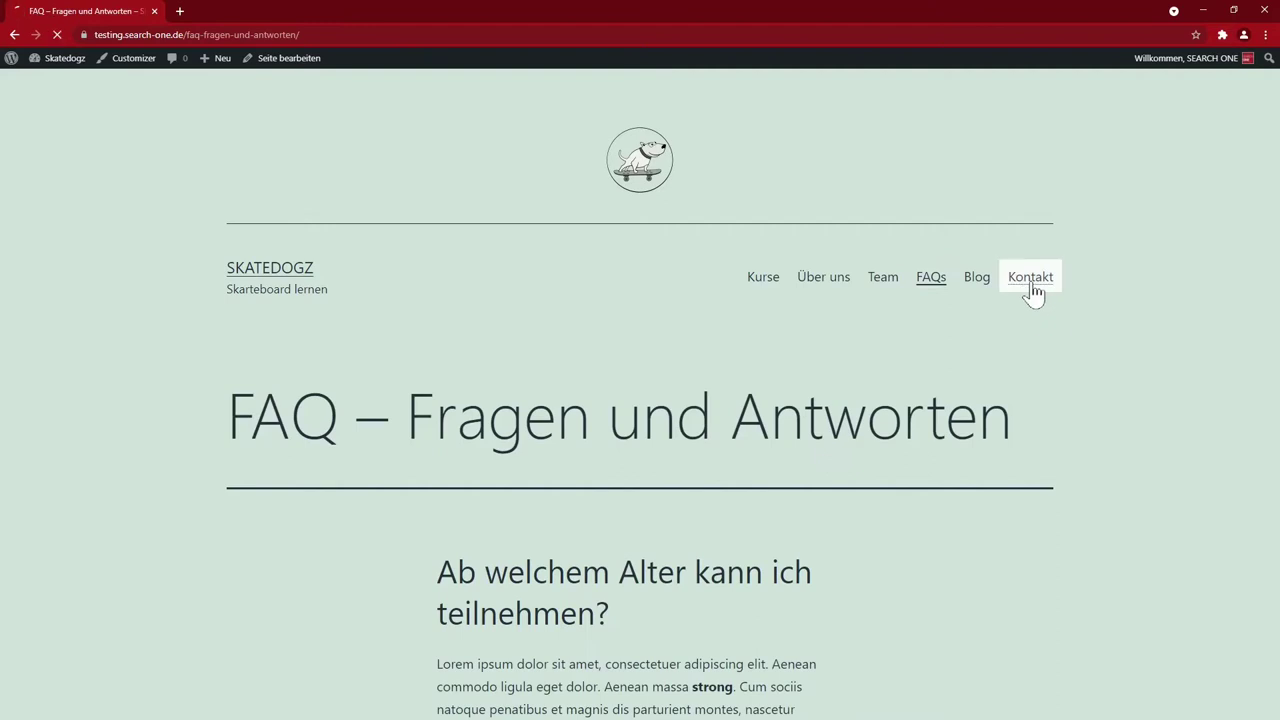
# Look through the trick posts on the site's blog page from Trick 1: Ollie to Trick 10: Manual
pyautogui.click(979, 286)
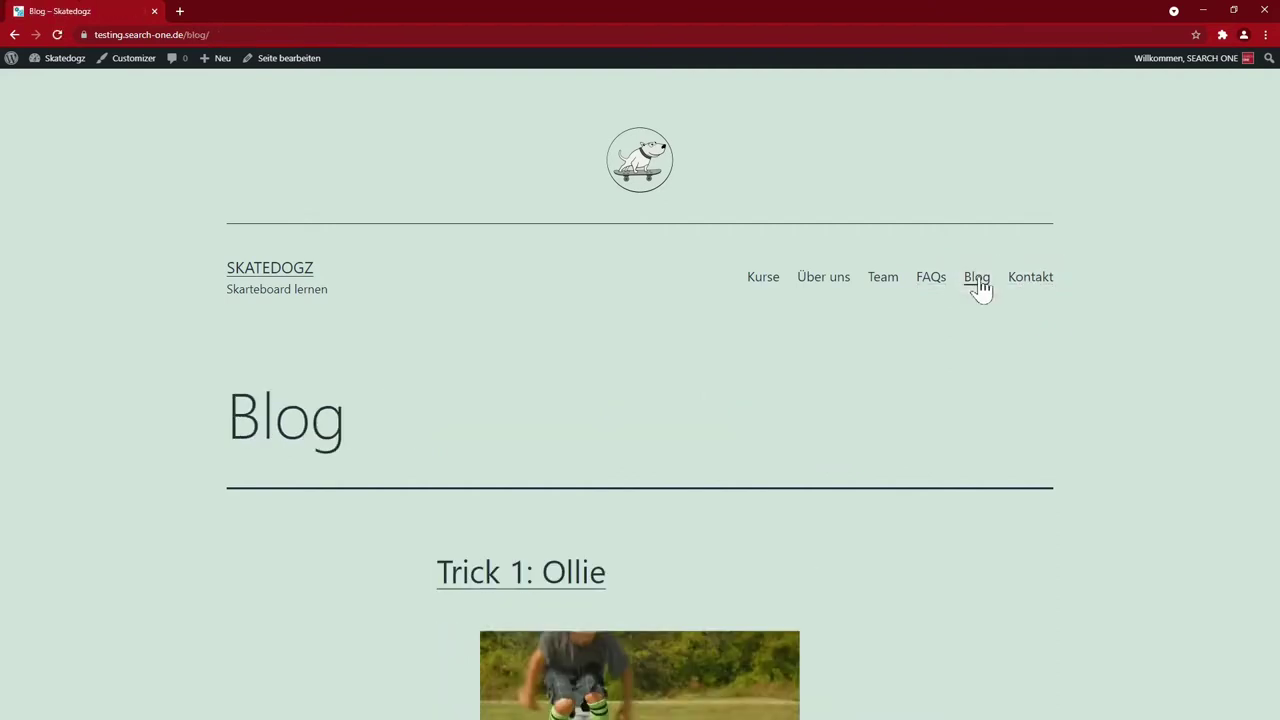
pyautogui.scroll(-5, 991, 421)
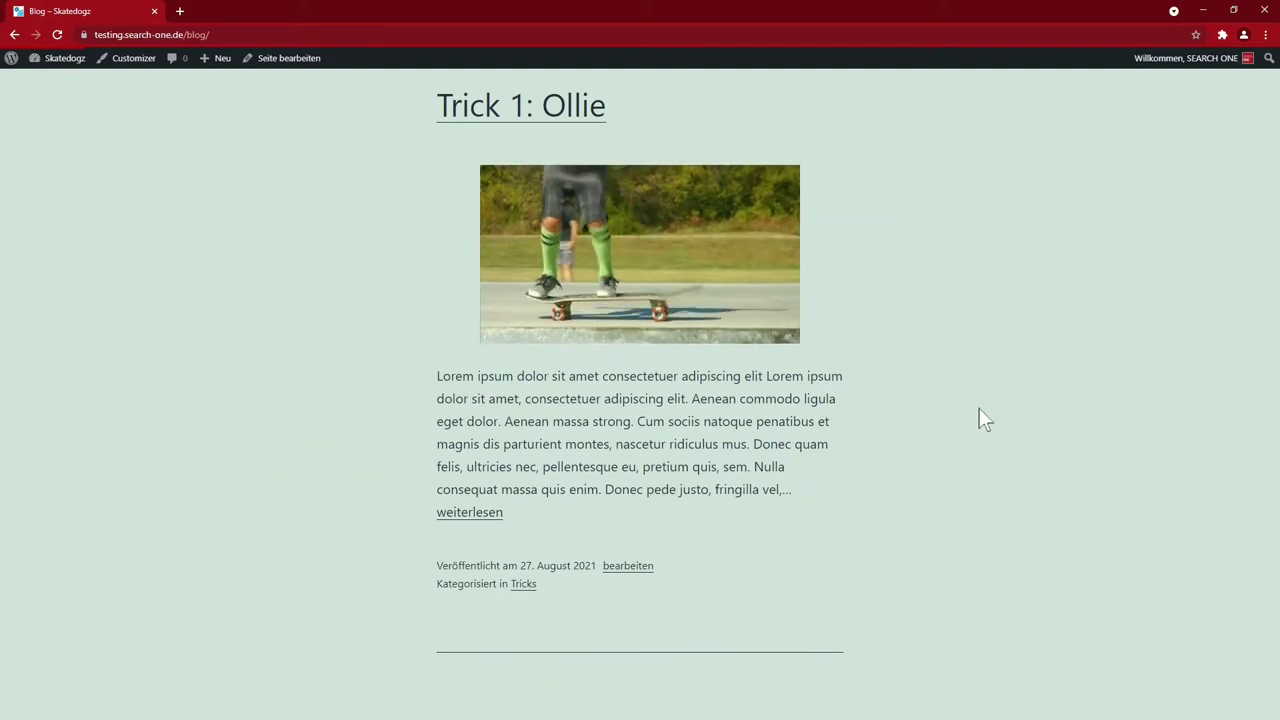
pyautogui.scroll(-8, 863, 470)
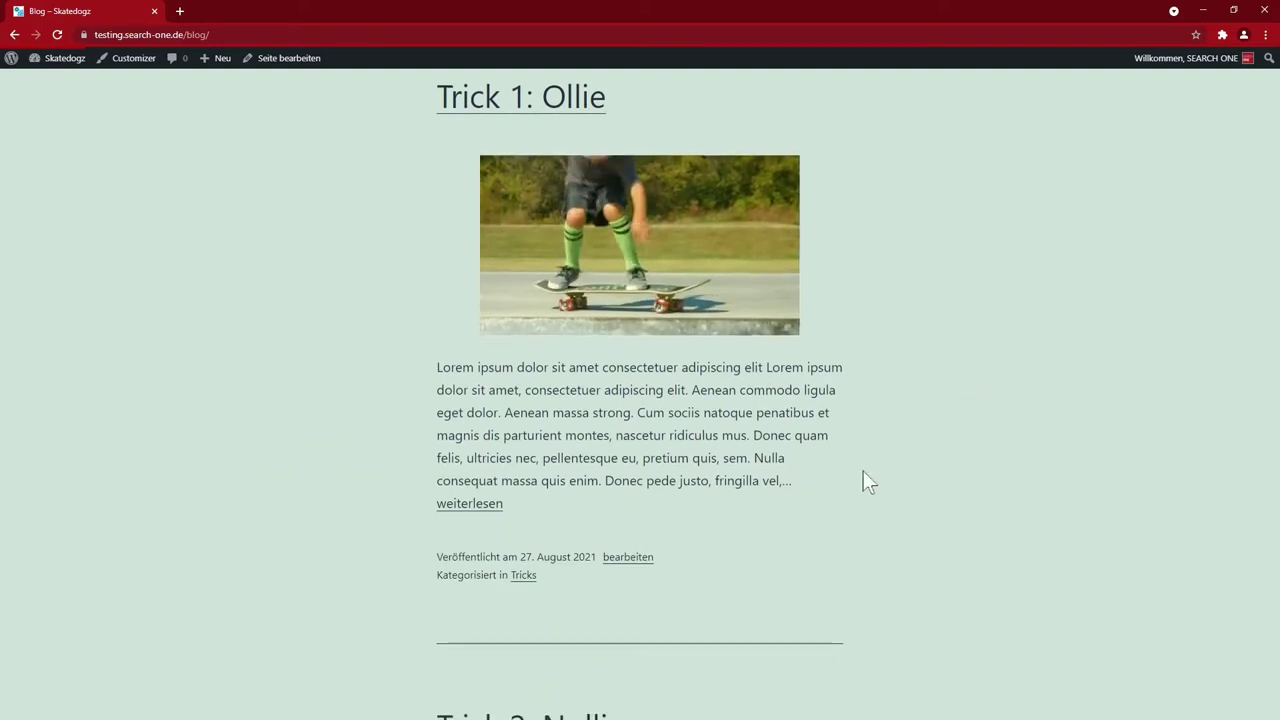
pyautogui.scroll(-20, 877, 455)
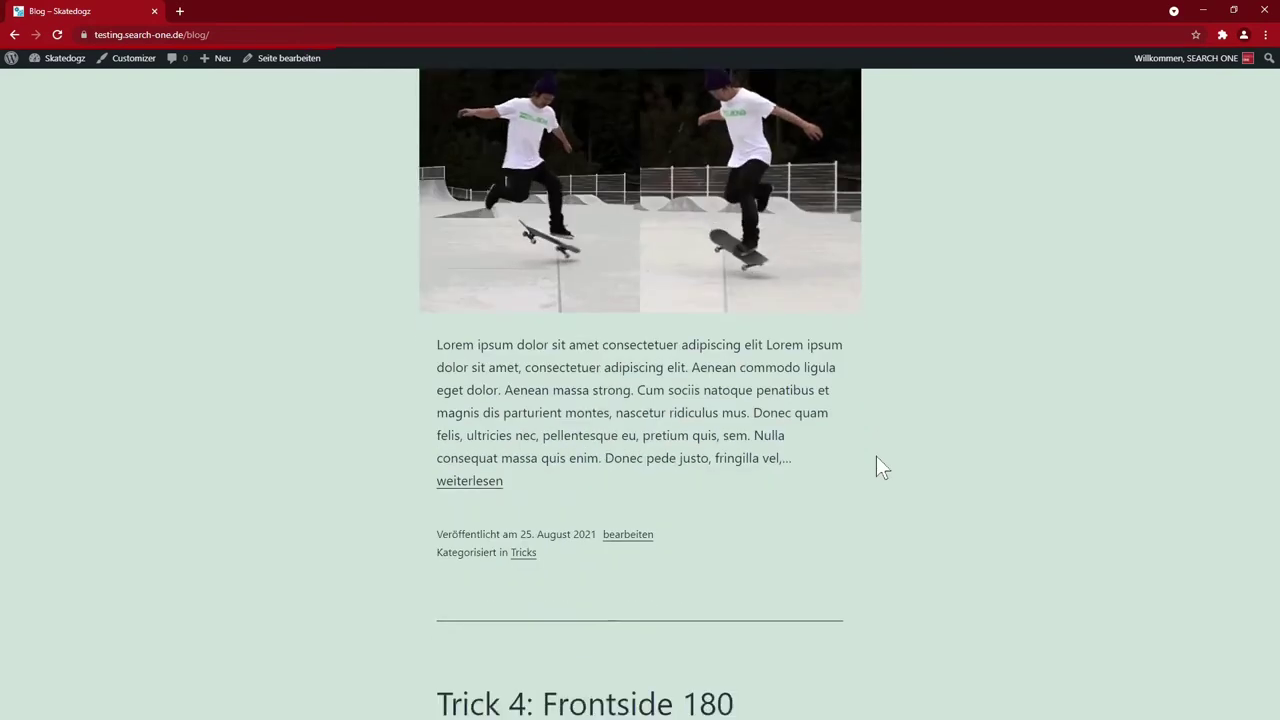
pyautogui.scroll(-15, 877, 468)
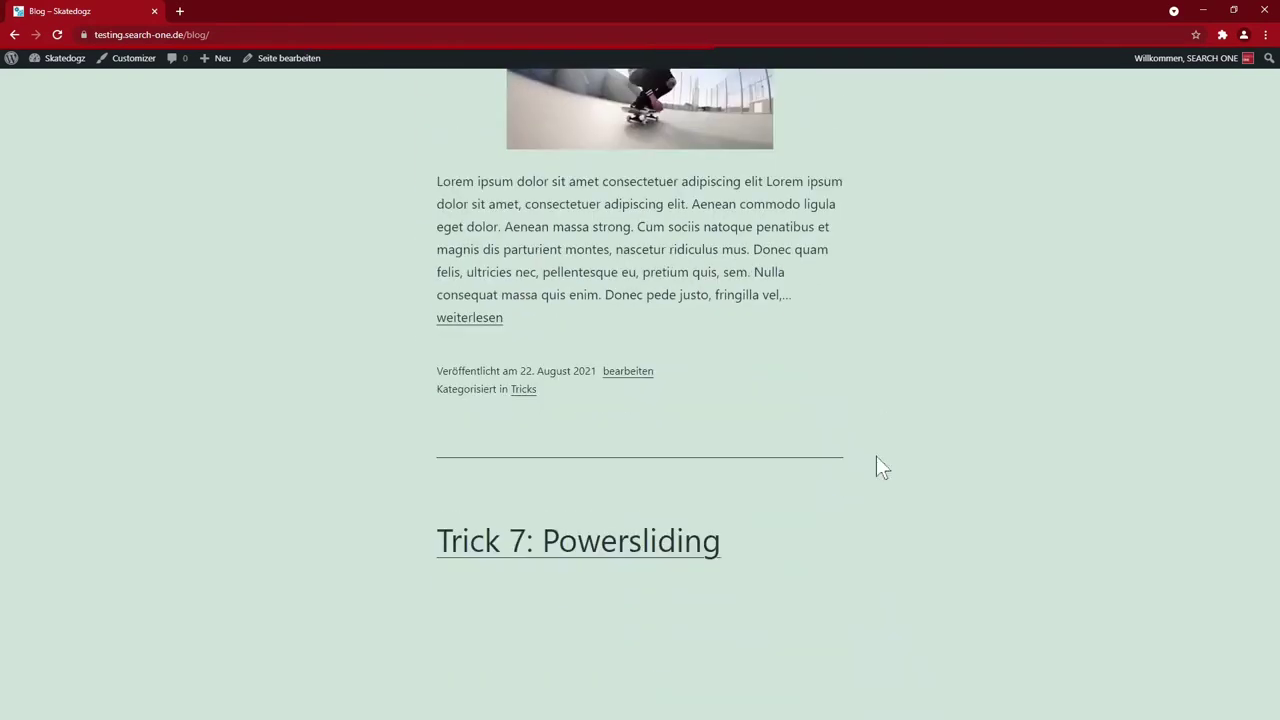
pyautogui.scroll(-14, 877, 467)
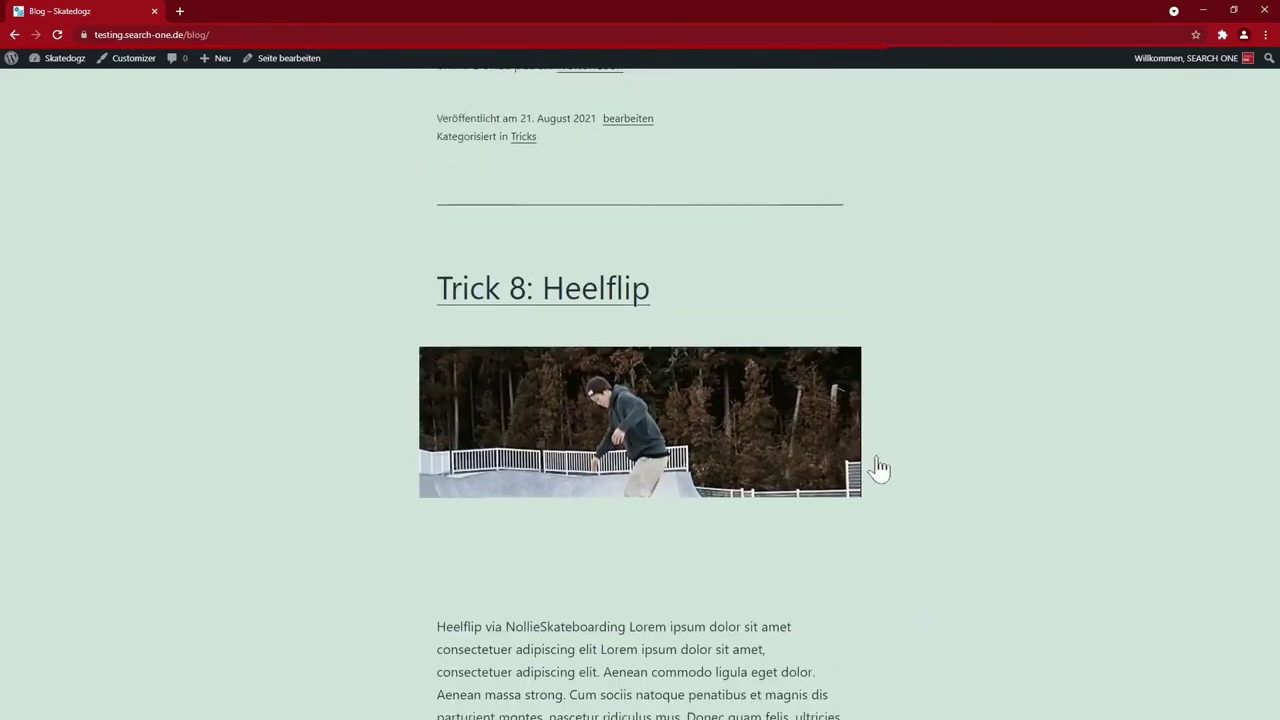
pyautogui.scroll(-11, 876, 467)
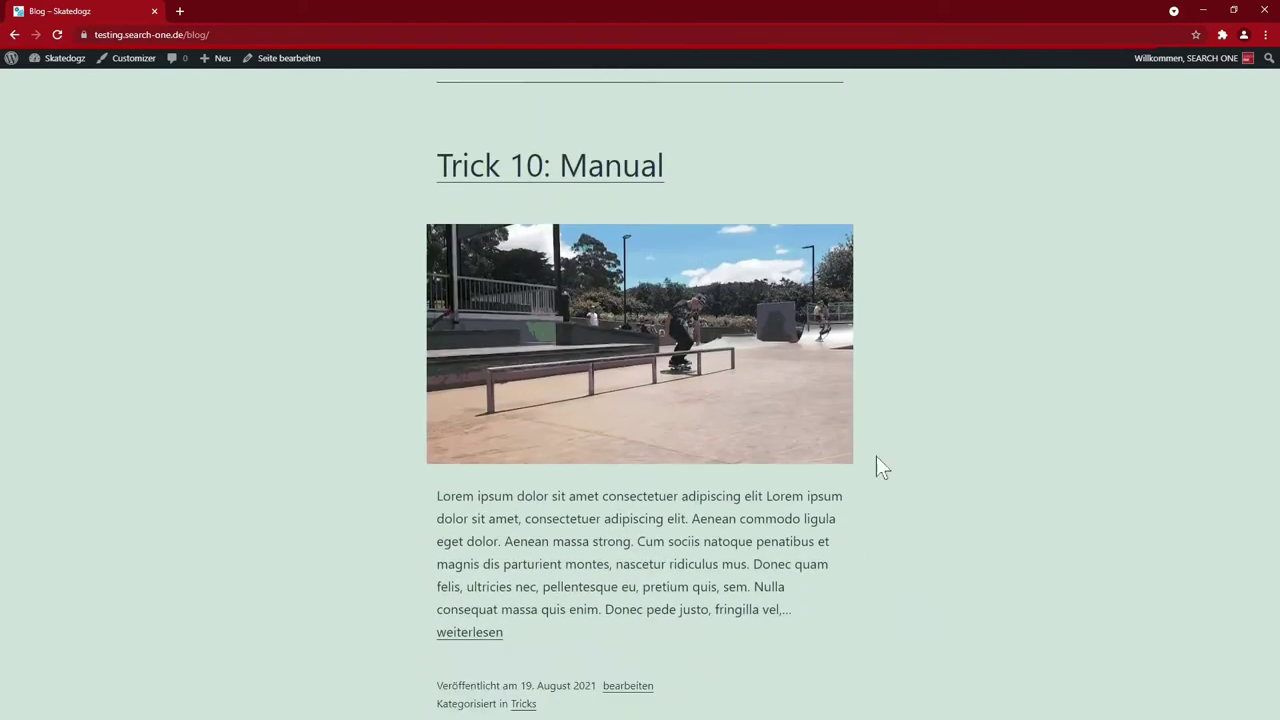
pyautogui.scroll(6, 876, 467)
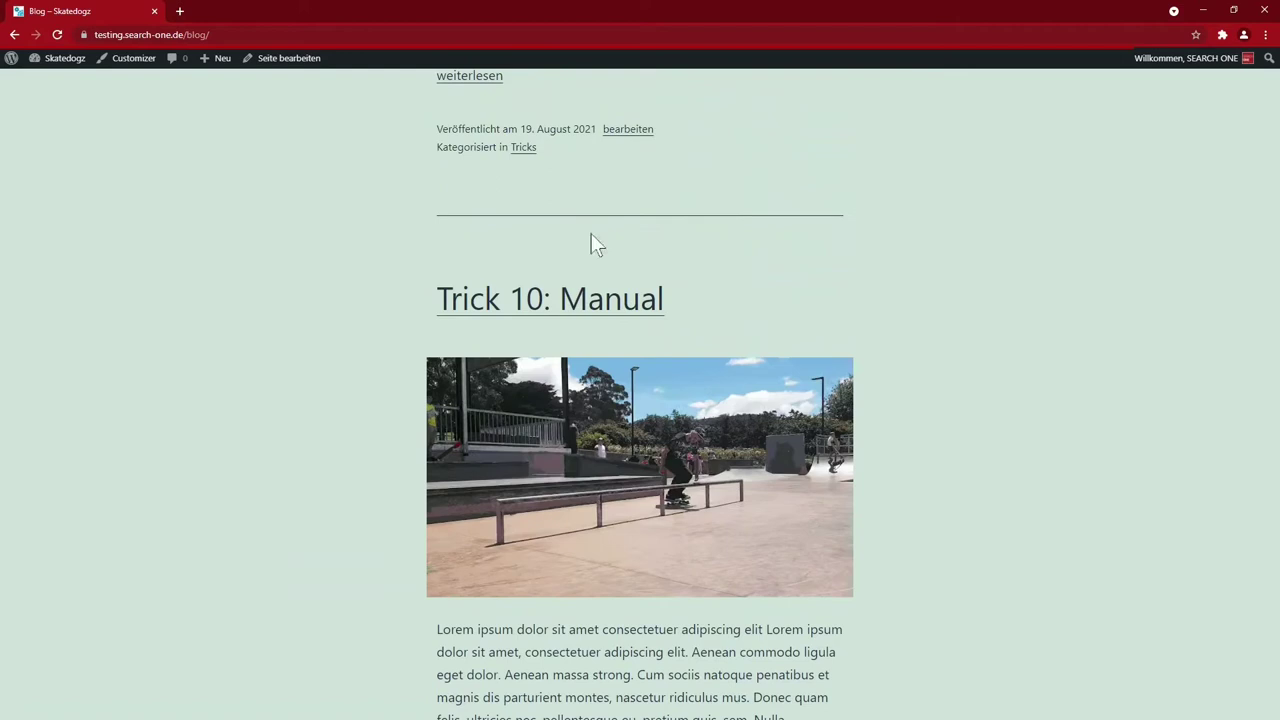
# Open the blog post "Trick 10: Manual" and look through its content
pyautogui.click(598, 310)
pyautogui.scroll(-6, 921, 361)
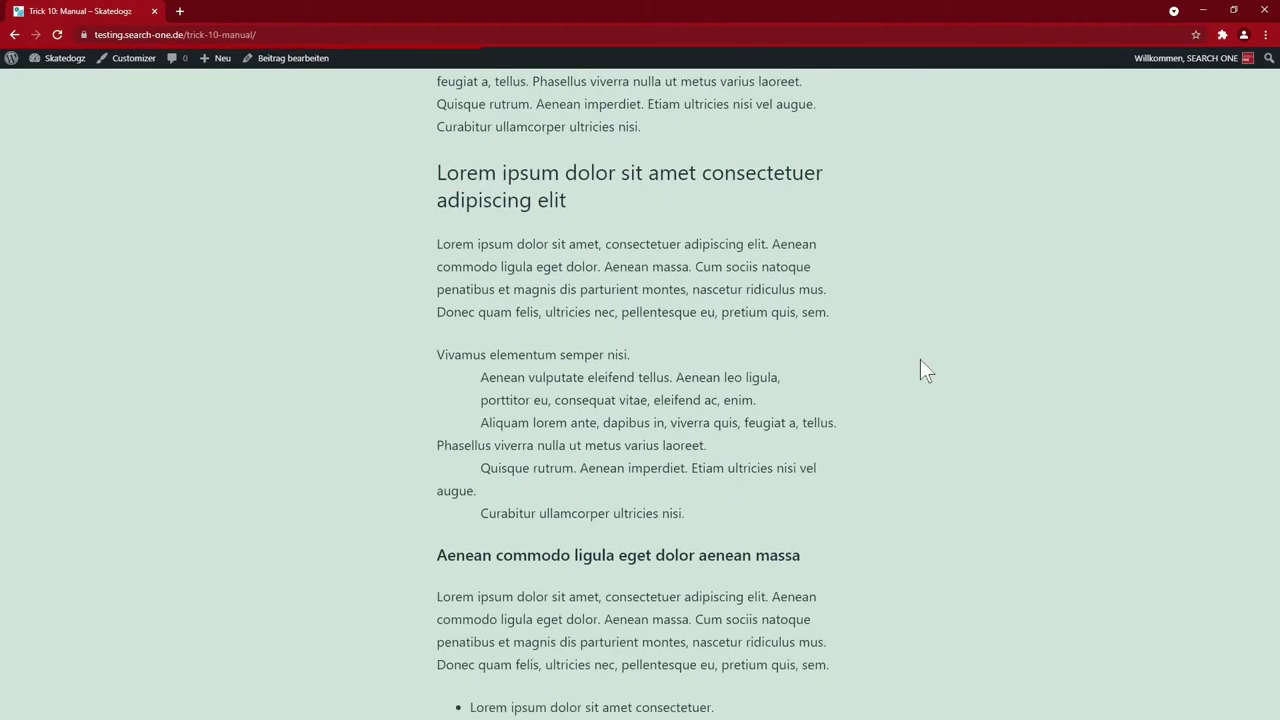
pyautogui.scroll(-5, 921, 362)
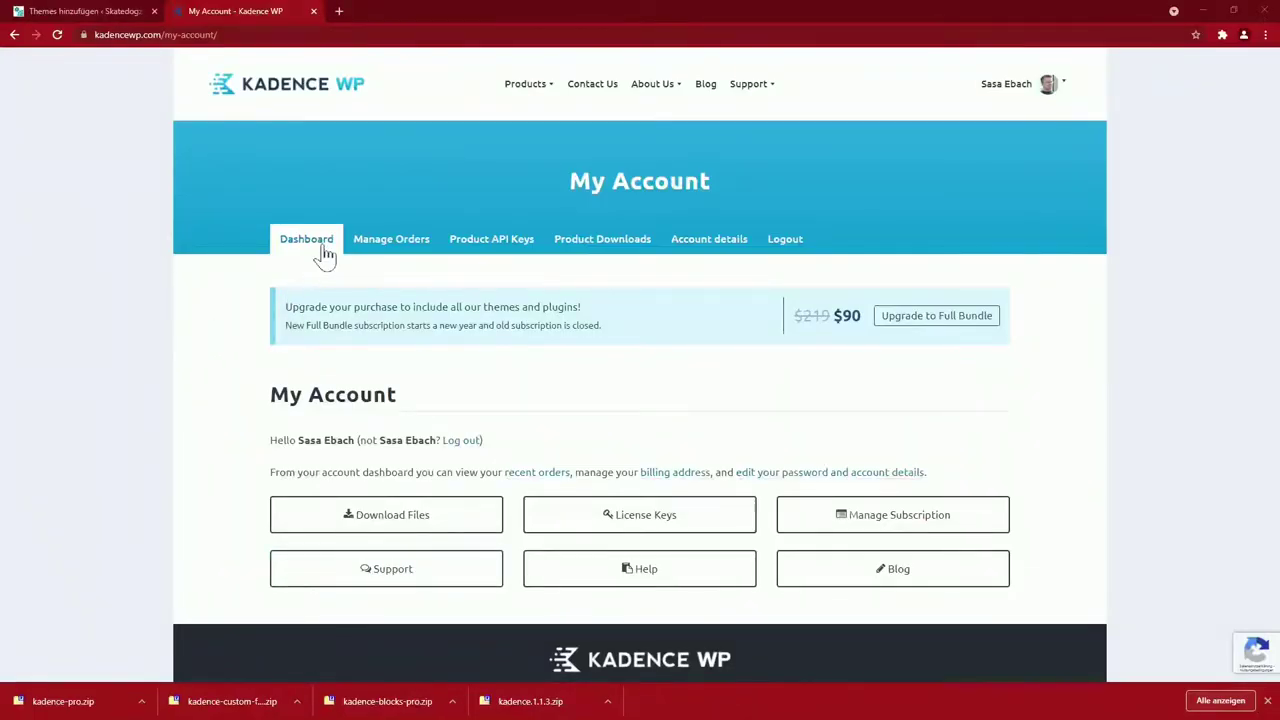
# Review the product downloads in the Kadence account and return to the WordPress theme search results for kadence
pyautogui.click(385, 520)
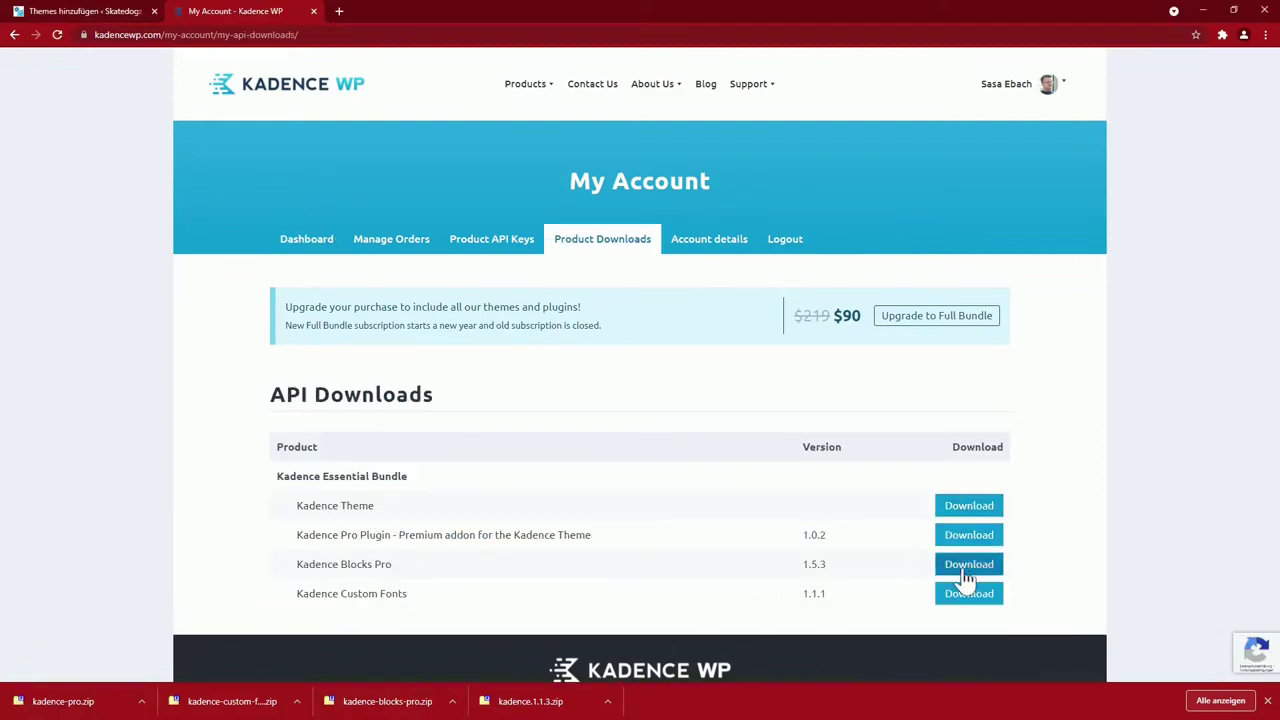
pyautogui.click(85, 11)
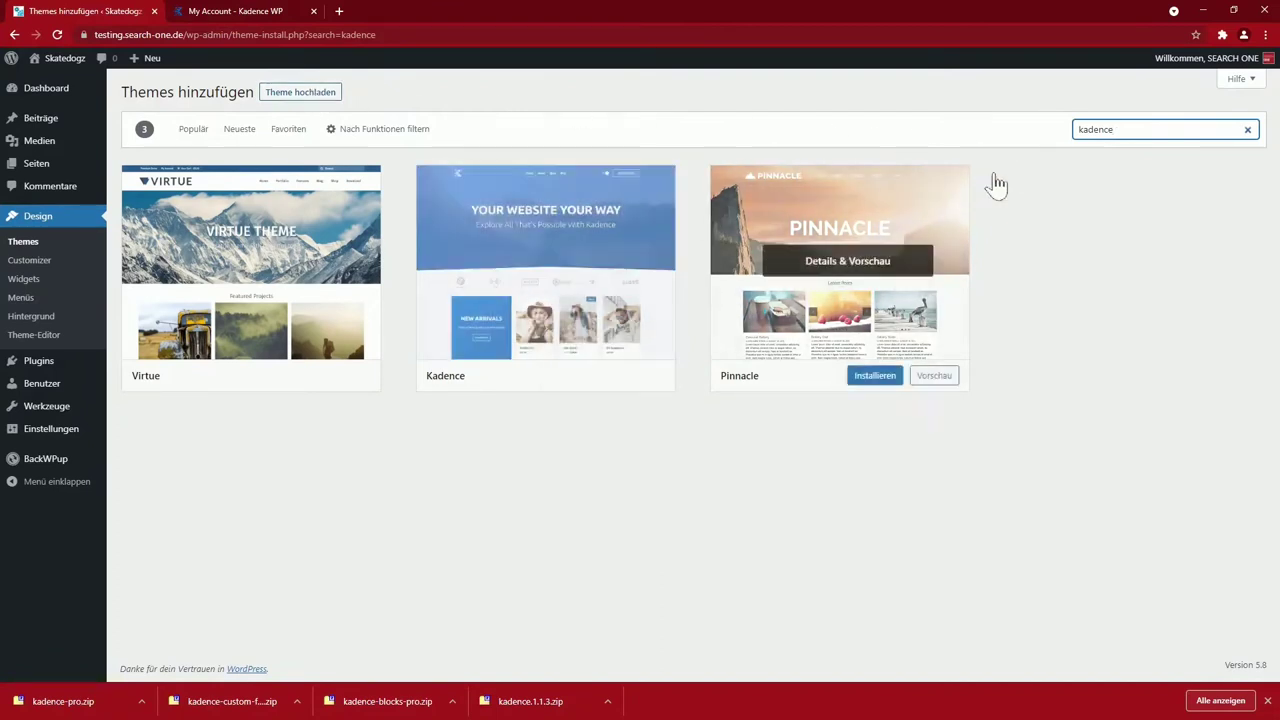
pyautogui.moveTo(555, 215)
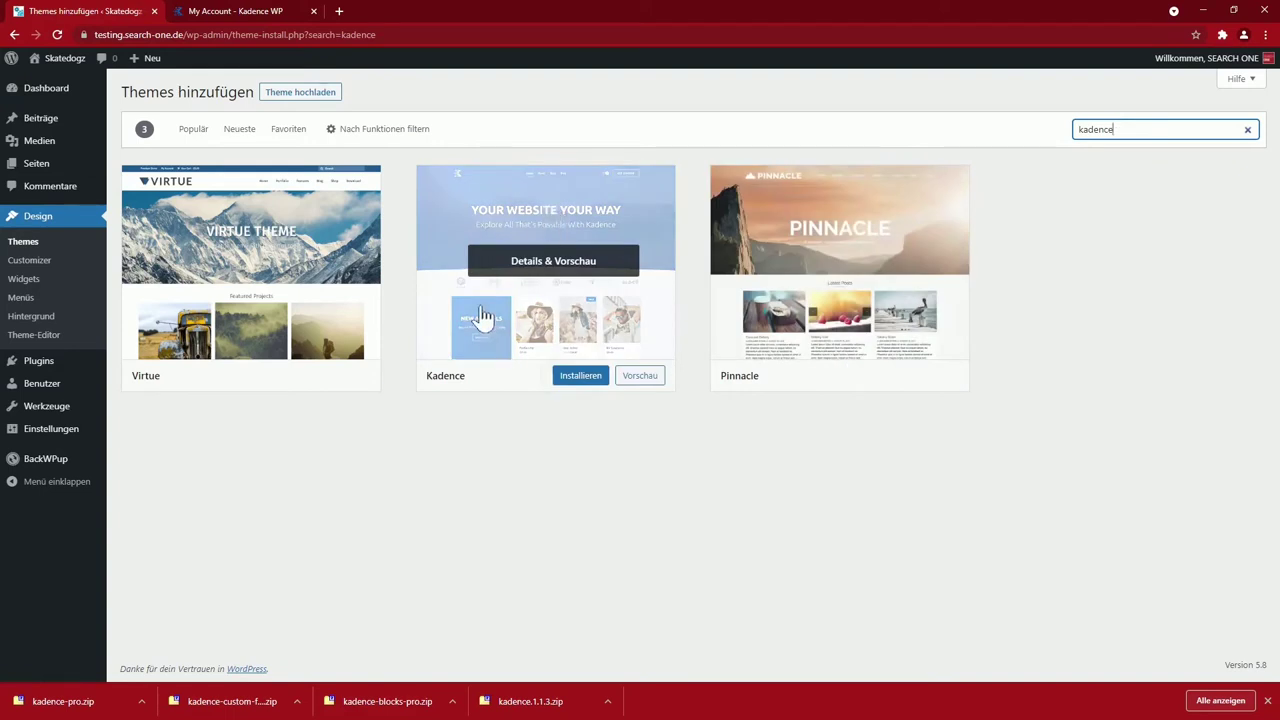
# Install and activate the theme from kadence.1.1.3.zip and view the site's front page
pyautogui.click(312, 98)
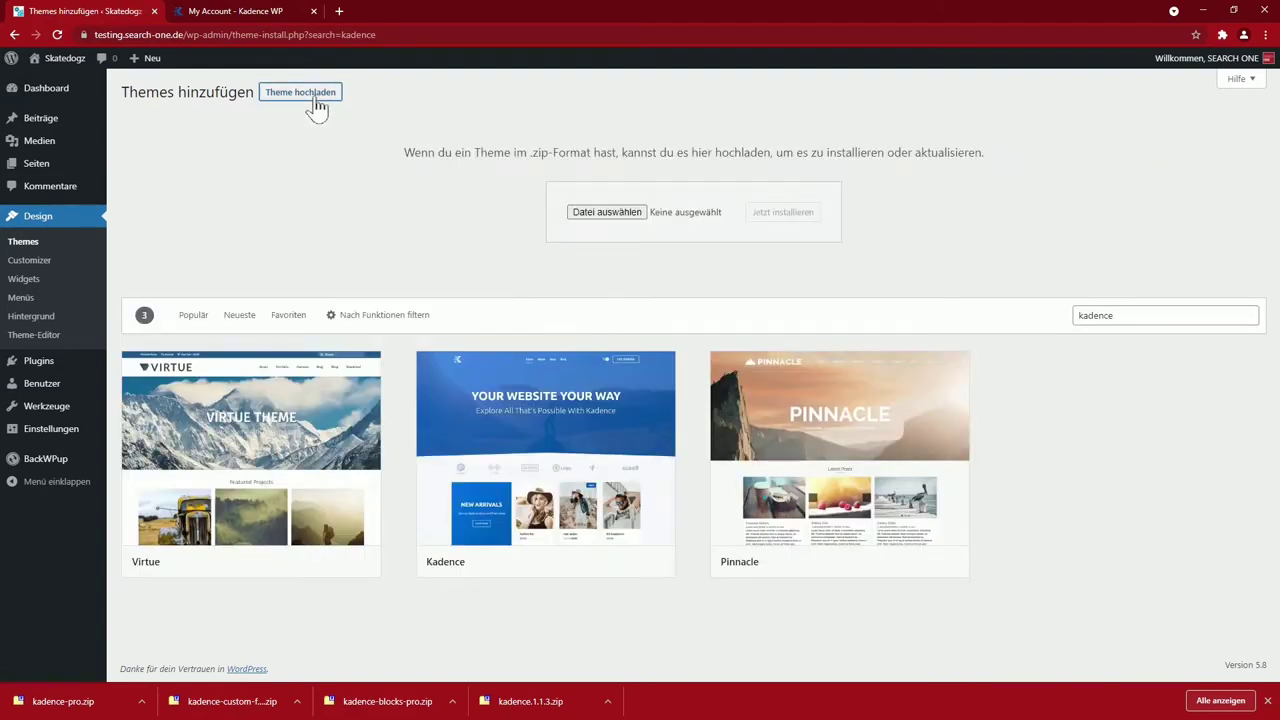
pyautogui.click(606, 212)
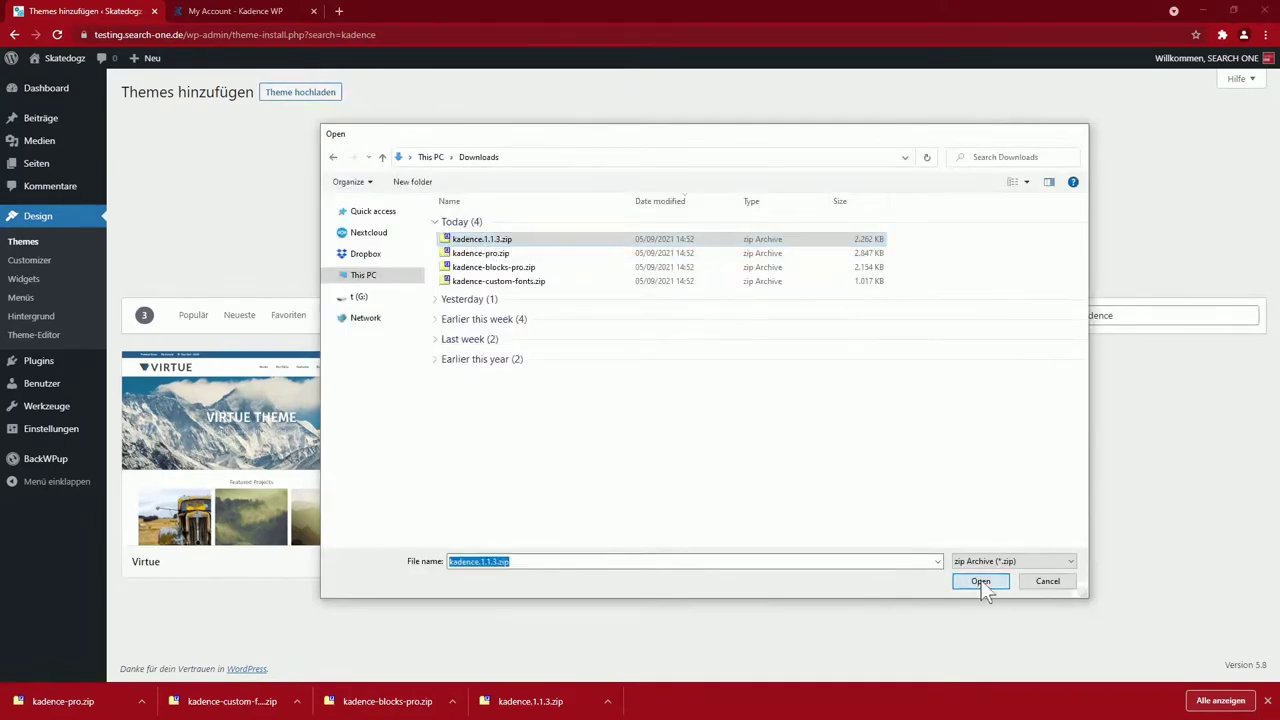
pyautogui.click(981, 581)
pyautogui.click(779, 220)
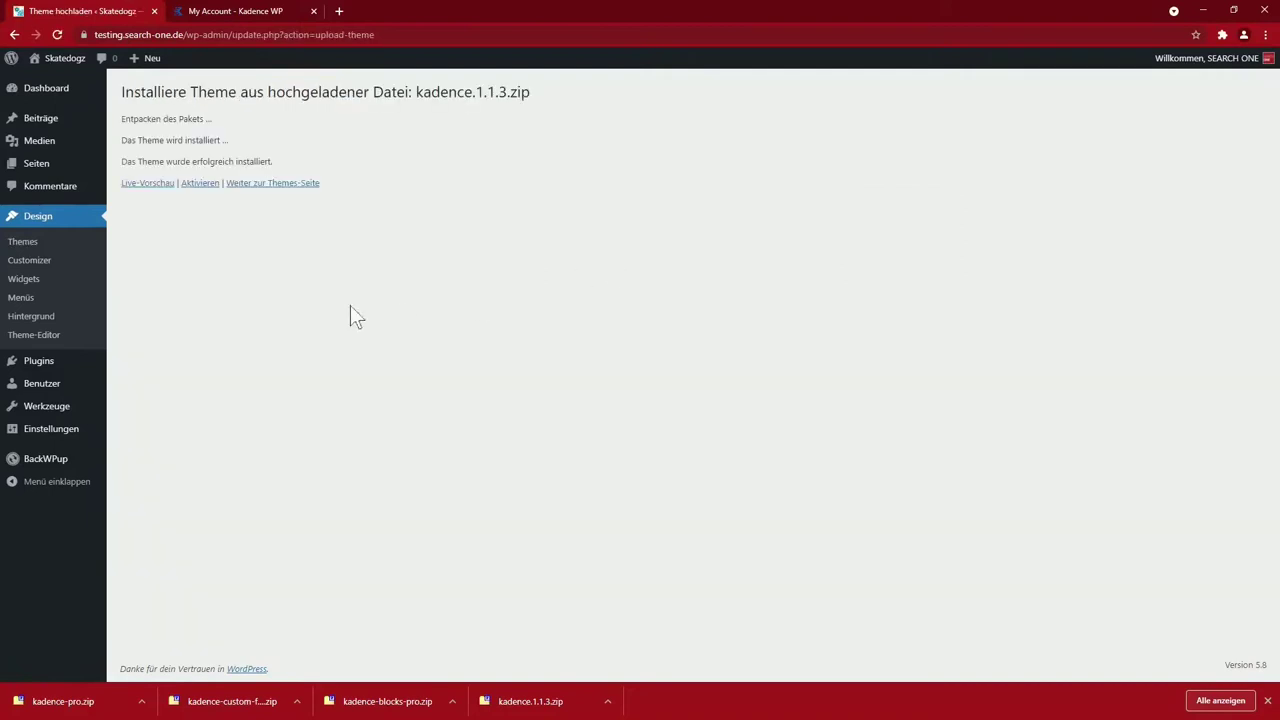
pyautogui.click(200, 185)
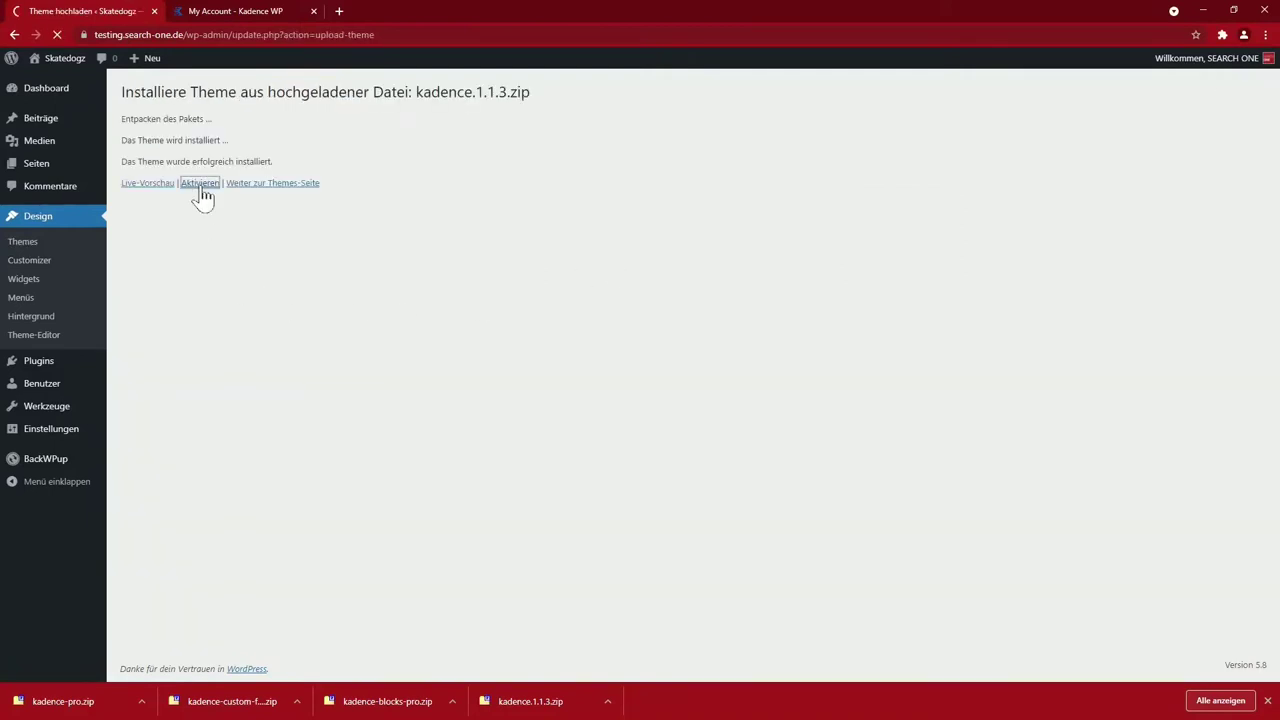
pyautogui.click(251, 133)
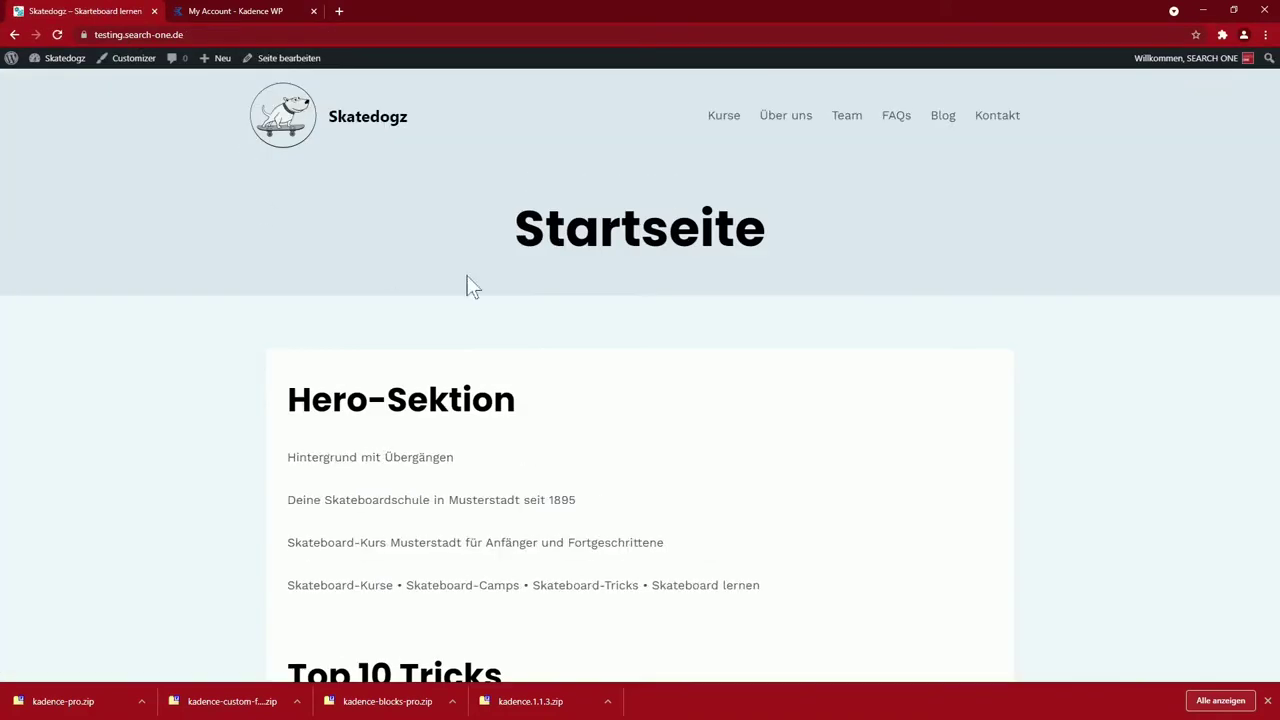
pyautogui.scroll(-15, 818, 393)
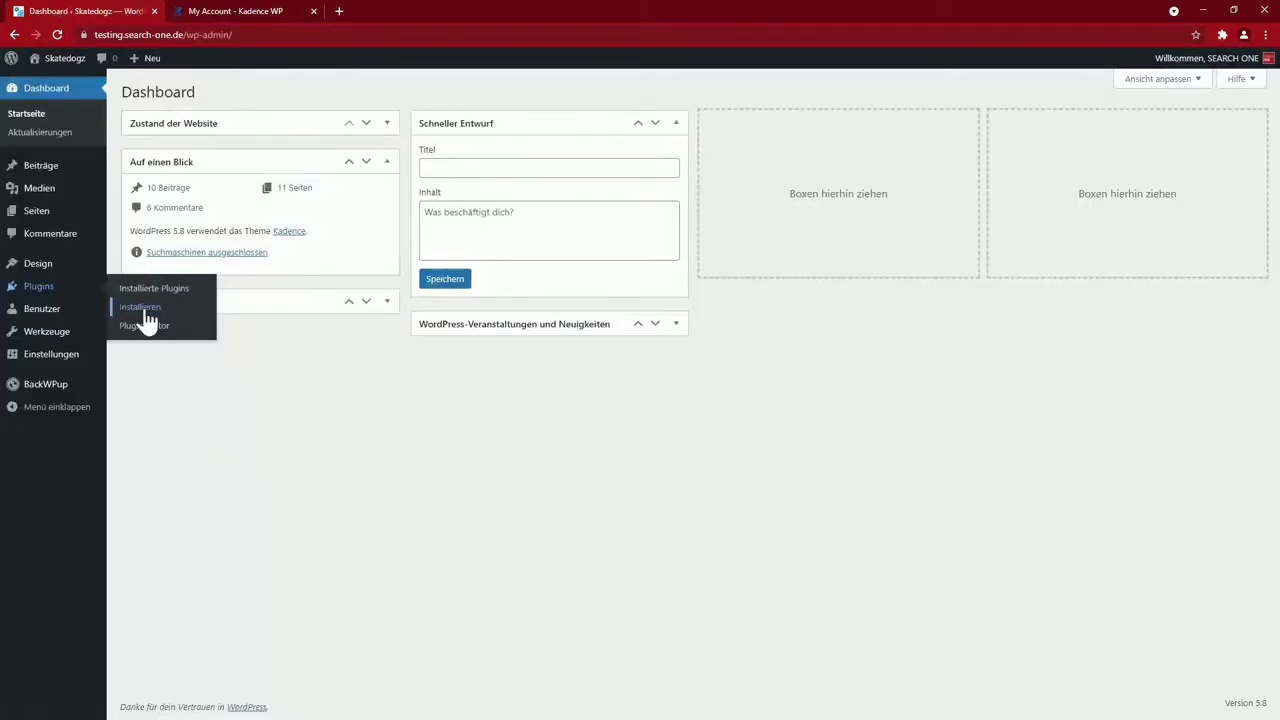
# Upload kadence-pro.zip as a new plugin, install it and activate it
pyautogui.click(145, 314)
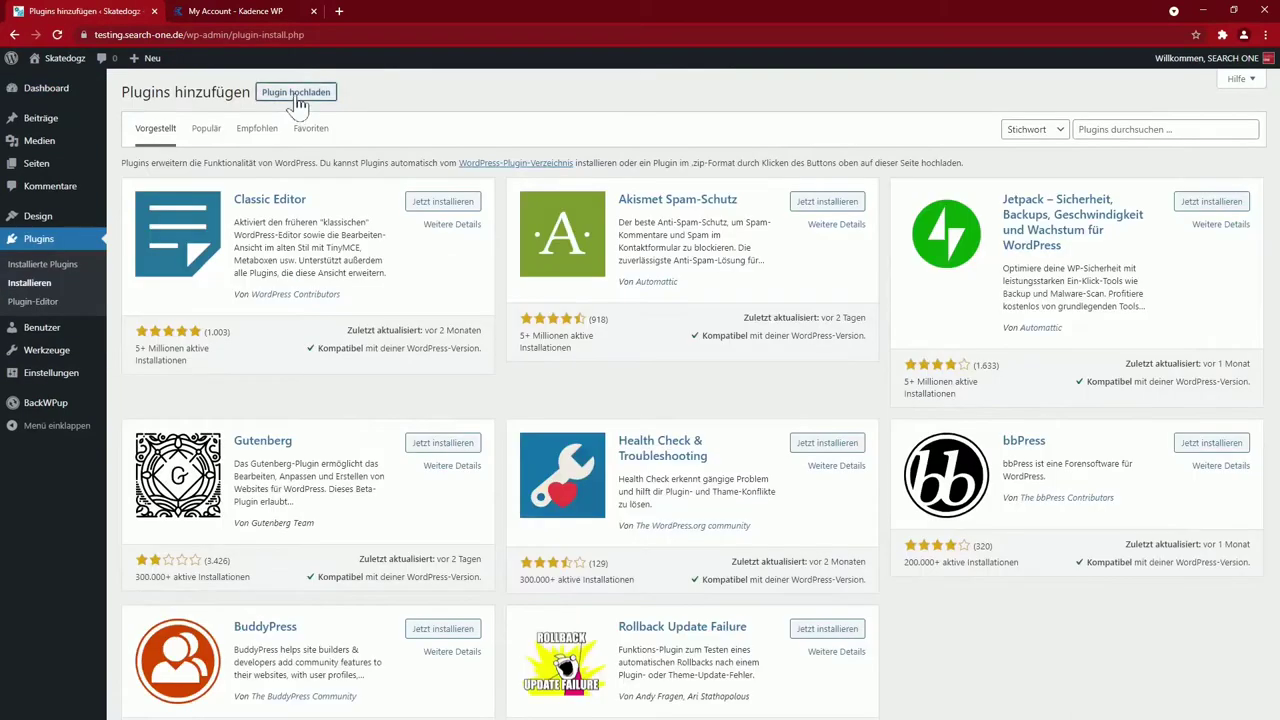
pyautogui.click(270, 94)
pyautogui.click(606, 212)
pyautogui.click(443, 251)
pyautogui.press('Return')
pyautogui.click(775, 216)
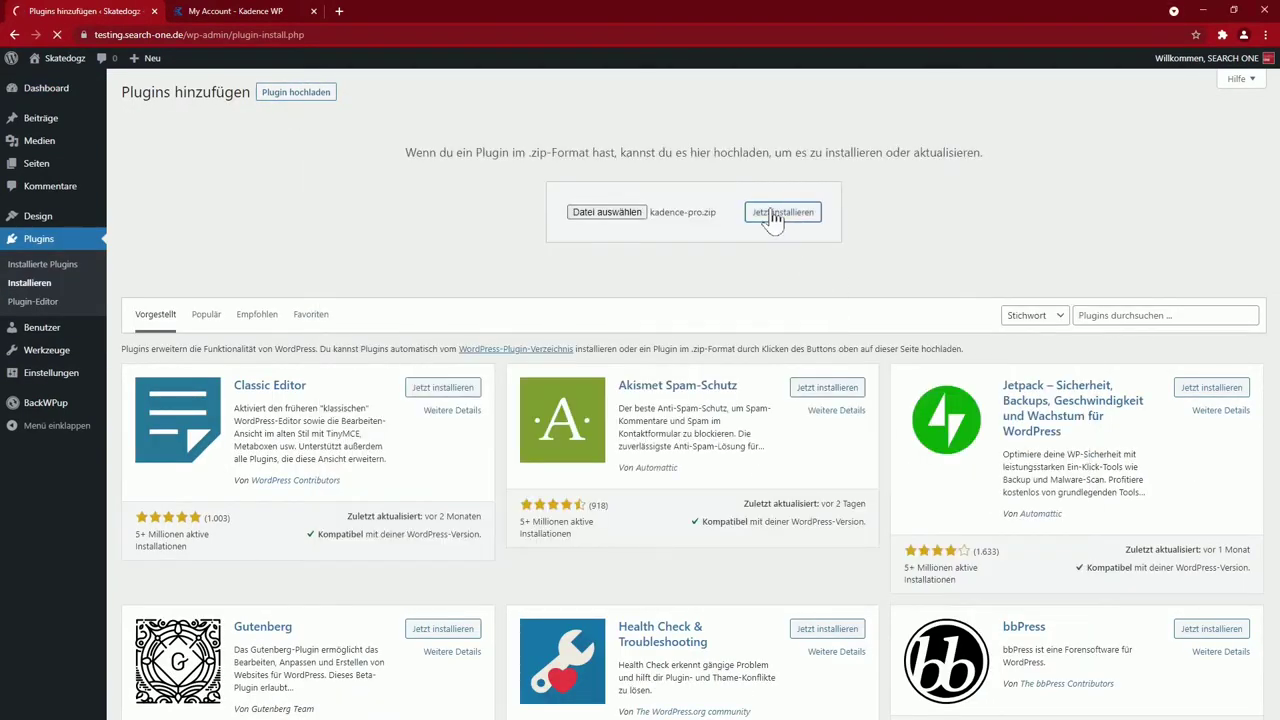
pyautogui.click(172, 197)
# Add the Kadence Blocks PRO Extension by uploading kadence-blocks-pro.zip, installing it and activating it
pyautogui.click(206, 94)
pyautogui.click(309, 102)
pyautogui.click(606, 212)
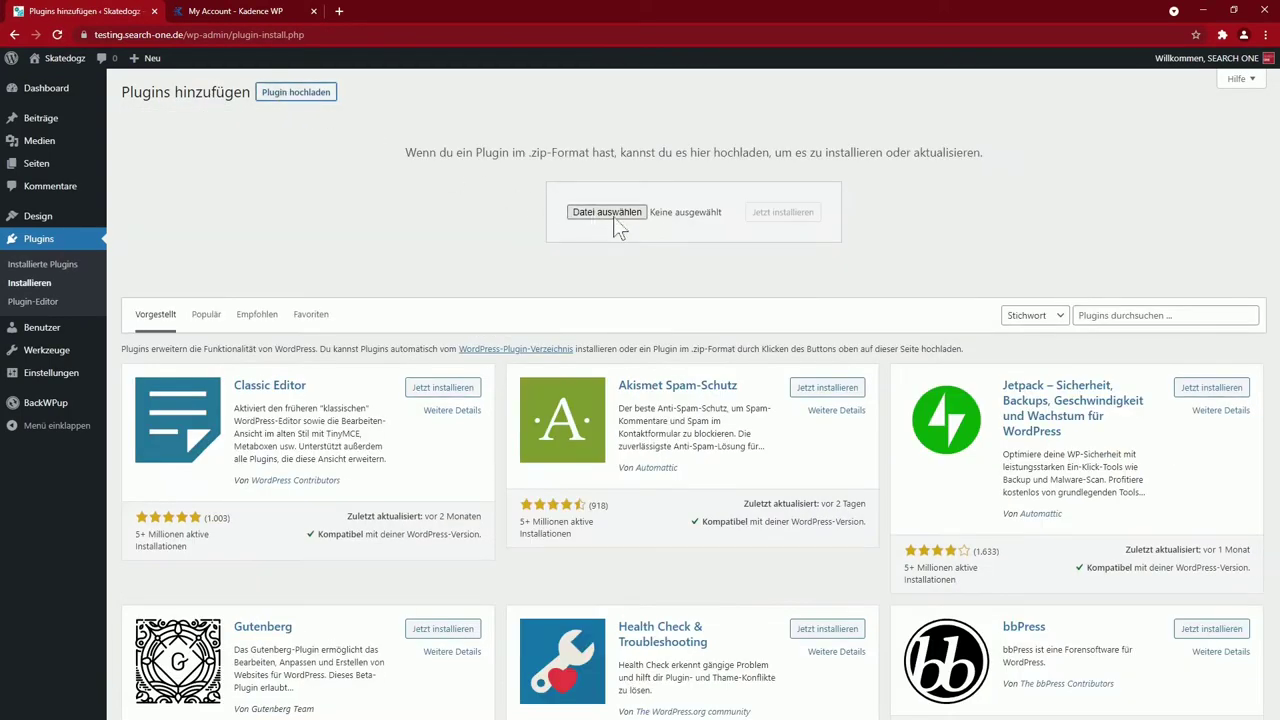
pyautogui.click(775, 212)
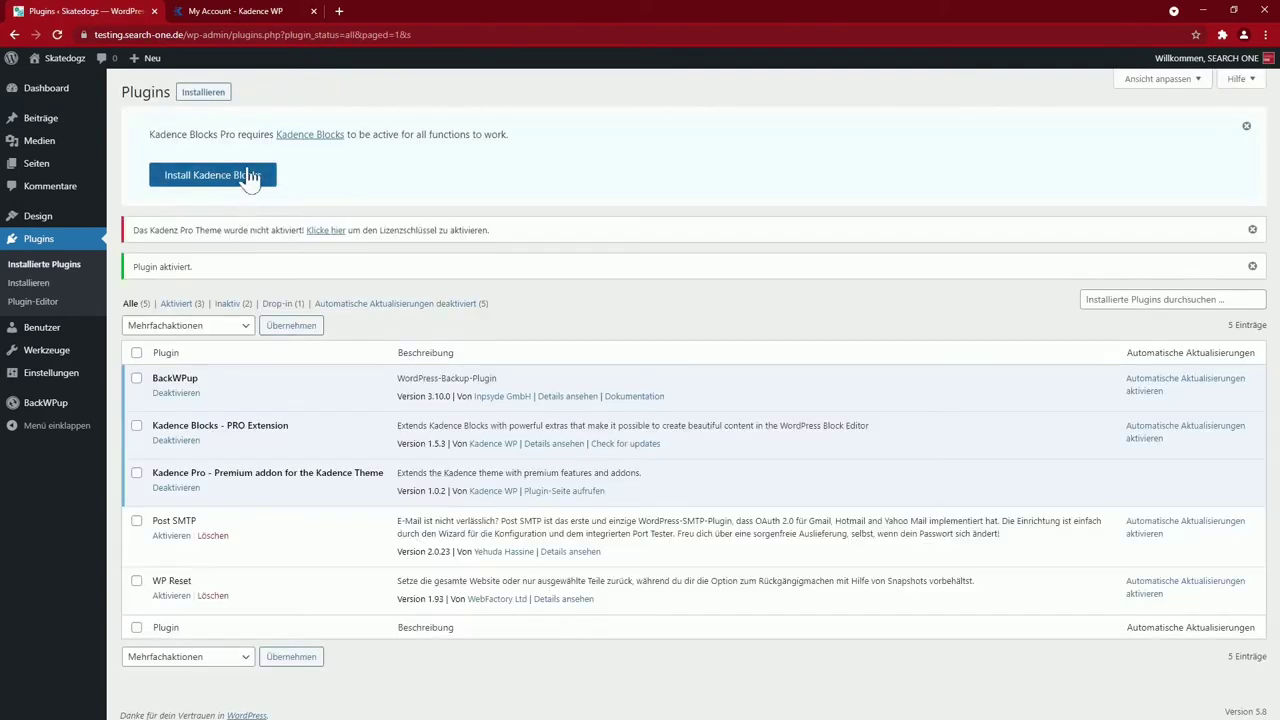
# Install the required Kadence Blocks plugin and return to the dashboard at testing.search-one.de/wp-admin/
pyautogui.click(217, 183)
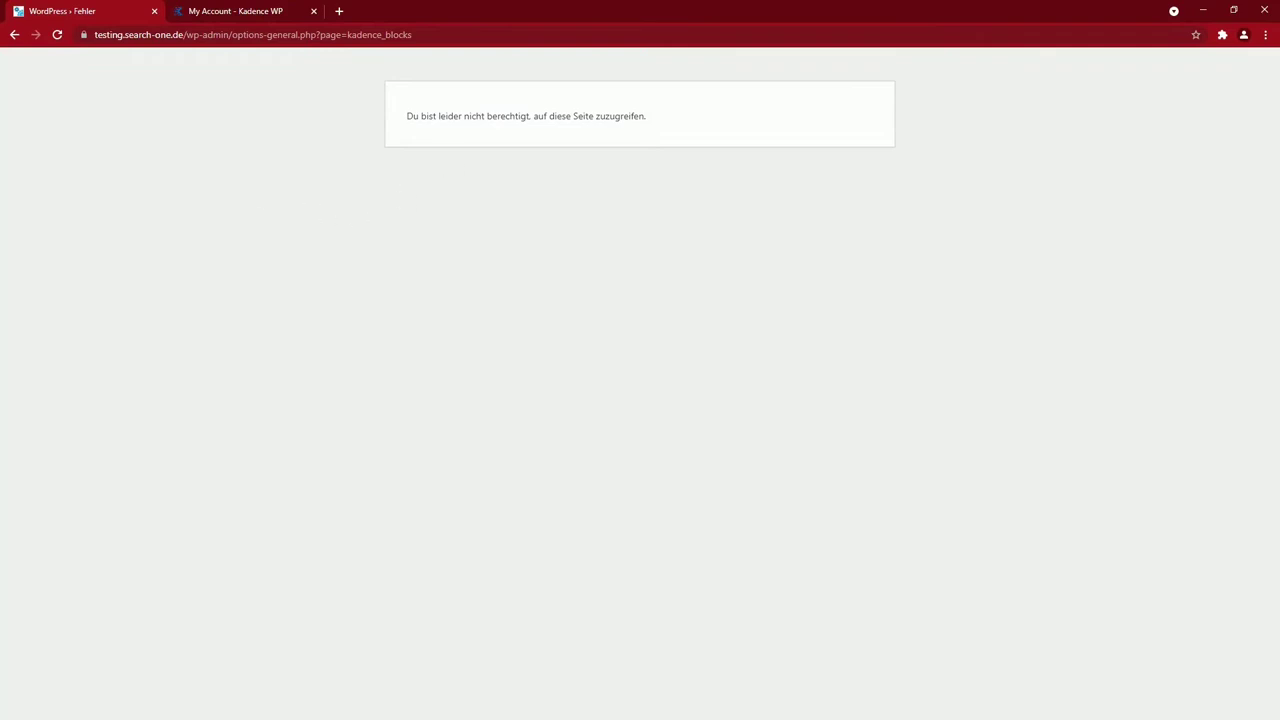
pyautogui.click(246, 34)
pyautogui.click(264, 34)
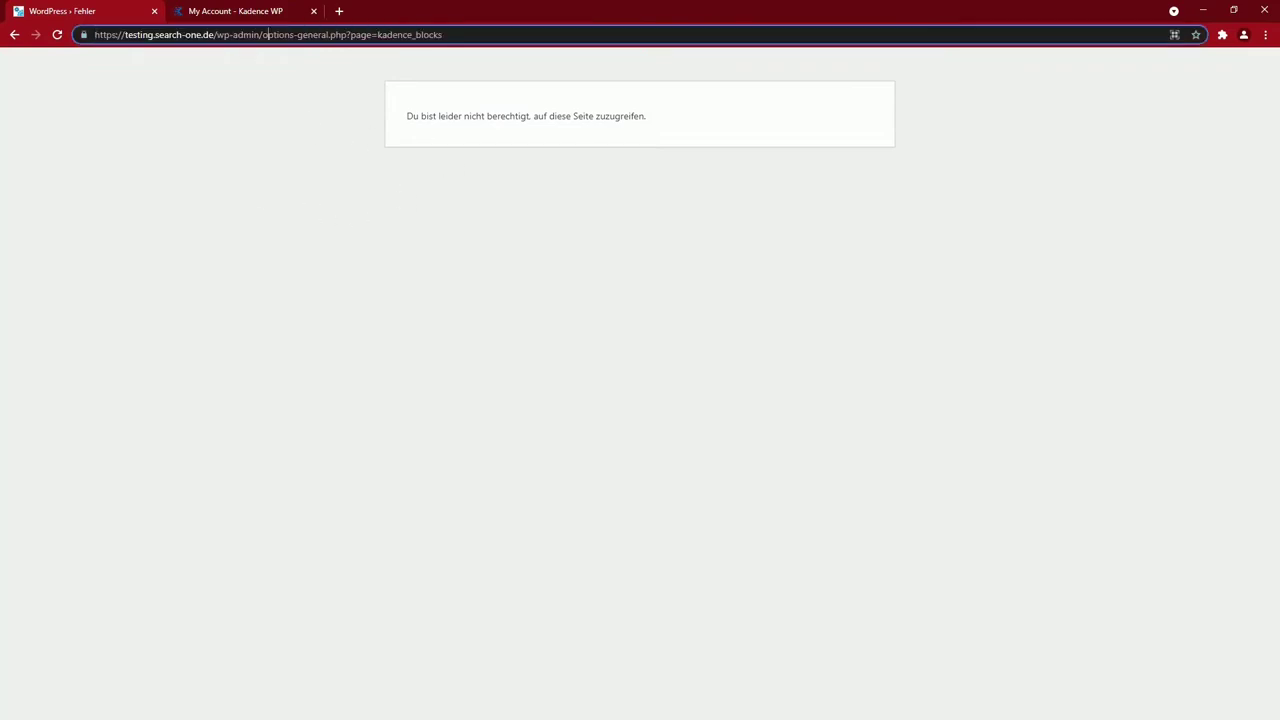
pyautogui.moveTo(264, 34); pyautogui.dragTo(445, 35)
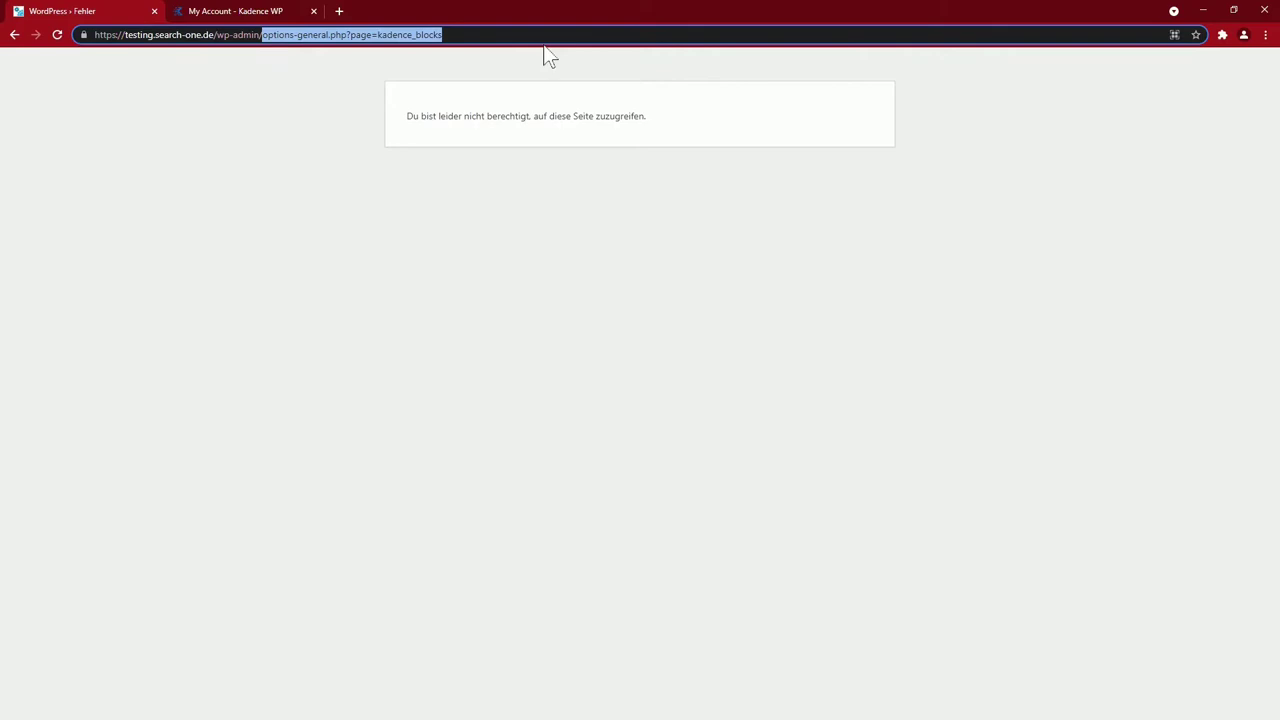
pyautogui.press('BackSpace')
pyautogui.press('Return')
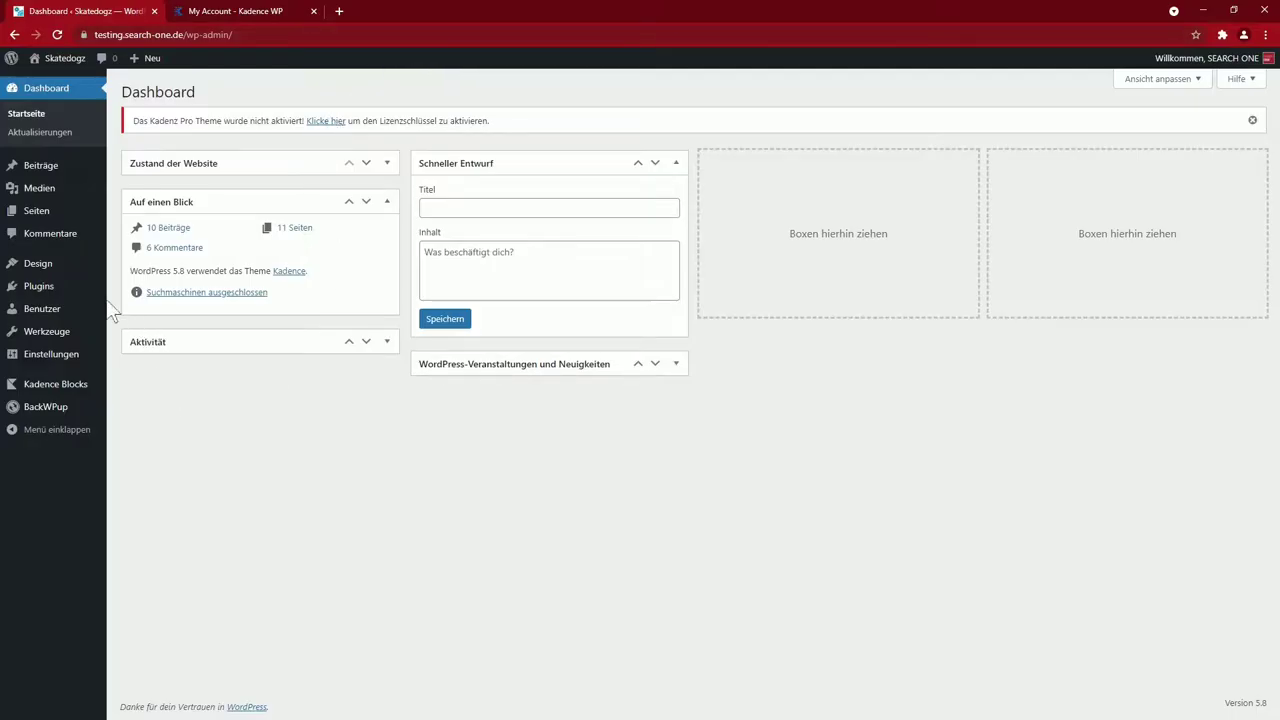
# Install the Kadence Custom Fonts plugin from kadence-custom-fonts.zip and activate it
pyautogui.moveTo(37, 289)
pyautogui.click(154, 312)
pyautogui.click(282, 92)
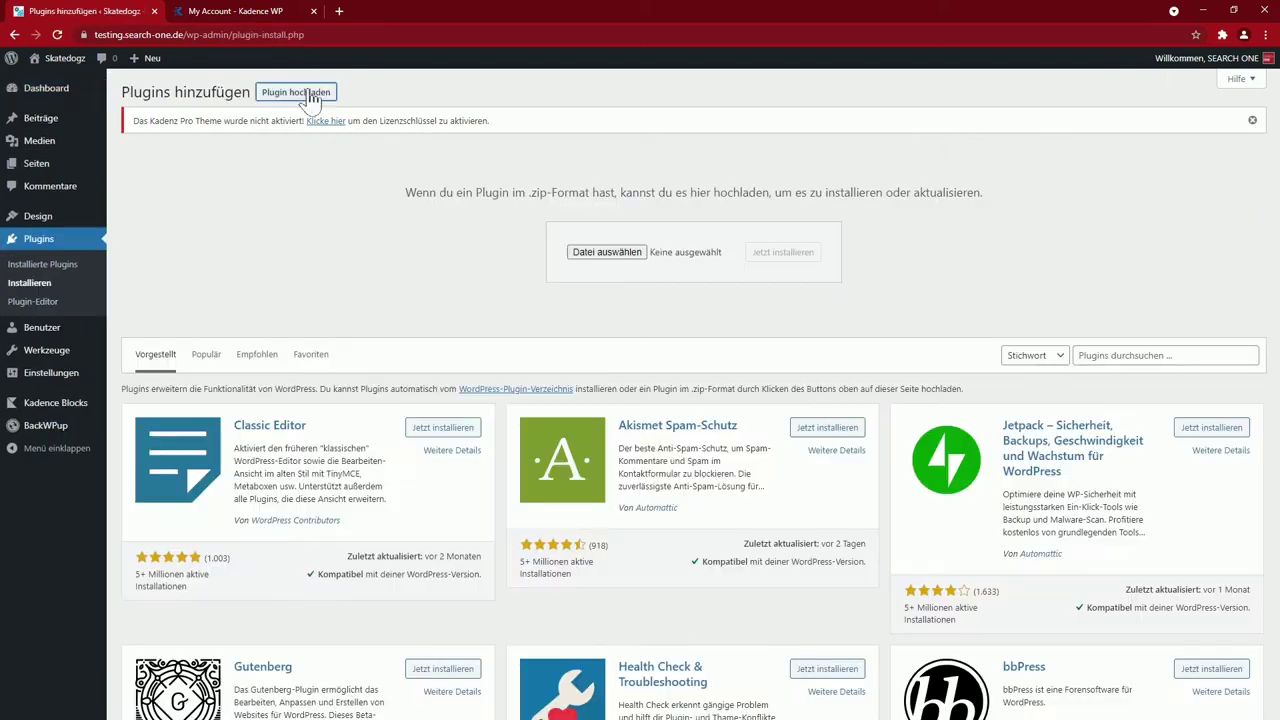
pyautogui.click(591, 255)
pyautogui.click(512, 282)
pyautogui.click(975, 581)
pyautogui.click(781, 254)
pyautogui.click(160, 242)
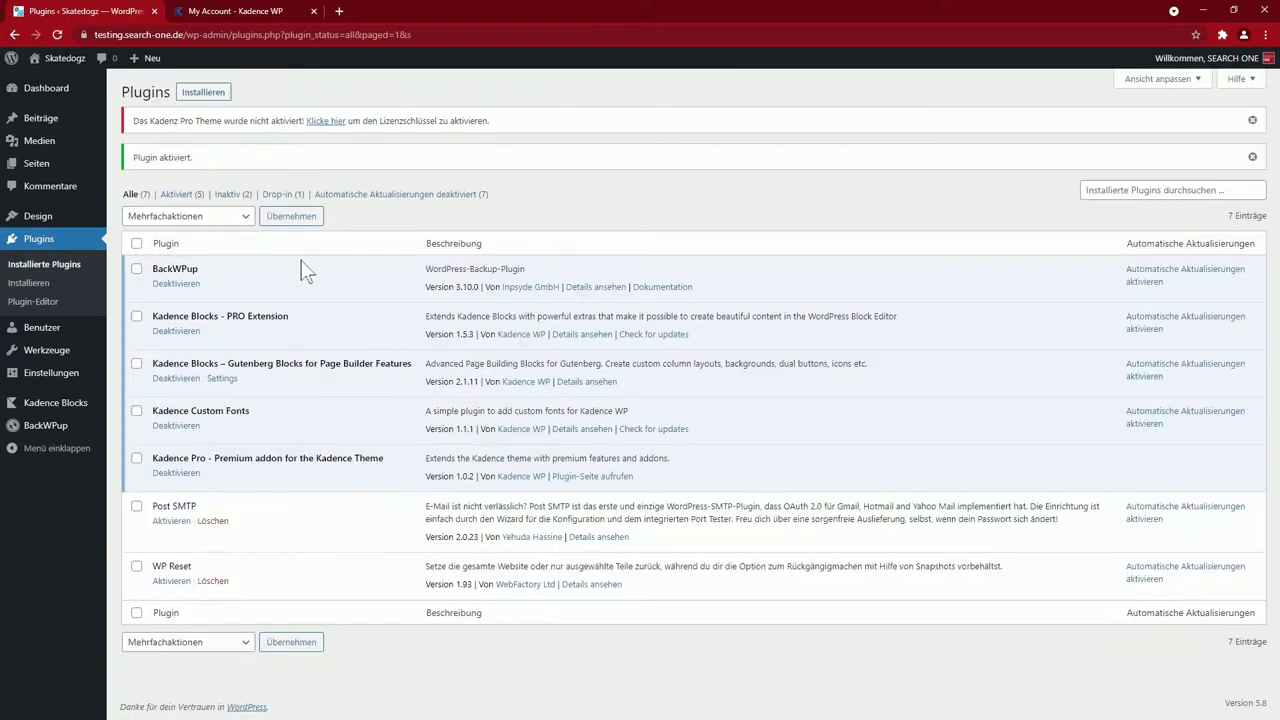
# Activate the Kadence Pro license with the license key and license email
pyautogui.click(322, 124)
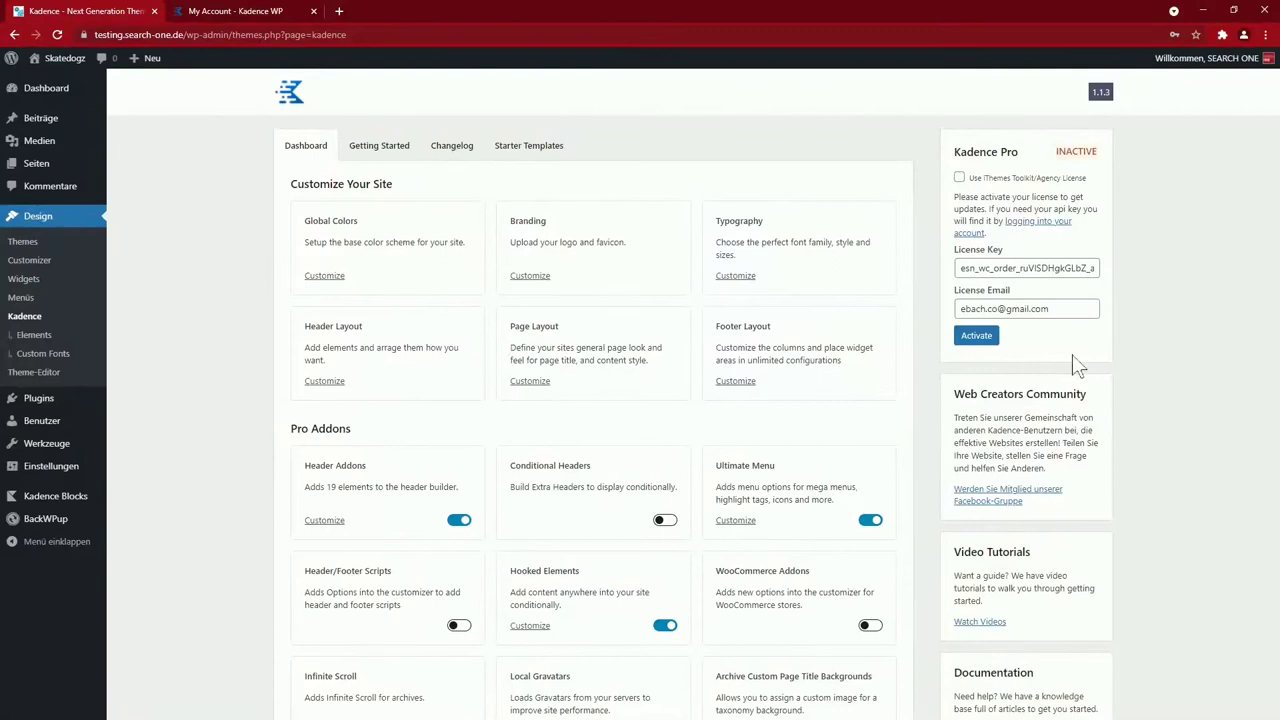
pyautogui.click(976, 336)
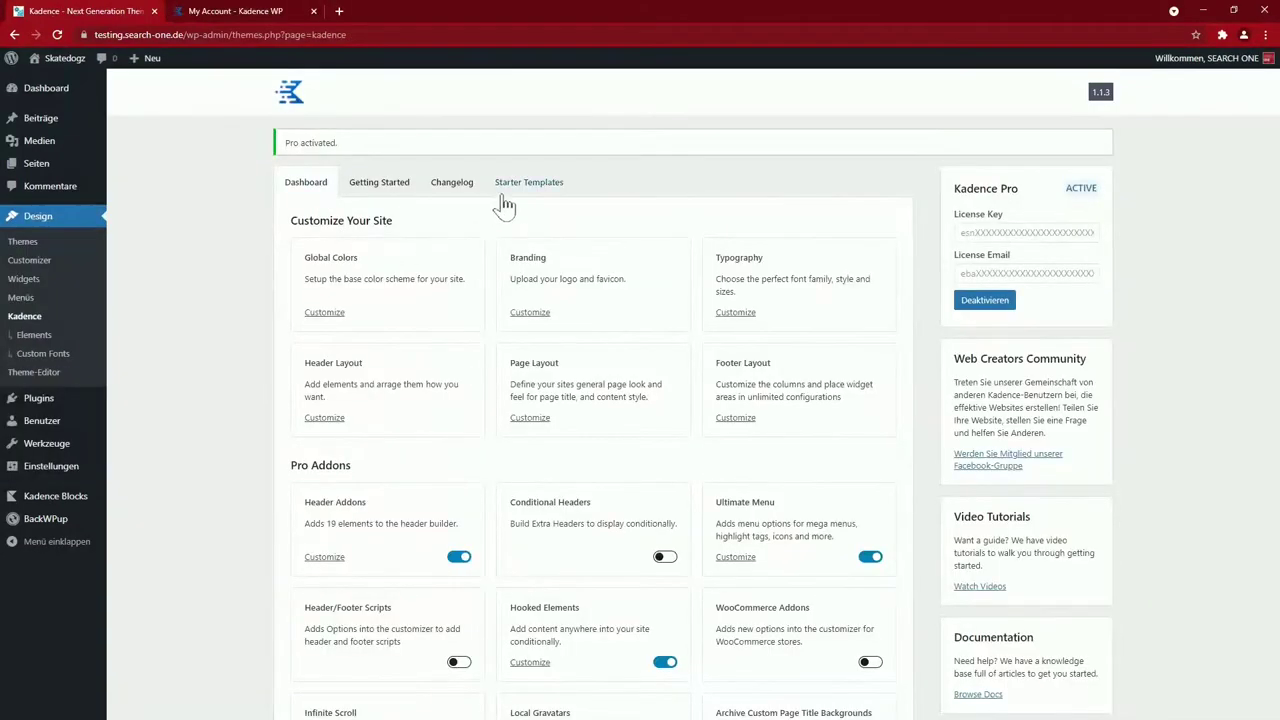
# Install the Kadence Starter Templates and preview the Control B template
pyautogui.click(527, 184)
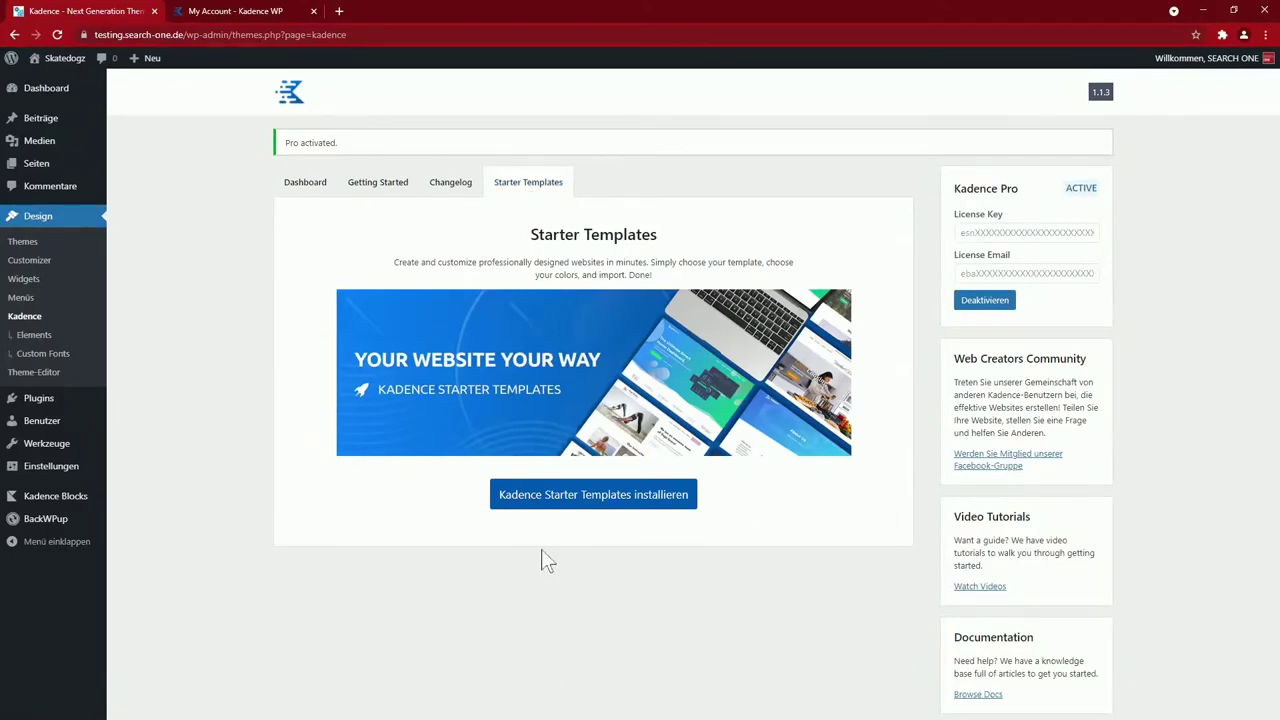
pyautogui.click(604, 500)
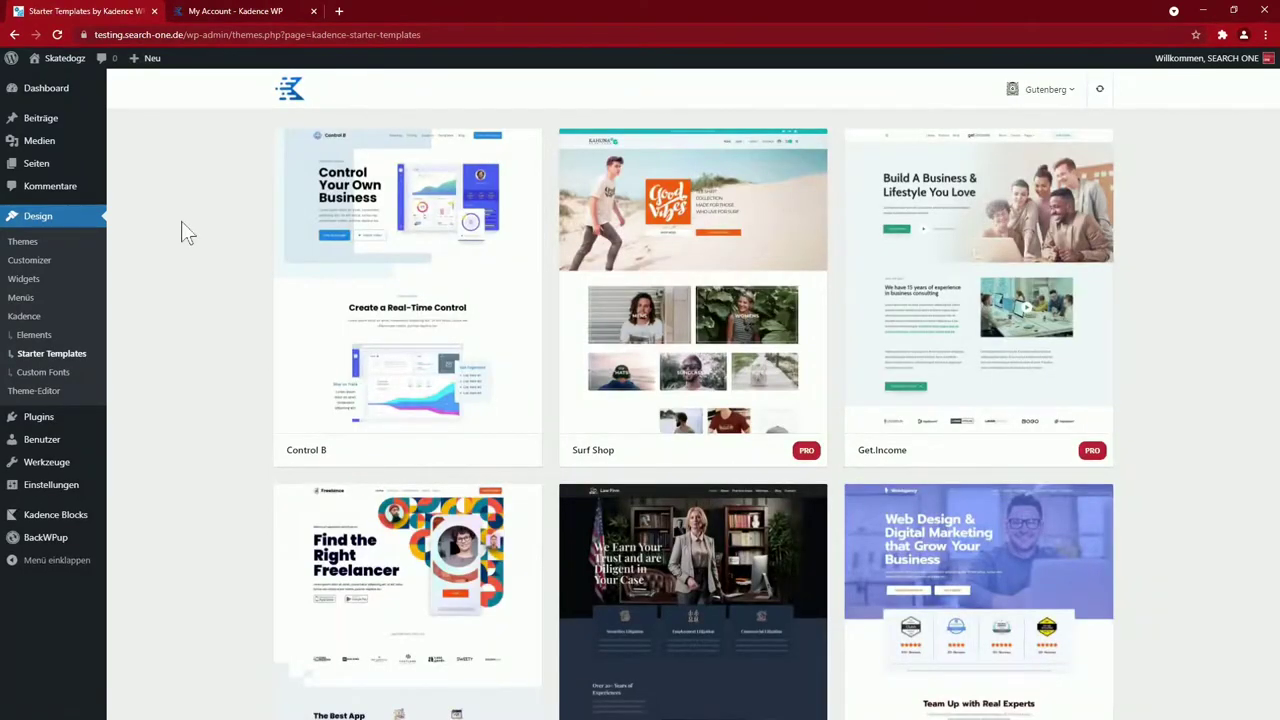
pyautogui.click(369, 294)
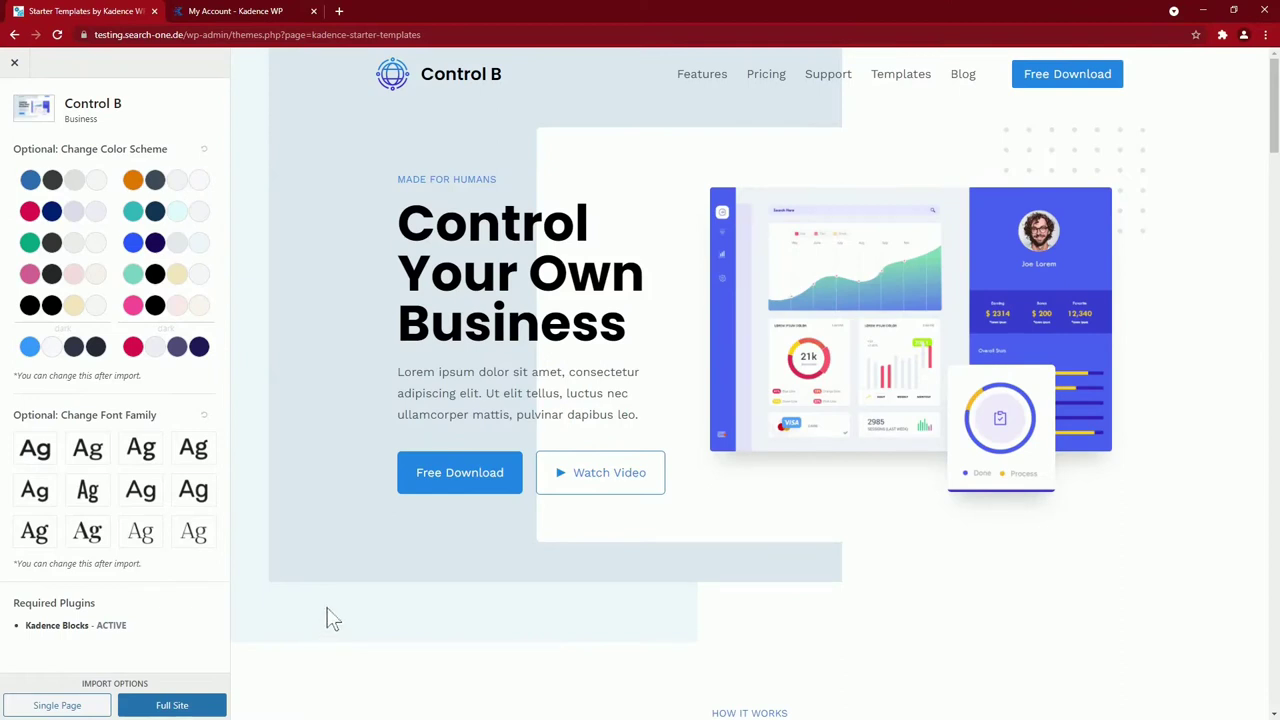
pyautogui.scroll(-12, 462, 573)
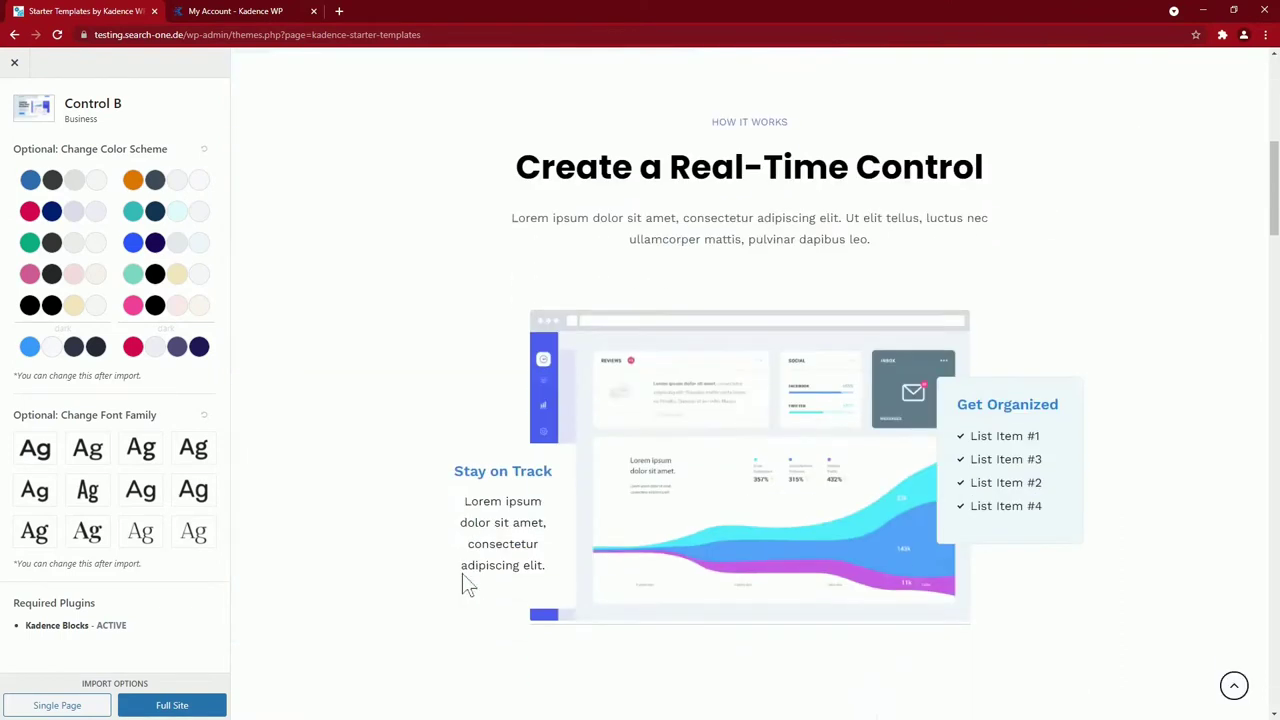
# Look through the rest of the Control B preview, preview the Surf Shop starter template, and return to the template overview
pyautogui.scroll(-15, 462, 575)
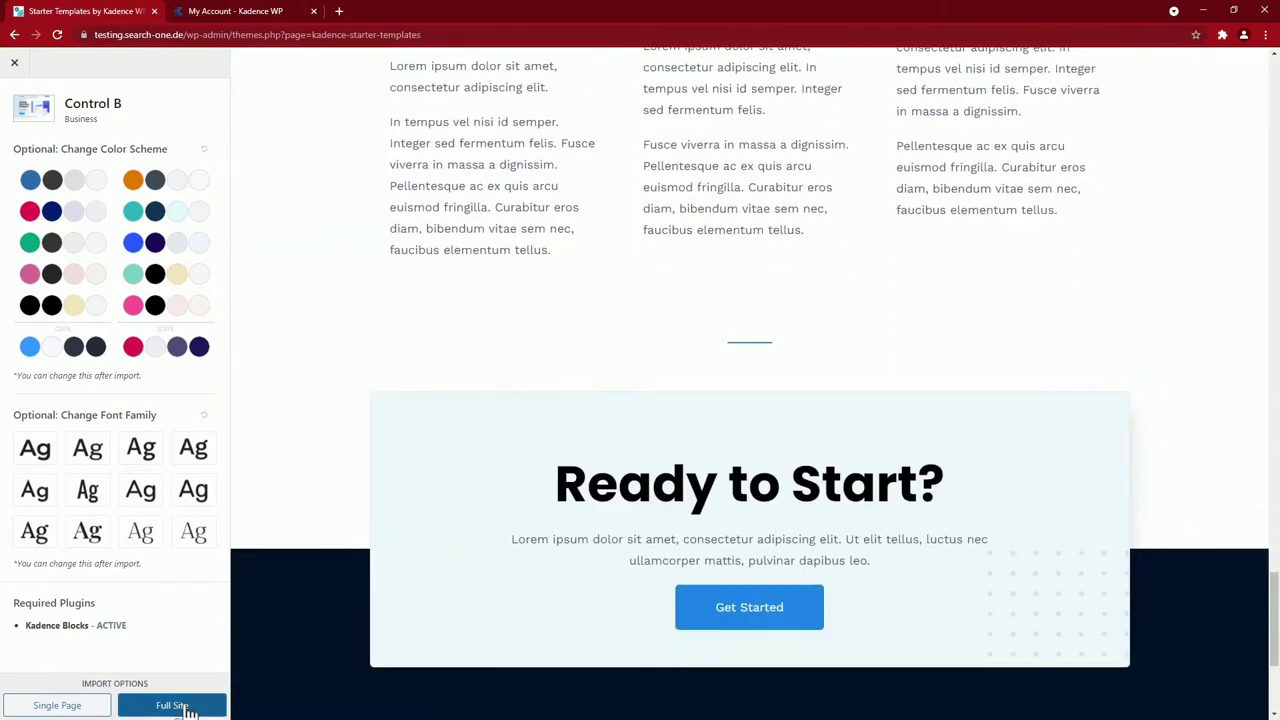
pyautogui.click(14, 64)
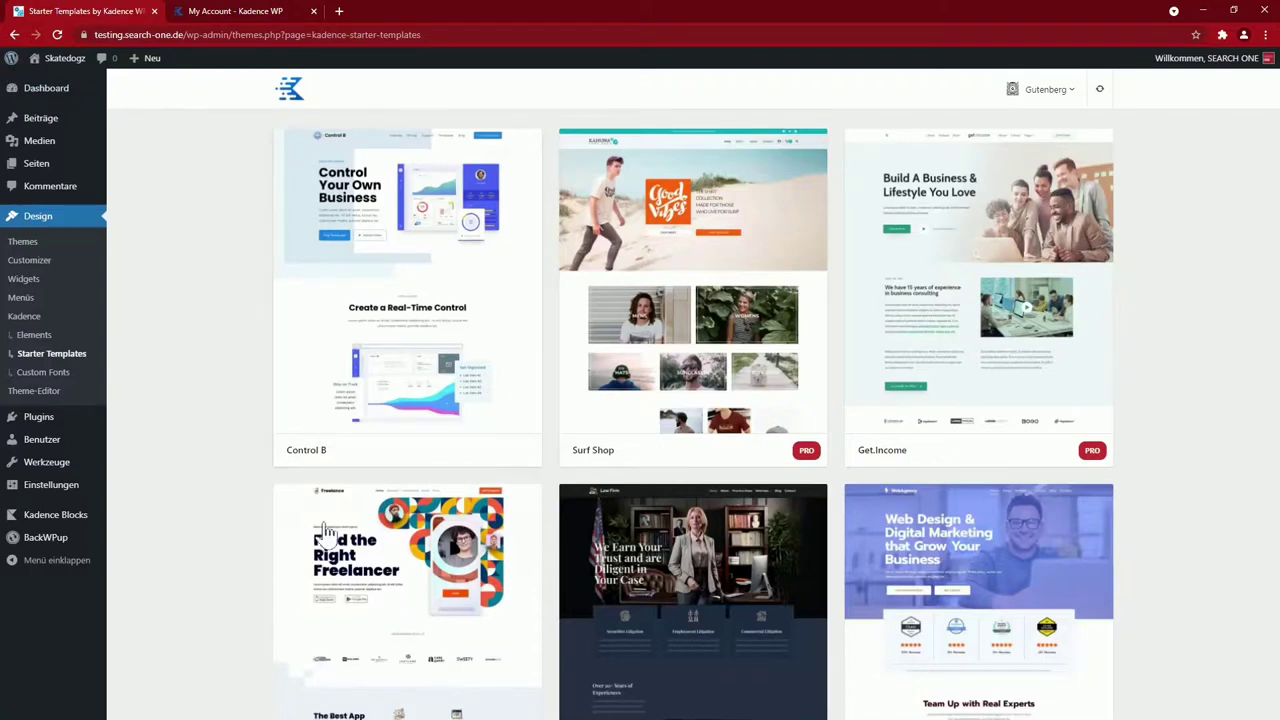
pyautogui.click(663, 323)
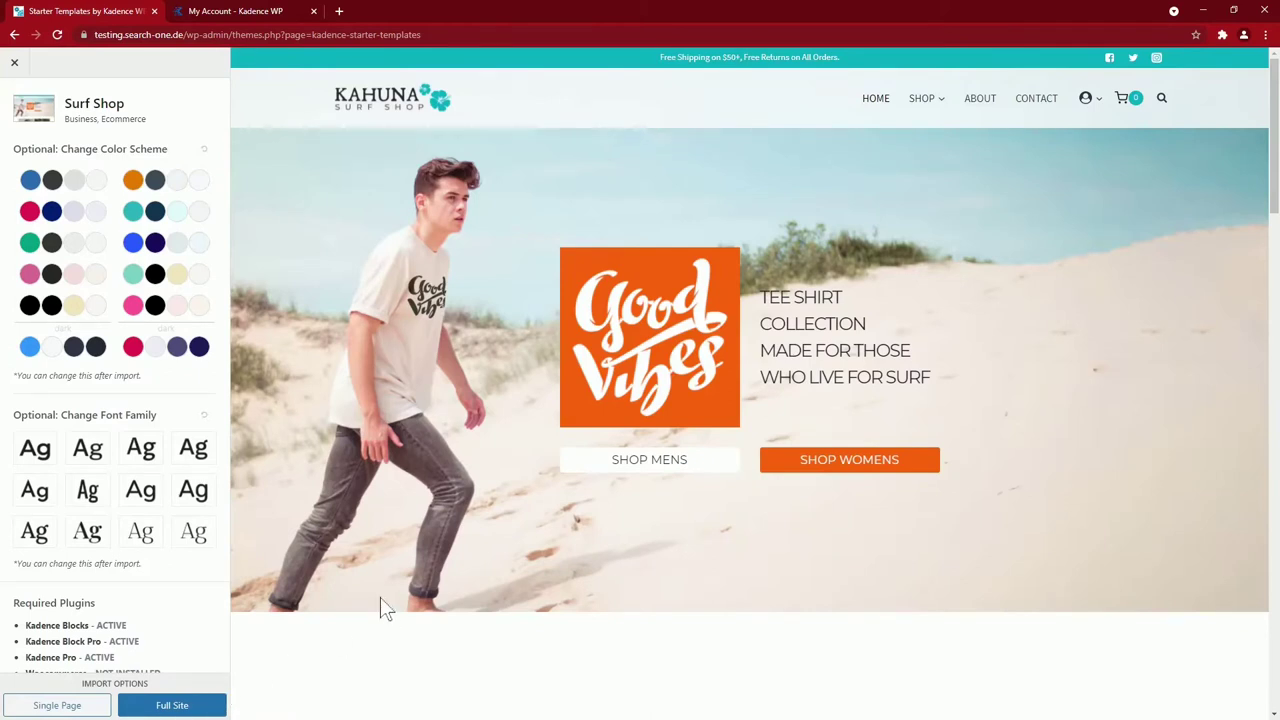
pyautogui.click(14, 62)
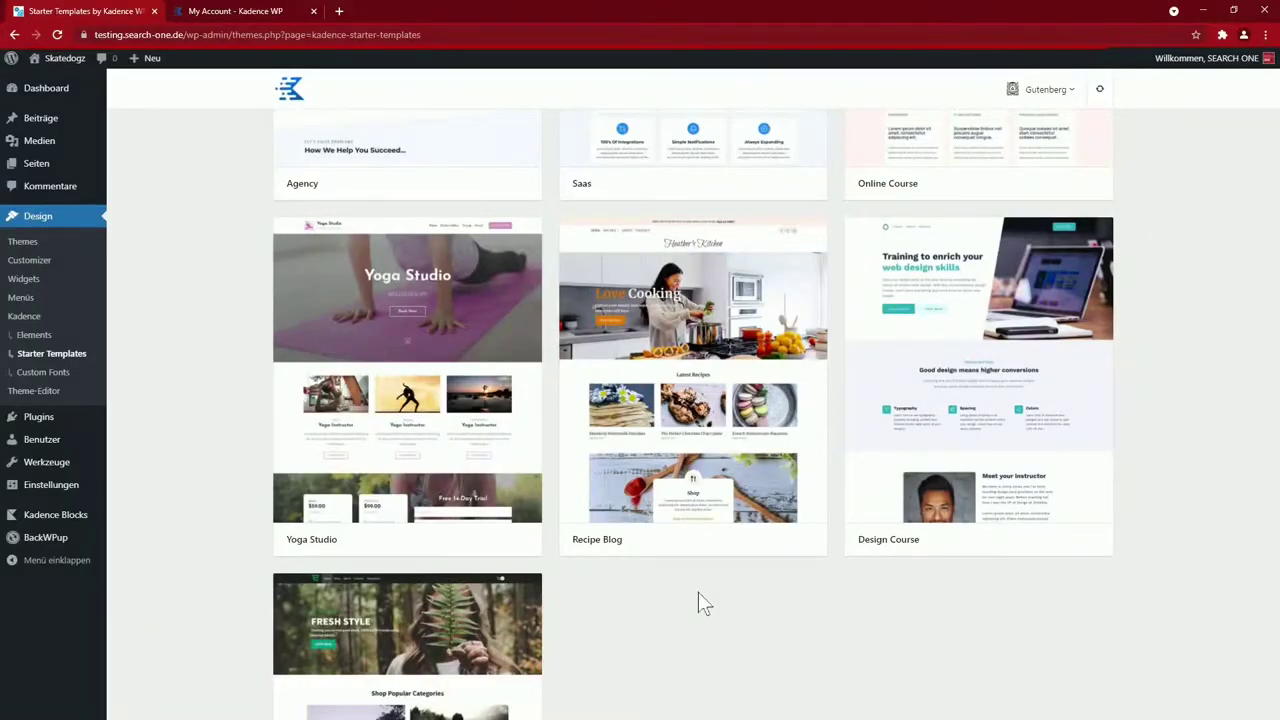
# Preview the Yoga Studio starter template down to its footer and close the preview
pyautogui.click(455, 390)
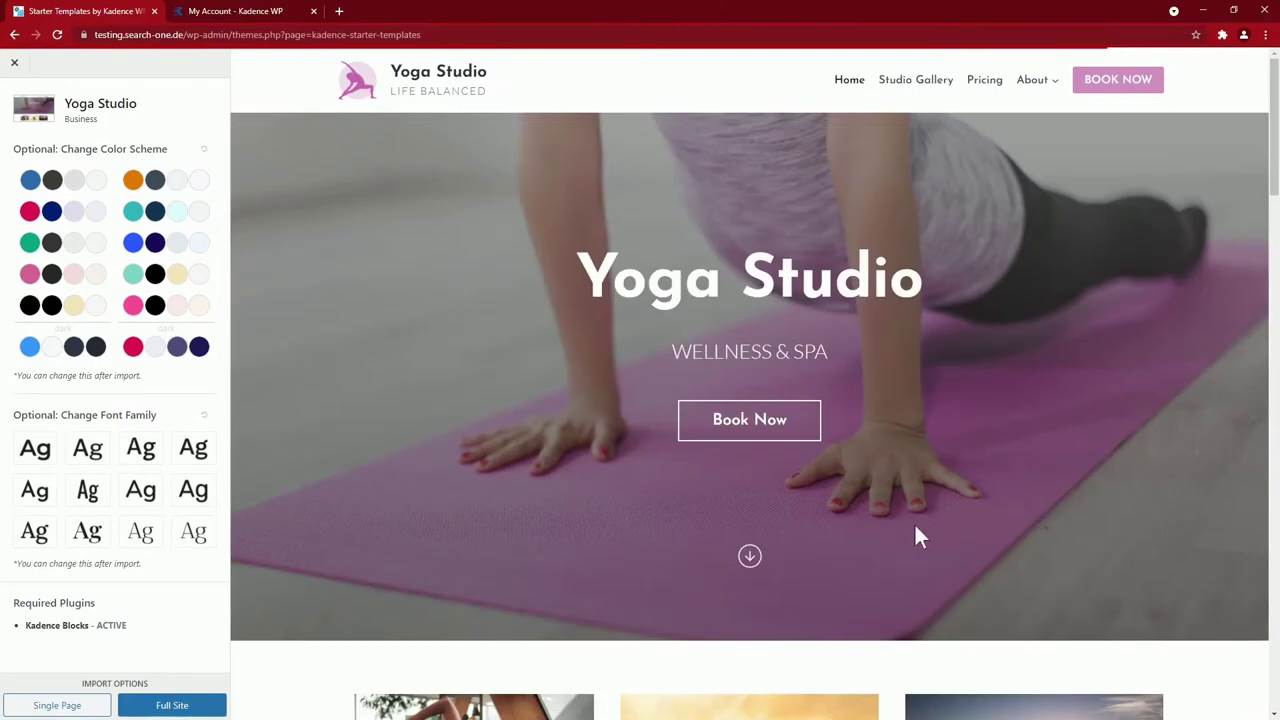
pyautogui.scroll(-6, 900, 548)
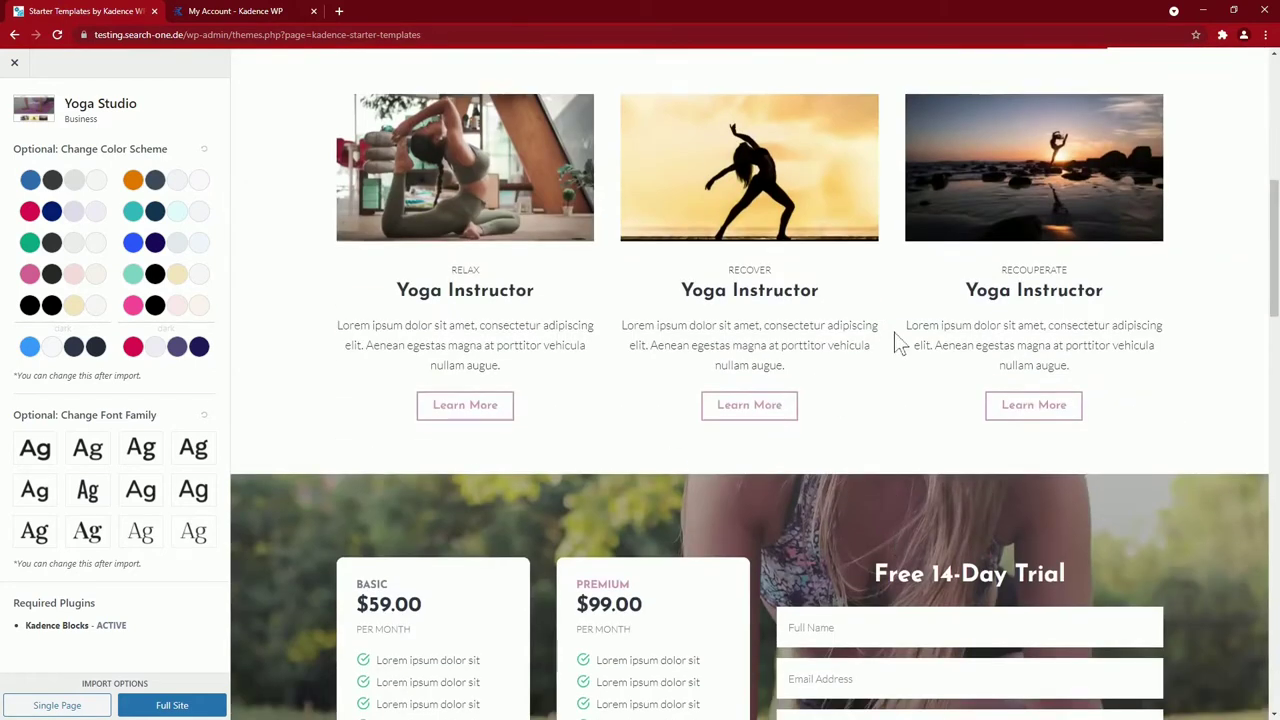
pyautogui.scroll(-5, 898, 343)
pyautogui.scroll(-3, 962, 385)
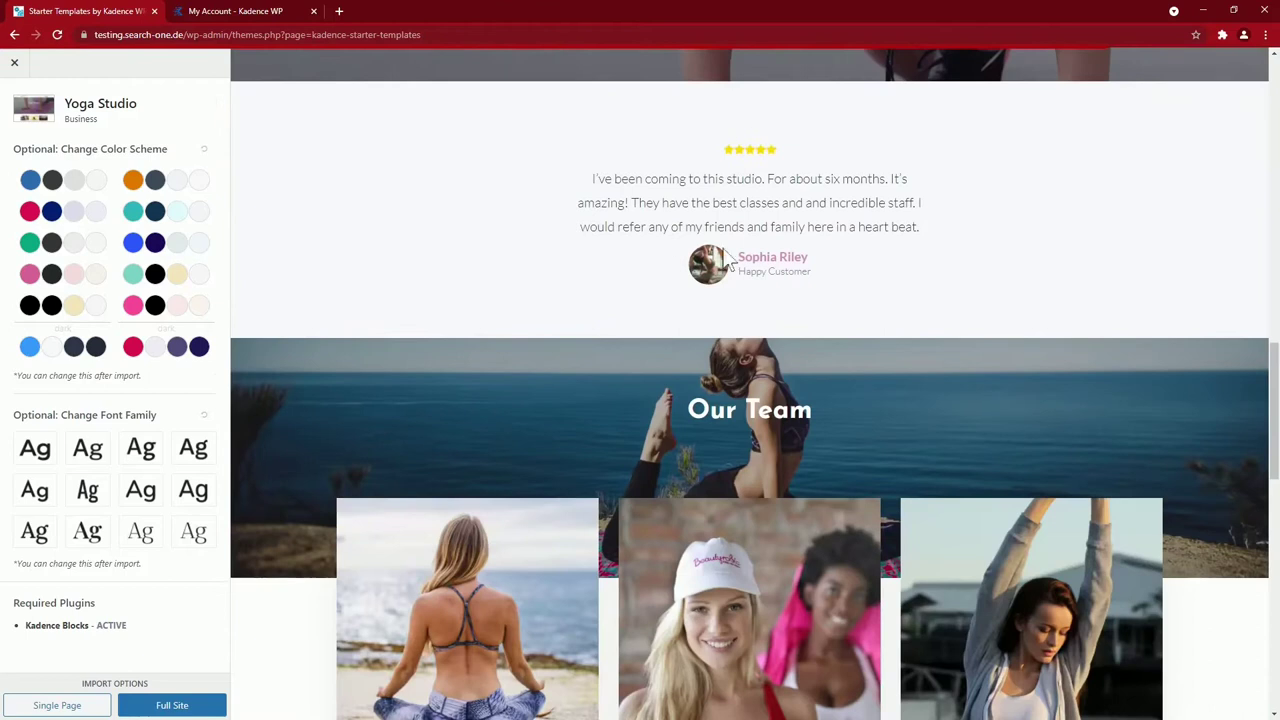
pyautogui.scroll(-3, 818, 375)
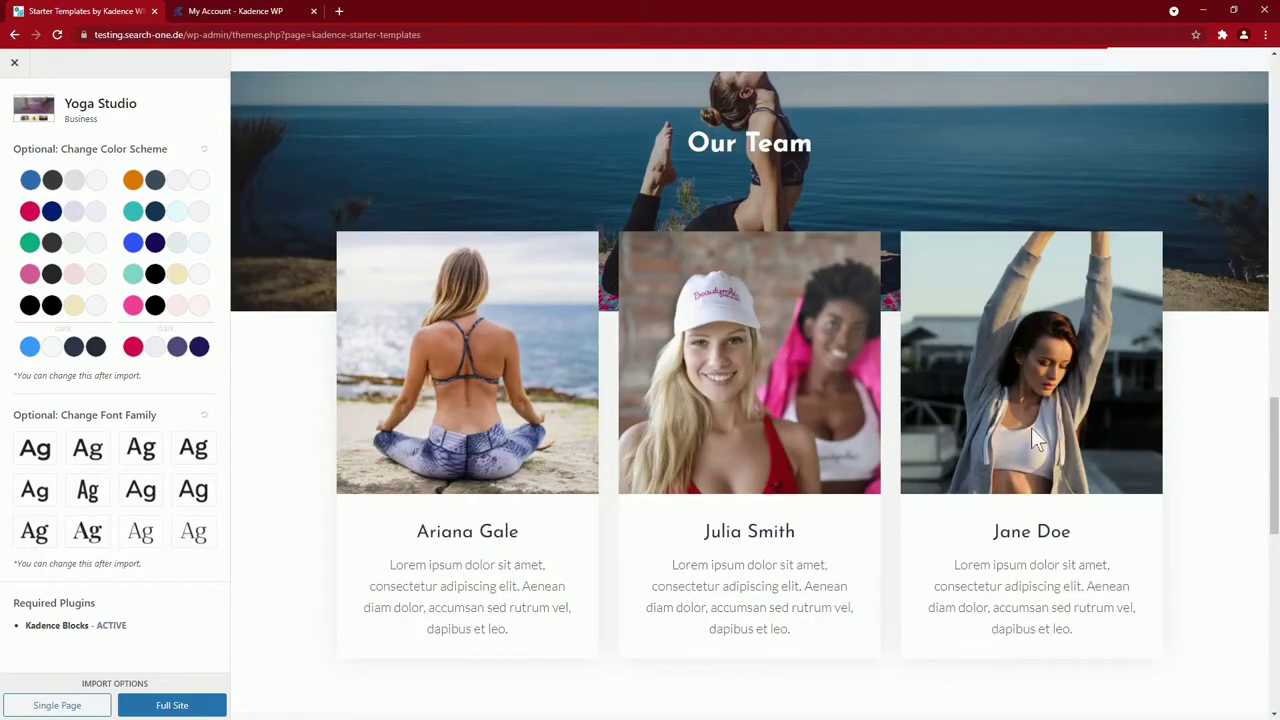
pyautogui.scroll(-5, 1031, 427)
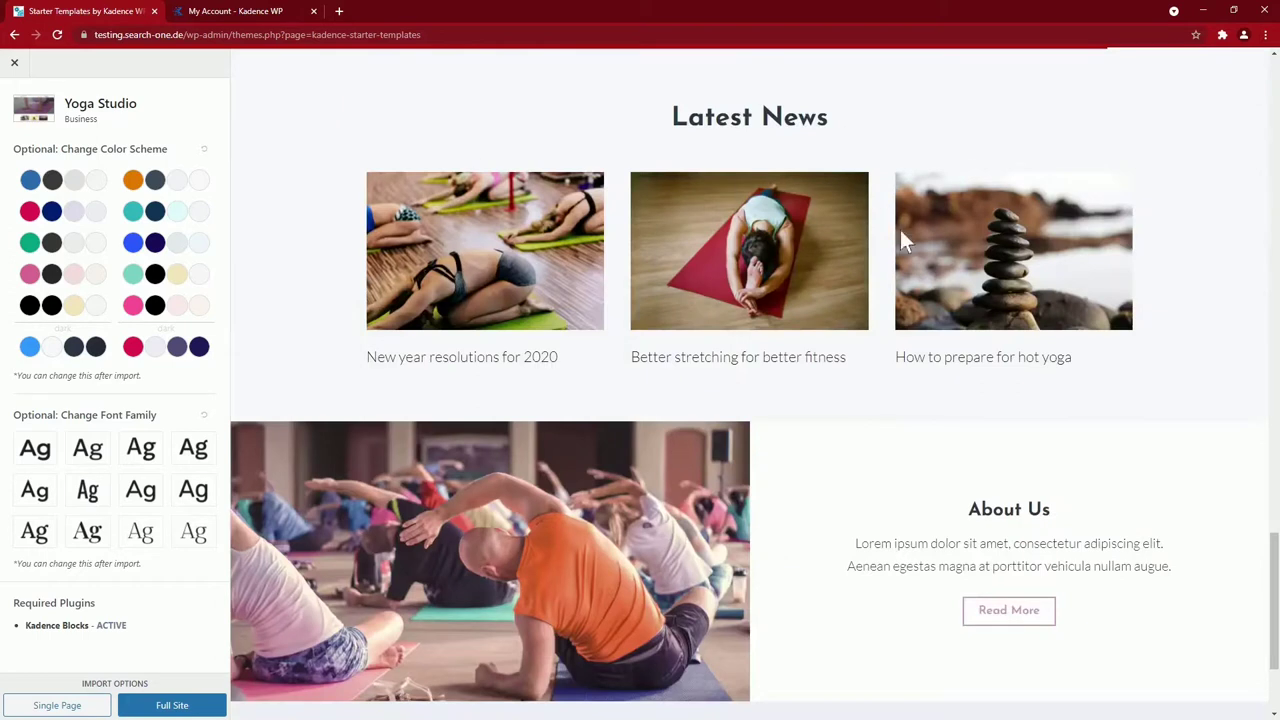
pyautogui.scroll(-3, 911, 506)
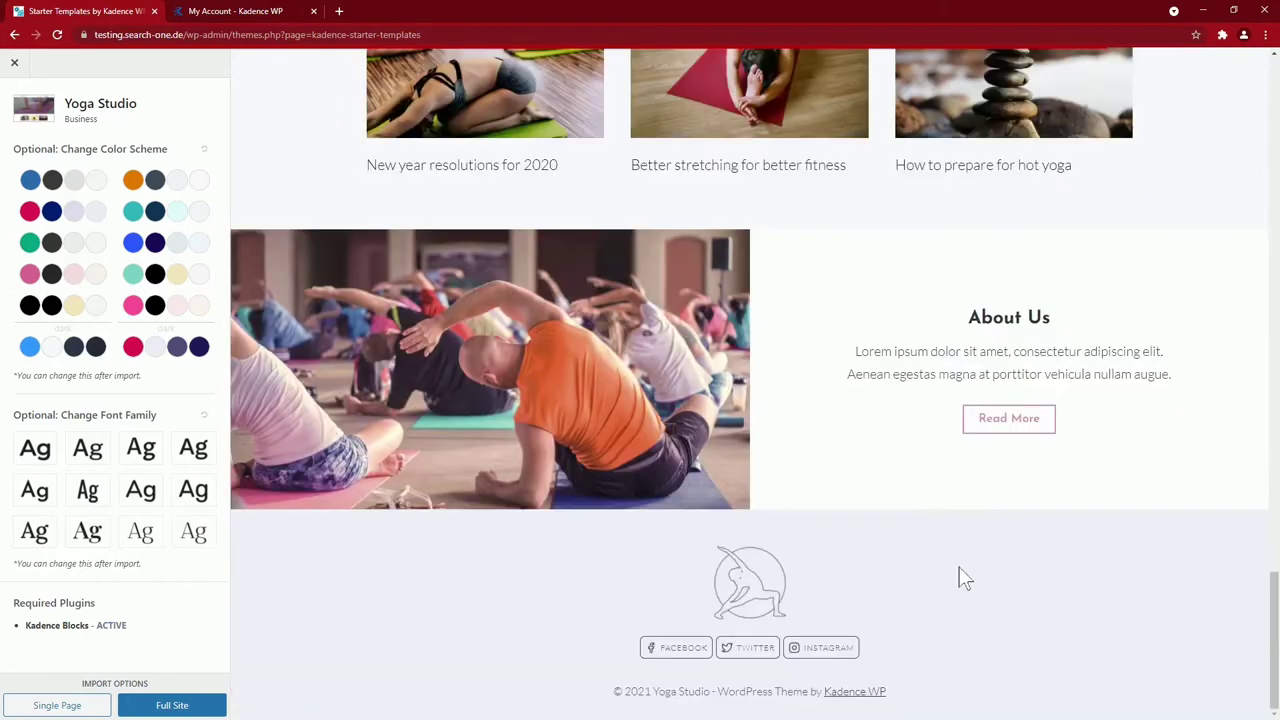
pyautogui.click(14, 62)
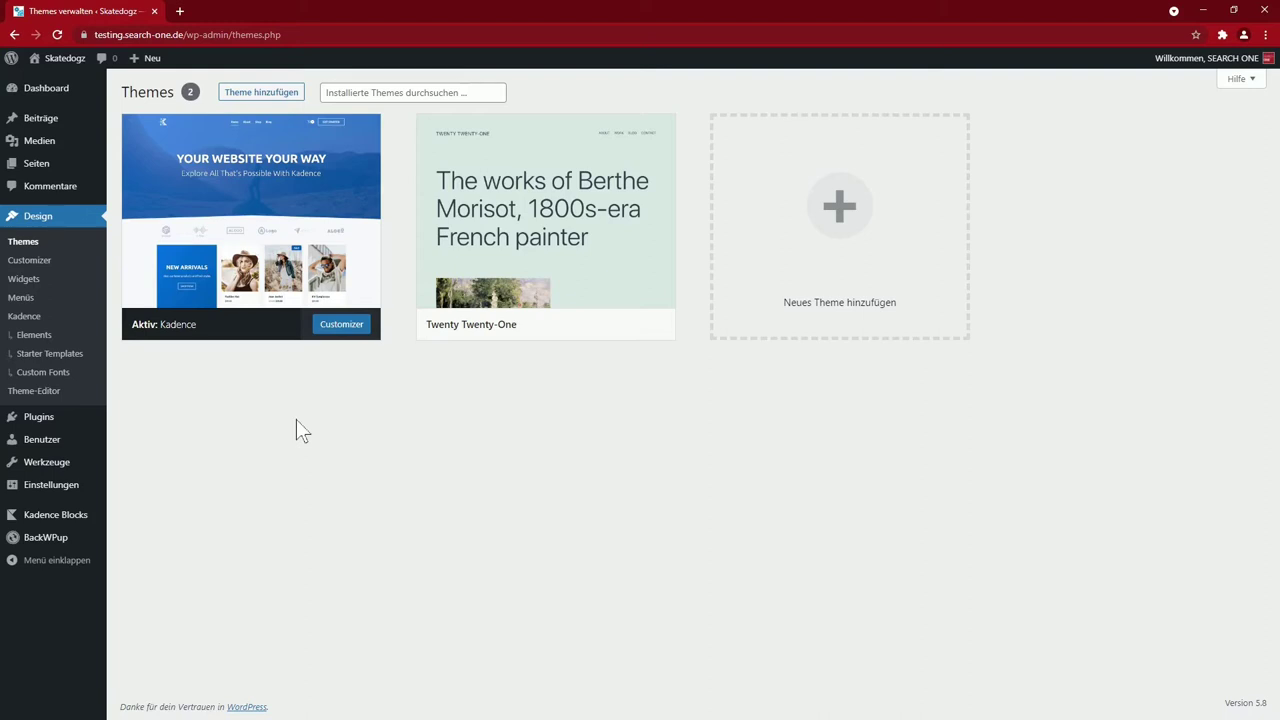
# Review the Kadence Elements page, the Custom Fonts page and the list of blocks in the Kadence Blocks settings
pyautogui.click(33, 340)
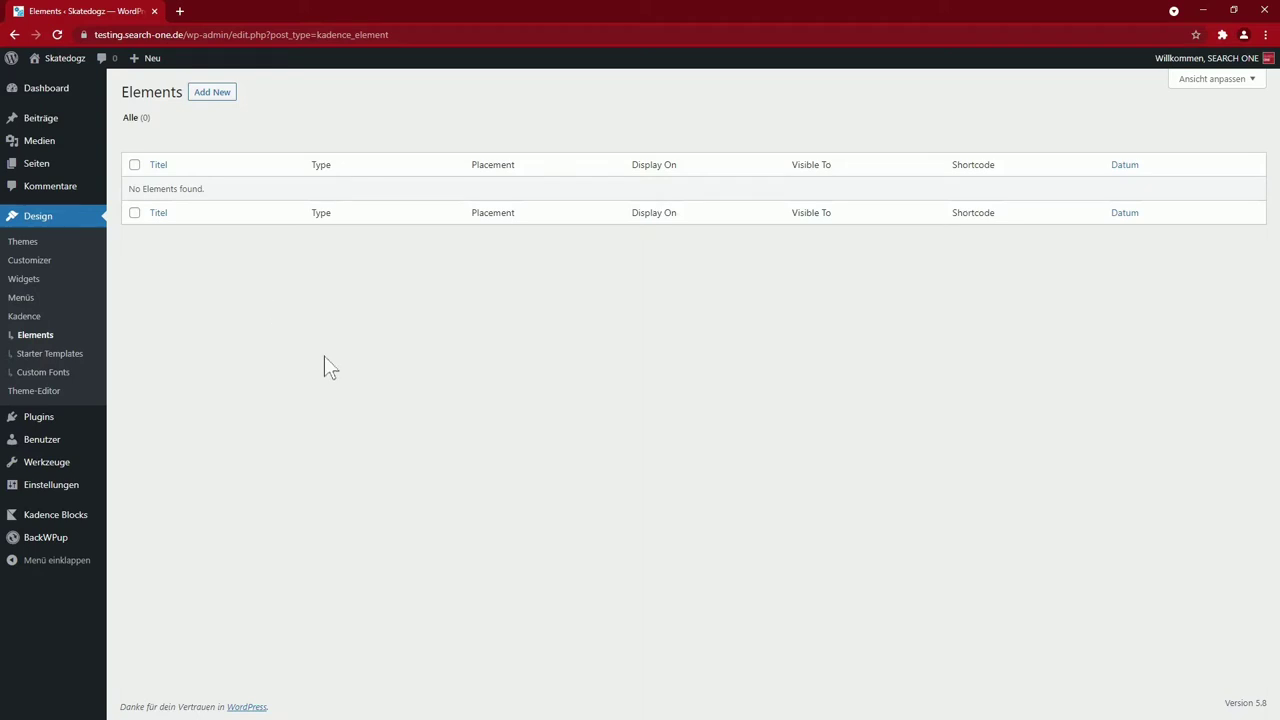
pyautogui.click(60, 379)
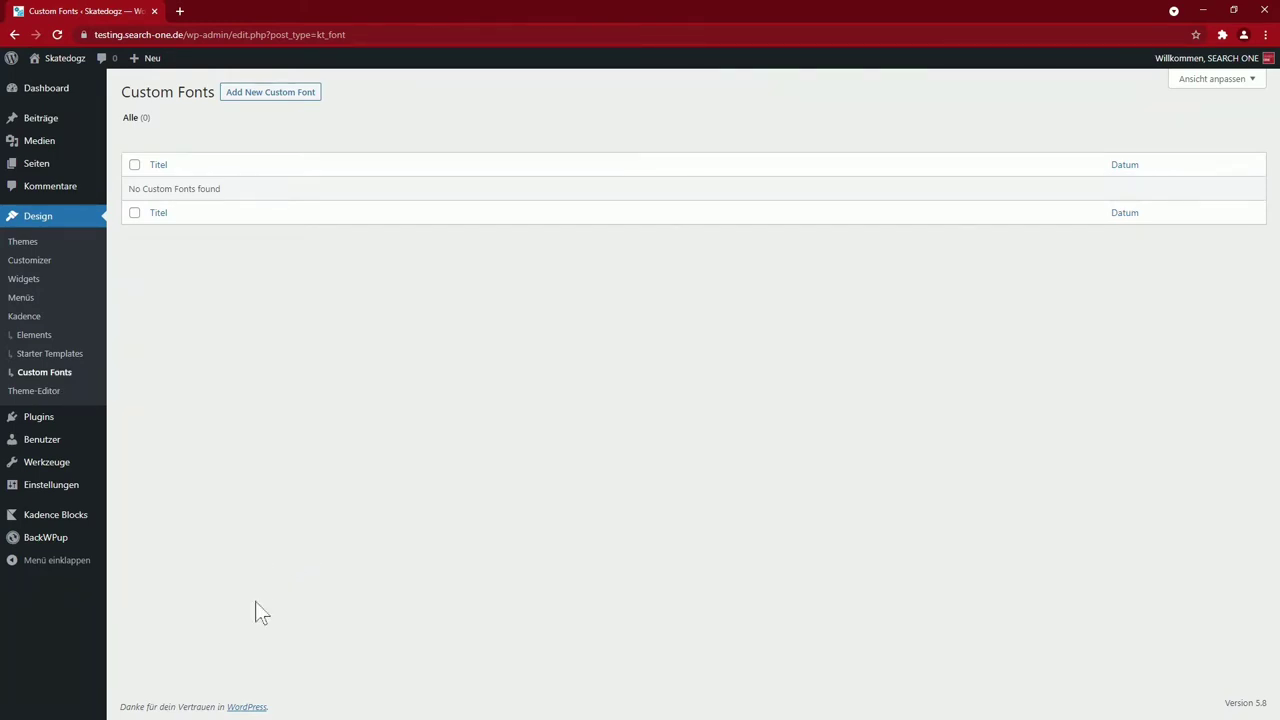
pyautogui.click(62, 520)
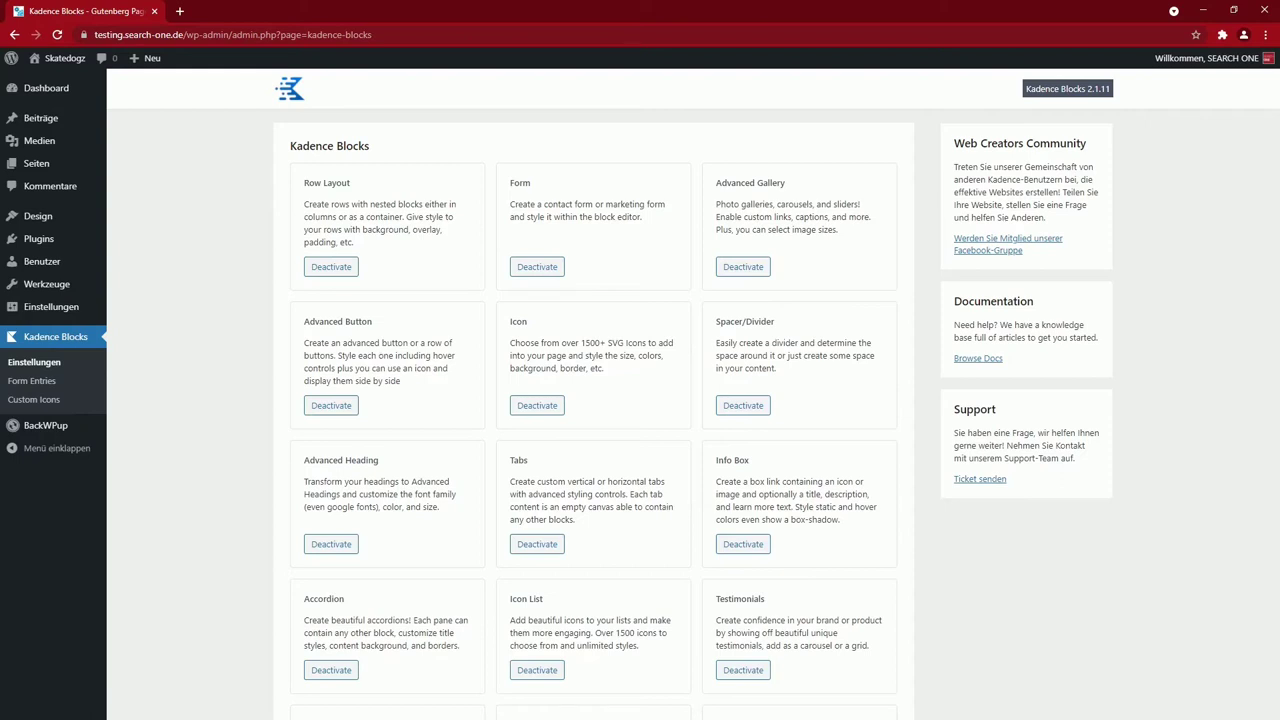
pyautogui.scroll(-3, 640, 400)
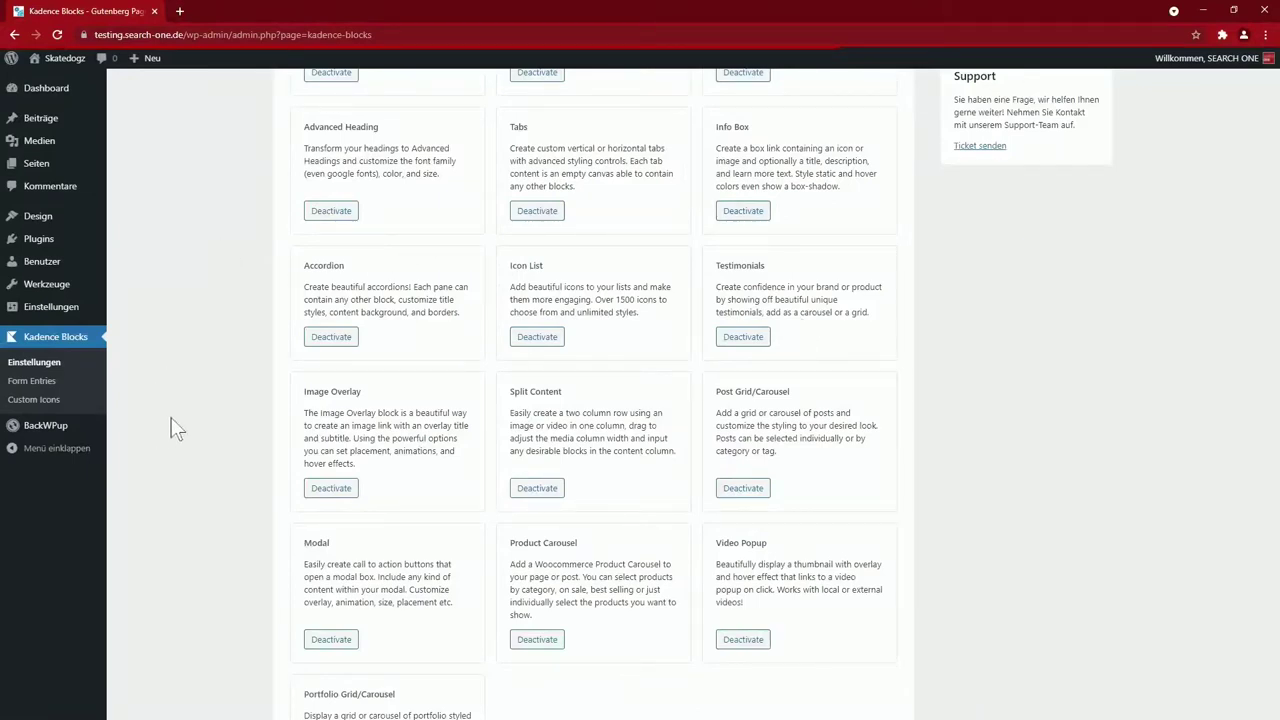
pyautogui.scroll(-2, 171, 425)
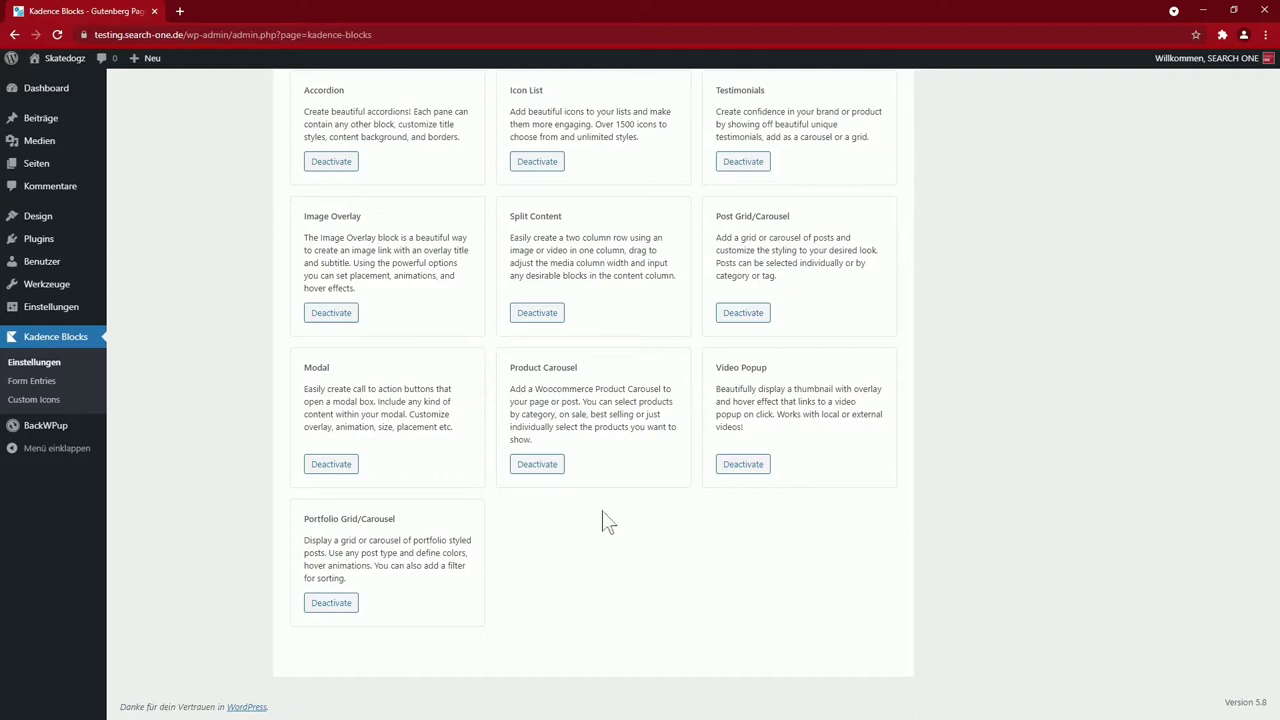
pyautogui.click(537, 464)
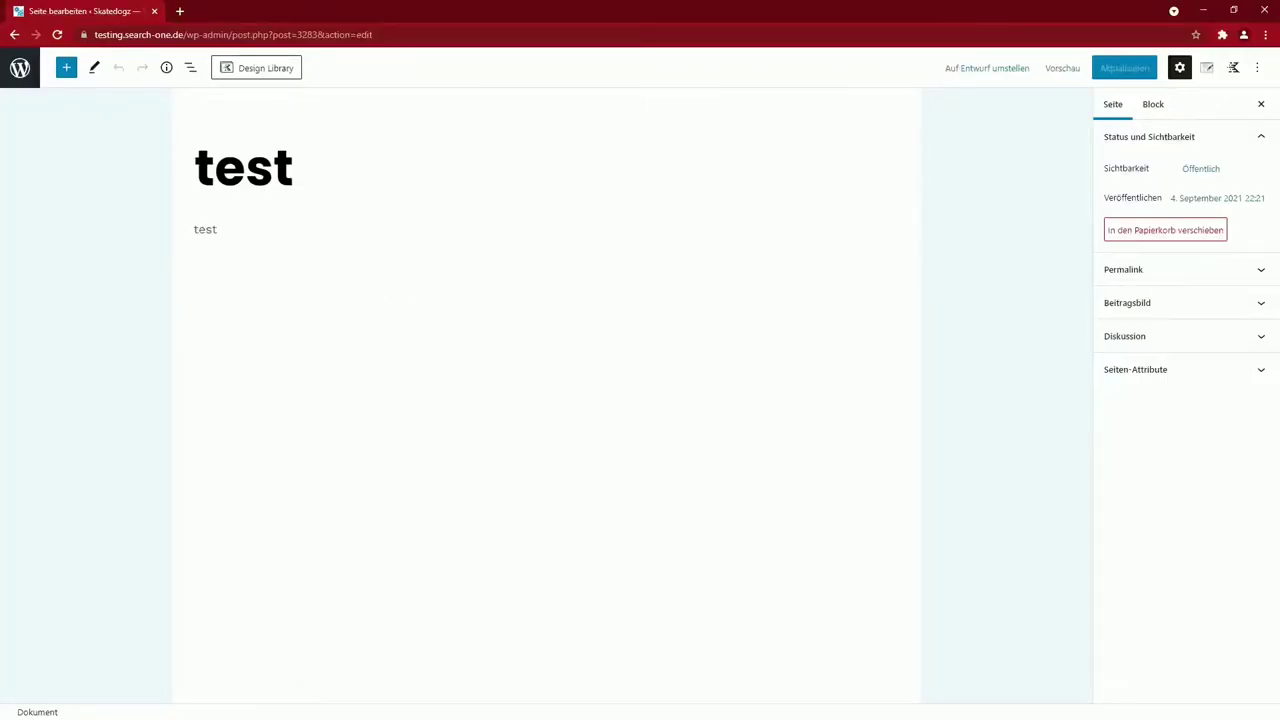
# Examine which Kadence blocks can be inserted into the test page, from Spacer/Divider to User Info
pyautogui.click(212, 234)
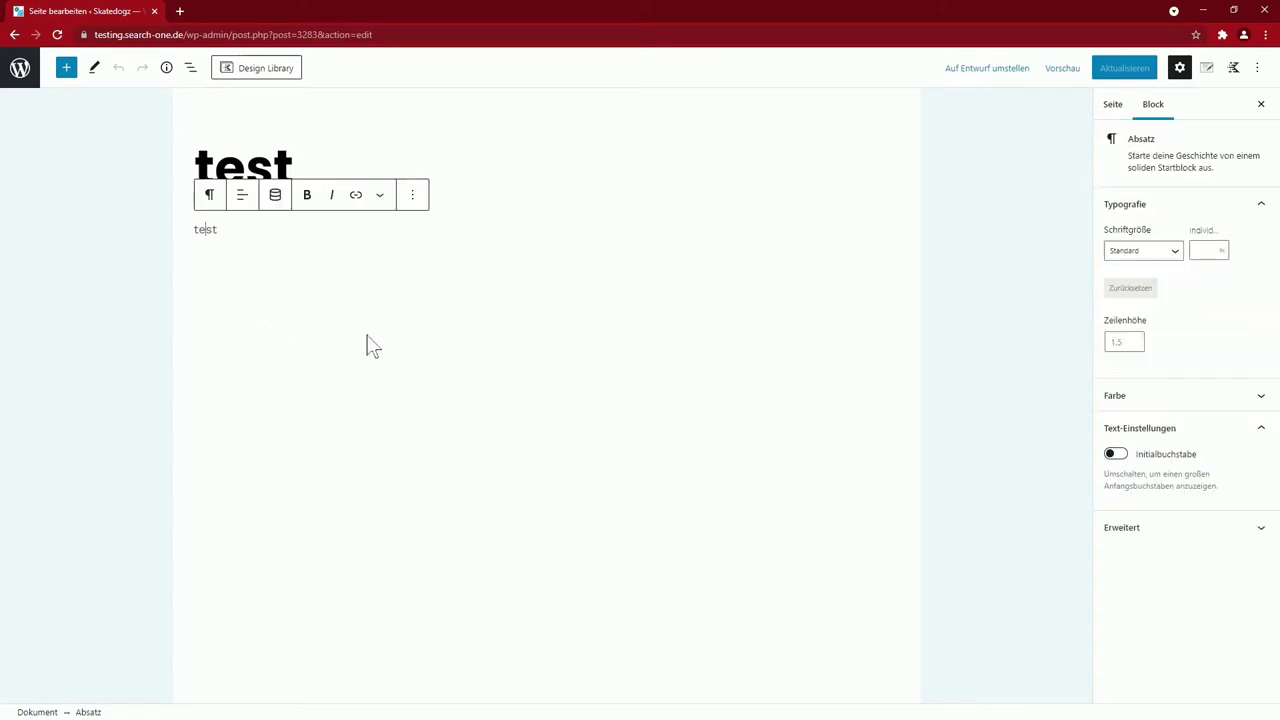
pyautogui.click(66, 68)
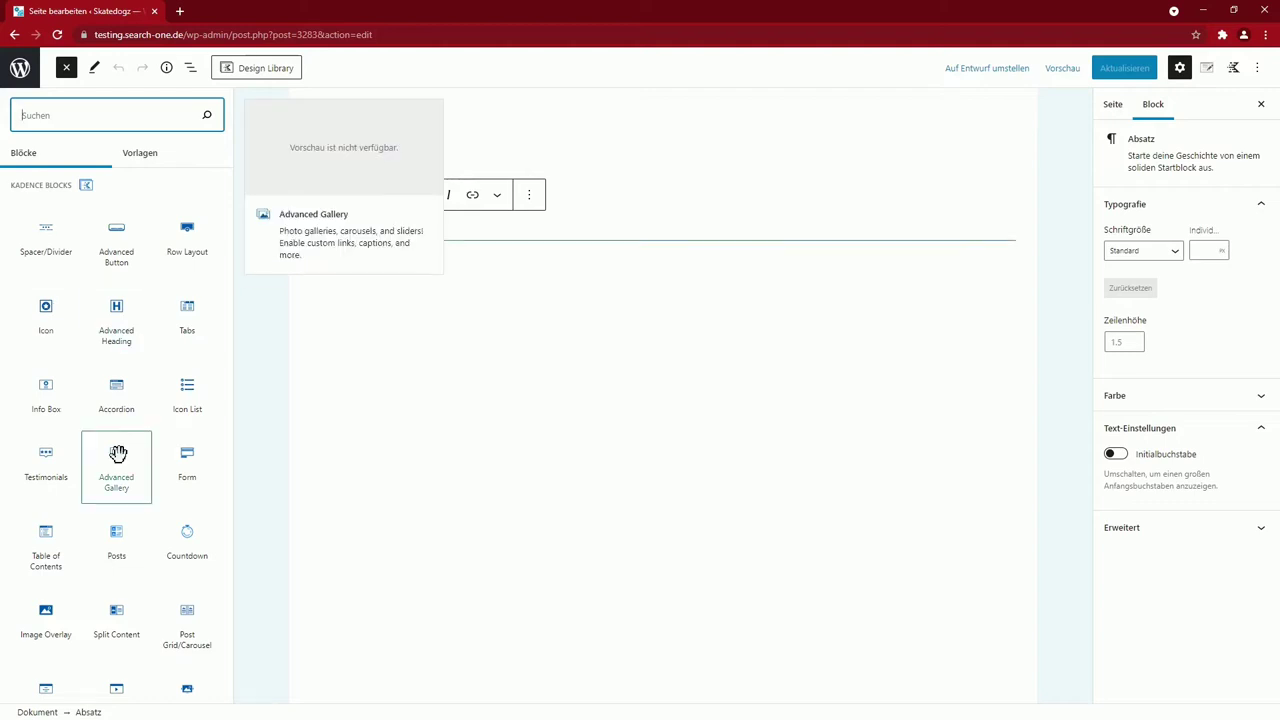
pyautogui.scroll(-3, 126, 428)
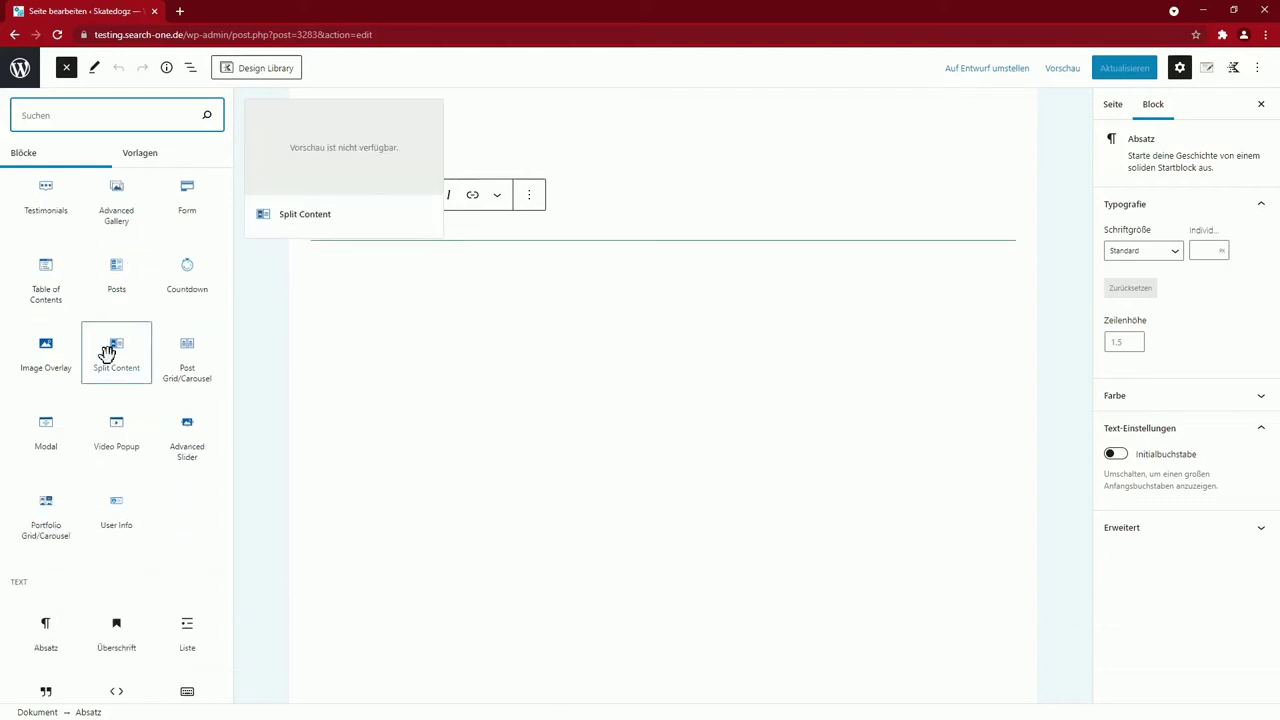
pyautogui.scroll(3, 107, 352)
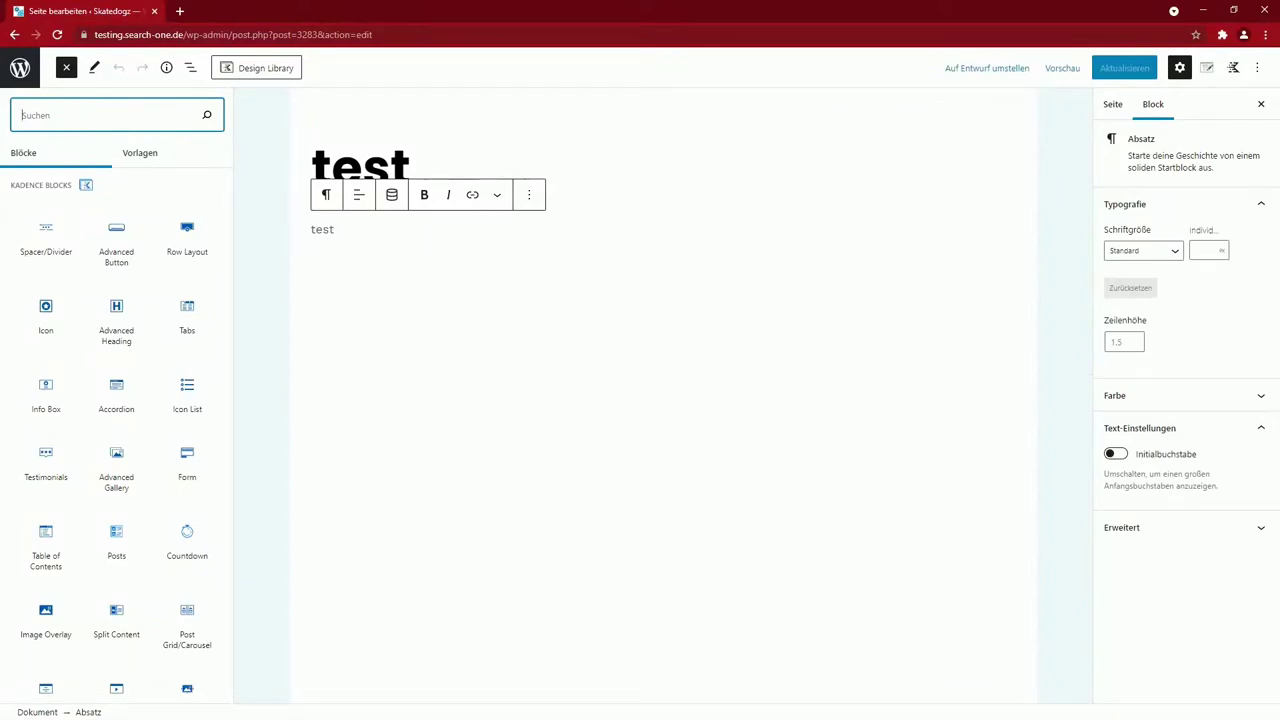
pyautogui.press('Escape')
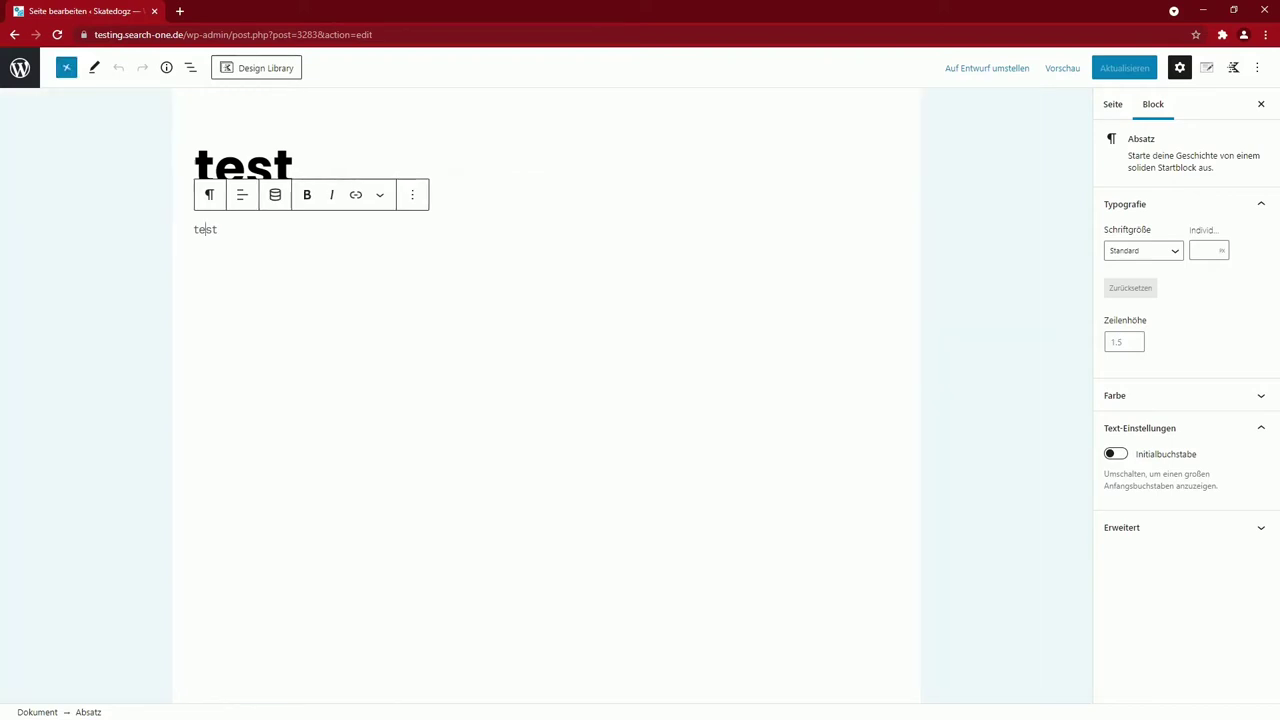
# Remove the paragraph text from the test page and insert a Kadence Row Layout block in its place
pyautogui.hotkey('ctrl', 'a')
pyautogui.press('BackSpace')
pyautogui.click(66, 67)
pyautogui.click(190, 233)
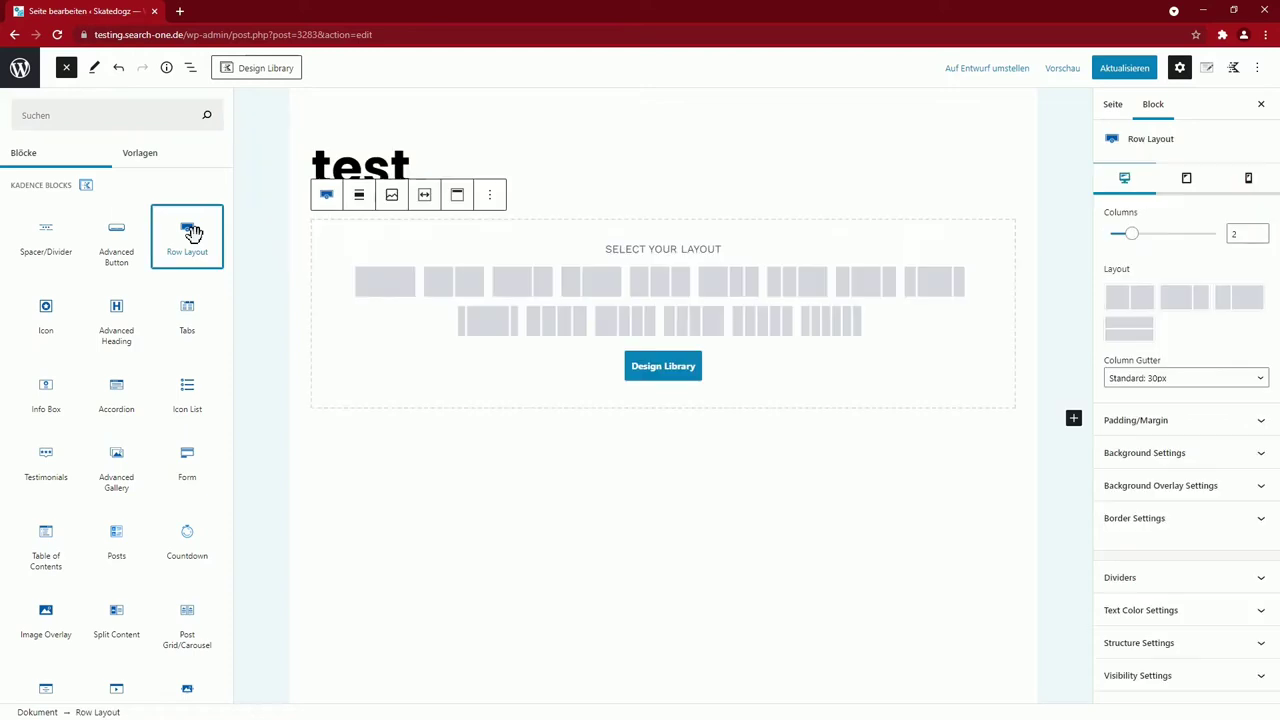
# Fill the row with the Dual Buttons section from the Kadence Design Library
pyautogui.click(437, 293)
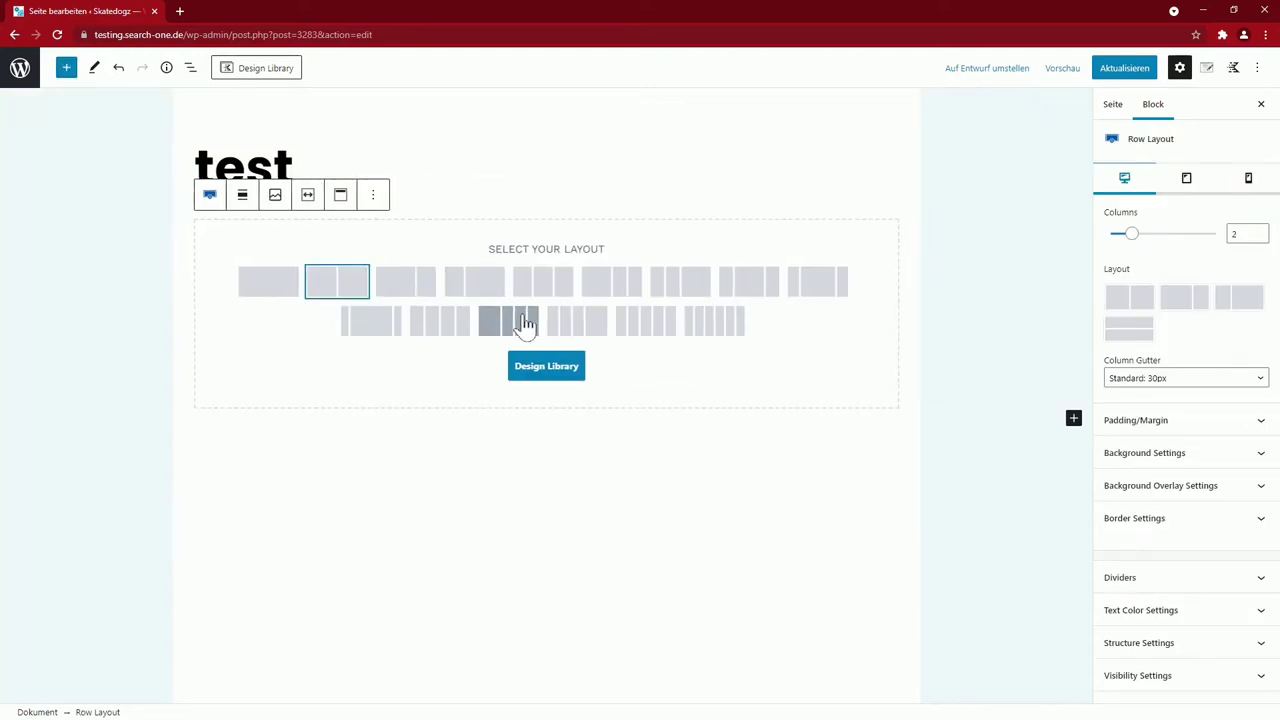
pyautogui.click(550, 370)
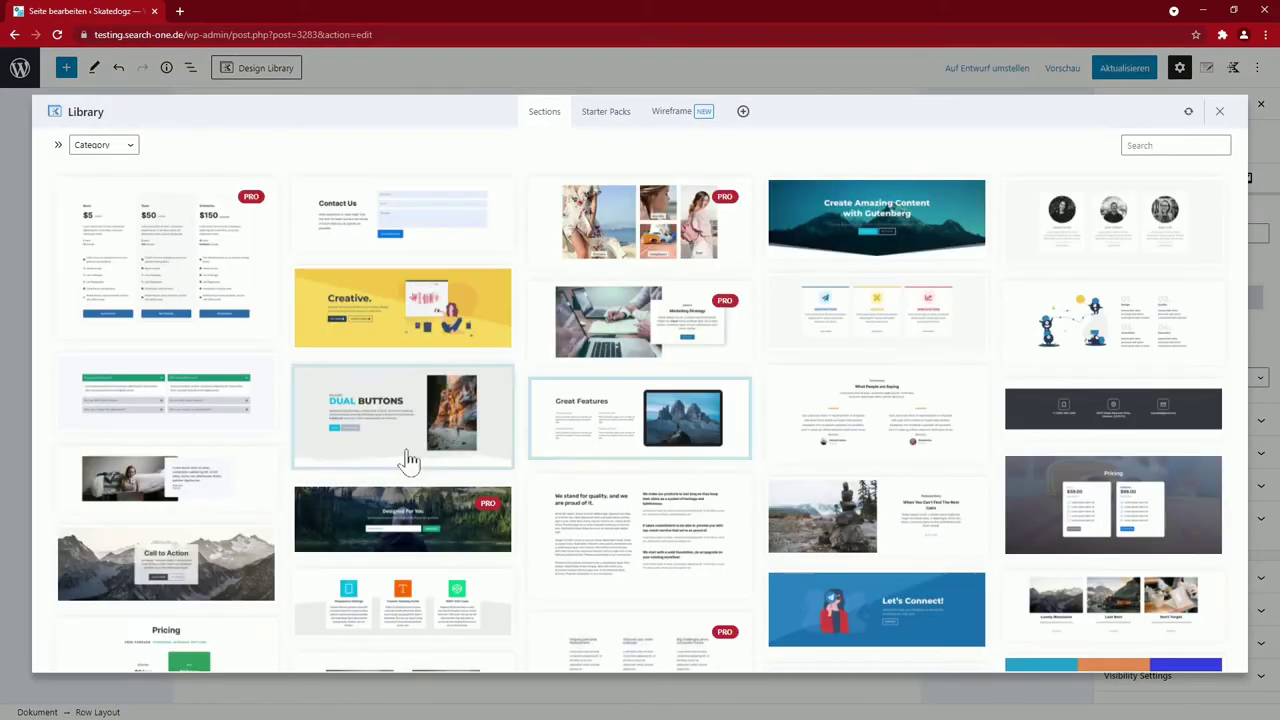
pyautogui.click(415, 418)
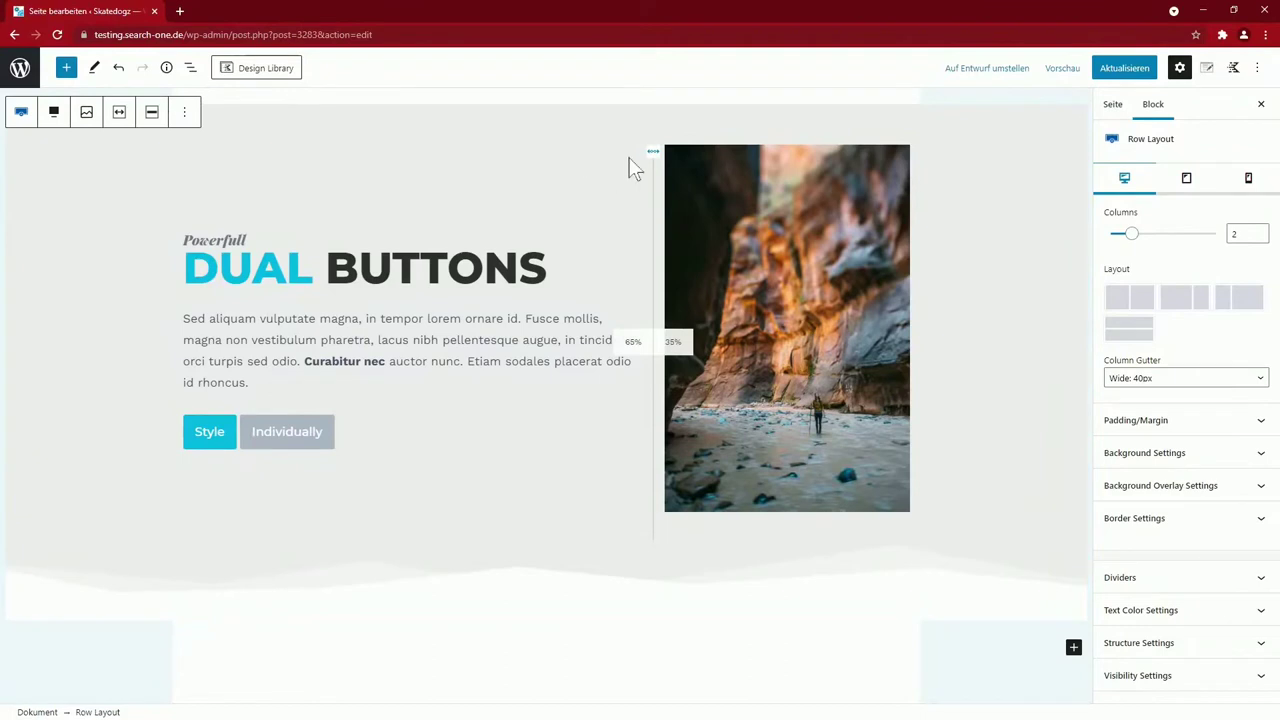
# Try to narrow the row's text column by moving the divider between the two columns
pyautogui.moveTo(653, 152); pyautogui.dragTo(477, 146)
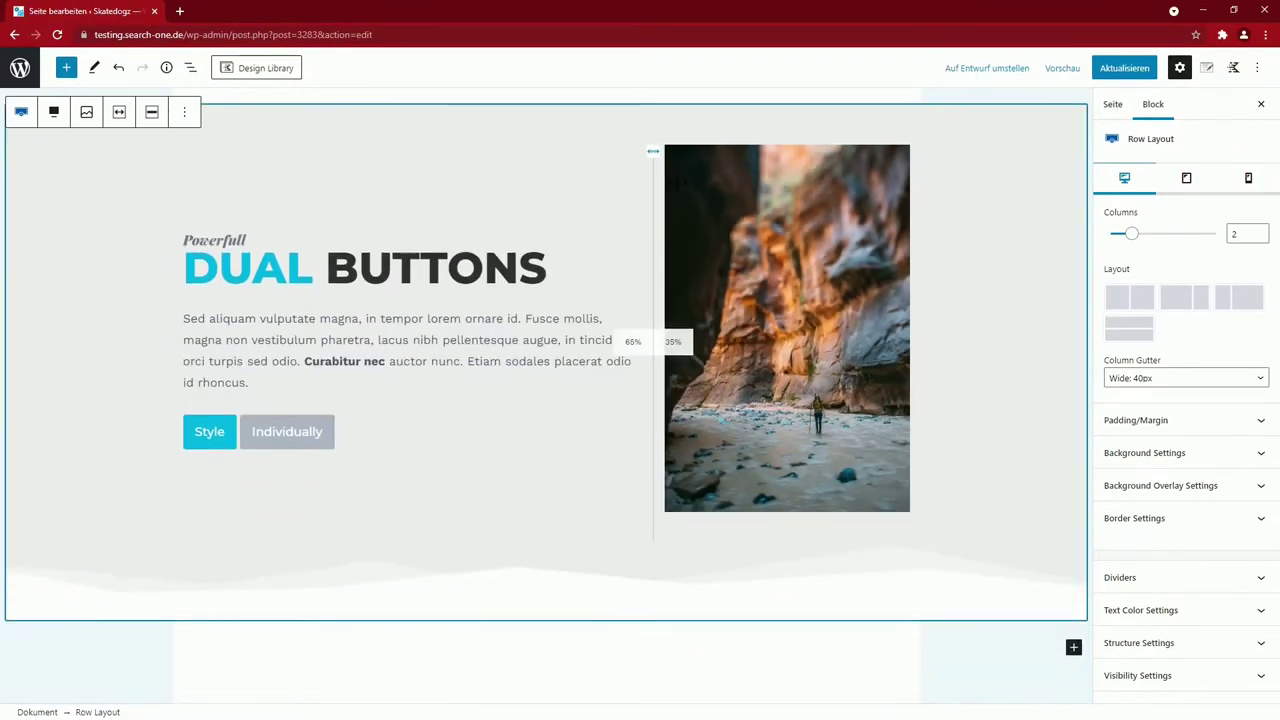
pyautogui.scroll(1, 505, 440)
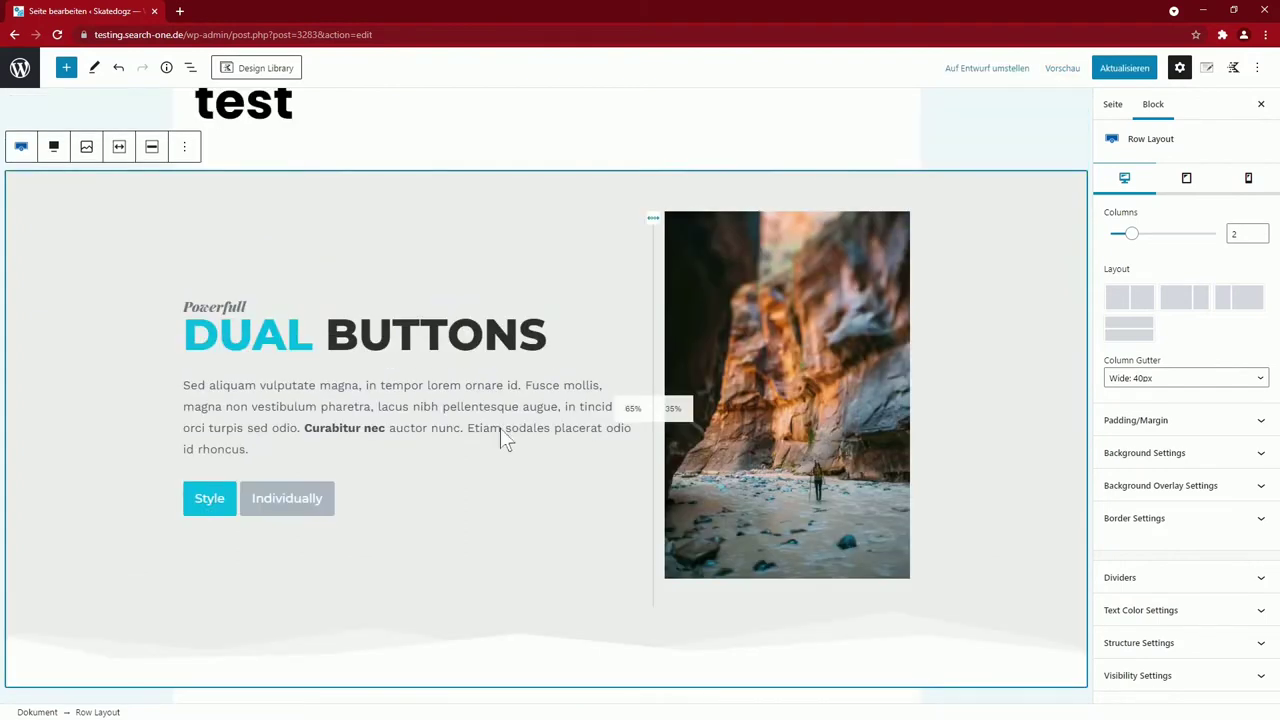
pyautogui.scroll(-1, 505, 440)
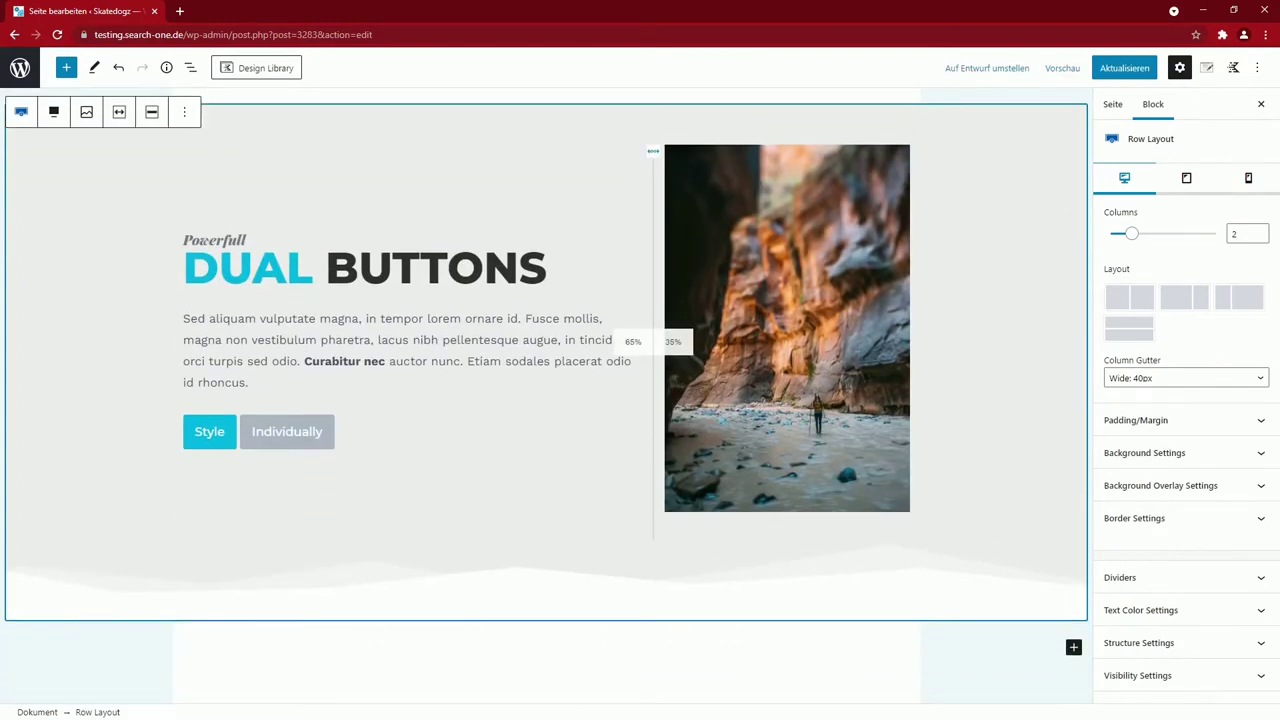
# Inspect the settings of the Advanced Button block, the canyon image and the two sections that contain them
pyautogui.click(207, 440)
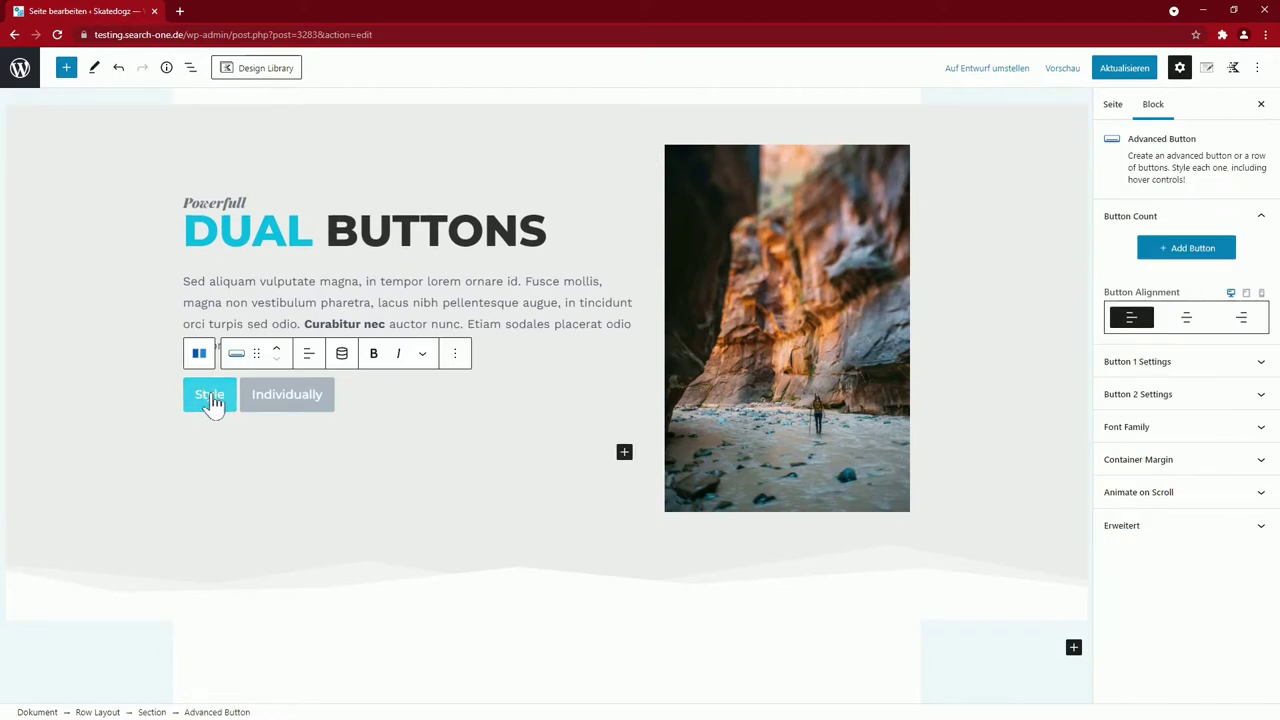
pyautogui.click(152, 712)
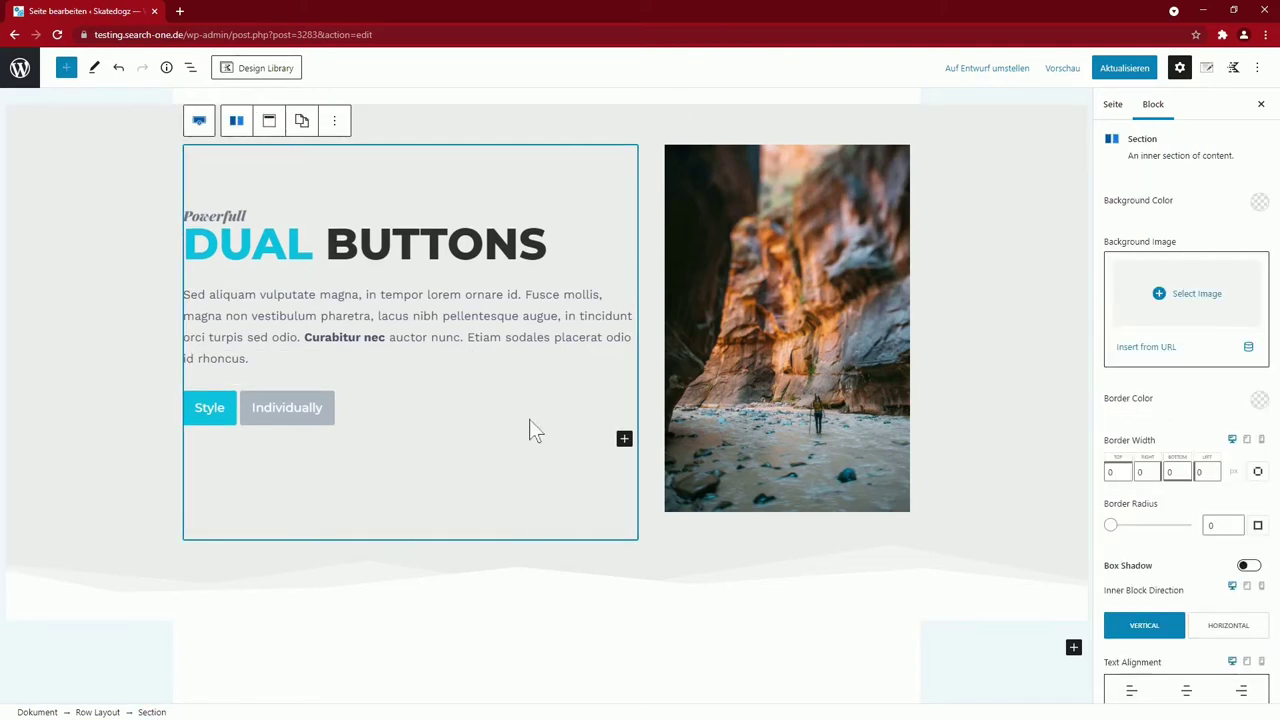
pyautogui.click(769, 349)
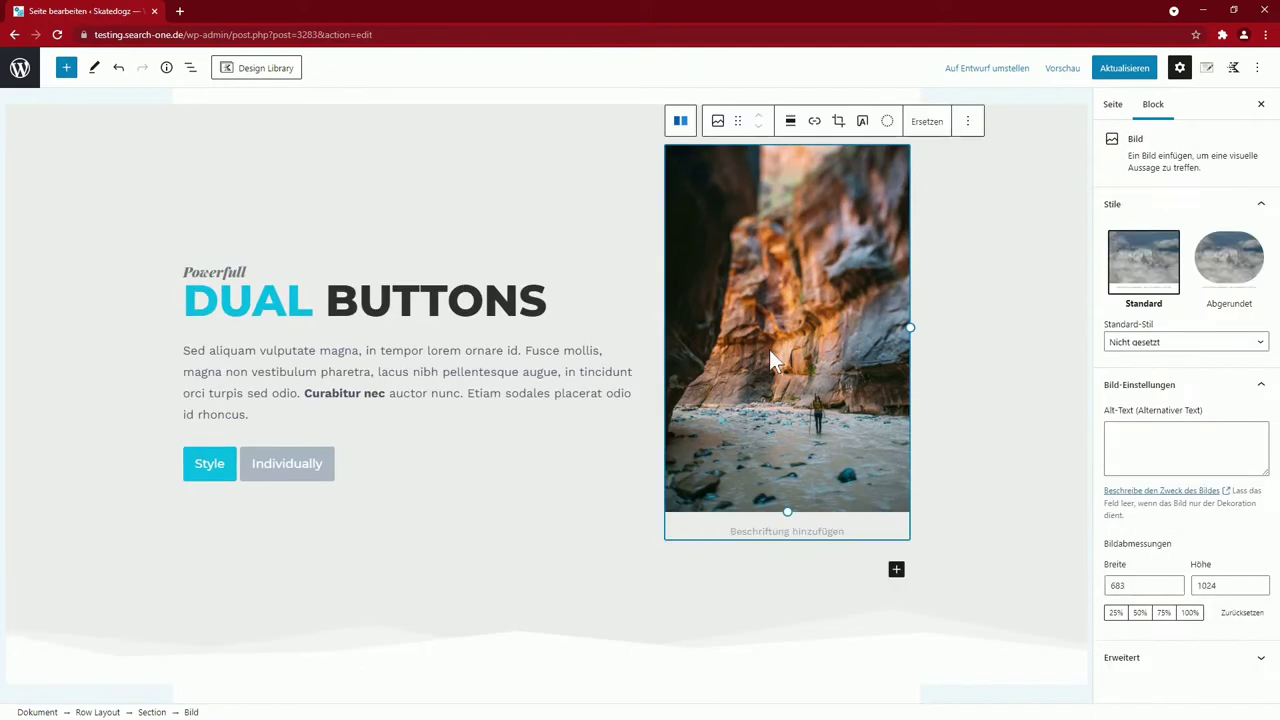
pyautogui.click(152, 712)
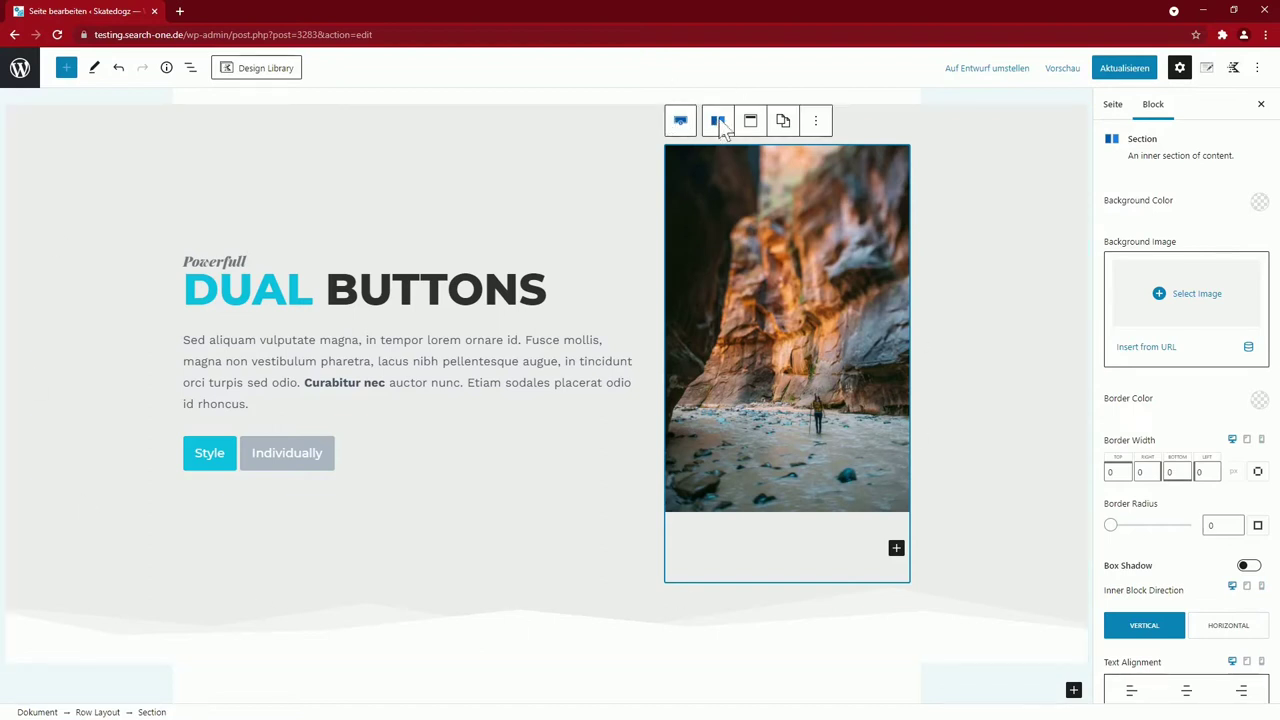
pyautogui.click(792, 387)
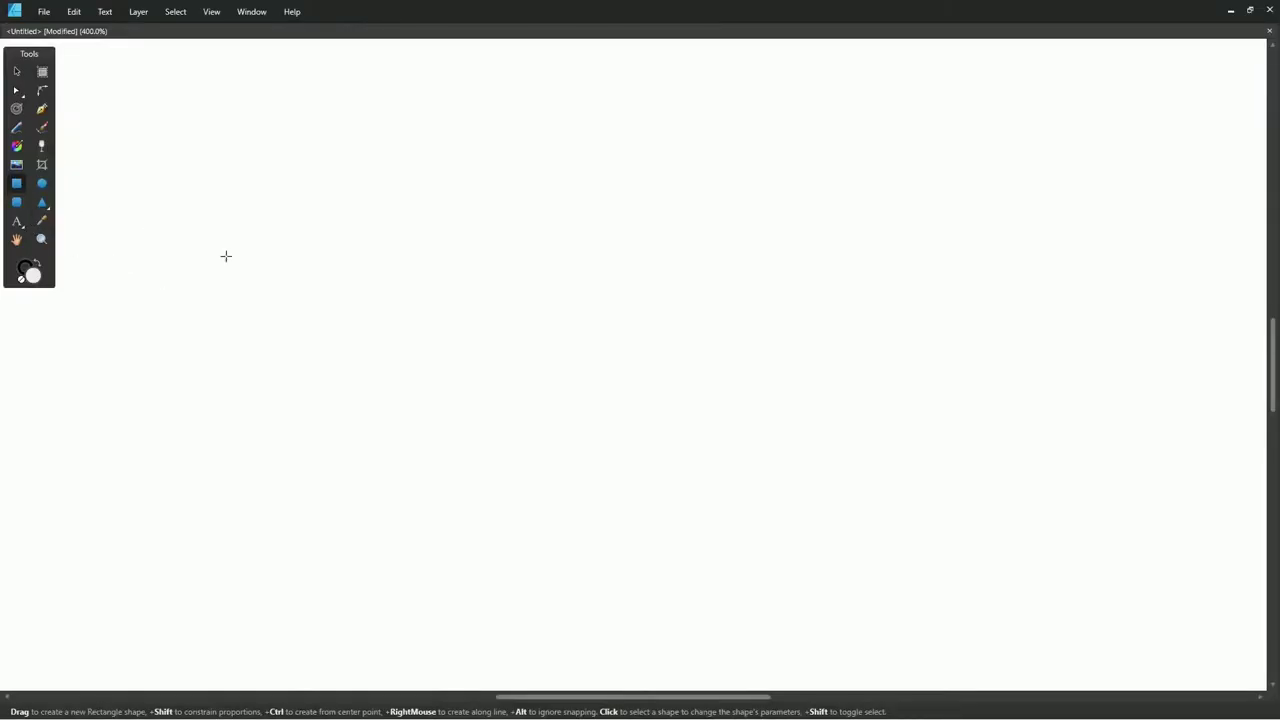
# Draw a wide grey rectangle as the row with three equal lavender rectangles side by side inside it as sections
pyautogui.moveTo(236, 234); pyautogui.dragTo(1035, 457)
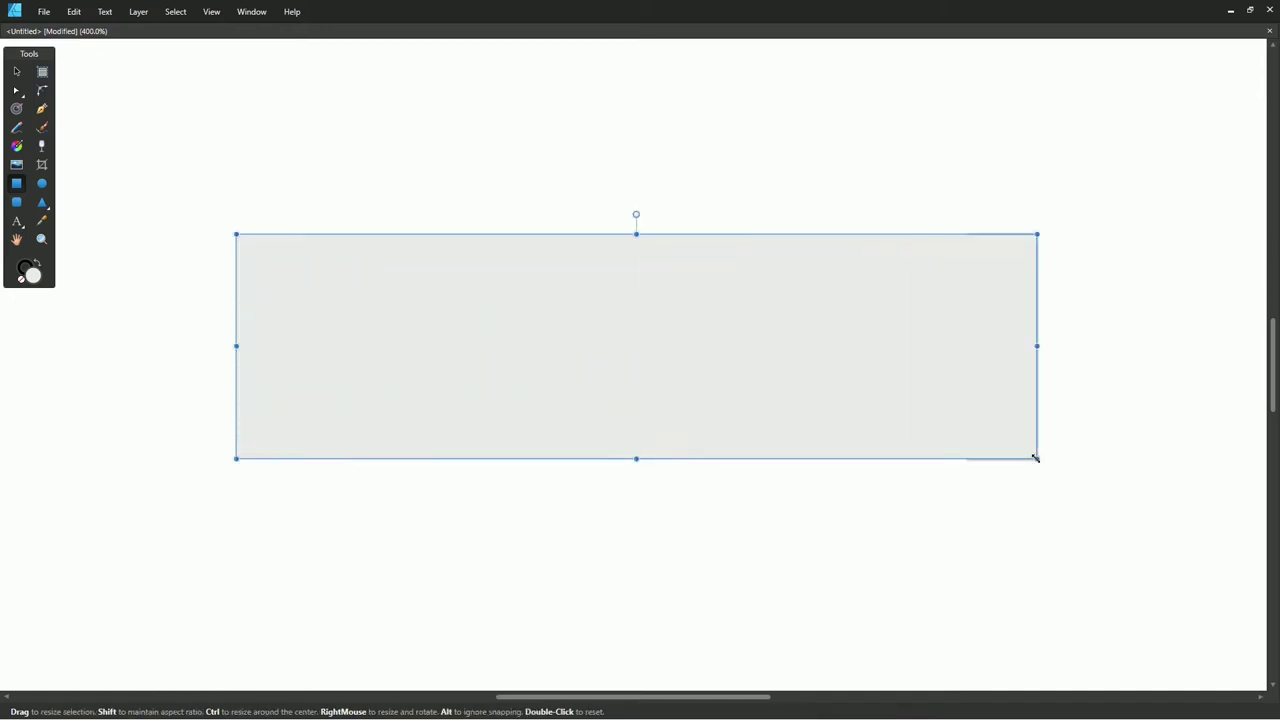
pyautogui.moveTo(328, 277); pyautogui.dragTo(540, 418)
pyautogui.moveTo(401, 418)
pyautogui.mouseDown()
pyautogui.moveTo(820, 404)
pyautogui.moveTo(873, 421)
pyautogui.mouseUp()
# Add the label "Text" to the first section rectangle and move it to the section's lower part
pyautogui.click(16, 221)
pyautogui.click(411, 347)
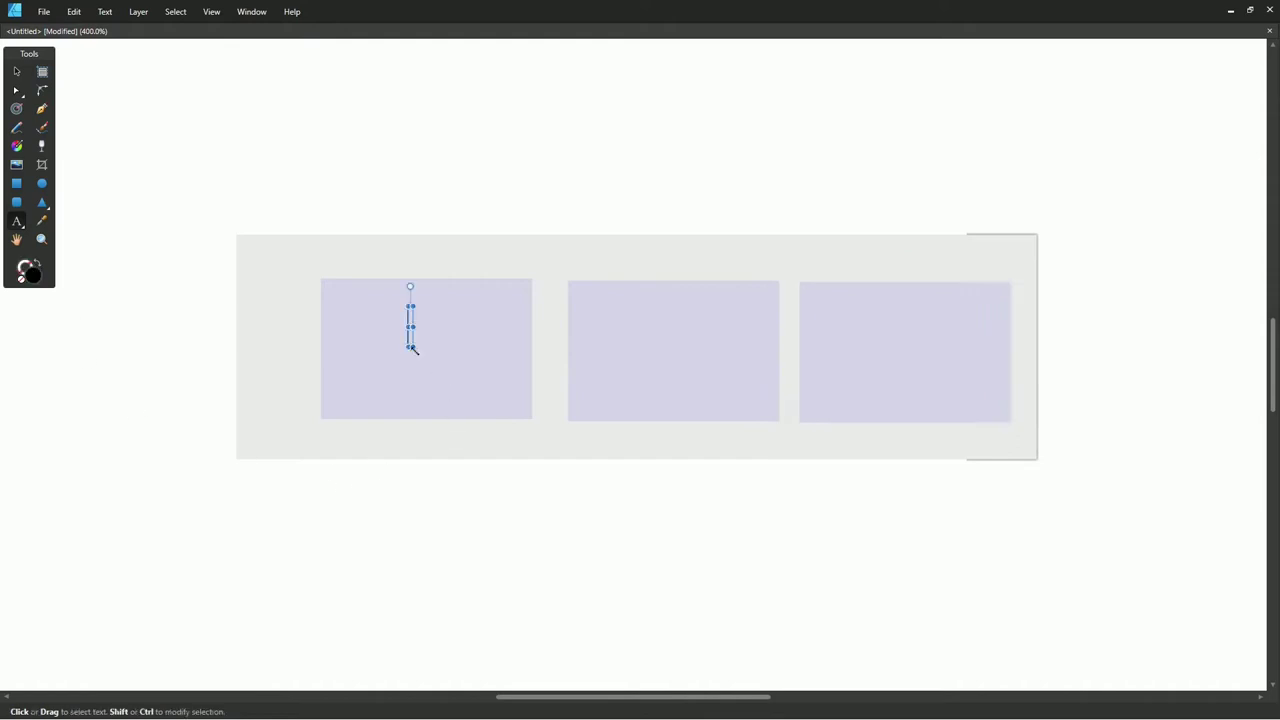
pyautogui.write('Text')
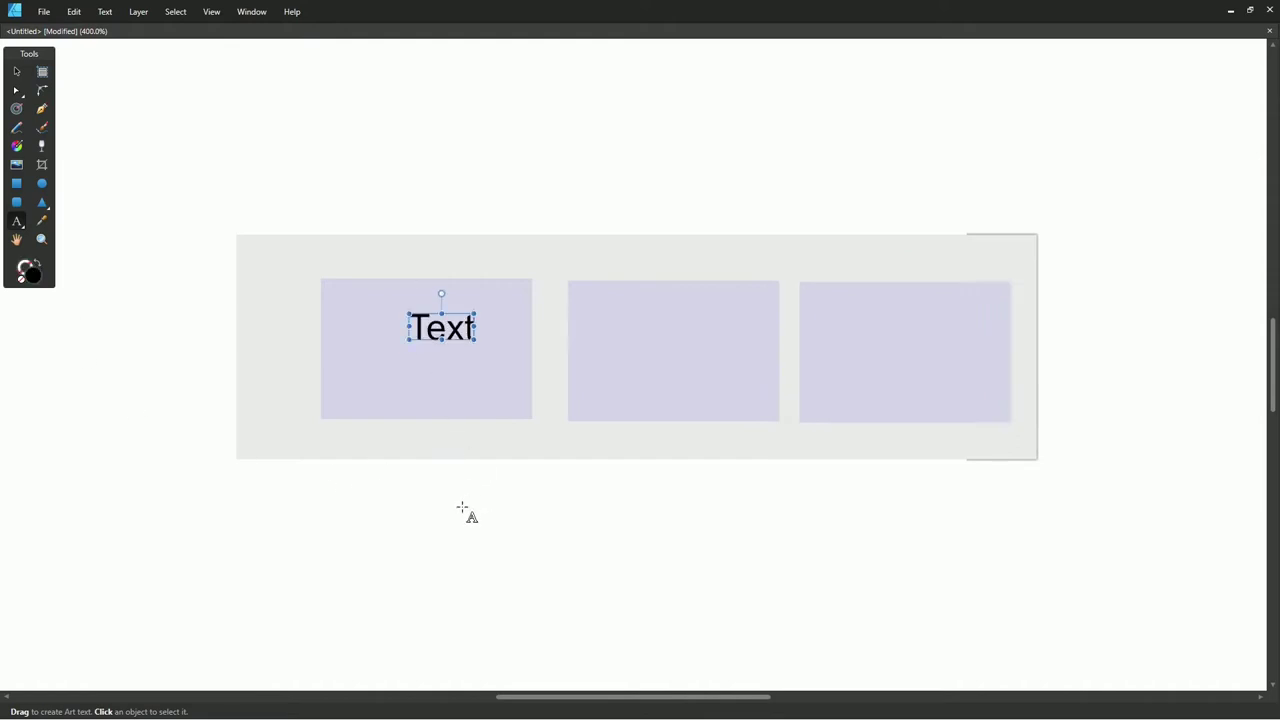
pyautogui.press('Escape')
pyautogui.moveTo(429, 342); pyautogui.dragTo(418, 402)
# Draw a star inside the middle section and another small shape inside the last section
pyautogui.press('m')
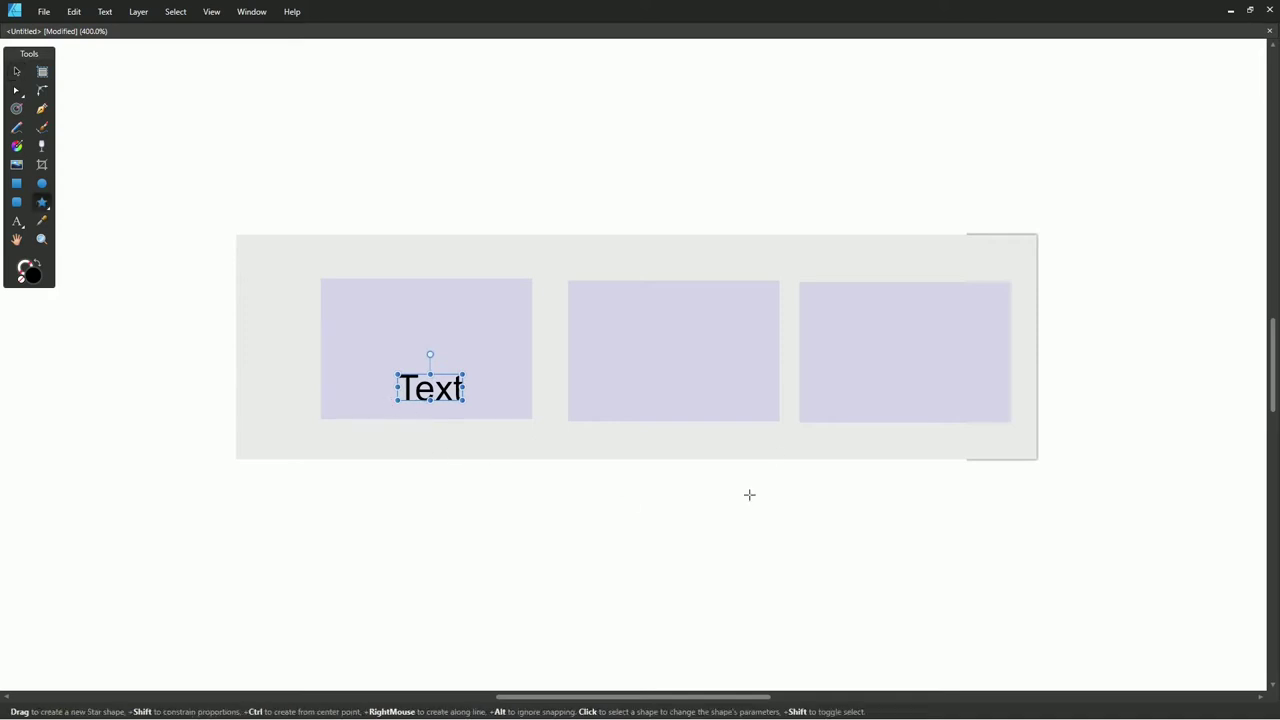
pyautogui.moveTo(632, 330); pyautogui.dragTo(714, 392)
pyautogui.press('m')
pyautogui.moveTo(872, 318); pyautogui.dragTo(951, 400)
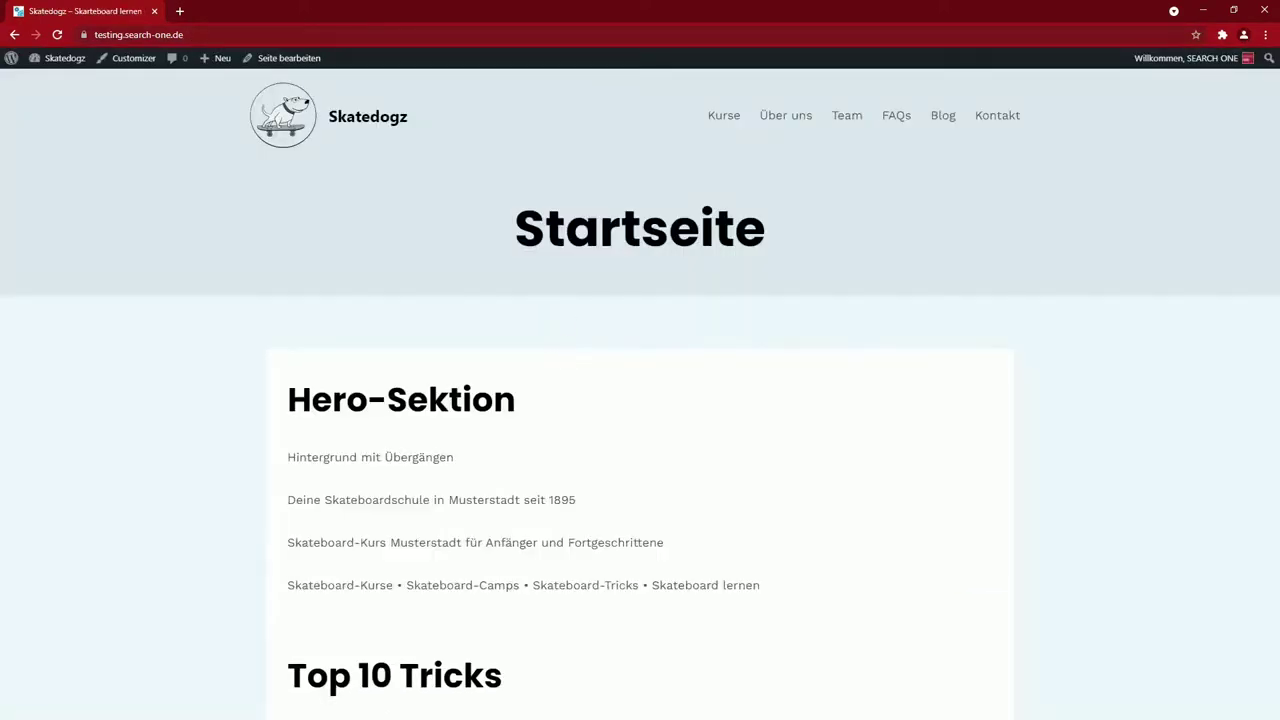
pyautogui.doubleClick(651, 343)
pyautogui.click(650, 342)
pyautogui.moveTo(288, 500); pyautogui.dragTo(420, 543)
pyautogui.doubleClick(562, 500)
pyautogui.click(594, 508)
pyautogui.doubleClick(562, 500)
pyautogui.click(630, 500)
# Open the general layout settings in the site's Customizer and set the maximum content width to 1000 px
pyautogui.click(128, 58)
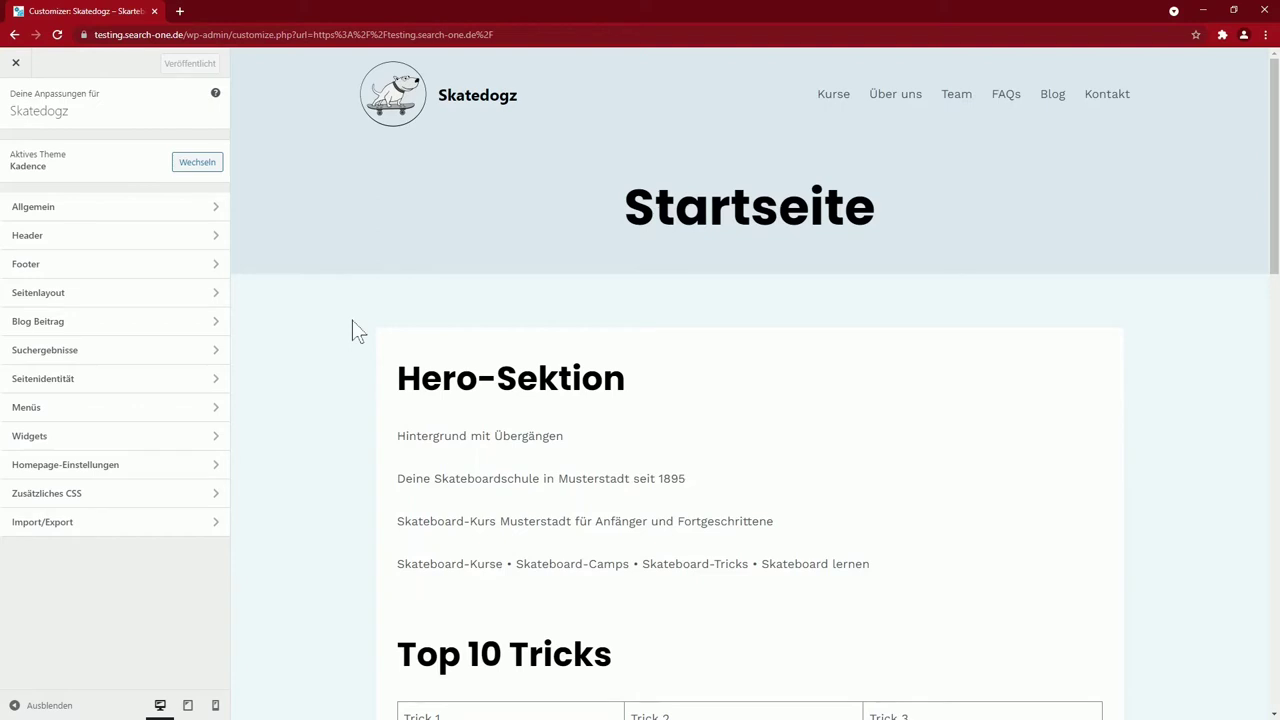
pyautogui.click(89, 210)
pyautogui.click(80, 153)
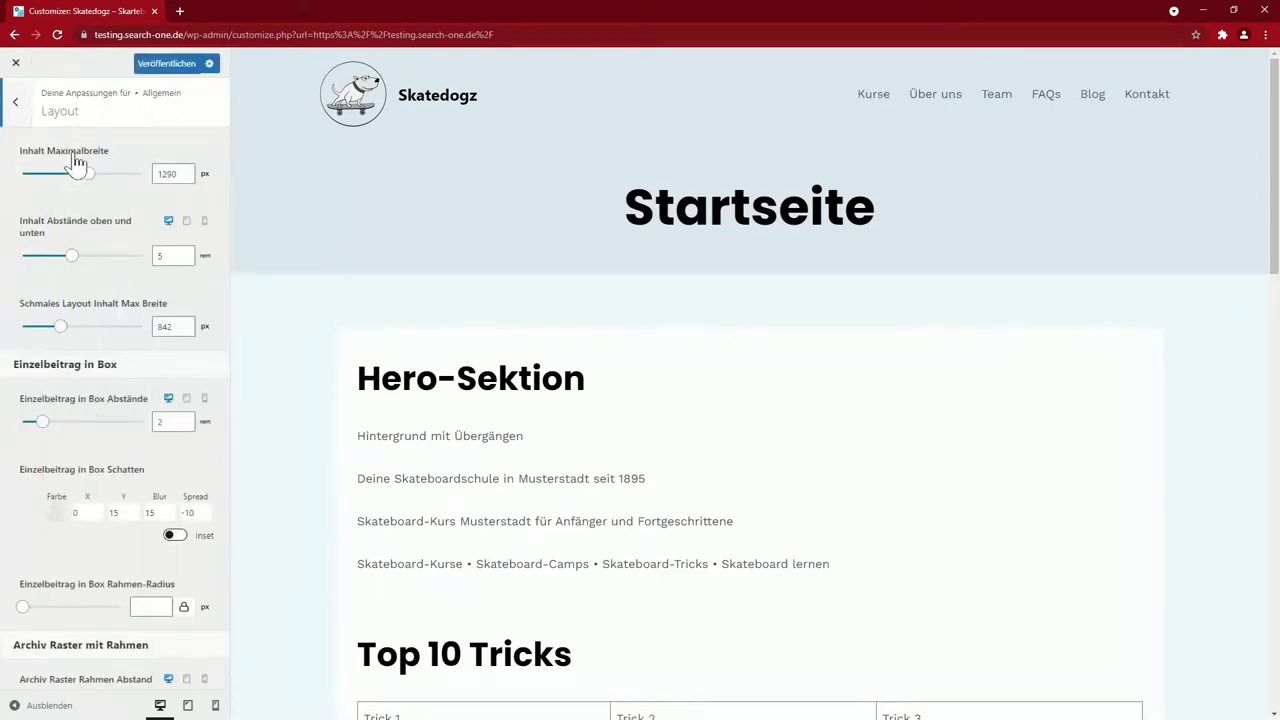
pyautogui.moveTo(89, 176)
pyautogui.moveTo(89, 176); pyautogui.dragTo(69, 187)
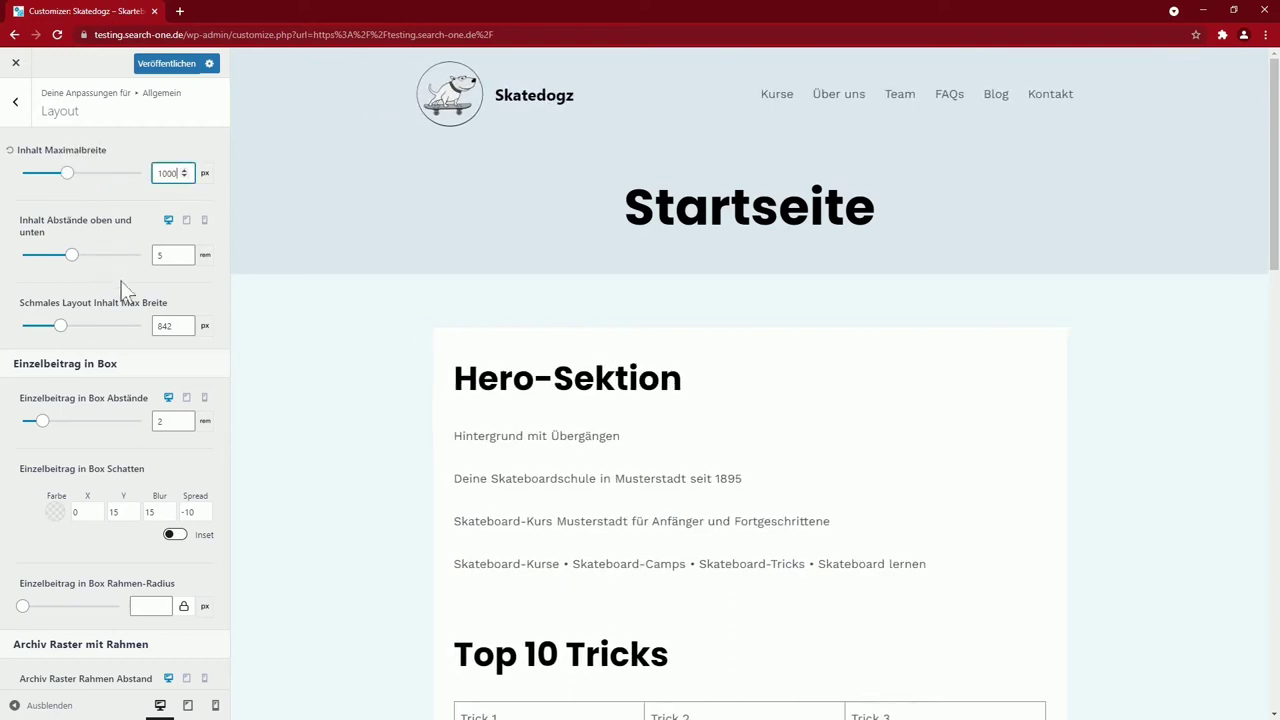
# Try a wider narrow-layout content width and a single-post box spacing of 6.54 rem, resetting both
pyautogui.moveTo(71, 254)
pyautogui.mouseDown()
pyautogui.moveTo(105, 265)
pyautogui.moveTo(40, 266)
pyautogui.moveTo(71, 265)
pyautogui.mouseUp()
pyautogui.moveTo(61, 327); pyautogui.dragTo(76, 336)
pyautogui.click(9, 302)
pyautogui.moveTo(42, 424); pyautogui.dragTo(90, 440)
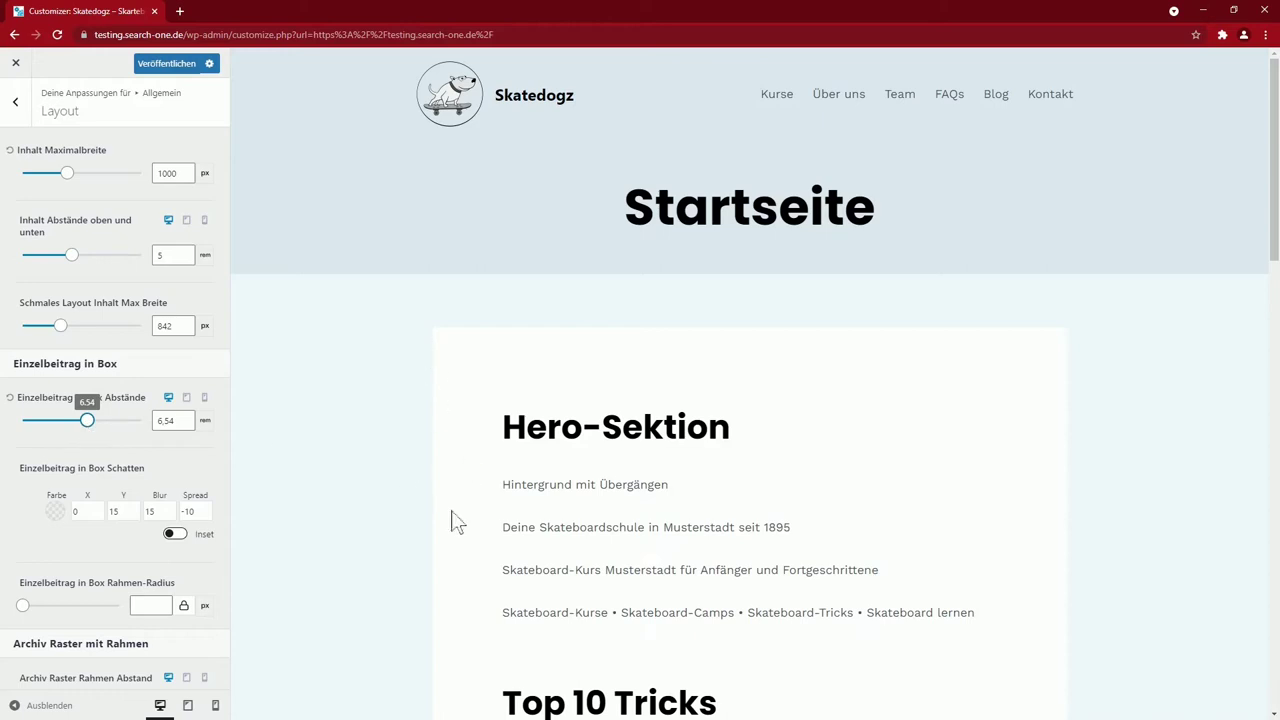
pyautogui.click(9, 398)
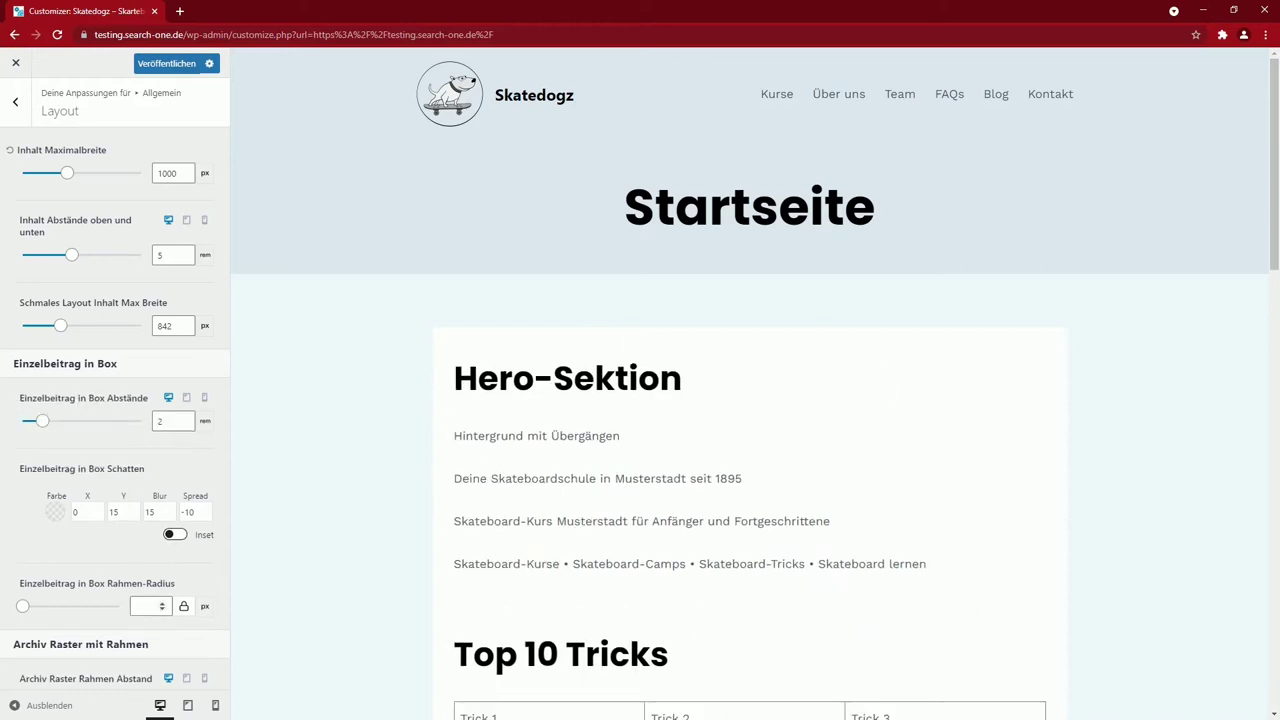
# Try black as the single-post box's shadow colour and set that box's border radius to 0 px
pyautogui.click(55, 512)
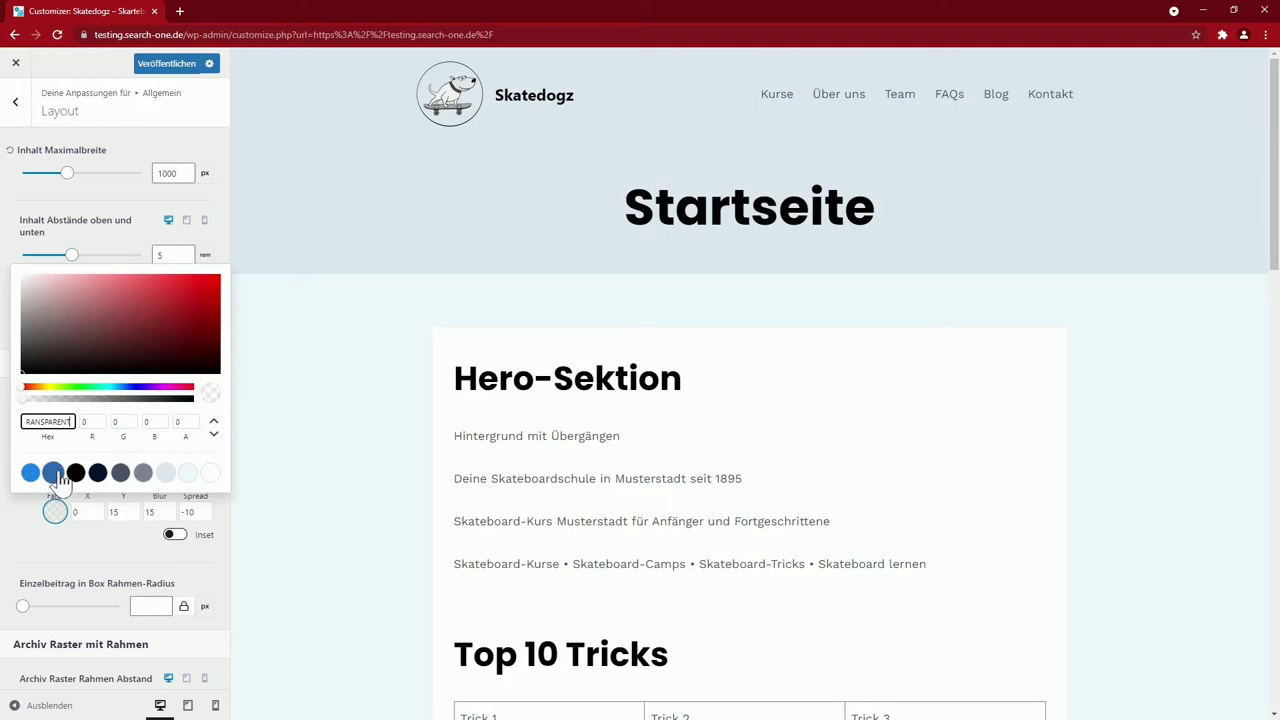
pyautogui.click(75, 472)
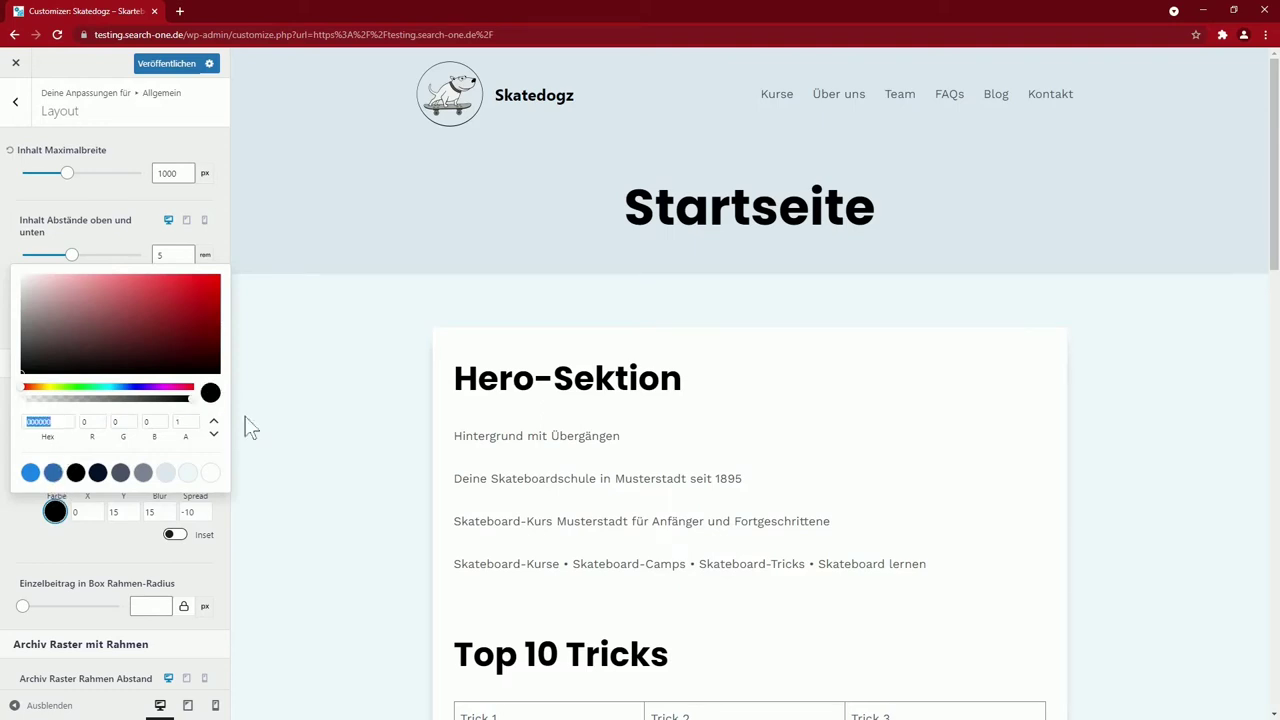
pyautogui.click(250, 428)
pyautogui.scroll(-3, 115, 400)
pyautogui.moveTo(22, 374)
pyautogui.mouseDown()
pyautogui.moveTo(110, 378)
pyautogui.moveTo(128, 392)
pyautogui.moveTo(20, 390)
pyautogui.mouseUp()
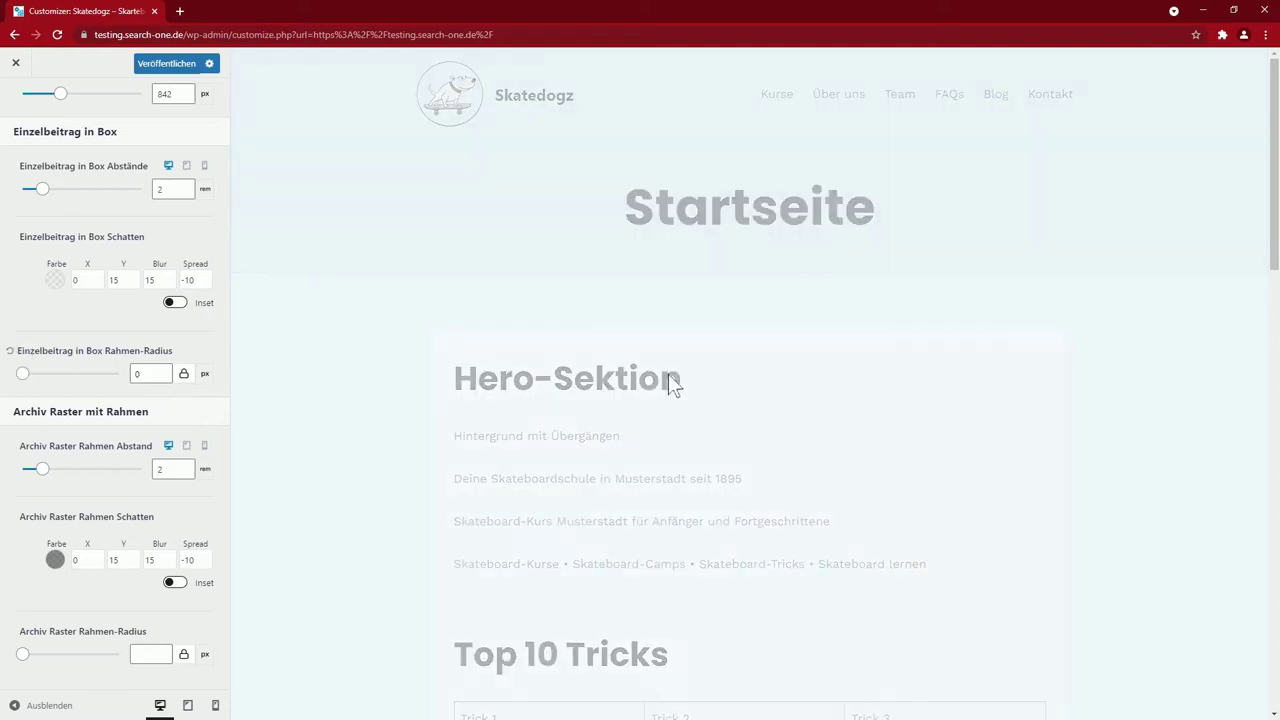
# Darken the blog archive grid's box shadow to an opacity of 0.86 and set its border radius to 0 px
pyautogui.scroll(-3, 323, 430)
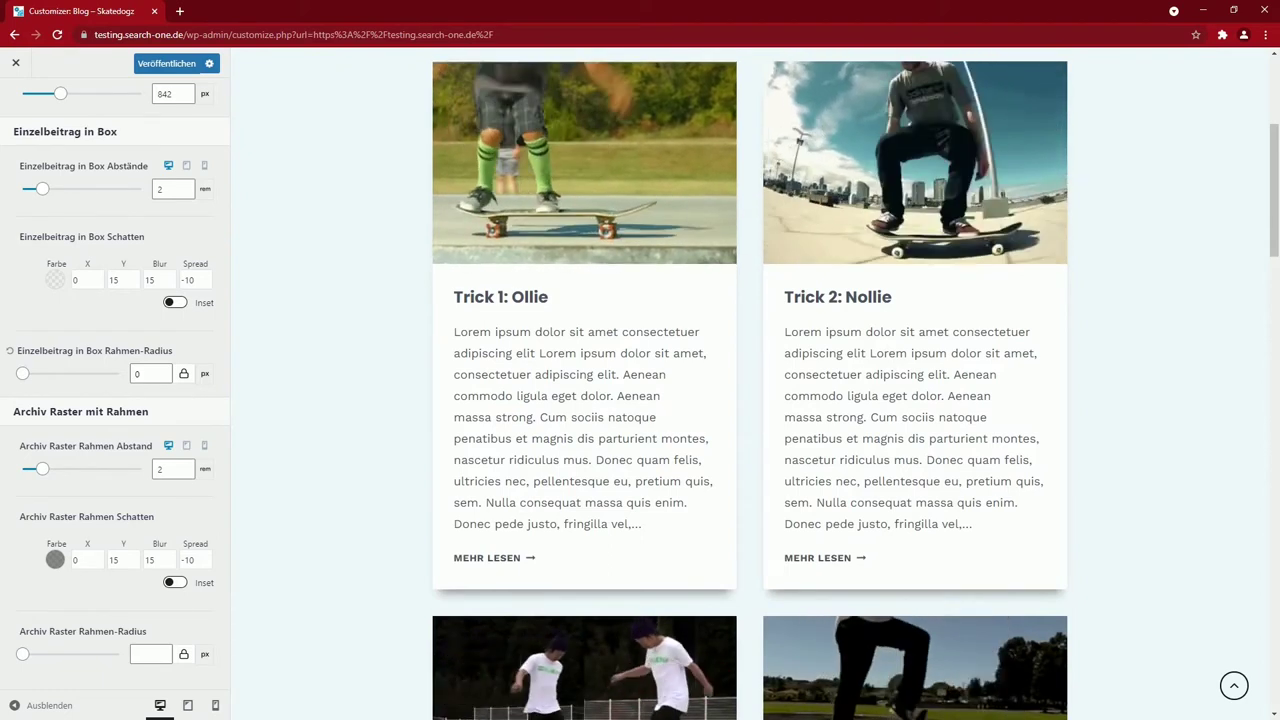
pyautogui.moveTo(42, 469)
pyautogui.mouseDown()
pyautogui.moveTo(82, 485)
pyautogui.moveTo(22, 470)
pyautogui.mouseUp()
pyautogui.click(55, 560)
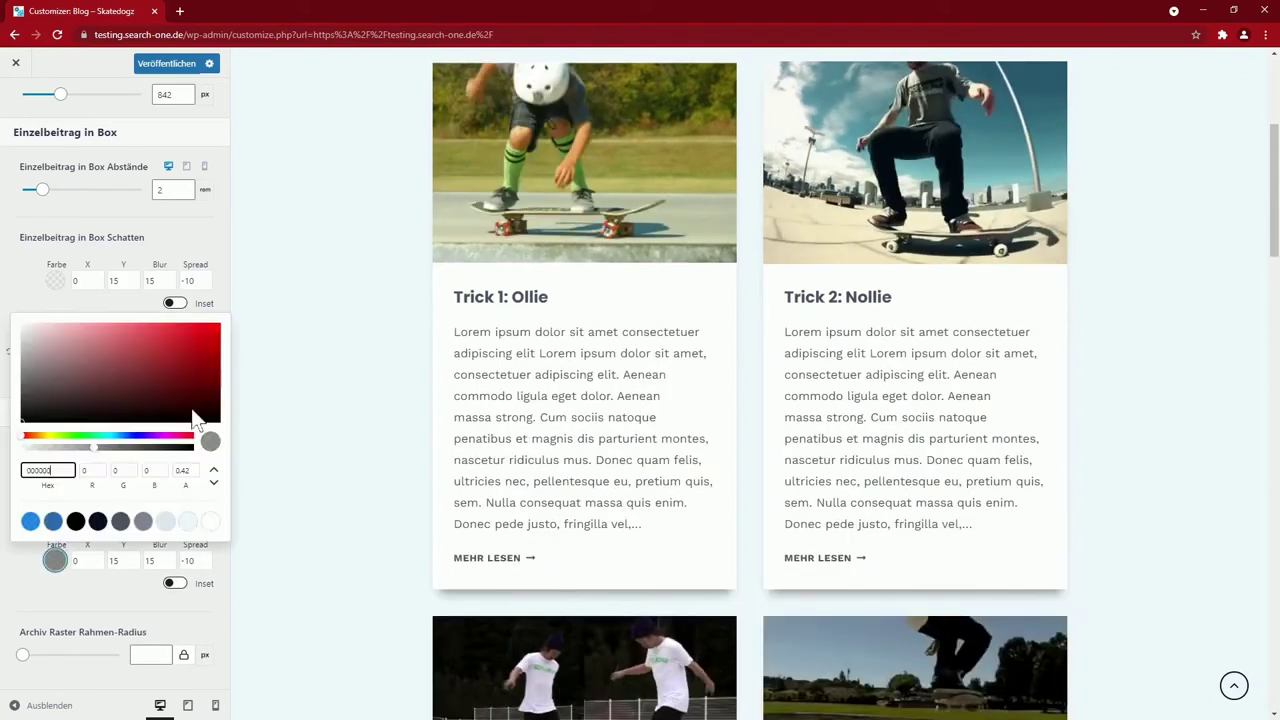
pyautogui.moveTo(95, 447); pyautogui.dragTo(168, 447)
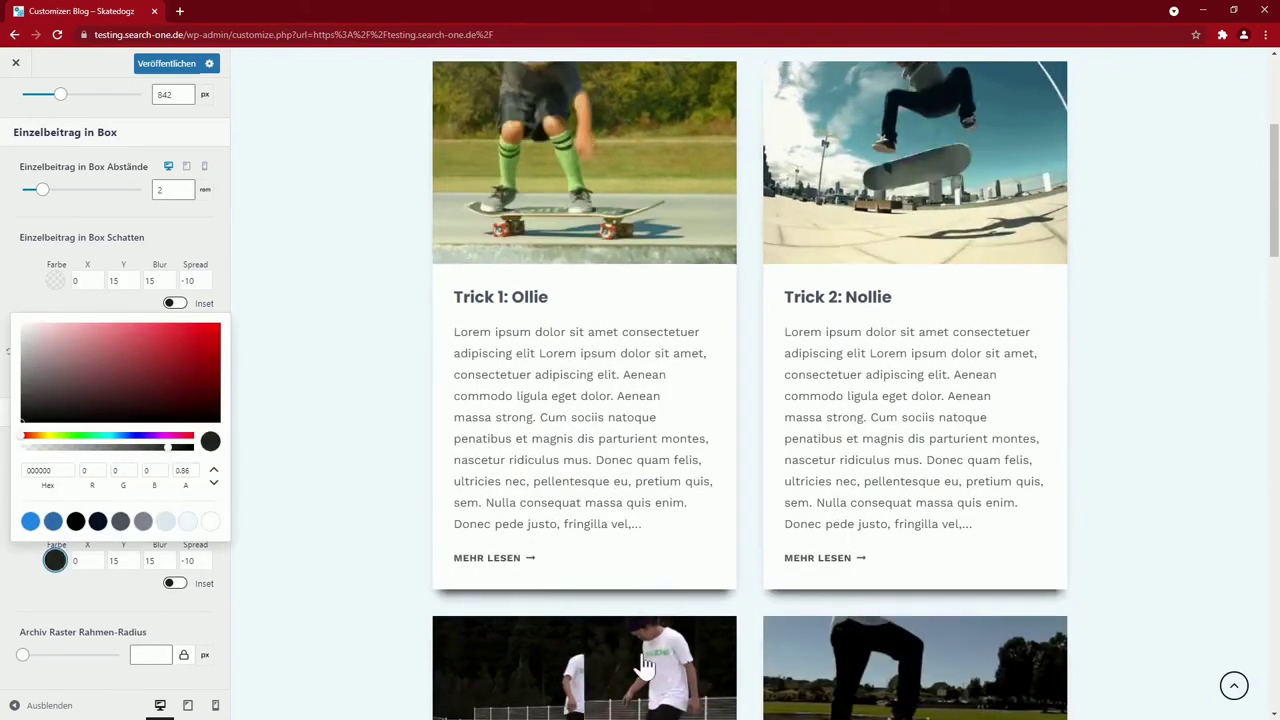
pyautogui.click(555, 612)
pyautogui.moveTo(22, 655)
pyautogui.mouseDown()
pyautogui.moveTo(59, 658)
pyautogui.moveTo(62, 675)
pyautogui.moveTo(14, 670)
pyautogui.mouseUp()
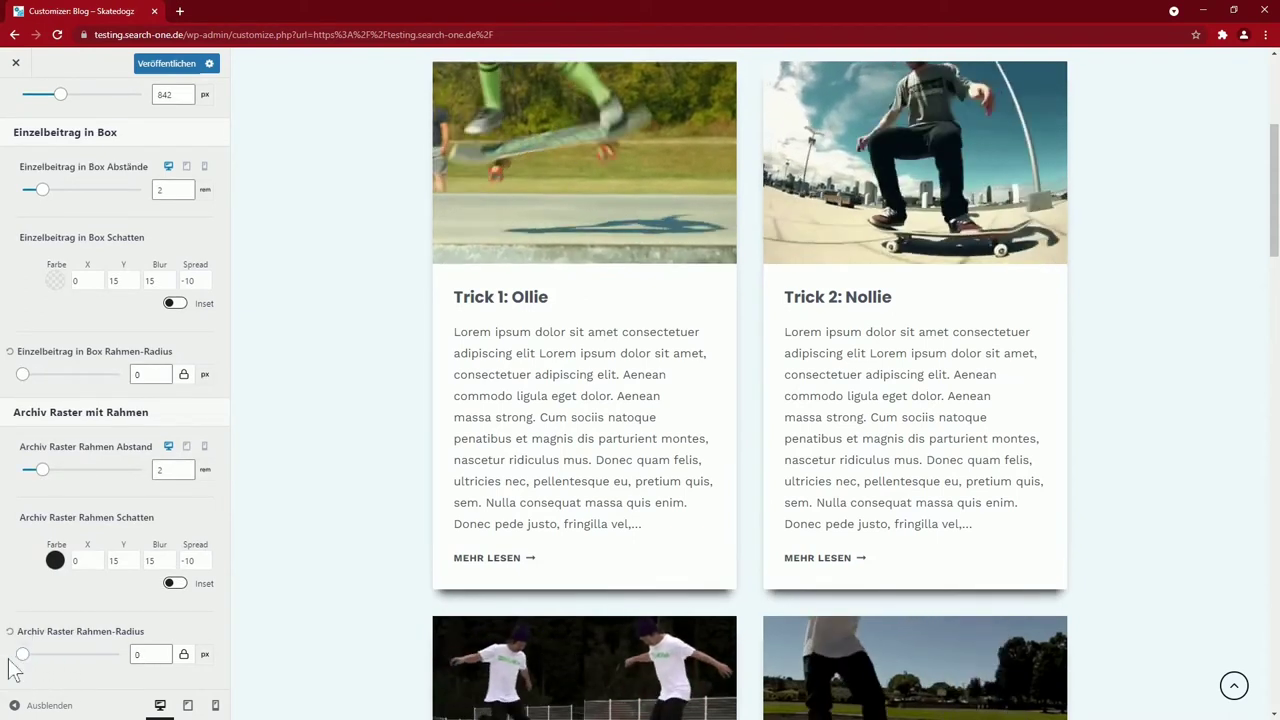
# Preview the blog archive at tablet and phone sizes, and publish the layout changes back in desktop view
pyautogui.click(187, 705)
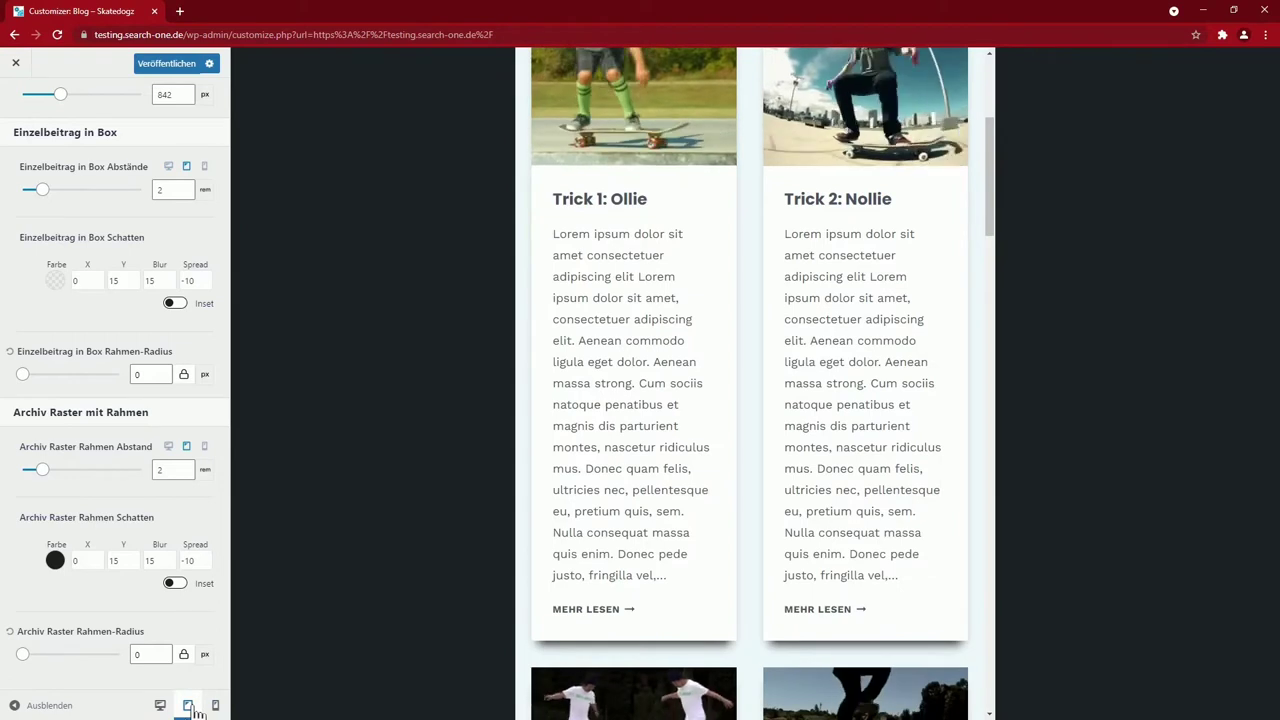
pyautogui.click(215, 705)
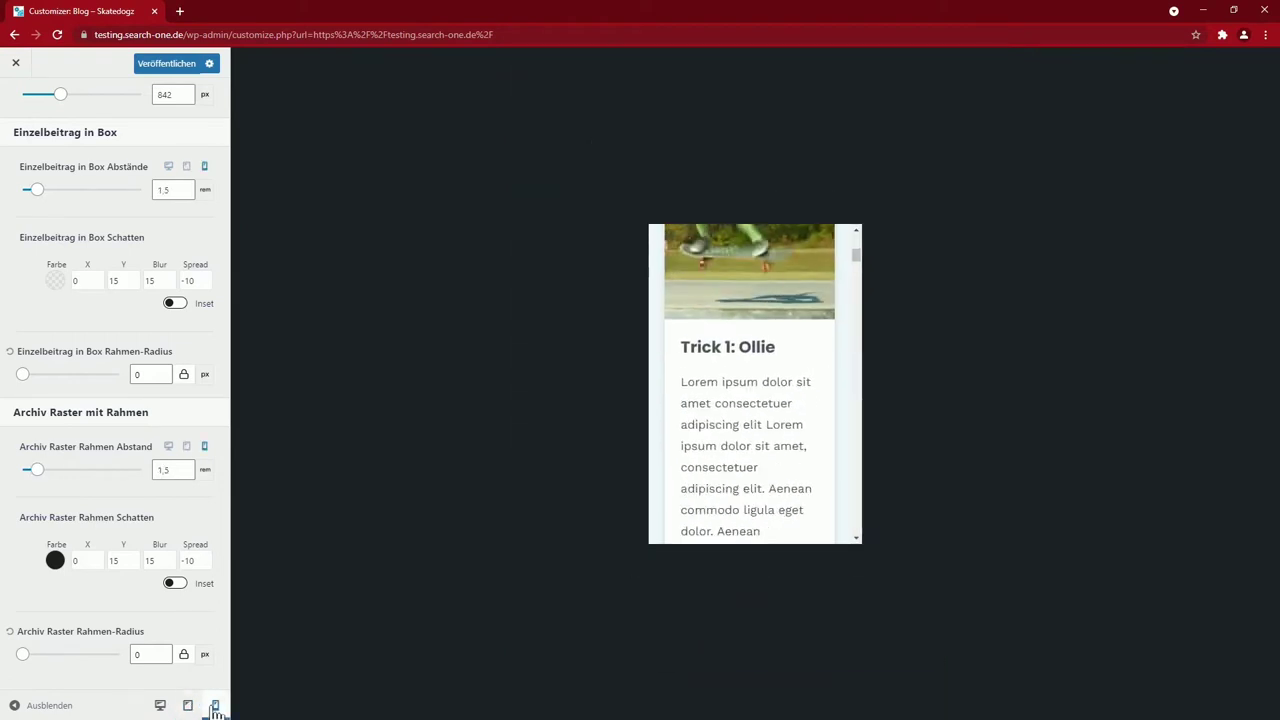
pyautogui.moveTo(858, 253); pyautogui.dragTo(854, 286)
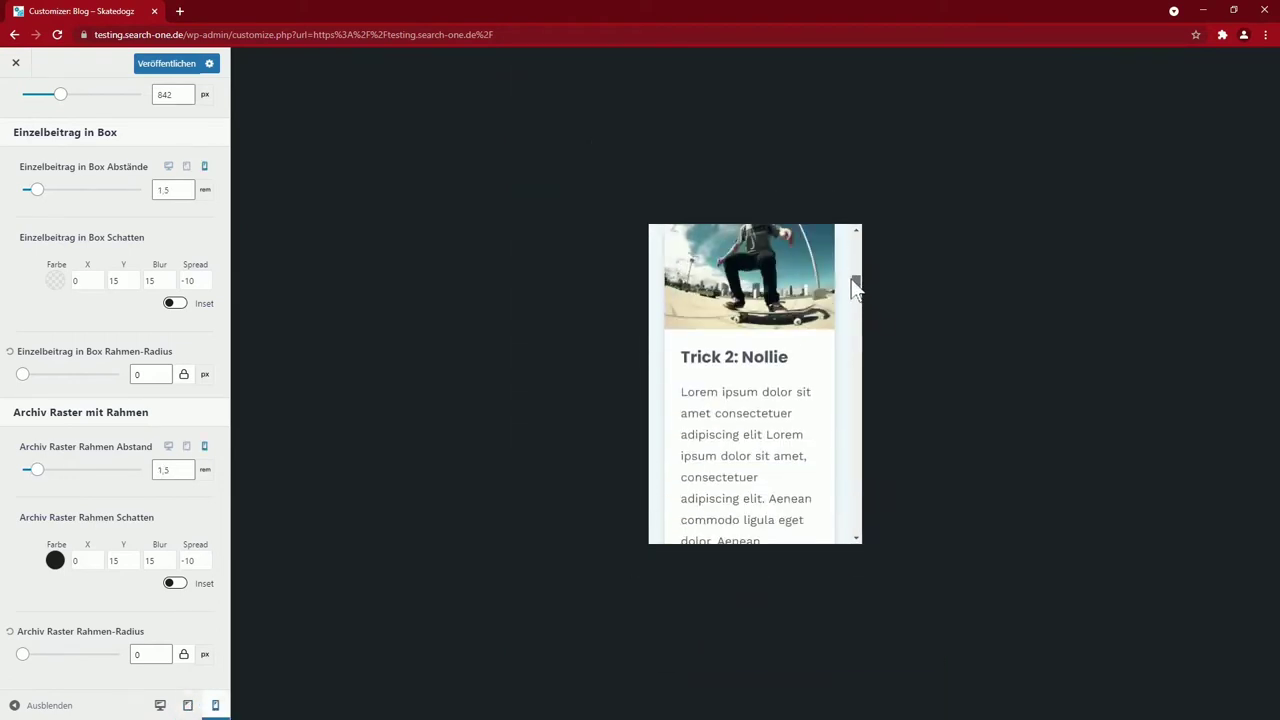
pyautogui.click(160, 705)
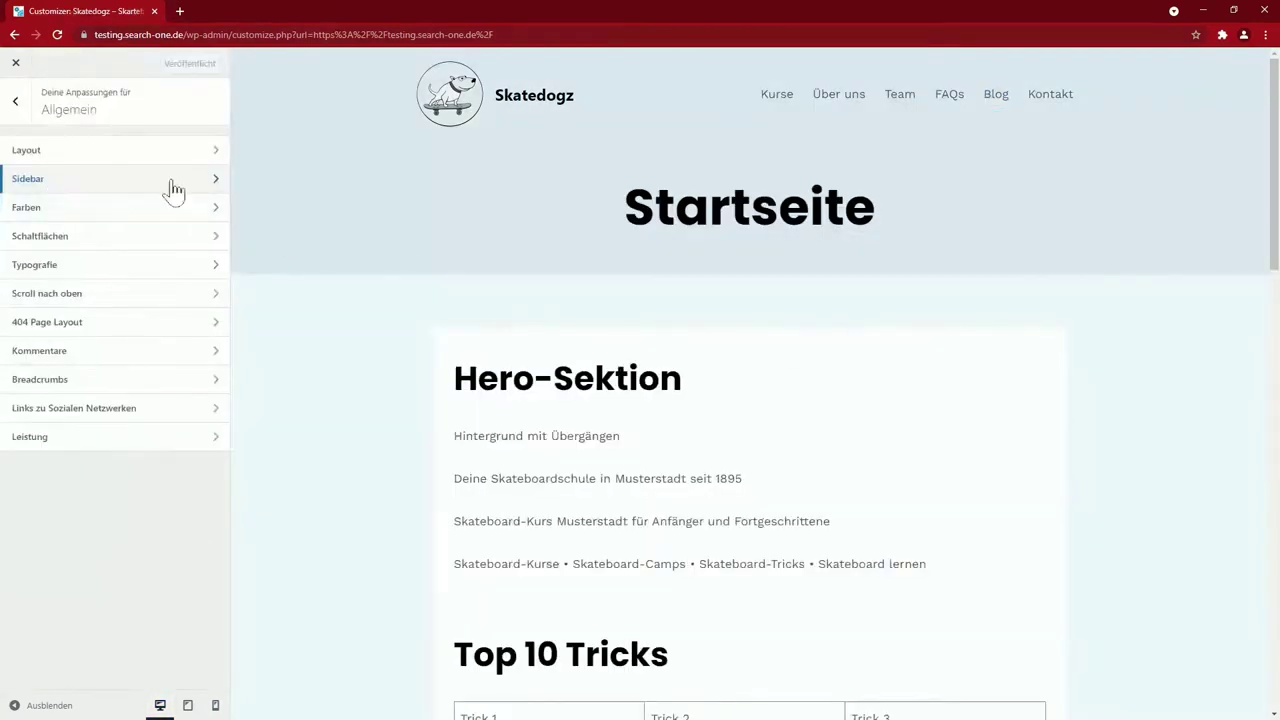
# Compare global palettes 2 and 3 in the general colour settings and switch back to Palette 1
pyautogui.click(58, 210)
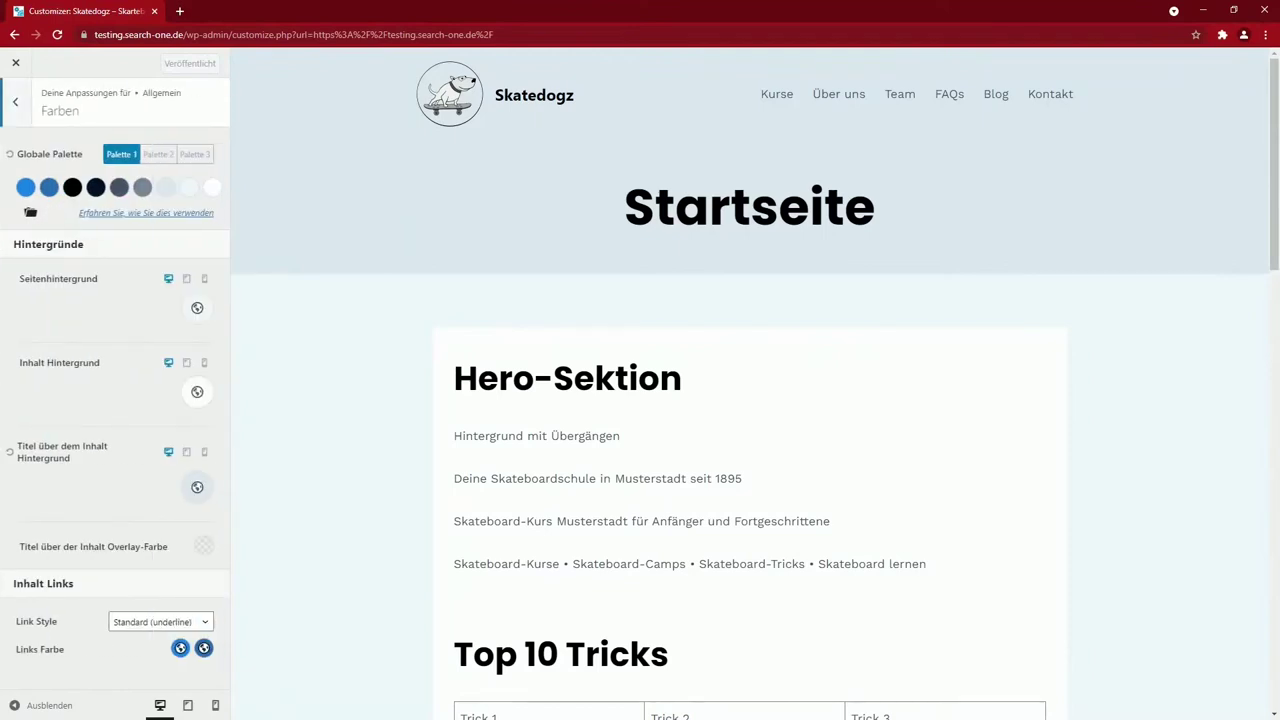
pyautogui.click(160, 157)
pyautogui.click(193, 158)
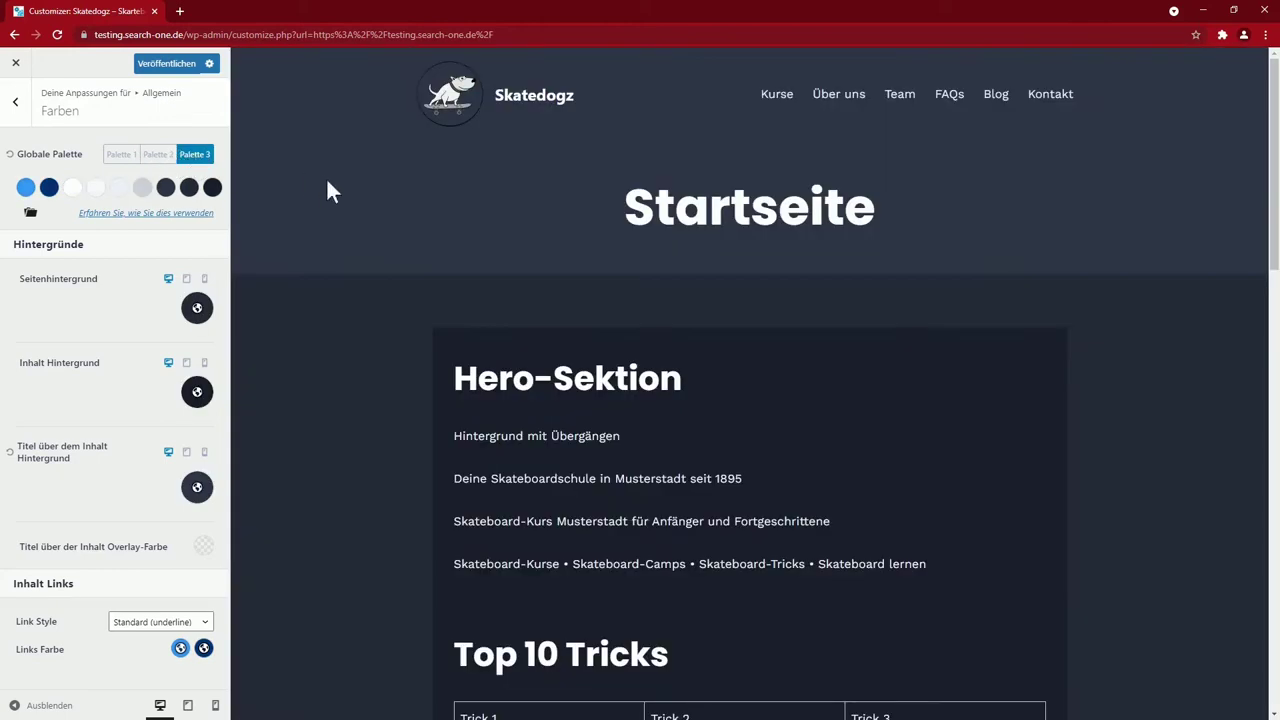
pyautogui.click(121, 154)
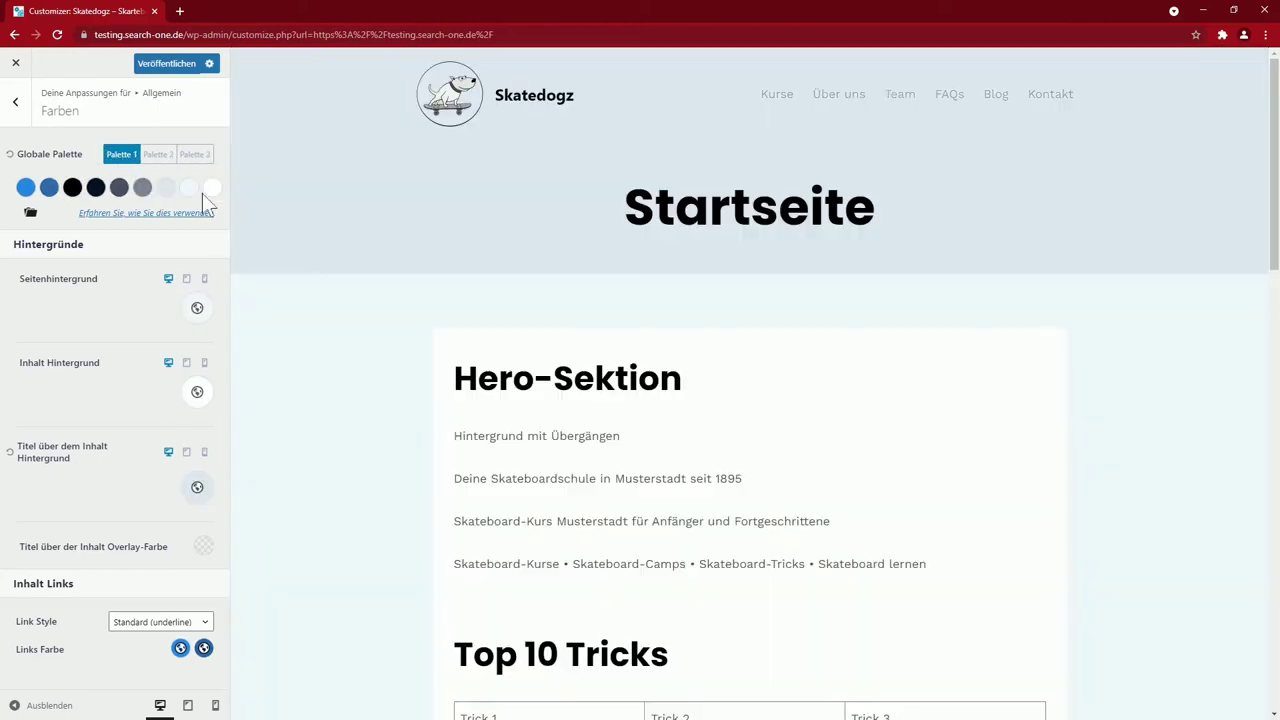
# Try 74CAF5 as the seventh colour of Palette 1 and reset the global palette to its defaults
pyautogui.click(167, 189)
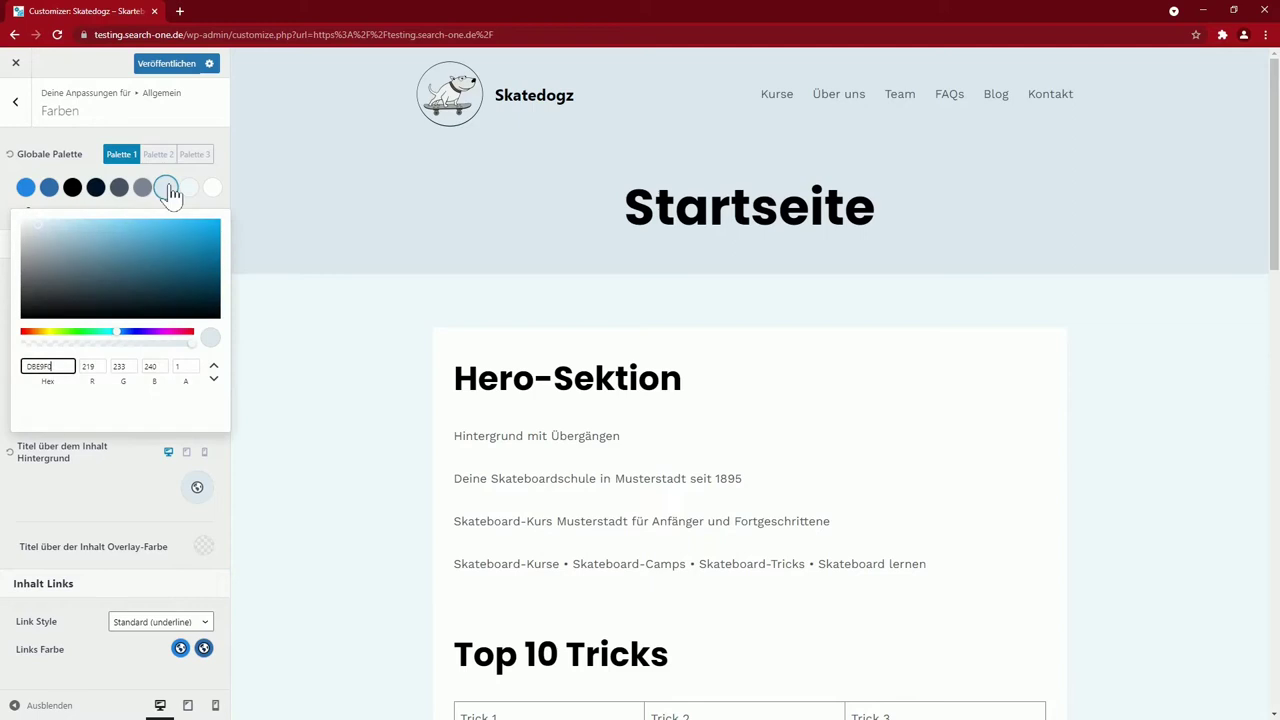
pyautogui.click(180, 249)
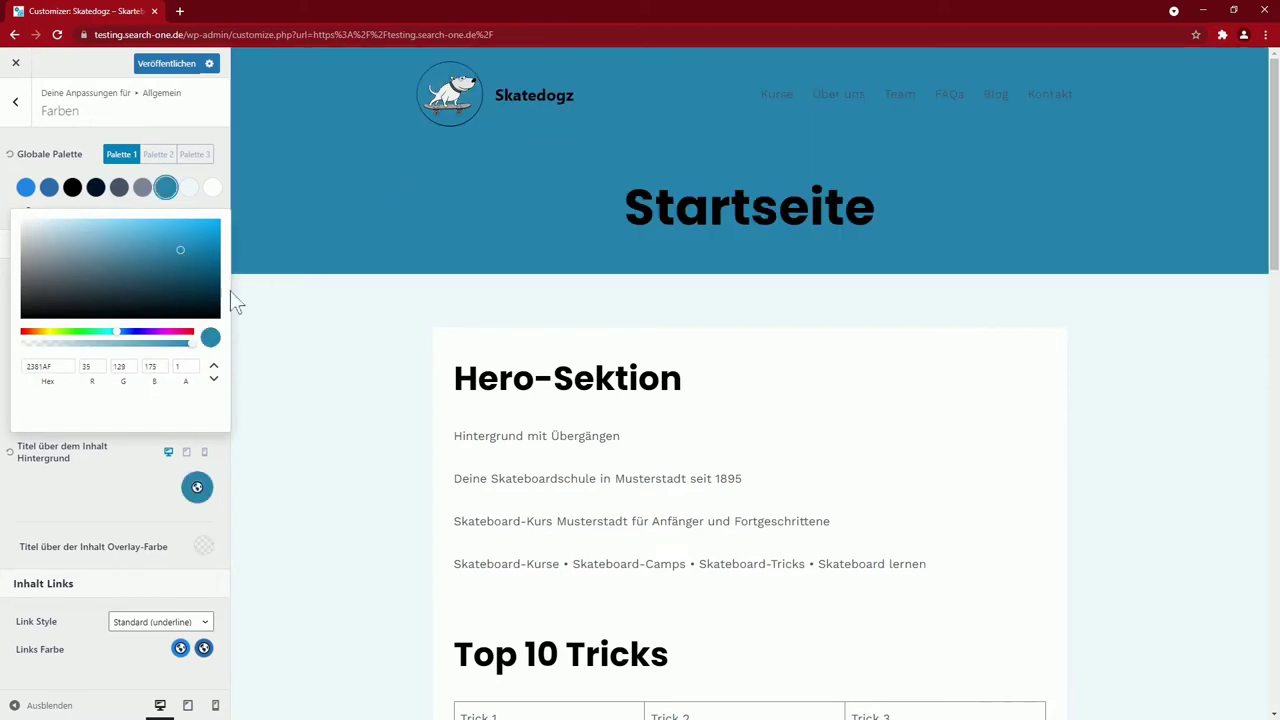
pyautogui.moveTo(156, 257)
pyautogui.mouseDown()
pyautogui.moveTo(163, 247)
pyautogui.moveTo(126, 223)
pyautogui.mouseUp()
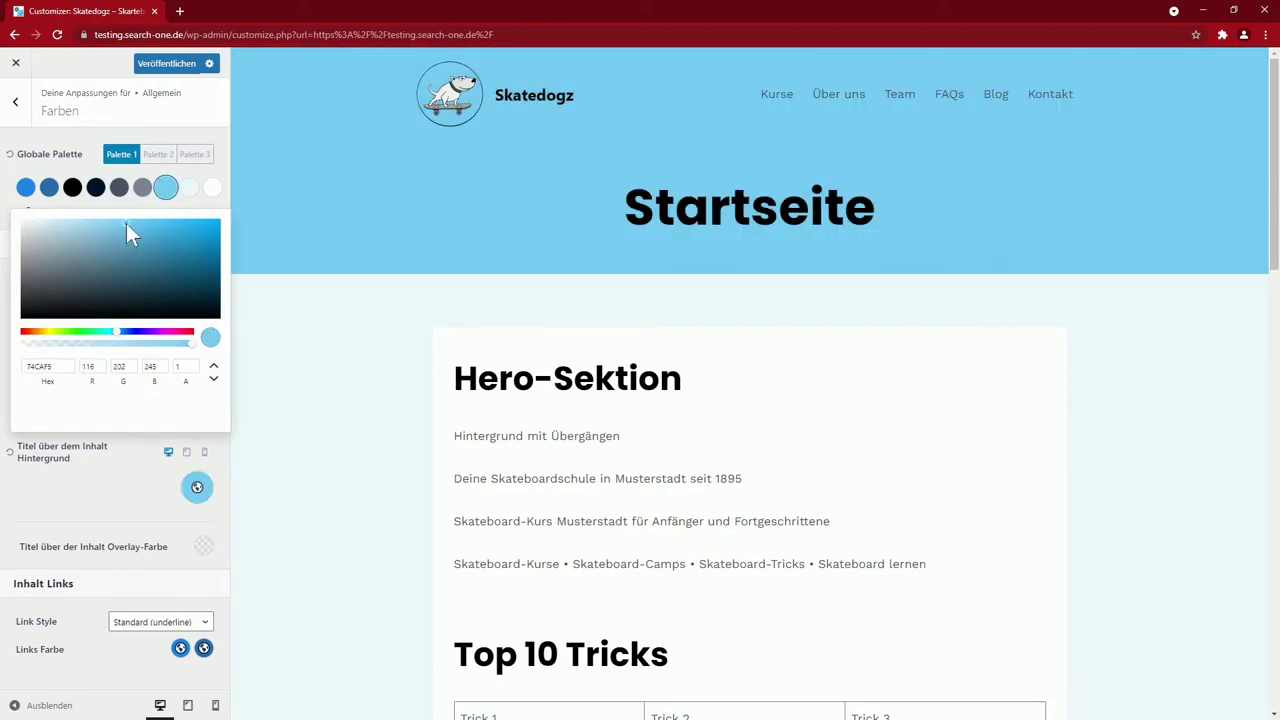
pyautogui.click(7, 200)
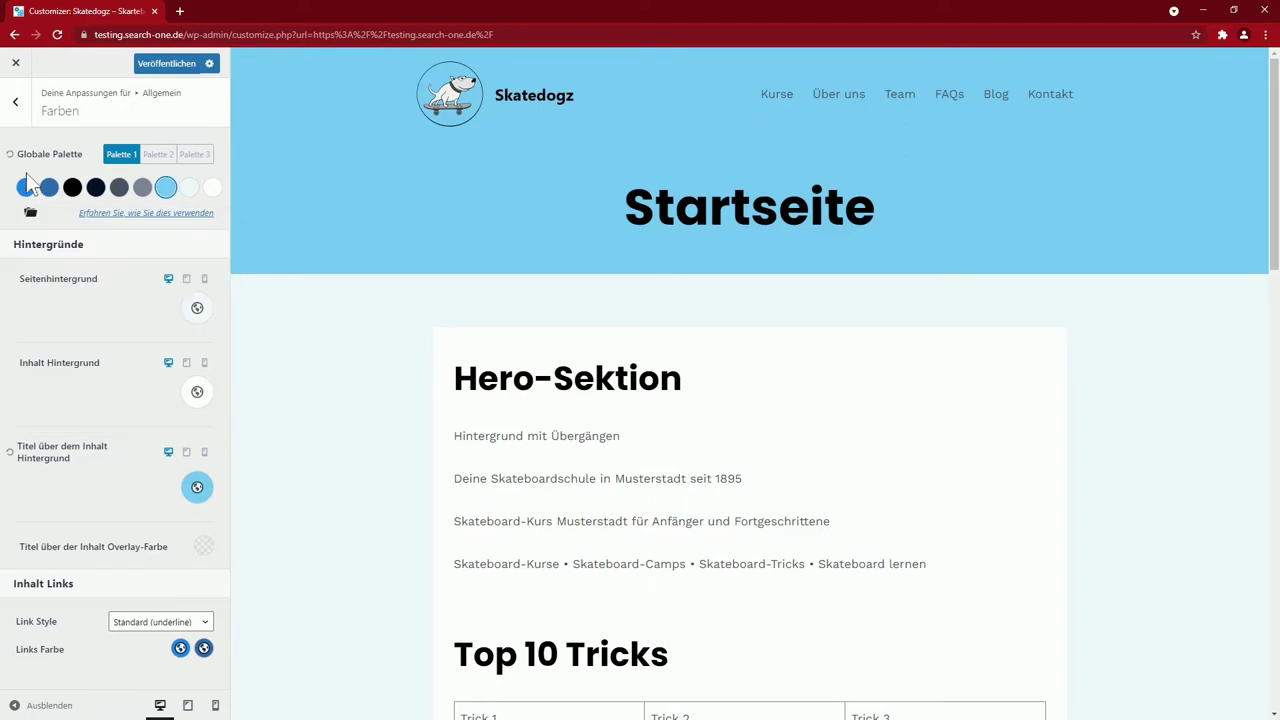
pyautogui.click(9, 154)
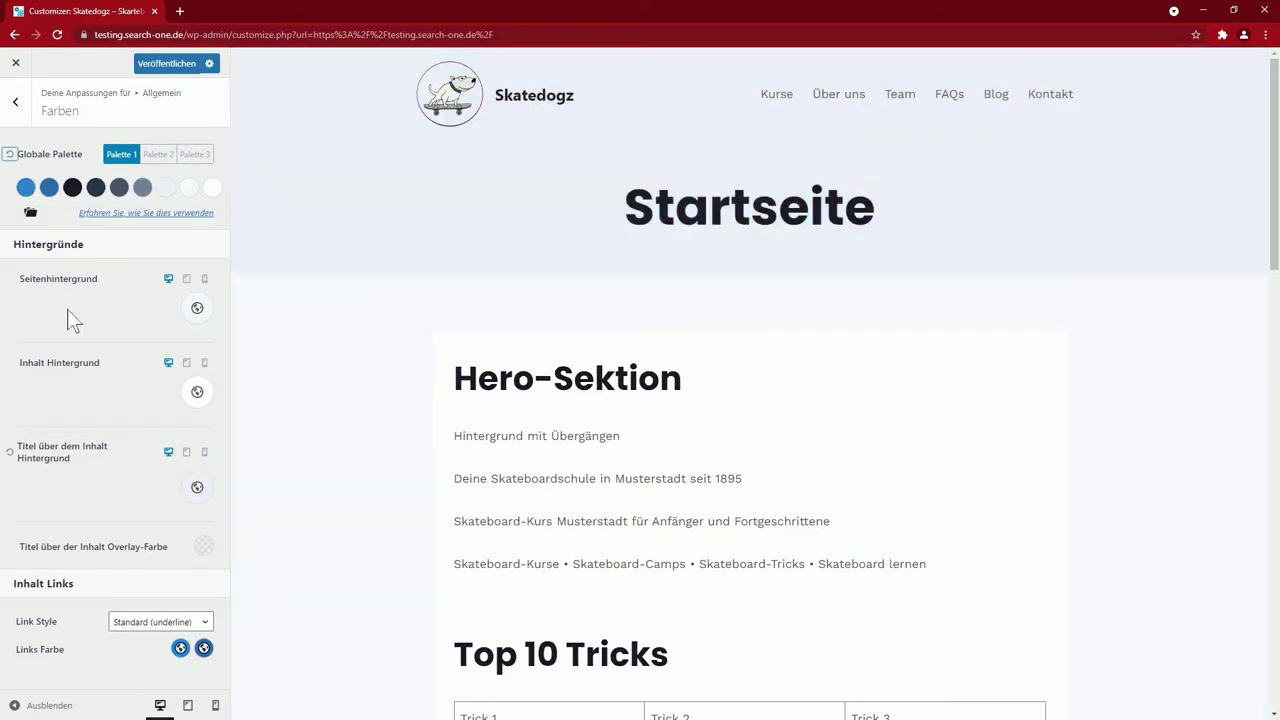
# Set the seventh colour of Palette 1 to the light blue CEEAFA
pyautogui.click(165, 188)
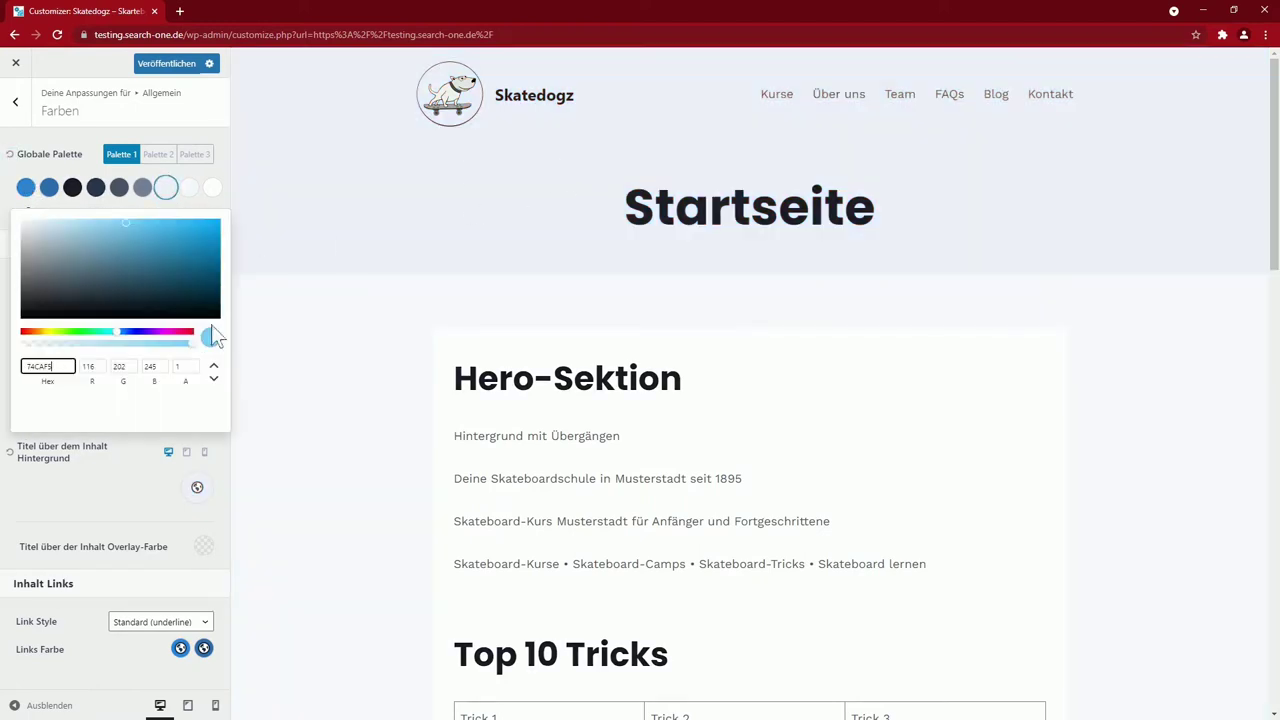
pyautogui.click(101, 219)
pyautogui.click(132, 218)
pyautogui.click(100, 217)
pyautogui.click(132, 510)
# Try the light blue palette colour as the page background and switch back to the near-white palette colour F7FAFC
pyautogui.click(197, 308)
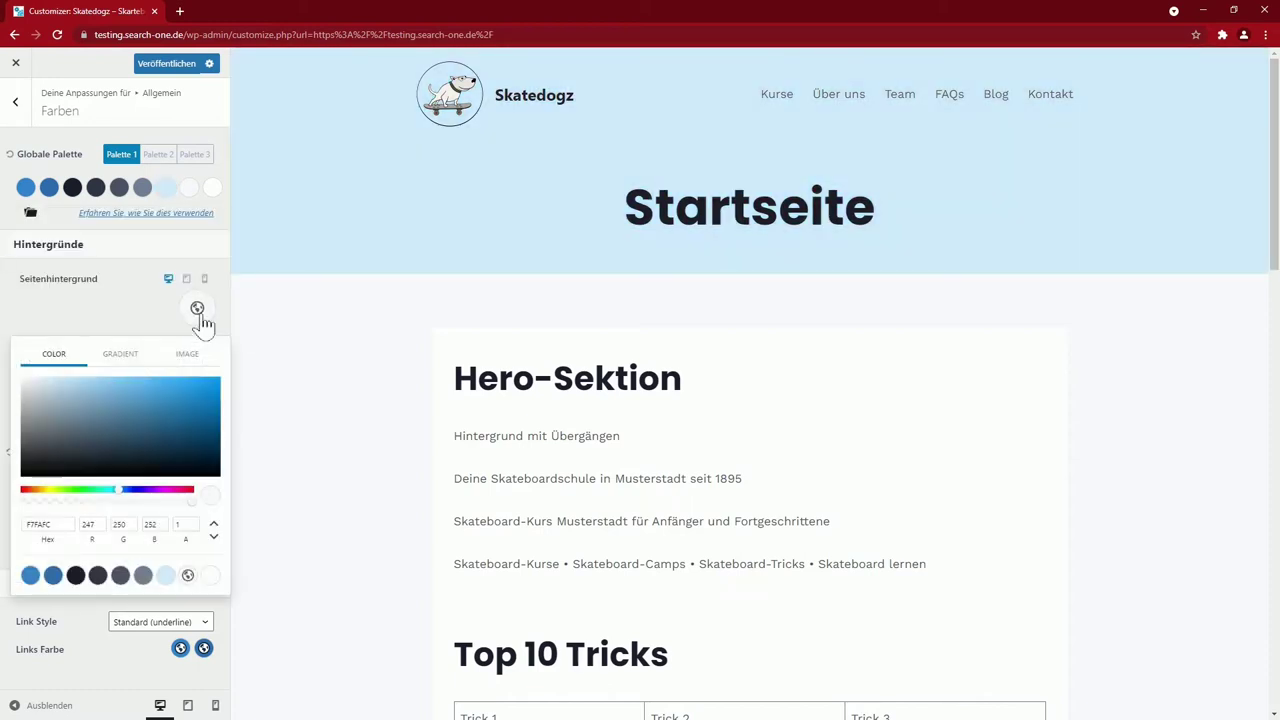
pyautogui.click(166, 576)
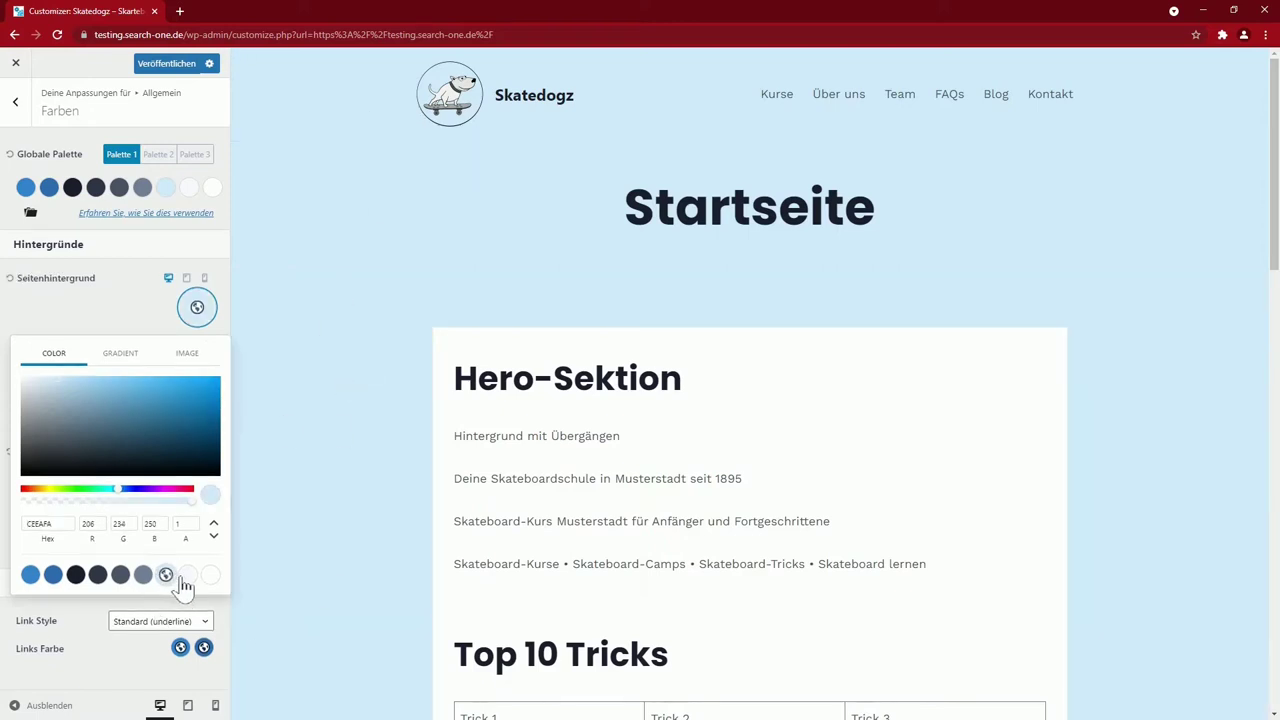
pyautogui.click(186, 578)
pyautogui.click(376, 326)
# Check the content background colour and set the background of the title above the content to palette colour 2D3748
pyautogui.click(197, 393)
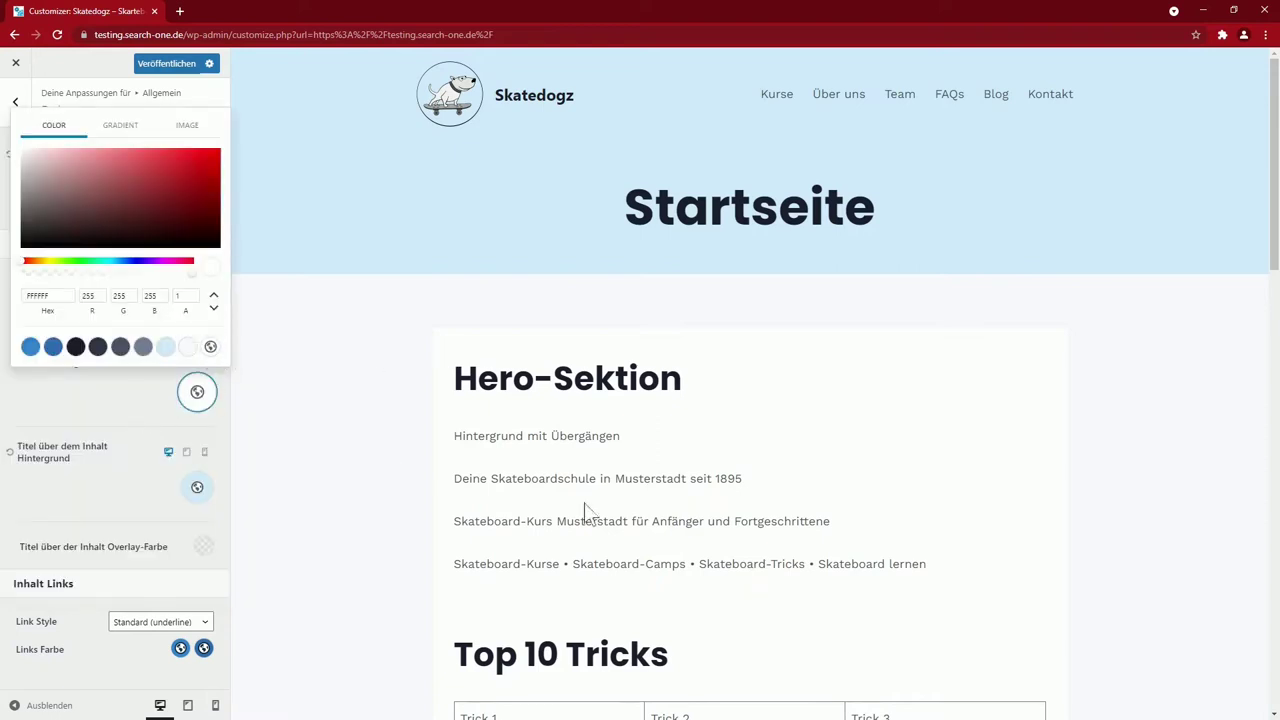
pyautogui.click(158, 390)
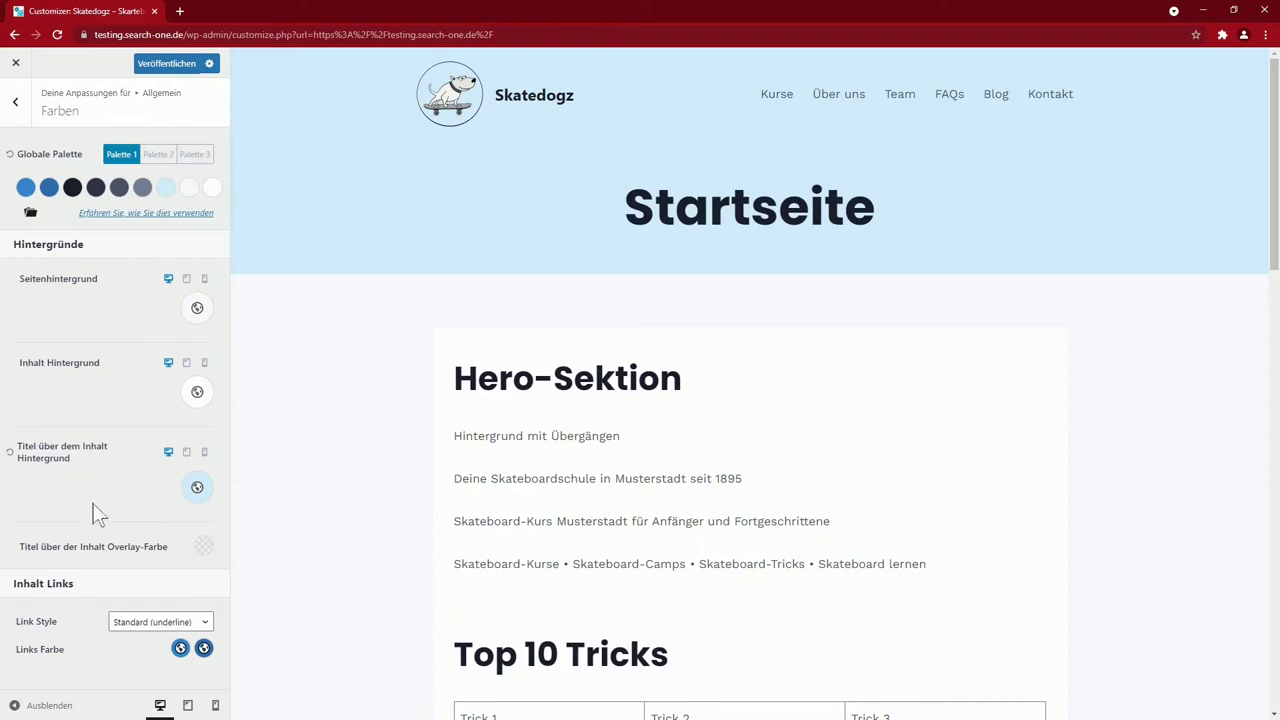
pyautogui.click(192, 490)
pyautogui.click(97, 442)
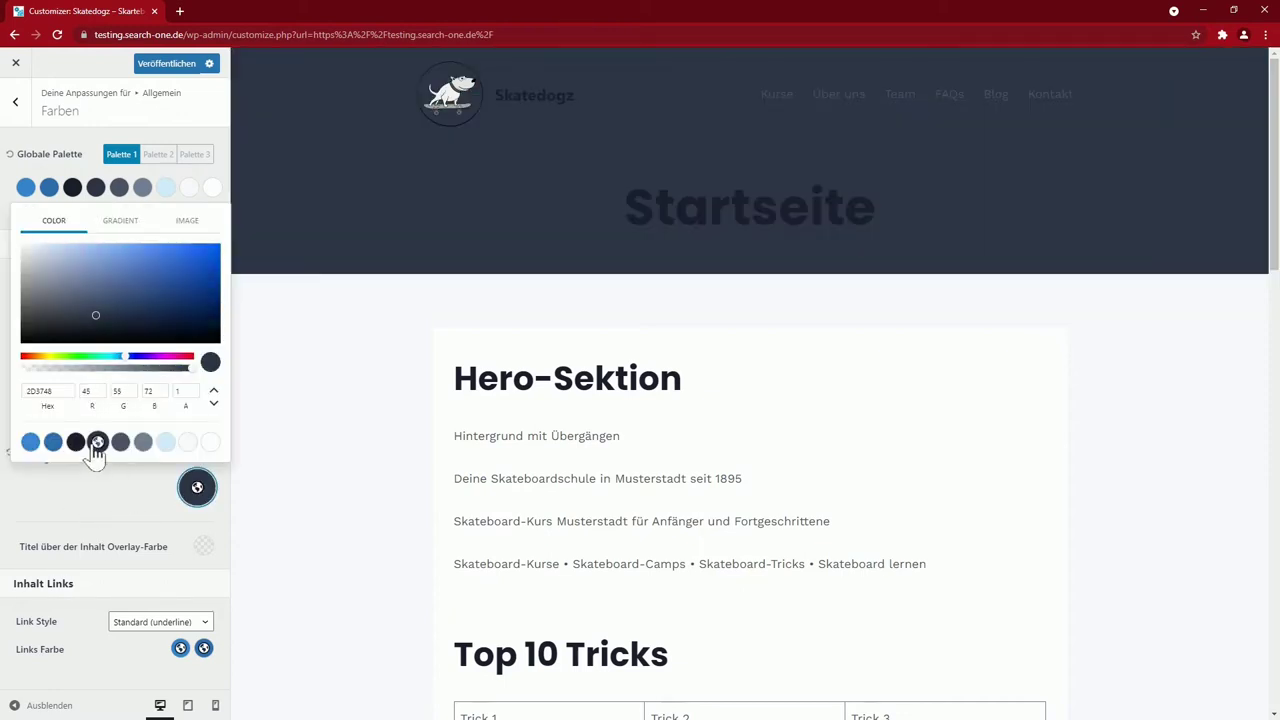
# Set the background of the title above the content to the light blue seventh colour of the palette
pyautogui.click(165, 442)
pyautogui.click(136, 488)
pyautogui.moveTo(63, 546); pyautogui.dragTo(70, 546)
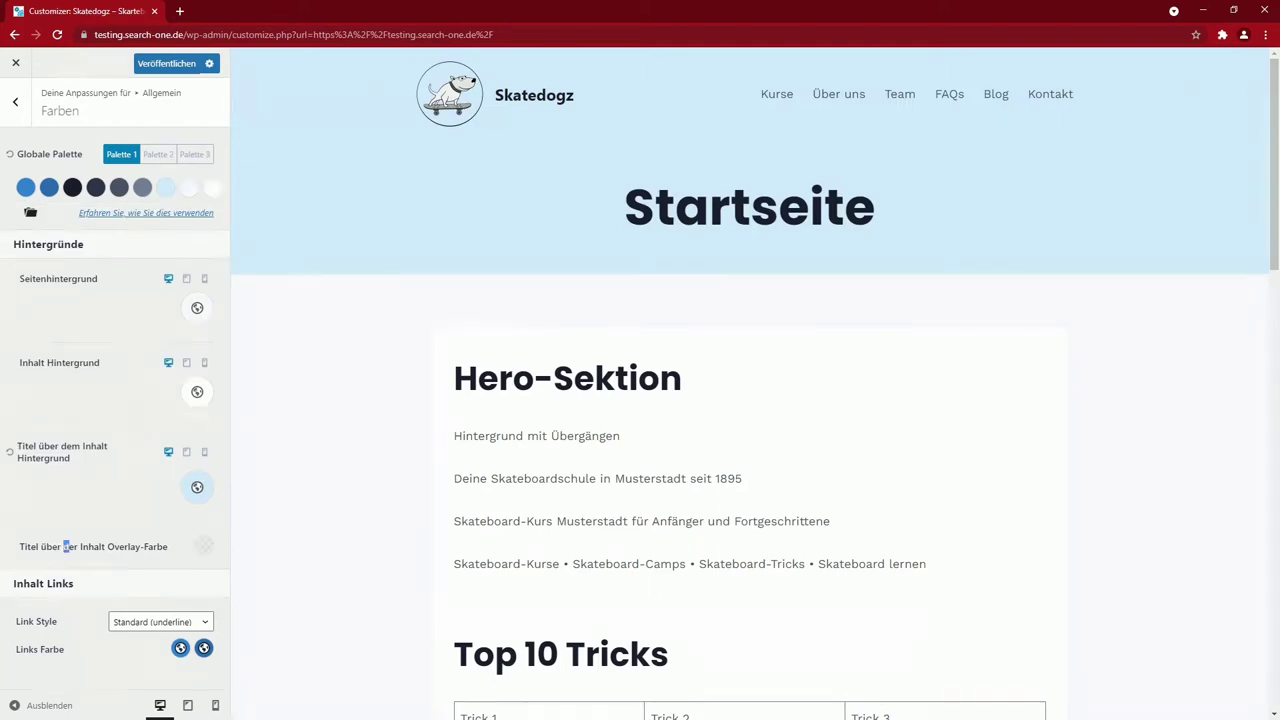
pyautogui.click(46, 556)
# Try red F50101 as the overlay colour of the title above the content at opacities 0.46, 0 and 1
pyautogui.click(204, 548)
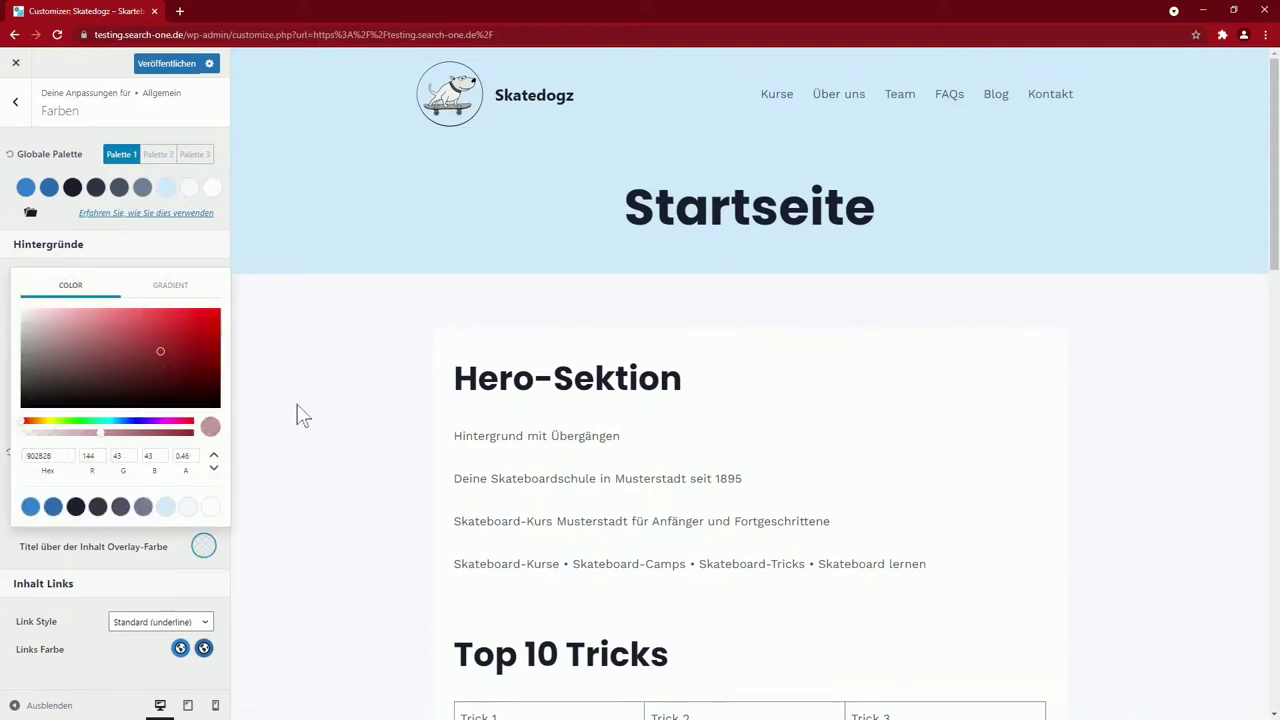
pyautogui.click(72, 345)
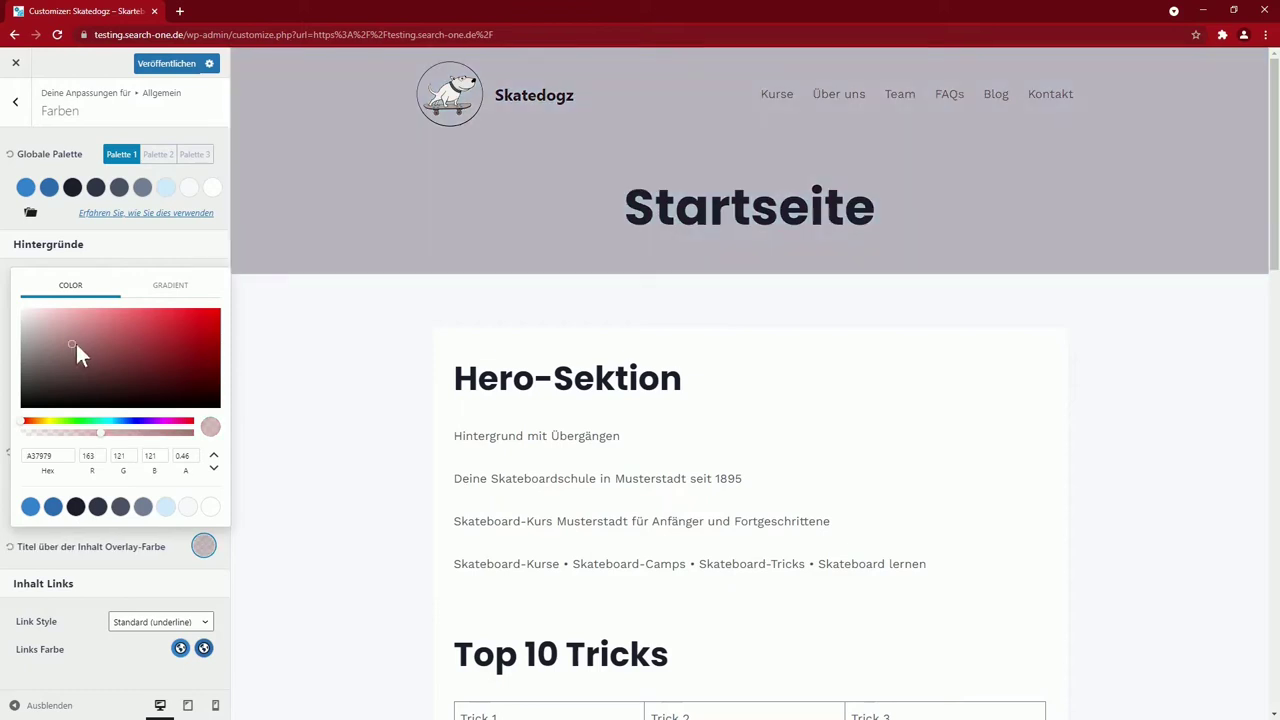
pyautogui.moveTo(76, 343)
pyautogui.mouseDown()
pyautogui.moveTo(226, 415)
pyautogui.moveTo(221, 311)
pyautogui.mouseUp()
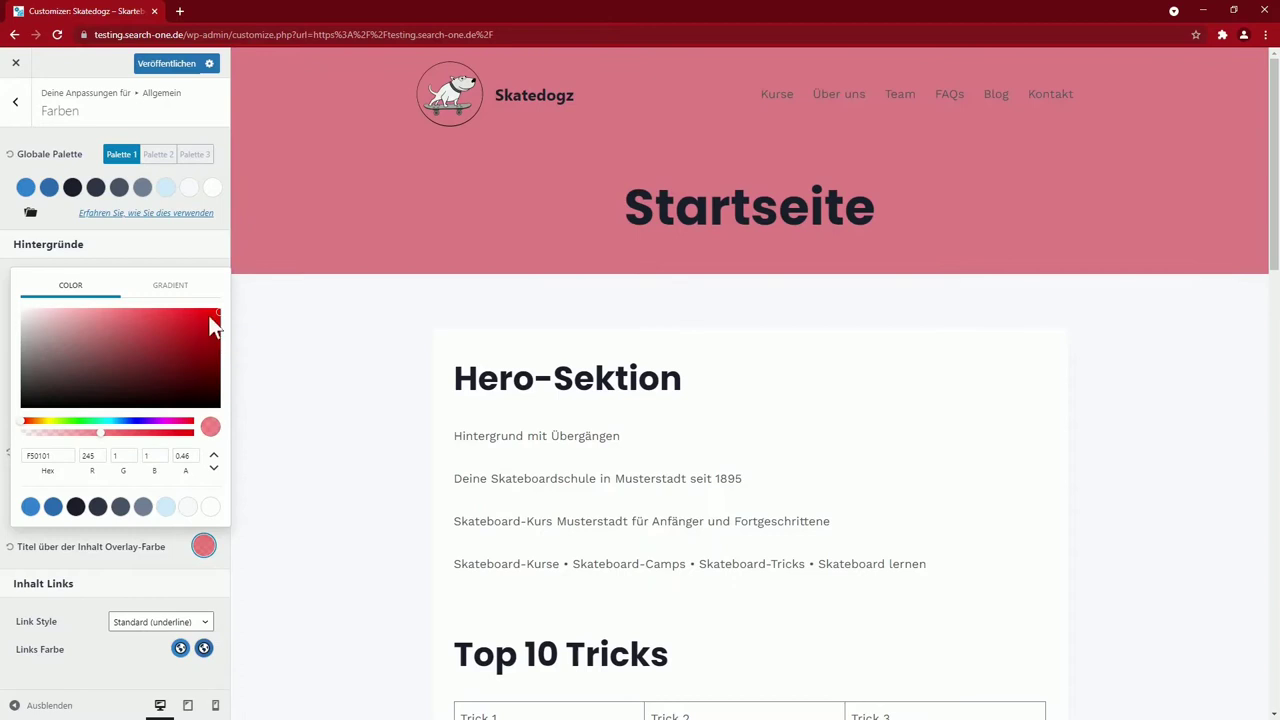
pyautogui.moveTo(99, 441); pyautogui.dragTo(18, 445)
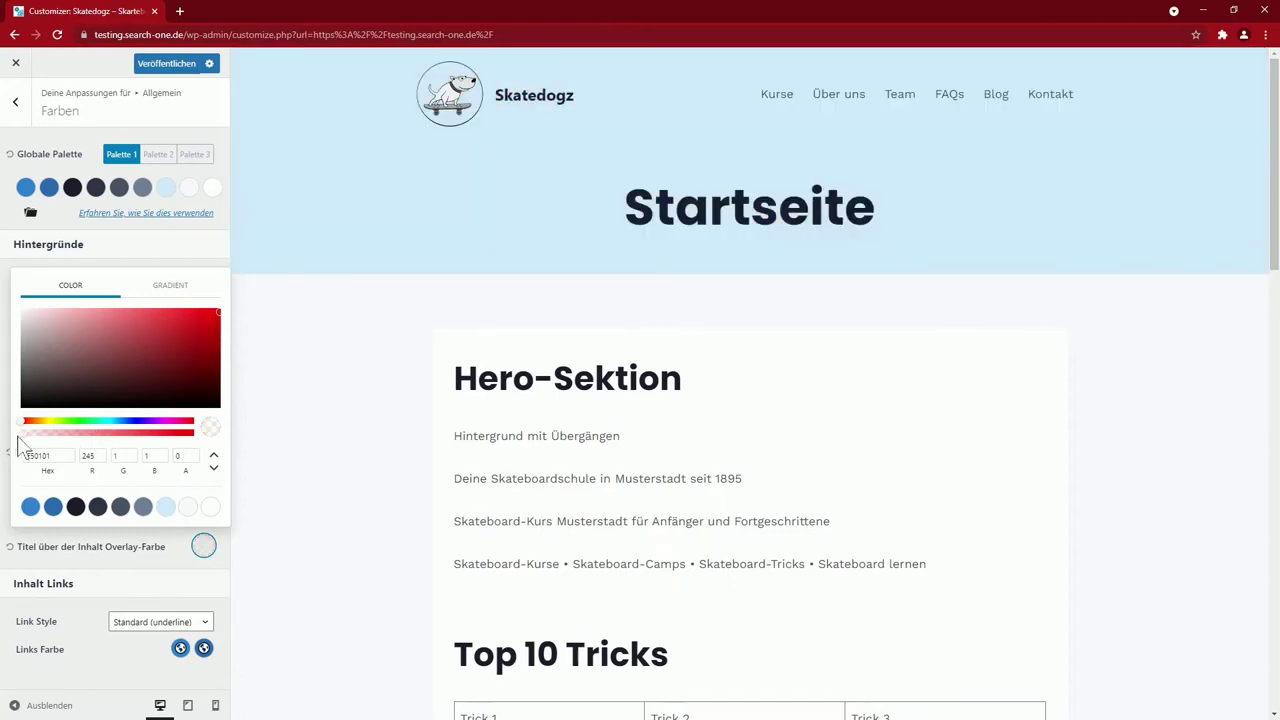
pyautogui.click(197, 437)
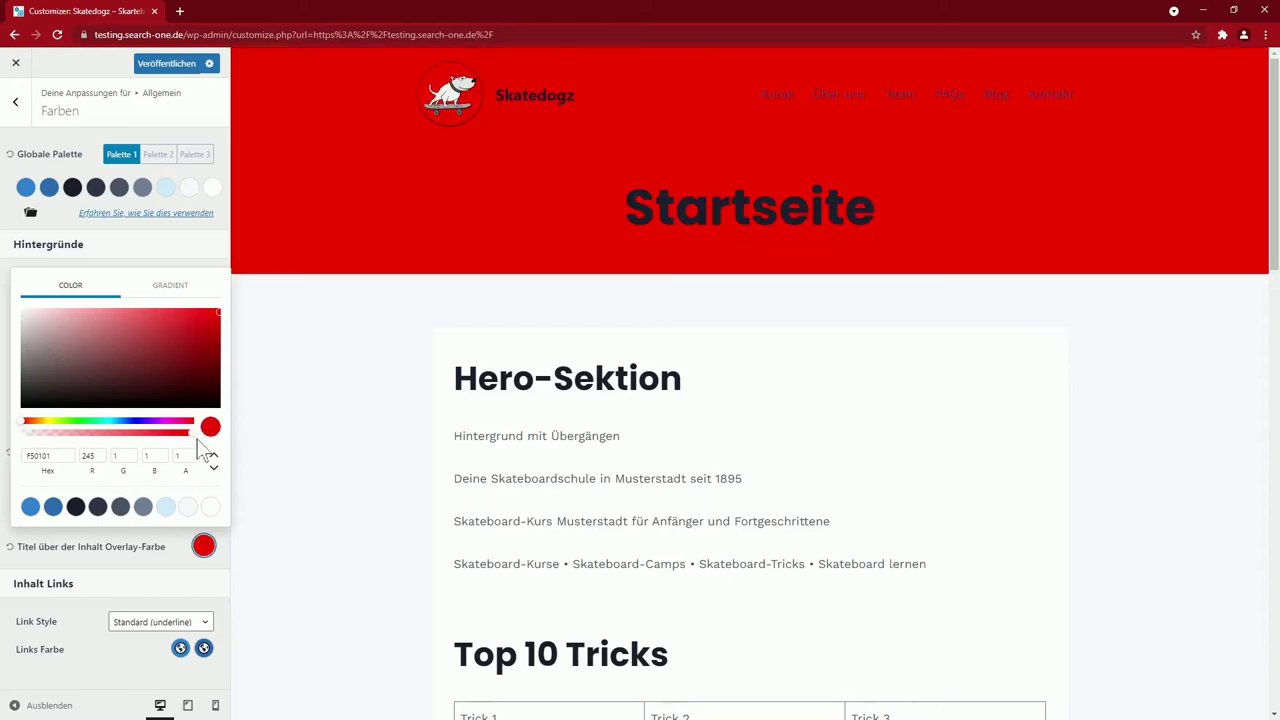
# Try a 135-degree linear gradient and blue 0693E3 at 0.37 opacity as the title overlay, and reset the overlay colour
pyautogui.click(170, 287)
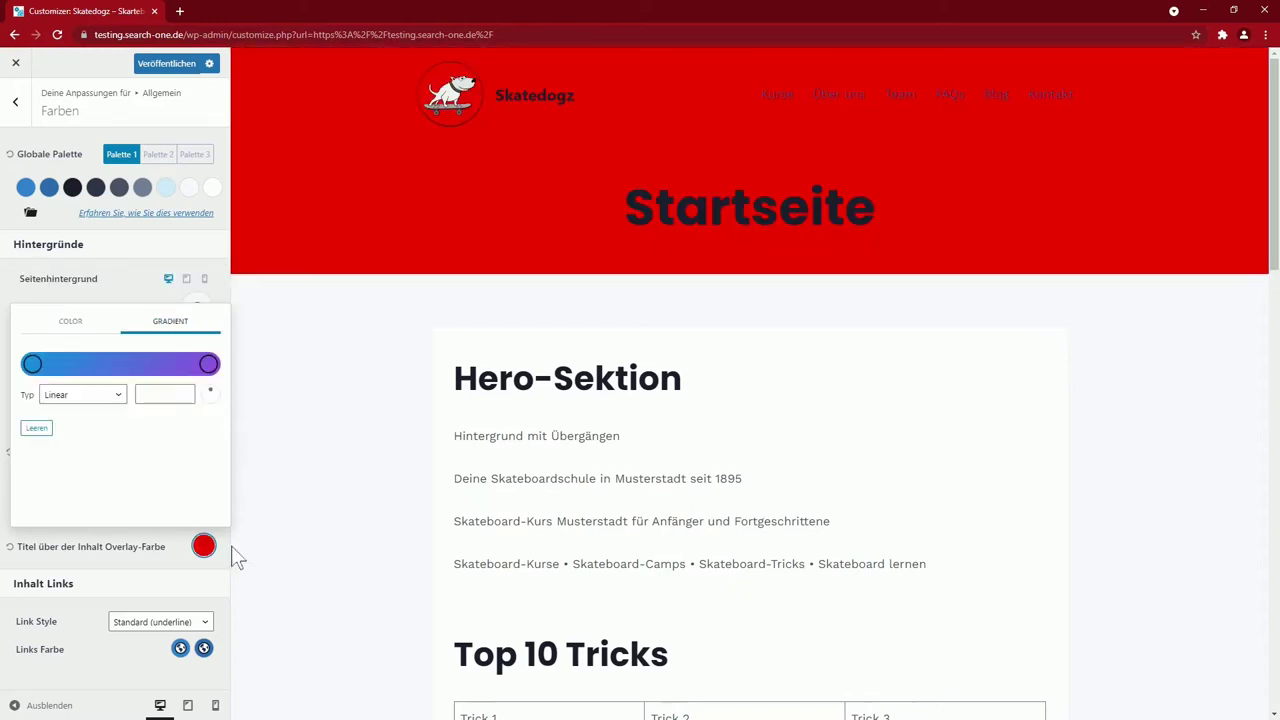
pyautogui.click(34, 366)
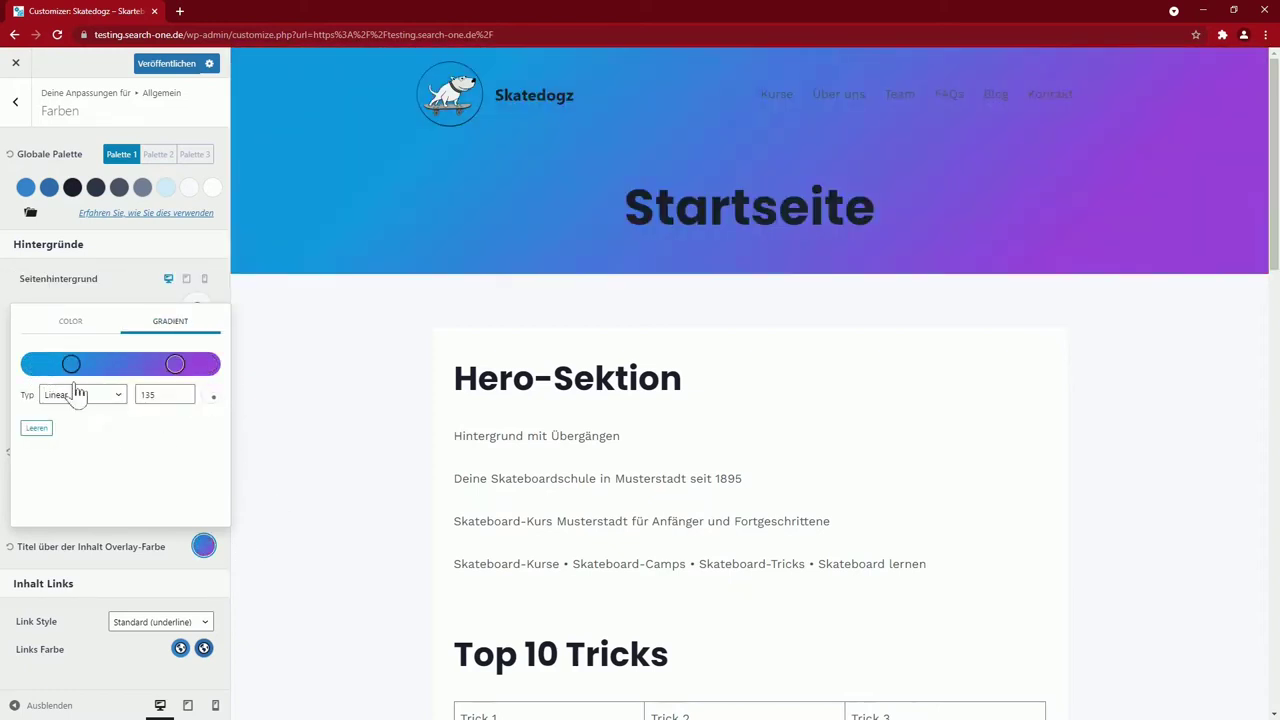
pyautogui.moveTo(190, 432); pyautogui.dragTo(84, 433)
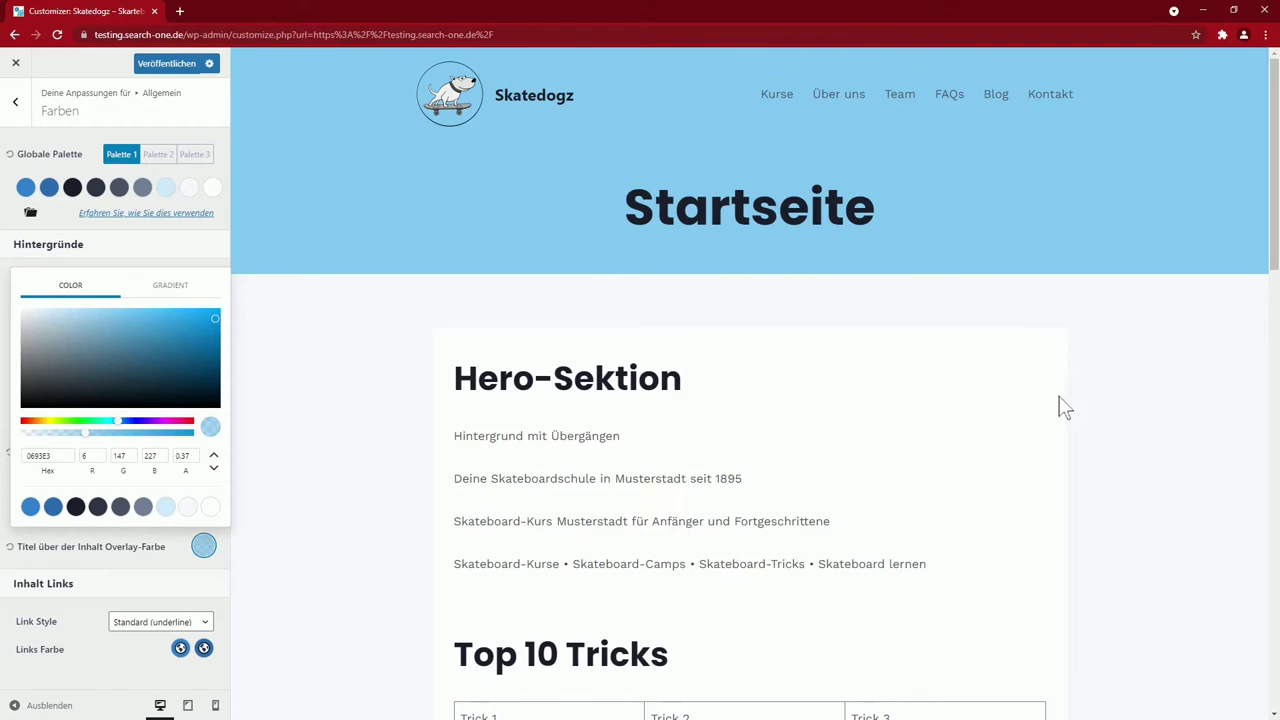
pyautogui.click(9, 546)
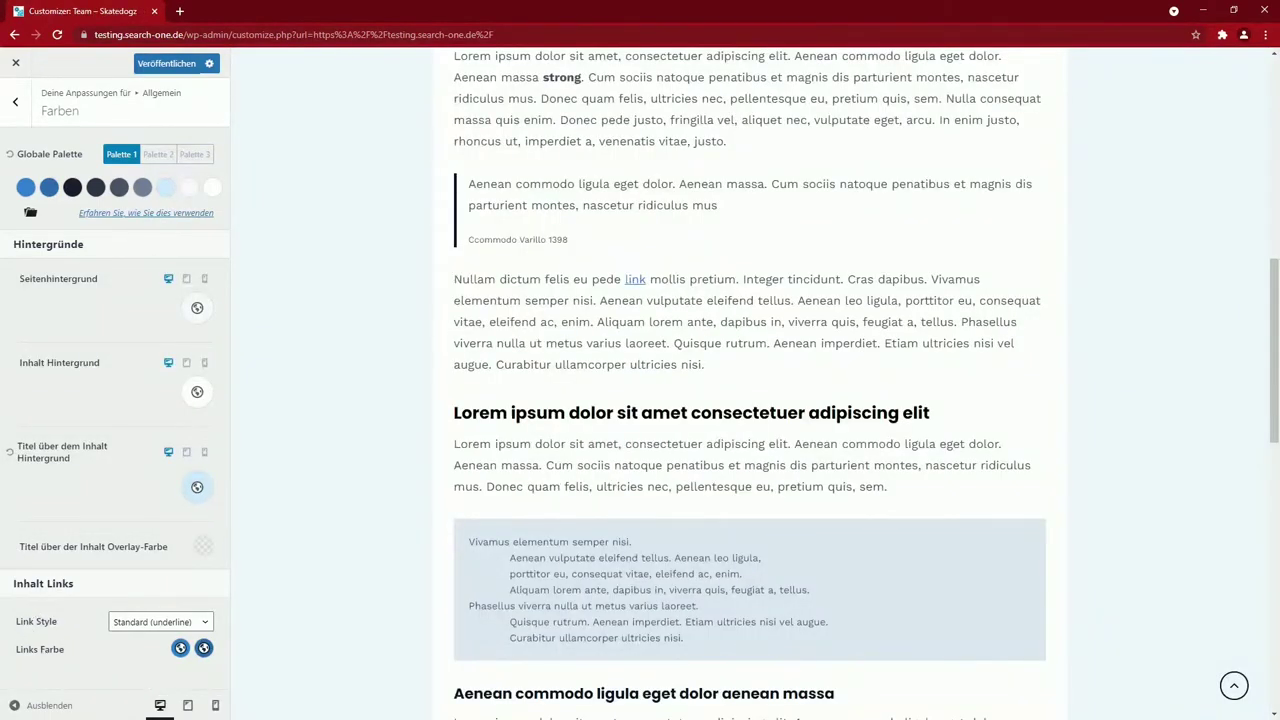
# Check the normal content link colour and set the second link colour to purple B02BA6
pyautogui.click(180, 649)
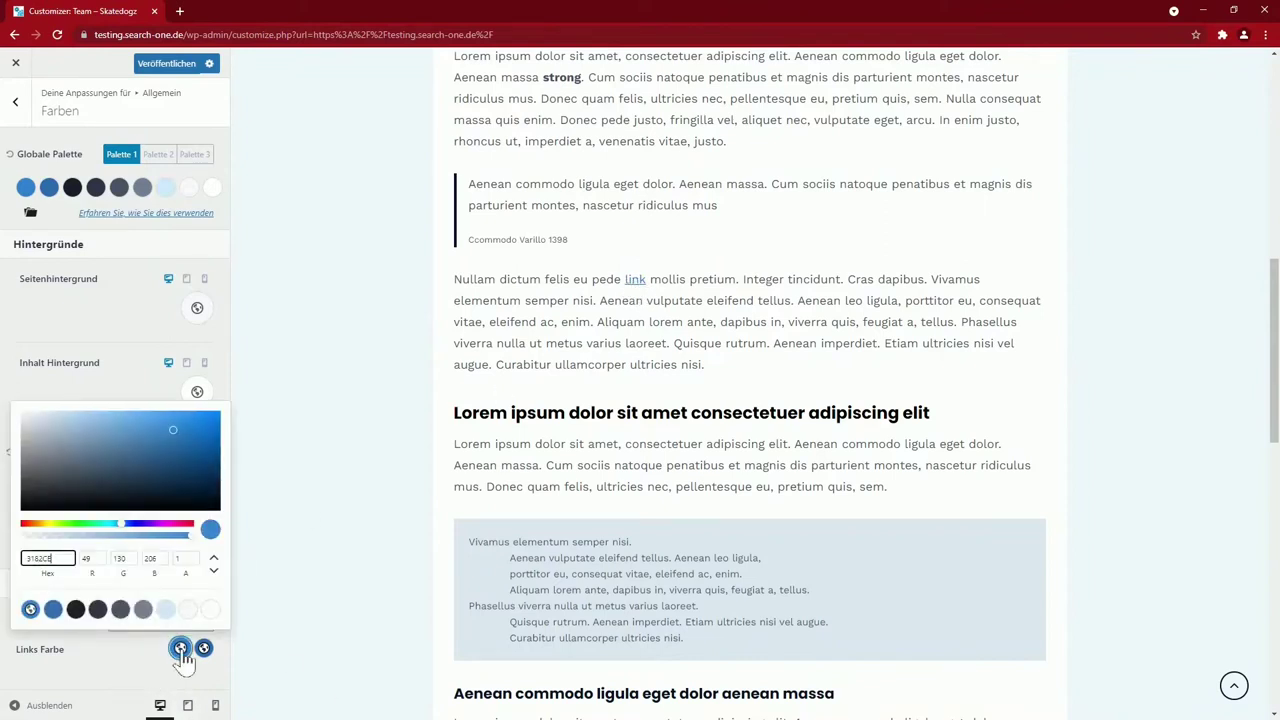
pyautogui.click(148, 675)
pyautogui.click(203, 648)
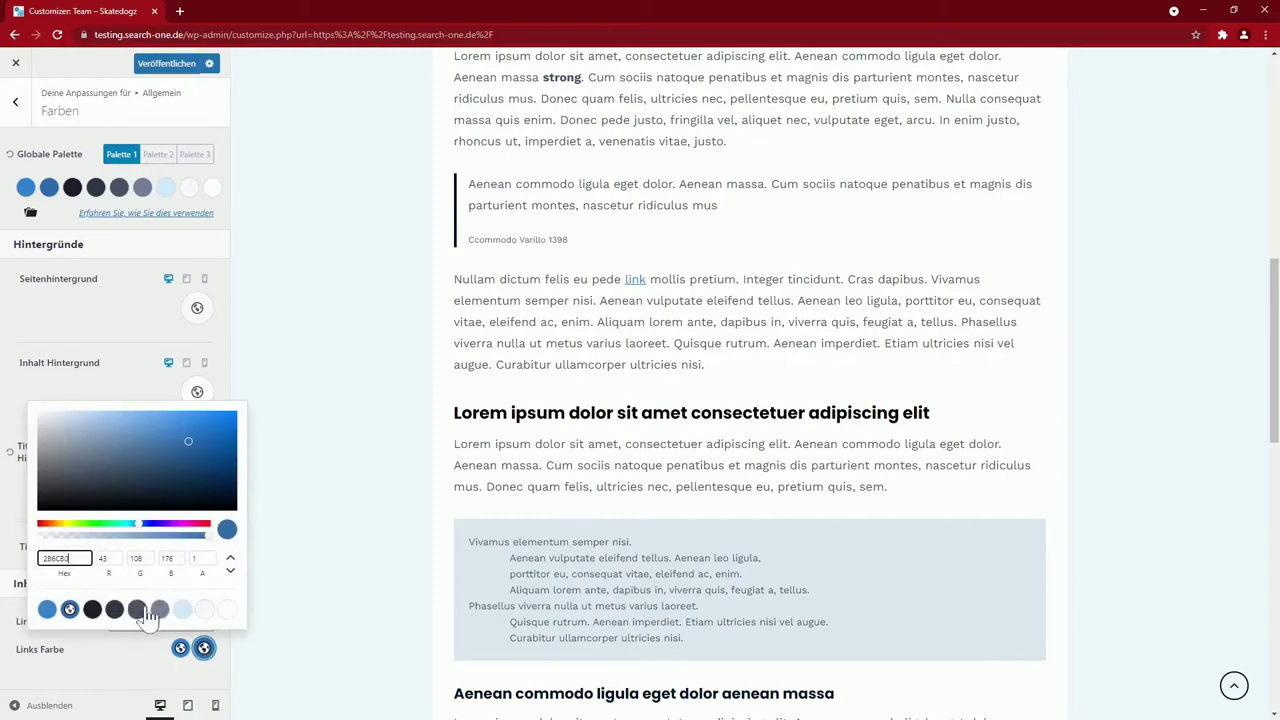
pyautogui.click(184, 524)
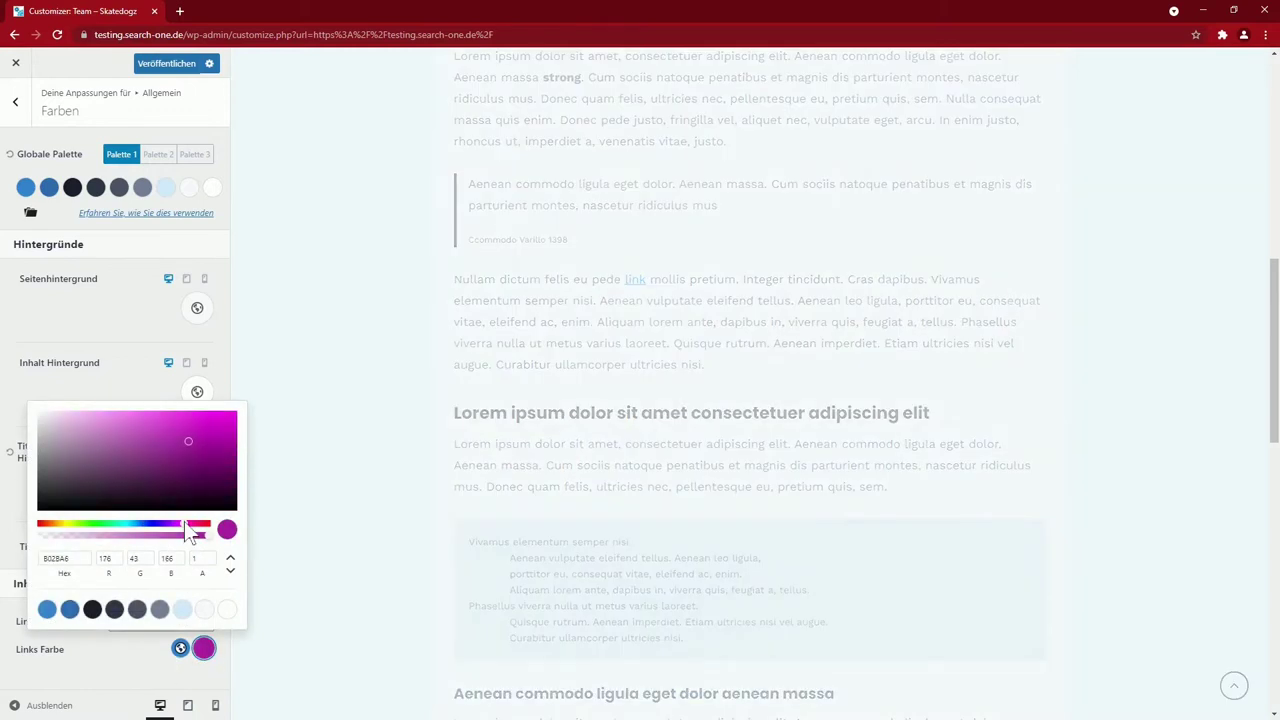
pyautogui.click(112, 645)
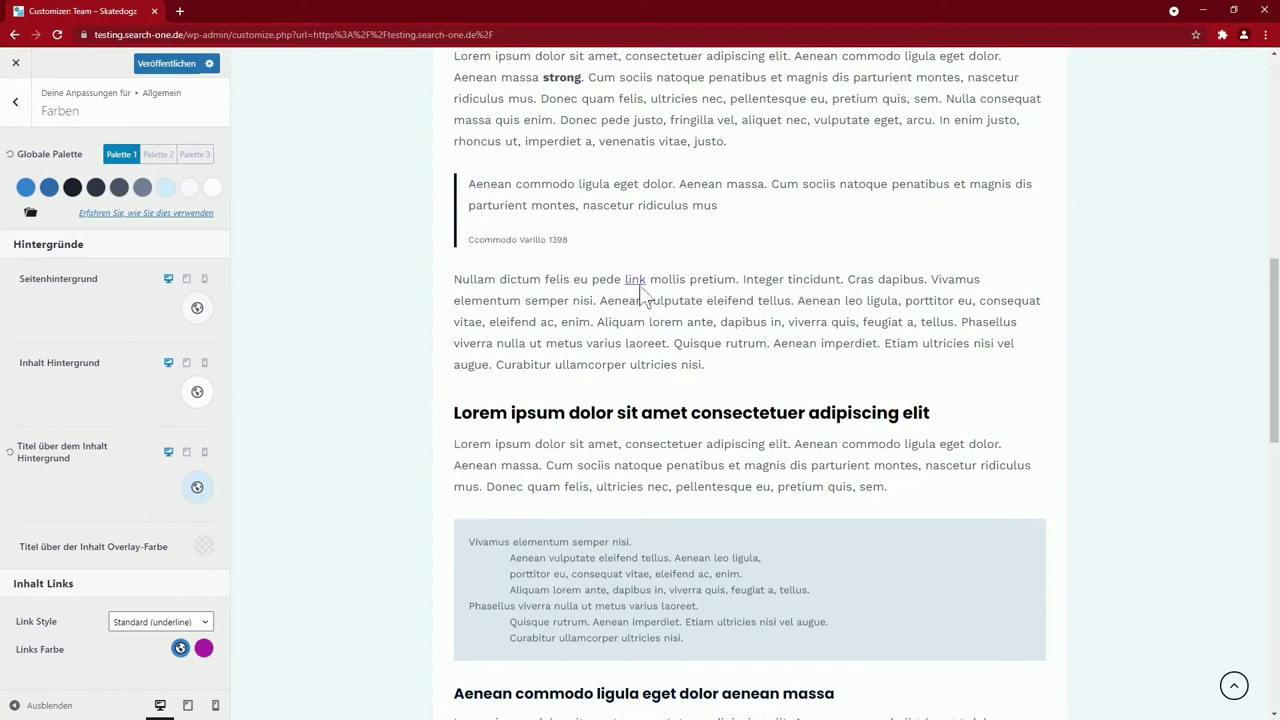
pyautogui.click(168, 64)
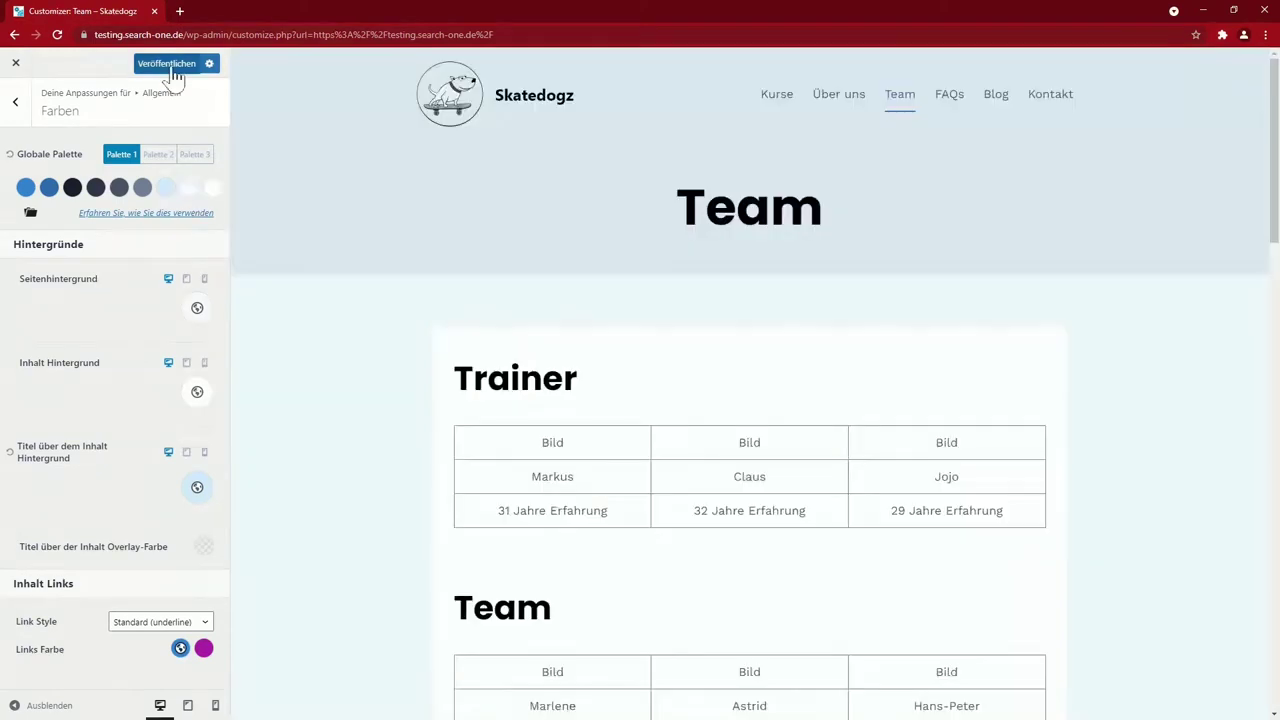
# Review the global button settings for colours, border, radius, font, padding and shadows
pyautogui.click(15, 101)
pyautogui.click(86, 240)
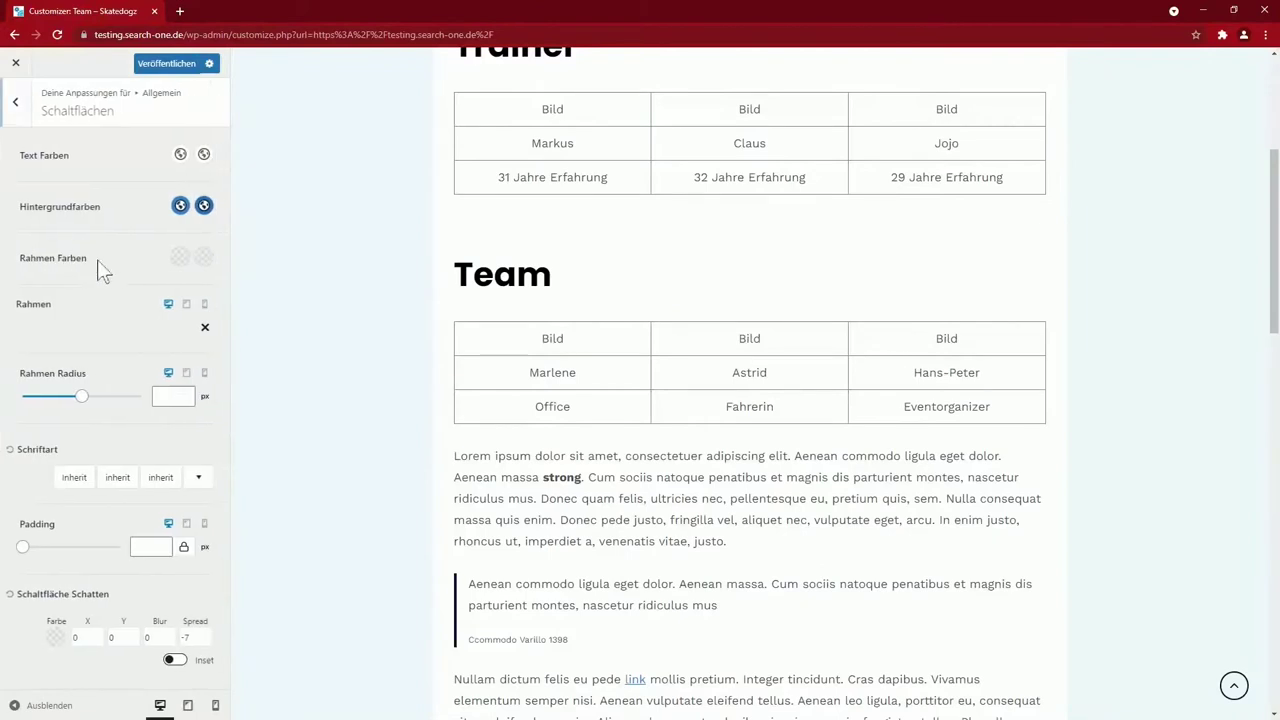
pyautogui.scroll(-1, 113, 277)
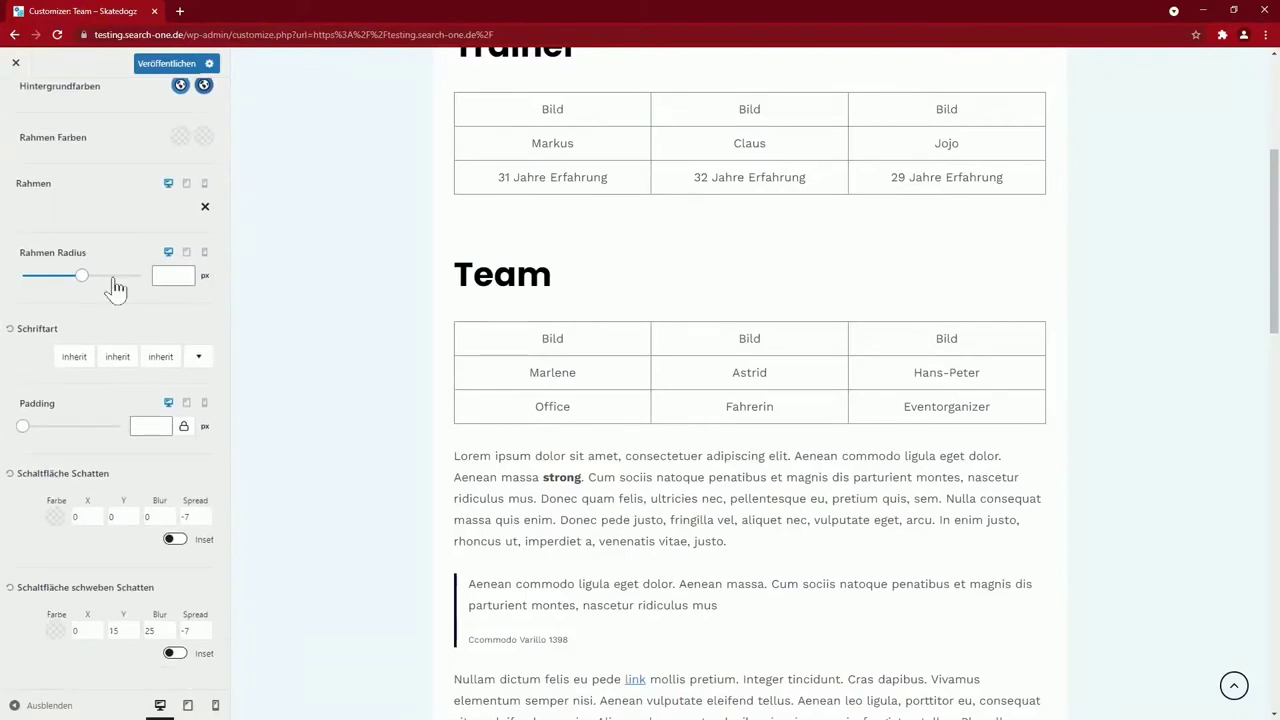
pyautogui.scroll(1, 116, 288)
pyautogui.click(15, 101)
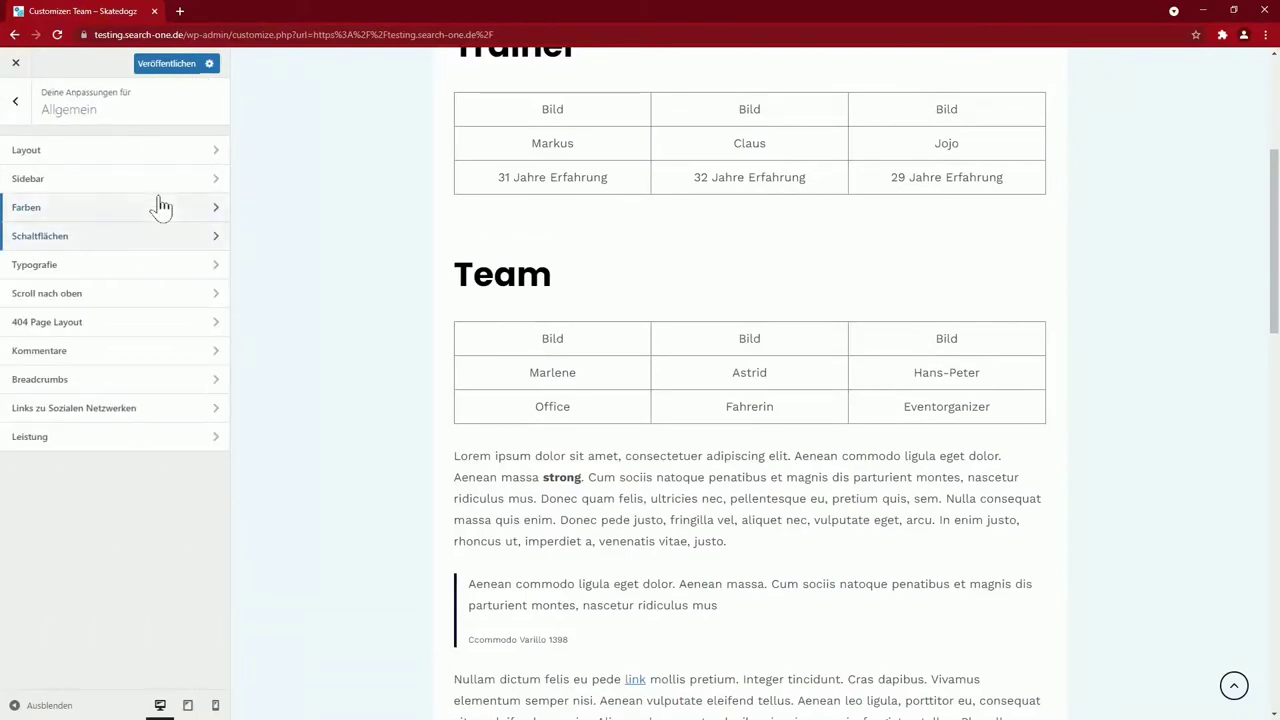
# Set the base font's size to 18 px in the typography settings and expand its sample text
pyautogui.click(75, 266)
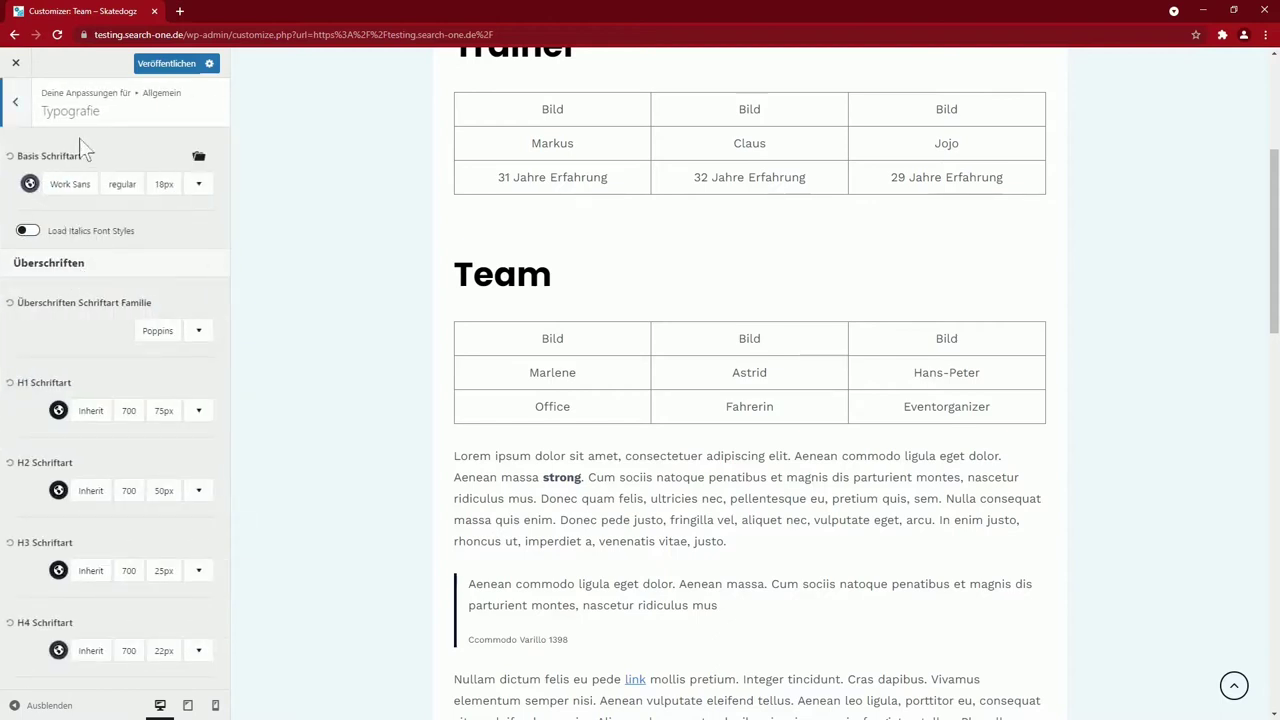
pyautogui.click(74, 192)
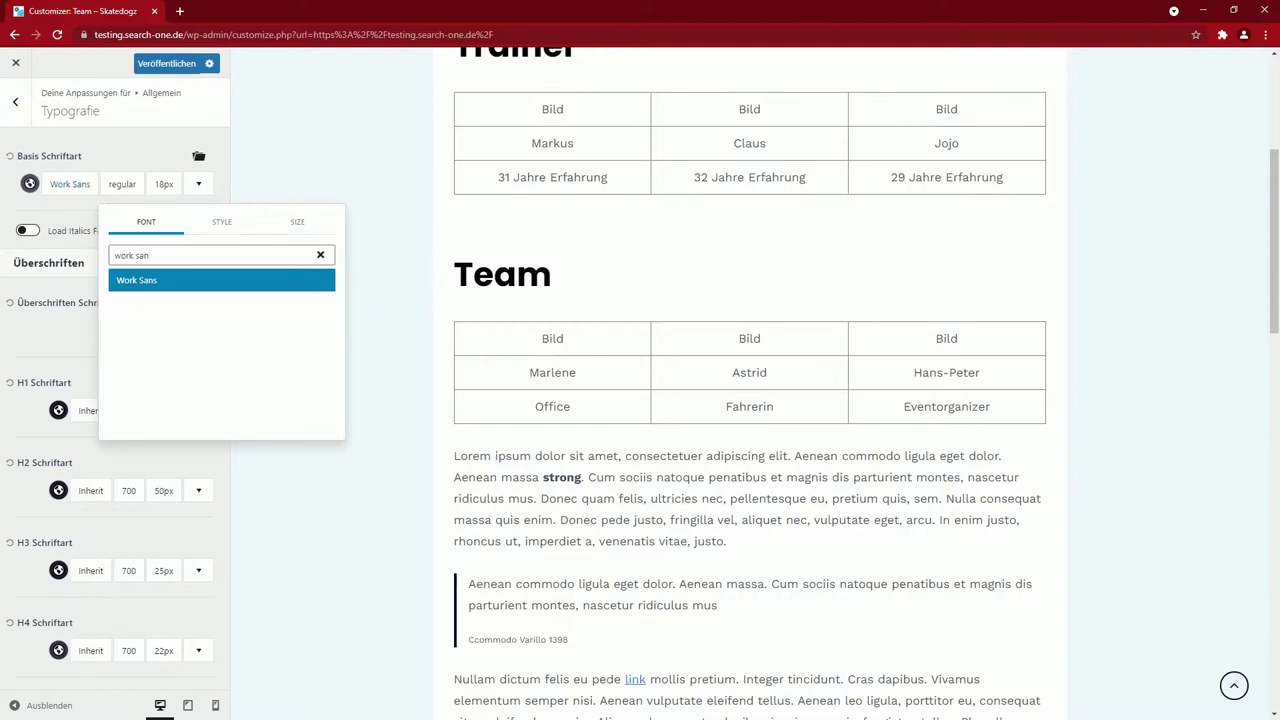
pyautogui.click(297, 221)
pyautogui.moveTo(143, 292)
pyautogui.moveTo(143, 292); pyautogui.dragTo(160, 297)
pyautogui.doubleClick(266, 280)
pyautogui.write('18')
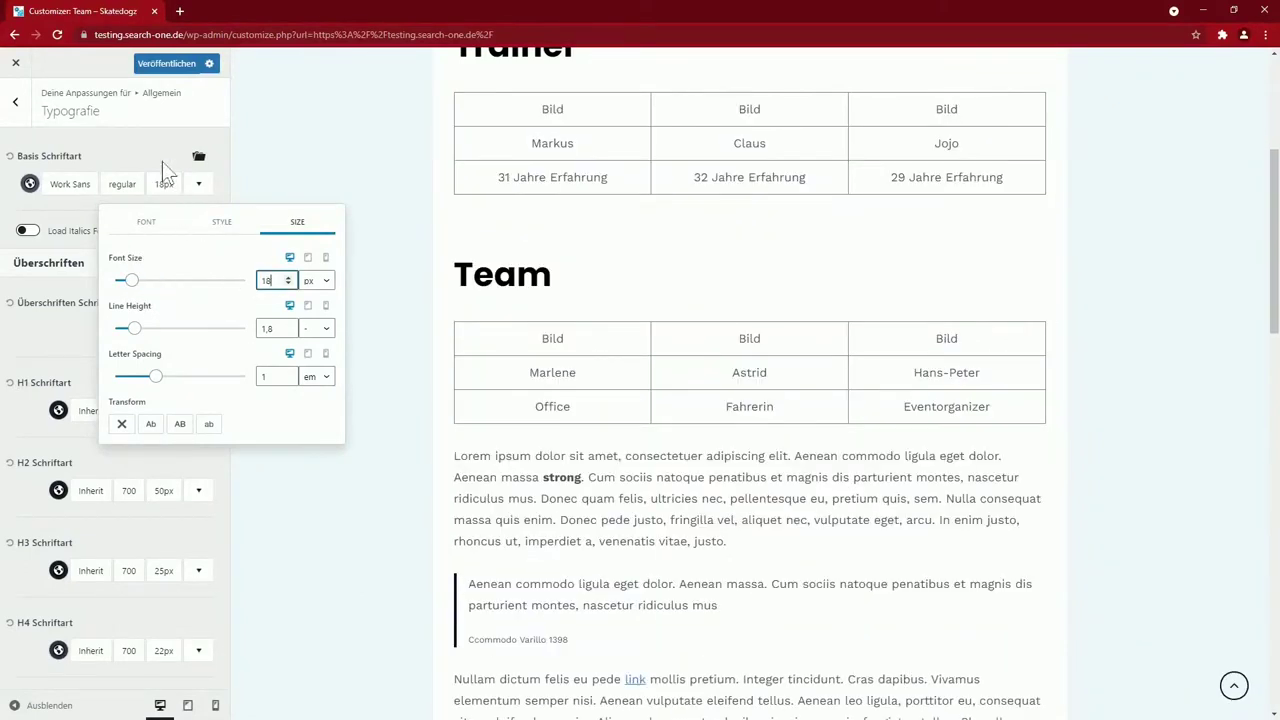
pyautogui.click(198, 183)
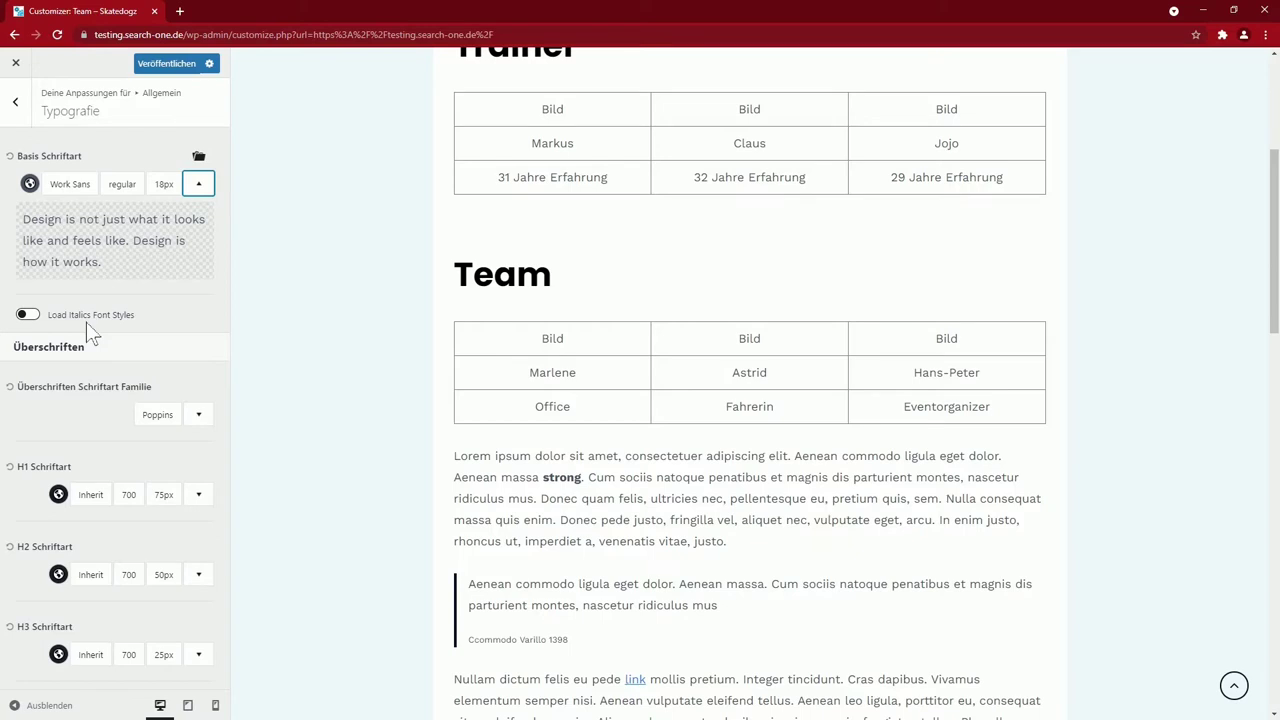
# Try Port Lligat Sans as the heading font family and switch back to Poppins
pyautogui.click(154, 420)
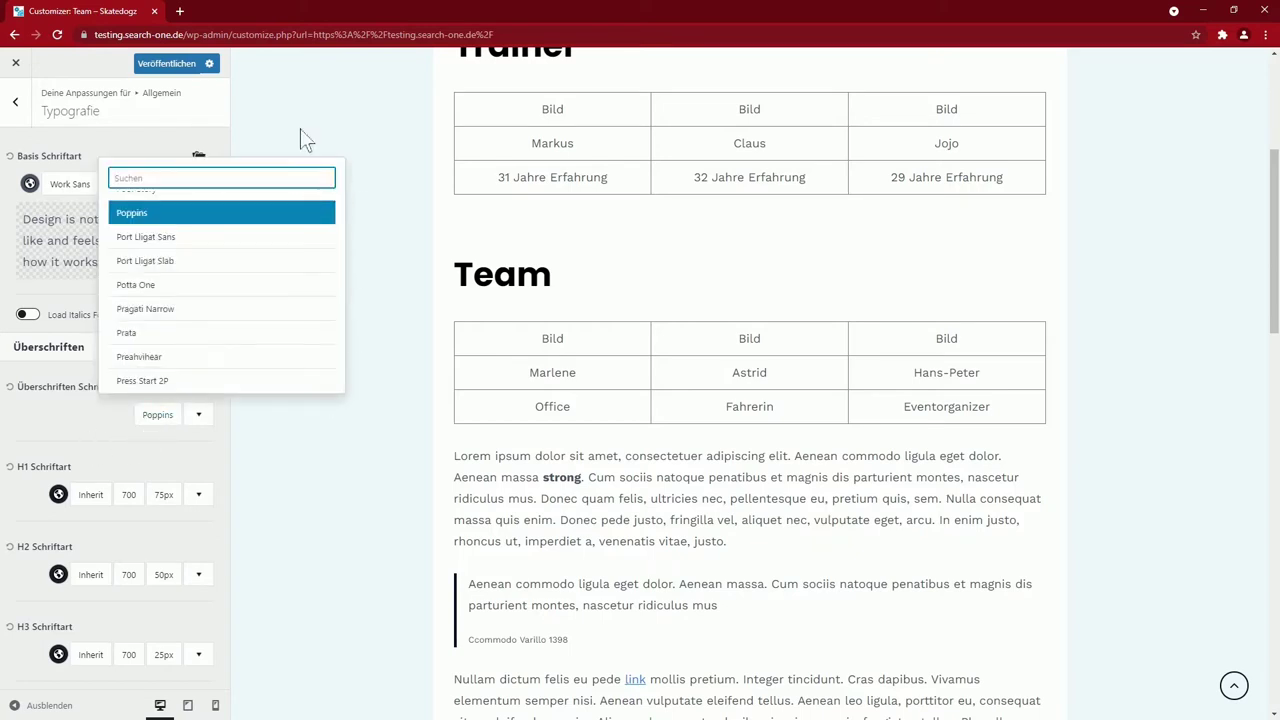
pyautogui.click(160, 242)
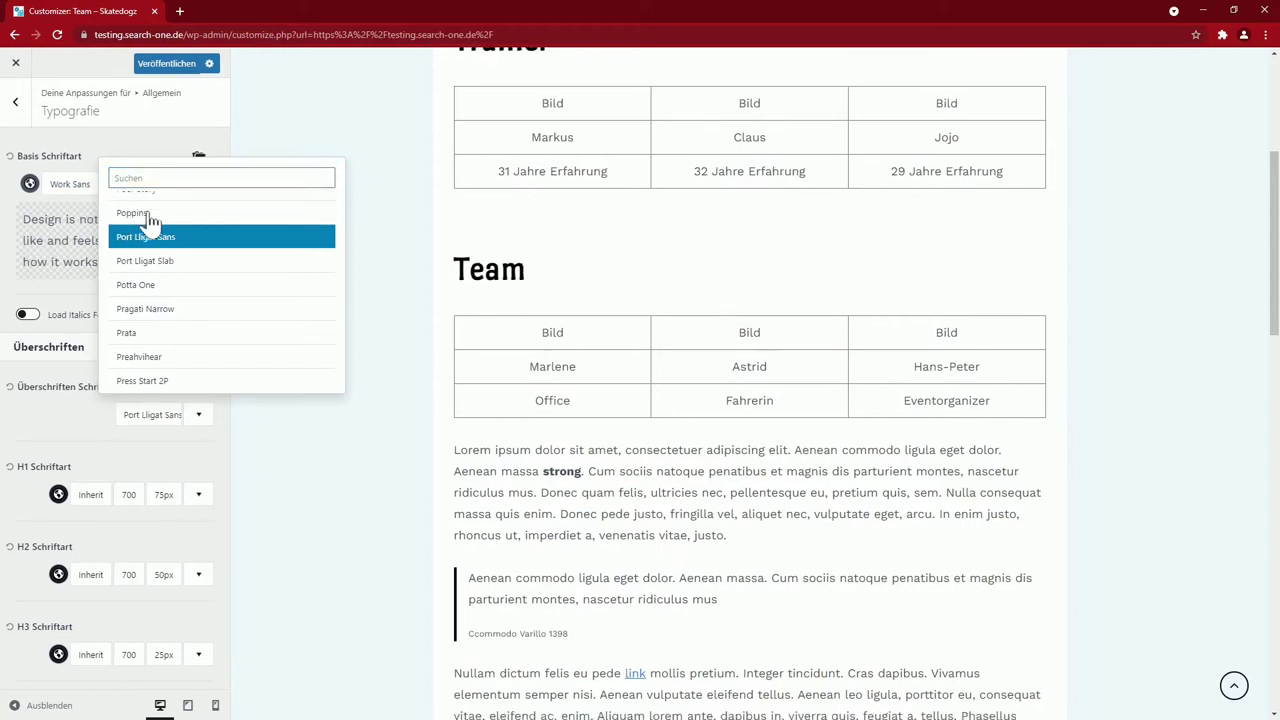
pyautogui.click(150, 213)
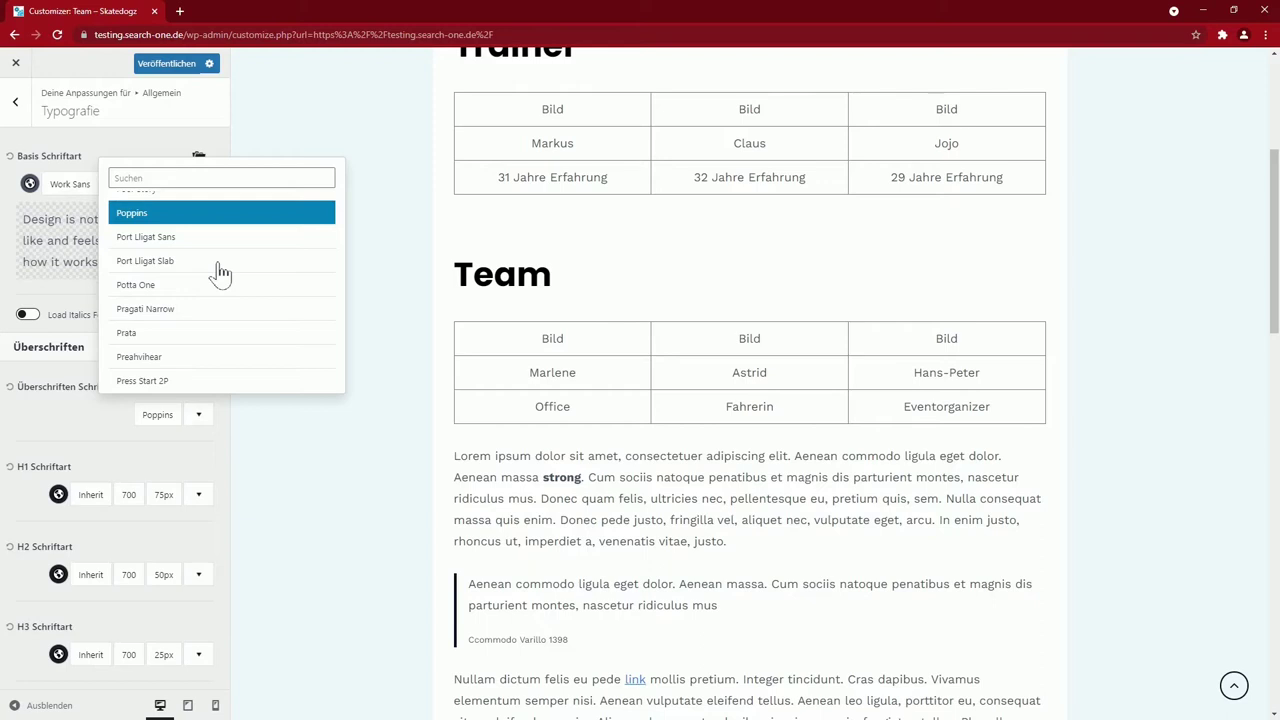
pyautogui.click(63, 414)
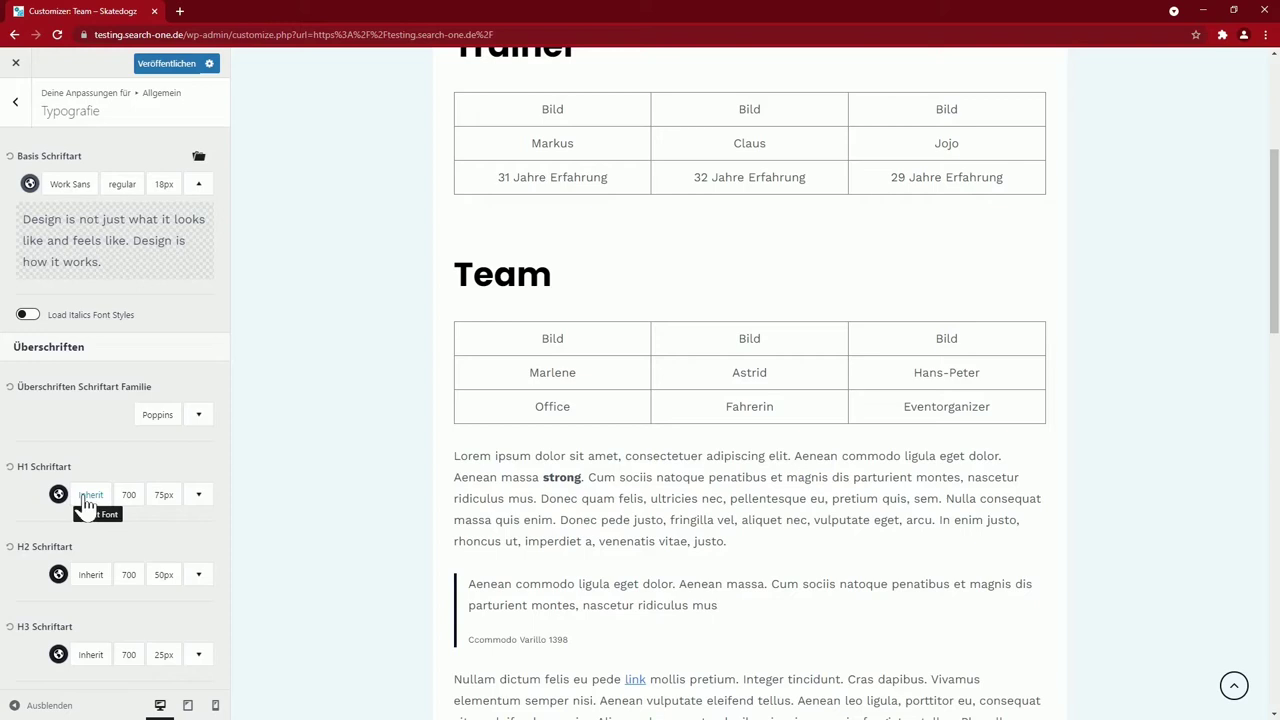
# Deactivate the scroll-to-top feature and publish the Customizer changes
pyautogui.scroll(-6, 126, 440)
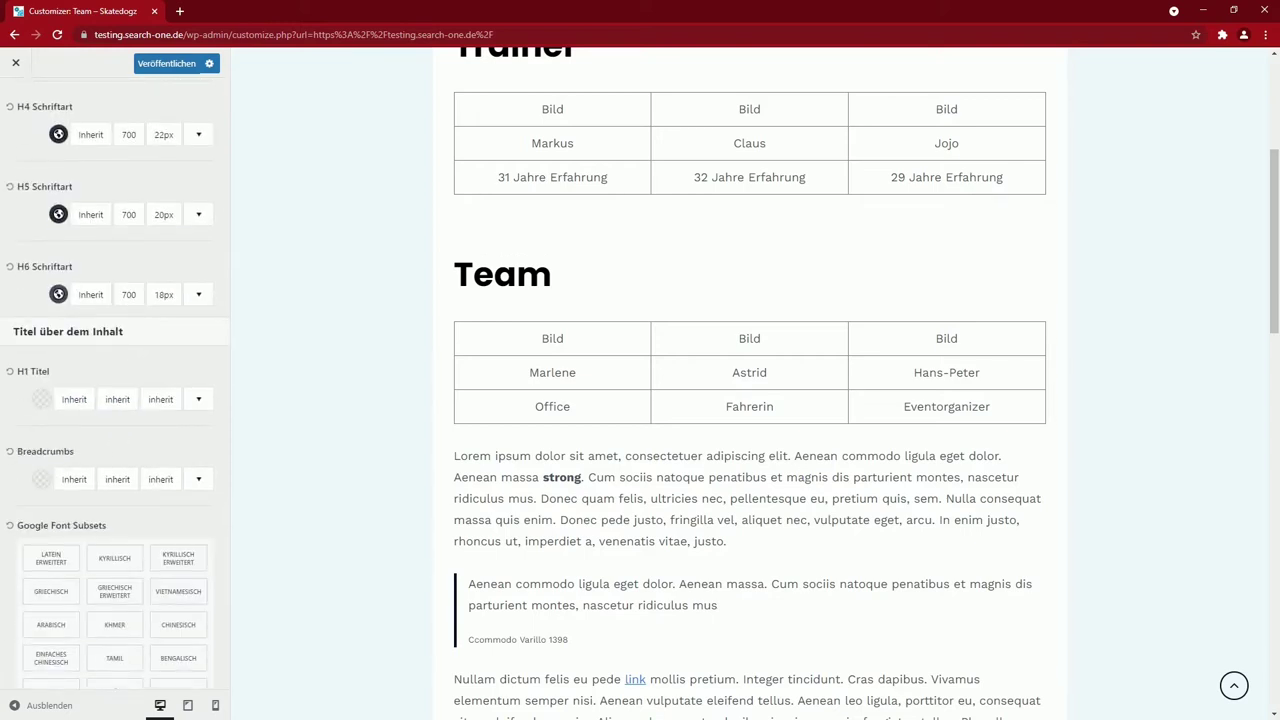
pyautogui.scroll(-1, 129, 443)
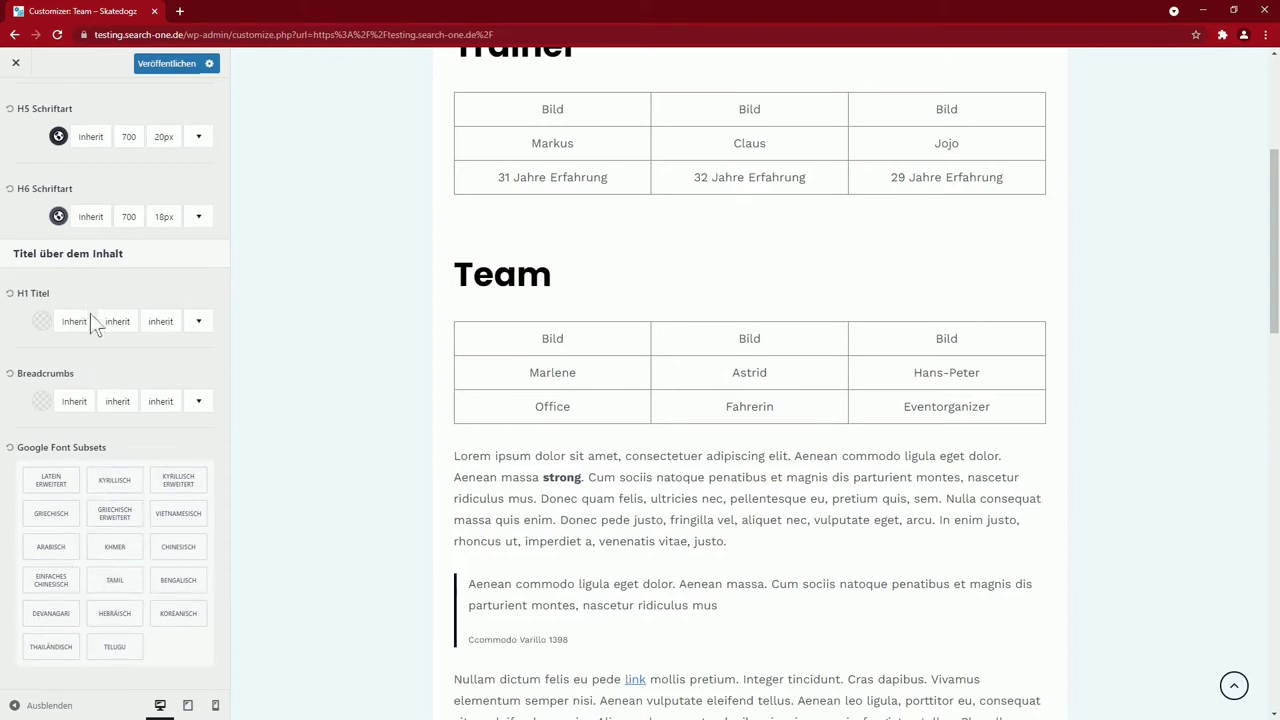
pyautogui.press('Escape')
pyautogui.click(50, 303)
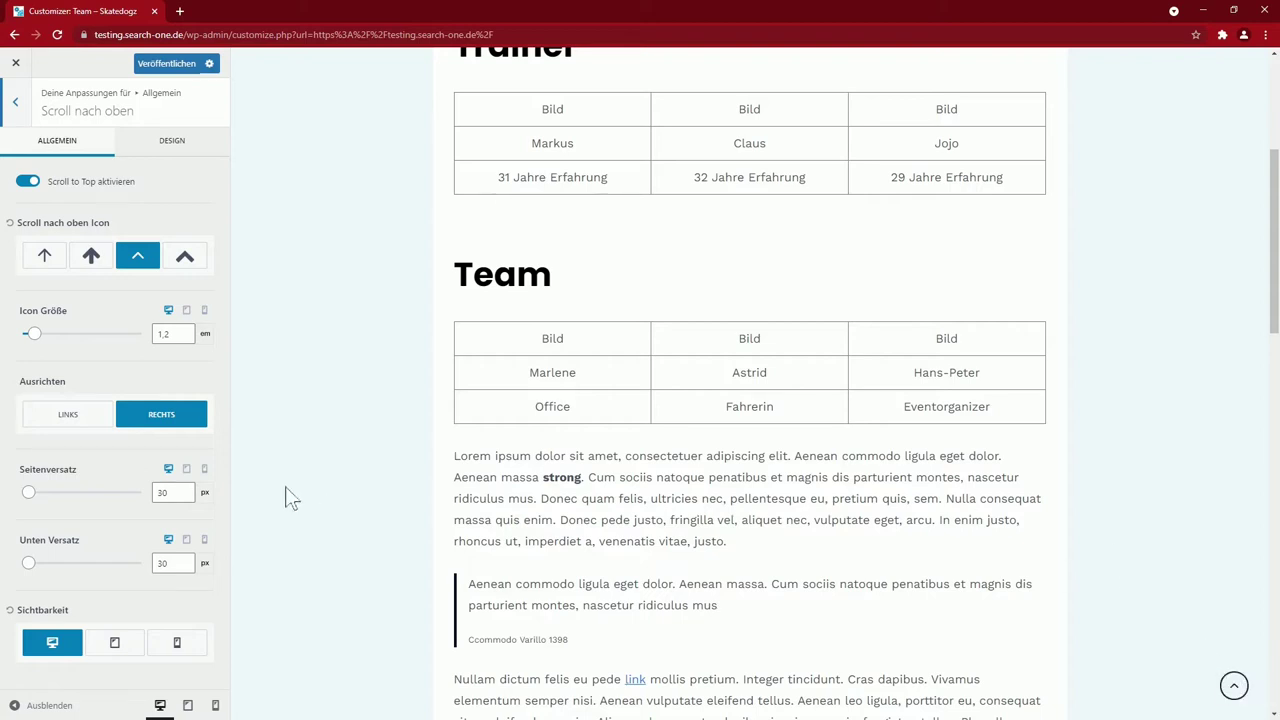
pyautogui.click(27, 181)
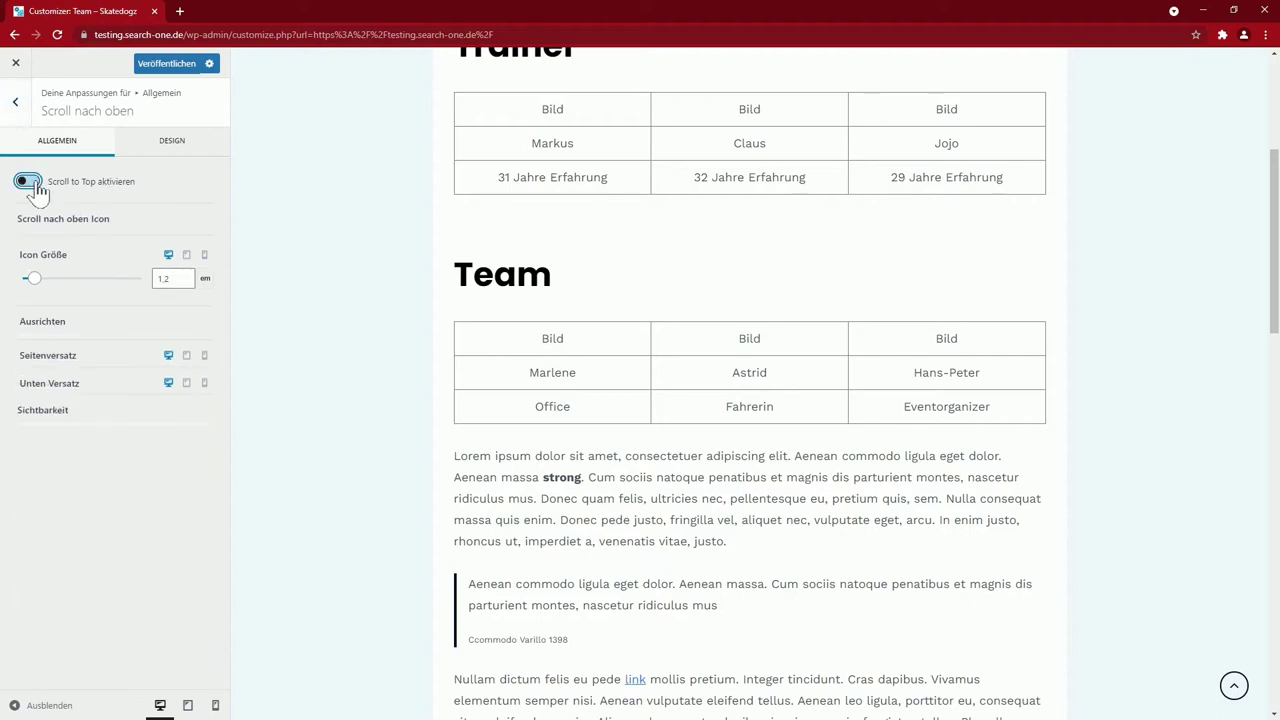
pyautogui.click(152, 66)
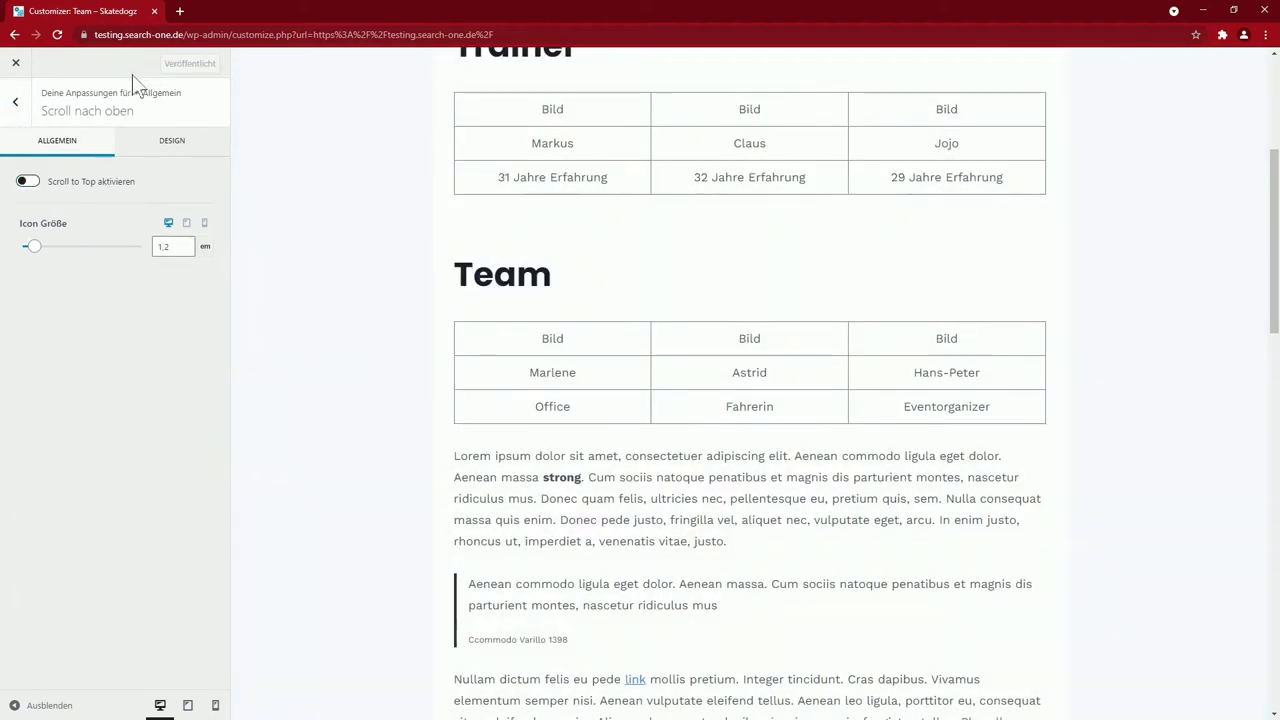
# Check the 404 page layout settings and enable removal of the website field from the comments
pyautogui.click(15, 101)
pyautogui.click(55, 323)
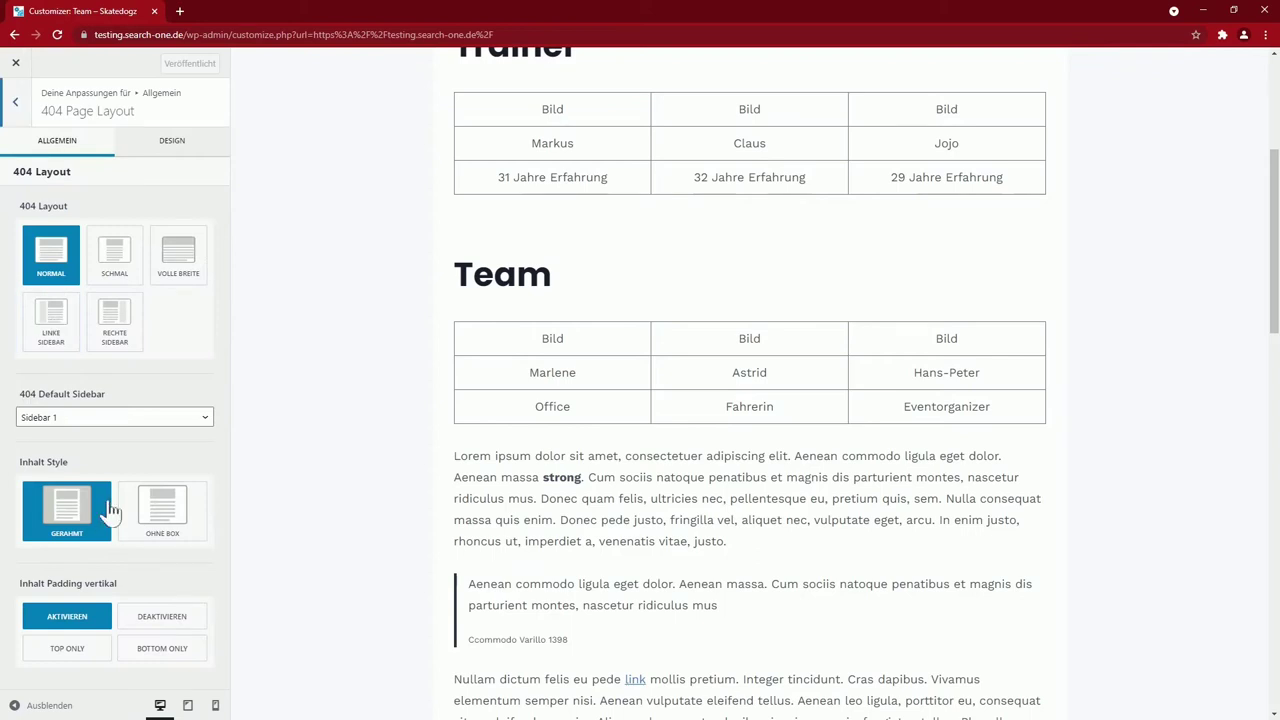
pyautogui.click(15, 101)
pyautogui.click(69, 357)
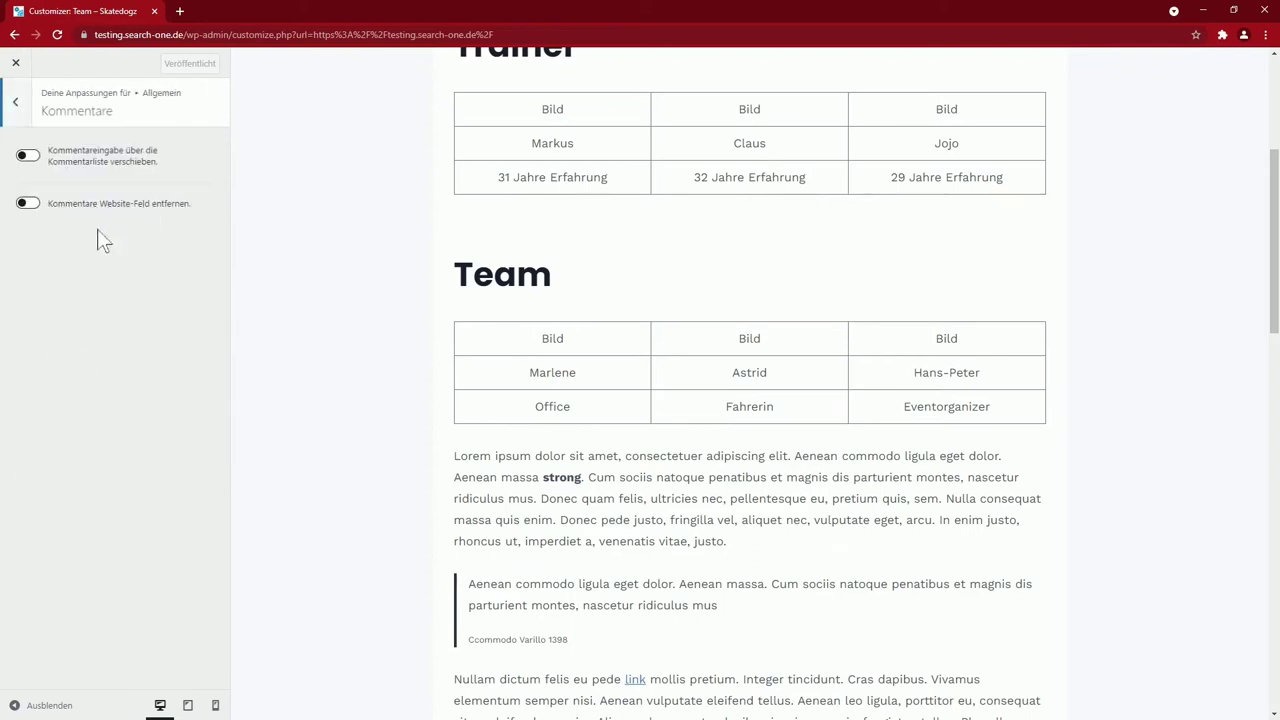
pyautogui.click(25, 207)
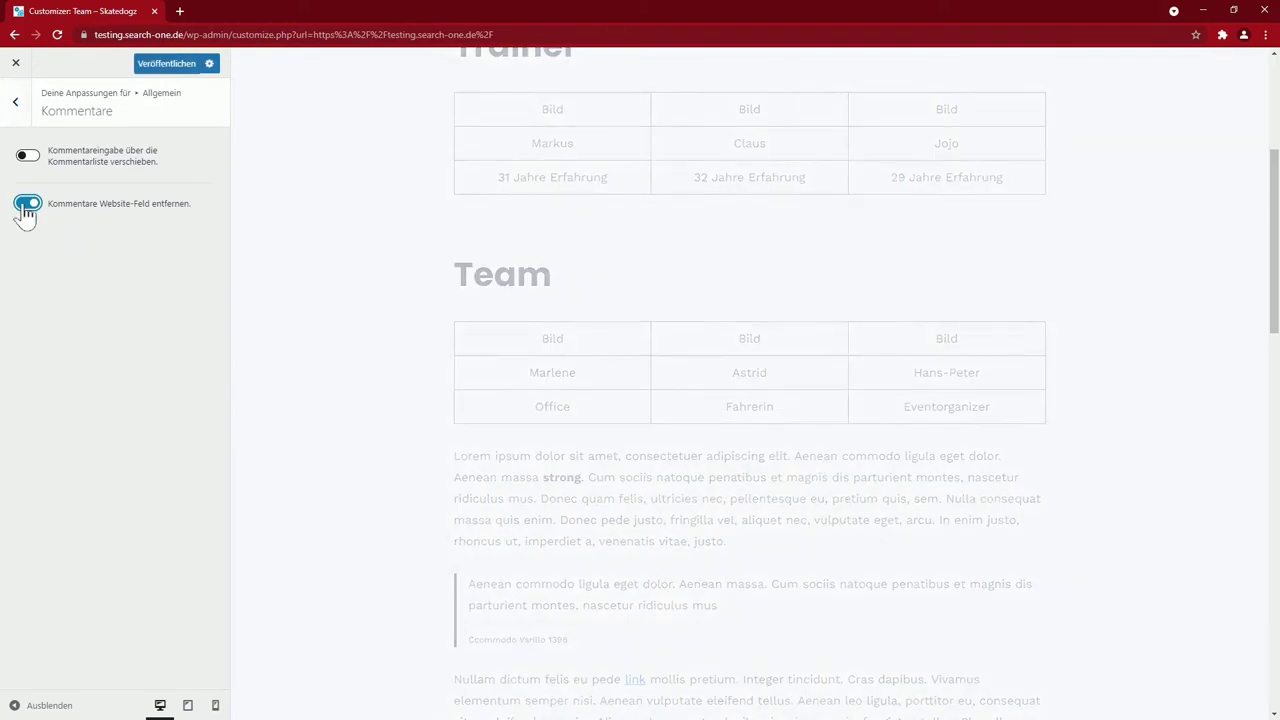
# Look through the available breadcrumb engines in the general Breadcrumbs settings without changing the selection
pyautogui.click(15, 101)
pyautogui.click(50, 378)
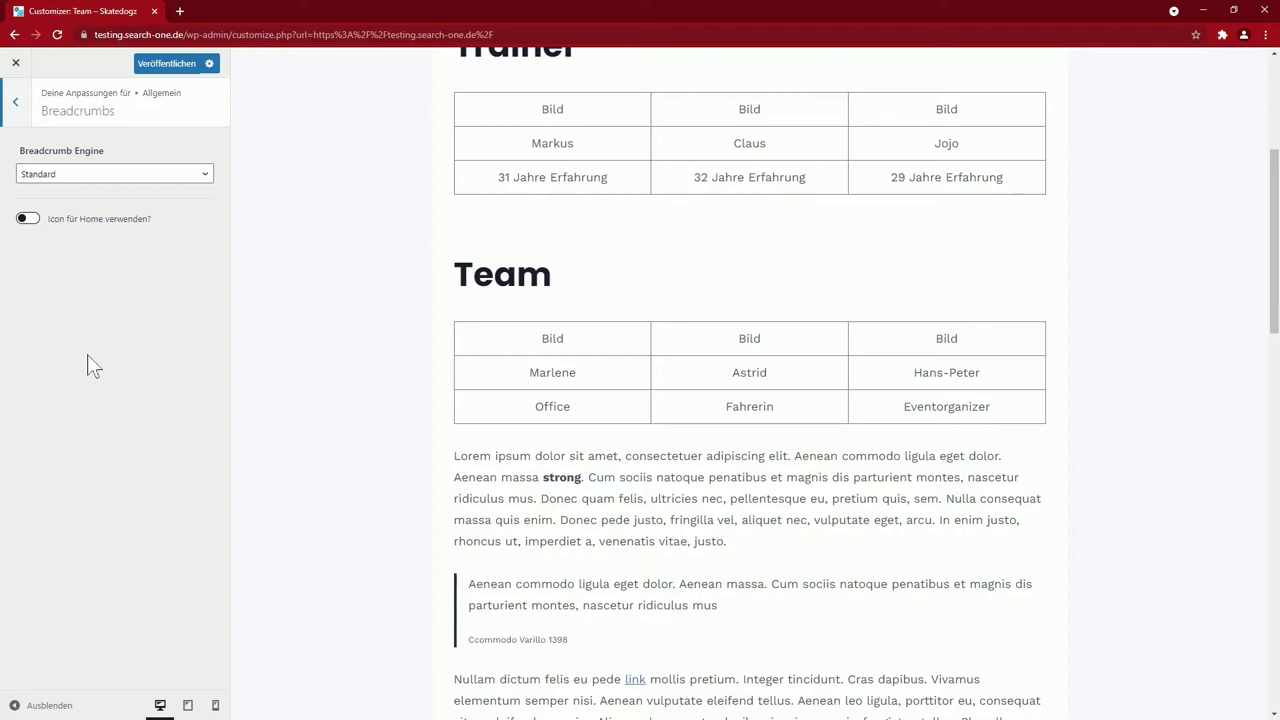
pyautogui.click(90, 178)
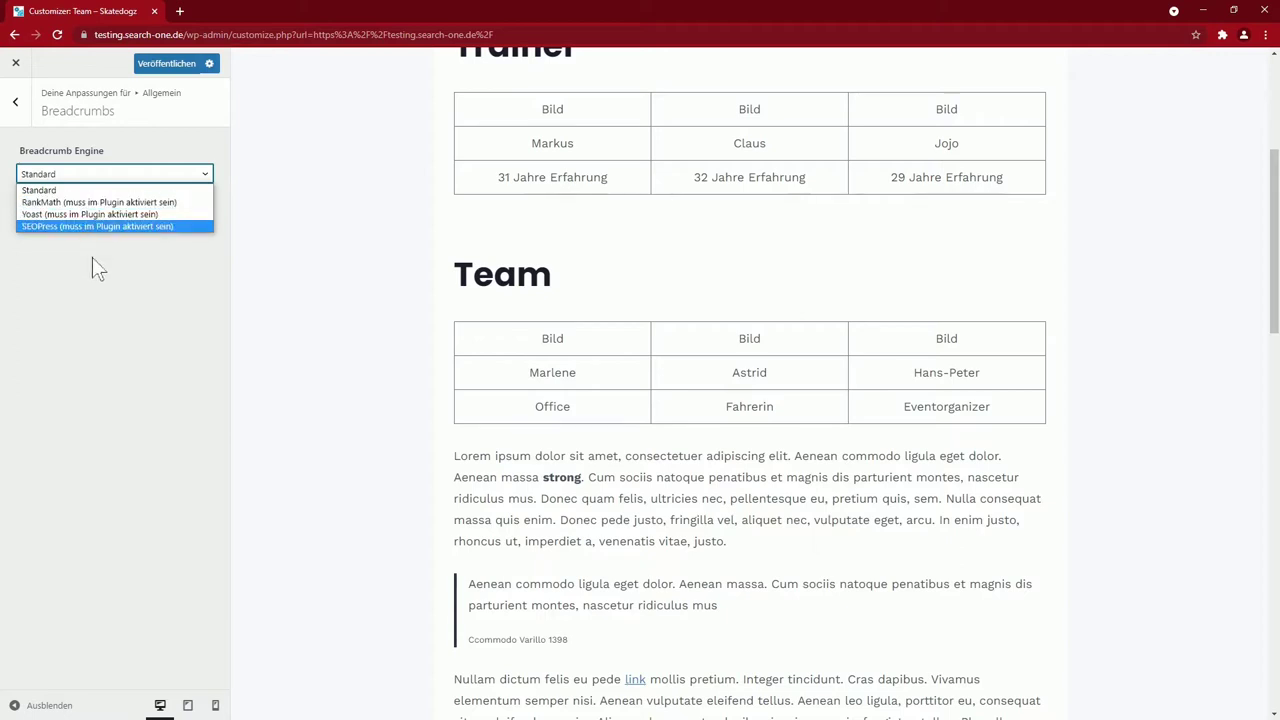
pyautogui.press('Escape')
# Review the social network link fields, publish the Customizer changes and open the Leistung settings
pyautogui.click(89, 419)
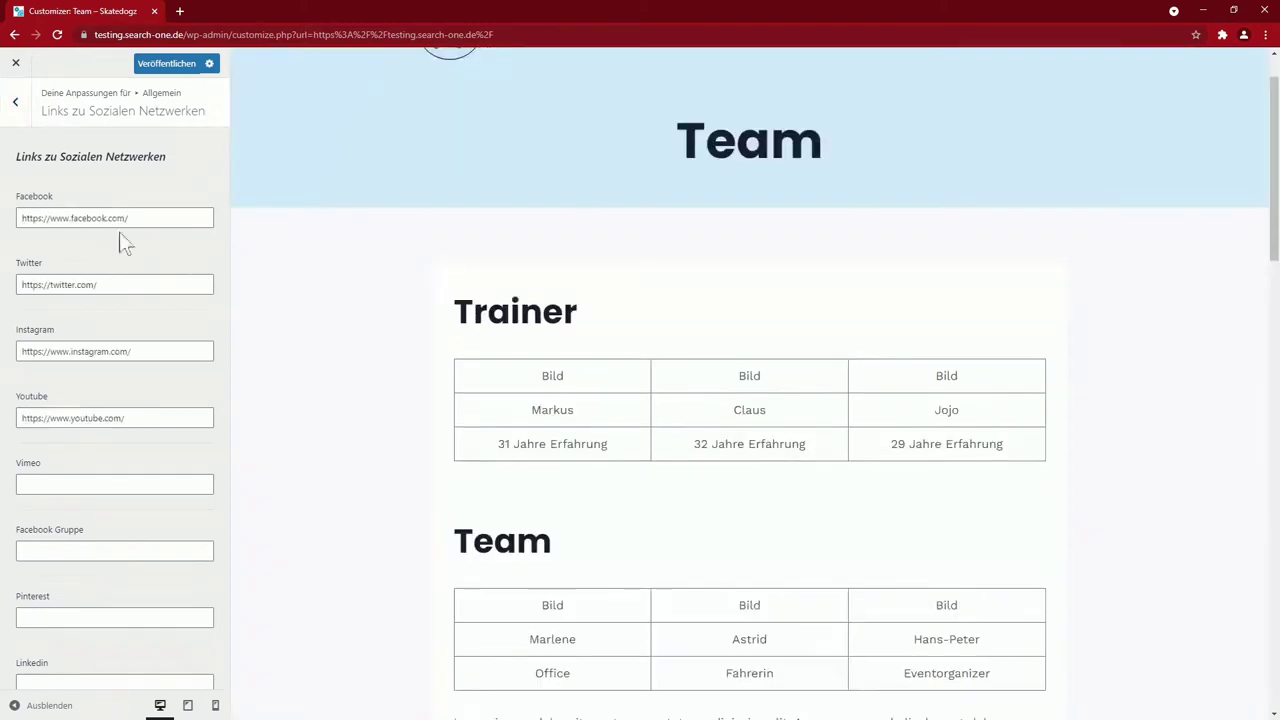
pyautogui.scroll(-6, 150, 489)
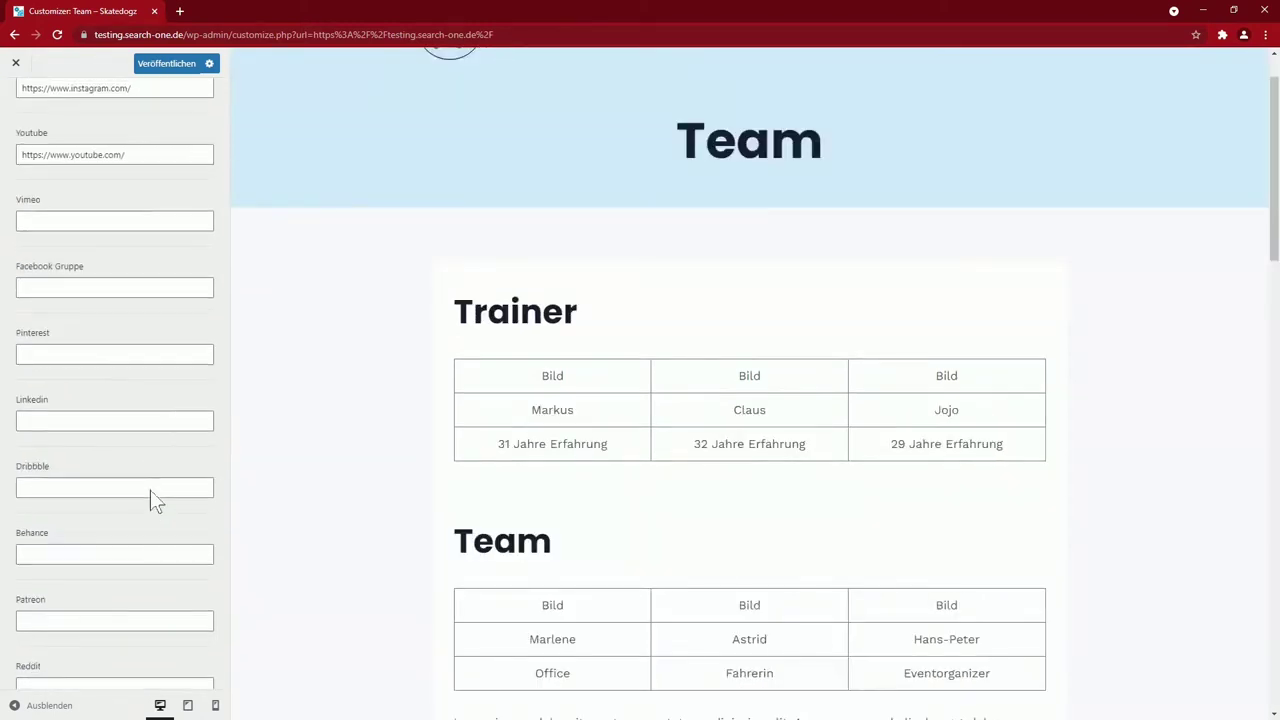
pyautogui.scroll(-15, 115, 380)
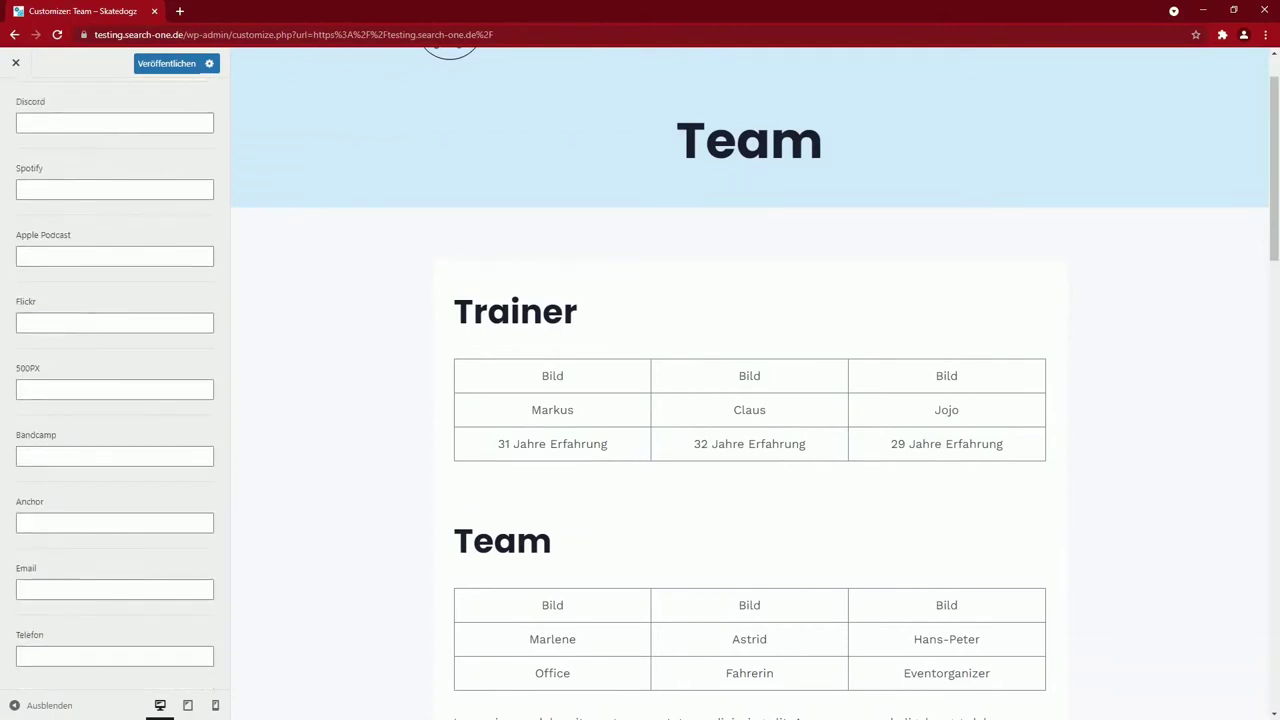
pyautogui.click(163, 66)
pyautogui.click(23, 105)
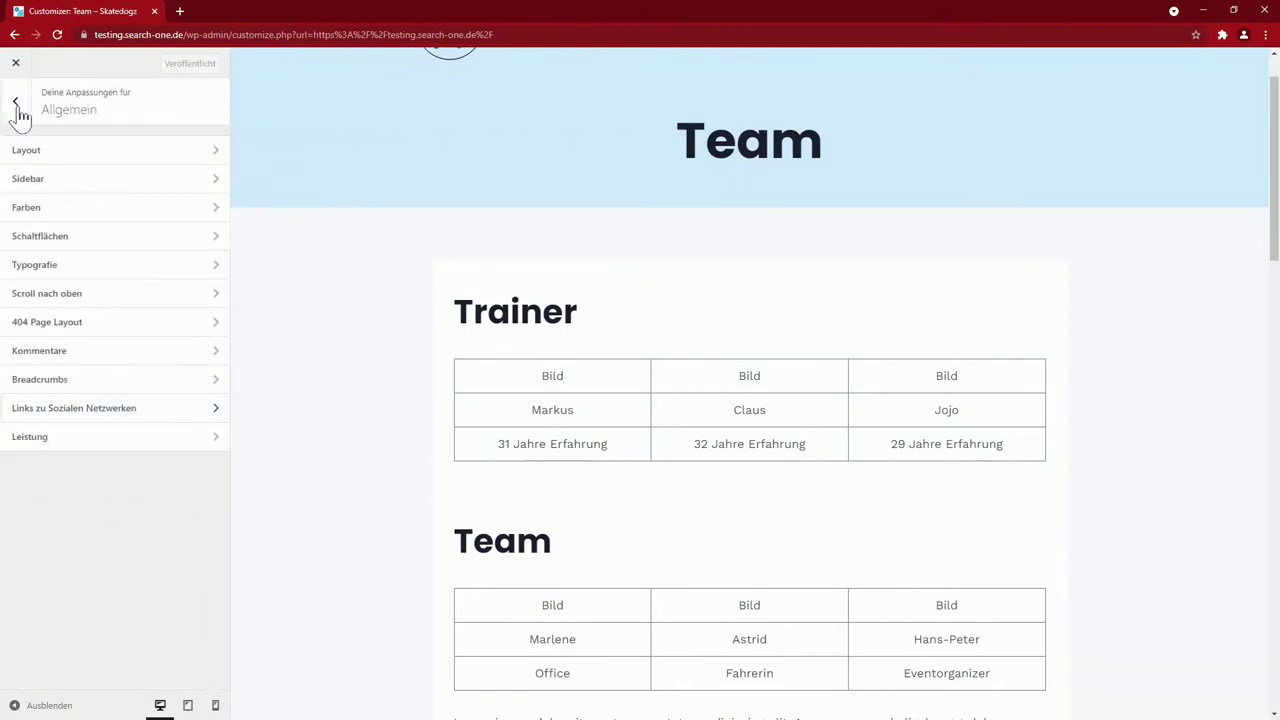
pyautogui.click(100, 436)
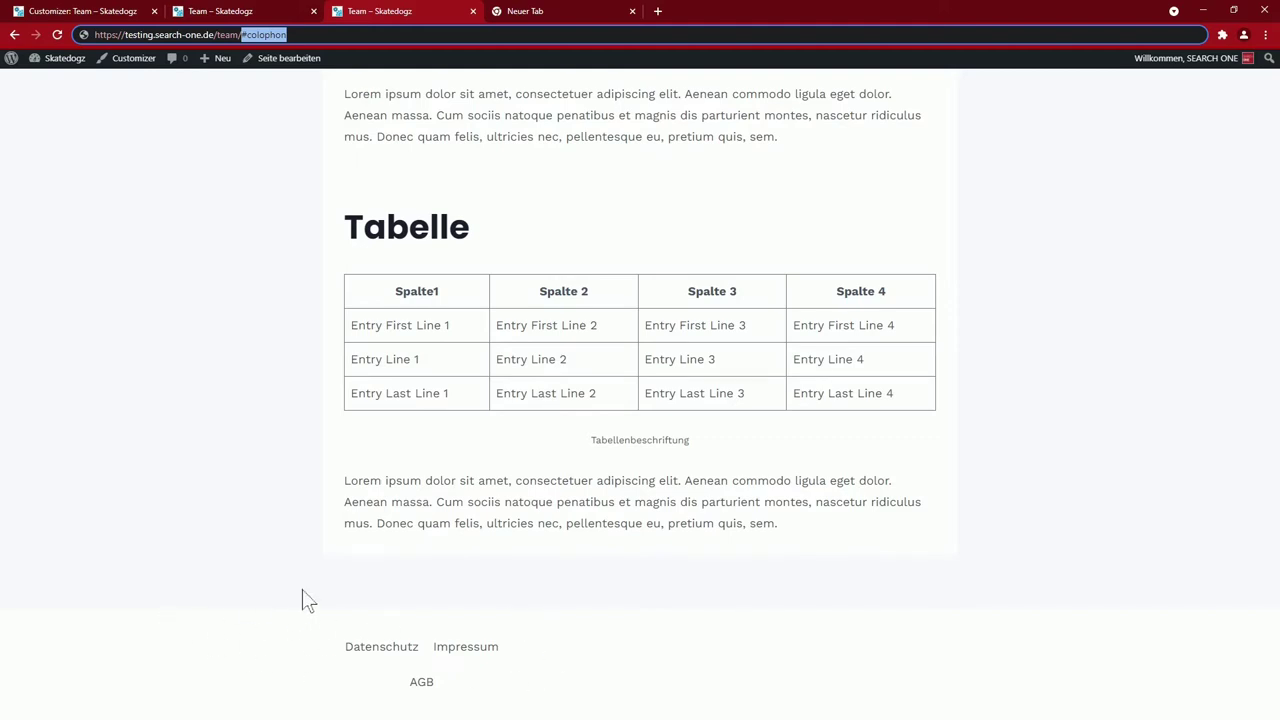
# Load testing.search-one.de/team/#colophon in the empty browser tab
pyautogui.hotkey('ctrl', 'Tab')
pyautogui.hotkey('ctrl', 'l')
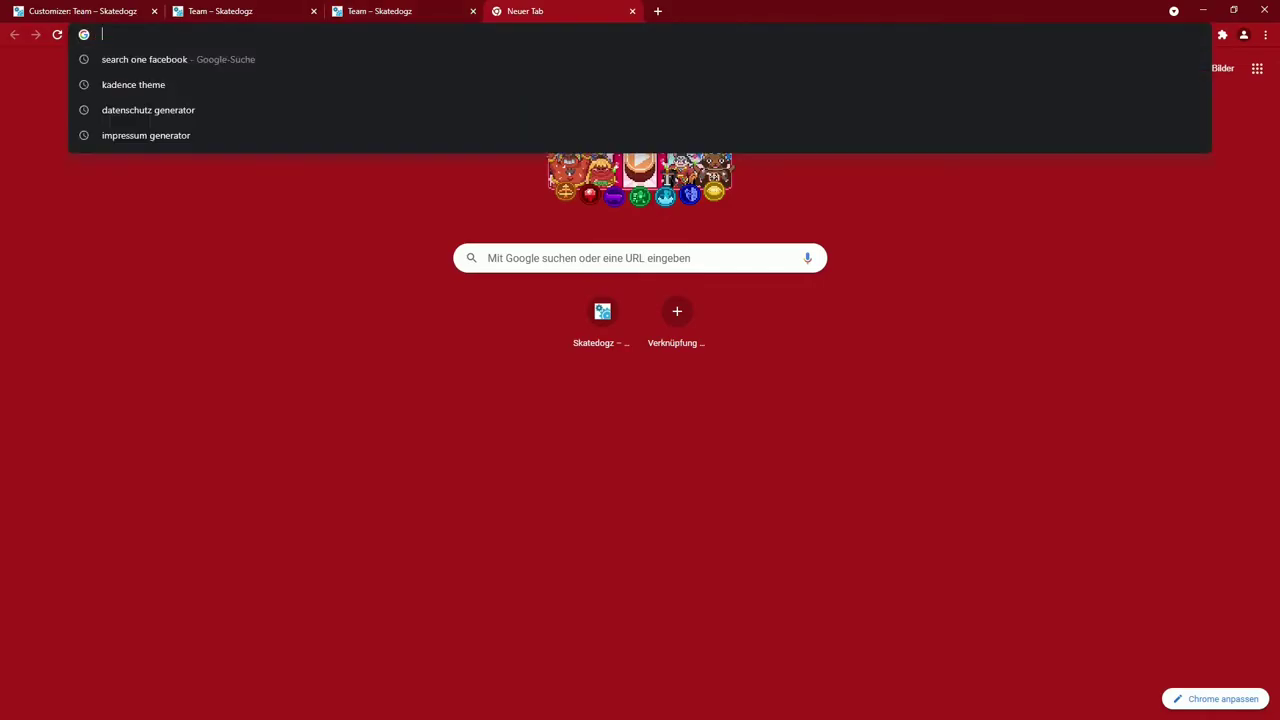
pyautogui.write('testing.search-one.de/team/#colophon')
pyautogui.press('Return')
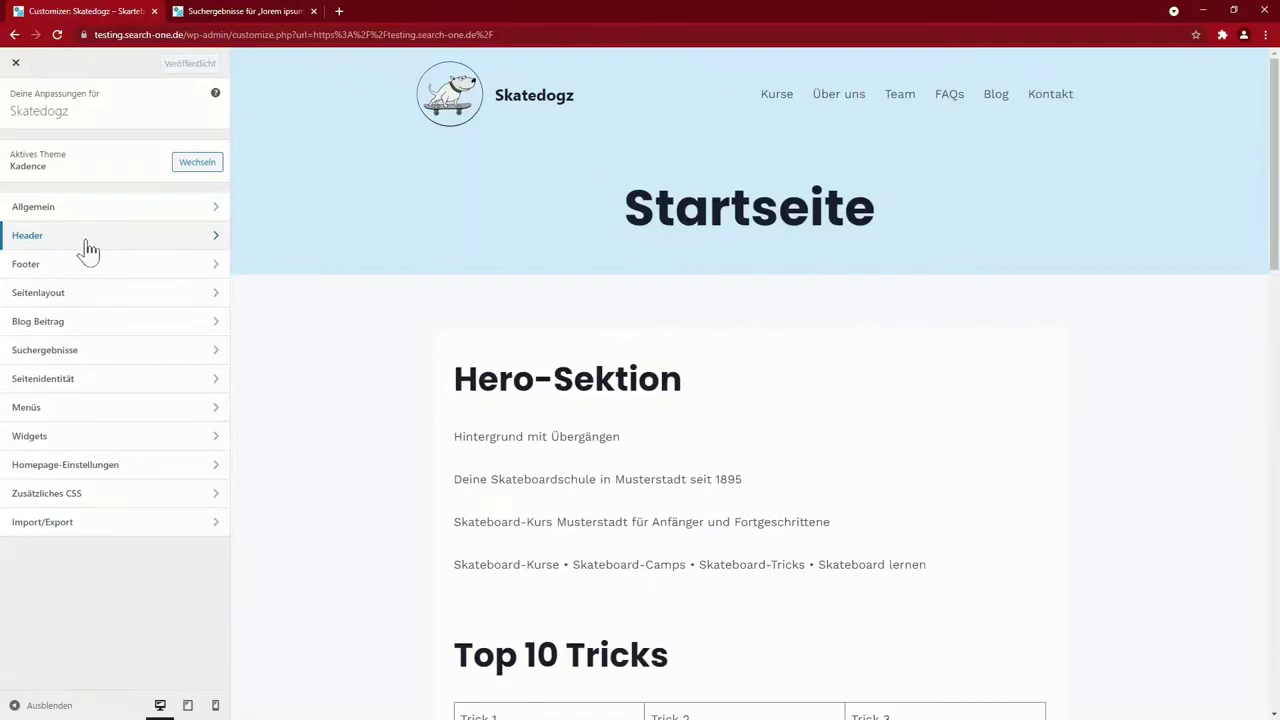
# Add the Suchen item to the header's main row, try it before Primäre Navigation and move it back behind it
pyautogui.click(88, 240)
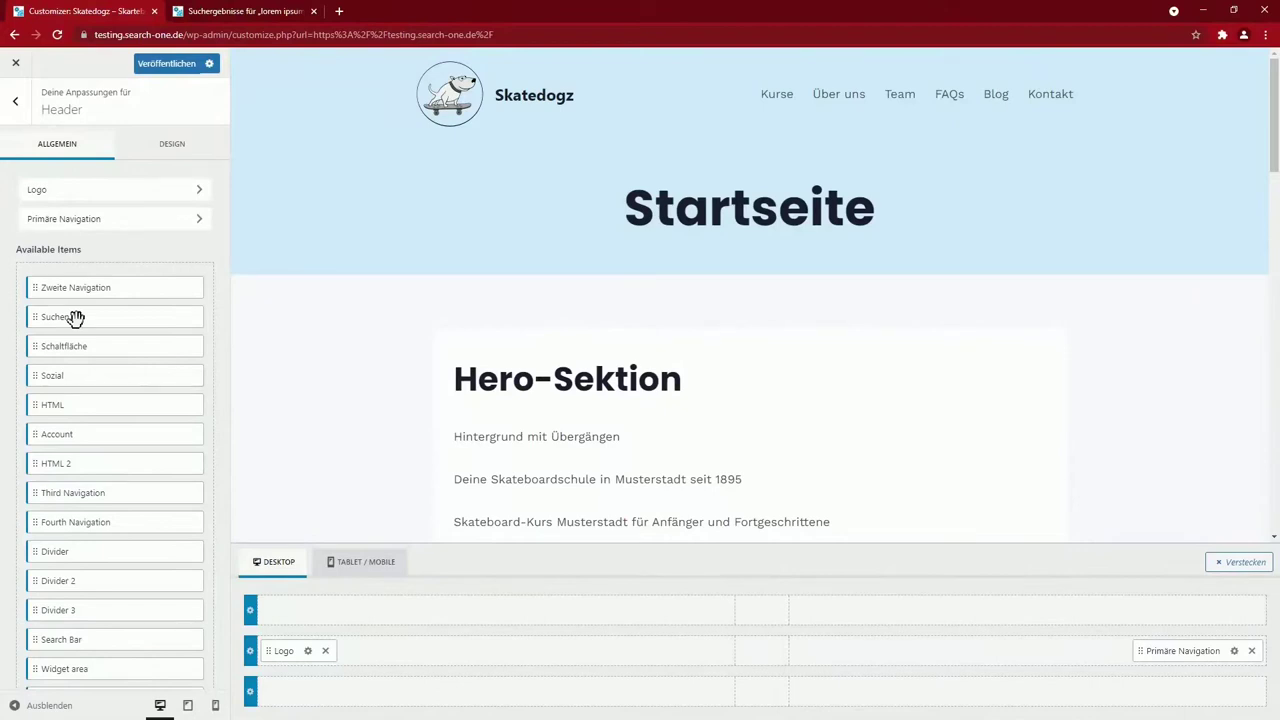
pyautogui.click(1031, 656)
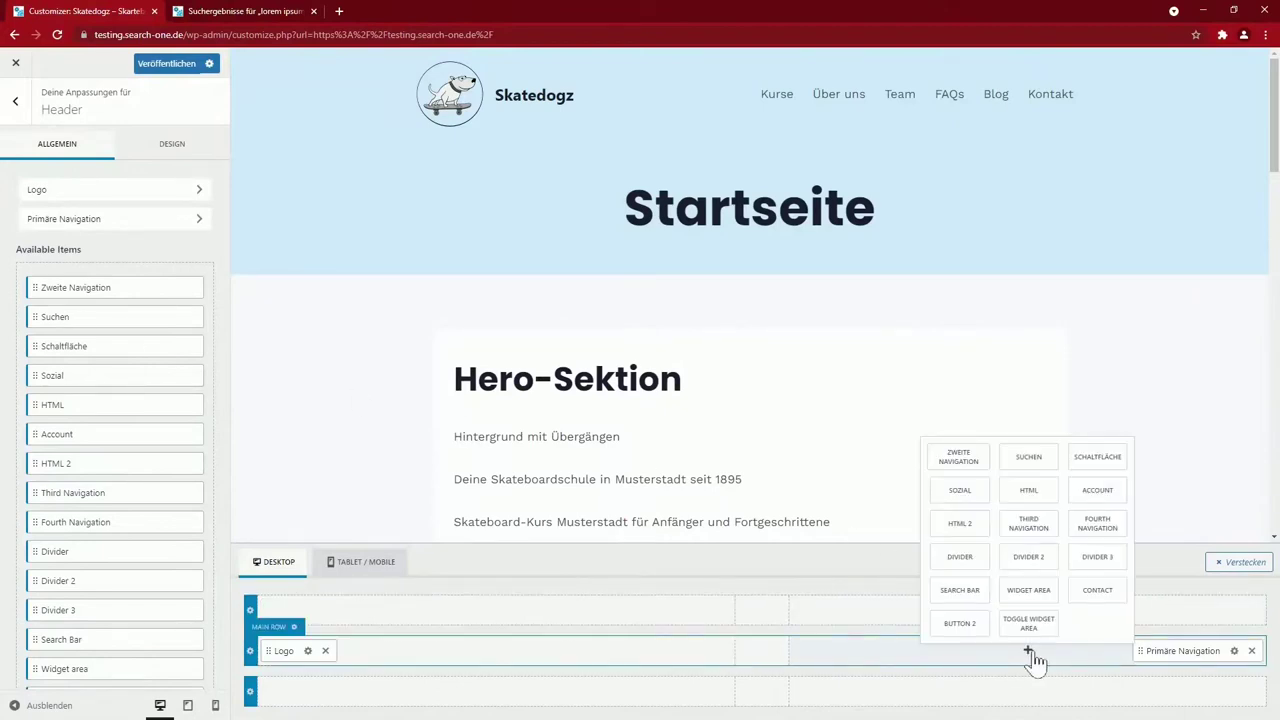
pyautogui.click(1029, 457)
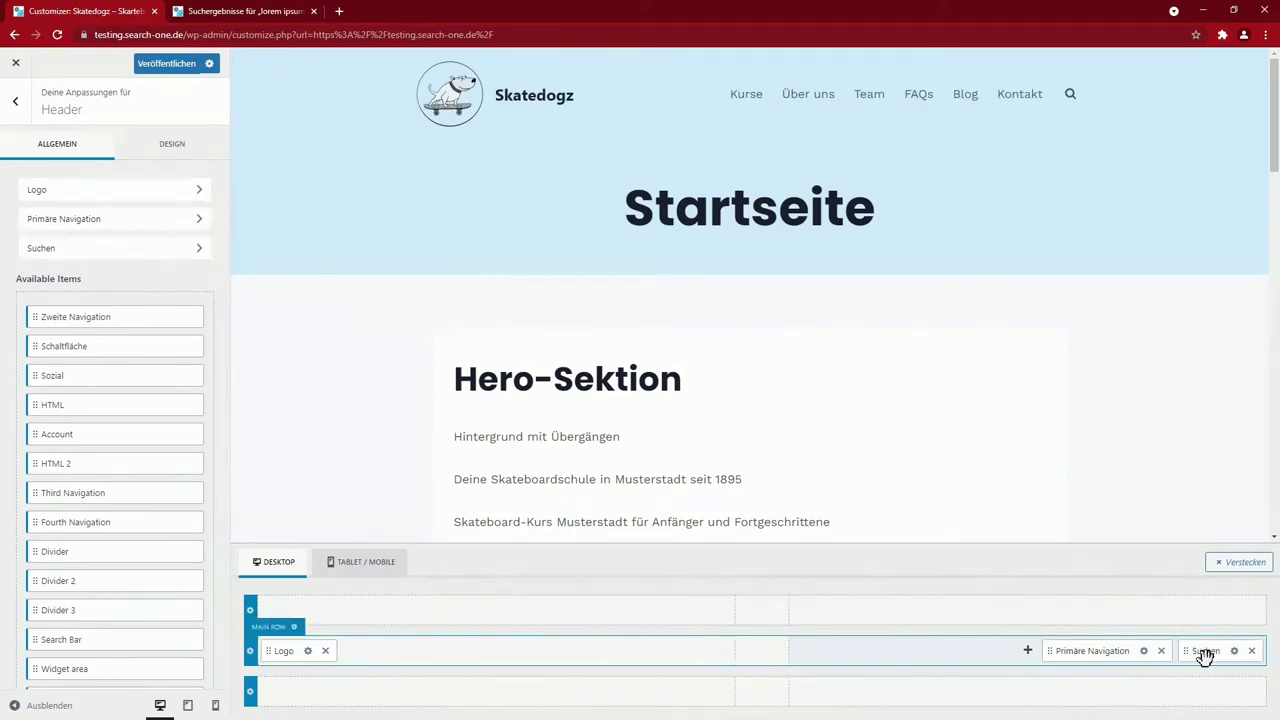
pyautogui.moveTo(1199, 655); pyautogui.dragTo(1110, 672)
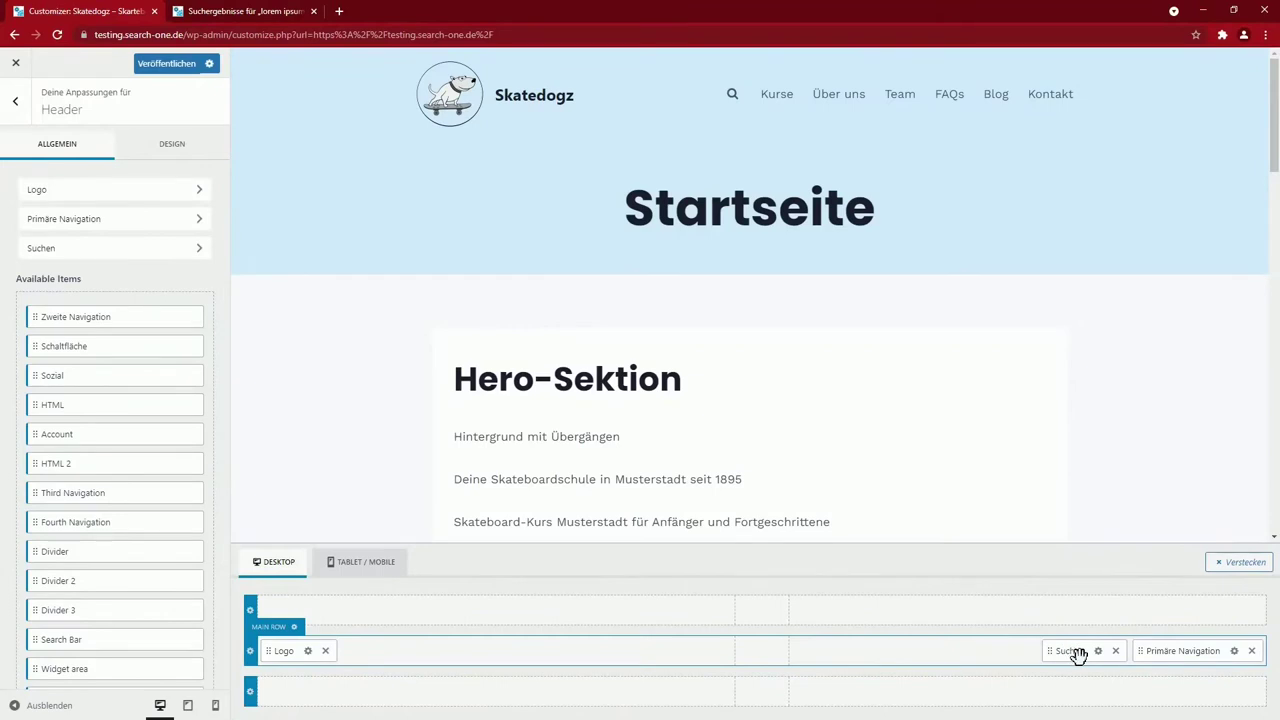
pyautogui.moveTo(1087, 655); pyautogui.dragTo(1185, 651)
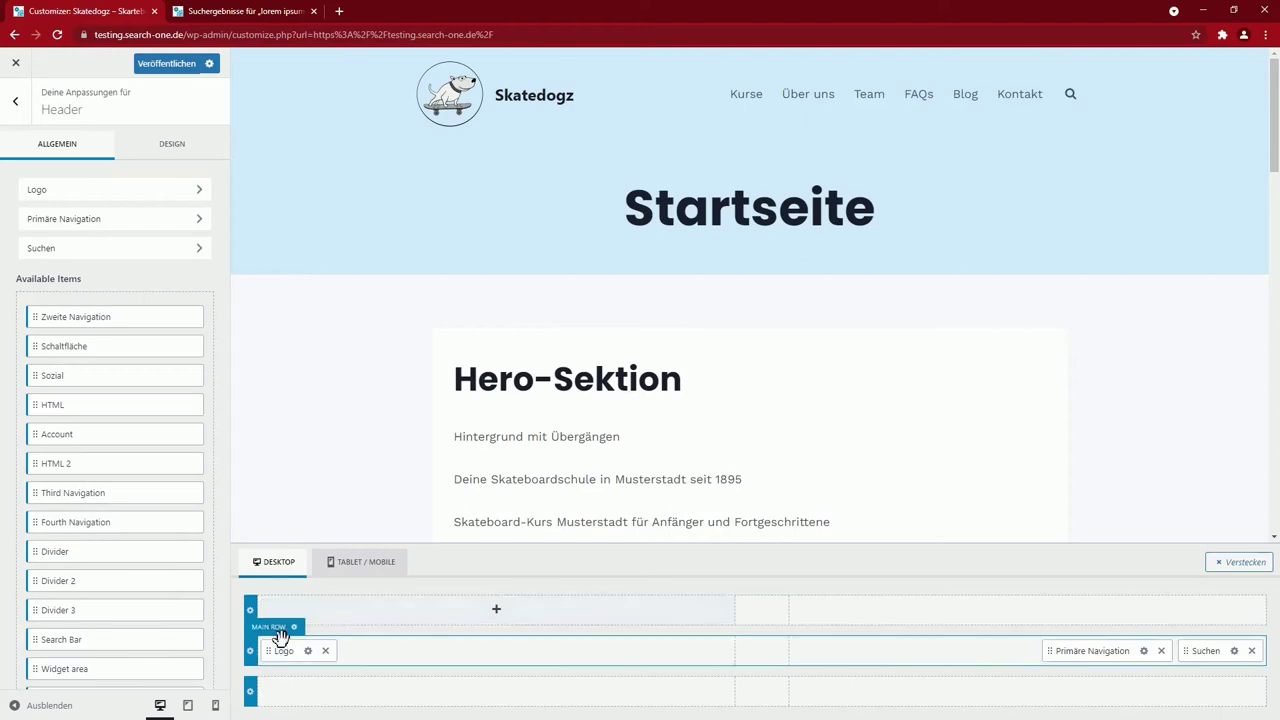
# Set the background colour of the header's top row to black and return to the header overview
pyautogui.click(251, 612)
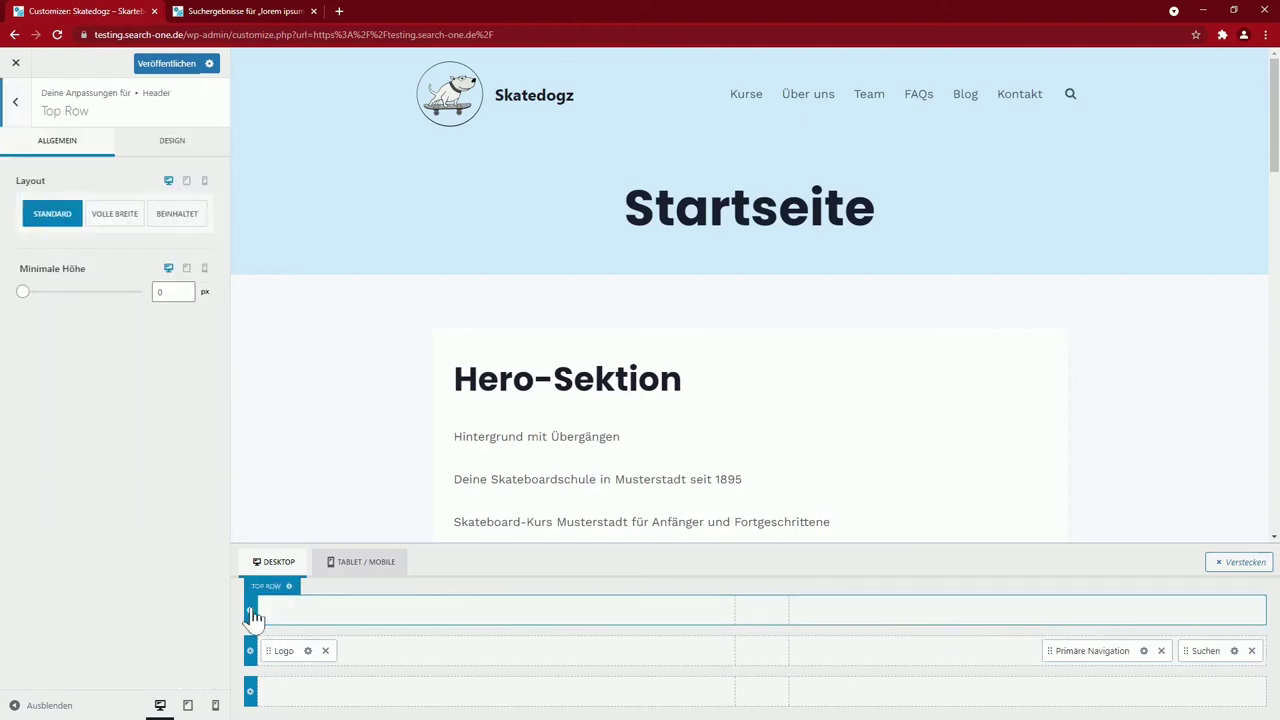
pyautogui.click(180, 146)
pyautogui.click(197, 220)
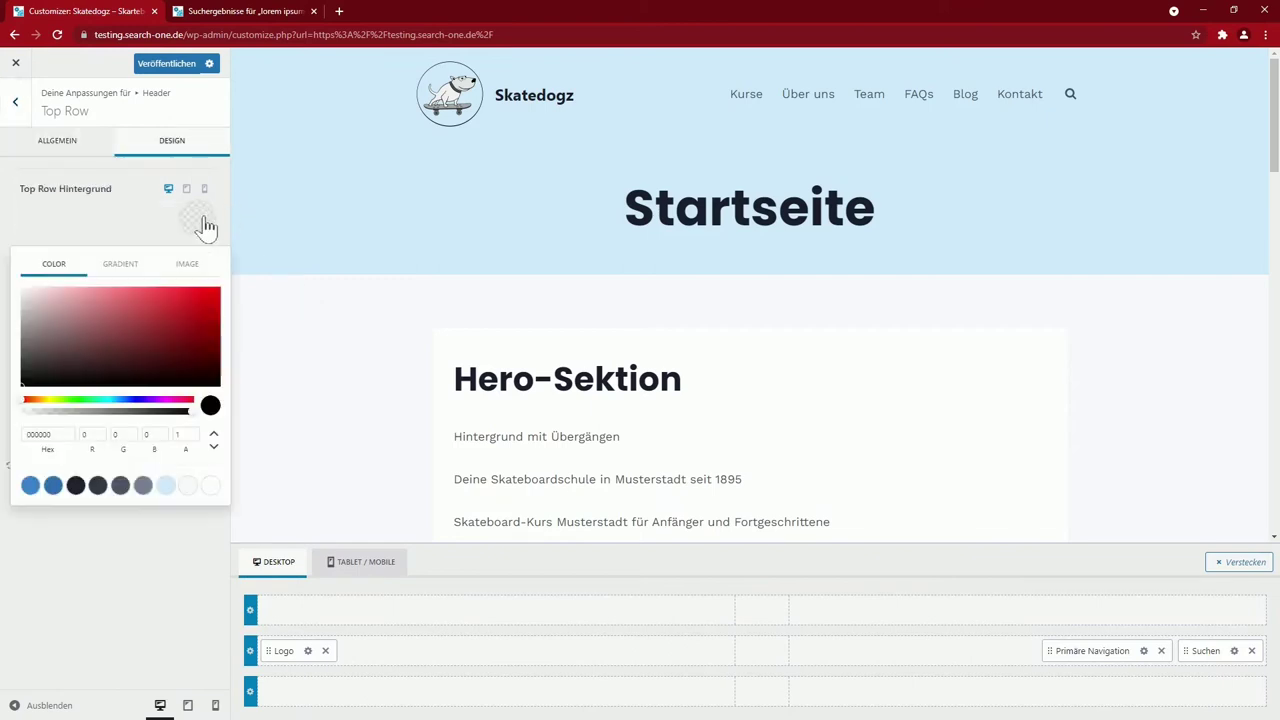
pyautogui.moveTo(175, 375); pyautogui.dragTo(40, 700)
pyautogui.click(15, 101)
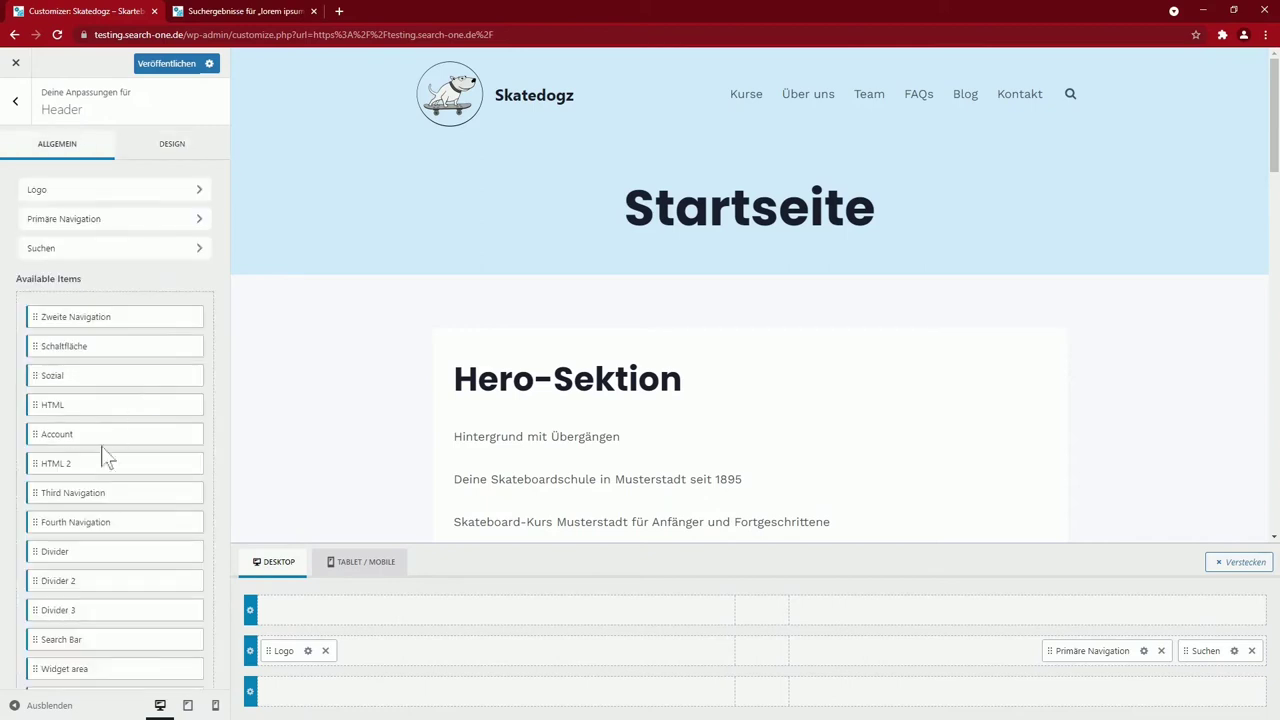
# Add an HTML item to the centre of the header's top row with the text "20 % Rabattaktion"
pyautogui.click(762, 613)
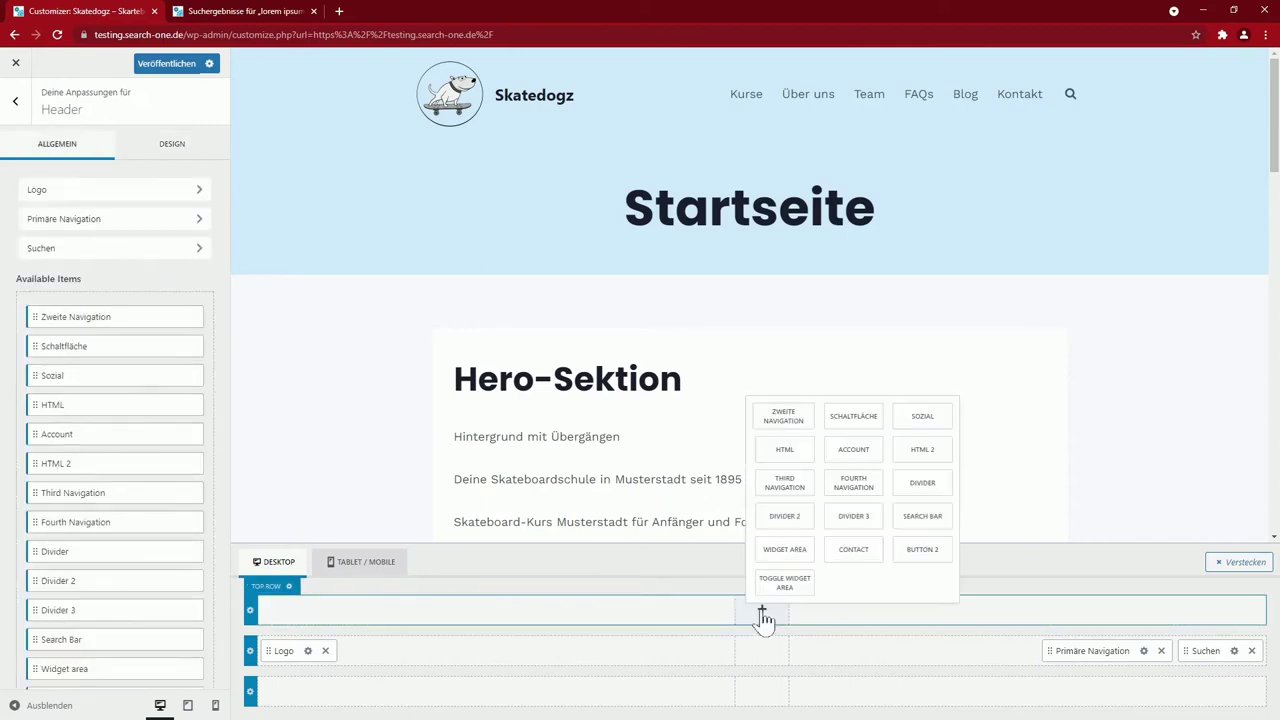
pyautogui.click(785, 452)
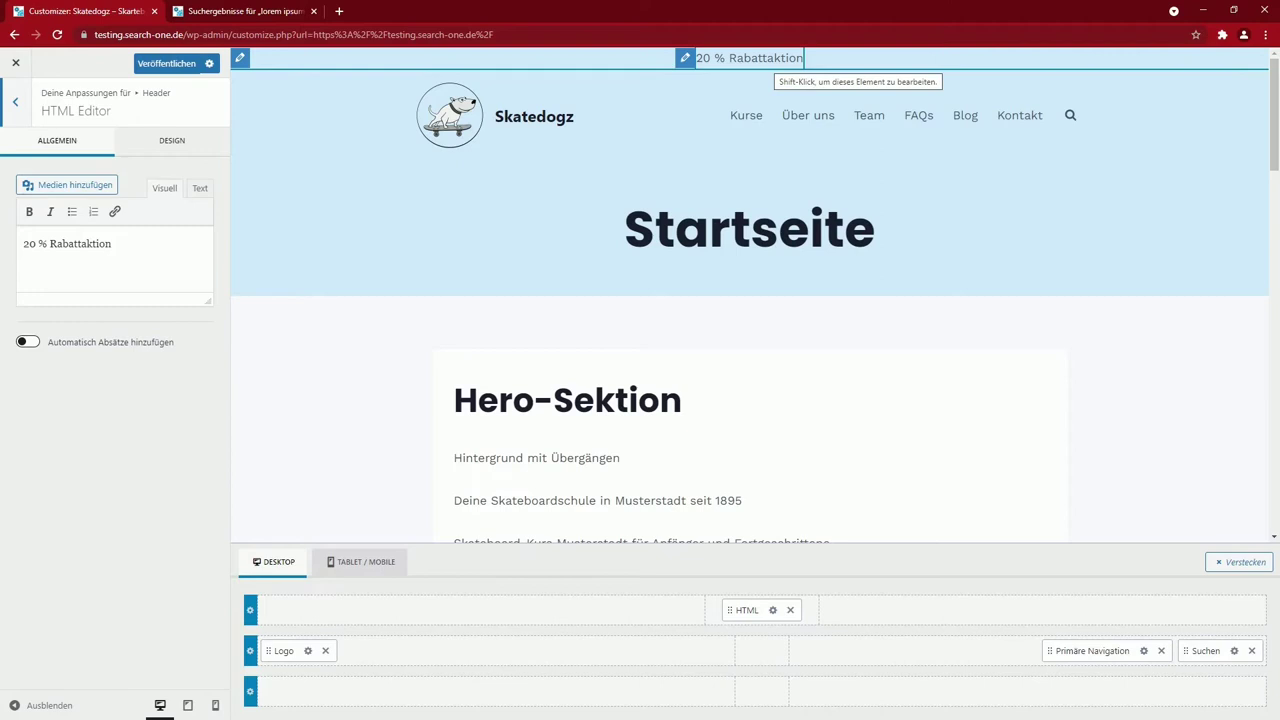
pyautogui.click(112, 243)
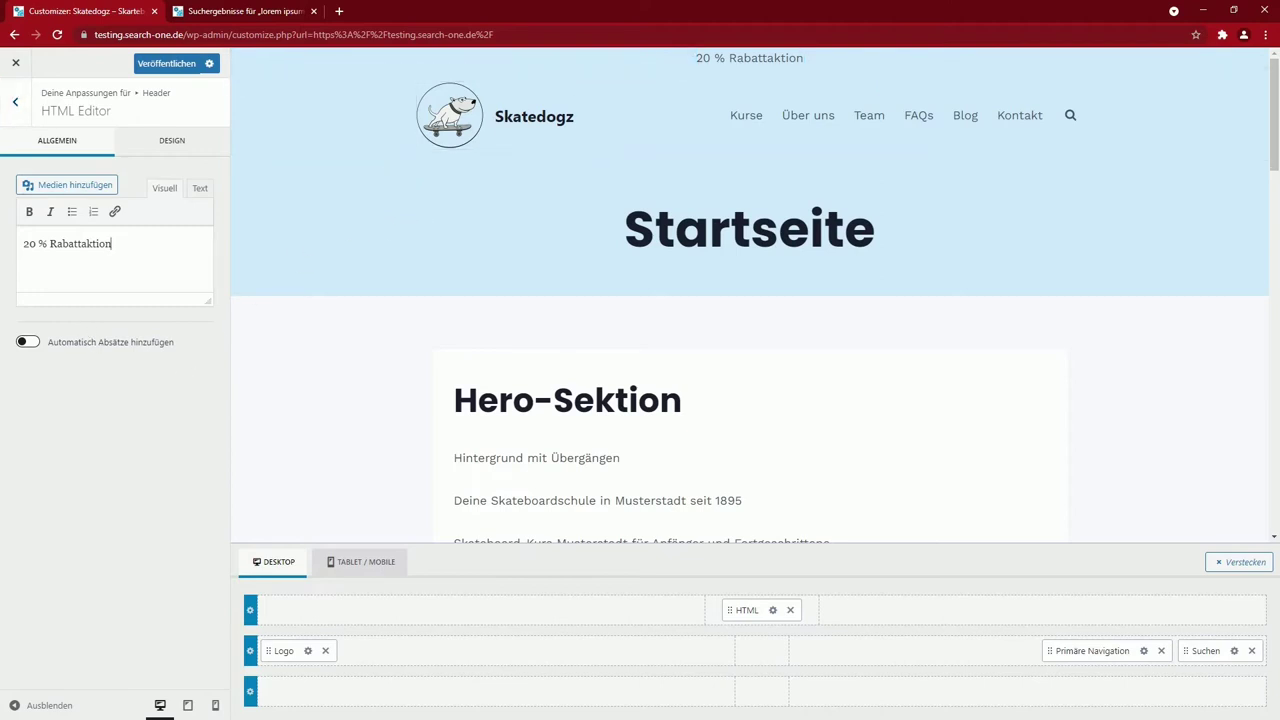
# Style the top row's HTML text with font weight 800 and white colour
pyautogui.click(165, 146)
pyautogui.click(117, 214)
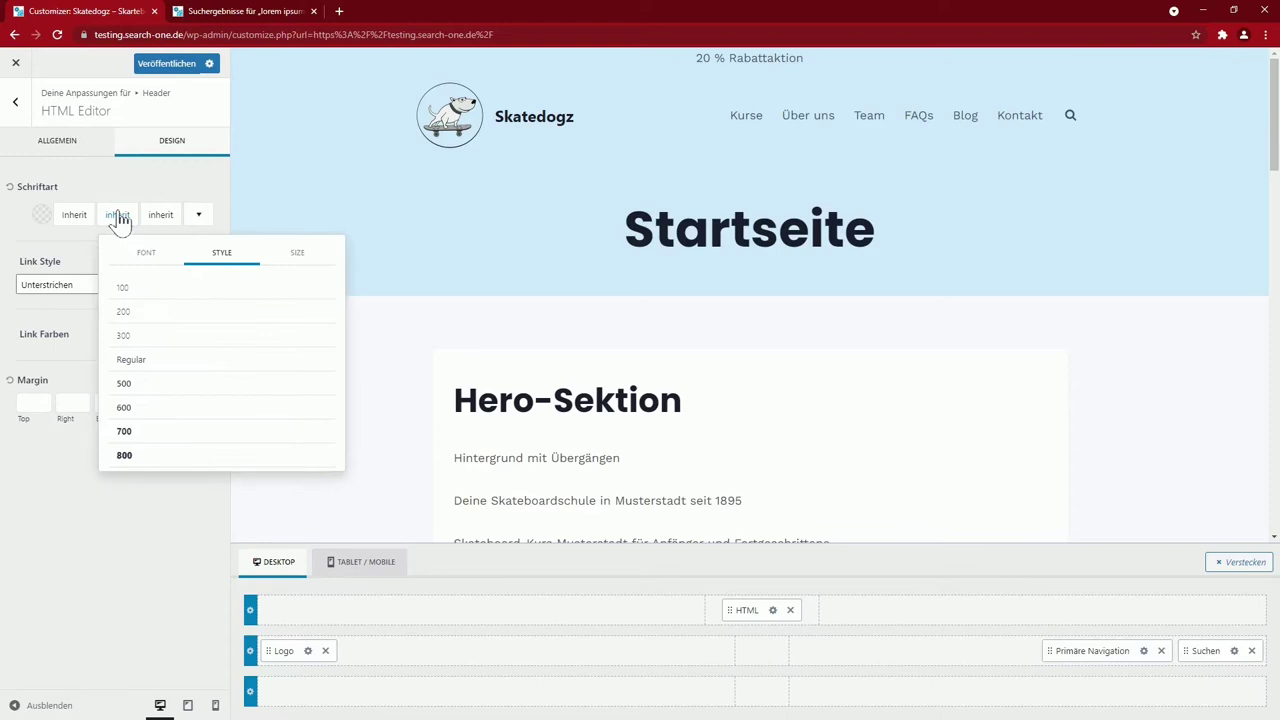
pyautogui.click(134, 462)
pyautogui.click(51, 212)
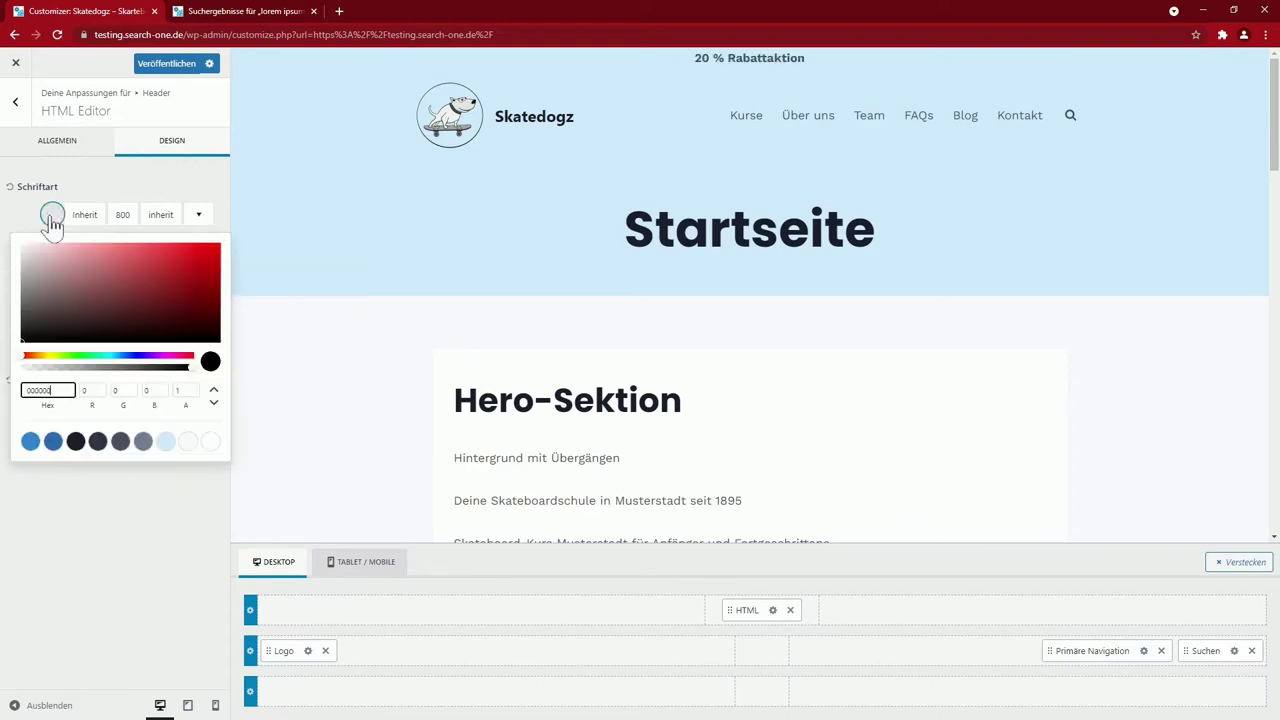
pyautogui.click(37, 249)
pyautogui.click(278, 568)
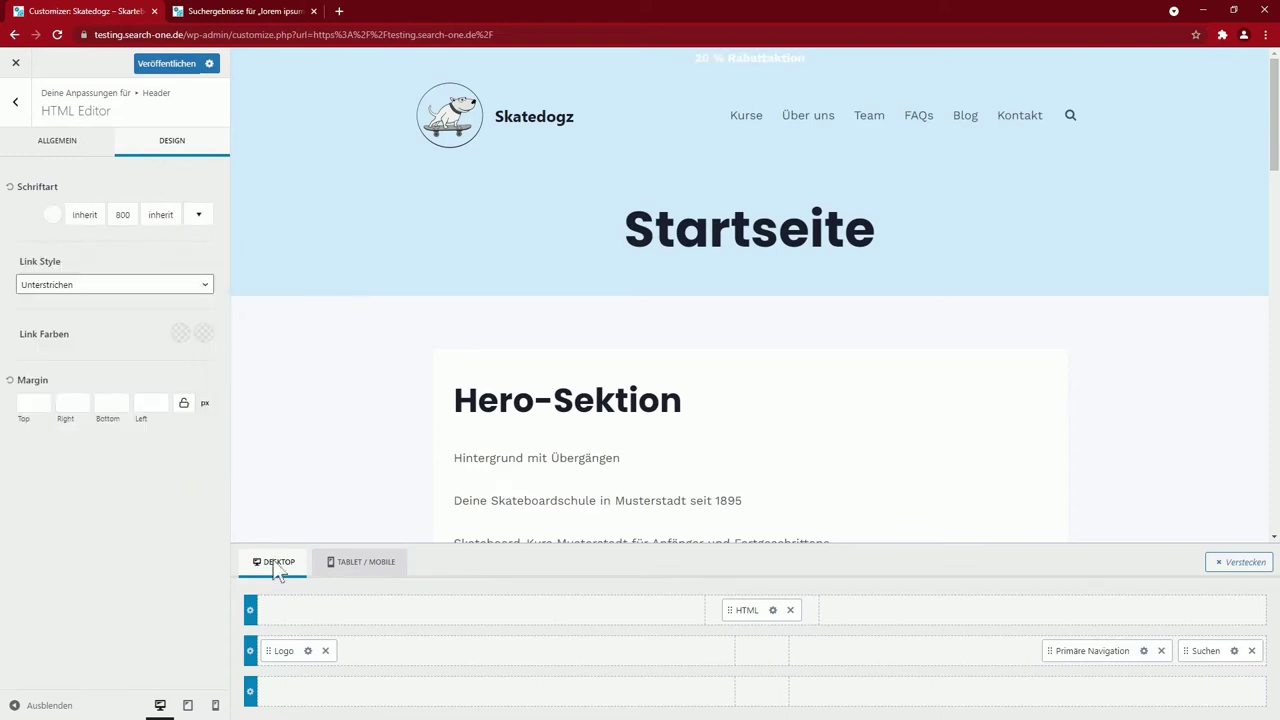
# Set the top row's background for the transparent header to black
pyautogui.click(250, 611)
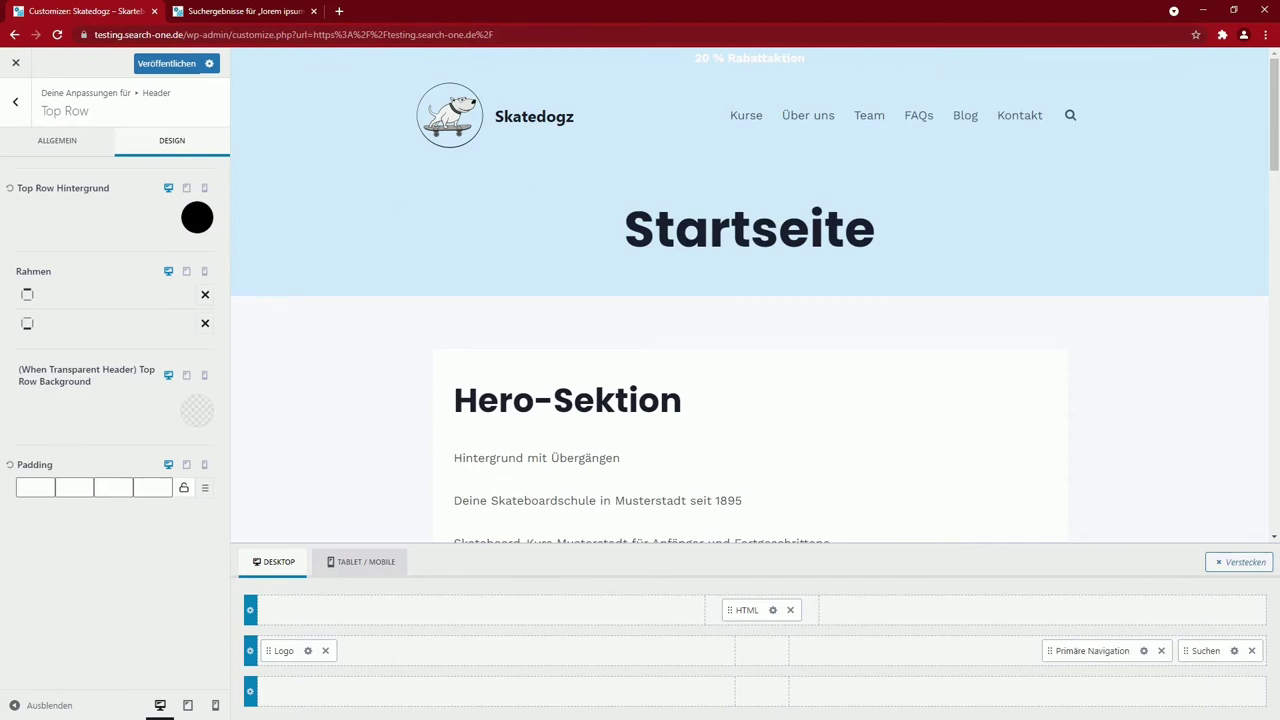
pyautogui.click(197, 410)
pyautogui.moveTo(104, 245); pyautogui.dragTo(12, 298)
pyautogui.click(79, 433)
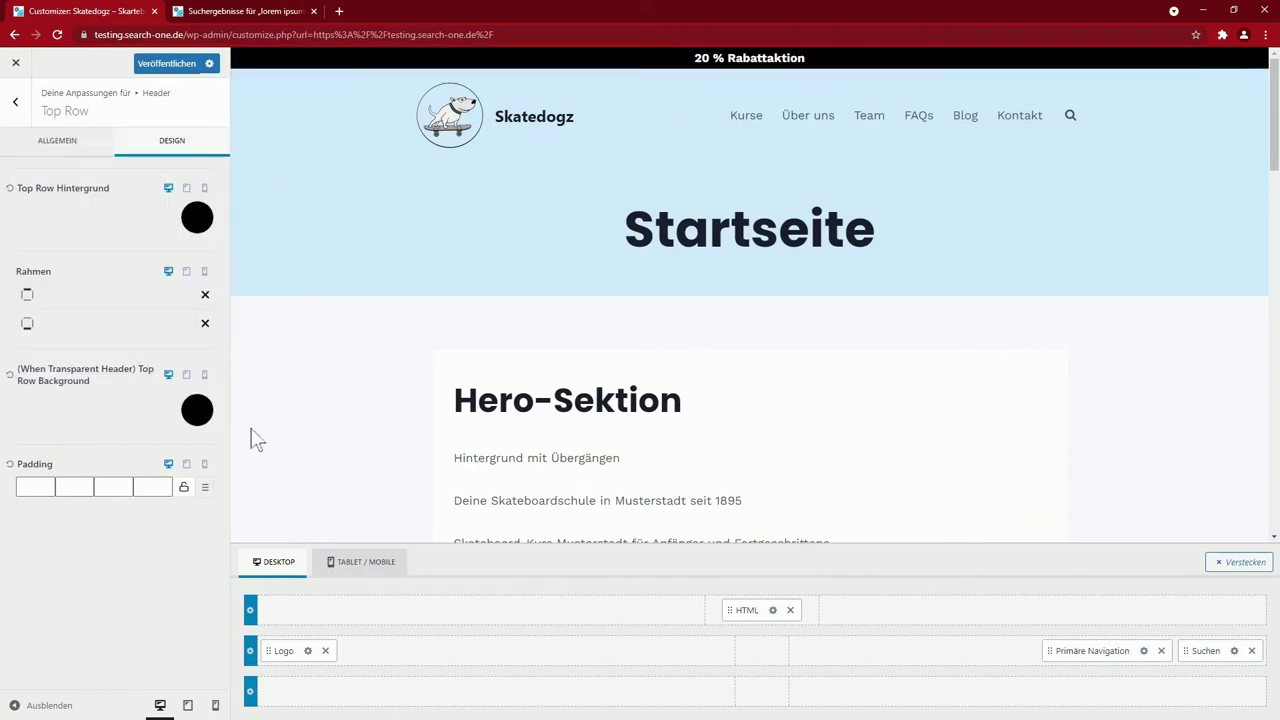
# Add a Schaltfläche item beside the HTML item in the top row and label it "Jetzt sichern"
pyautogui.click(813, 620)
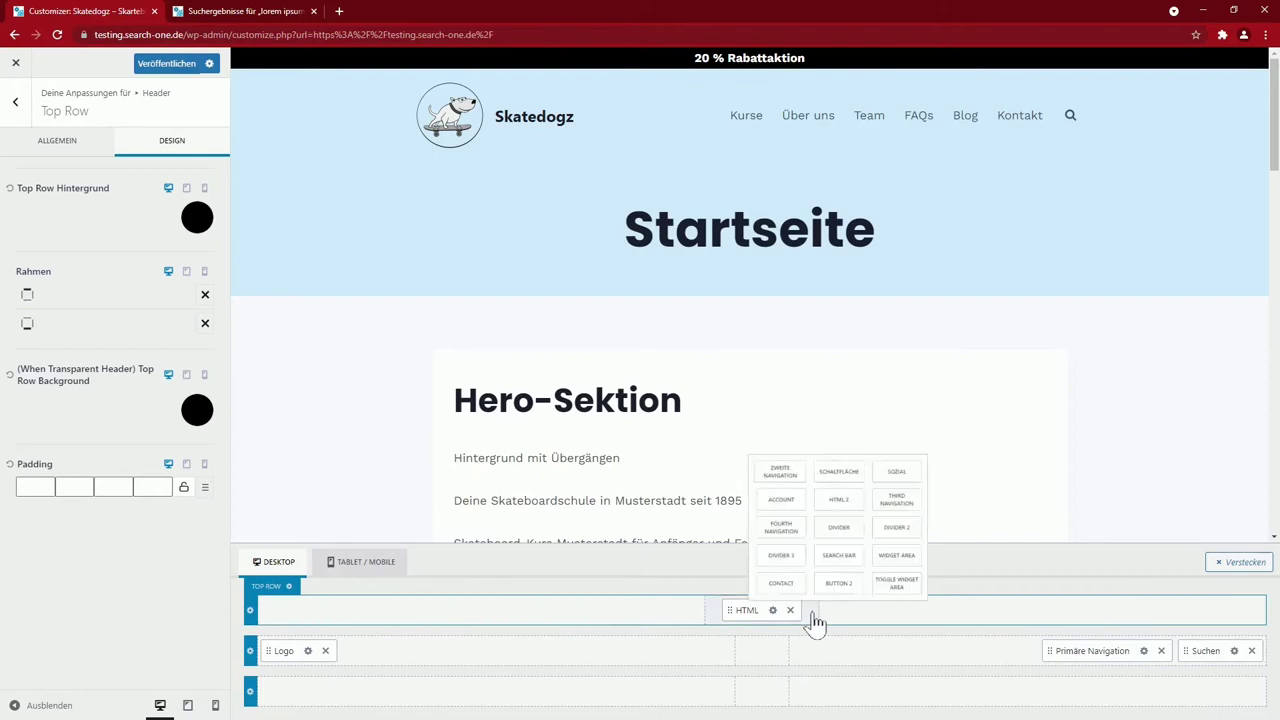
pyautogui.click(853, 451)
pyautogui.click(826, 610)
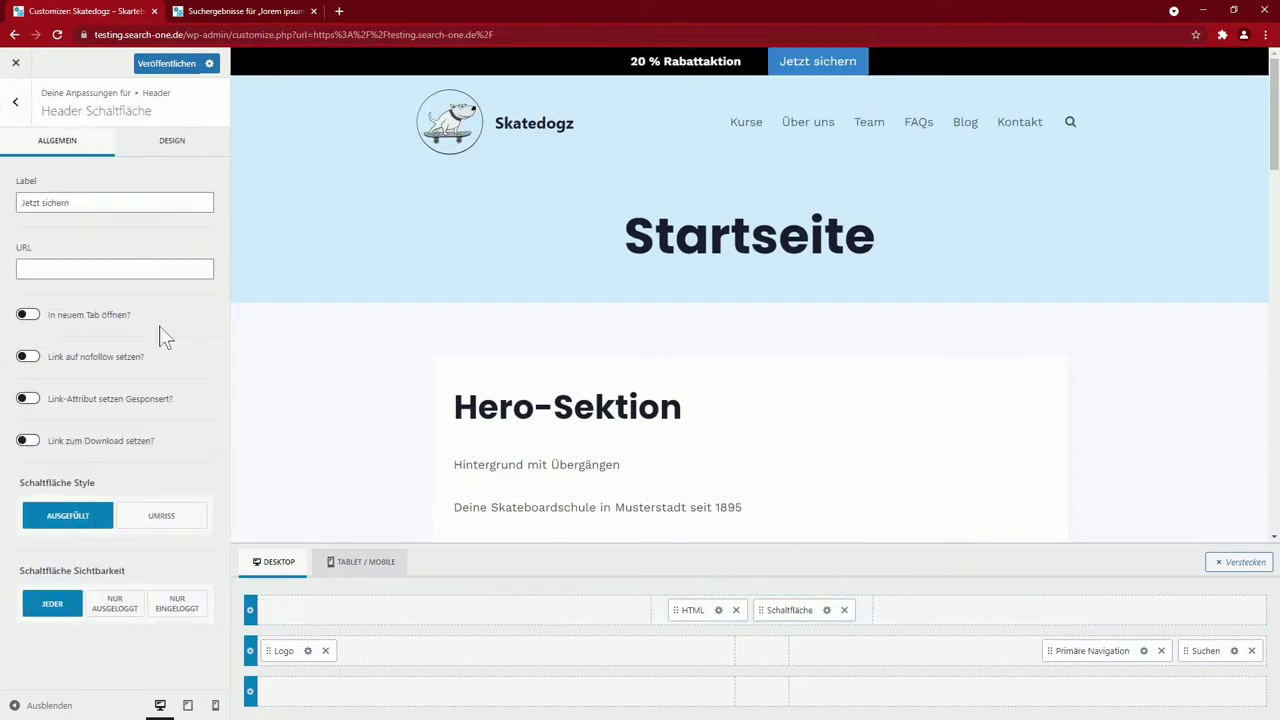
# Compare the header button's SM, MD and LG sizes and settle on SM
pyautogui.click(158, 160)
pyautogui.click(39, 216)
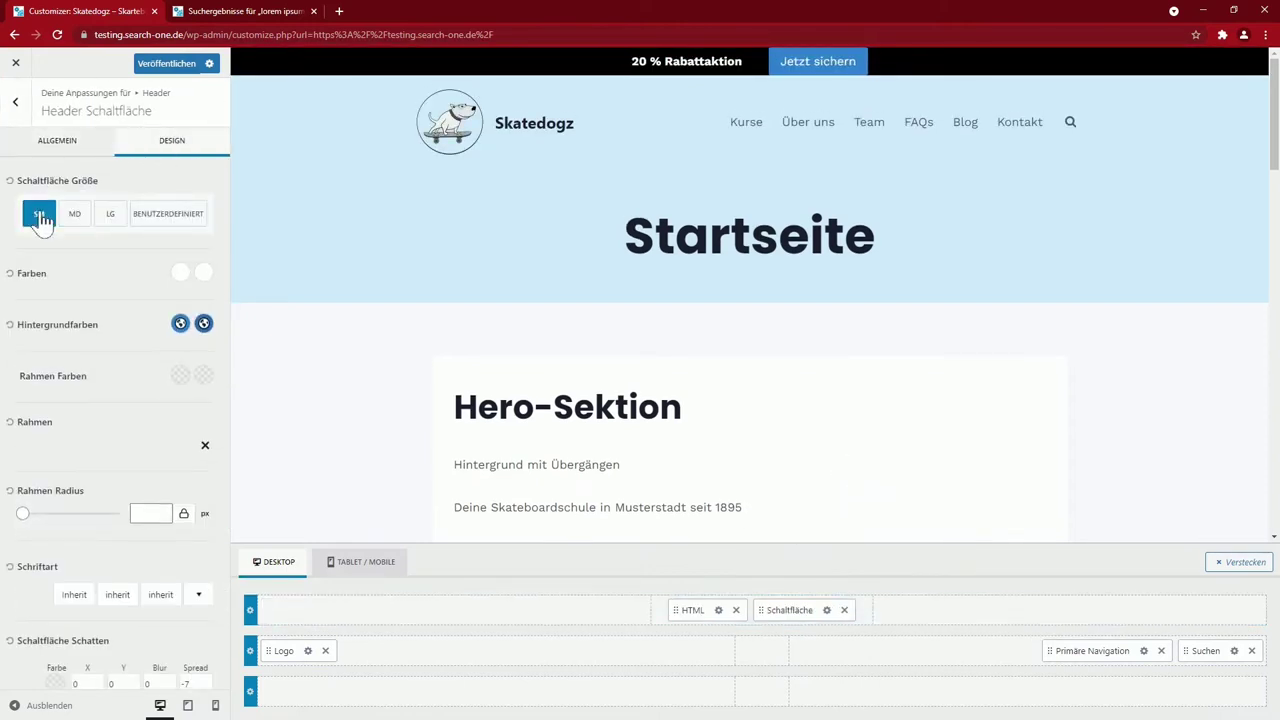
pyautogui.click(74, 216)
pyautogui.click(108, 218)
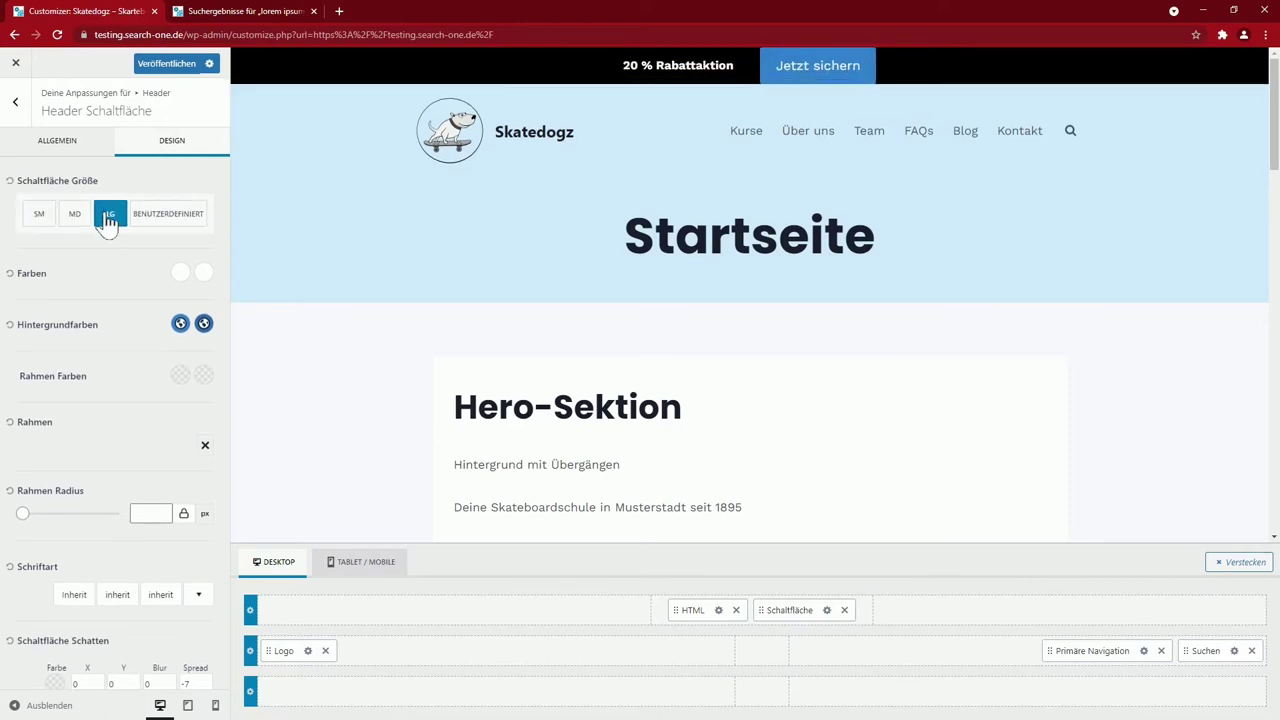
pyautogui.click(39, 218)
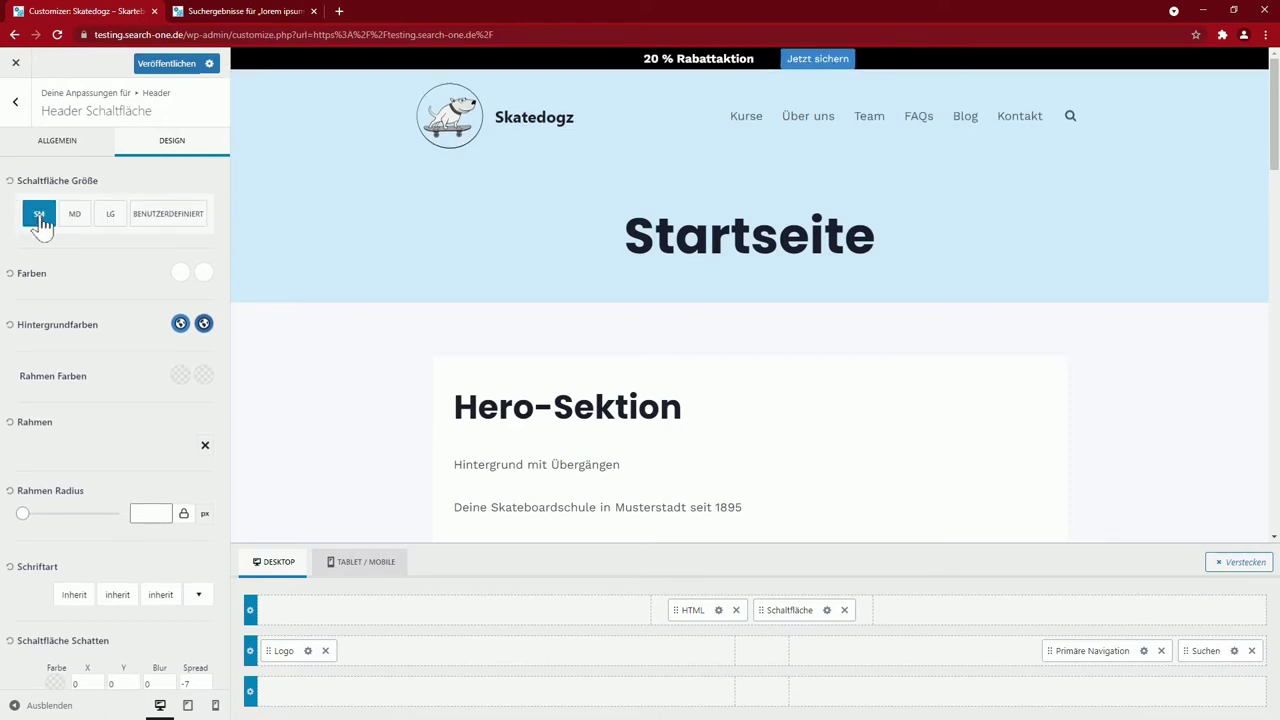
# Set the header button's font weight to 800 and its left margin to 10 px
pyautogui.scroll(-2, 100, 400)
pyautogui.click(118, 462)
pyautogui.click(136, 426)
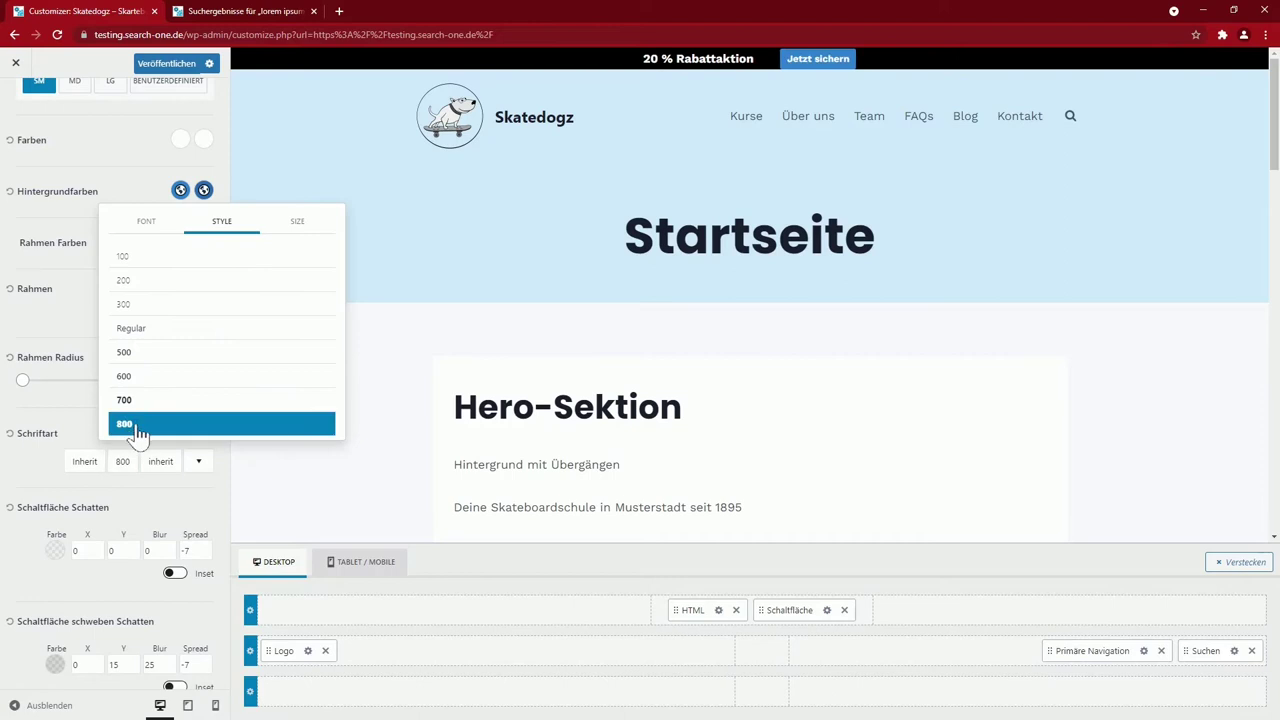
pyautogui.scroll(-1, 59, 595)
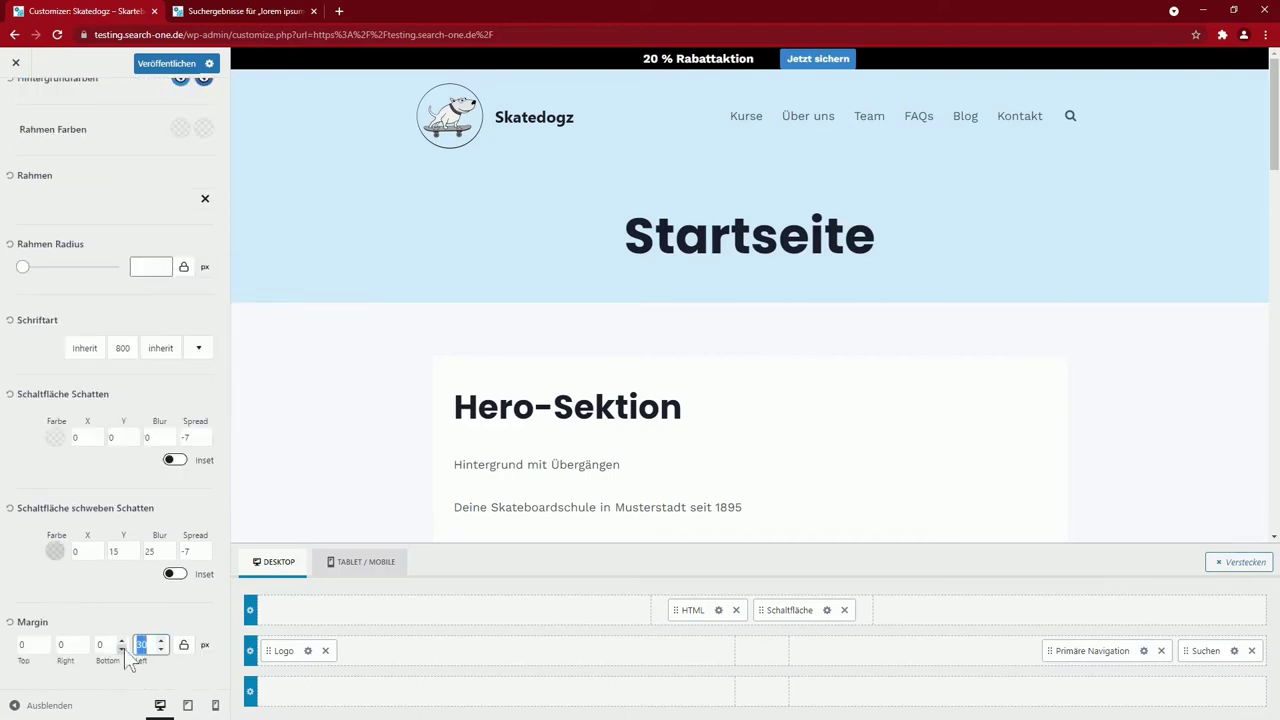
pyautogui.write('10')
pyautogui.press('Tab')
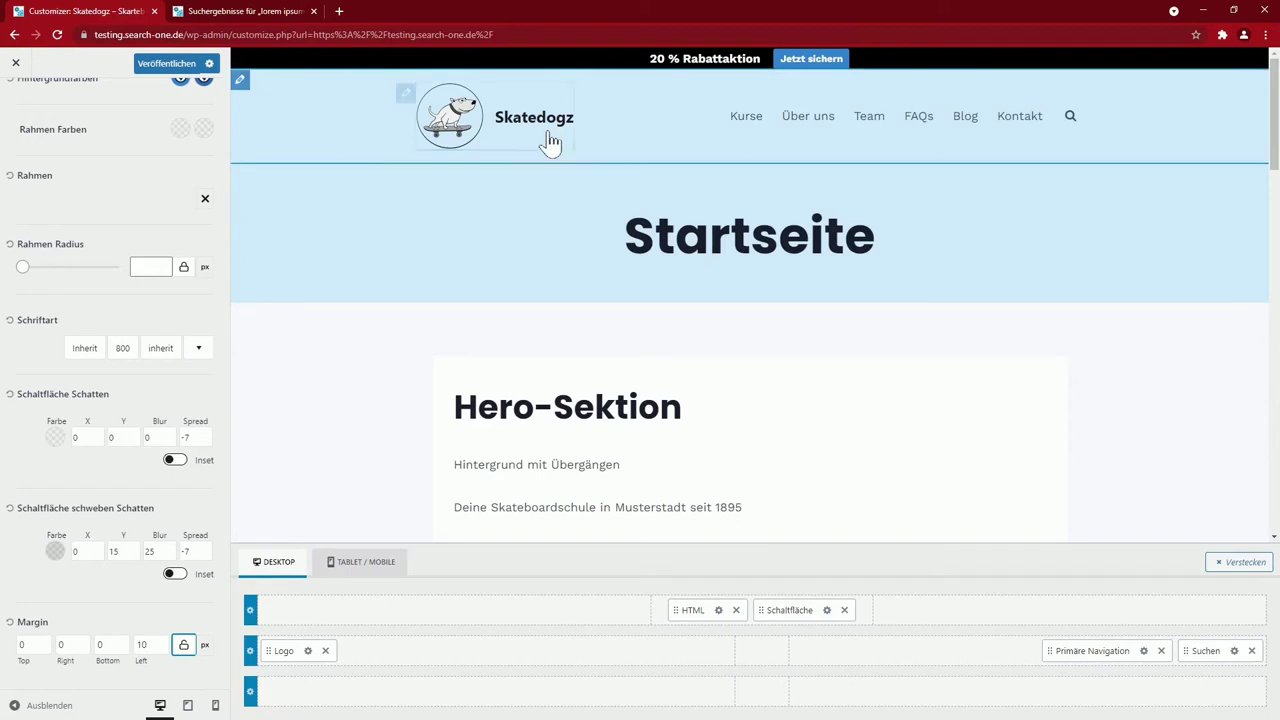
# Set the header top row's top and bottom padding to 20 and open its general layout settings
pyautogui.click(251, 611)
pyautogui.click(32, 487)
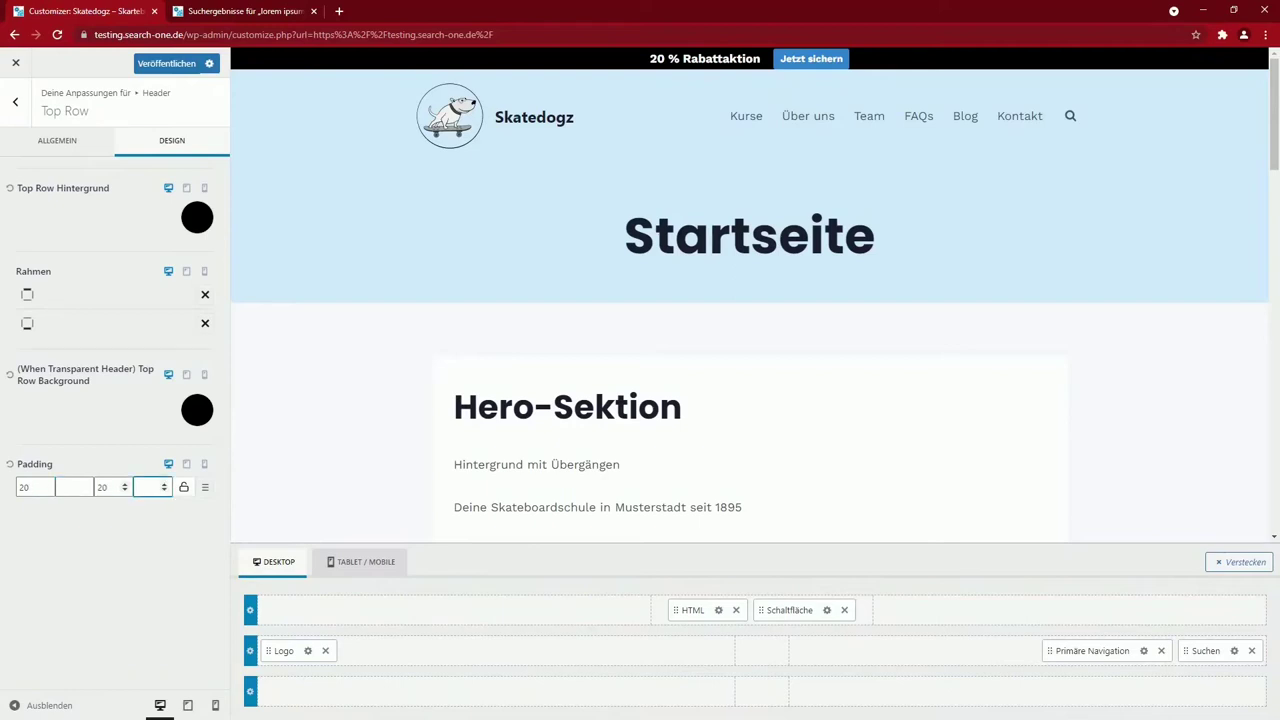
pyautogui.click(69, 145)
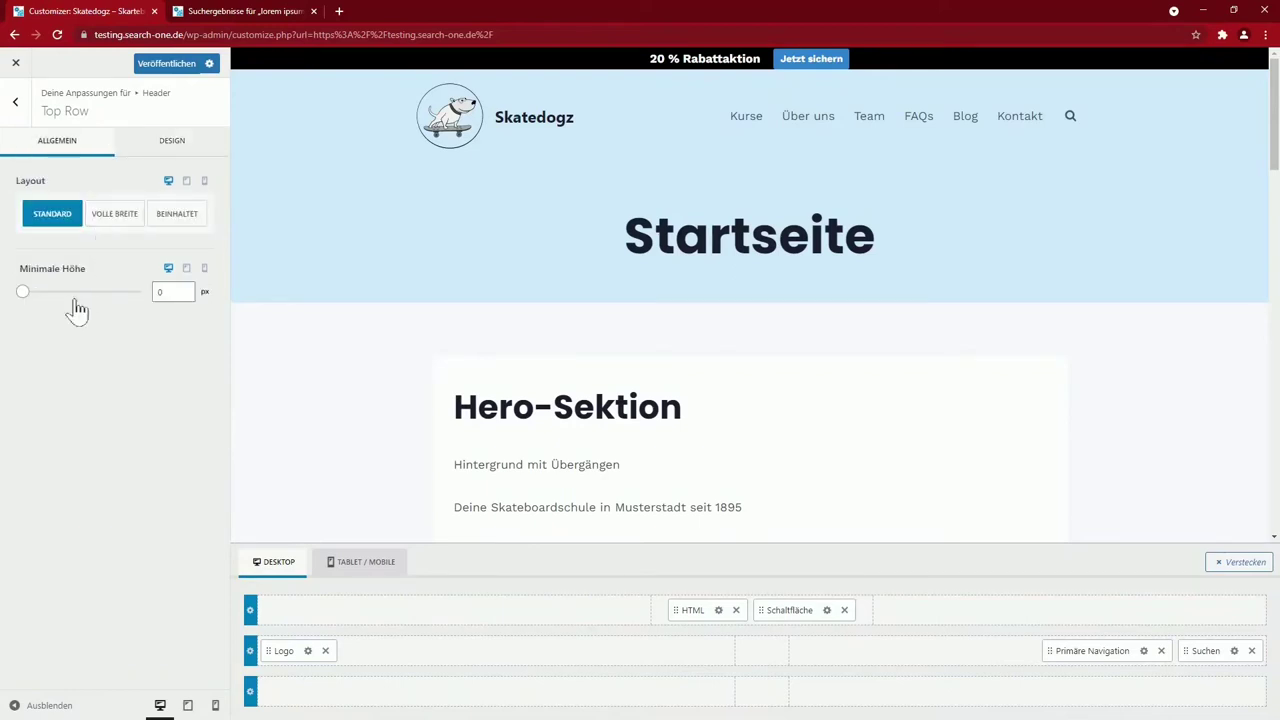
# Set the header top row's minimum height to 62 px and move the HTML and Schaltfläche items into the bottom row
pyautogui.moveTo(23, 294); pyautogui.dragTo(40, 309)
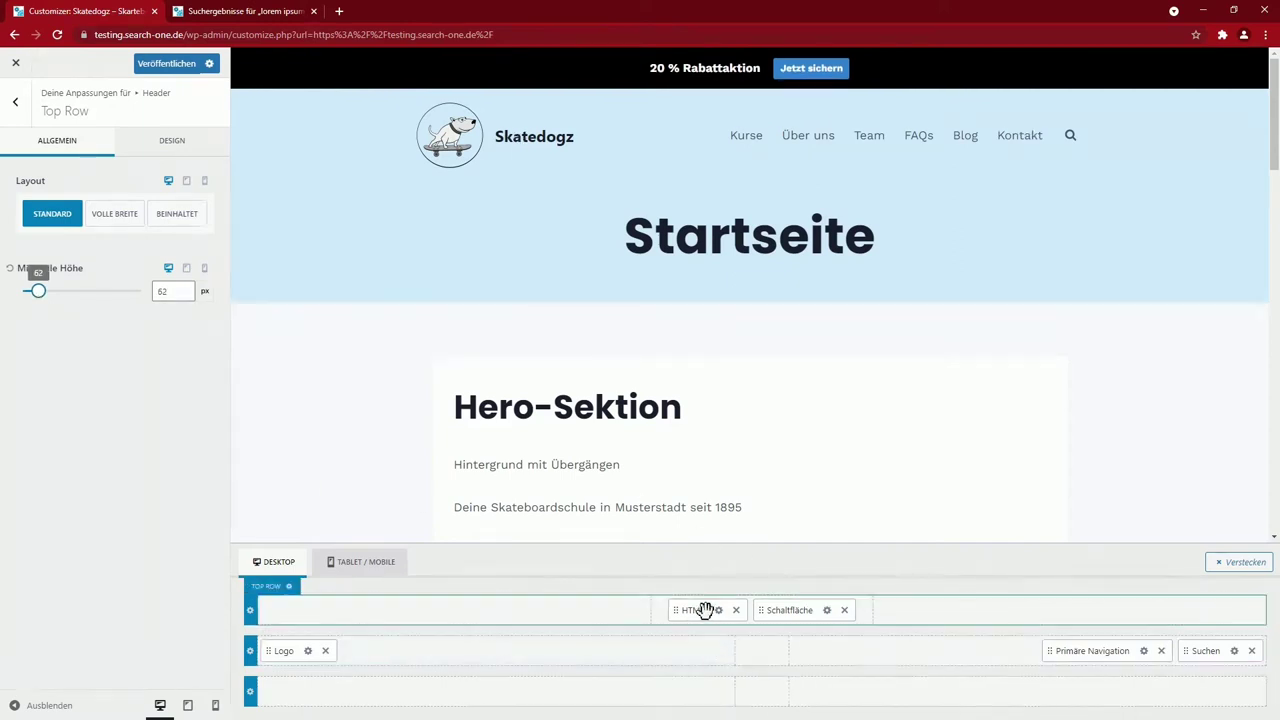
pyautogui.moveTo(706, 610); pyautogui.dragTo(749, 690)
pyautogui.moveTo(755, 617); pyautogui.dragTo(806, 689)
# Set the header bottom row's minimum height to 60 px and its transparent-header background to black
pyautogui.click(250, 691)
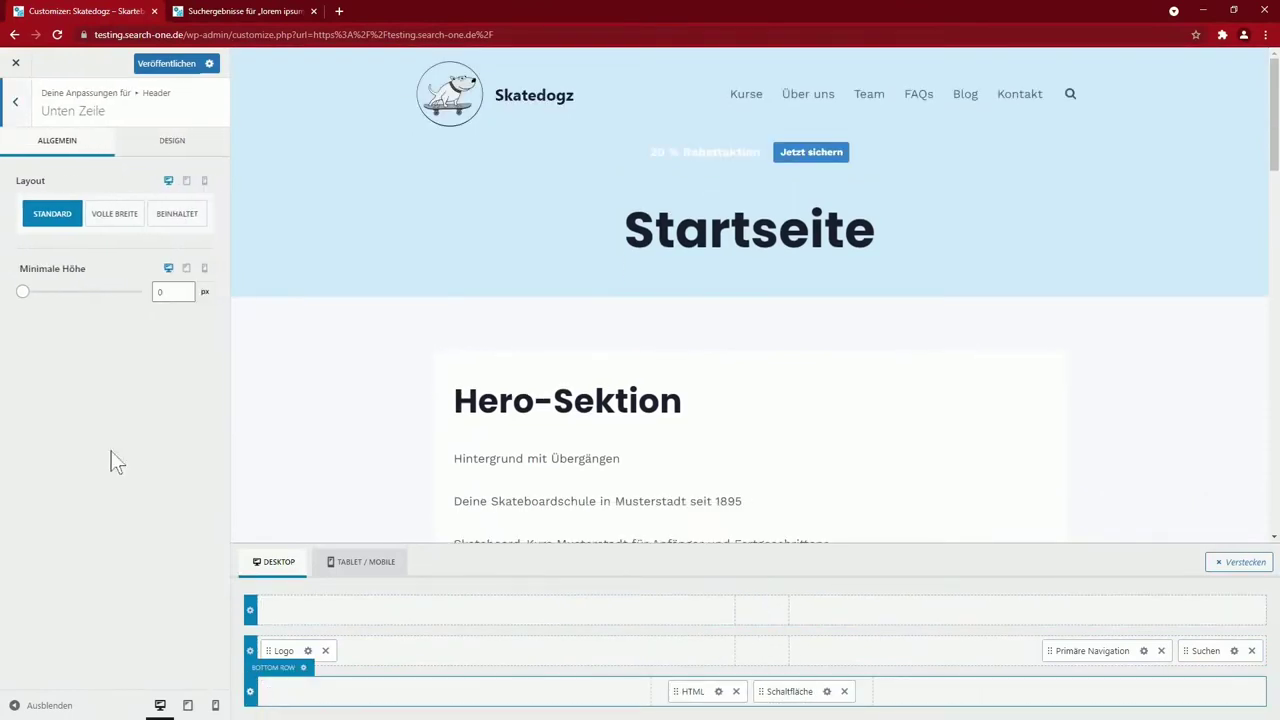
pyautogui.moveTo(38, 291); pyautogui.dragTo(48, 298)
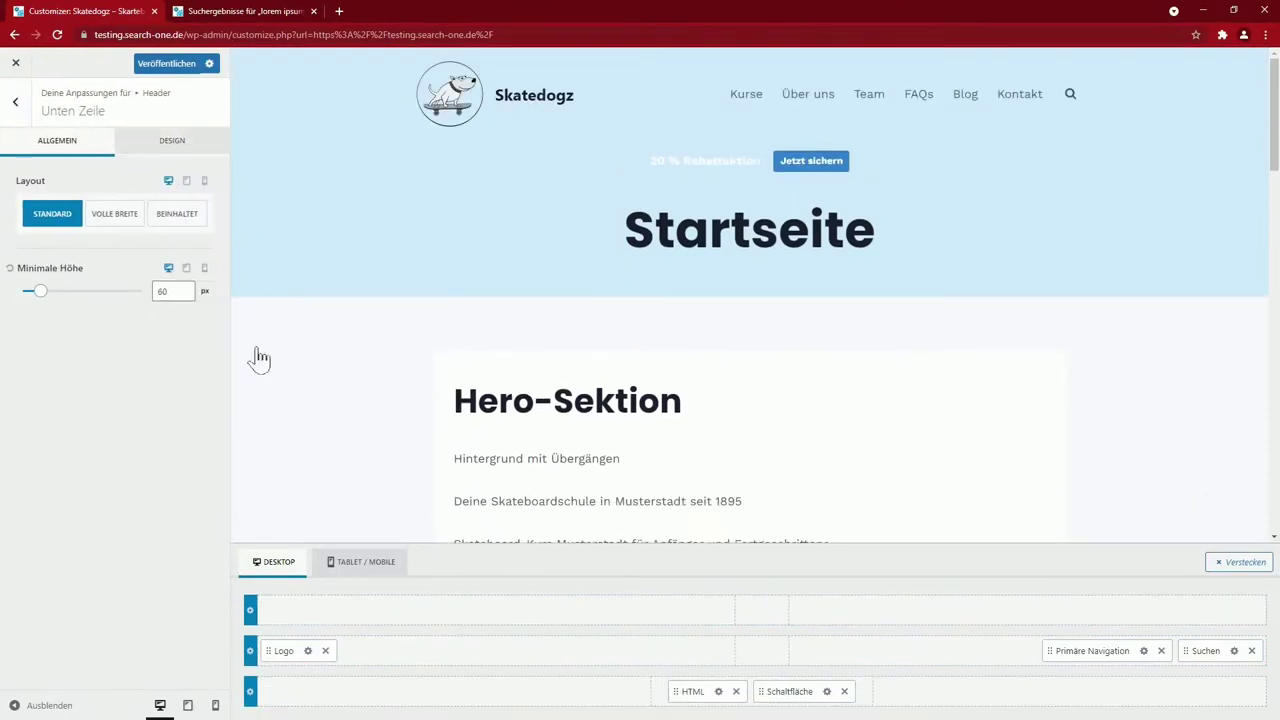
pyautogui.click(172, 140)
pyautogui.click(197, 410)
pyautogui.click(67, 242)
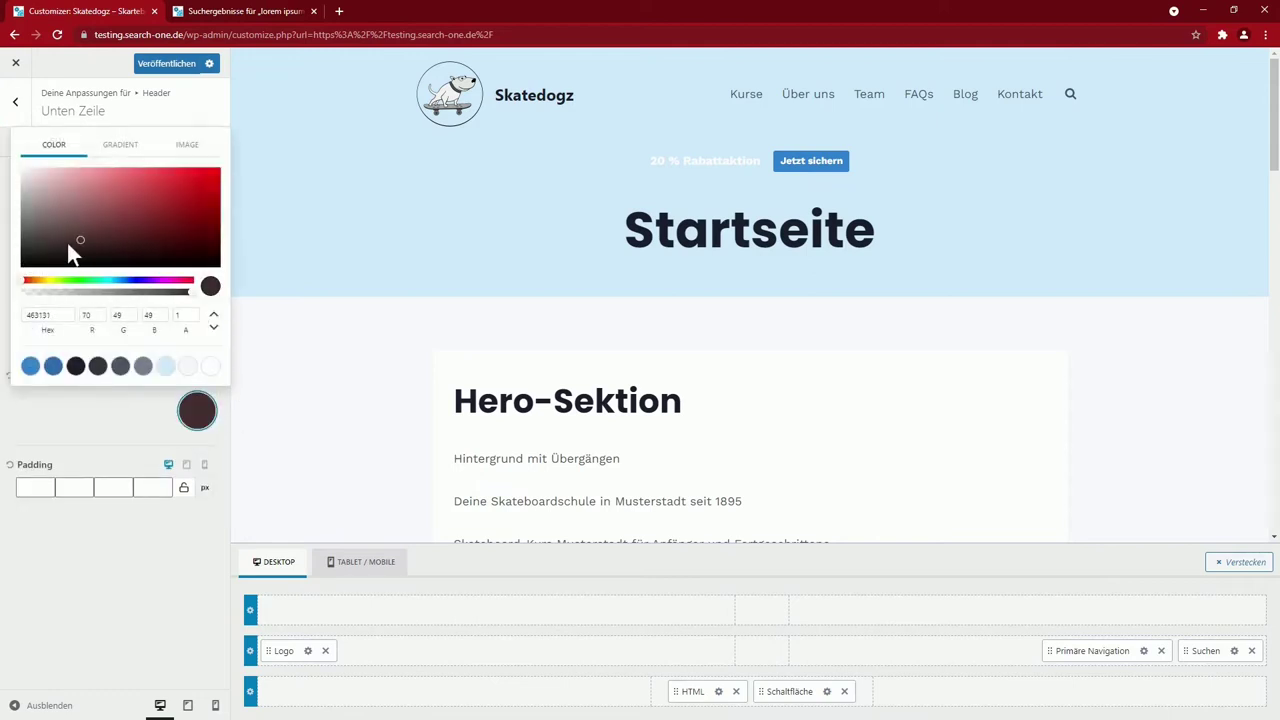
pyautogui.click(710, 318)
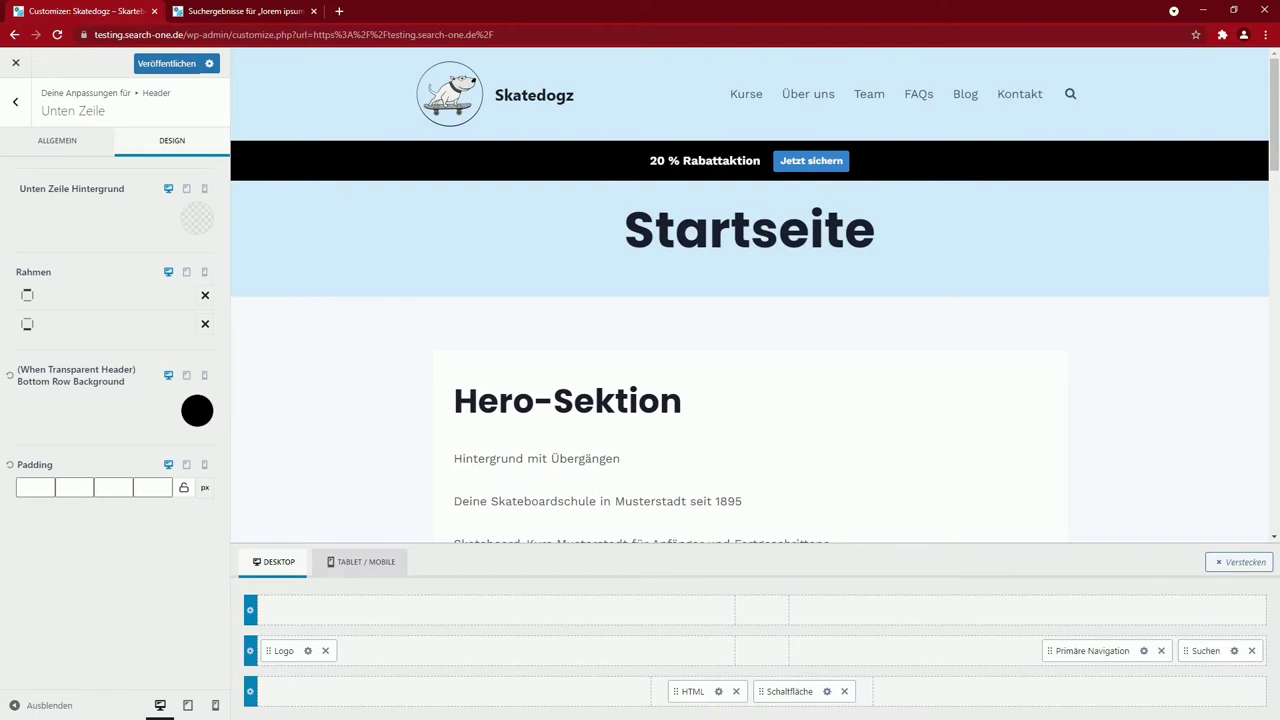
# Remove the HTML and Schaltfläche items from the header's bottom row and publish the changes
pyautogui.click(736, 691)
pyautogui.click(808, 691)
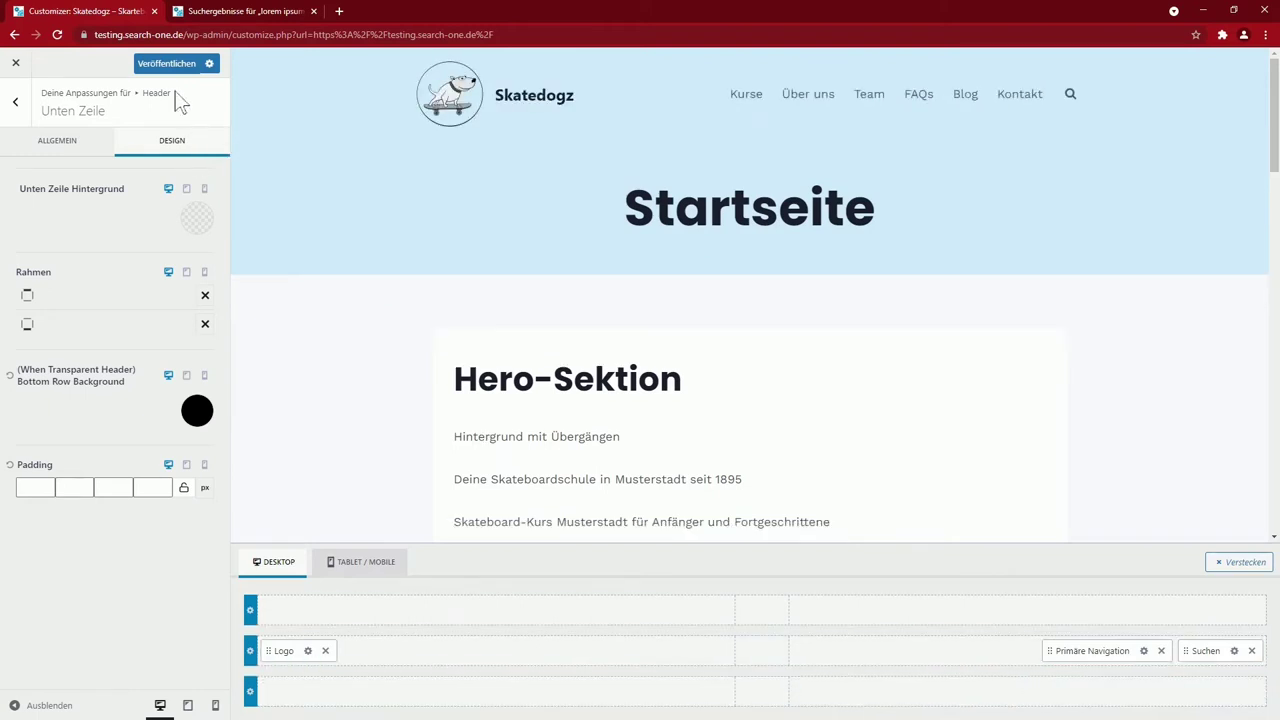
pyautogui.click(166, 66)
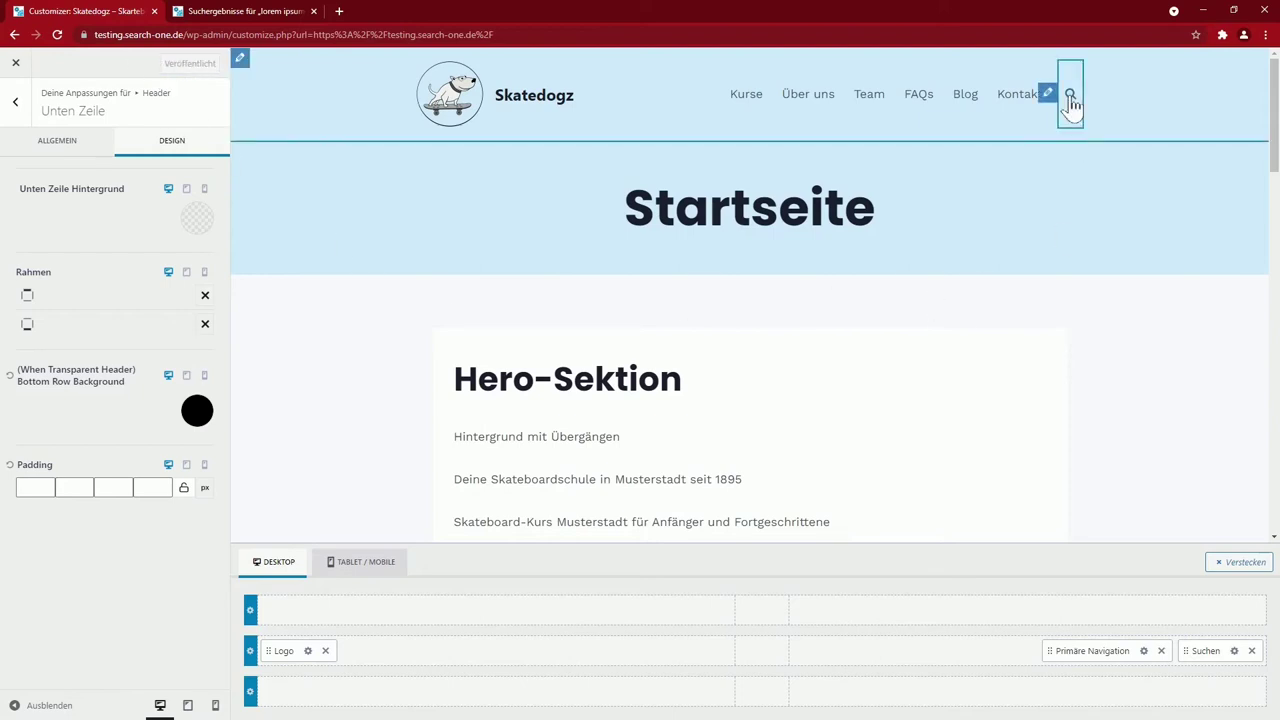
# Check the header on the search results page, then open the footer settings in the Customizer
pyautogui.click(260, 13)
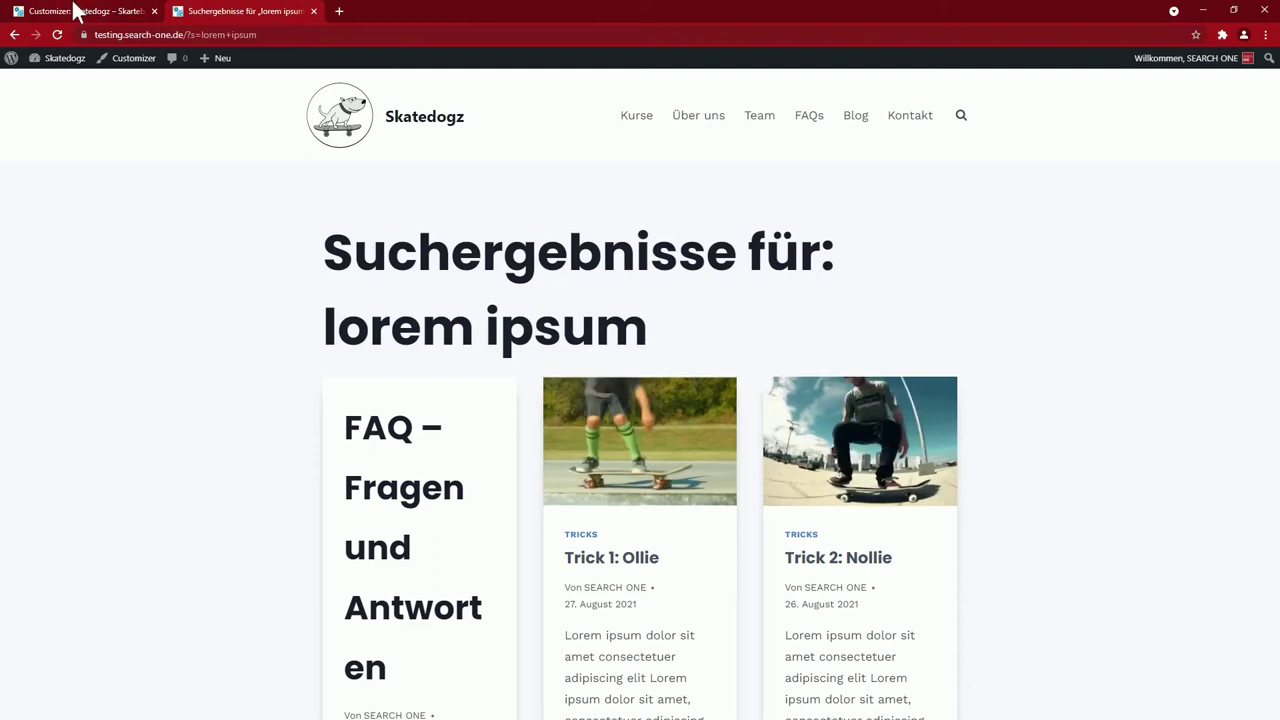
pyautogui.click(38, 13)
pyautogui.scroll(-15, 447, 259)
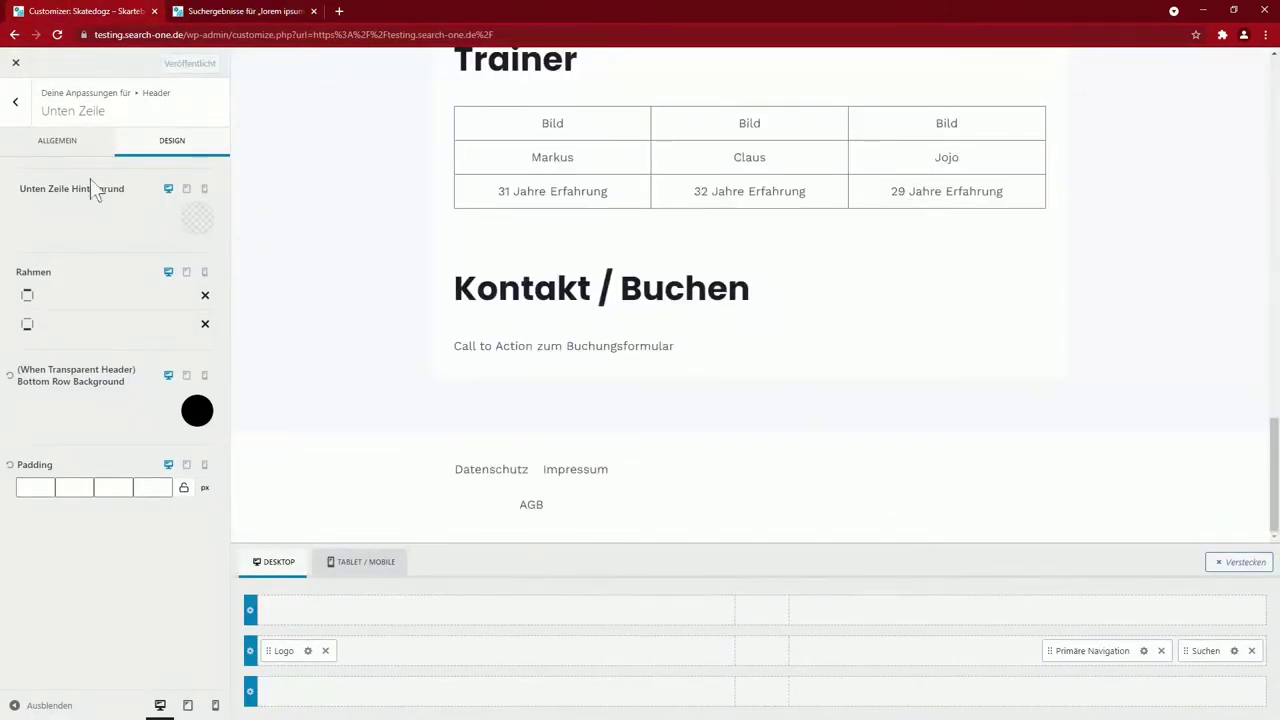
pyautogui.click(15, 103)
pyautogui.click(15, 103)
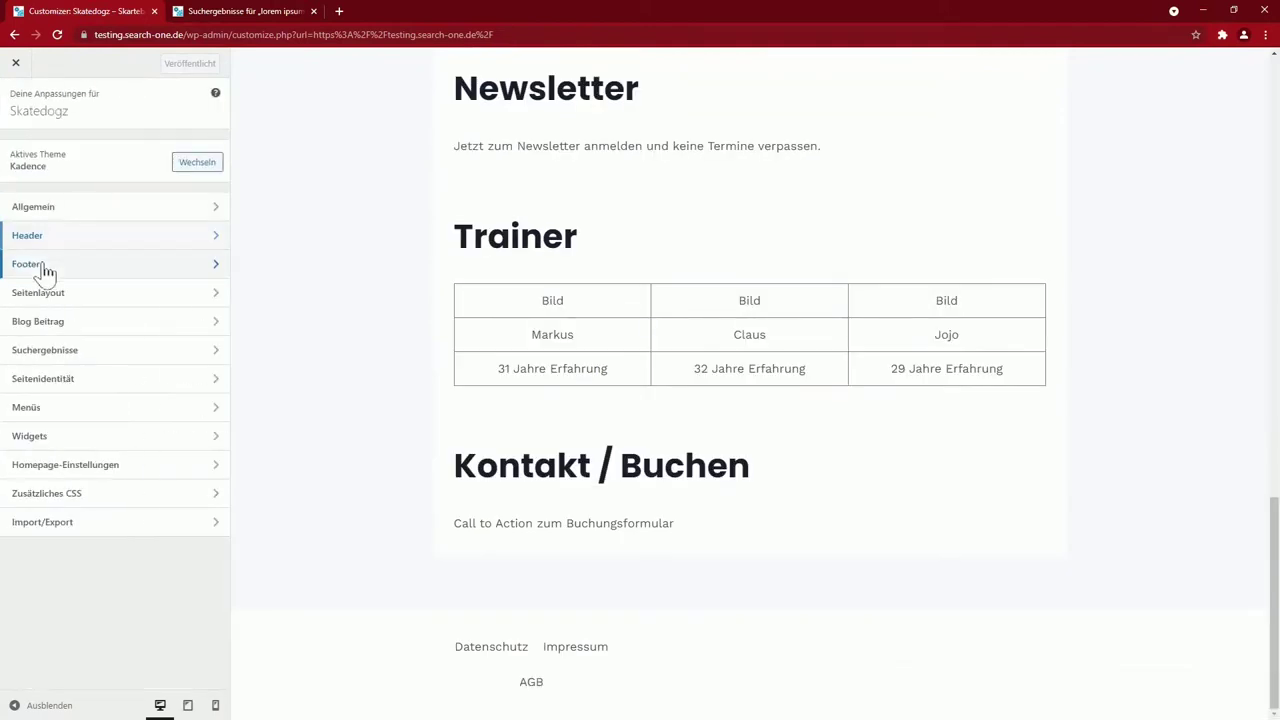
pyautogui.click(45, 270)
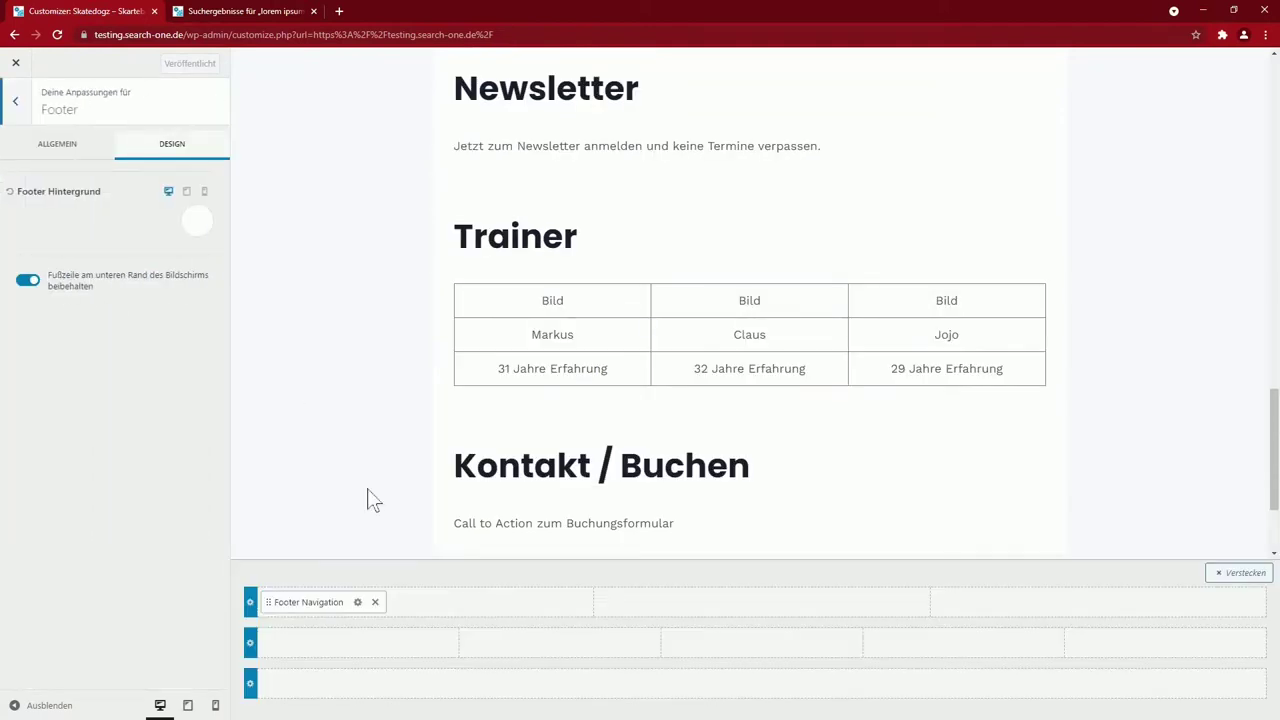
# Compare three and five columns for the footer's middle row and move Footer Navigation into its fifth column
pyautogui.click(625, 657)
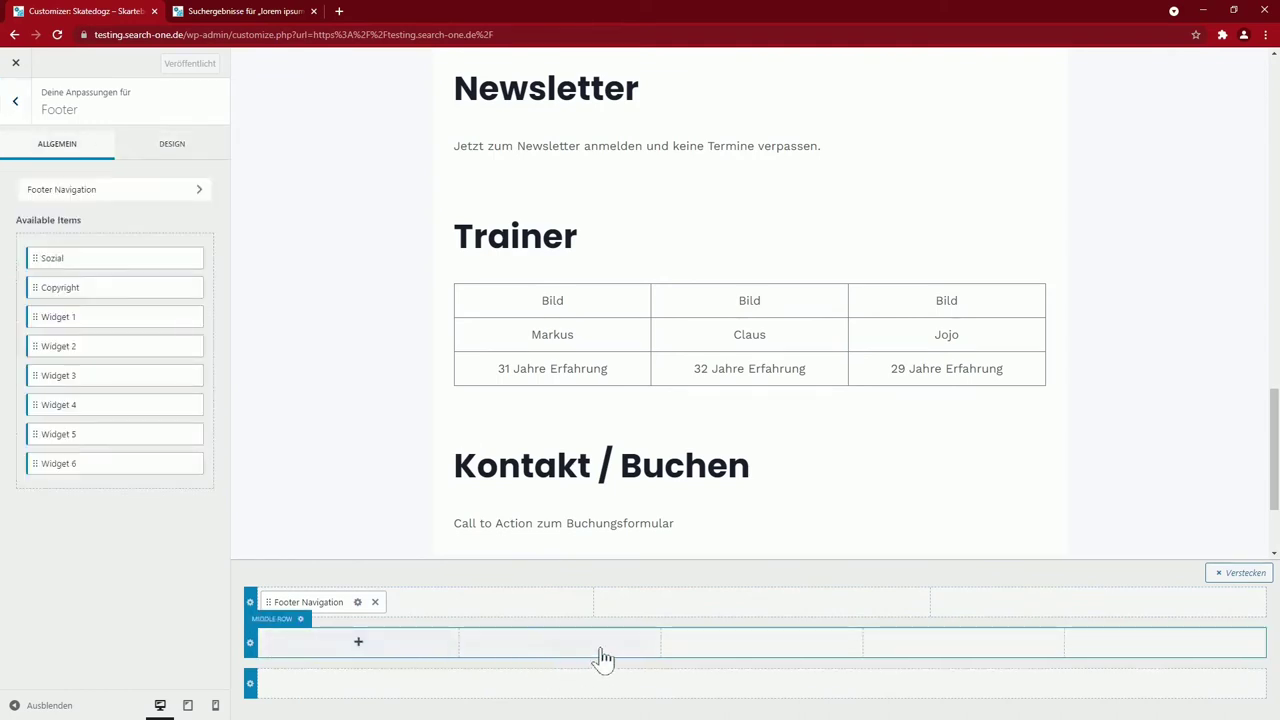
pyautogui.click(251, 651)
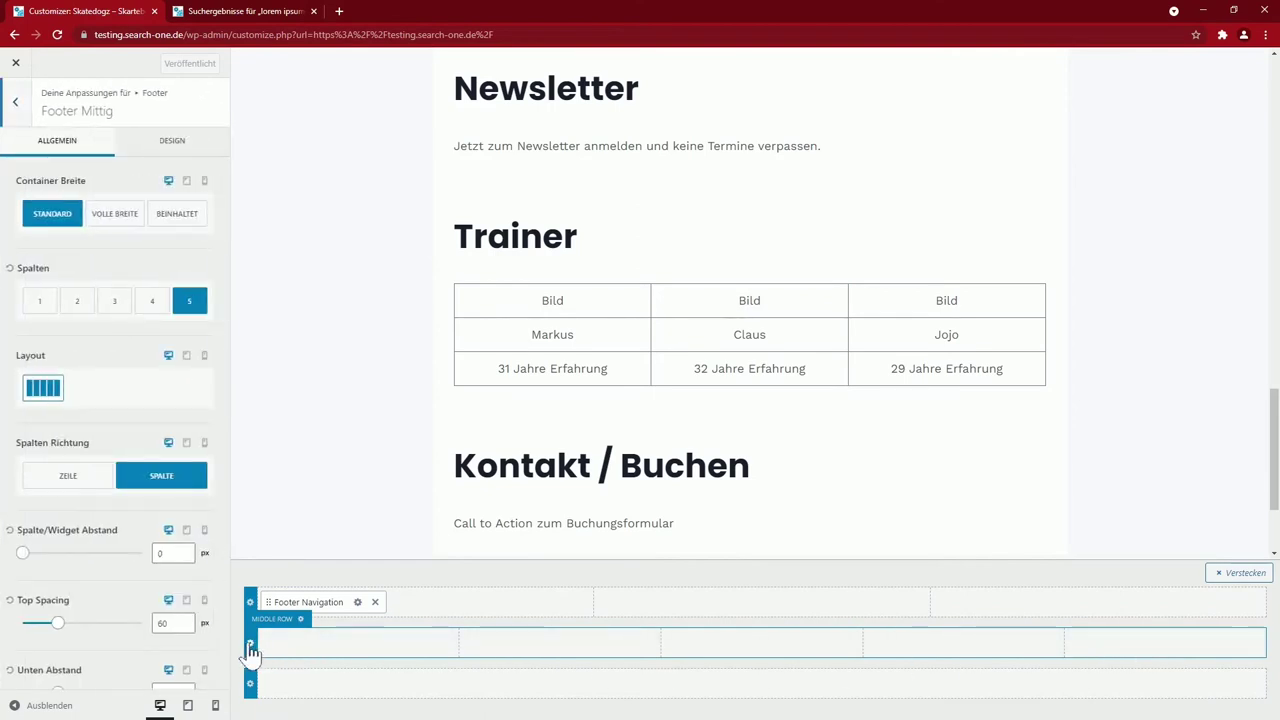
pyautogui.click(113, 302)
pyautogui.click(190, 304)
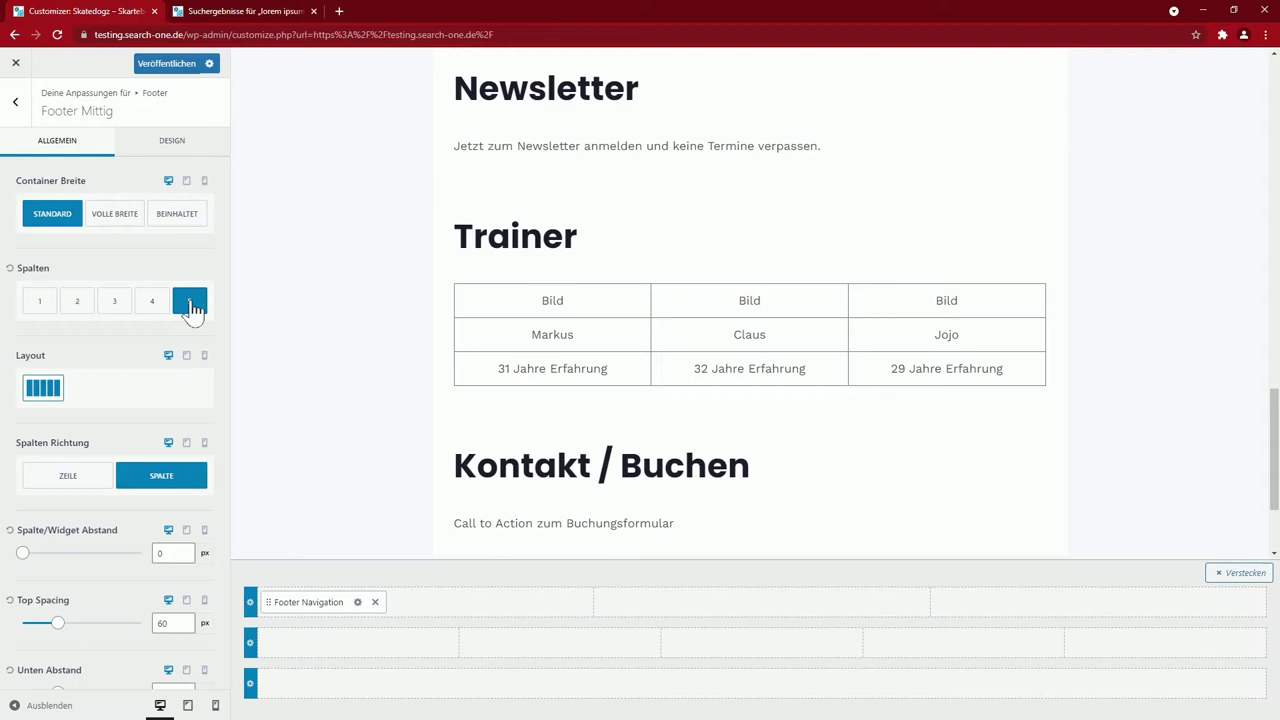
pyautogui.scroll(-2, 504, 522)
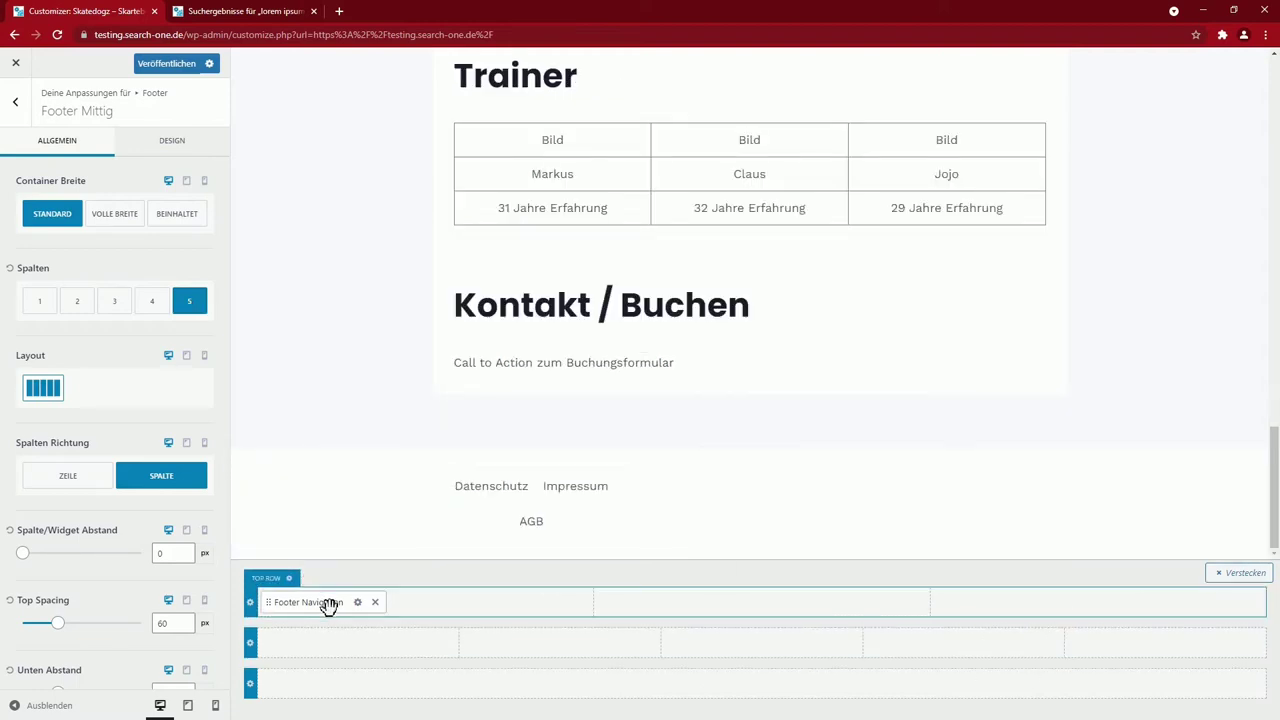
pyautogui.moveTo(330, 605); pyautogui.dragTo(1110, 643)
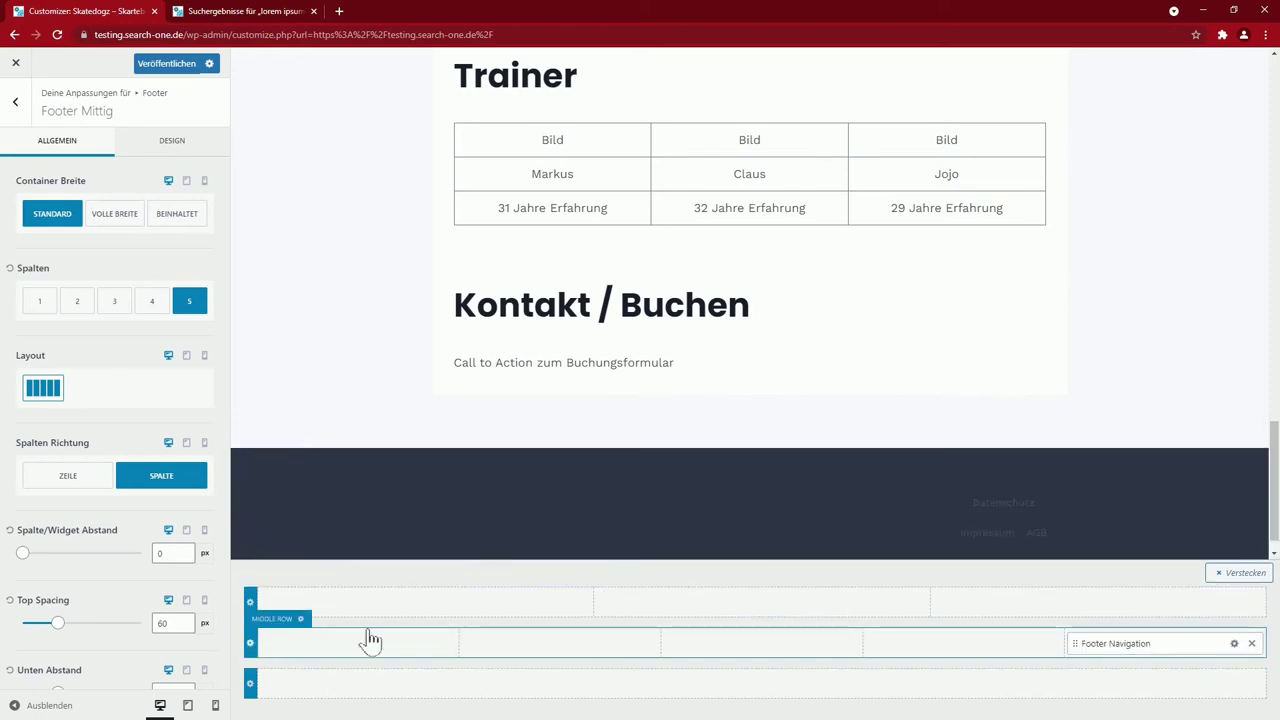
# Set the Footer Navigation's link colour to white (FFFFFF) and its hover colour to light blue (CEEAFA)
pyautogui.click(1234, 643)
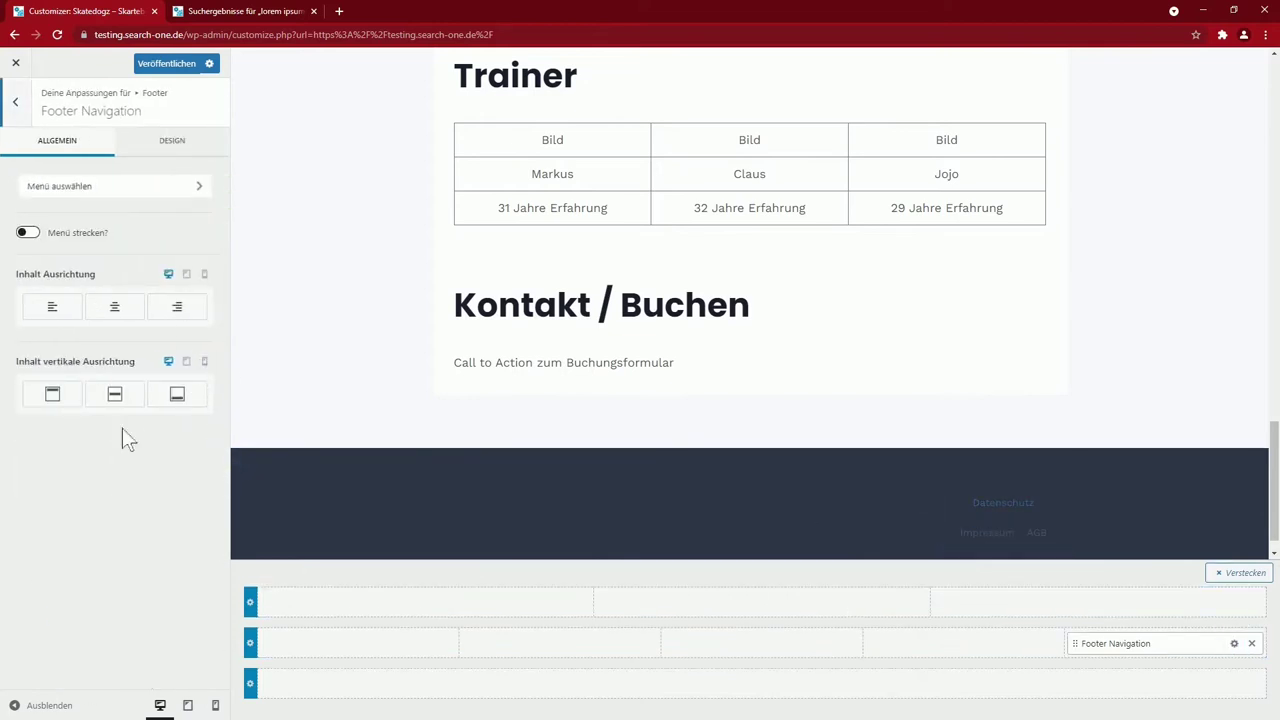
pyautogui.click(172, 145)
pyautogui.click(157, 333)
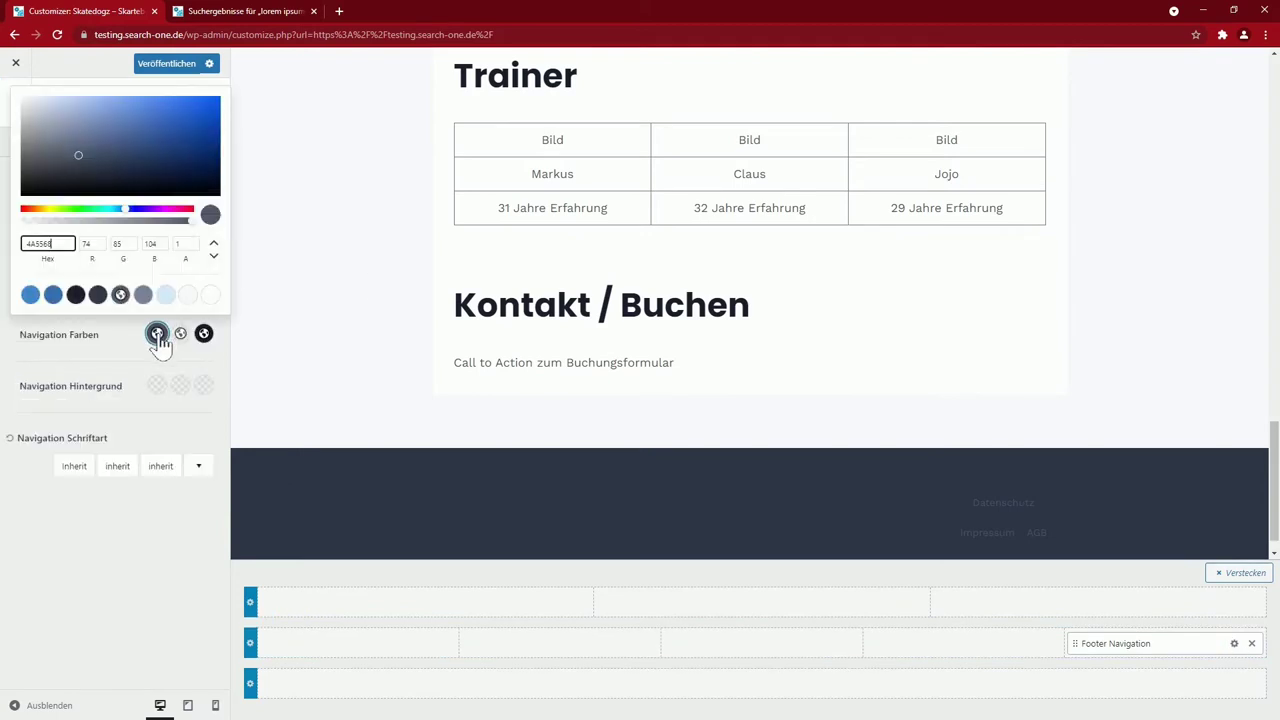
pyautogui.click(209, 295)
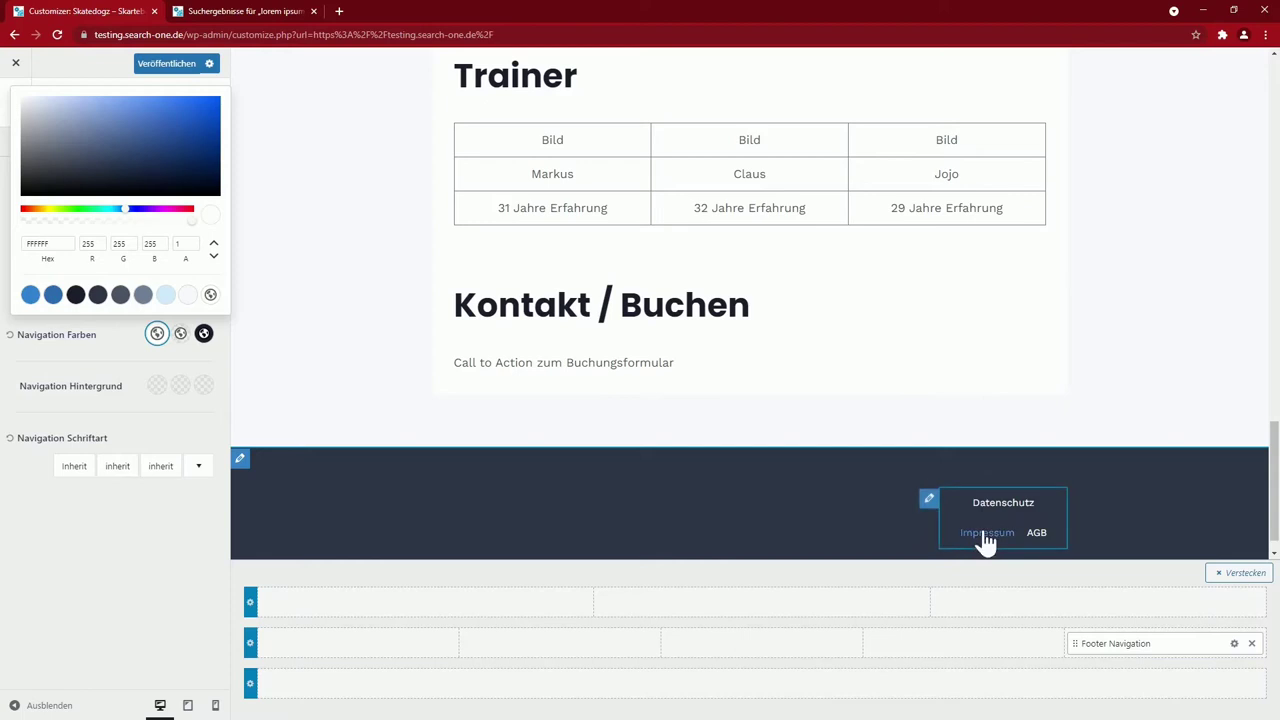
pyautogui.click(180, 333)
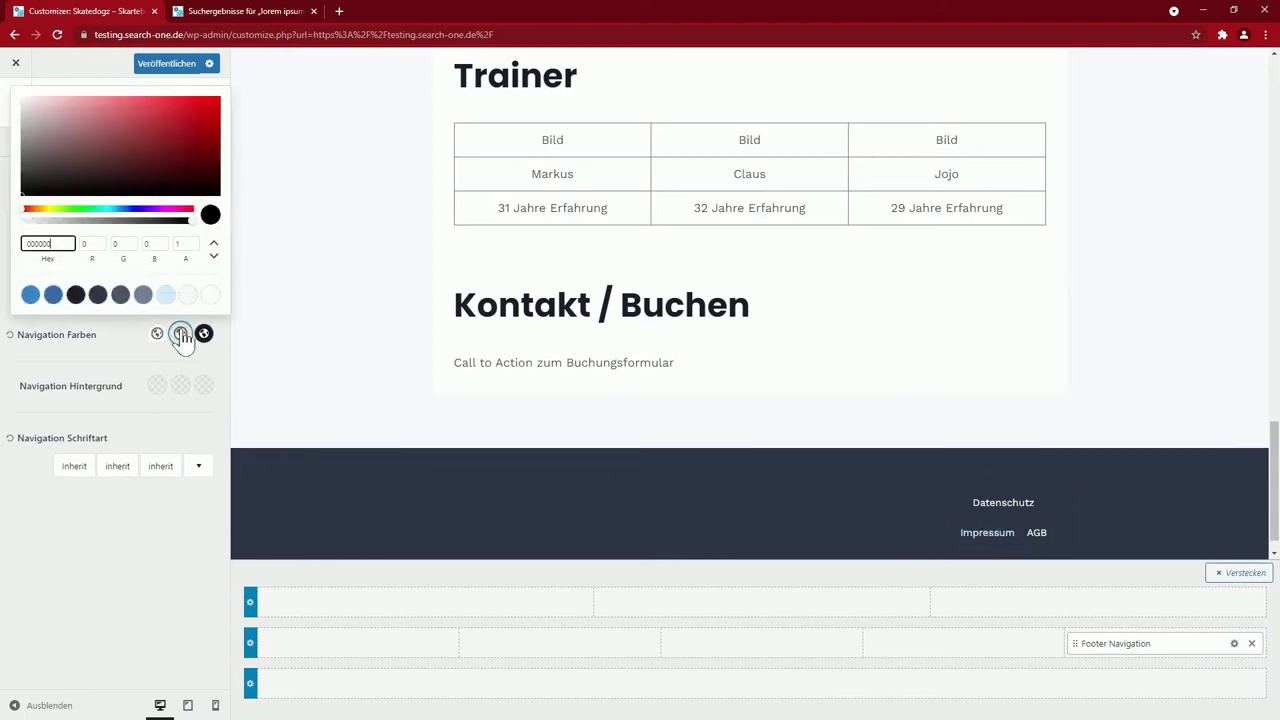
pyautogui.click(166, 297)
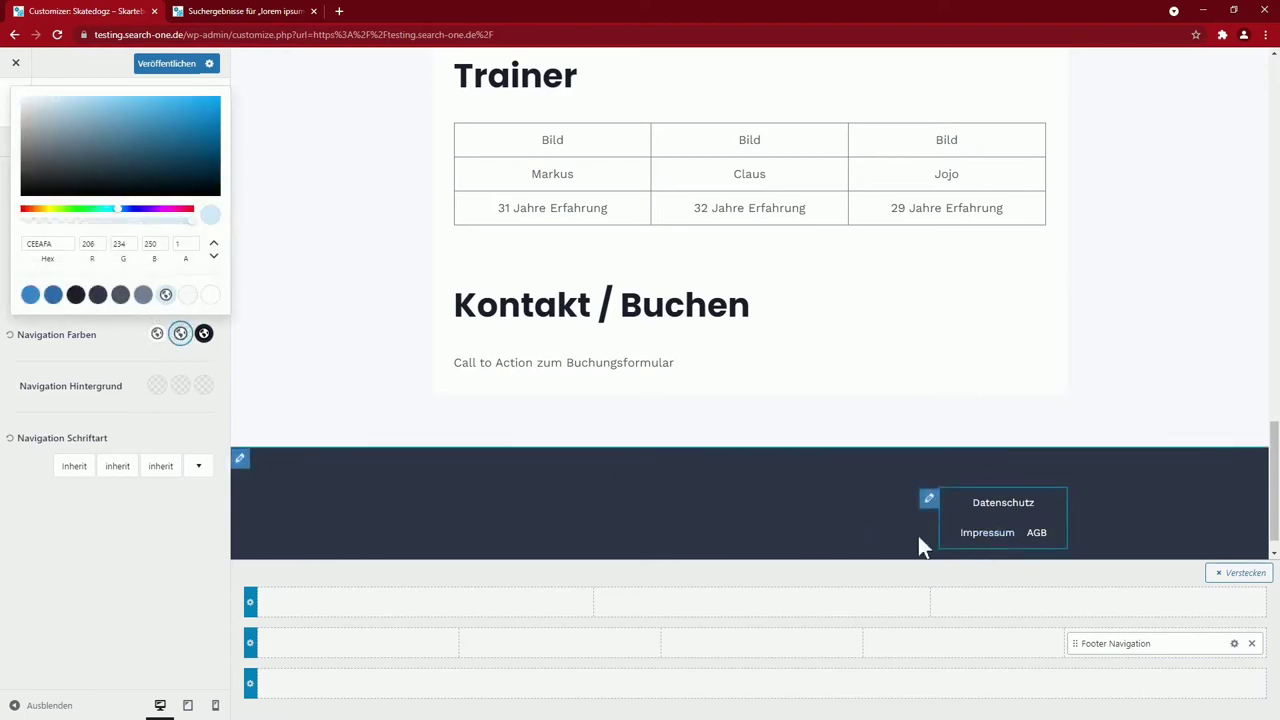
# Divide the footer's middle row into two equal columns and add Footer Navigation to the second one
pyautogui.click(250, 643)
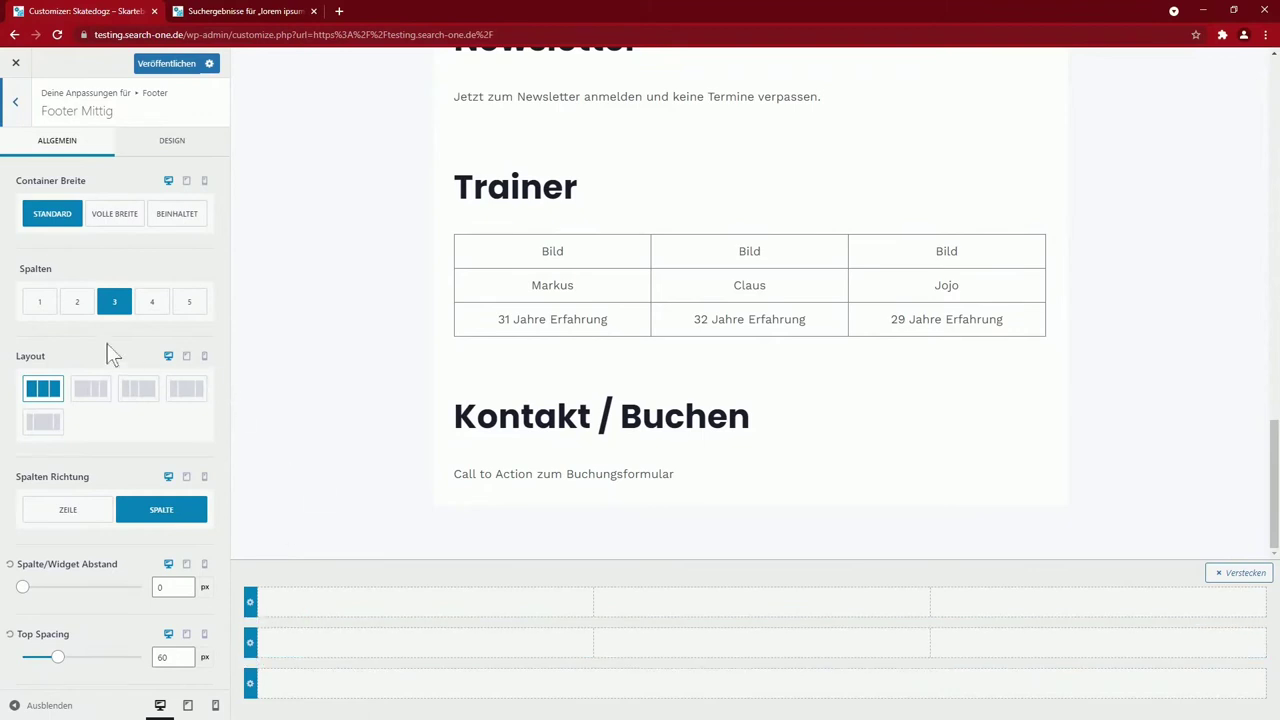
pyautogui.click(77, 301)
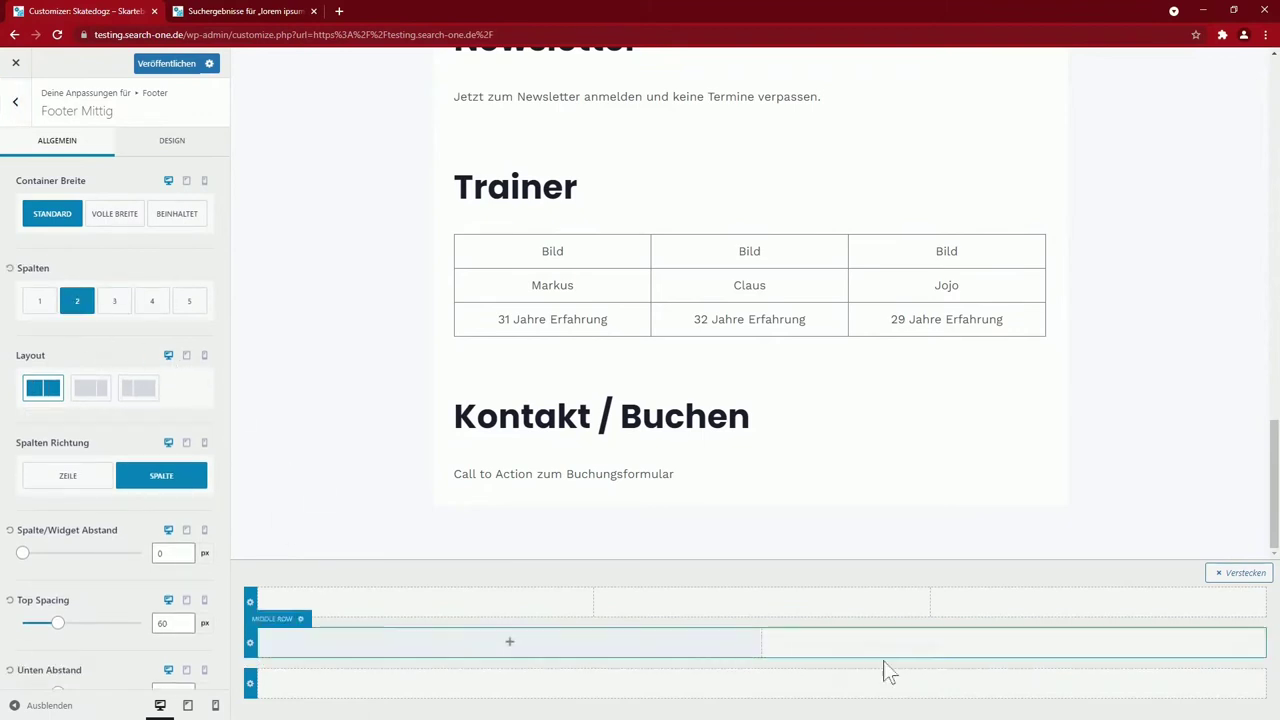
pyautogui.click(1016, 645)
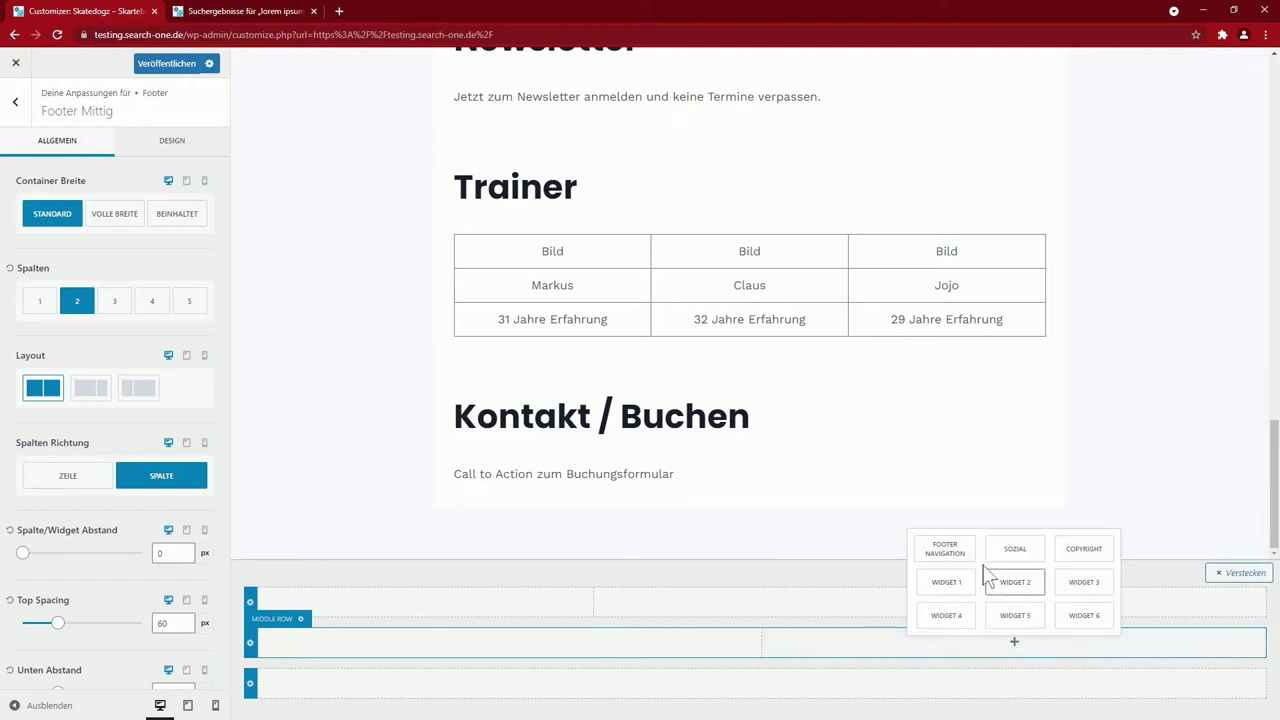
pyautogui.click(946, 551)
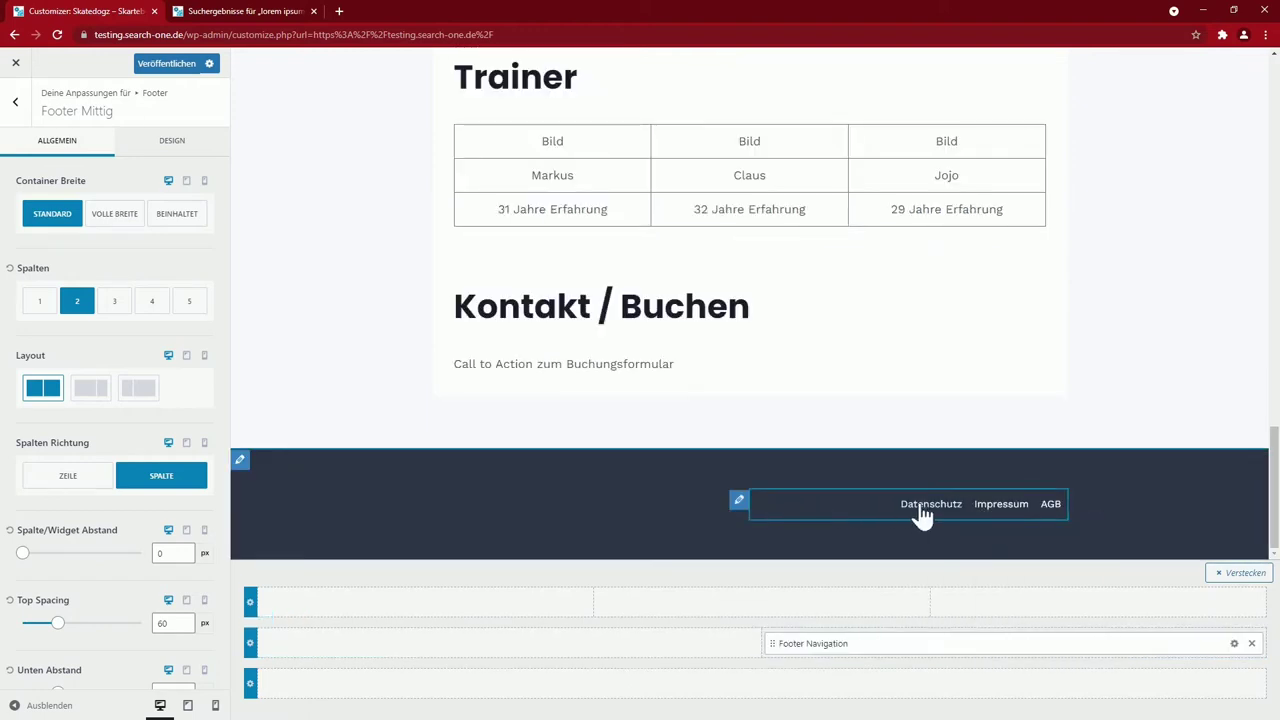
# Try the Volle Breite and Beinhaltet container widths on the footer's middle row and settle on Standard
pyautogui.click(113, 222)
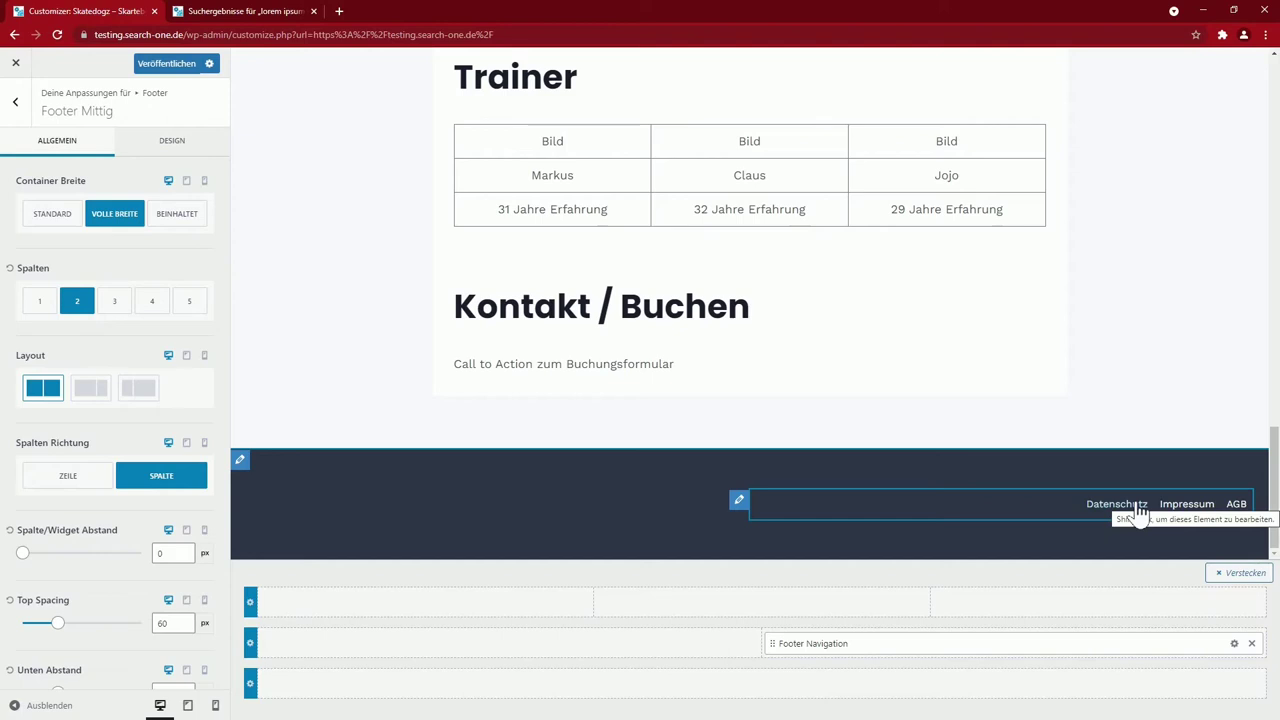
pyautogui.click(165, 216)
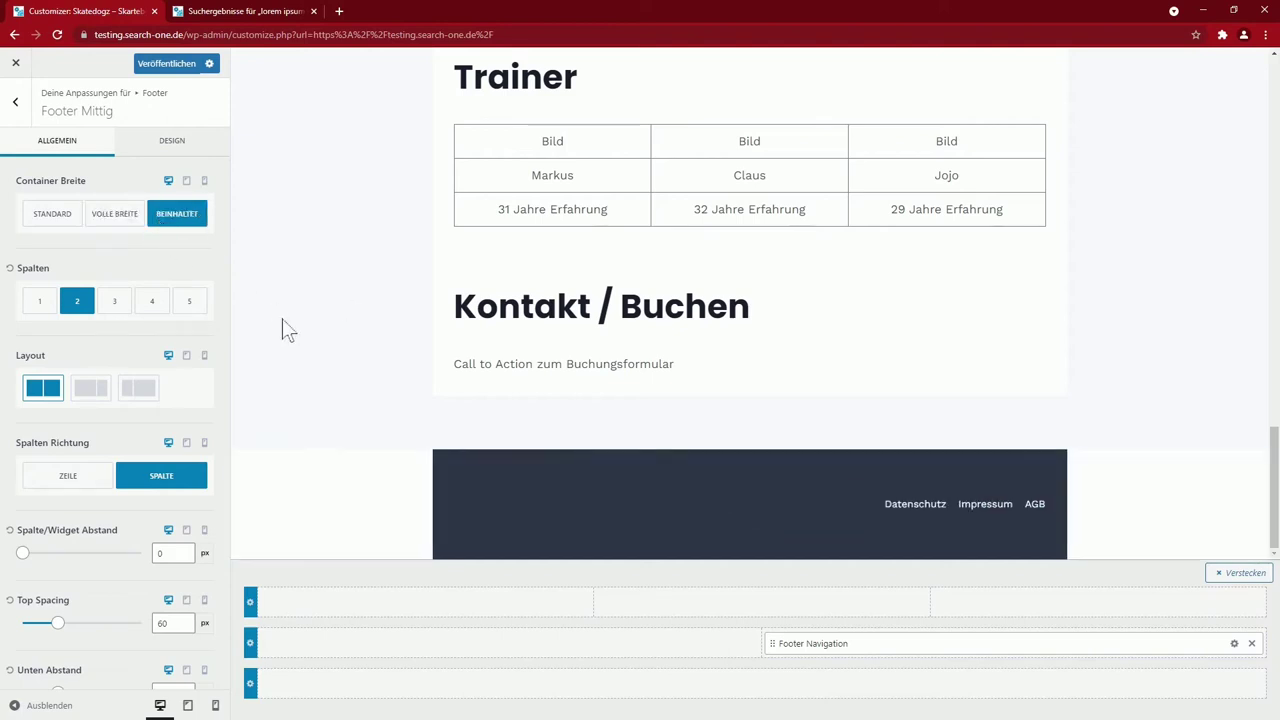
pyautogui.click(43, 218)
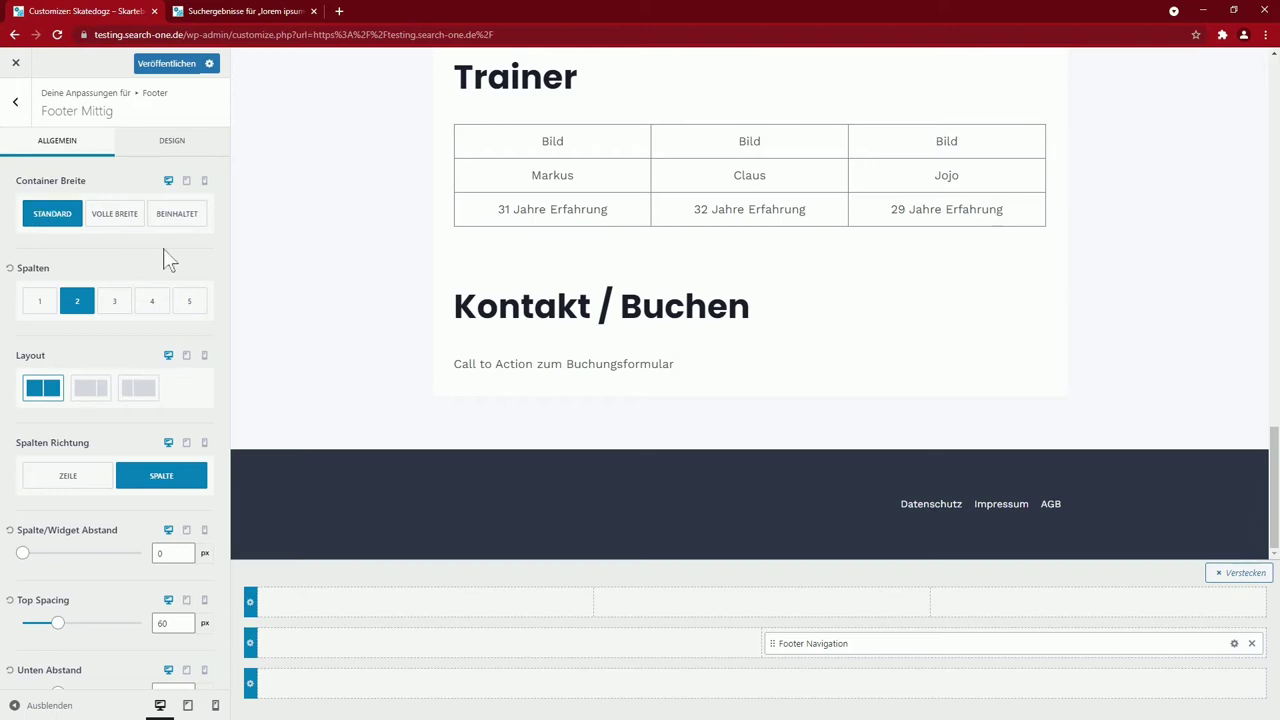
pyautogui.scroll(-2, 170, 290)
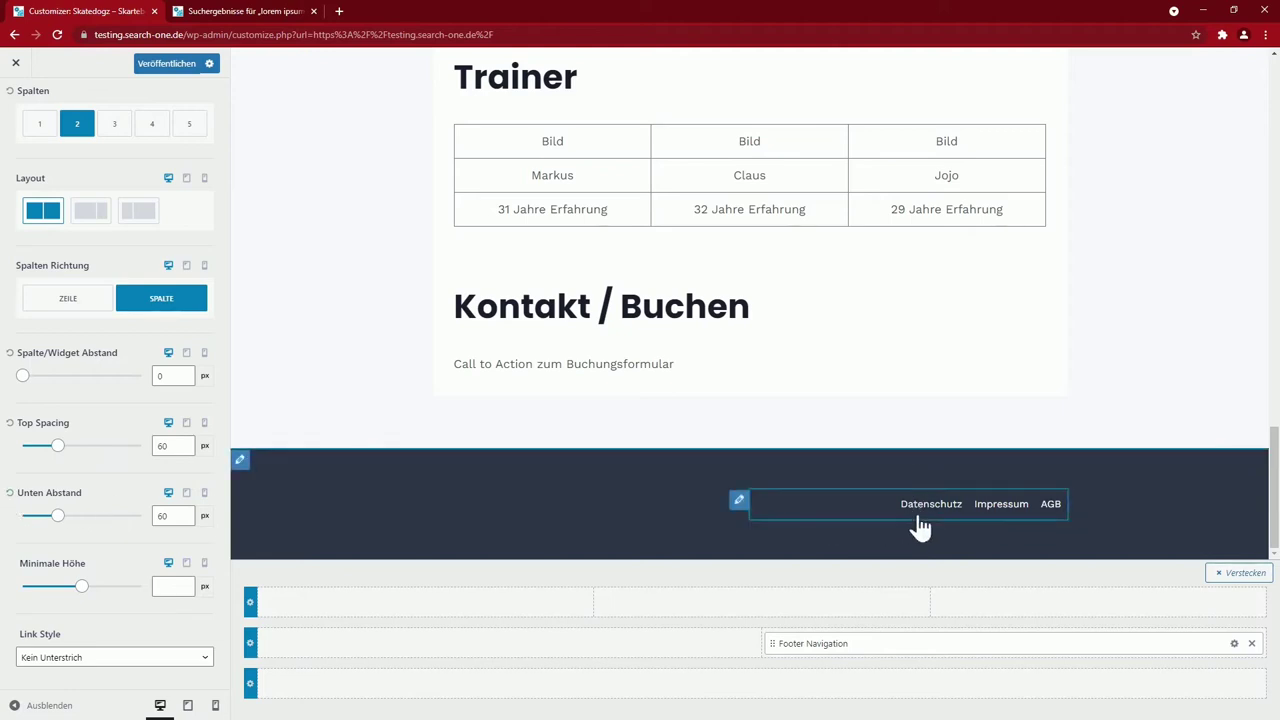
# Add a Sozial item to the first column of the footer's middle row and open its settings
pyautogui.click(491, 645)
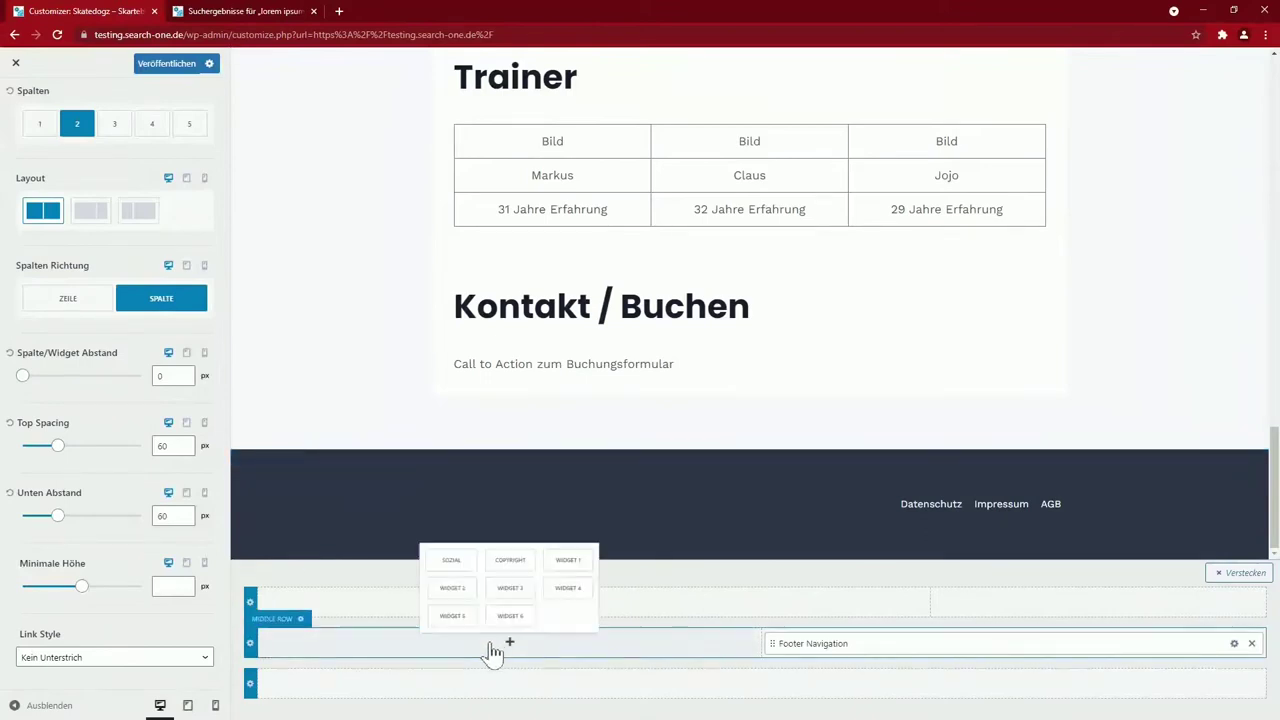
pyautogui.click(445, 548)
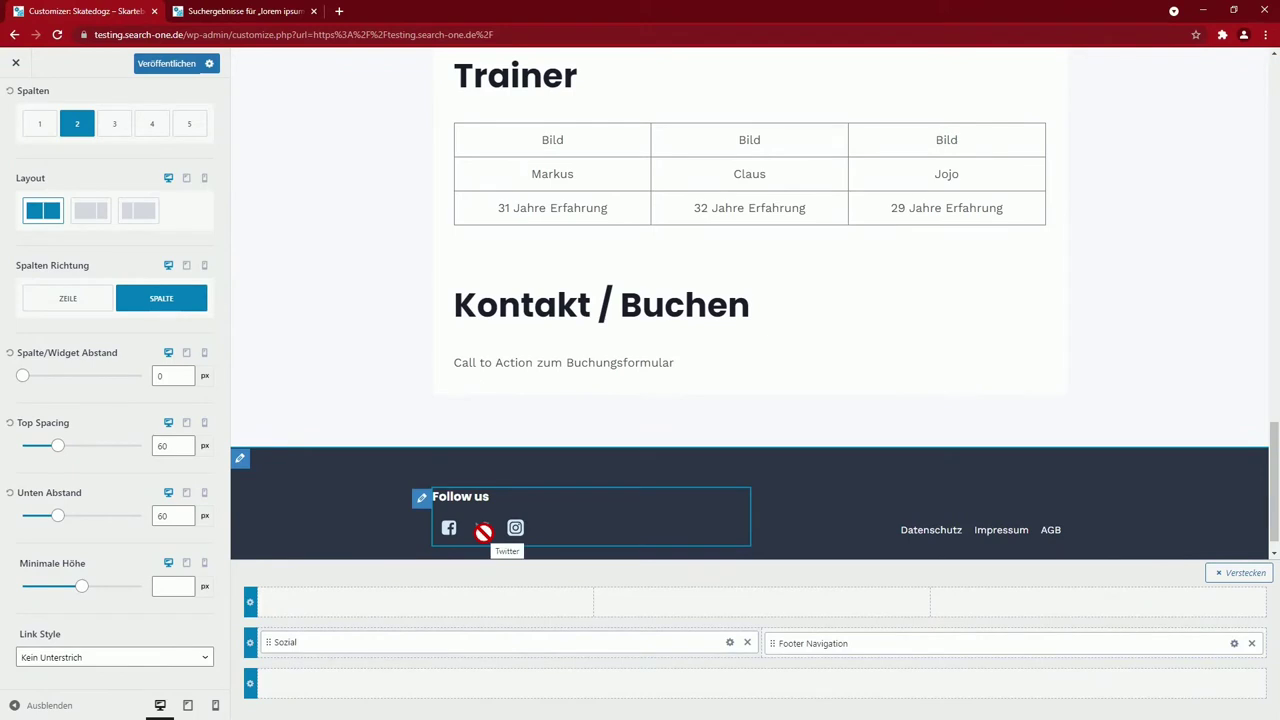
pyautogui.click(730, 643)
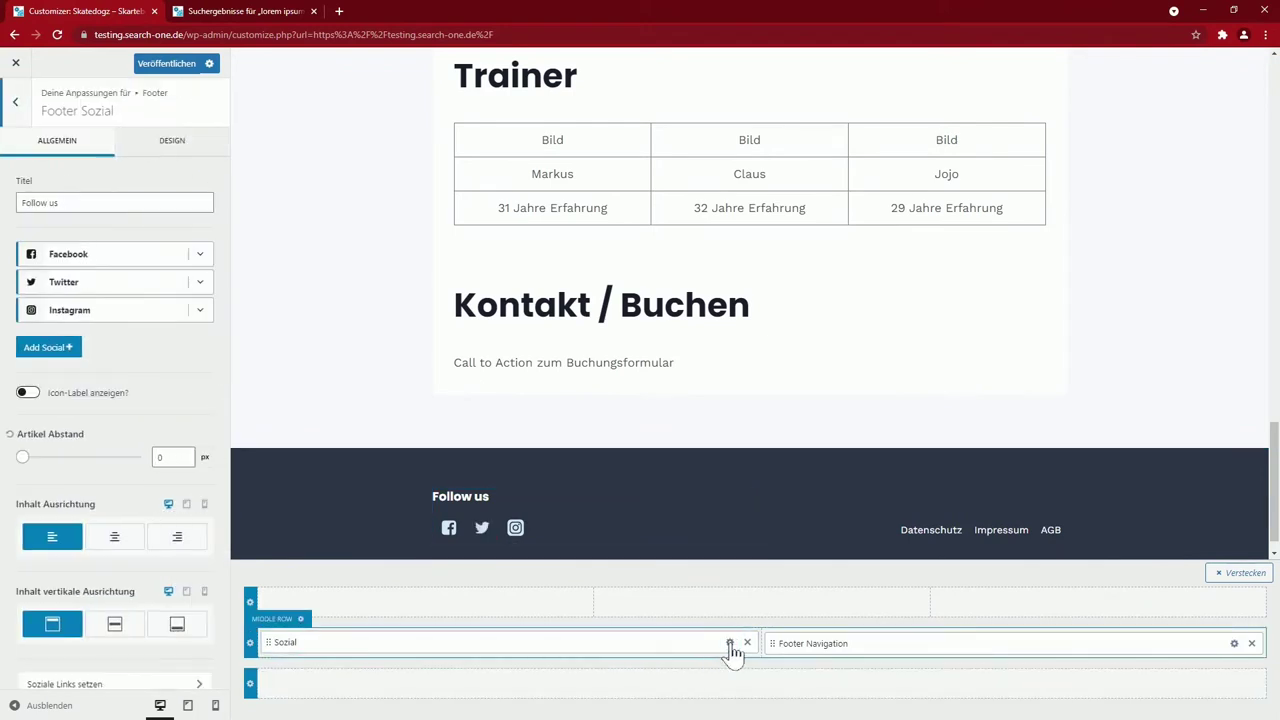
# Add YouTube to the footer's social networks, title the block "Folge uns" and open its design settings
pyautogui.click(48, 352)
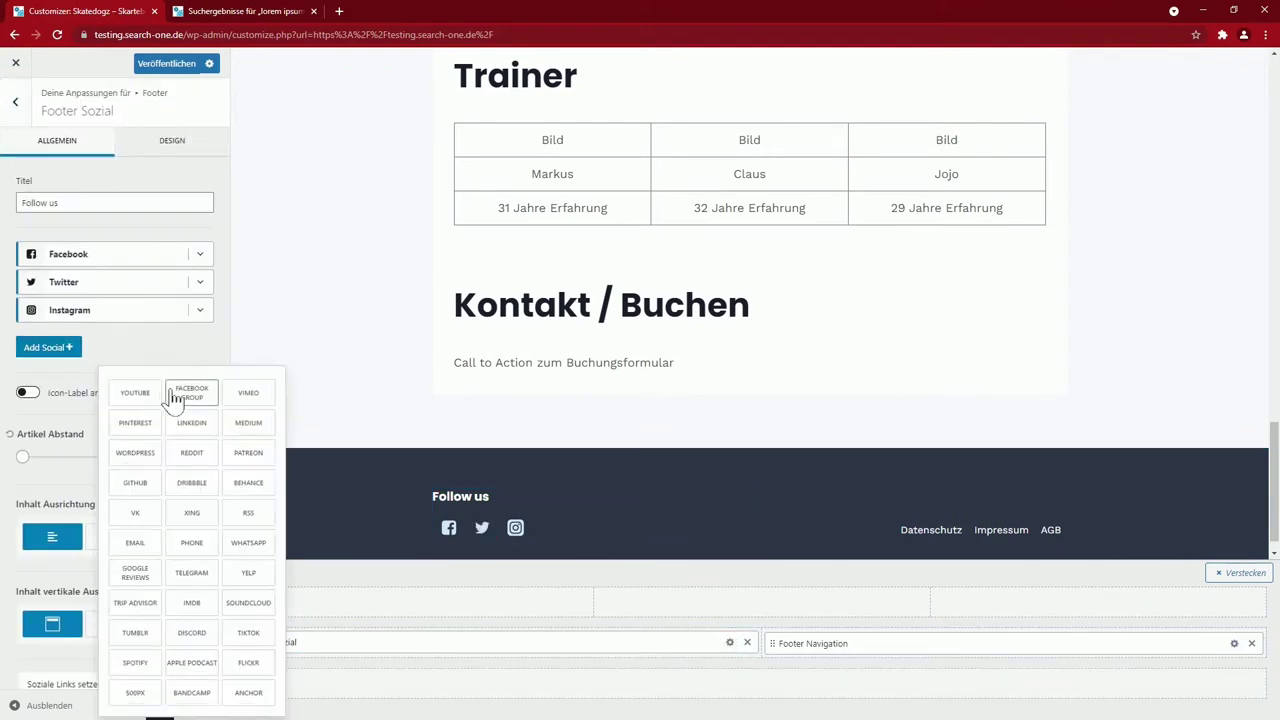
pyautogui.click(136, 393)
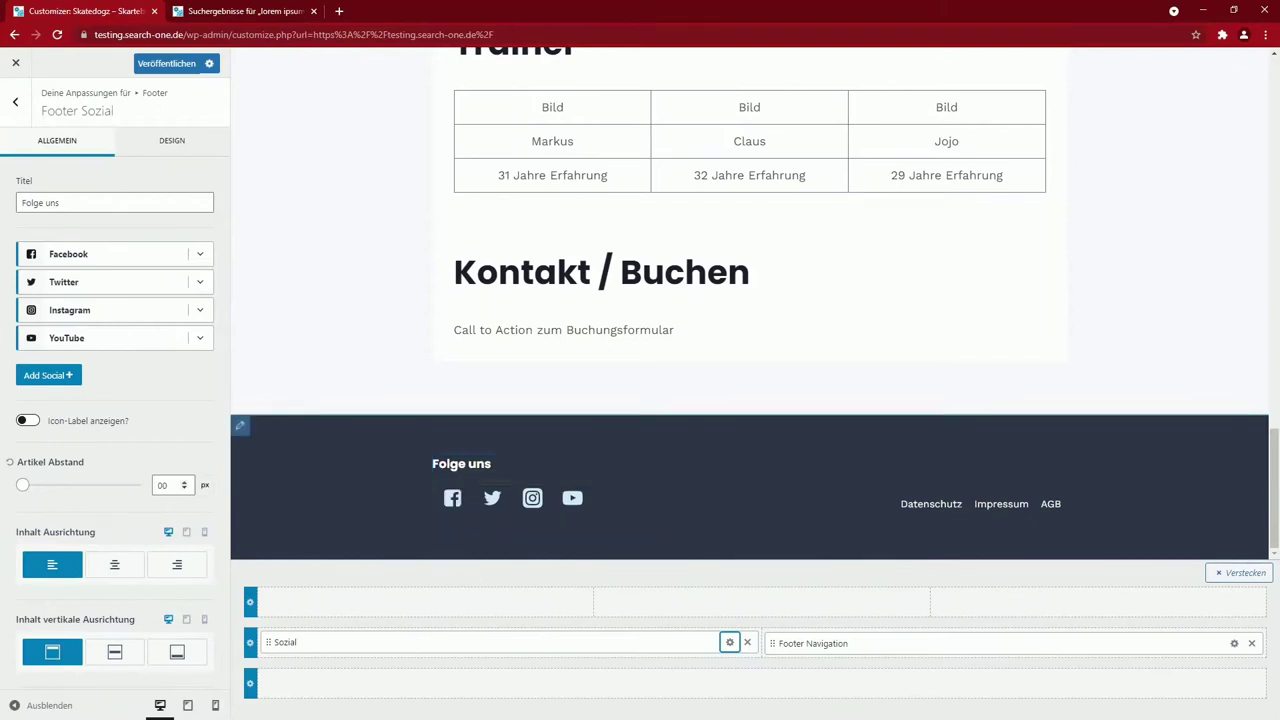
pyautogui.click(165, 145)
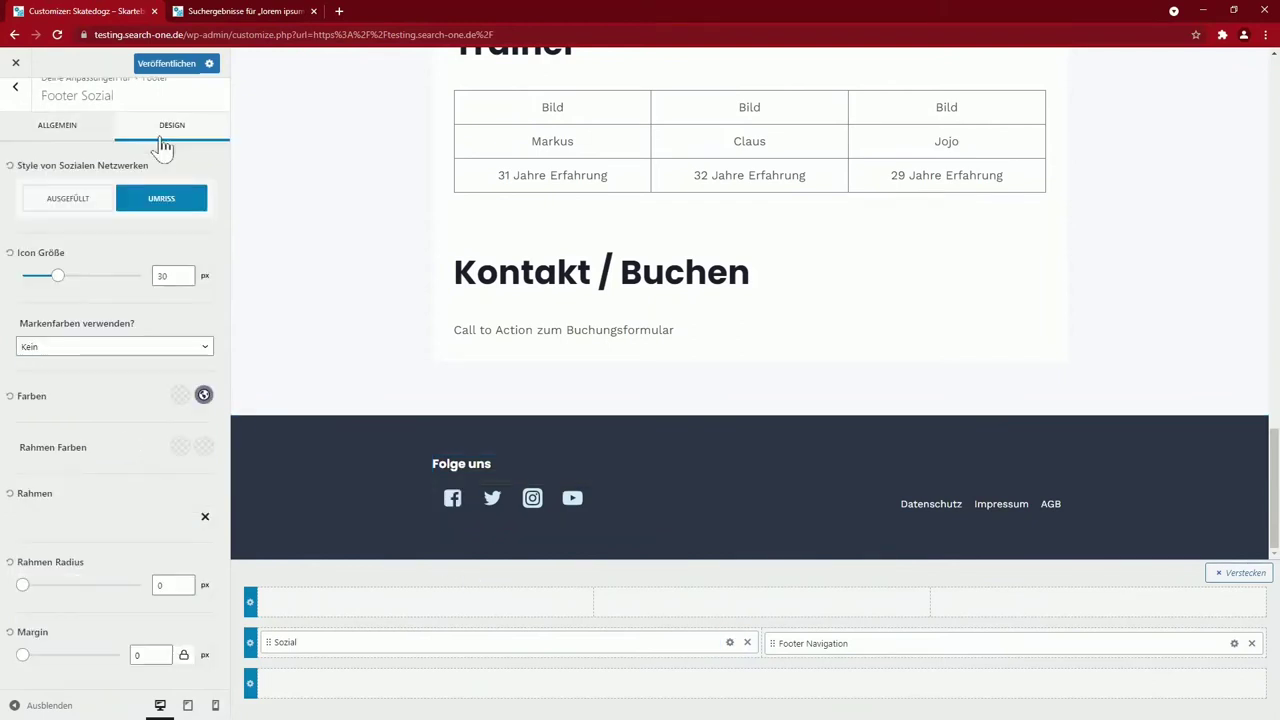
# Try a left margin of -10 px on the footer's social icons block and clear that value again
pyautogui.scroll(-1, 137, 527)
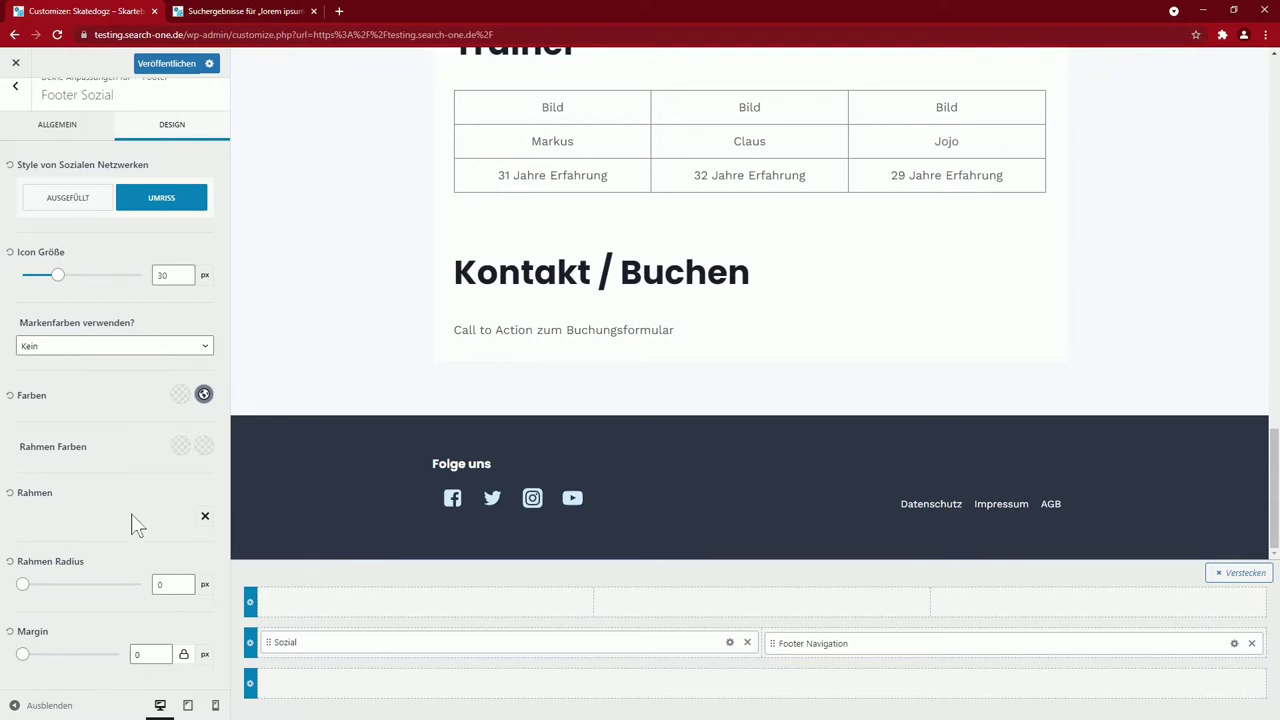
pyautogui.click(183, 655)
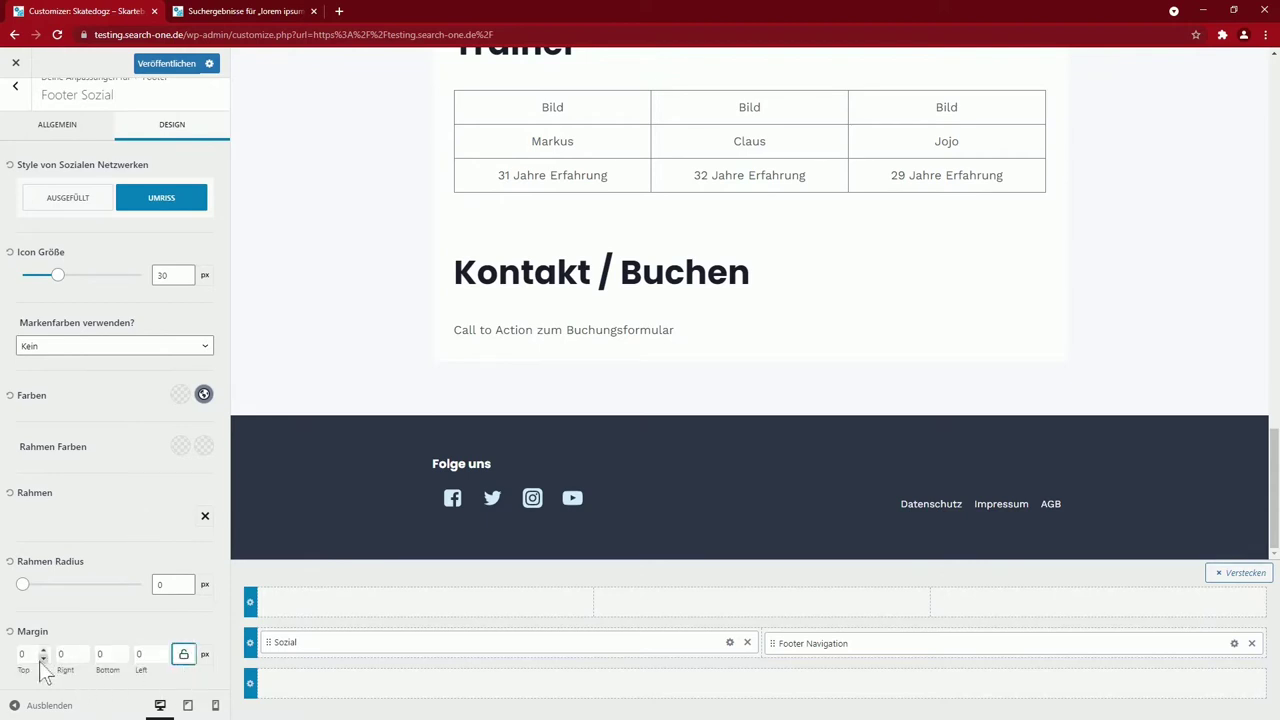
pyautogui.click(140, 654)
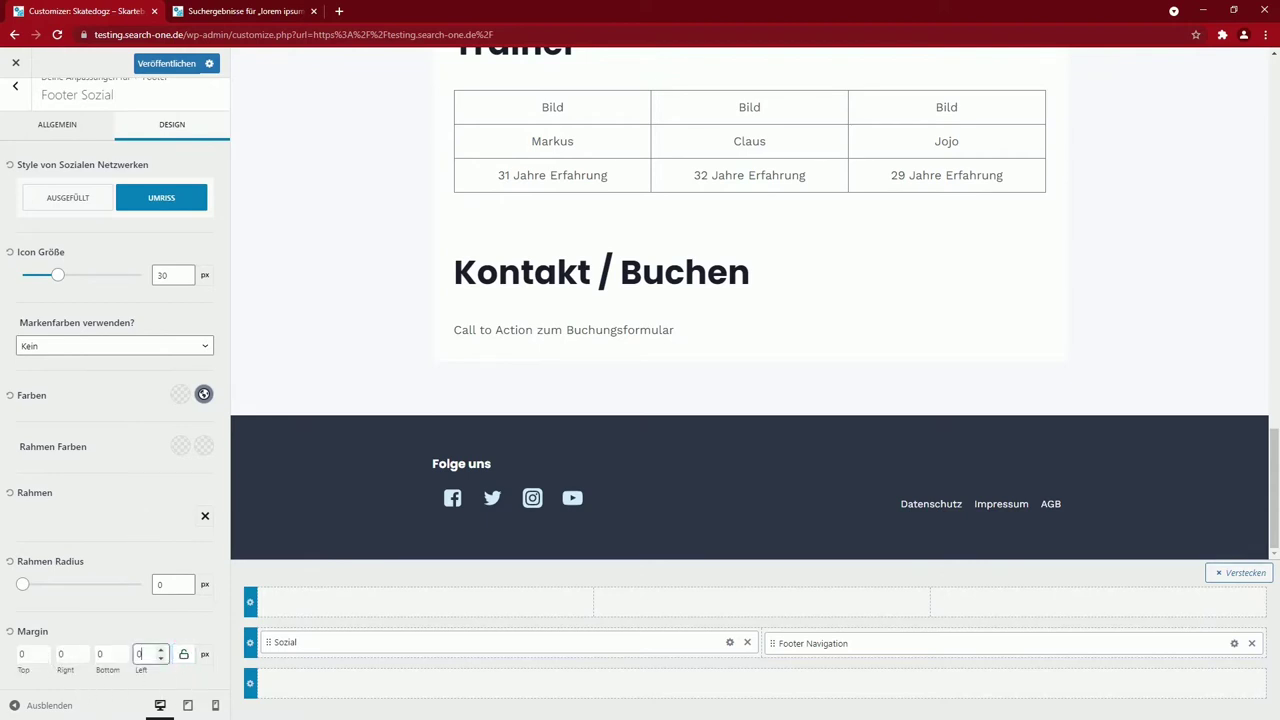
pyautogui.write('-10')
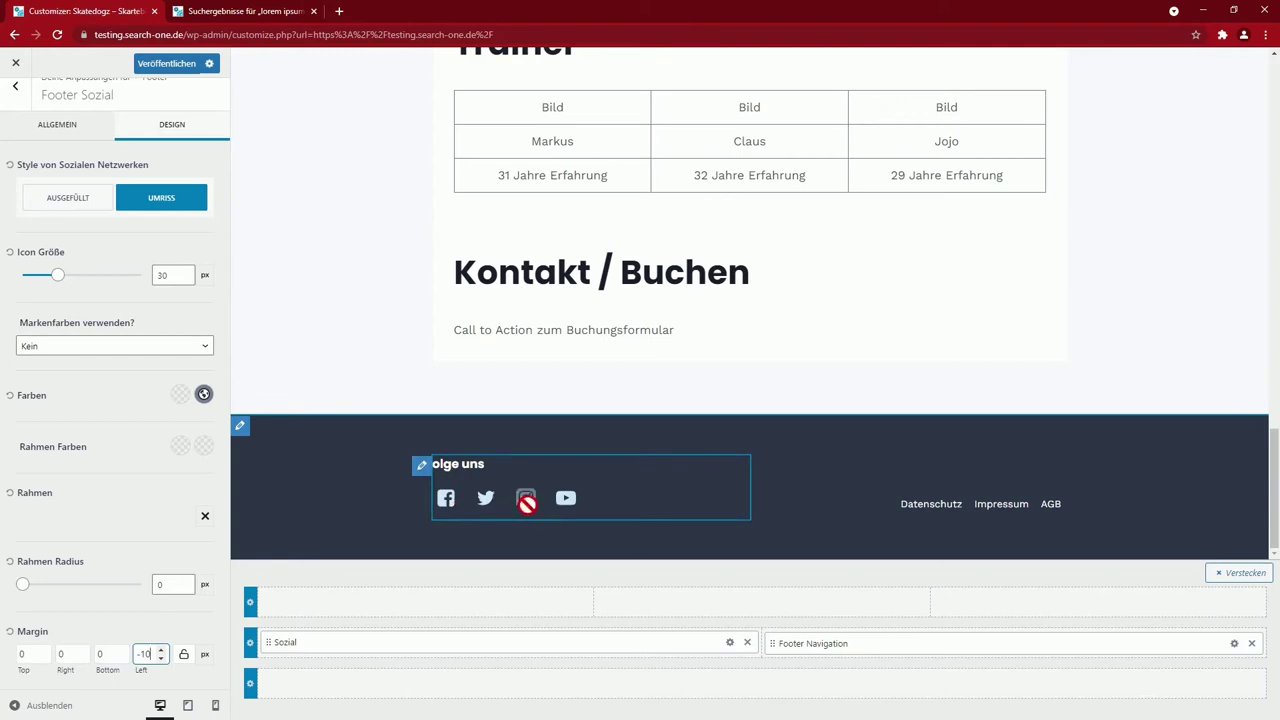
pyautogui.press('BackSpace')
pyautogui.press('BackSpace')
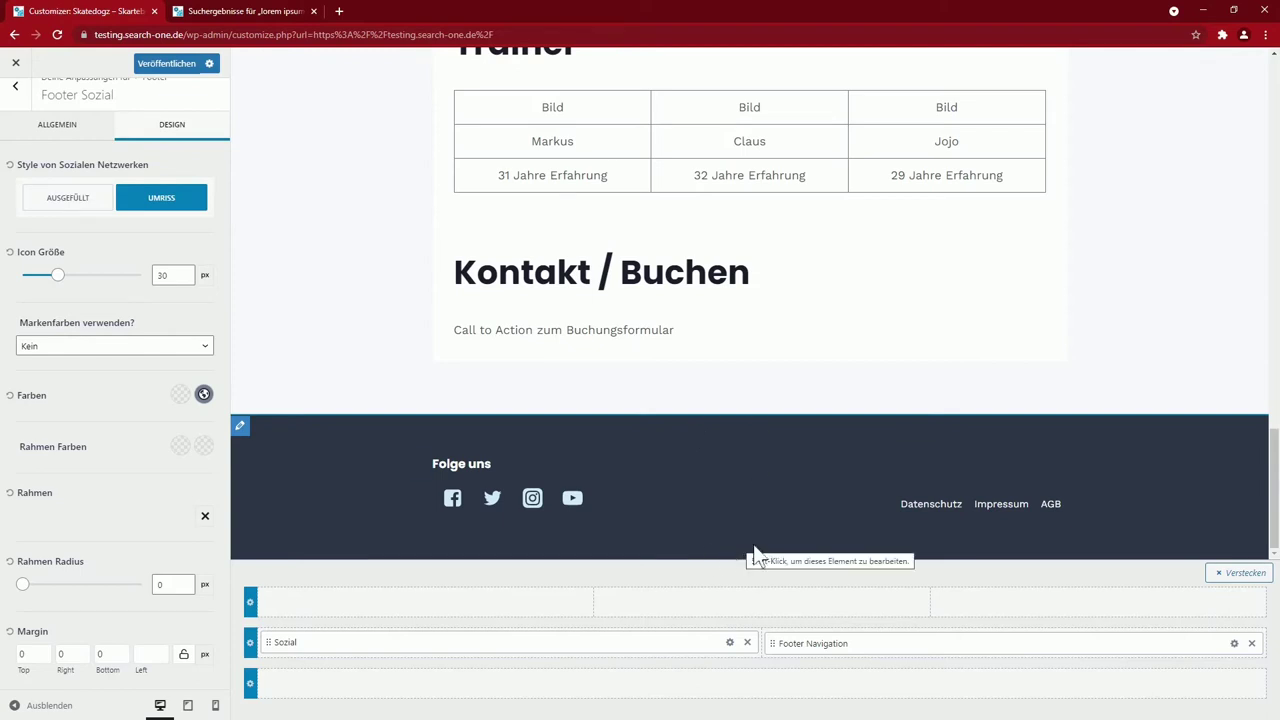
# Add a Copyright item to the footer's bottom row and open its settings
pyautogui.click(762, 686)
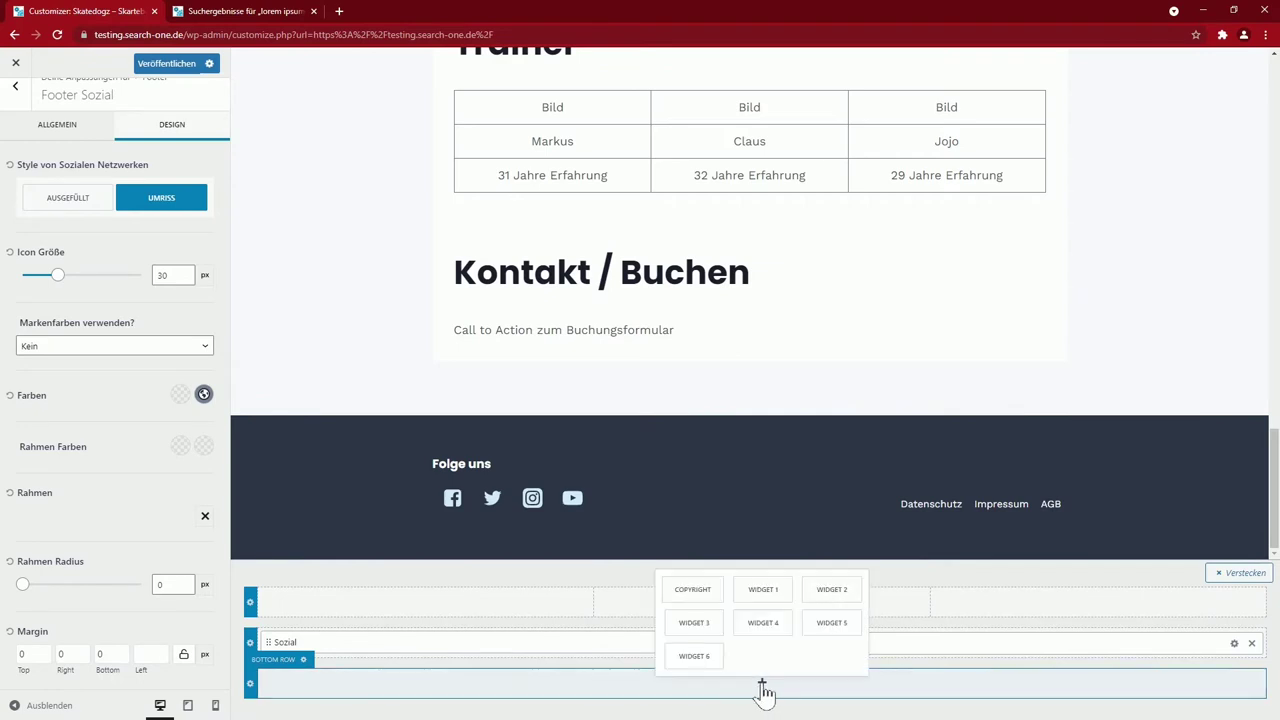
pyautogui.click(694, 591)
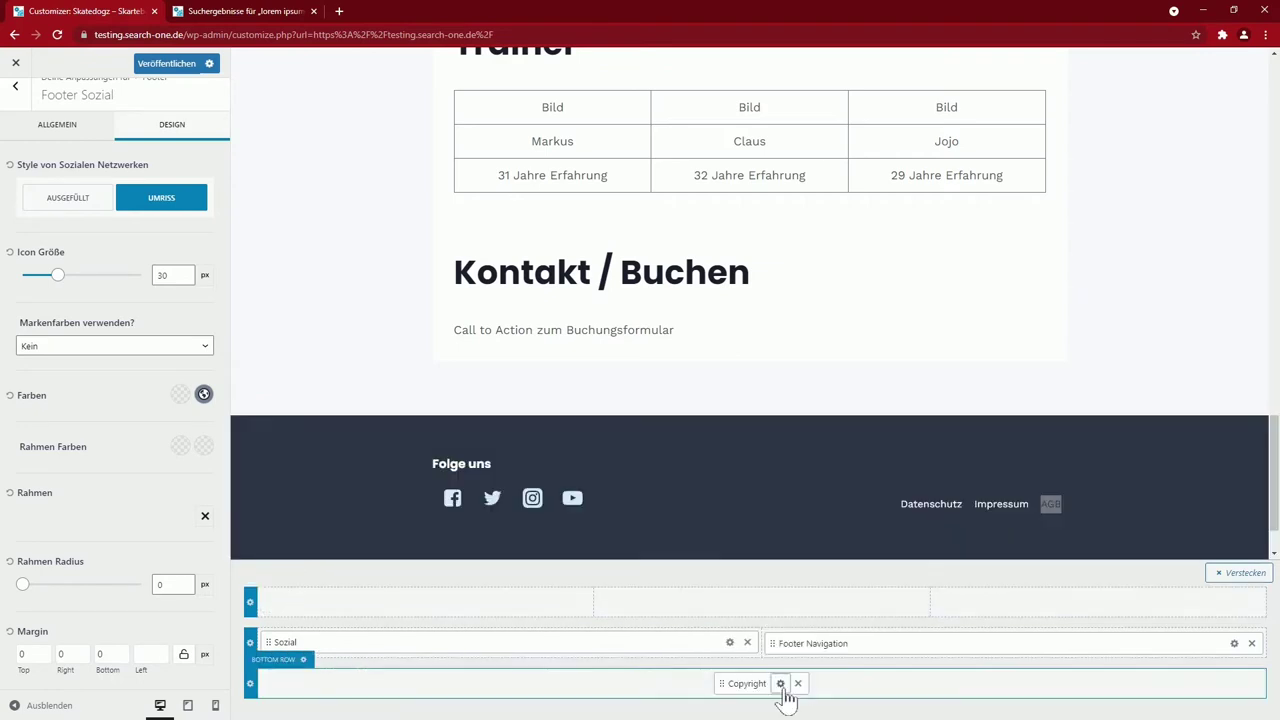
pyautogui.click(782, 686)
pyautogui.click(180, 148)
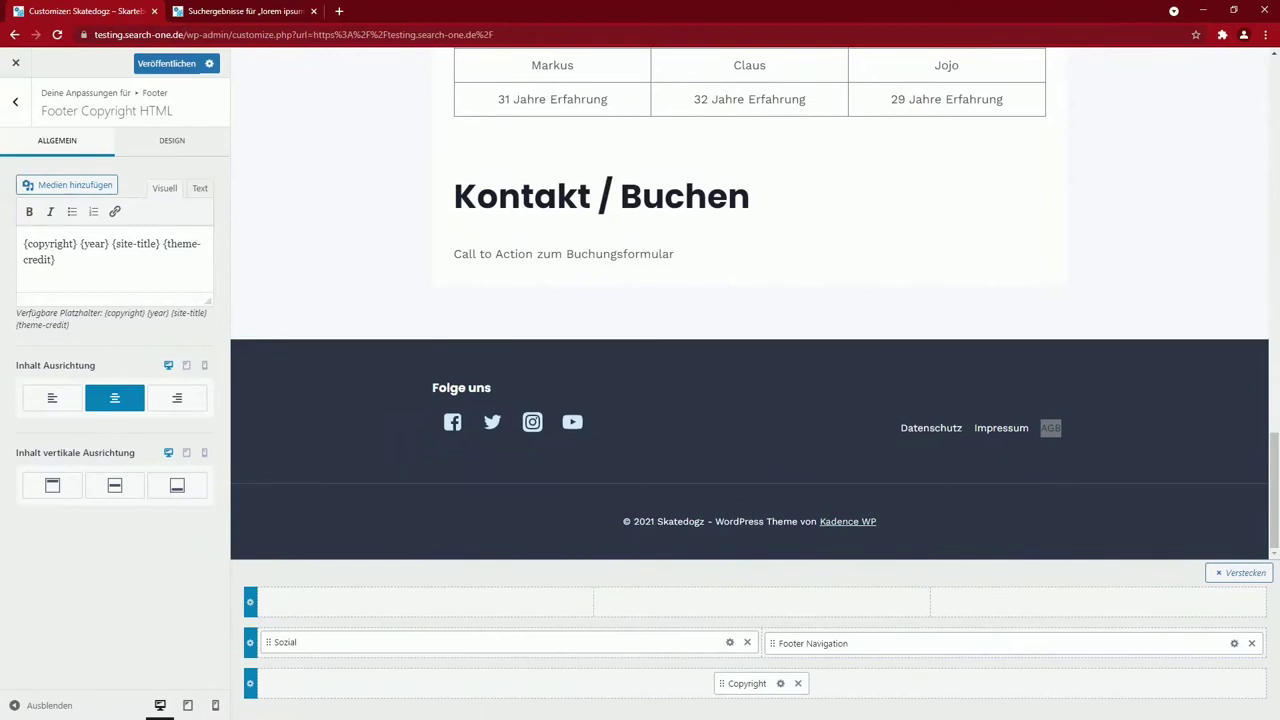
# Remove the {theme-credit} placeholder from the footer copyright text and publish the change
pyautogui.moveTo(161, 244); pyautogui.dragTo(56, 260)
pyautogui.press('BackSpace')
pyautogui.click(172, 64)
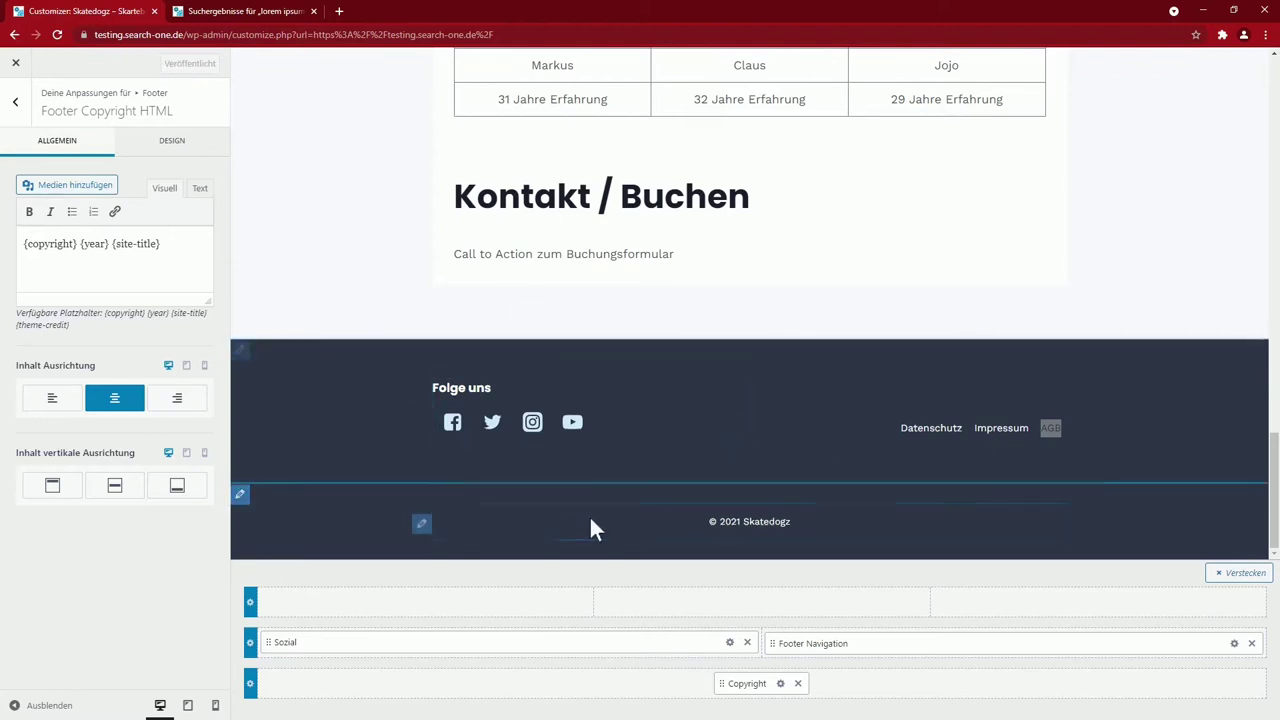
# Set the upper border width of the footer's bottom row to 0 px and return to the footer overview
pyautogui.click(250, 642)
pyautogui.click(250, 685)
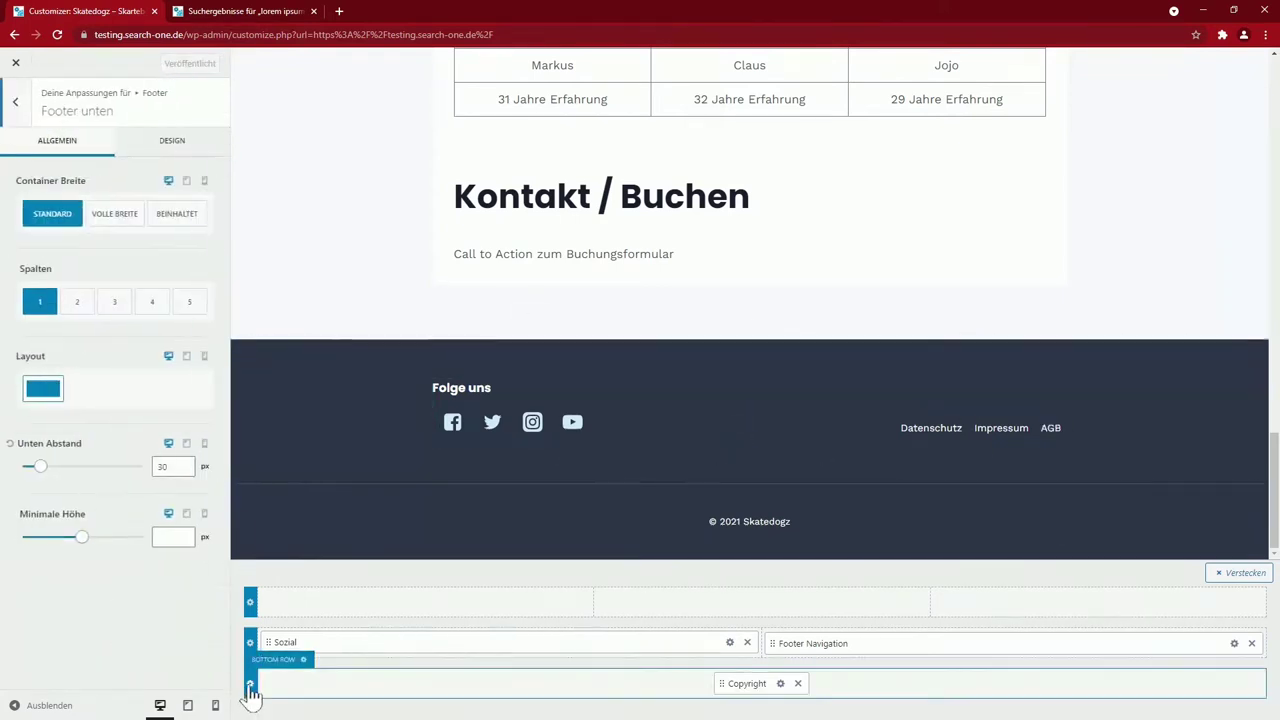
pyautogui.click(173, 152)
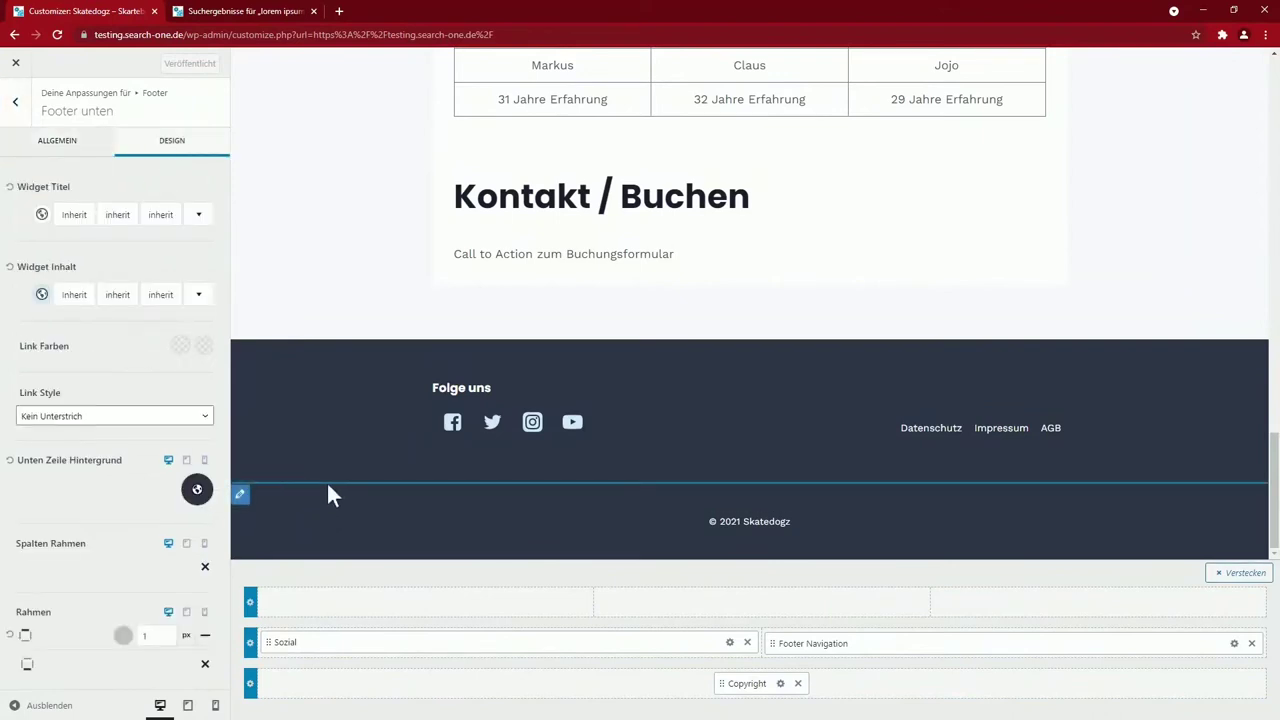
pyautogui.scroll(-1, 190, 520)
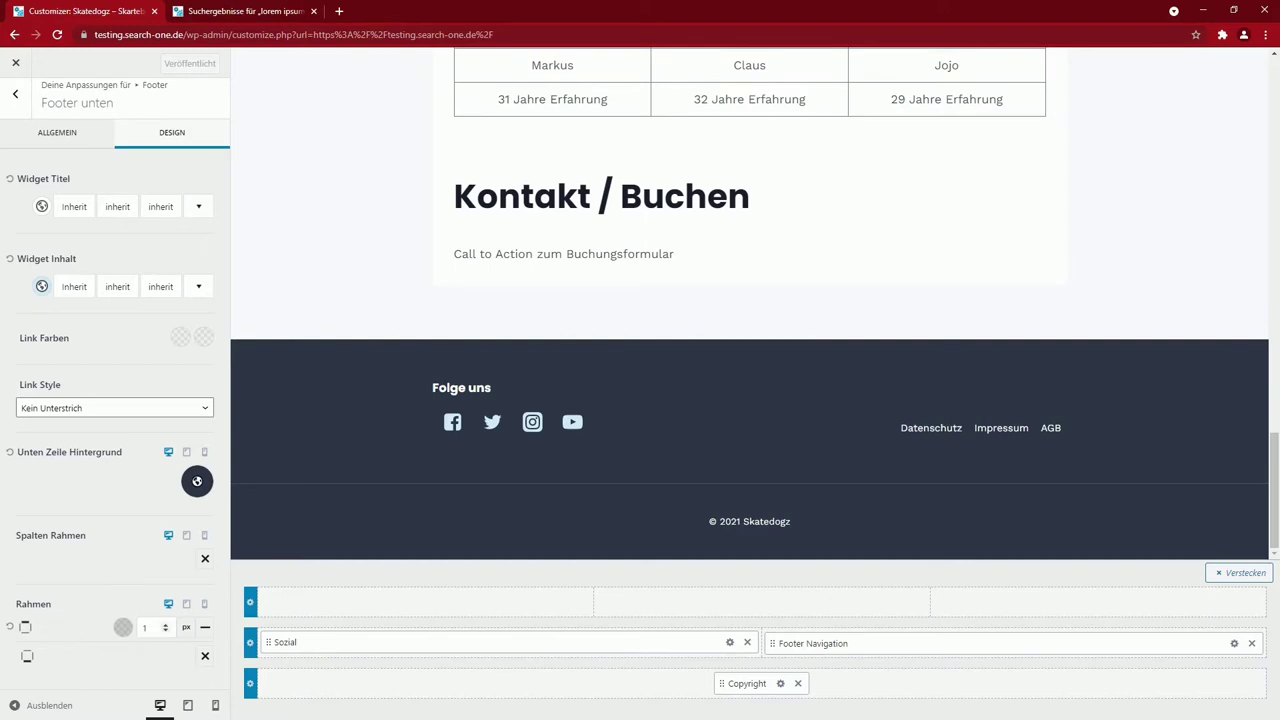
pyautogui.click(165, 631)
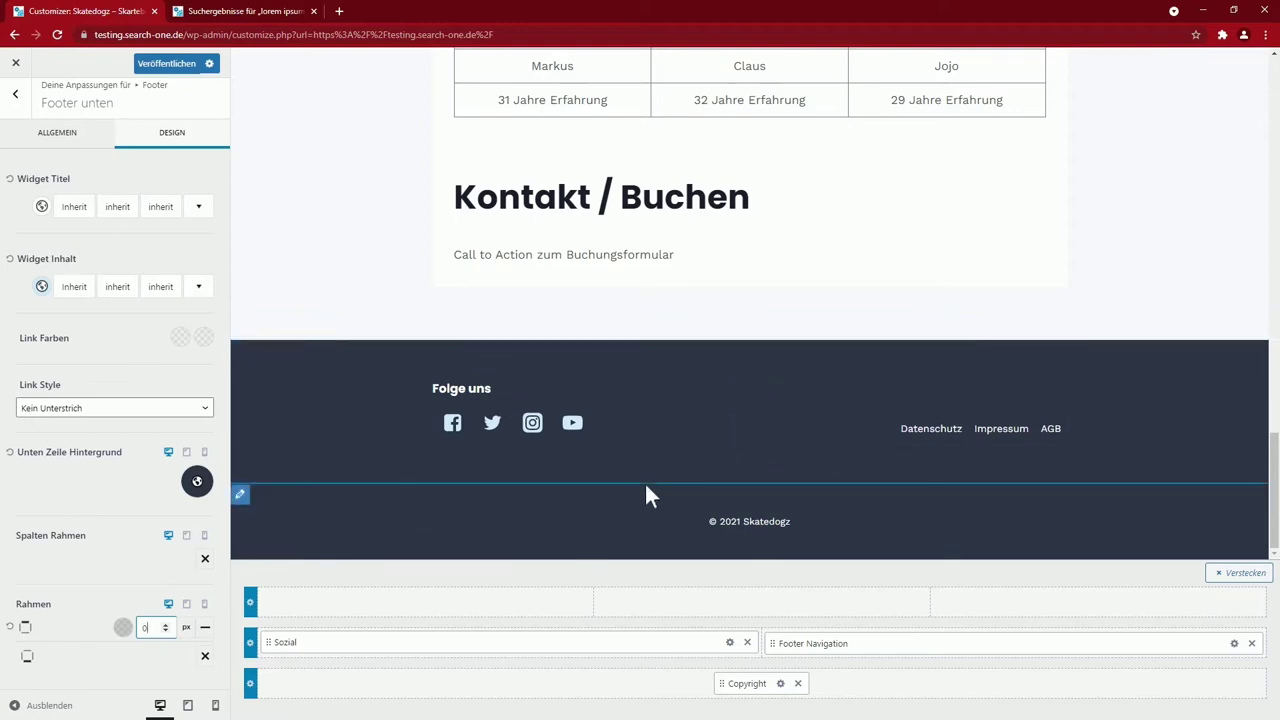
pyautogui.click(16, 96)
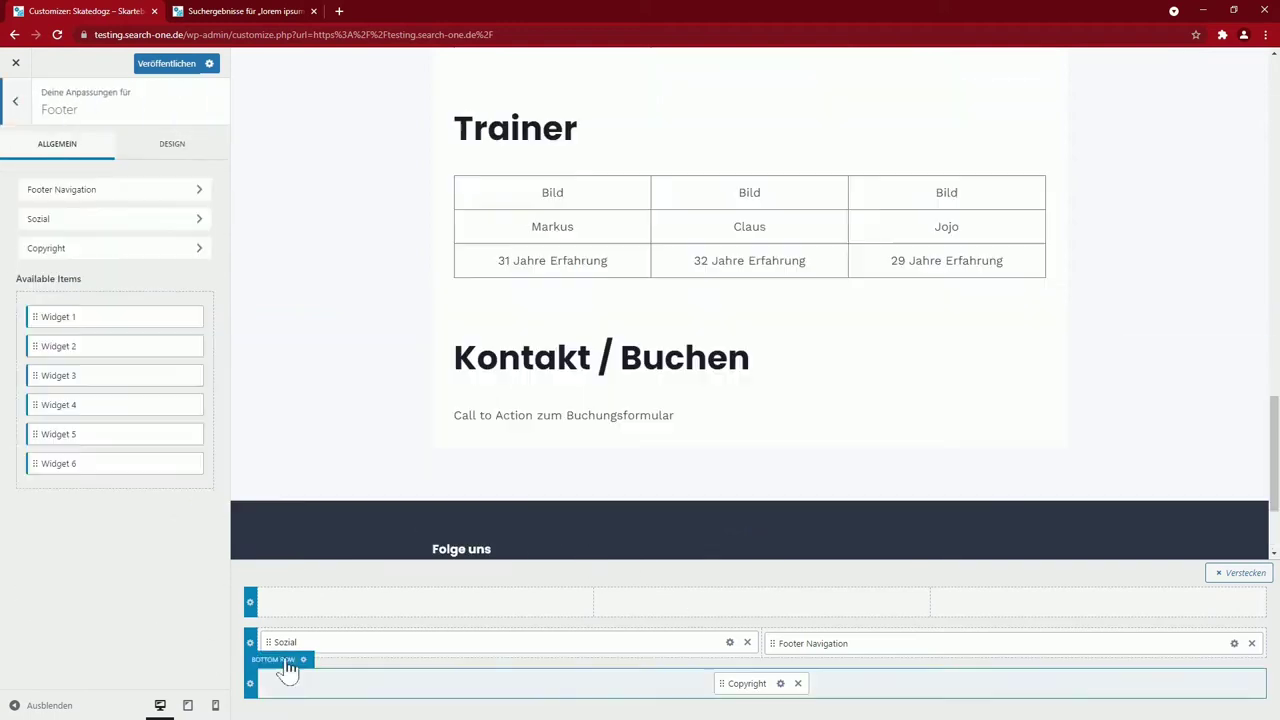
# Set both the top and bottom spacing of the footer's middle row to 40 px and publish
pyautogui.click(251, 643)
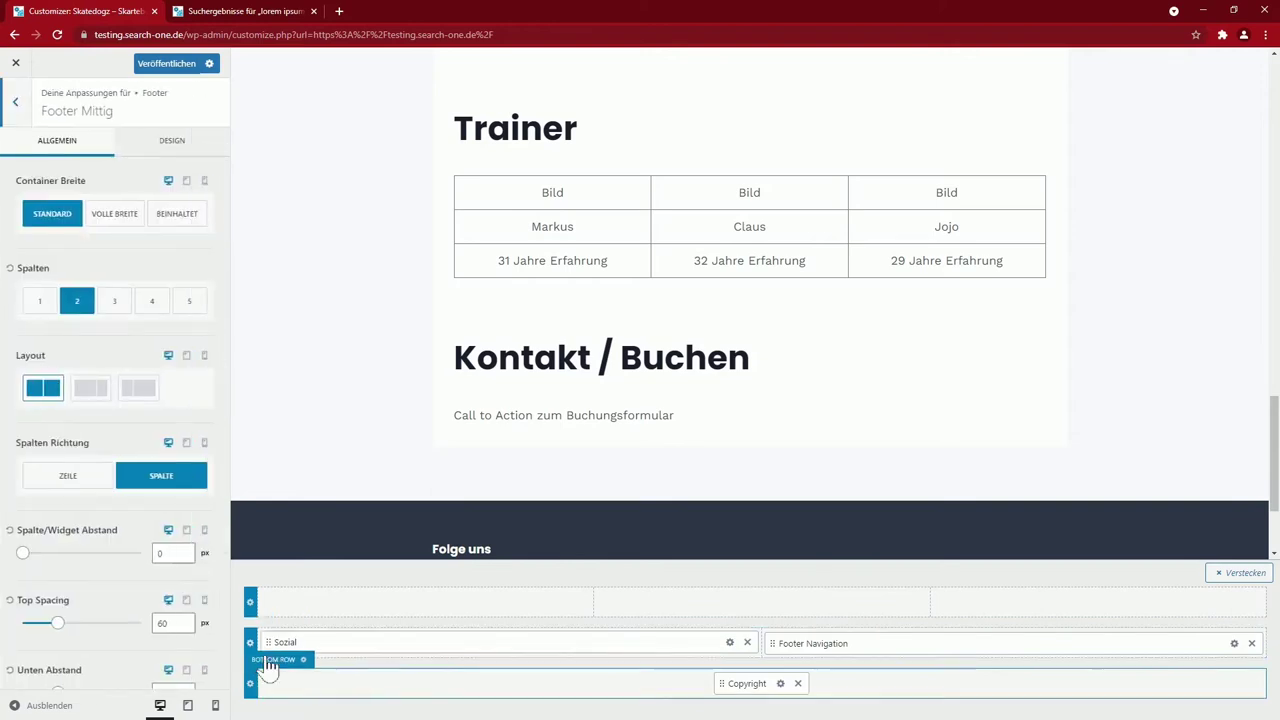
pyautogui.scroll(-2, 98, 651)
pyautogui.doubleClick(164, 445)
pyautogui.write('40')
pyautogui.doubleClick(164, 515)
pyautogui.write('40')
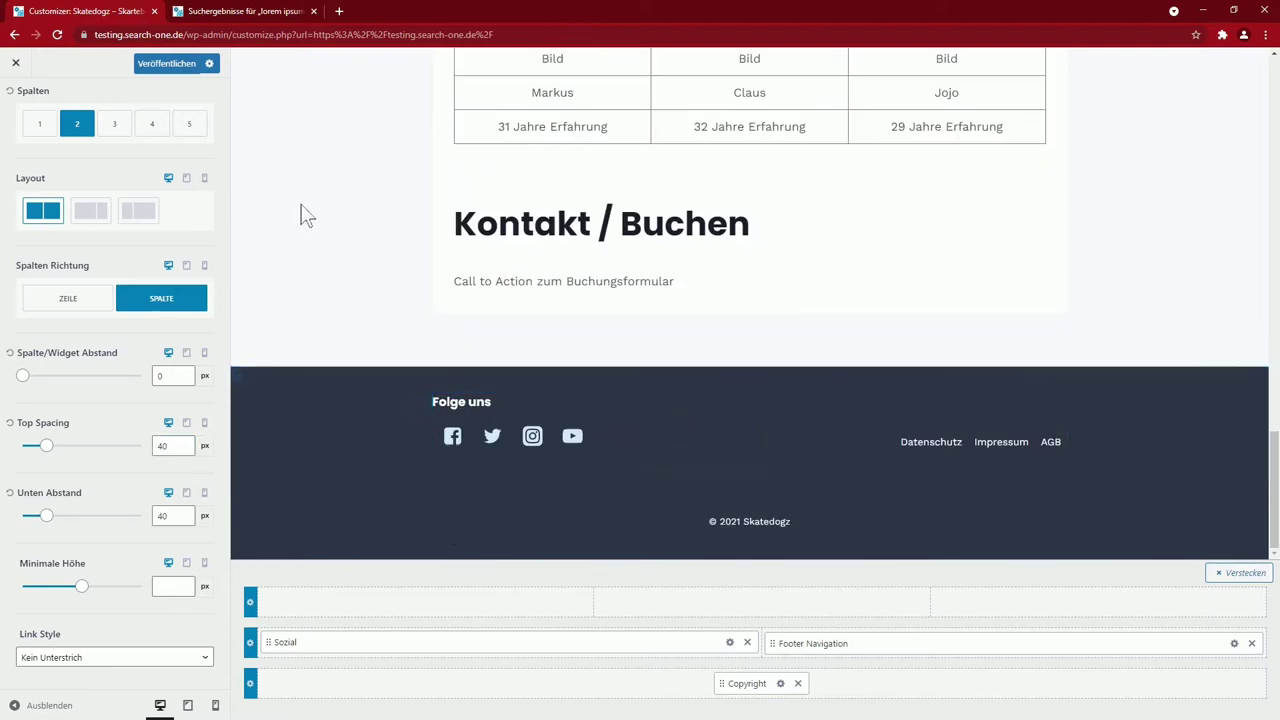
pyautogui.click(167, 70)
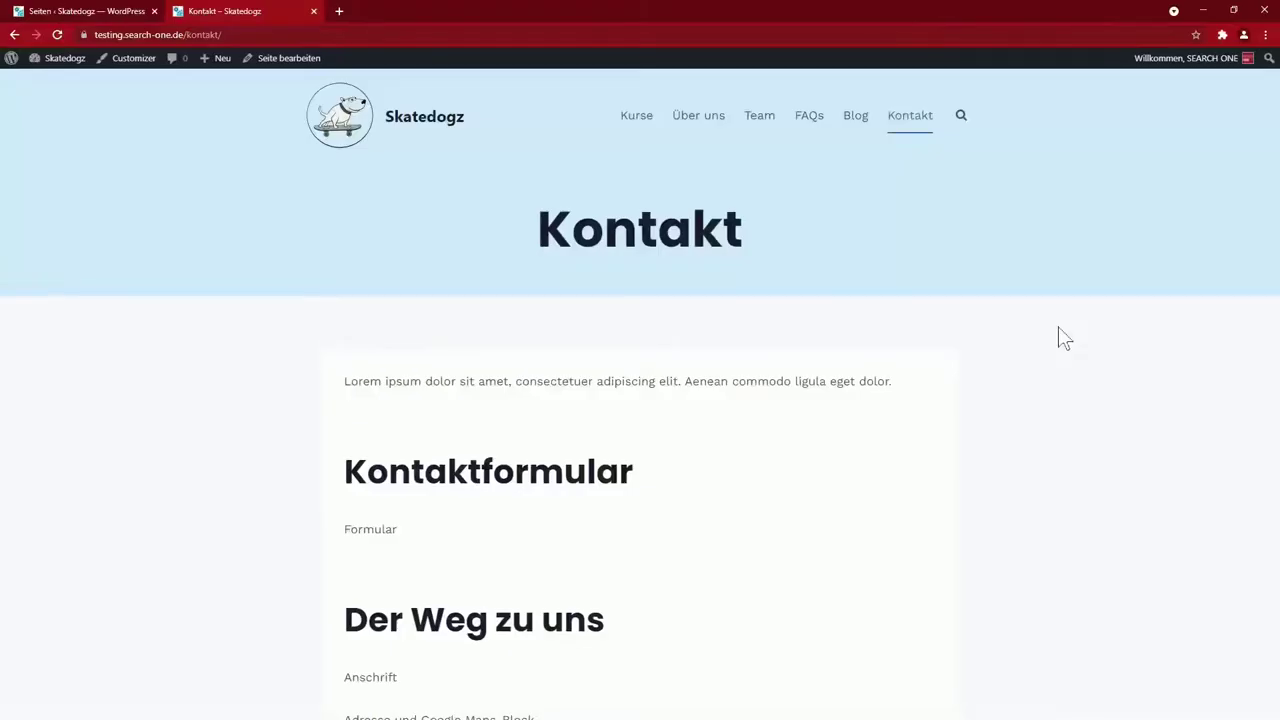
# Open the Seitenlayout settings from the Kontakt page and switch the page title off and back on
pyautogui.scroll(-3, 1058, 326)
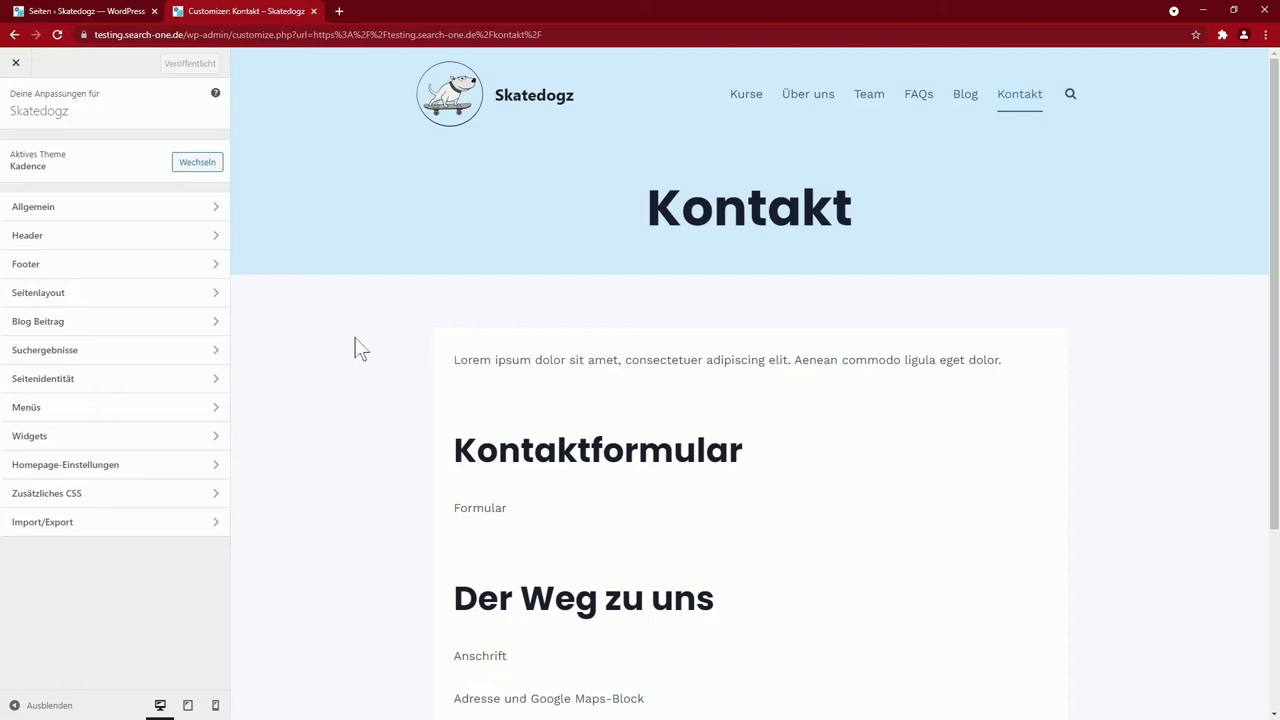
pyautogui.click(60, 295)
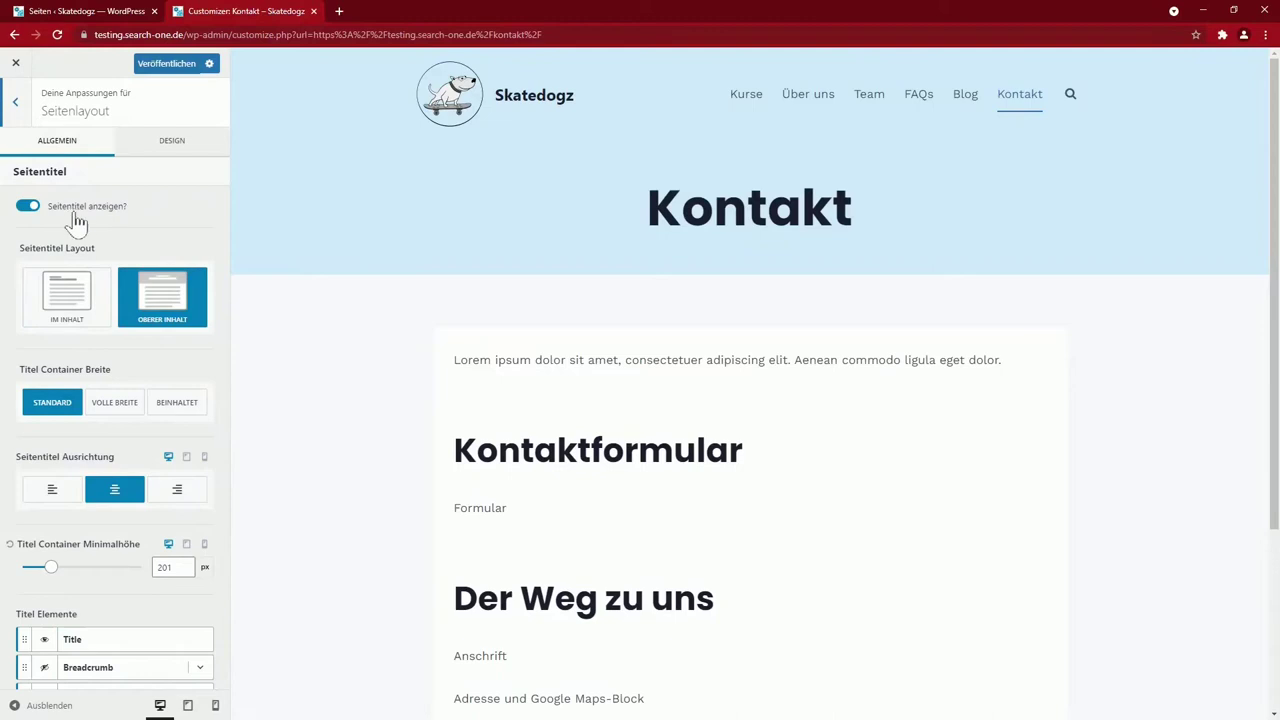
pyautogui.click(30, 207)
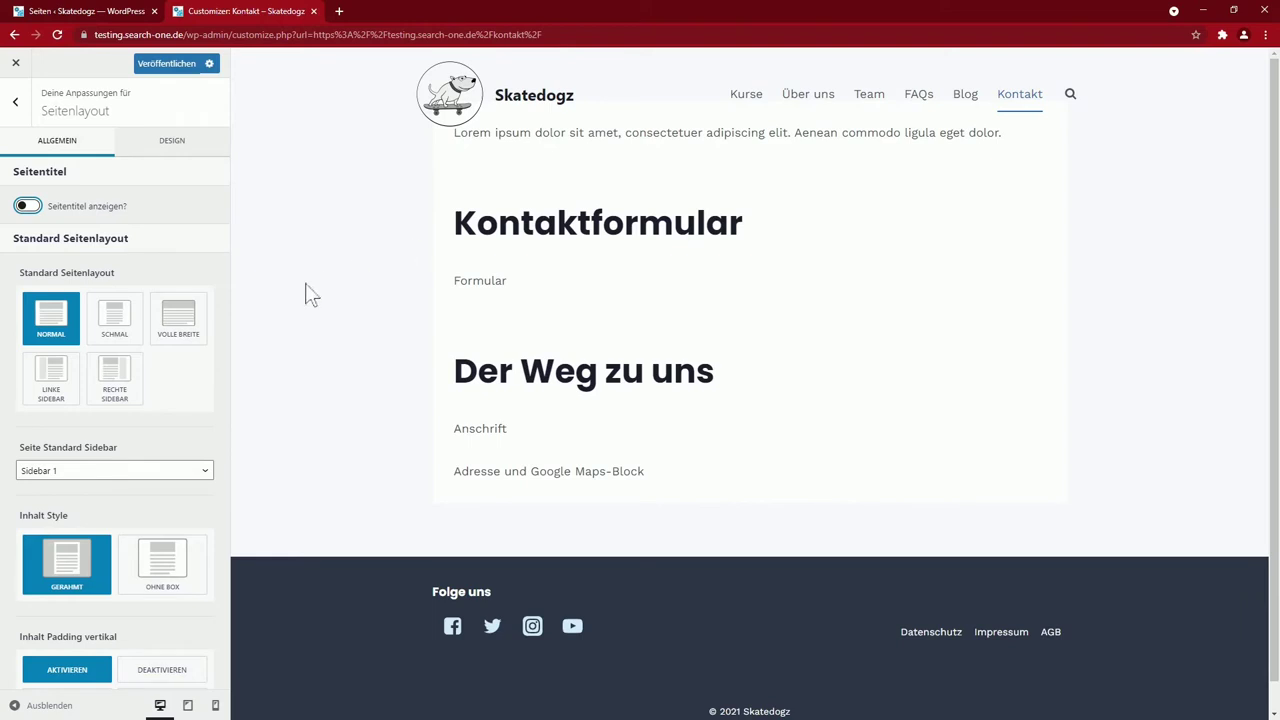
pyautogui.click(26, 207)
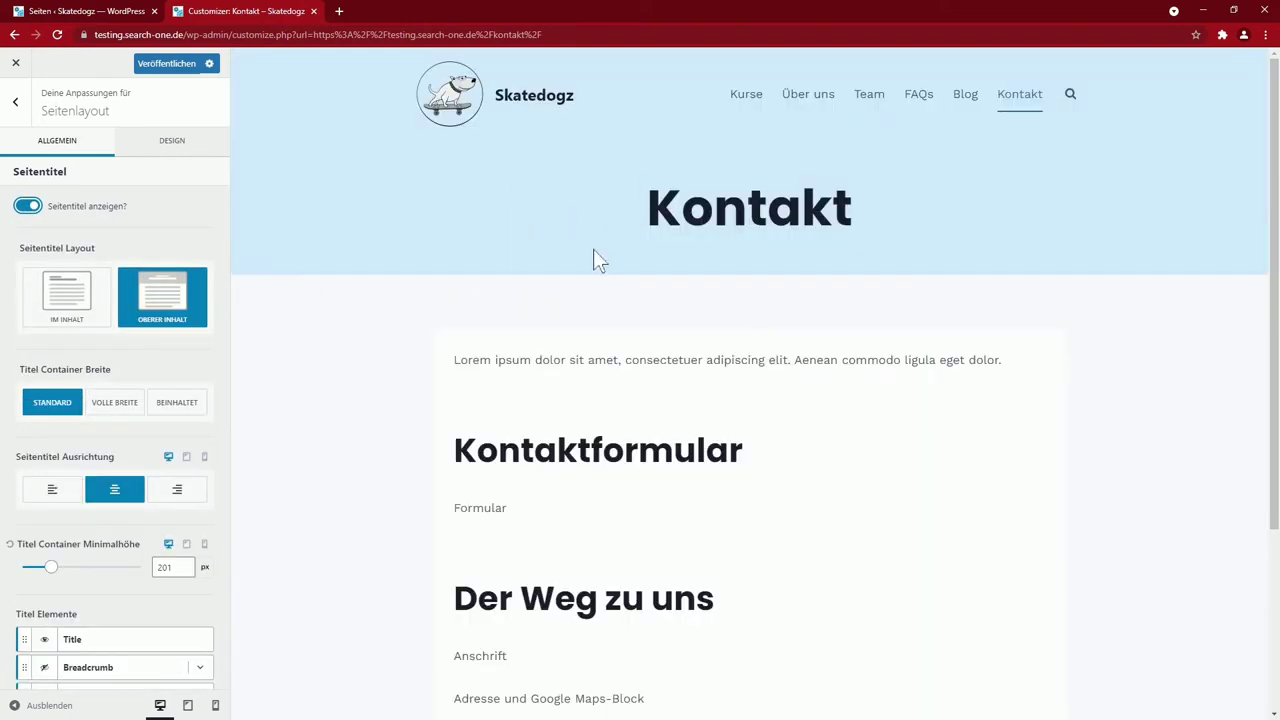
# Configure the page title with a Volle Breite container, centred alignment and 200 px minimum height, after trying Beinhaltet and both side alignments
pyautogui.click(174, 405)
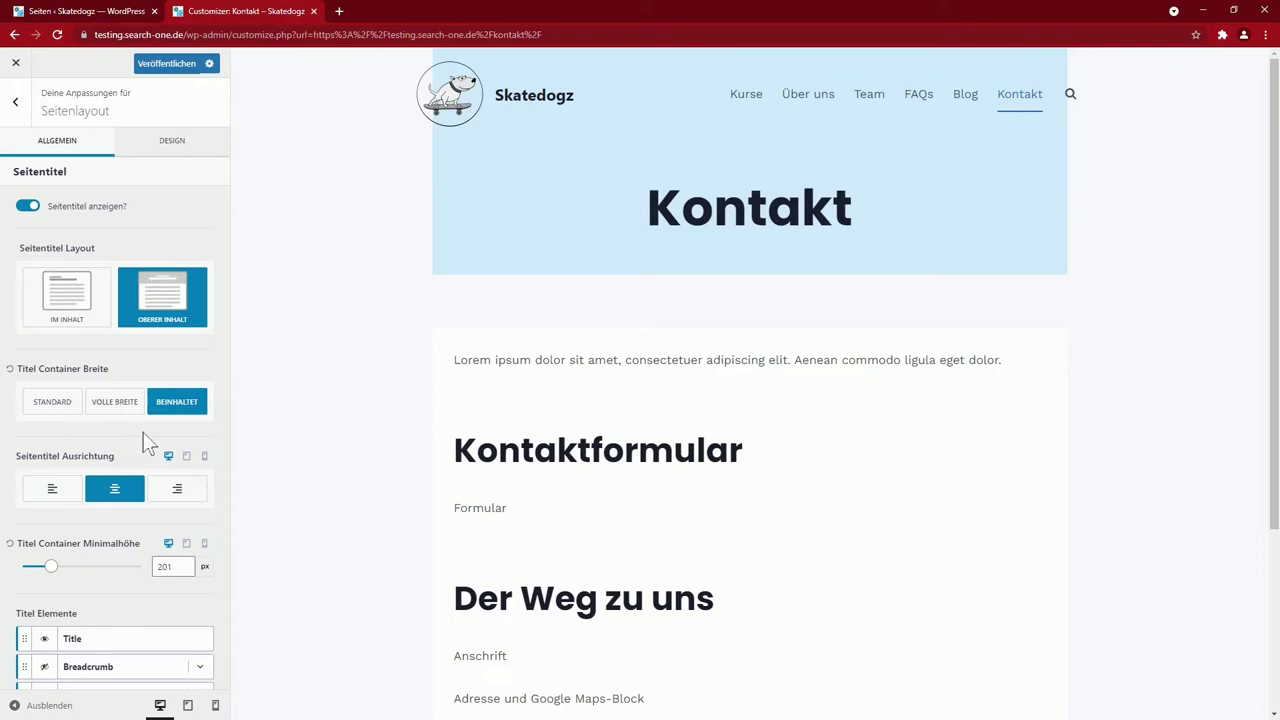
pyautogui.click(112, 403)
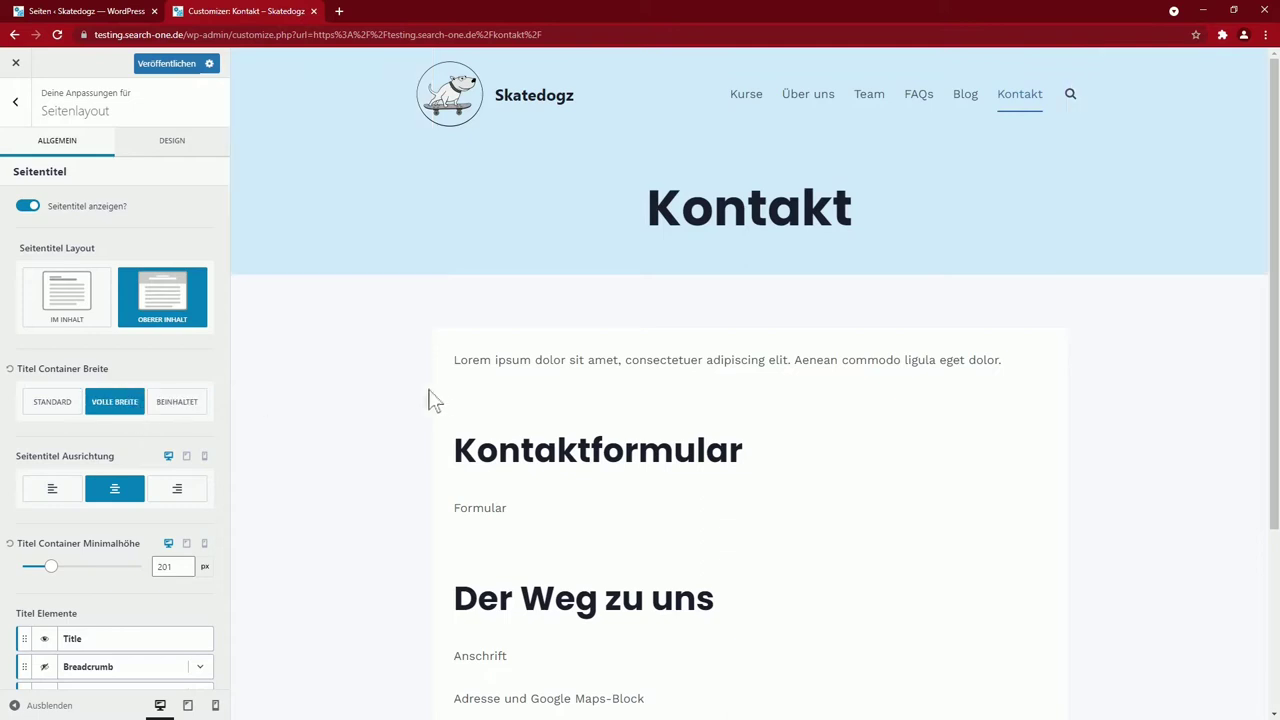
pyautogui.click(52, 489)
pyautogui.click(180, 490)
pyautogui.click(116, 492)
pyautogui.moveTo(52, 567)
pyautogui.mouseDown()
pyautogui.moveTo(65, 569)
pyautogui.moveTo(51, 568)
pyautogui.mouseUp()
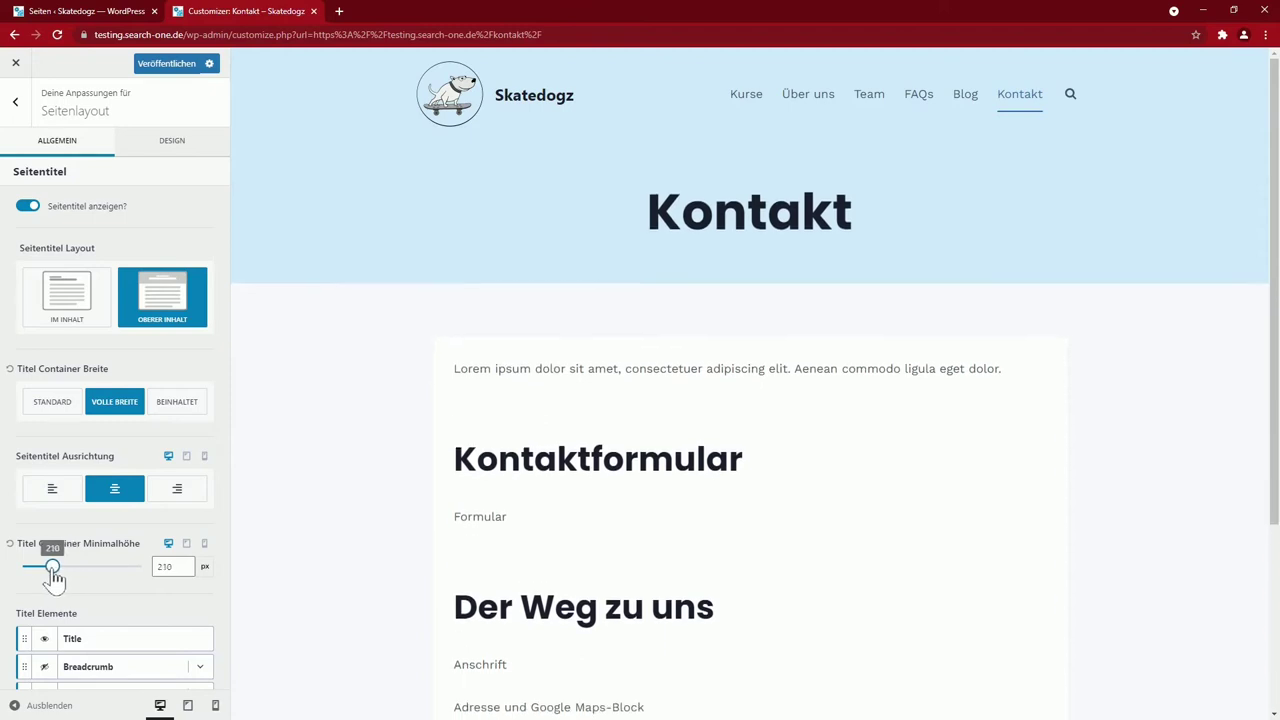
# Try showing the Breadcrumb element in the page title, hide it again and expand its options
pyautogui.scroll(-4, 168, 575)
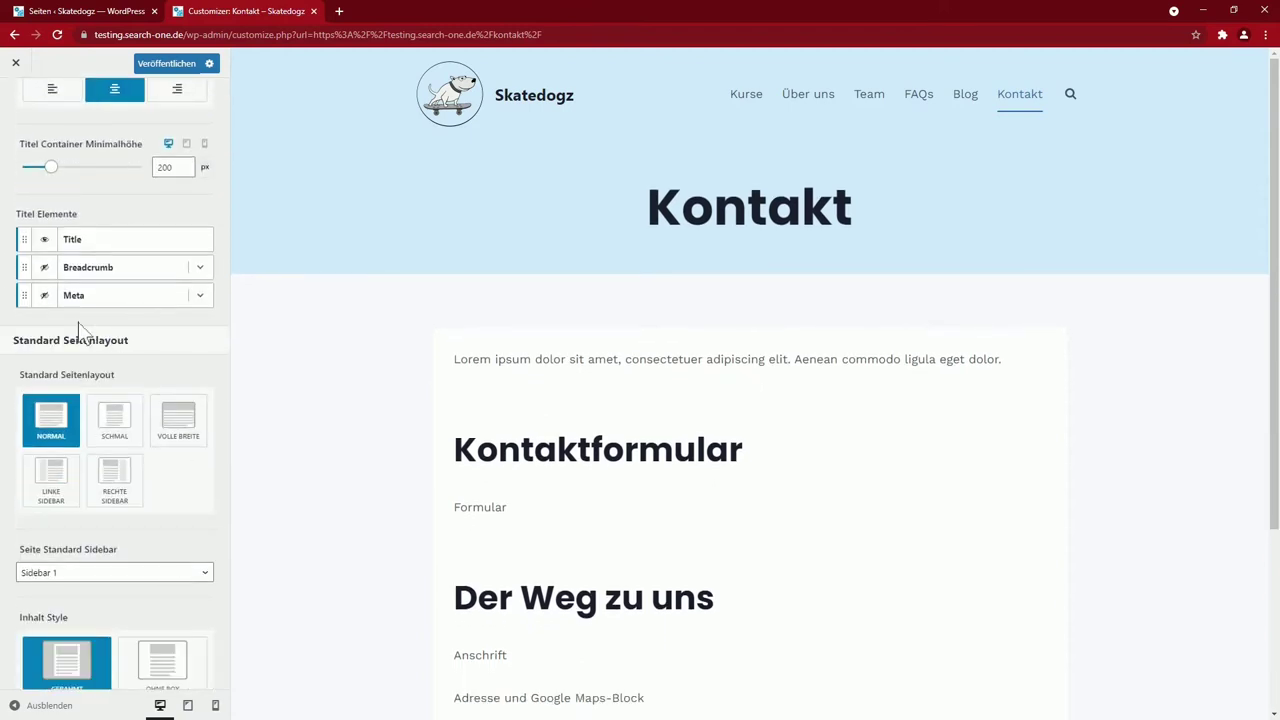
pyautogui.click(44, 268)
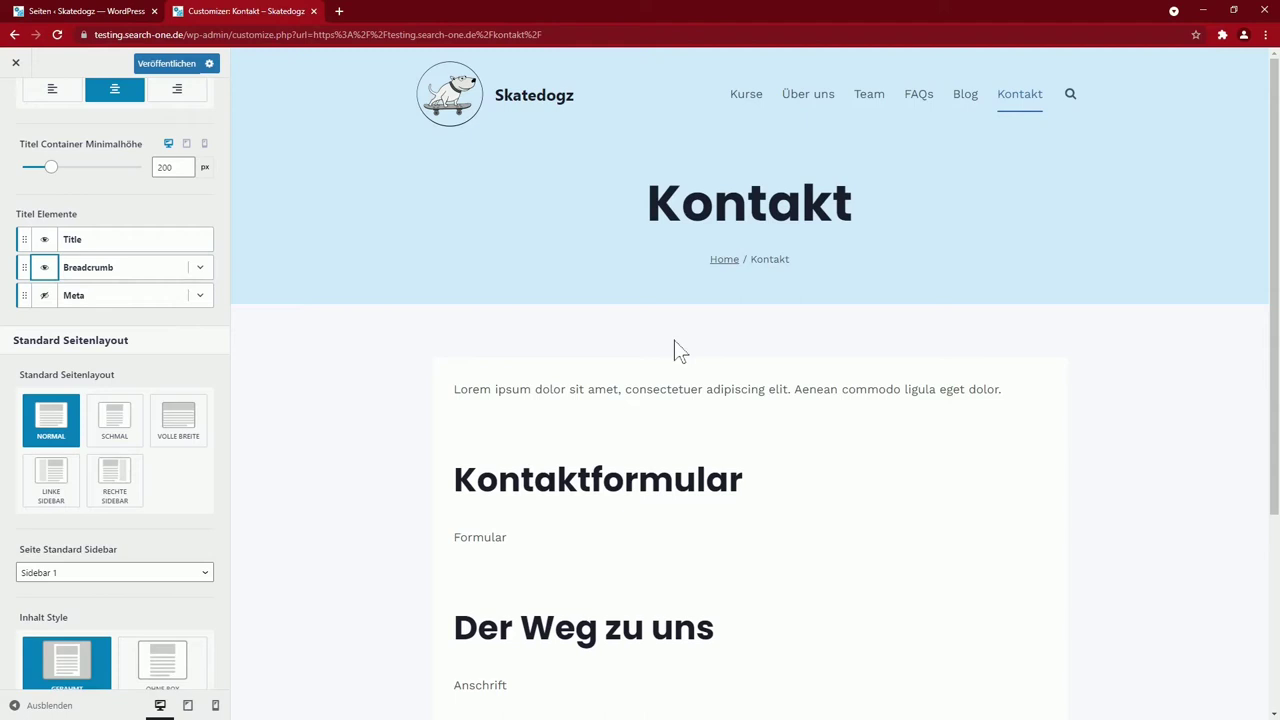
pyautogui.click(44, 268)
pyautogui.click(199, 267)
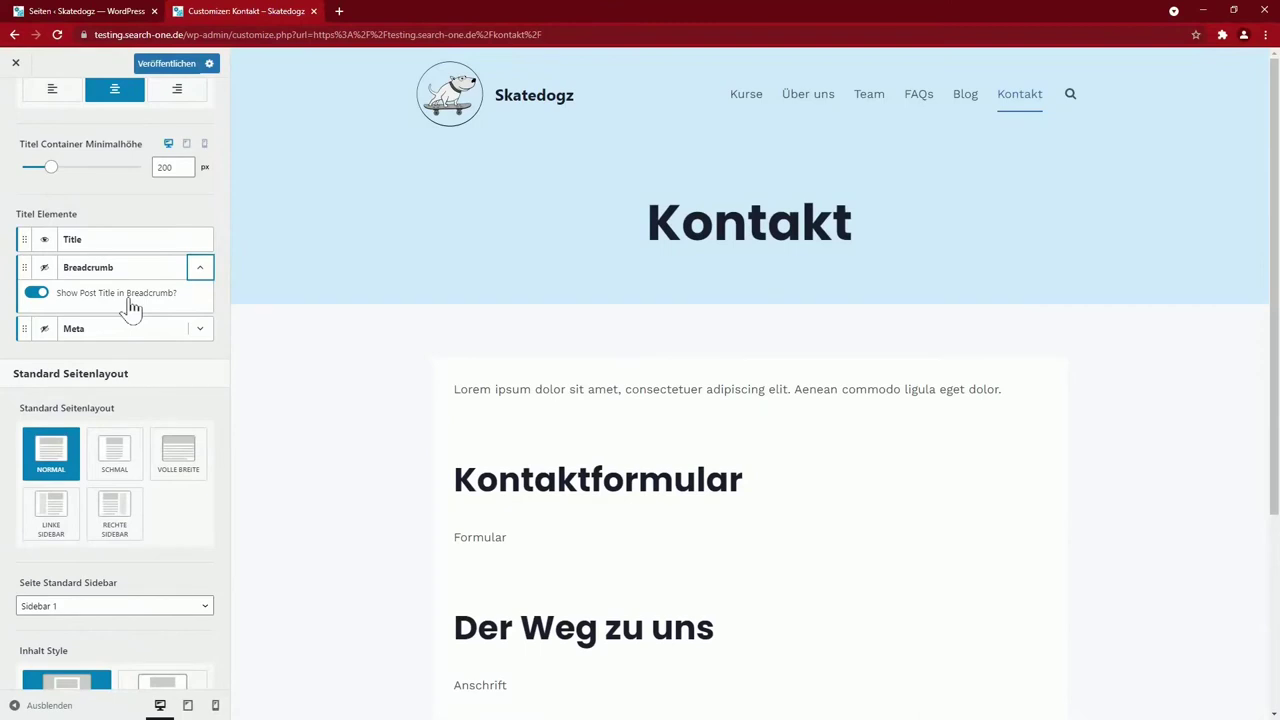
# Expand the Meta title element's options, try showing the element, then hide and collapse it again
pyautogui.click(199, 328)
pyautogui.scroll(-2, 200, 350)
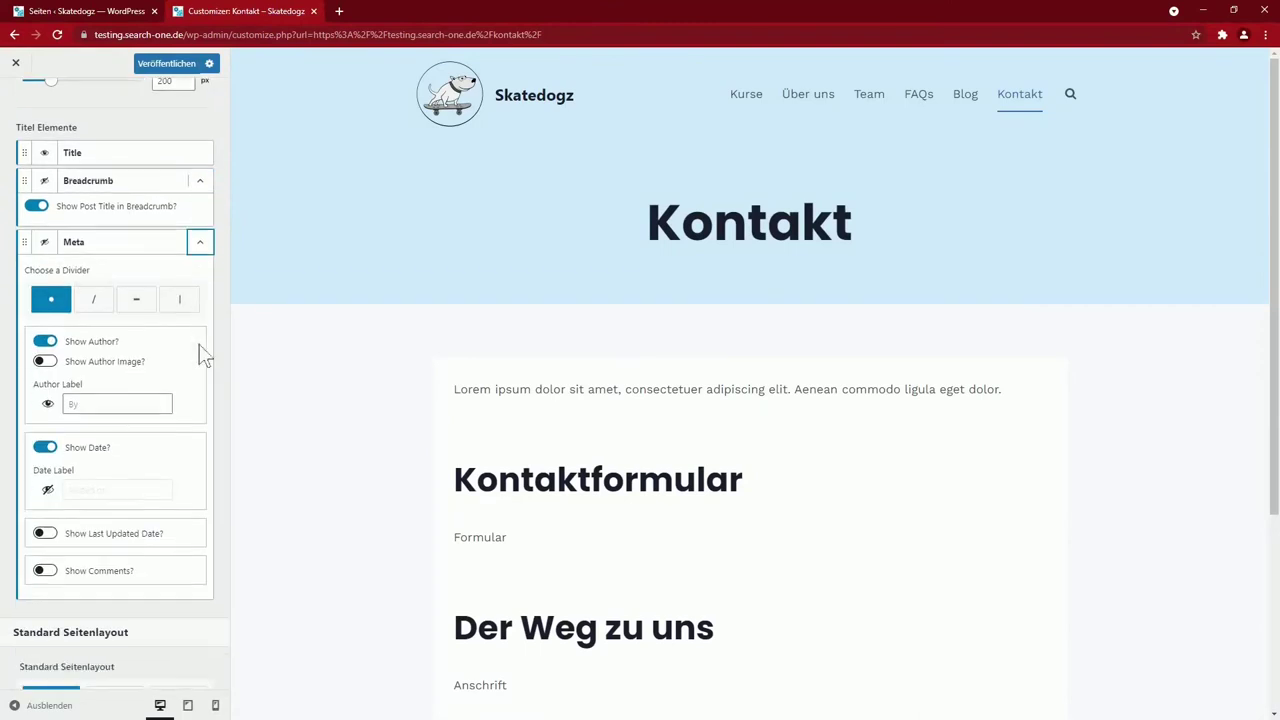
pyautogui.click(44, 195)
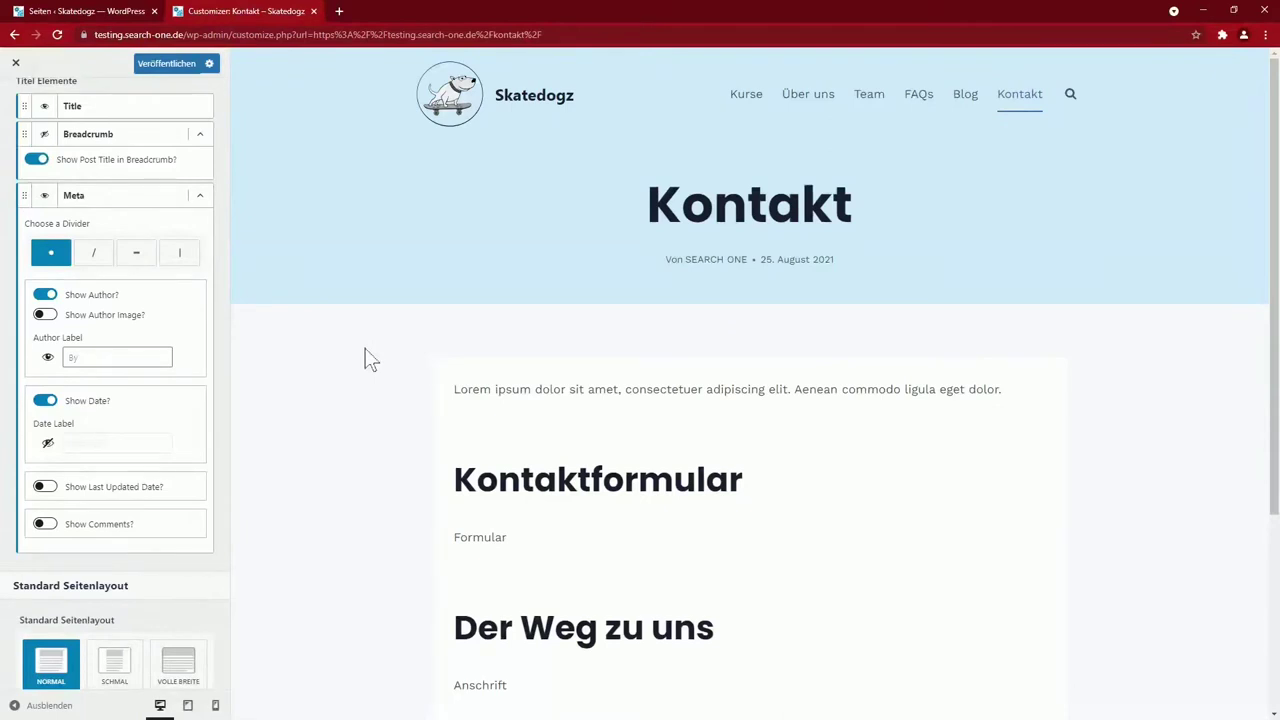
pyautogui.click(44, 197)
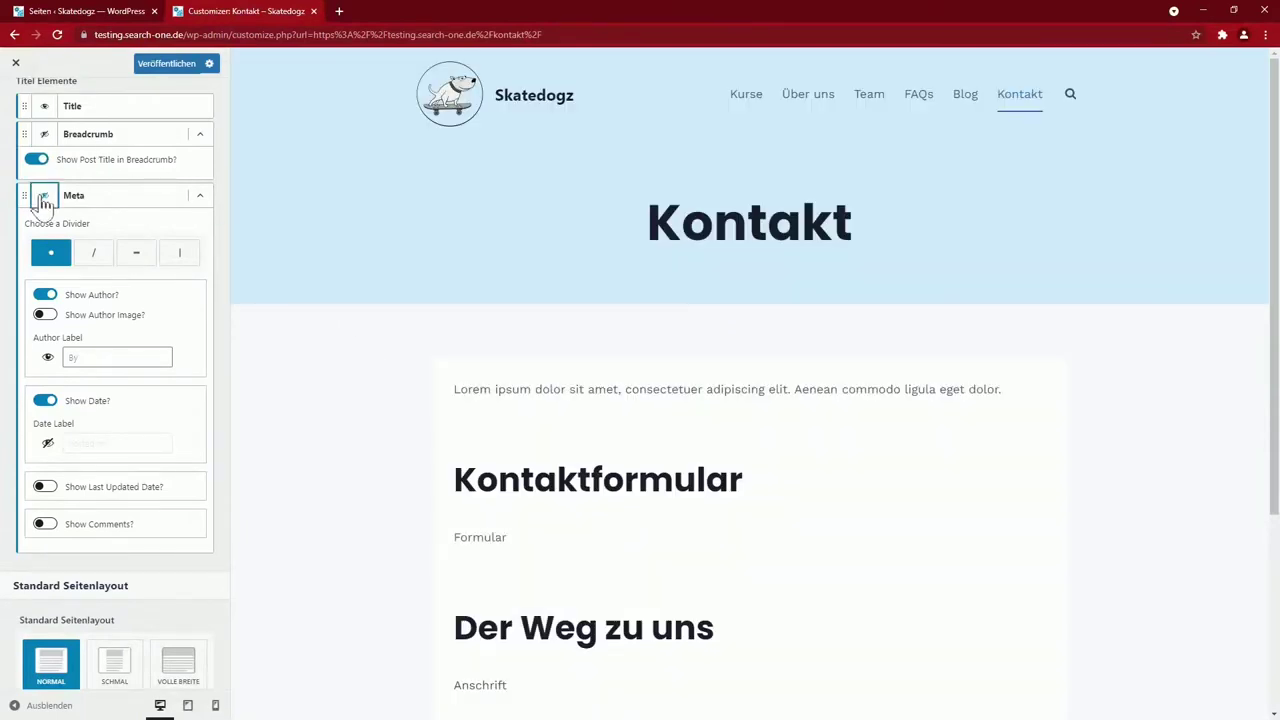
pyautogui.click(200, 197)
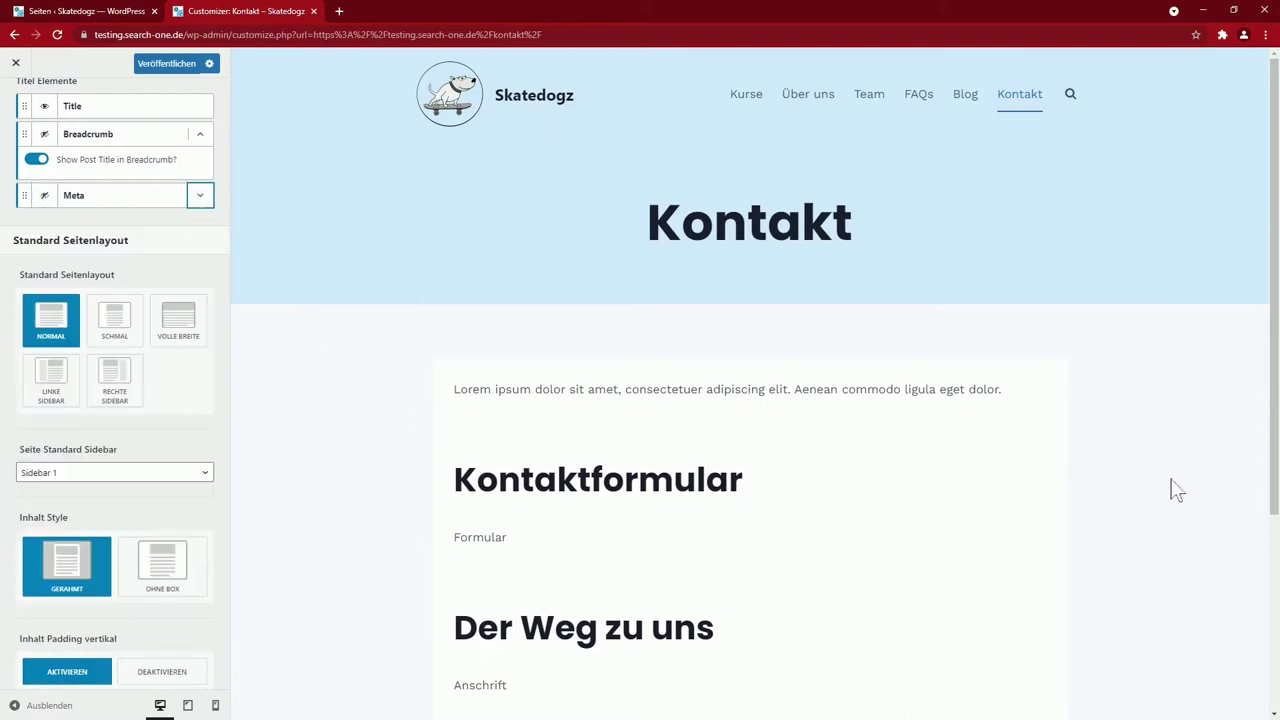
# Try the Schmal and Volle Breite default page layouts, followed by Linke Sidebar
pyautogui.click(114, 318)
pyautogui.click(172, 322)
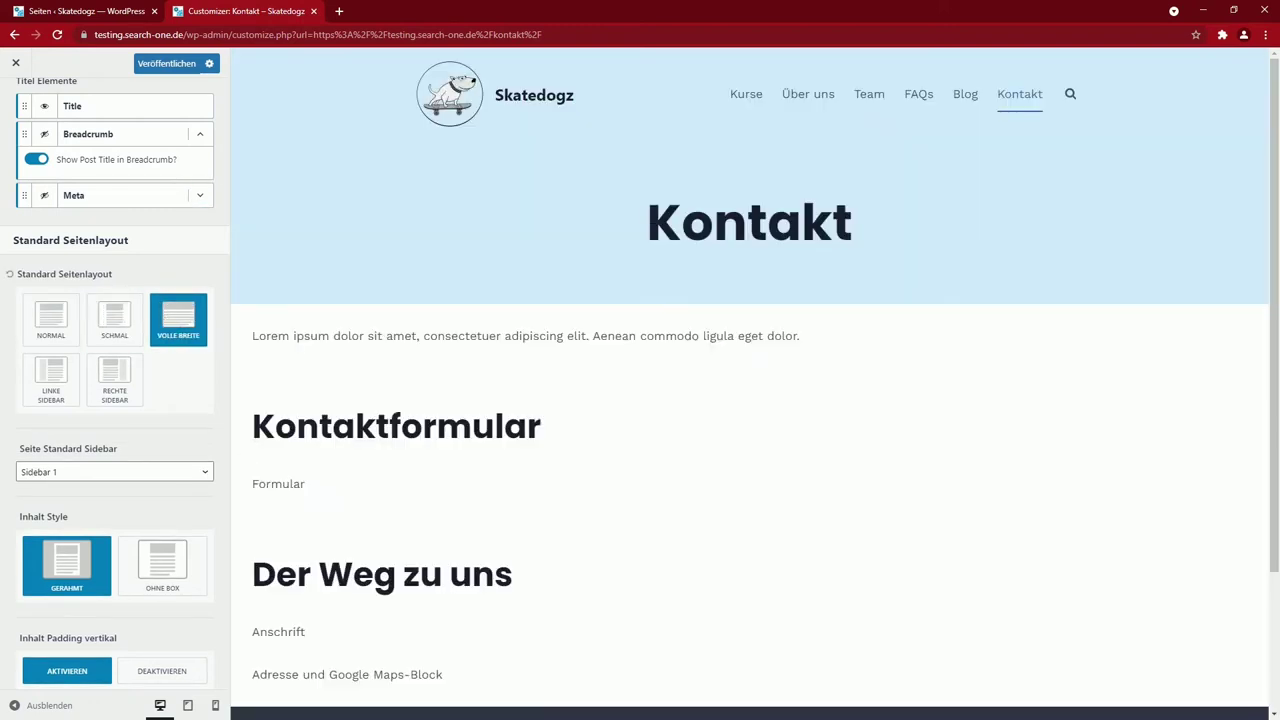
pyautogui.click(50, 392)
# Set the default page sidebar to Sidebar 2 and choose the Rechte Sidebar page layout
pyautogui.click(205, 472)
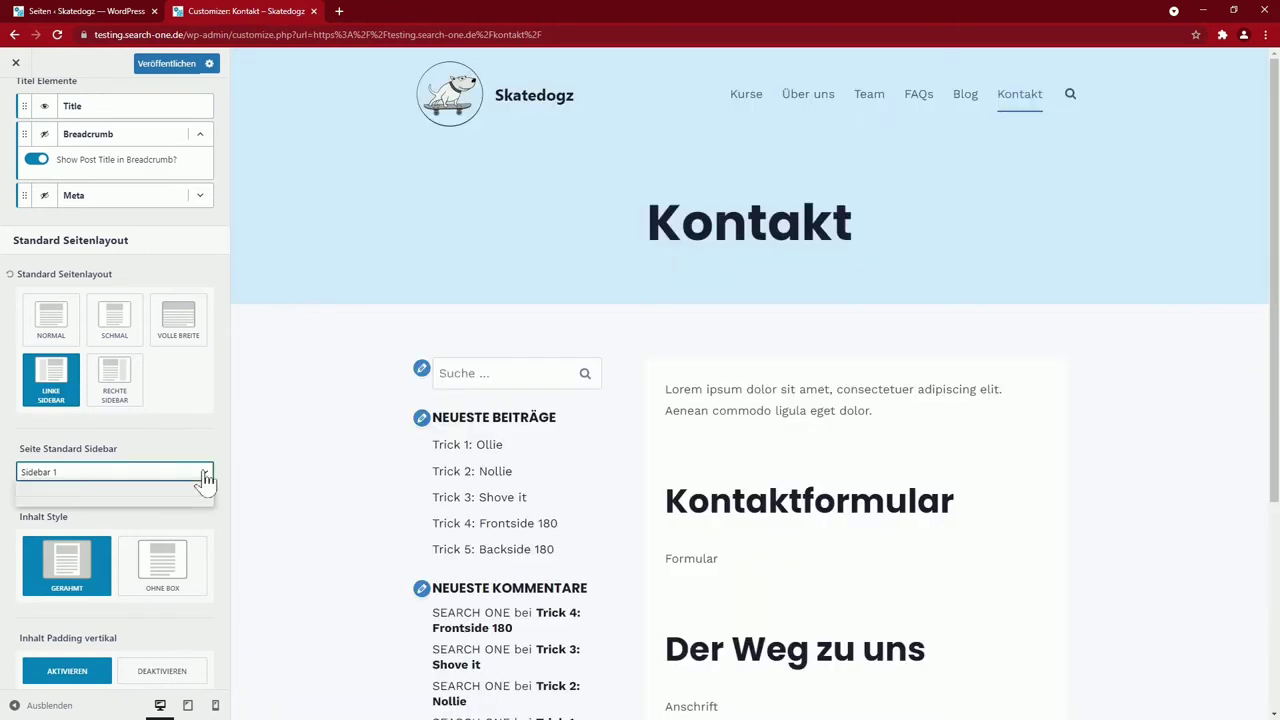
pyautogui.click(128, 498)
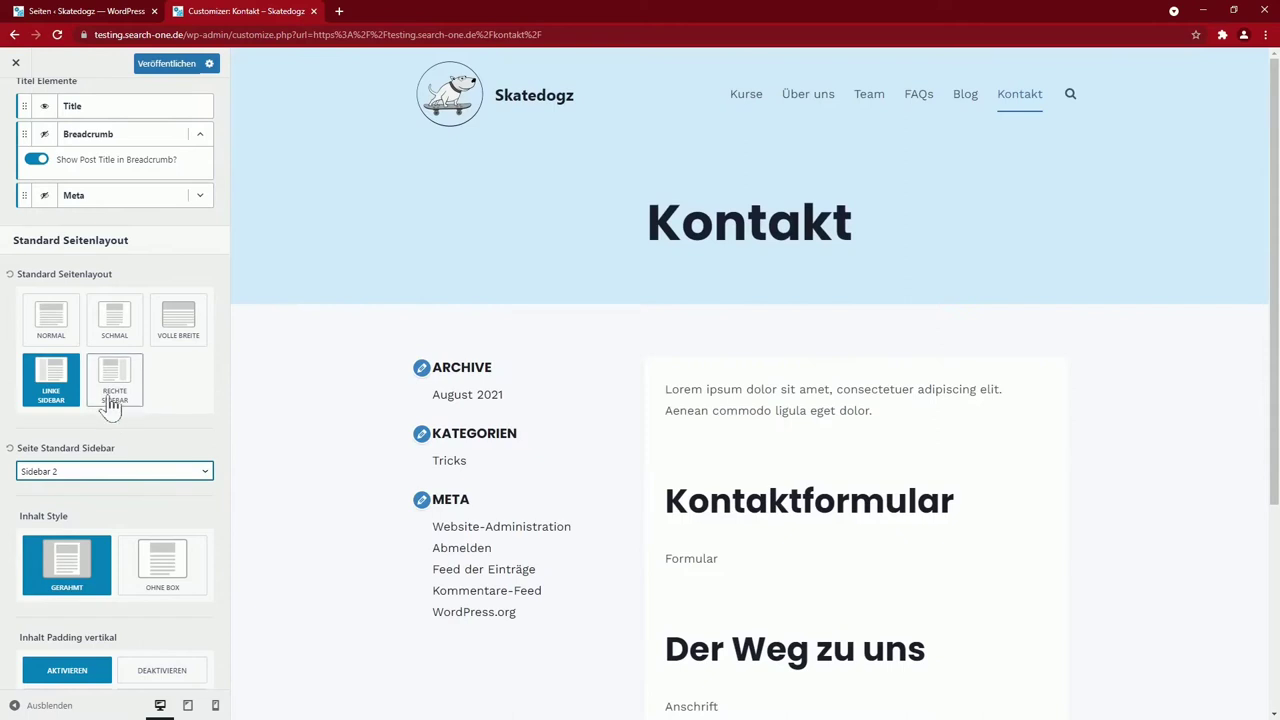
pyautogui.click(114, 386)
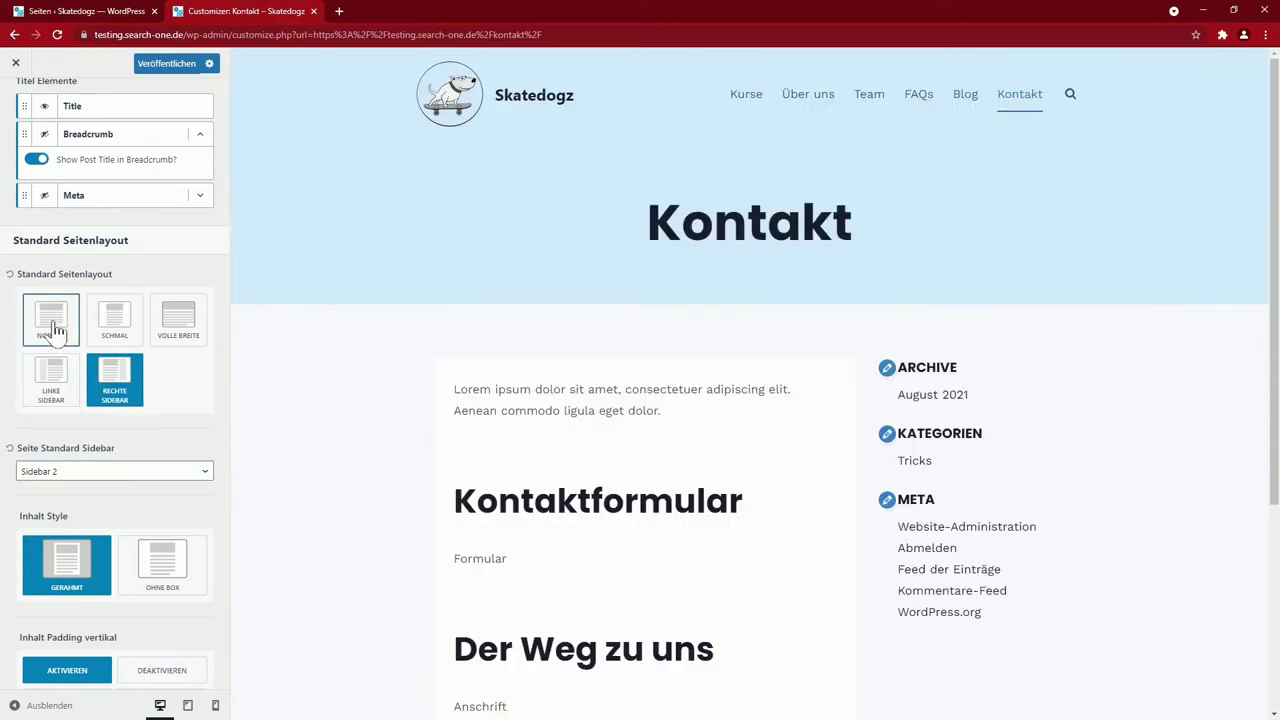
# Choose the Normal default page layout, try the Ohne Box content style and return it to Gerahmt
pyautogui.click(55, 330)
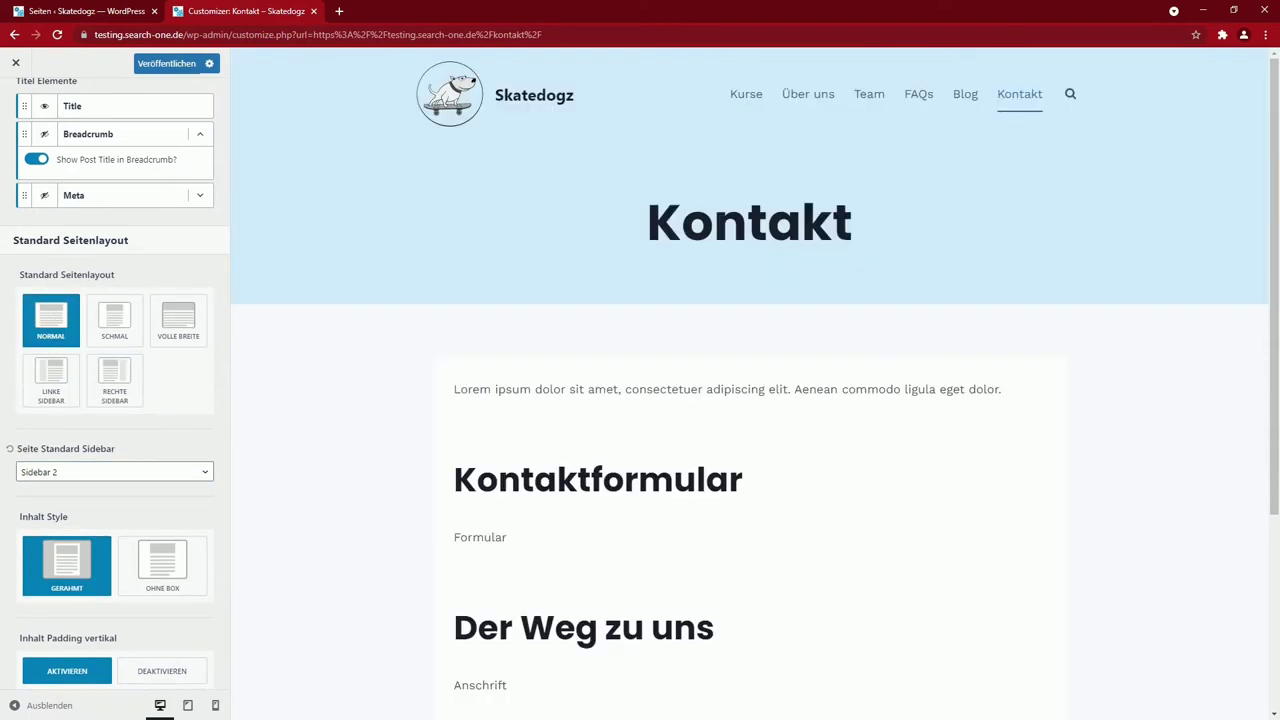
pyautogui.click(168, 566)
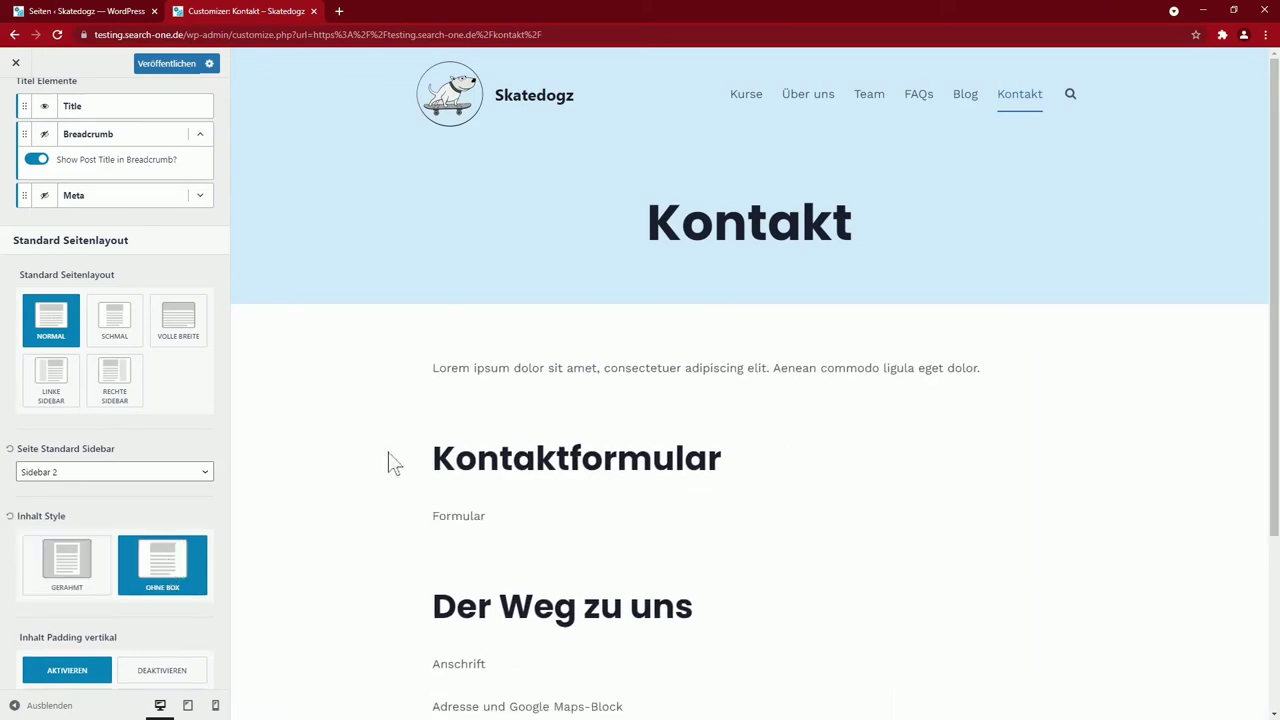
pyautogui.click(72, 574)
pyautogui.scroll(-2, 82, 570)
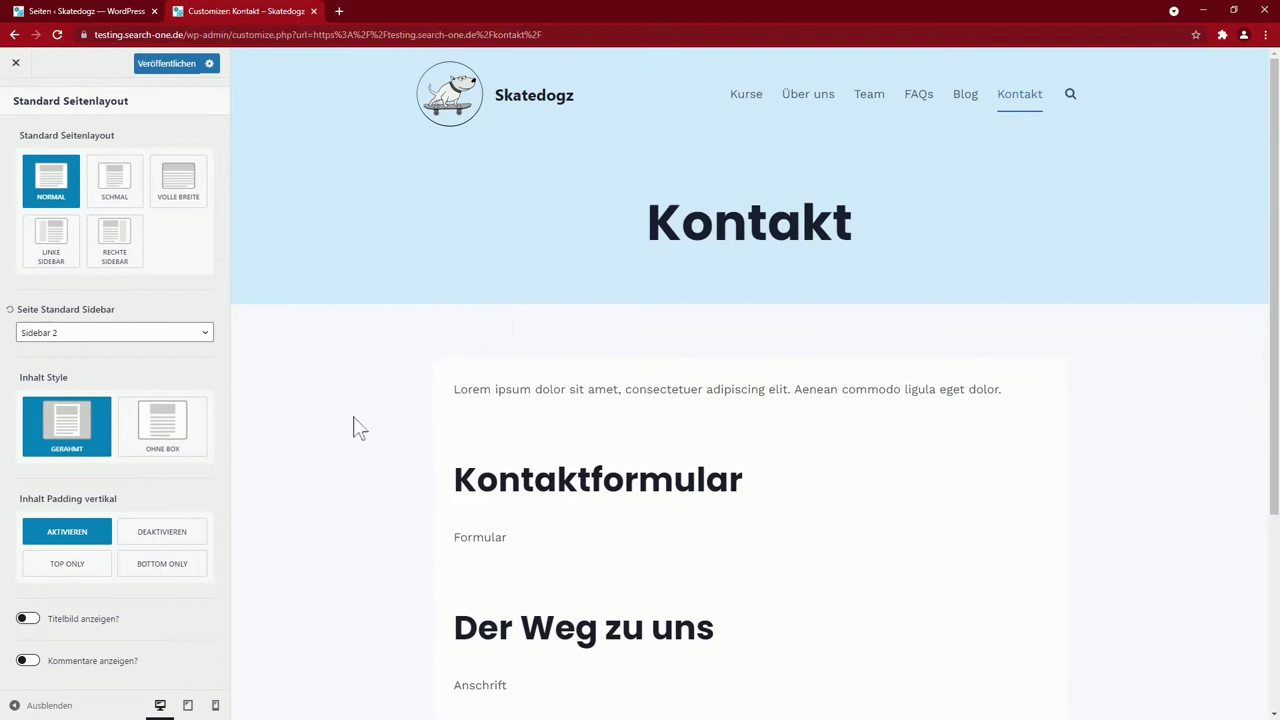
# Try the Deaktivieren, Top Only and Bottom Only options for vertical content padding, then return to Aktivieren
pyautogui.click(160, 533)
pyautogui.scroll(-2, 345, 560)
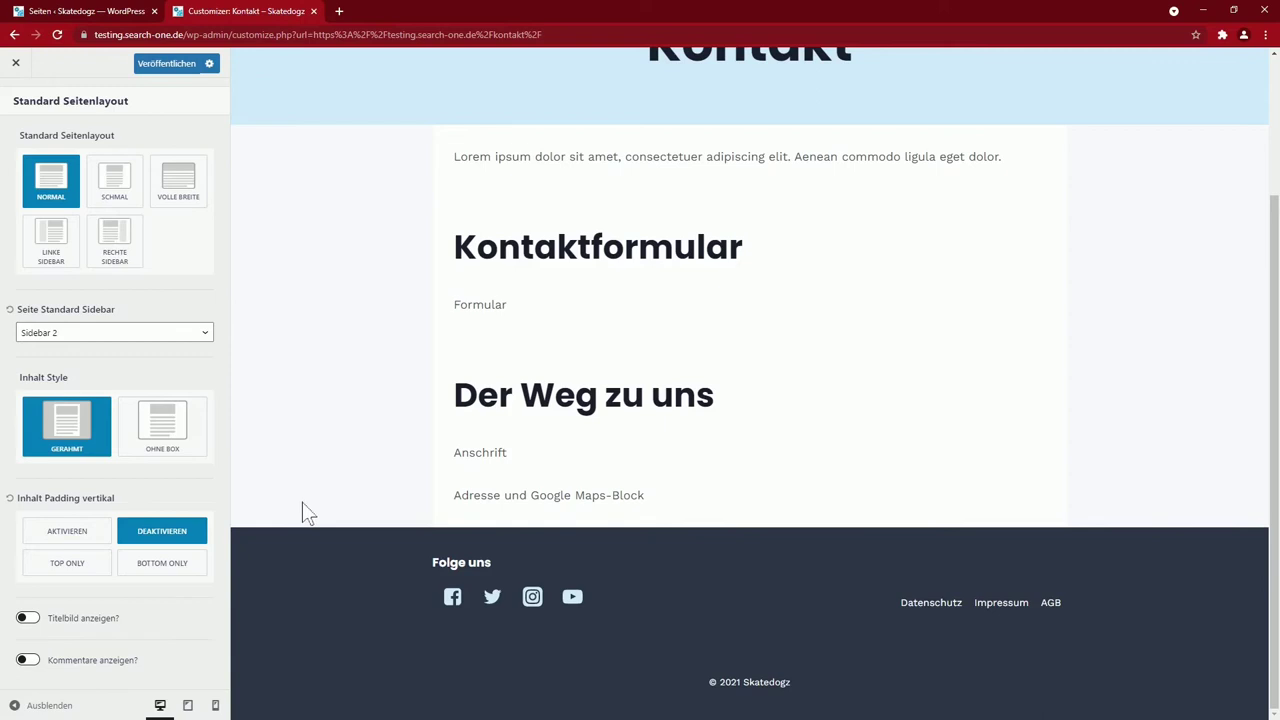
pyautogui.click(90, 566)
pyautogui.click(160, 565)
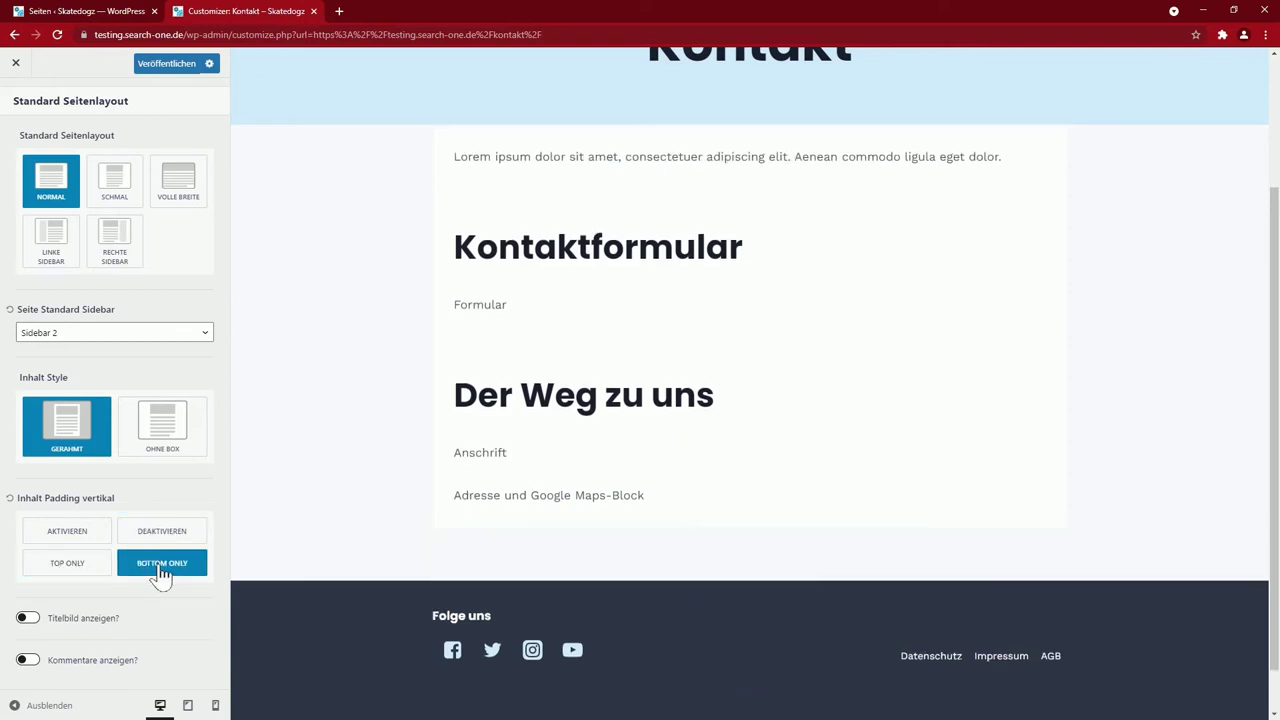
pyautogui.click(70, 533)
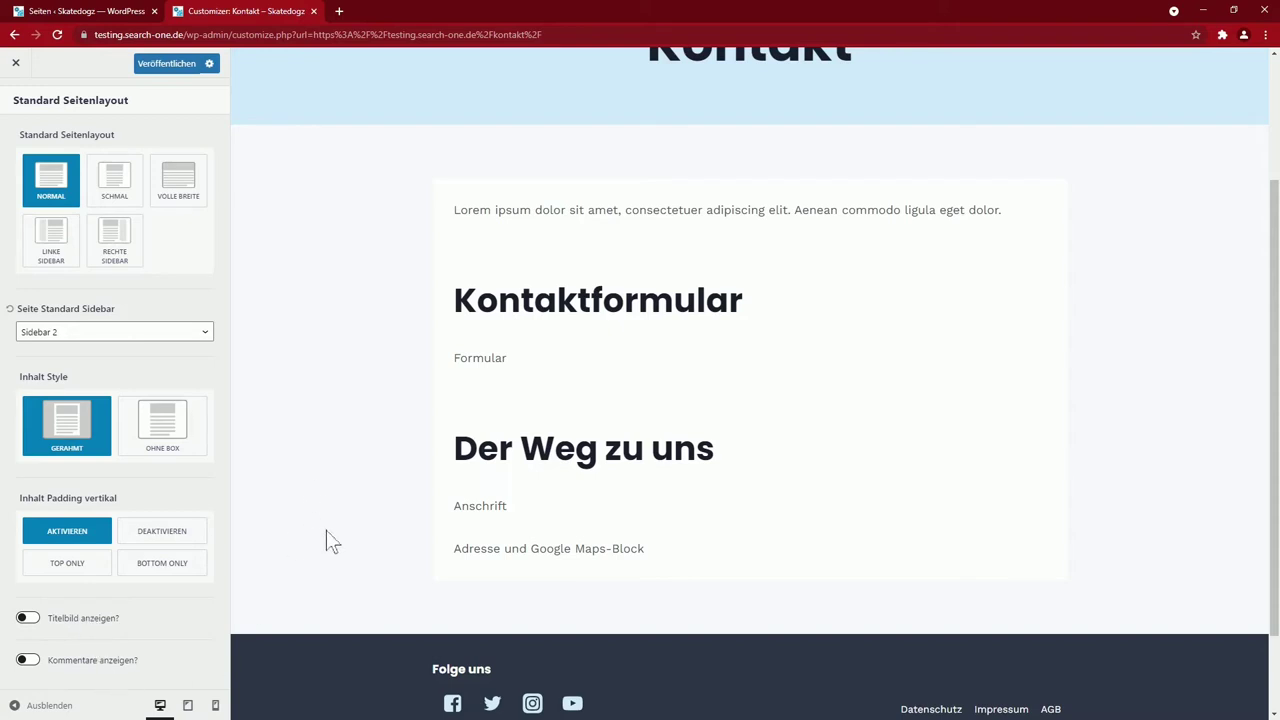
# Publish the page layout changes and leave the Seitenlayout settings
pyautogui.click(170, 66)
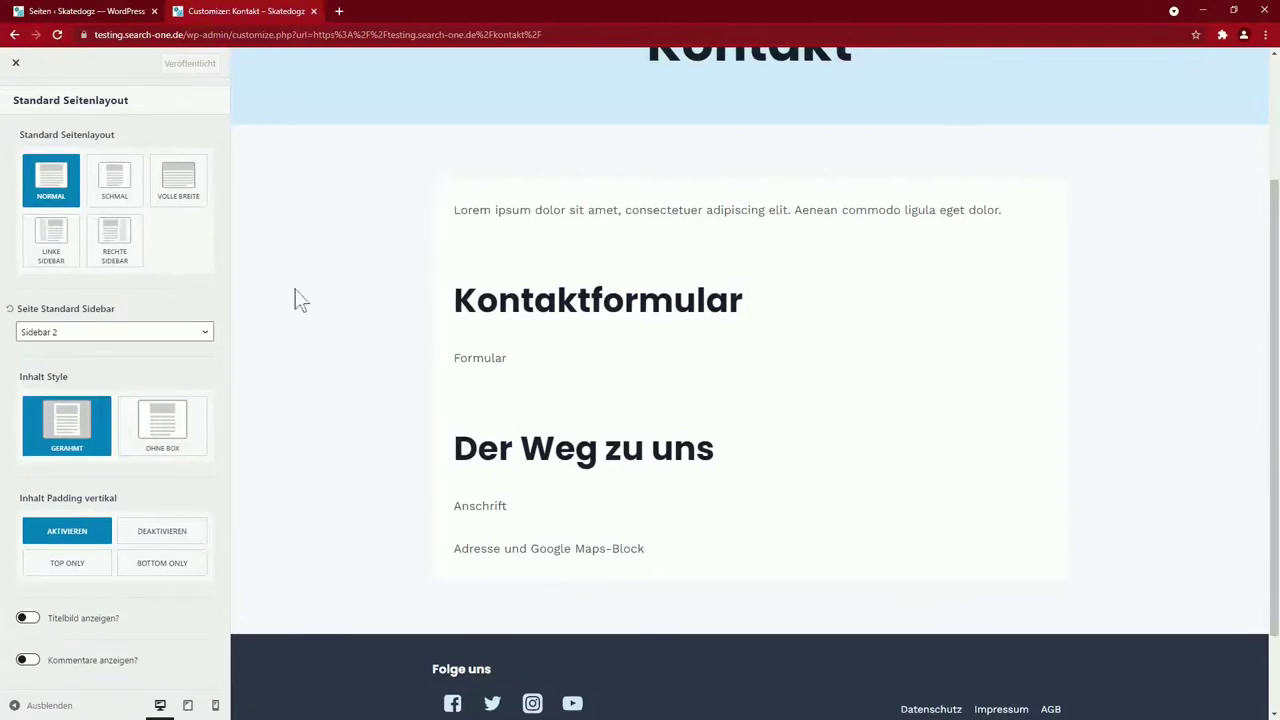
pyautogui.scroll(2, 343, 469)
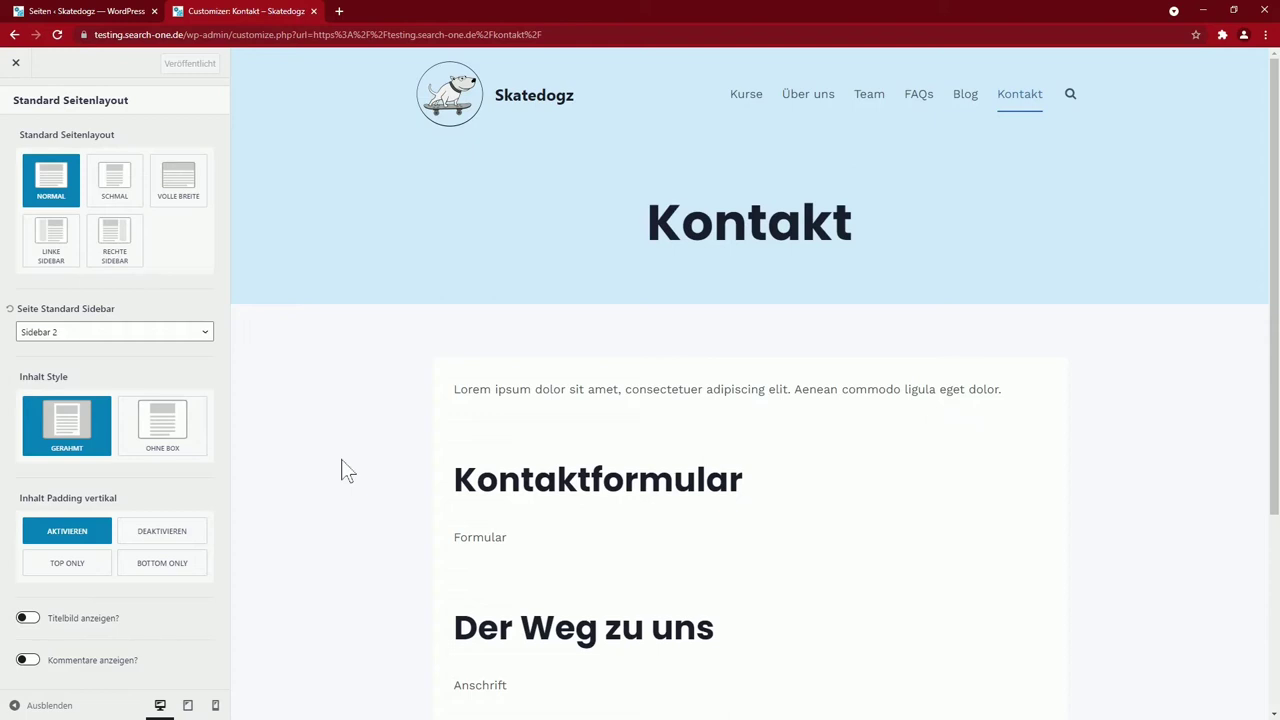
pyautogui.scroll(4, 114, 329)
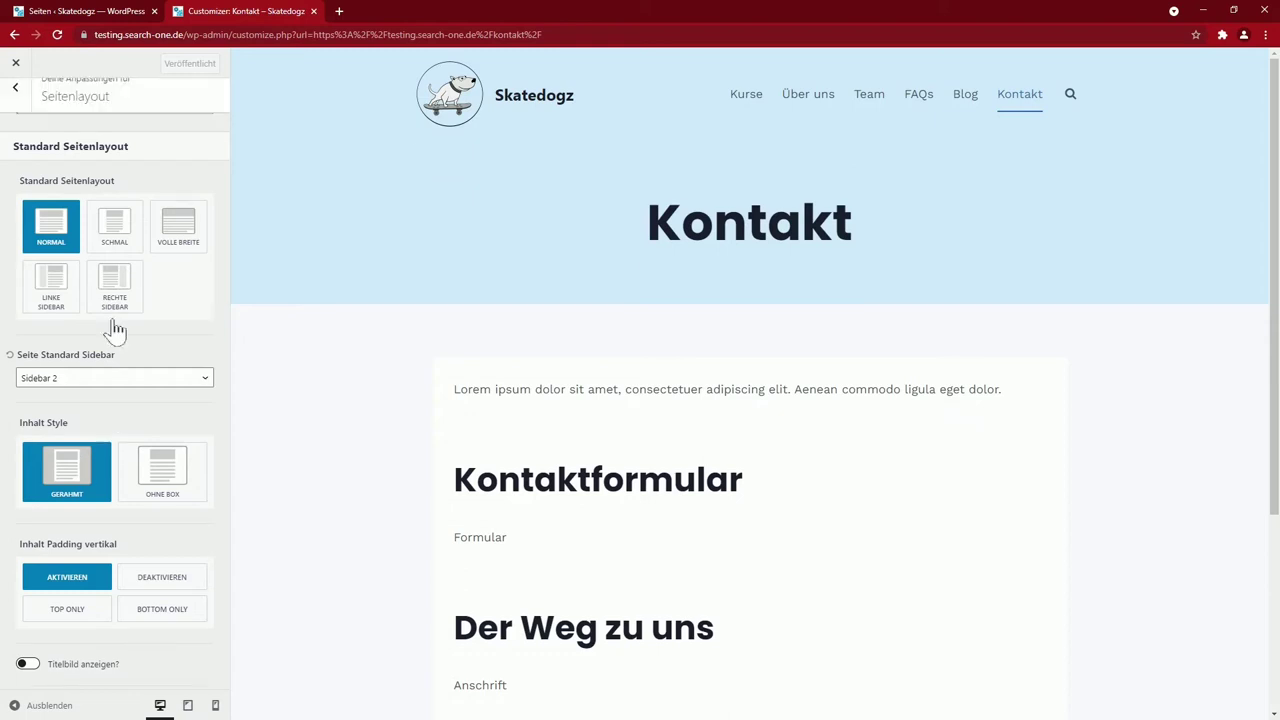
pyautogui.click(20, 93)
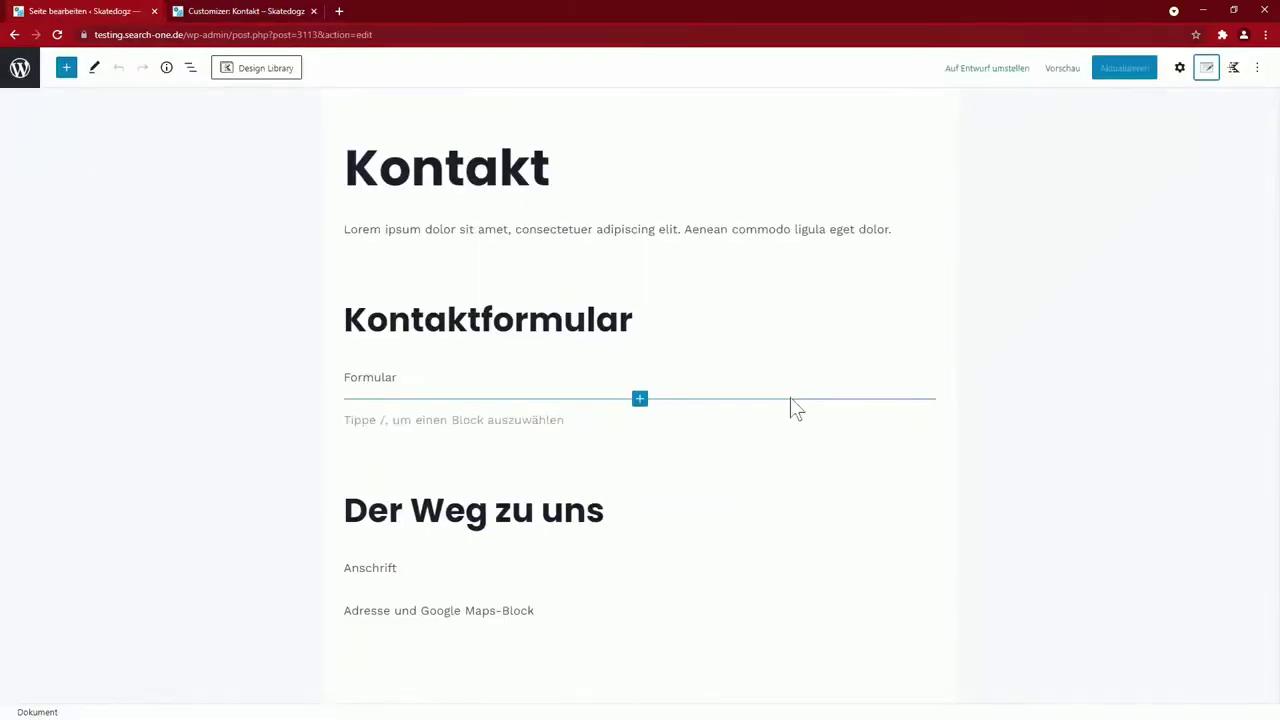
# Open the Kontakt page's individual layout settings in the editor, try the Fullwidth layout and return to Default
pyautogui.click(1208, 74)
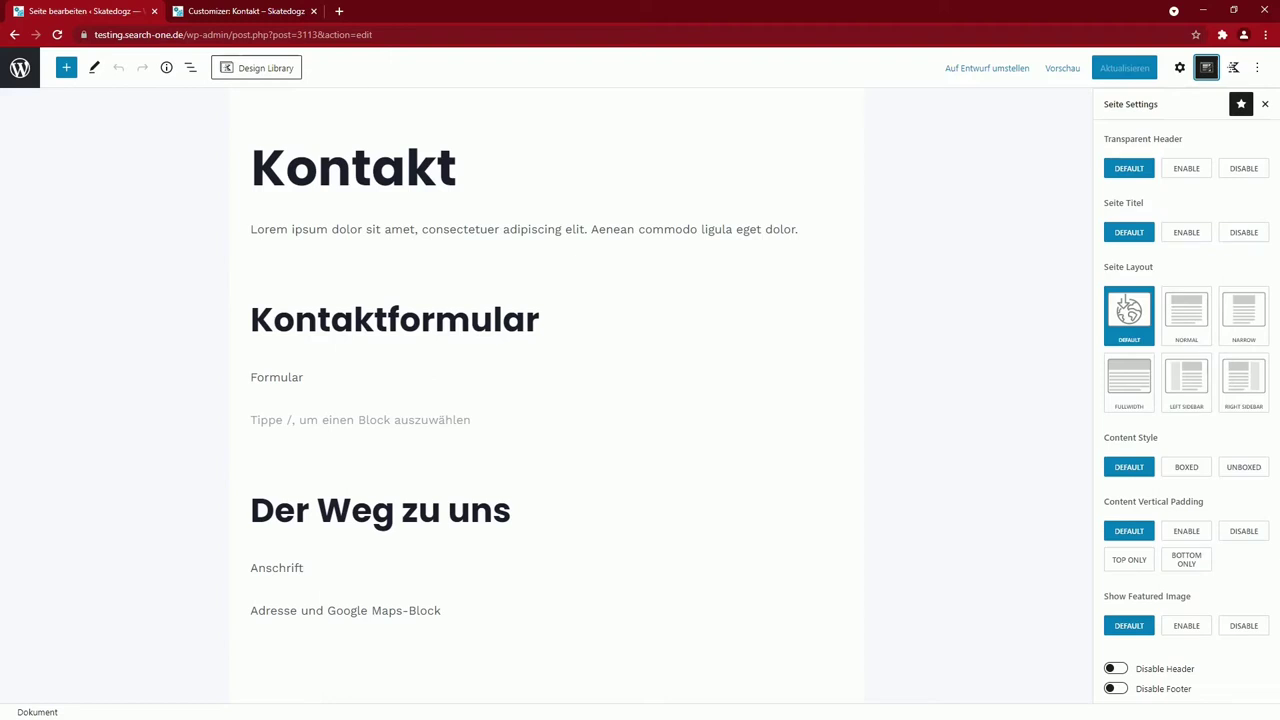
pyautogui.click(1131, 382)
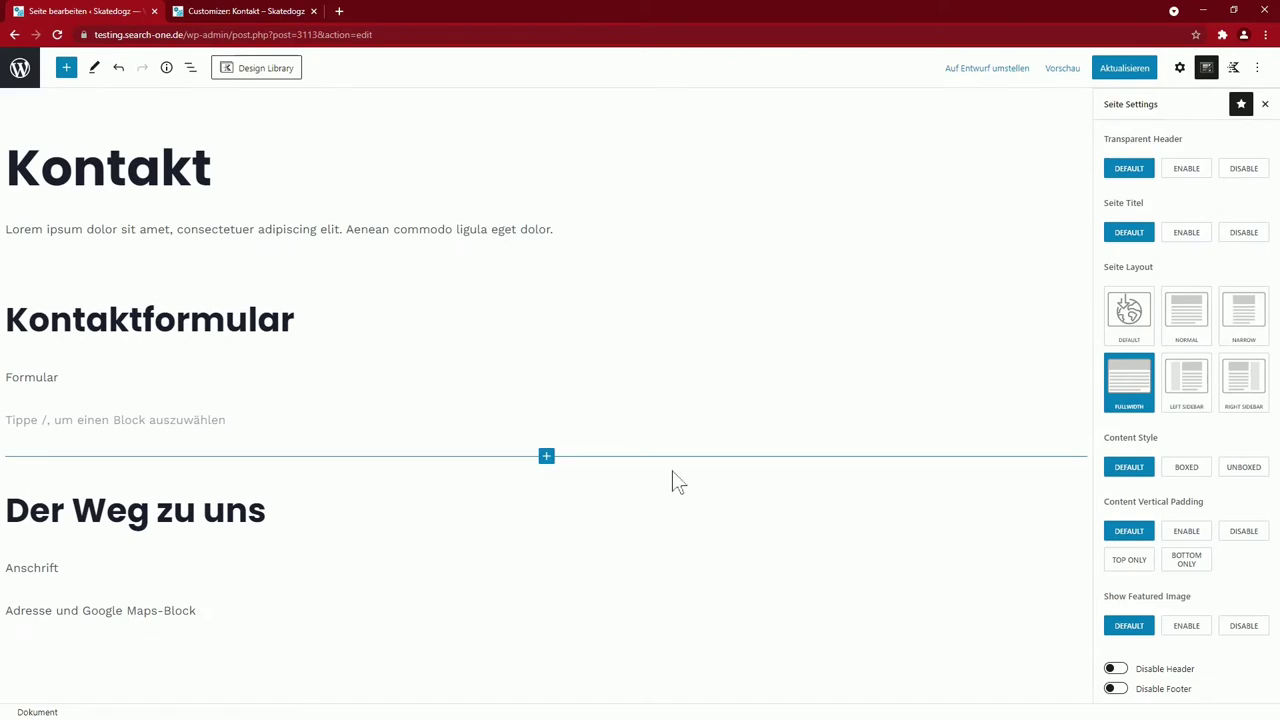
pyautogui.click(1128, 312)
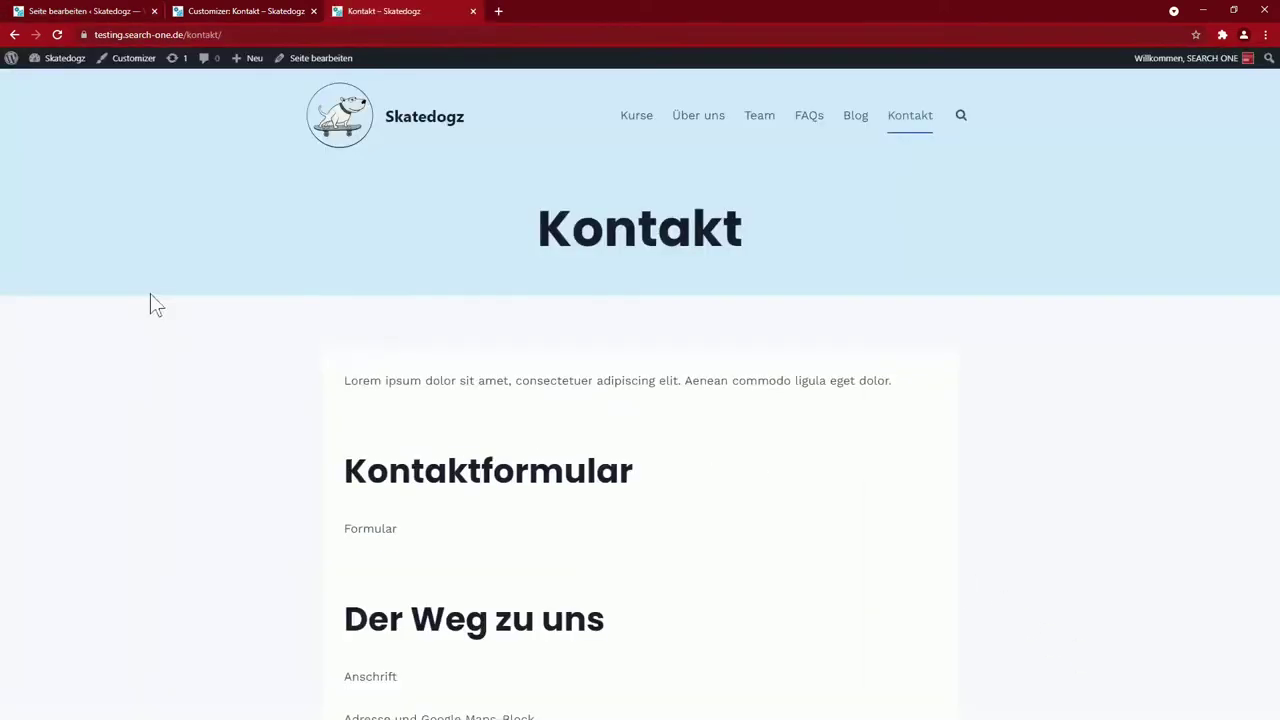
# Look over the published Kontakt page's header and footer and return to its editor
pyautogui.scroll(-3, 400, 316)
pyautogui.scroll(5, 354, 320)
pyautogui.click(118, 14)
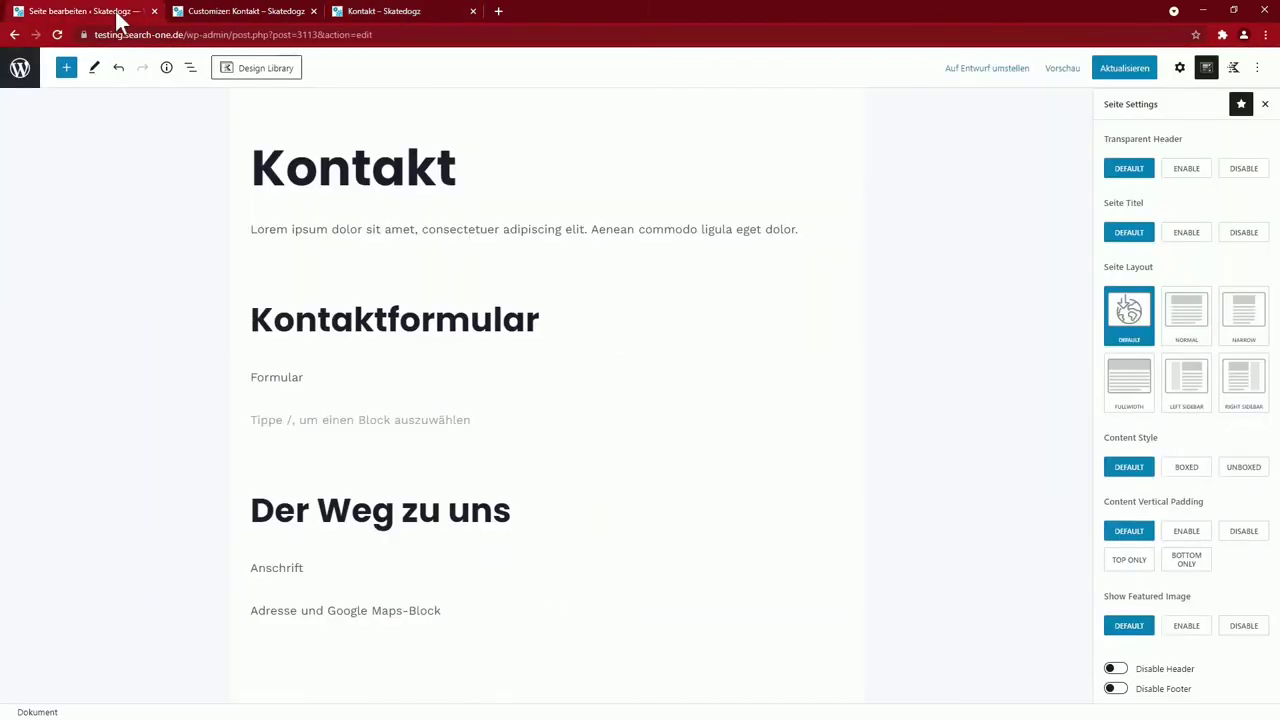
# Disable the header and footer for the Kontakt page, update it and reload the published page
pyautogui.click(1115, 668)
pyautogui.click(1115, 688)
pyautogui.click(1122, 67)
pyautogui.click(370, 12)
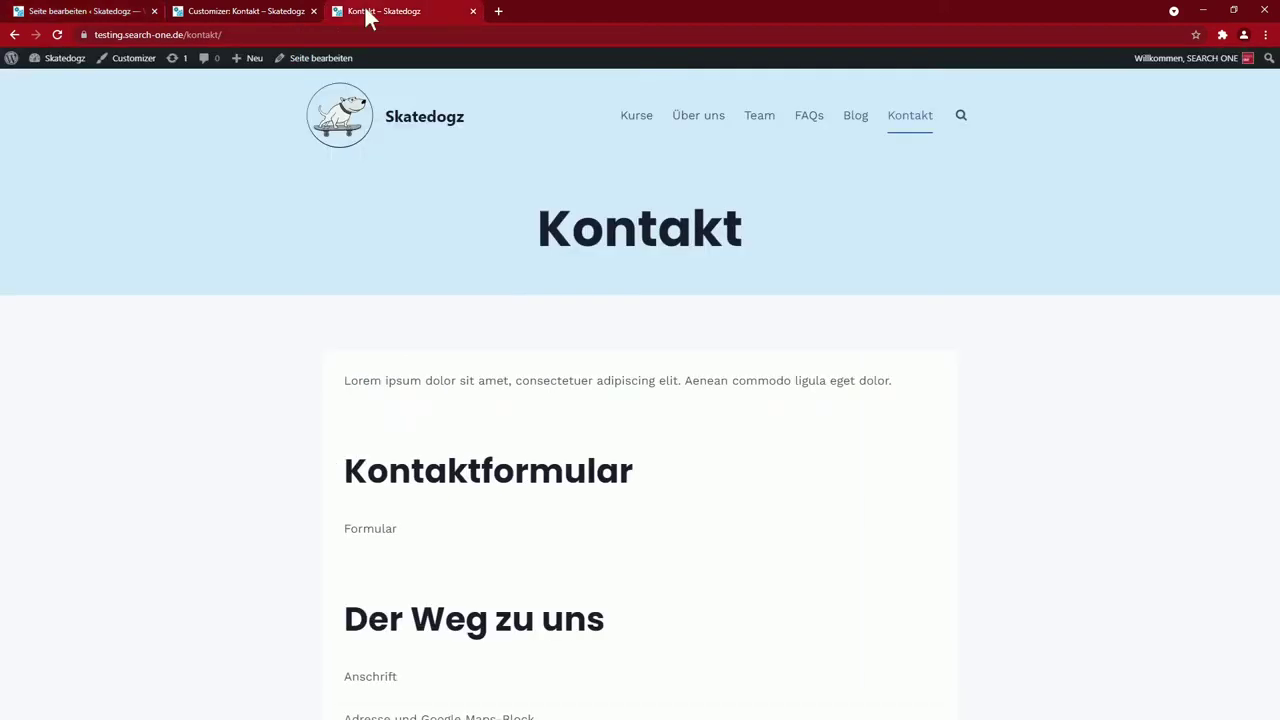
pyautogui.click(57, 35)
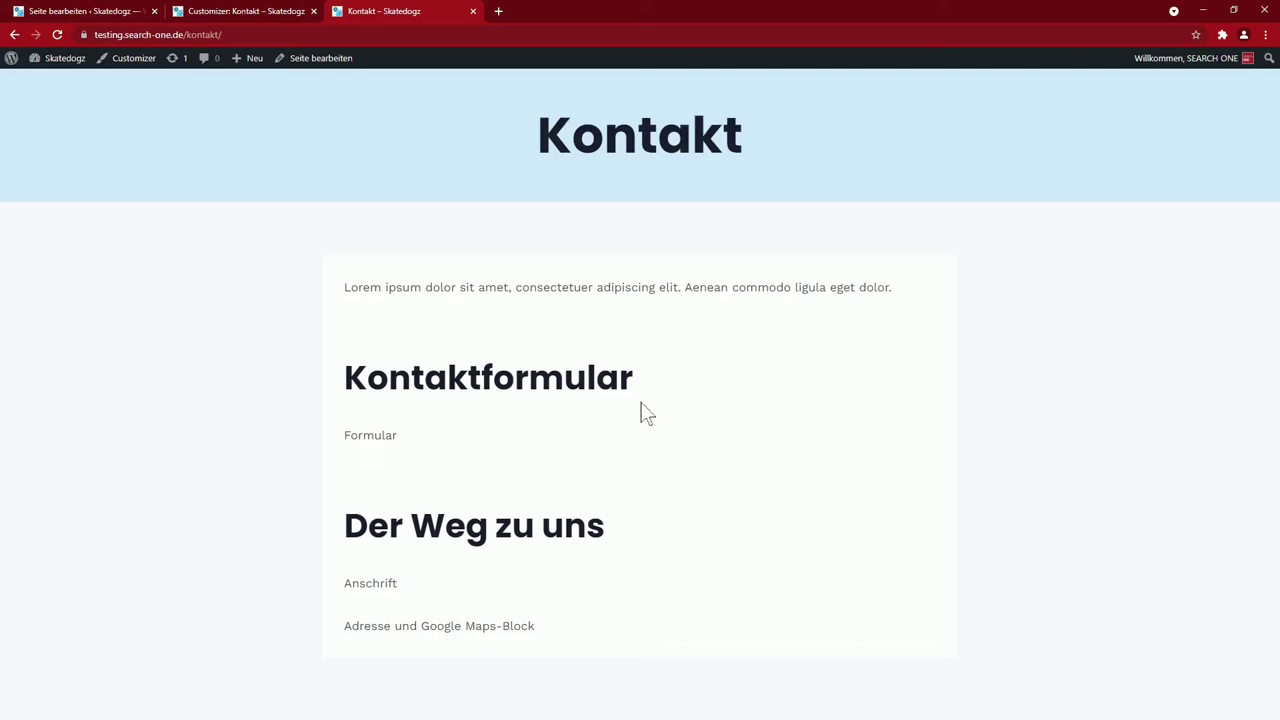
# Return to the Kontakt page editor and update the page again
pyautogui.hotkey('ctrl', '1')
pyautogui.click(1120, 68)
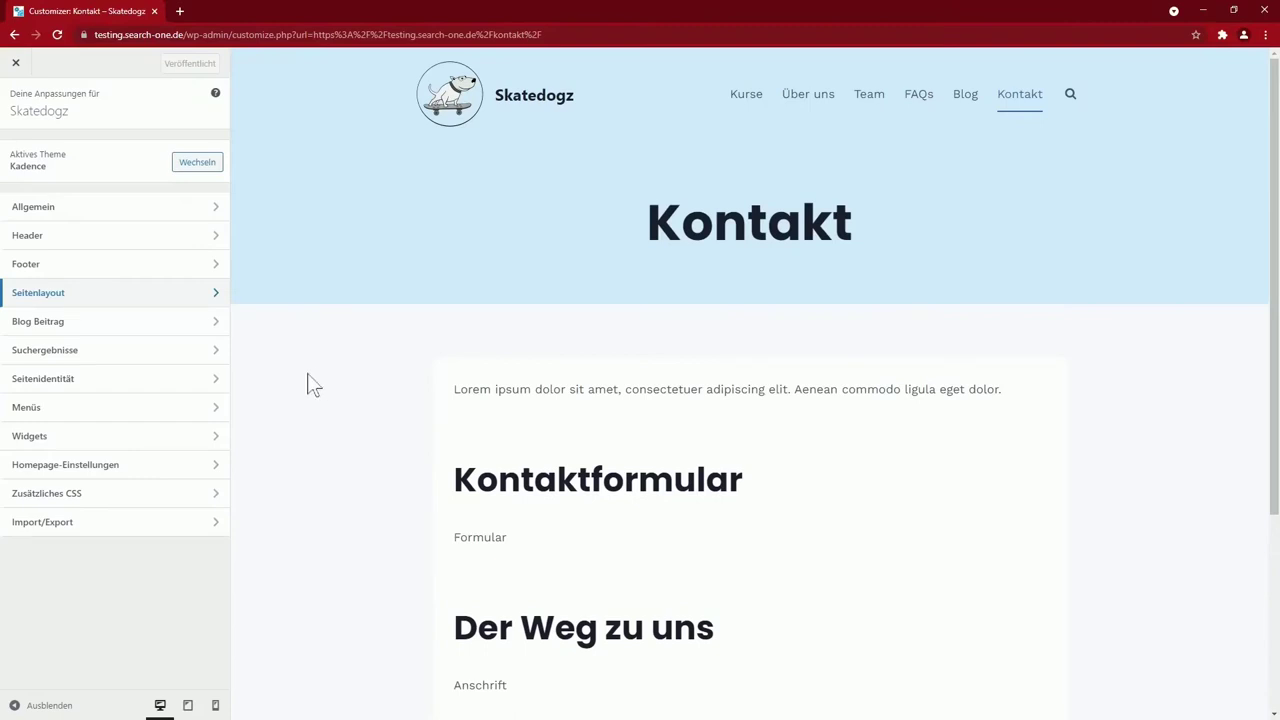
# Open the Blog Beitrag settings in the Customizer and look through the Blog page in the preview
pyautogui.click(58, 322)
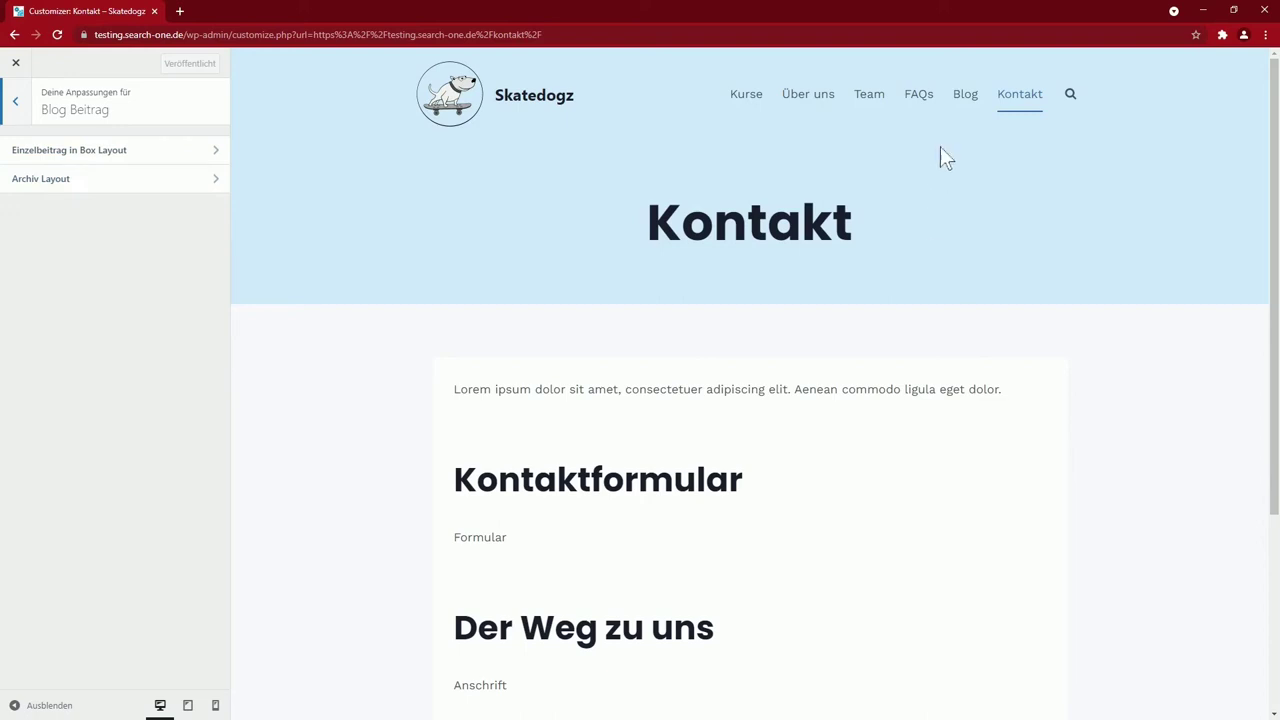
pyautogui.click(966, 104)
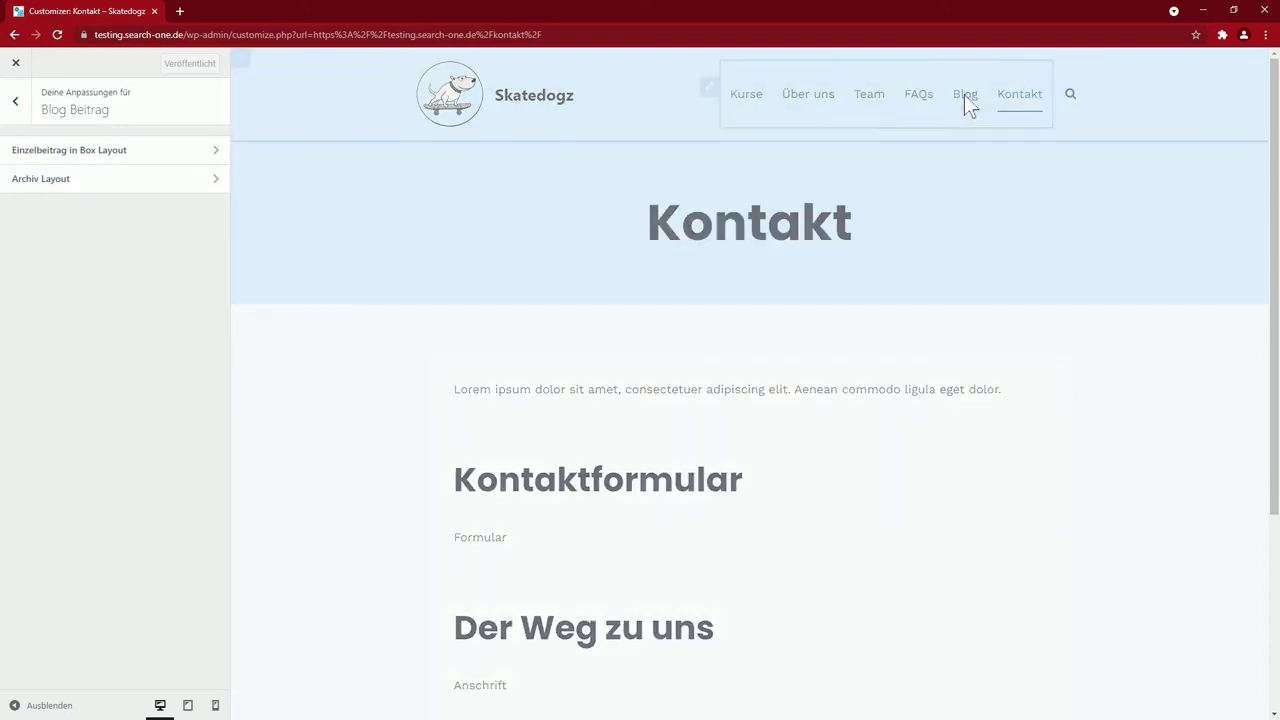
pyautogui.scroll(-1, 372, 323)
pyautogui.scroll(-10, 370, 314)
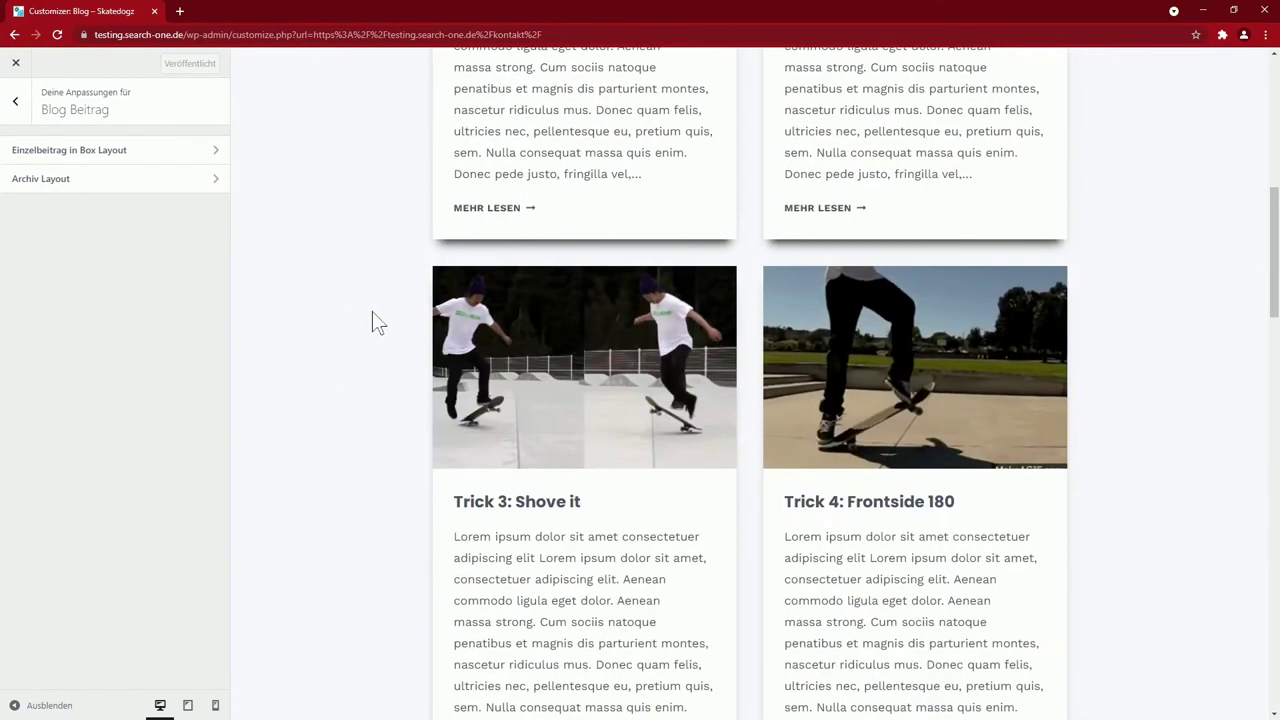
pyautogui.scroll(10, 372, 313)
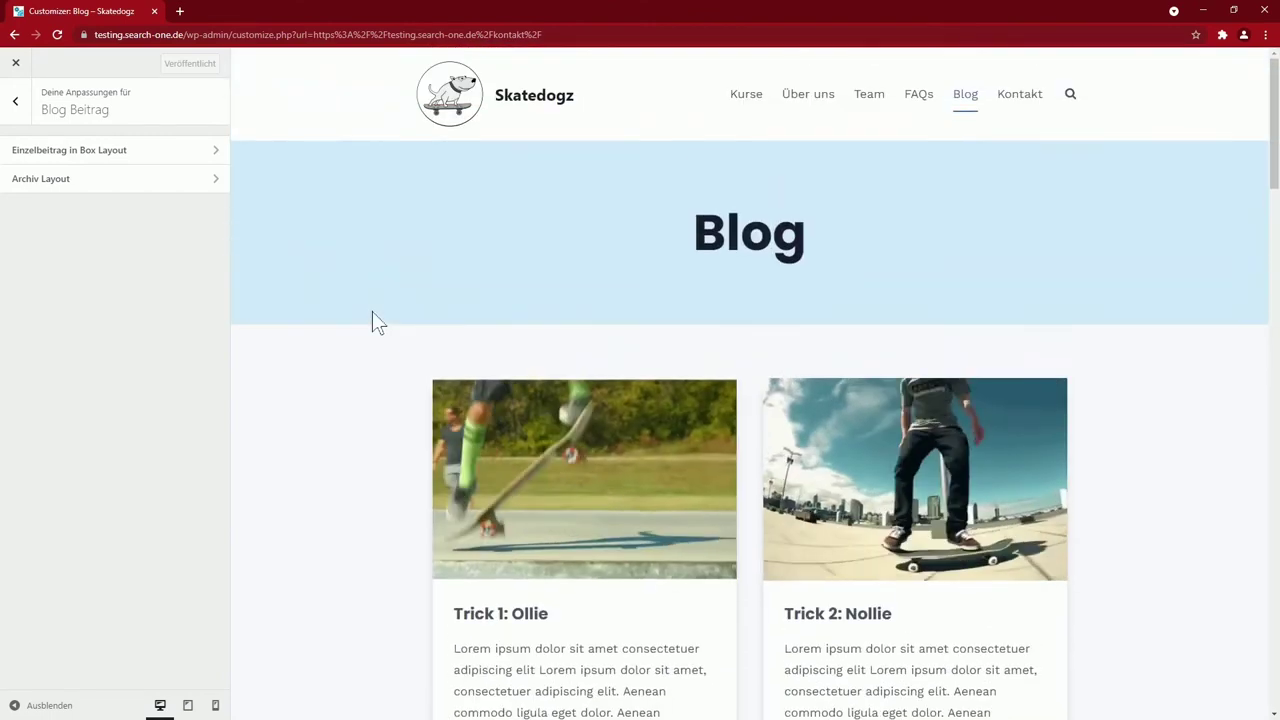
# In the blog's Archiv Layout settings, set the post archive to 3 columns and hide the Excerpt element
pyautogui.click(150, 178)
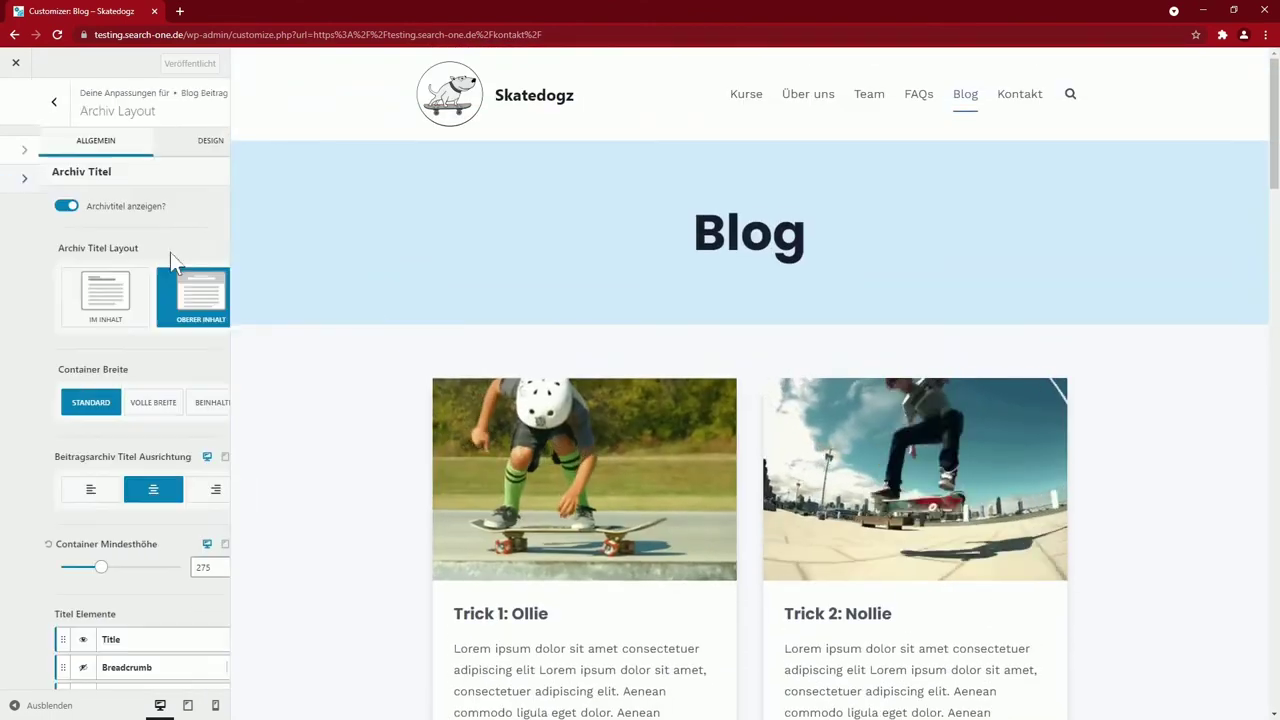
pyautogui.scroll(-8, 157, 366)
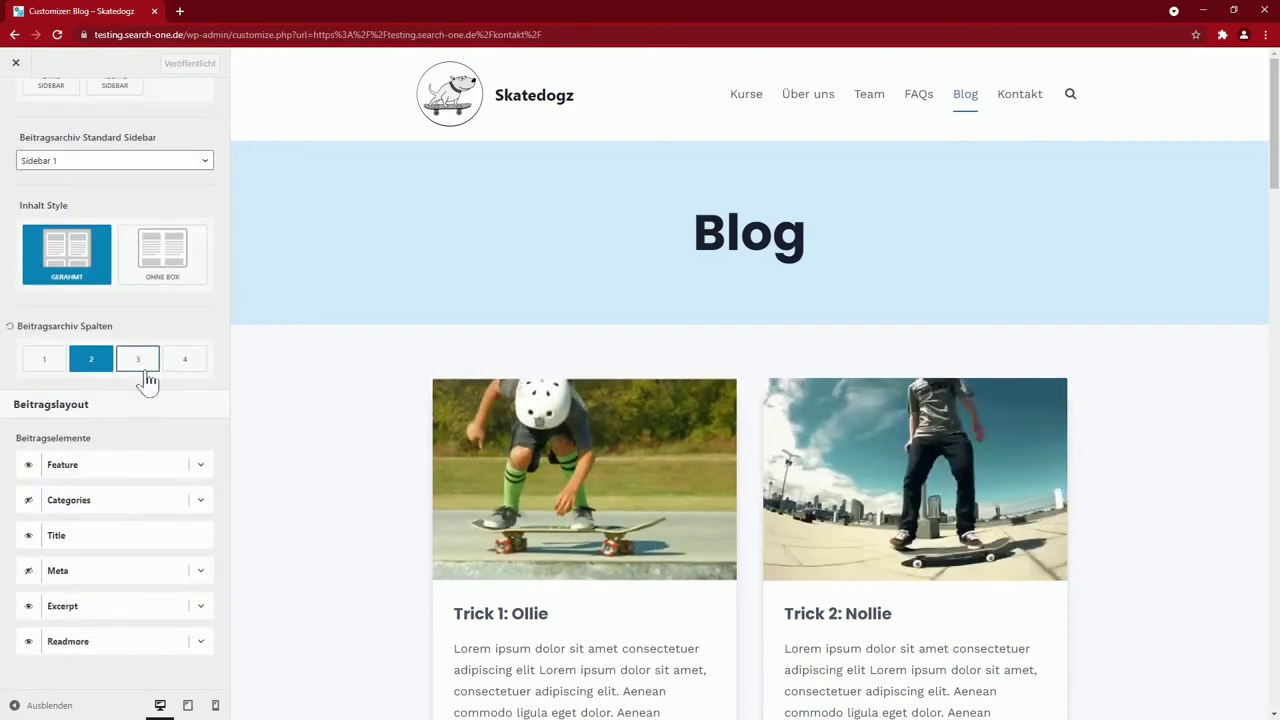
pyautogui.click(142, 364)
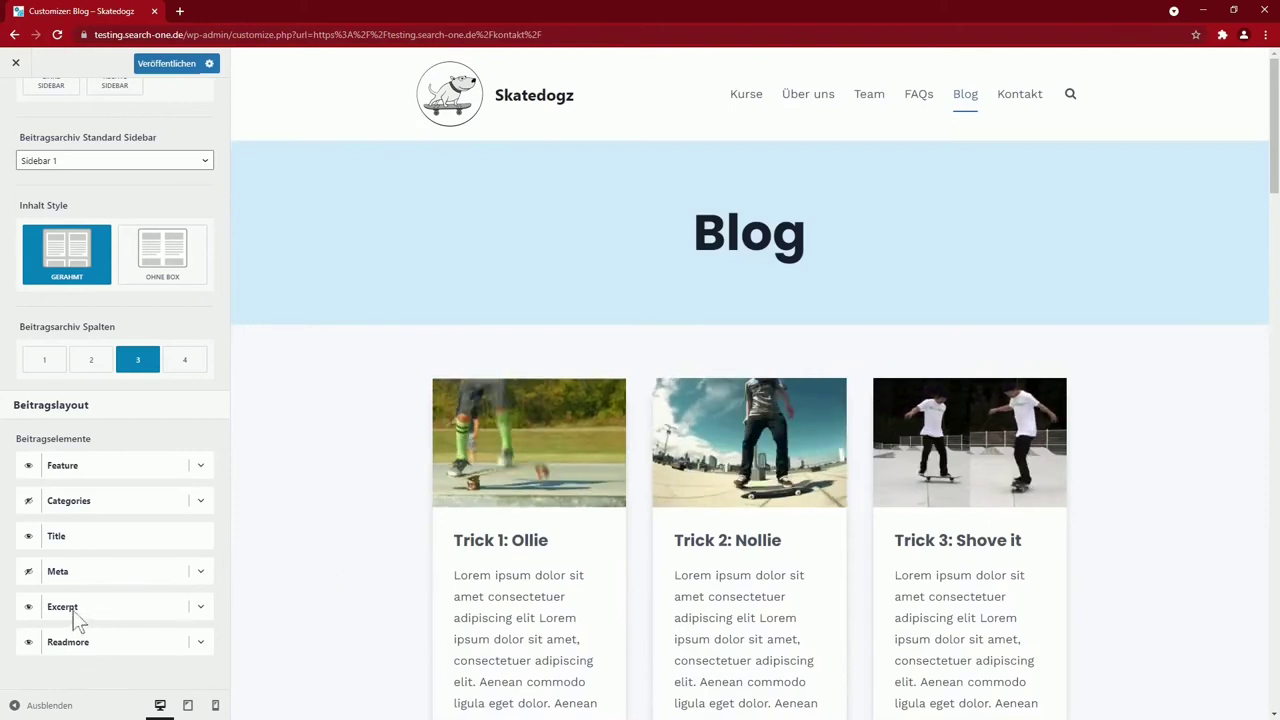
pyautogui.click(29, 609)
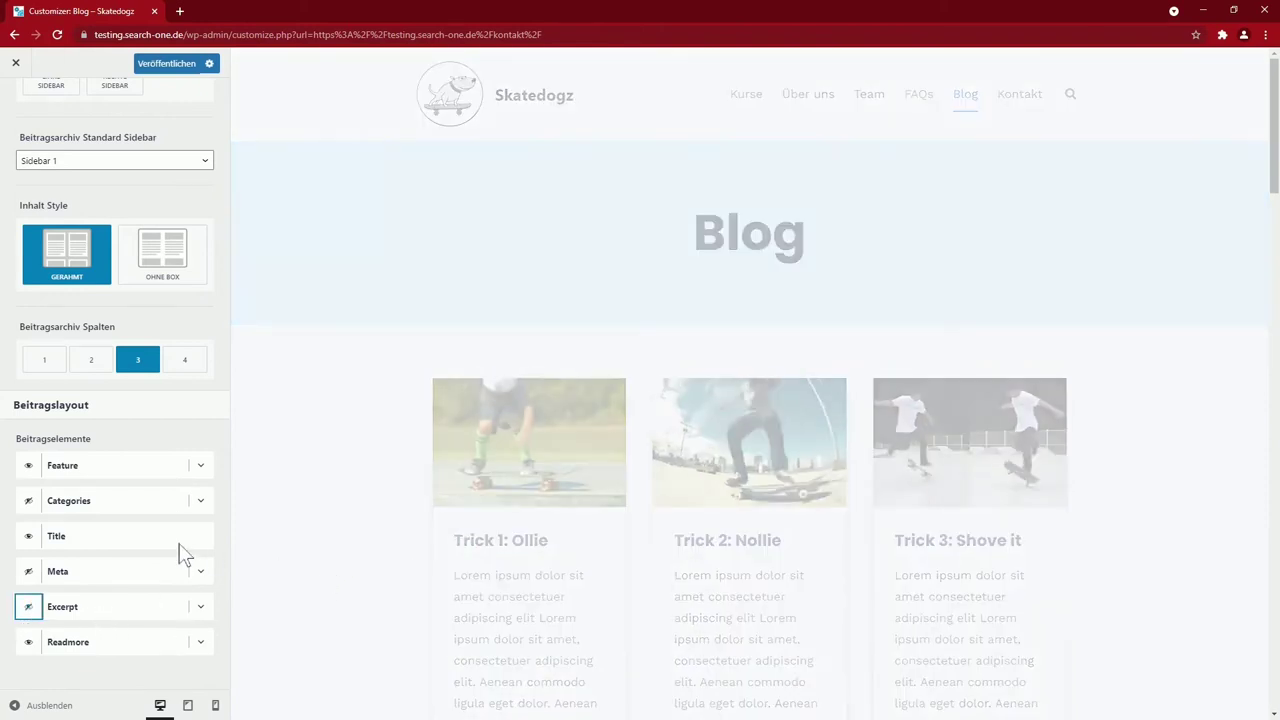
pyautogui.scroll(-3, 325, 478)
pyautogui.scroll(-5, 333, 484)
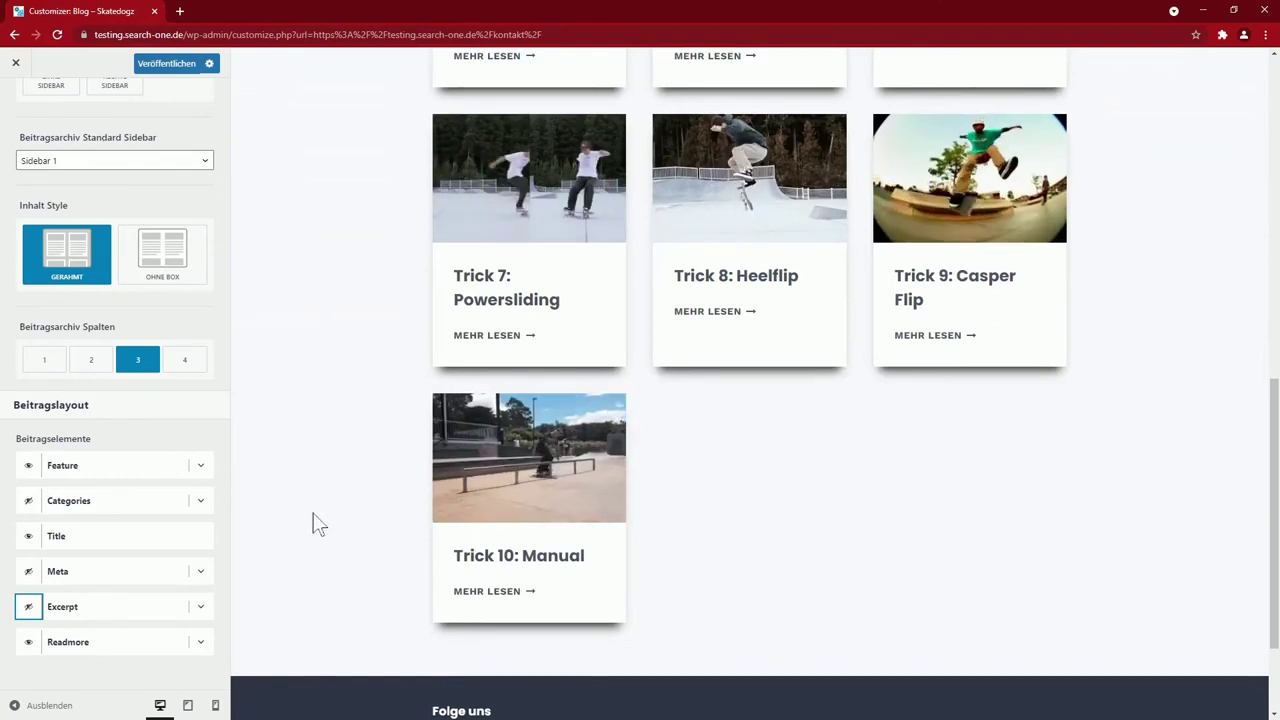
# Expand the Readmore post element and set its label to "Tutorial"
pyautogui.click(201, 643)
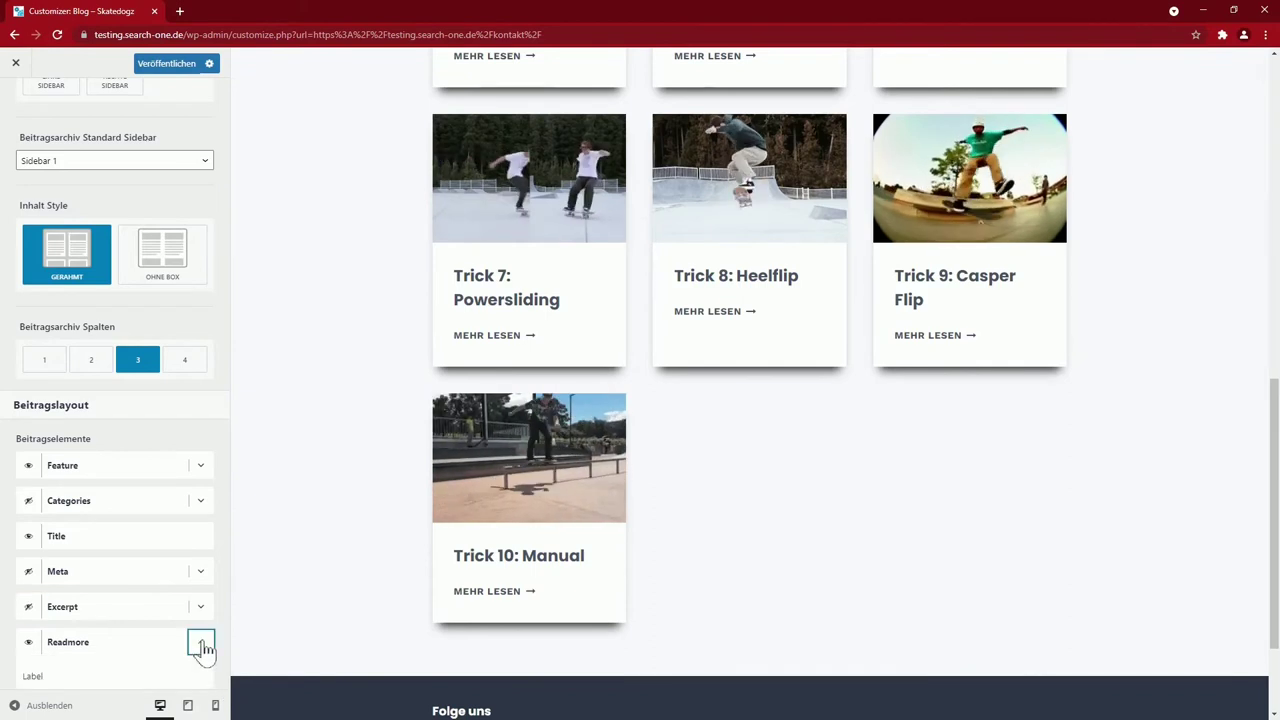
pyautogui.scroll(-1, 203, 651)
pyautogui.press('Tab')
pyautogui.write('Tutorial')
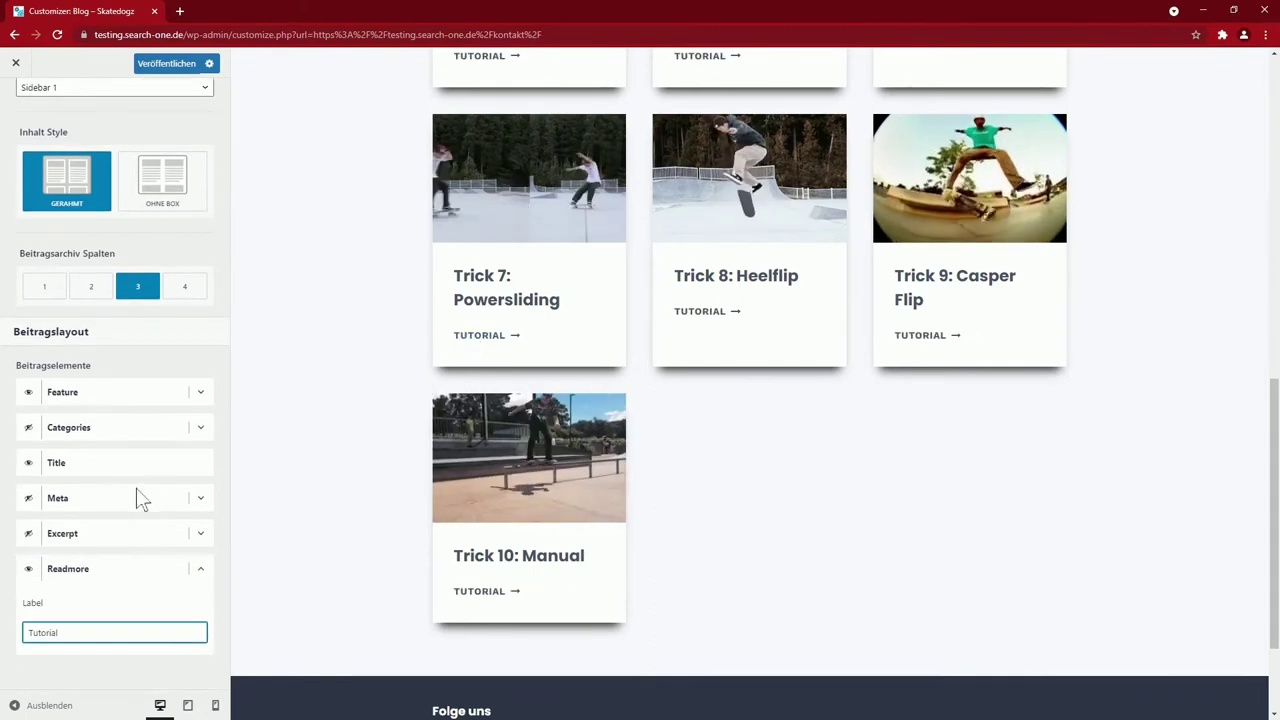
# Try showing the Categories and Meta elements on the archive's post cards, then hide both again
pyautogui.click(29, 428)
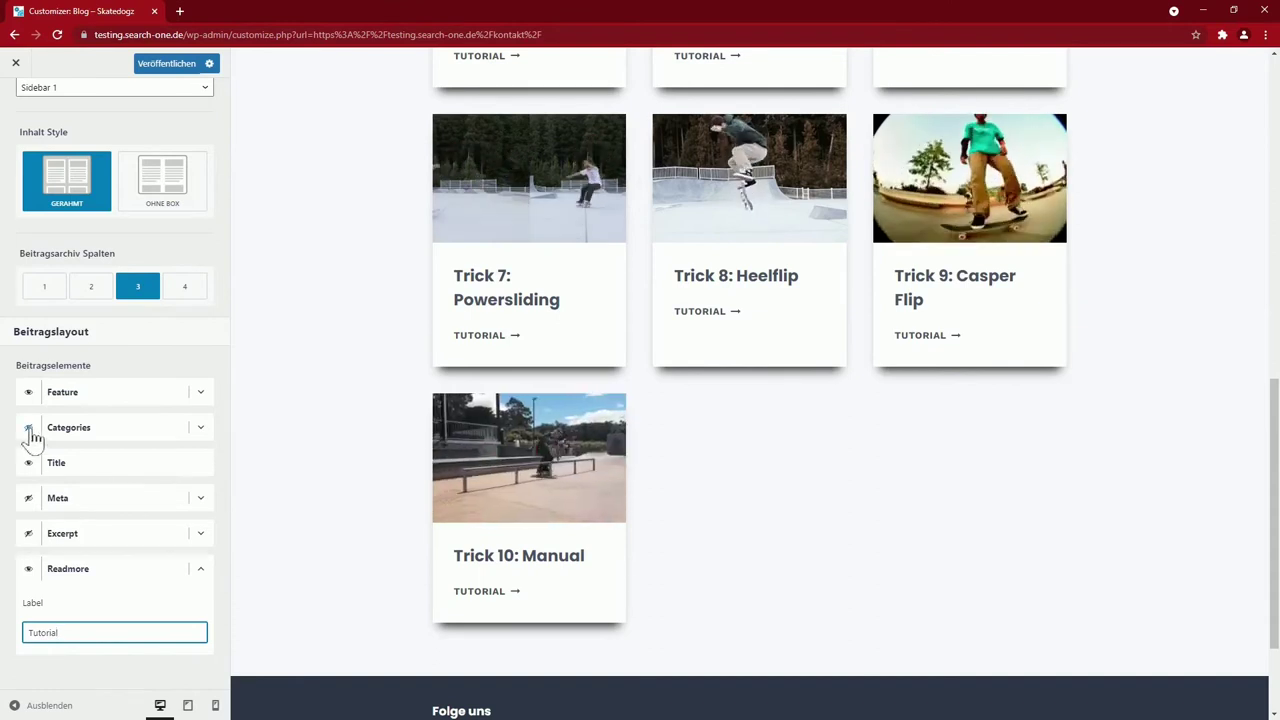
pyautogui.click(29, 498)
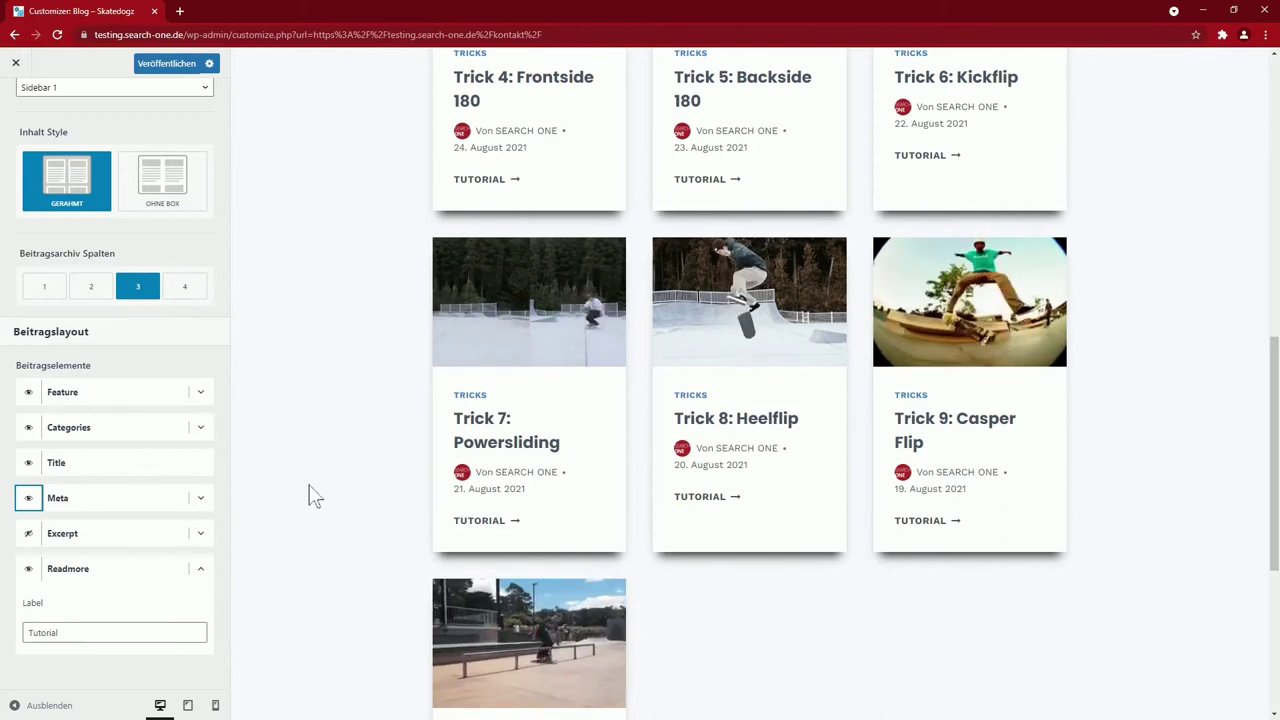
pyautogui.click(28, 498)
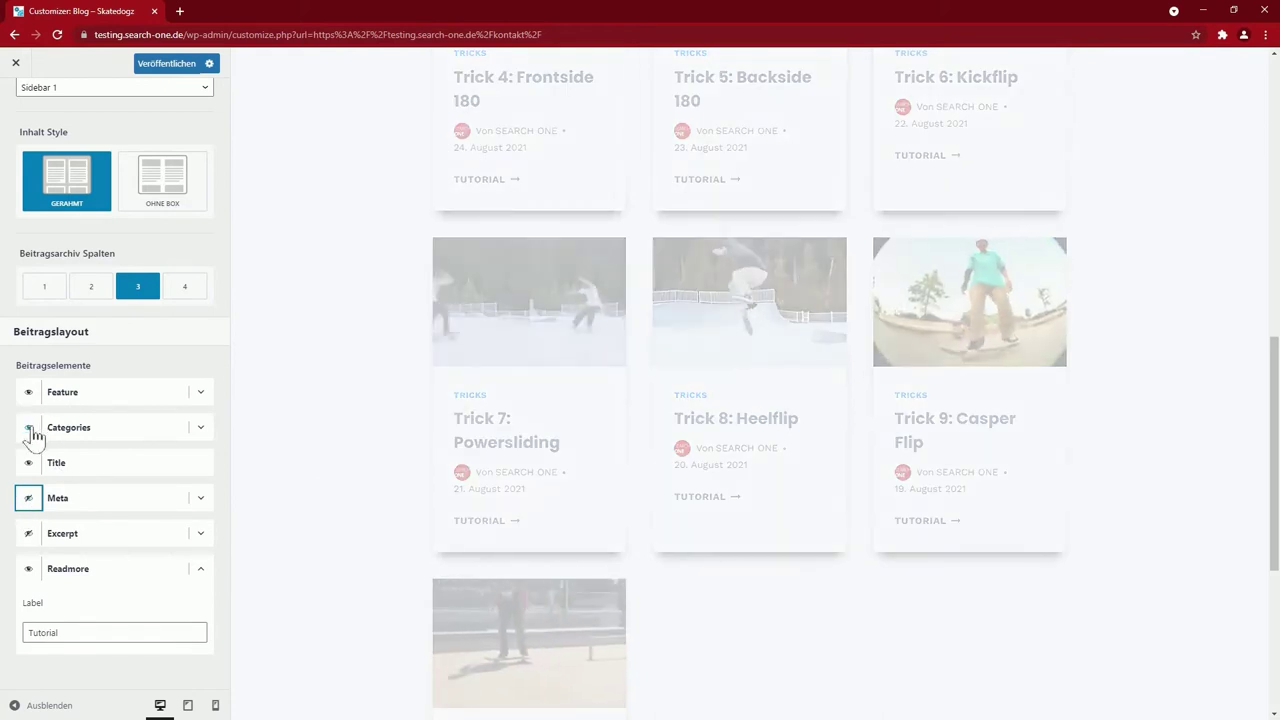
pyautogui.click(28, 427)
# Publish the archive layout changes and go back to the Blog Beitrag settings
pyautogui.scroll(5, 178, 484)
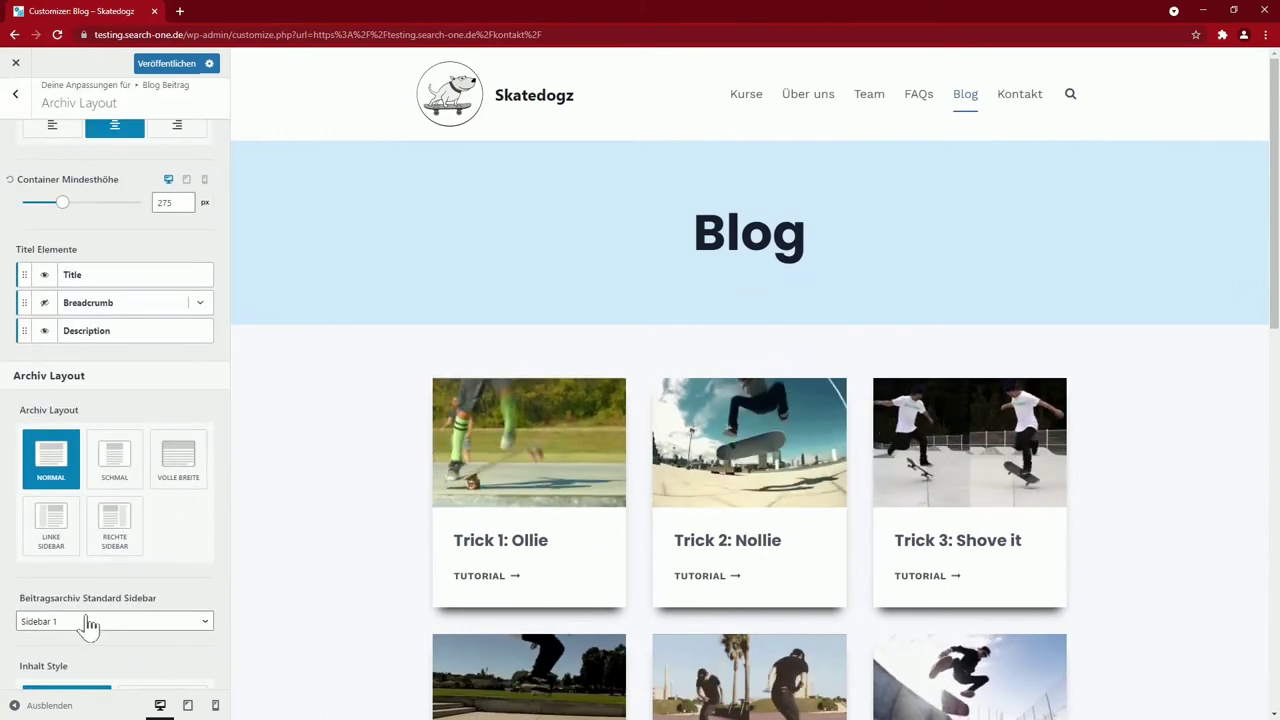
pyautogui.scroll(4, 183, 560)
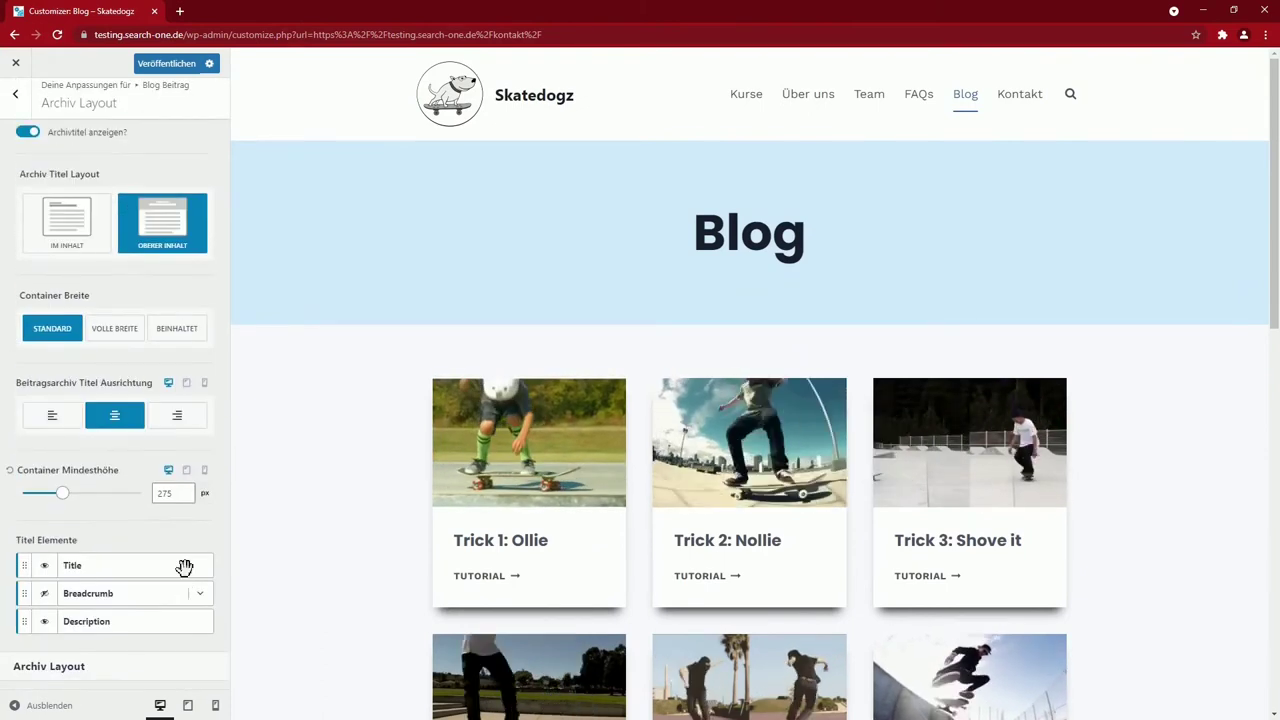
pyautogui.click(163, 65)
pyautogui.click(15, 101)
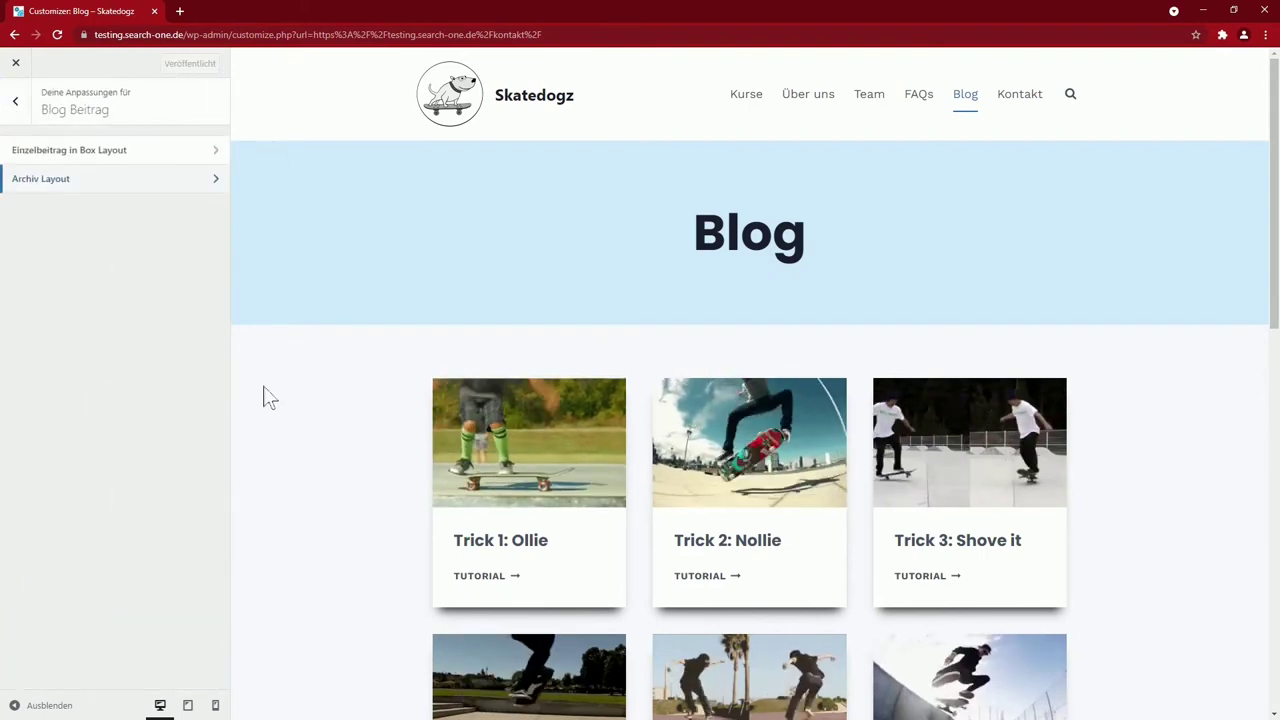
# Open the Trick 1: Ollie post in the preview and examine its content from the title down to the table
pyautogui.click(505, 541)
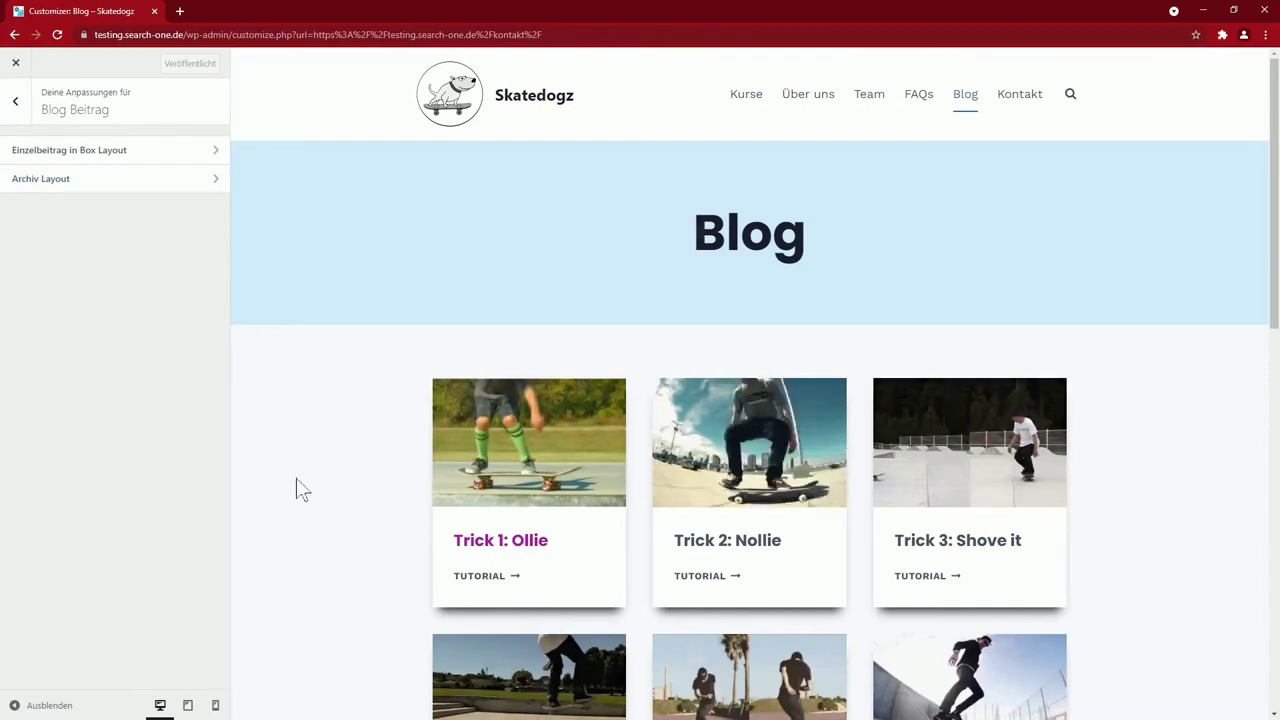
pyautogui.scroll(-5, 411, 463)
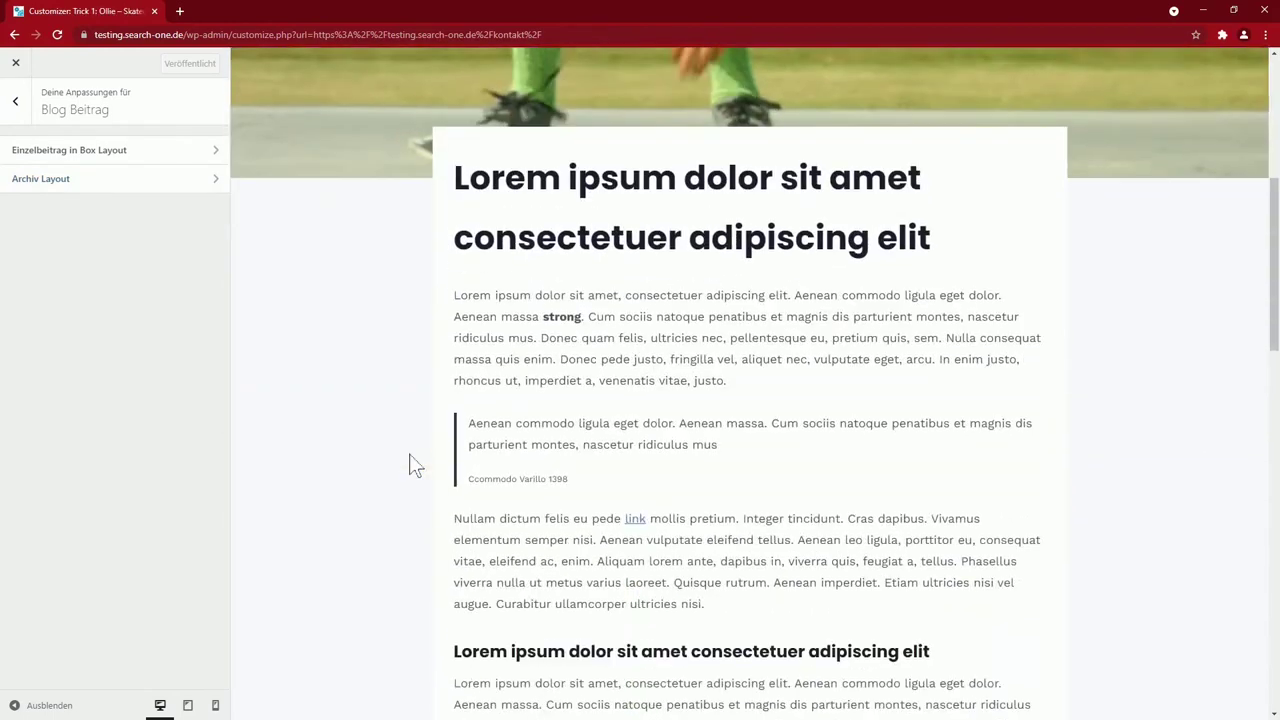
pyautogui.scroll(-10, 411, 463)
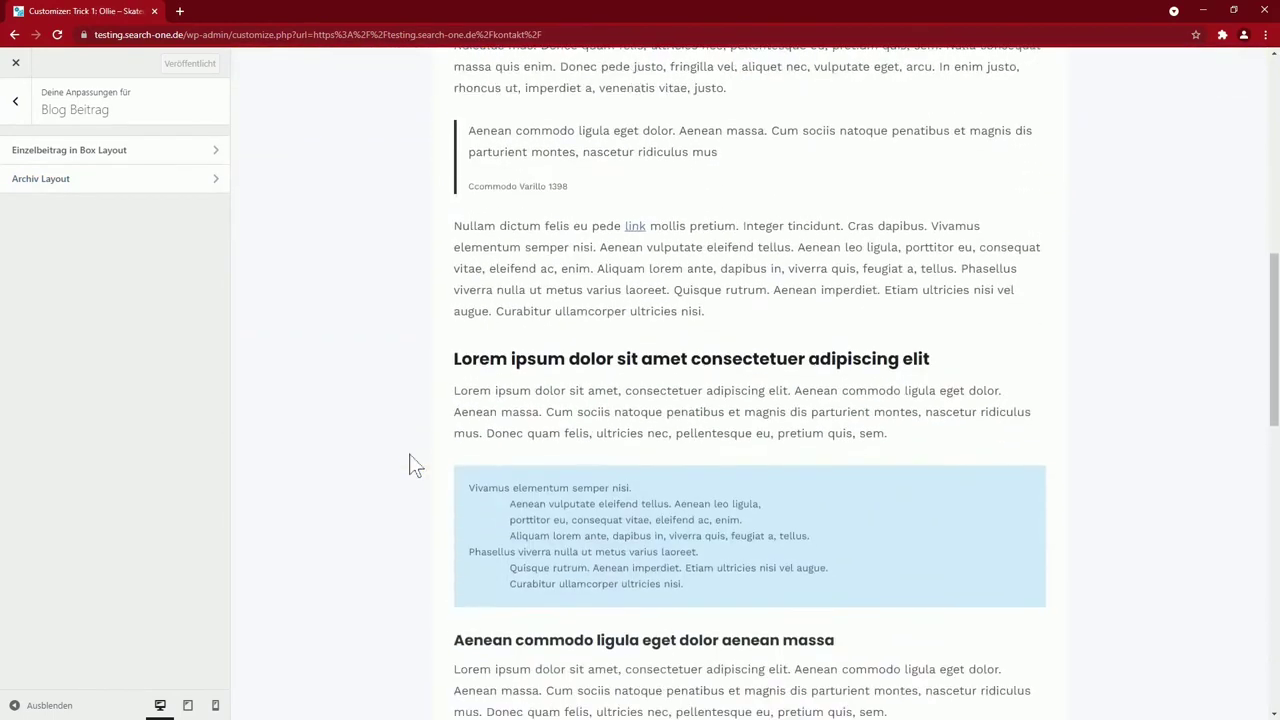
pyautogui.scroll(-3, 411, 463)
pyautogui.scroll(10, 411, 463)
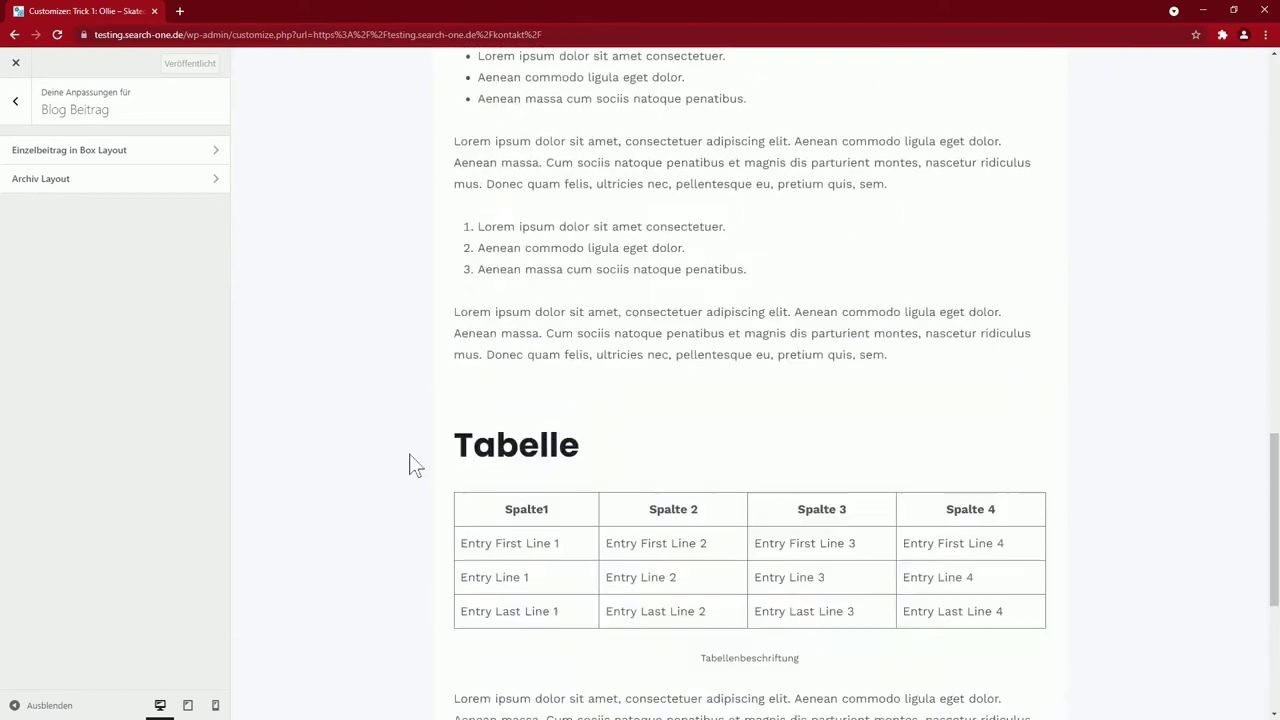
pyautogui.scroll(6, 409, 465)
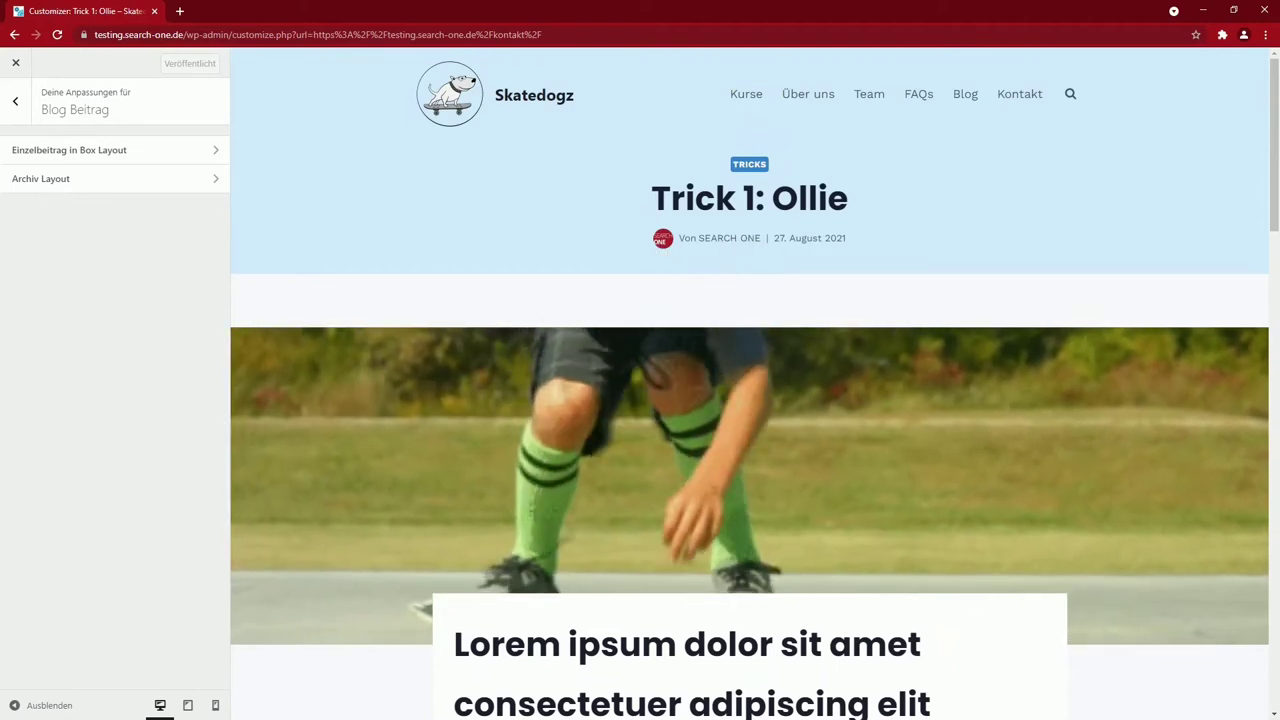
# Open the Einzelbeitrag in Box Layout settings and review the title elements, featured image options and display toggles against the post
pyautogui.click(69, 152)
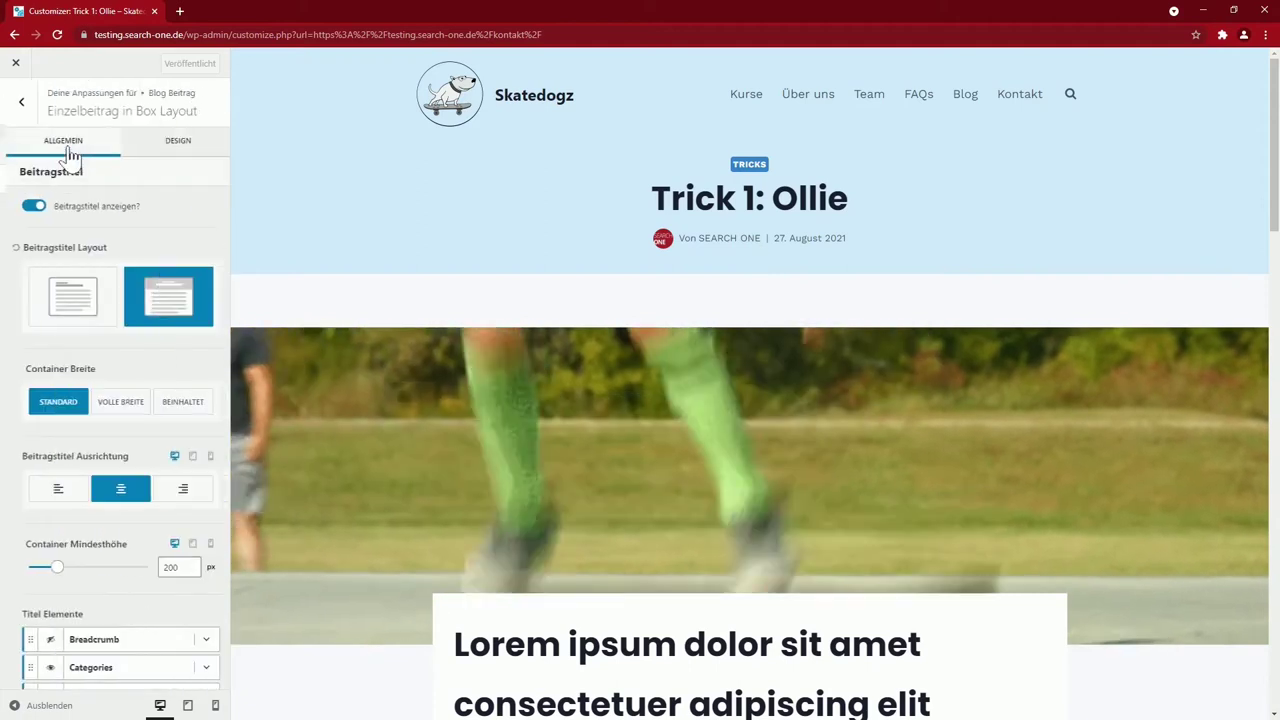
pyautogui.scroll(-3, 398, 518)
pyautogui.scroll(-3, 398, 518)
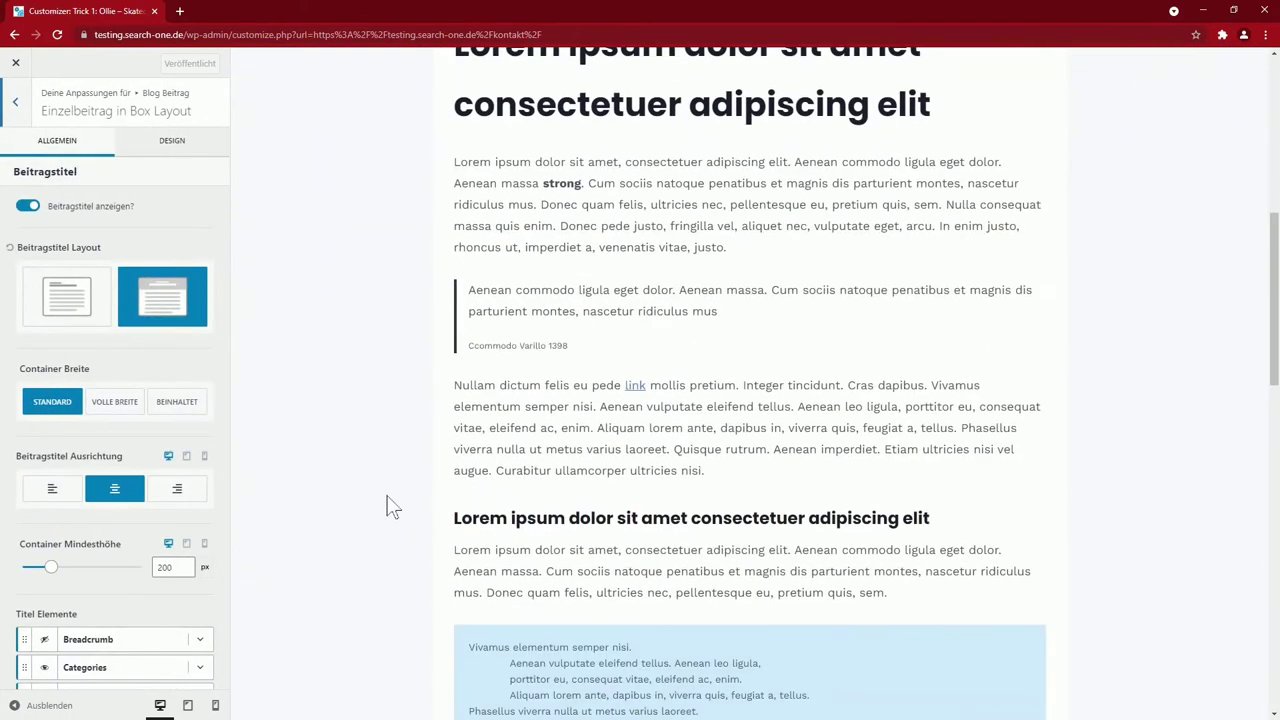
pyautogui.scroll(-4, 105, 458)
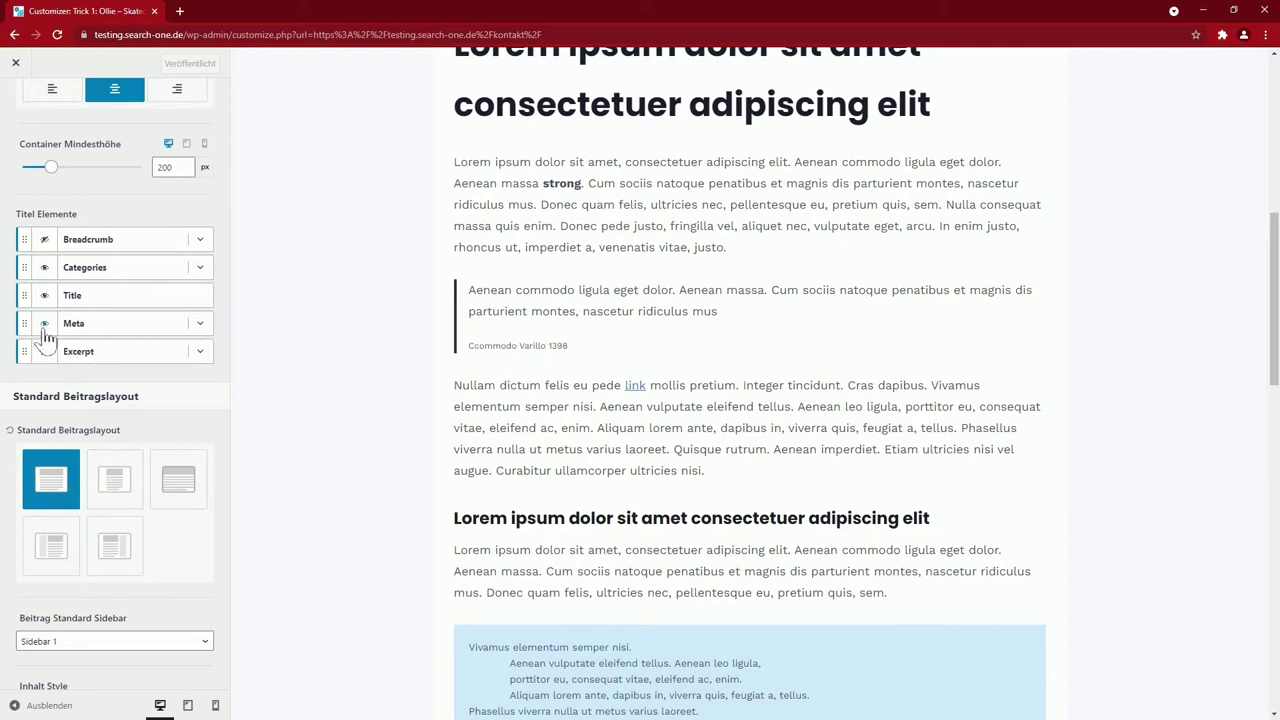
pyautogui.scroll(-8, 134, 414)
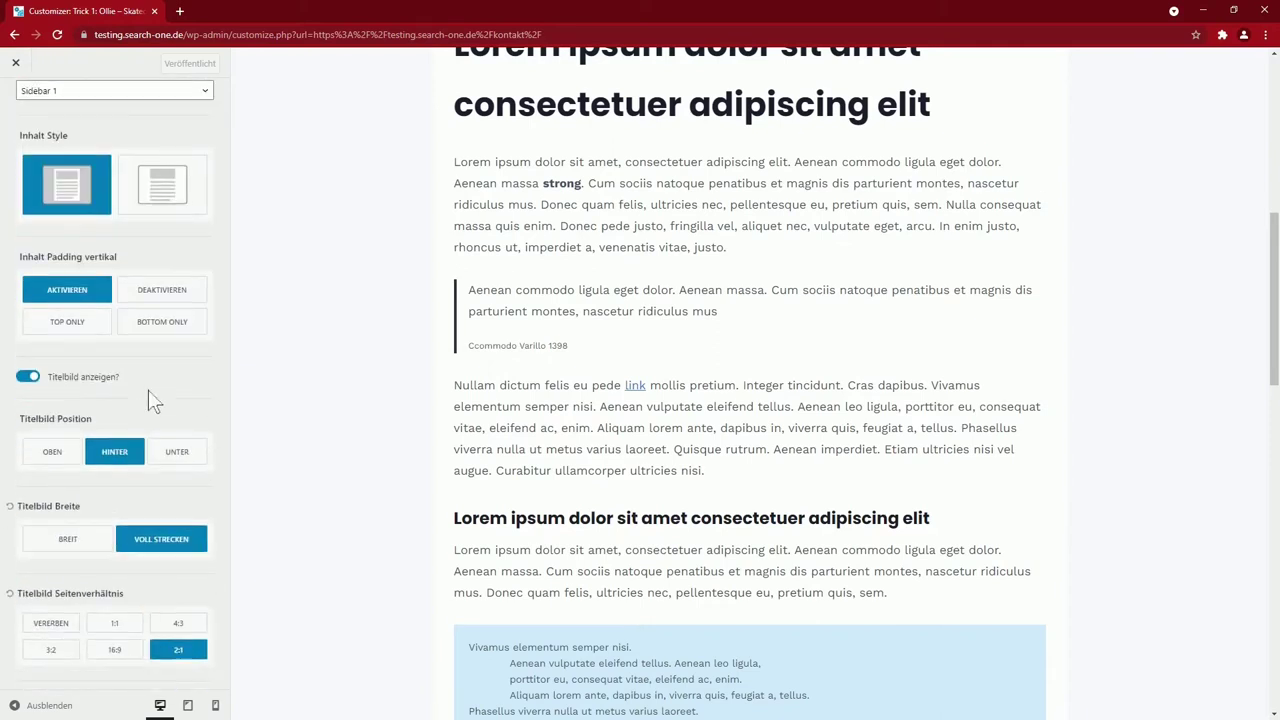
pyautogui.scroll(-1, 148, 400)
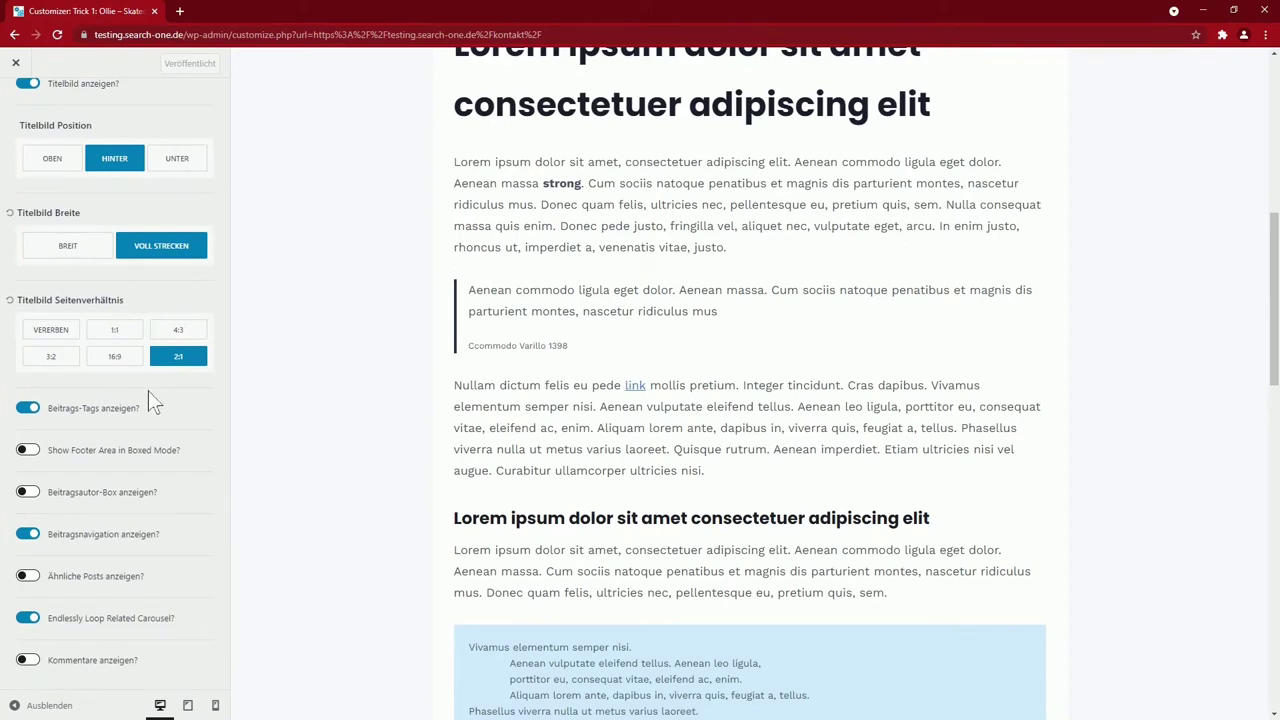
pyautogui.scroll(-15, 391, 517)
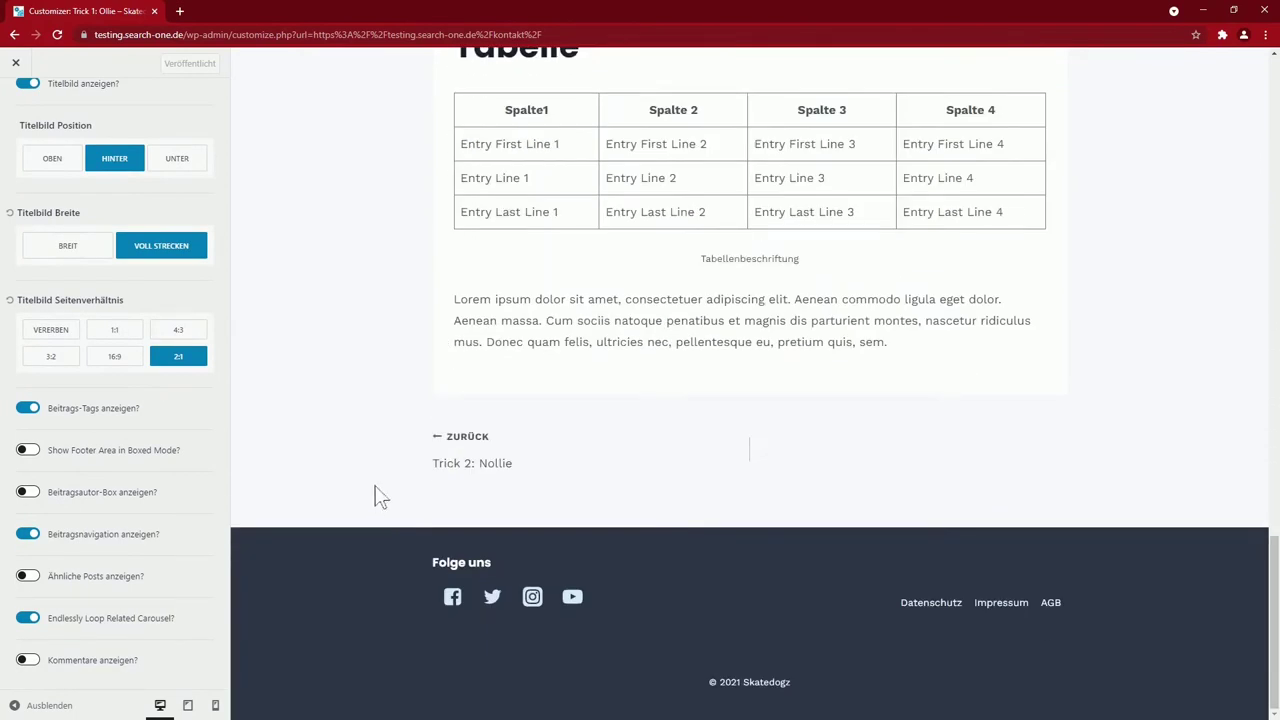
# Turn on comments for single posts and check the comment section below the post
pyautogui.click(25, 662)
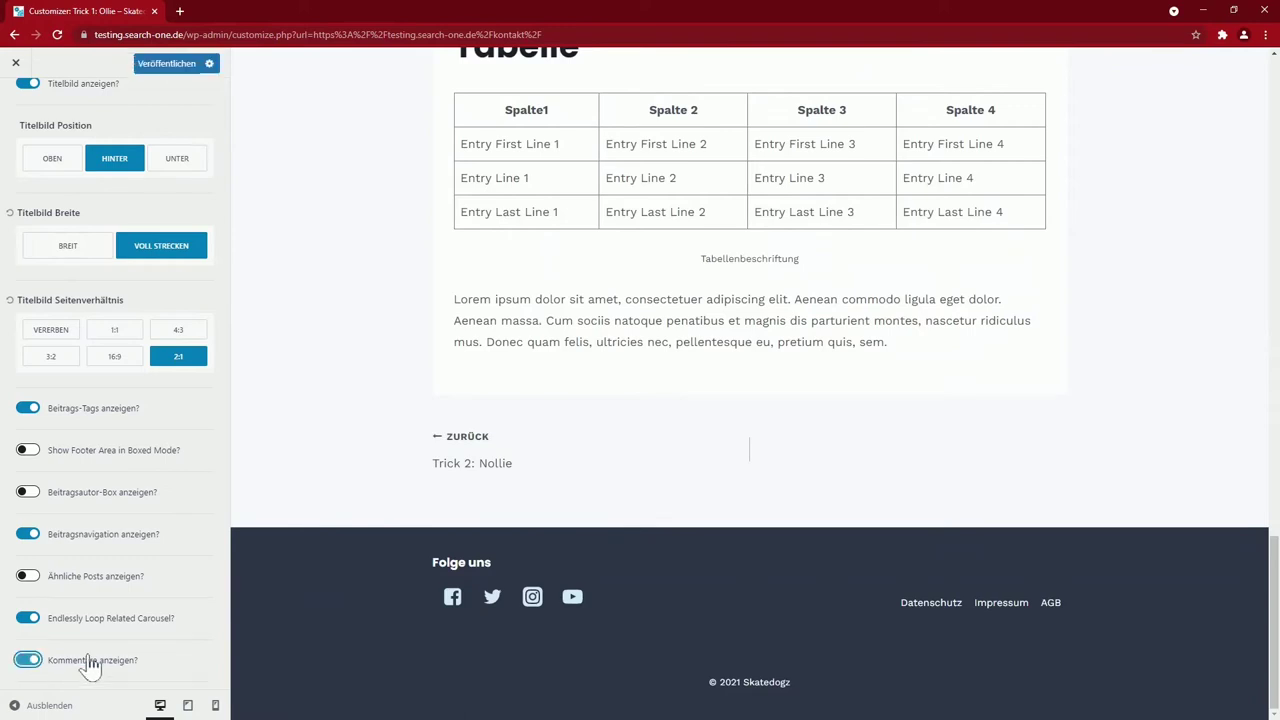
pyautogui.scroll(-5, 314, 608)
pyautogui.scroll(-1, 314, 608)
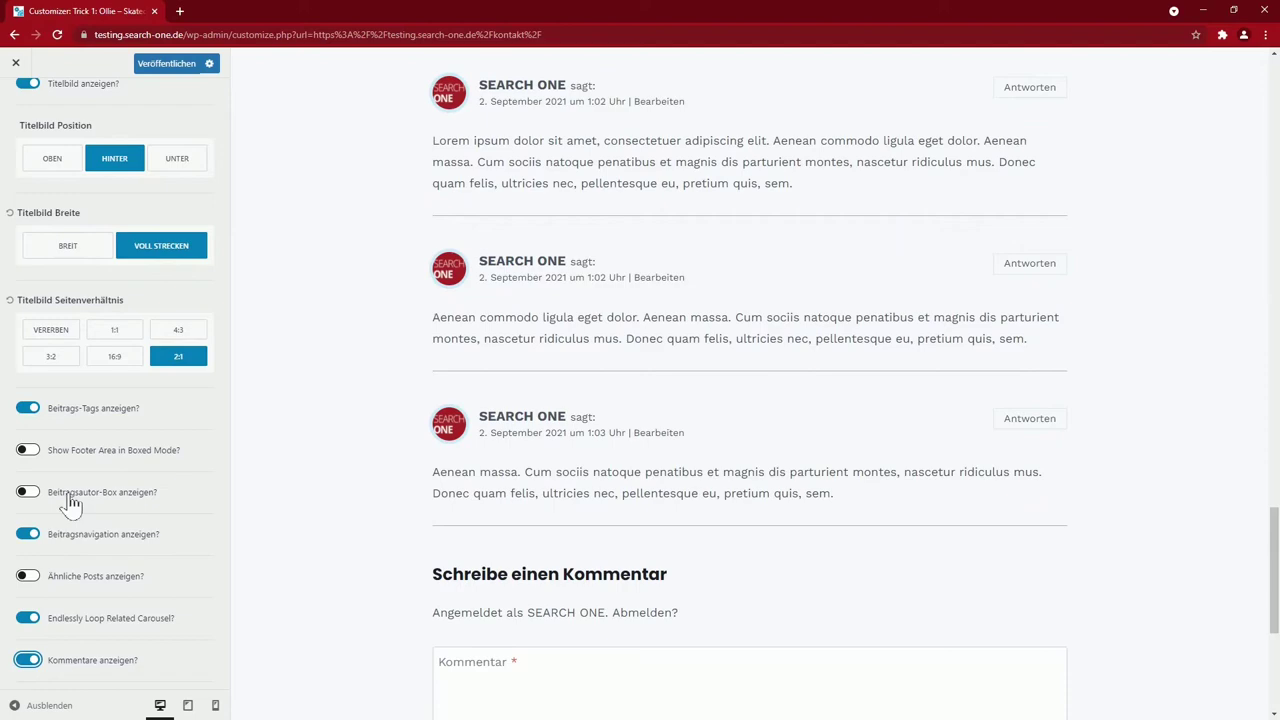
pyautogui.scroll(-4, 256, 605)
pyautogui.scroll(20, 256, 600)
pyautogui.scroll(5, 253, 589)
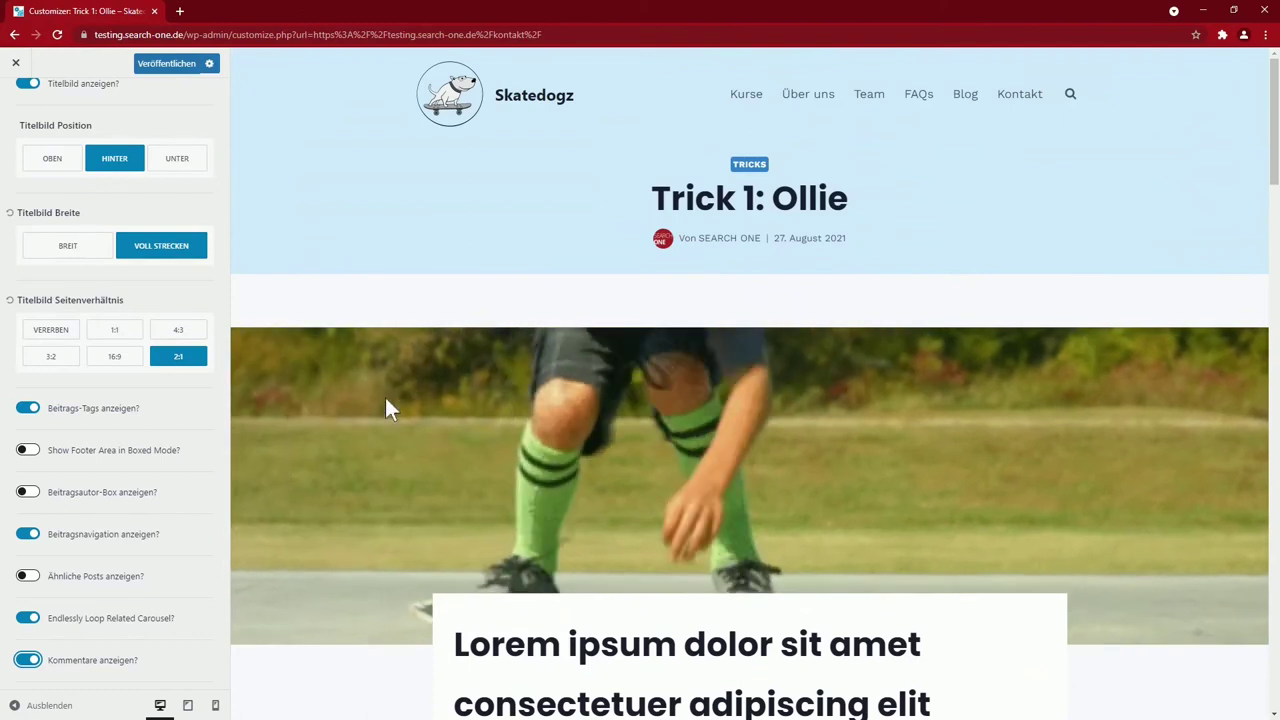
# Try the 16:9, 1:1 and 4:3 featured image ratios on the single post and set the ratio to Vererben
pyautogui.click(130, 360)
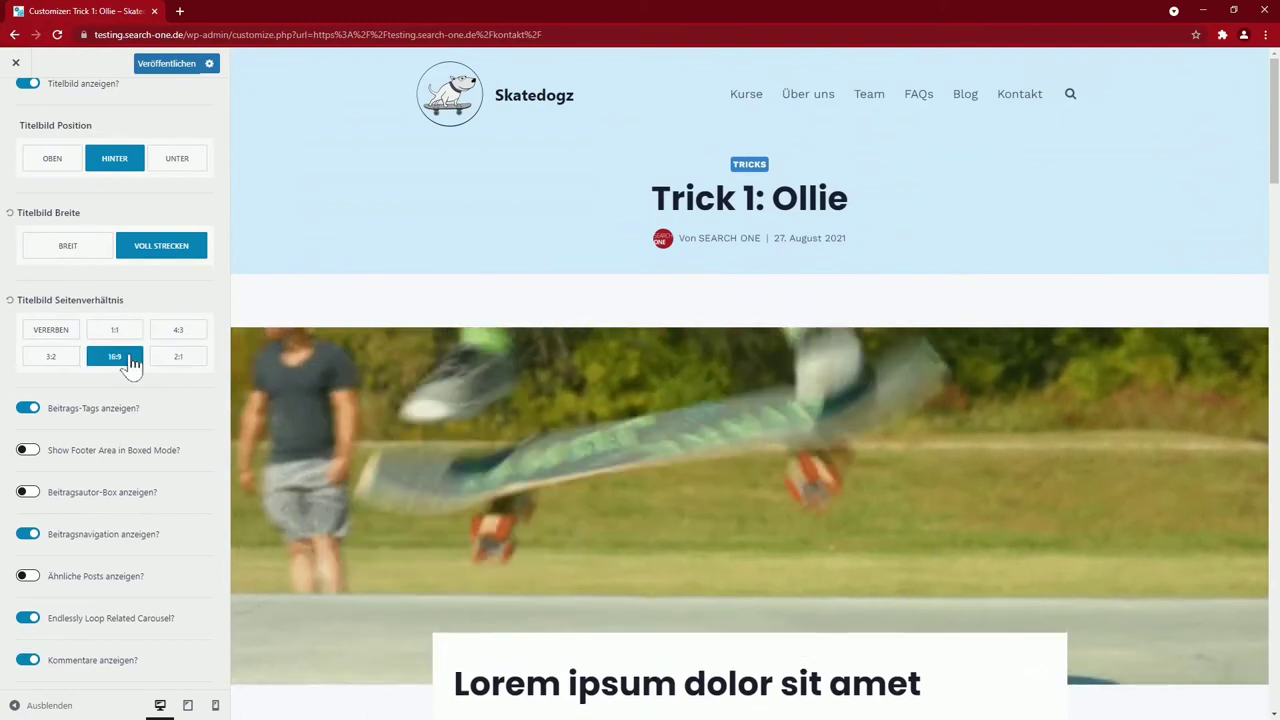
pyautogui.click(124, 336)
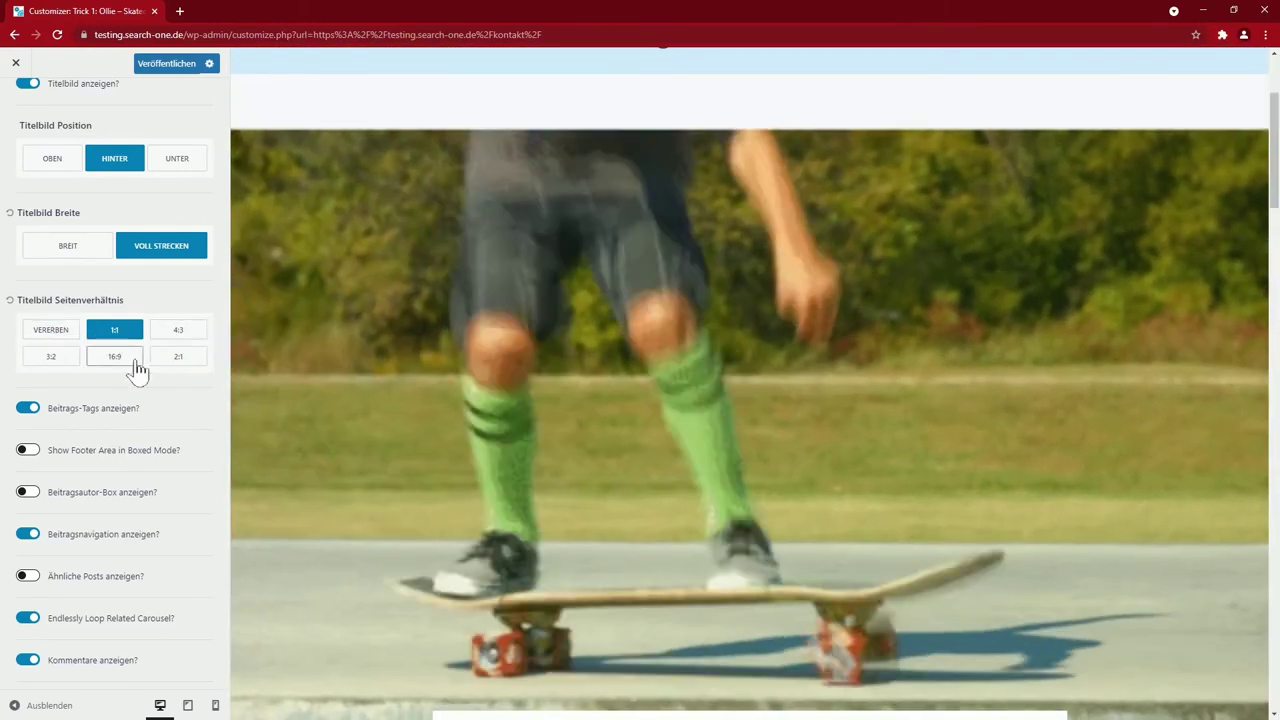
pyautogui.click(179, 333)
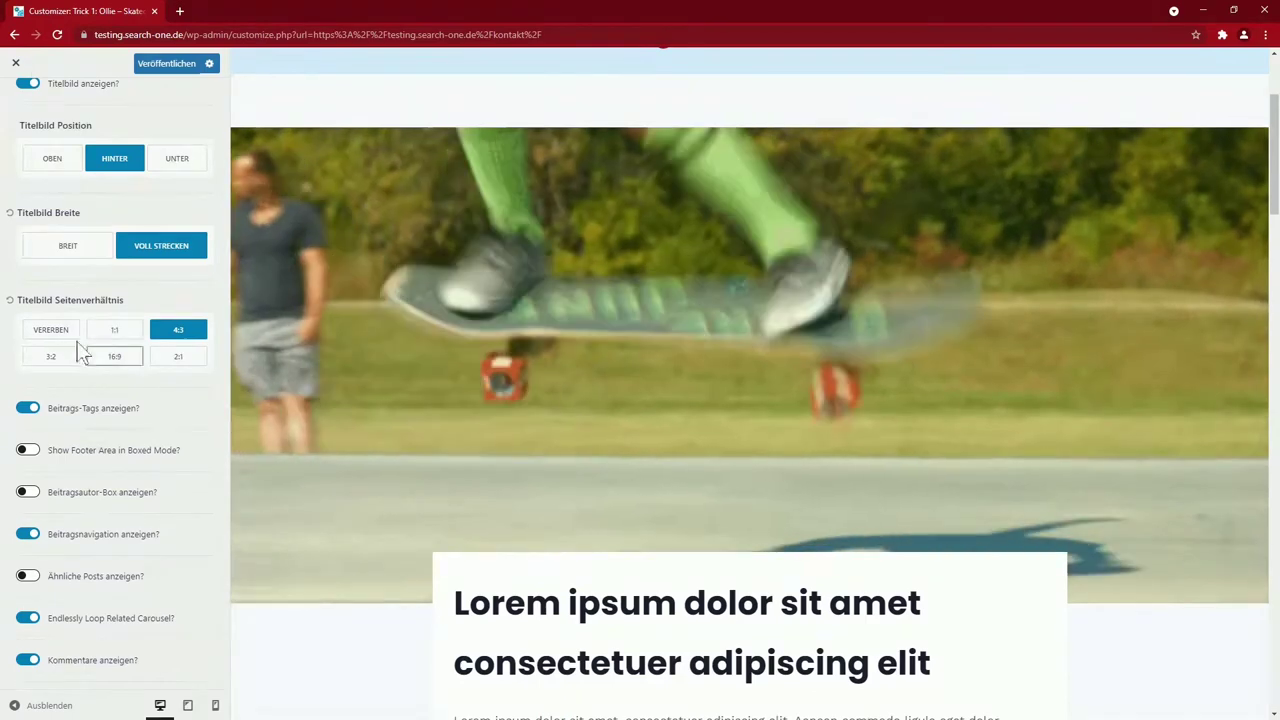
pyautogui.click(50, 329)
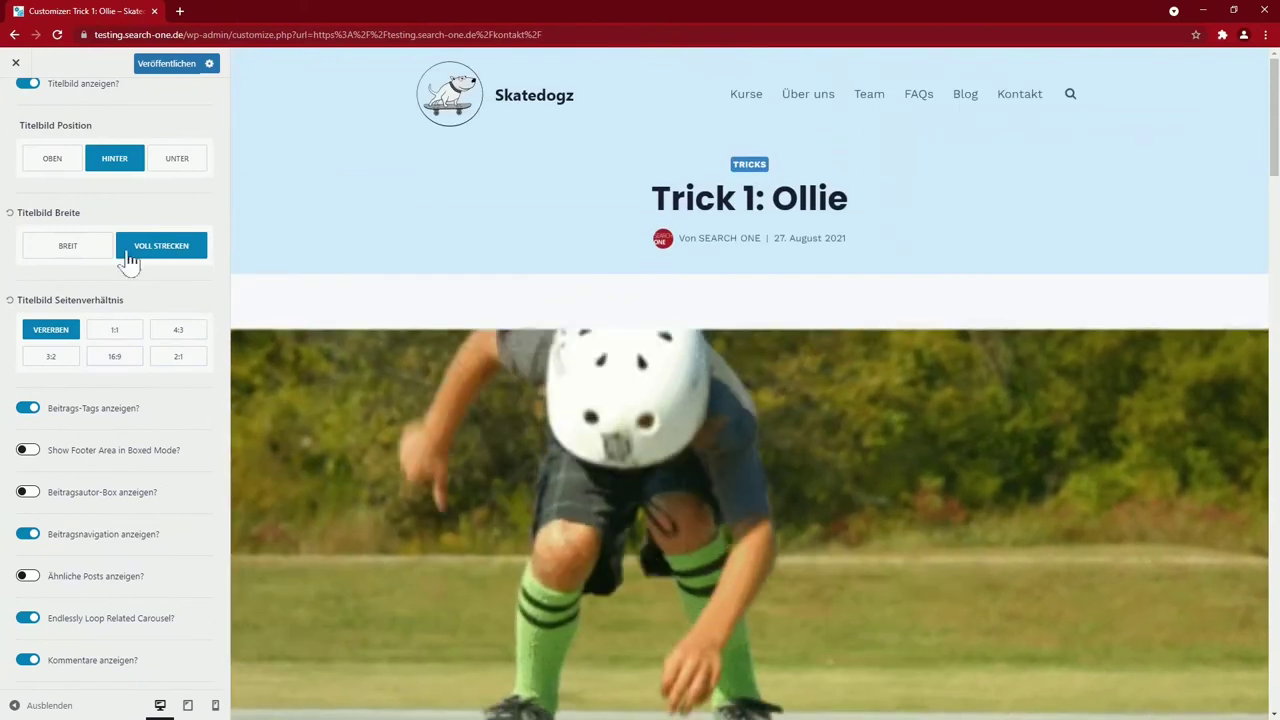
pyautogui.scroll(5, 157, 230)
pyautogui.scroll(10, 157, 232)
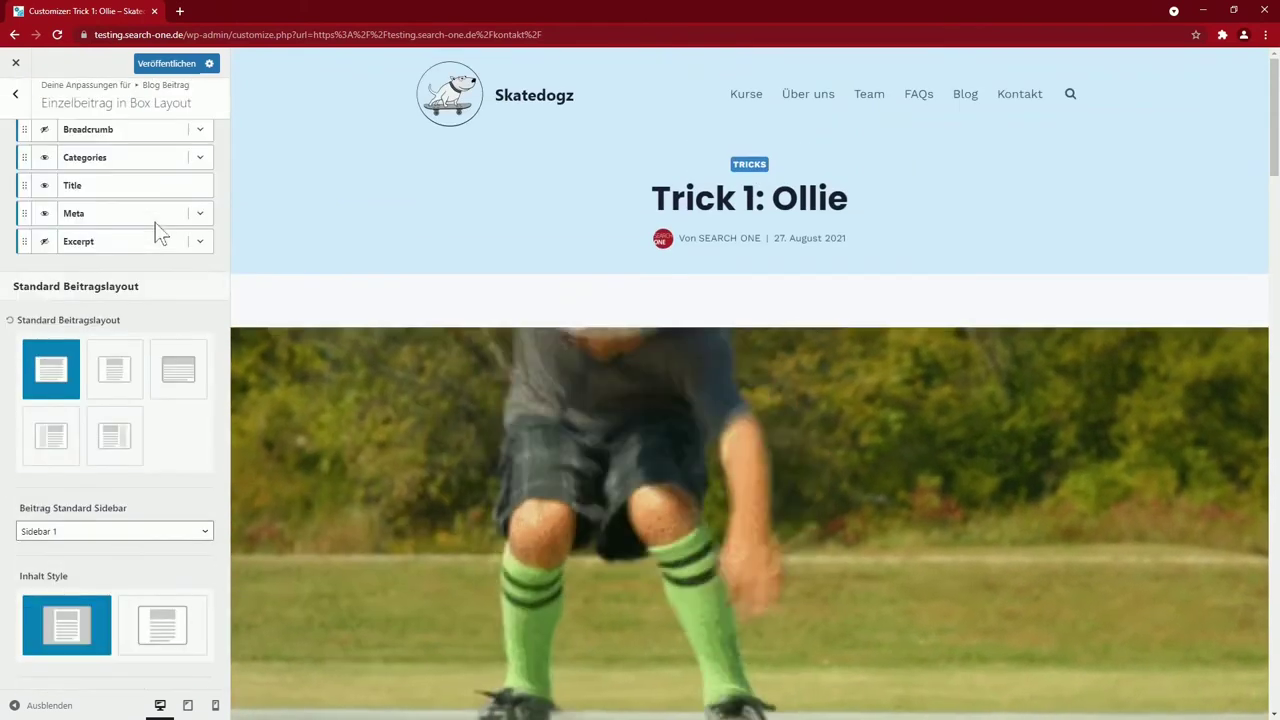
# Publish the single post layout changes and return to the main customizer overview
pyautogui.click(166, 63)
pyautogui.click(16, 108)
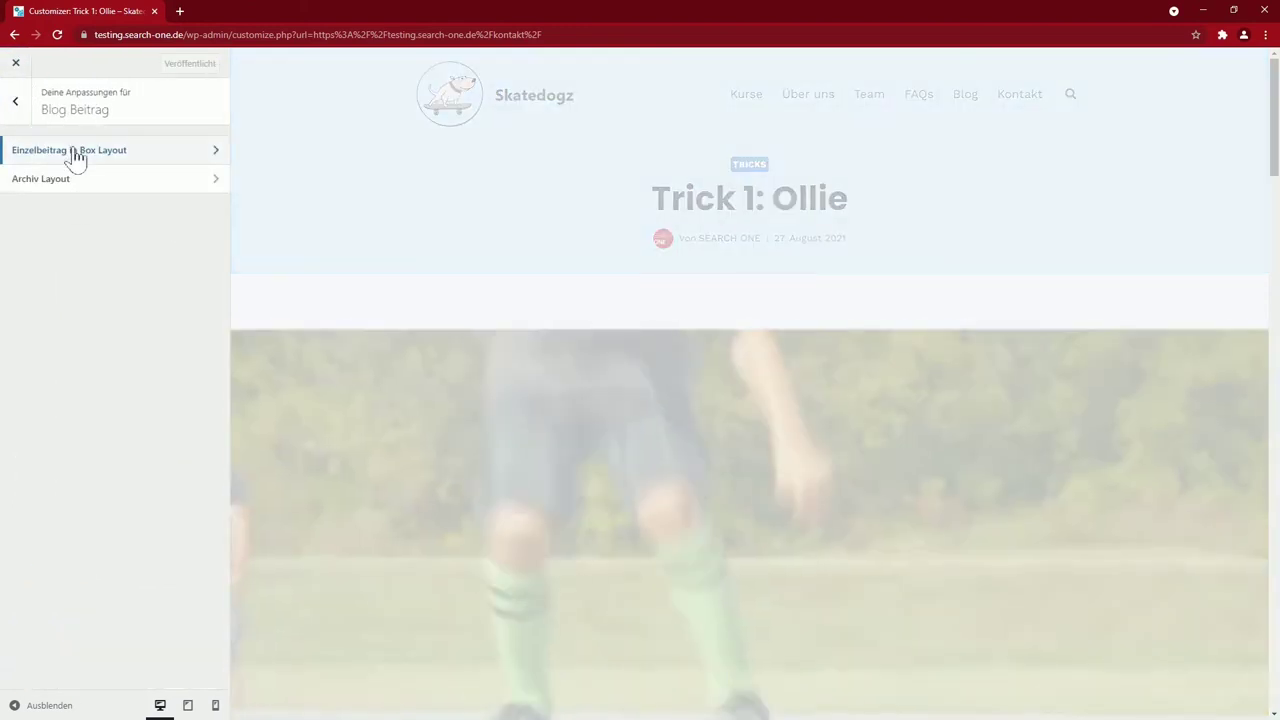
pyautogui.click(15, 101)
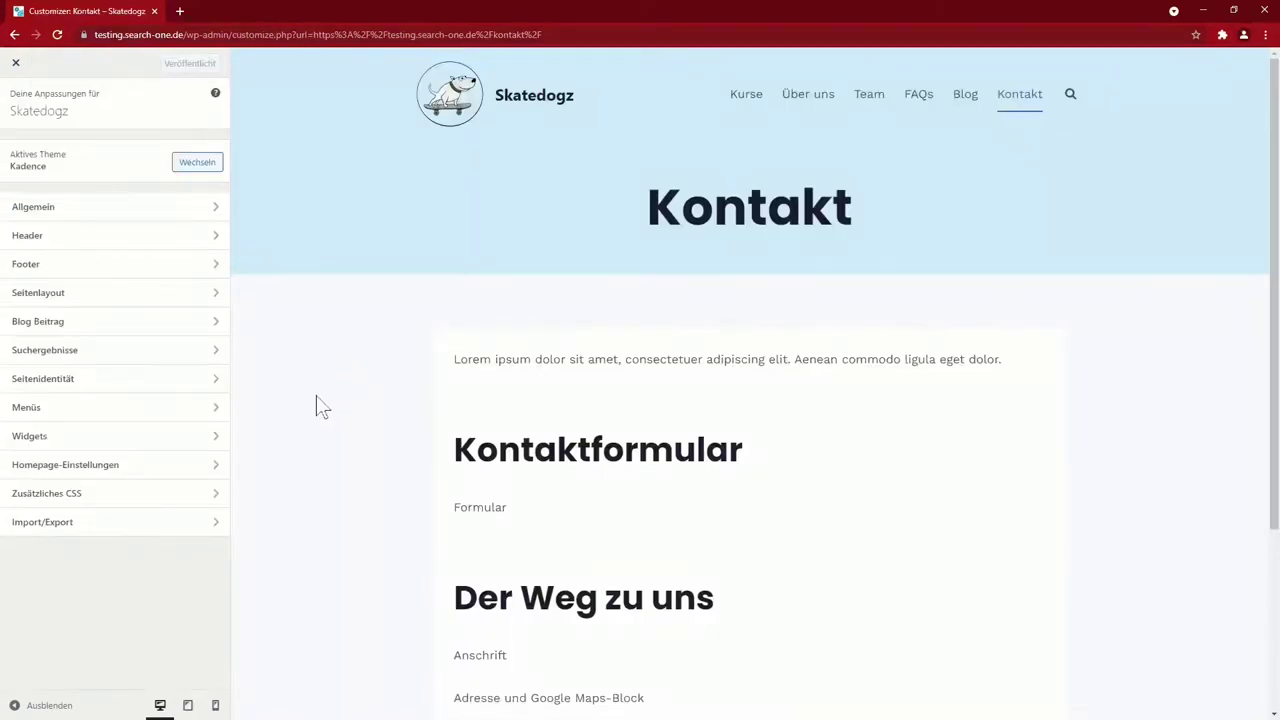
# Open the Suchergebnisse settings, search the site for "kurse" in the preview and review the results layout
pyautogui.click(83, 355)
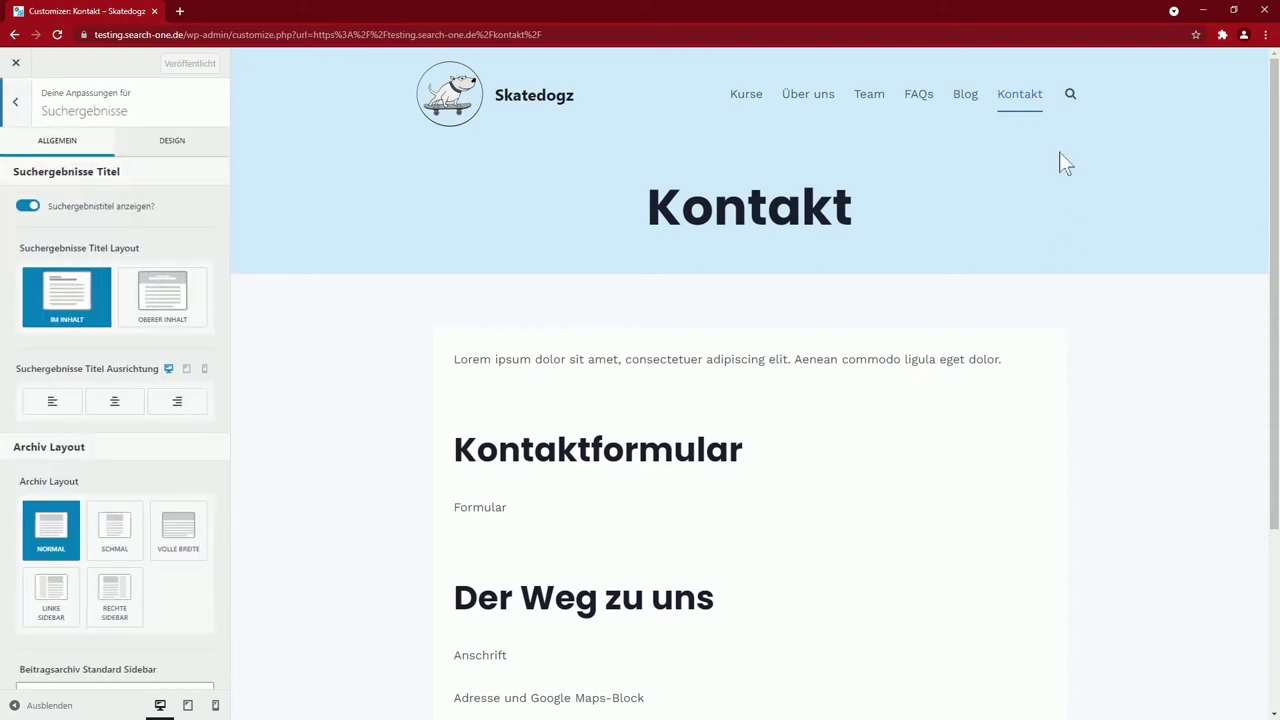
pyautogui.click(1071, 96)
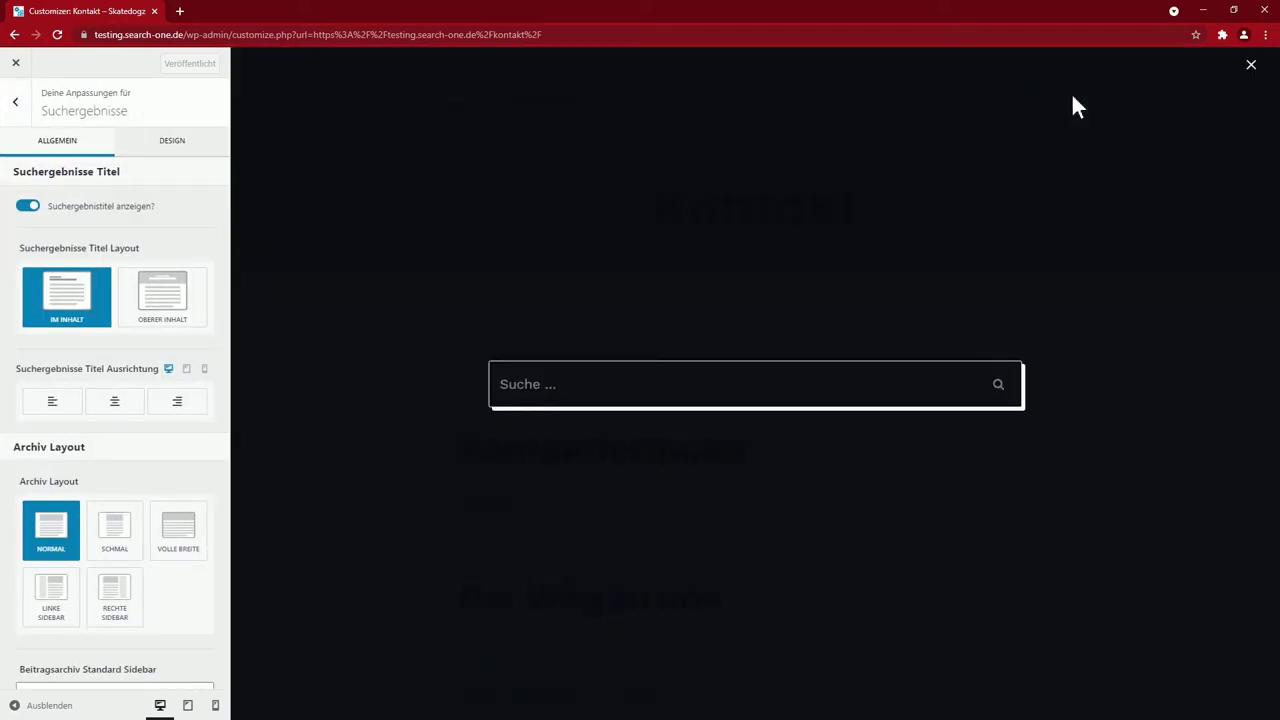
pyautogui.press('Return')
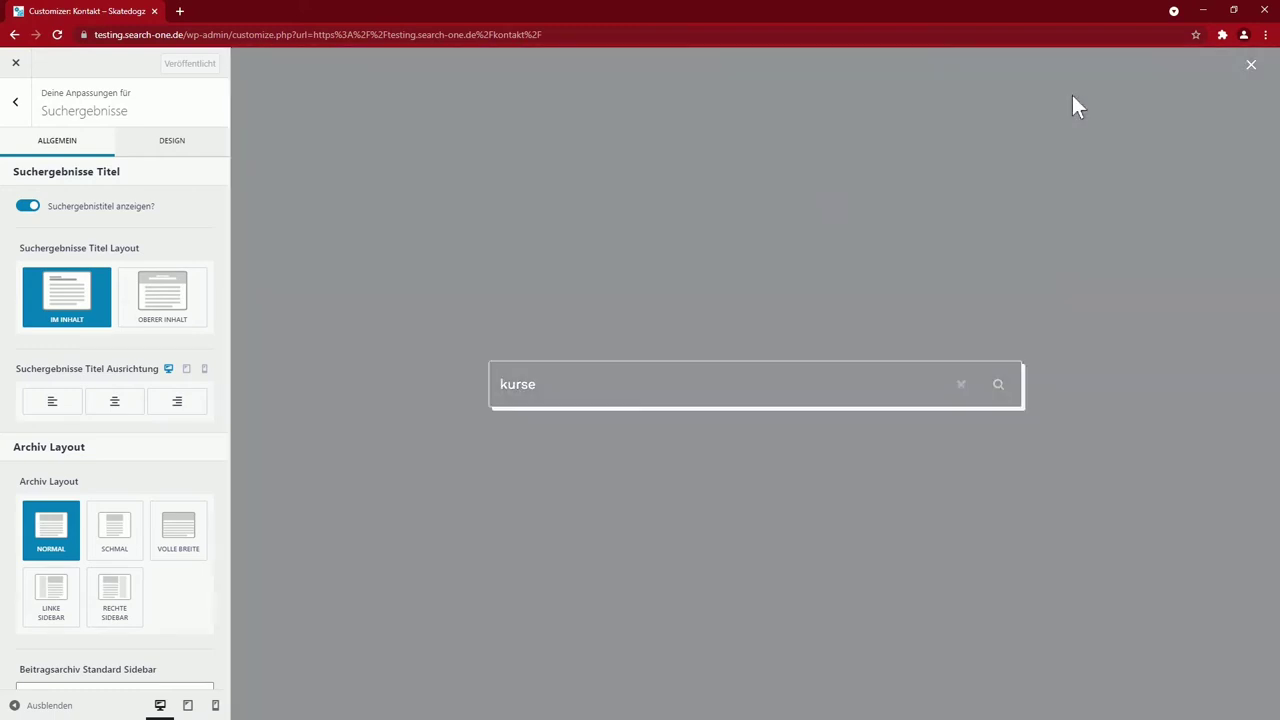
pyautogui.scroll(-5, 312, 325)
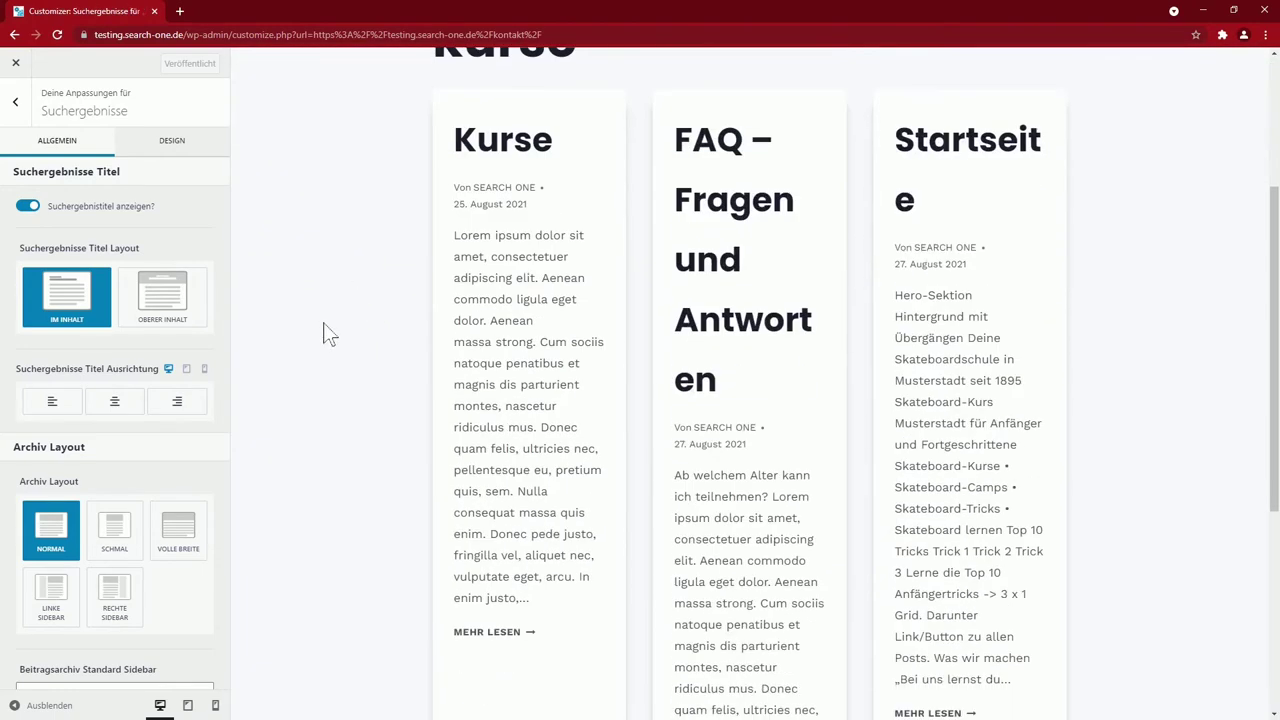
pyautogui.scroll(-5, 145, 425)
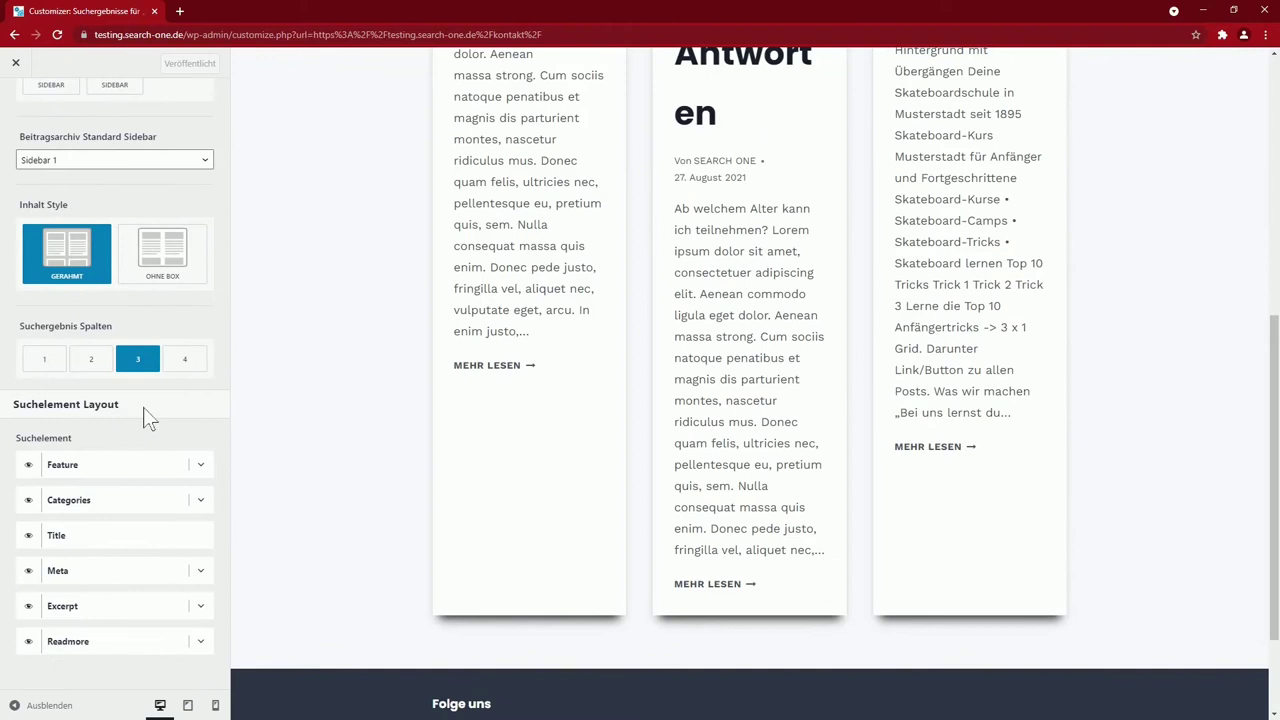
# Set the search results to 1 column and publish the change
pyautogui.click(52, 366)
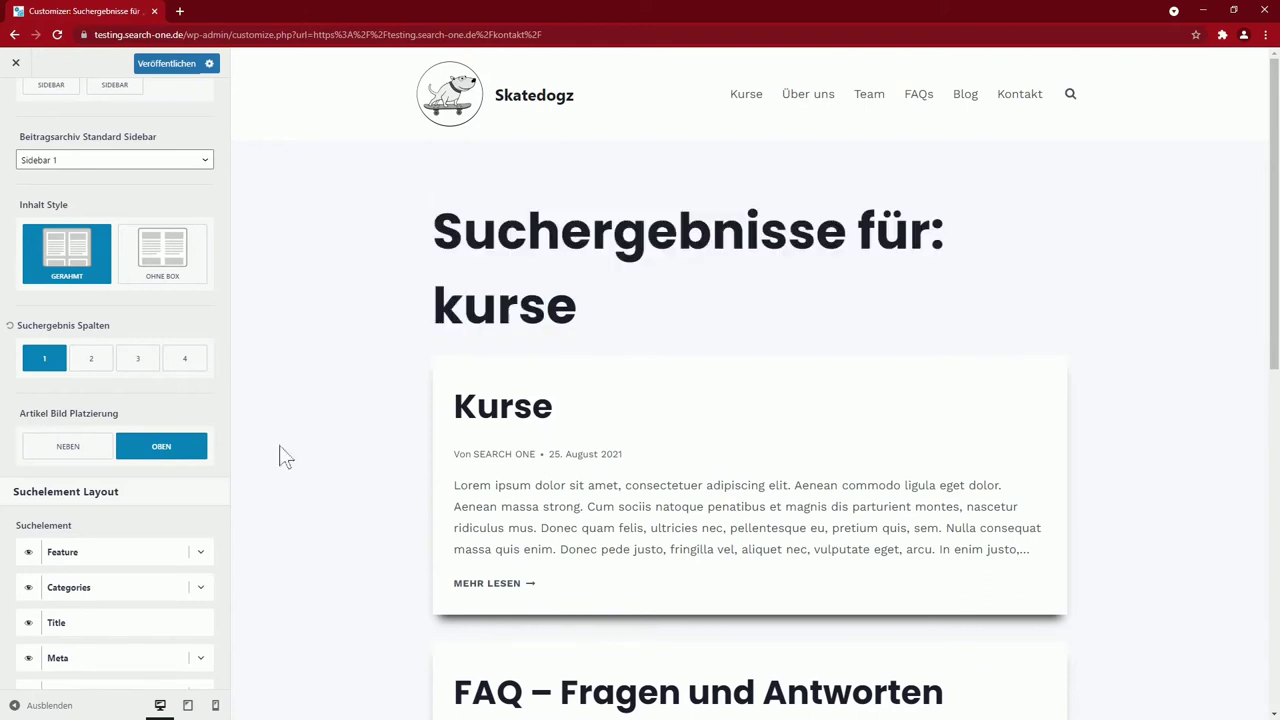
pyautogui.scroll(-1, 200, 450)
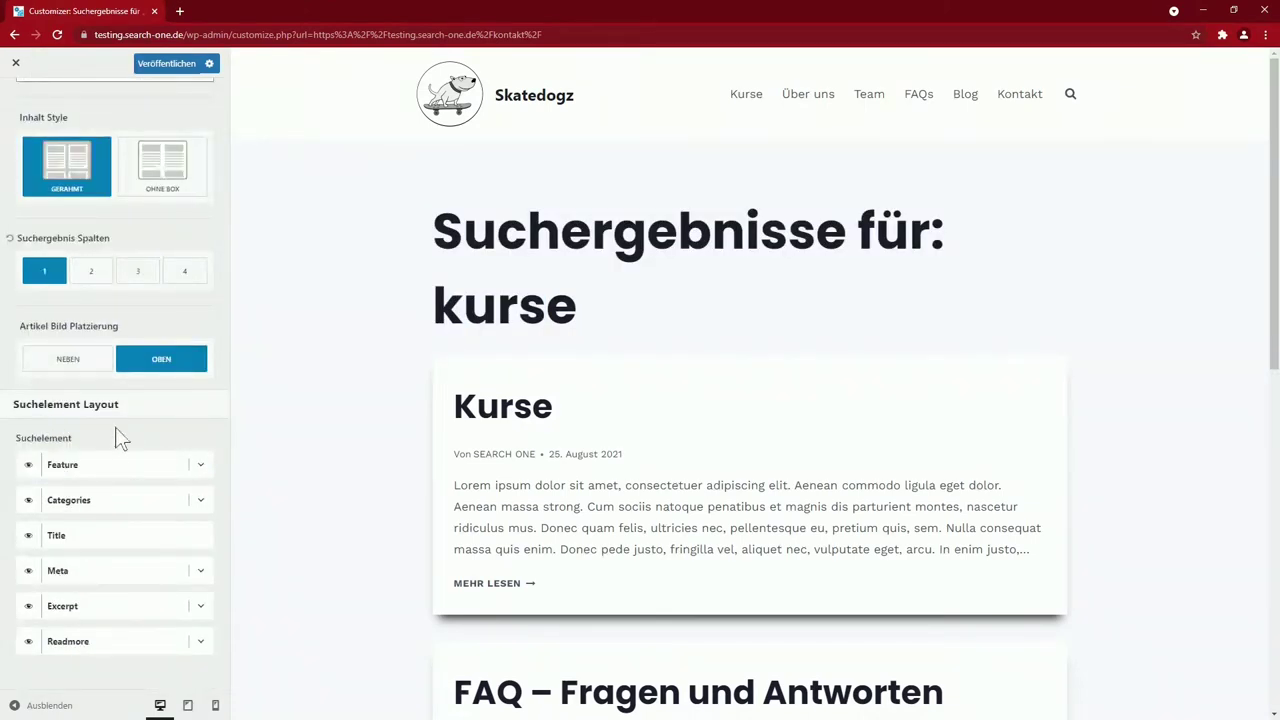
pyautogui.click(177, 68)
# In the site identity's title and logo settings, try a logo maximum width of 171 px and restore it to 100 px
pyautogui.click(68, 385)
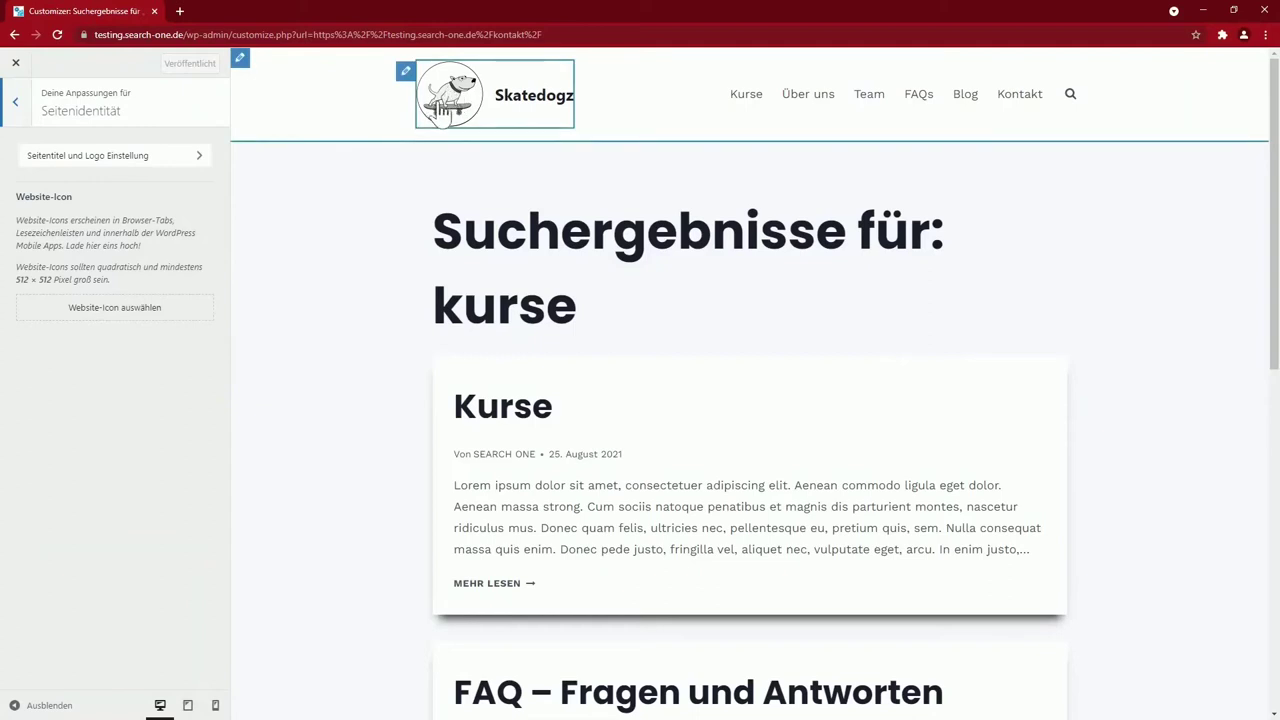
pyautogui.click(98, 160)
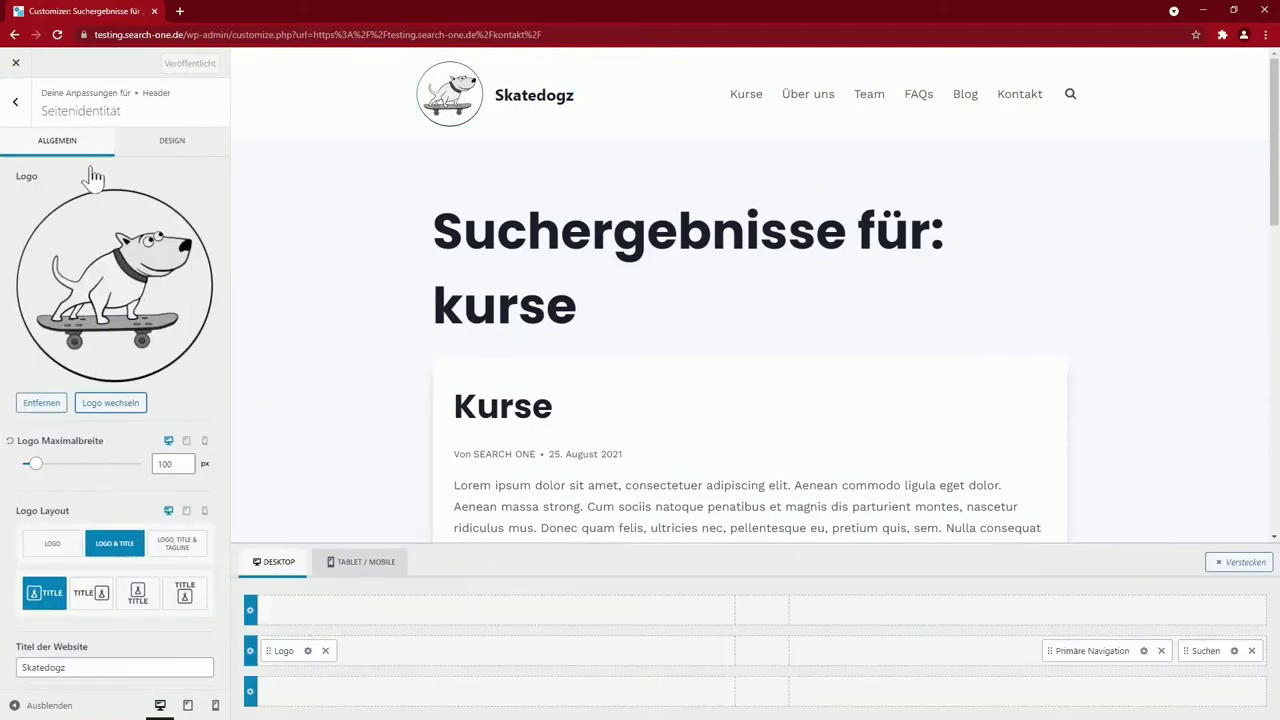
pyautogui.moveTo(35, 463); pyautogui.dragTo(46, 463)
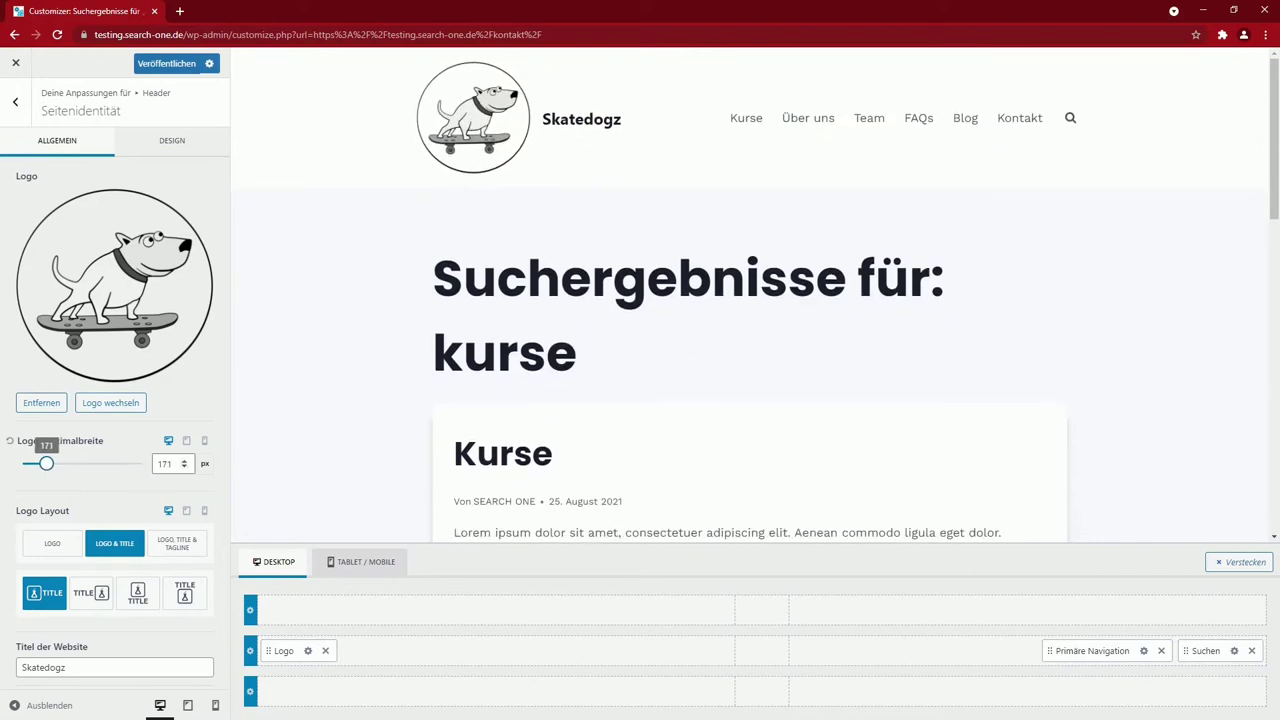
pyautogui.write('100')
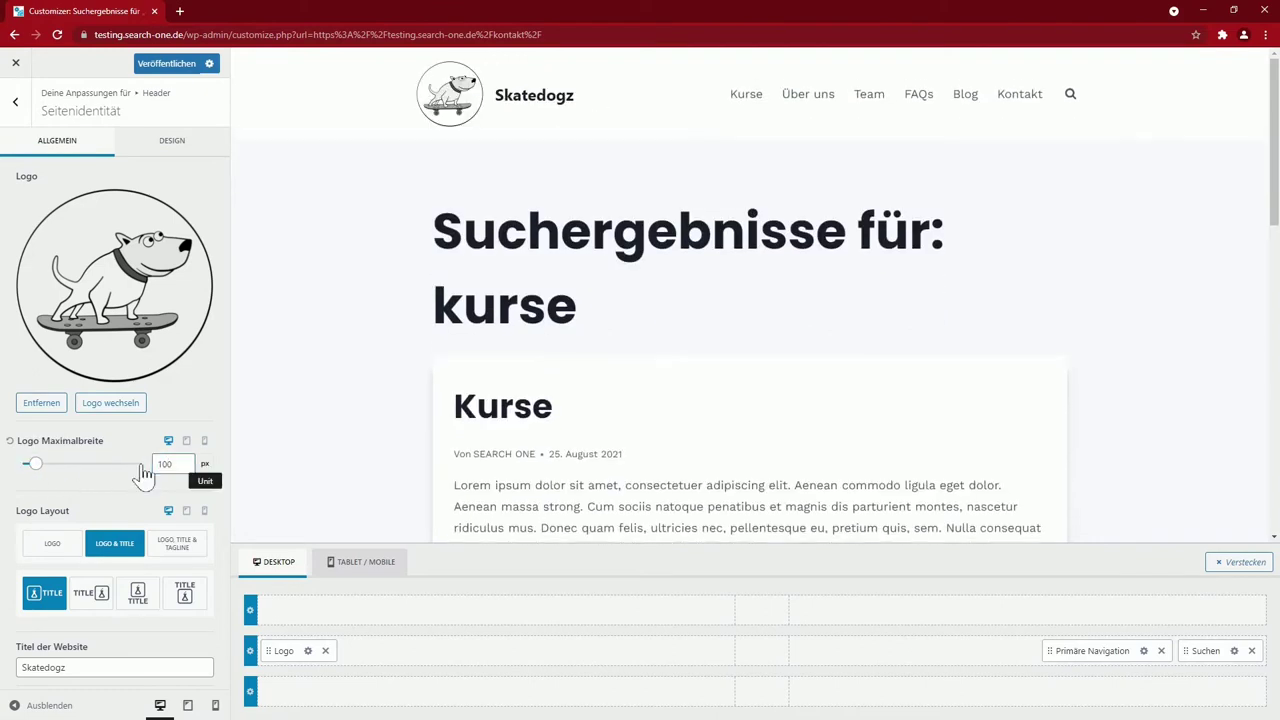
# Try the logo-only layout for the header and switch back to Logo & Title
pyautogui.click(49, 547)
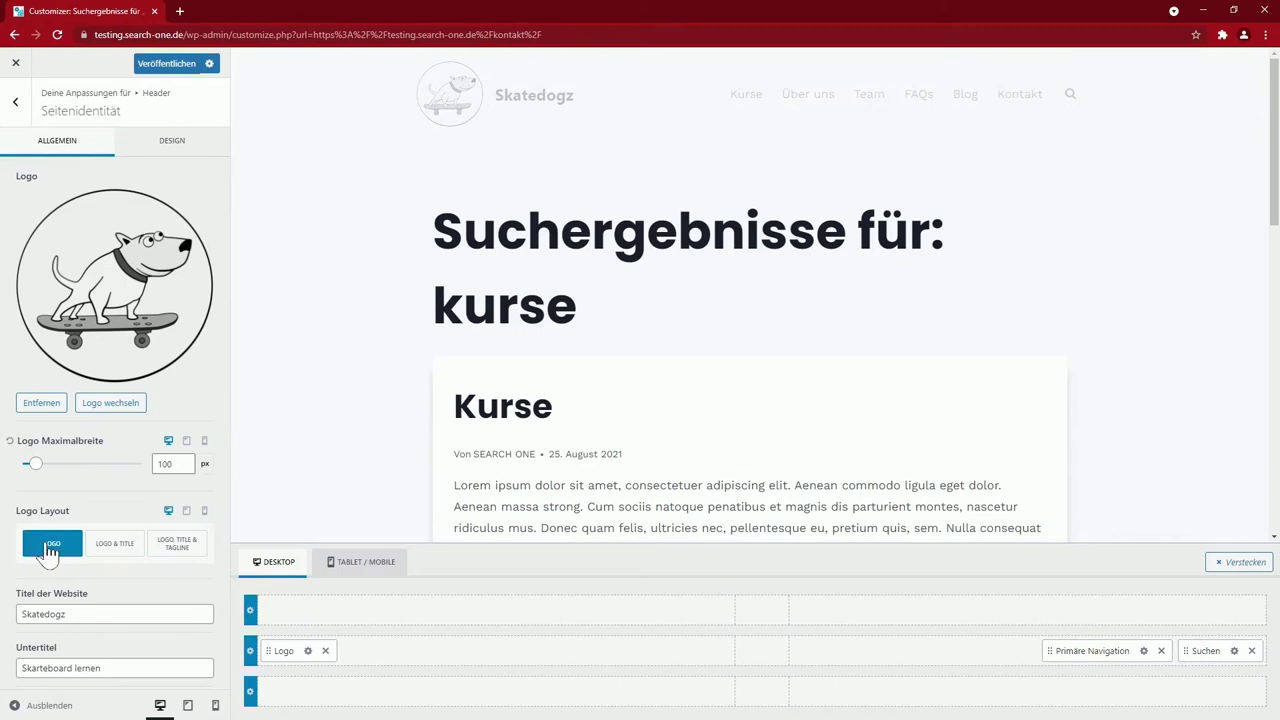
pyautogui.click(101, 545)
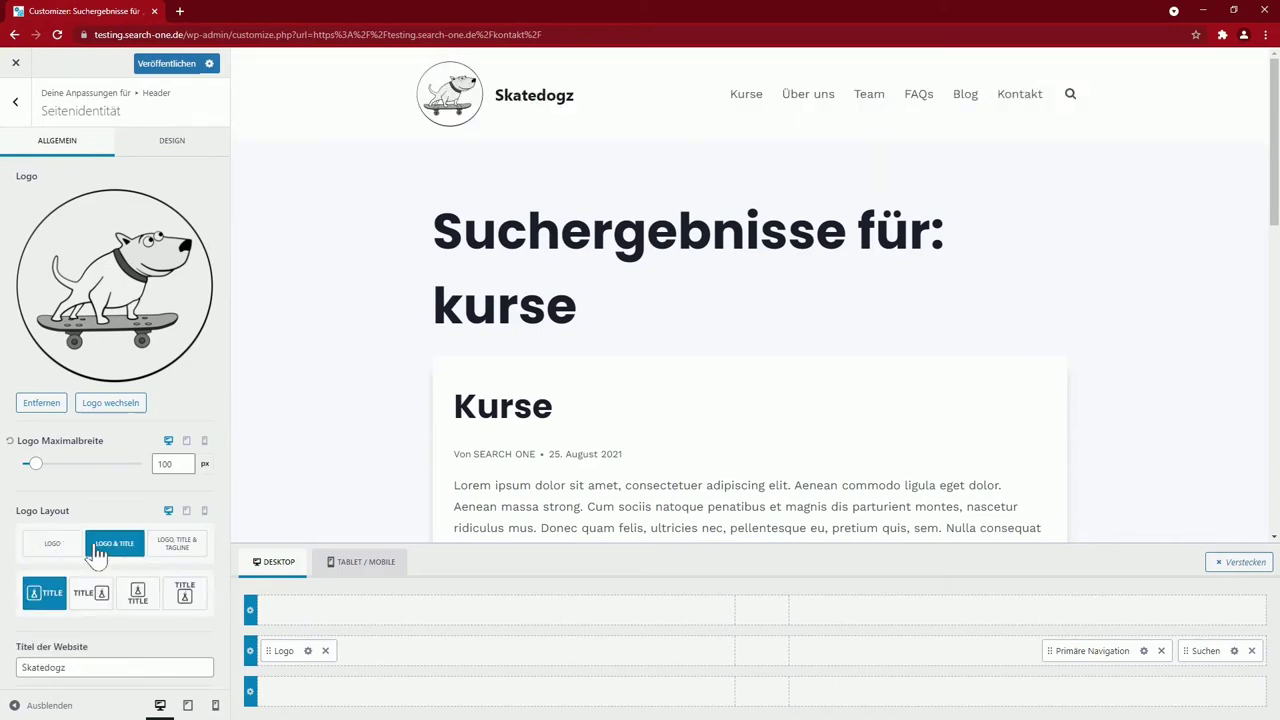
pyautogui.scroll(-1, 110, 553)
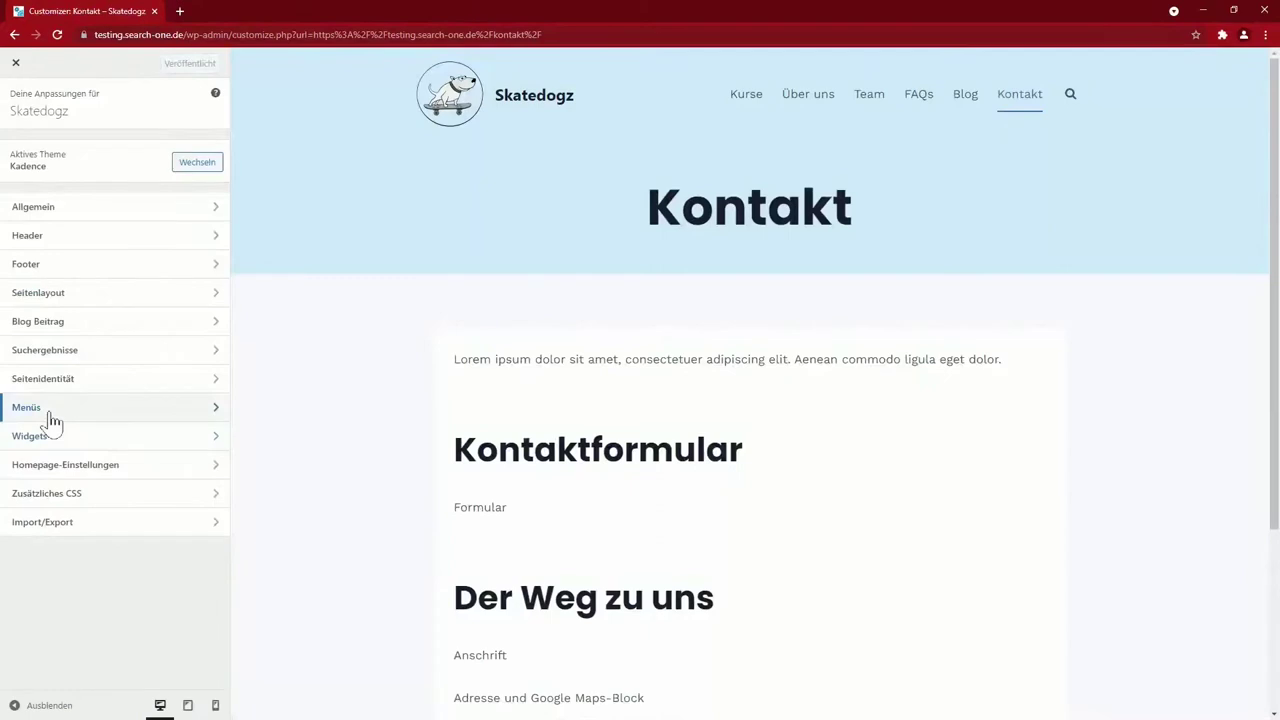
# Review the Haupt menu's entries and menu positions in the Menüs settings, and view the legal links in the page footer
pyautogui.click(46, 412)
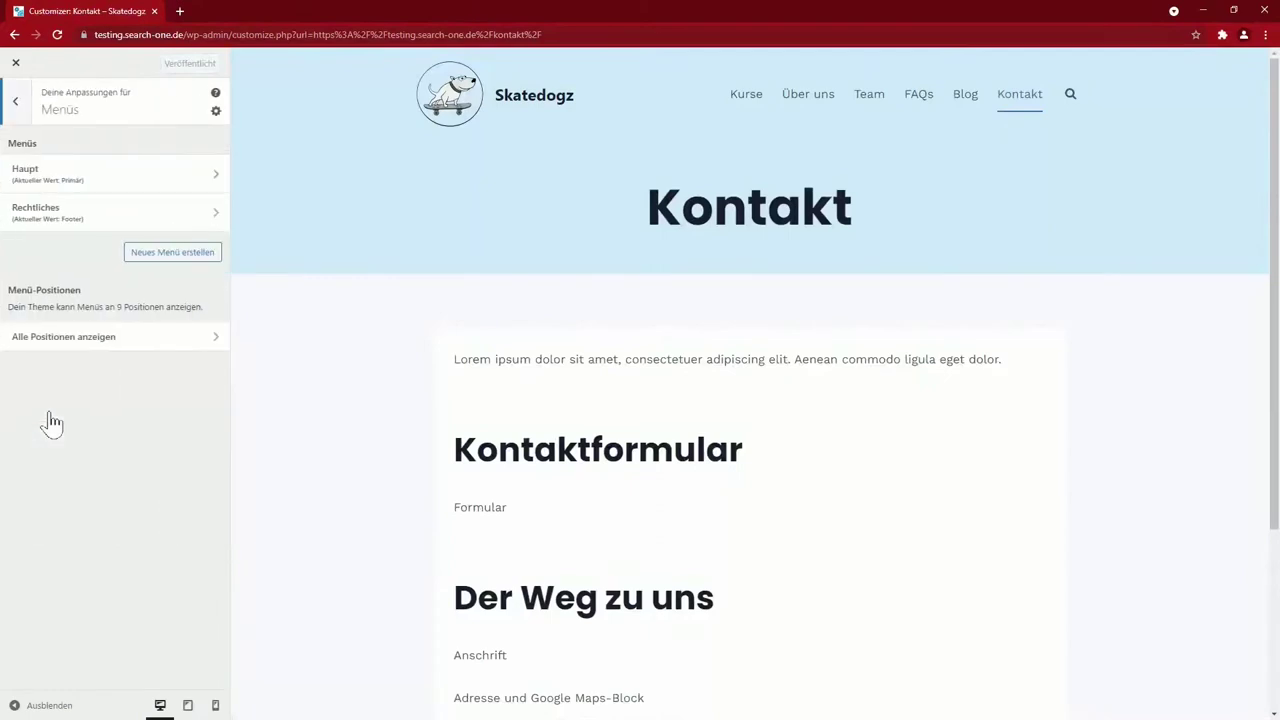
pyautogui.click(57, 178)
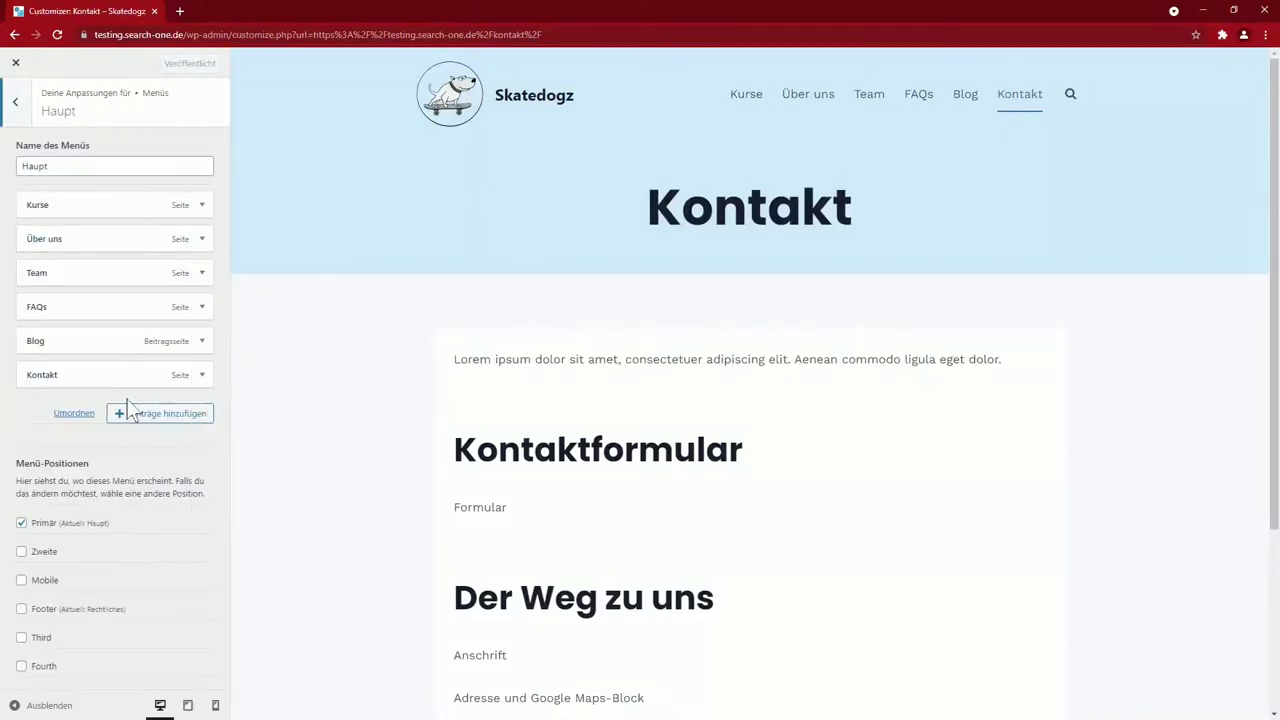
pyautogui.click(15, 108)
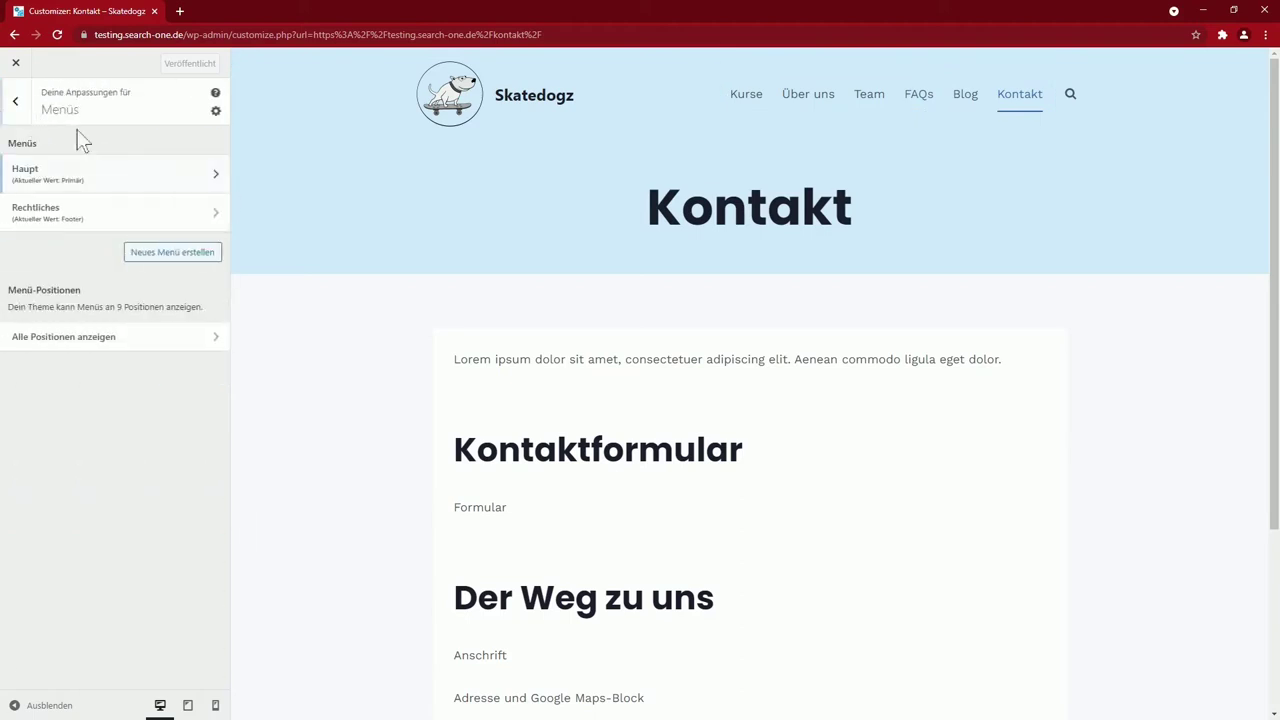
pyautogui.scroll(-5, 400, 440)
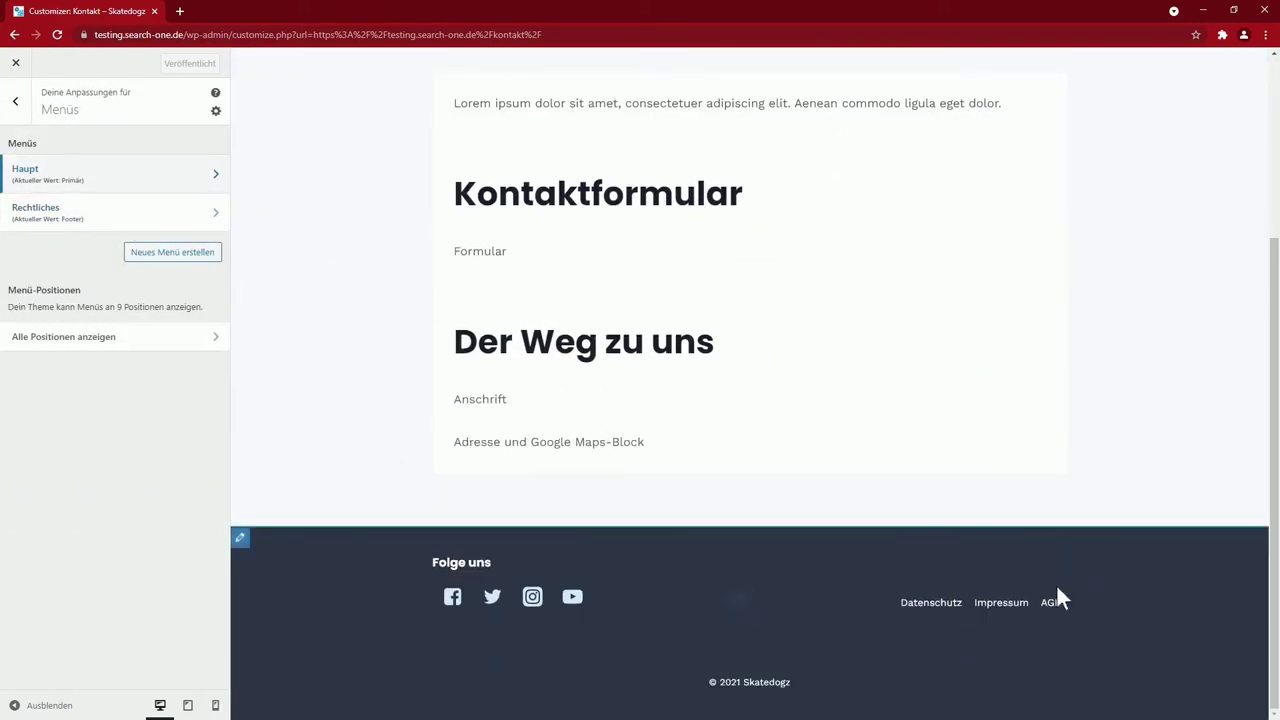
pyautogui.scroll(5, 429, 446)
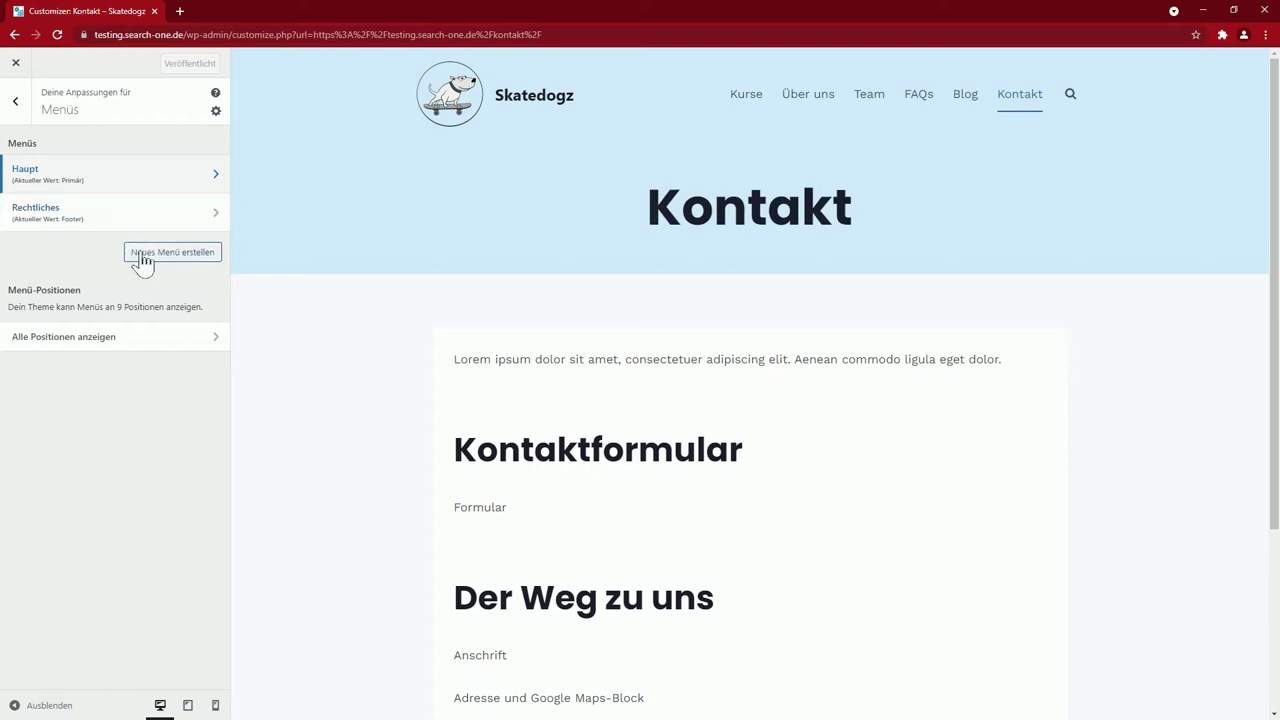
pyautogui.click(63, 175)
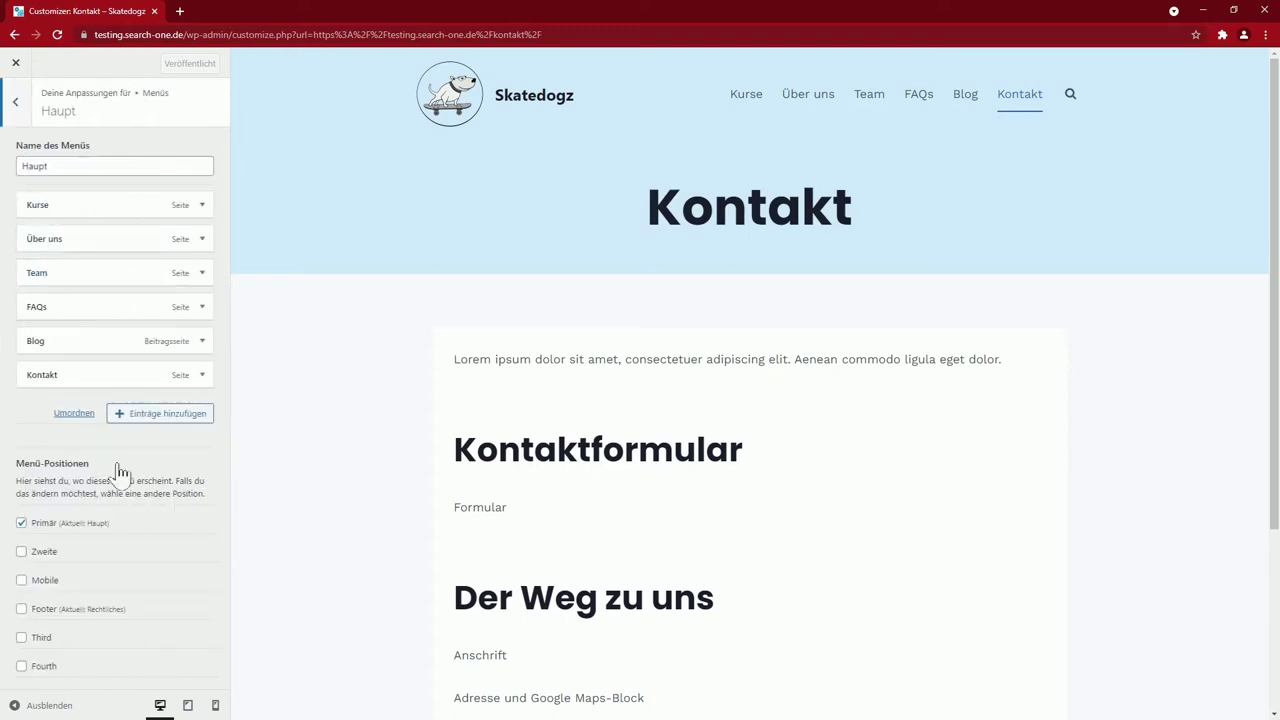
pyautogui.scroll(-3, 106, 468)
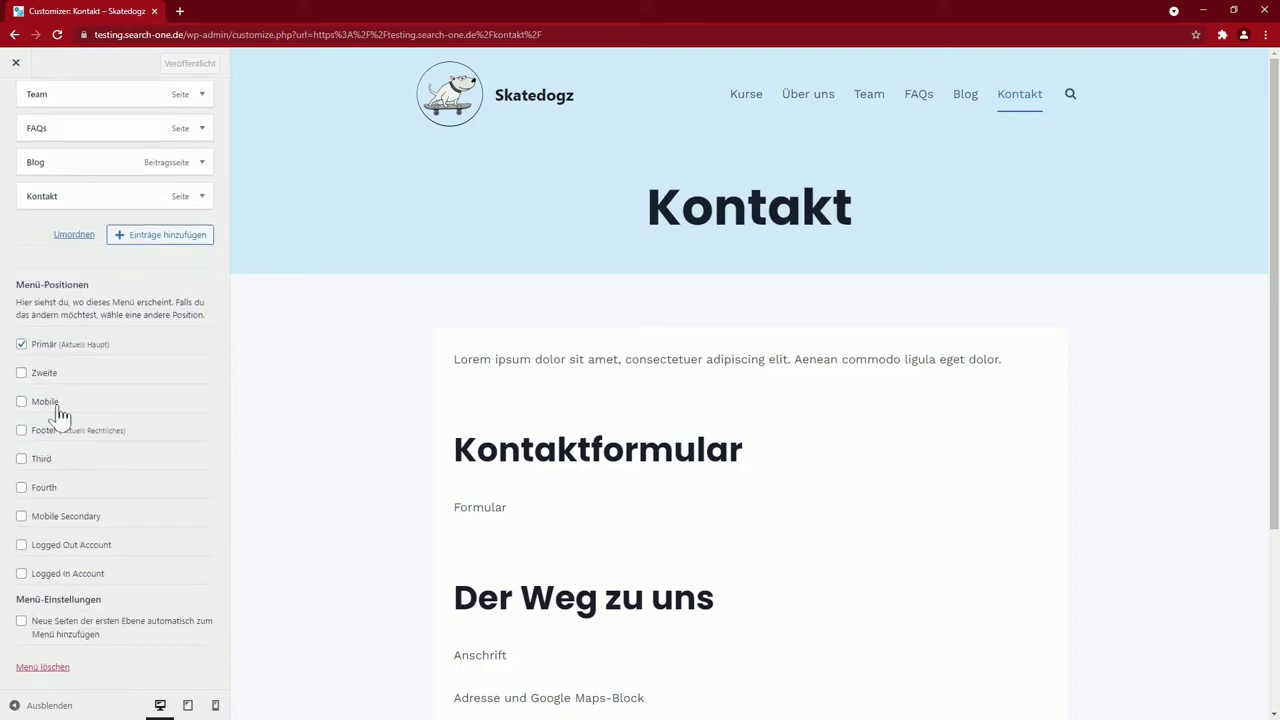
pyautogui.scroll(3, 160, 588)
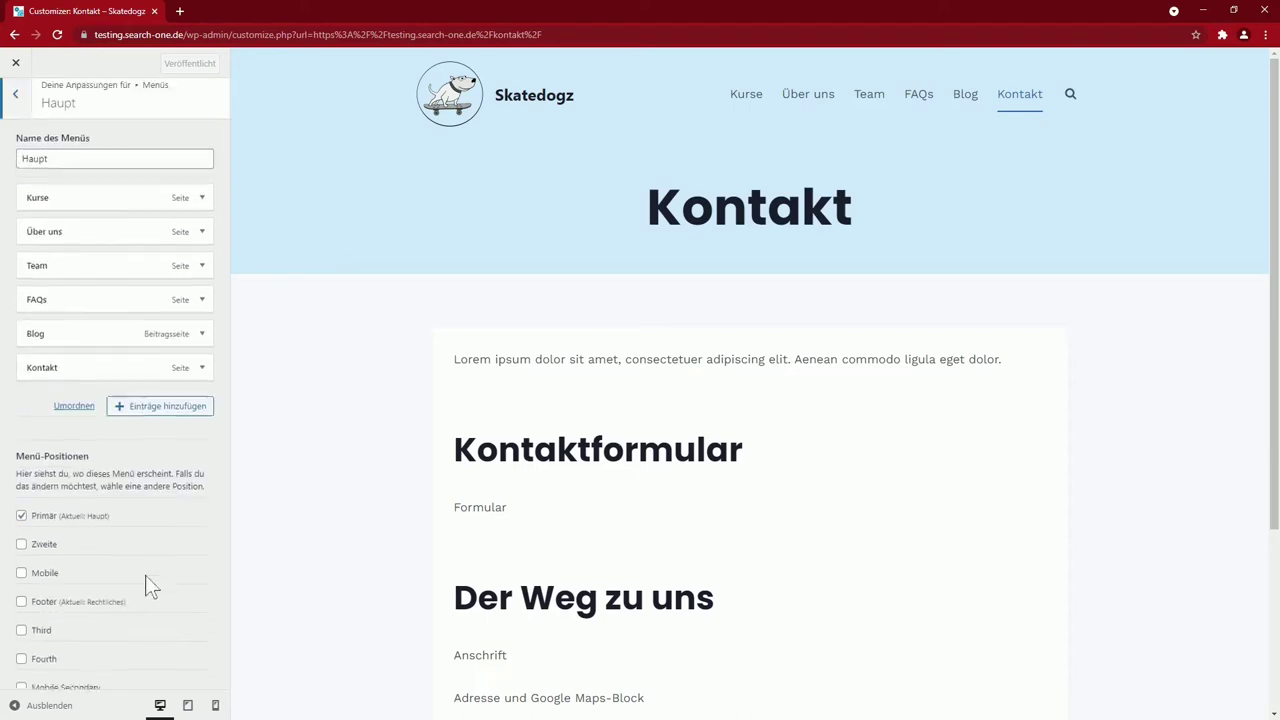
pyautogui.click(16, 106)
pyautogui.click(15, 100)
# Check the Widgets settings for the Kontakt page and look over the page down to its footer
pyautogui.click(46, 440)
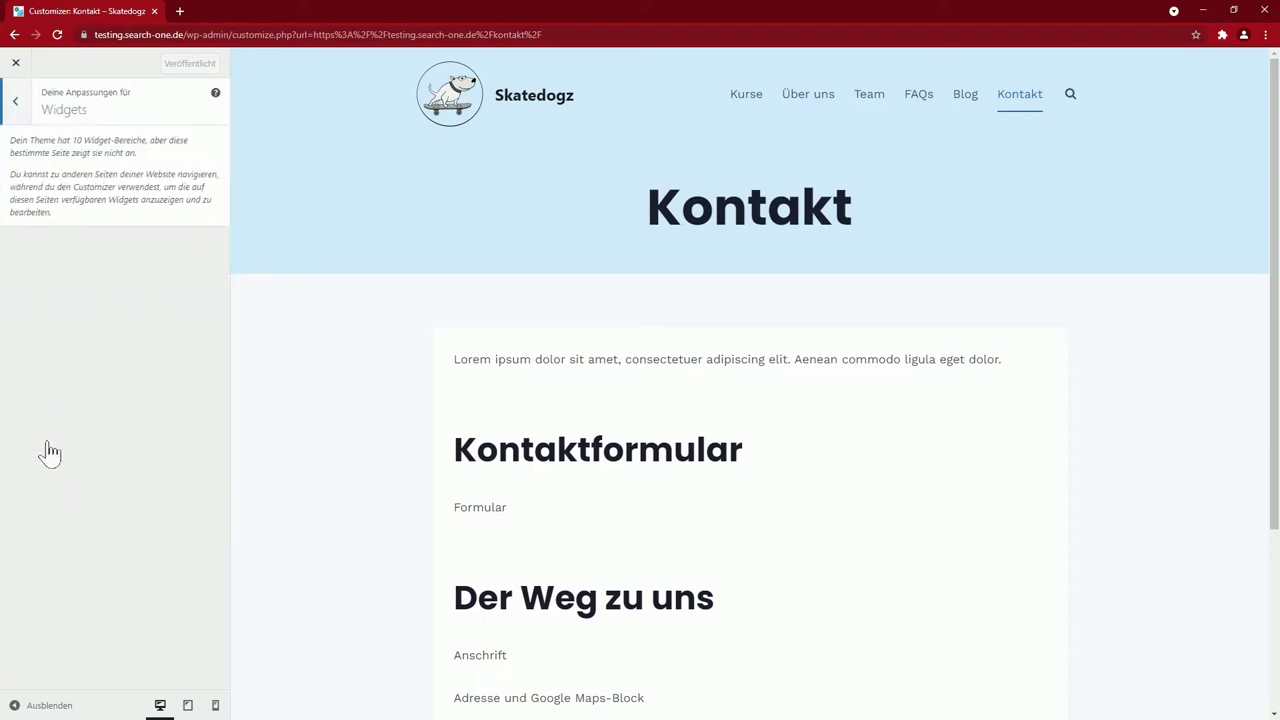
pyautogui.scroll(-3, 490, 512)
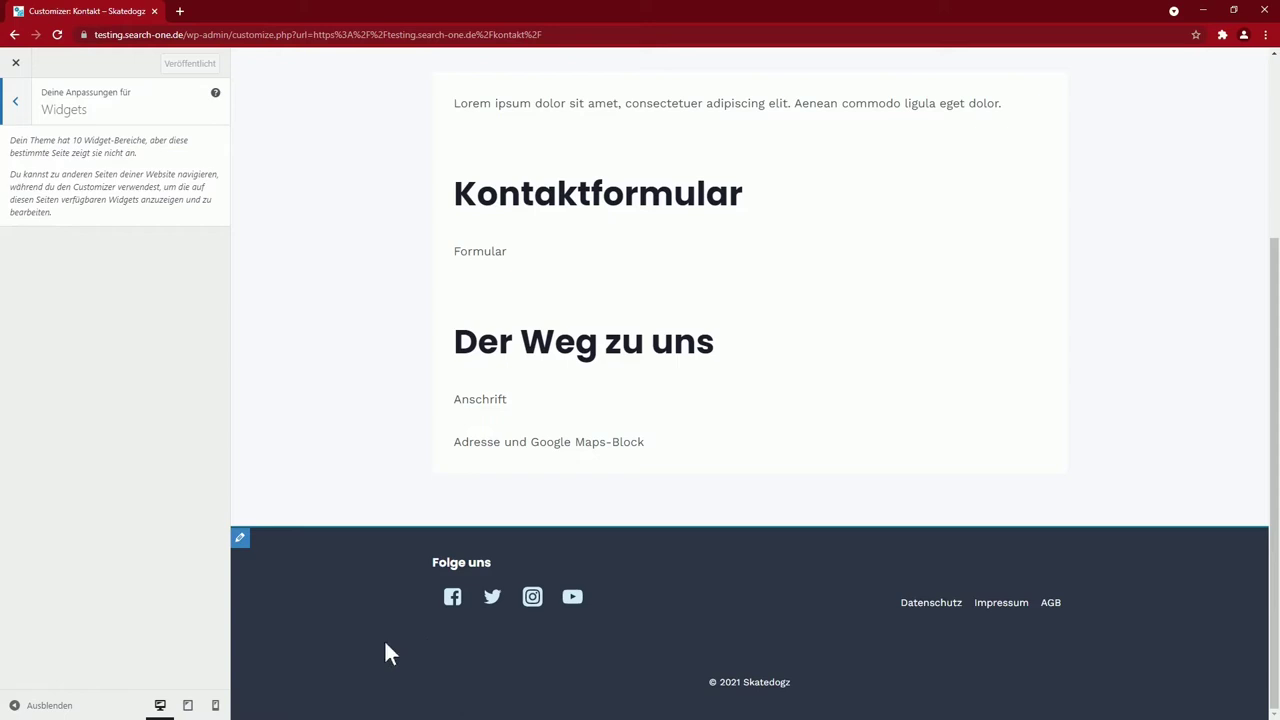
pyautogui.scroll(3, 388, 635)
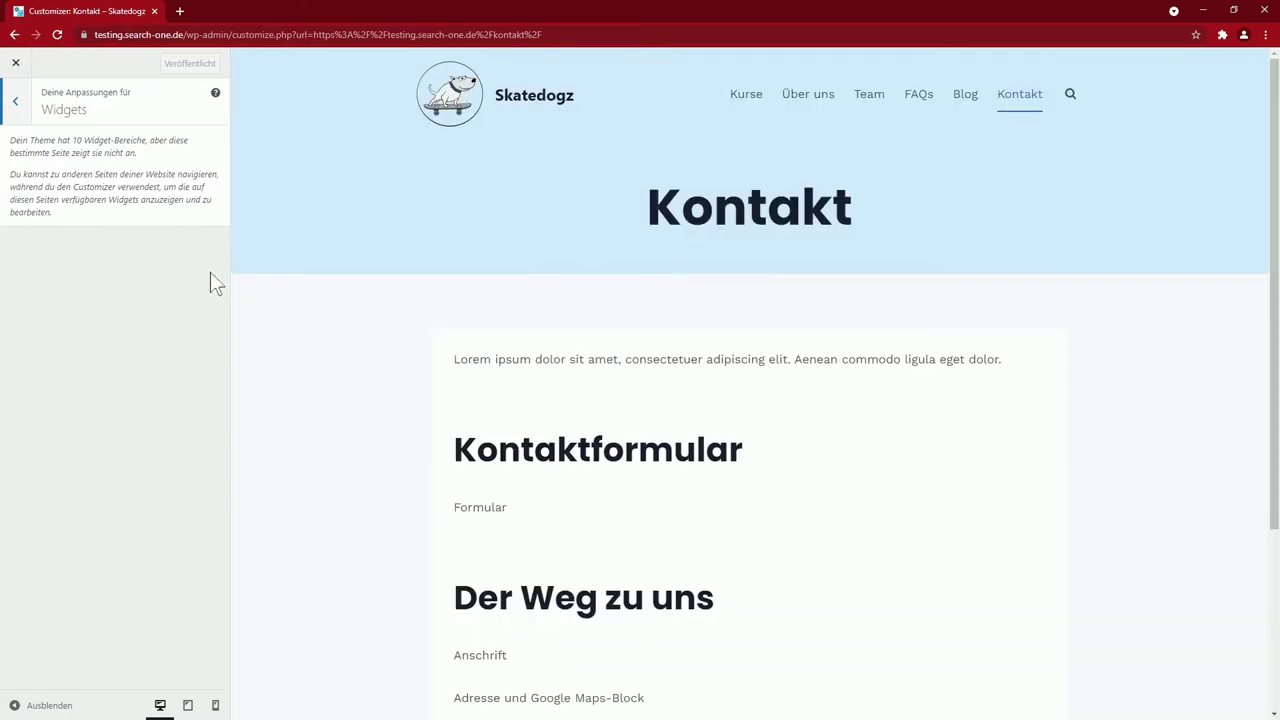
pyautogui.click(17, 103)
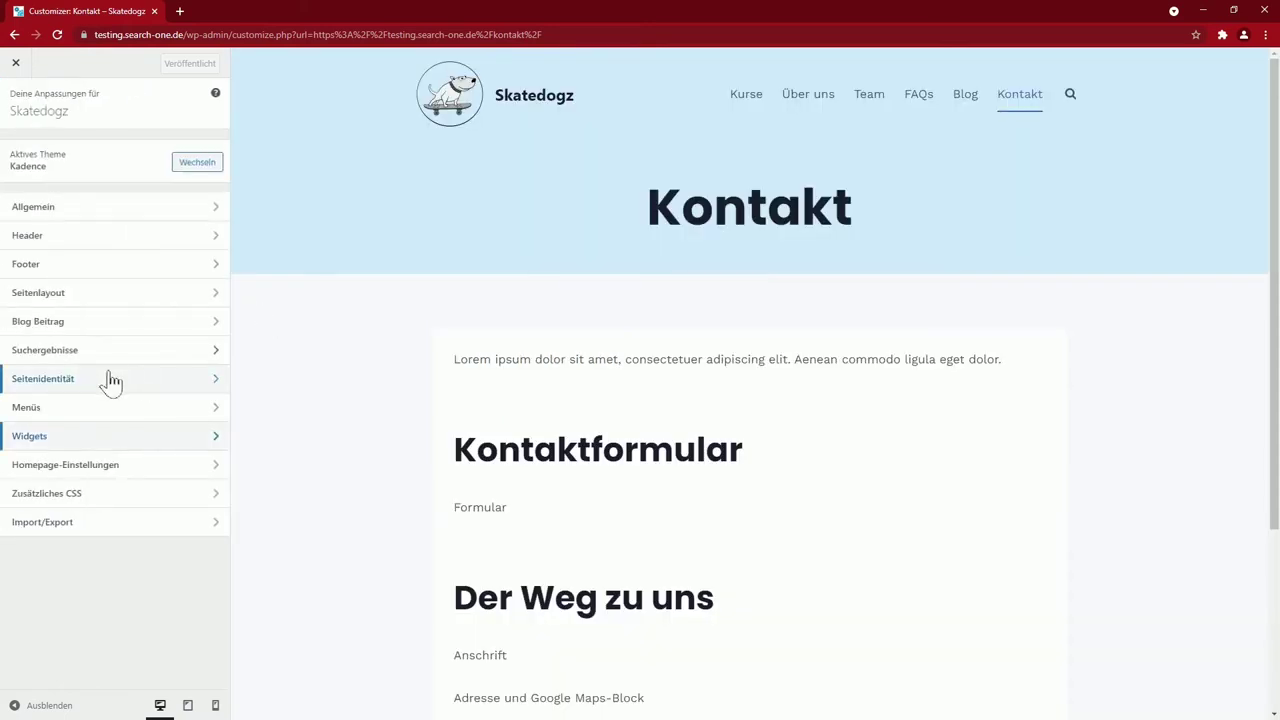
# Review the Homepage-Einstellungen and the Import/Export options of the theme
pyautogui.click(115, 467)
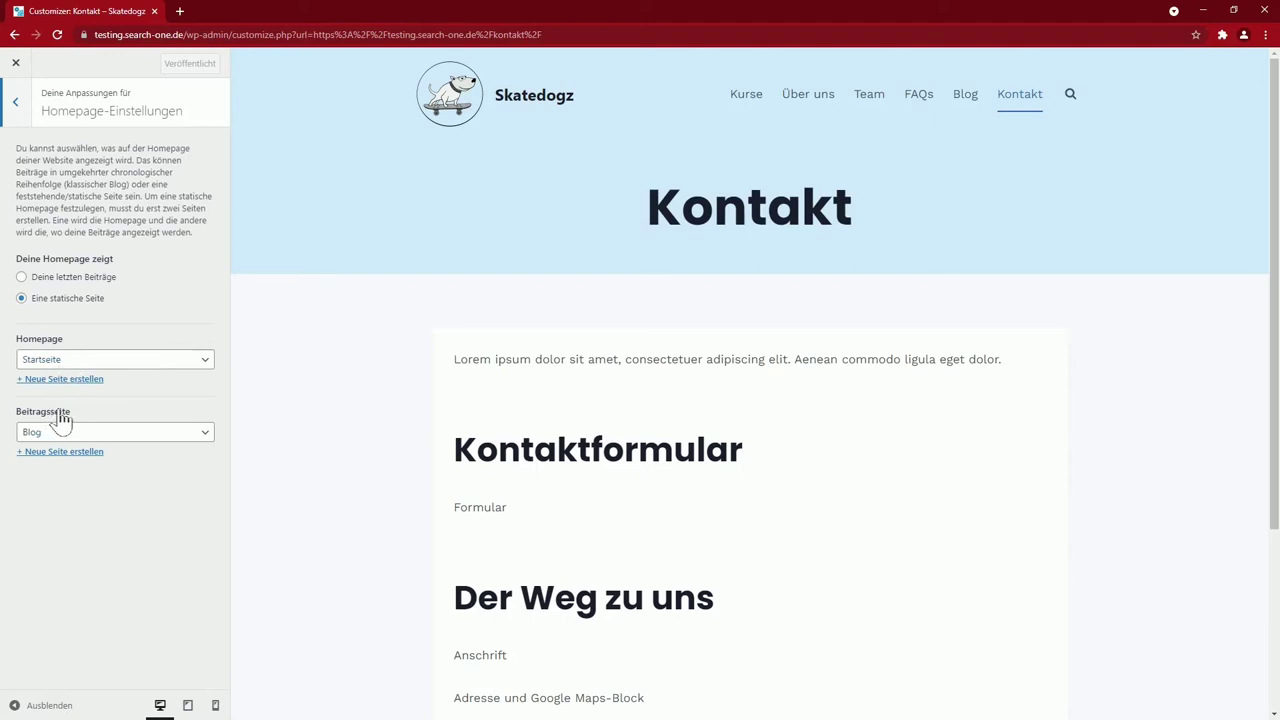
pyautogui.click(20, 108)
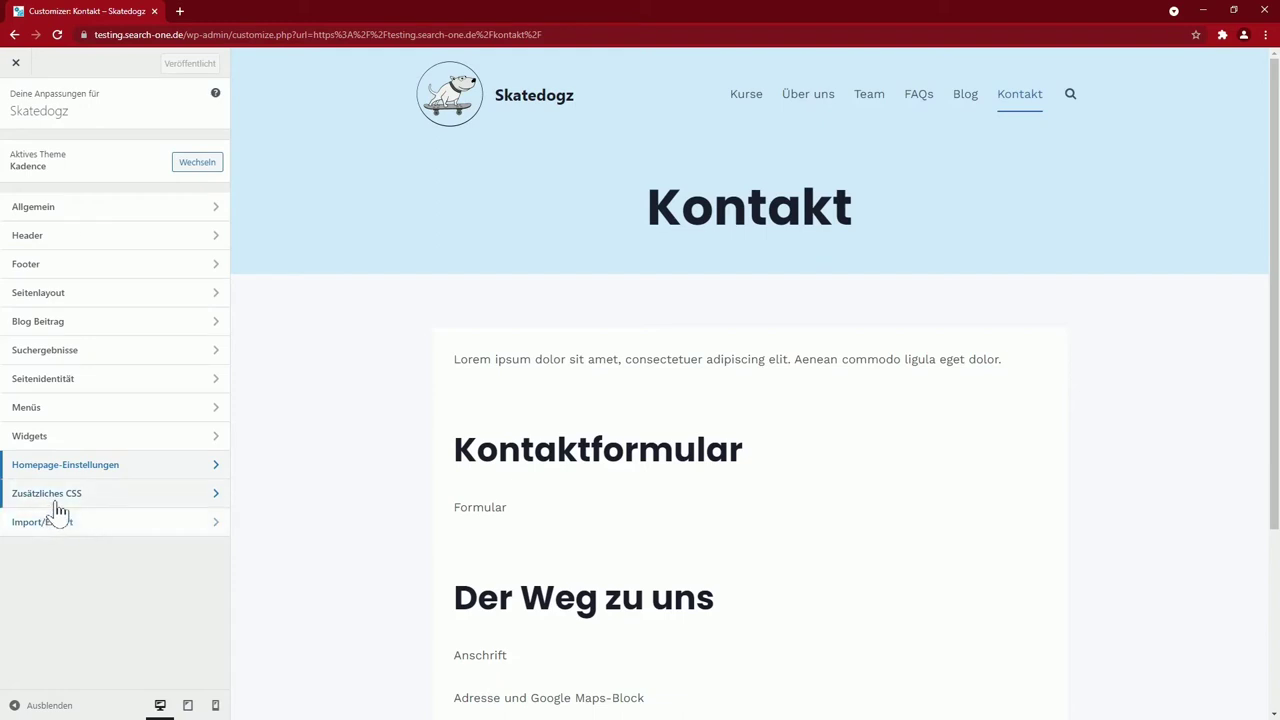
pyautogui.click(62, 524)
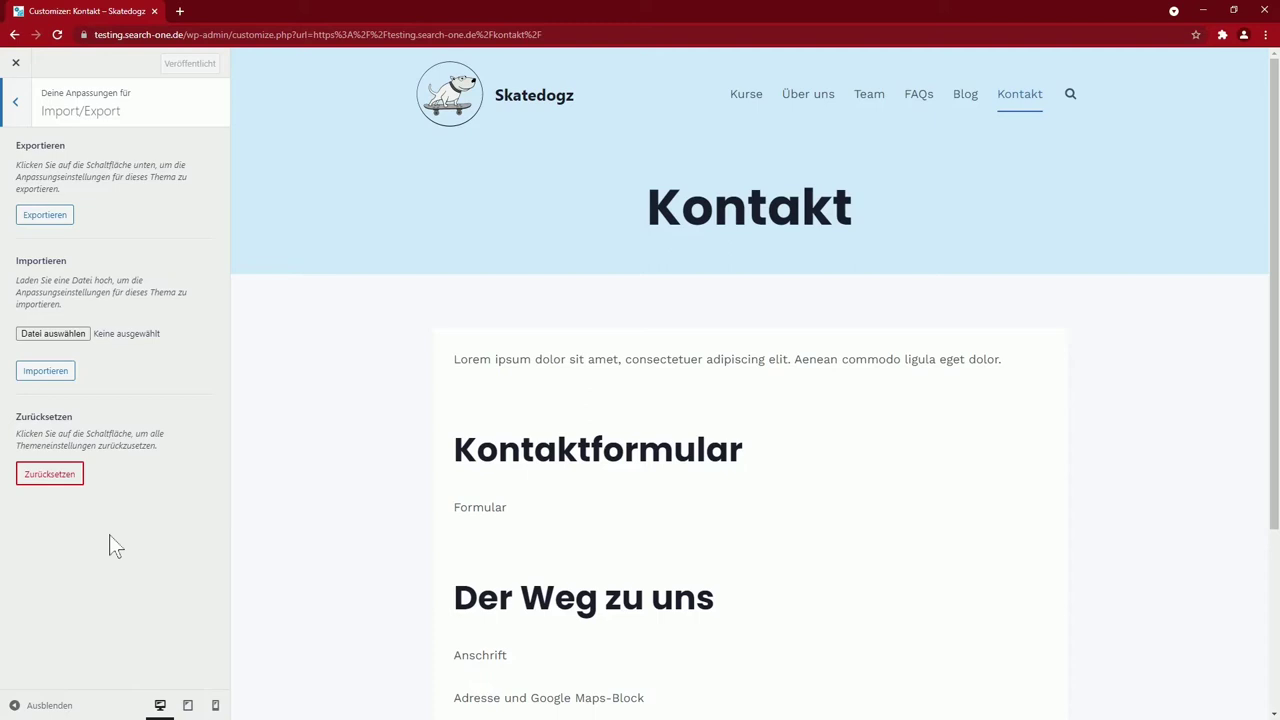
pyautogui.click(15, 101)
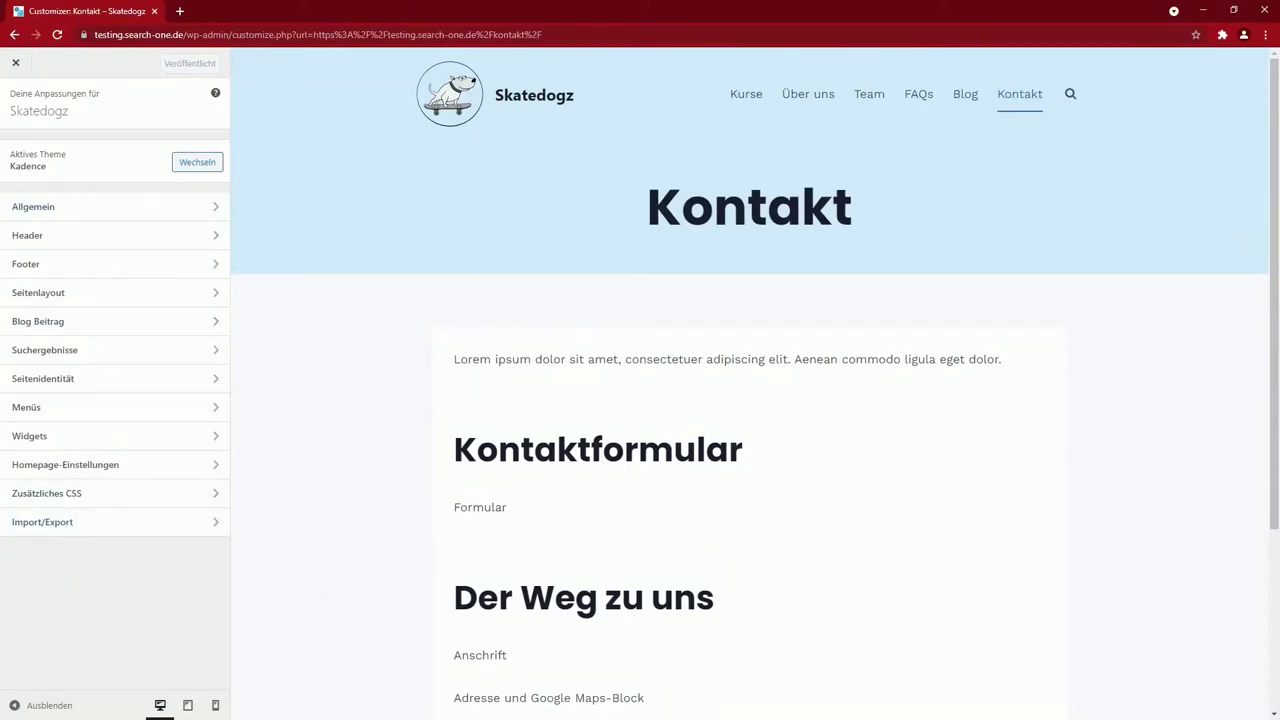
# Browse the Kadence starter templates
pyautogui.scroll(-3, 614, 508)
pyautogui.scroll(3, 614, 508)
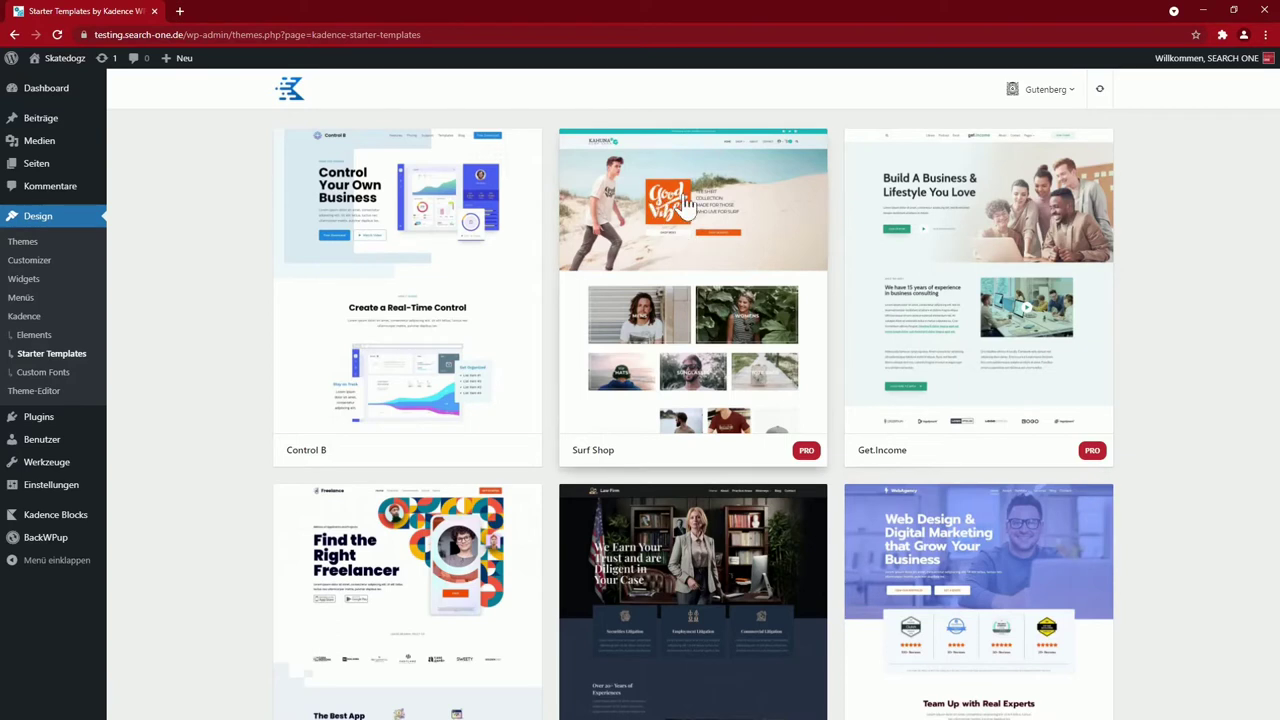
pyautogui.scroll(-10, 194, 263)
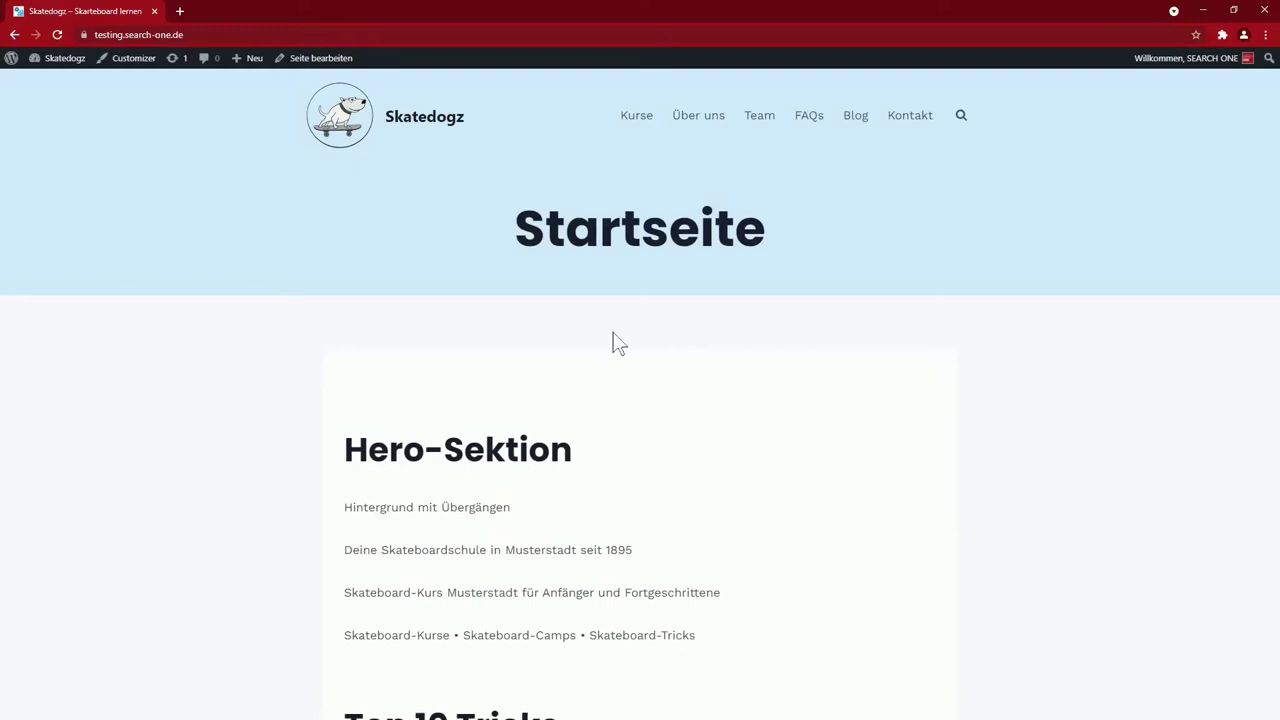
# Review the published Startseite from its title to the footer, and read through the Impressum page
pyautogui.doubleClick(640, 228)
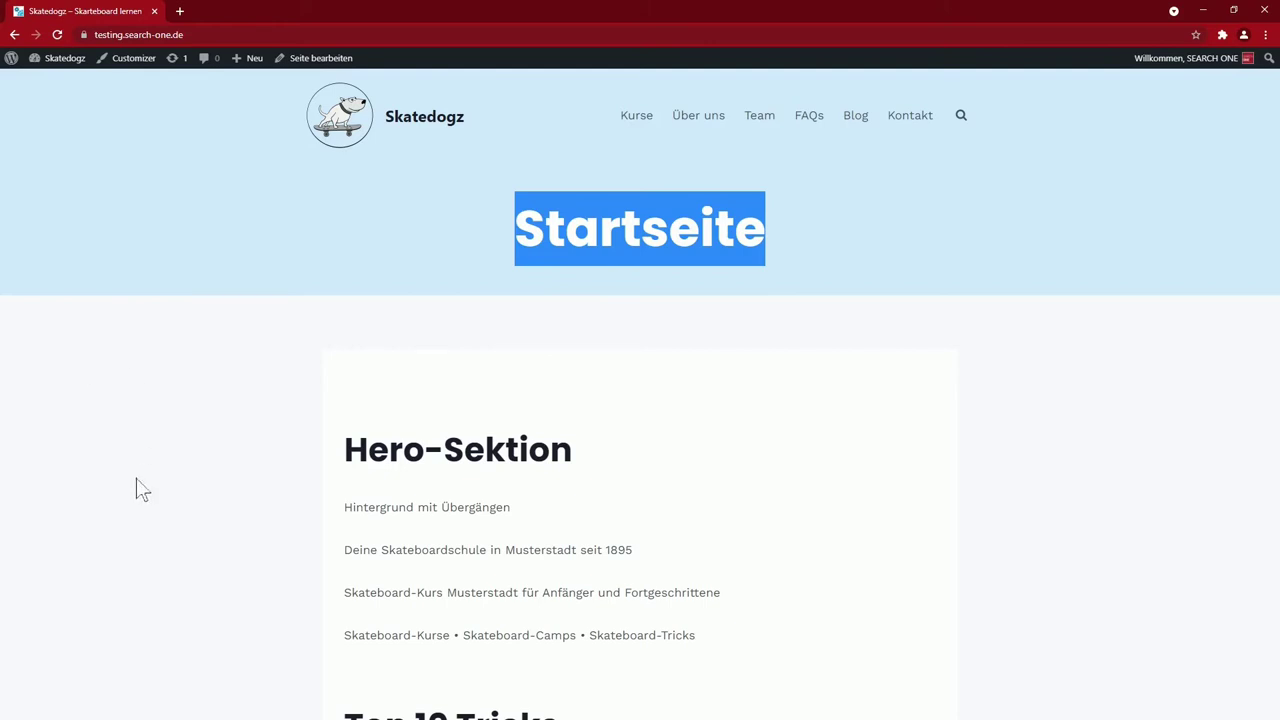
pyautogui.scroll(-3, 140, 490)
pyautogui.scroll(3, 215, 360)
pyautogui.click(809, 116)
pyautogui.click(880, 605)
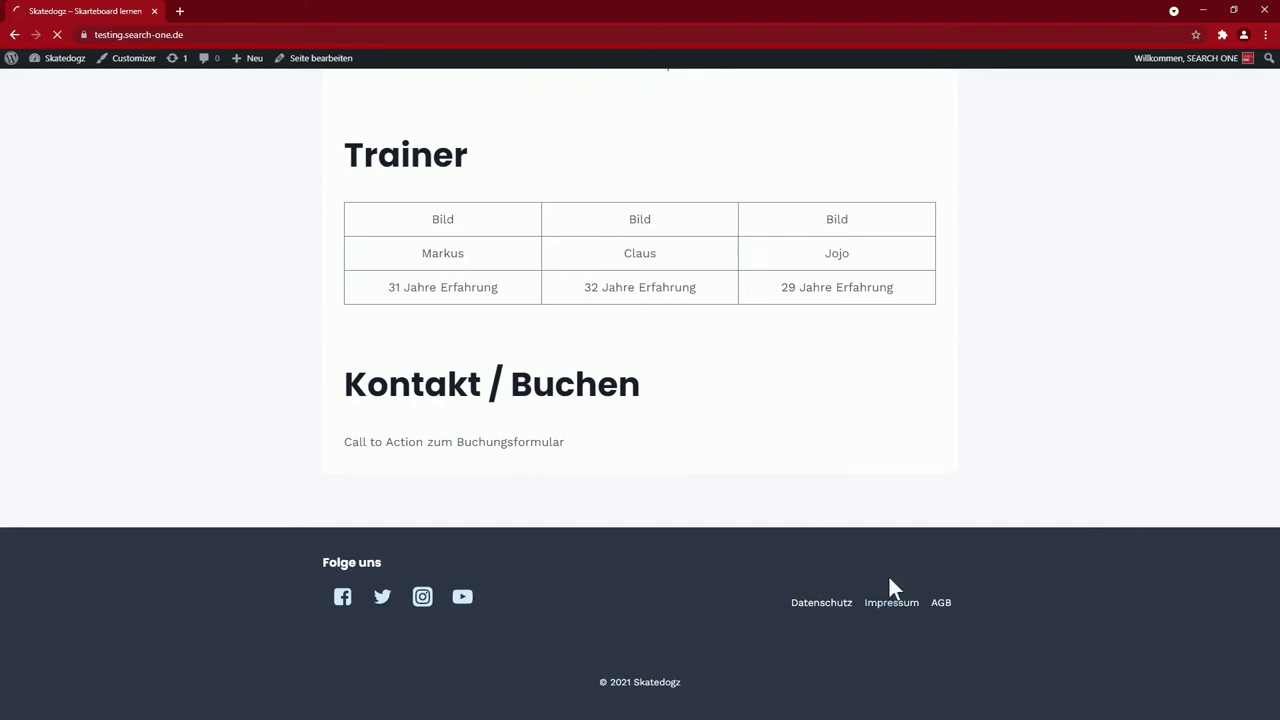
pyautogui.scroll(-6, 691, 446)
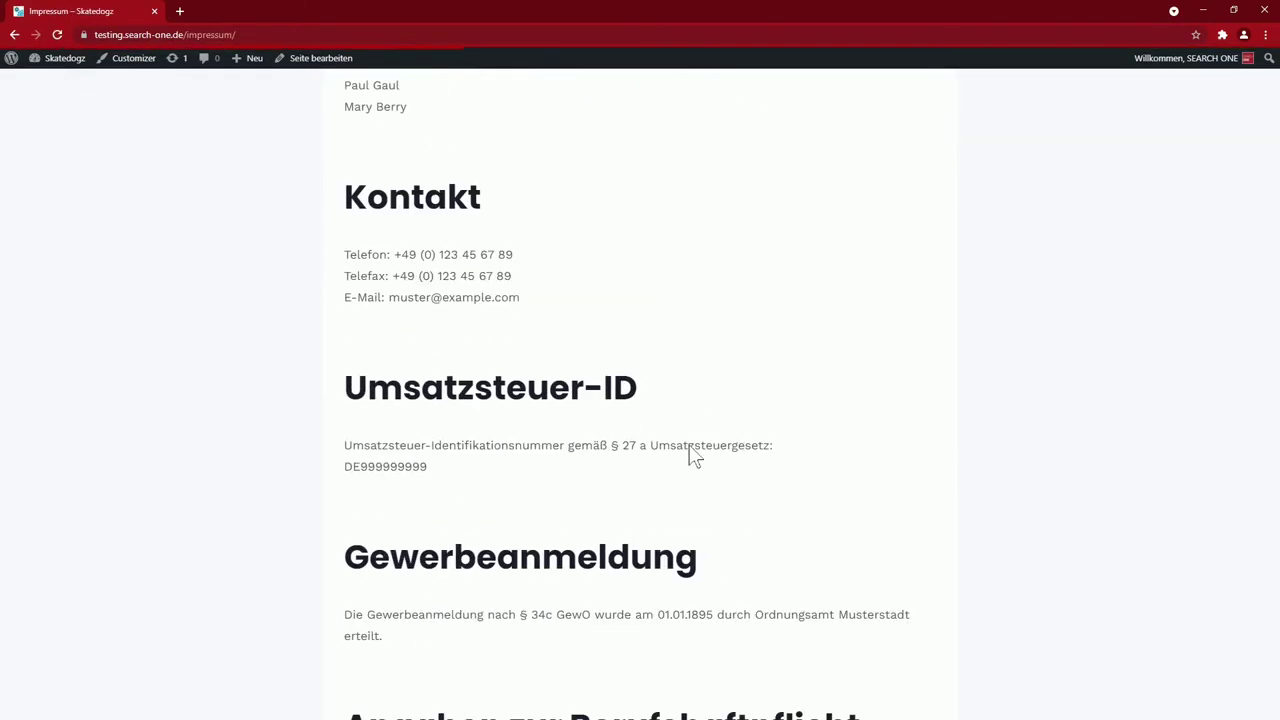
pyautogui.scroll(-2, 680, 455)
pyautogui.scroll(-3, 670, 447)
pyautogui.scroll(10, 670, 447)
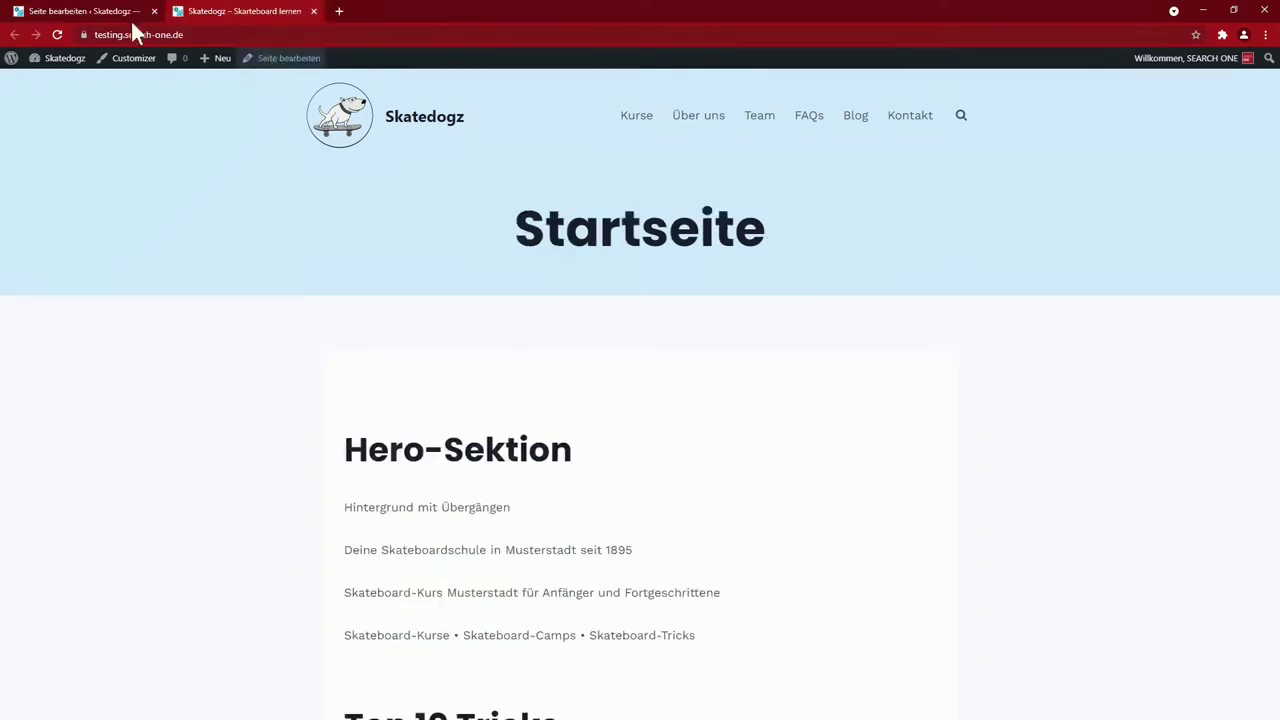
# In the Startseite's page settings, disable the page title and choose the Fullwidth layout with the Unboxed content style
pyautogui.click(112, 18)
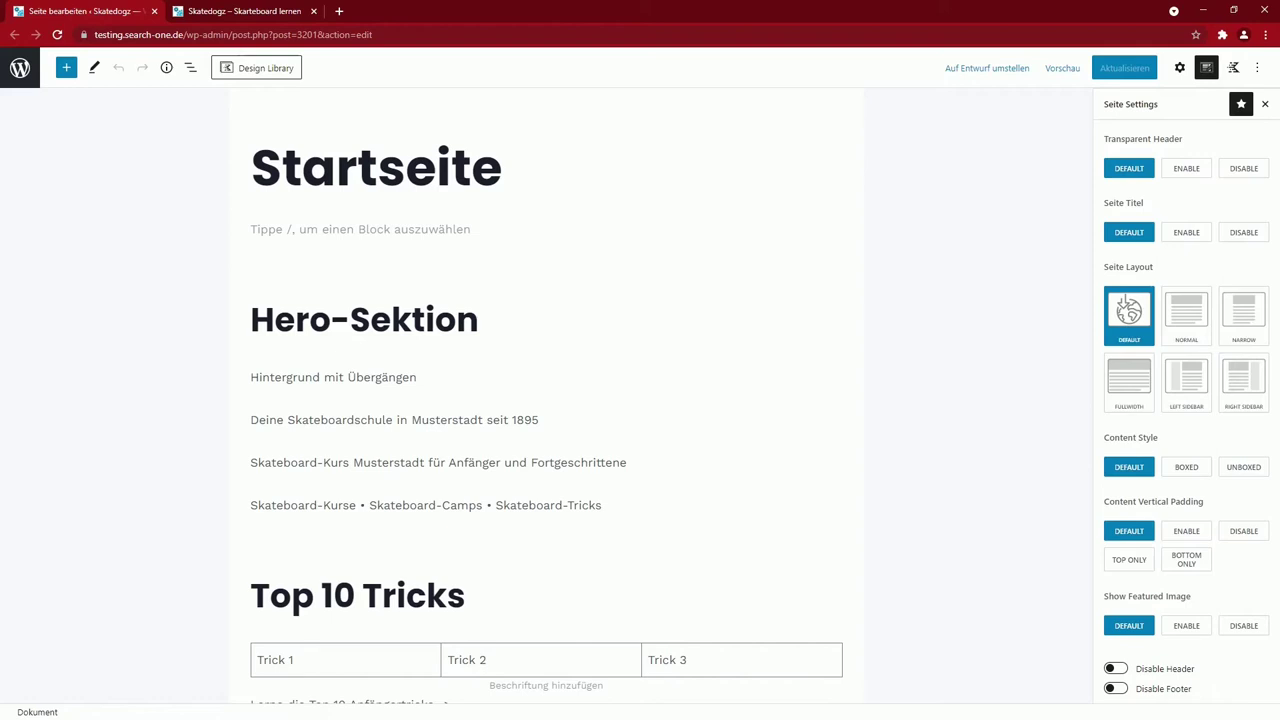
pyautogui.click(240, 14)
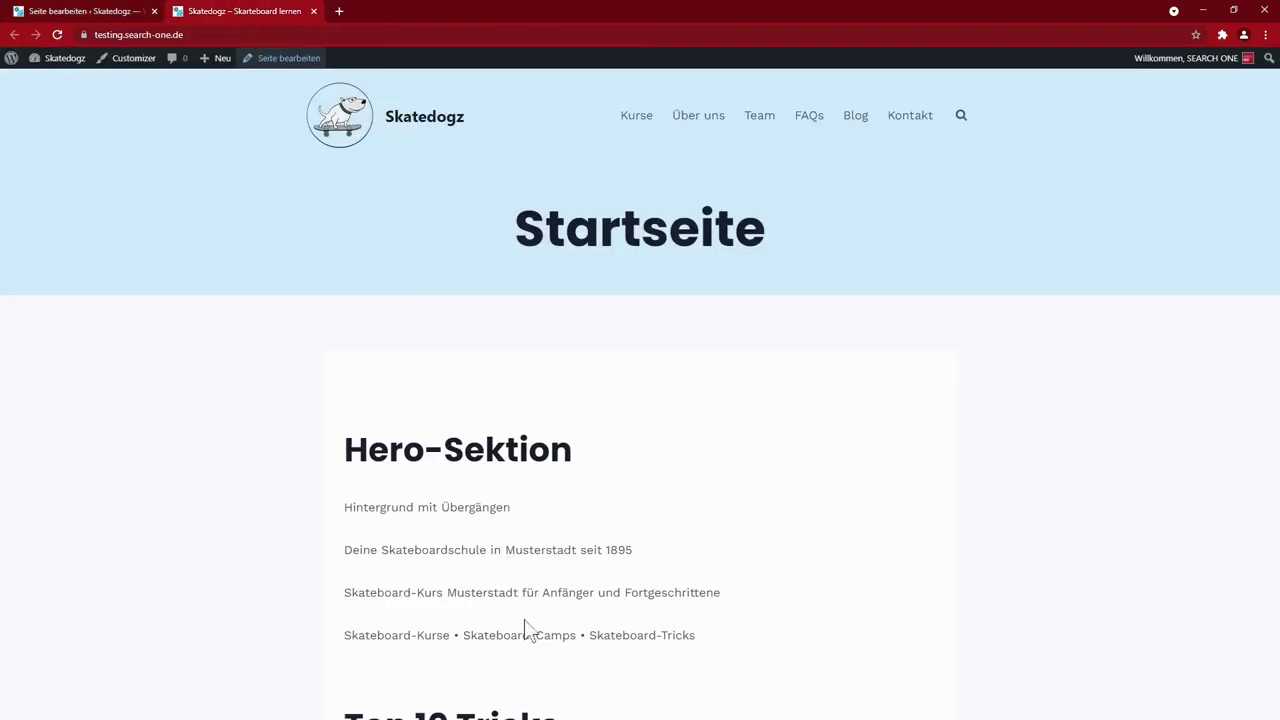
pyautogui.click(120, 12)
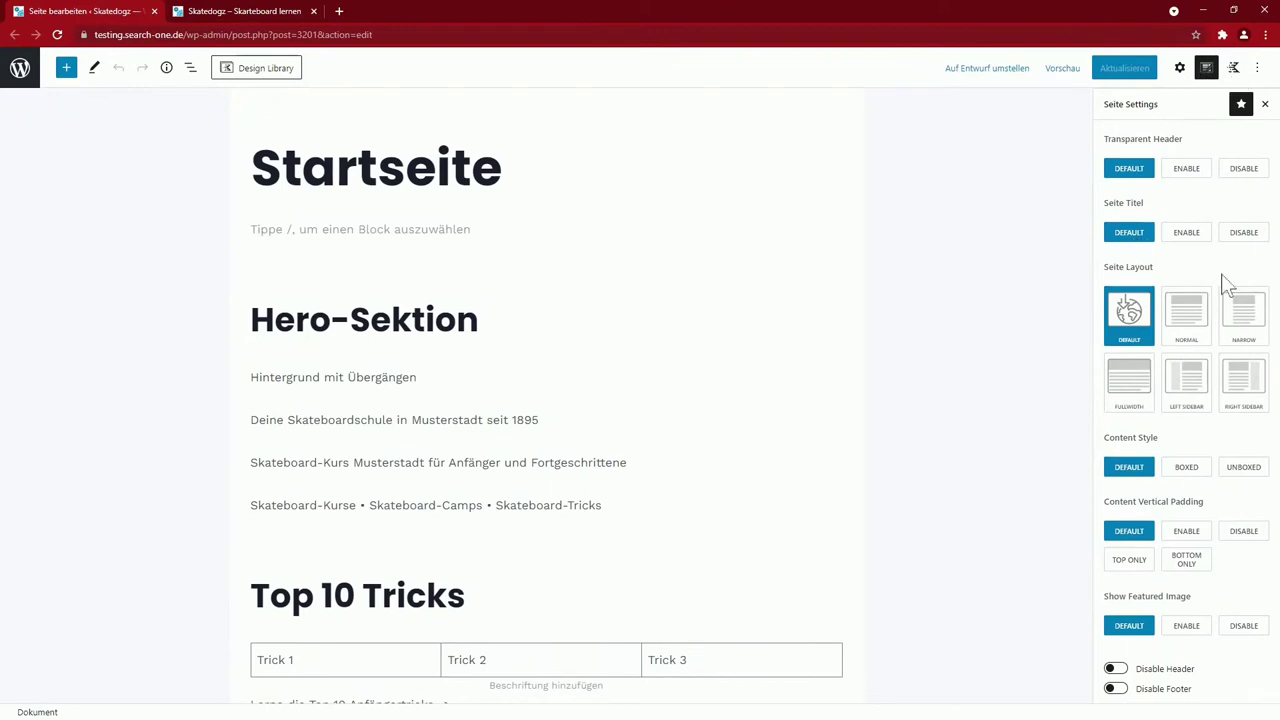
pyautogui.click(1243, 236)
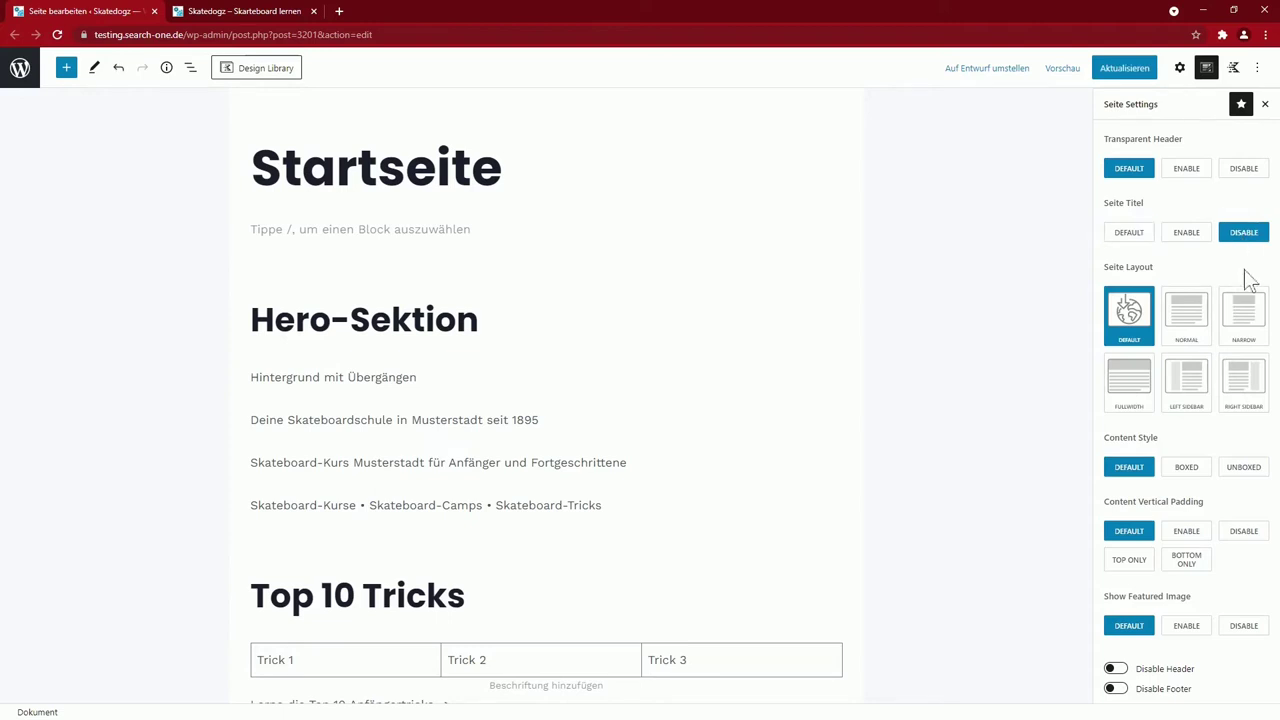
pyautogui.click(1134, 401)
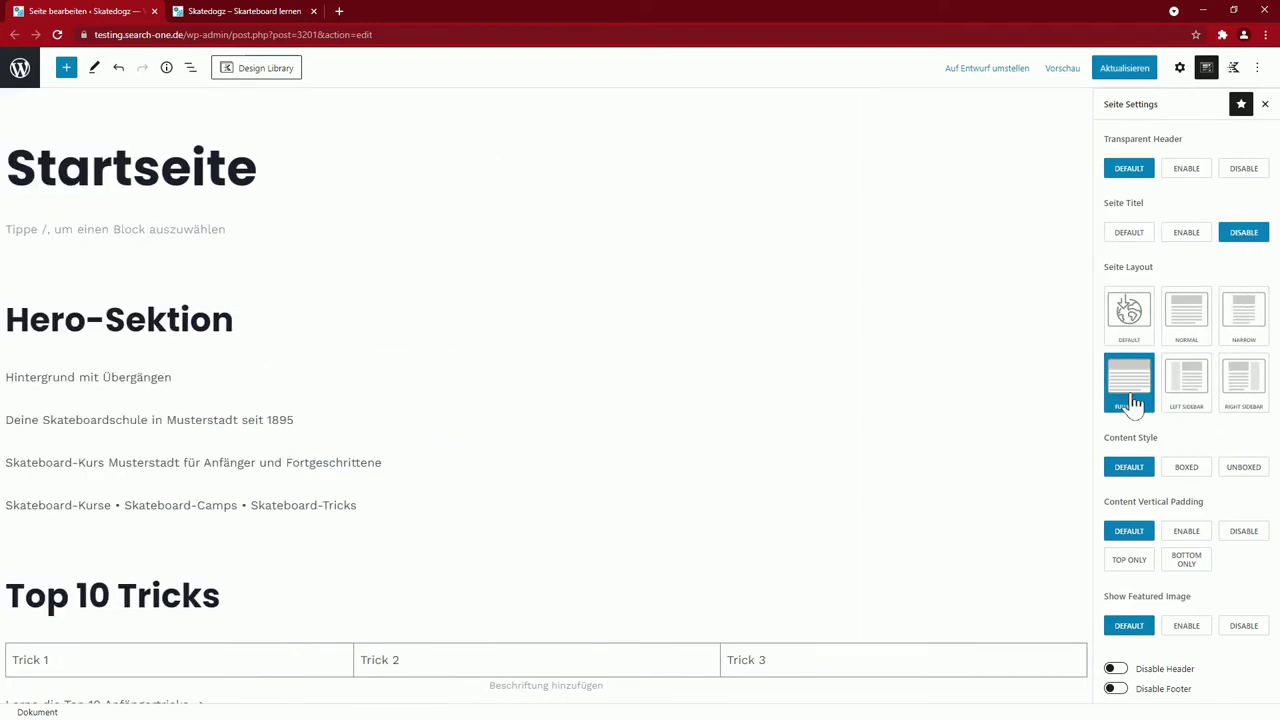
pyautogui.click(1241, 473)
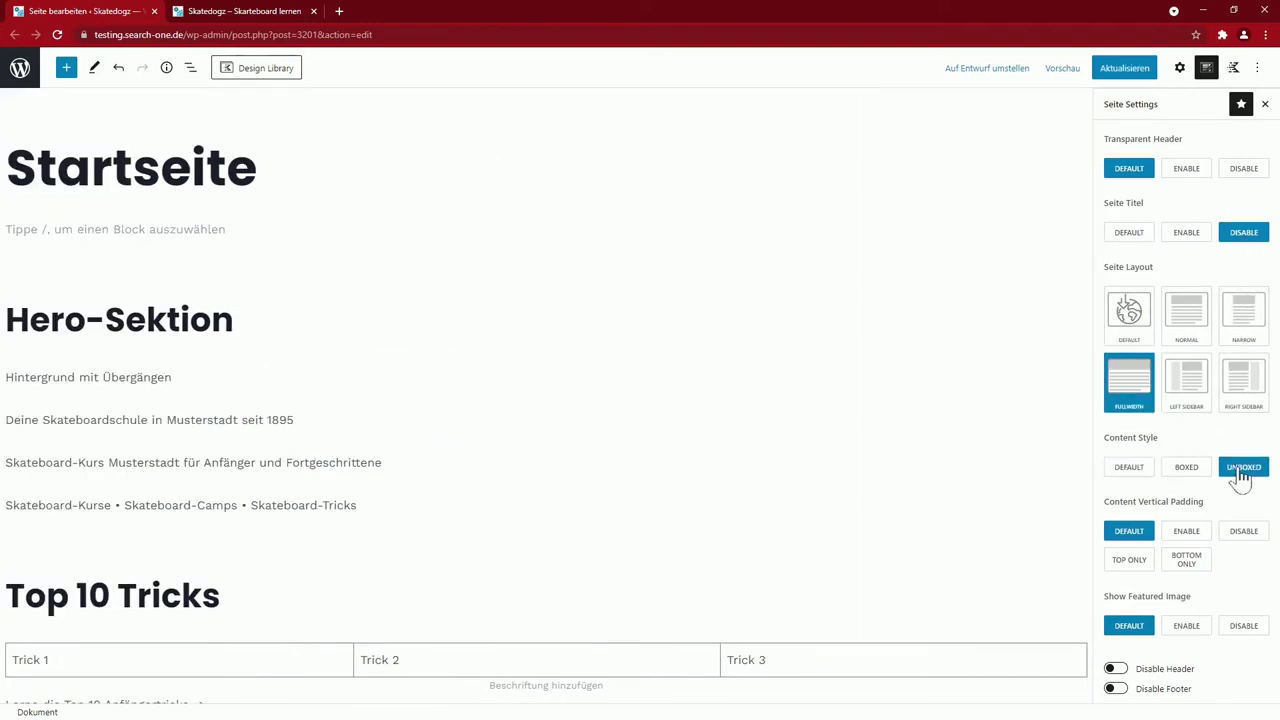
# Disable the Startseite's content vertical padding and featured image, update the page and reload the live site
pyautogui.click(1241, 531)
pyautogui.click(1243, 628)
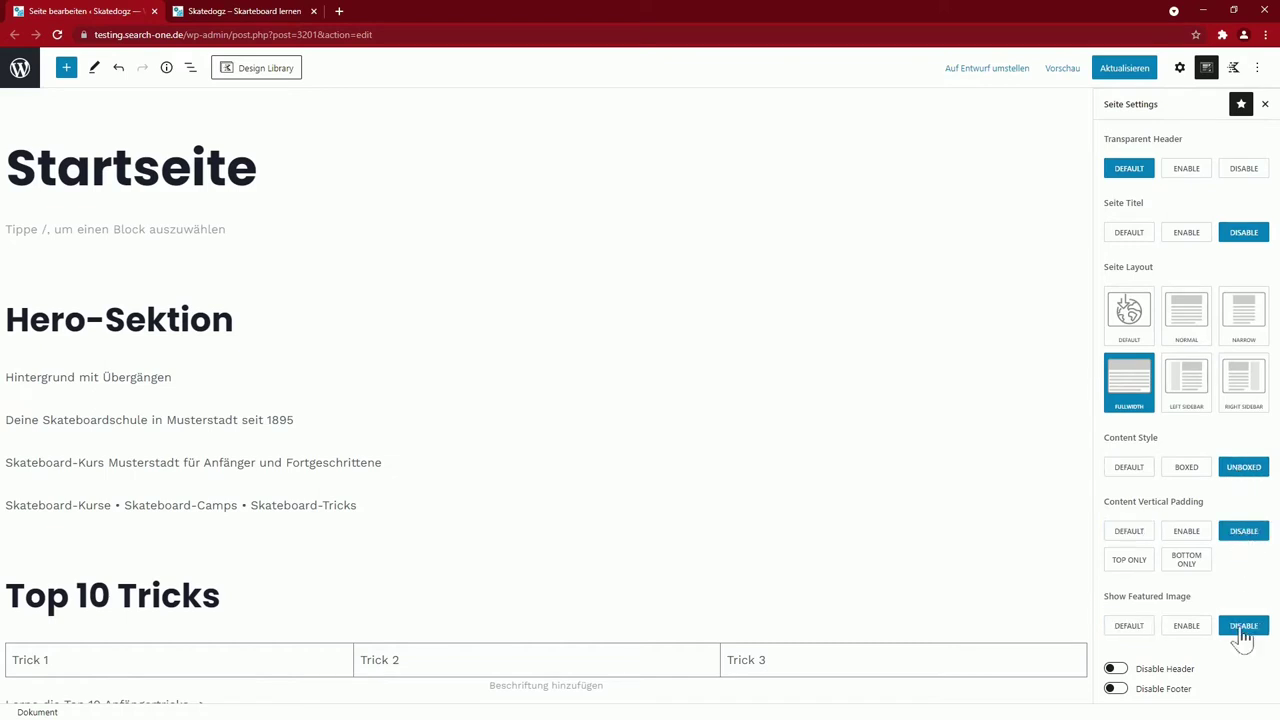
pyautogui.scroll(-1, 1235, 638)
pyautogui.click(1124, 67)
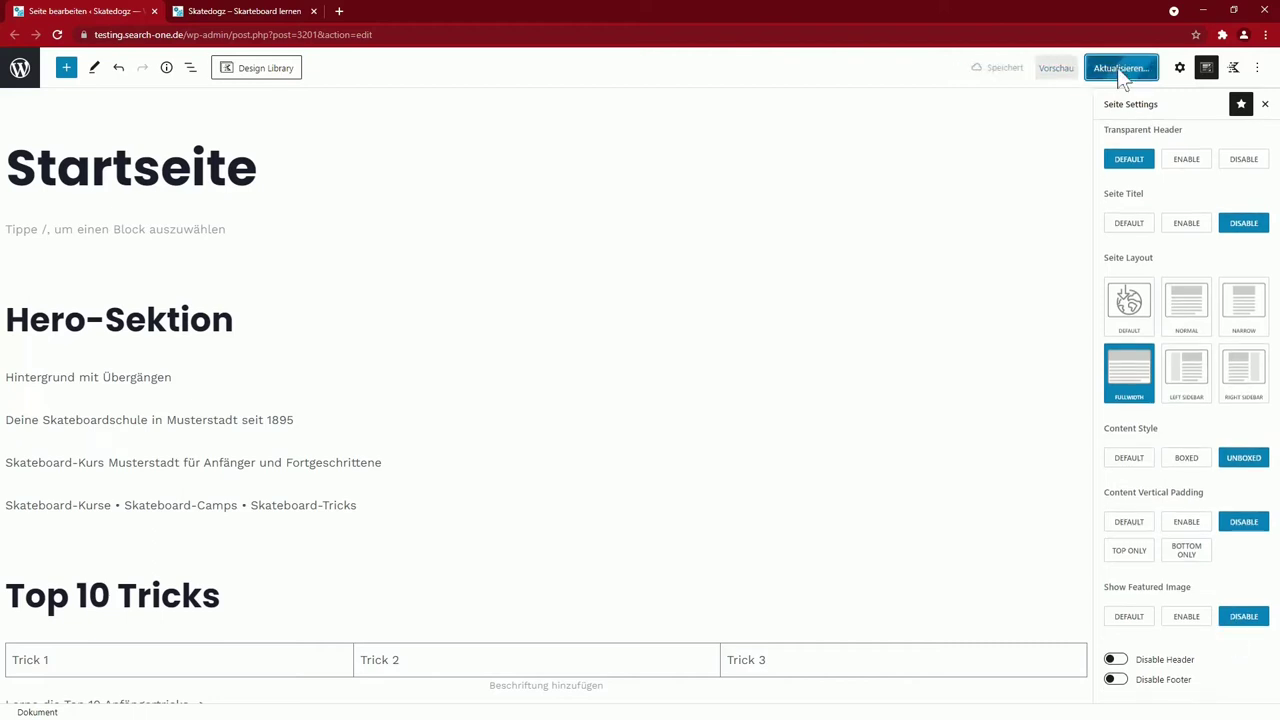
pyautogui.click(240, 11)
pyautogui.click(55, 33)
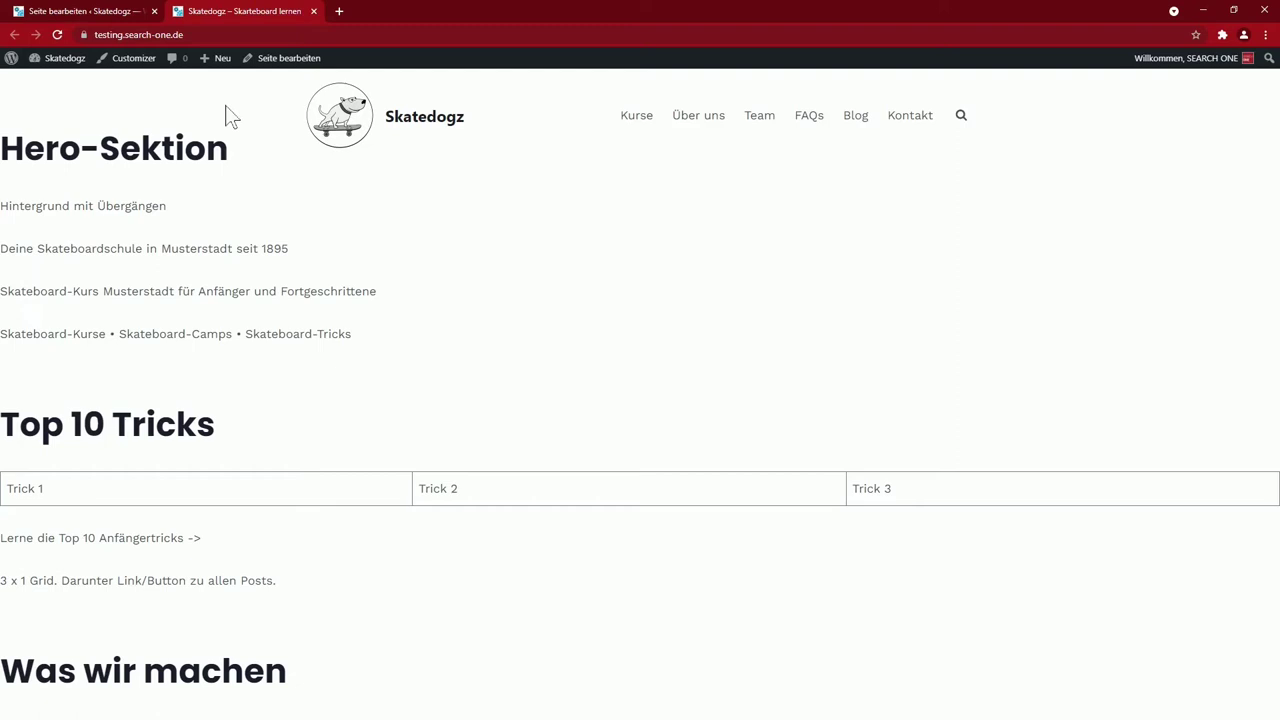
# In the Customizer's header settings, set the desktop main row background to the palette's light blue CEEAFA
pyautogui.click(140, 60)
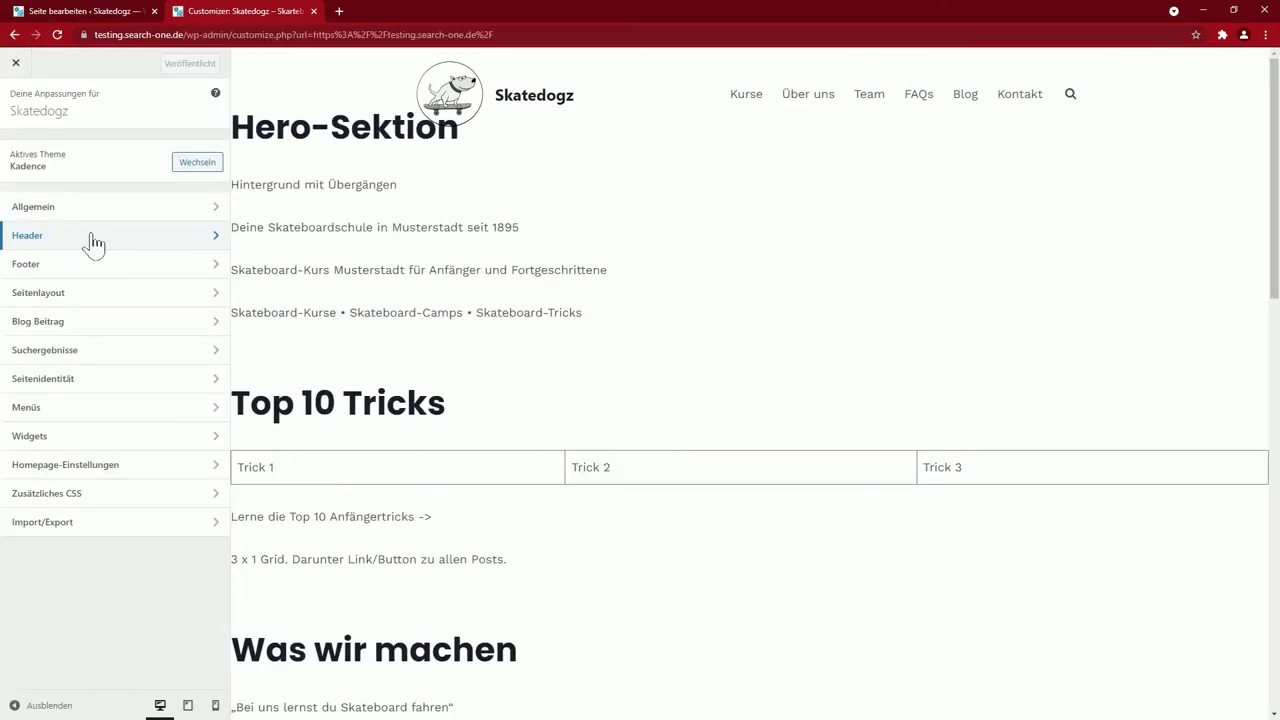
pyautogui.click(88, 241)
pyautogui.click(250, 651)
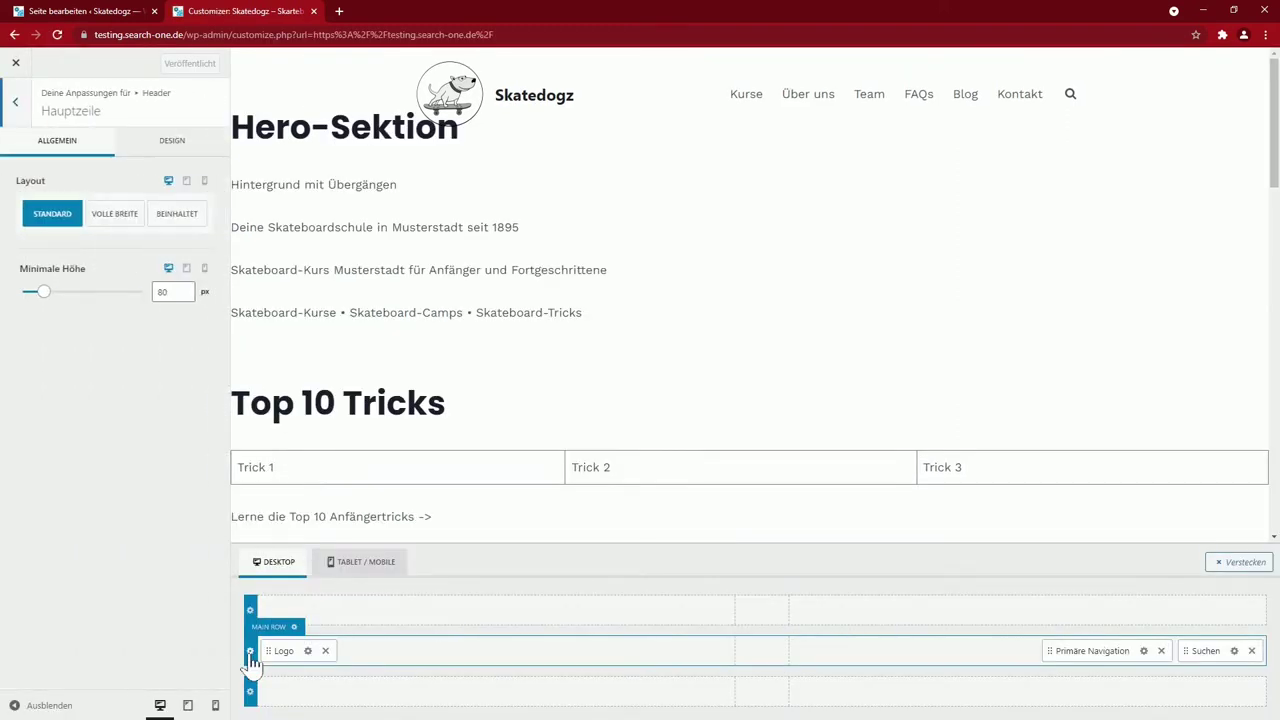
pyautogui.click(172, 142)
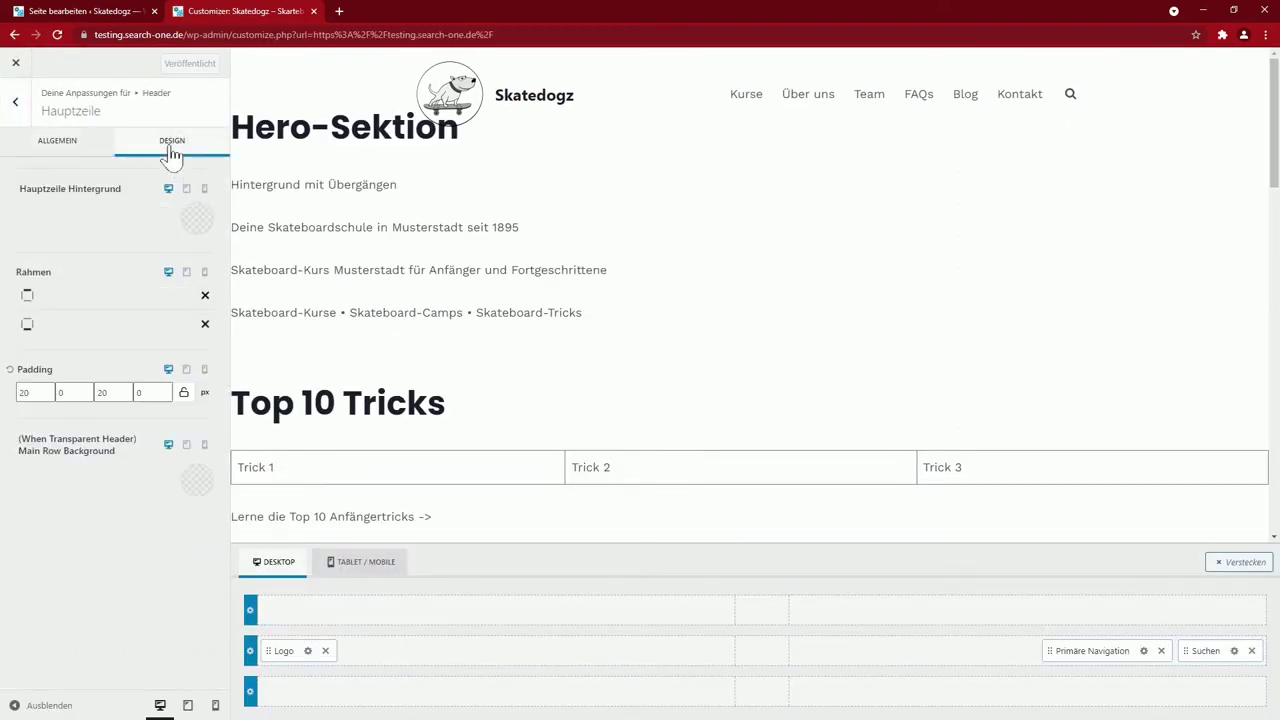
pyautogui.click(197, 221)
pyautogui.click(166, 485)
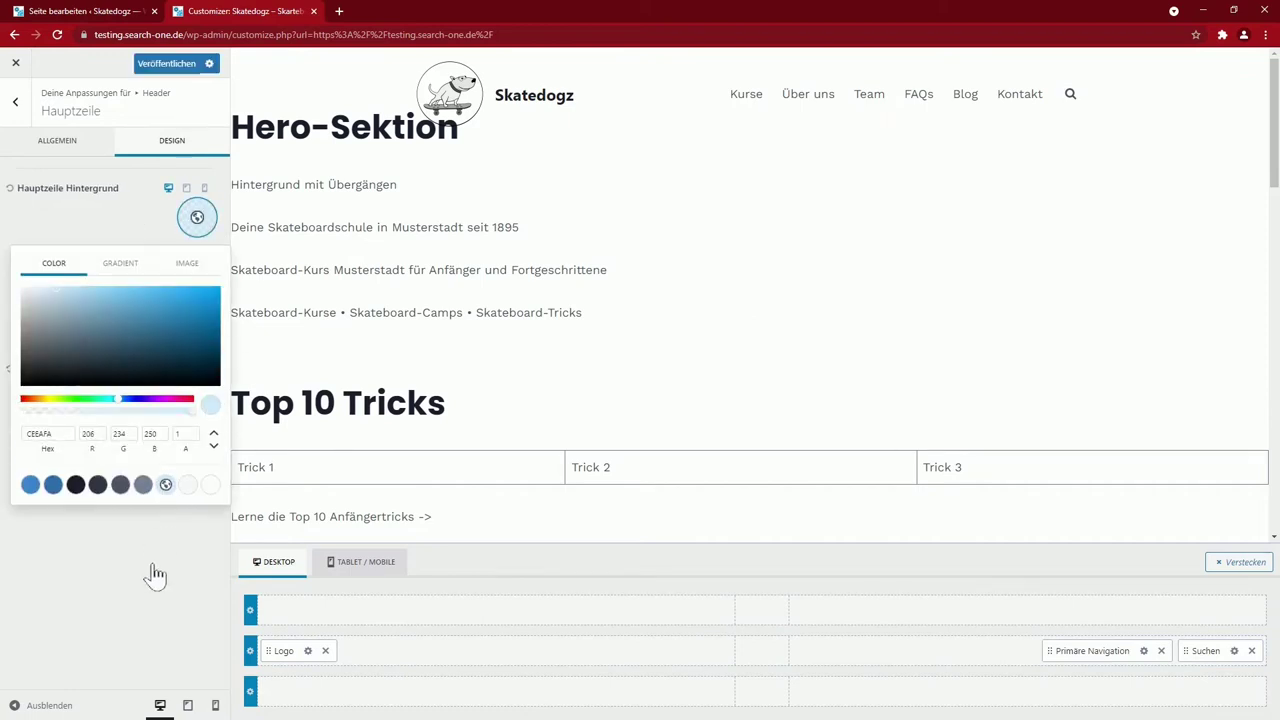
# Publish the header background change and check the header and hero text on the live Startseite
pyautogui.click(196, 521)
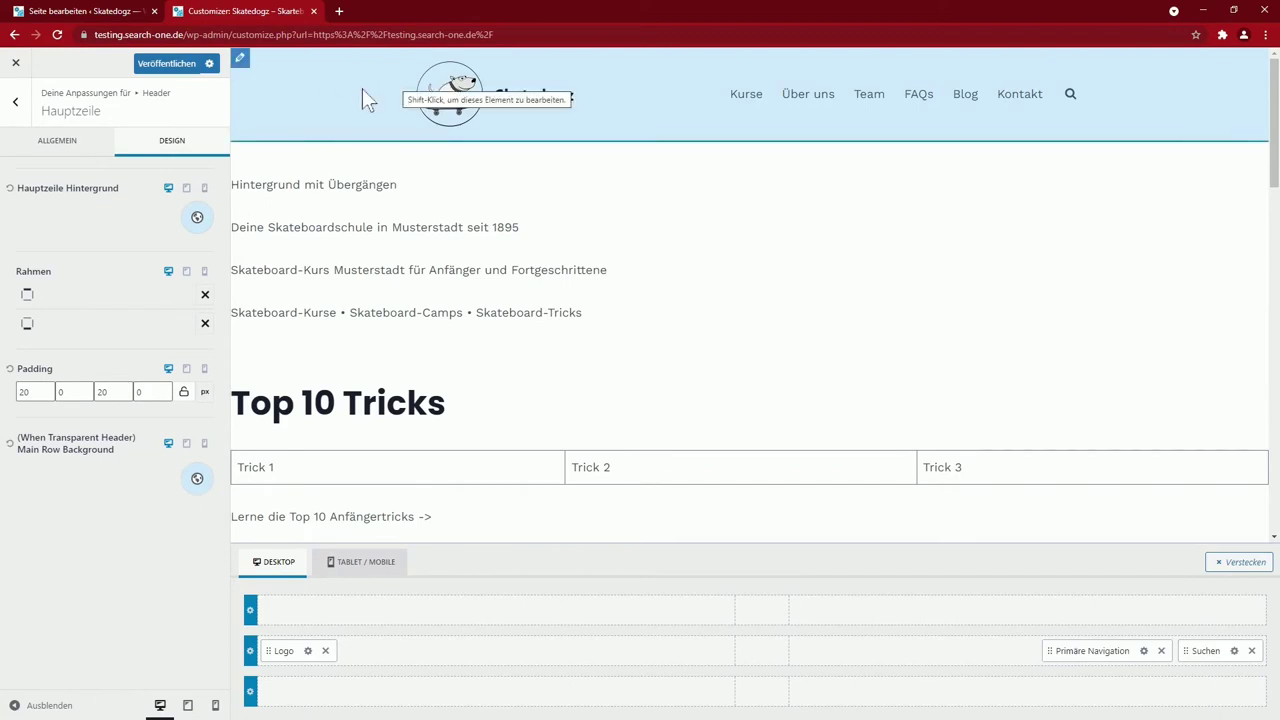
pyautogui.click(170, 65)
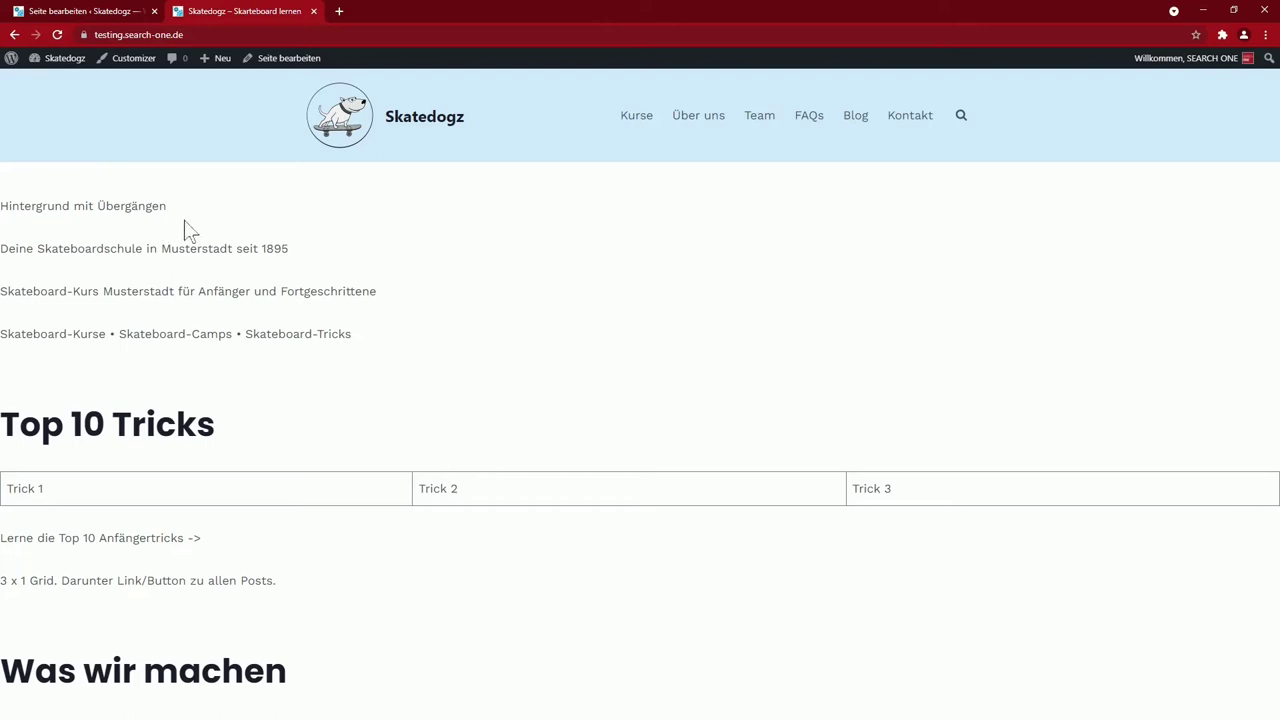
pyautogui.moveTo(1, 248); pyautogui.dragTo(428, 386)
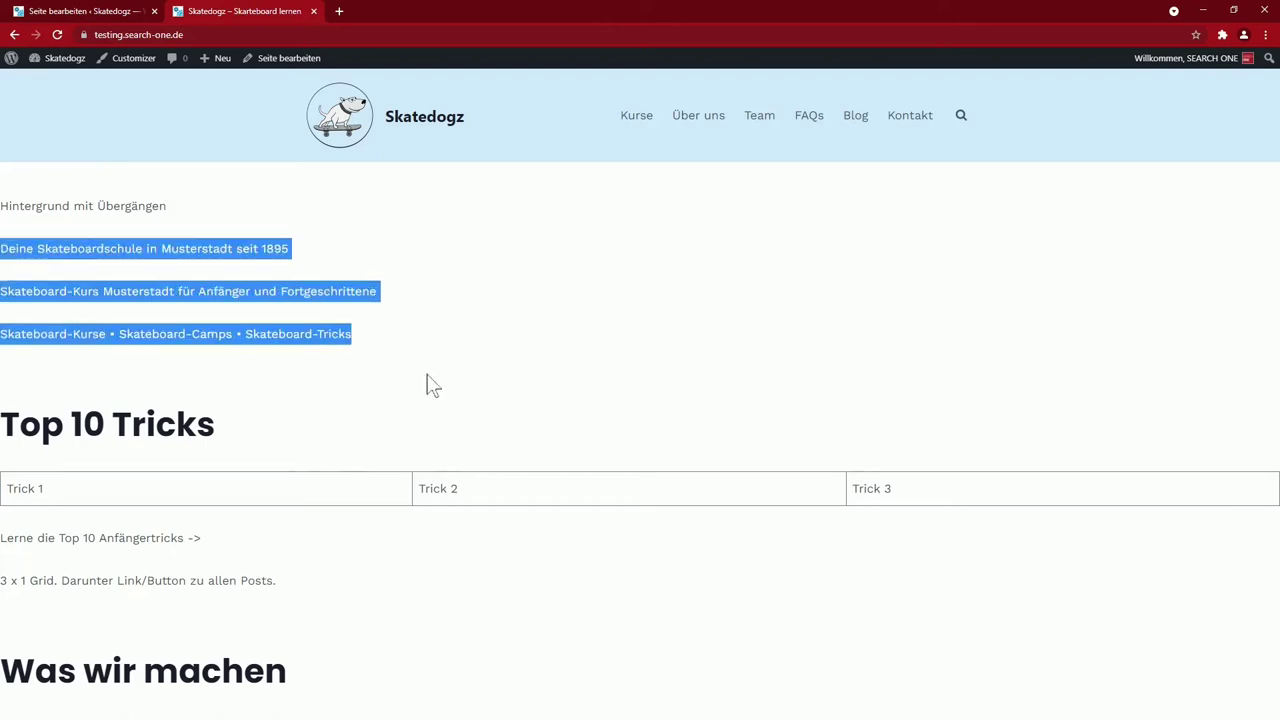
pyautogui.click(428, 386)
# Reopen the Startseite in the editor and open the Kadence block defaults for Row Layout
pyautogui.click(290, 62)
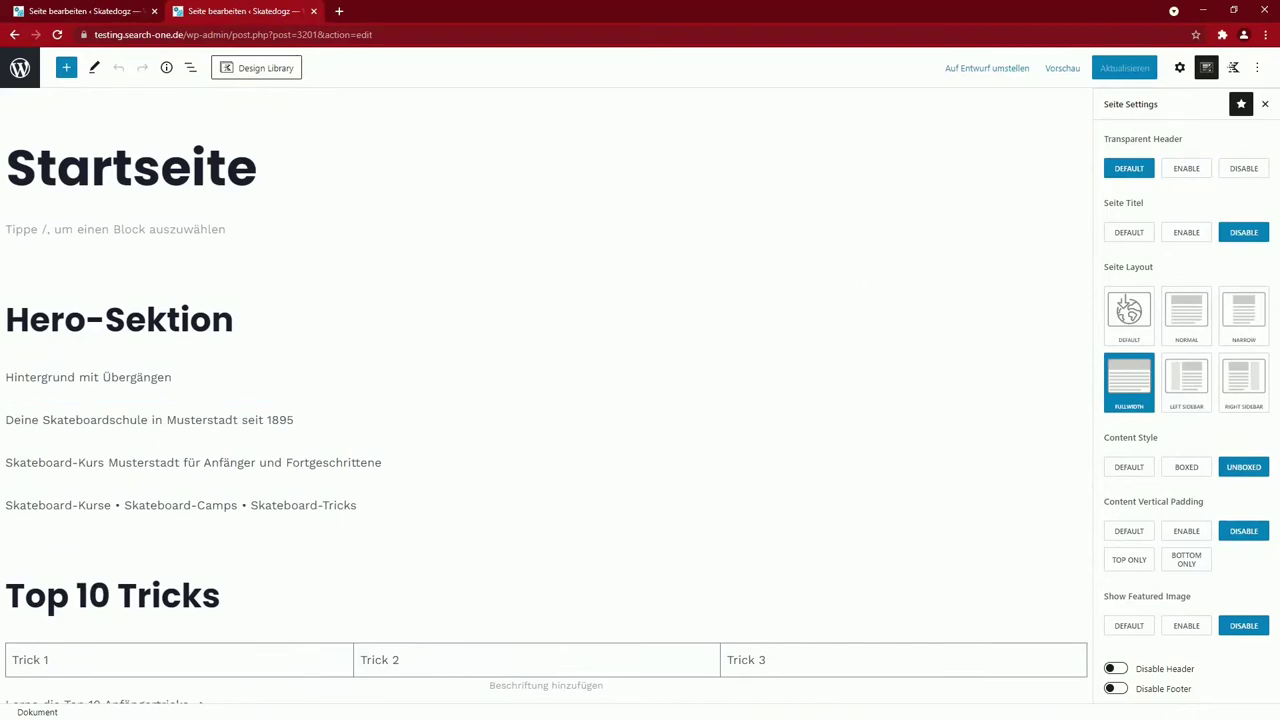
pyautogui.click(1233, 67)
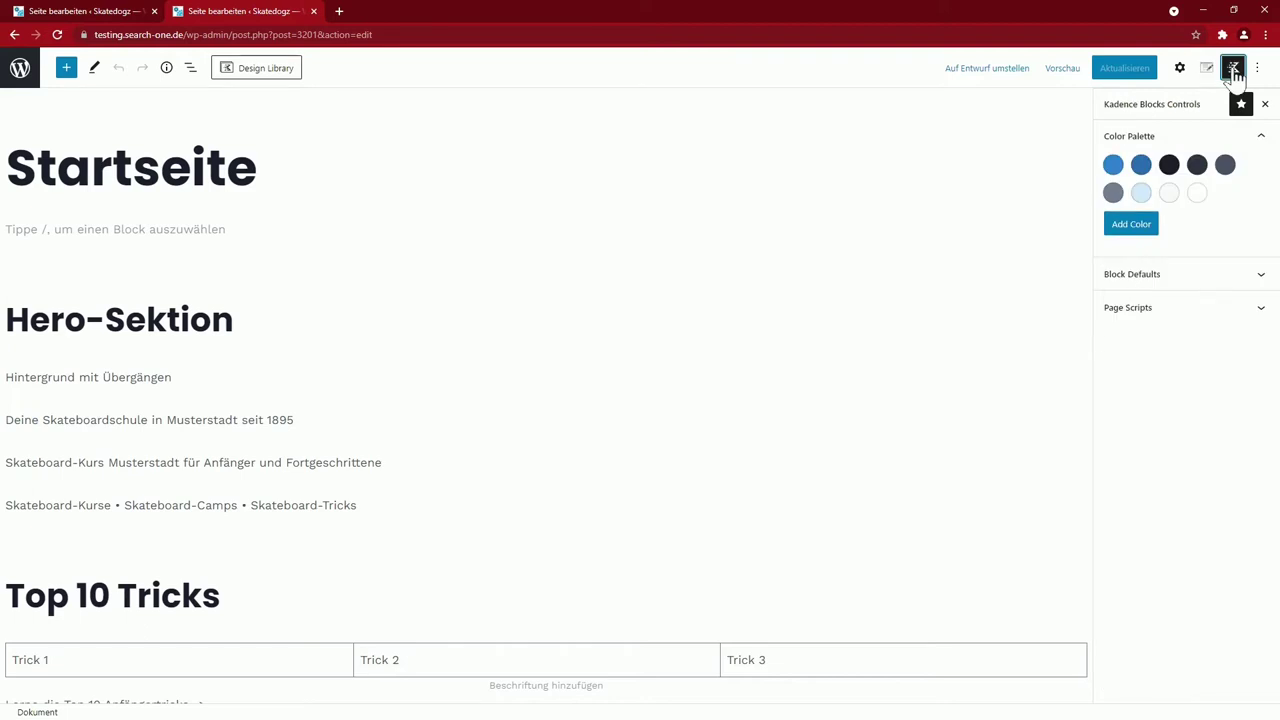
pyautogui.scroll(-1, 1150, 277)
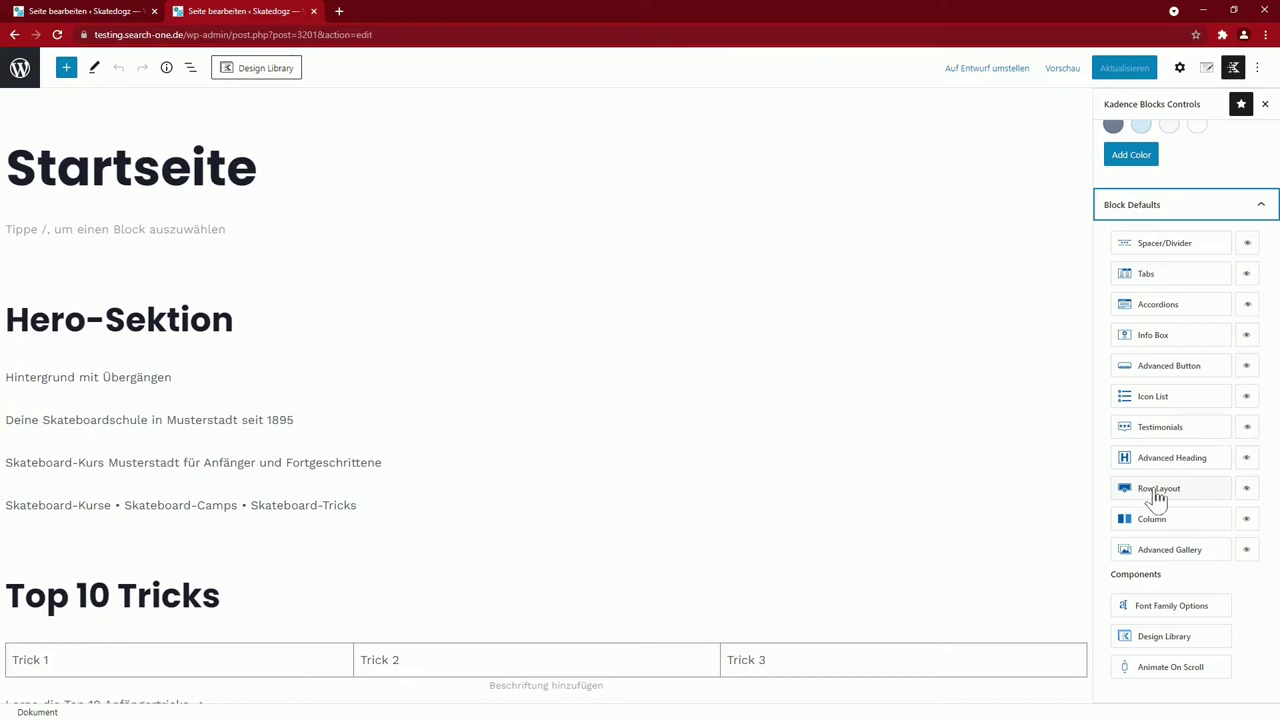
pyautogui.scroll(-1, 1162, 494)
pyautogui.click(1162, 458)
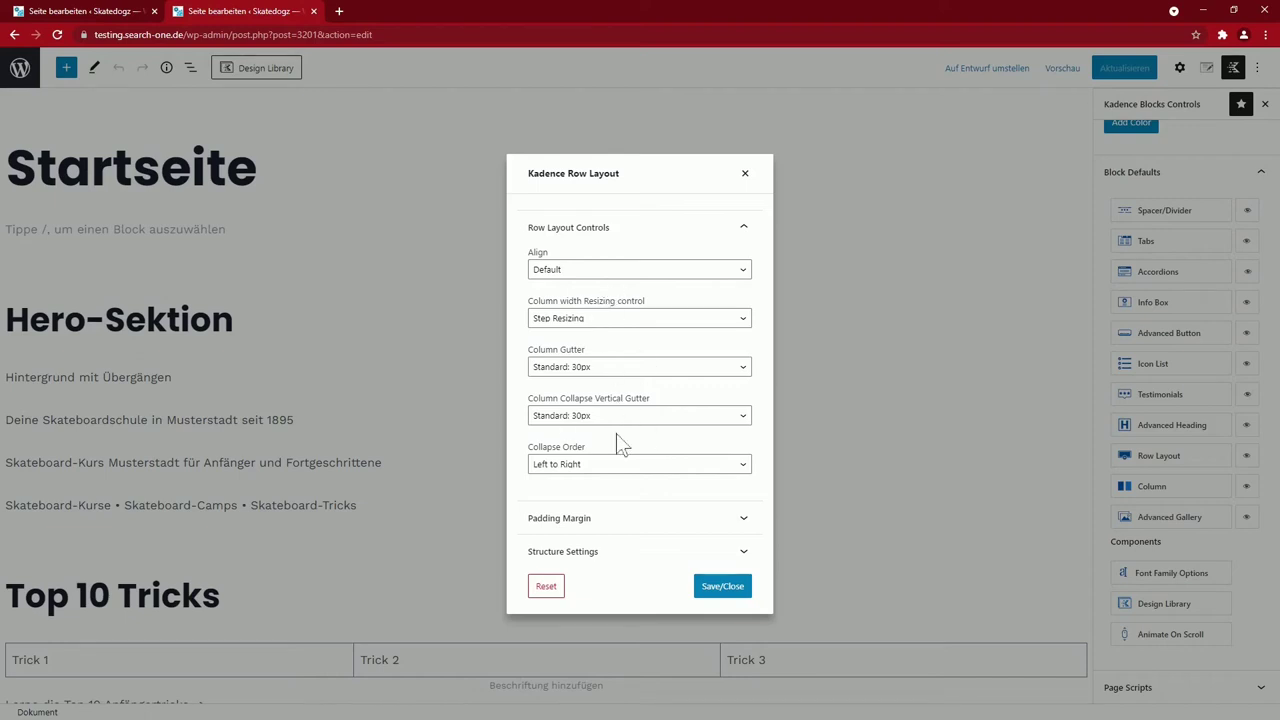
# Set the Row Layout's default desktop padding to 120 px at the top and bottom
pyautogui.click(610, 519)
pyautogui.moveTo(548, 544); pyautogui.dragTo(520, 549)
pyautogui.write('120')
pyautogui.press('Tab')
pyautogui.press('Tab')
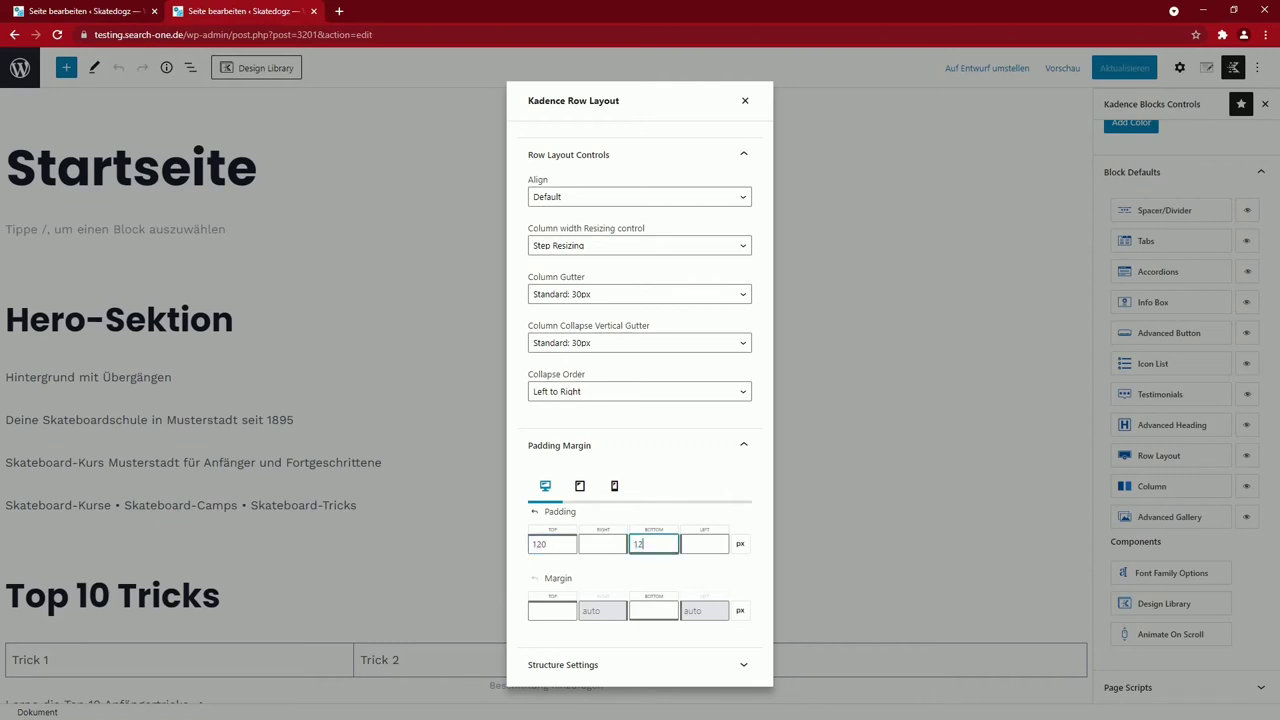
# Let Row Layout blocks inherit their content max width from the theme by default, save the defaults and leave the block controls
pyautogui.scroll(-1, 655, 560)
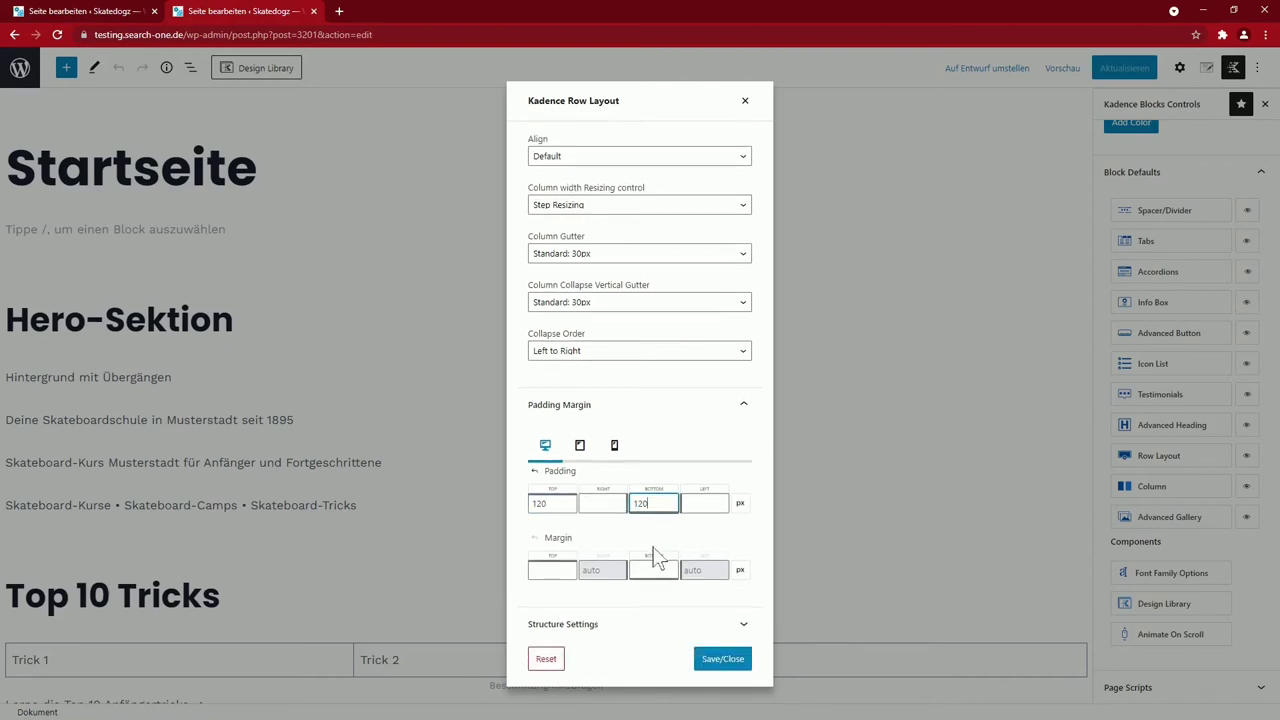
pyautogui.click(600, 623)
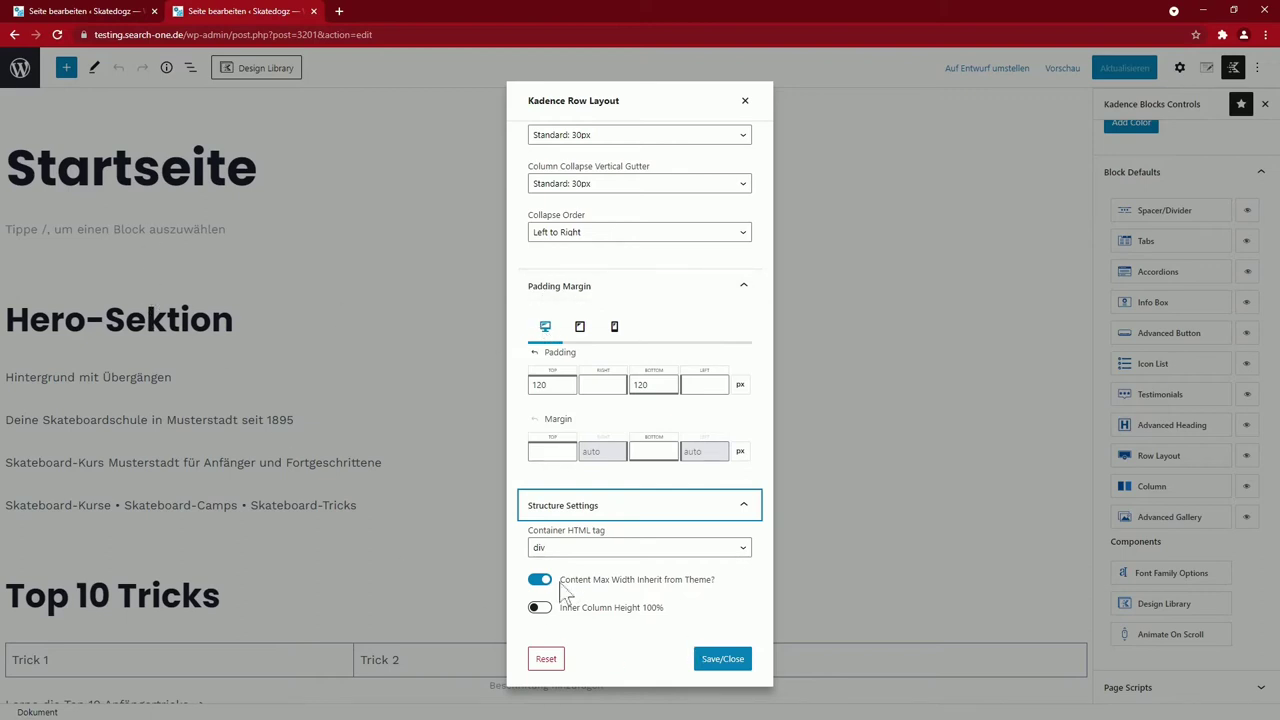
pyautogui.click(708, 660)
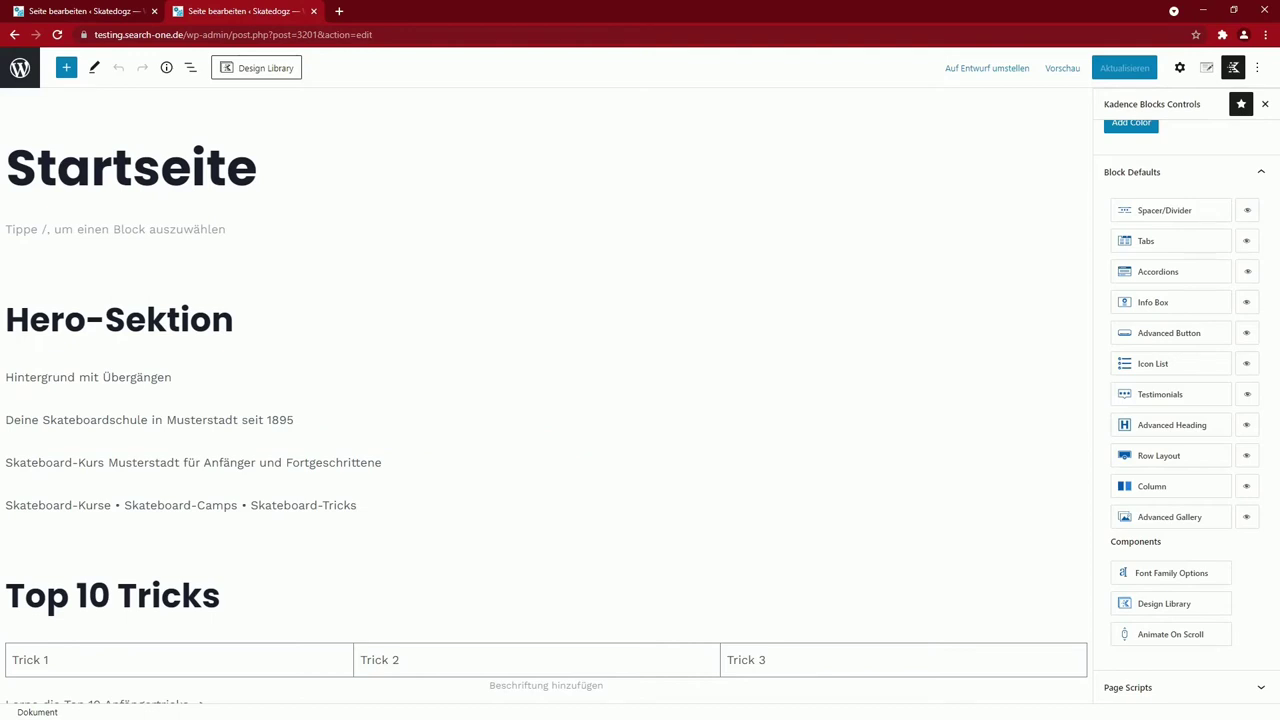
pyautogui.click(115, 229)
pyautogui.click(1207, 68)
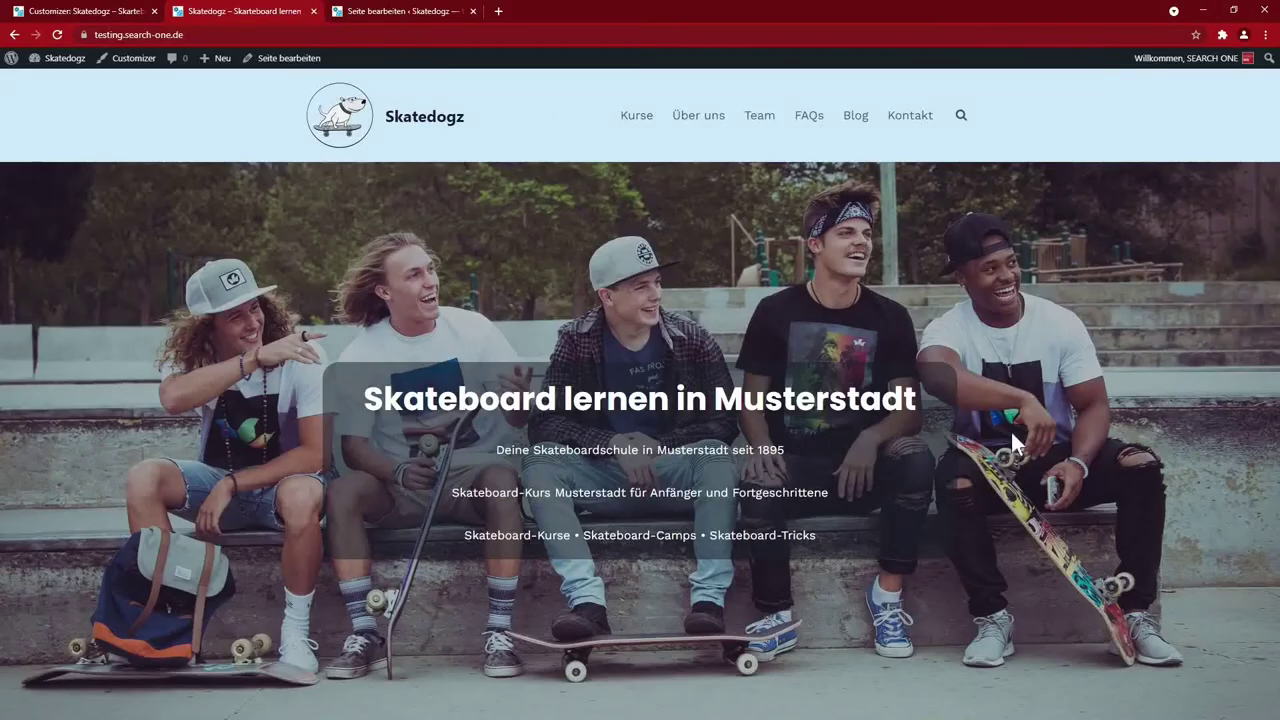
# Review the finished Startseite design from the hero image through tricks, courses, newsletter, trainers, contact form and testimonials to the footer
pyautogui.scroll(-5, 1014, 531)
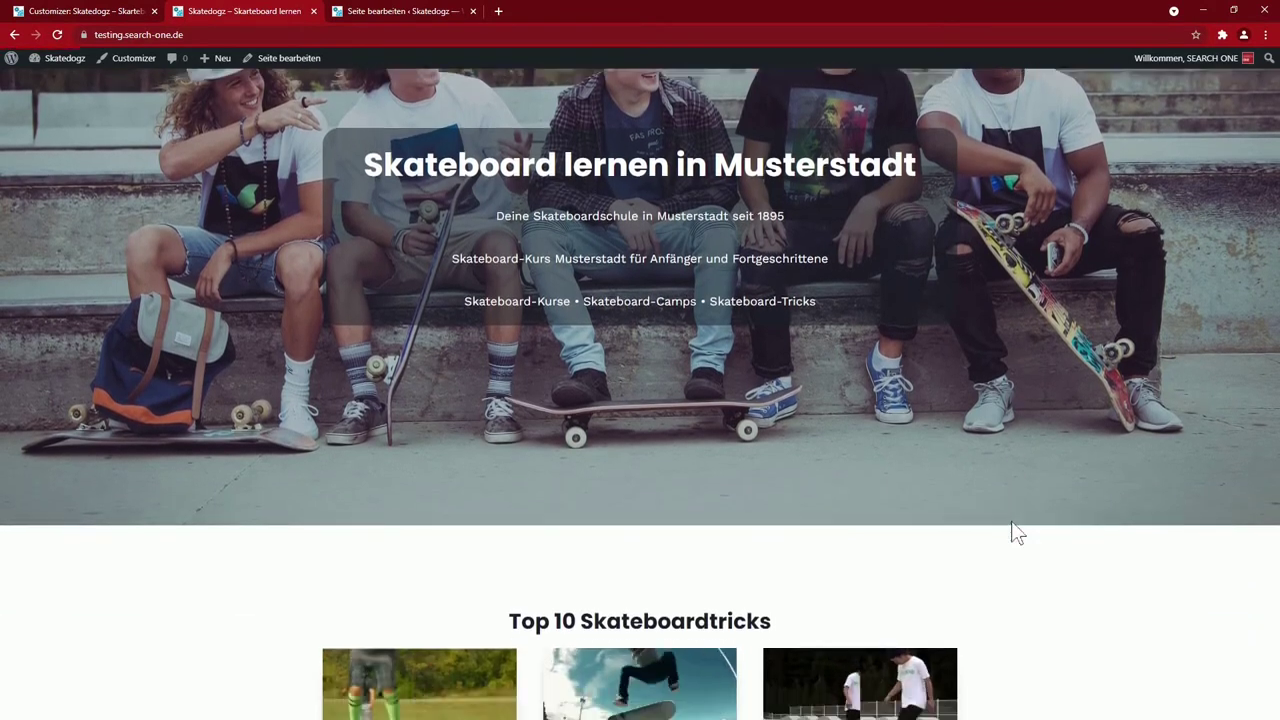
pyautogui.scroll(-7, 1014, 527)
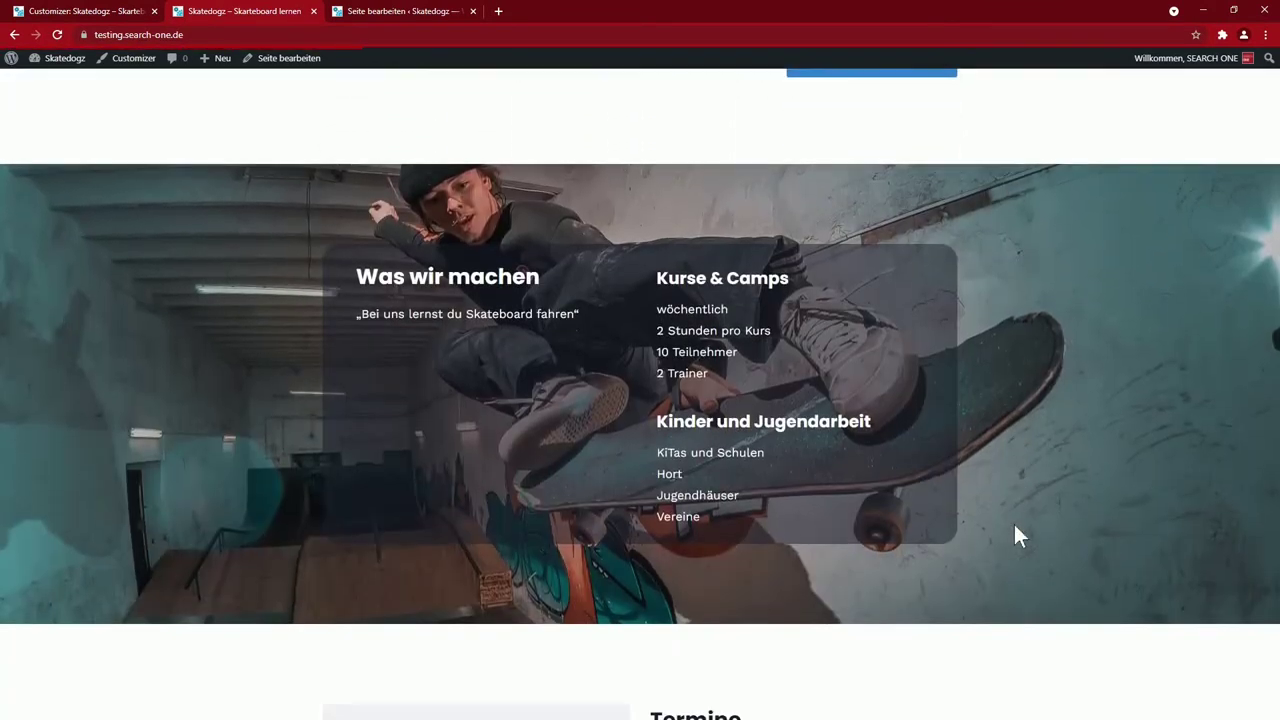
pyautogui.scroll(-7, 1016, 535)
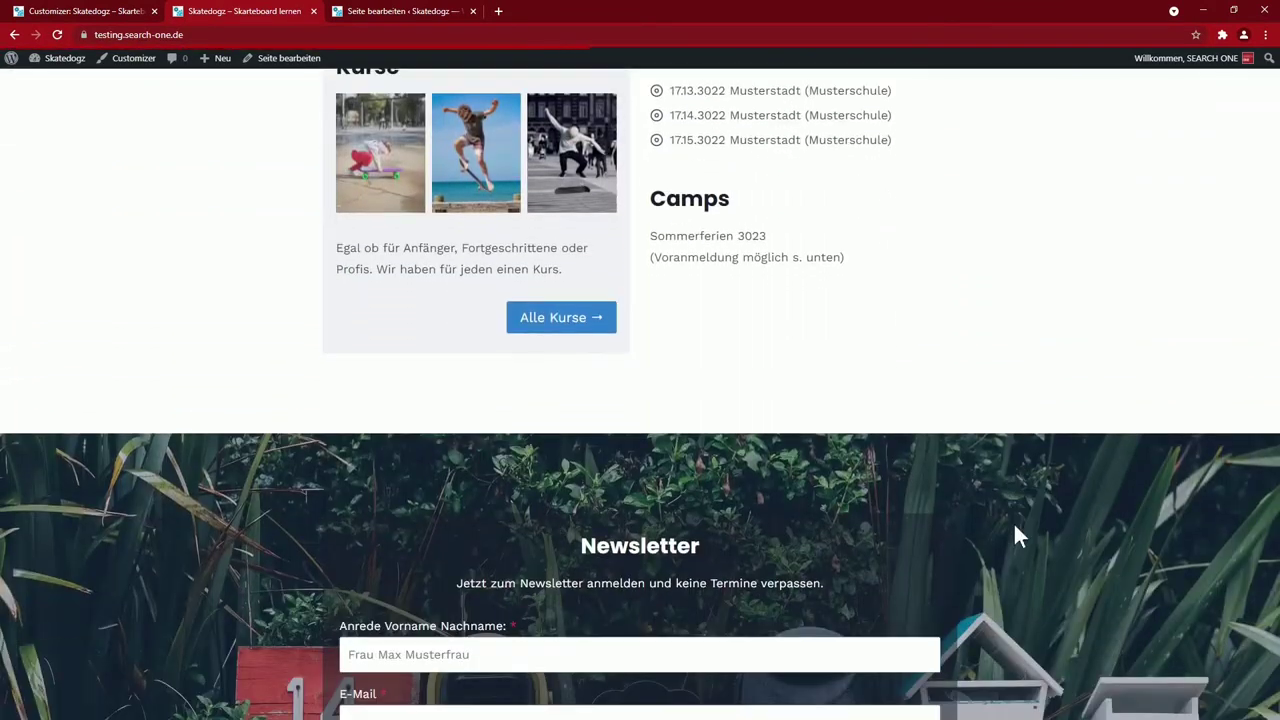
pyautogui.scroll(-4, 1014, 528)
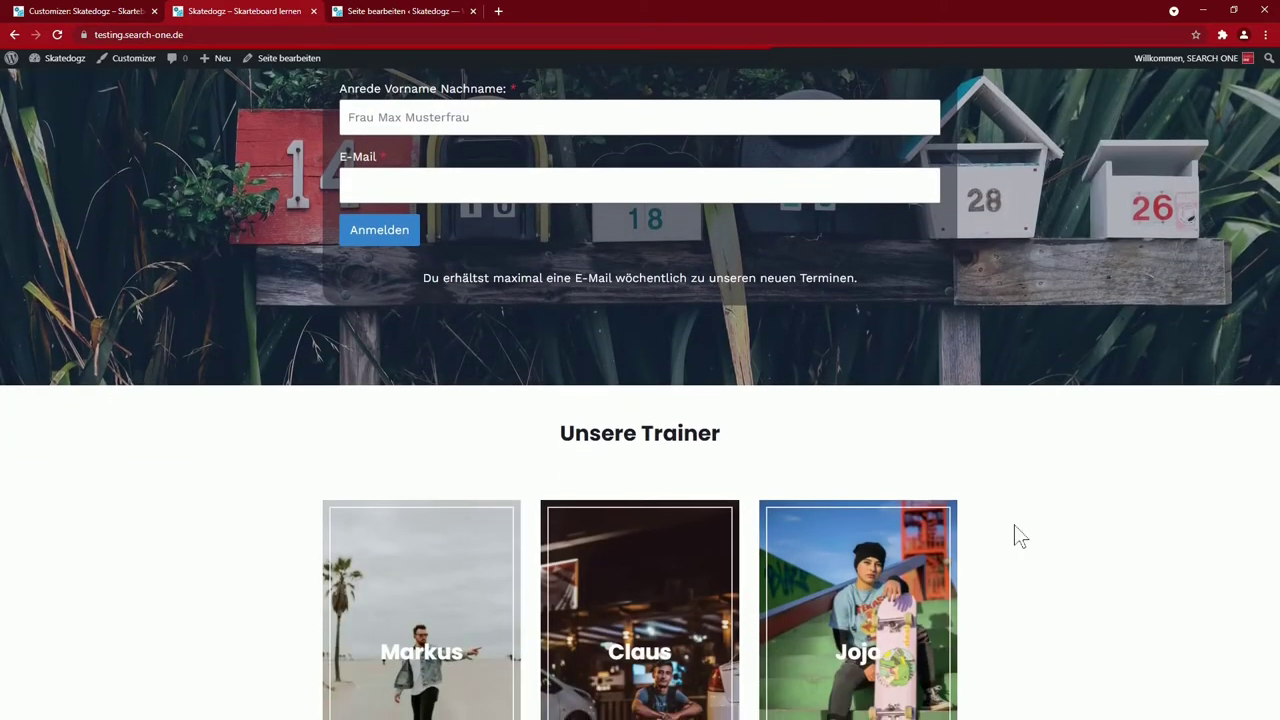
pyautogui.scroll(-5, 1016, 535)
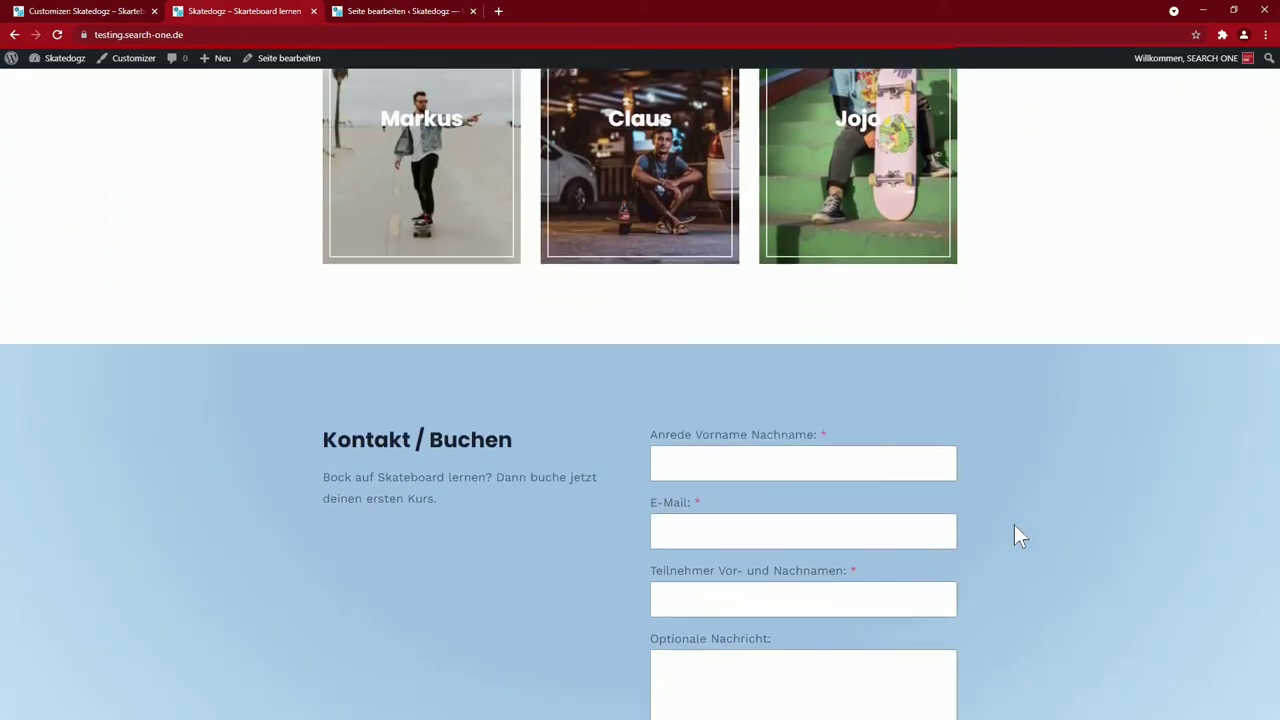
pyautogui.scroll(-8, 1016, 535)
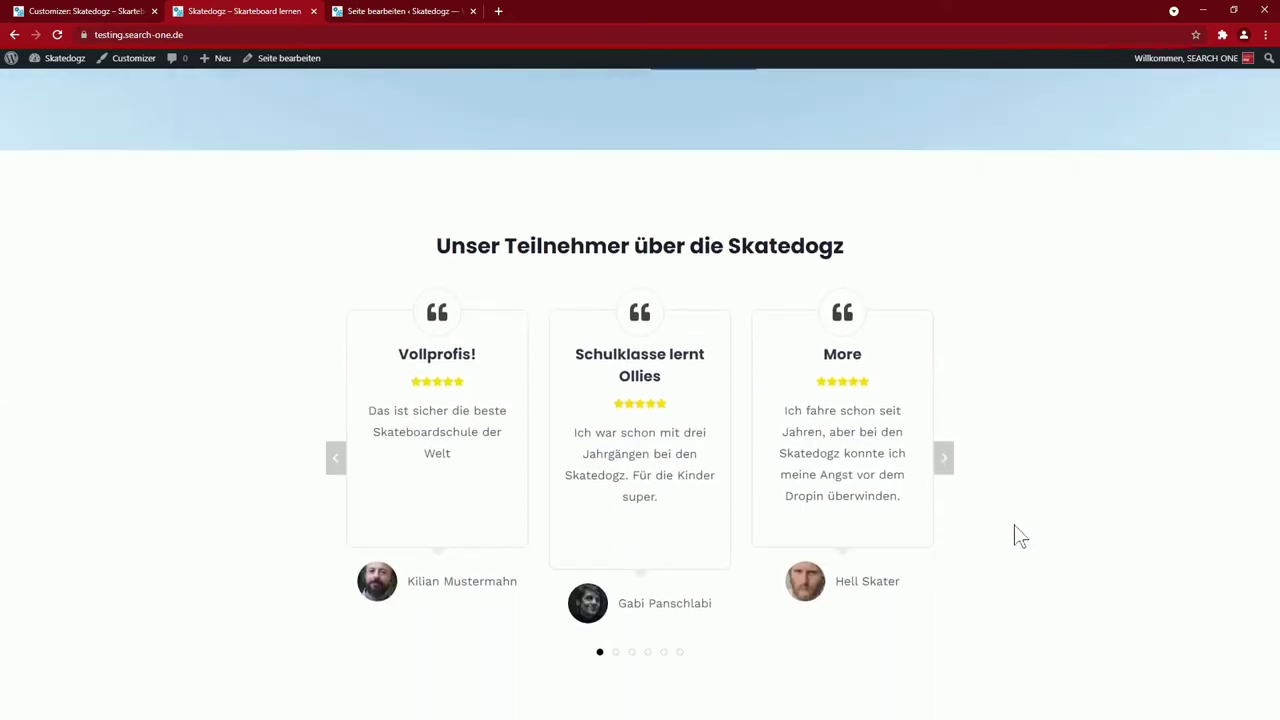
pyautogui.scroll(-1, 1016, 535)
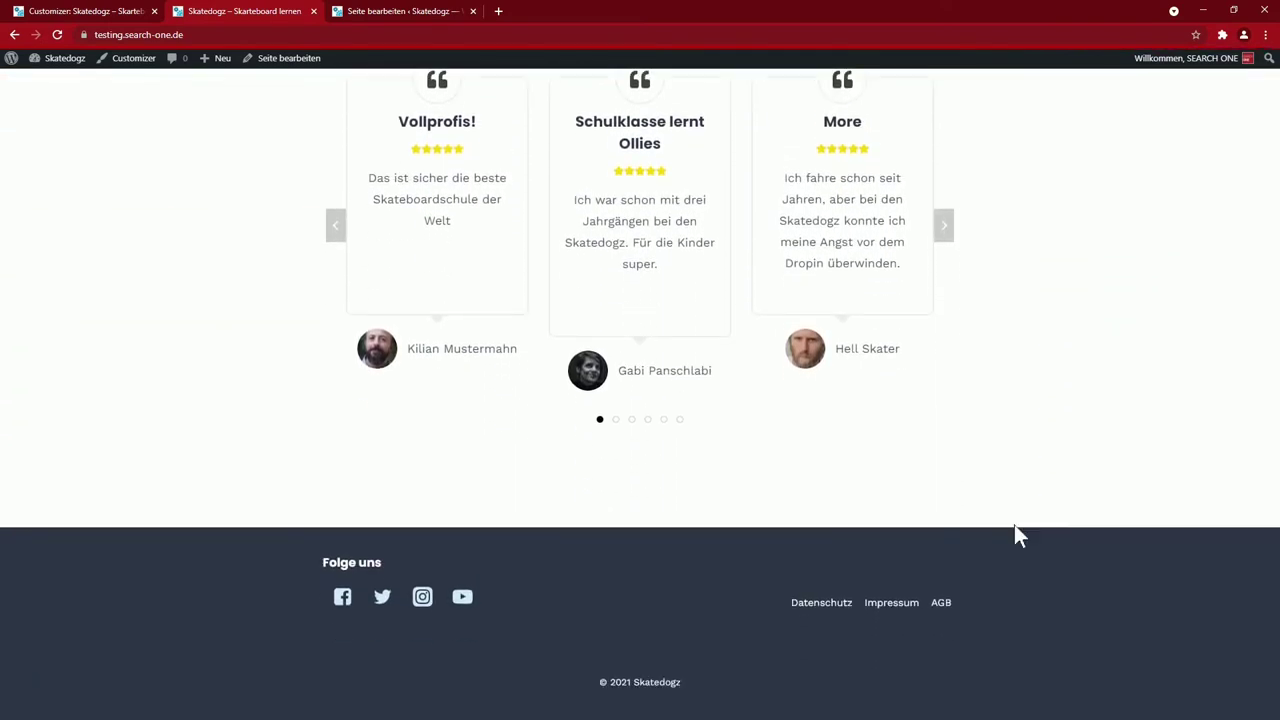
# Switch to the Startseite page editor and insert a one-column Row Layout block above the existing hero row
pyautogui.hotkey('ctrl', 'Tab')
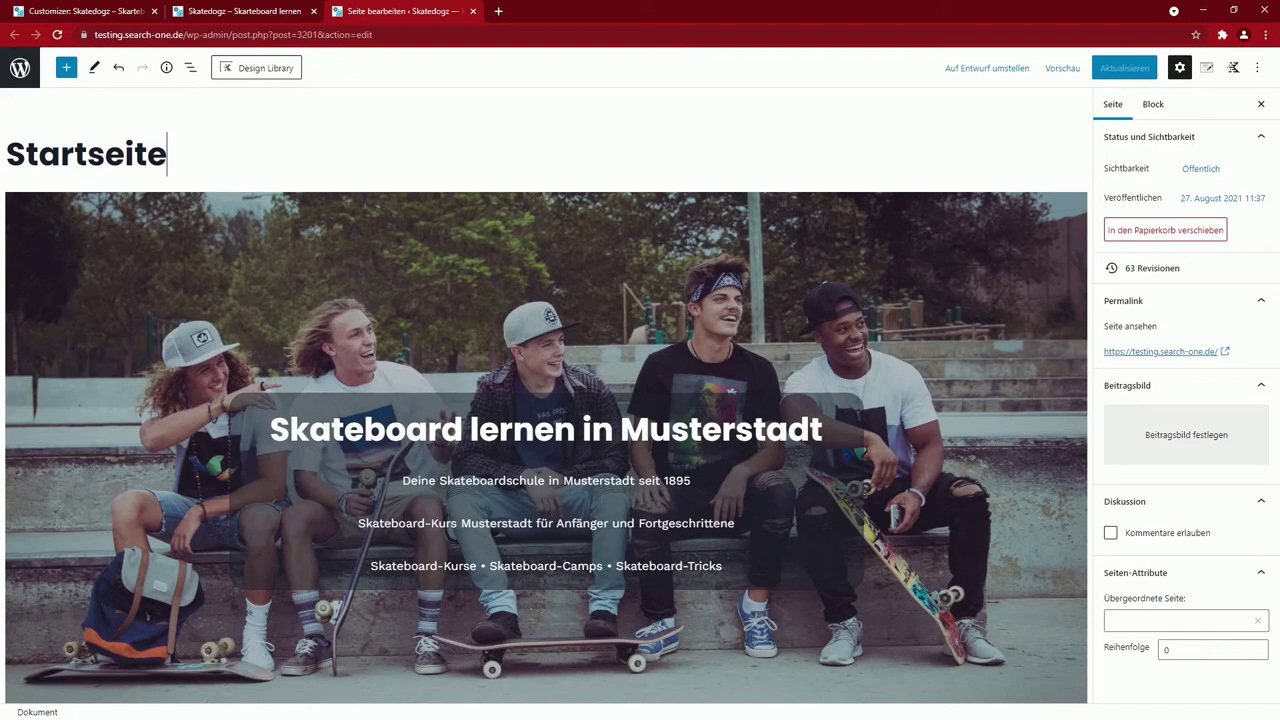
pyautogui.click(380, 332)
pyautogui.click(227, 175)
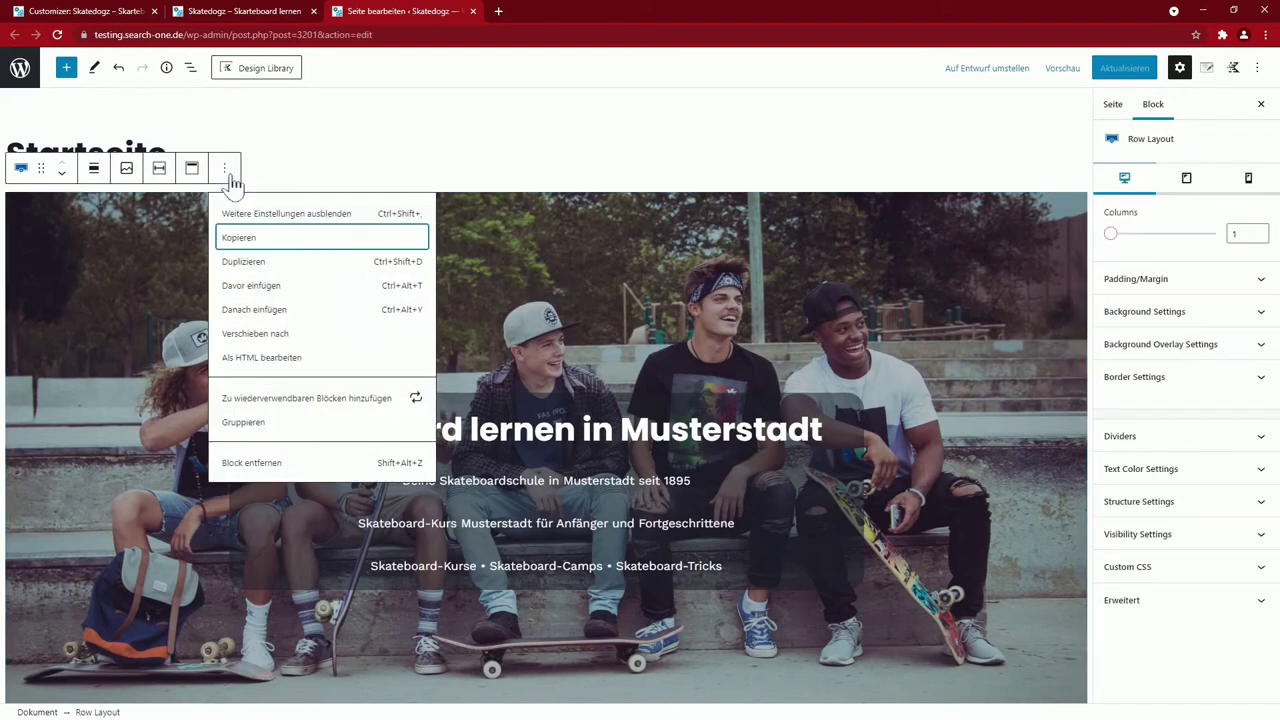
pyautogui.click(252, 286)
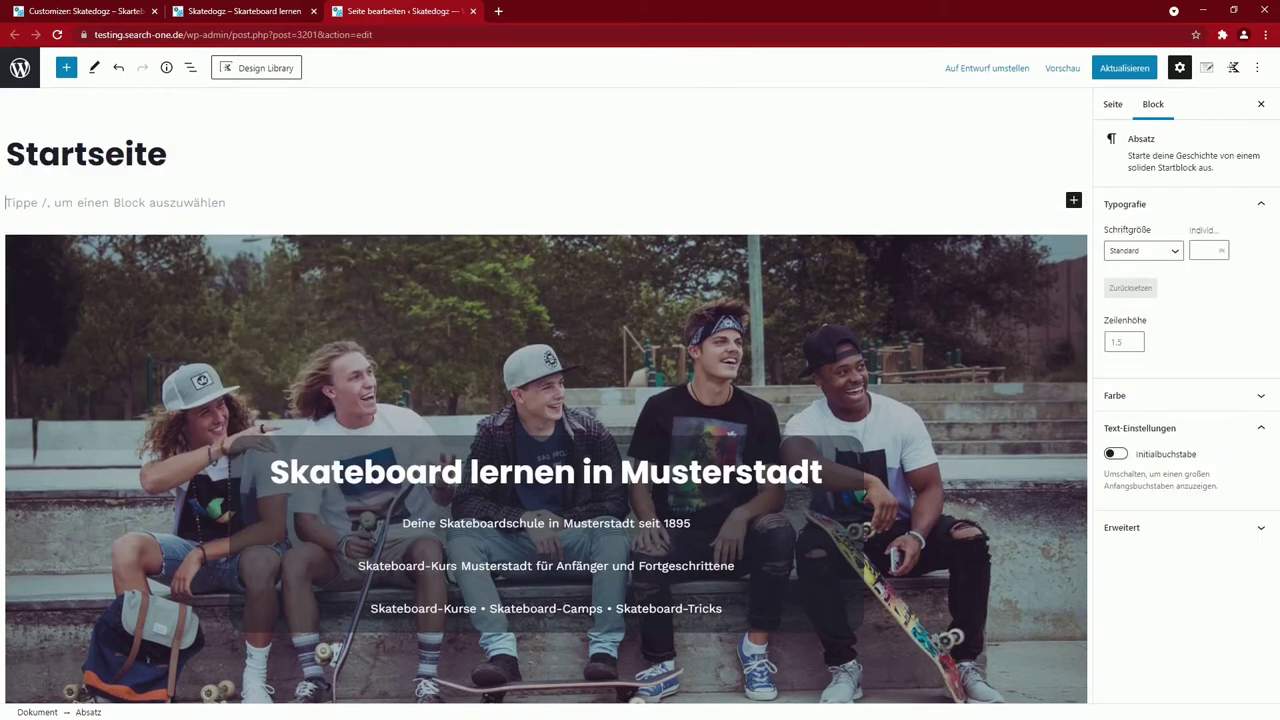
pyautogui.click(1073, 203)
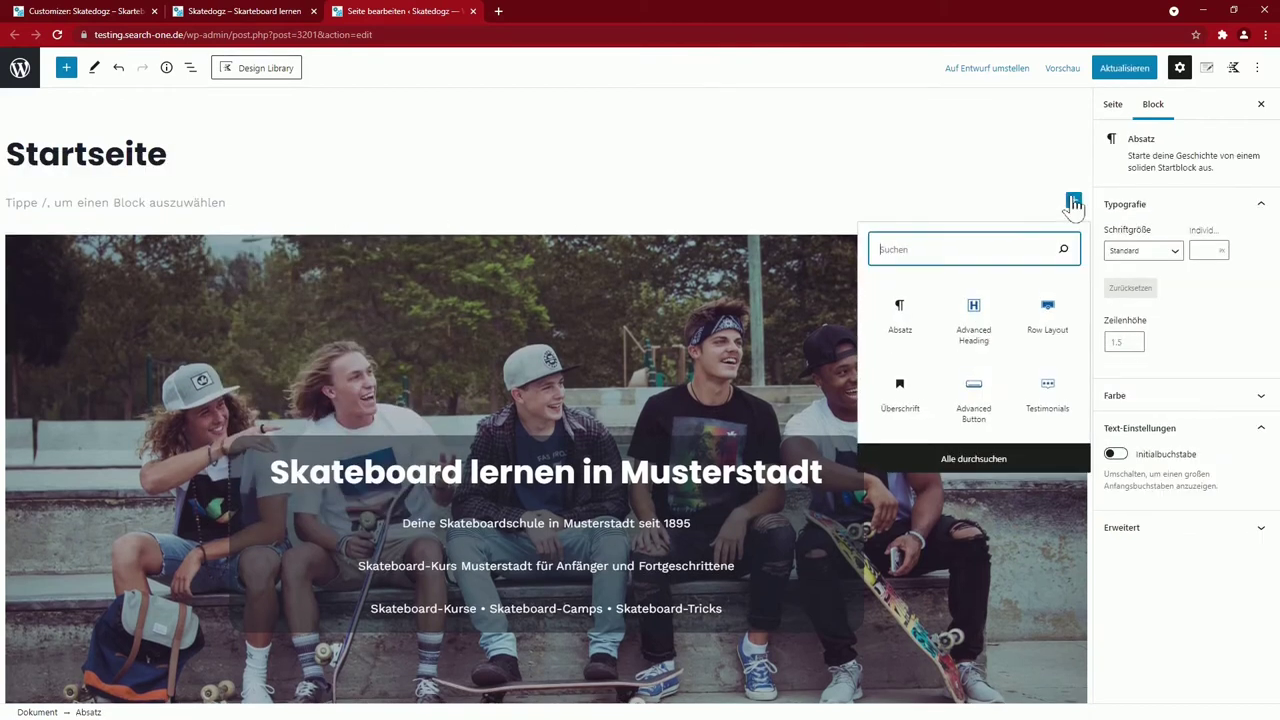
pyautogui.click(1043, 316)
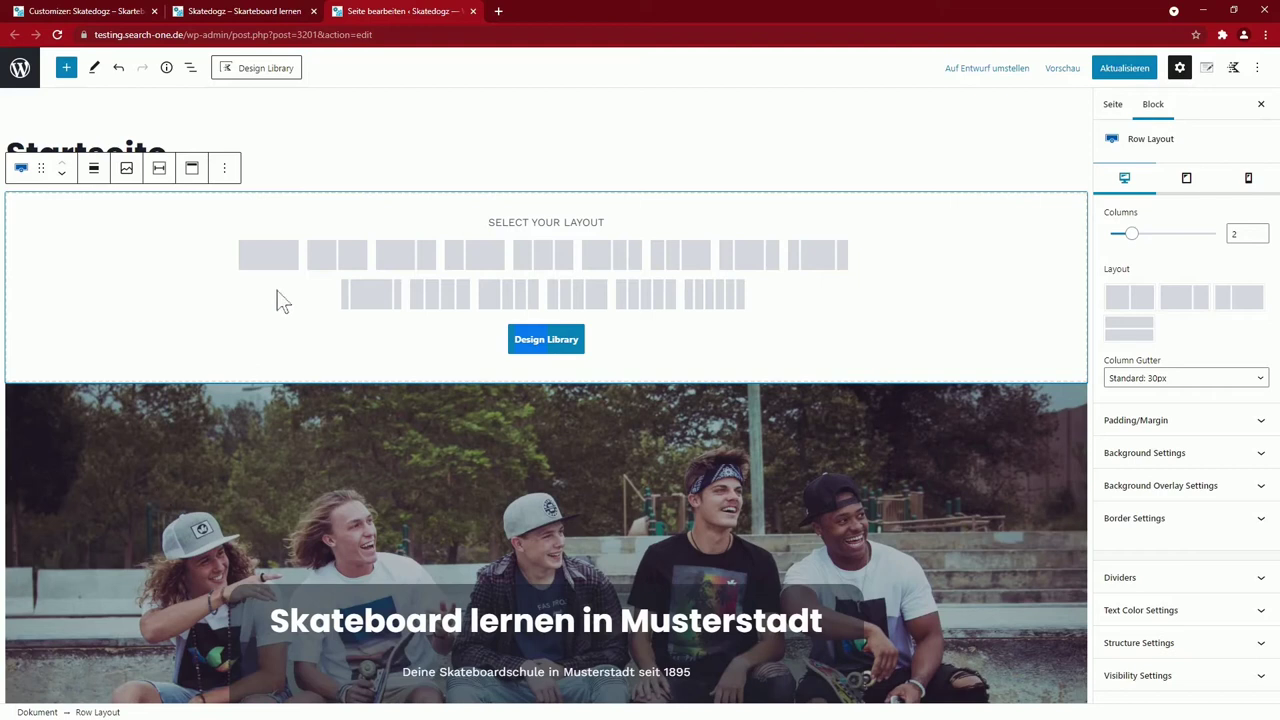
pyautogui.click(267, 256)
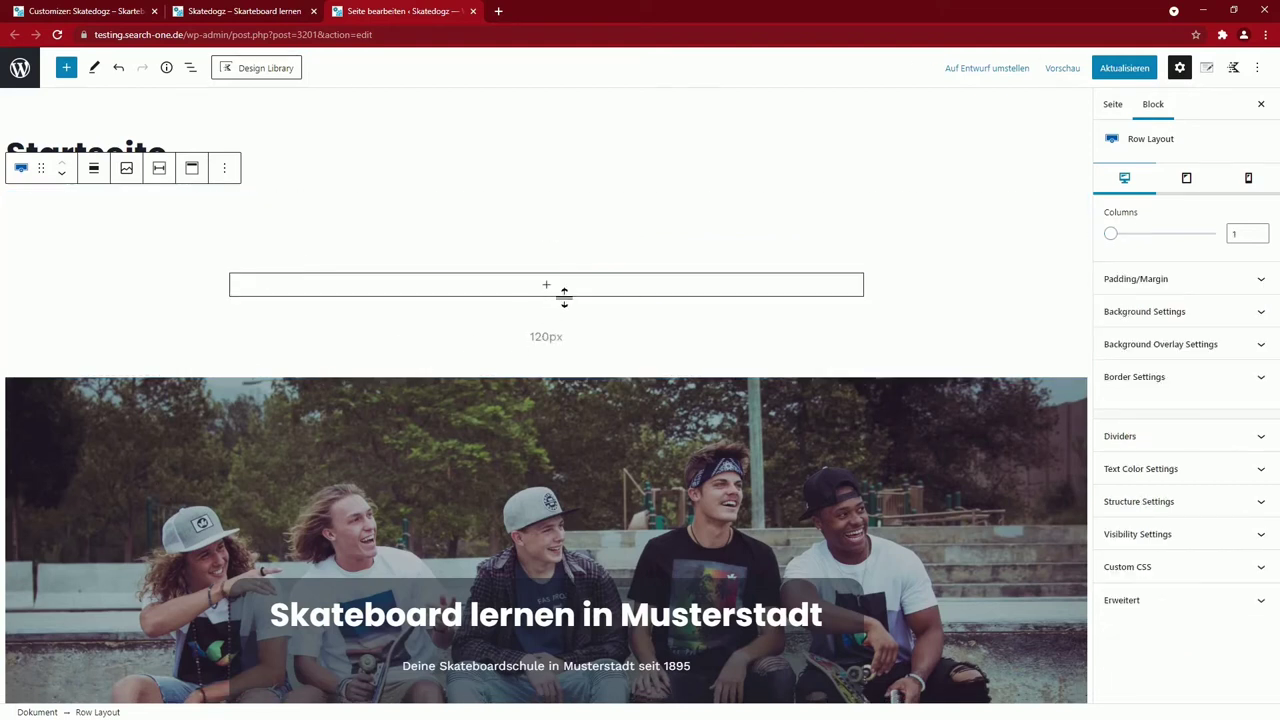
pyautogui.click(549, 289)
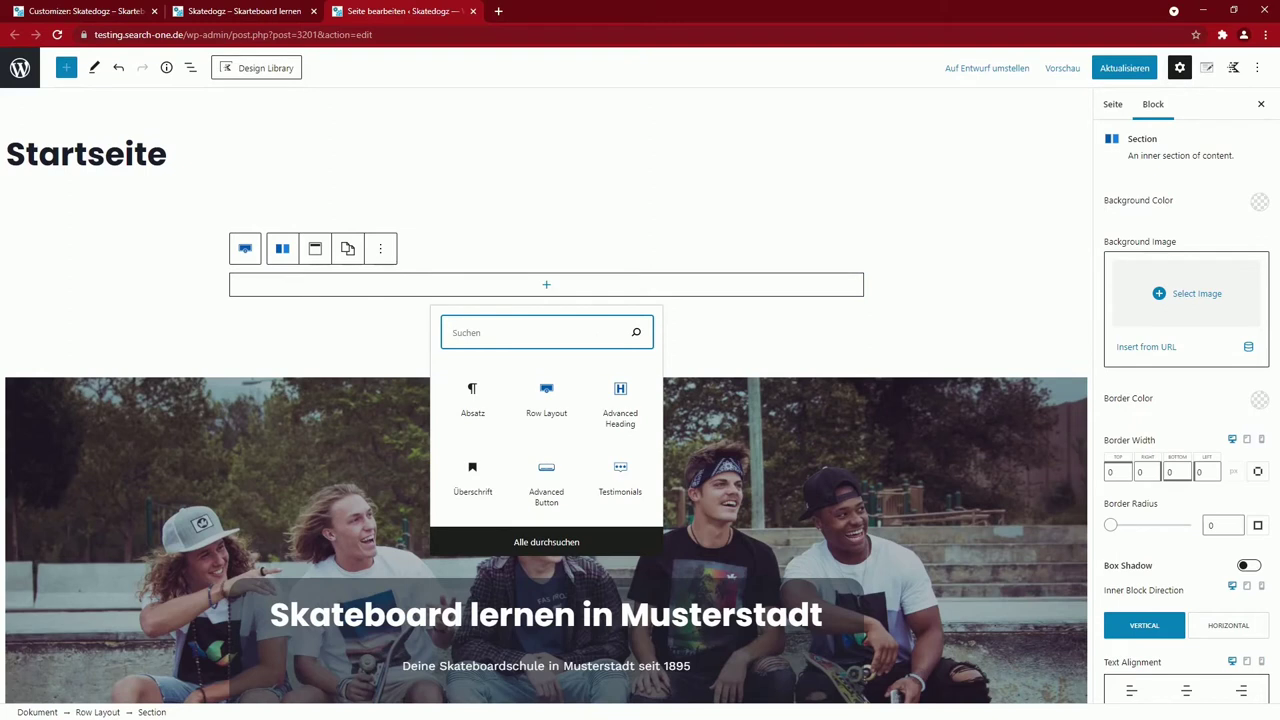
pyautogui.write('image')
pyautogui.press('Escape')
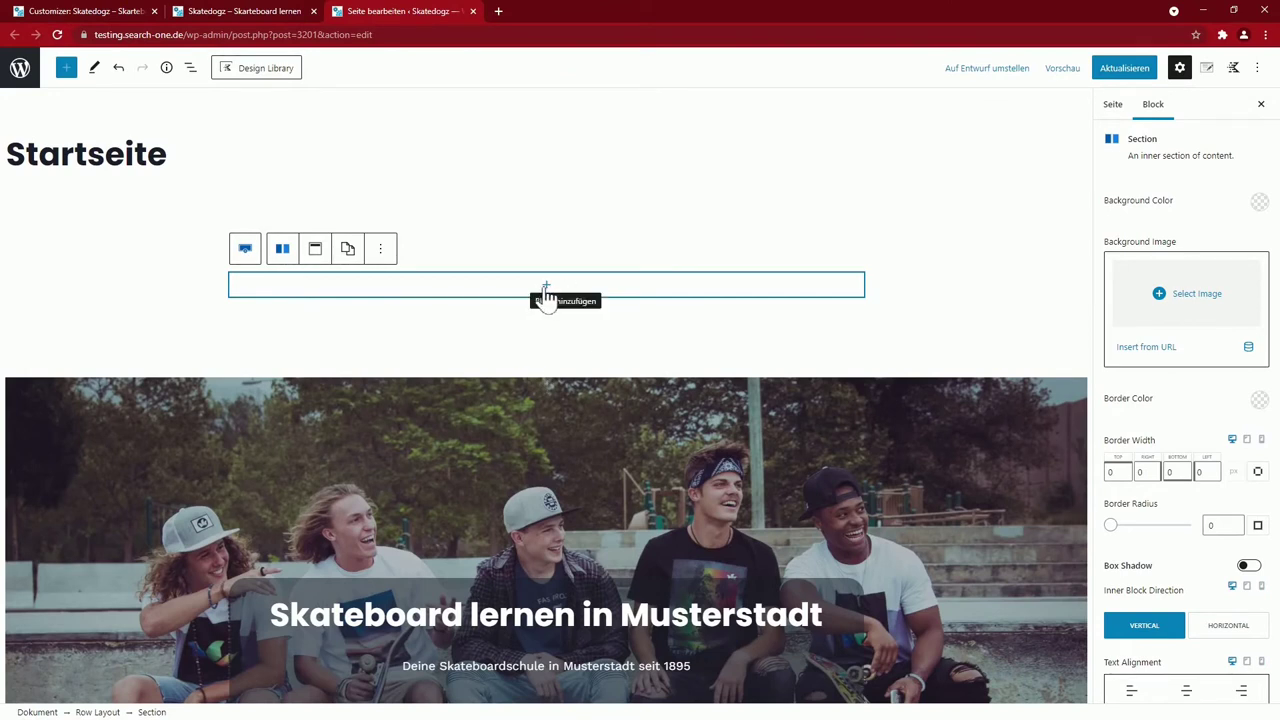
# Give the new row the media library photo of five seated skateboarders (parker-gibbons-Wx6oQRI7Wa0-unsplash.jpg) as its background image
pyautogui.click(245, 249)
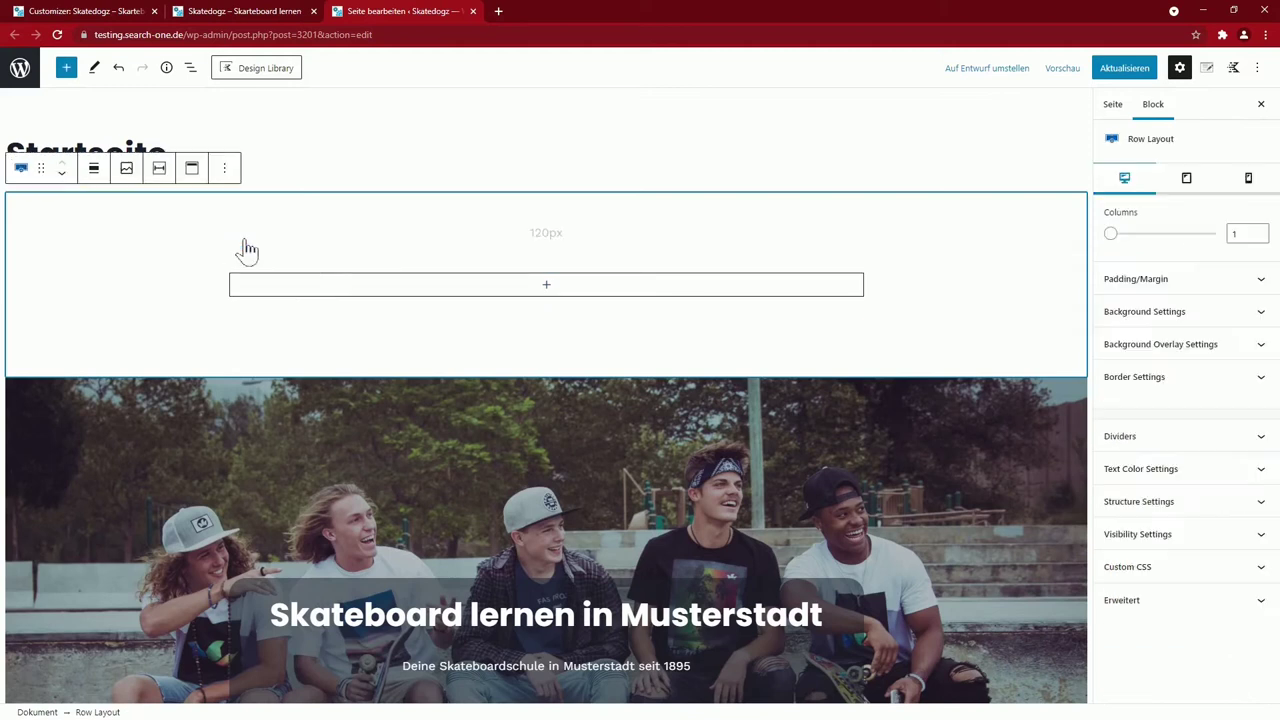
pyautogui.click(1178, 313)
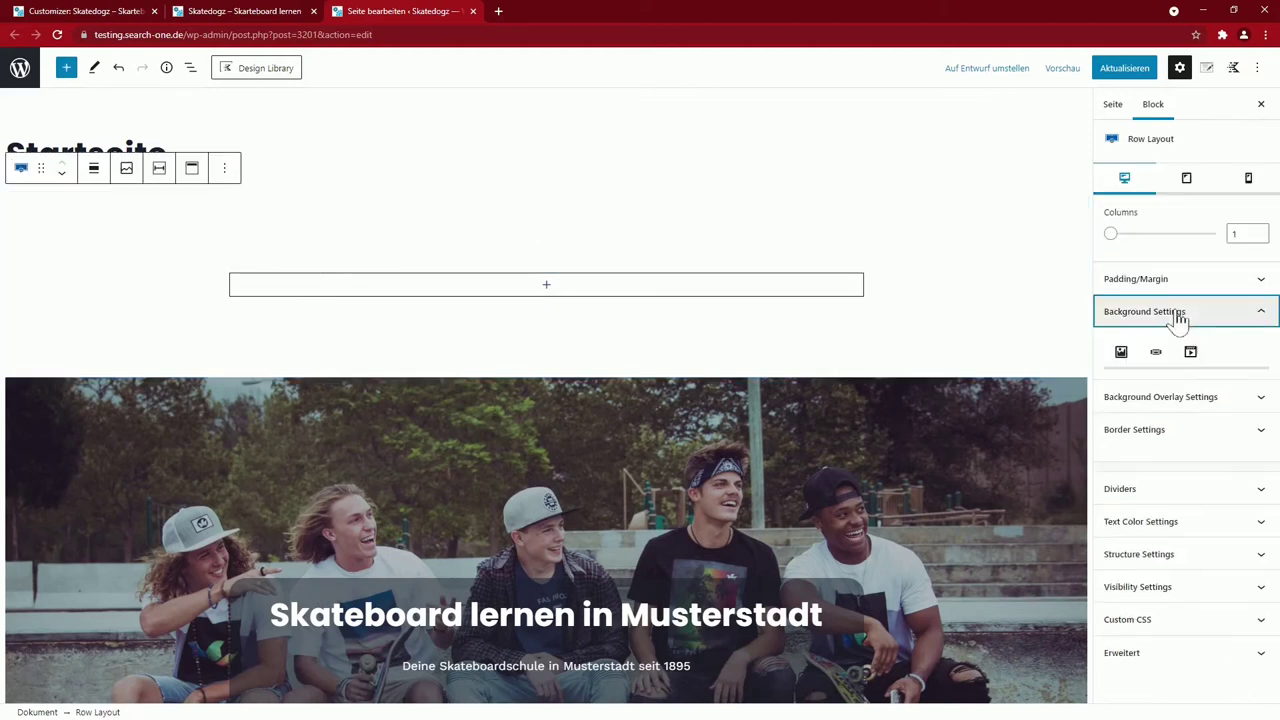
pyautogui.click(1165, 488)
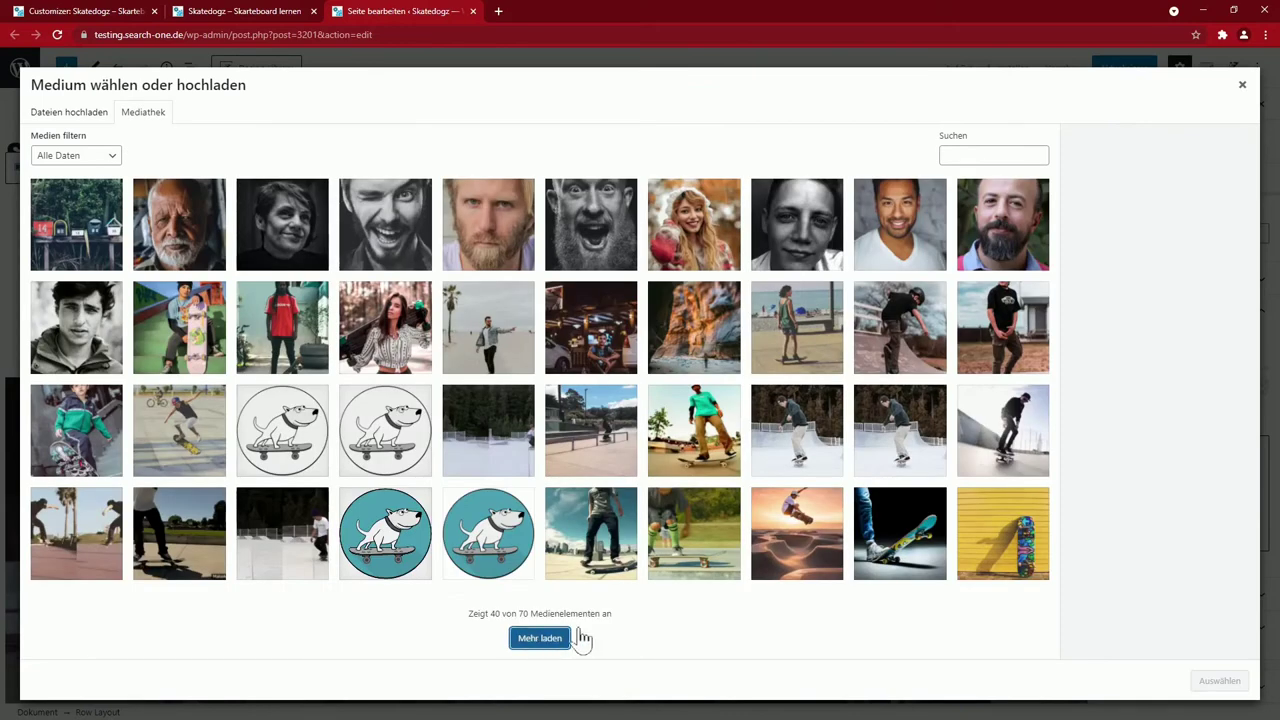
pyautogui.click(566, 638)
pyautogui.scroll(-3, 748, 598)
pyautogui.click(588, 430)
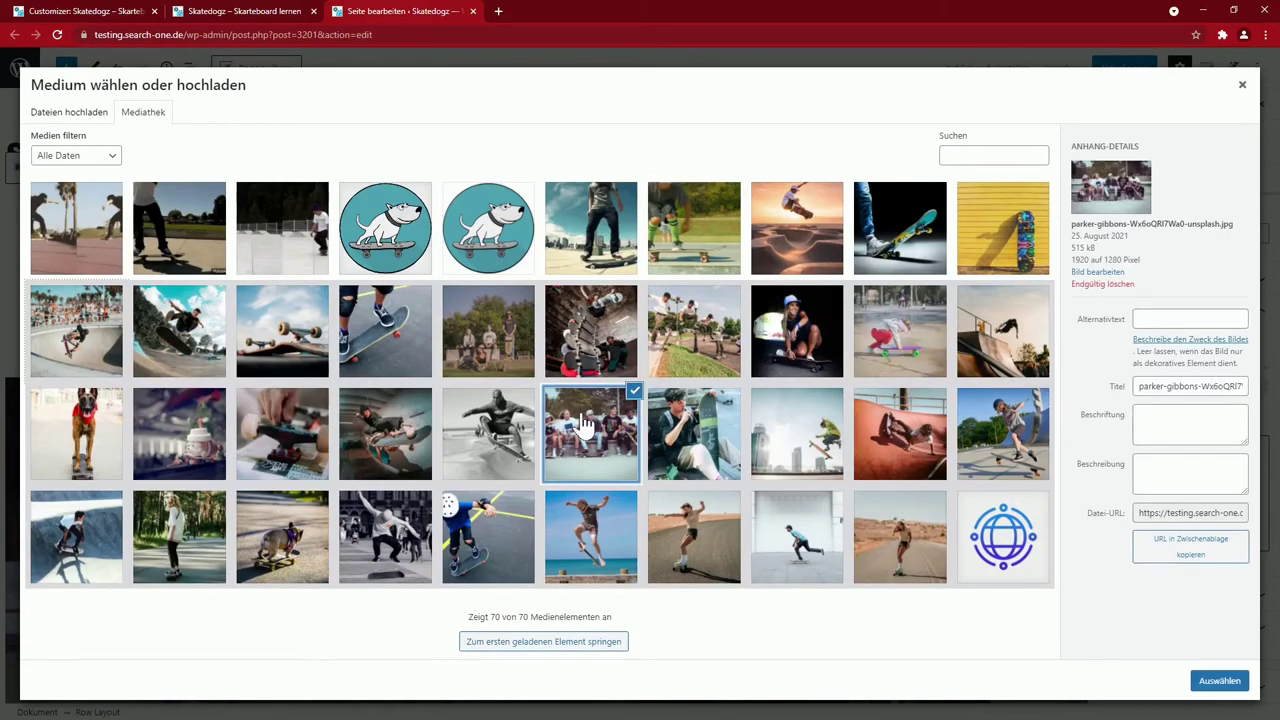
pyautogui.click(1218, 680)
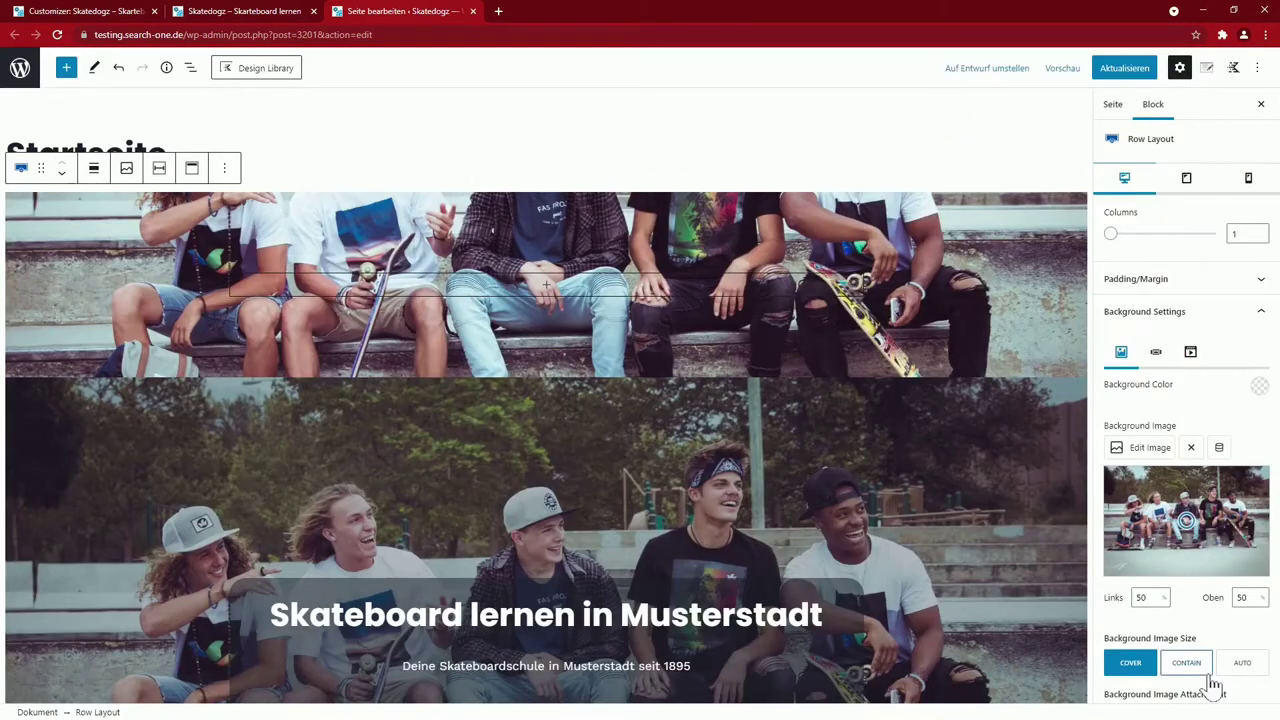
# Insert two empty paragraph blocks between the new row and the original hero row as spacing
pyautogui.click(578, 410)
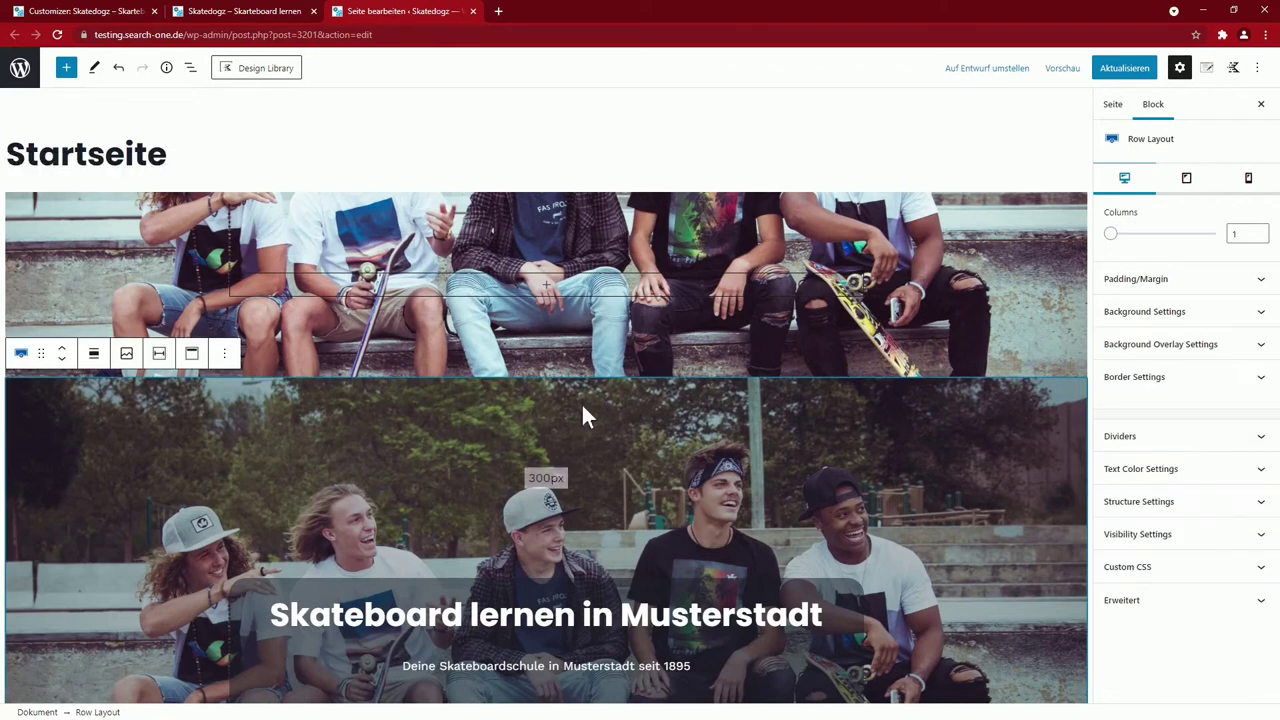
pyautogui.click(225, 355)
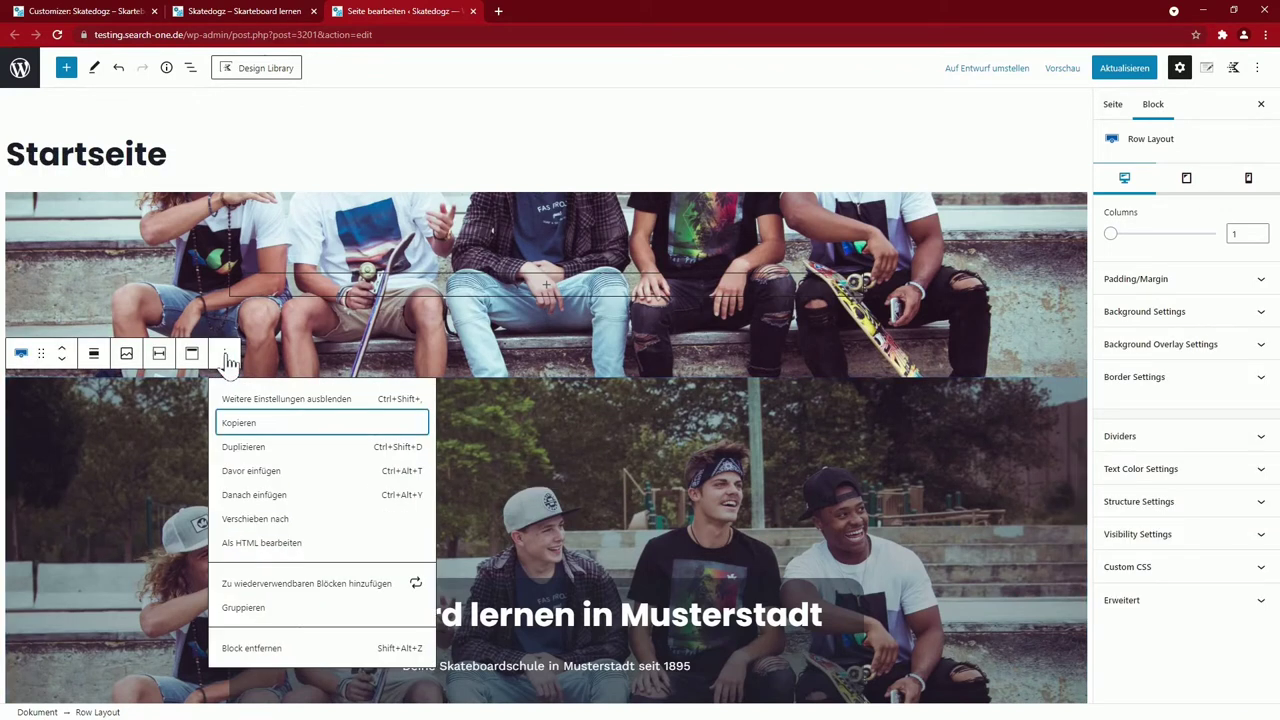
pyautogui.click(276, 472)
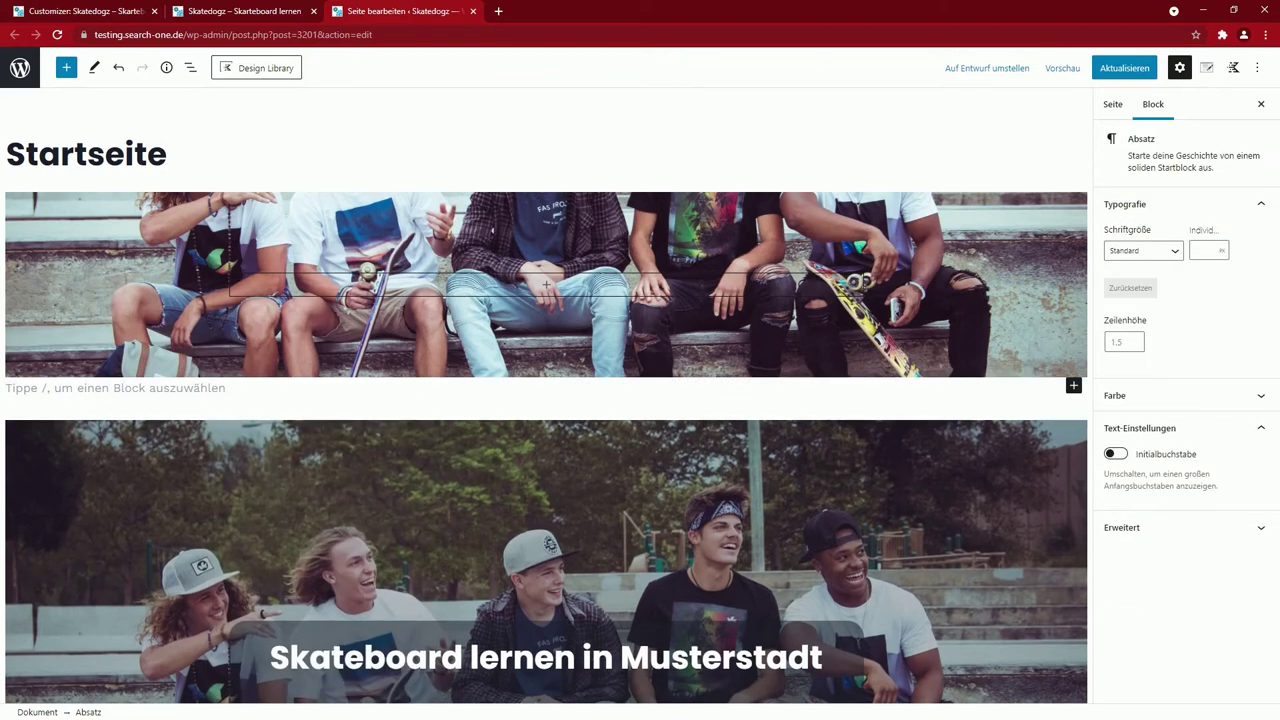
pyautogui.press('Return')
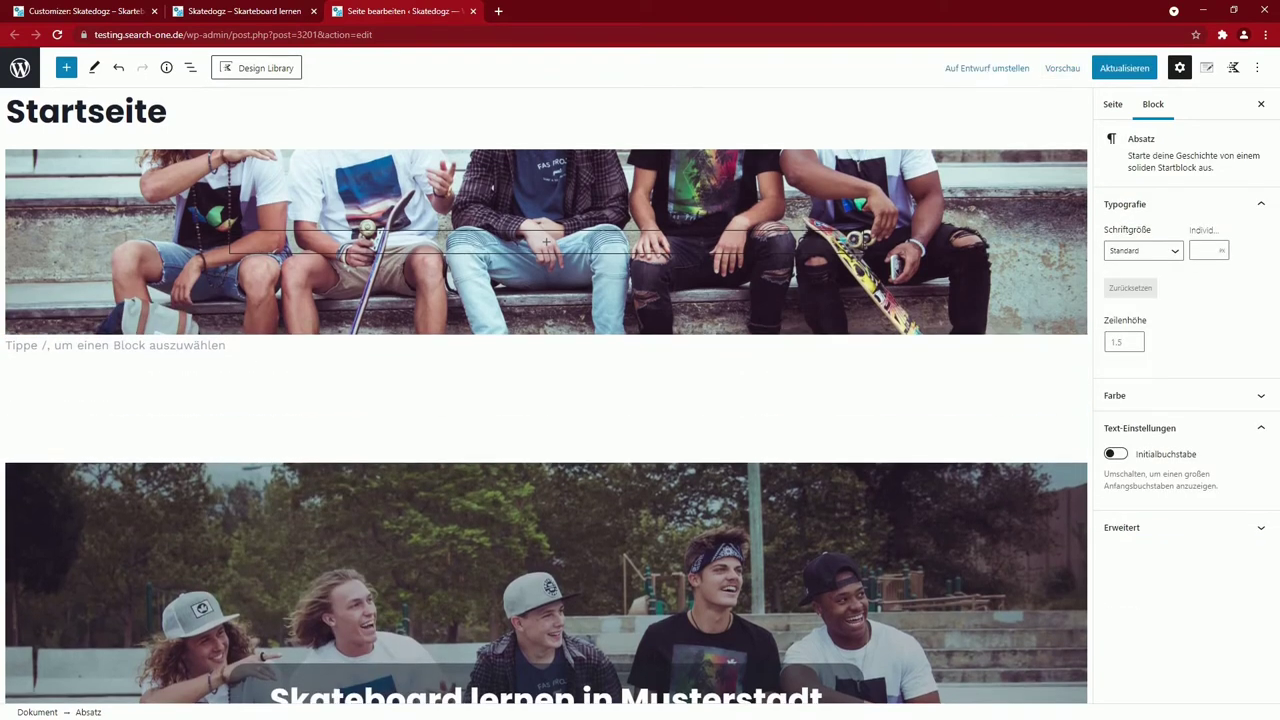
# Set the new row's top and bottom padding to 300 px, matching the original hero row
pyautogui.scroll(1, 498, 497)
pyautogui.click(493, 504)
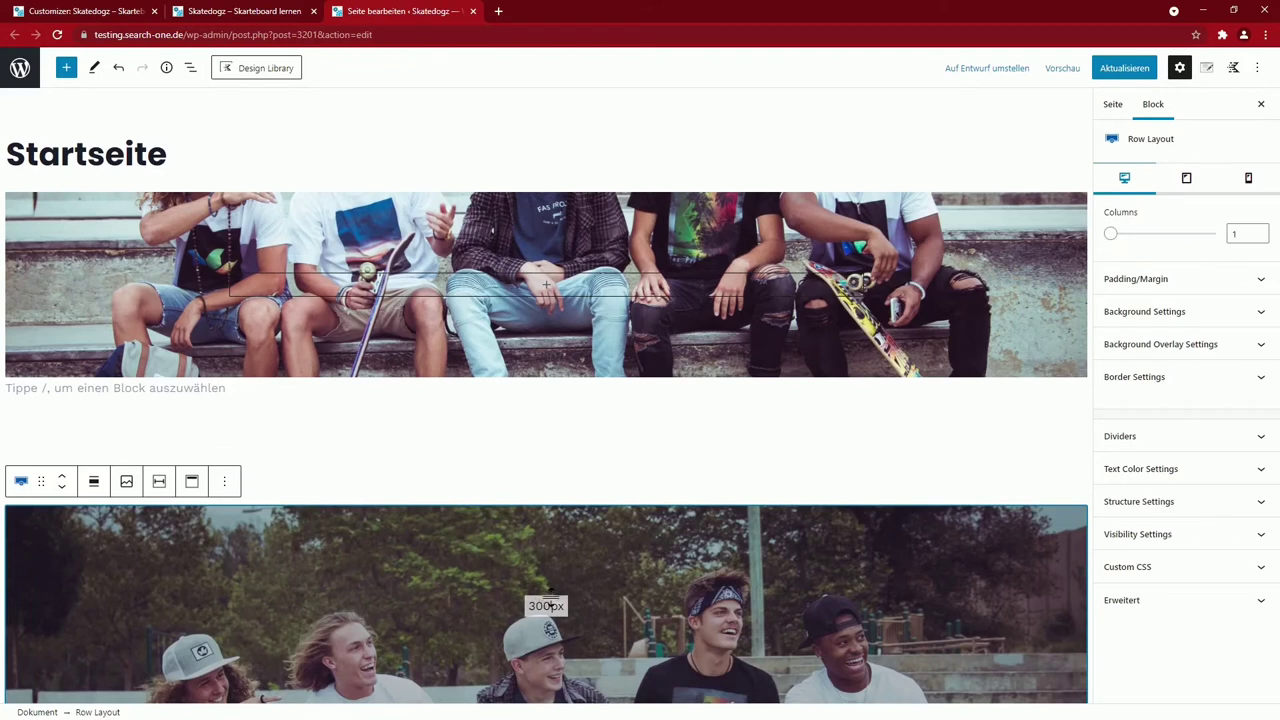
pyautogui.scroll(-3, 548, 605)
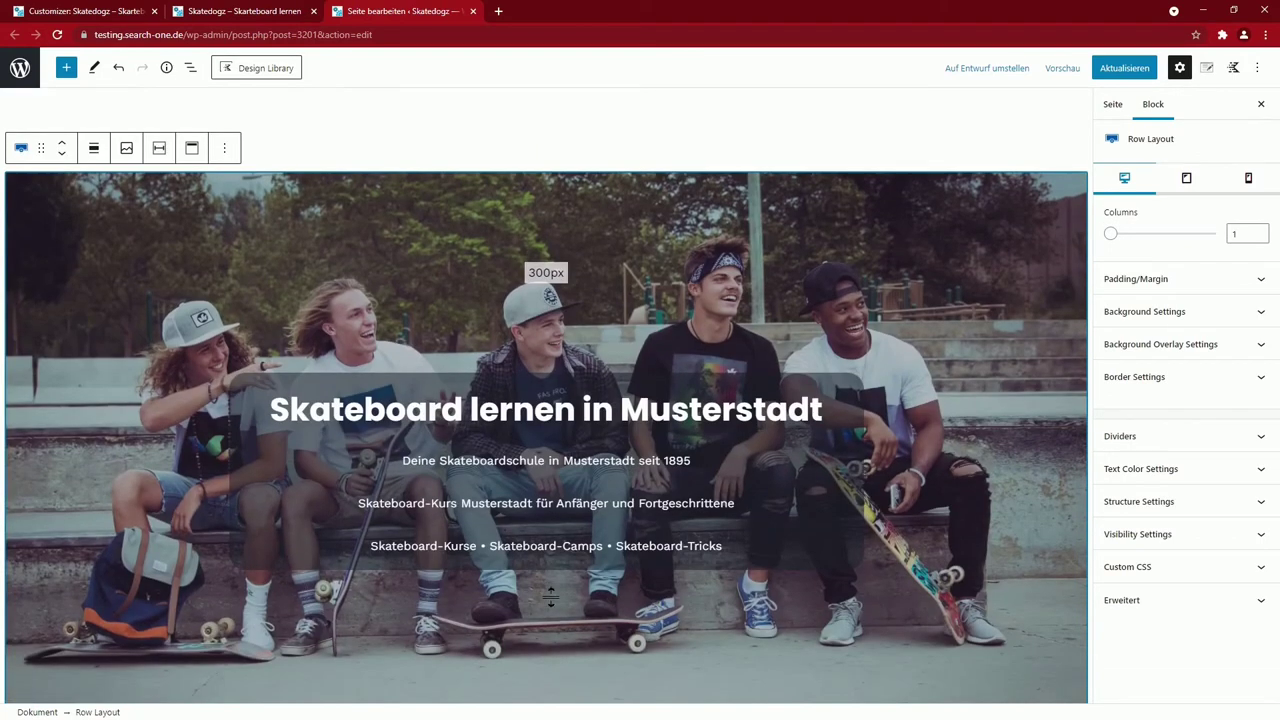
pyautogui.scroll(3, 550, 665)
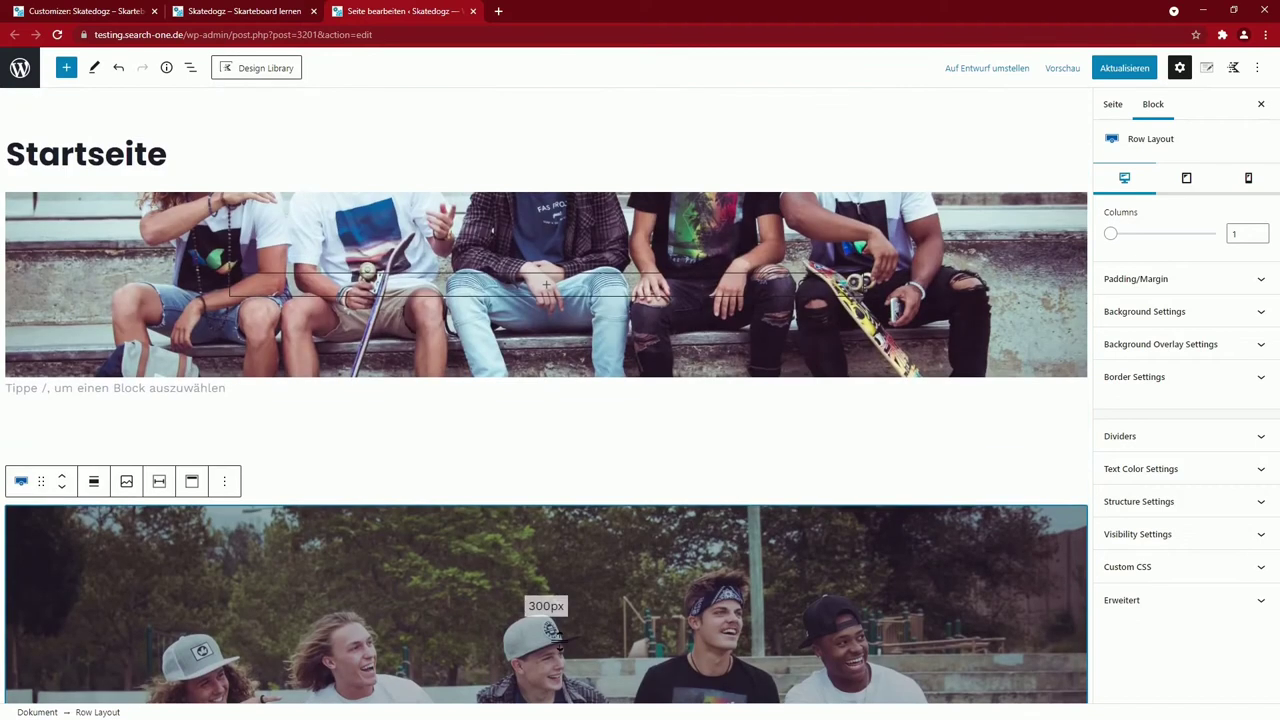
pyautogui.click(578, 226)
pyautogui.moveTo(541, 232); pyautogui.dragTo(551, 117)
pyautogui.moveTo(547, 480); pyautogui.dragTo(547, 590)
pyautogui.scroll(-2, 547, 590)
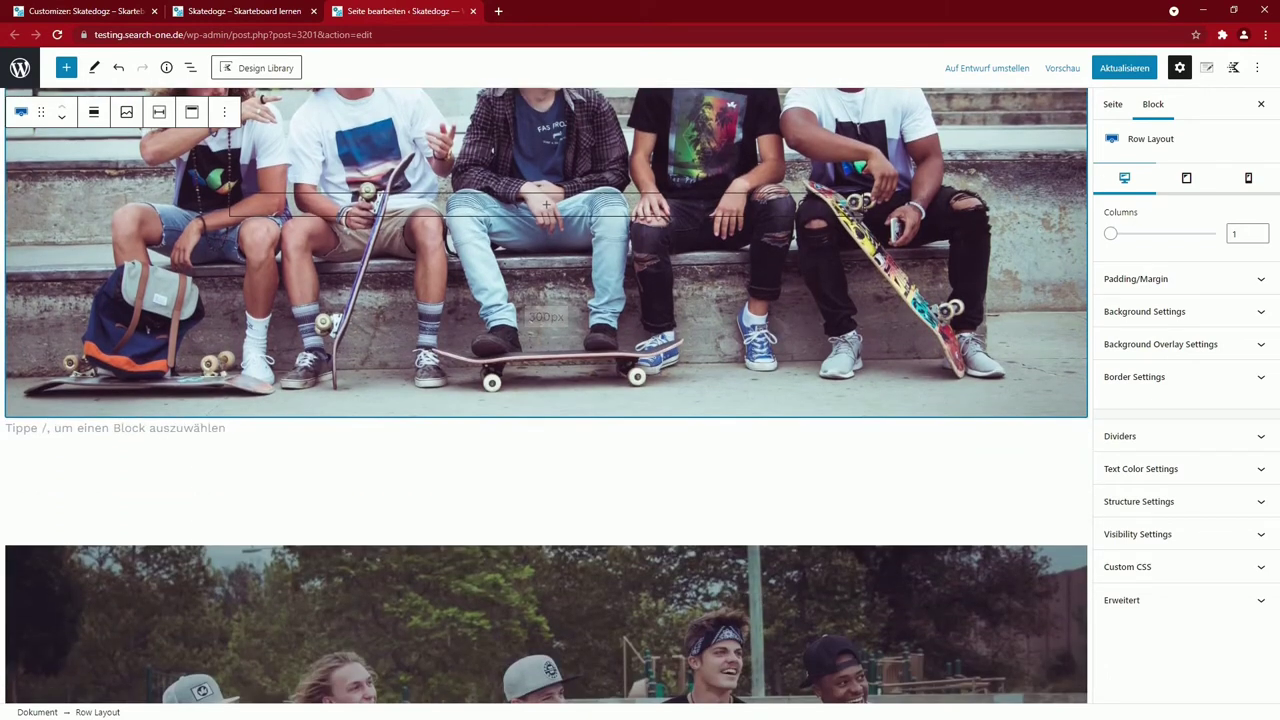
pyautogui.scroll(-3, 442, 628)
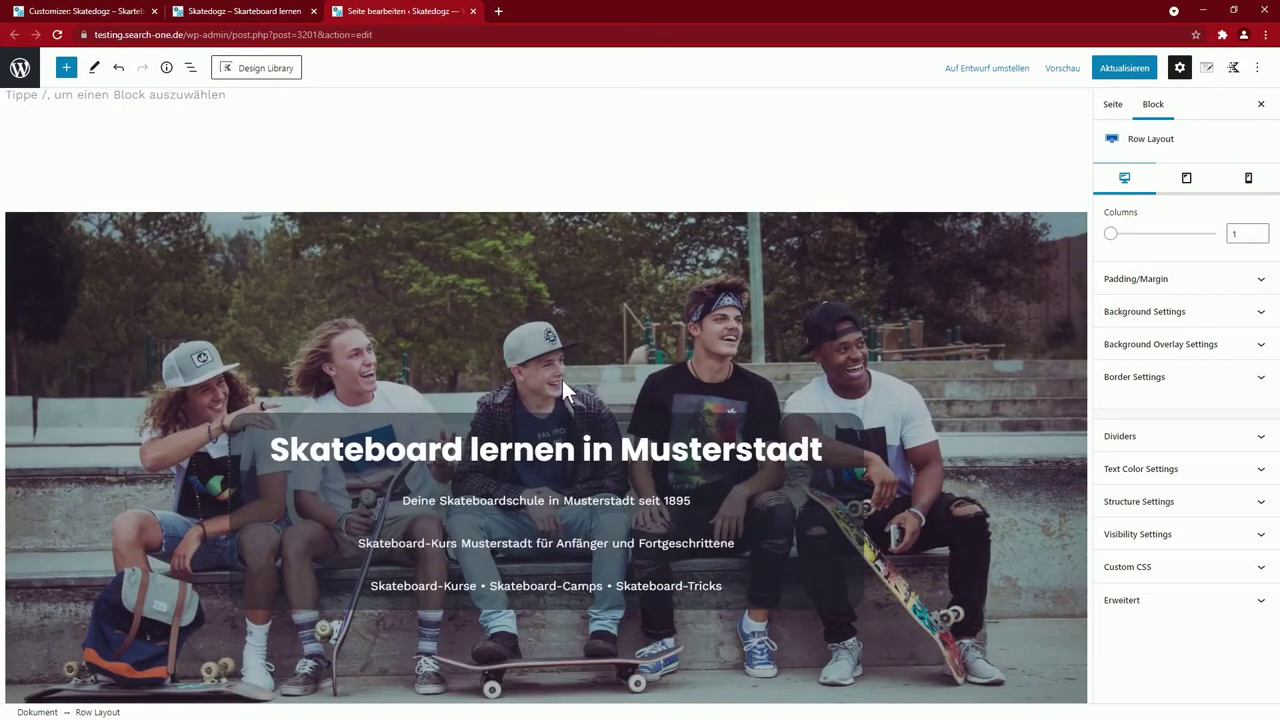
pyautogui.scroll(5, 562, 379)
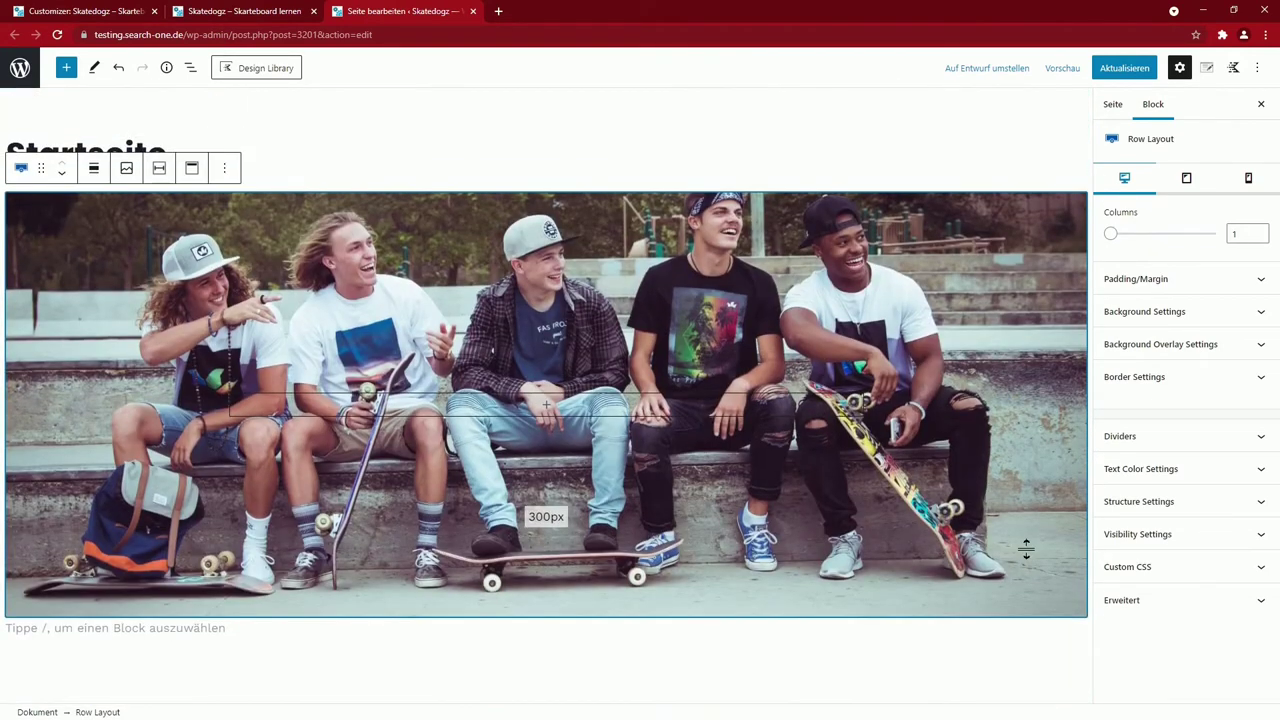
# Apply the dark palette colour 1A202C as the new row's background overlay colour
pyautogui.click(1160, 350)
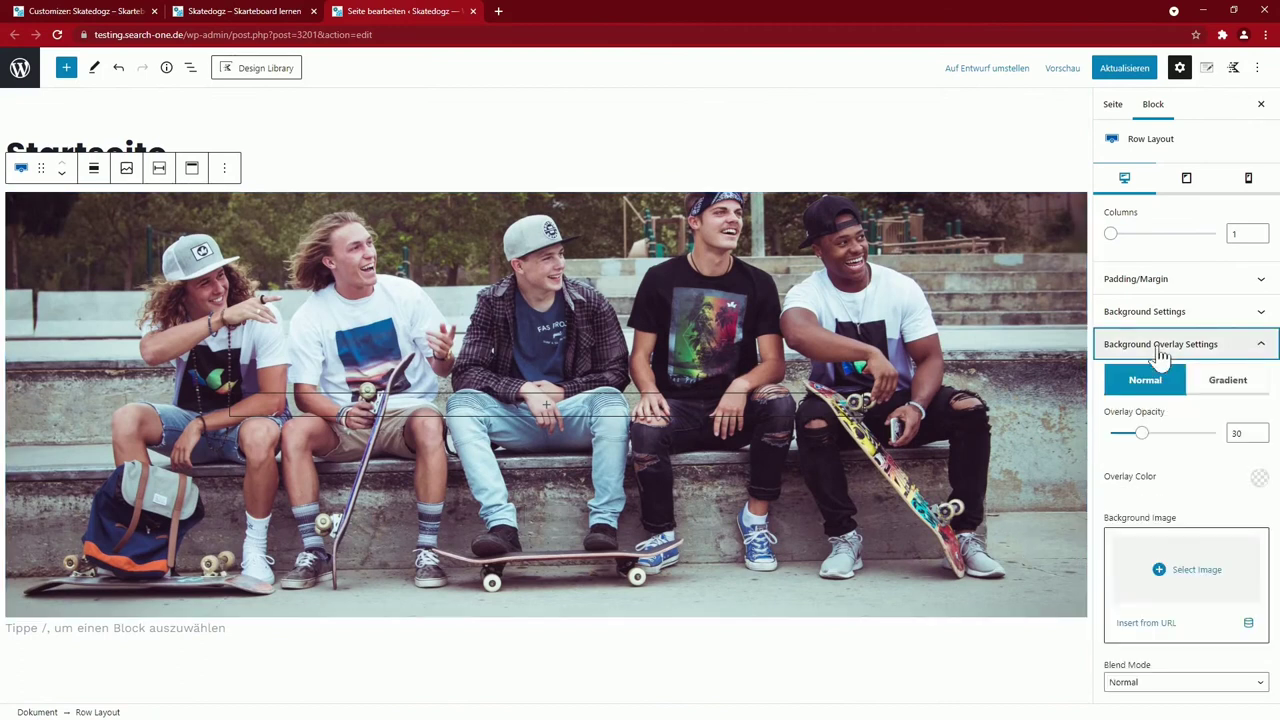
pyautogui.click(1259, 479)
pyautogui.click(1122, 441)
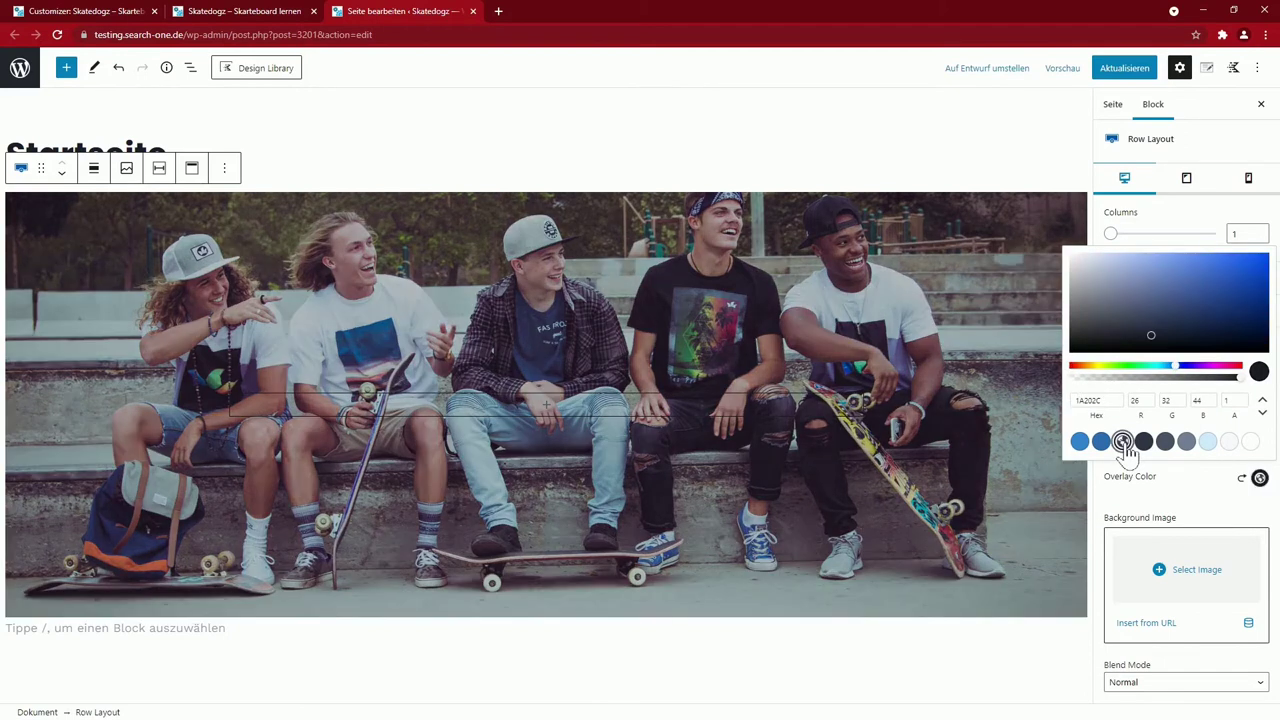
pyautogui.click(1203, 490)
# Set the new row's overlay opacity to 30, using the original hero row's overlay as reference
pyautogui.moveTo(1143, 444); pyautogui.dragTo(1162, 445)
pyautogui.scroll(-3, 1008, 440)
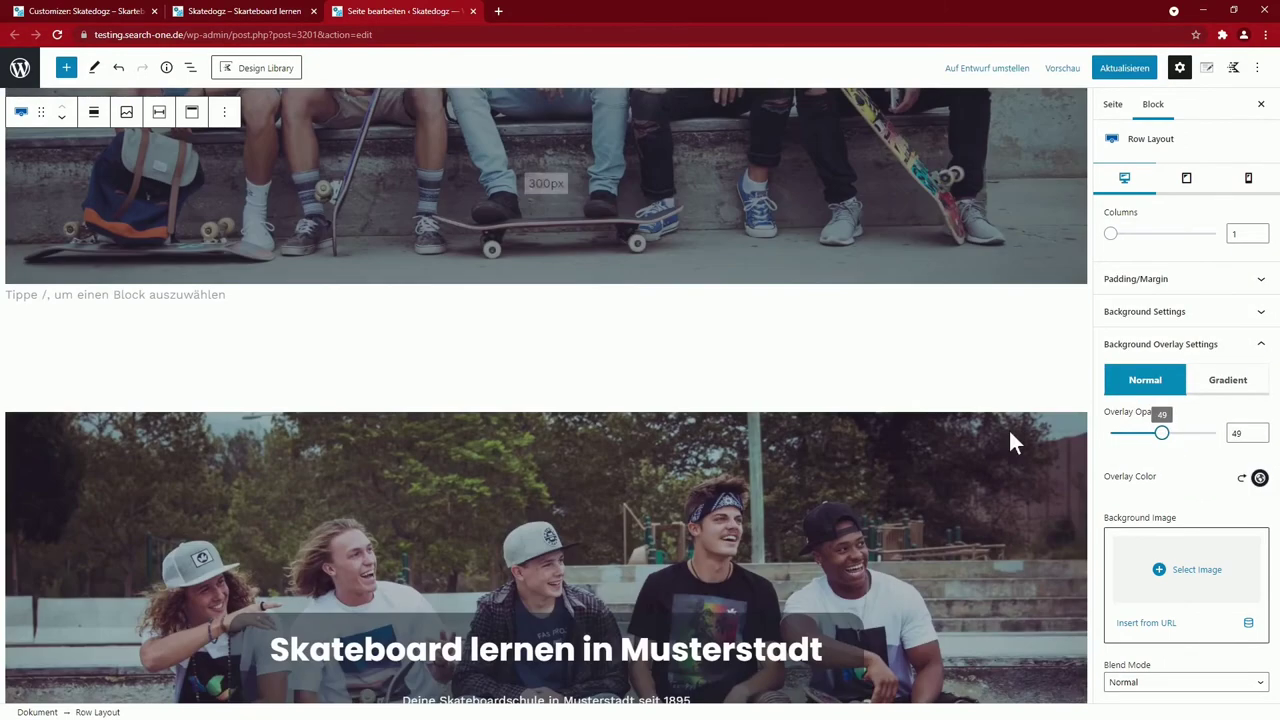
pyautogui.click(977, 483)
pyautogui.click(1155, 350)
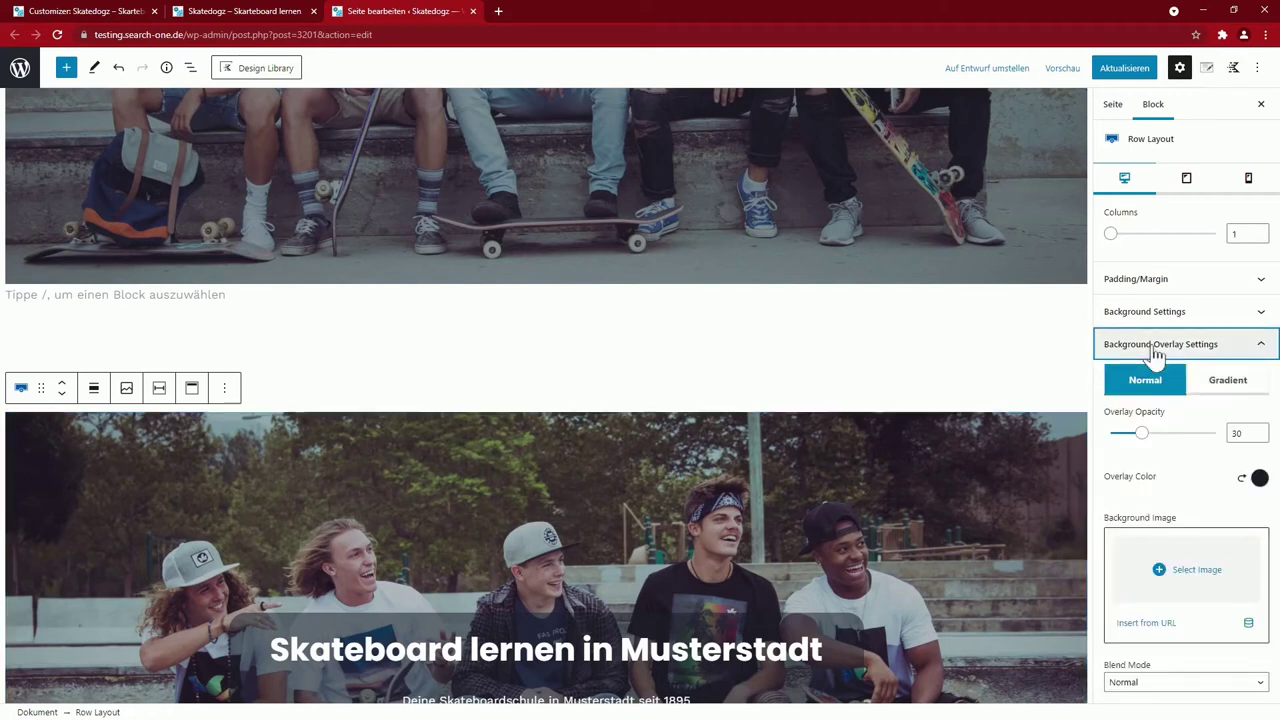
pyautogui.click(1155, 350)
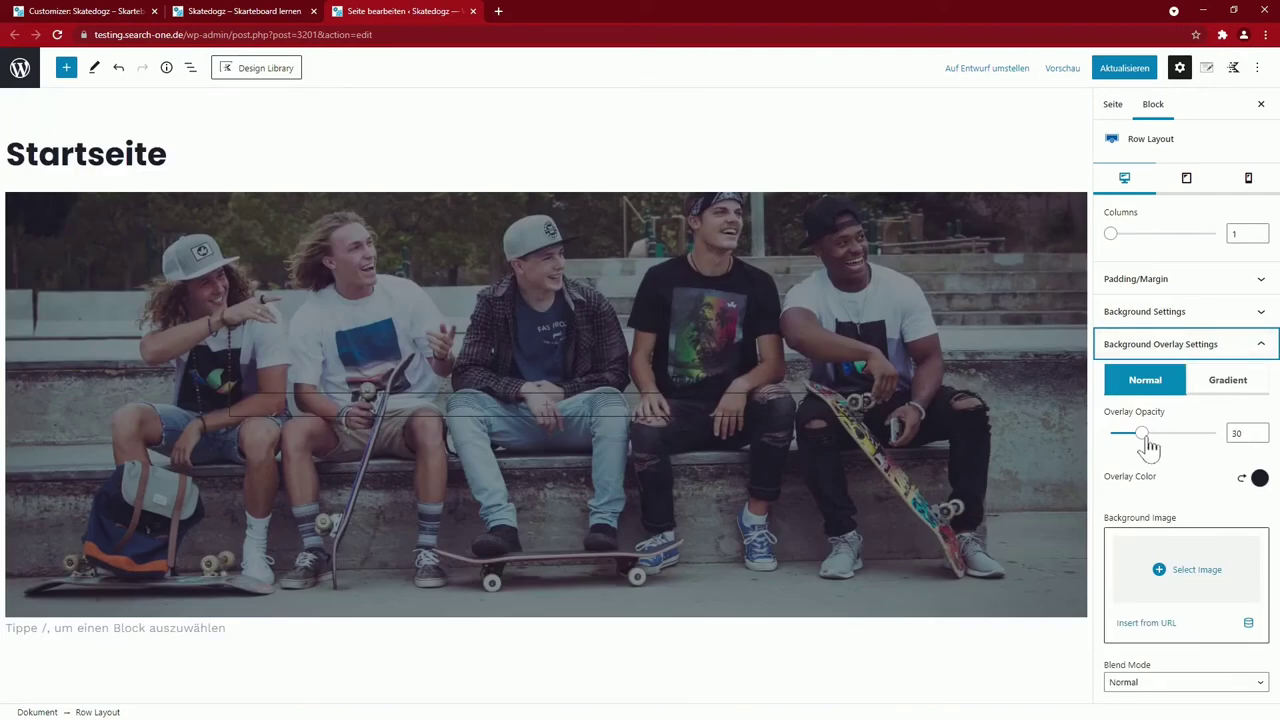
pyautogui.click(1232, 438)
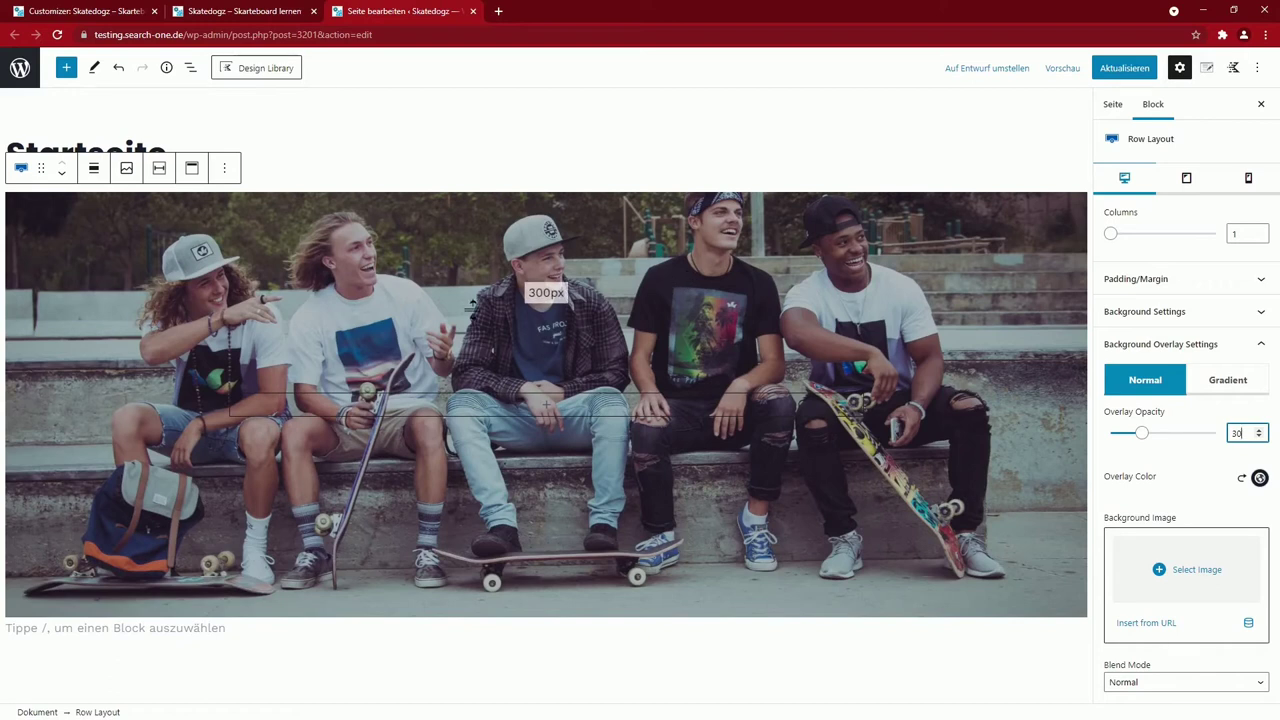
# Copy the original hero's heading block and the three text blocks below it together
pyautogui.scroll(-4, 568, 440)
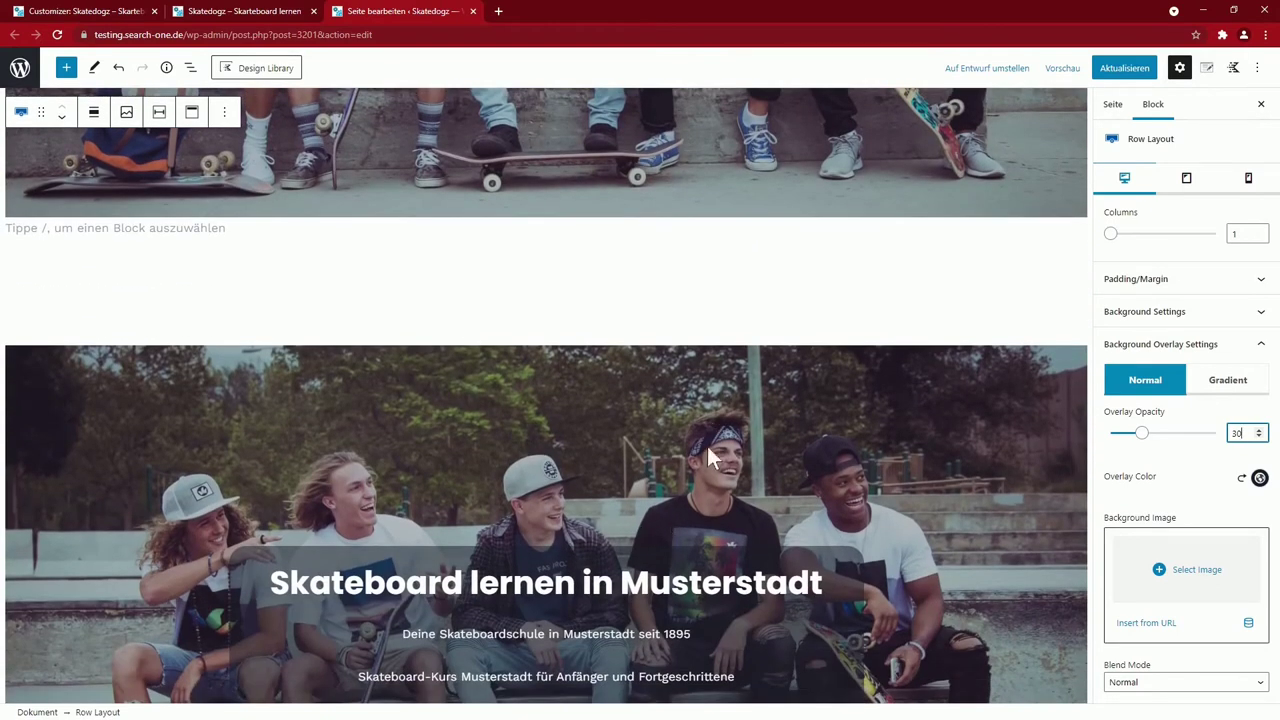
pyautogui.scroll(-1, 707, 450)
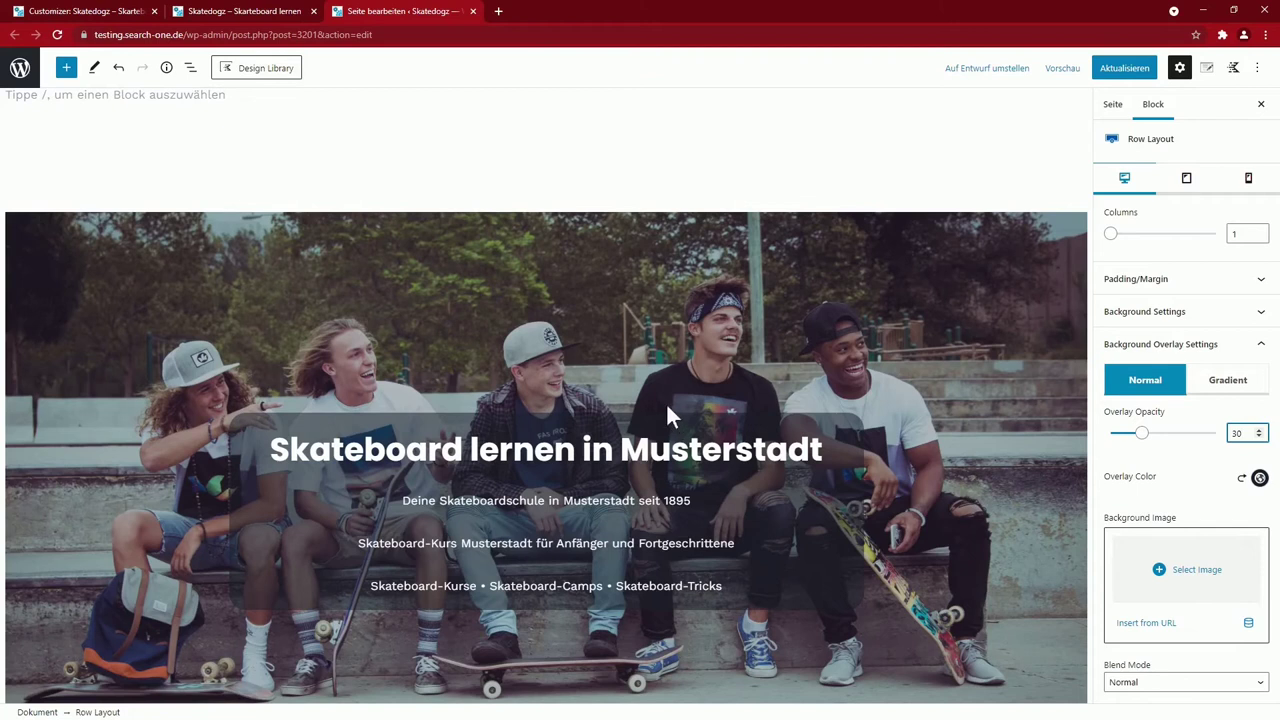
pyautogui.moveTo(780, 450); pyautogui.dragTo(702, 586)
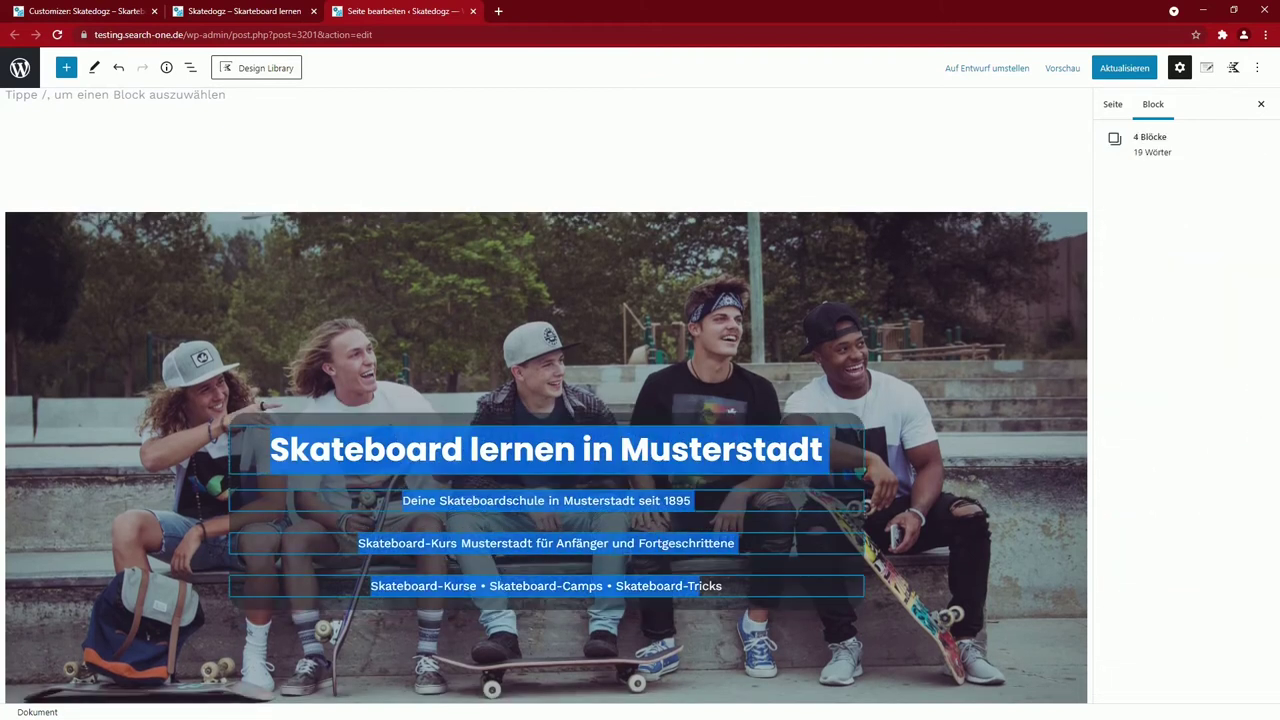
pyautogui.click(355, 402)
pyautogui.click(386, 482)
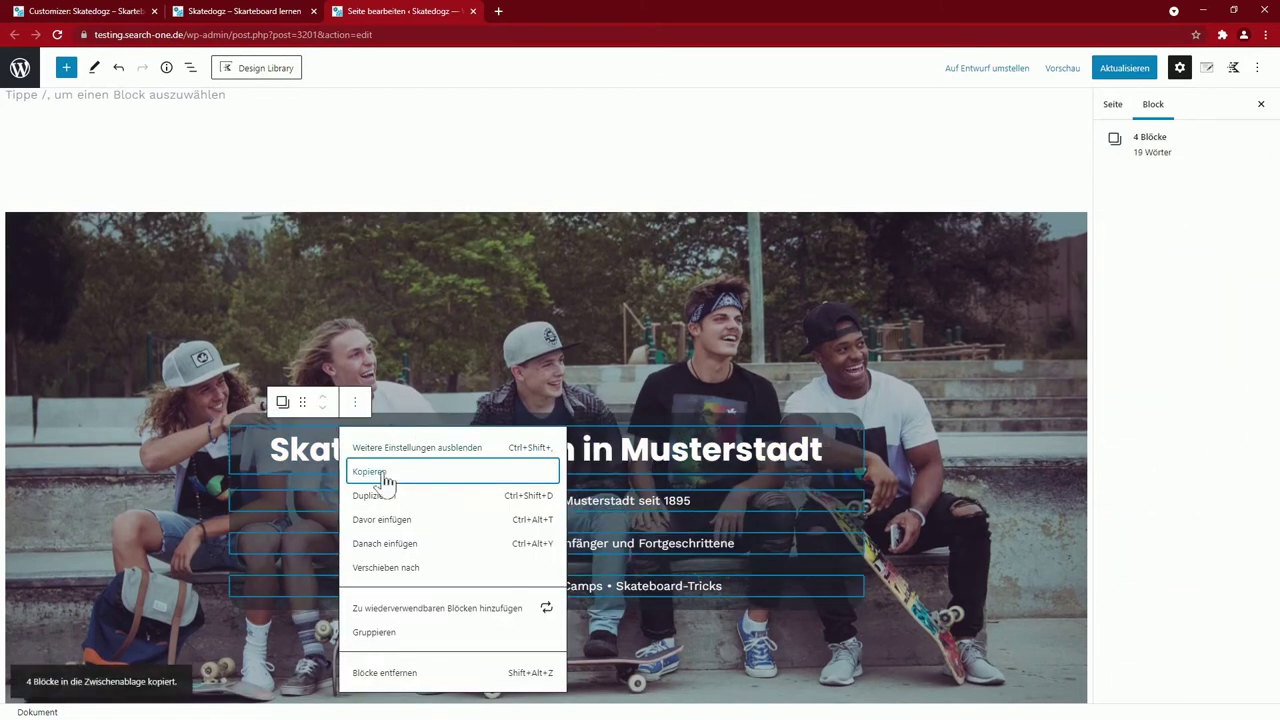
pyautogui.click(36, 686)
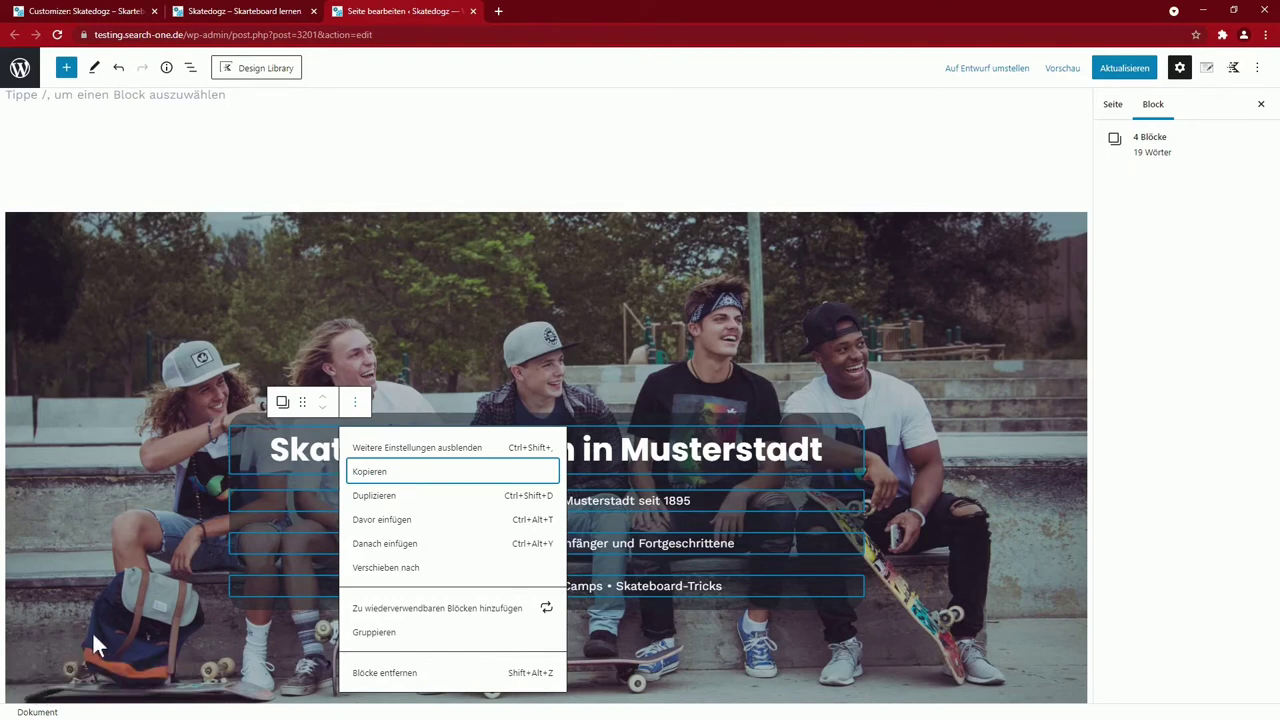
pyautogui.click(402, 470)
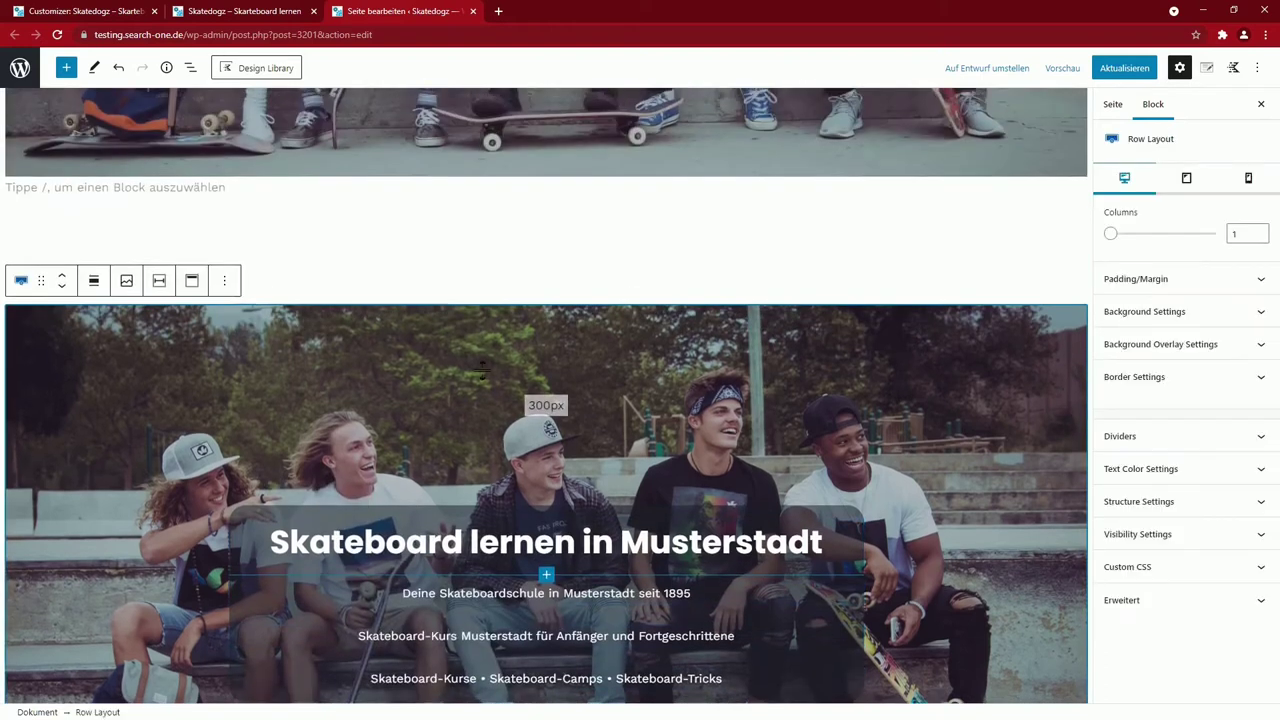
# Add a paragraph block inside the new row and paste the copied hero heading and three text lines there
pyautogui.click(546, 405)
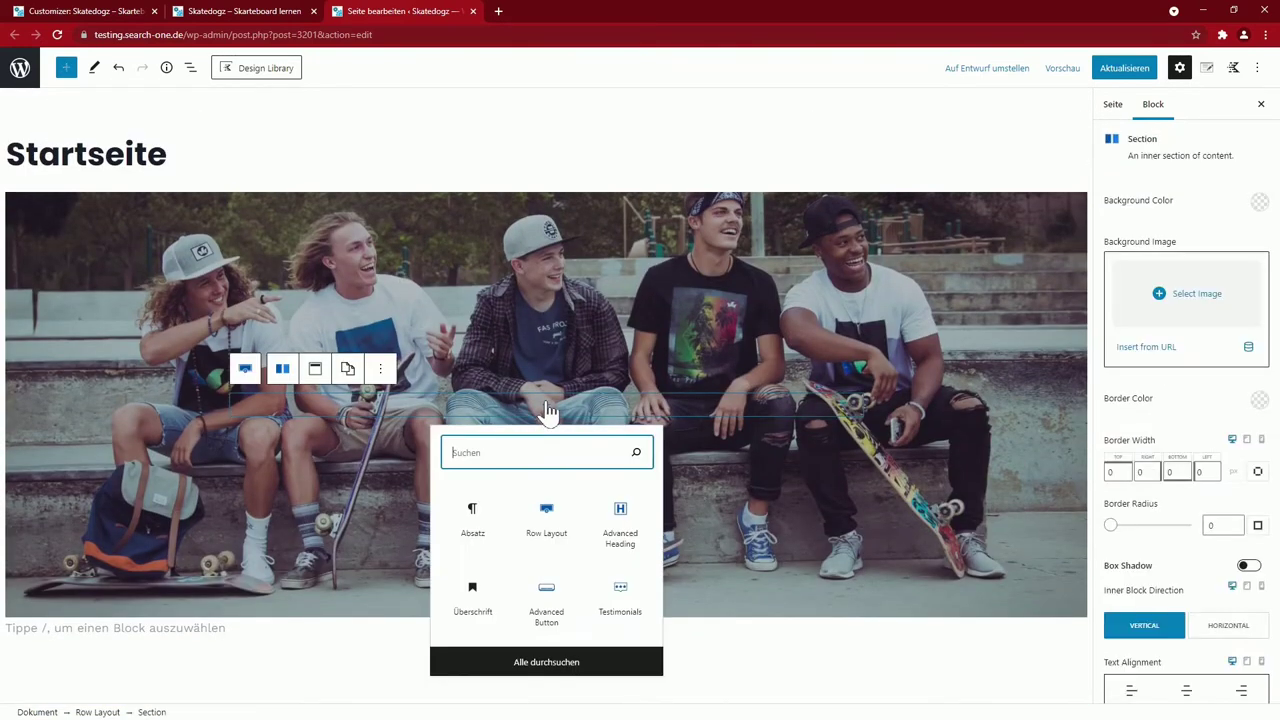
pyautogui.click(474, 518)
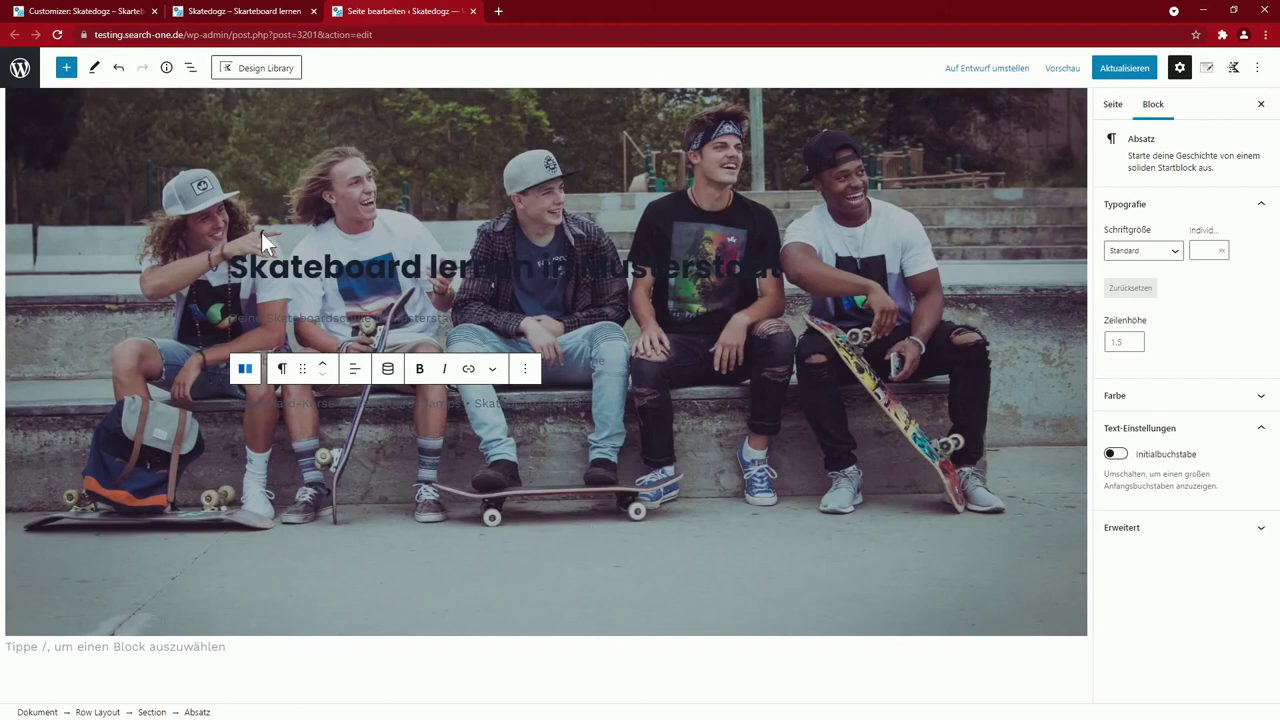
pyautogui.click(612, 529)
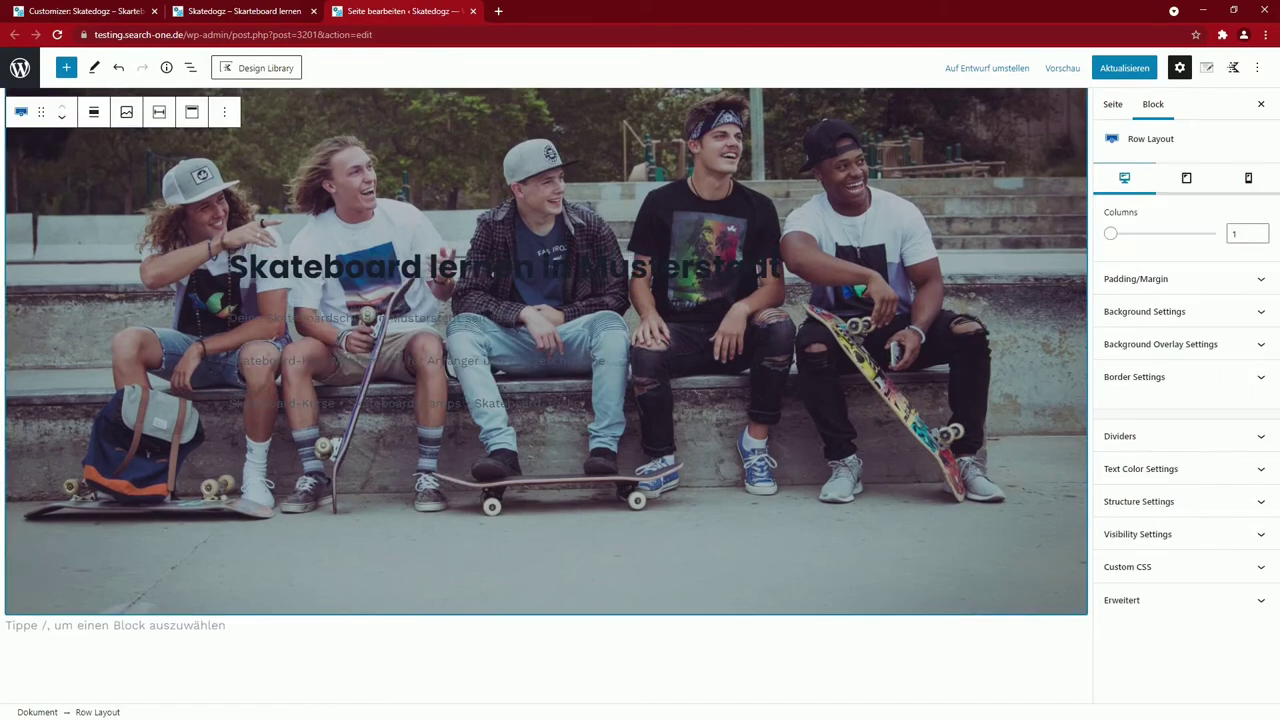
# Set the text colour of the new row's inner section to white, FFFFFF
pyautogui.click(262, 240)
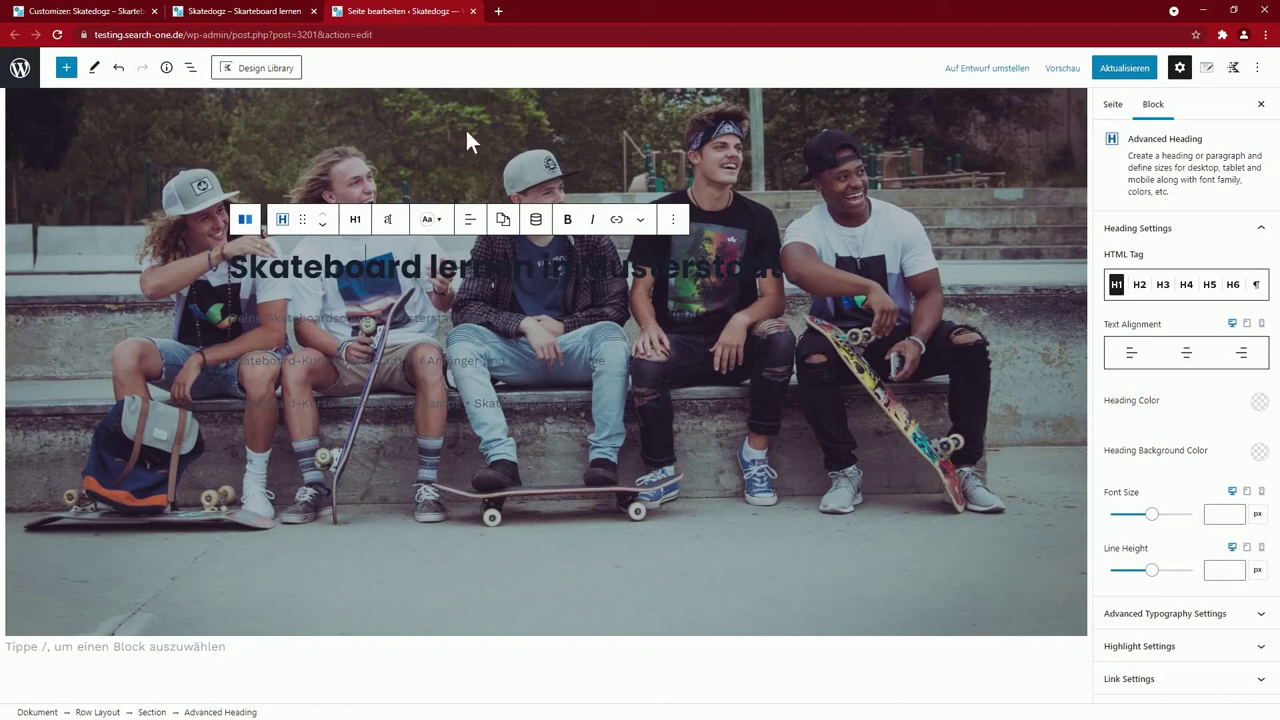
pyautogui.click(245, 222)
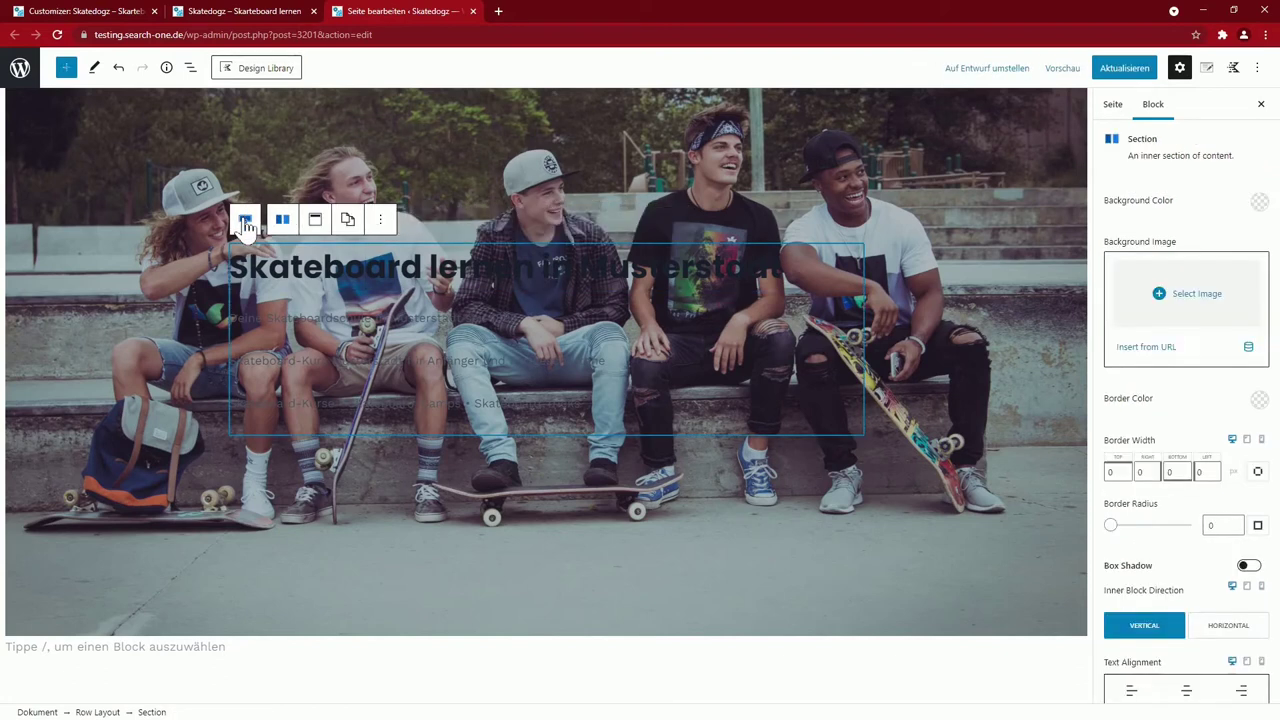
pyautogui.scroll(-3, 1194, 400)
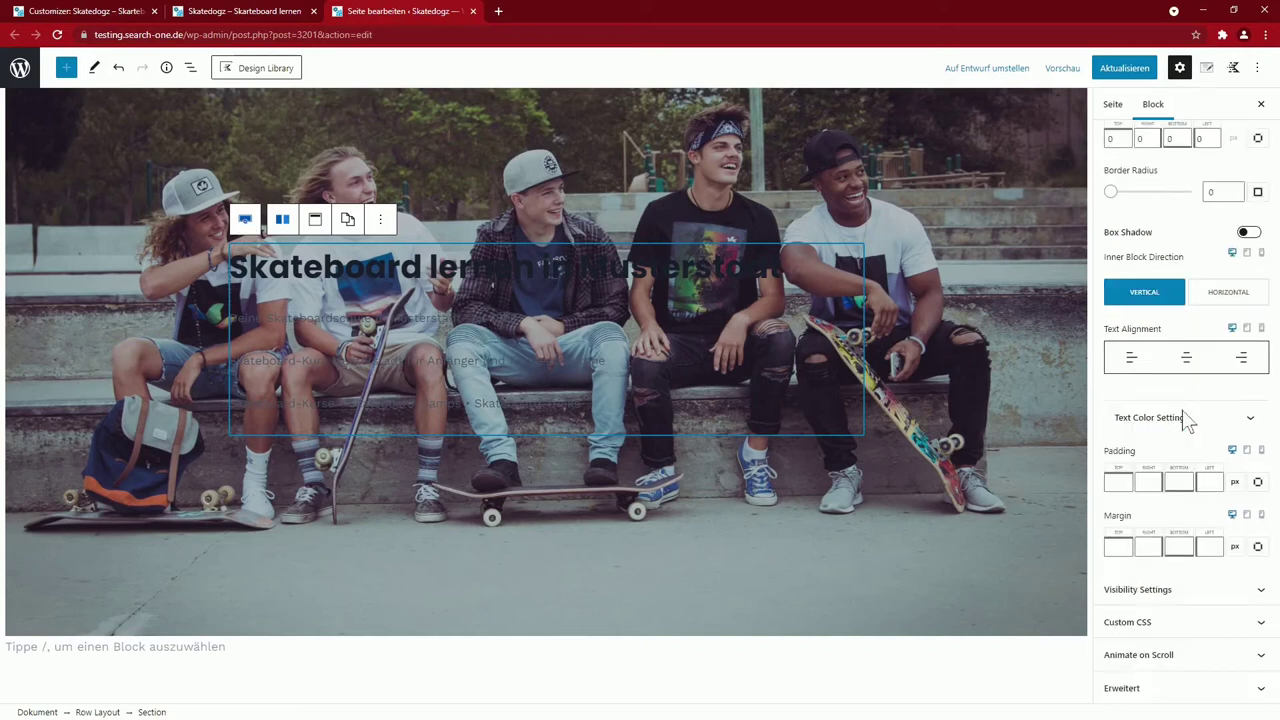
pyautogui.click(1168, 420)
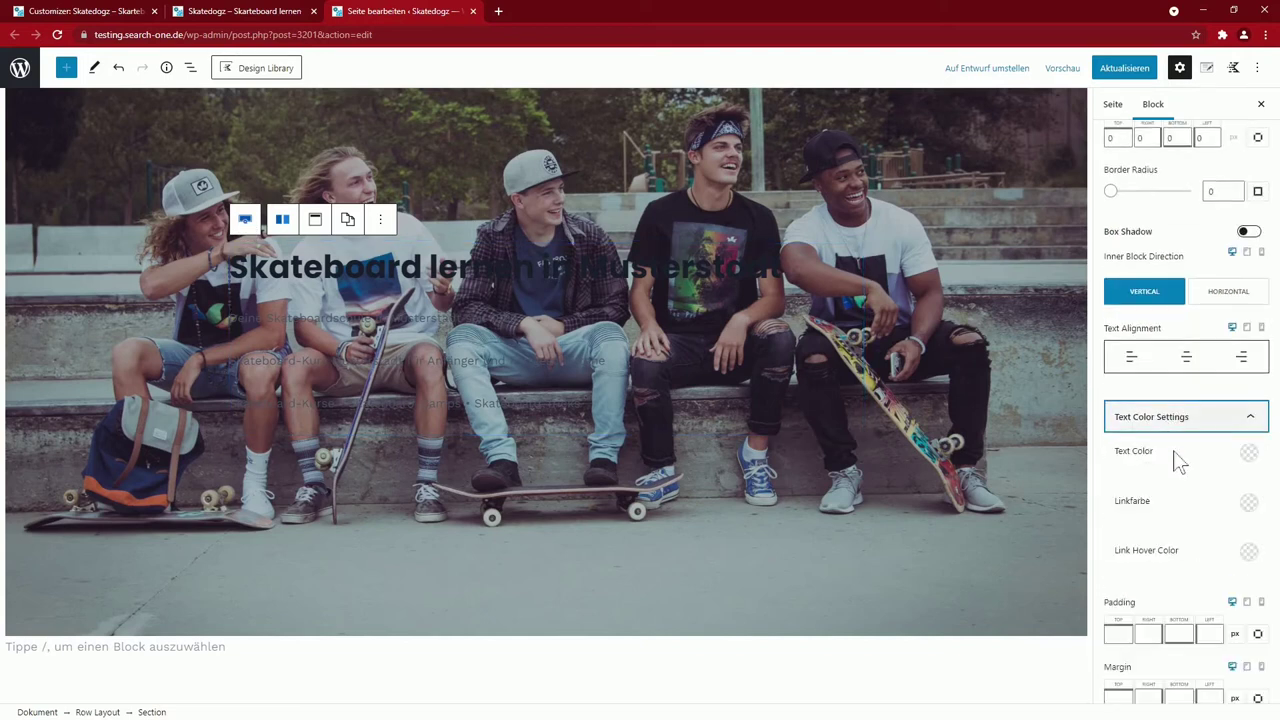
pyautogui.click(1249, 452)
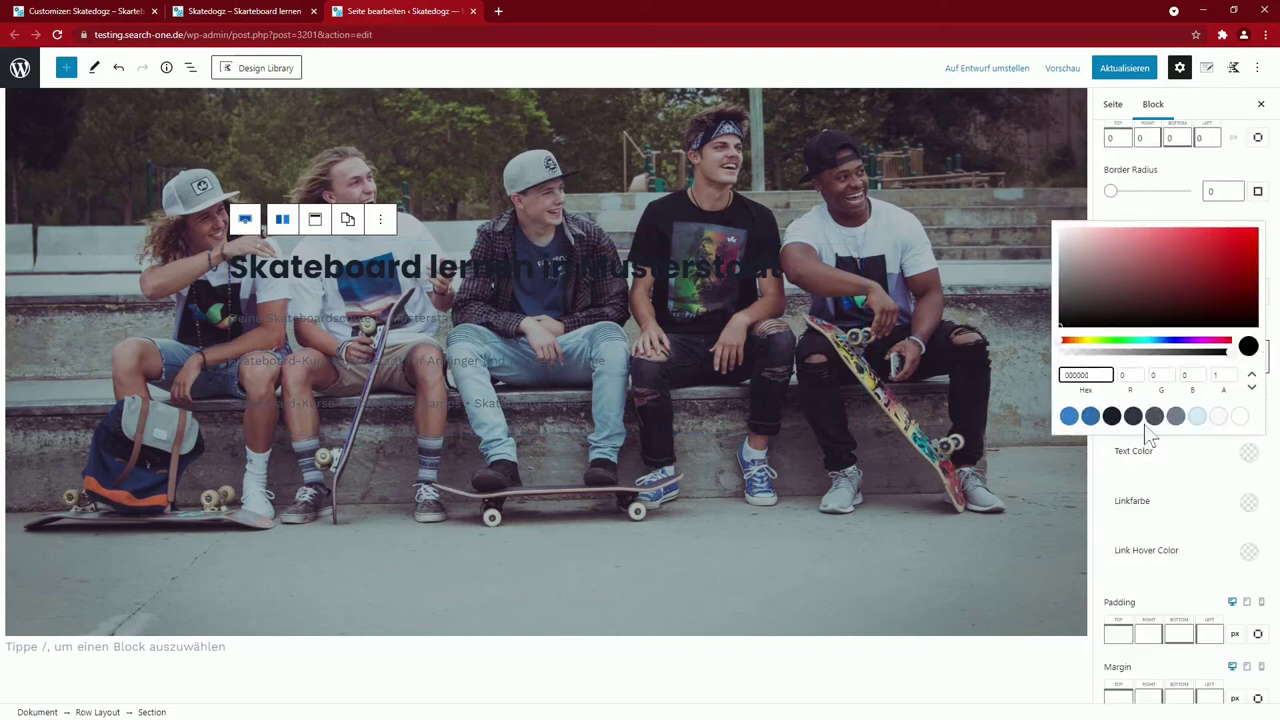
pyautogui.click(1243, 422)
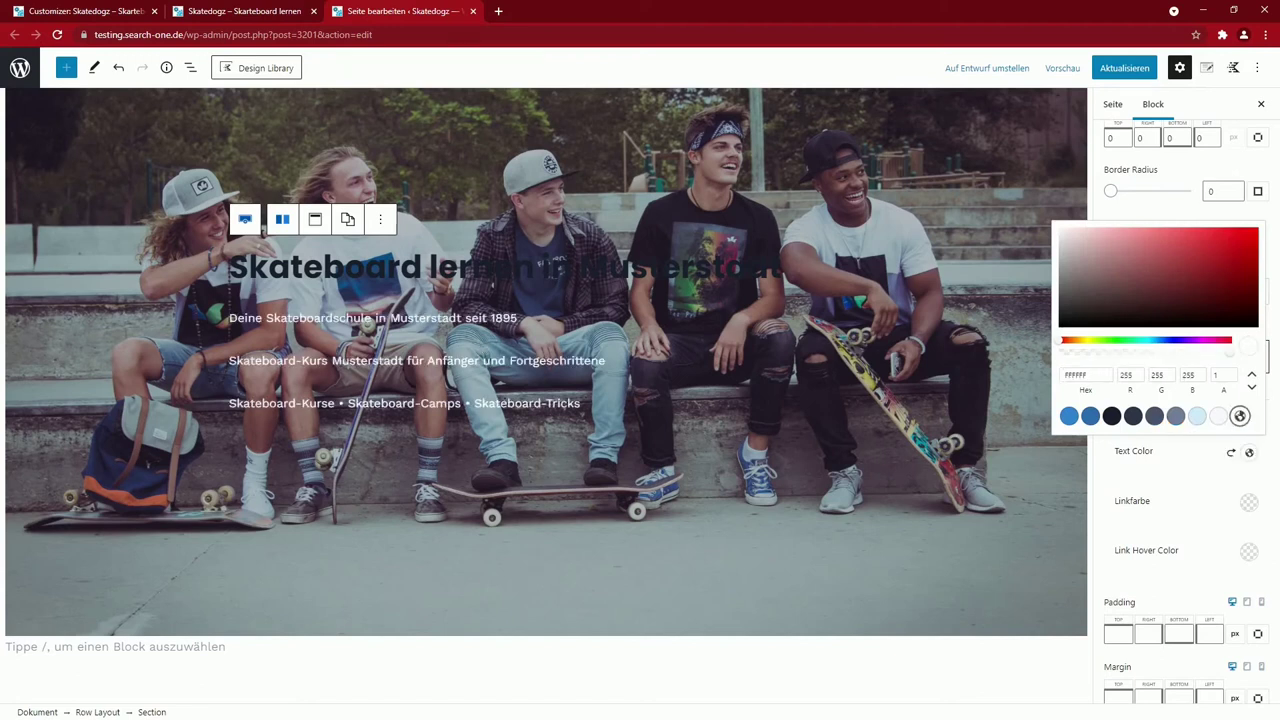
# Set the new row layout's text colour to white, FFFFFF, so it also applies to the heading
pyautogui.click(484, 348)
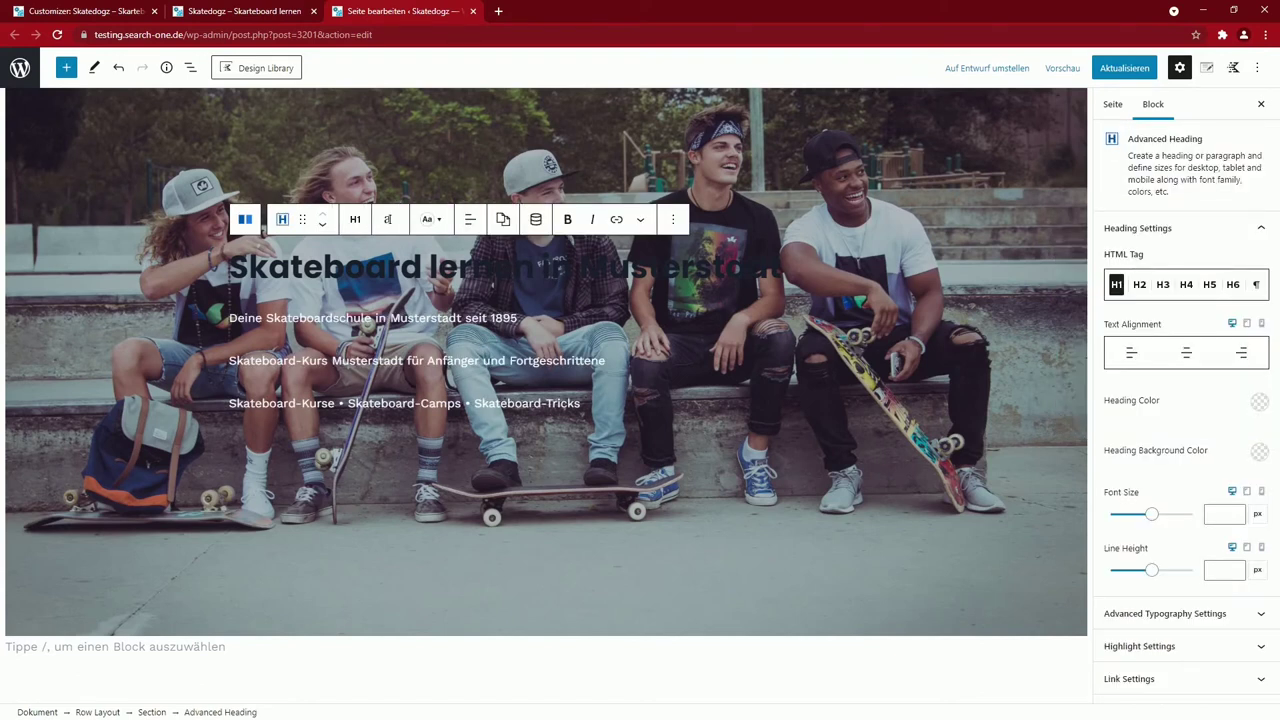
pyautogui.click(244, 220)
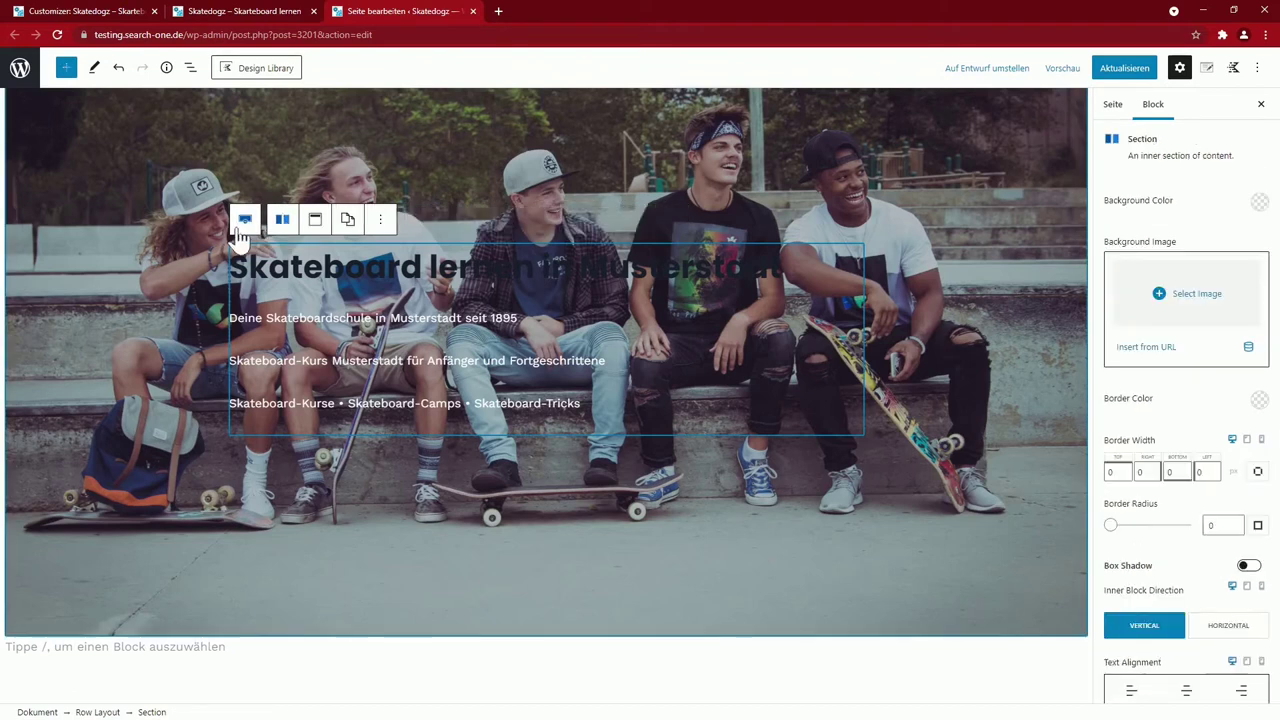
pyautogui.click(244, 222)
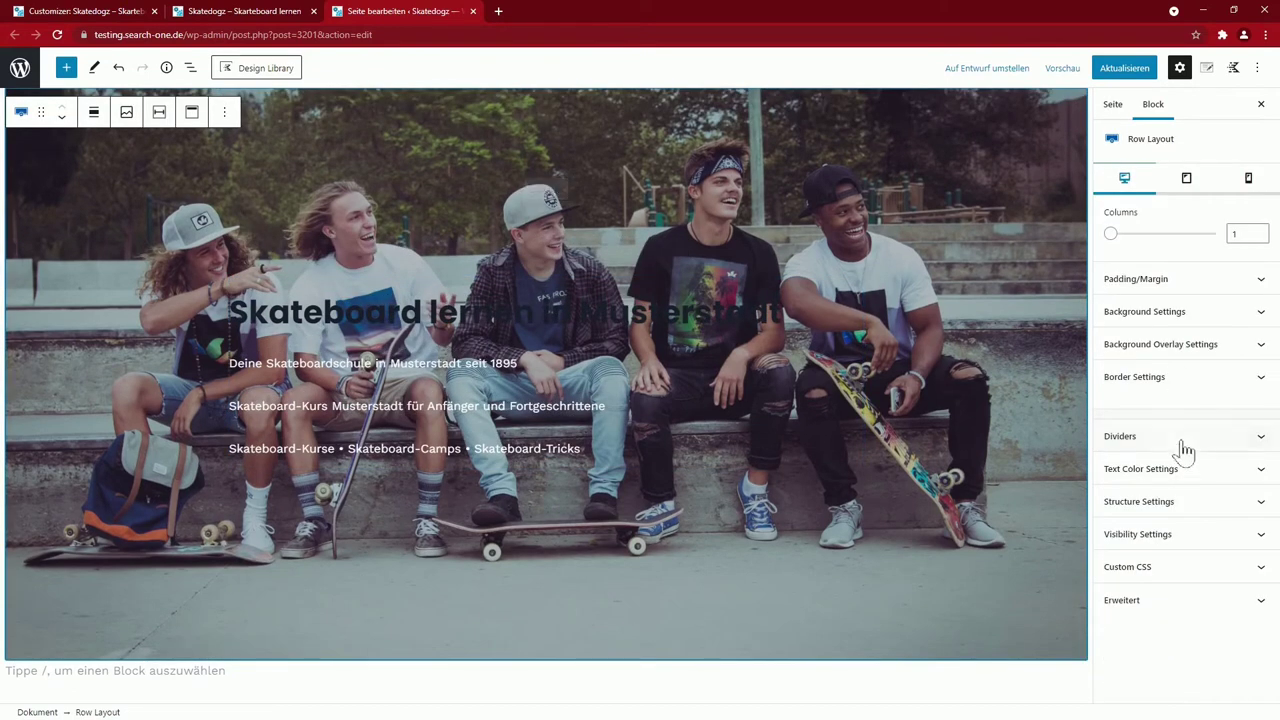
pyautogui.click(1158, 470)
pyautogui.click(1259, 504)
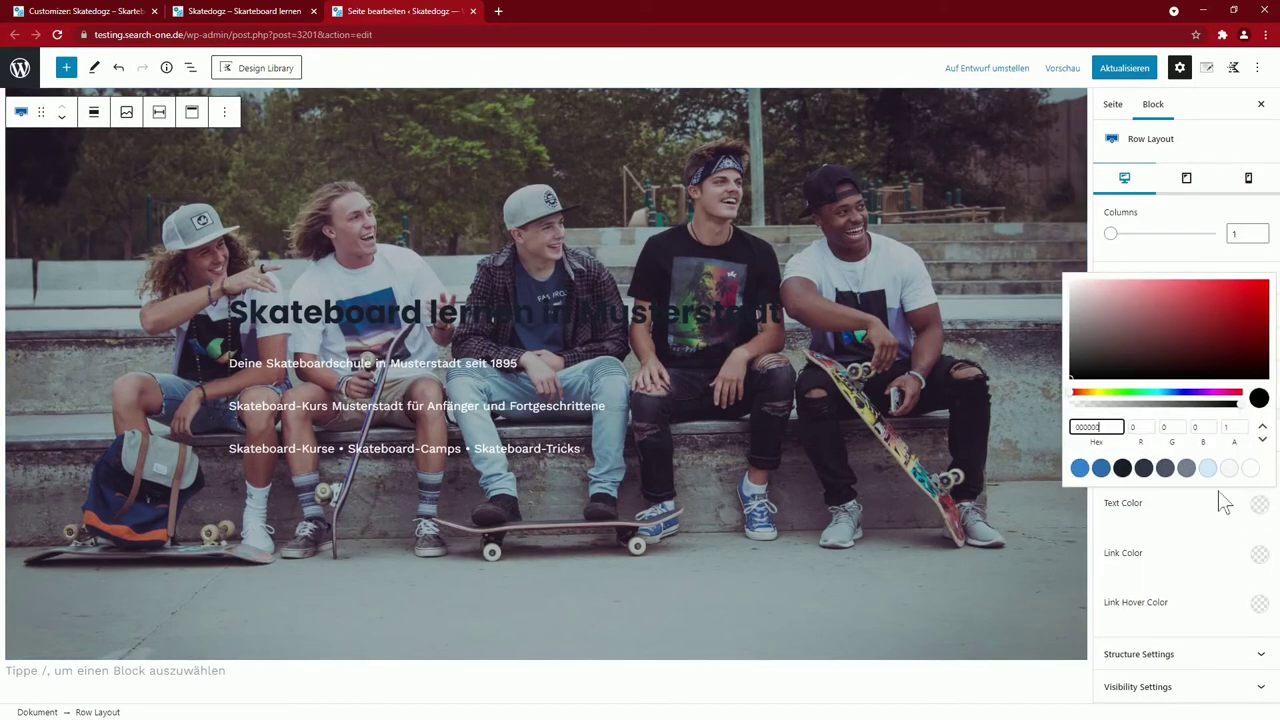
pyautogui.click(1250, 468)
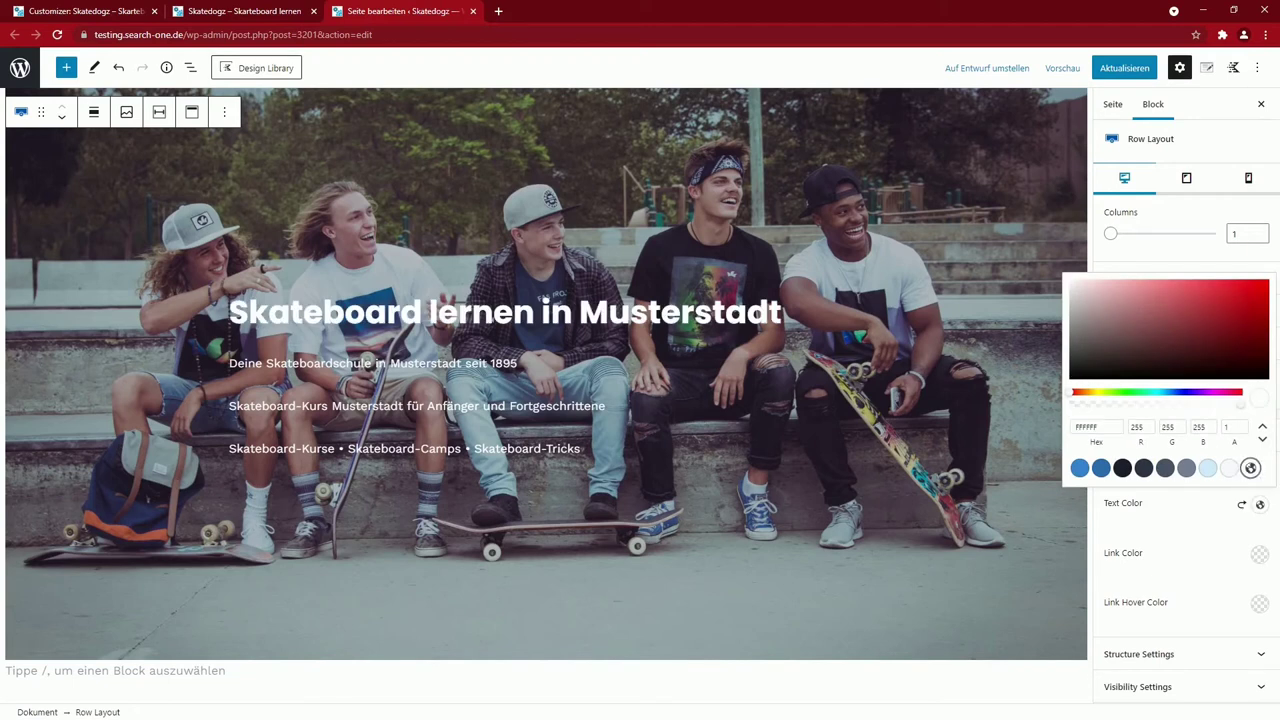
# Centre the text alignment of the new row's inner section
pyautogui.click(391, 318)
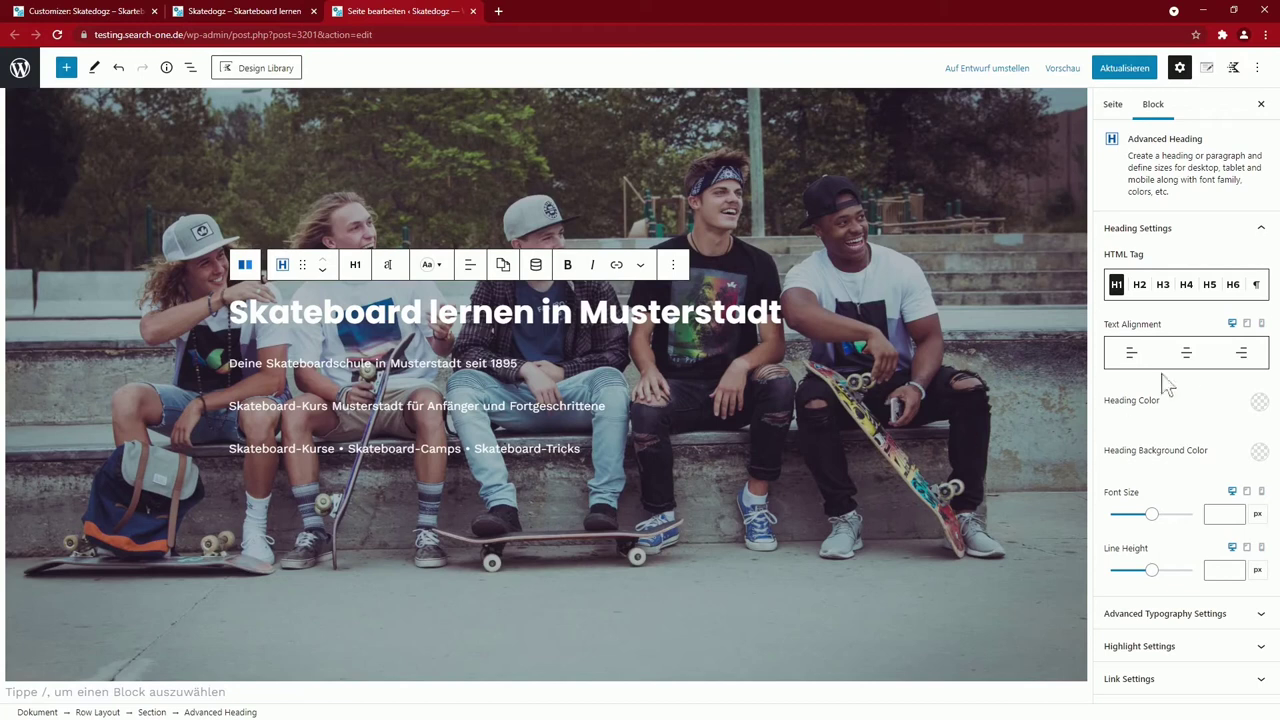
pyautogui.click(245, 264)
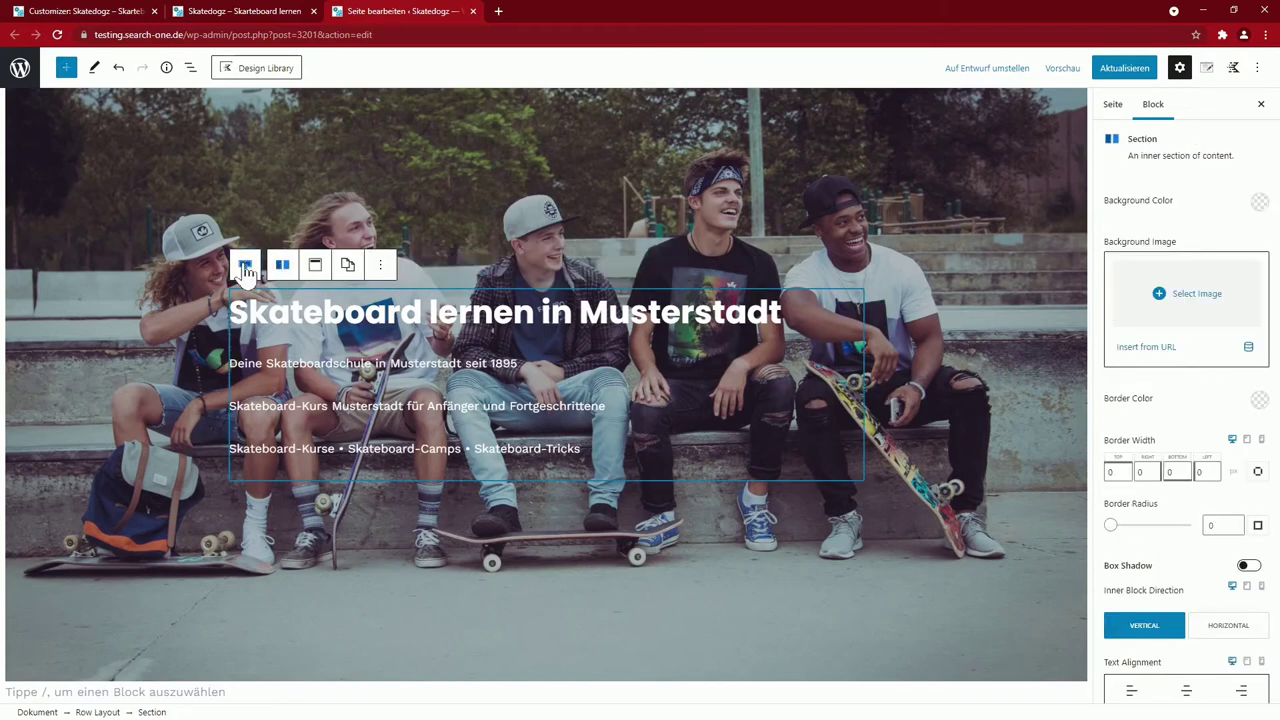
pyautogui.click(246, 264)
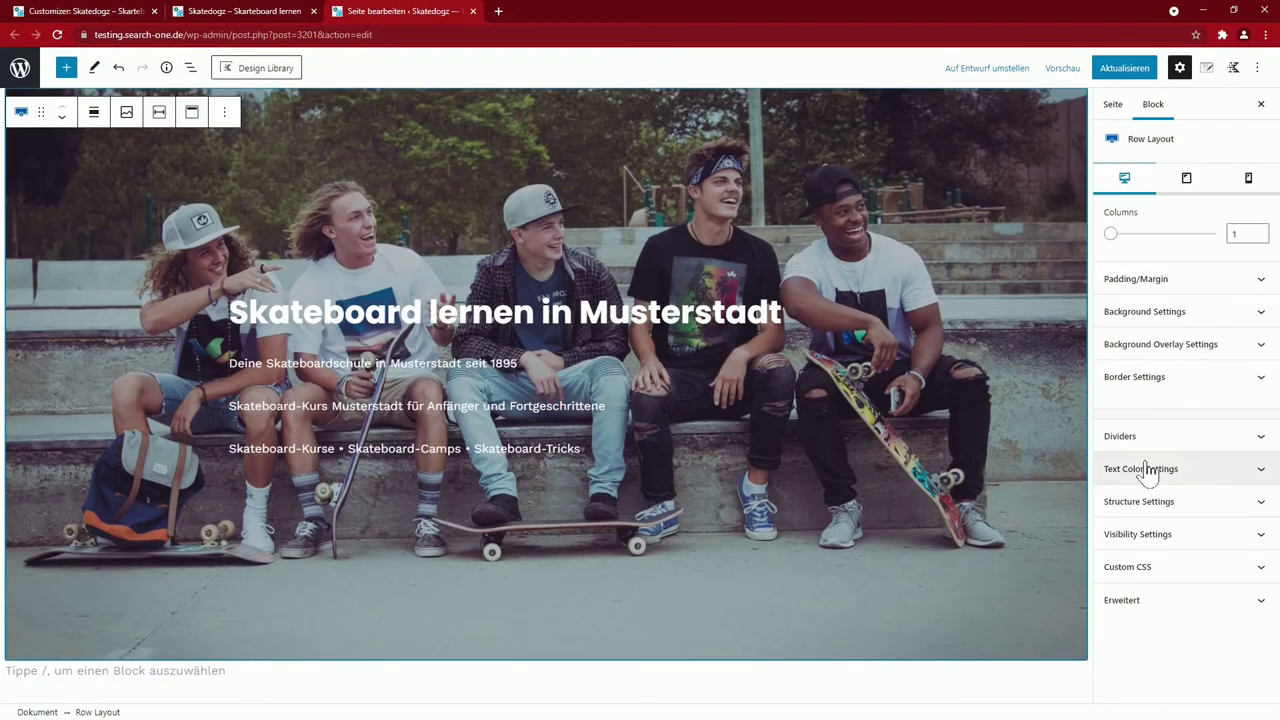
pyautogui.click(262, 312)
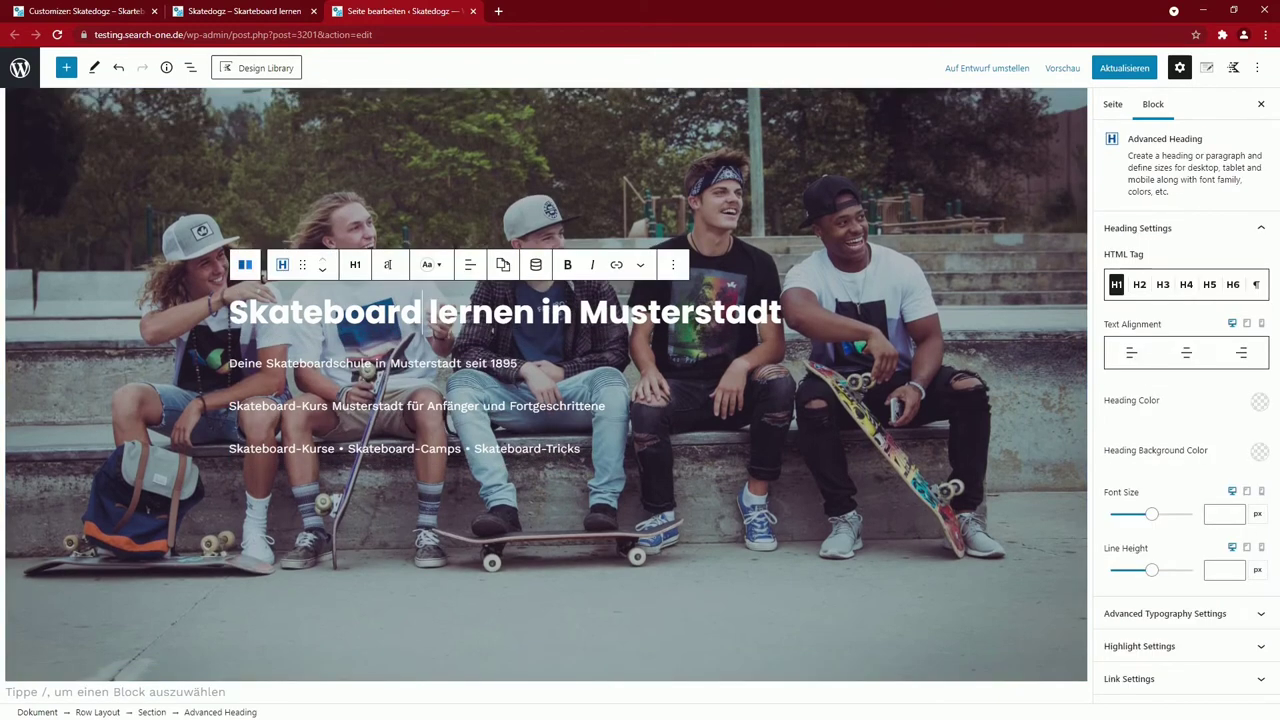
pyautogui.click(245, 264)
pyautogui.scroll(-3, 1137, 494)
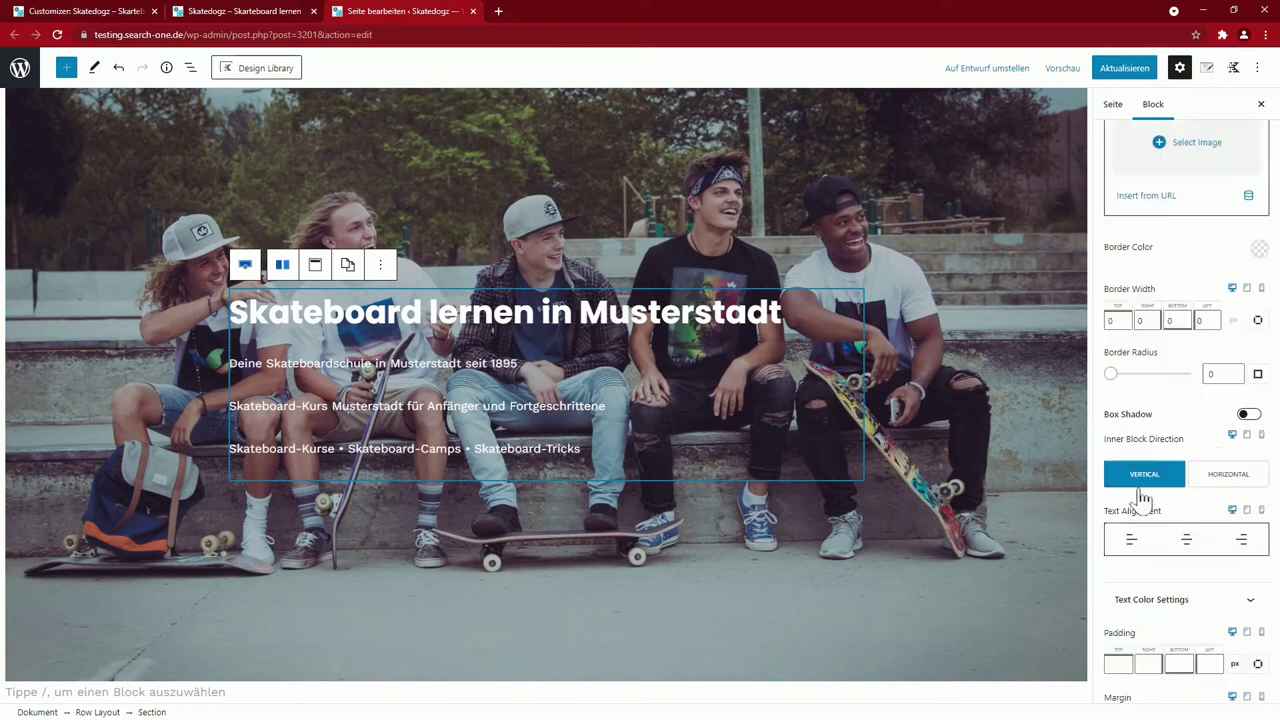
pyautogui.click(1186, 360)
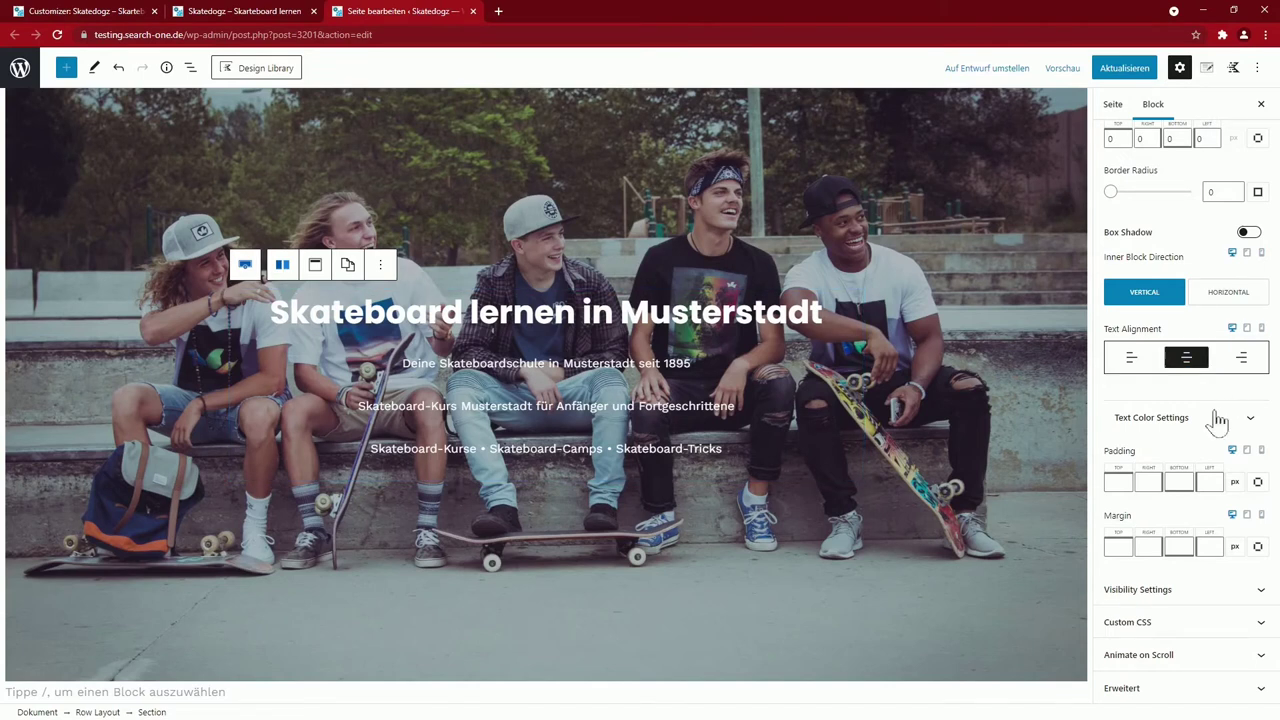
# Give the inner section the dark palette background colour 1A202C with an alpha of 0.5
pyautogui.scroll(3, 1212, 430)
pyautogui.click(1259, 202)
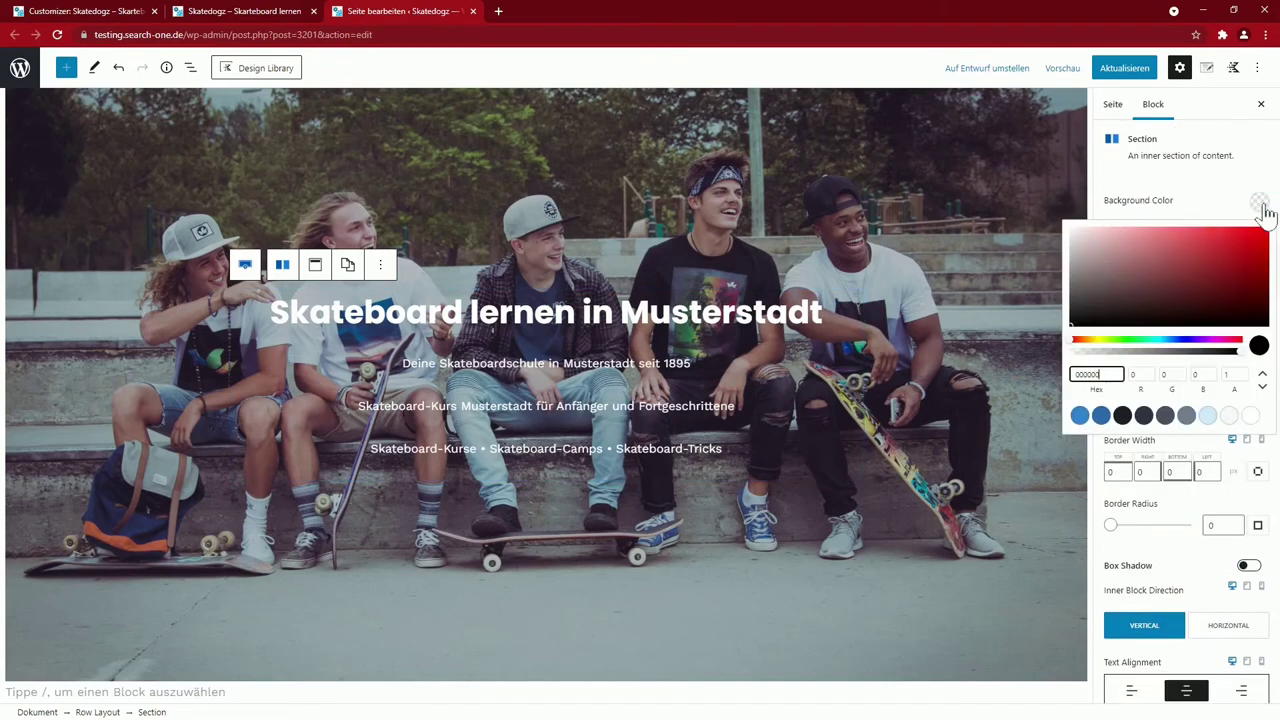
pyautogui.click(1122, 415)
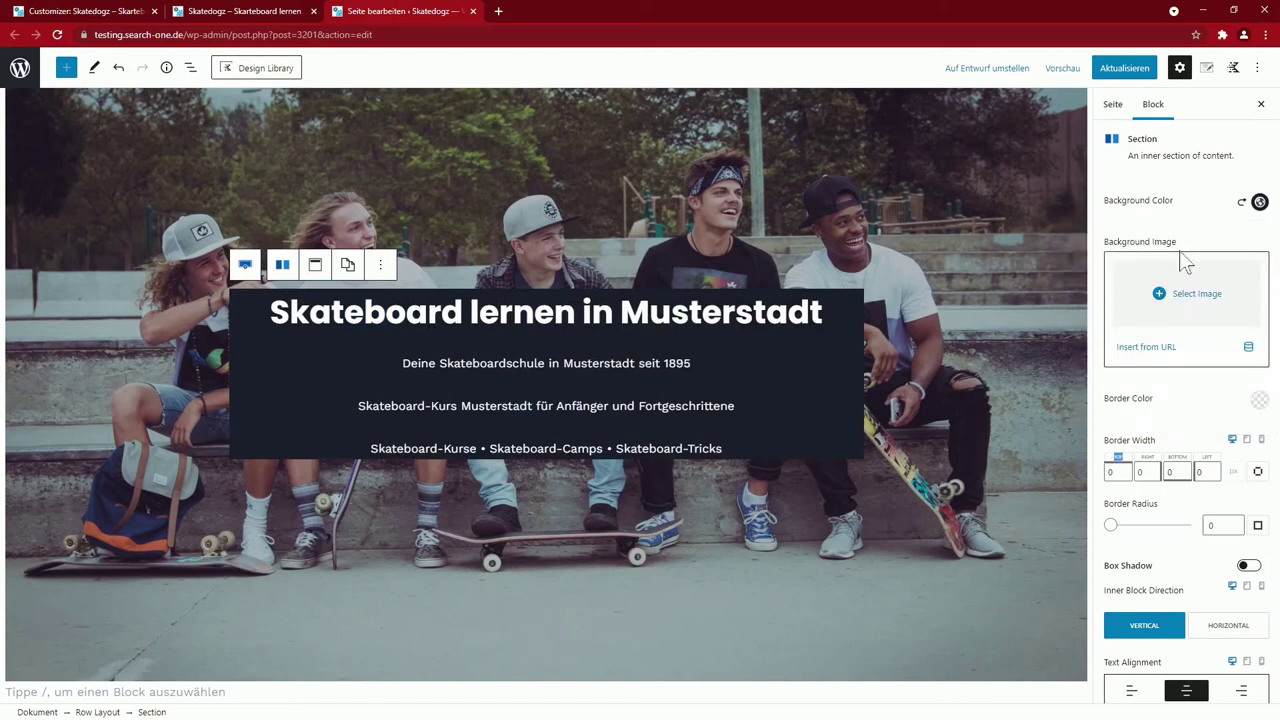
pyautogui.click(1259, 202)
pyautogui.click(1234, 374)
pyautogui.write('0.5')
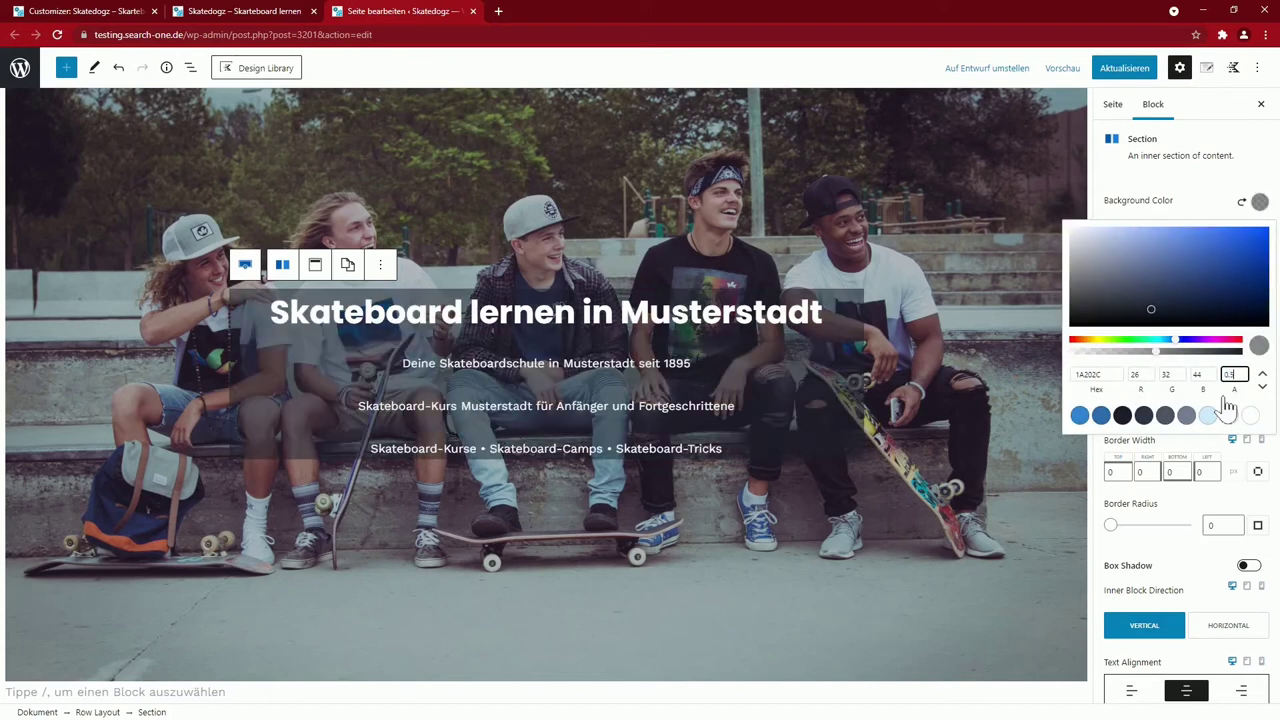
pyautogui.click(966, 294)
# Set the inner section's border radius to 25
pyautogui.scroll(-4, 833, 420)
pyautogui.scroll(5, 833, 420)
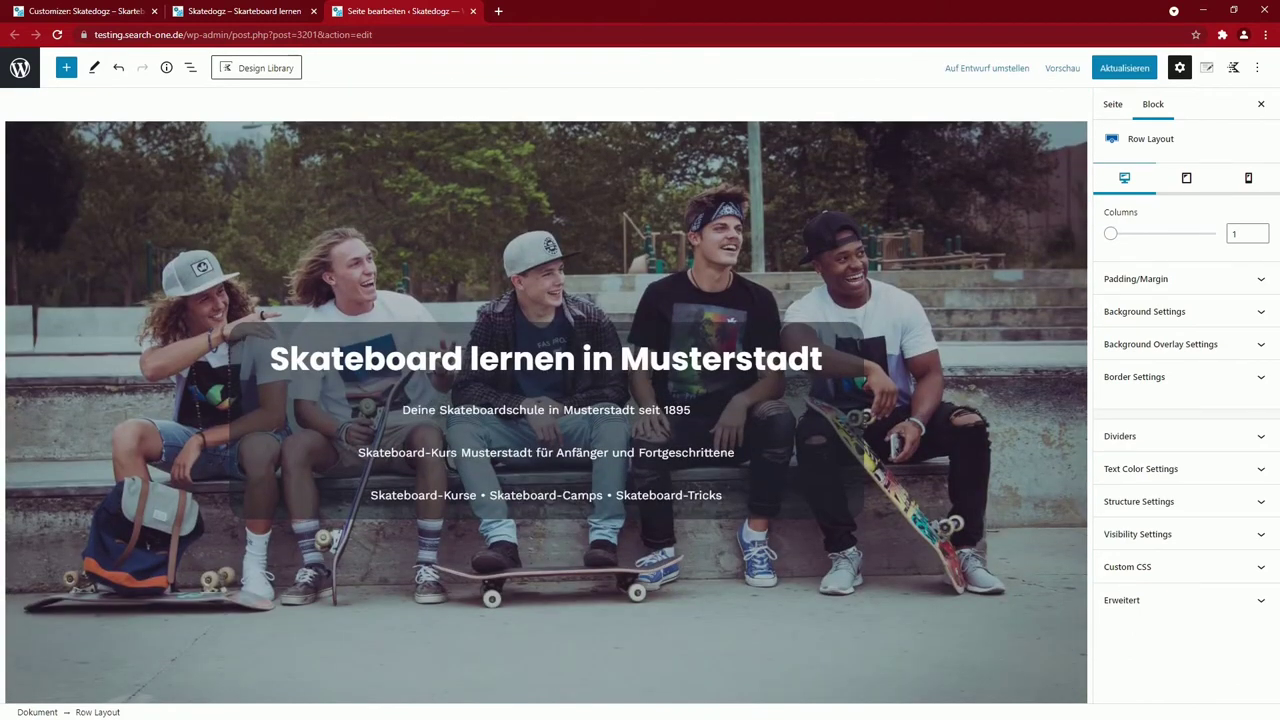
pyautogui.scroll(1, 754, 360)
pyautogui.click(754, 380)
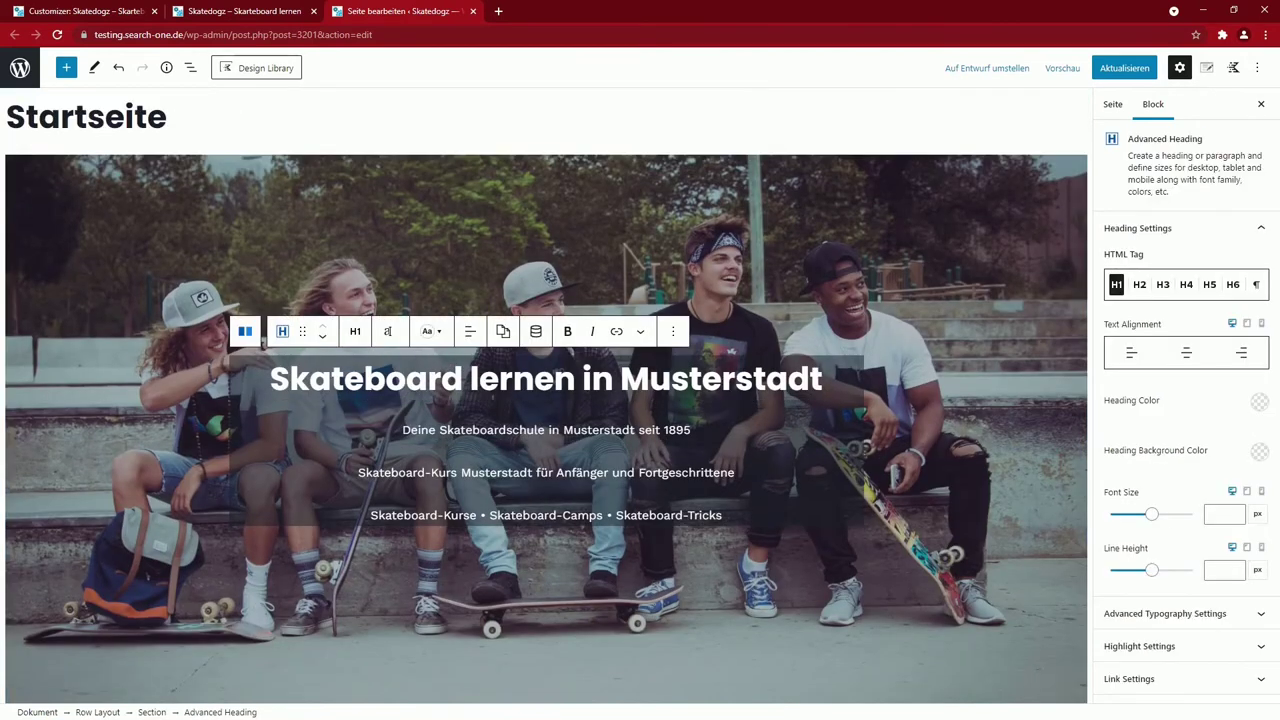
pyautogui.click(245, 331)
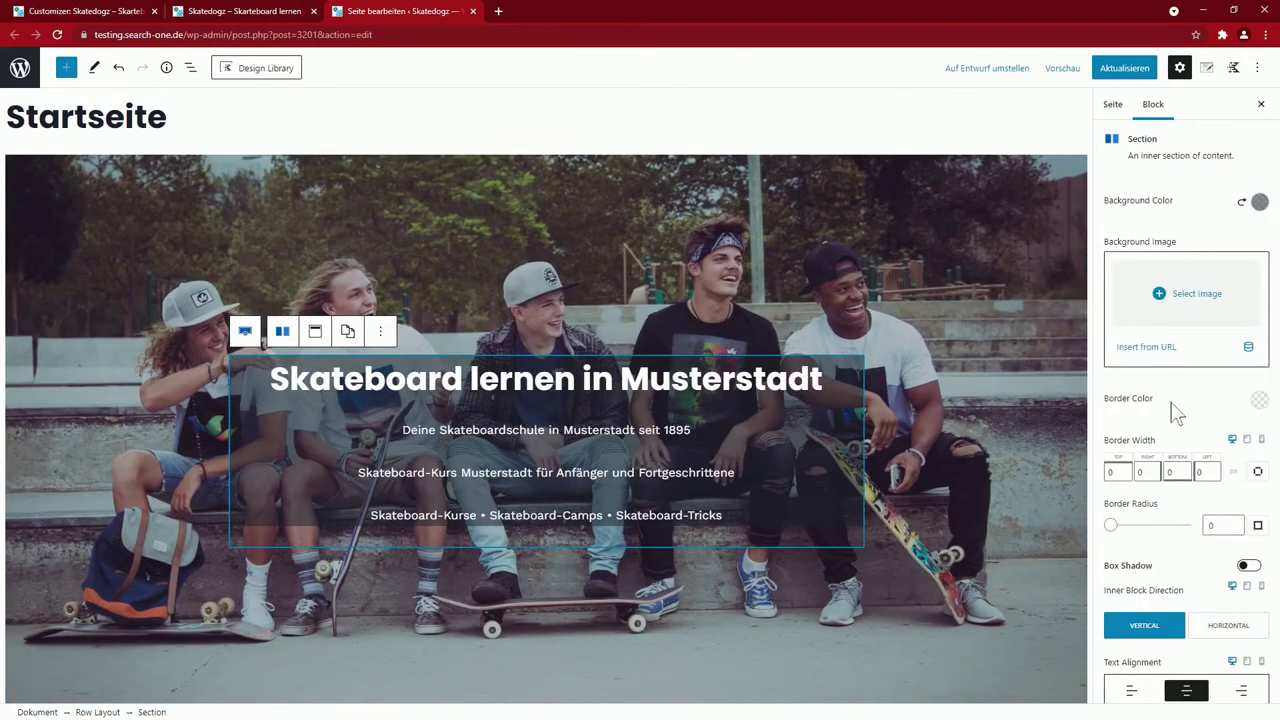
pyautogui.click(1212, 527)
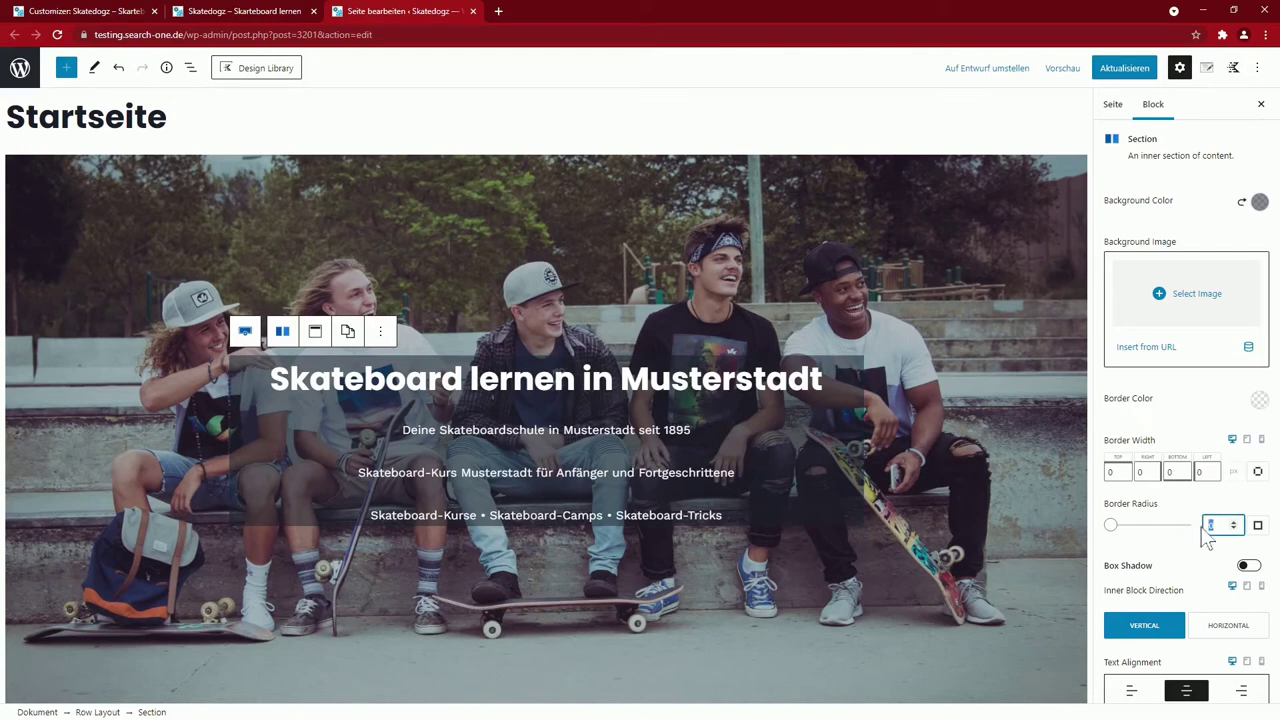
pyautogui.write('25')
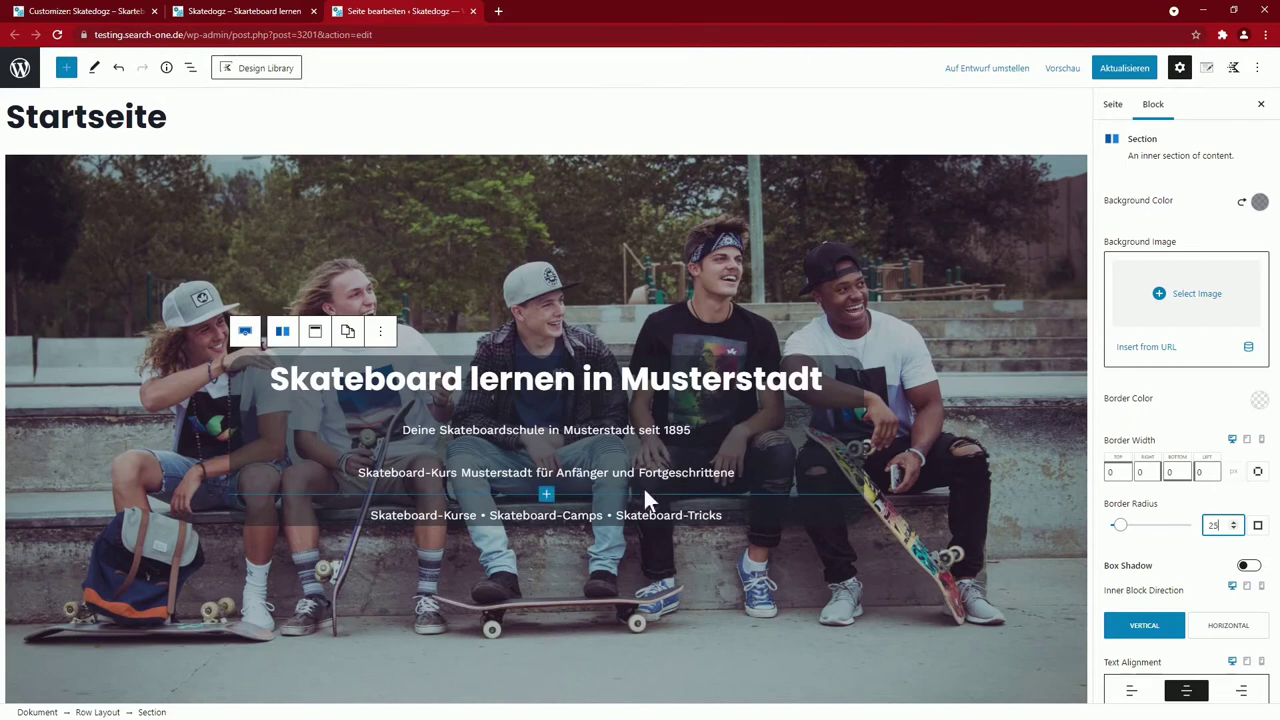
# Set the new inner section's top and bottom padding to 20 px, using the original hero's section as reference
pyautogui.scroll(-4, 660, 435)
pyautogui.scroll(-4, 663, 436)
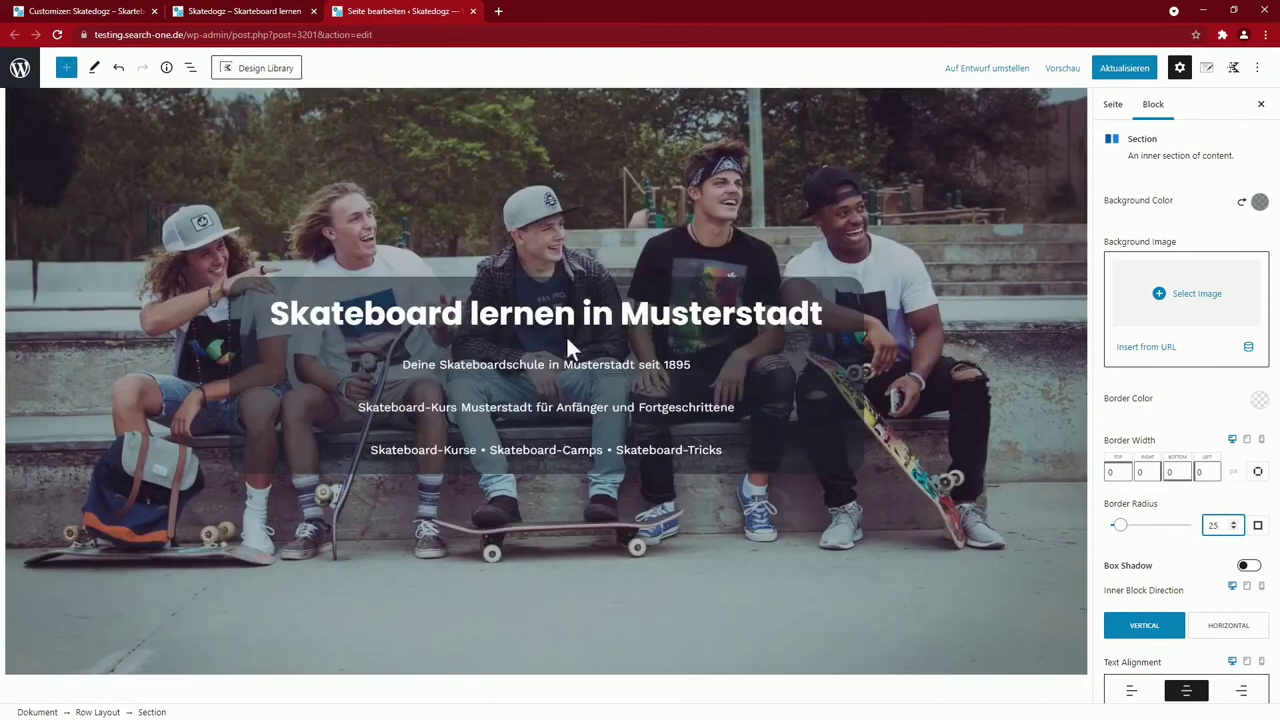
pyautogui.click(290, 305)
pyautogui.click(246, 246)
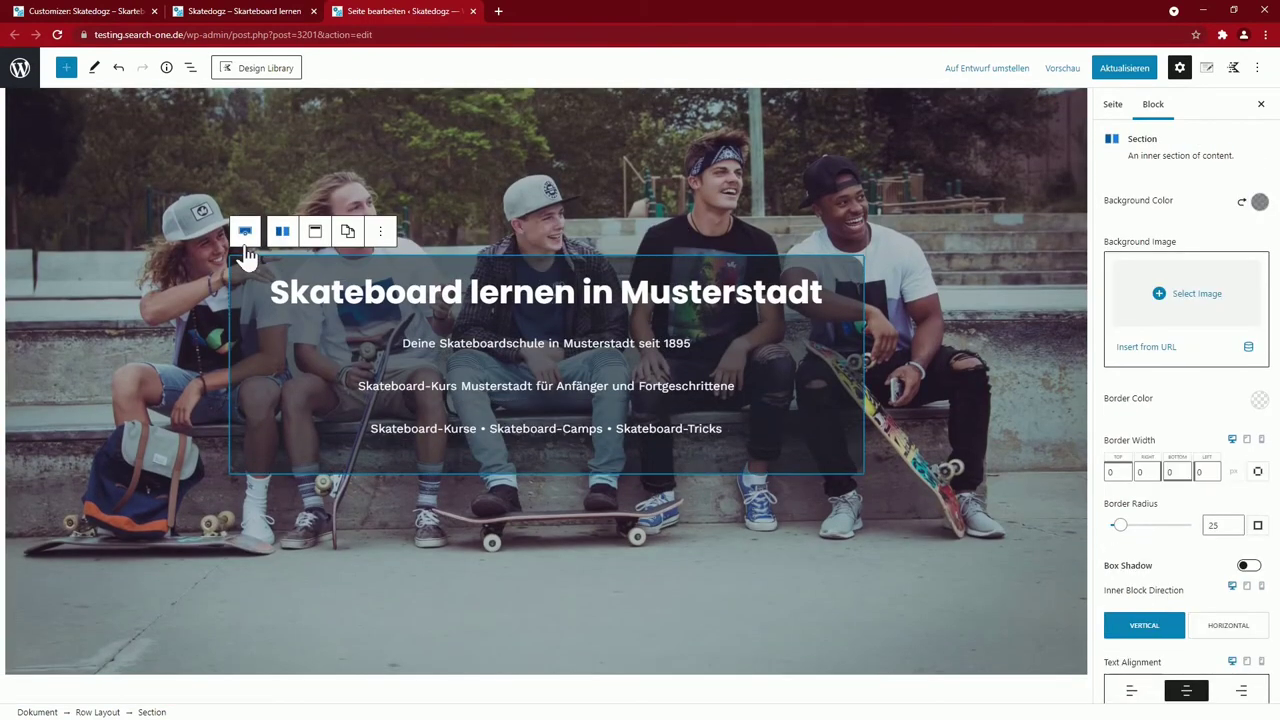
pyautogui.scroll(-3, 1143, 480)
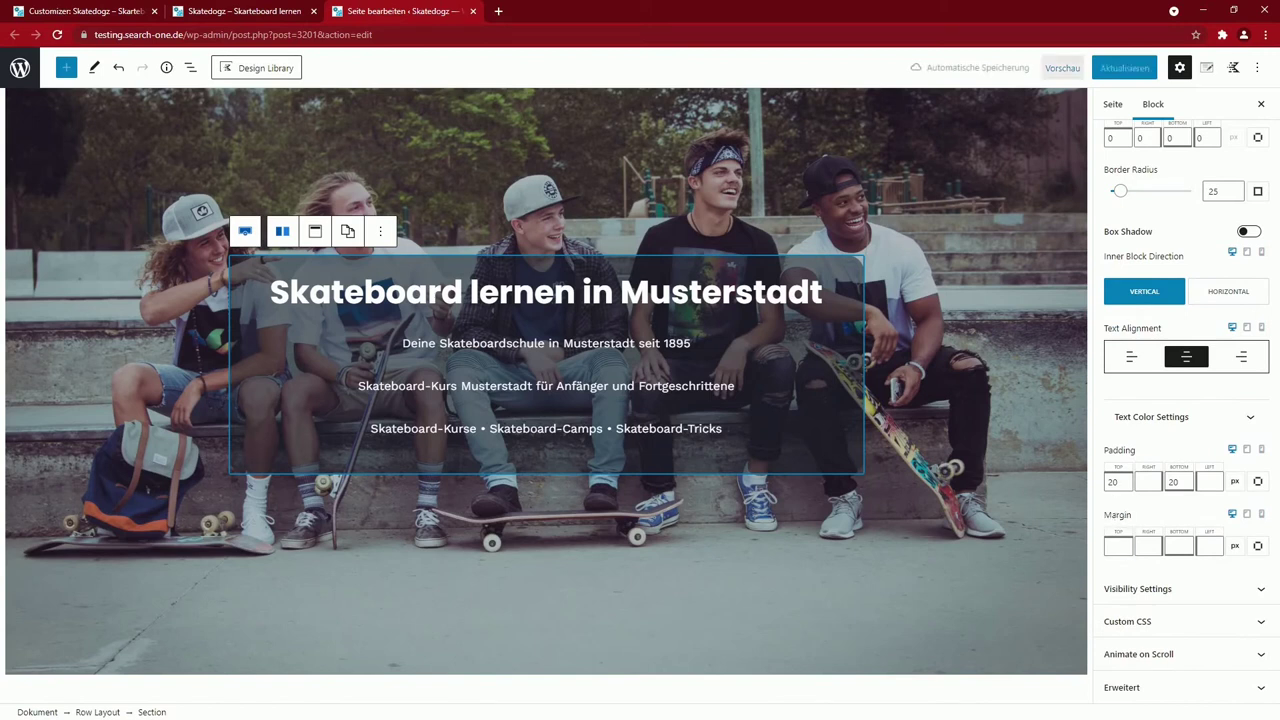
pyautogui.scroll(3, 250, 230)
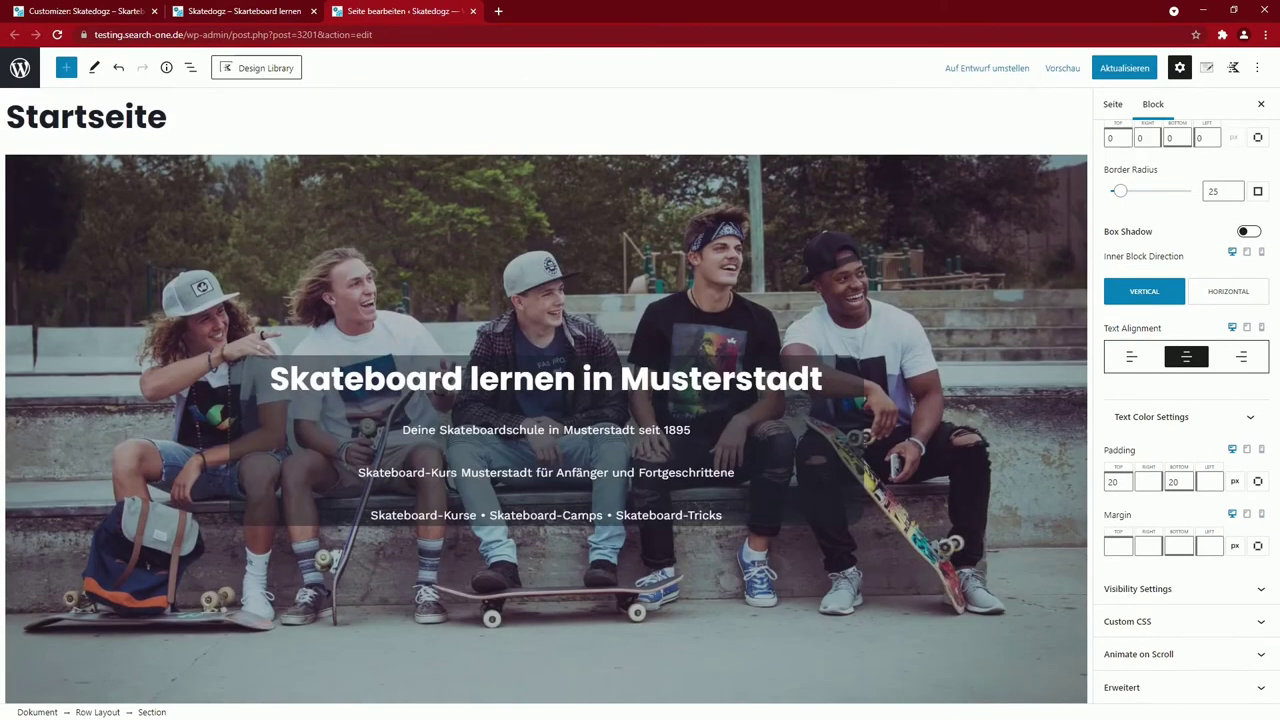
pyautogui.scroll(-3, 1180, 450)
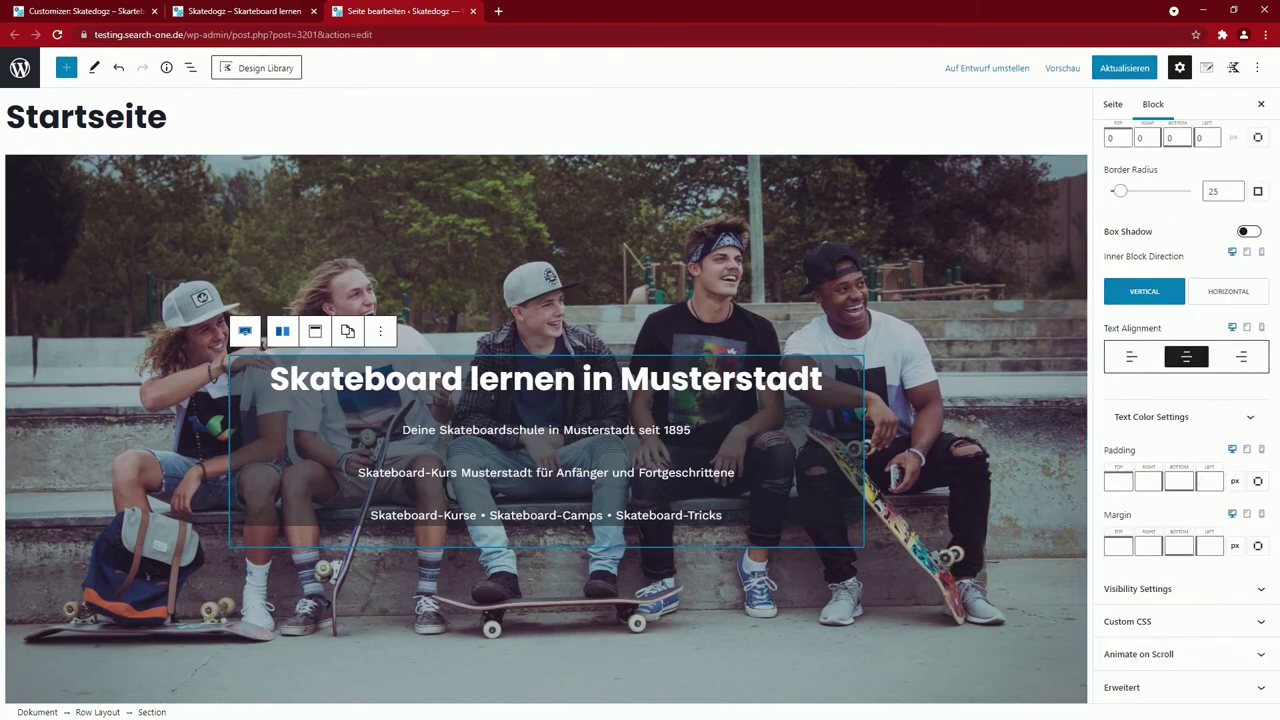
pyautogui.click(1118, 481)
pyautogui.write('20')
pyautogui.press('Tab')
pyautogui.press('Tab')
pyautogui.write('20')
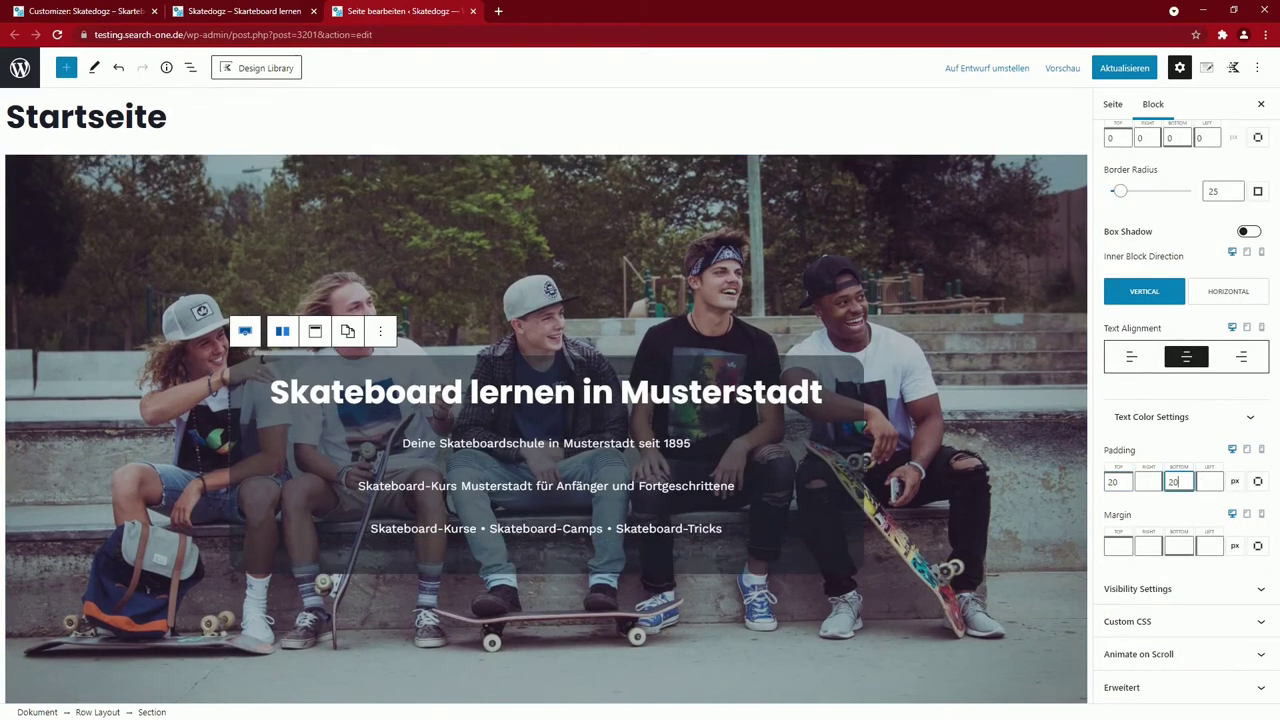
pyautogui.scroll(-10, 703, 457)
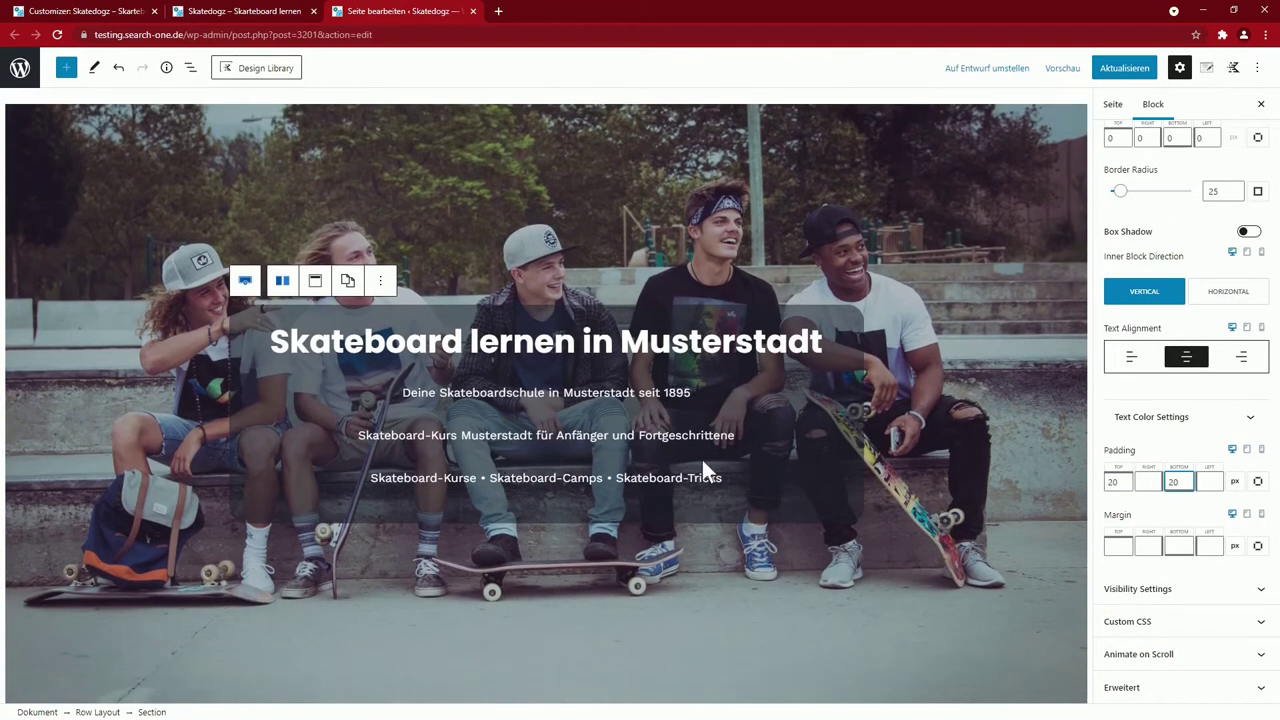
# Compare the rebuilt hero with the original and remove the practice row directly below the Startseite title
pyautogui.scroll(10, 703, 455)
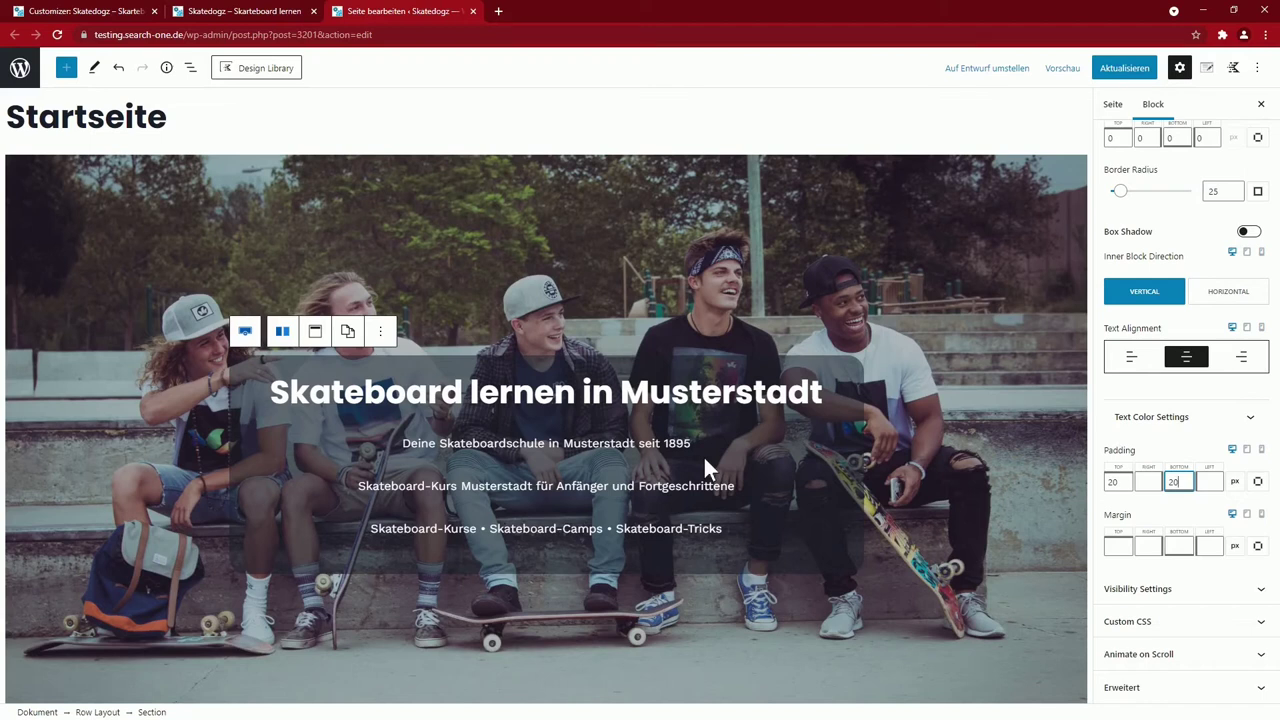
pyautogui.scroll(-6, 616, 425)
pyautogui.scroll(3, 620, 439)
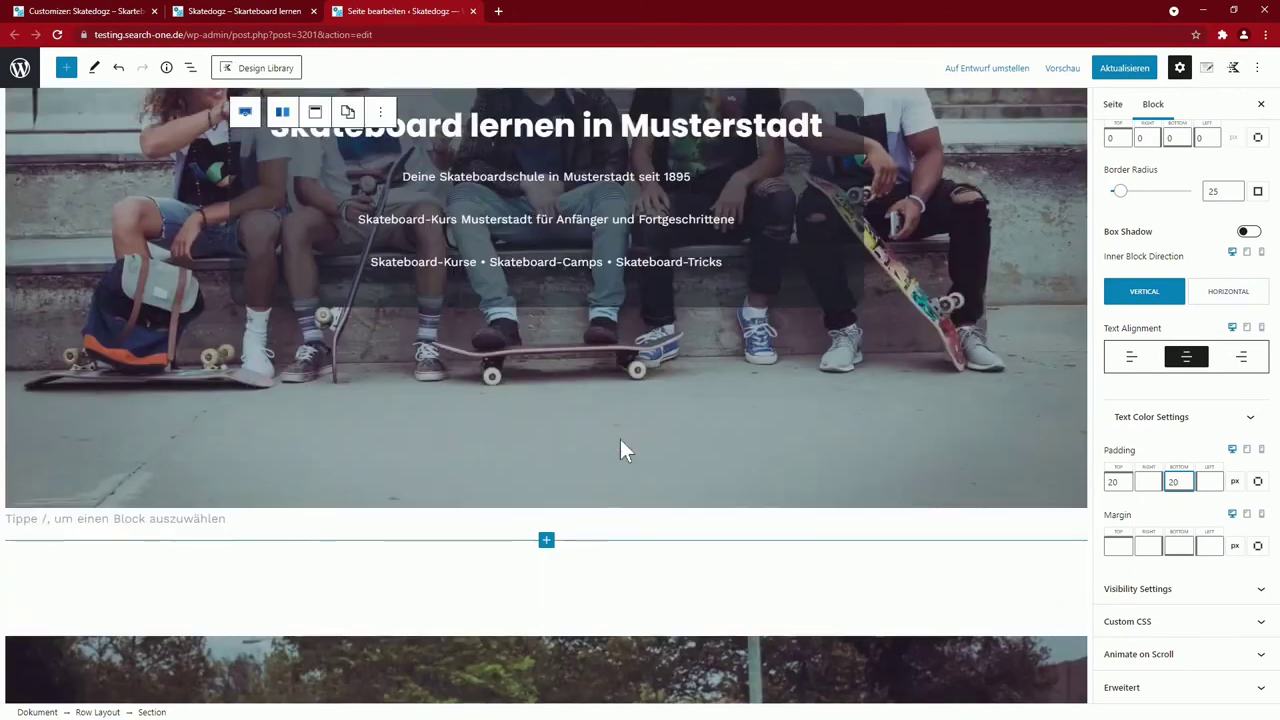
pyautogui.scroll(3, 620, 439)
pyautogui.click(516, 272)
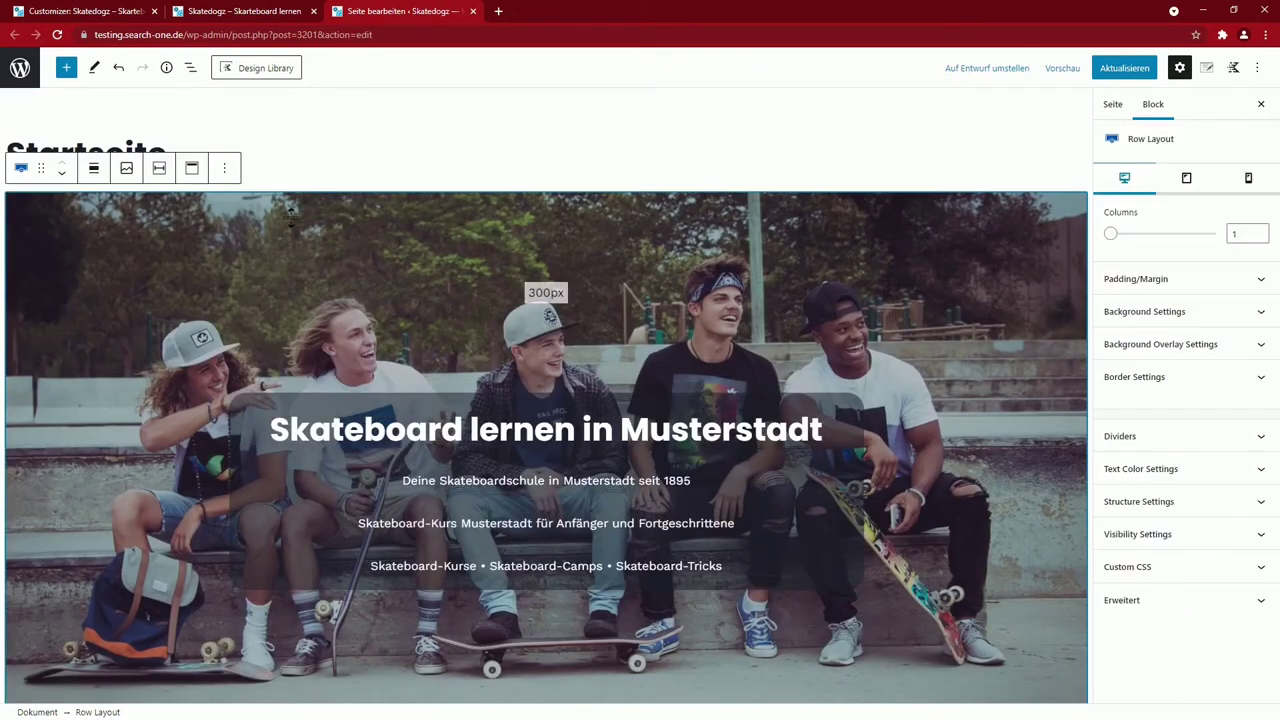
pyautogui.click(224, 168)
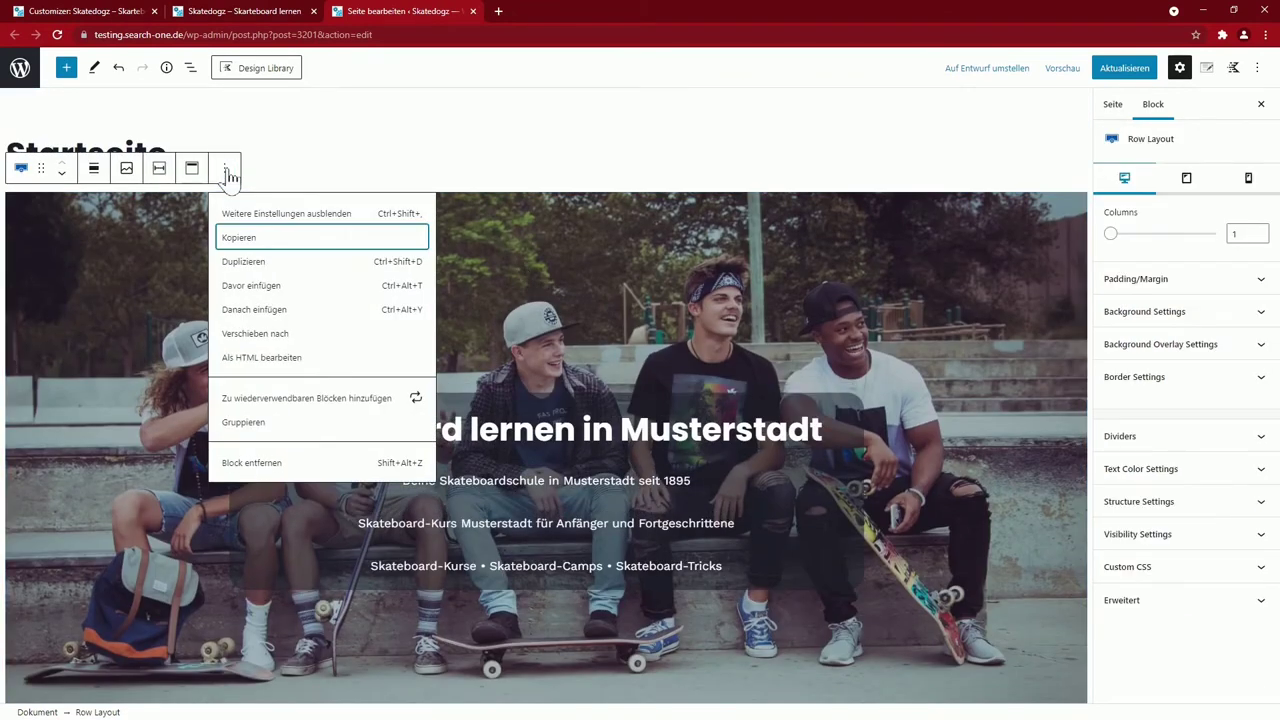
pyautogui.click(281, 466)
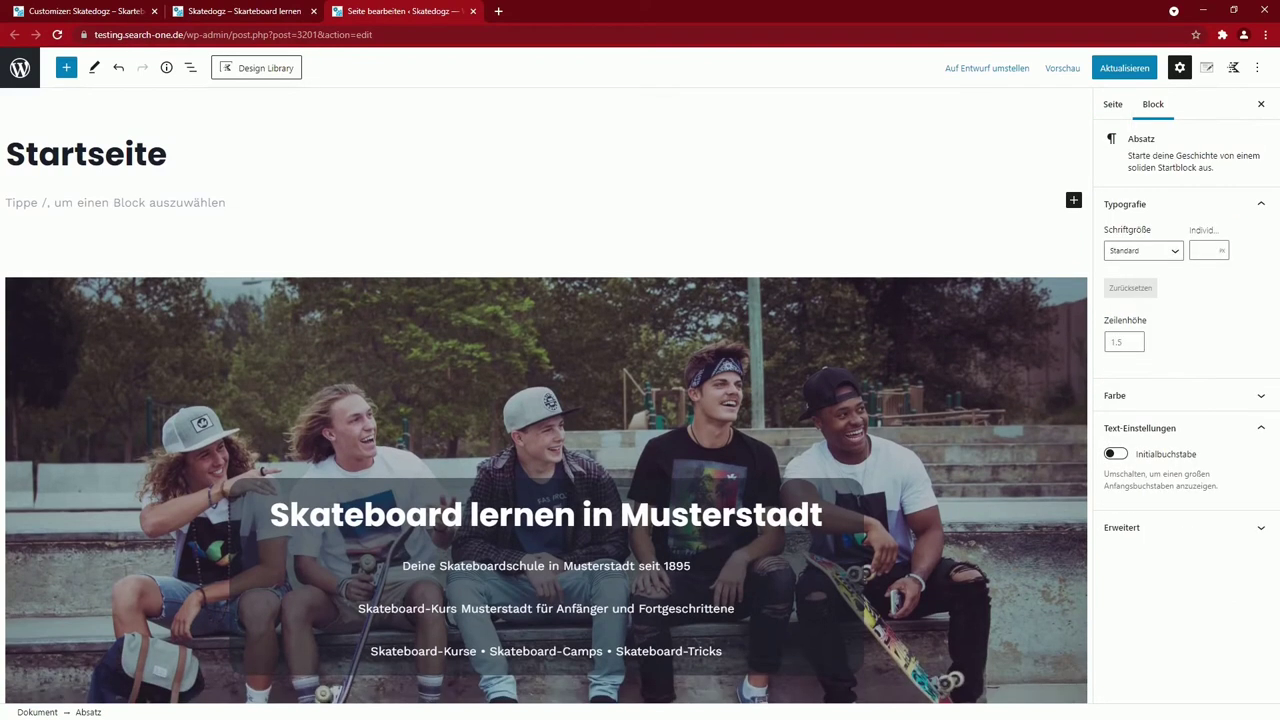
# Disable all image animation in the Animation Policy browser extension and reload the page editor
pyautogui.scroll(-8, 351, 287)
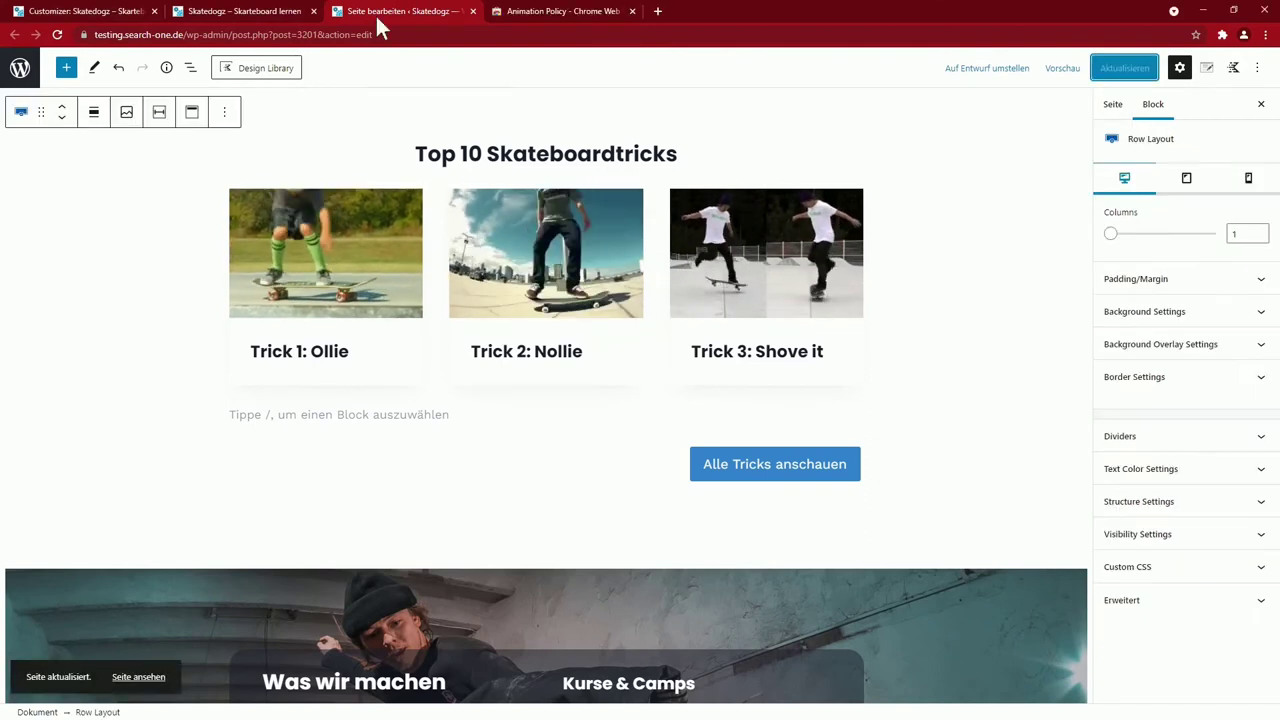
pyautogui.click(545, 11)
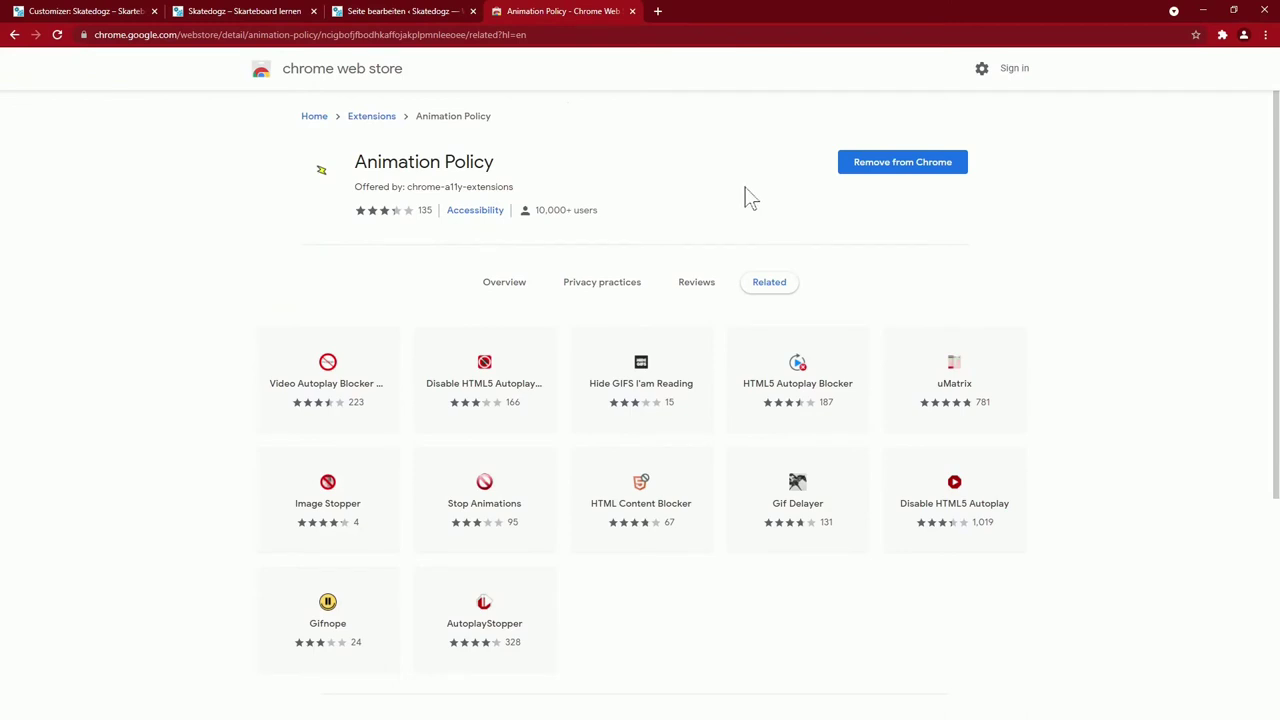
pyautogui.hotkey('ctrl', 'shift', 'Tab')
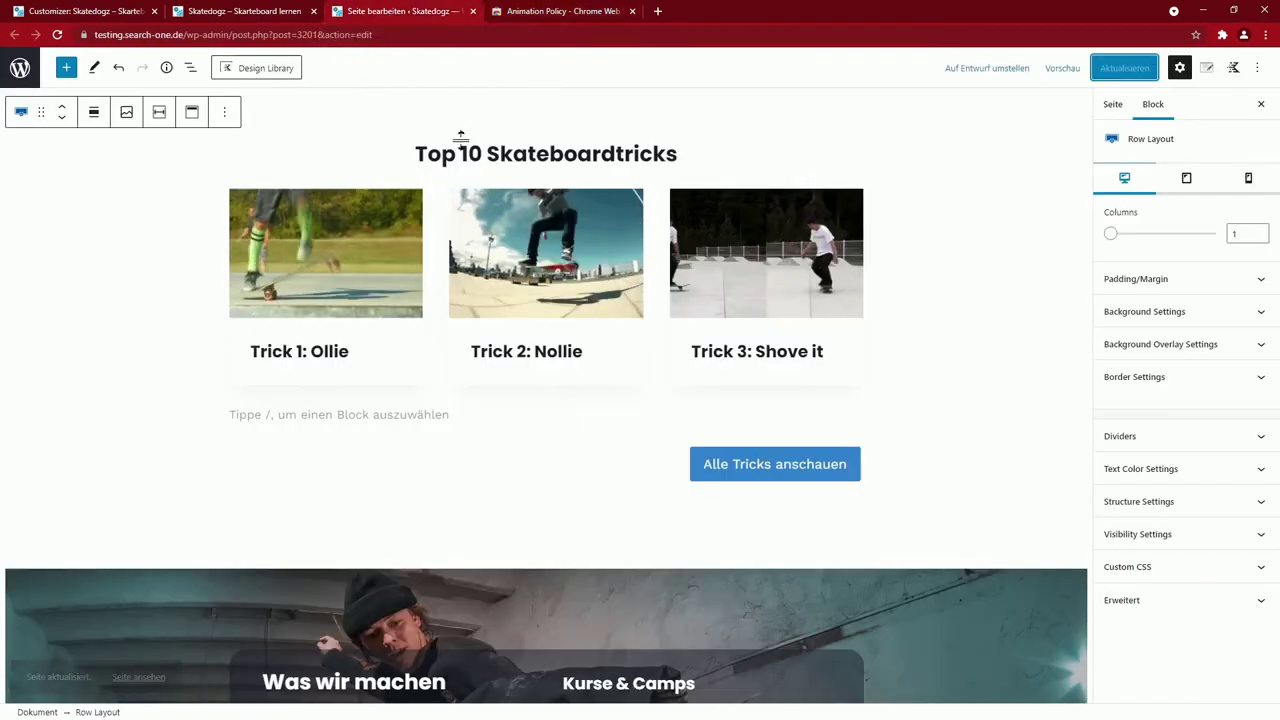
pyautogui.click(1222, 34)
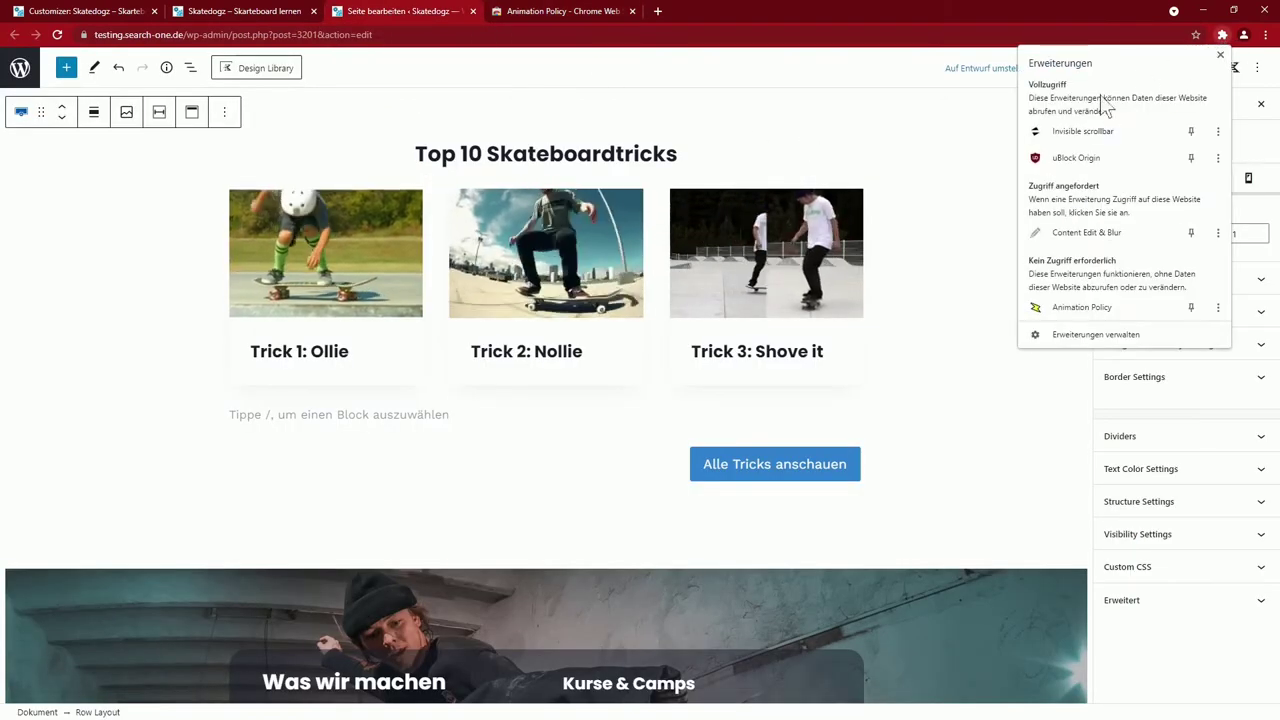
pyautogui.click(1078, 310)
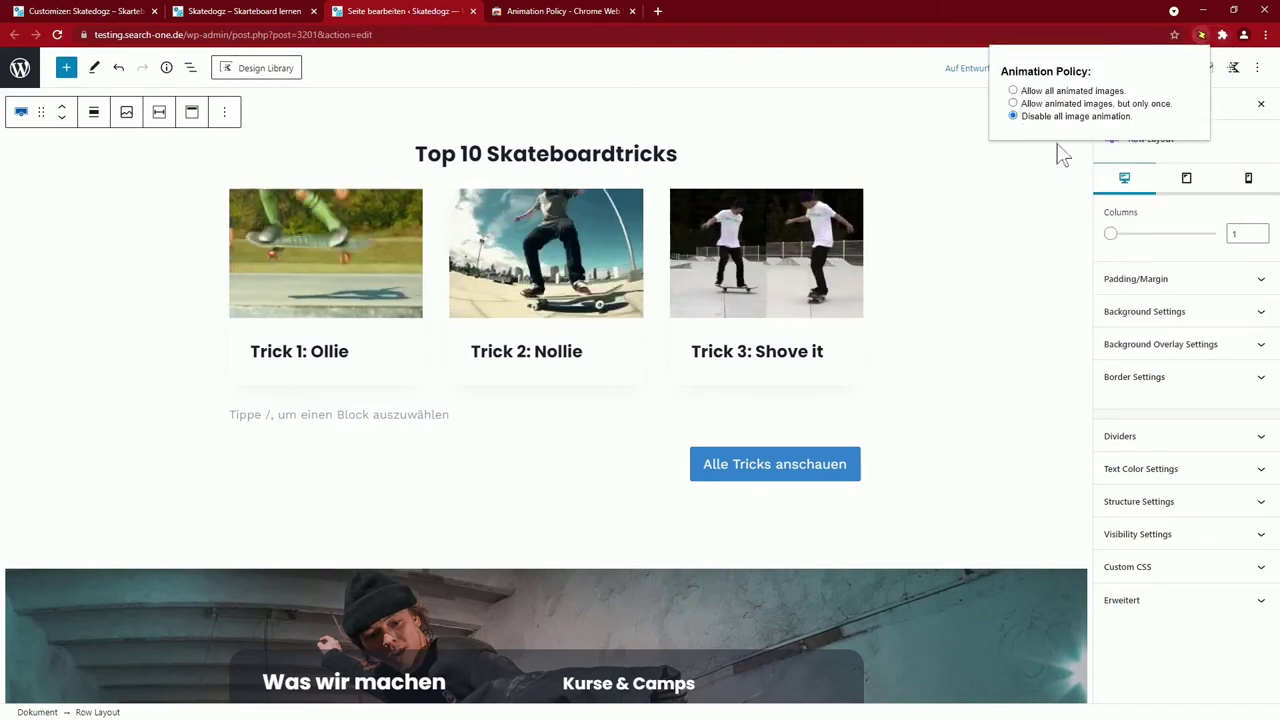
pyautogui.click(1020, 200)
pyautogui.click(57, 34)
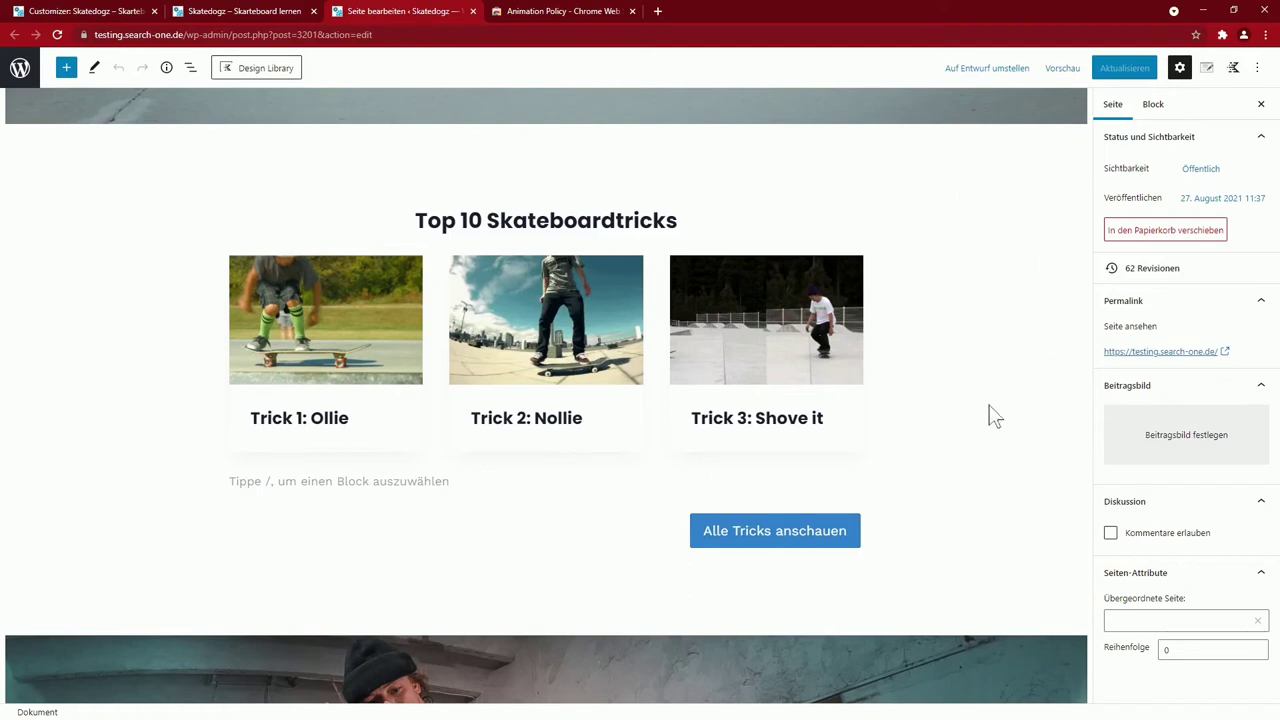
pyautogui.scroll(3, 993, 416)
pyautogui.scroll(-5, 993, 416)
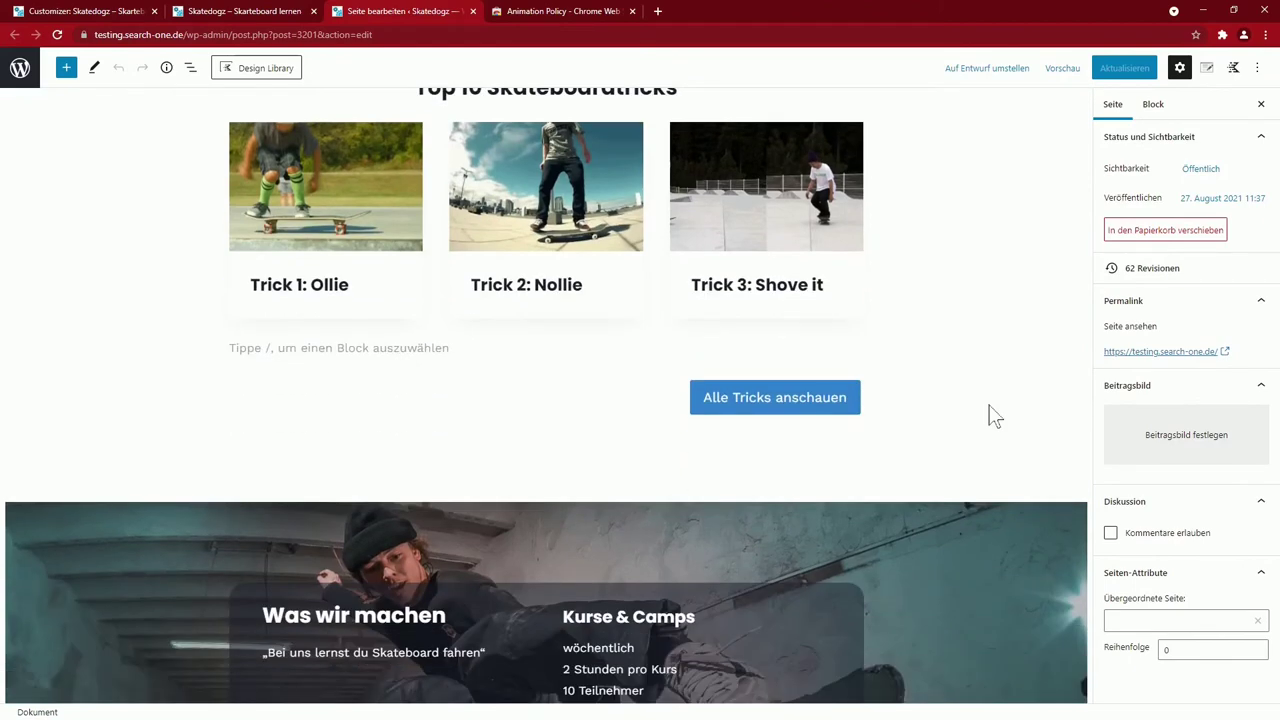
pyautogui.scroll(-10, 990, 410)
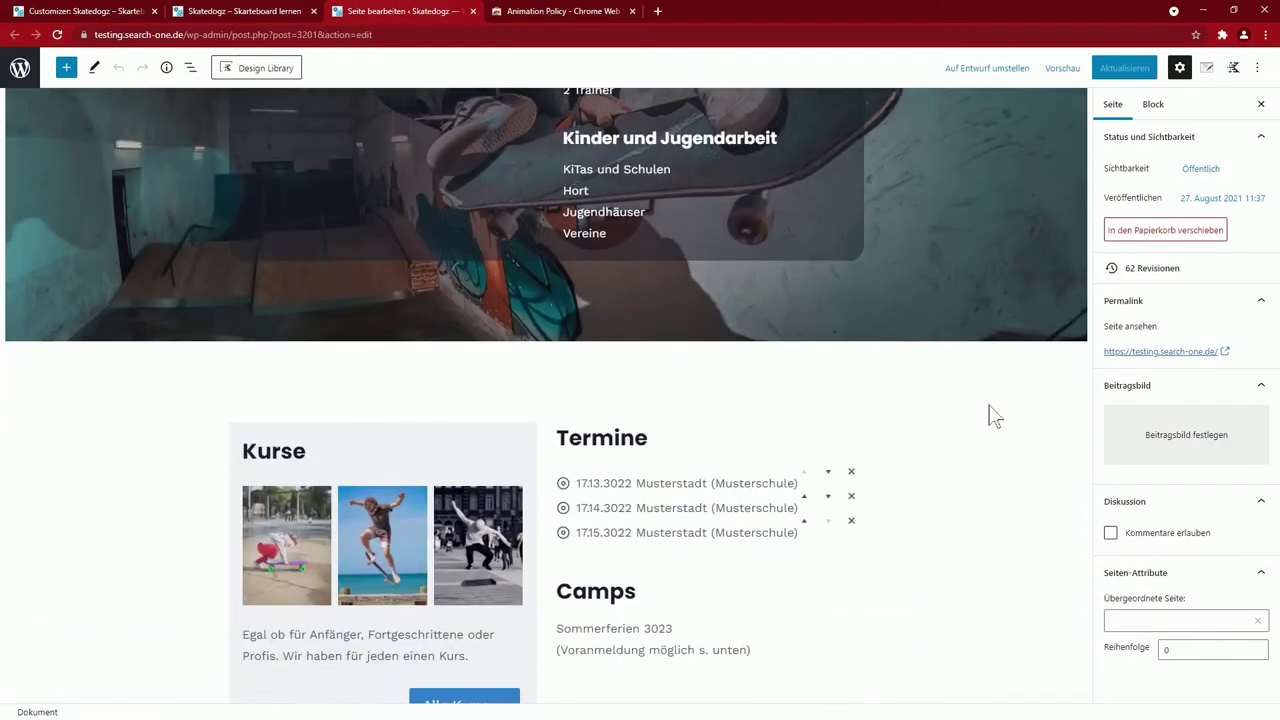
pyautogui.scroll(-2, 990, 416)
pyautogui.scroll(12, 990, 416)
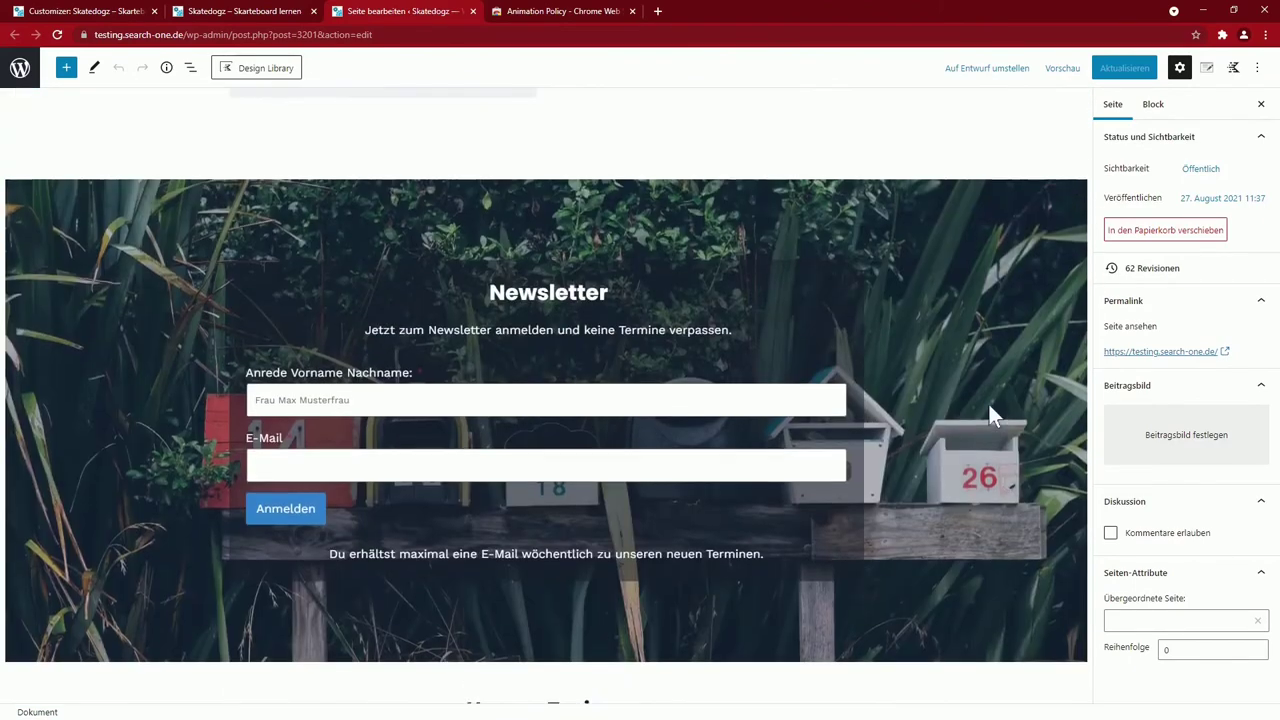
pyautogui.scroll(1, 993, 416)
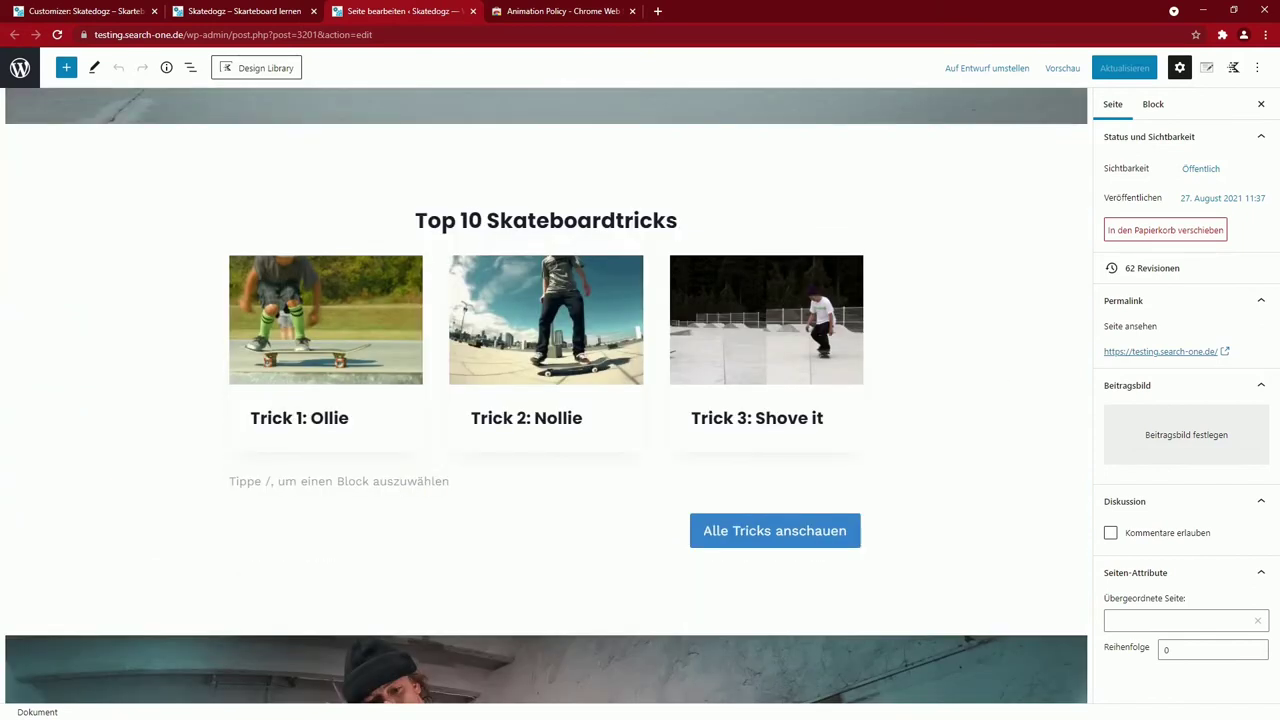
# Select the row containing the "Top 10 Skateboardtricks" heading and insert two empty paragraphs before it
pyautogui.click(372, 222)
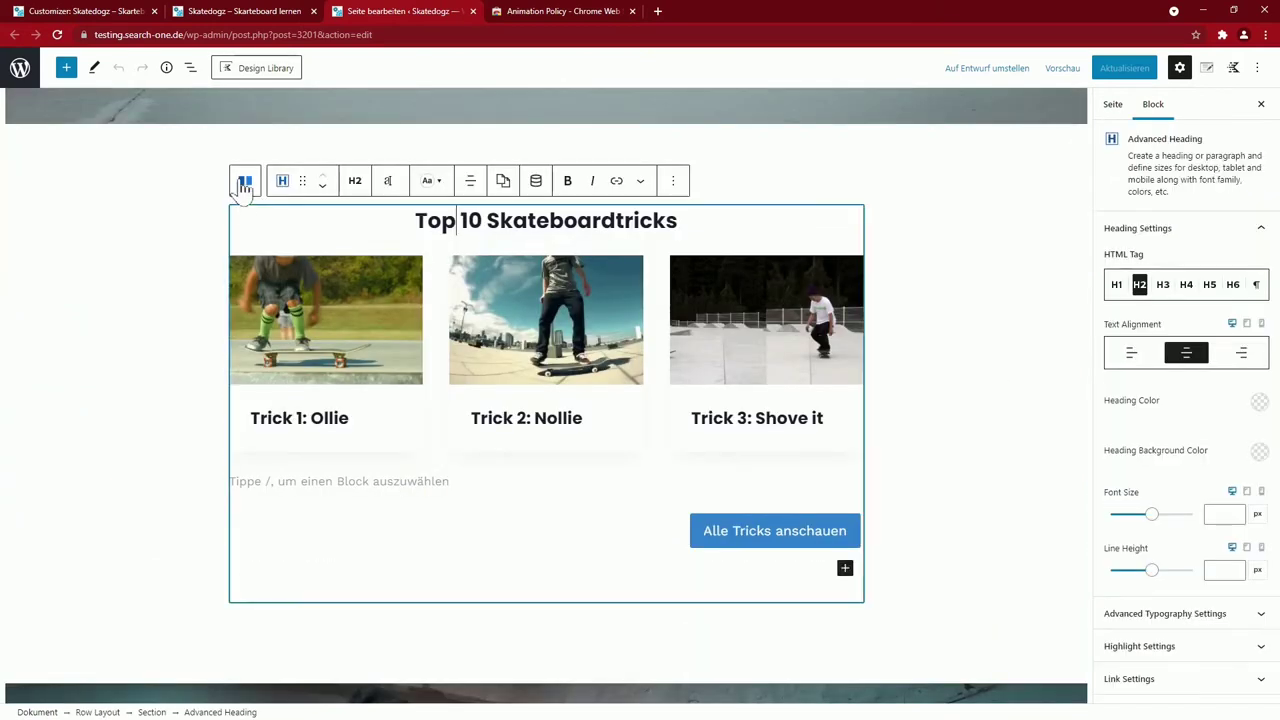
pyautogui.click(245, 182)
pyautogui.click(245, 182)
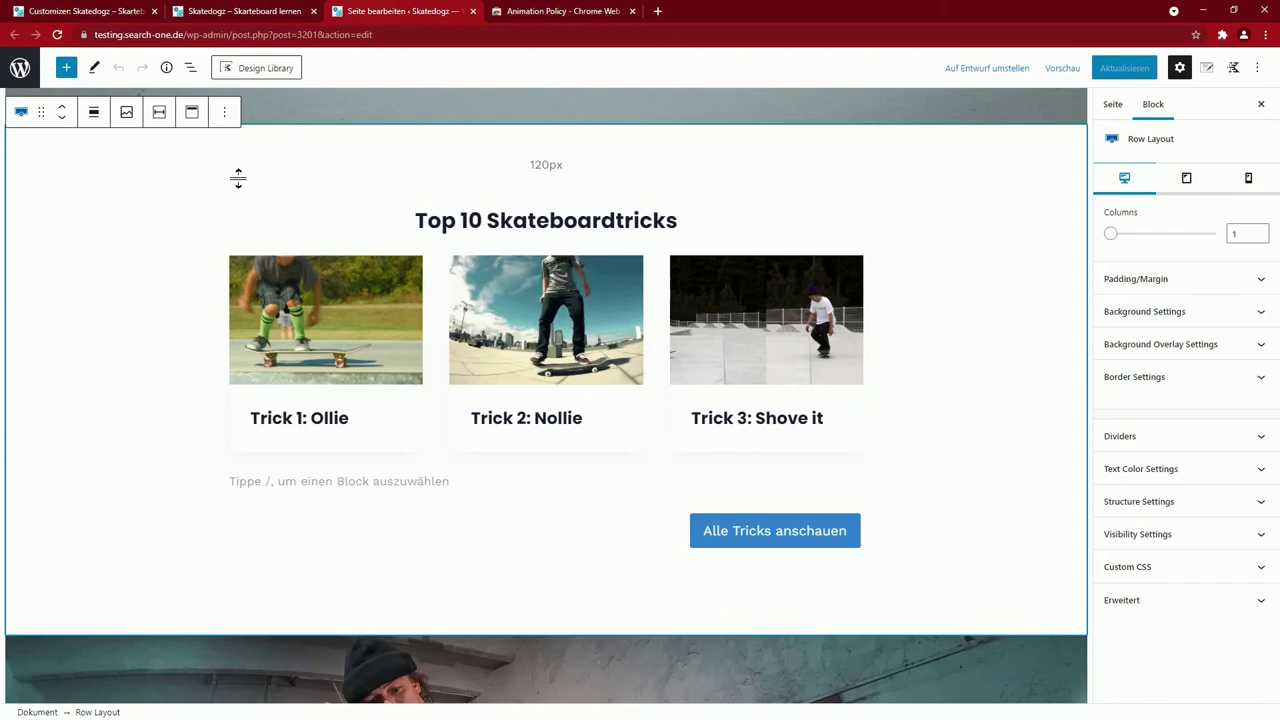
pyautogui.click(226, 117)
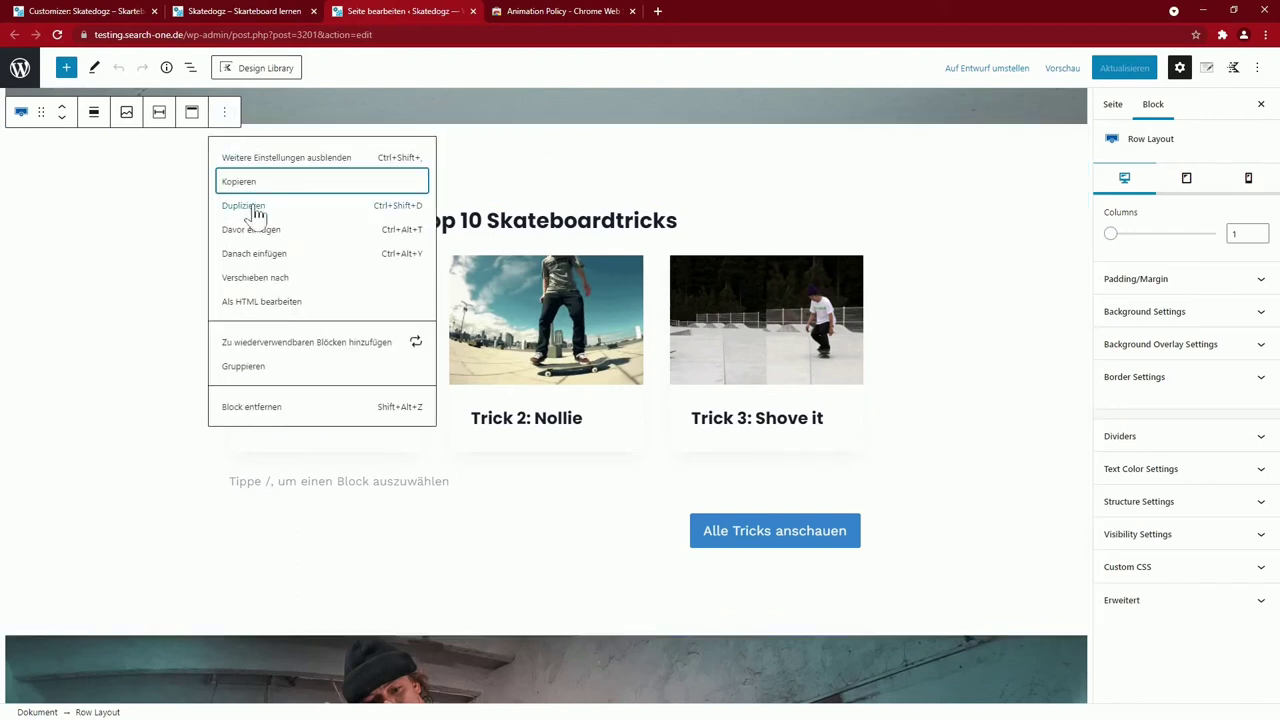
pyautogui.click(279, 236)
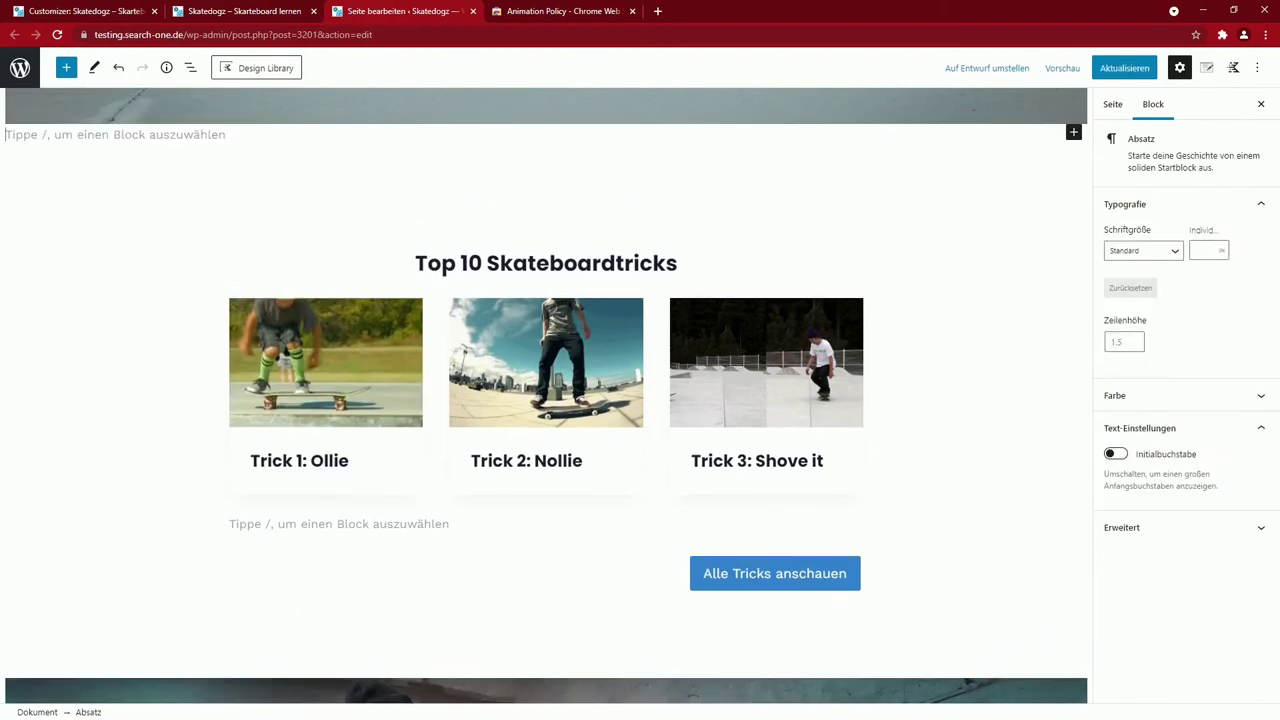
pyautogui.press('Return')
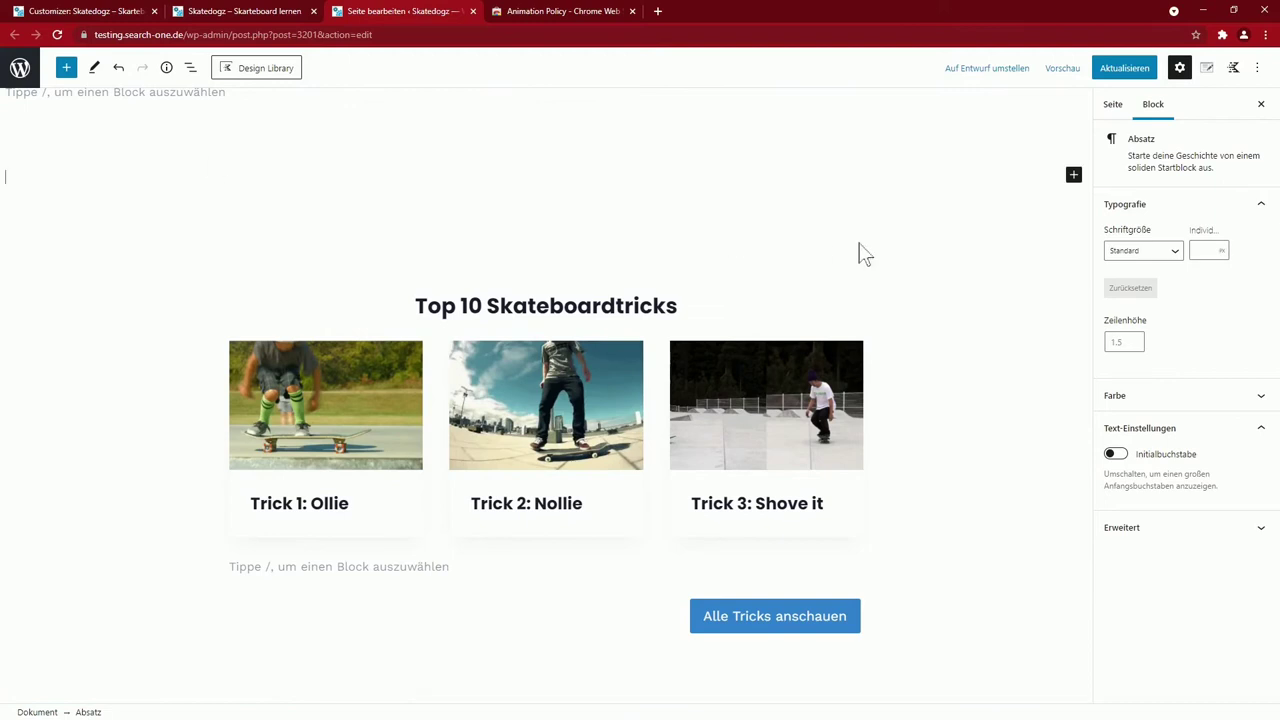
pyautogui.press('BackSpace')
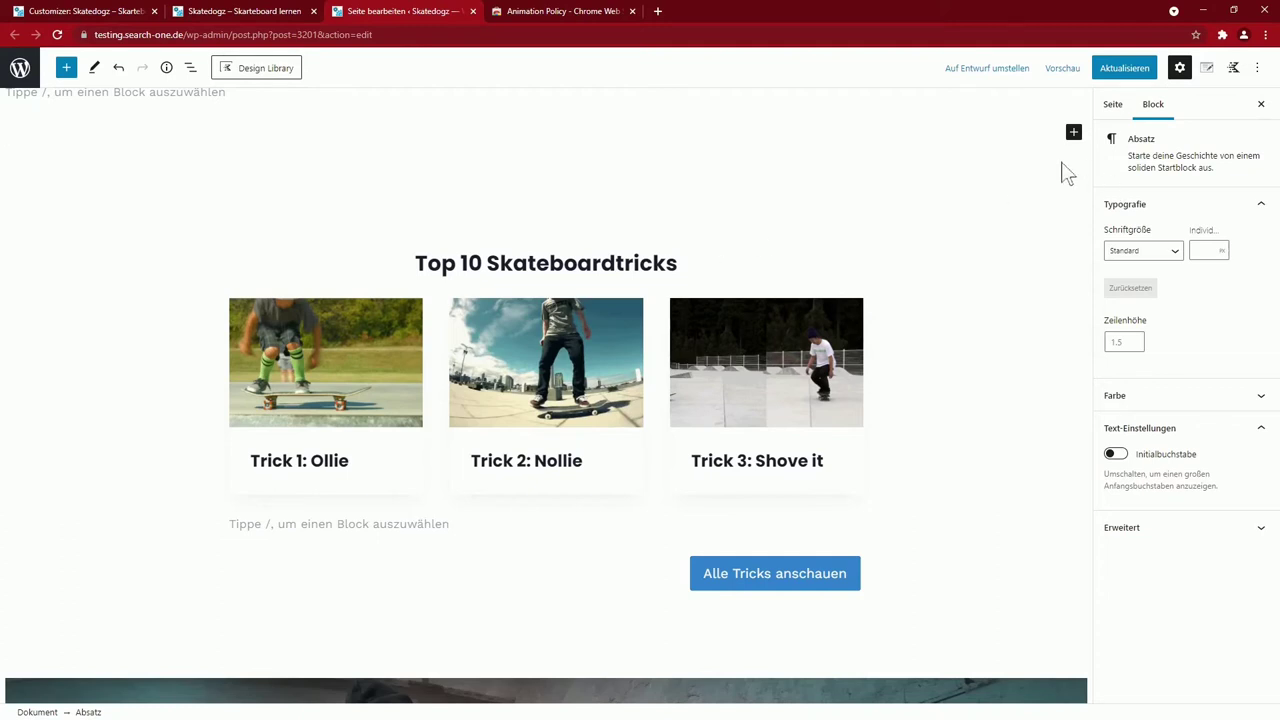
# Insert a Kadence Posts block between the empty paragraphs and the "Top 10 Skateboardtricks" row, and look over its post cards
pyautogui.click(547, 160)
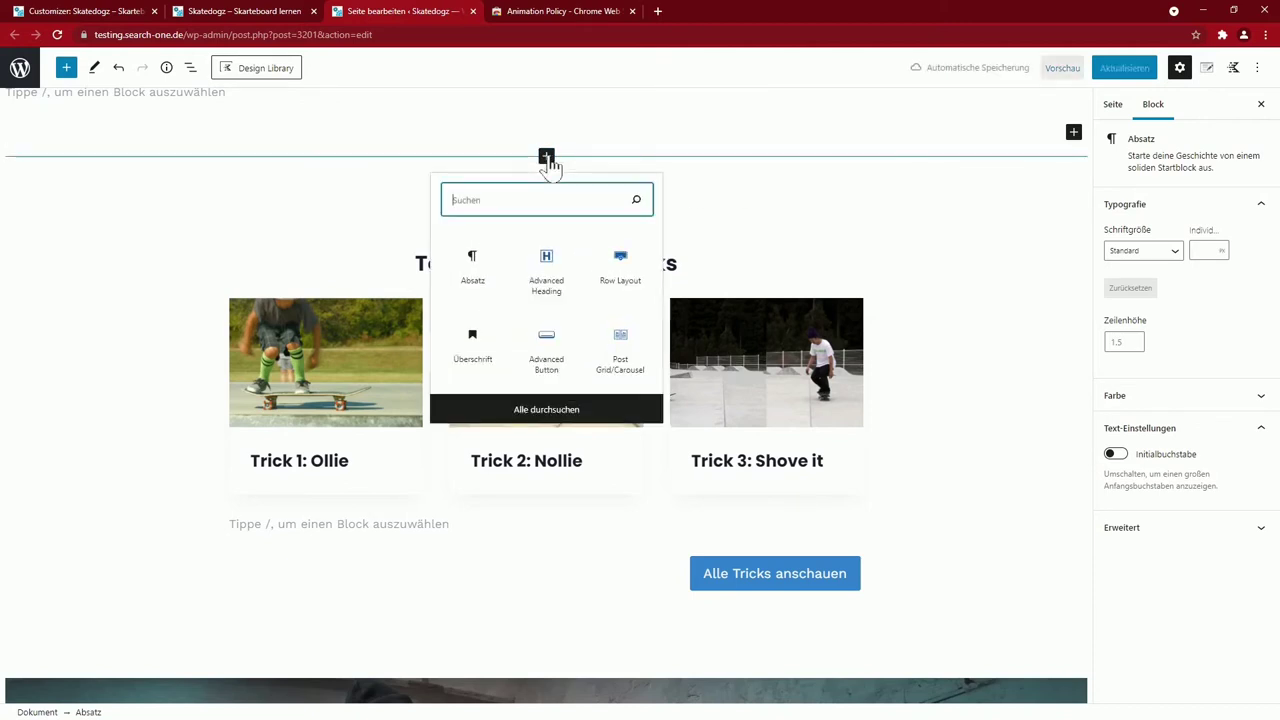
pyautogui.click(546, 409)
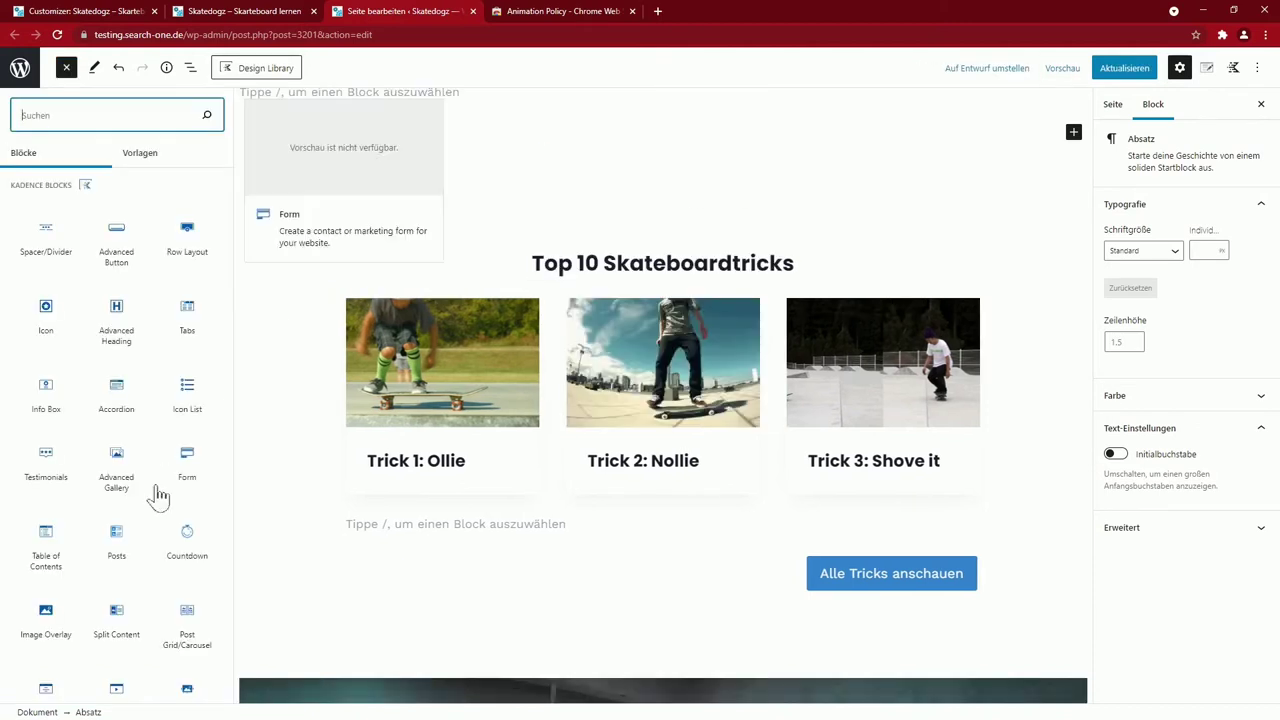
pyautogui.click(116, 535)
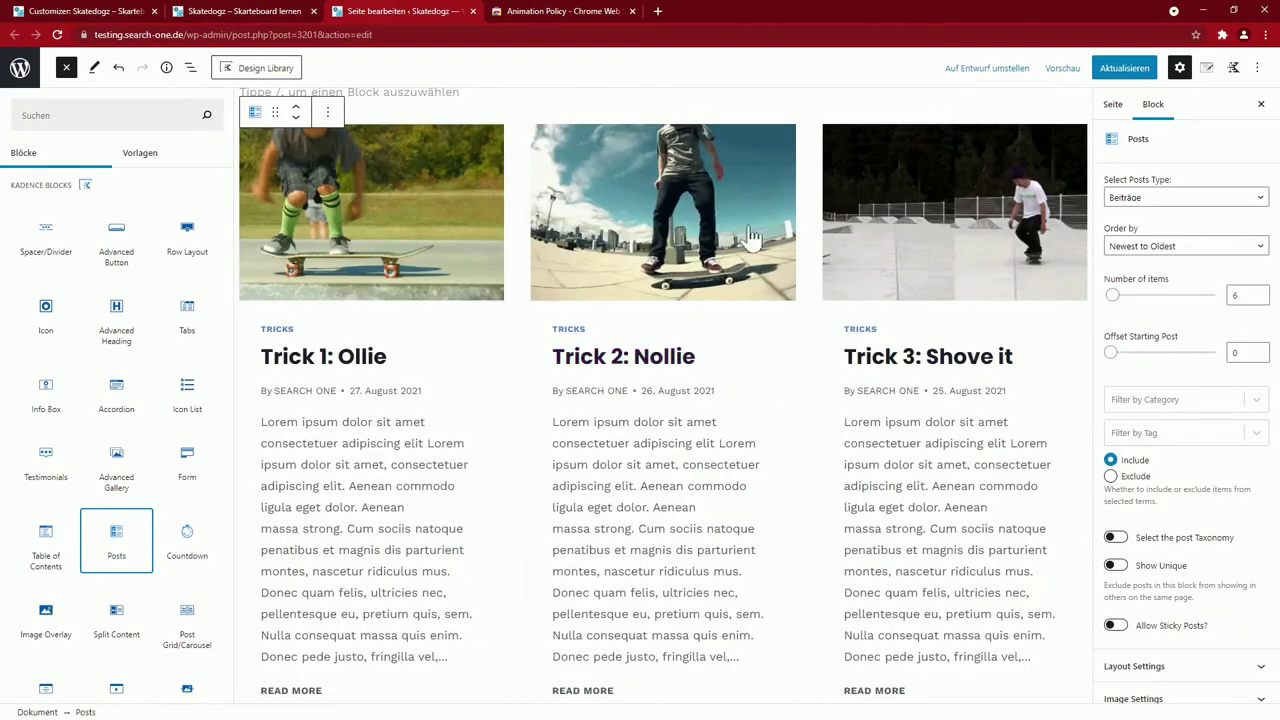
pyautogui.scroll(-3, 715, 337)
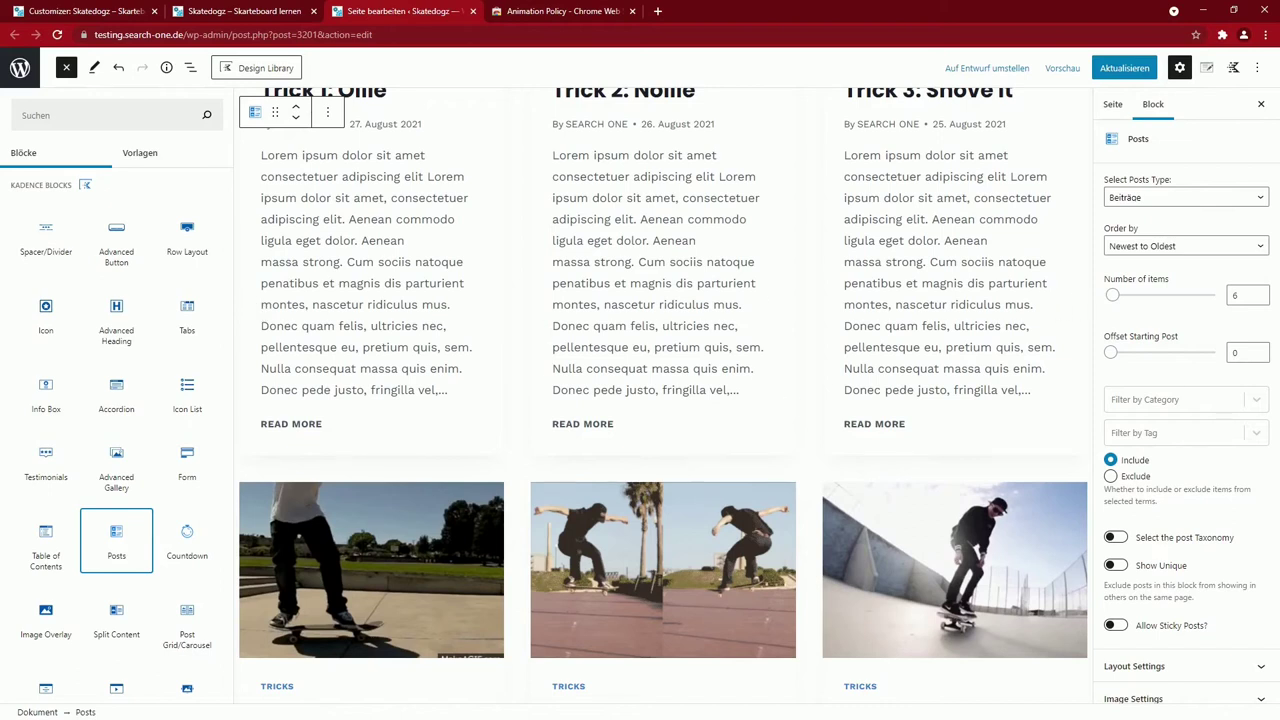
pyautogui.scroll(-9, 765, 318)
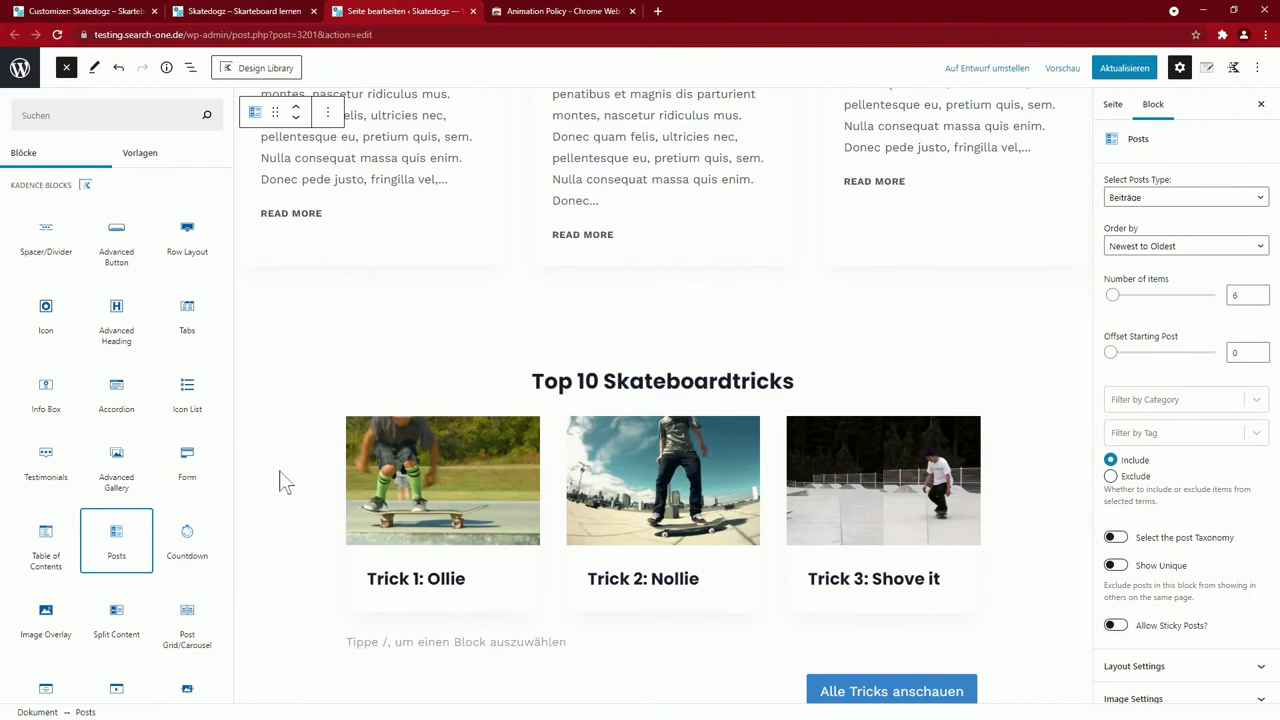
pyautogui.scroll(8, 523, 457)
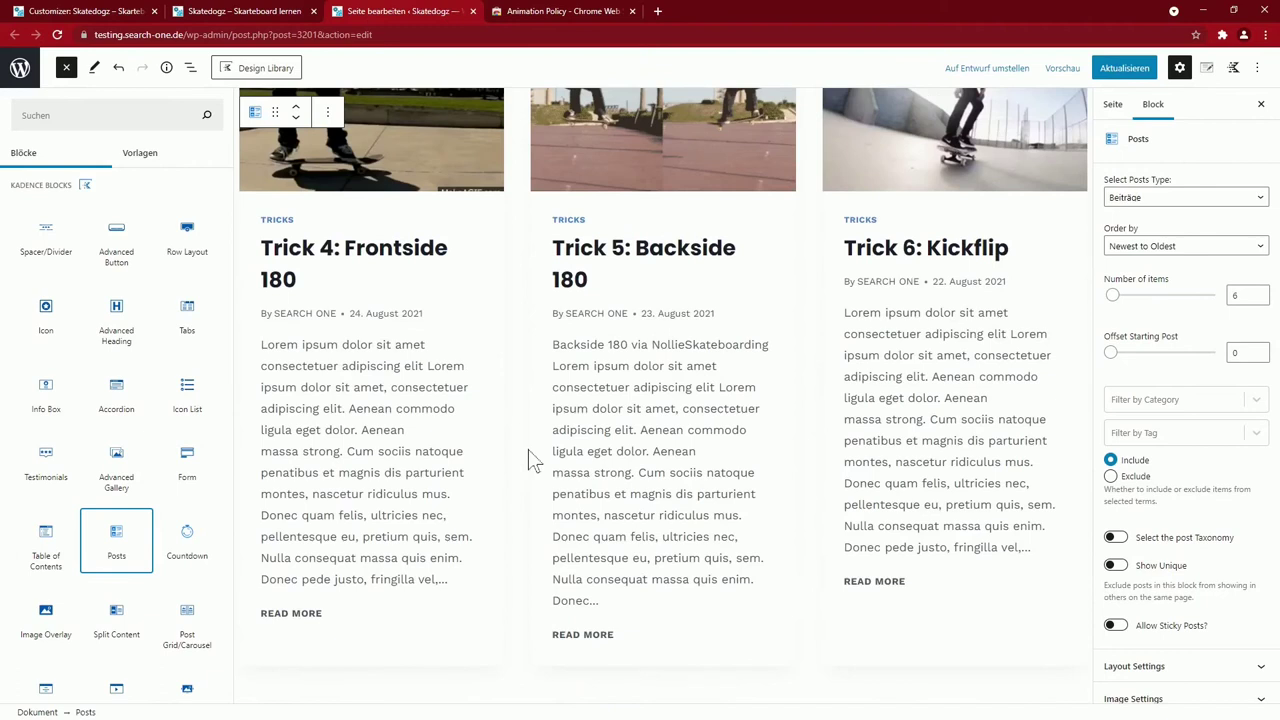
pyautogui.scroll(6, 560, 465)
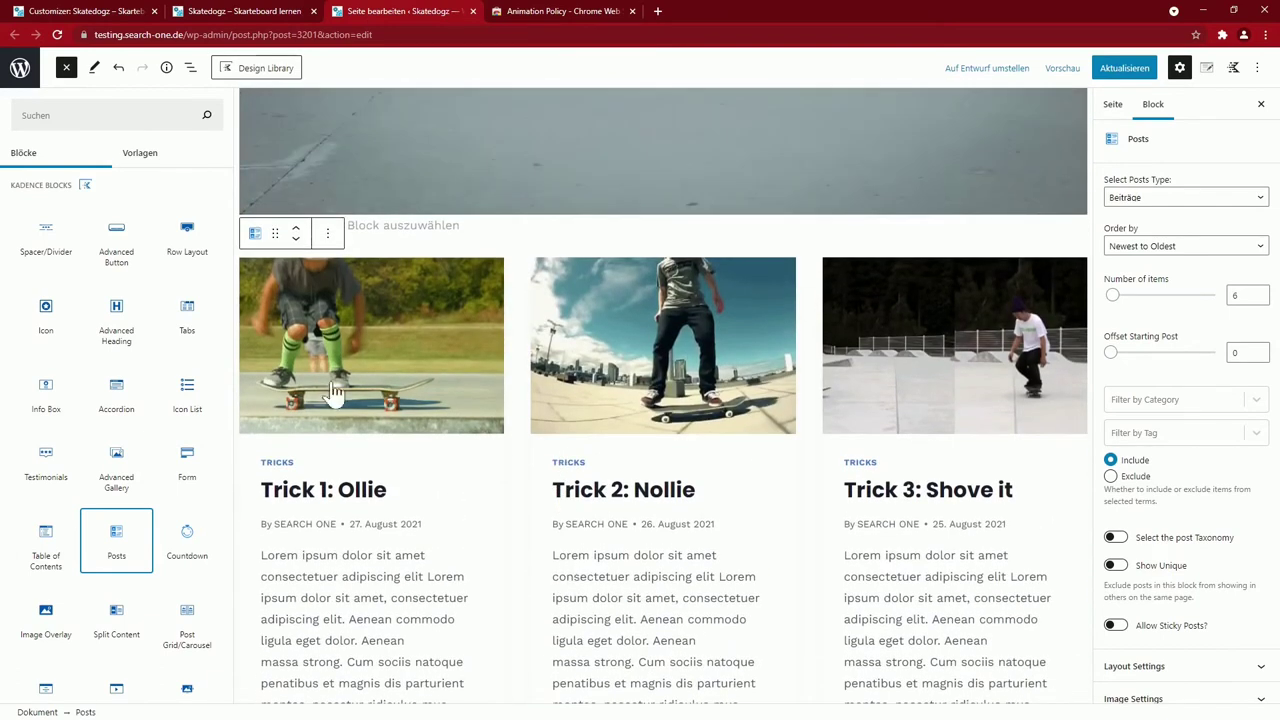
pyautogui.click(255, 233)
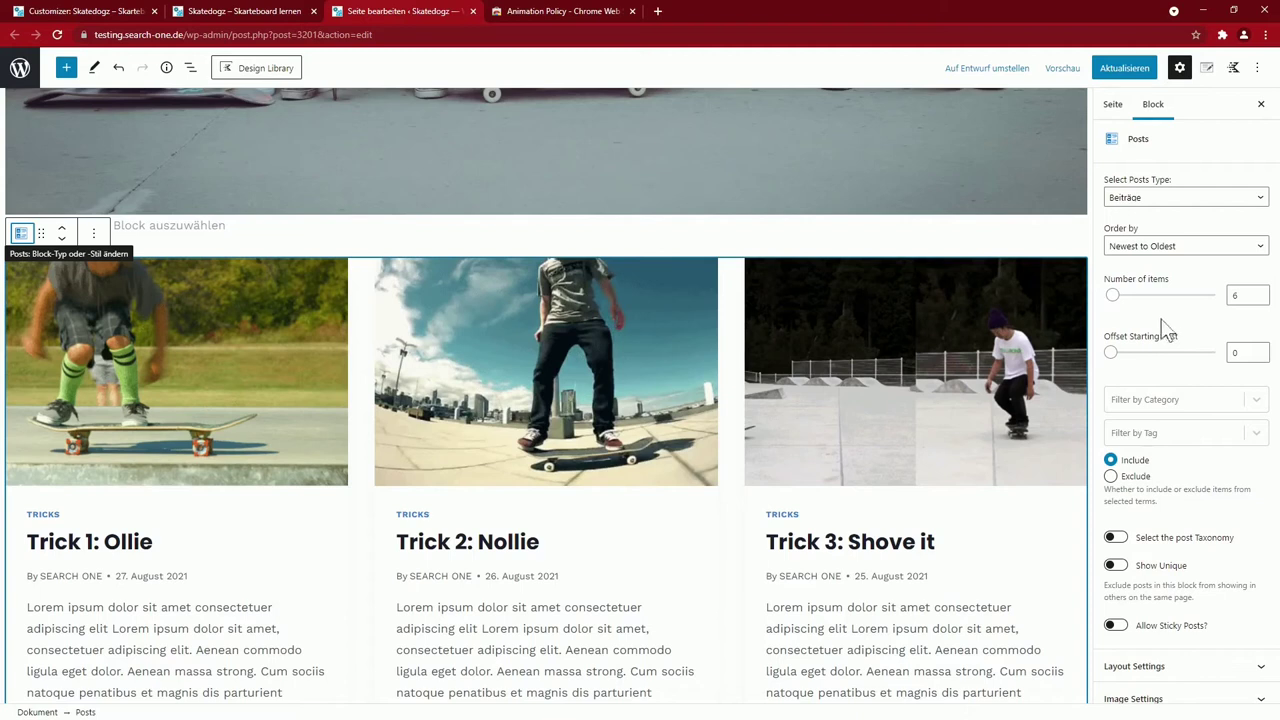
# Limit the Posts block to 3 items and filter it by the category Tricks
pyautogui.doubleClick(1230, 297)
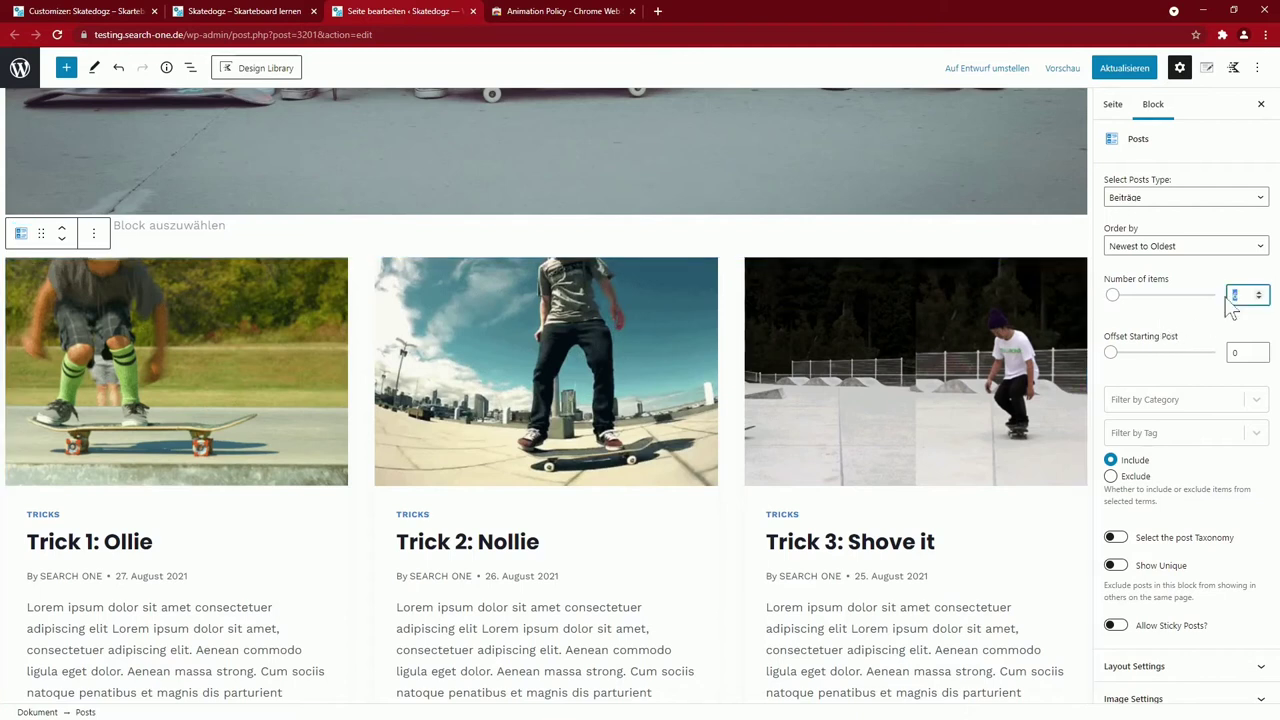
pyautogui.write('3')
pyautogui.click(1256, 400)
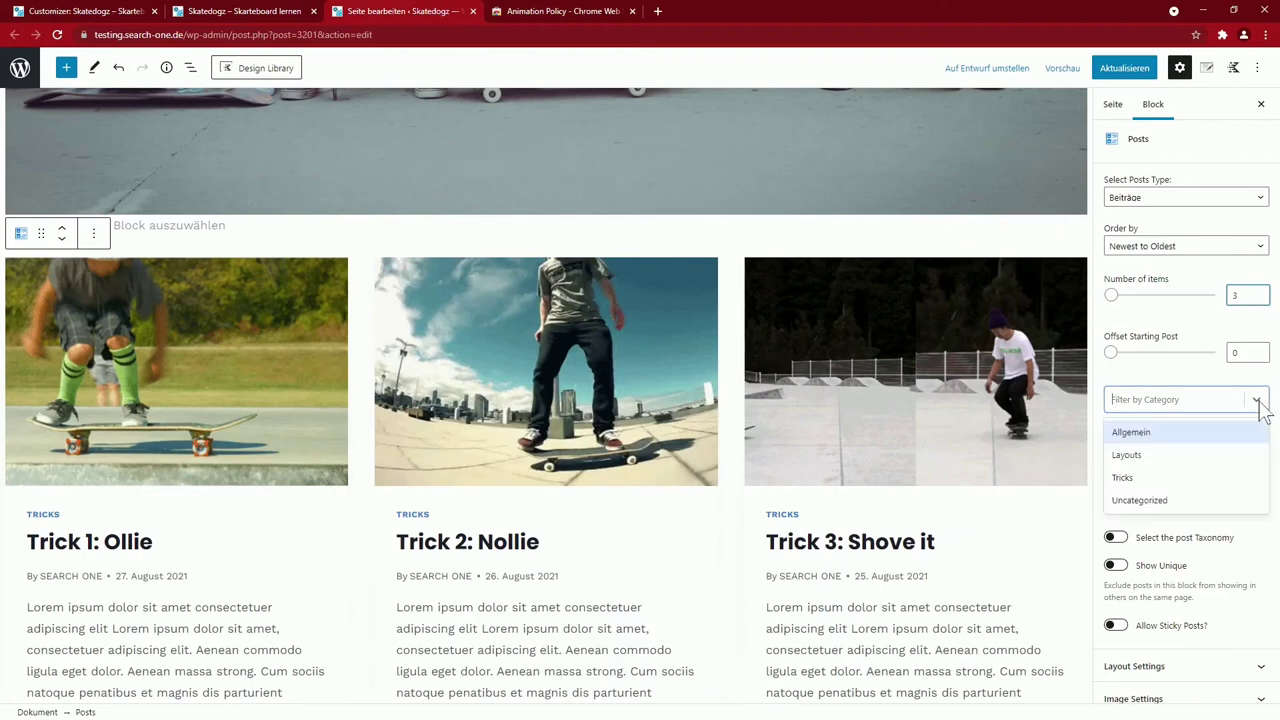
pyautogui.click(1133, 479)
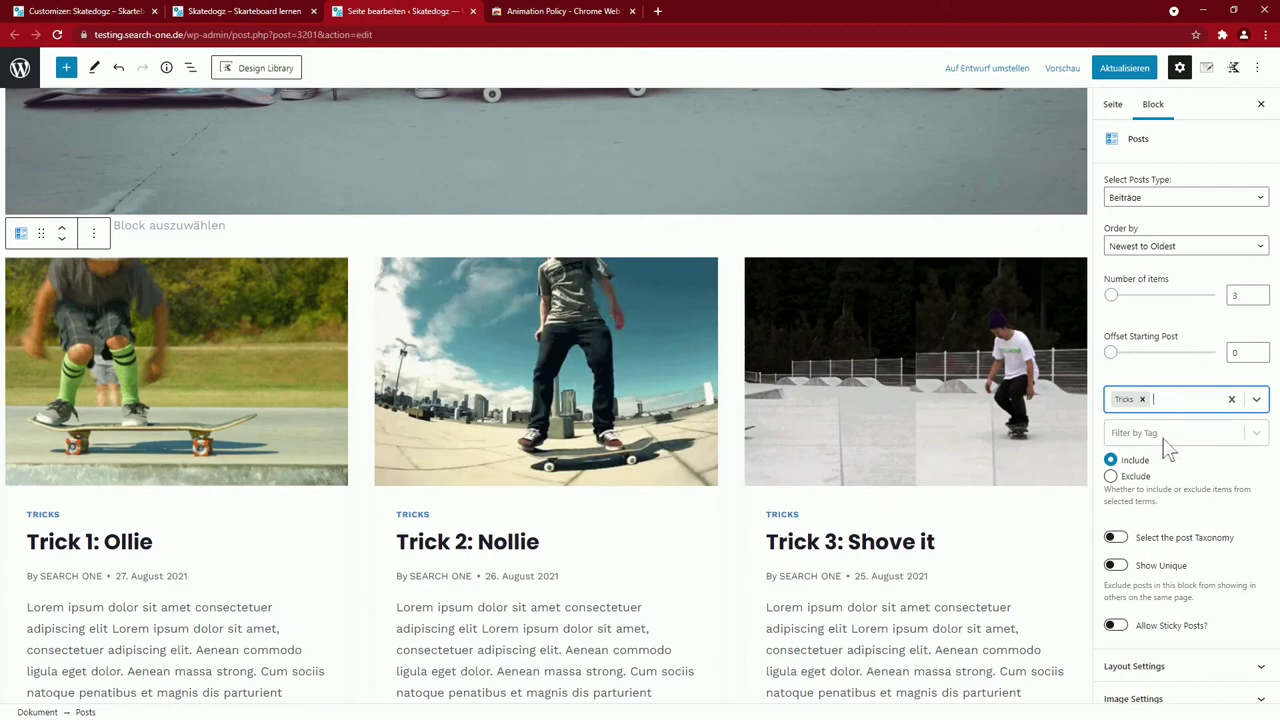
# Look through the layout, image and category settings of the Posts block
pyautogui.scroll(-2, 1180, 483)
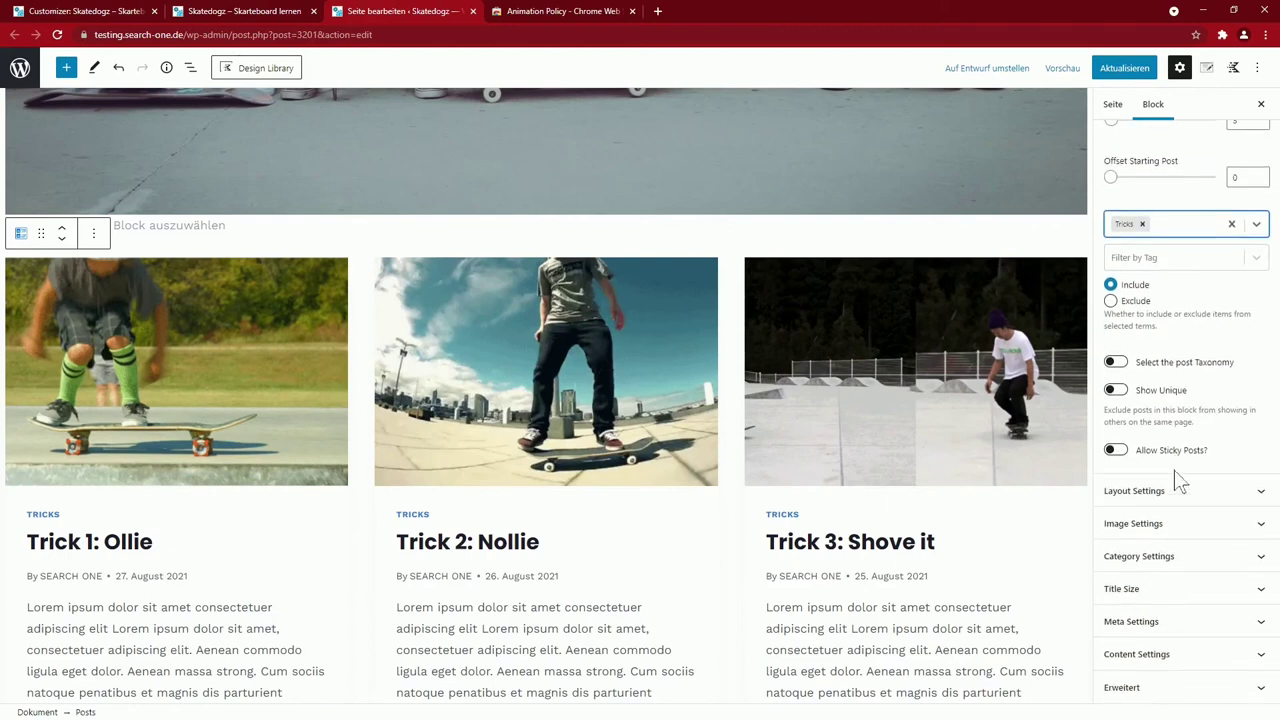
pyautogui.click(1150, 491)
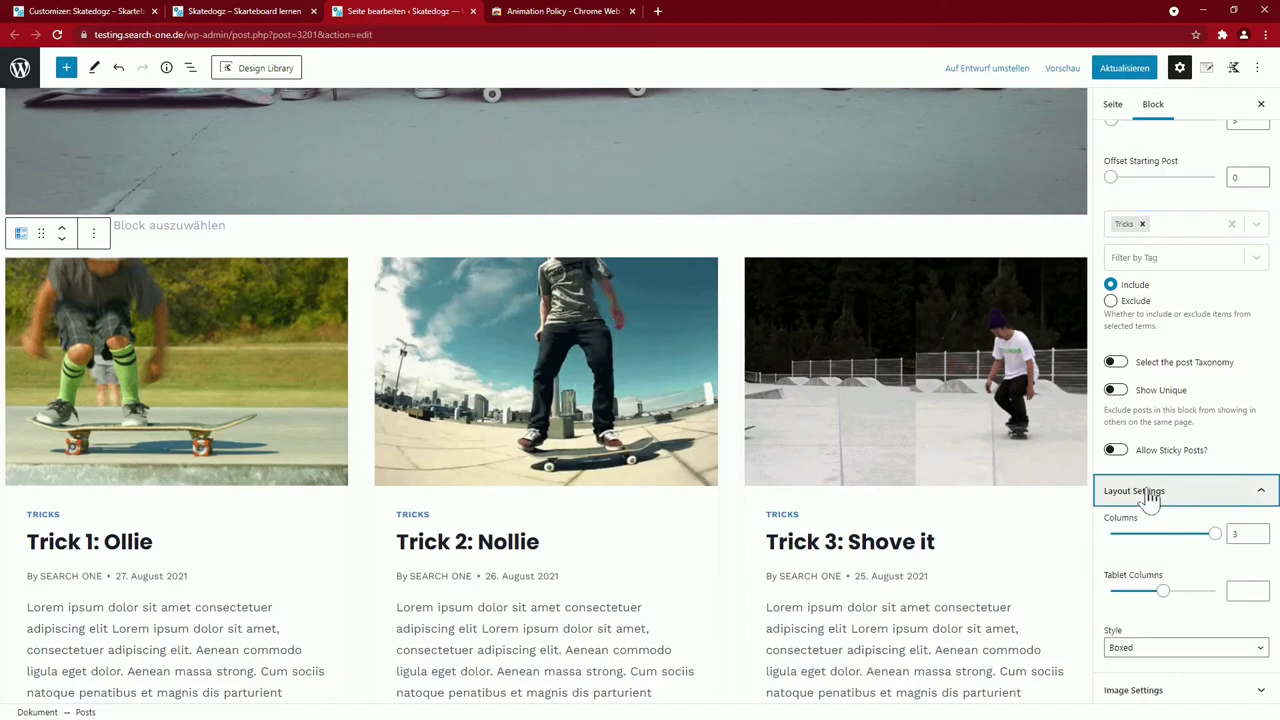
pyautogui.scroll(-2, 1160, 490)
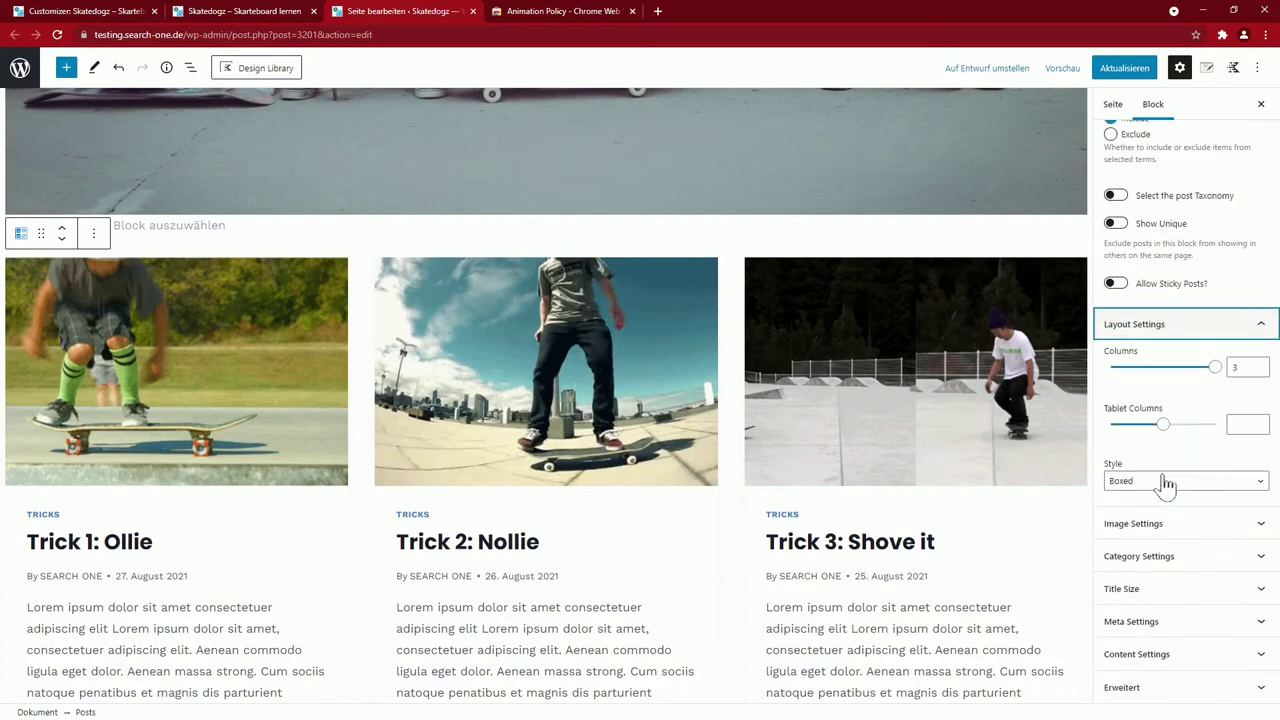
pyautogui.click(1165, 523)
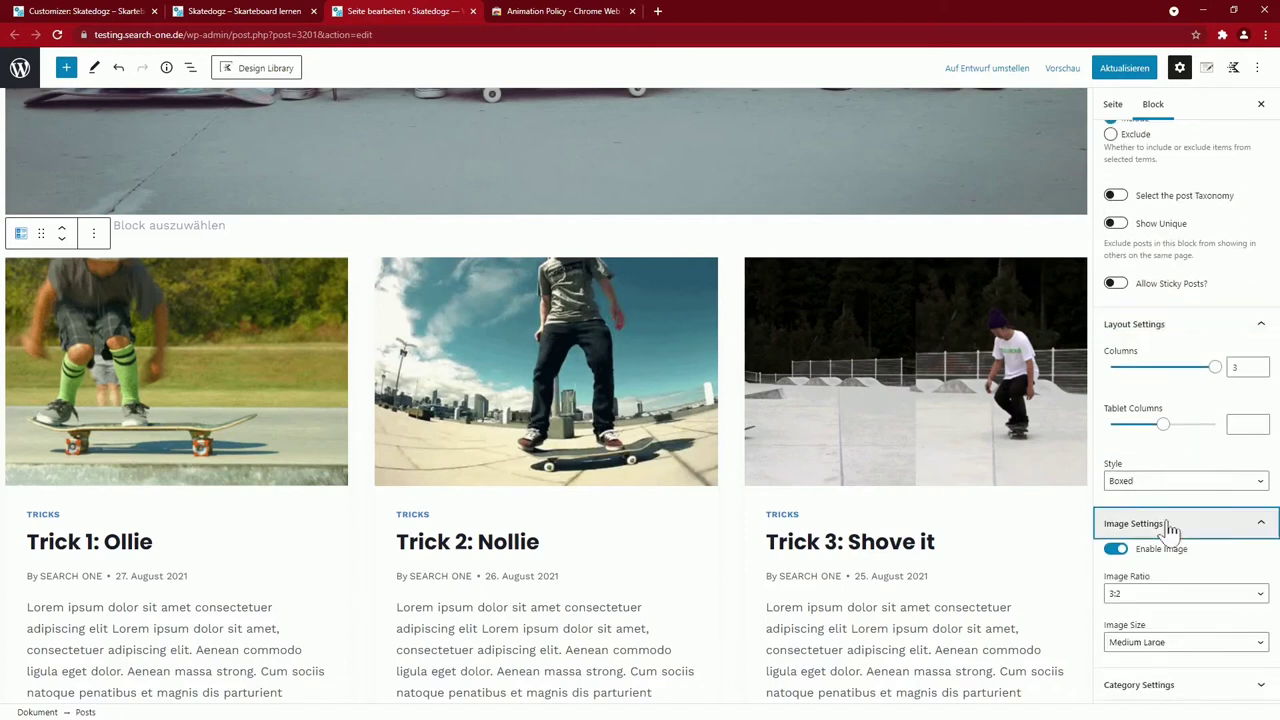
pyautogui.scroll(-2, 1166, 530)
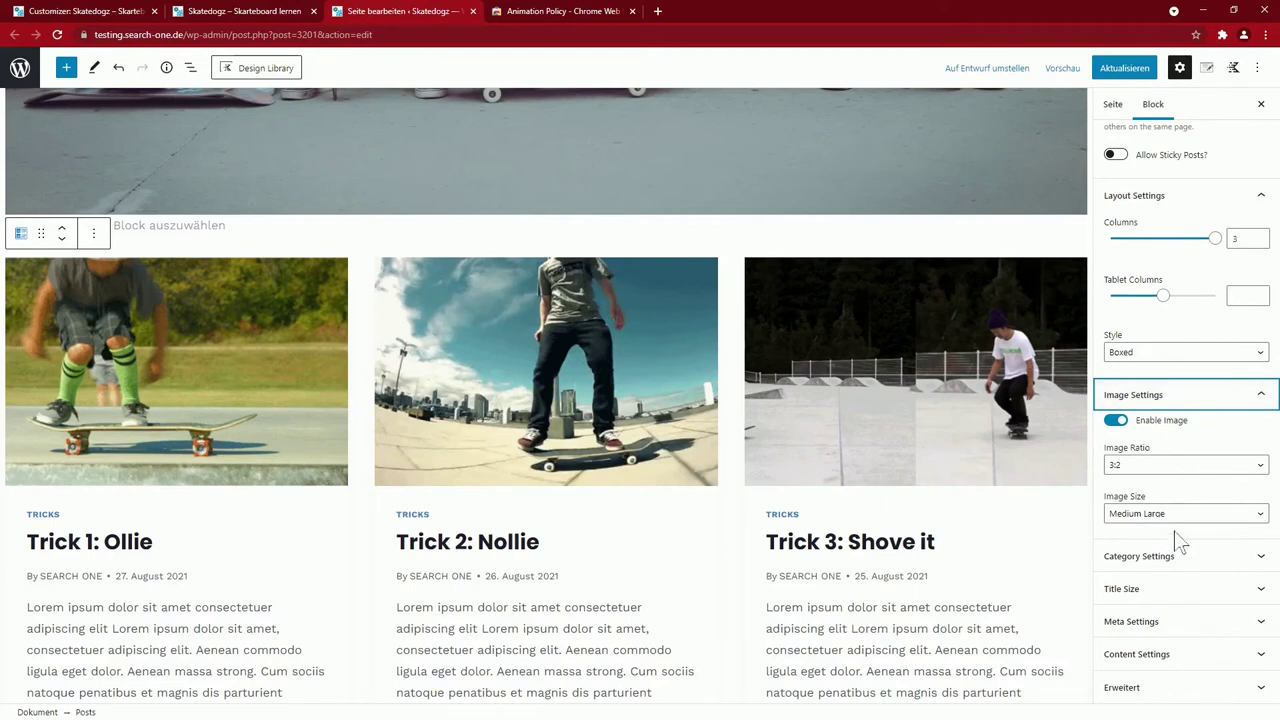
pyautogui.click(1171, 558)
pyautogui.scroll(-2, 1171, 558)
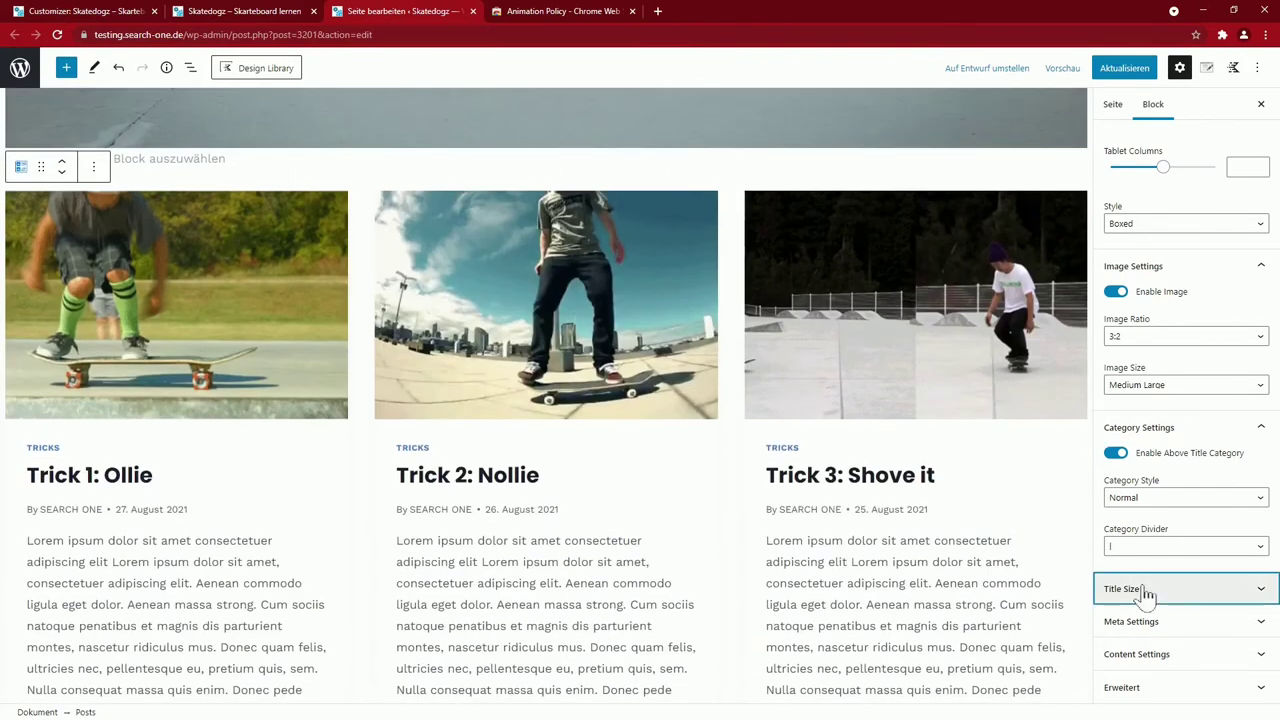
# Set the HTML tag of the post titles in the Posts block to H4
pyautogui.click(1146, 594)
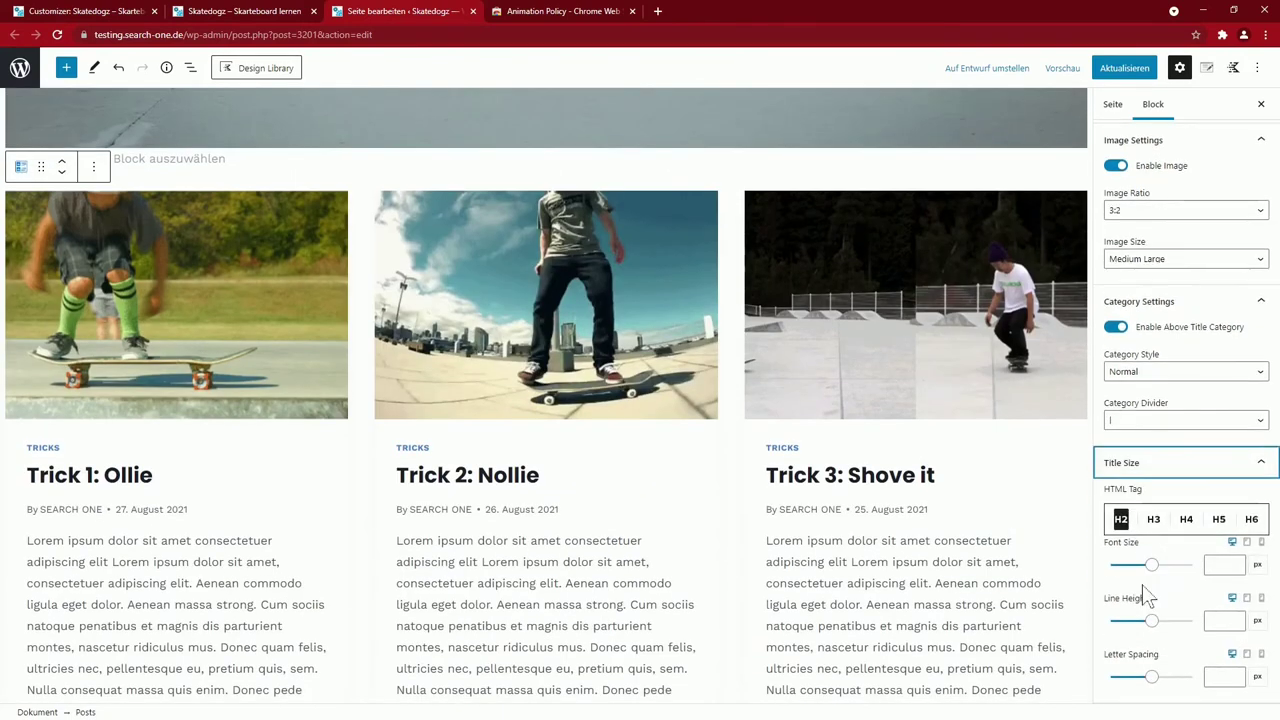
pyautogui.click(1154, 519)
pyautogui.click(1186, 519)
pyautogui.scroll(-1, 1186, 528)
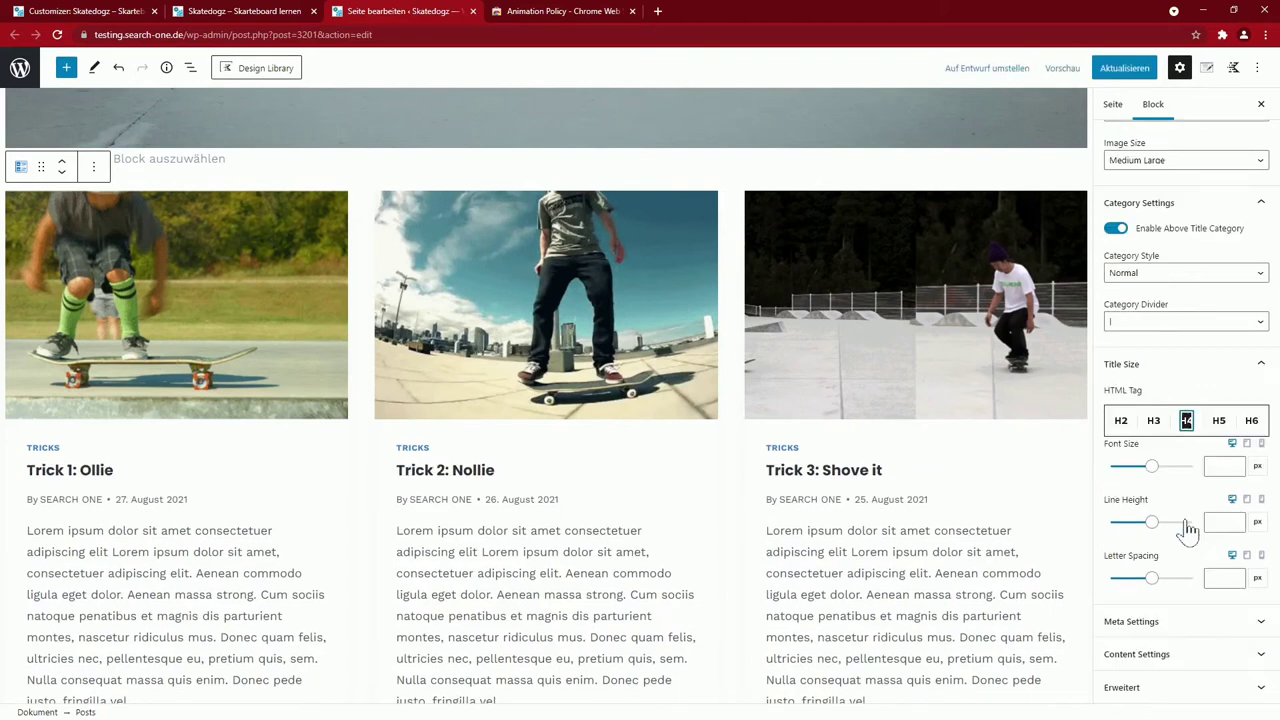
# Turn off the author and date in the Posts block's meta settings
pyautogui.click(1163, 626)
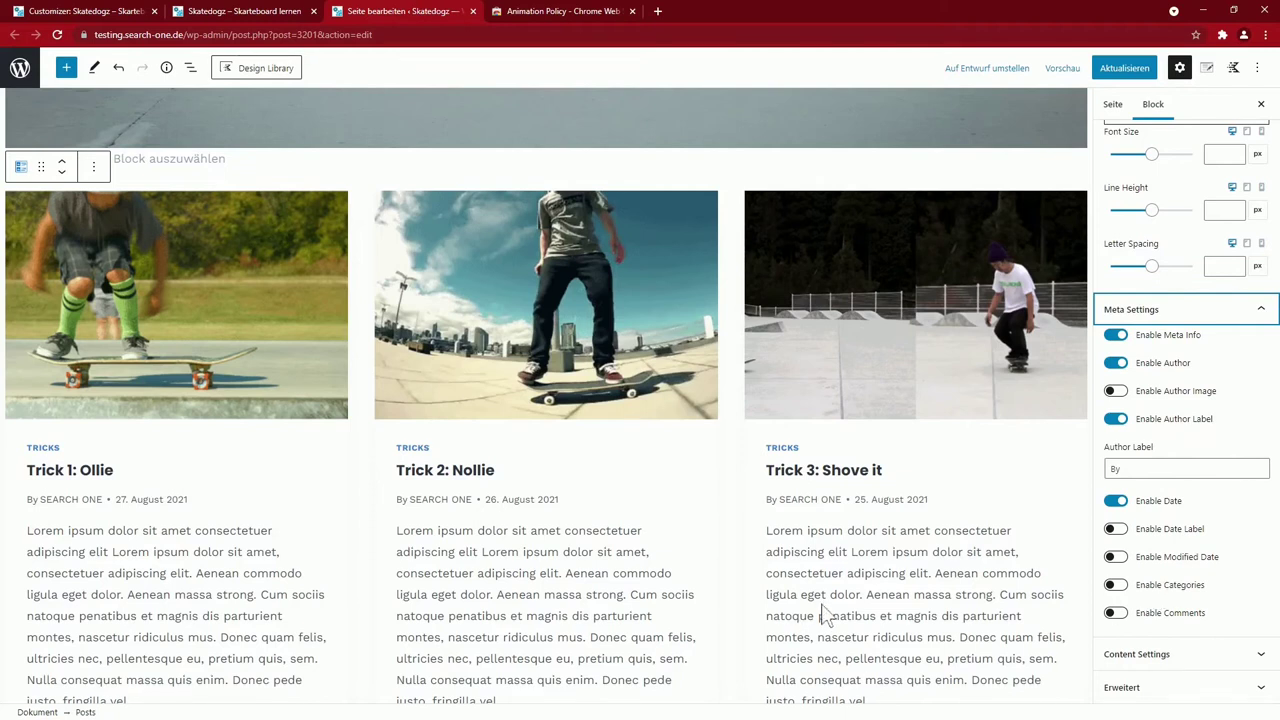
pyautogui.scroll(1, 1180, 400)
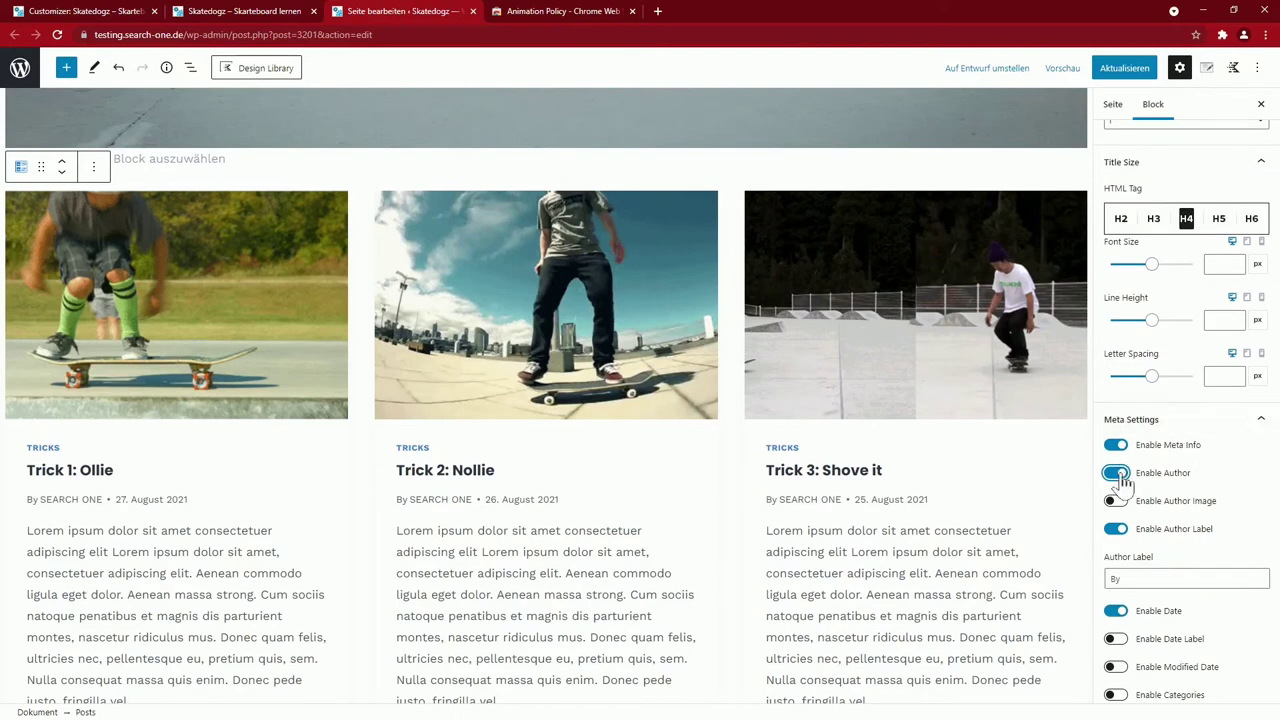
pyautogui.click(1116, 474)
pyautogui.click(1118, 500)
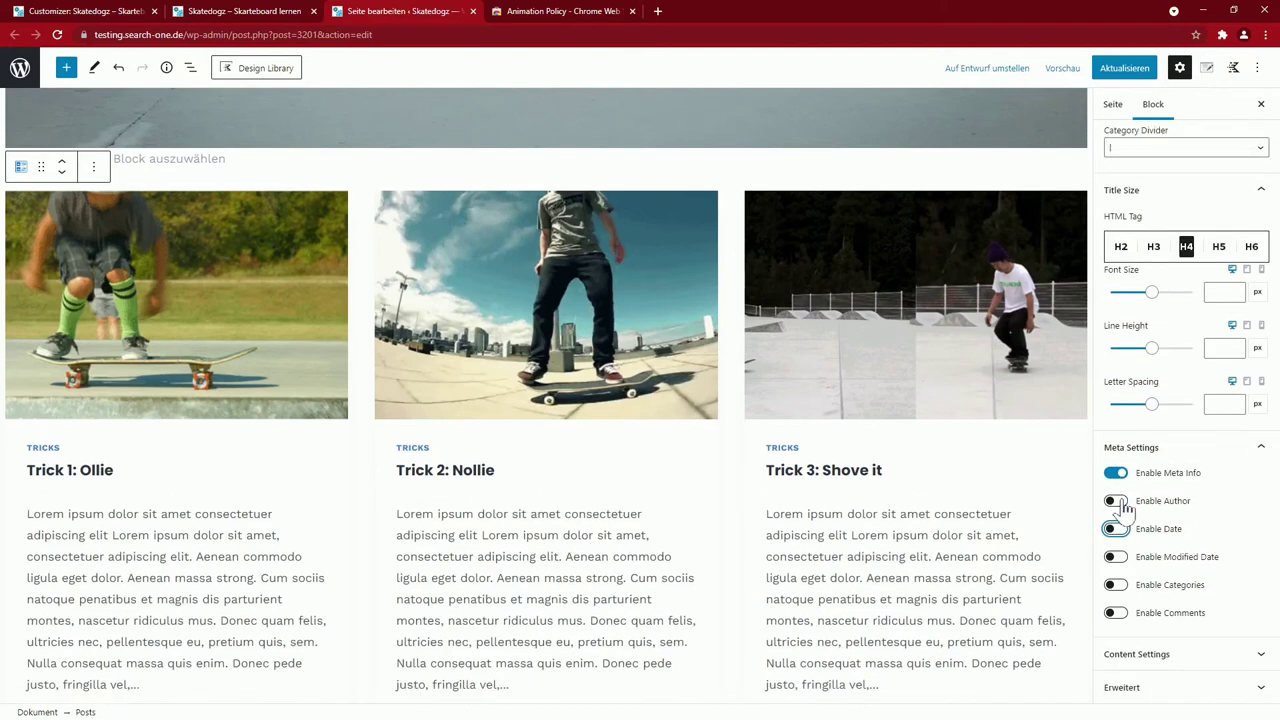
# Turn off the excerpt and the Read More link on the post cards
pyautogui.click(1136, 654)
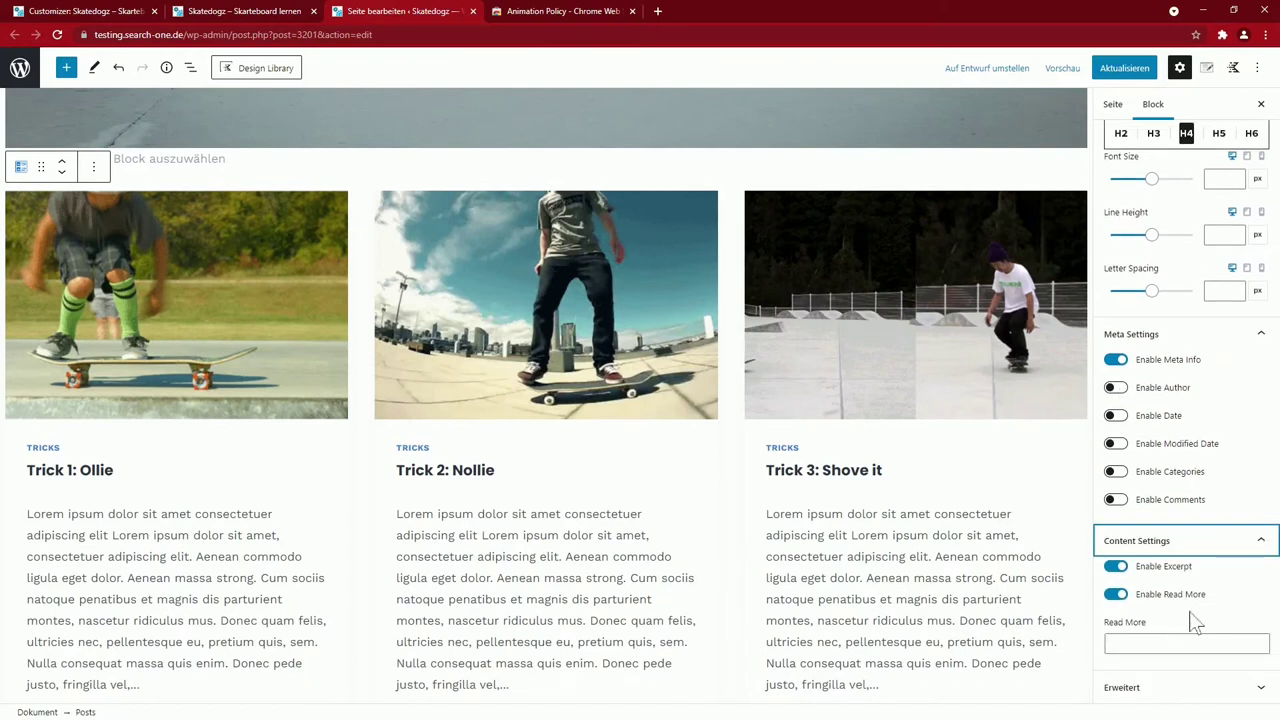
pyautogui.click(1123, 571)
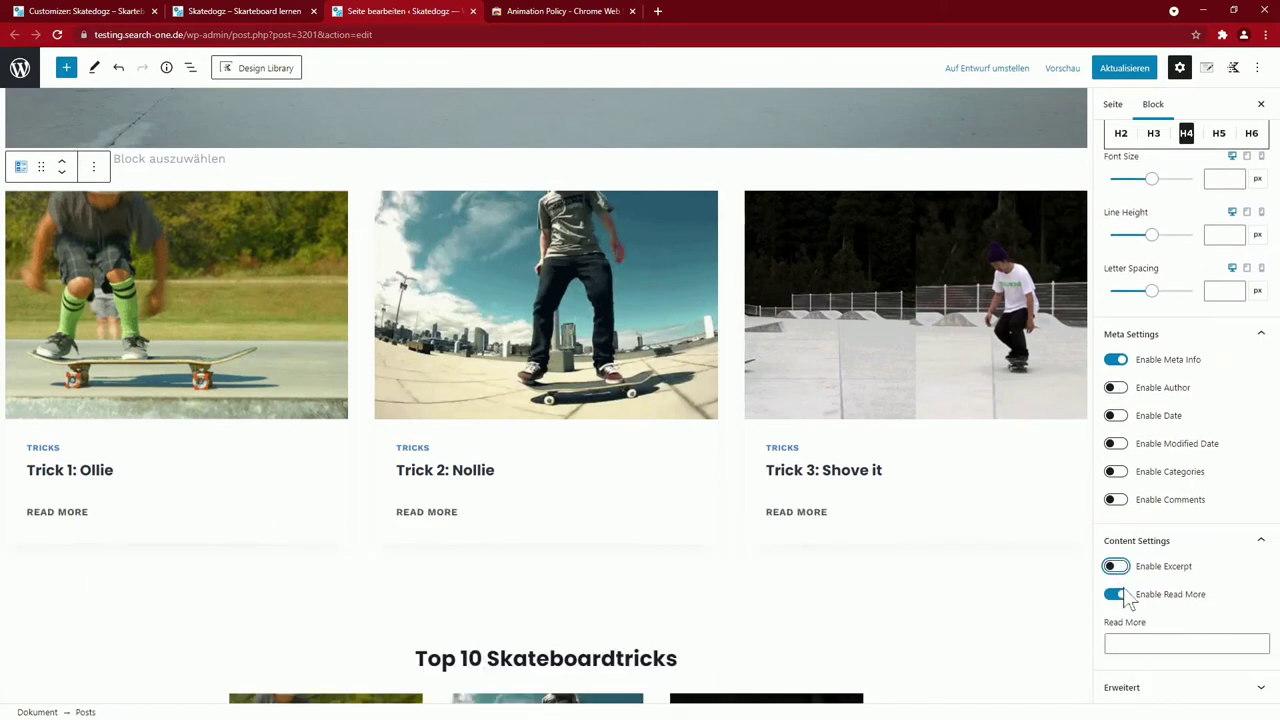
pyautogui.click(1117, 596)
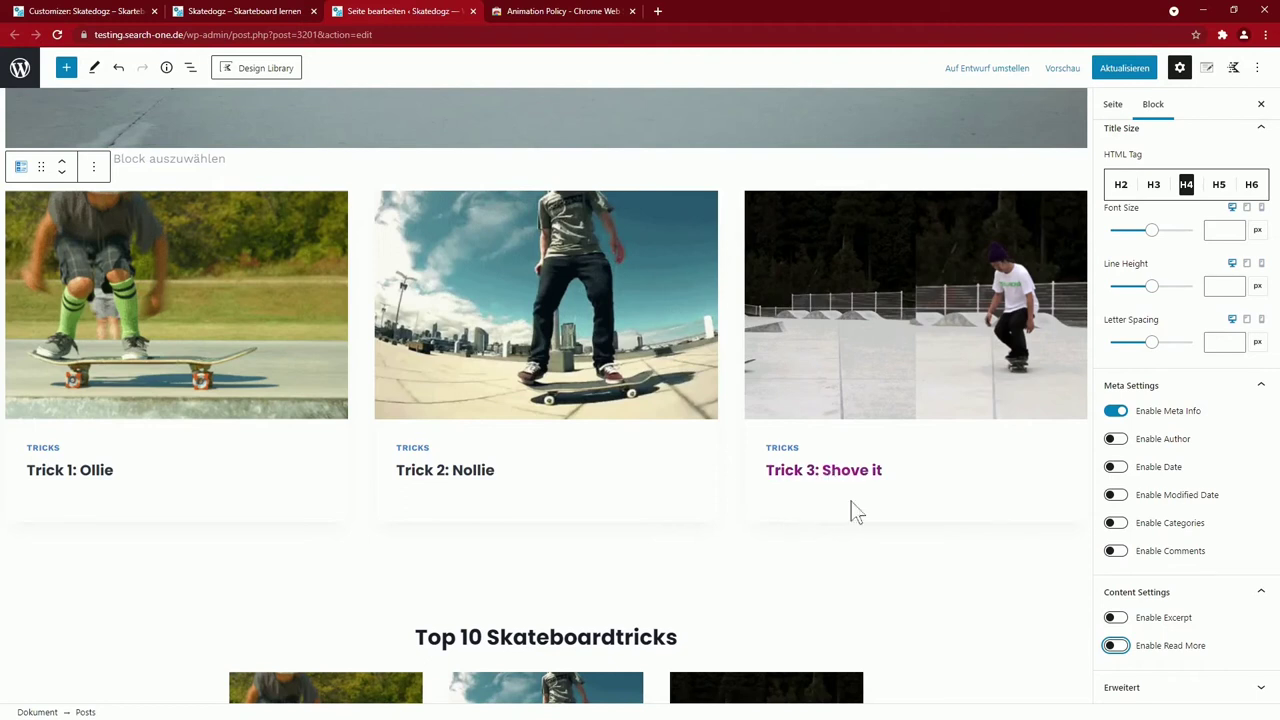
# Turn off the category above the post titles and compare the cards with the existing "Top 10 Skateboardtricks" section
pyautogui.scroll(1, 890, 500)
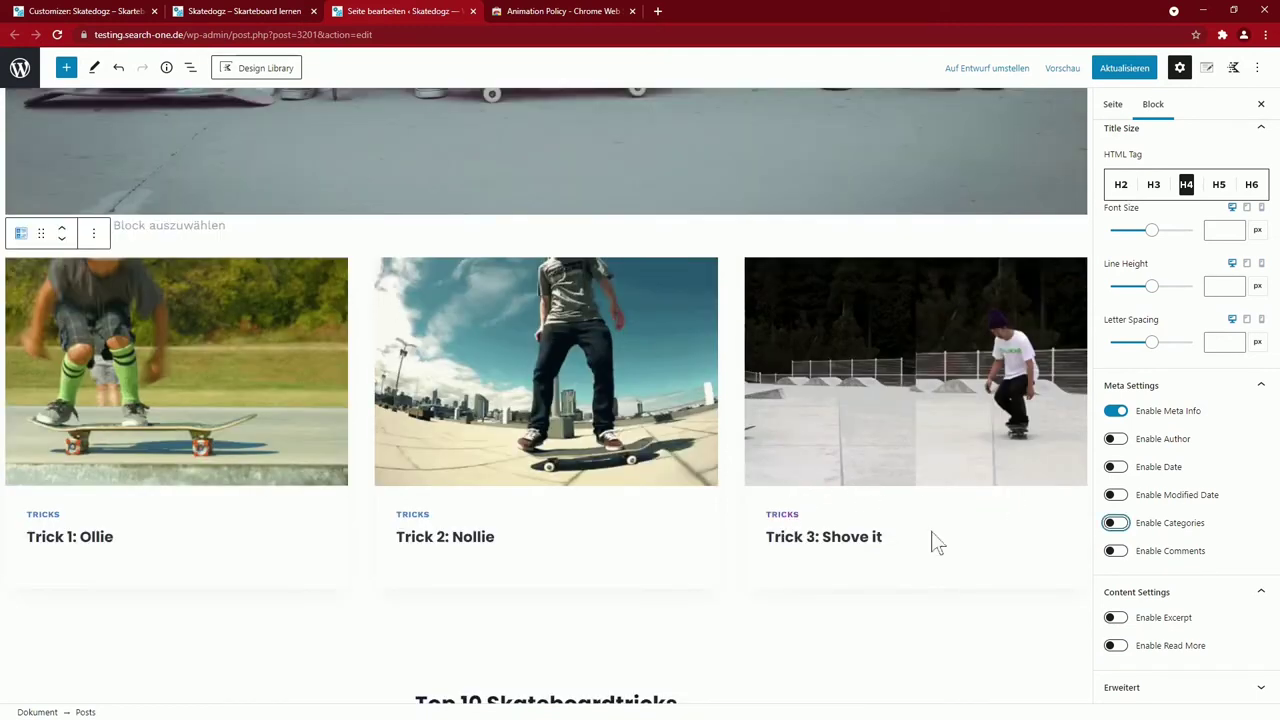
pyautogui.scroll(3, 1143, 494)
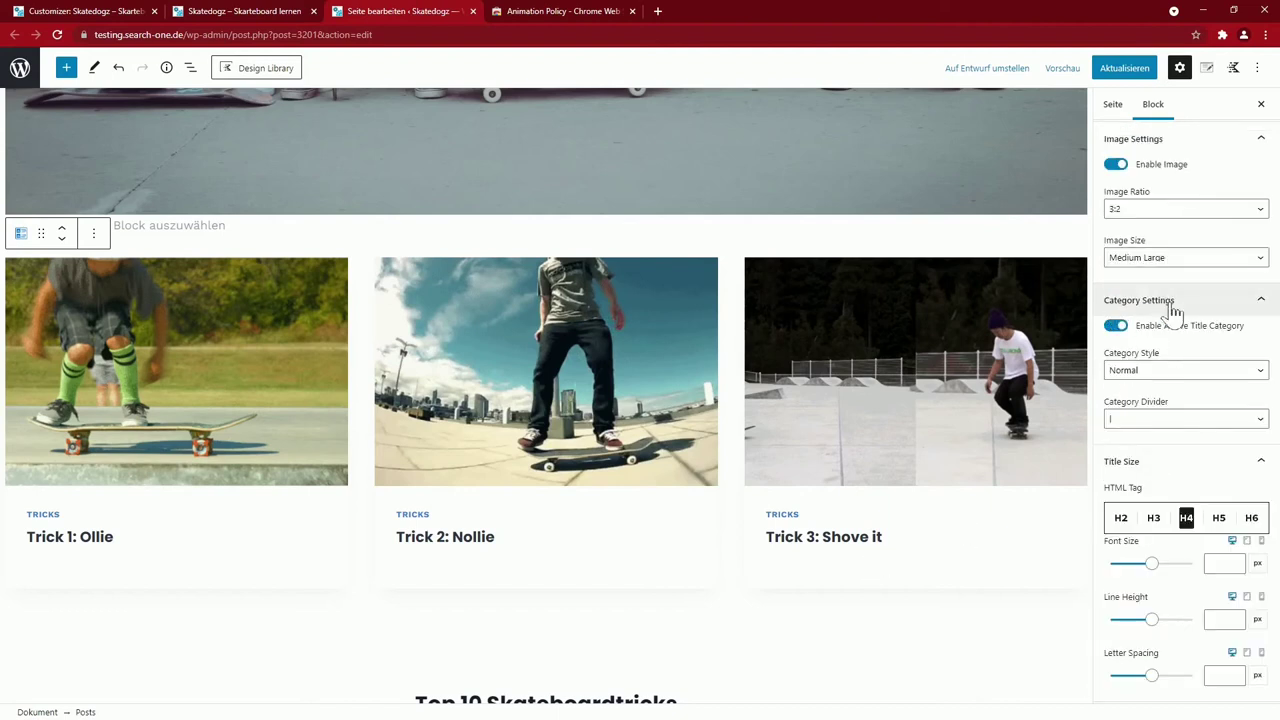
pyautogui.click(1116, 326)
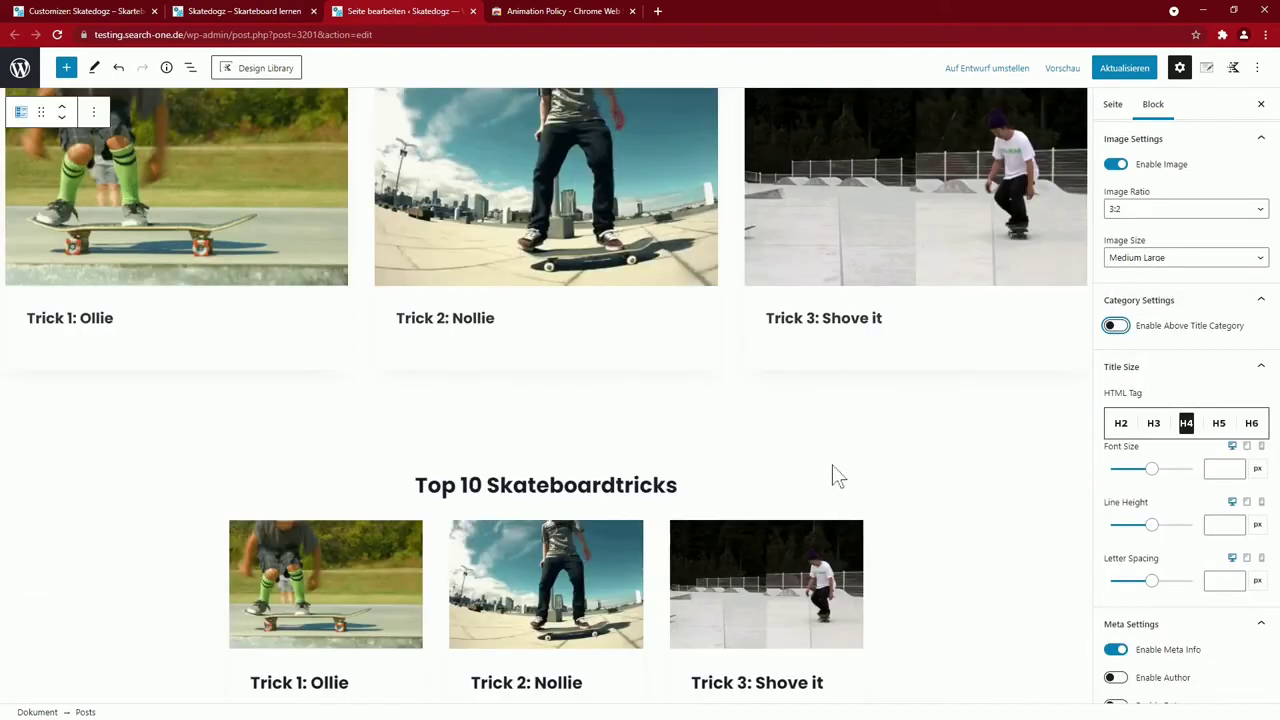
pyautogui.scroll(-3, 832, 474)
pyautogui.scroll(5, 487, 437)
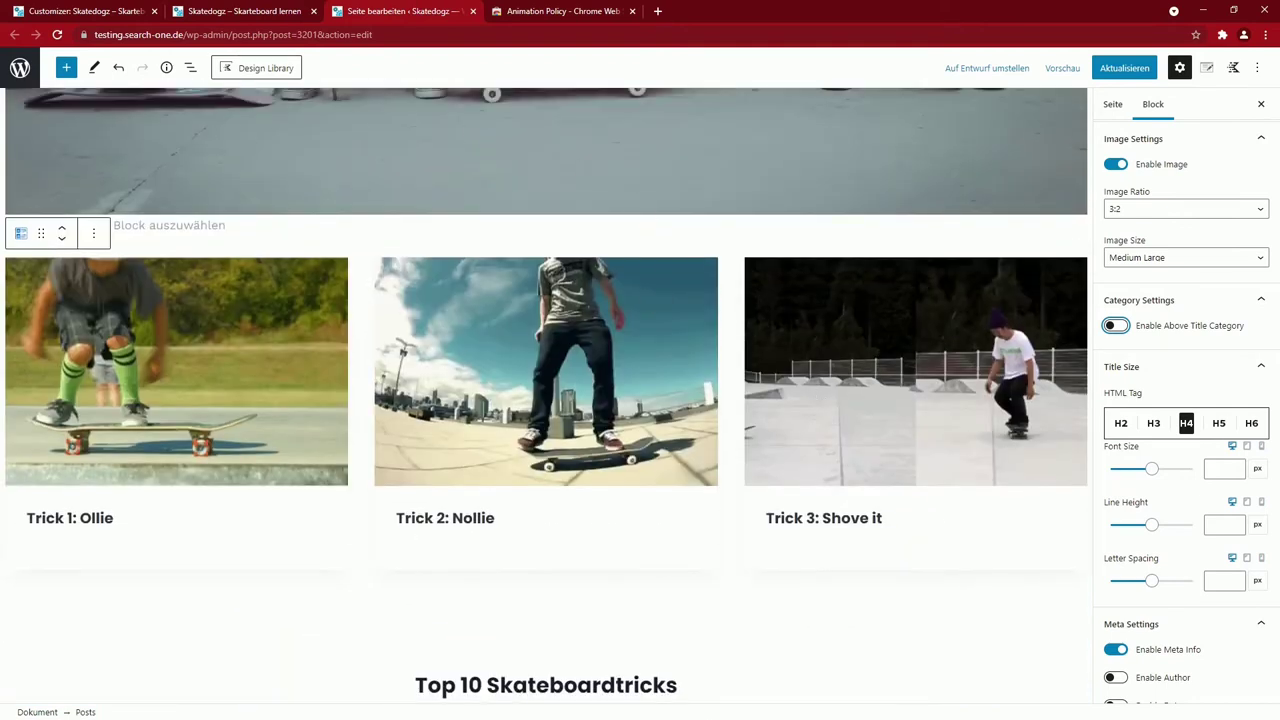
# Insert a Row Layout block with a single column directly above the Posts block, staying on the page editor
pyautogui.click(200, 245)
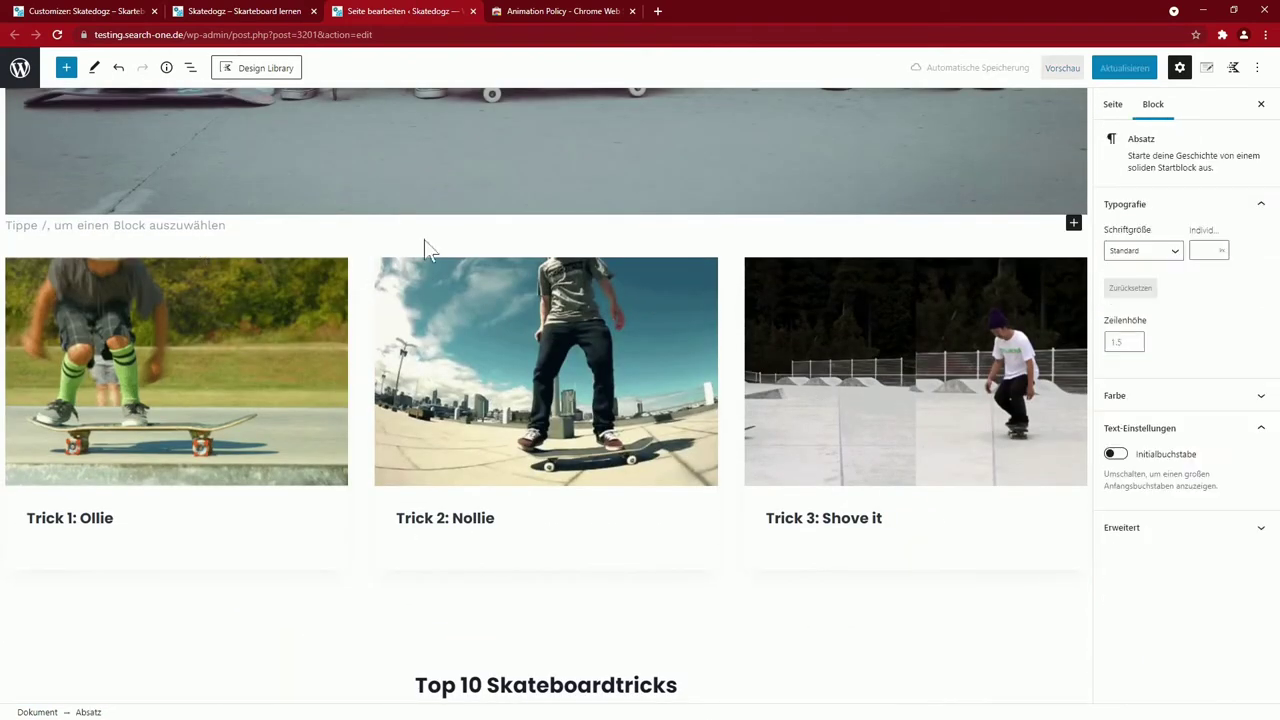
pyautogui.click(546, 246)
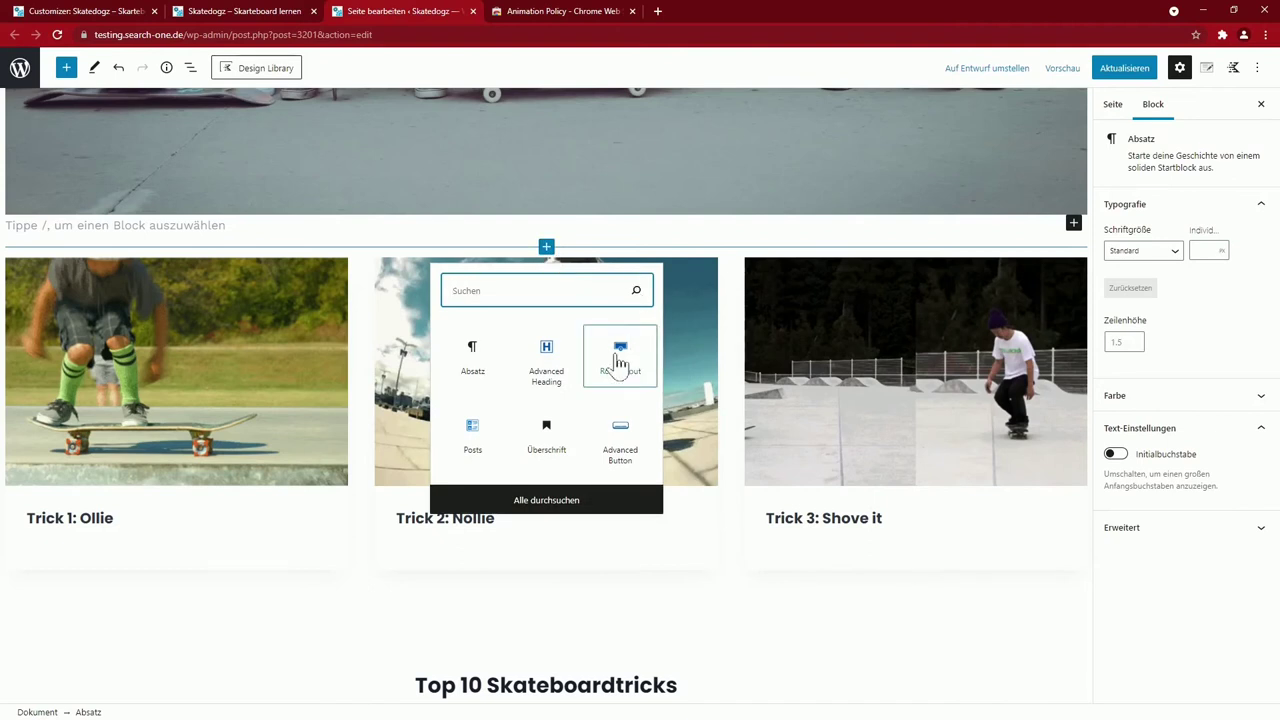
pyautogui.click(618, 362)
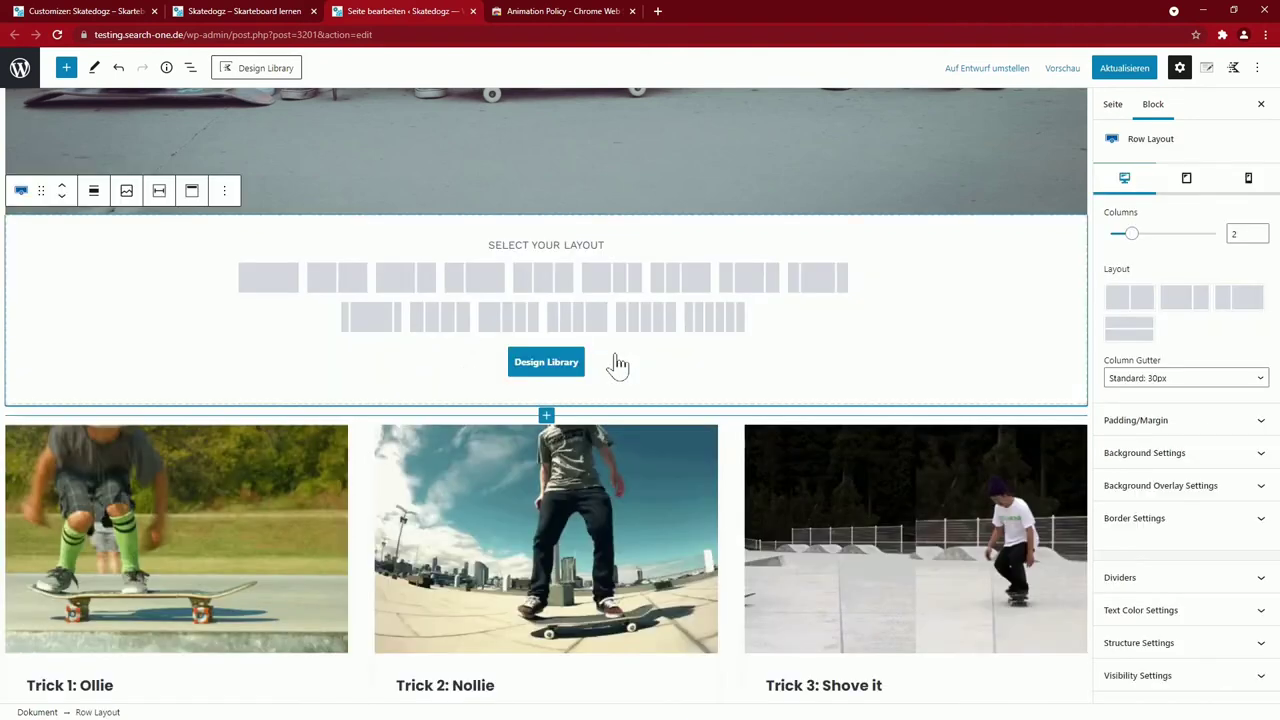
pyautogui.click(281, 274)
pyautogui.hotkey('alt', 'Left')
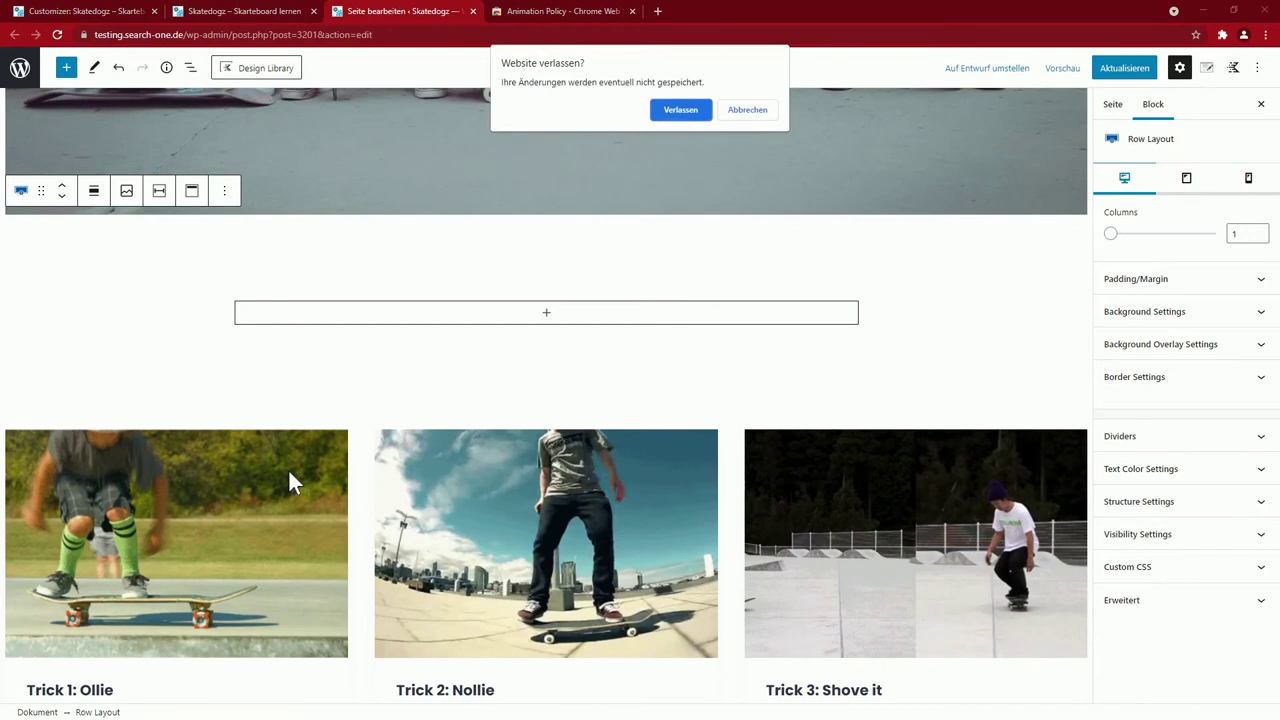
pyautogui.click(748, 110)
# Move the Posts block into the empty section of the new single-column row and check its narrower width
pyautogui.click(306, 551)
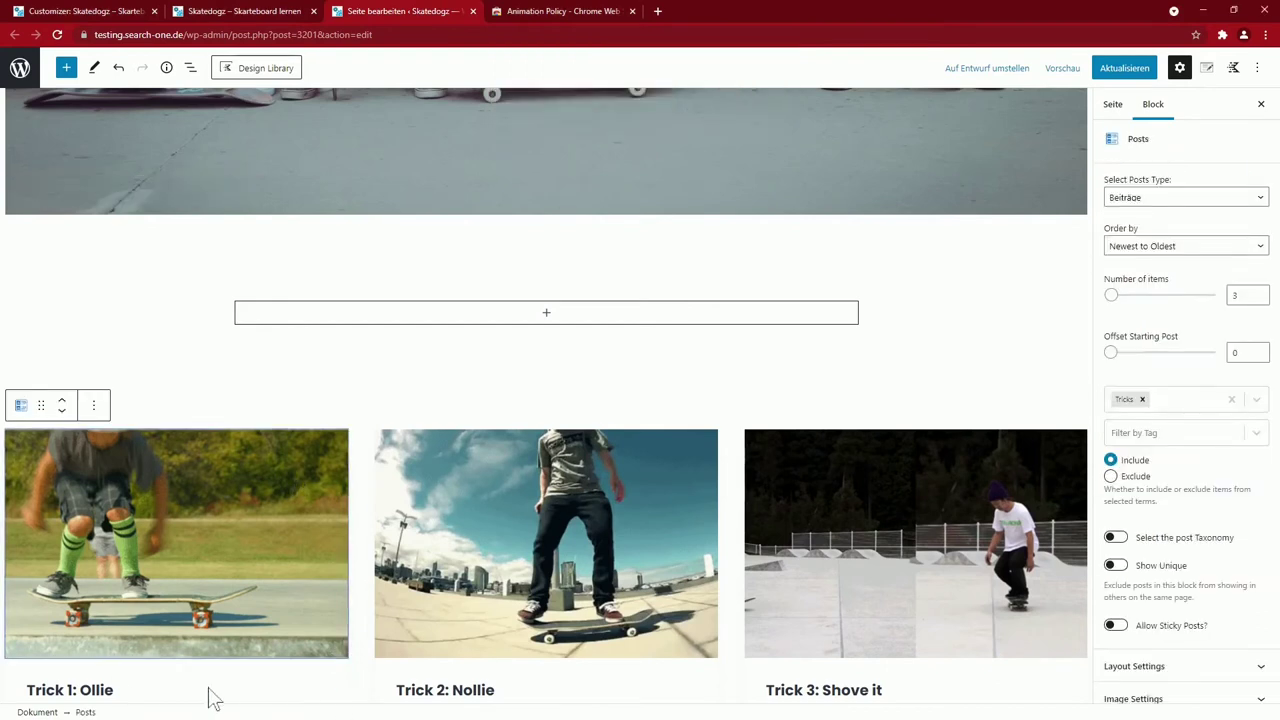
pyautogui.click(20, 405)
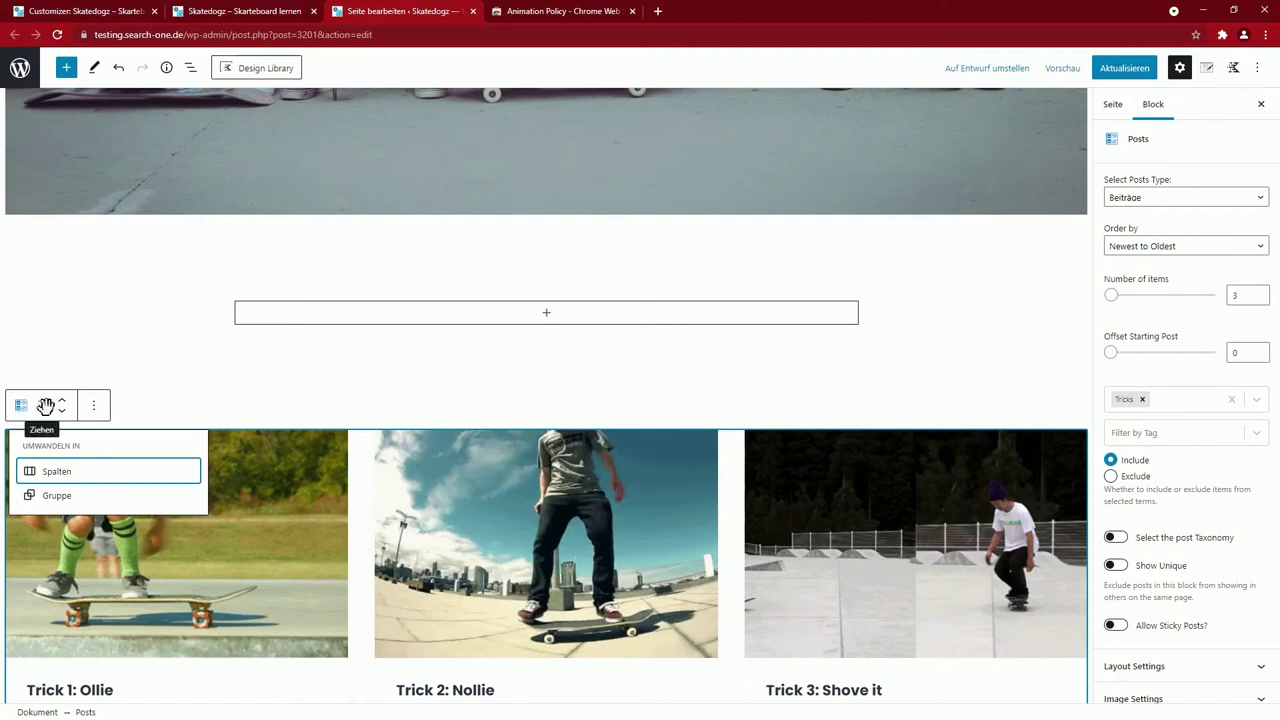
pyautogui.moveTo(45, 405); pyautogui.dragTo(540, 394)
pyautogui.scroll(-5, 206, 574)
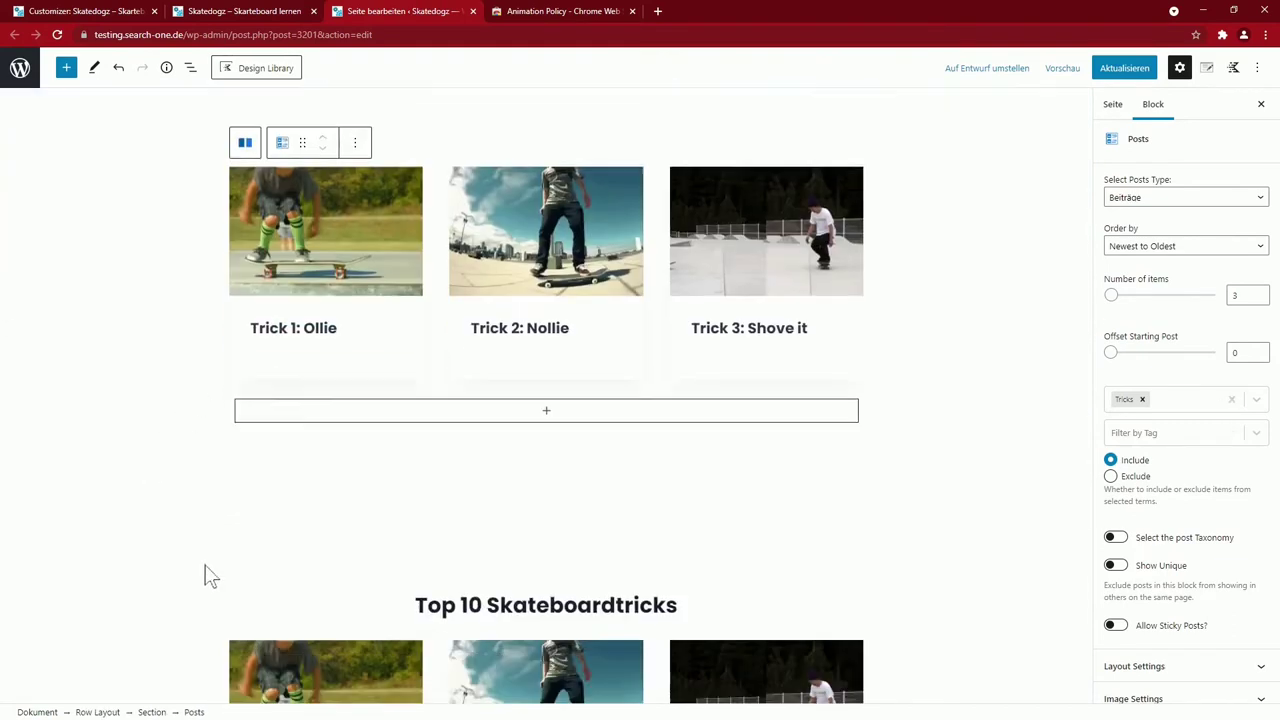
pyautogui.scroll(3, 305, 443)
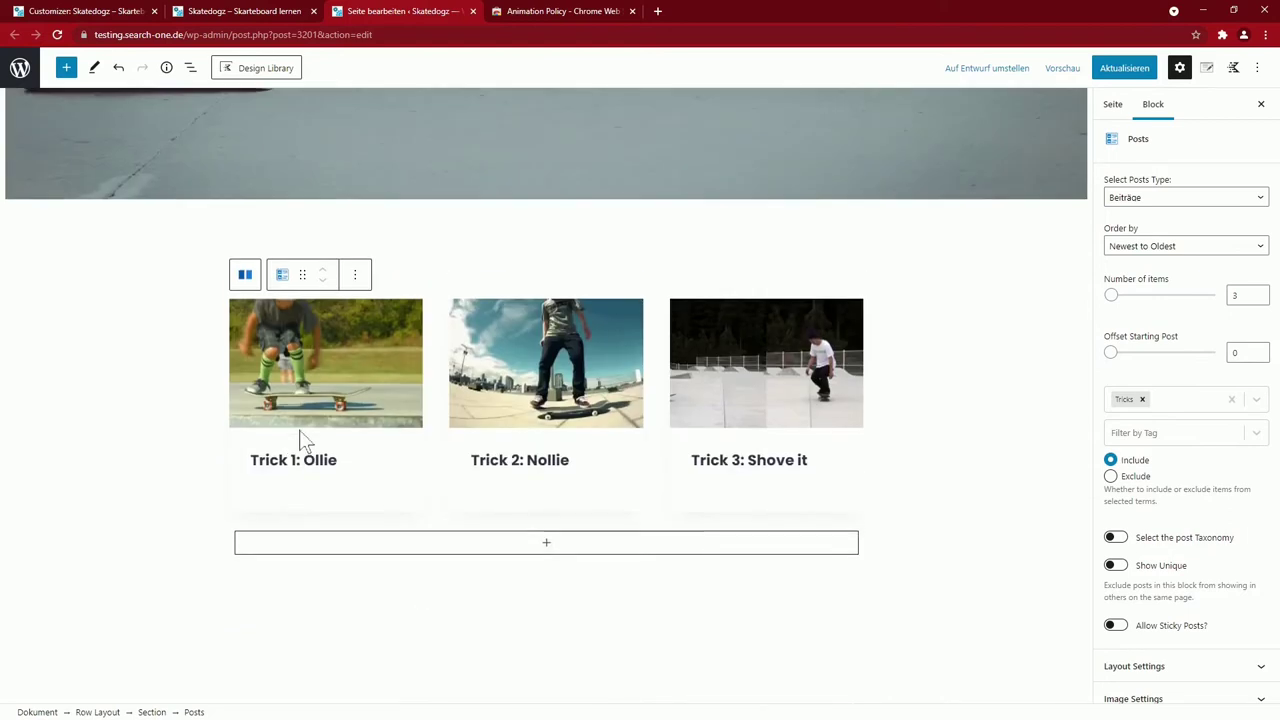
# Copy the heading text "Top 10 Skateboardtricks" from the existing section and return to the new row without reloading the page
pyautogui.scroll(-3, 300, 437)
pyautogui.doubleClick(581, 470)
pyautogui.hotkey('ctrl', 'a')
pyautogui.hotkey('ctrl', 'c')
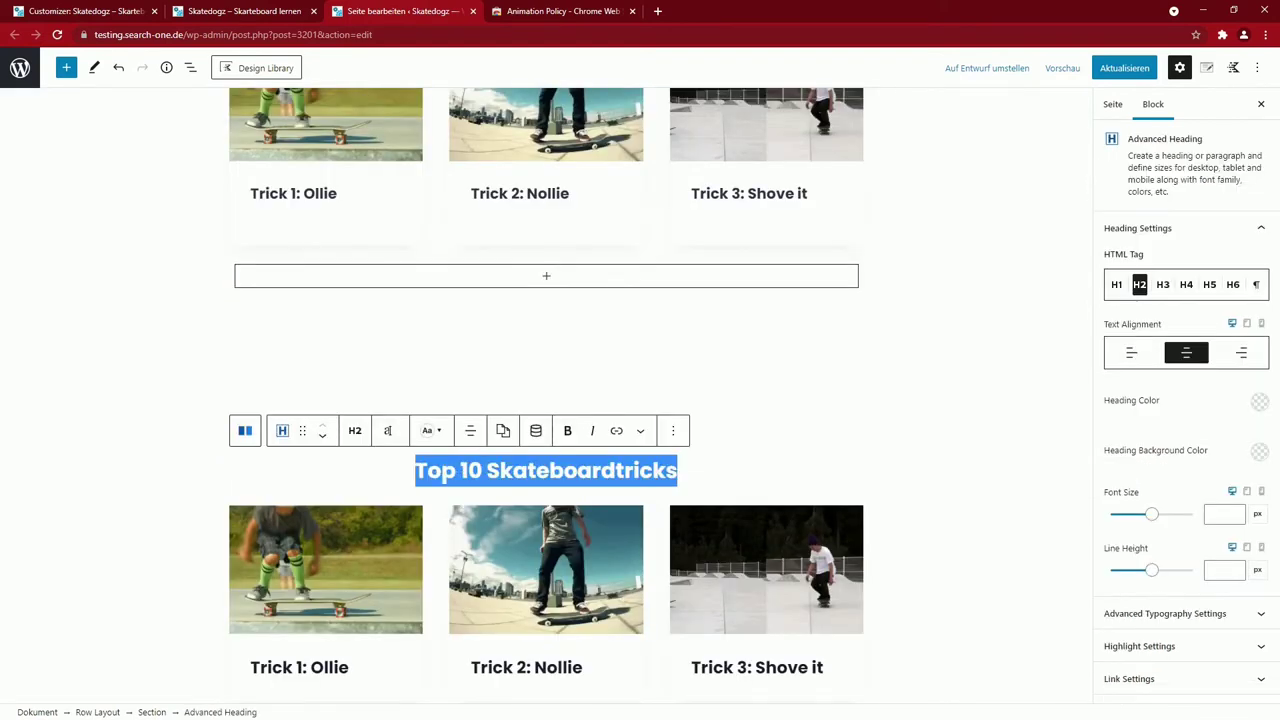
pyautogui.scroll(5, 563, 414)
pyautogui.press('F5')
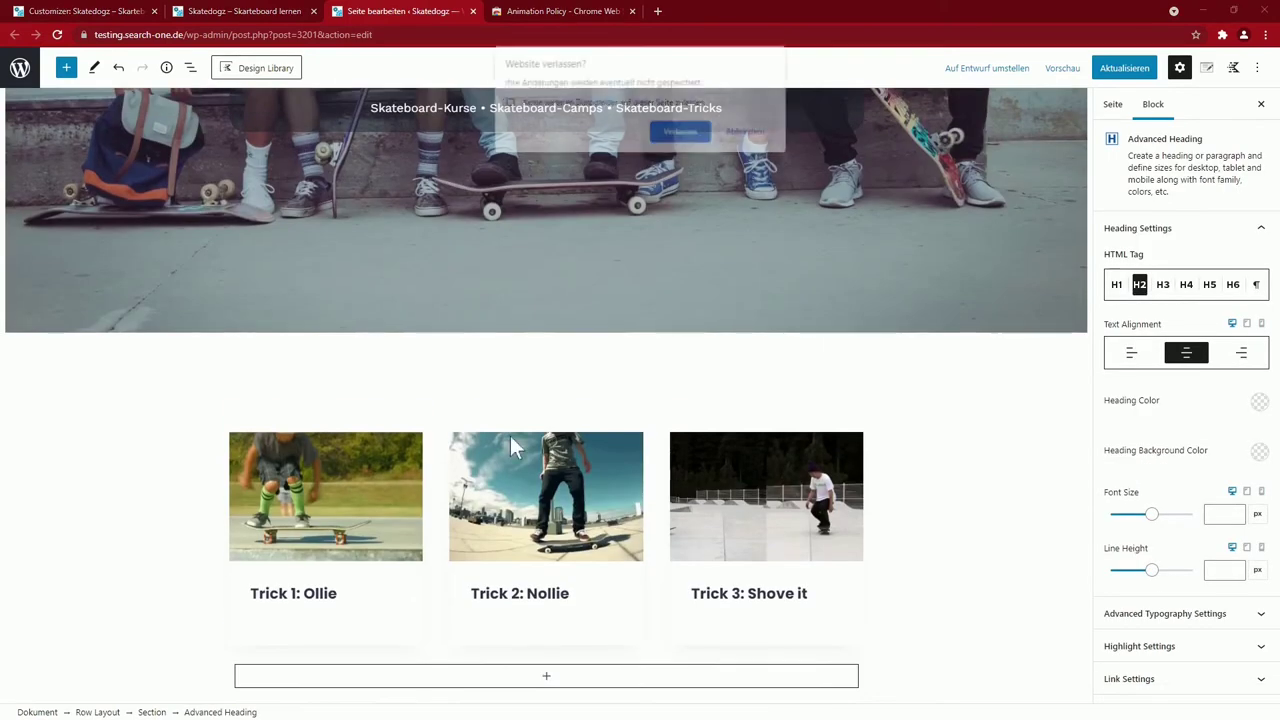
pyautogui.click(747, 132)
# Insert an Advanced Heading above the posts in the new row, paste "Top 10 Skateboardtricks" into it and center it
pyautogui.click(486, 569)
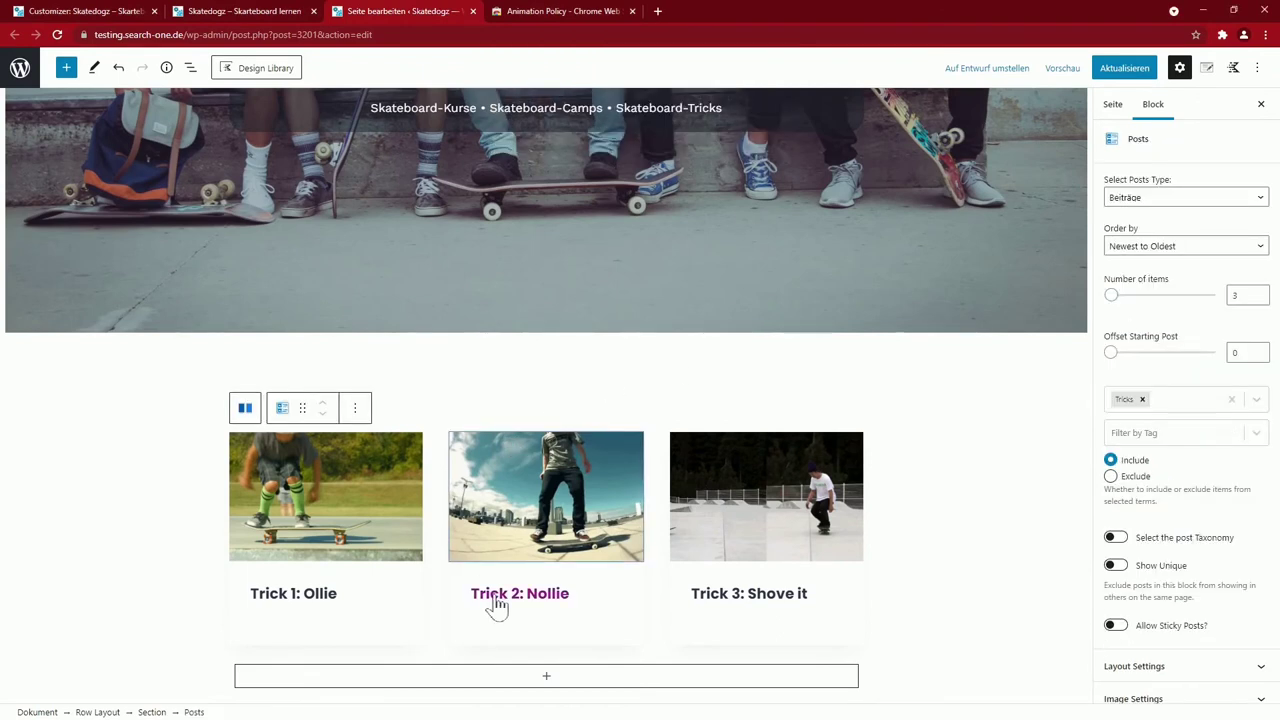
pyautogui.click(355, 409)
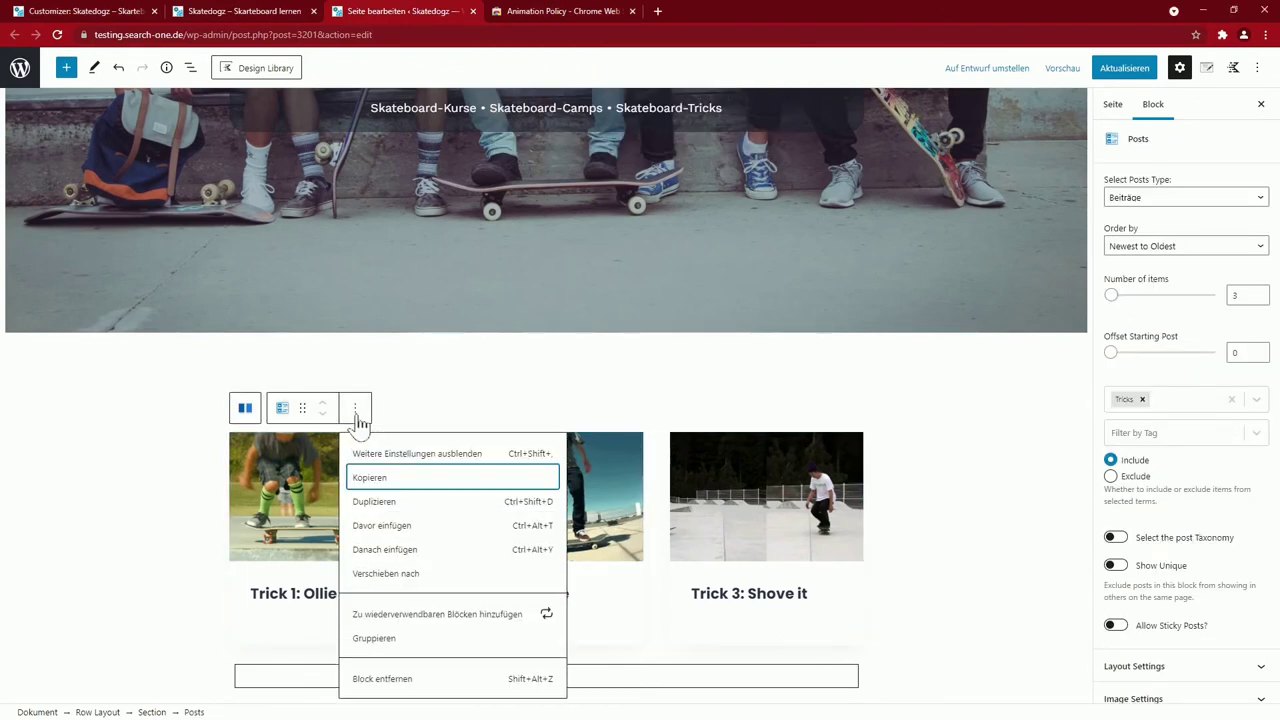
pyautogui.click(384, 526)
pyautogui.click(850, 421)
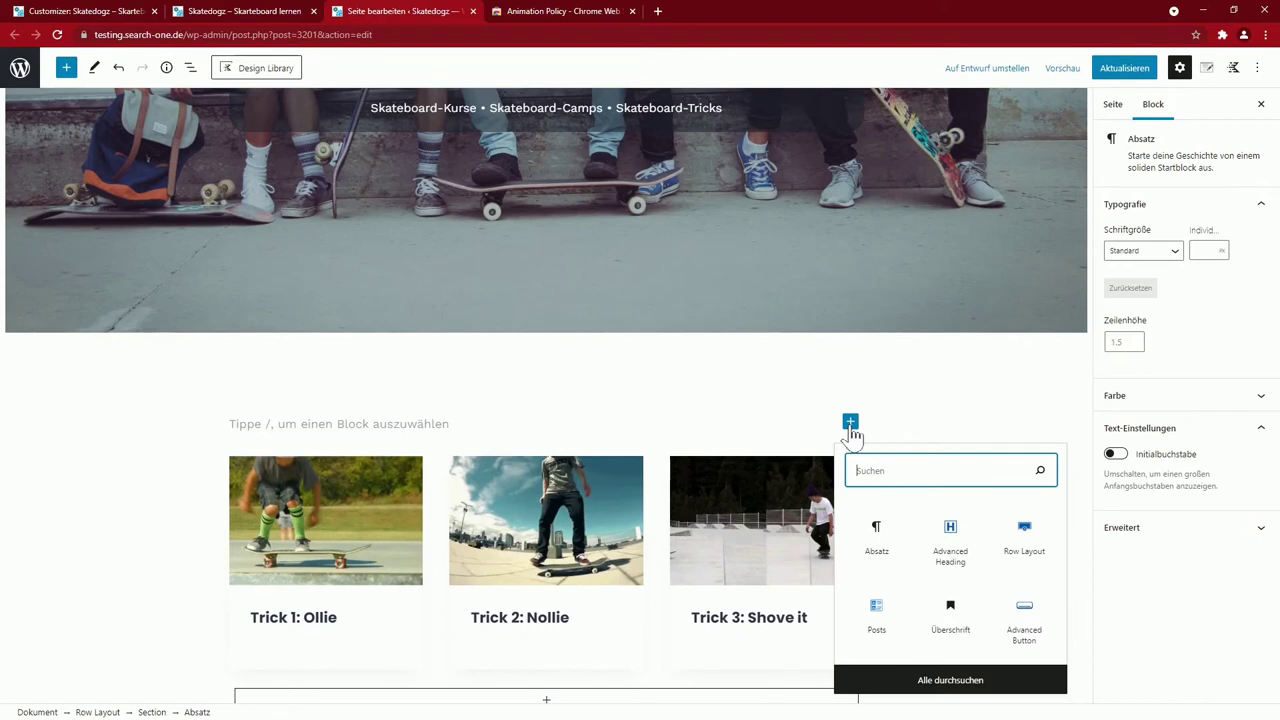
pyautogui.click(937, 537)
pyautogui.hotkey('ctrl', 'v')
pyautogui.click(470, 389)
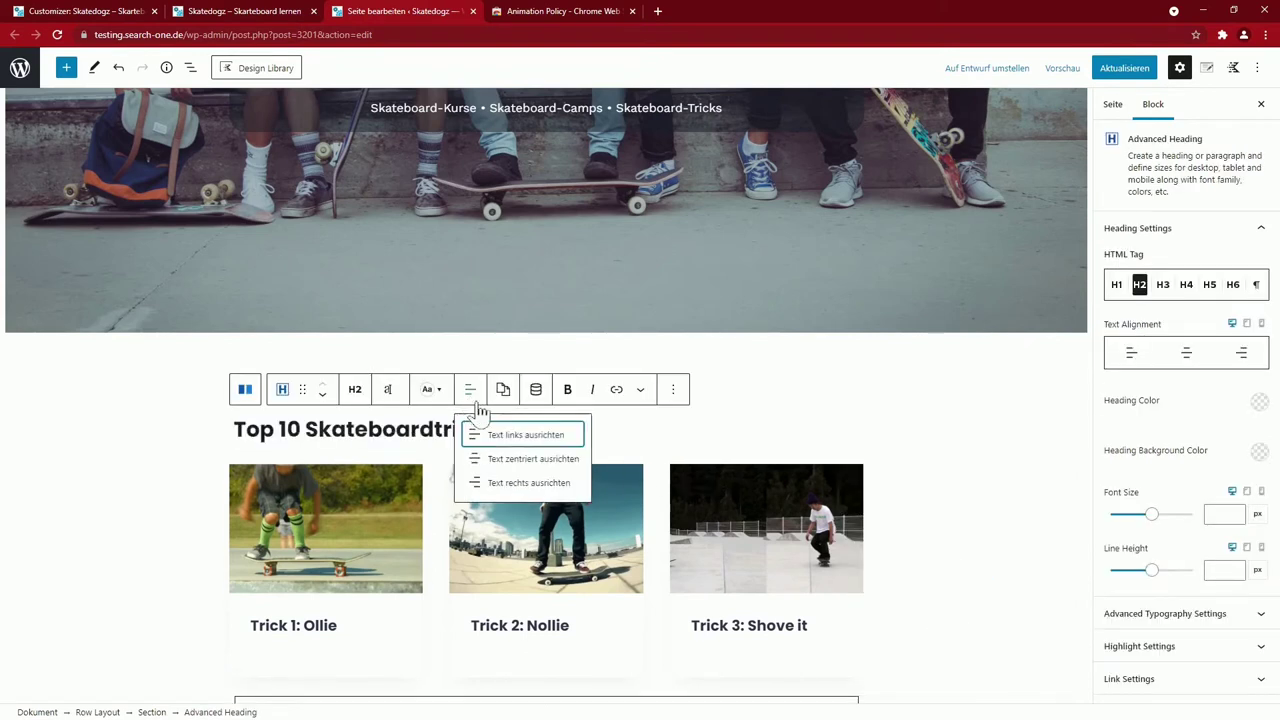
pyautogui.click(509, 458)
# Insert an Advanced Button block below the three trick posts in the new Top 10 Skateboardtricks row
pyautogui.scroll(-3, 568, 500)
pyautogui.scroll(-2, 572, 503)
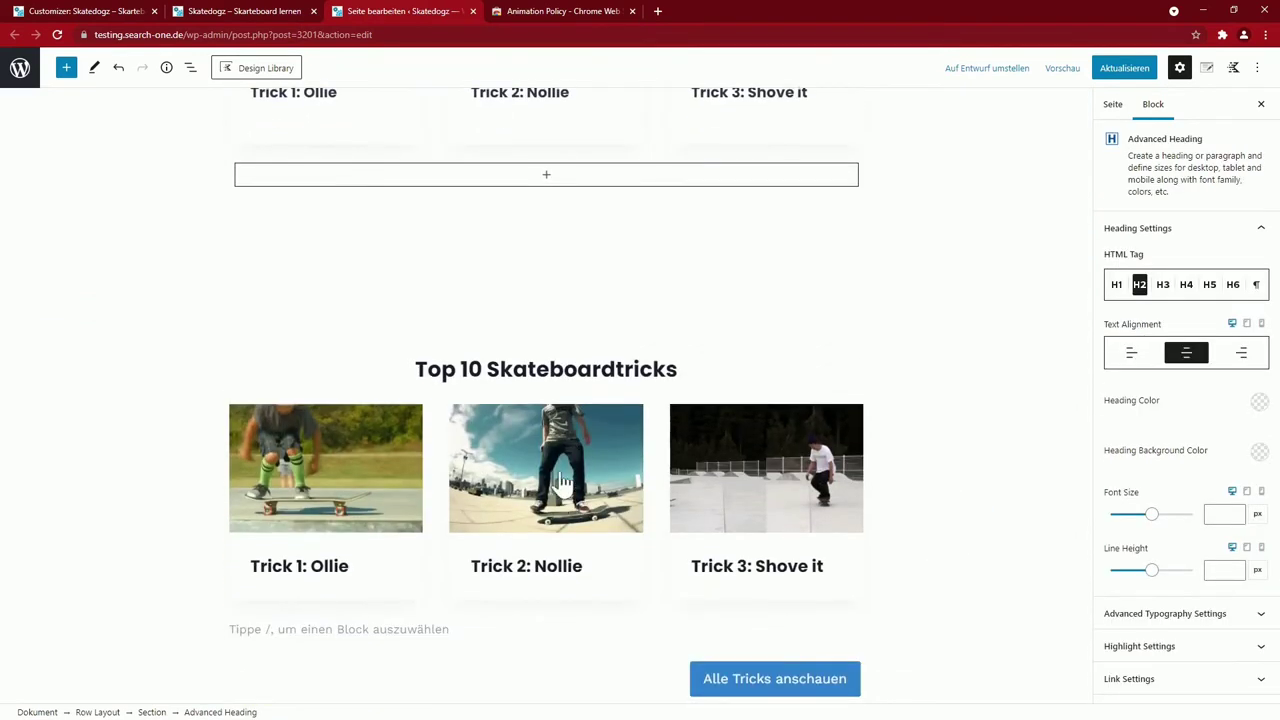
pyautogui.click(869, 611)
pyautogui.scroll(4, 869, 611)
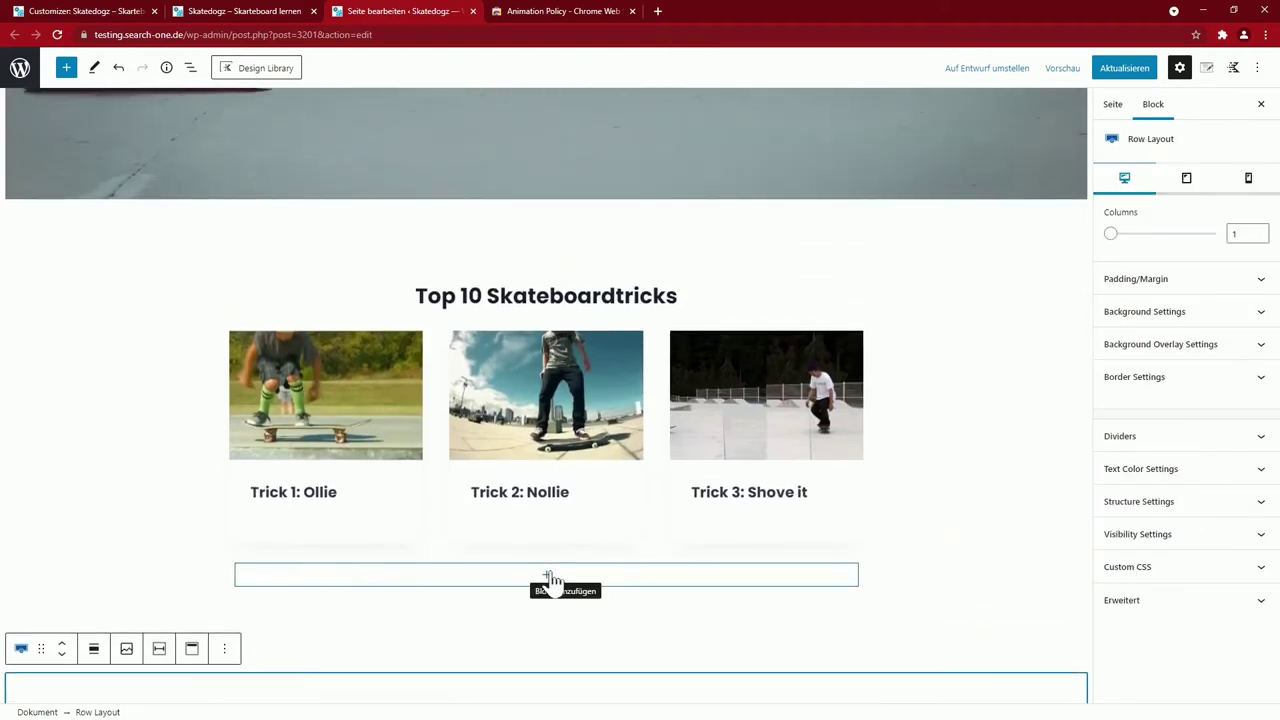
pyautogui.click(555, 583)
pyautogui.click(845, 572)
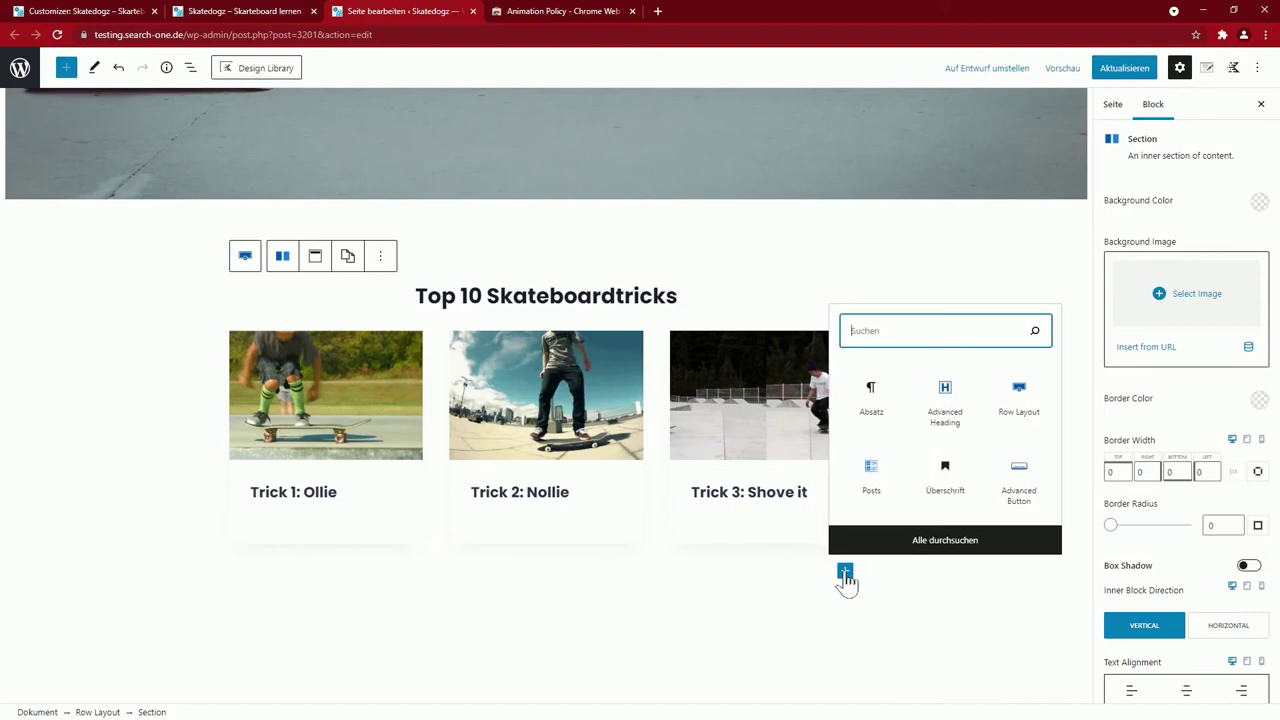
pyautogui.click(1019, 482)
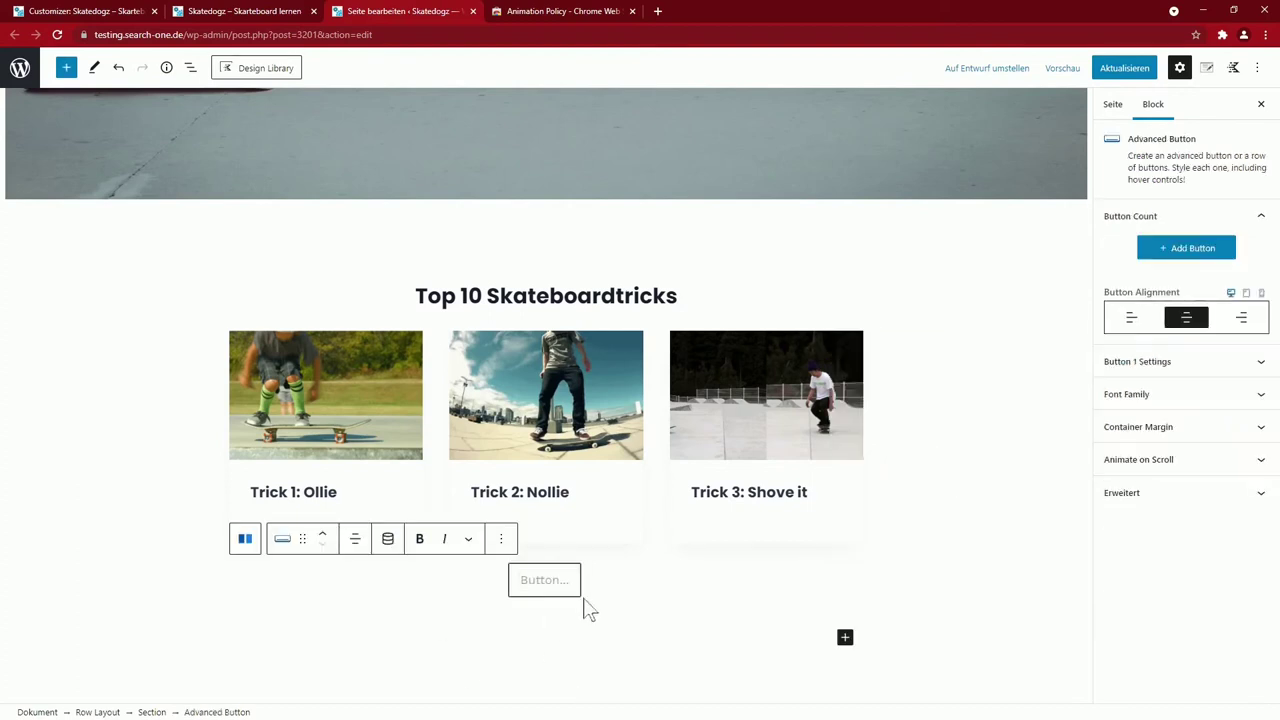
# Label the new button "Alle Tricks anschauen" and let it inherit the Theme button style
pyautogui.scroll(1, 608, 611)
pyautogui.scroll(-2, 594, 634)
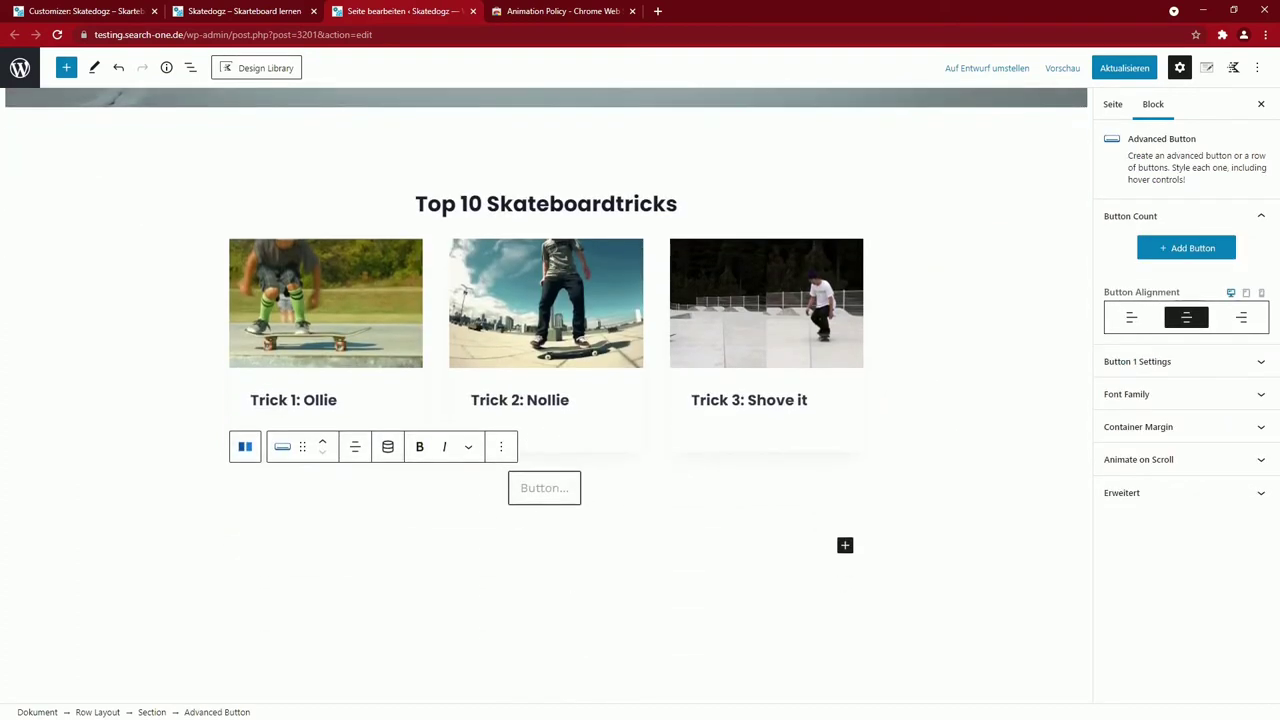
pyautogui.click(543, 494)
pyautogui.write('Alle Tricks anschauen')
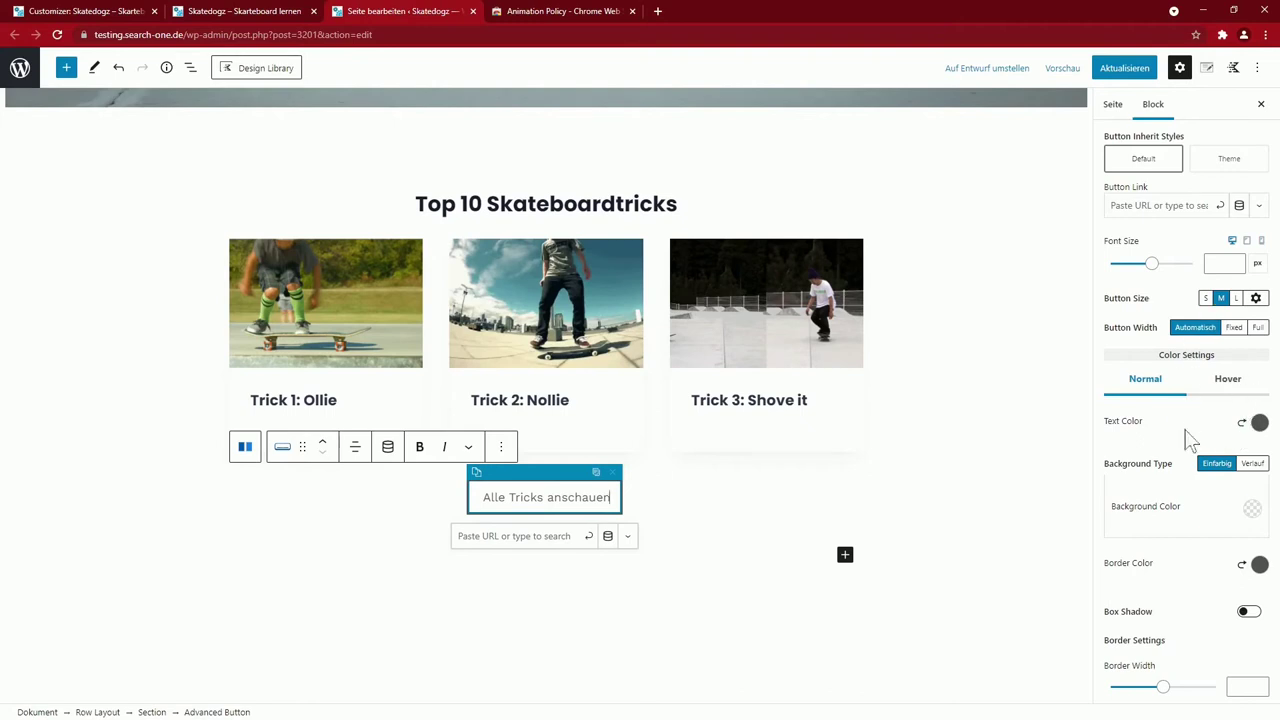
pyautogui.scroll(2, 1190, 440)
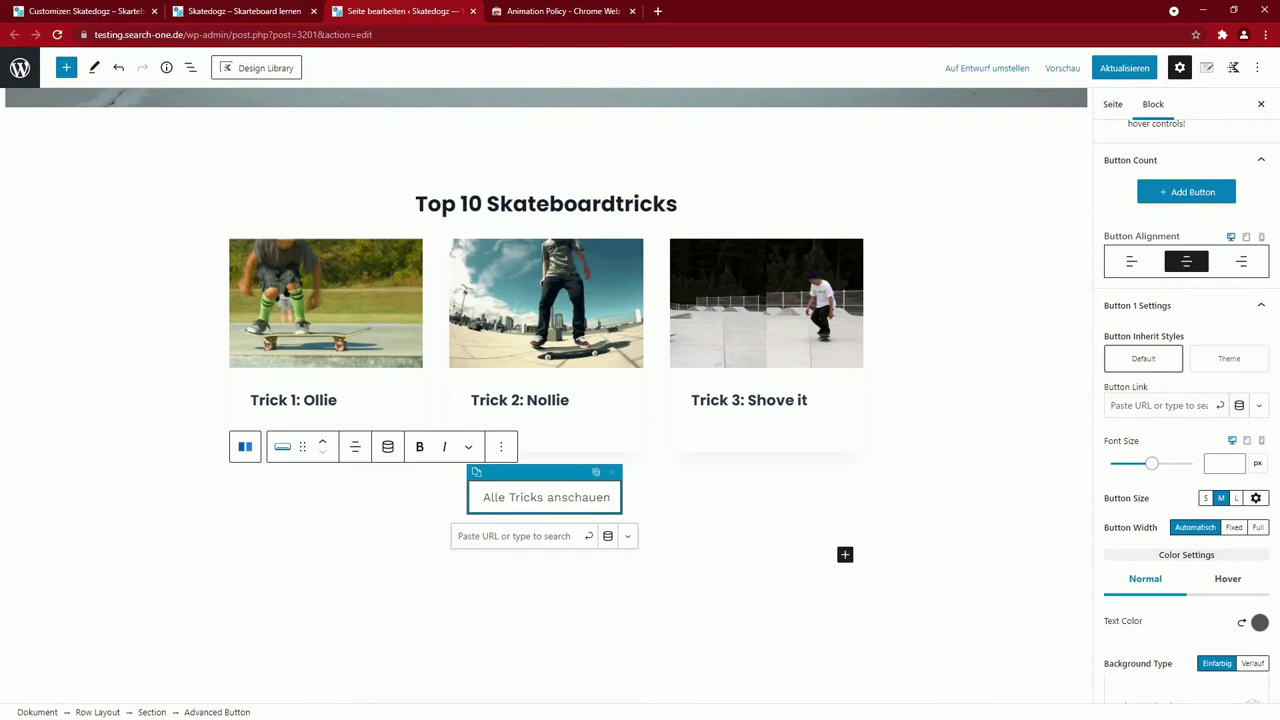
pyautogui.click(1229, 362)
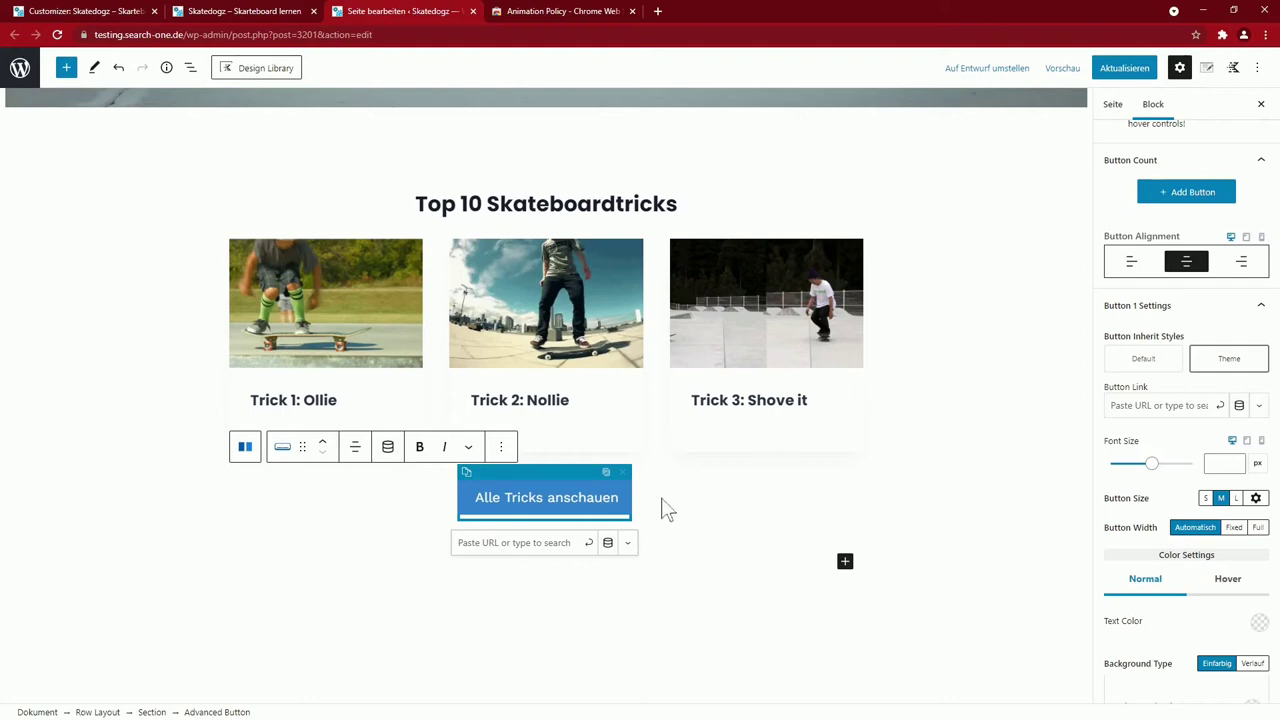
# Align the "Alle Tricks anschauen" button to the right and link it to the blog page found by searching "blog"
pyautogui.click(355, 449)
pyautogui.click(422, 538)
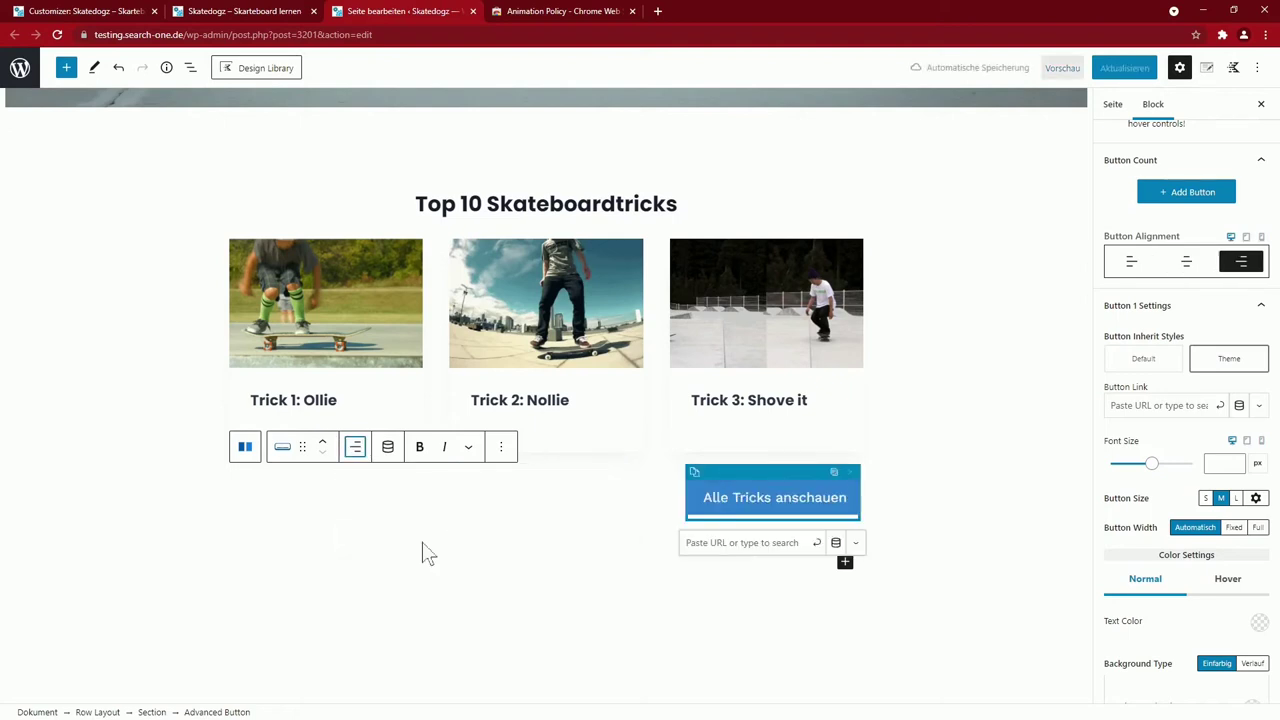
pyautogui.click(745, 542)
pyautogui.write('bloh')
pyautogui.press('BackSpace')
pyautogui.write('g')
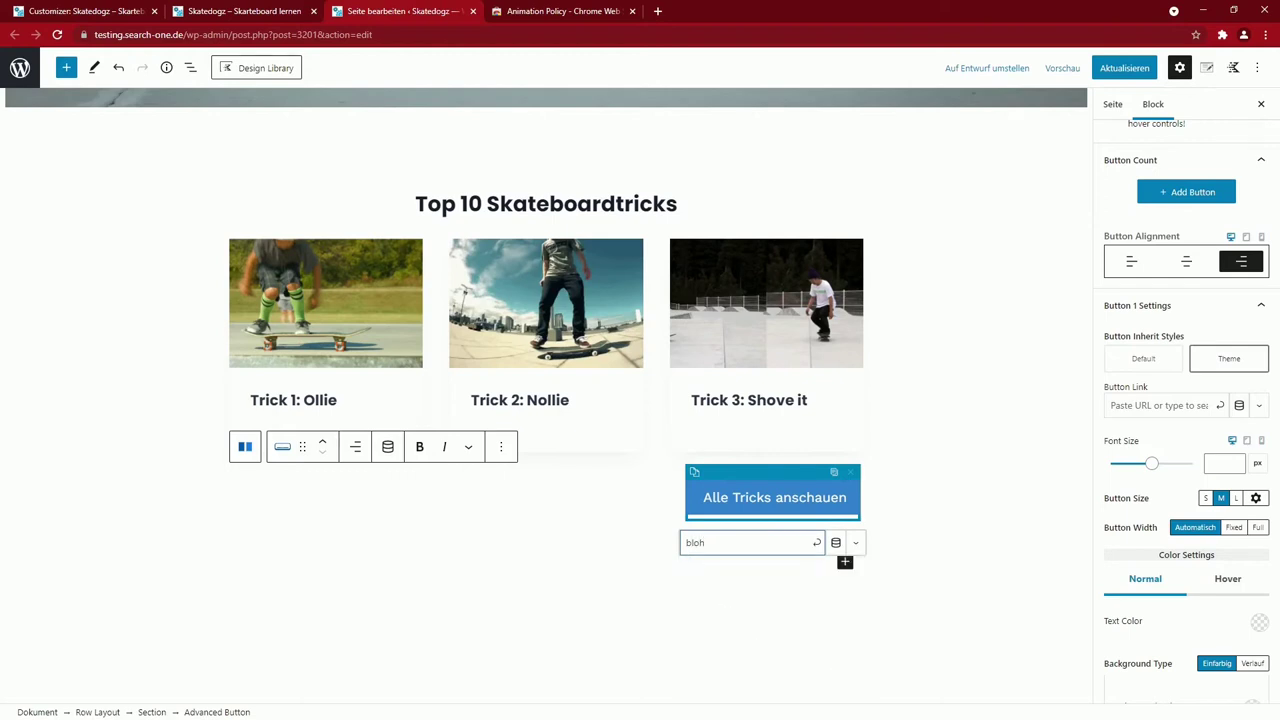
pyautogui.click(731, 580)
pyautogui.click(732, 584)
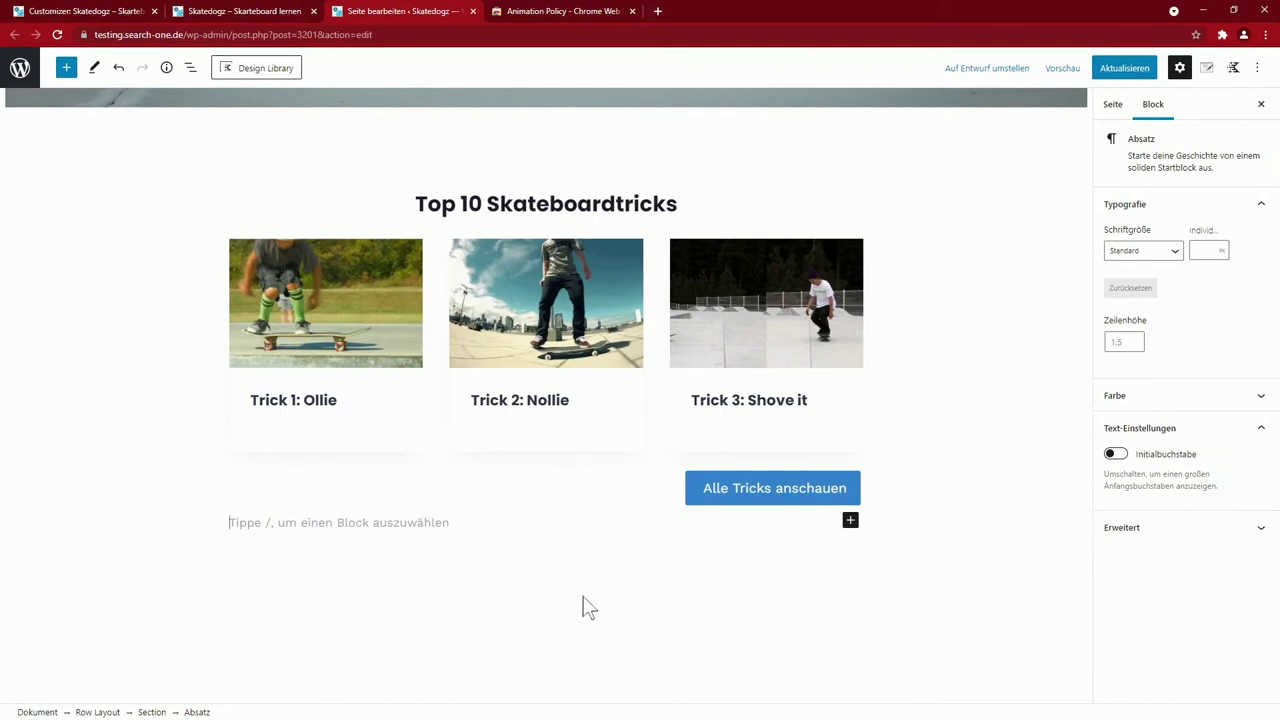
# Update the page, compare the rebuilt tricks section with the original on the live homepage, and return to the editor
pyautogui.click(1124, 67)
pyautogui.click(237, 11)
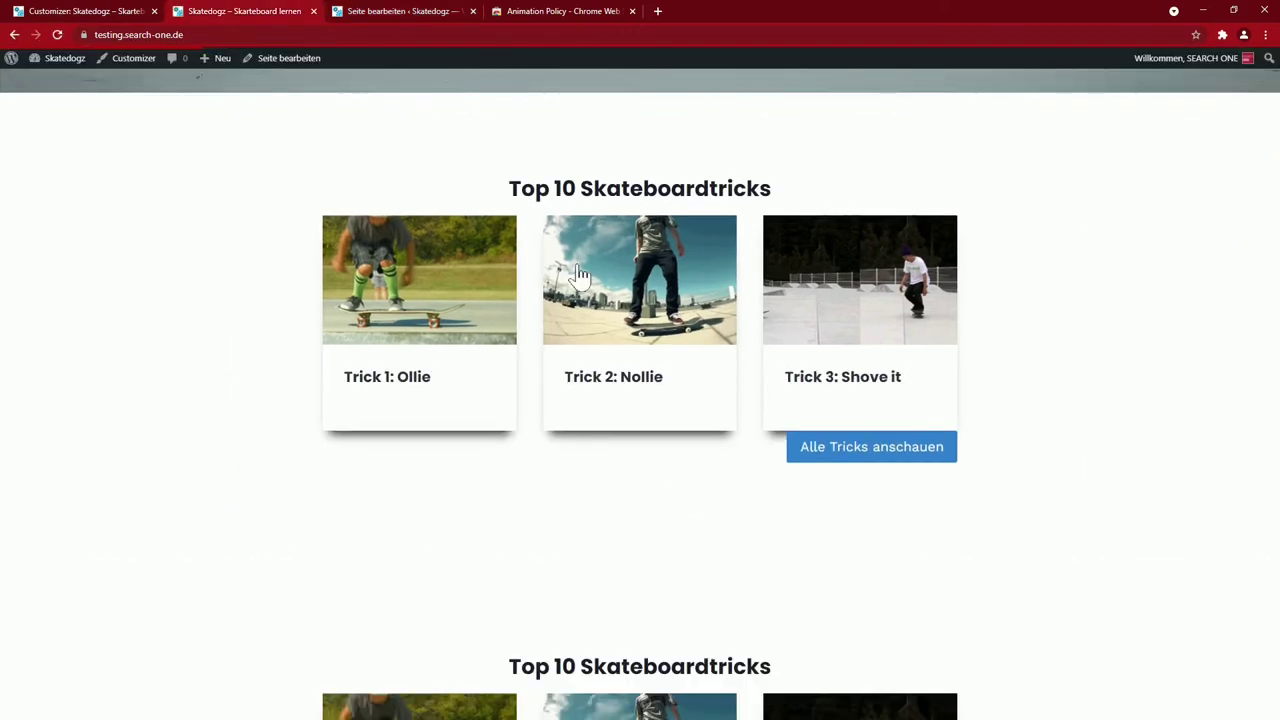
pyautogui.scroll(-2, 620, 440)
pyautogui.scroll(1, 657, 457)
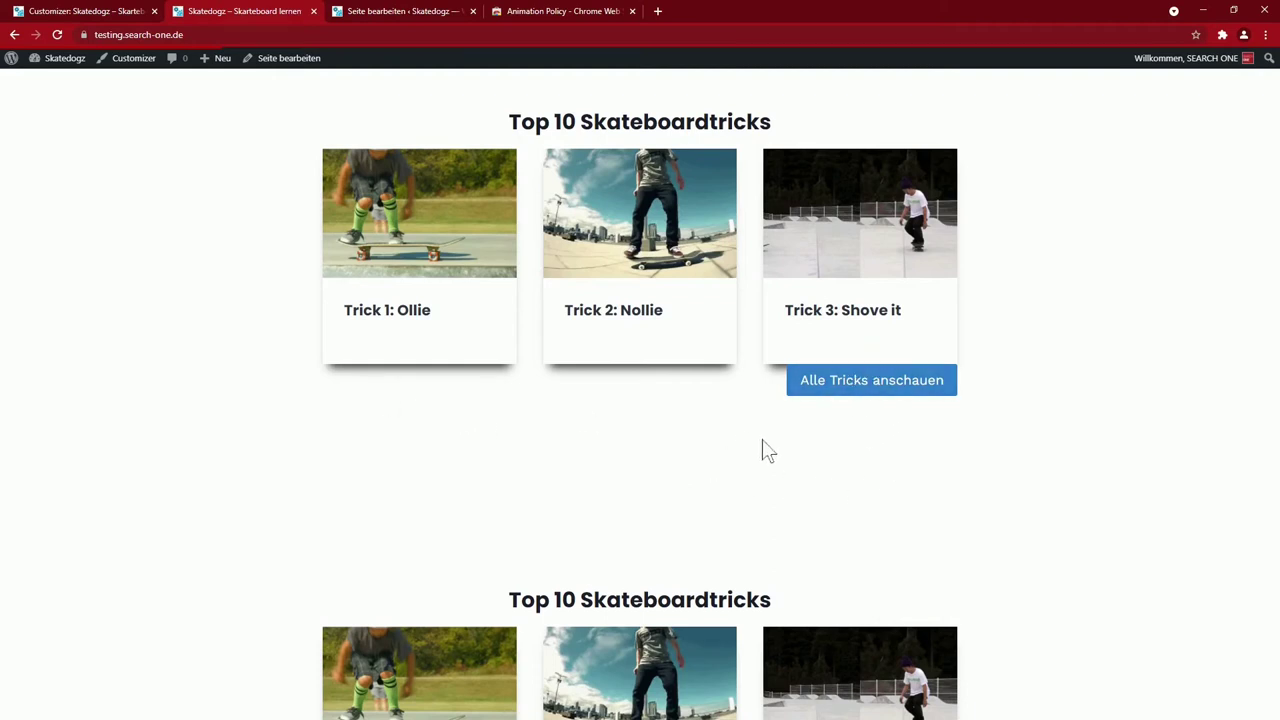
pyautogui.scroll(-4, 935, 530)
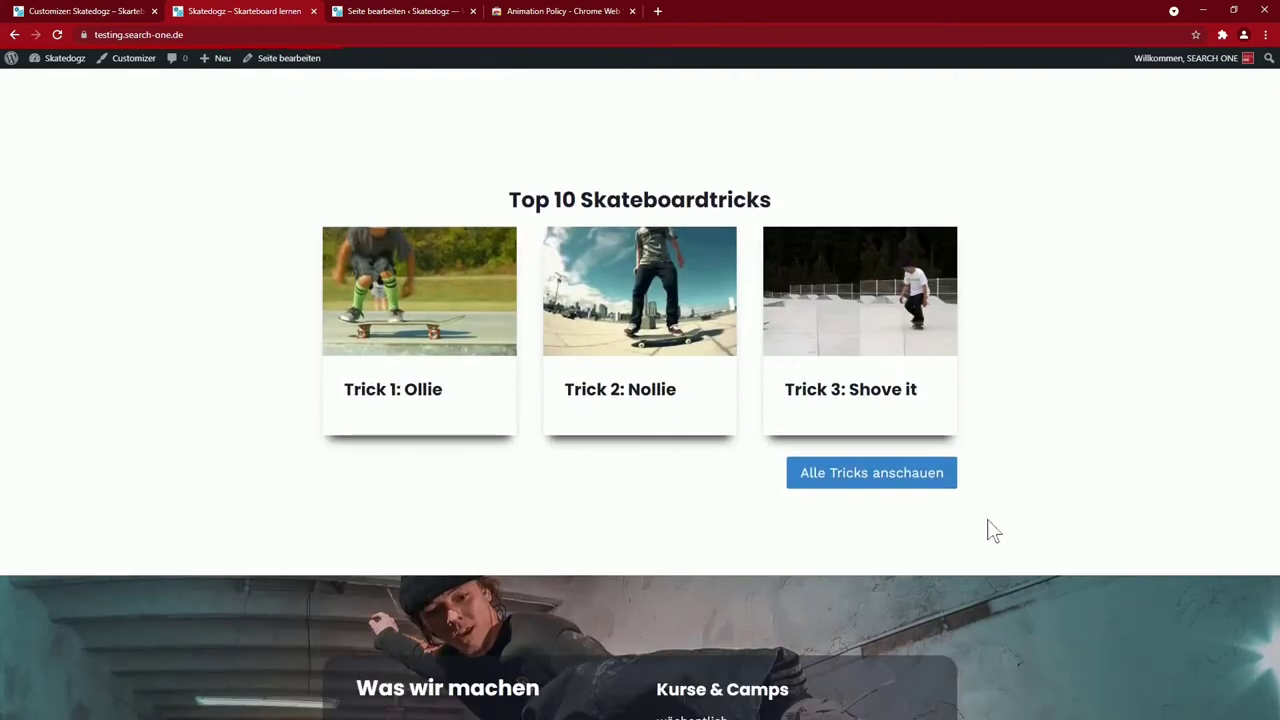
pyautogui.scroll(3, 866, 503)
pyautogui.click(355, 12)
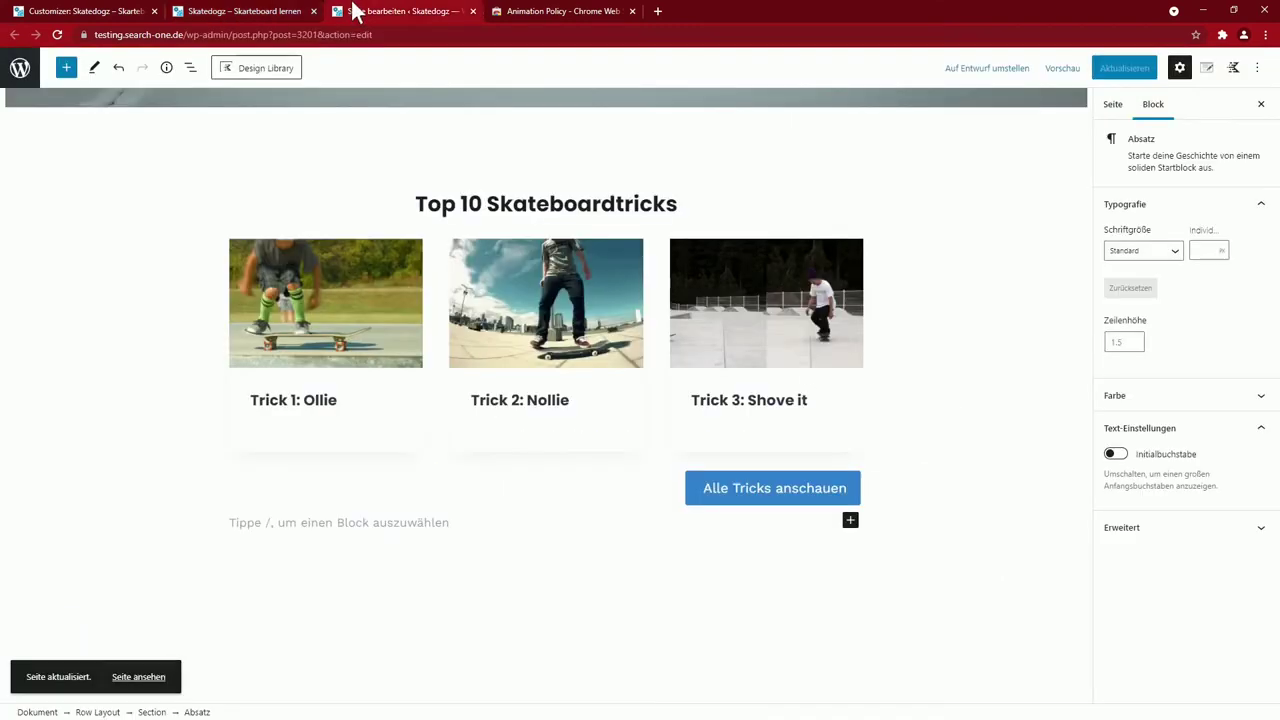
# Move the "Alle Tricks anschauen" button below the empty paragraph so the paragraph separates it from the posts
pyautogui.click(229, 522)
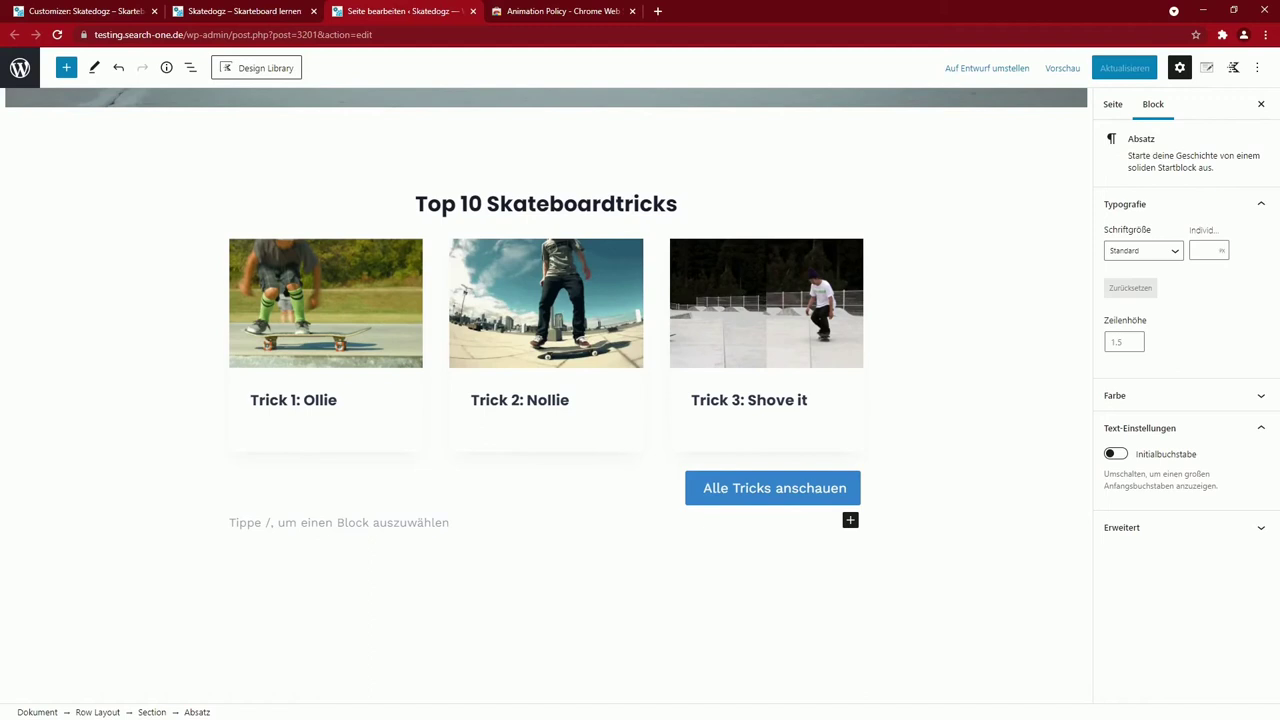
pyautogui.click(850, 520)
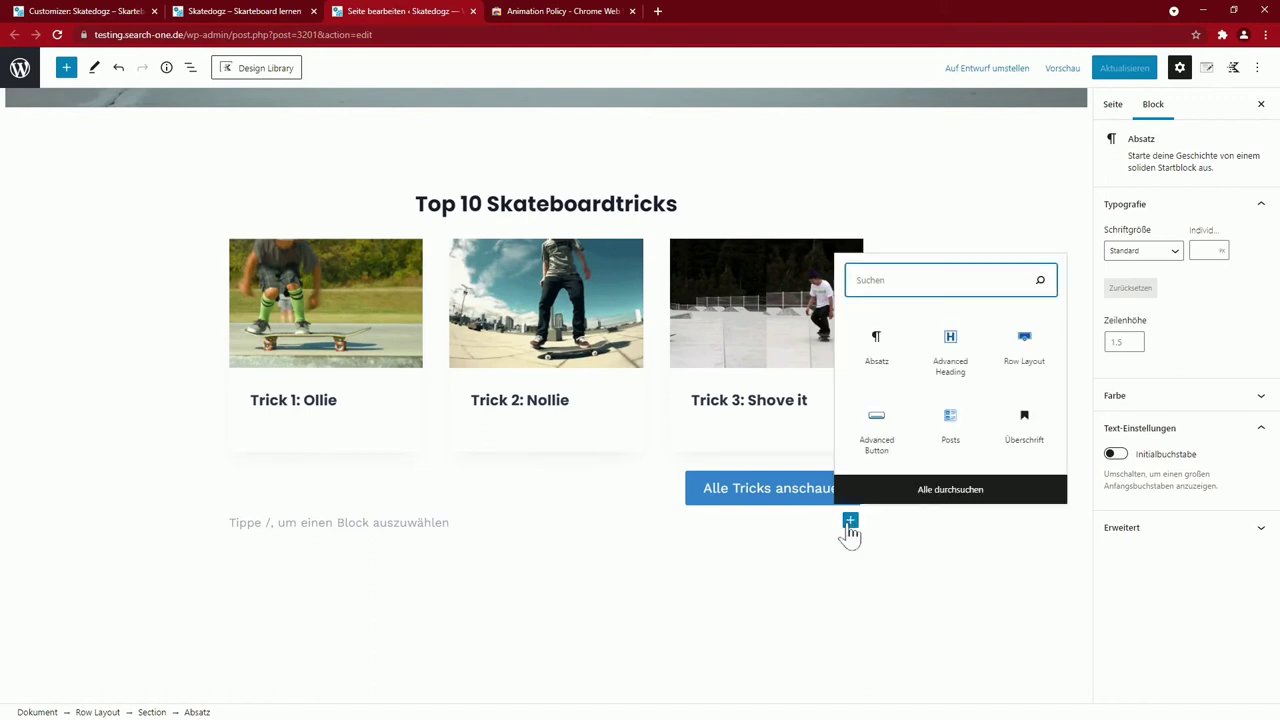
pyautogui.click(877, 347)
pyautogui.click(697, 487)
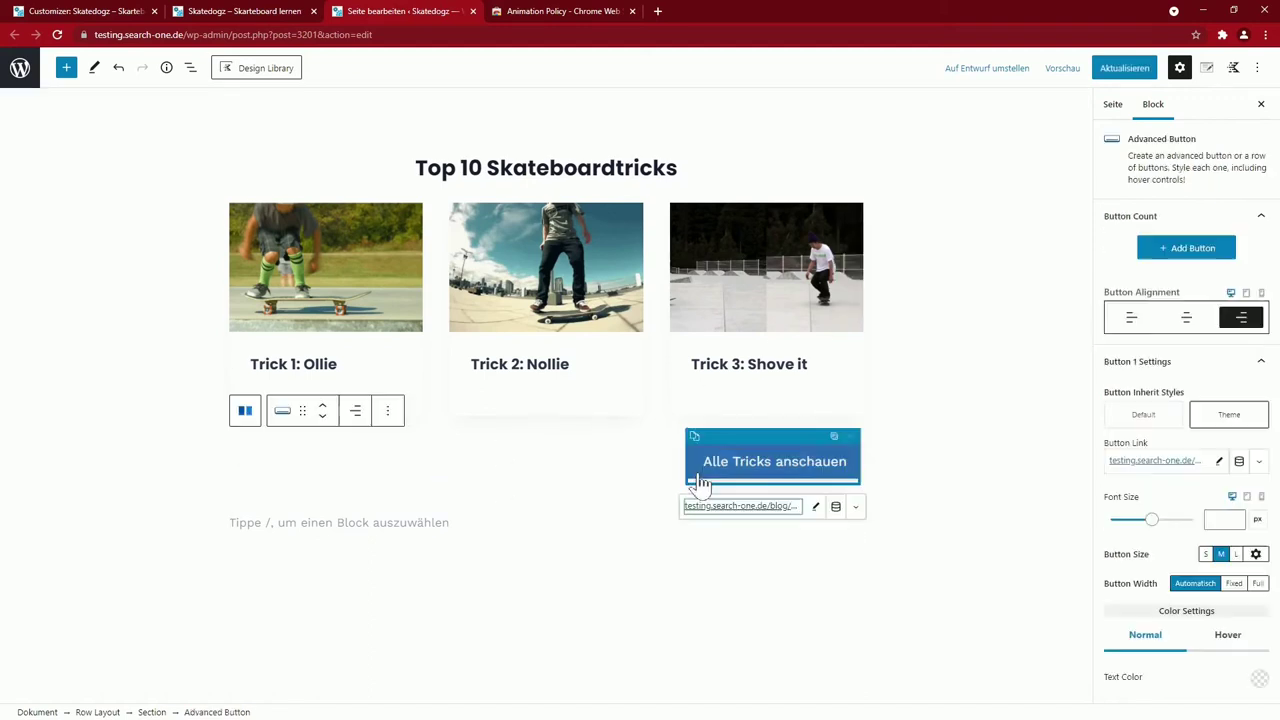
pyautogui.click(323, 419)
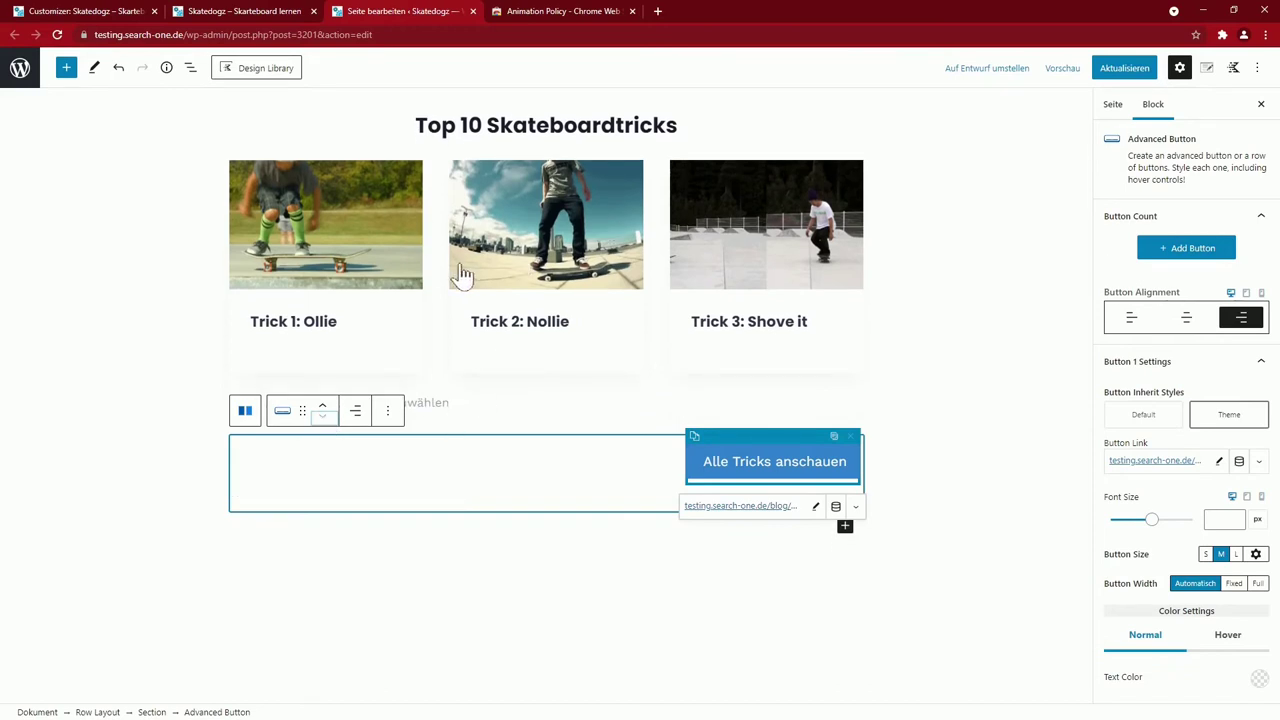
# Update the page, reload the live homepage to check the spacing above the button, and return to the editor
pyautogui.click(1128, 70)
pyautogui.click(243, 12)
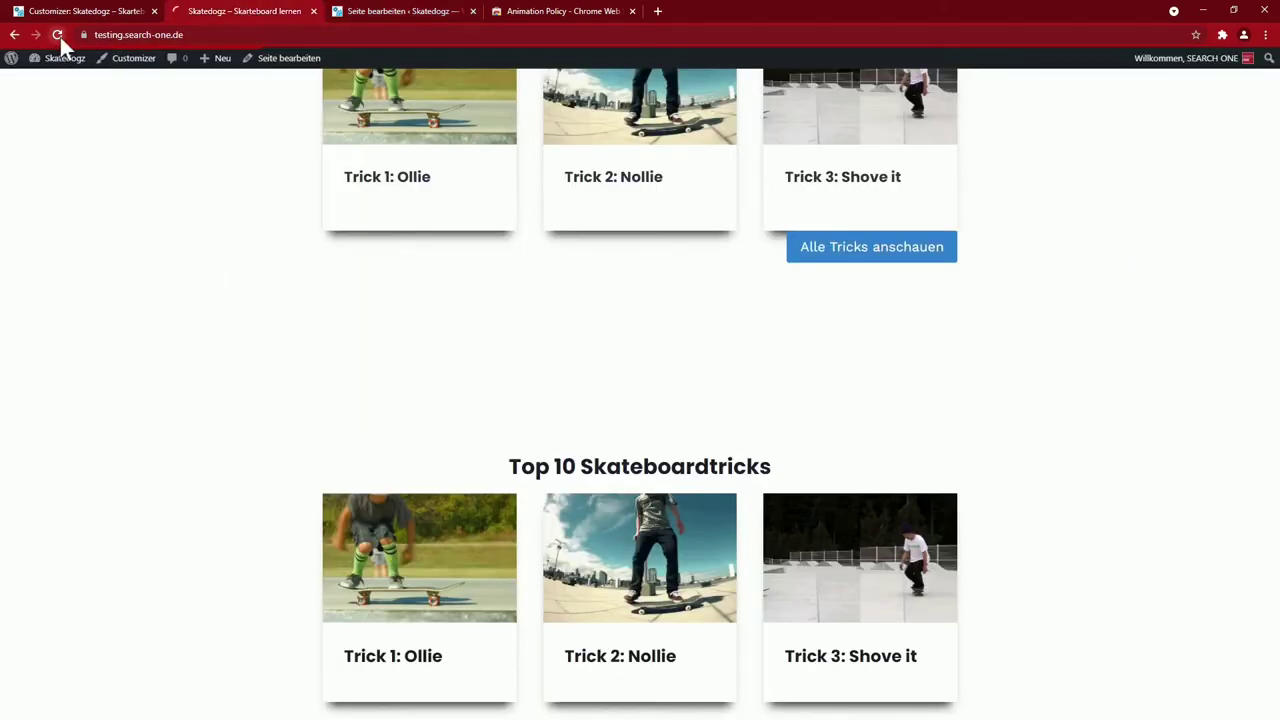
pyautogui.click(58, 35)
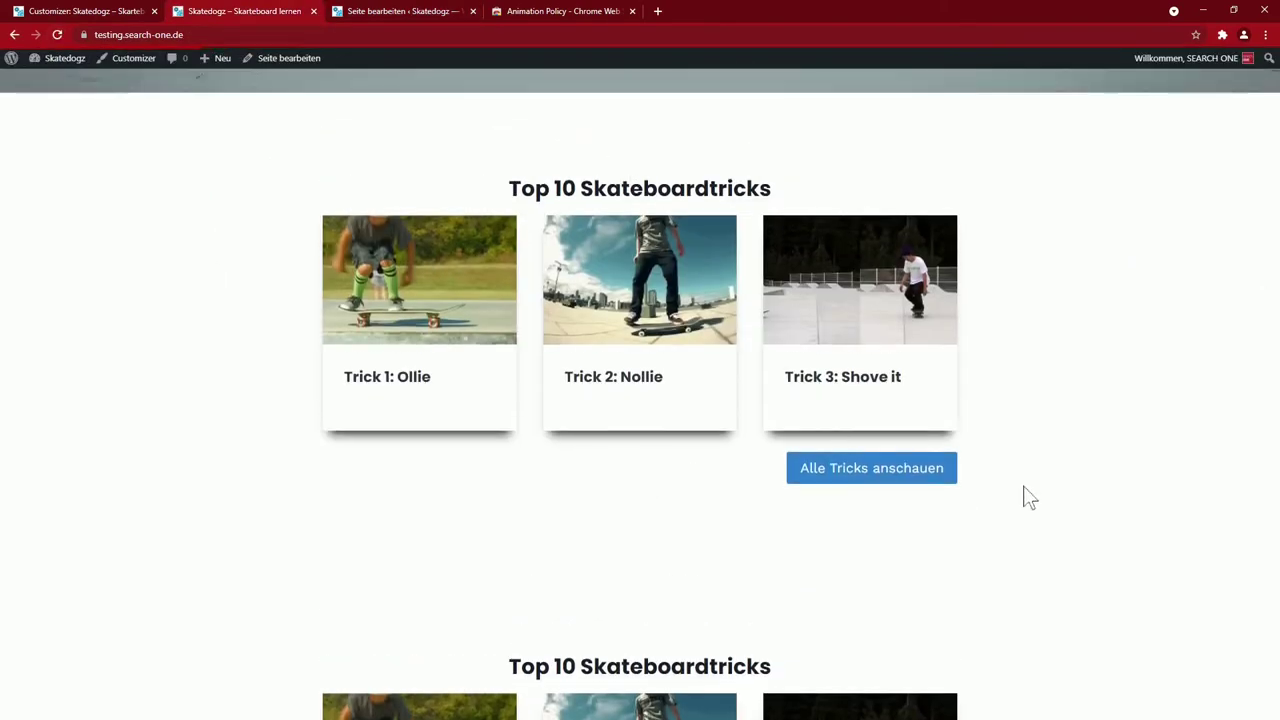
pyautogui.hotkey('ctrl', 'Tab')
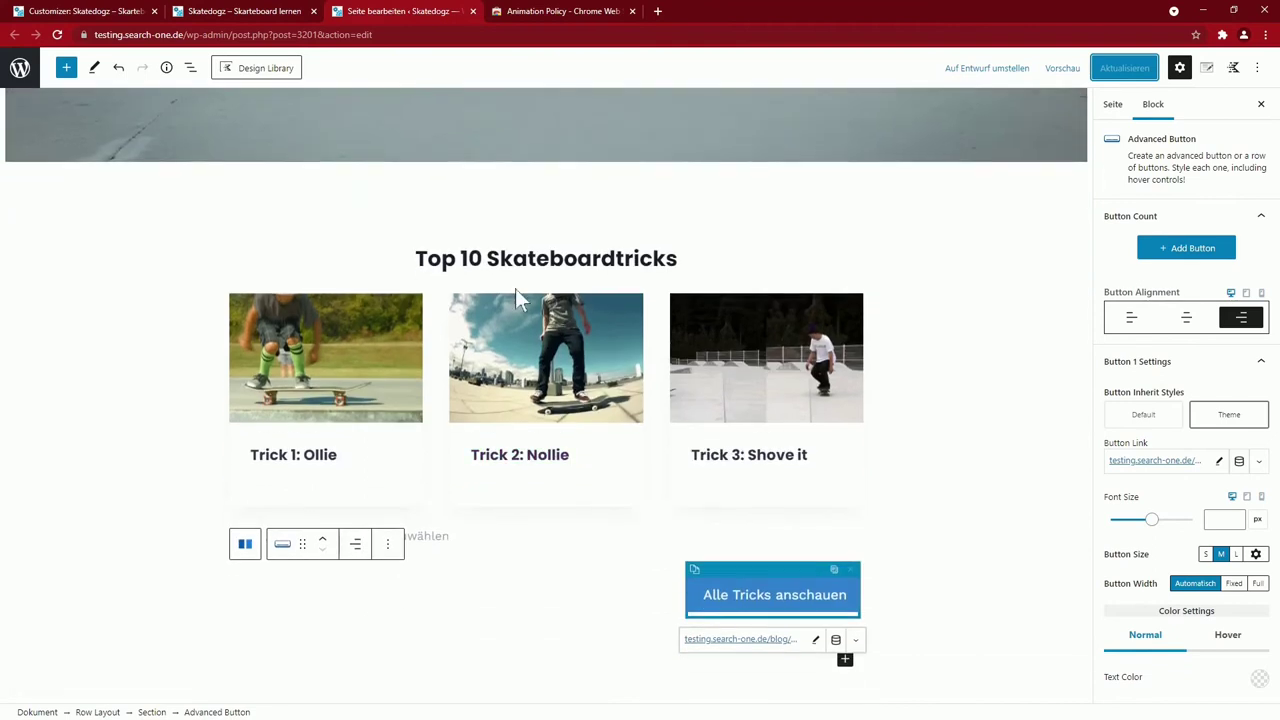
# Remove the whole rebuilt Top 10 Skateboardtricks Row Layout, keeping the original section
pyautogui.click(516, 258)
pyautogui.click(245, 214)
pyautogui.click(247, 216)
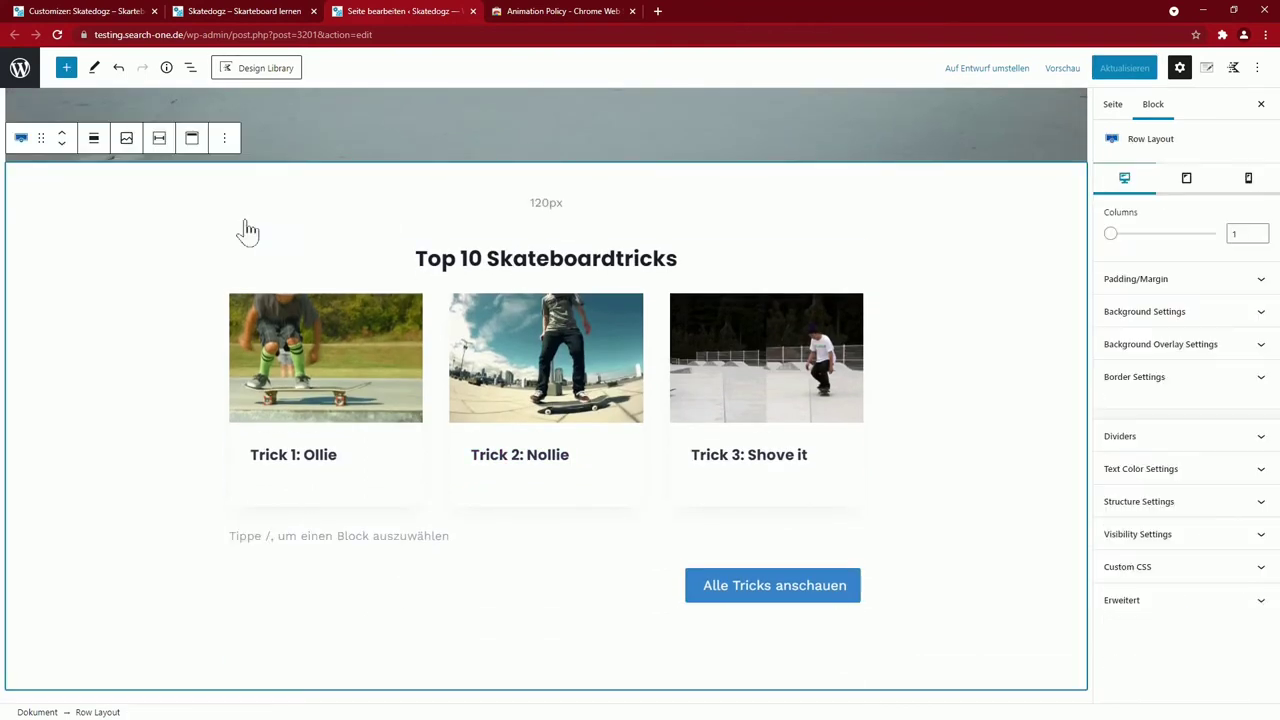
pyautogui.click(225, 139)
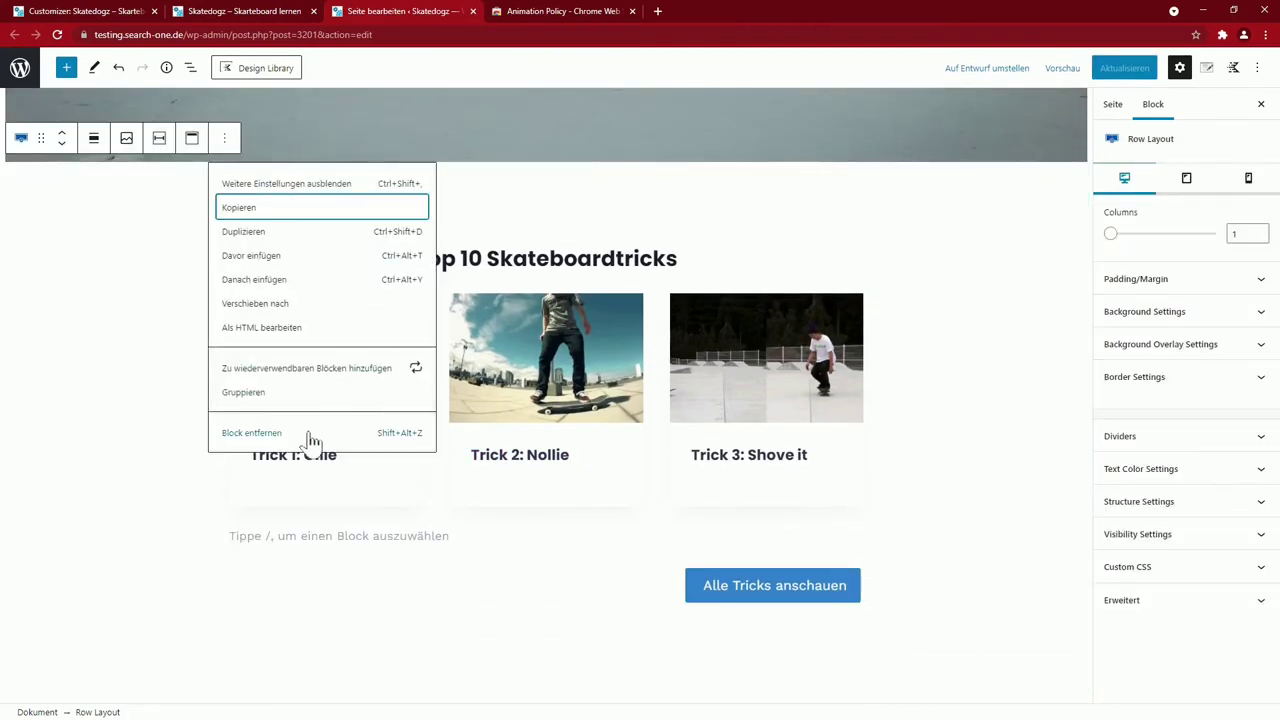
pyautogui.scroll(3, 714, 408)
pyautogui.scroll(-6, 720, 420)
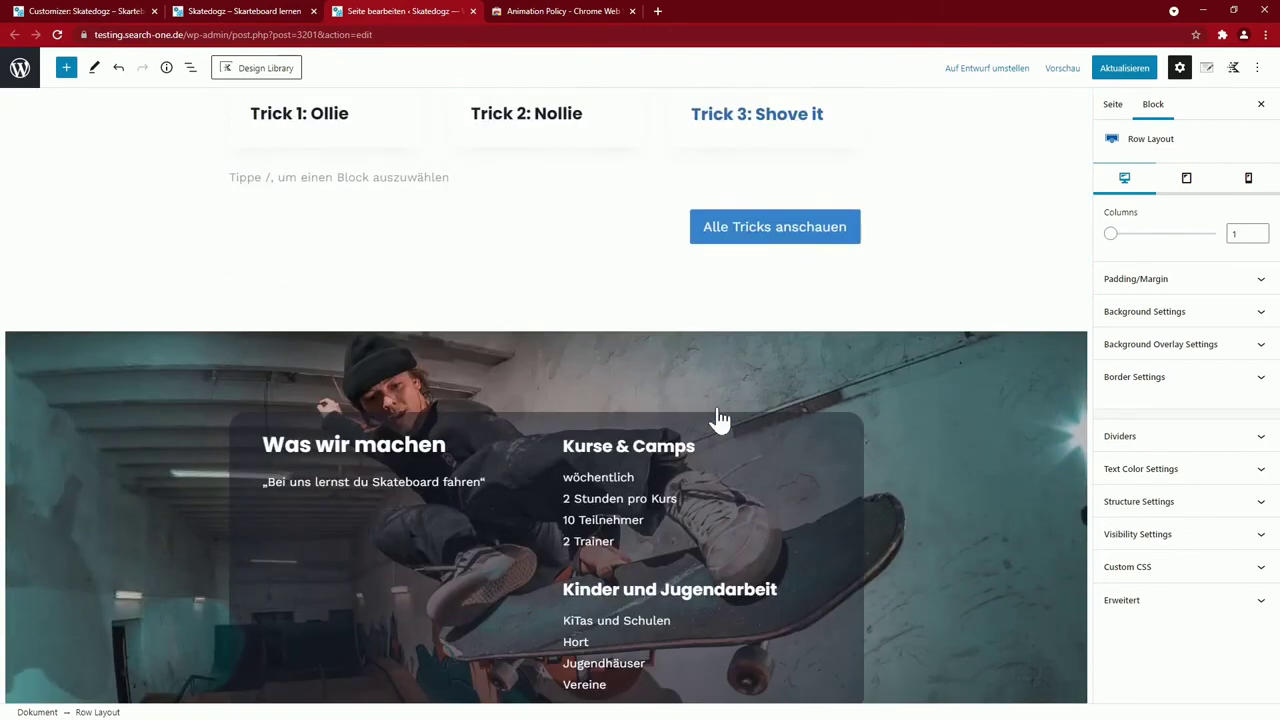
# Insert a Row Layout with two equal columns directly above the "Was wir machen" row
pyautogui.scroll(-3, 720, 418)
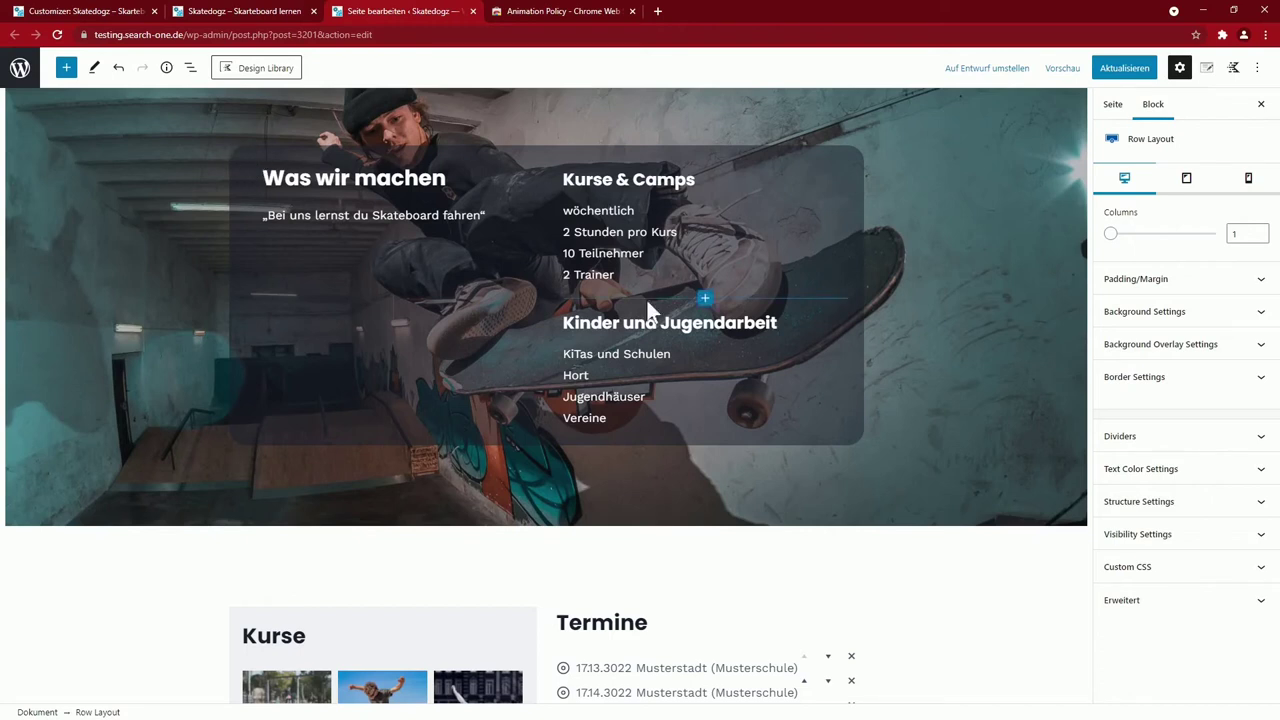
pyautogui.scroll(2, 647, 300)
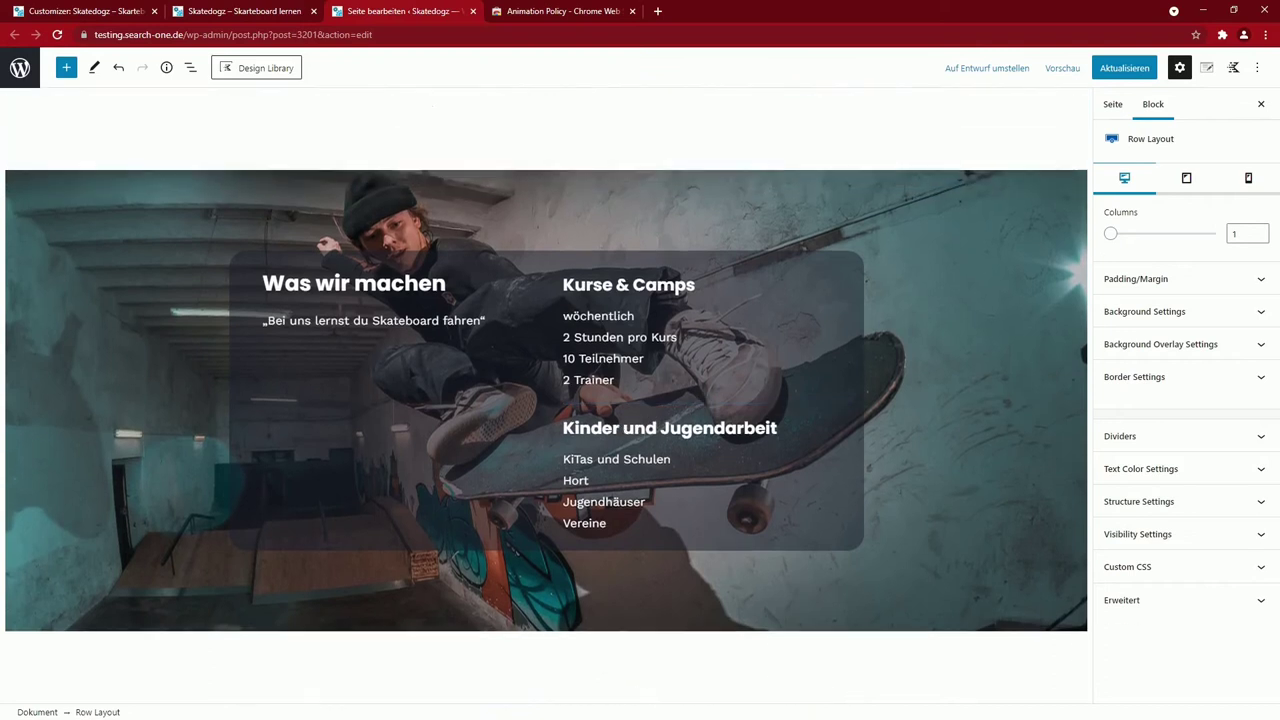
pyautogui.click(359, 296)
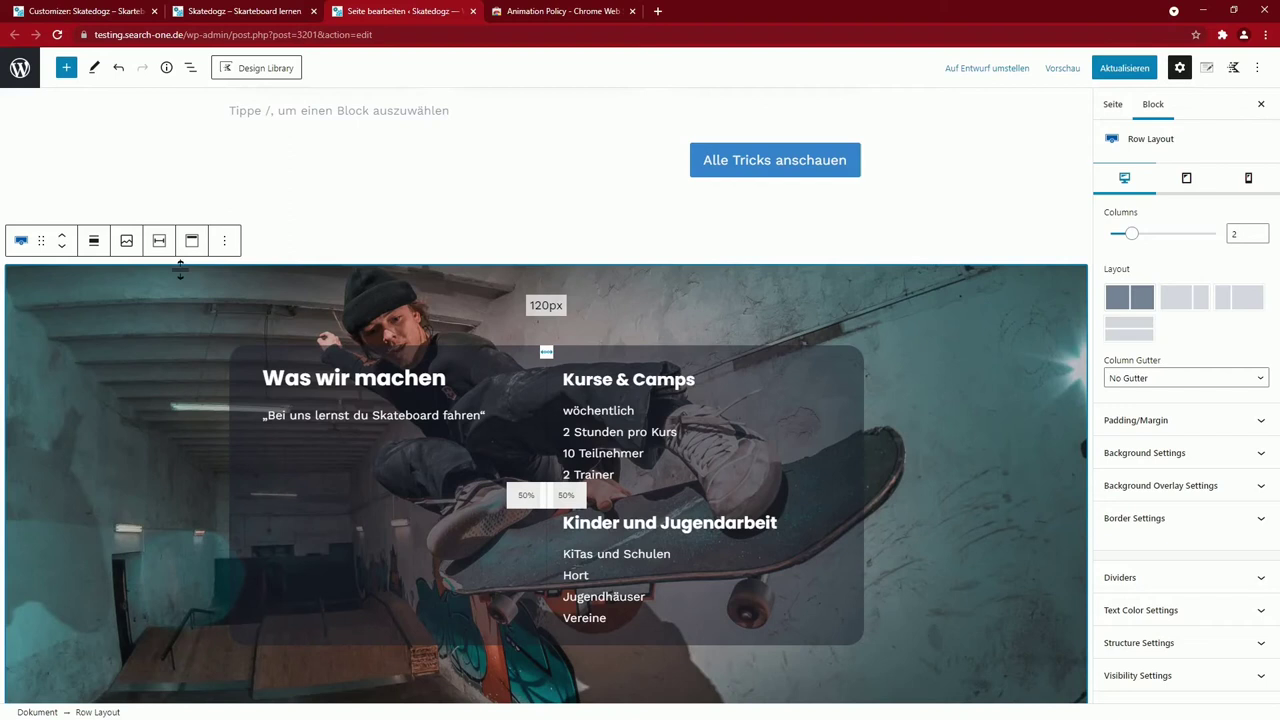
pyautogui.click(24, 244)
pyautogui.click(224, 241)
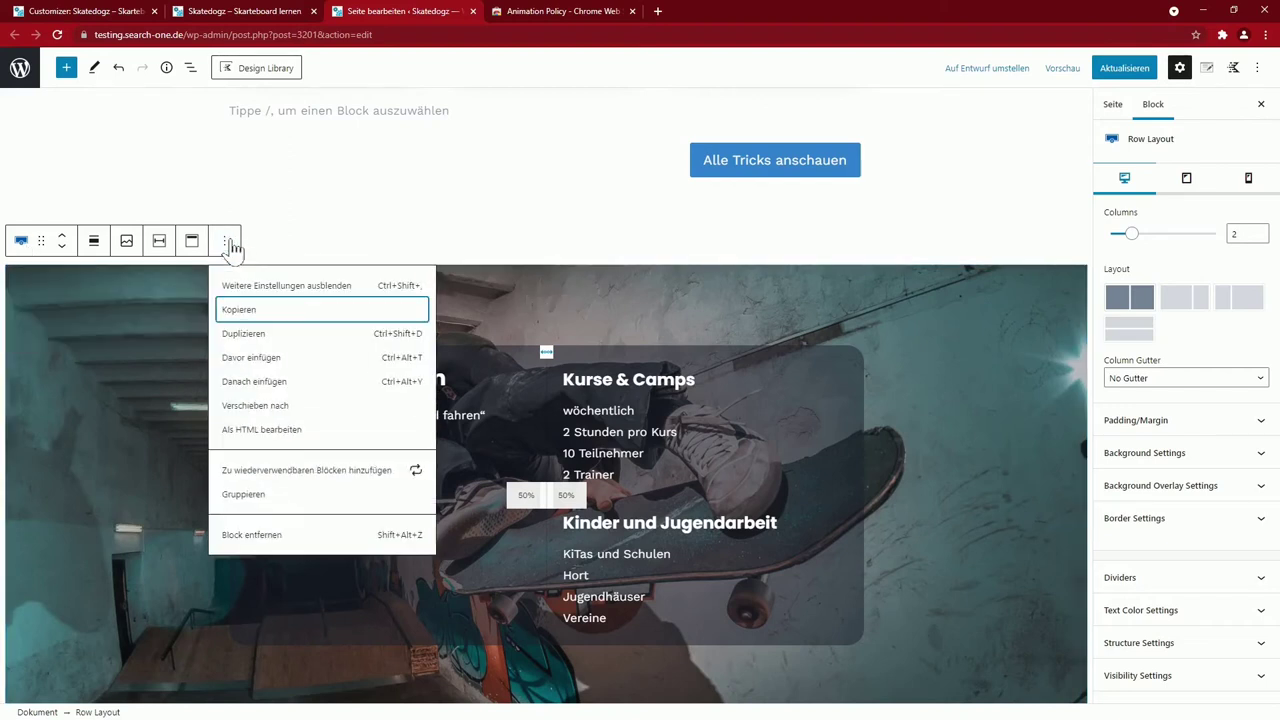
pyautogui.click(257, 356)
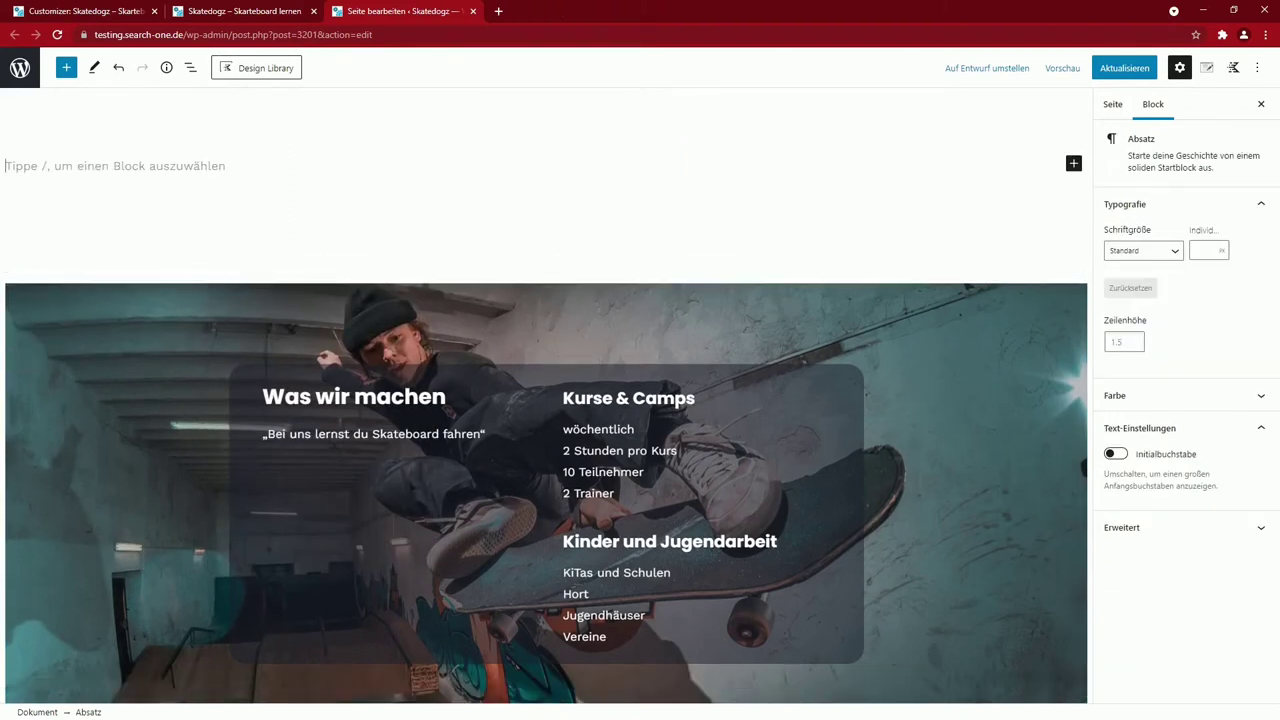
pyautogui.click(1073, 163)
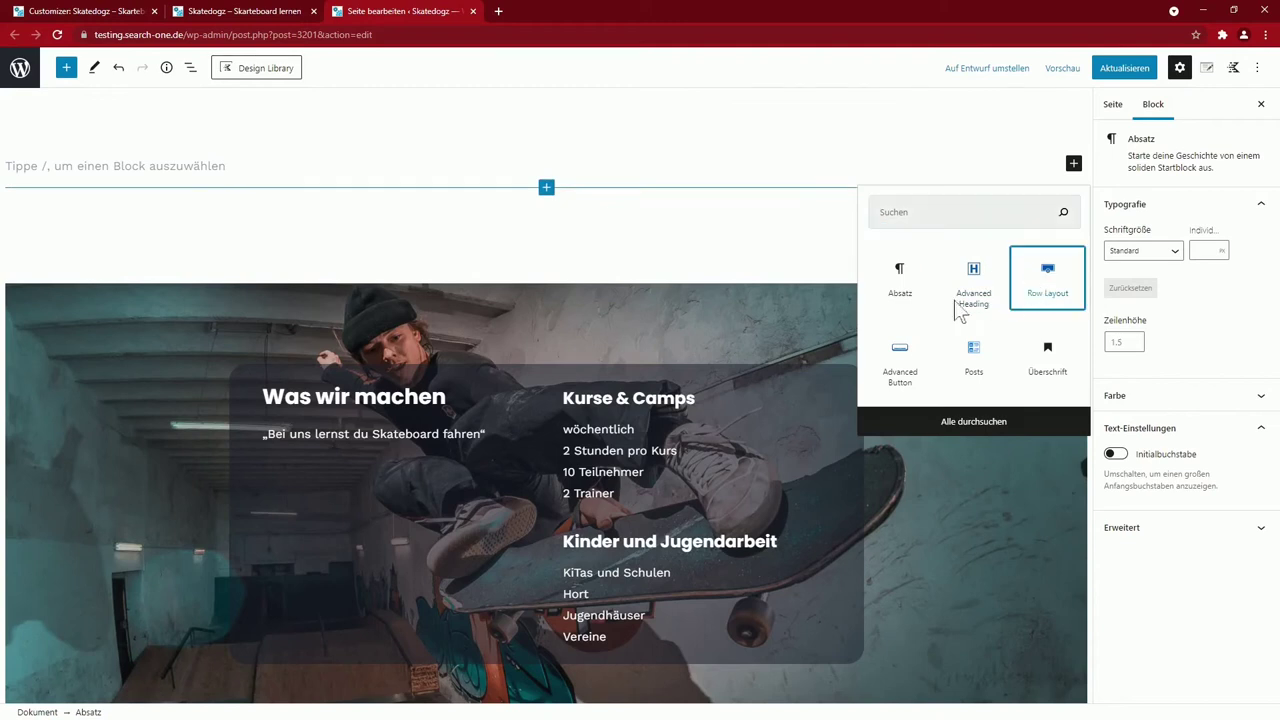
pyautogui.click(1047, 277)
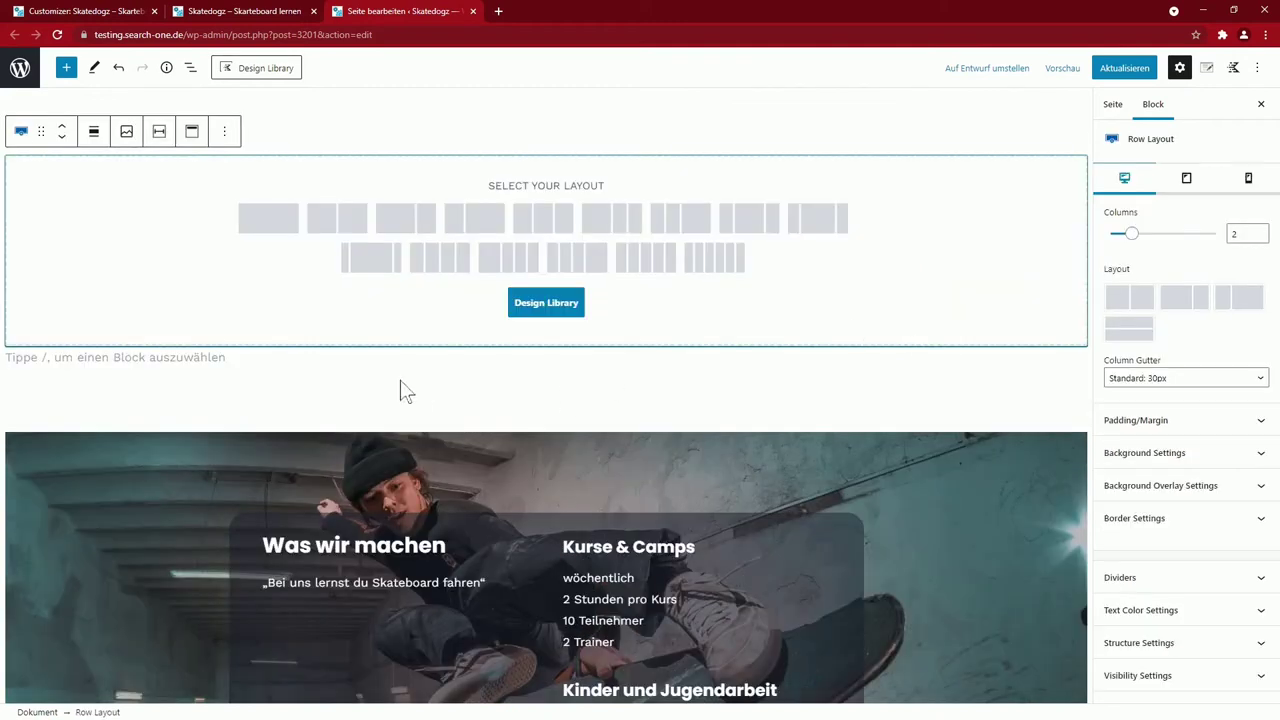
pyautogui.click(345, 221)
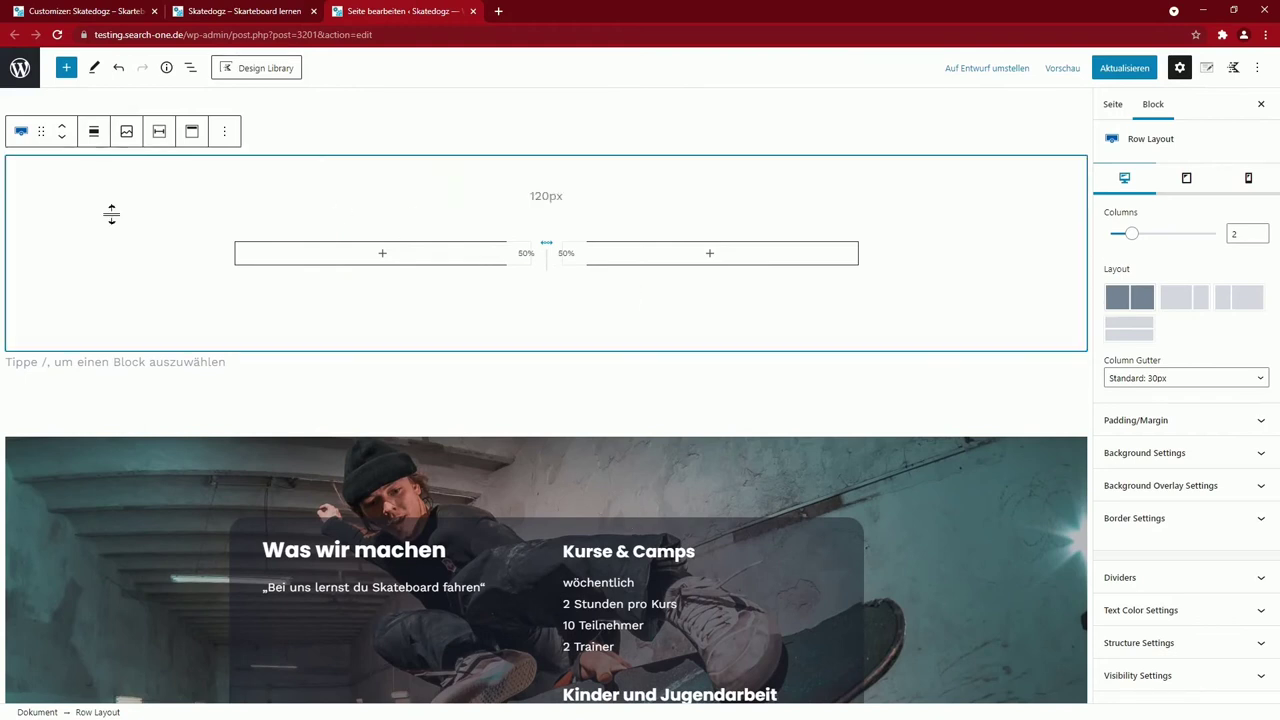
# Set the skateboarder photo jan-kopriva-oK2OoXCpOB4-unsplash.jpg as the background image of the new two-column row
pyautogui.click(22, 133)
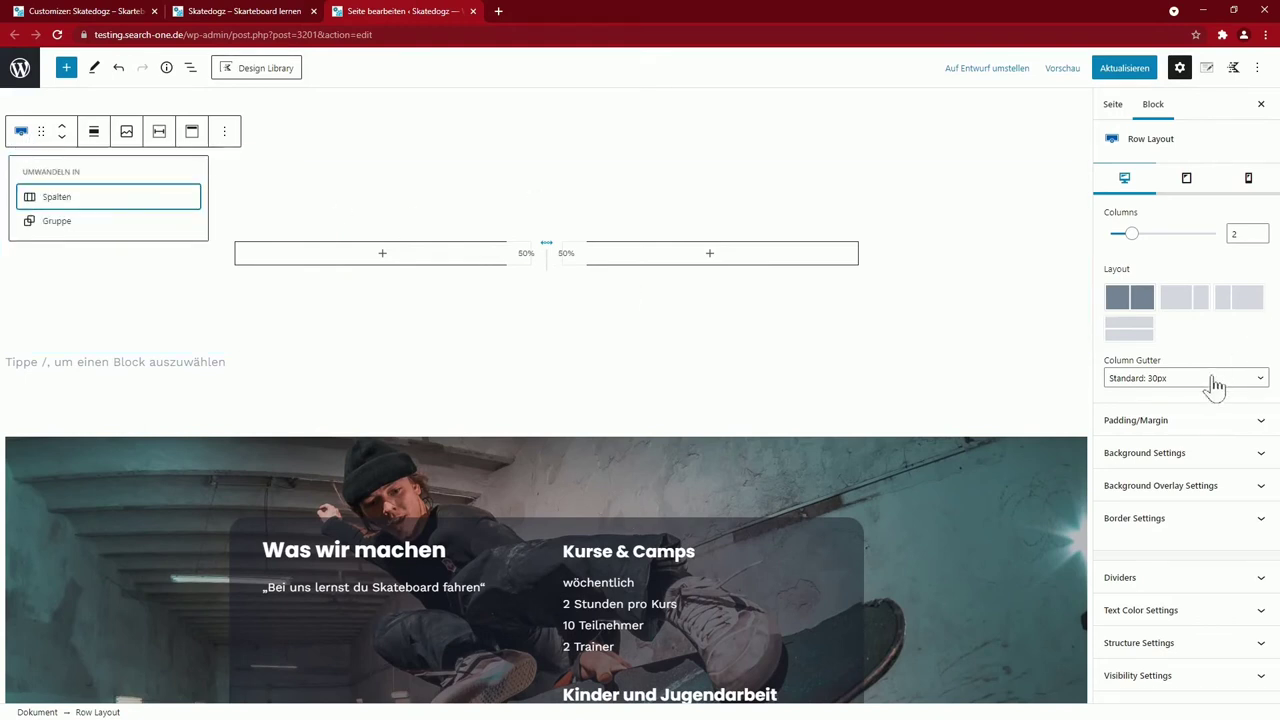
pyautogui.click(1158, 458)
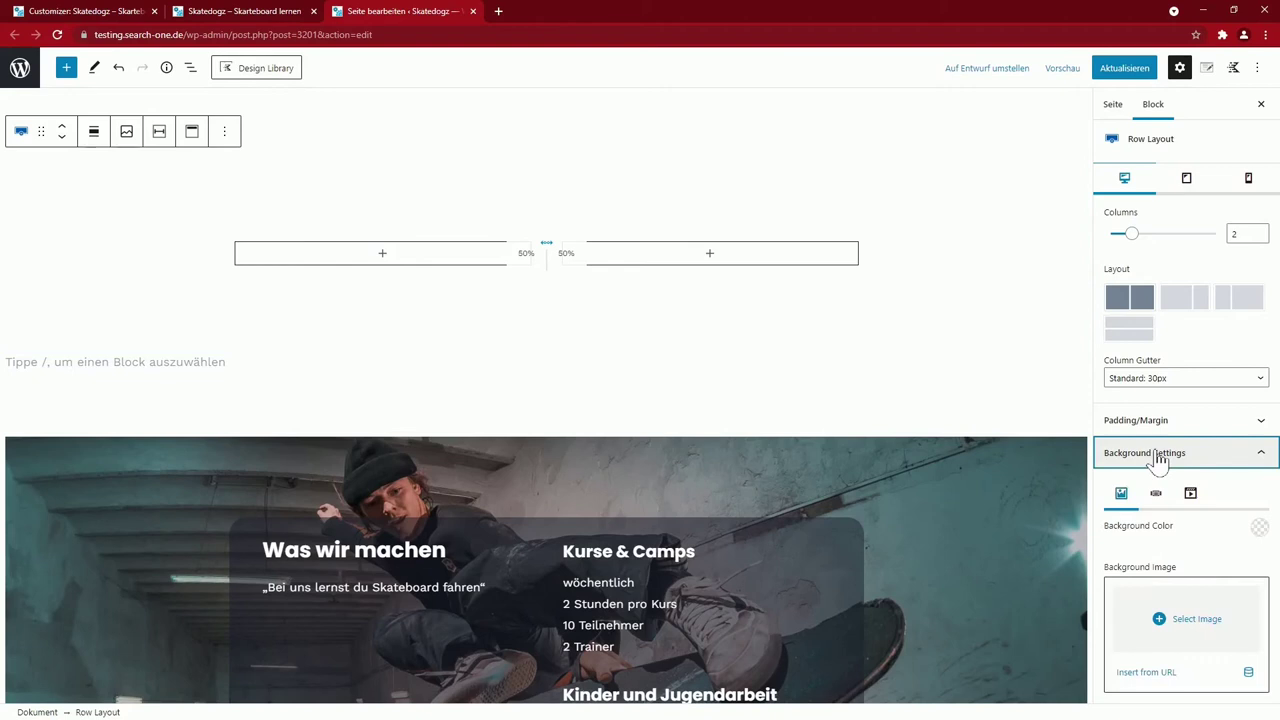
pyautogui.click(1172, 610)
pyautogui.click(418, 480)
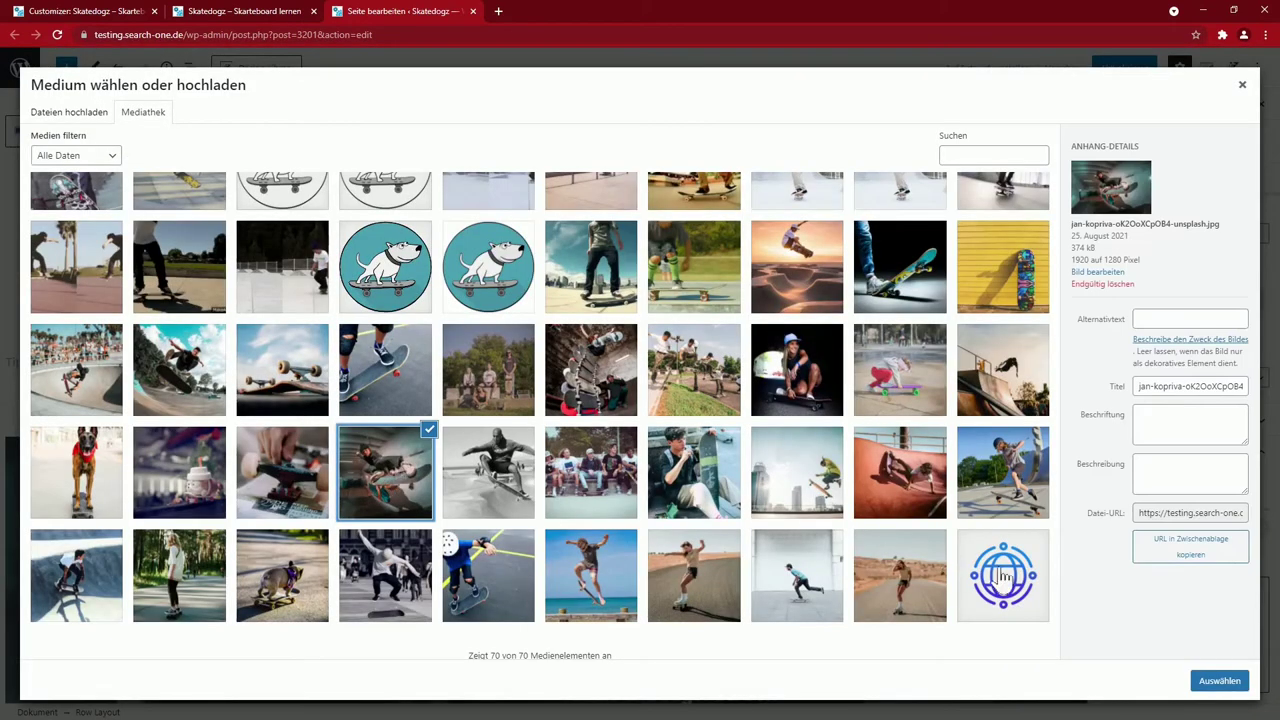
pyautogui.click(1219, 680)
# Give the new row a background overlay in the darkest palette colour with an overlay opacity of 25
pyautogui.scroll(-4, 1125, 543)
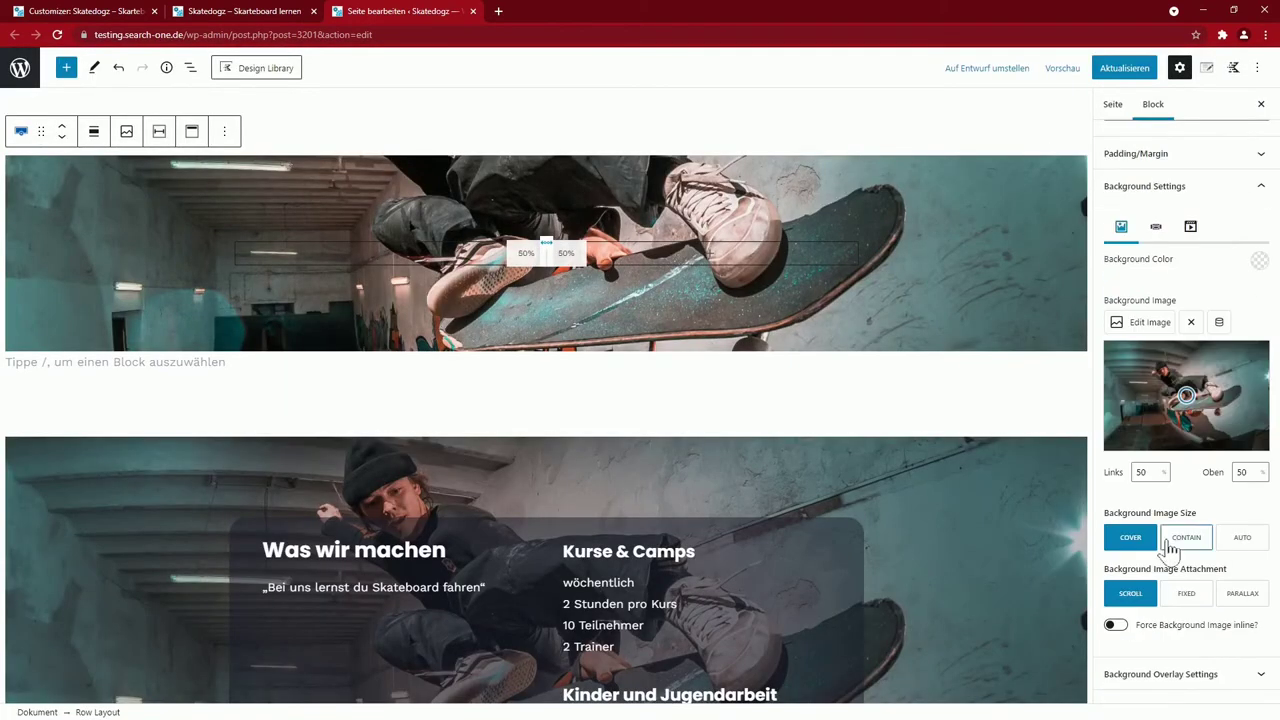
pyautogui.scroll(-3, 1140, 500)
pyautogui.click(1155, 432)
pyautogui.click(1259, 565)
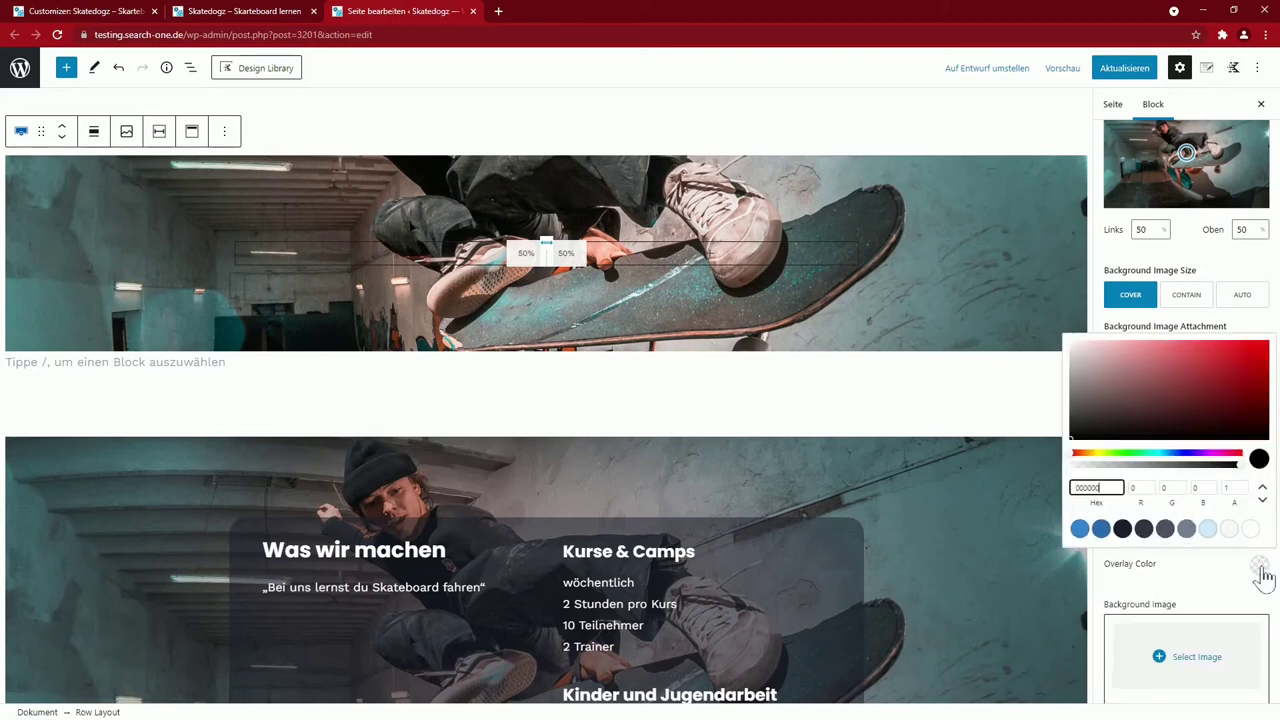
pyautogui.click(1122, 529)
pyautogui.moveTo(1143, 531)
pyautogui.mouseDown()
pyautogui.moveTo(1160, 534)
pyautogui.moveTo(1147, 535)
pyautogui.mouseUp()
pyautogui.doubleClick(1236, 574)
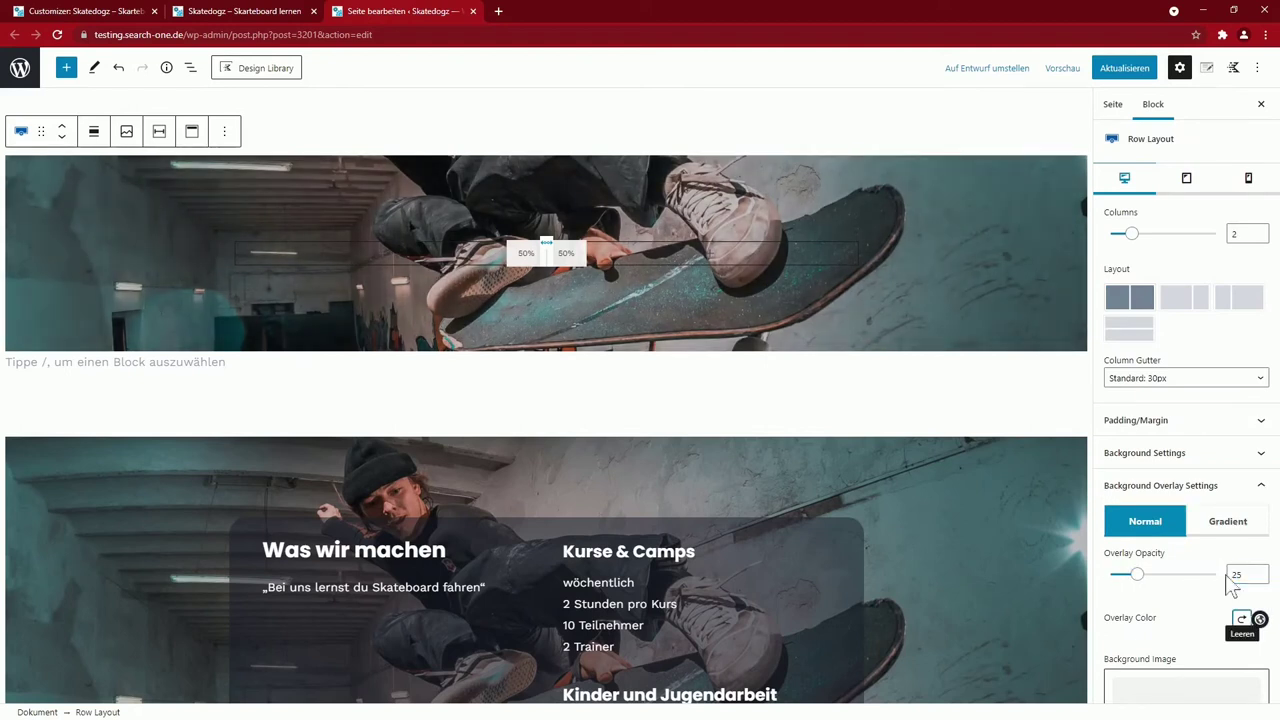
# Copy the "Was wir machen" heading and the "Bei uns lernst du Skateboard fahren" paragraph from the original row
pyautogui.click(727, 489)
pyautogui.scroll(3, 727, 489)
pyautogui.click(725, 502)
pyautogui.scroll(-2, 725, 502)
pyautogui.scroll(-2, 735, 513)
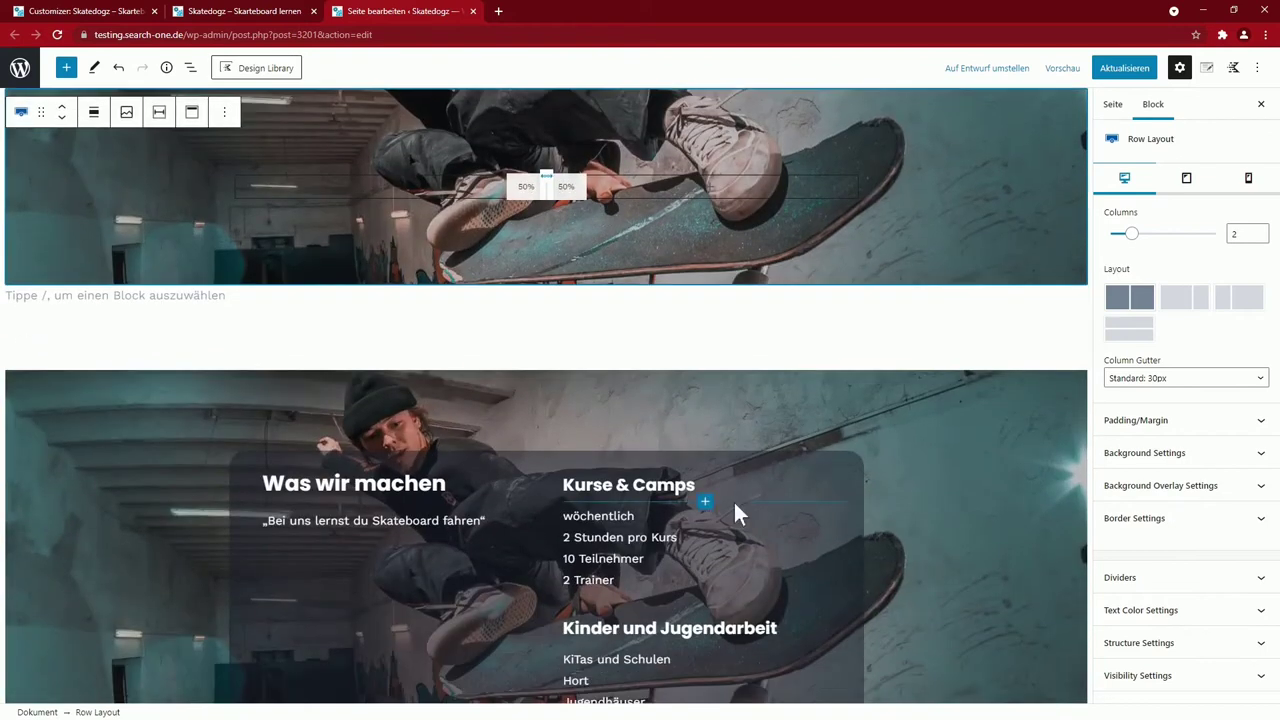
pyautogui.click(313, 483)
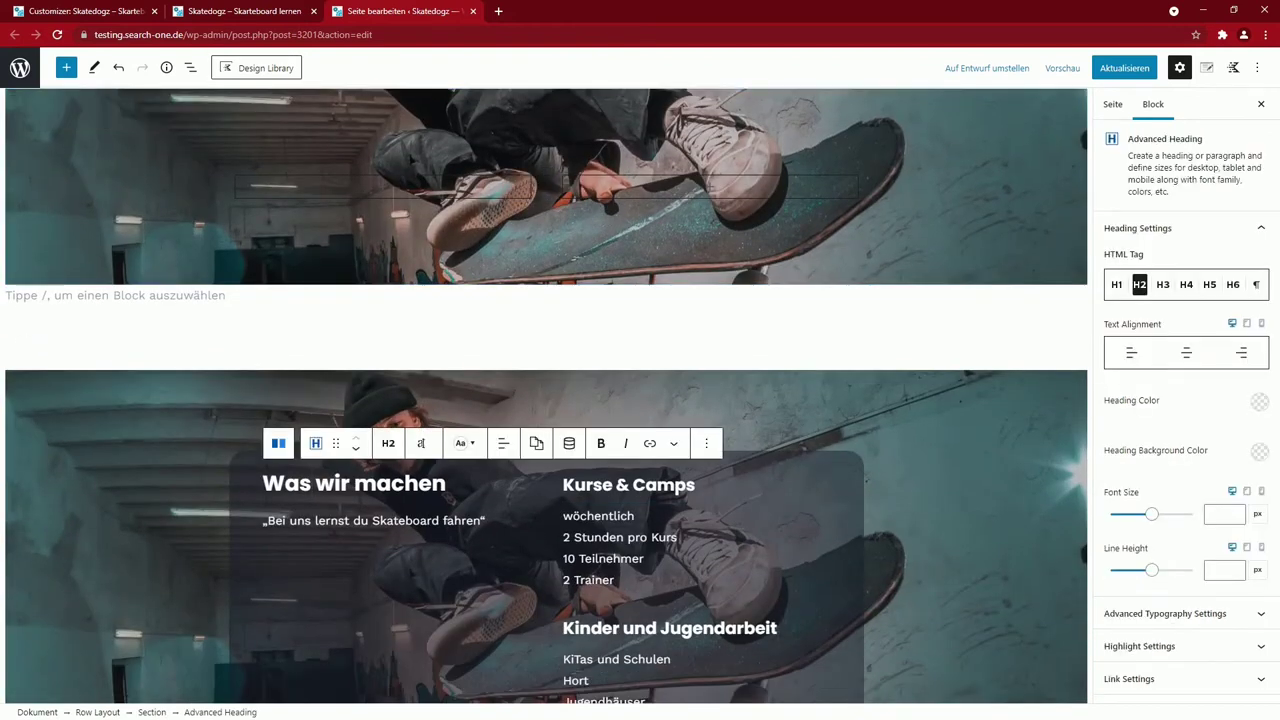
pyautogui.hotkey('ctrl', 'a')
pyautogui.hotkey('ctrl', 'a')
pyautogui.doubleClick(480, 520)
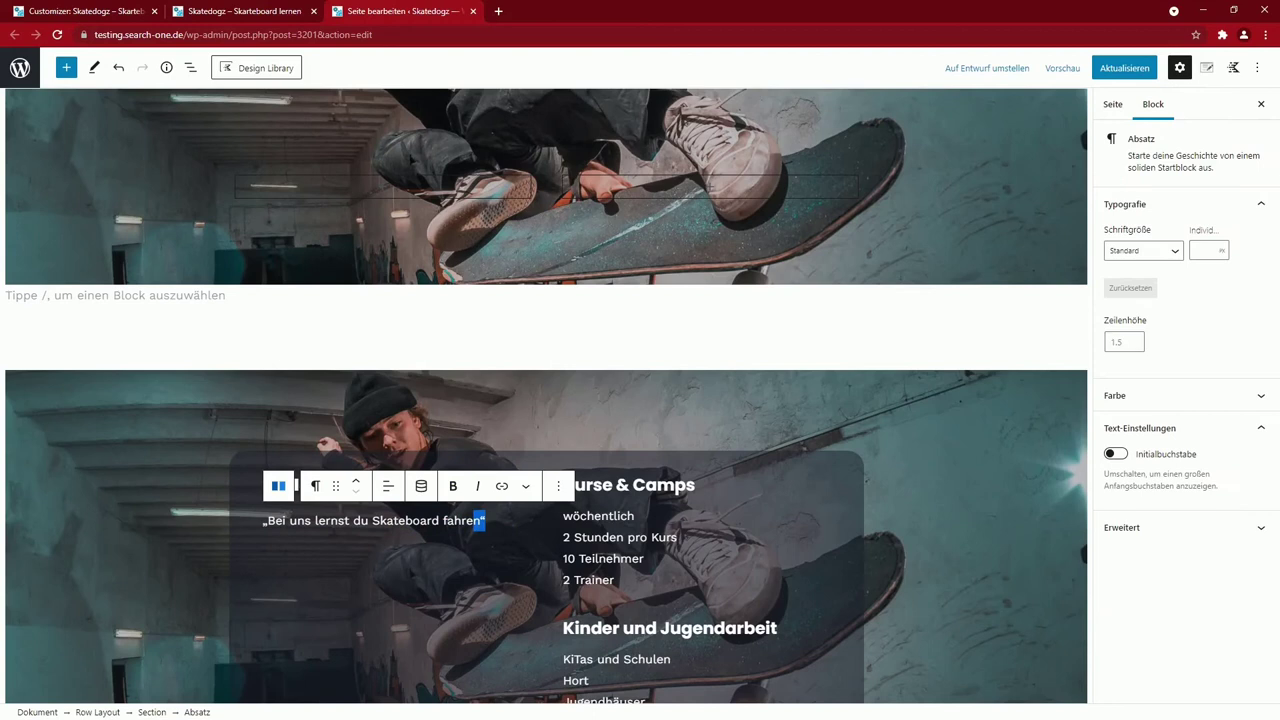
pyautogui.hotkey('ctrl', 'a')
pyautogui.hotkey('ctrl', 'a')
pyautogui.hotkey('ctrl', 'c')
# Paste the copied heading and paragraph into the left column of the new row
pyautogui.click(386, 198)
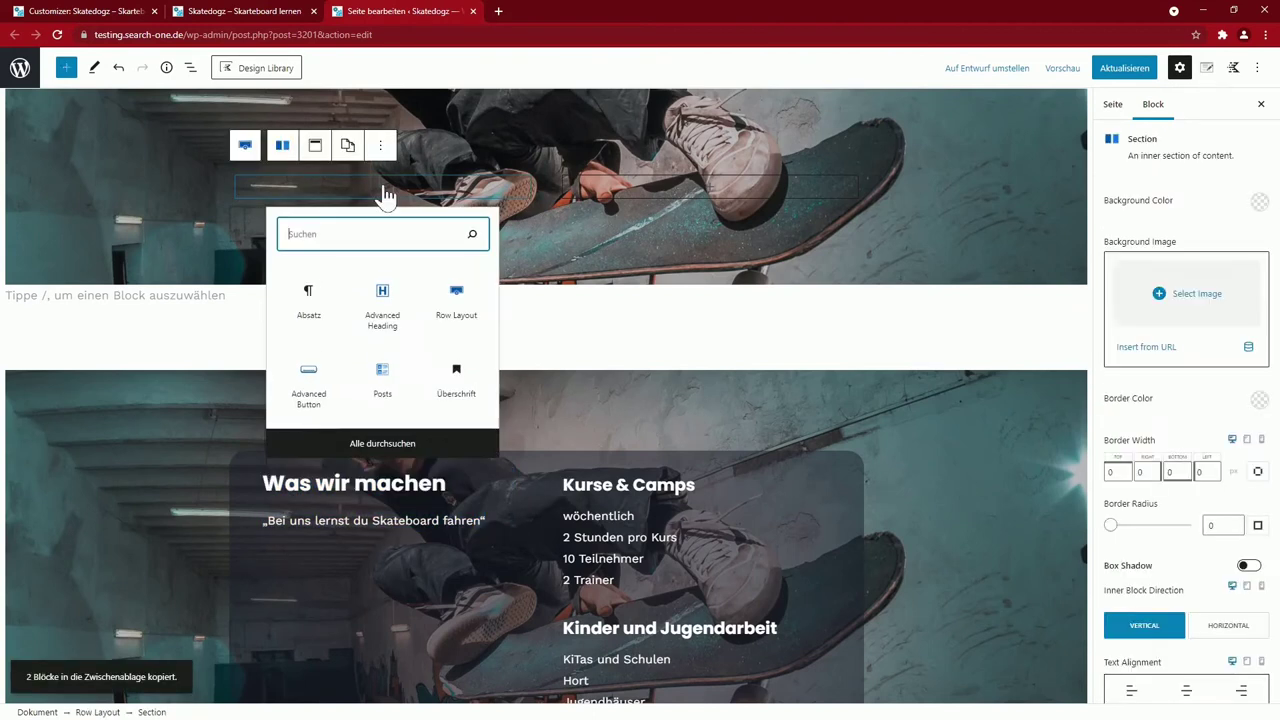
pyautogui.click(315, 289)
pyautogui.hotkey('ctrl', 'v')
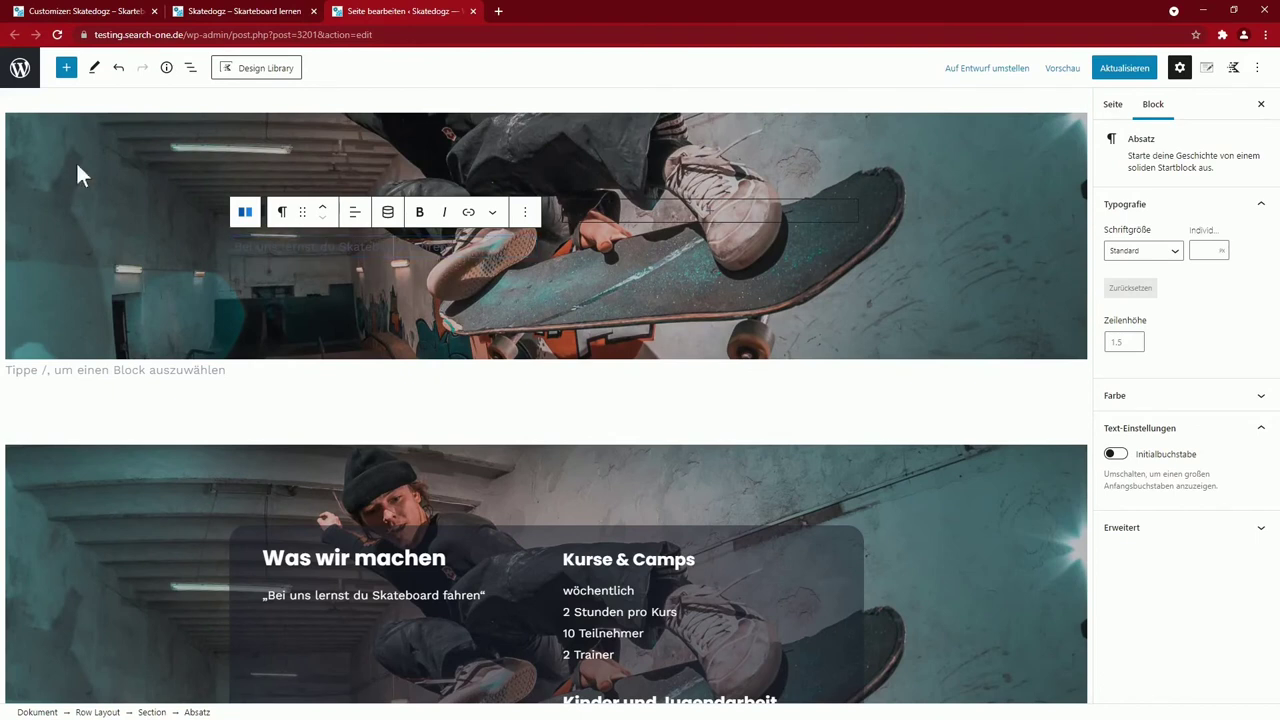
# Set the text color of the whole new row to white (FFFFFF)
pyautogui.click(243, 220)
pyautogui.click(247, 168)
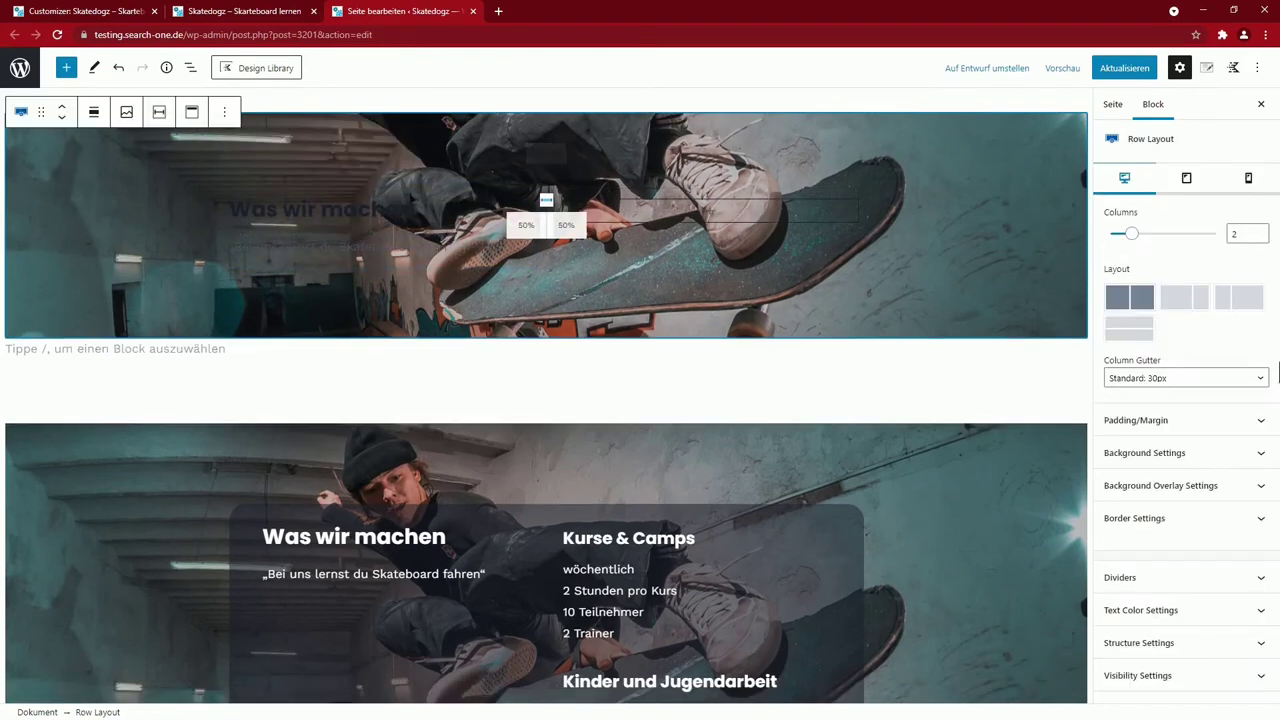
pyautogui.click(1160, 612)
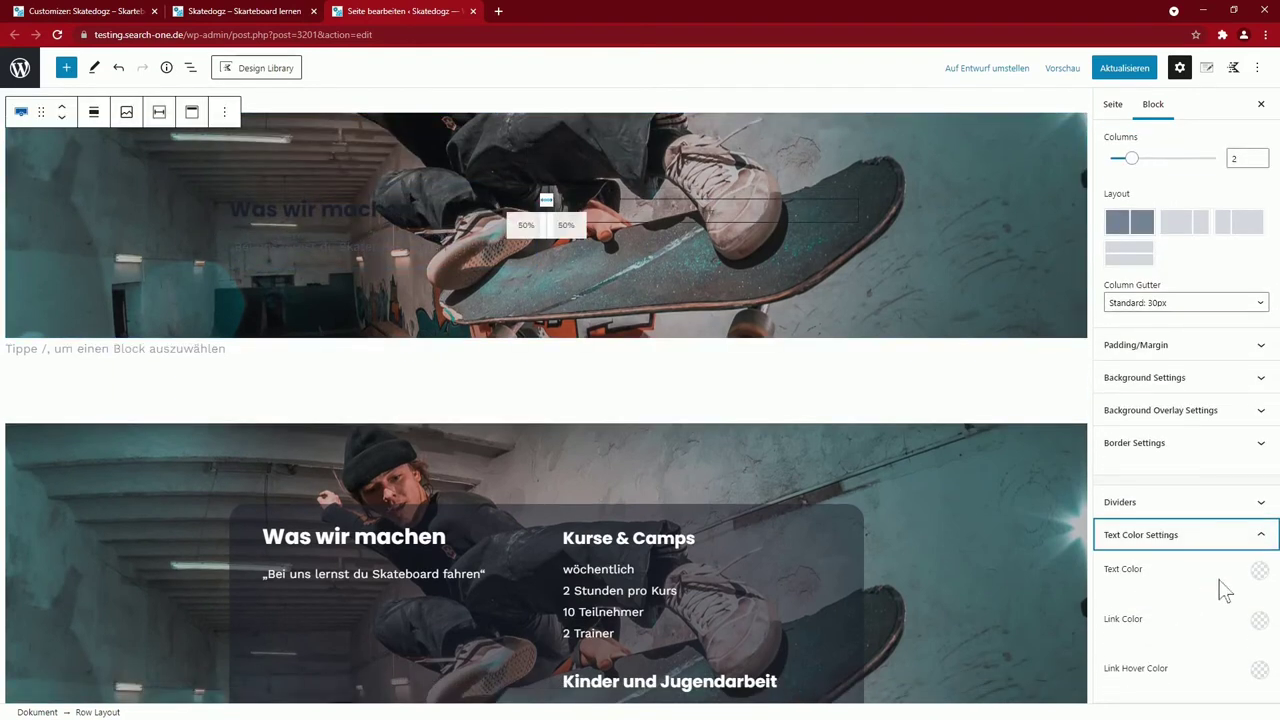
pyautogui.click(1258, 569)
pyautogui.click(1250, 535)
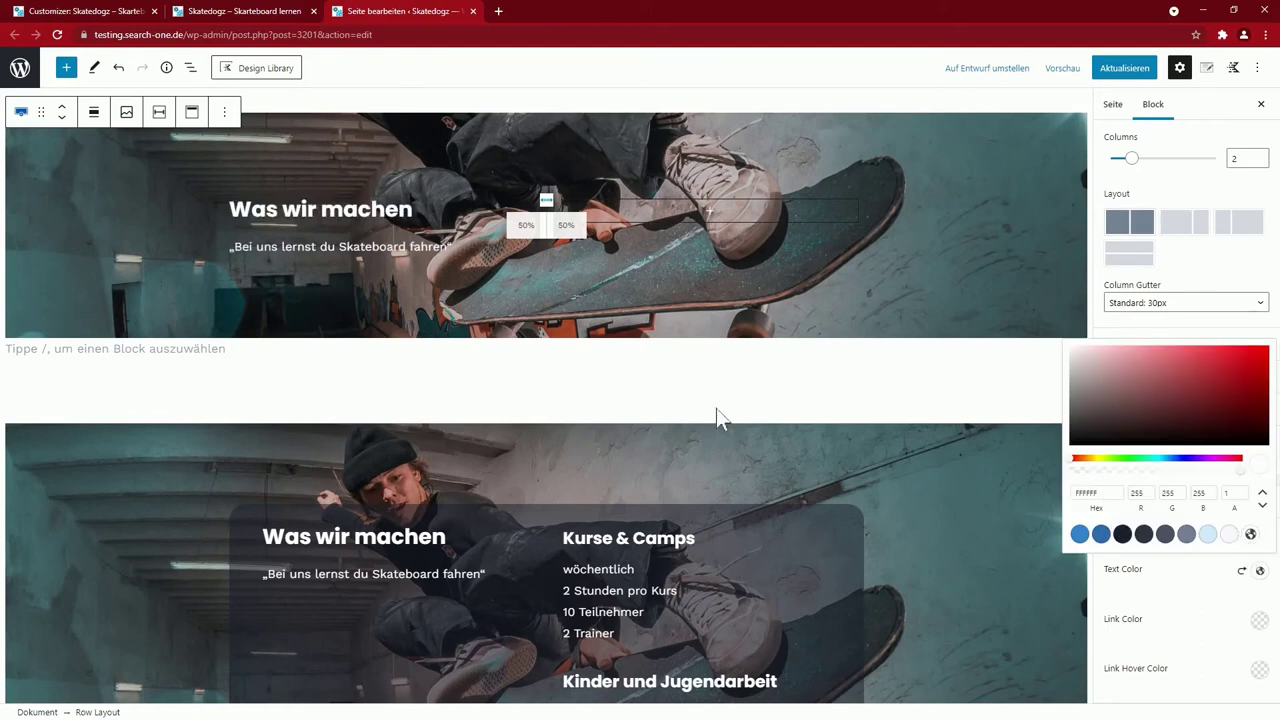
# Copy all four "Kurse & Camps" and "Kinder und Jugendarbeit" blocks from the original row's right column
pyautogui.click(501, 600)
pyautogui.scroll(2, 538, 620)
pyautogui.scroll(-1, 640, 394)
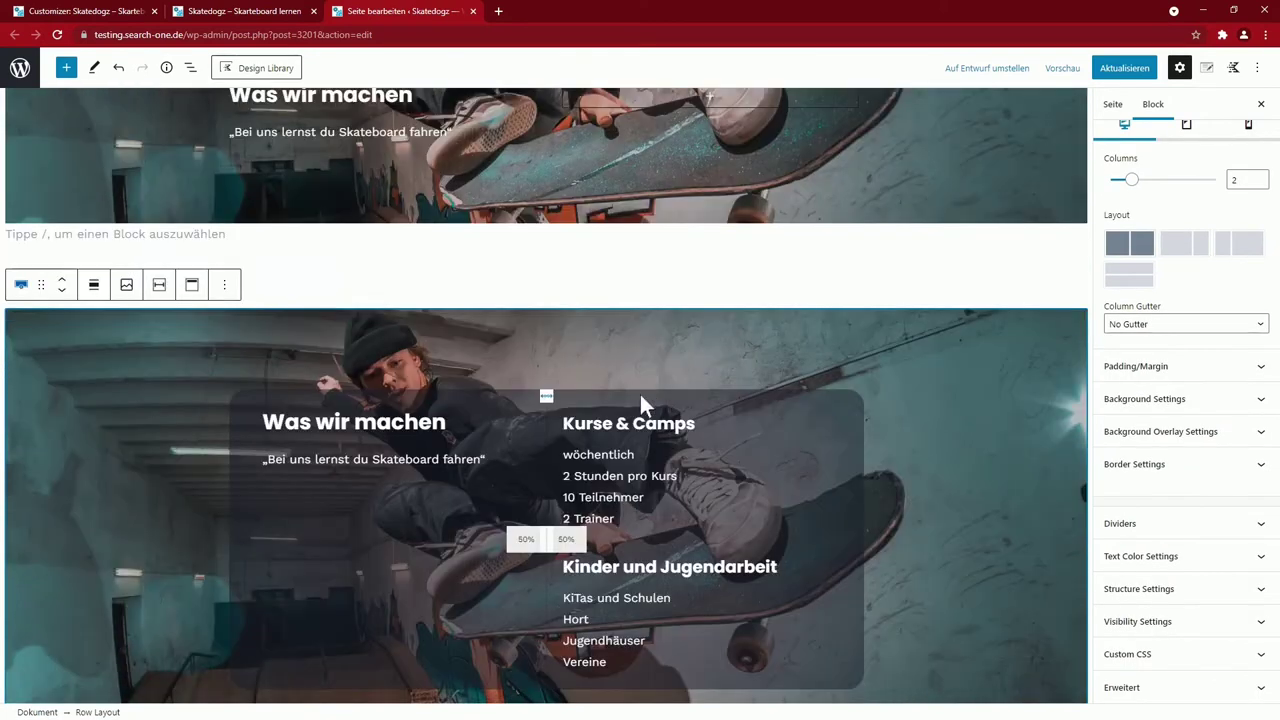
pyautogui.click(597, 454)
pyautogui.hotkey('ctrl', 'a')
pyautogui.hotkey('ctrl', 'a')
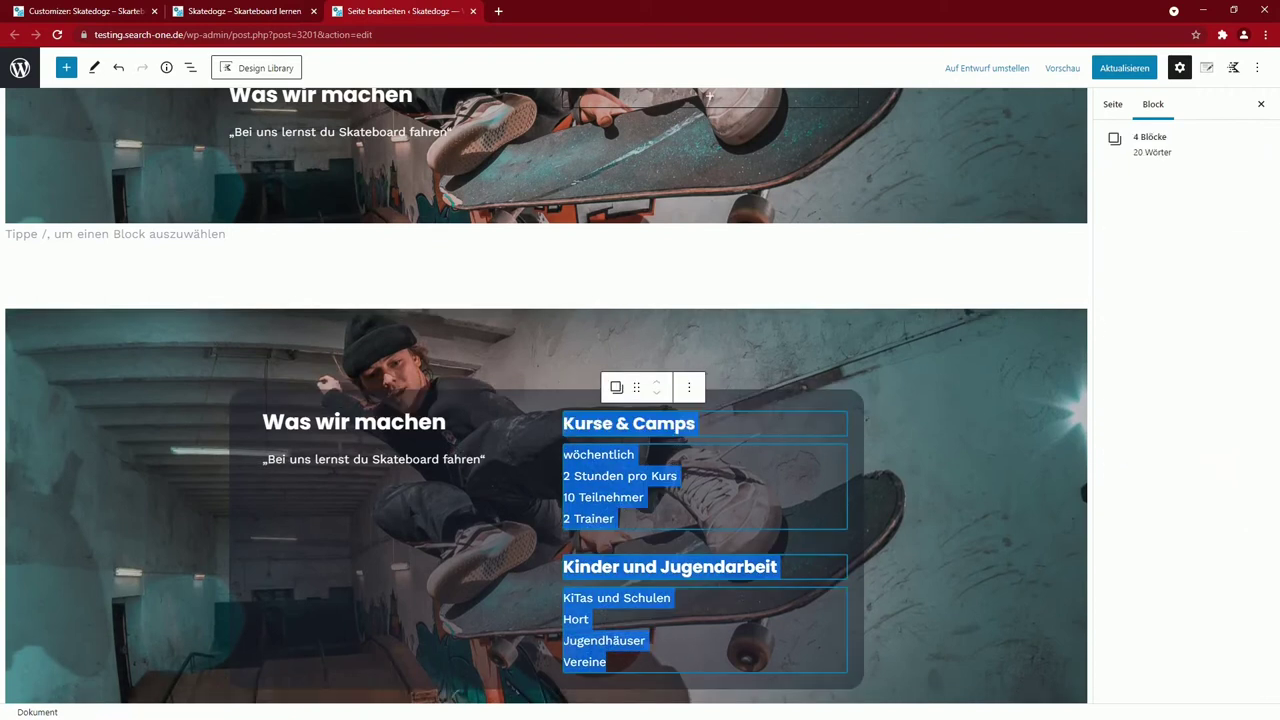
pyautogui.hotkey('ctrl', 'c')
# Paste the four copied blocks into the empty right column of the new row
pyautogui.scroll(3, 712, 383)
pyautogui.click(712, 383)
pyautogui.click(709, 372)
pyautogui.click(634, 474)
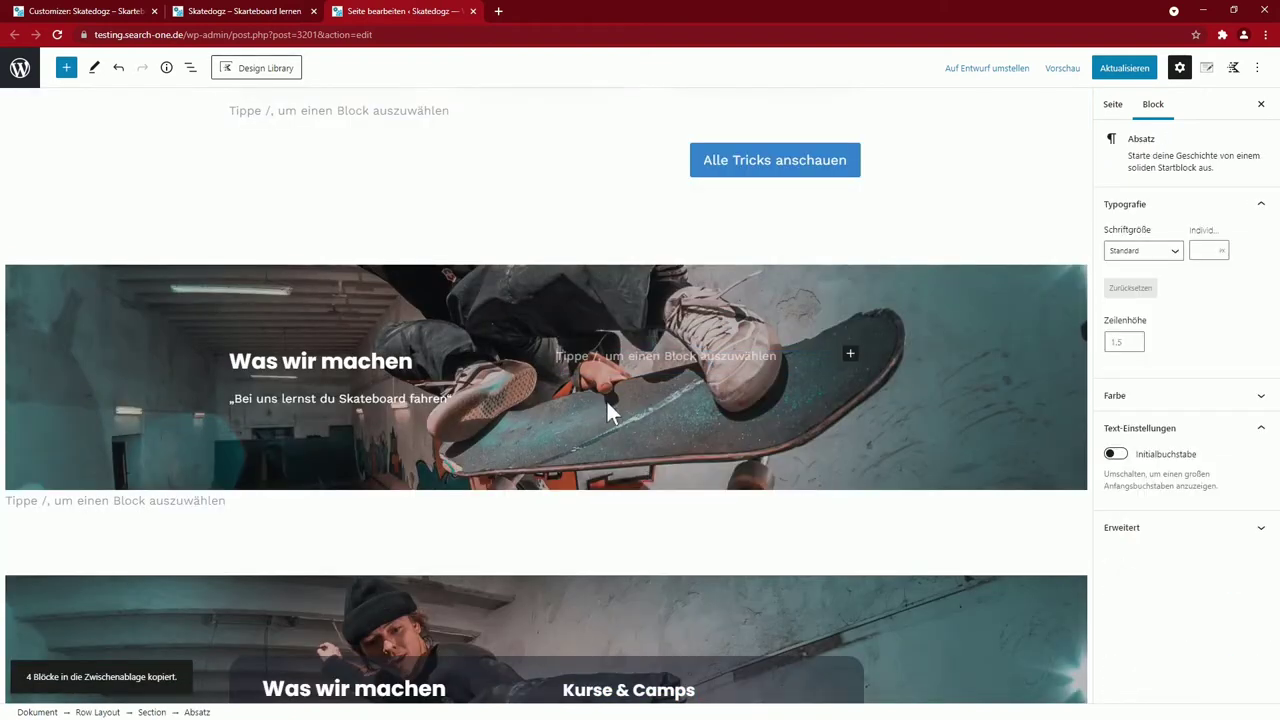
pyautogui.hotkey('ctrl', 'v')
pyautogui.scroll(2, 466, 463)
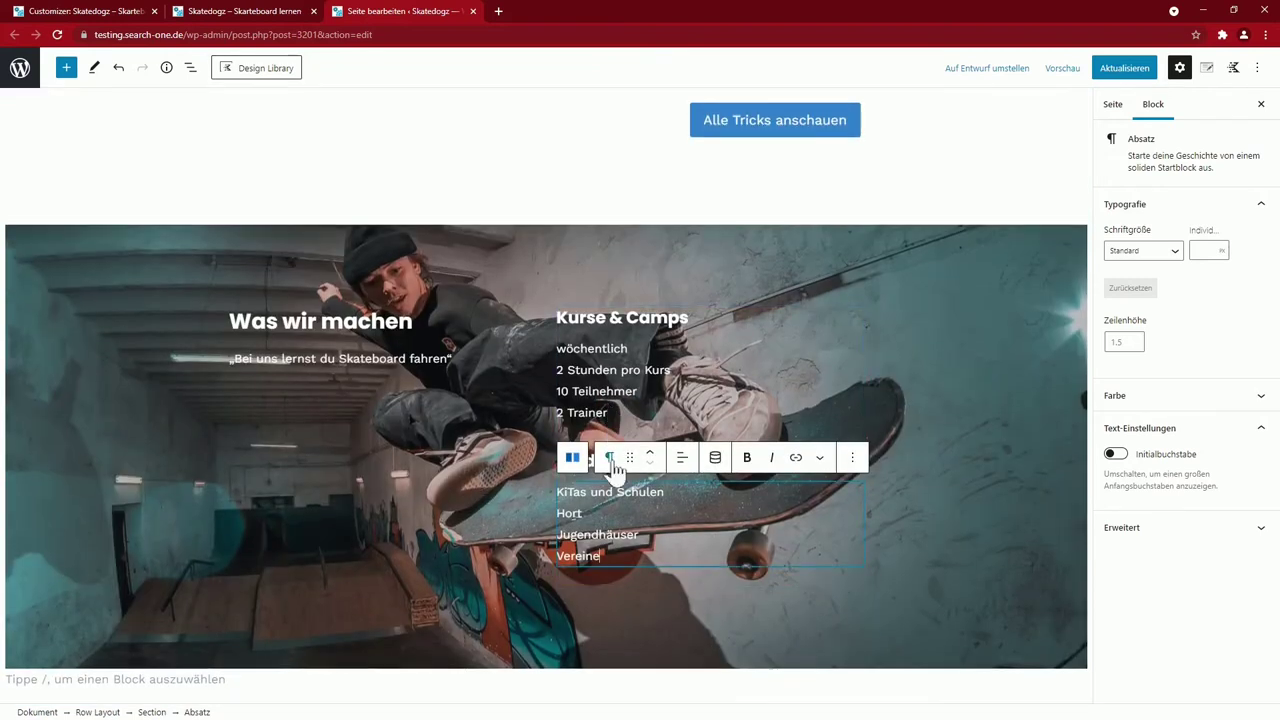
# Give the left column section of the new row the dark palette background color 1A202C with an alpha of 0.5
pyautogui.scroll(-3, 614, 470)
pyautogui.scroll(4, 614, 470)
pyautogui.scroll(-1, 614, 470)
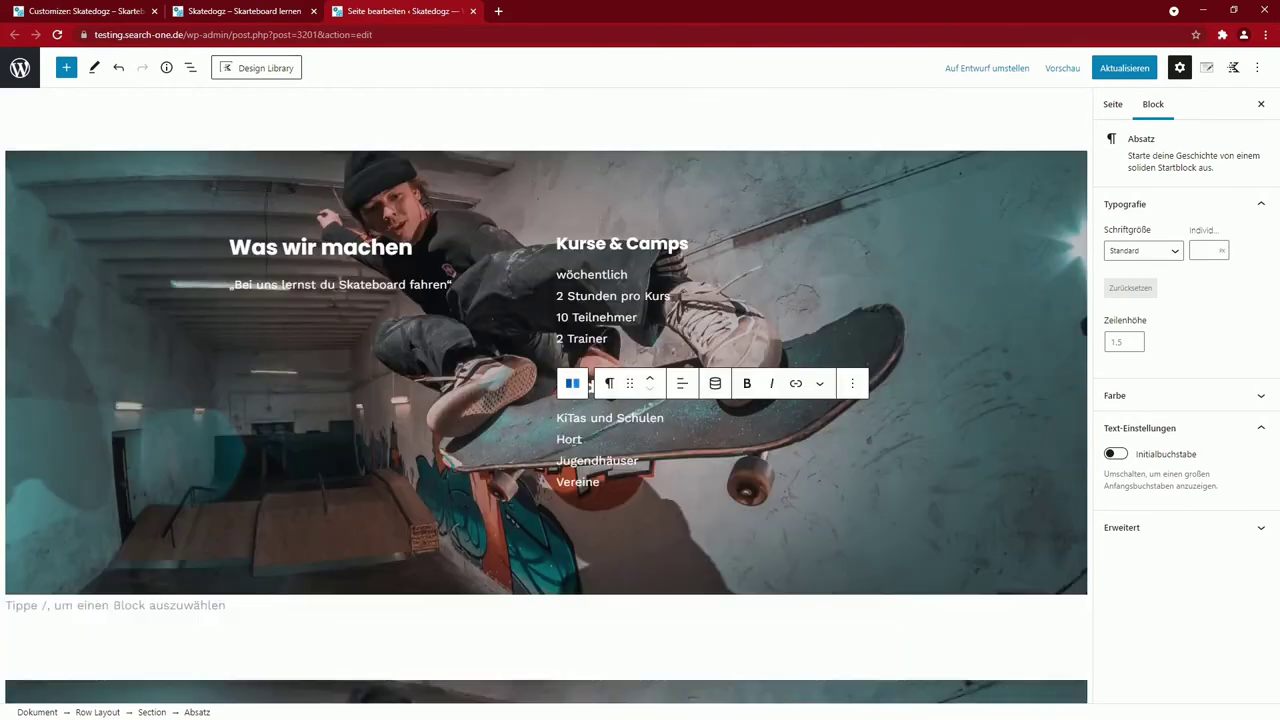
pyautogui.scroll(-2, 551, 591)
pyautogui.scroll(1, 651, 514)
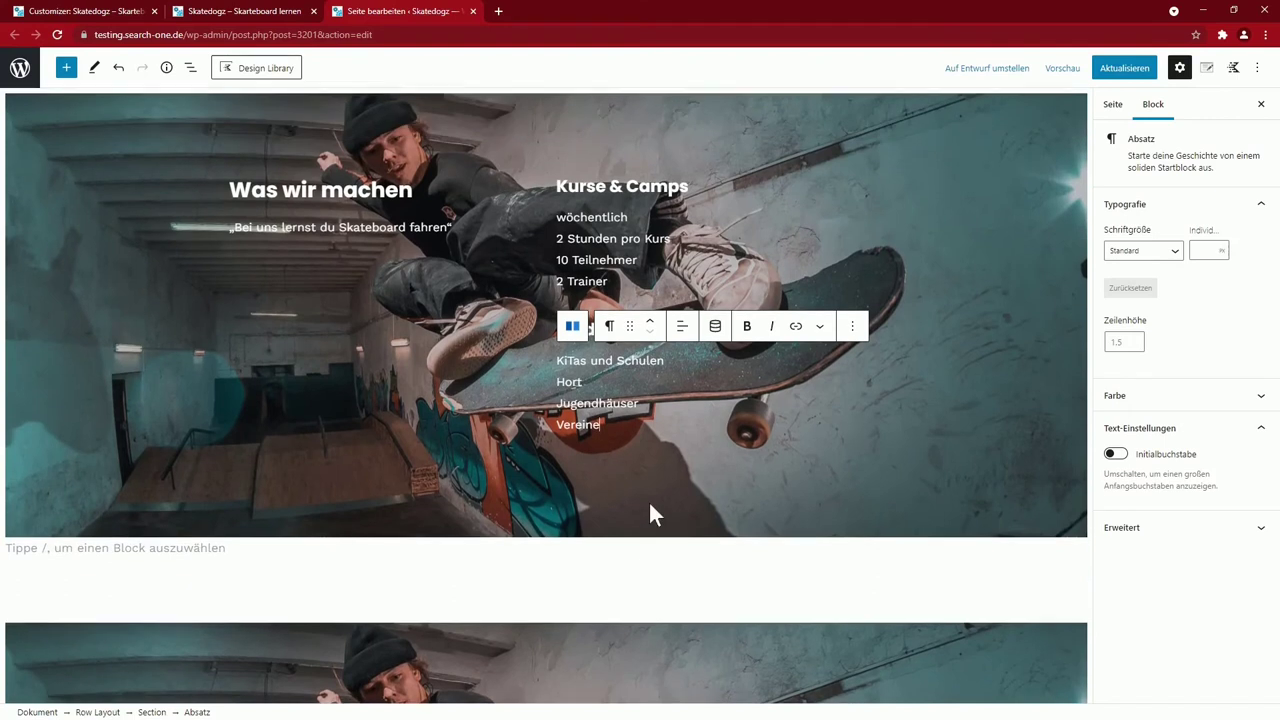
pyautogui.scroll(1, 650, 514)
pyautogui.click(450, 329)
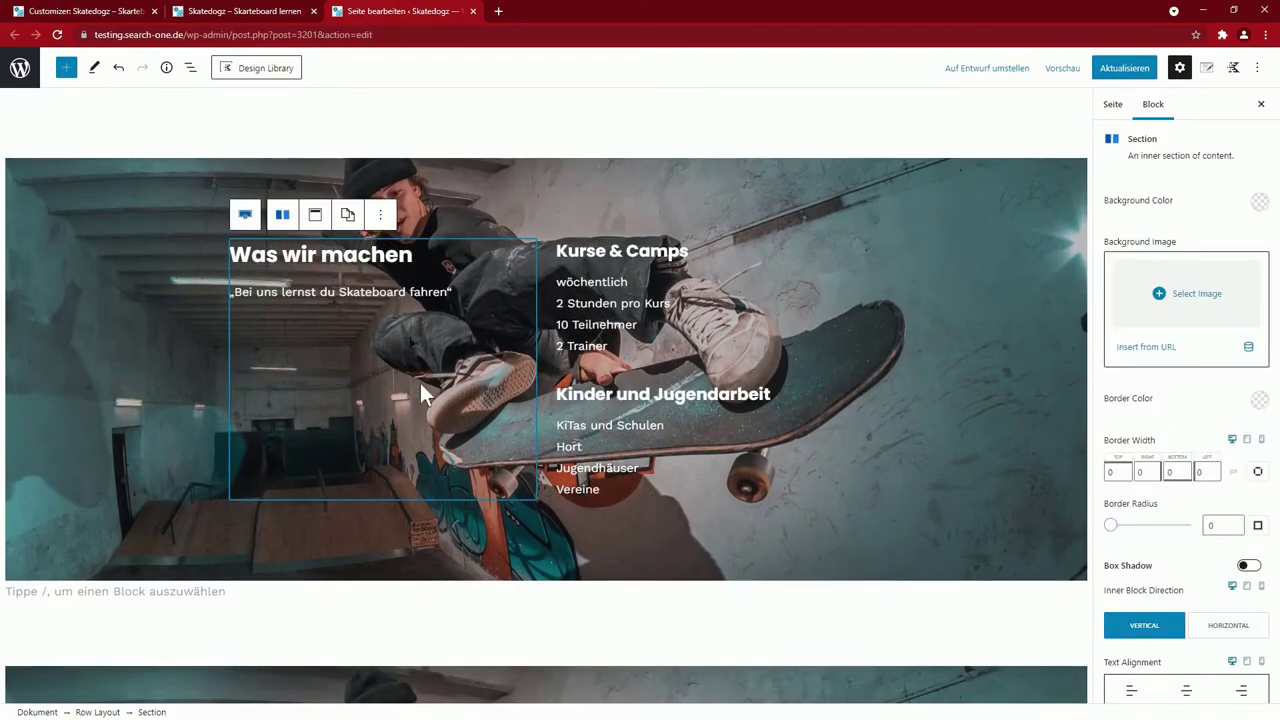
pyautogui.scroll(-2, 276, 281)
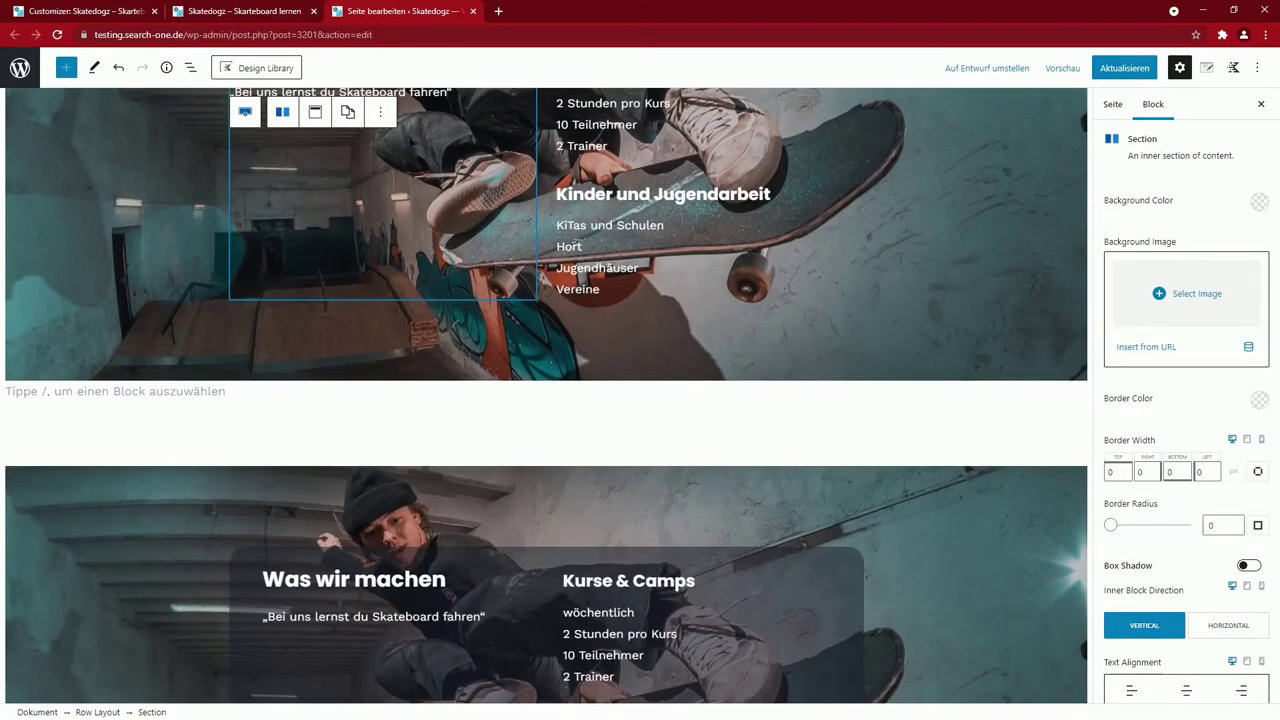
pyautogui.scroll(2, 508, 560)
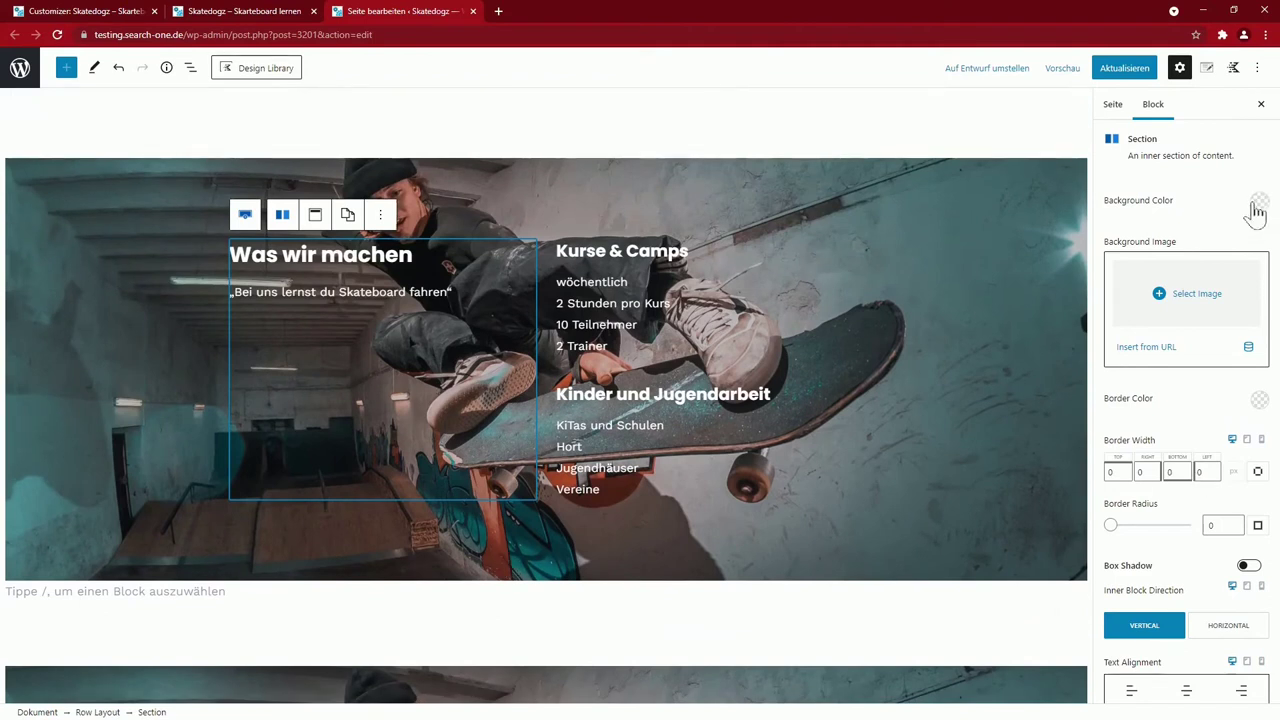
pyautogui.click(1259, 202)
pyautogui.click(1122, 415)
pyautogui.click(1234, 374)
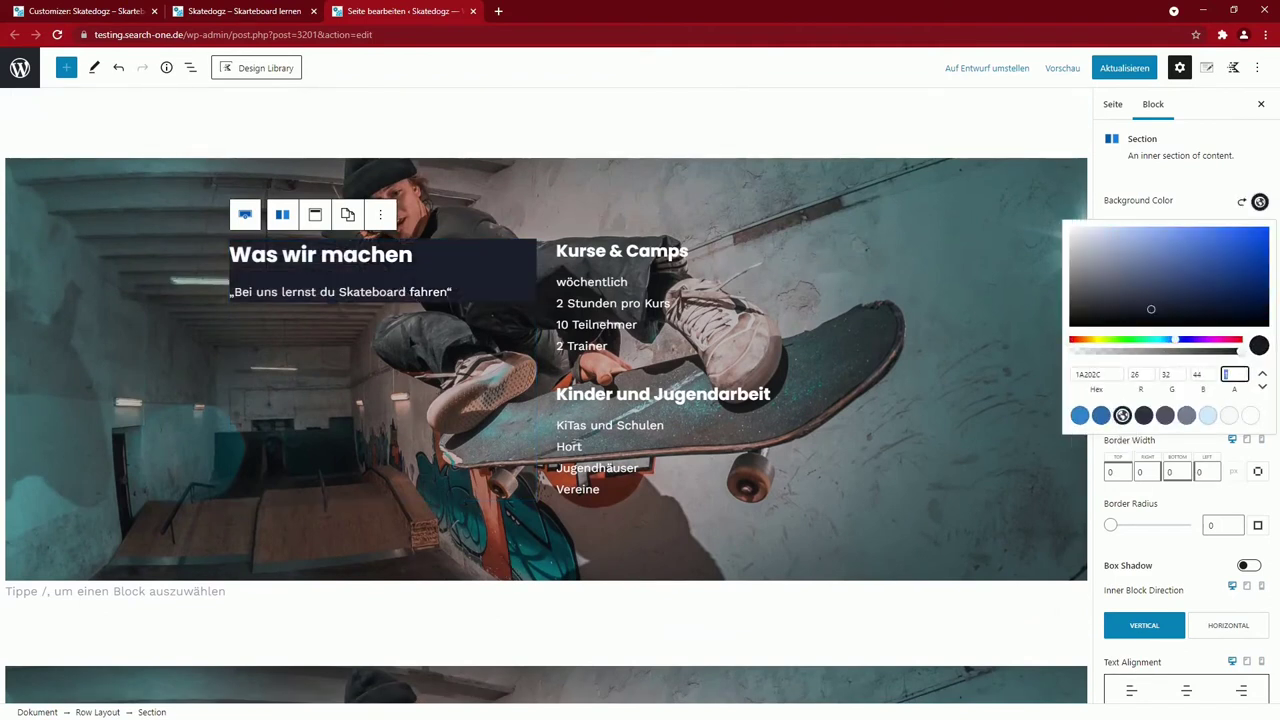
pyautogui.write('0.5')
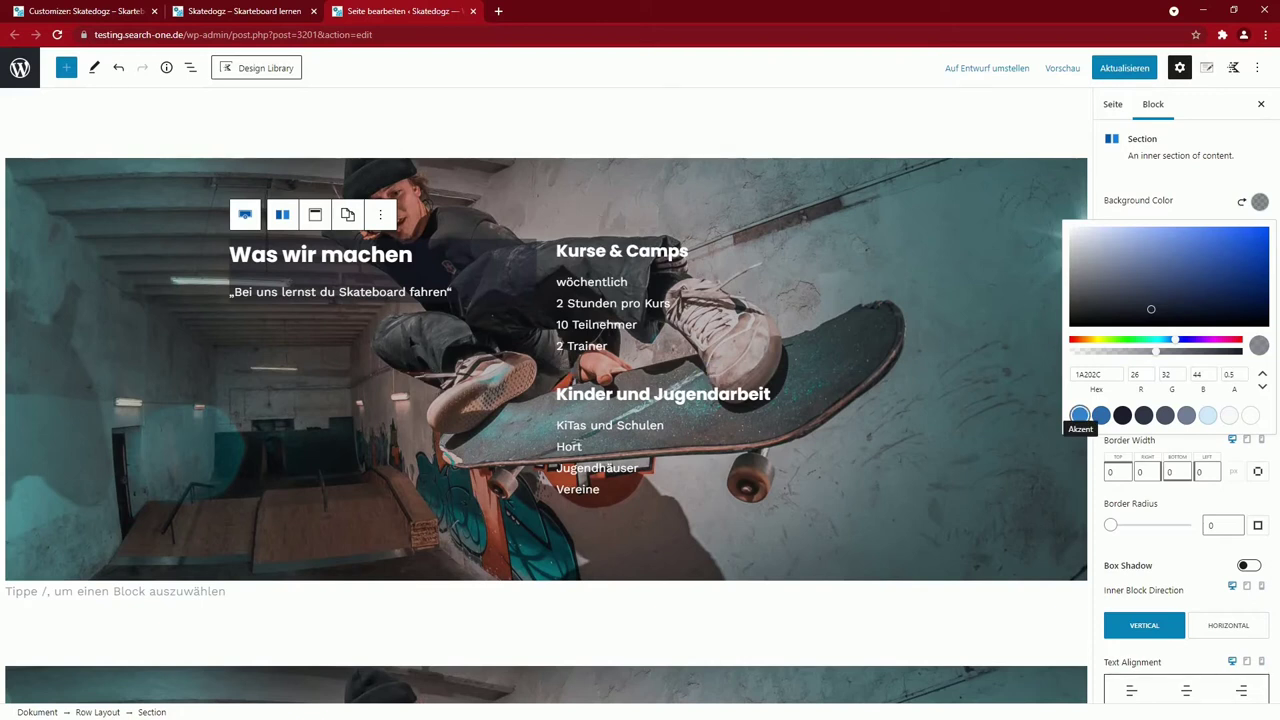
# Apply the same background color 1A202C with an alpha of 0.5 to the right column section
pyautogui.click(591, 251)
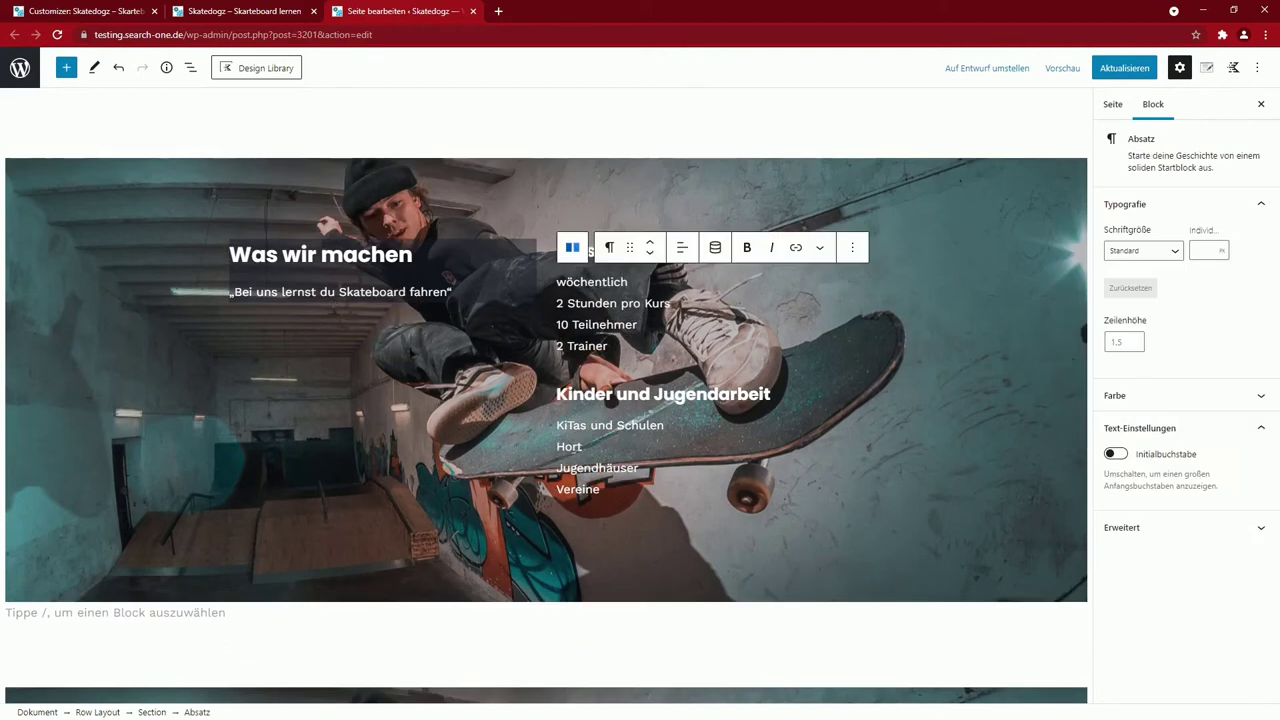
pyautogui.click(572, 247)
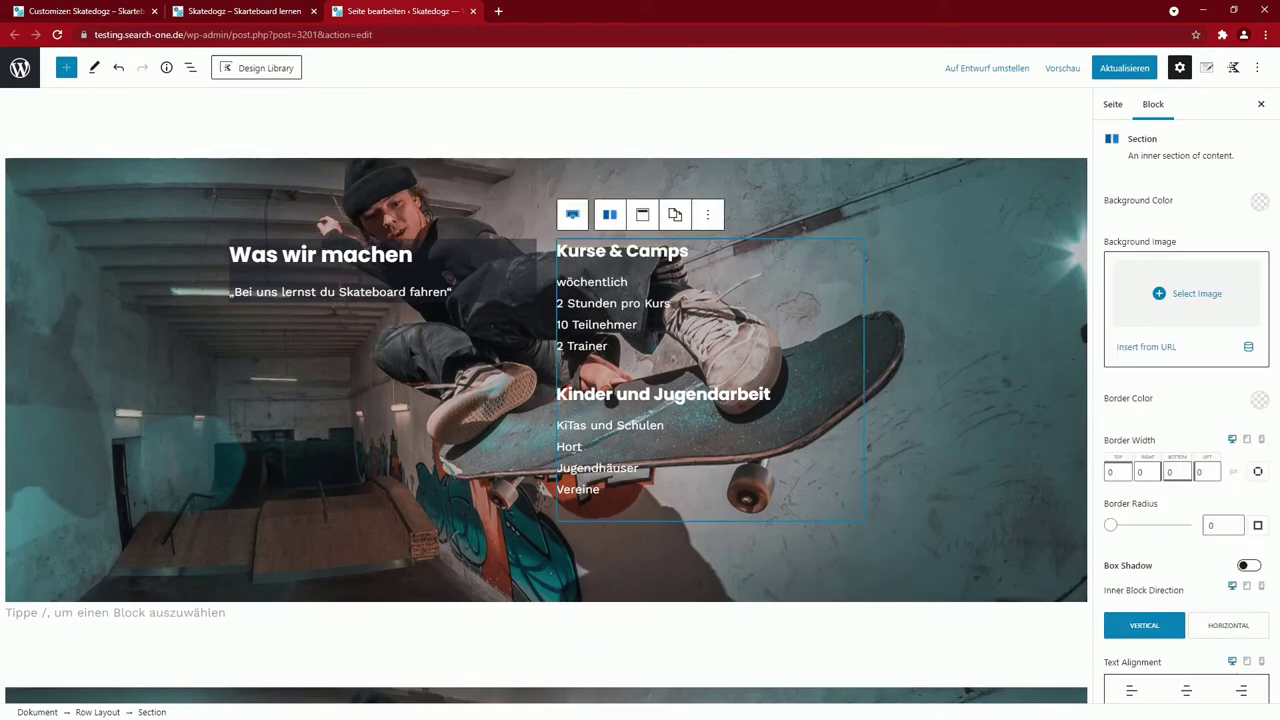
pyautogui.click(1259, 202)
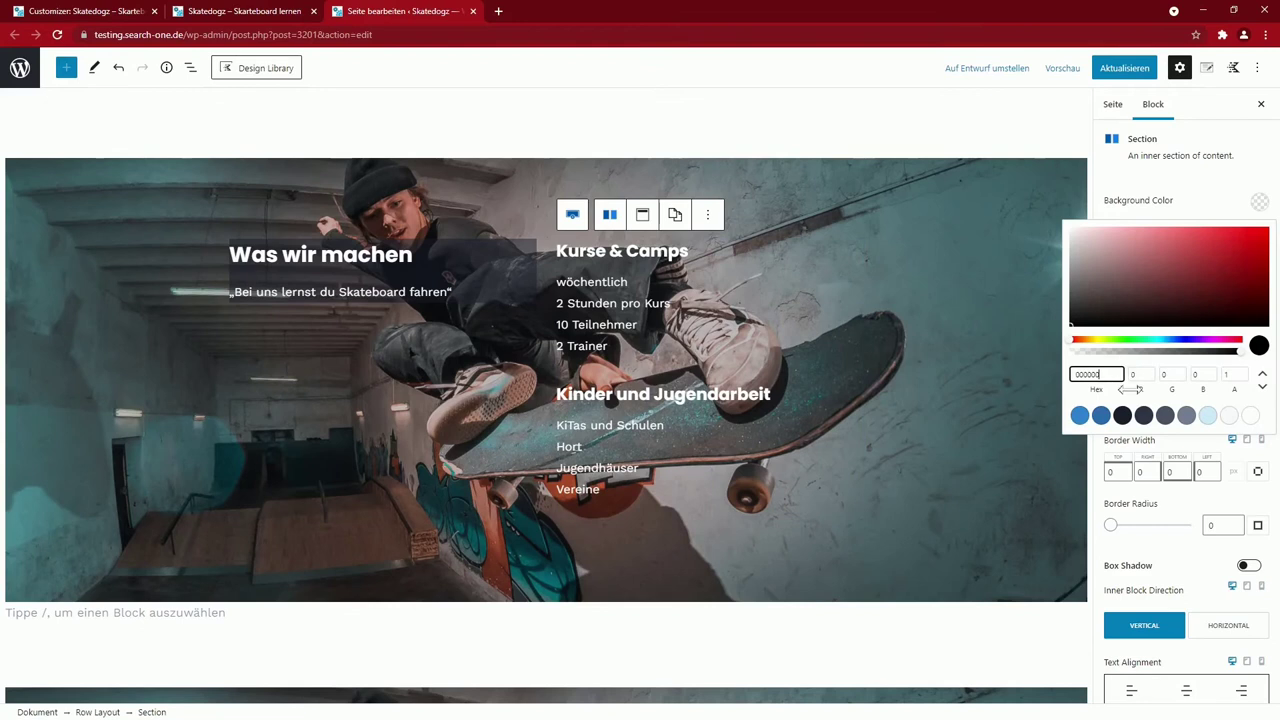
pyautogui.click(1122, 415)
pyautogui.write('0.5')
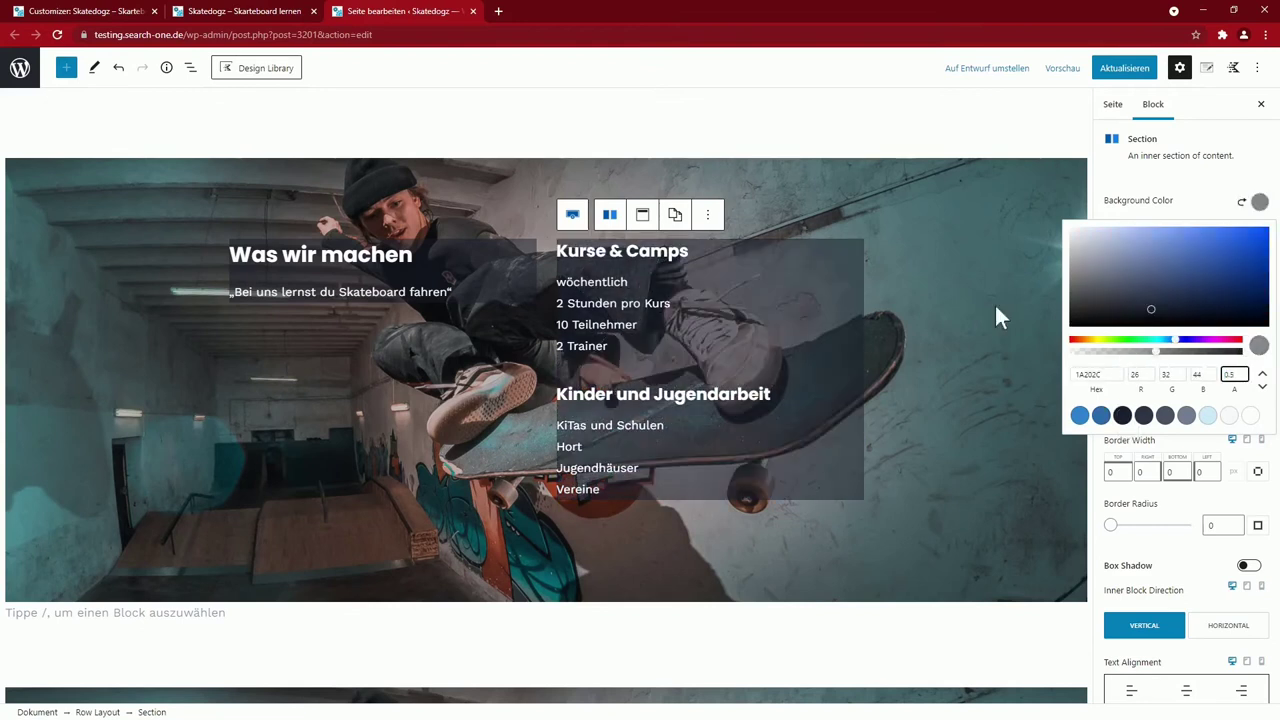
# Set the new row's column gutter to No Gutter to close the gap between the two columns
pyautogui.click(996, 312)
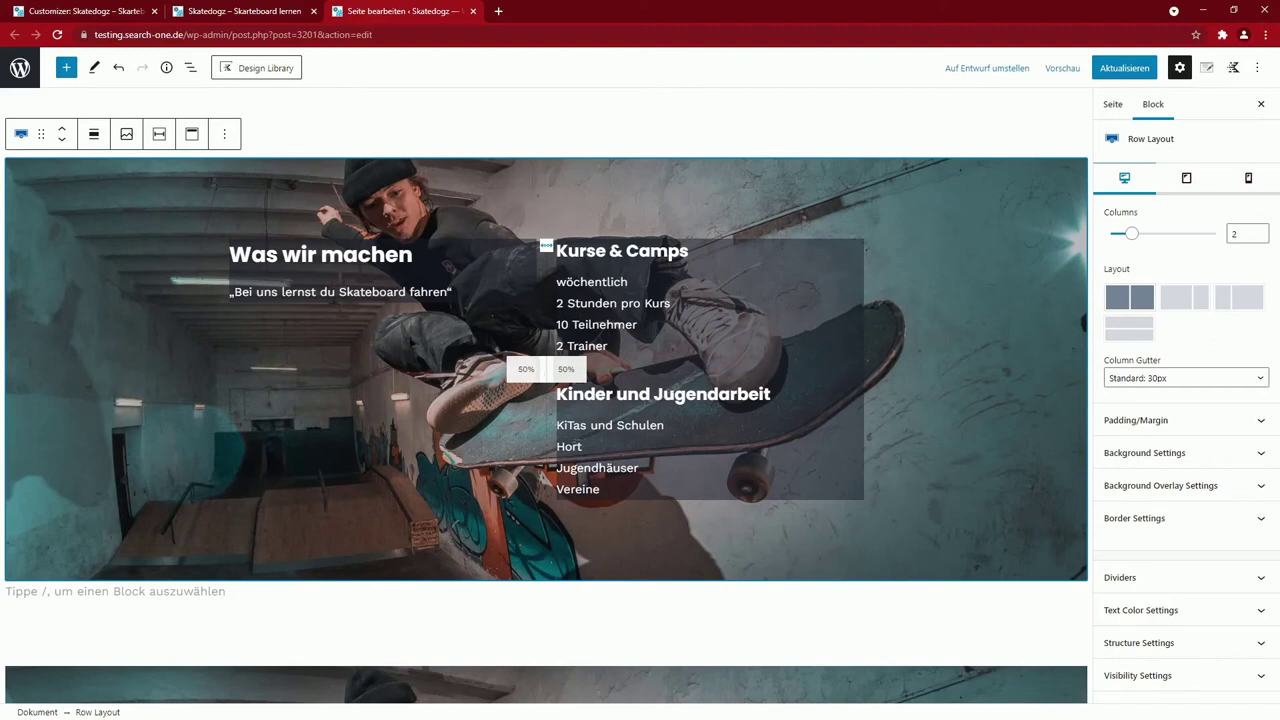
pyautogui.click(22, 135)
pyautogui.click(22, 138)
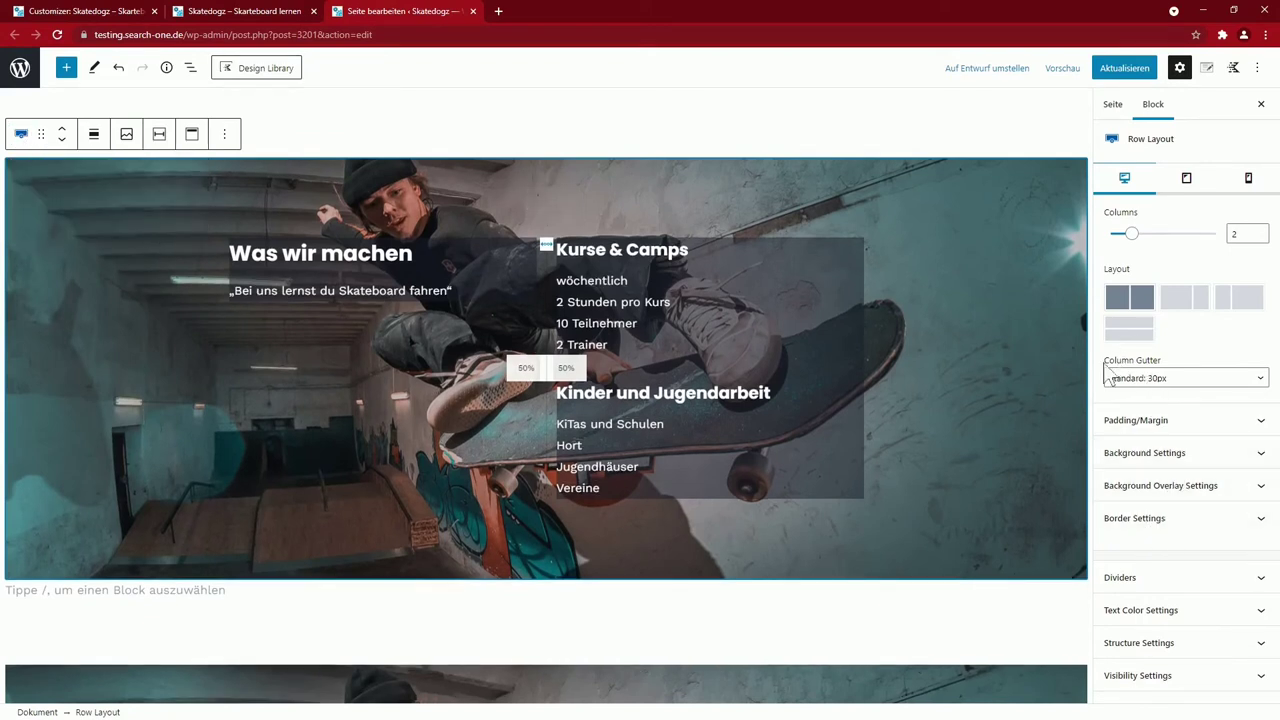
pyautogui.click(1160, 378)
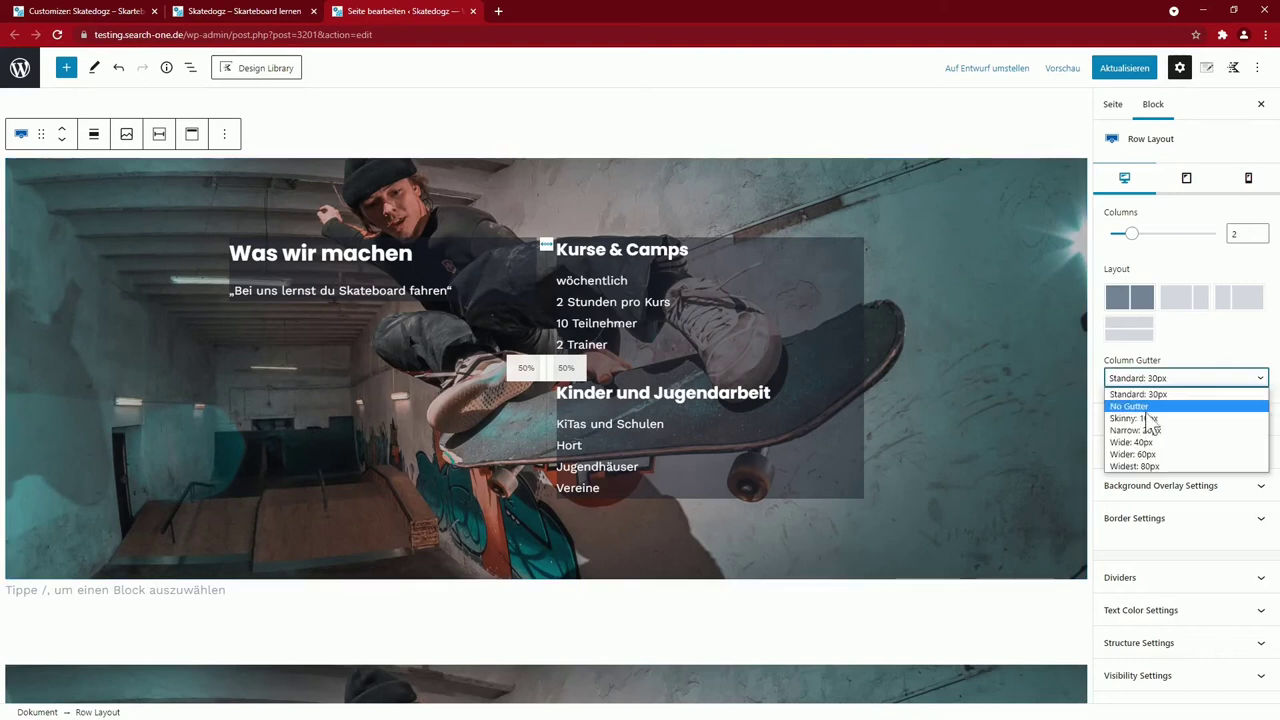
pyautogui.click(1150, 420)
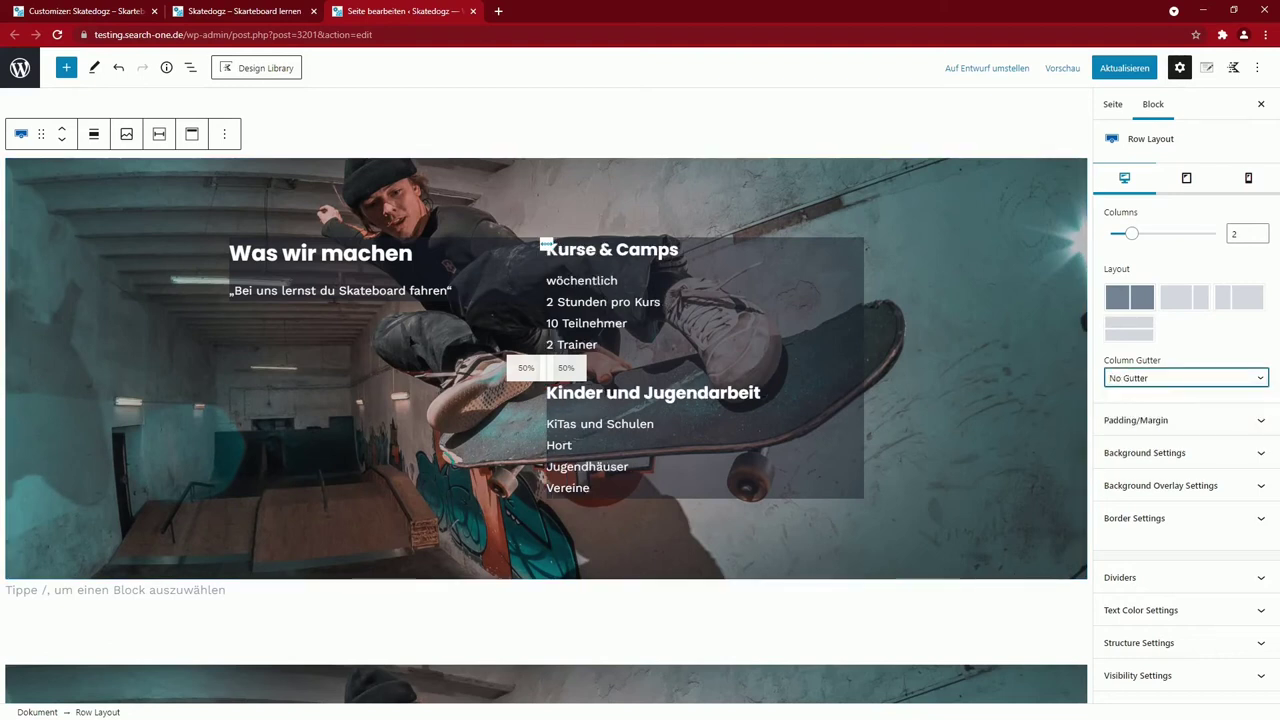
# Enable Inner Column Height 100% in the new row's structure settings so both columns are equally tall
pyautogui.scroll(-2, 1160, 600)
pyautogui.click(1162, 598)
pyautogui.scroll(-1, 1157, 640)
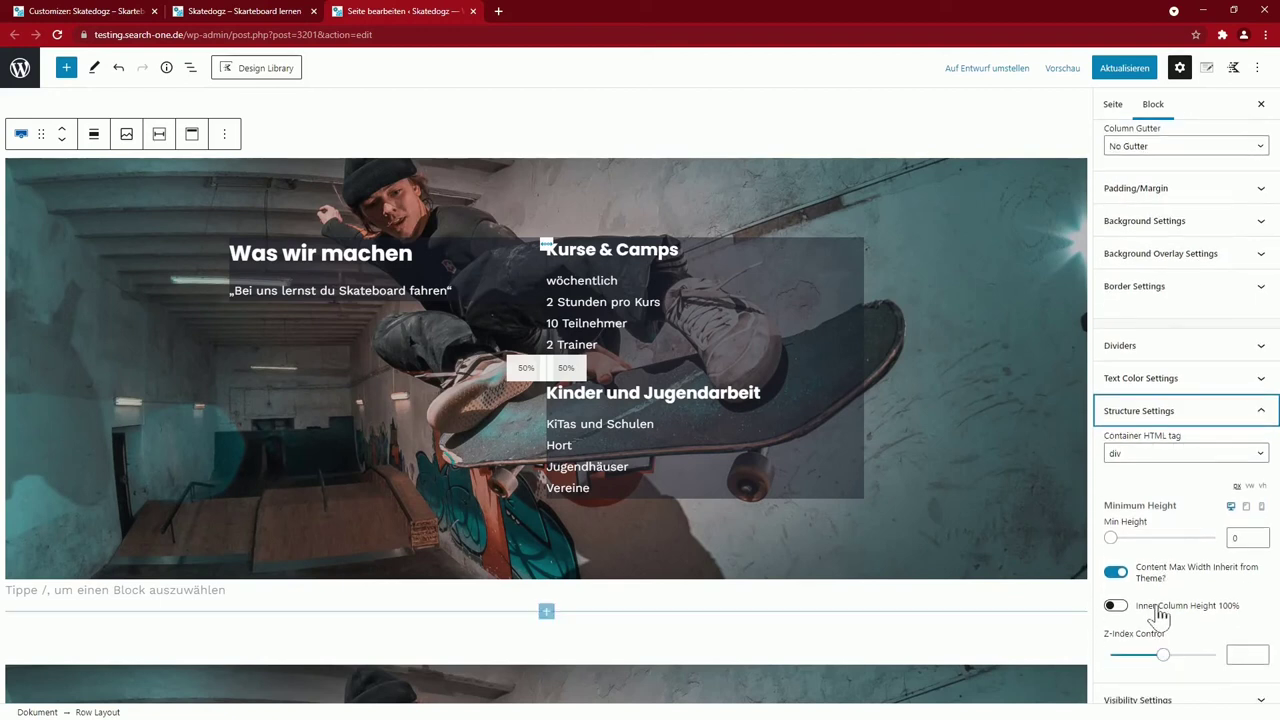
pyautogui.click(1115, 607)
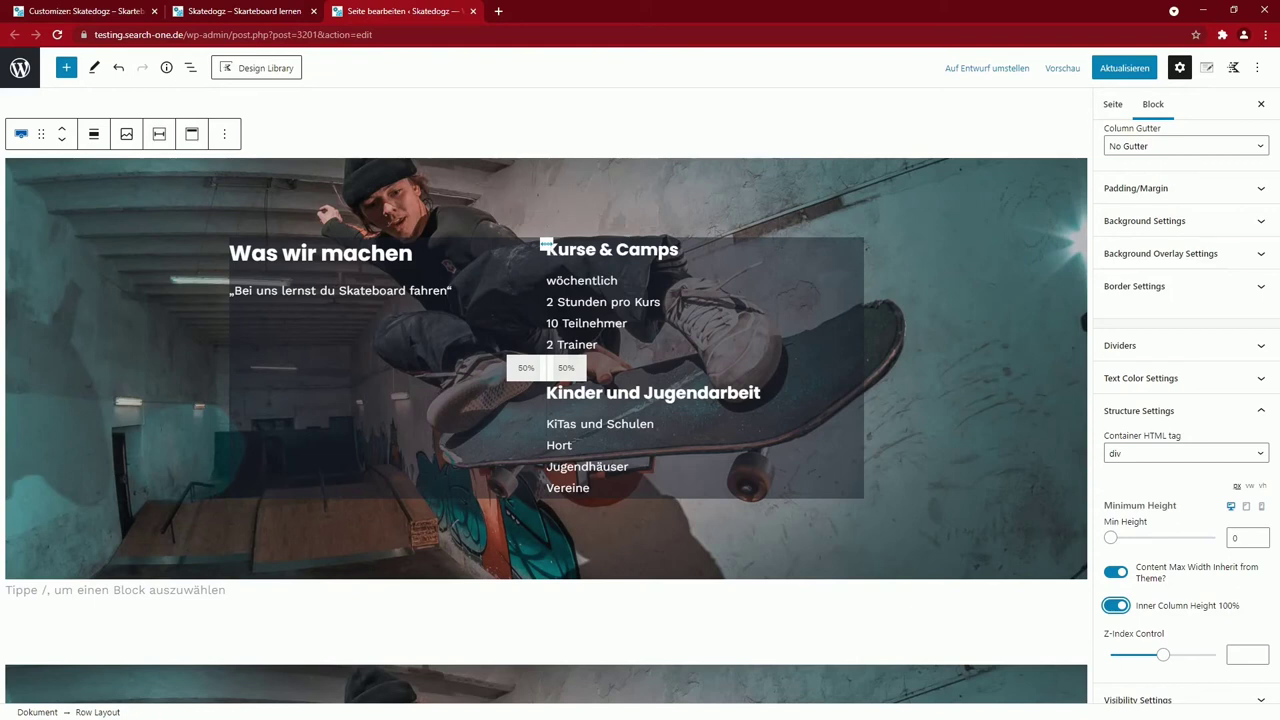
# Set the padding of the new row's left column section to 20 px on all sides
pyautogui.click(393, 320)
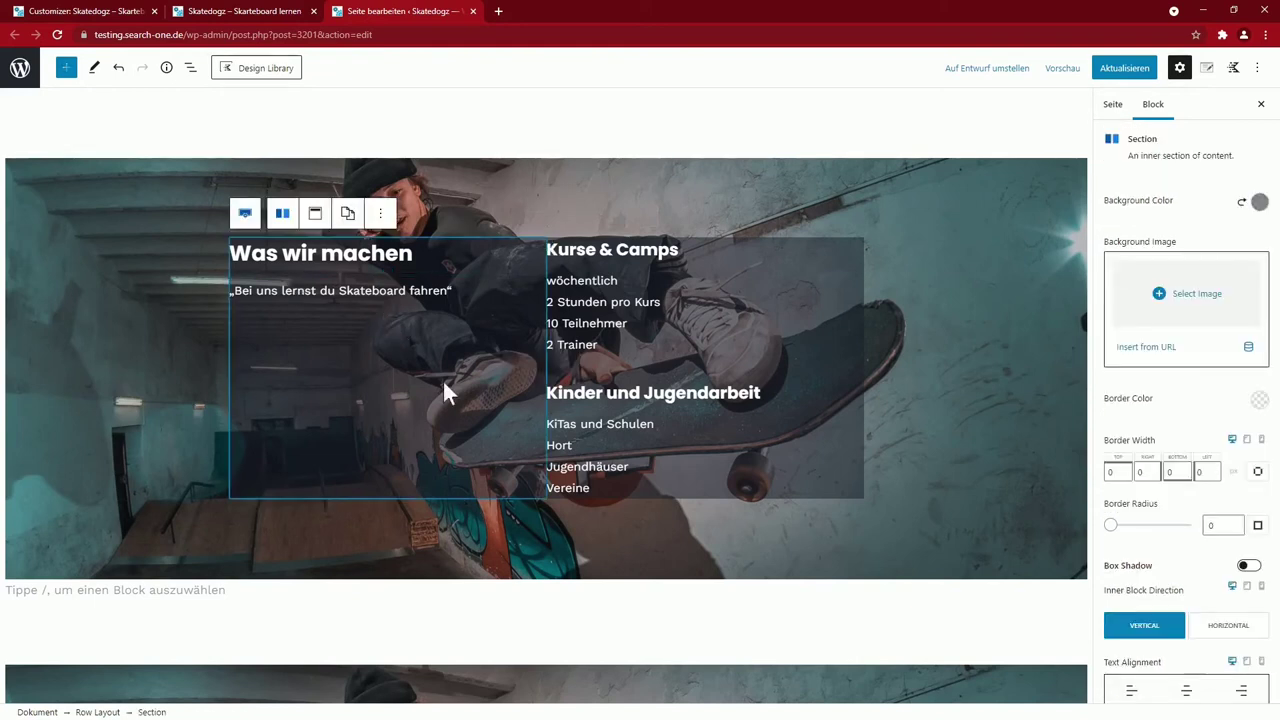
pyautogui.scroll(-3, 1180, 500)
pyautogui.click(1118, 482)
pyautogui.write('20')
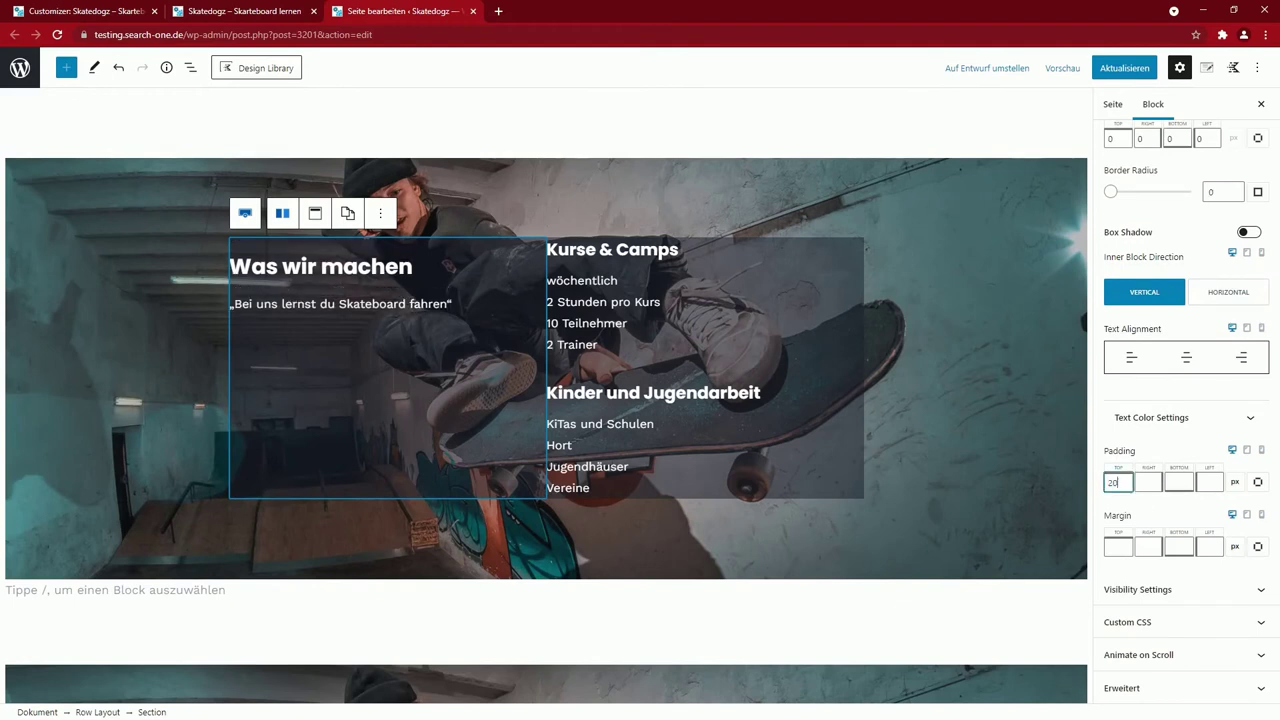
pyautogui.click(1258, 482)
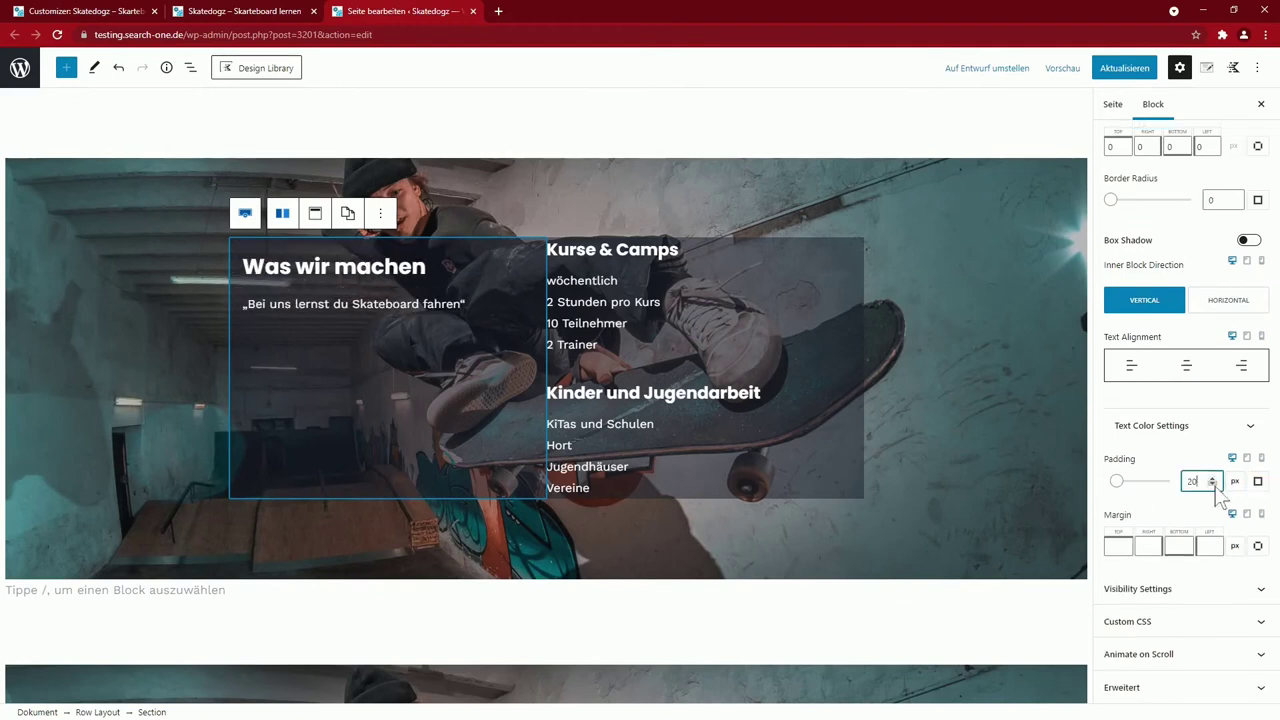
# Give the new row's right column section a uniform padding of 20 px
pyautogui.click(618, 281)
pyautogui.click(633, 265)
pyautogui.click(1200, 539)
pyautogui.write('20')
pyautogui.press('Tab')
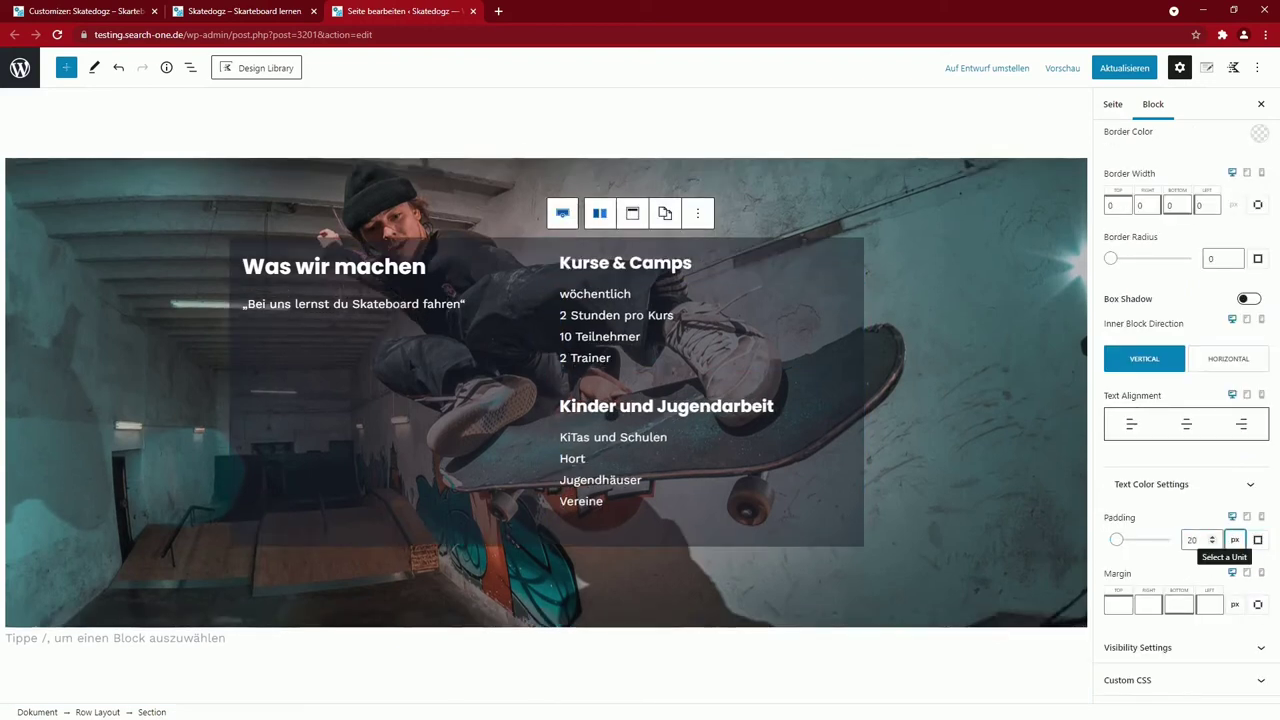
# Round only the outer corners of the left column section with individual border radii of 25, 0, 0 and 25
pyautogui.click(548, 330)
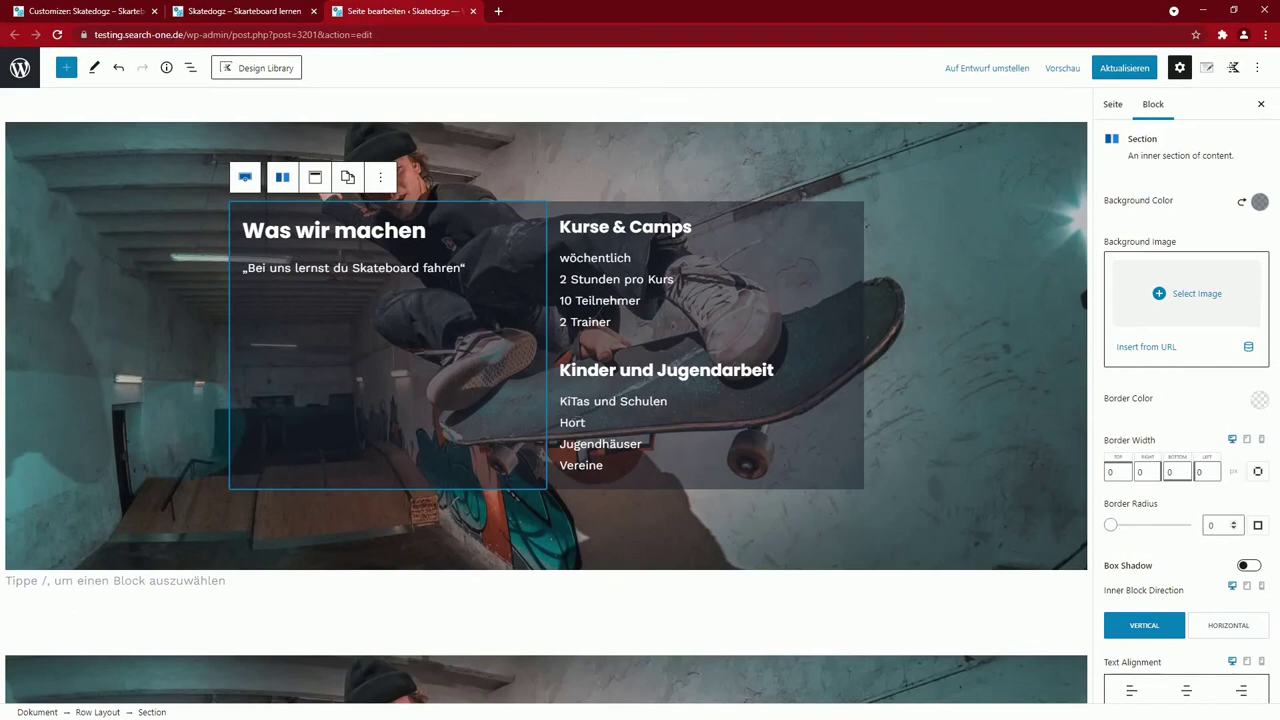
pyautogui.click(1215, 525)
pyautogui.write('25')
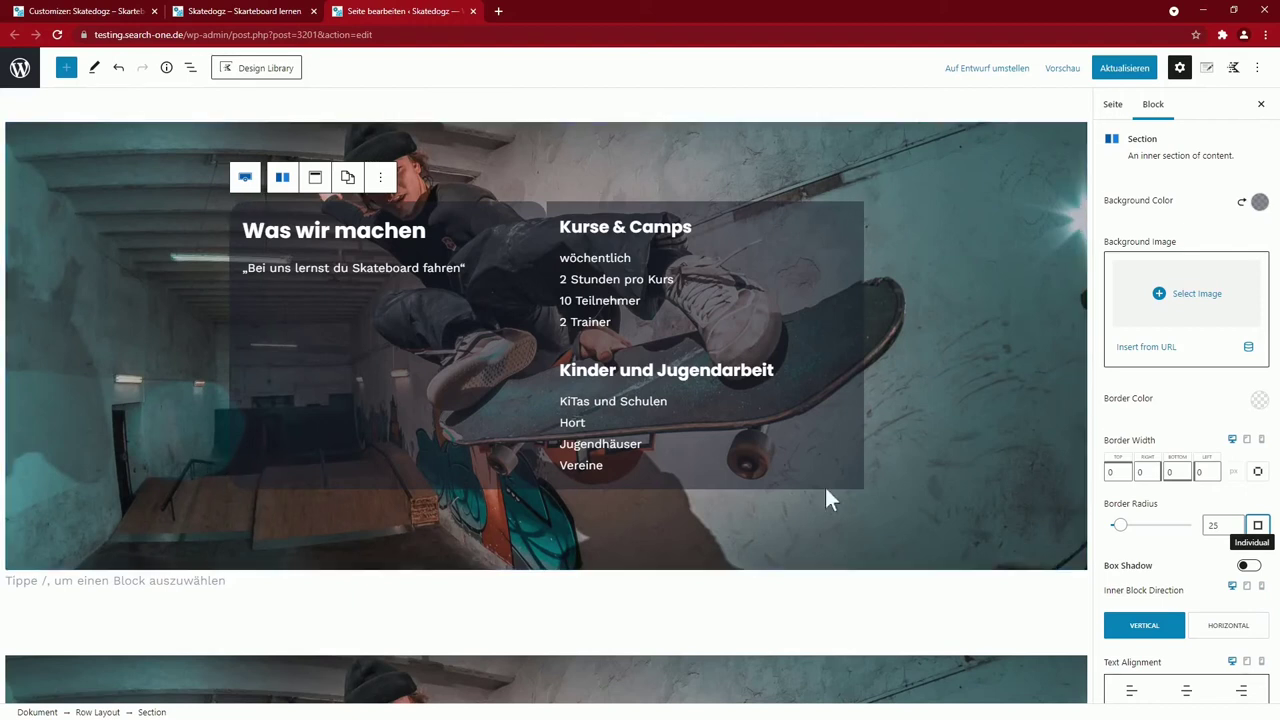
pyautogui.click(1258, 527)
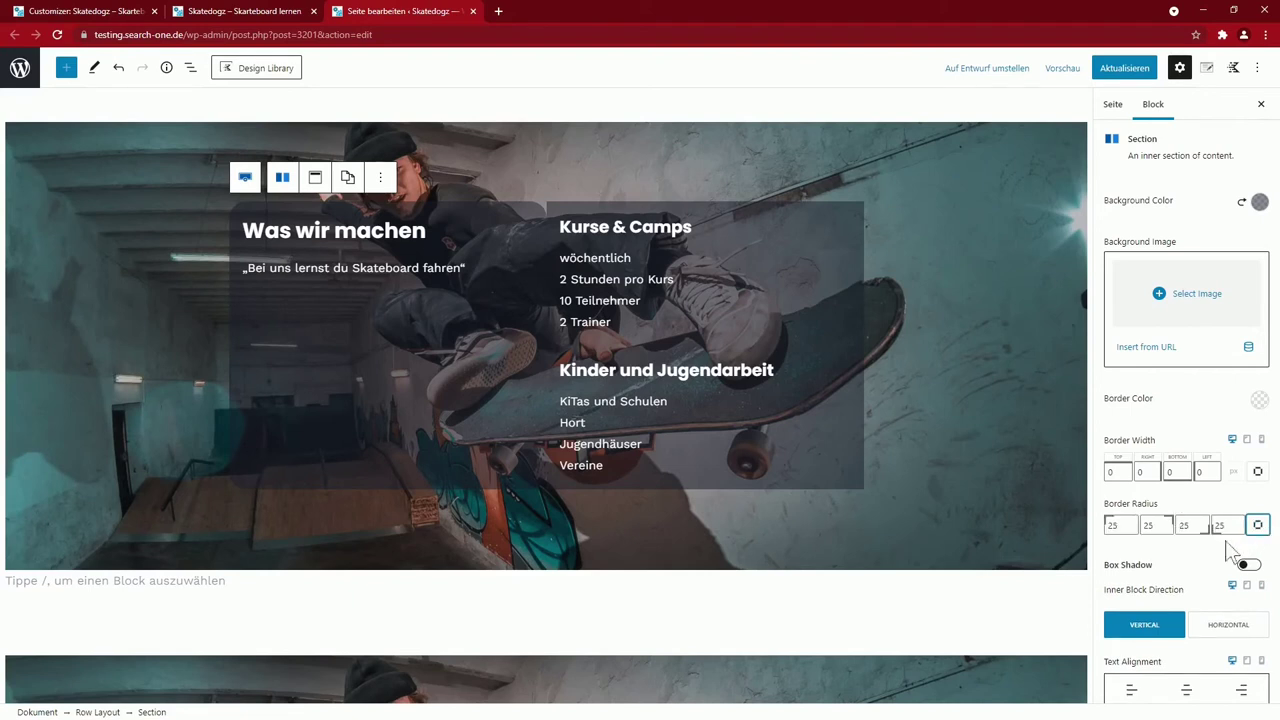
pyautogui.click(1112, 527)
pyautogui.write('5')
pyautogui.press('Tab')
pyautogui.write('0')
pyautogui.press('Tab')
pyautogui.write('0')
# Round only the outer corners of the right column section with individual border radii of 0, 25, 25 and 0
pyautogui.click(645, 300)
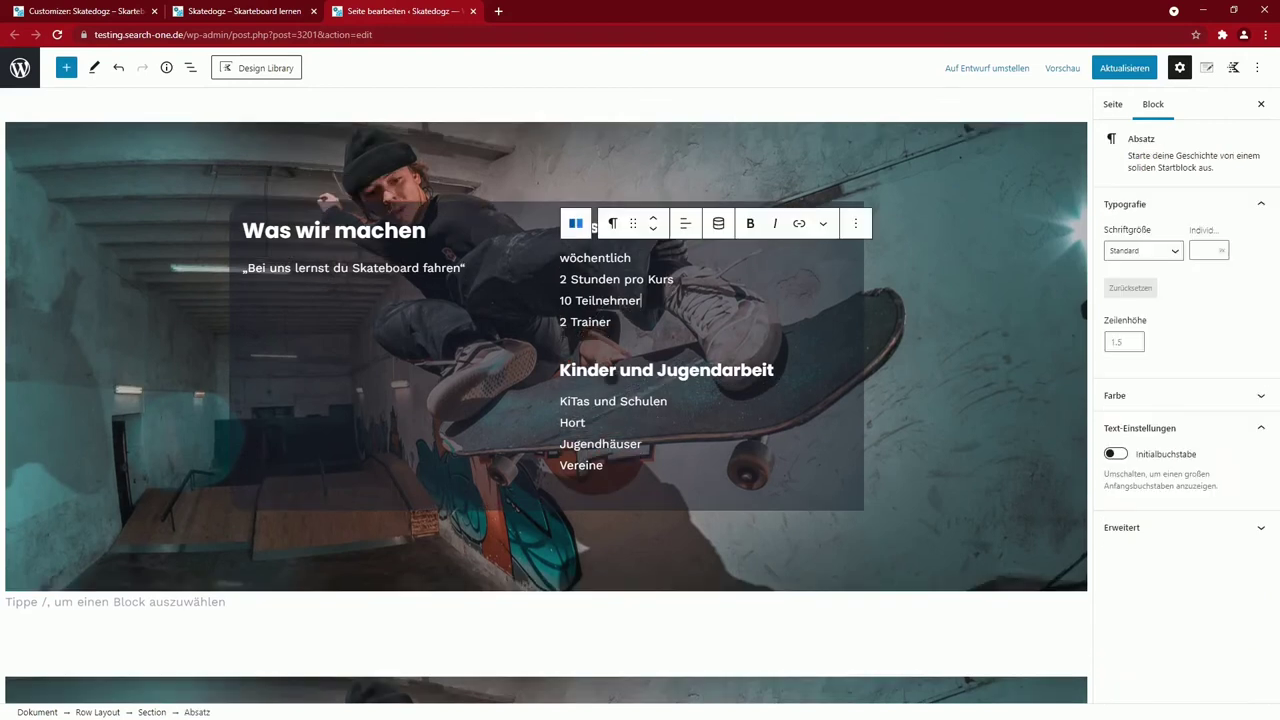
pyautogui.click(575, 223)
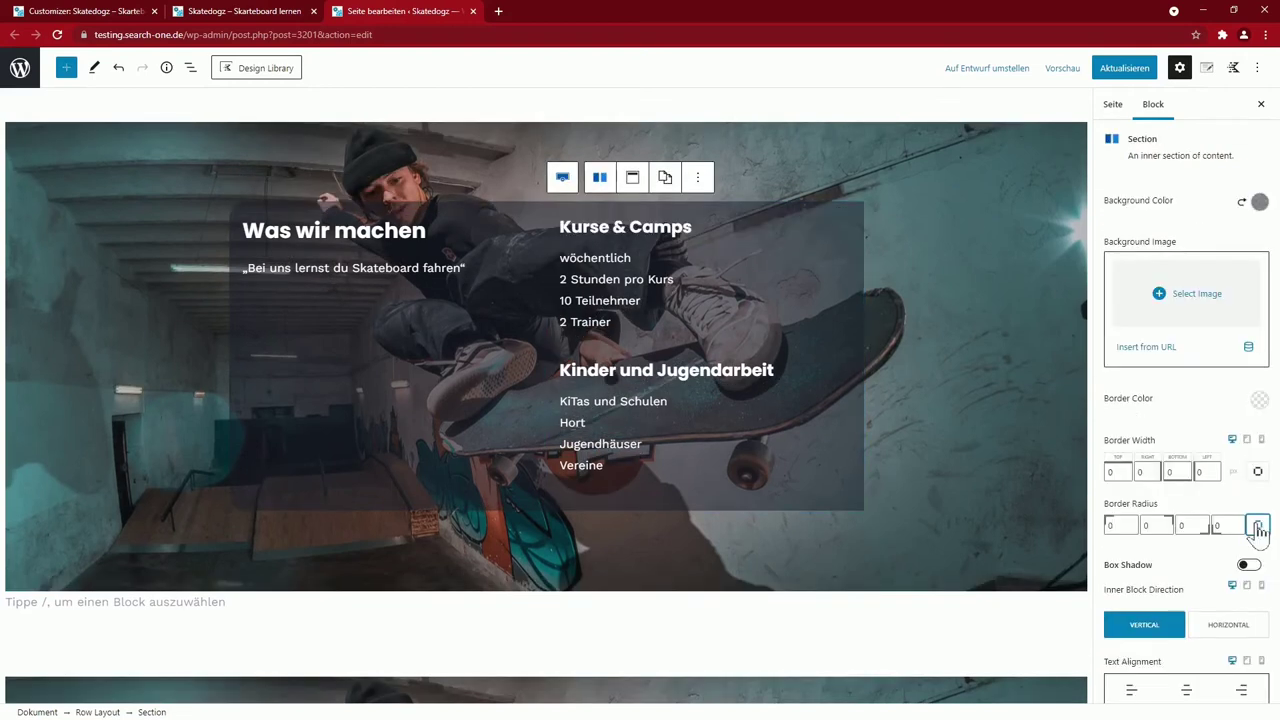
pyautogui.click(1155, 525)
pyautogui.press('Tab')
pyautogui.write('25')
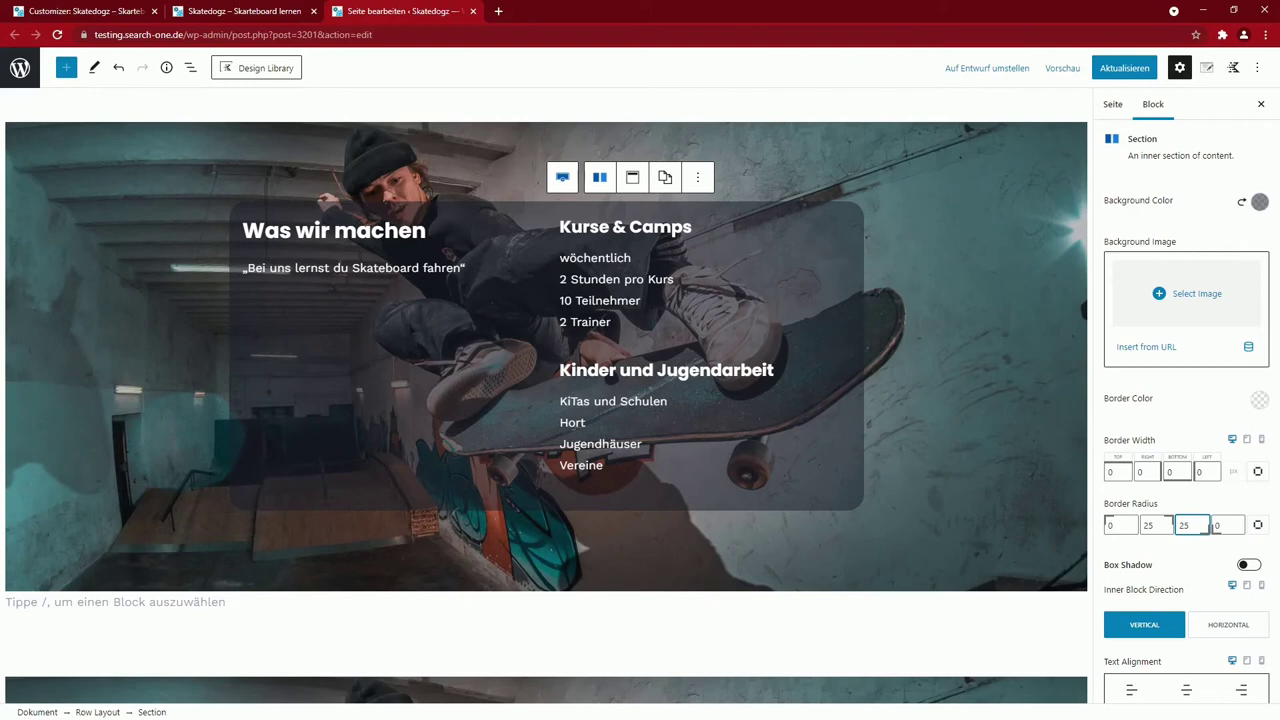
# Compare the rebuilt row with the original "Was wir machen" row below, checking the spacing and border radius of both original sections
pyautogui.scroll(-2, 803, 472)
pyautogui.scroll(-1, 800, 474)
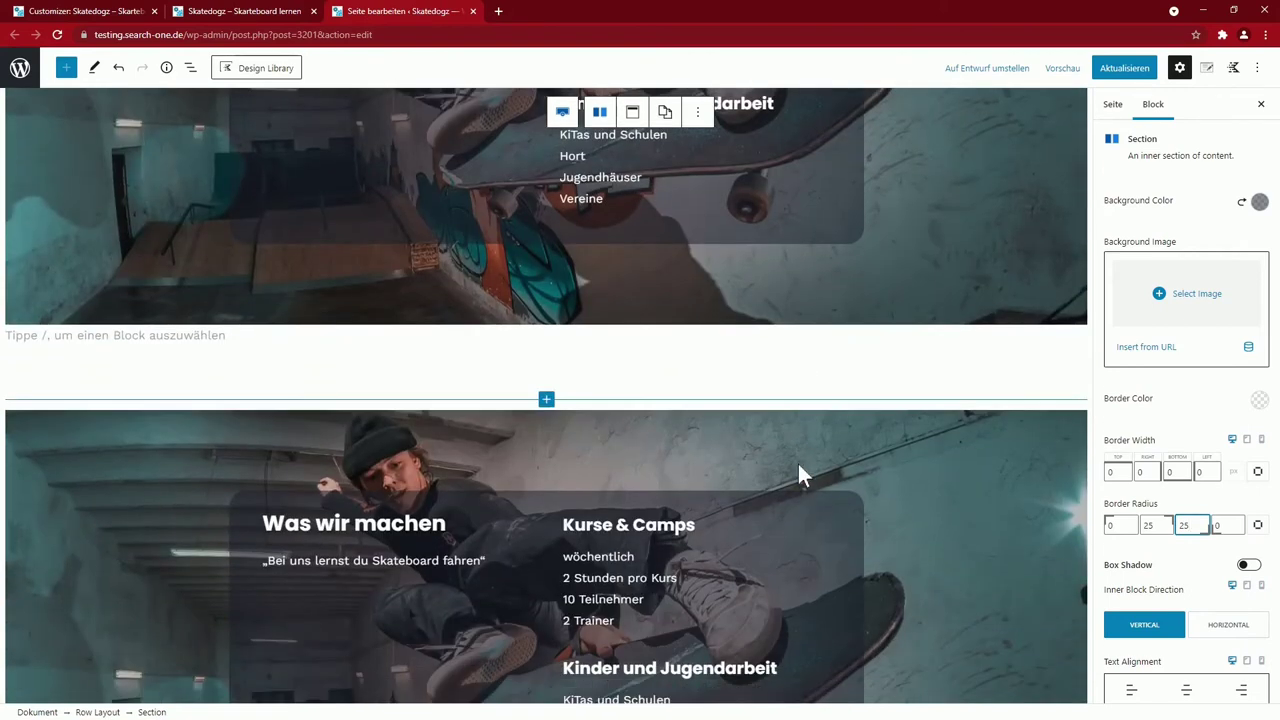
pyautogui.scroll(1, 700, 530)
pyautogui.scroll(-1, 597, 588)
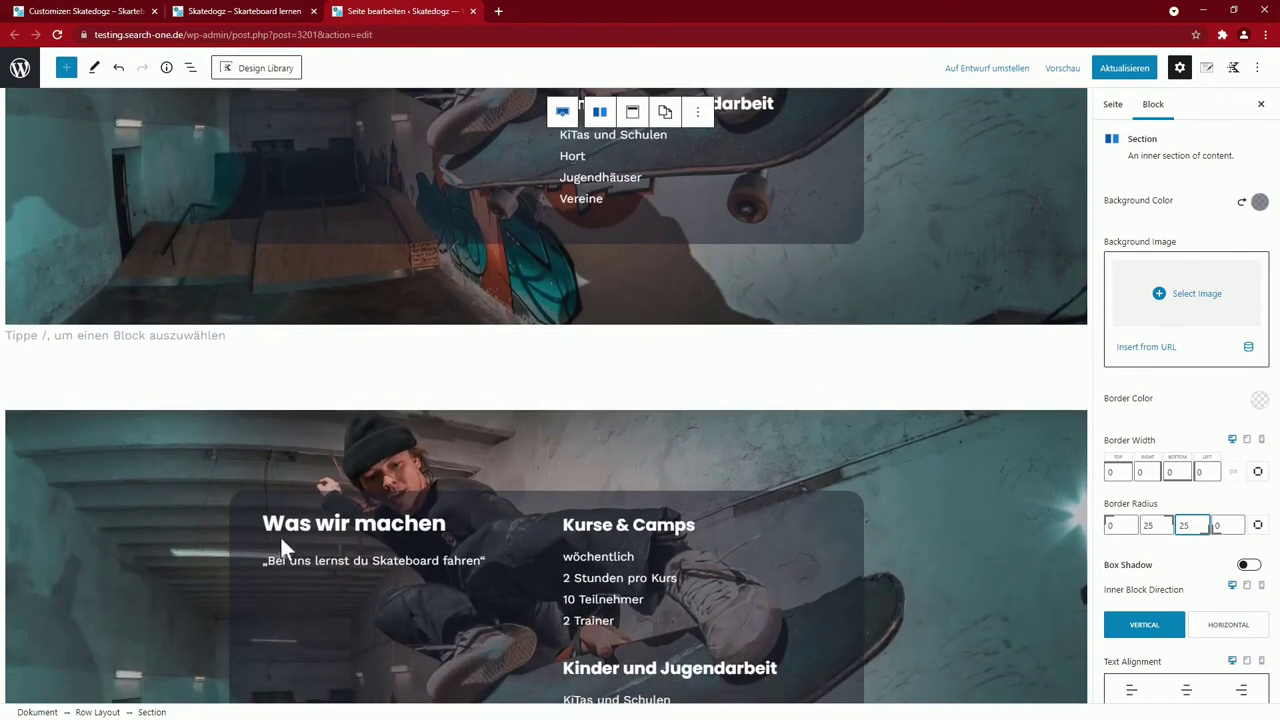
pyautogui.scroll(2, 280, 535)
pyautogui.scroll(-3, 427, 577)
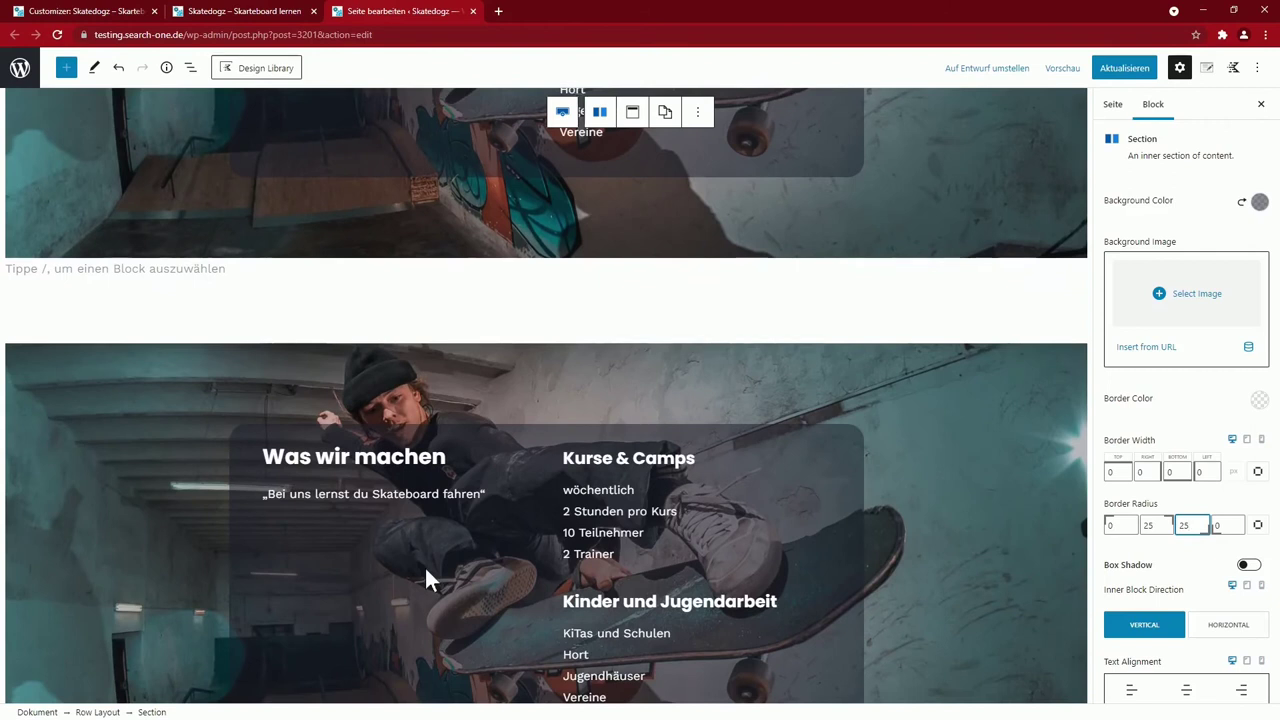
pyautogui.click(427, 580)
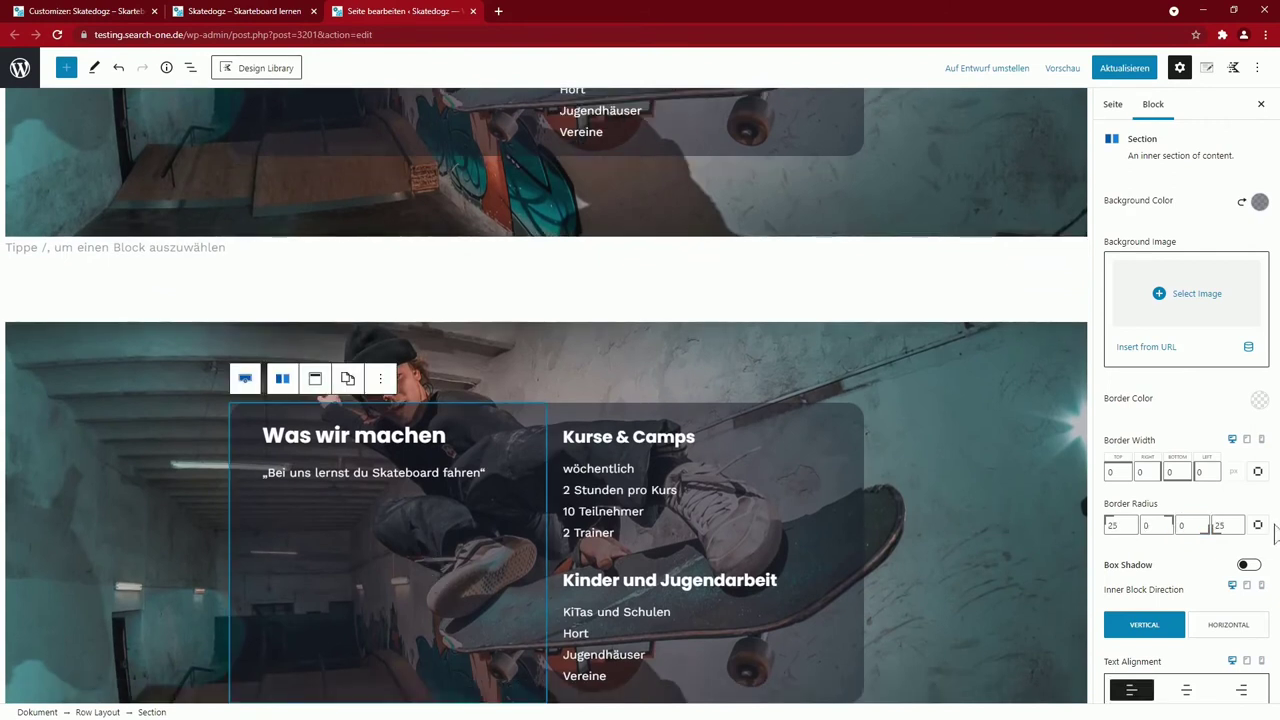
pyautogui.click(774, 565)
pyautogui.click(774, 561)
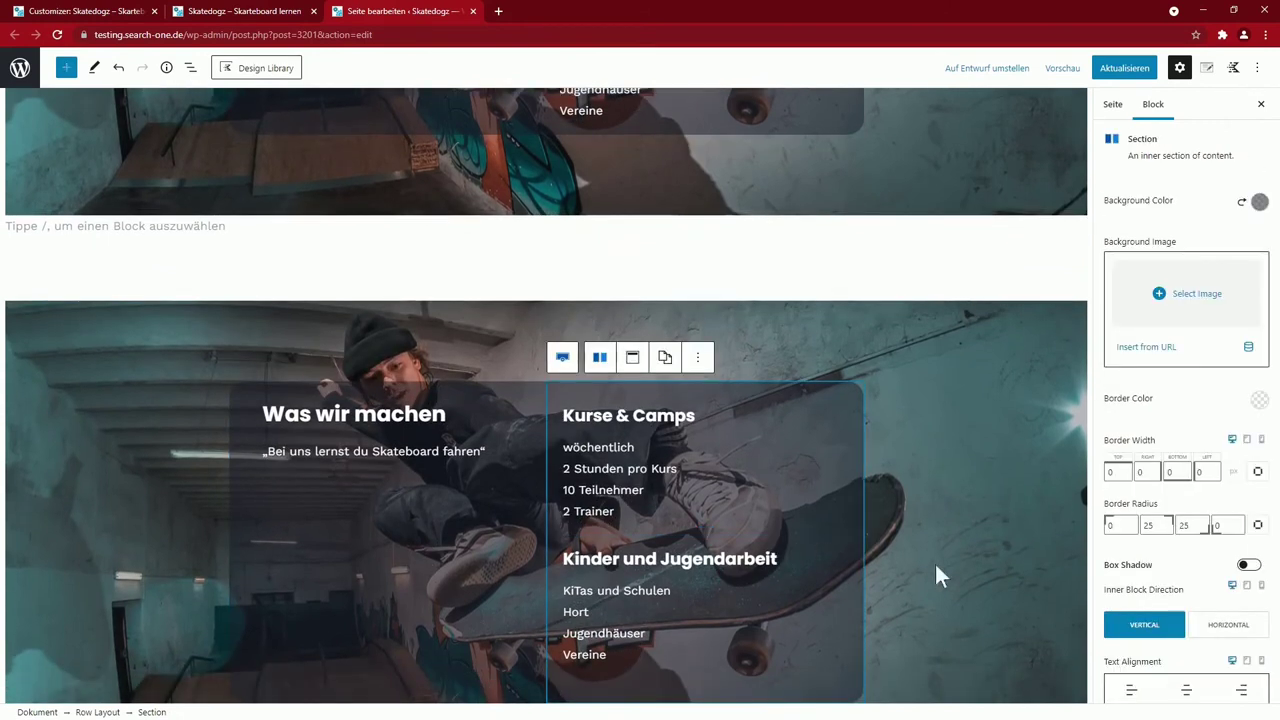
pyautogui.scroll(4, 710, 530)
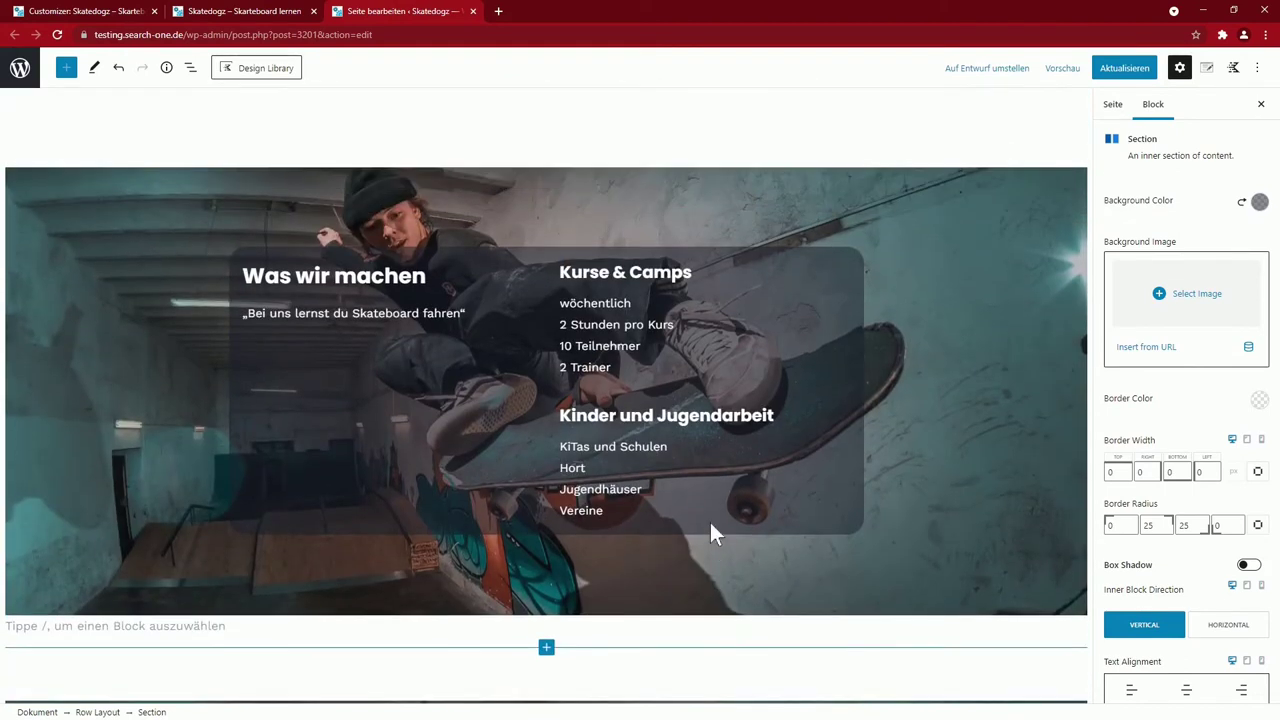
pyautogui.click(710, 531)
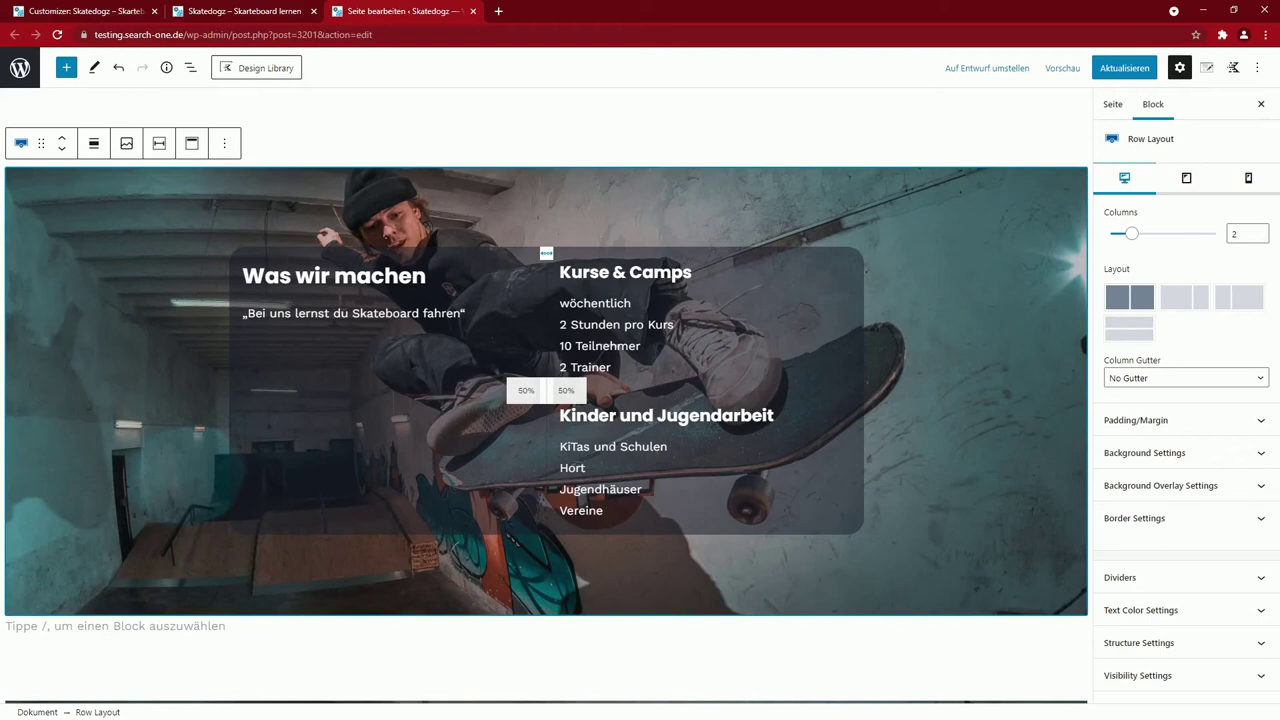
# Delete all headings and paragraphs from both columns of the rebuilt row, leaving its two sections empty
pyautogui.click(615, 350)
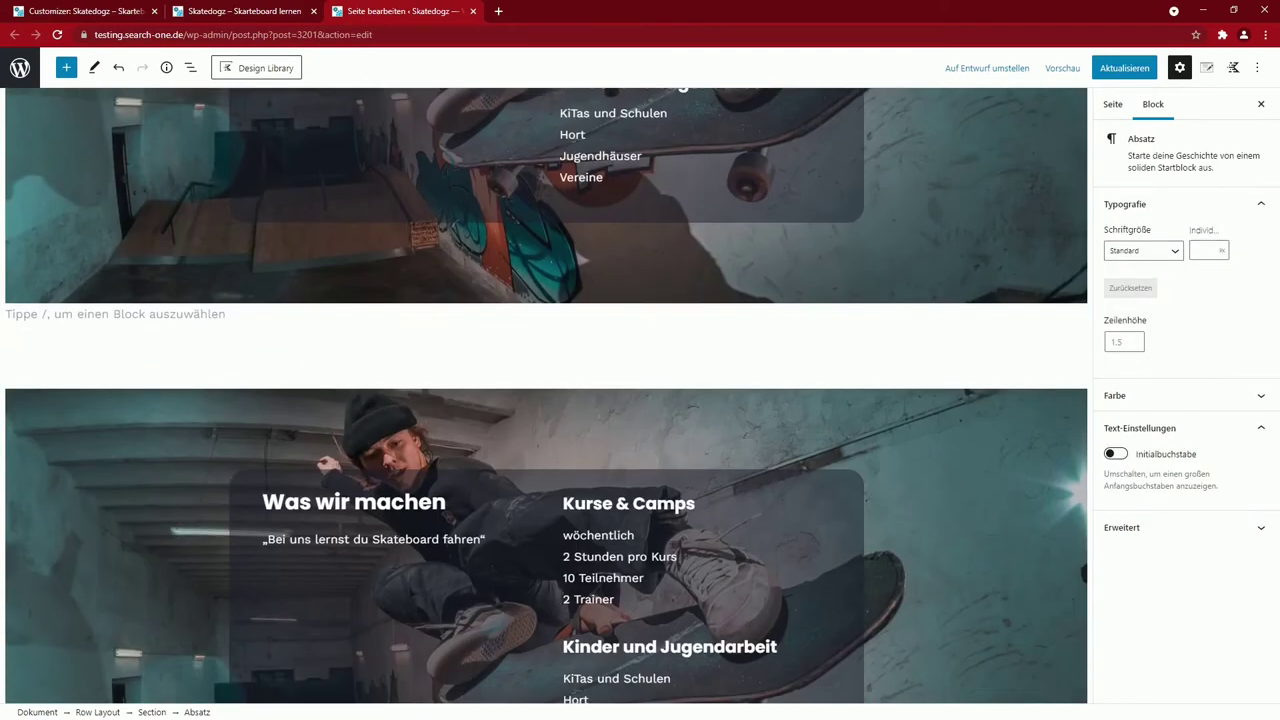
pyautogui.click(857, 270)
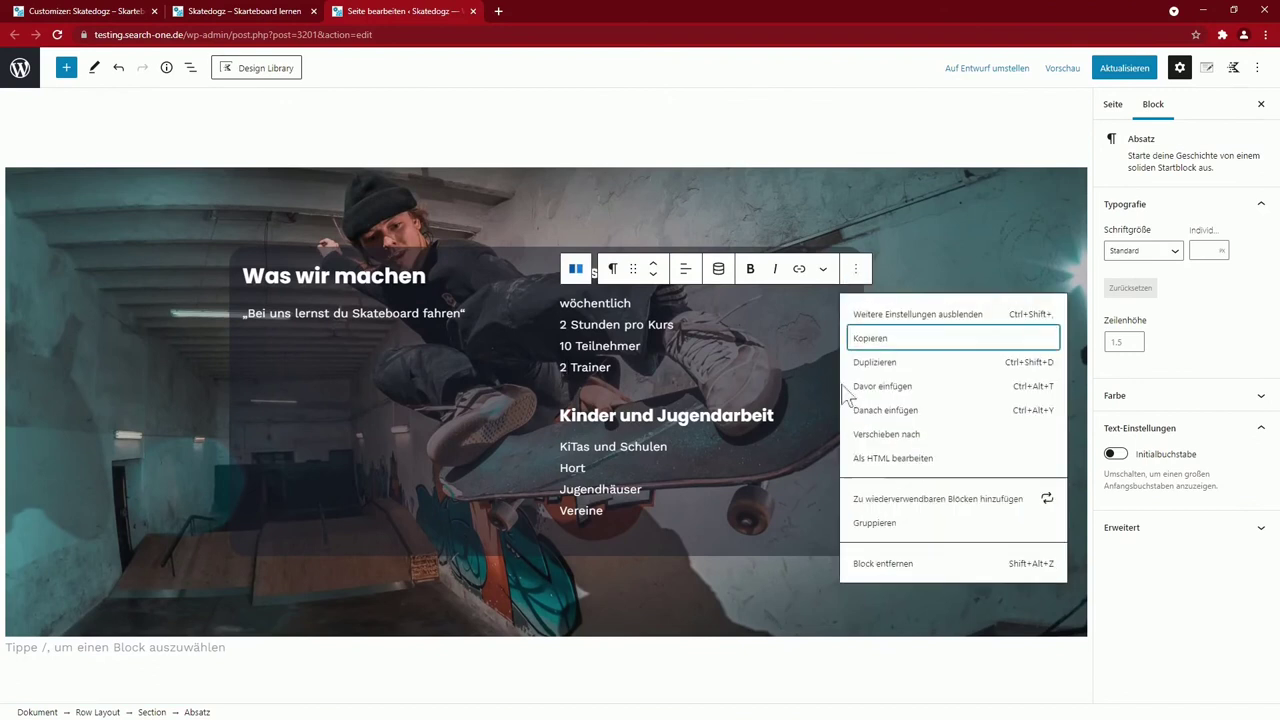
pyautogui.click(866, 563)
pyautogui.click(576, 238)
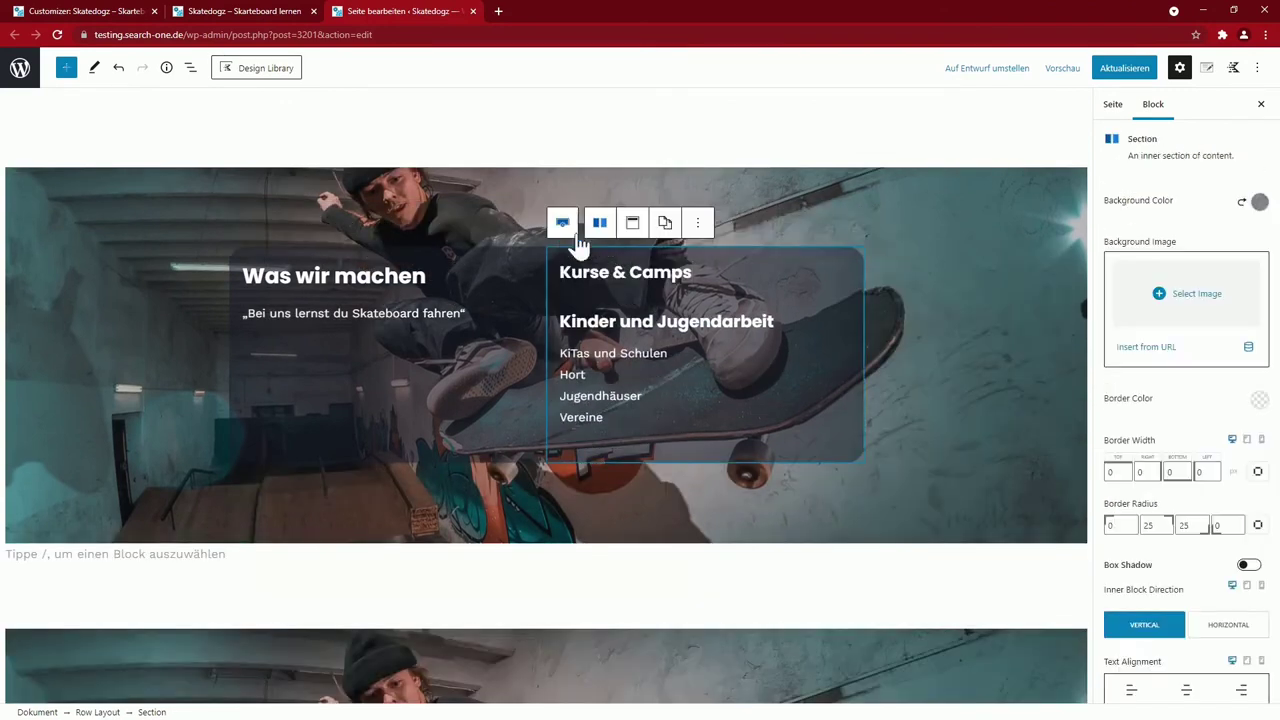
pyautogui.click(698, 223)
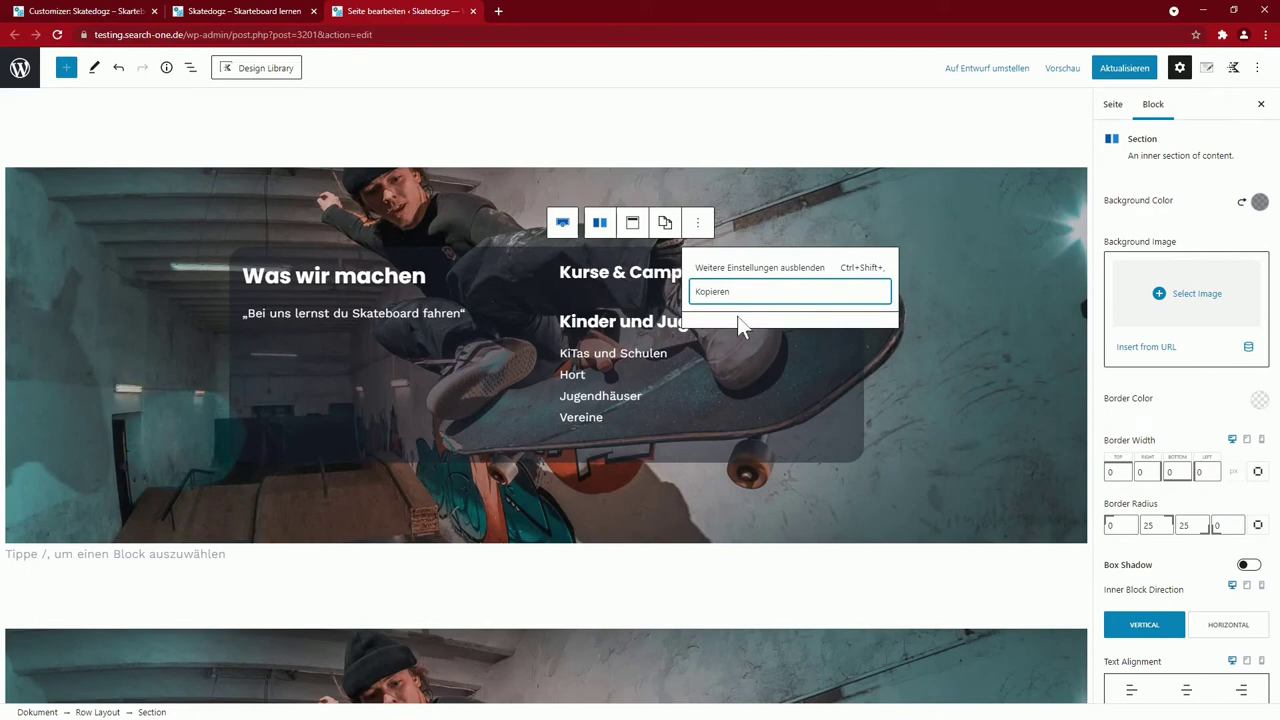
pyautogui.click(740, 322)
pyautogui.press('Delete')
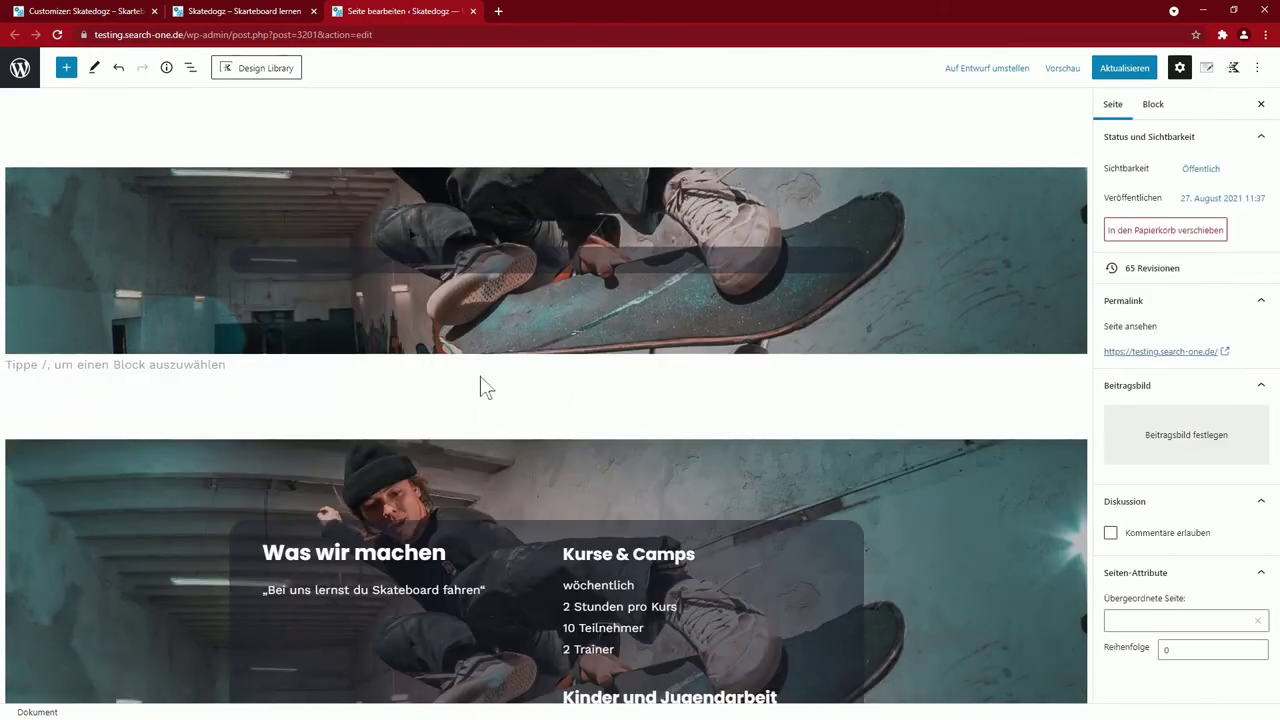
# Reduce the emptied row layout to a single column
pyautogui.click(394, 252)
pyautogui.click(588, 264)
pyautogui.click(476, 252)
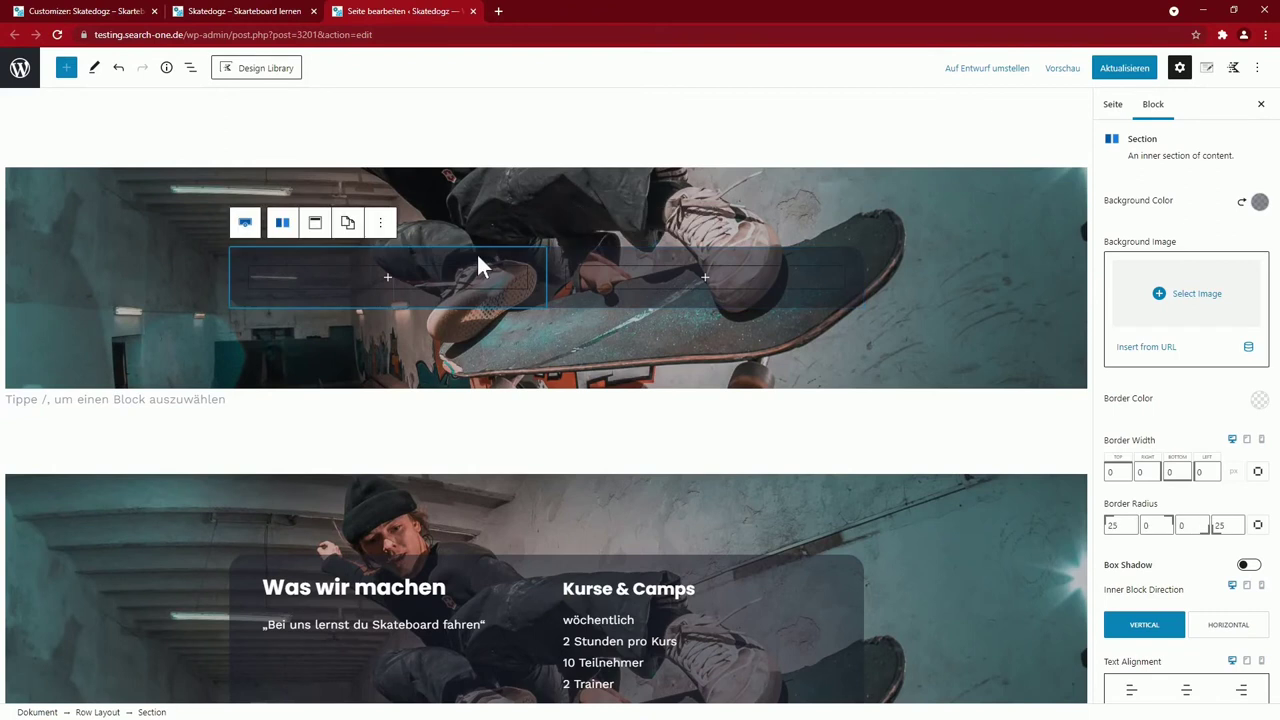
pyautogui.click(242, 226)
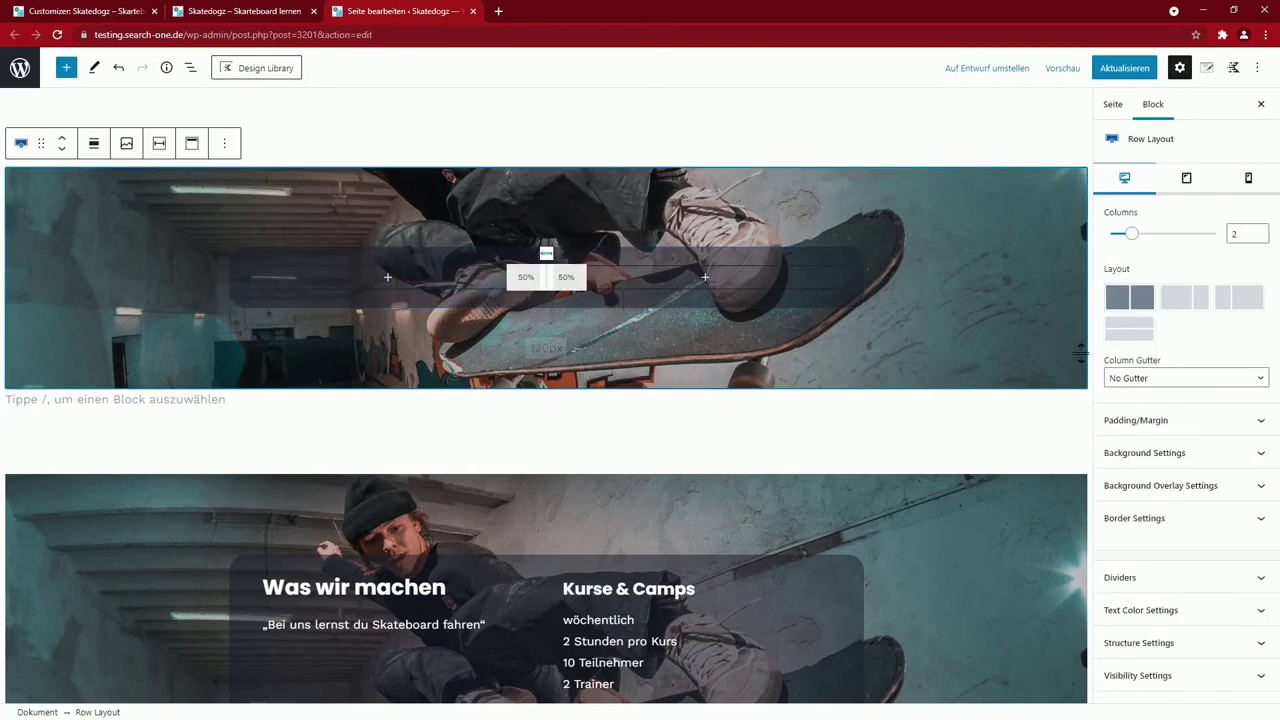
pyautogui.moveTo(1131, 234); pyautogui.dragTo(1112, 236)
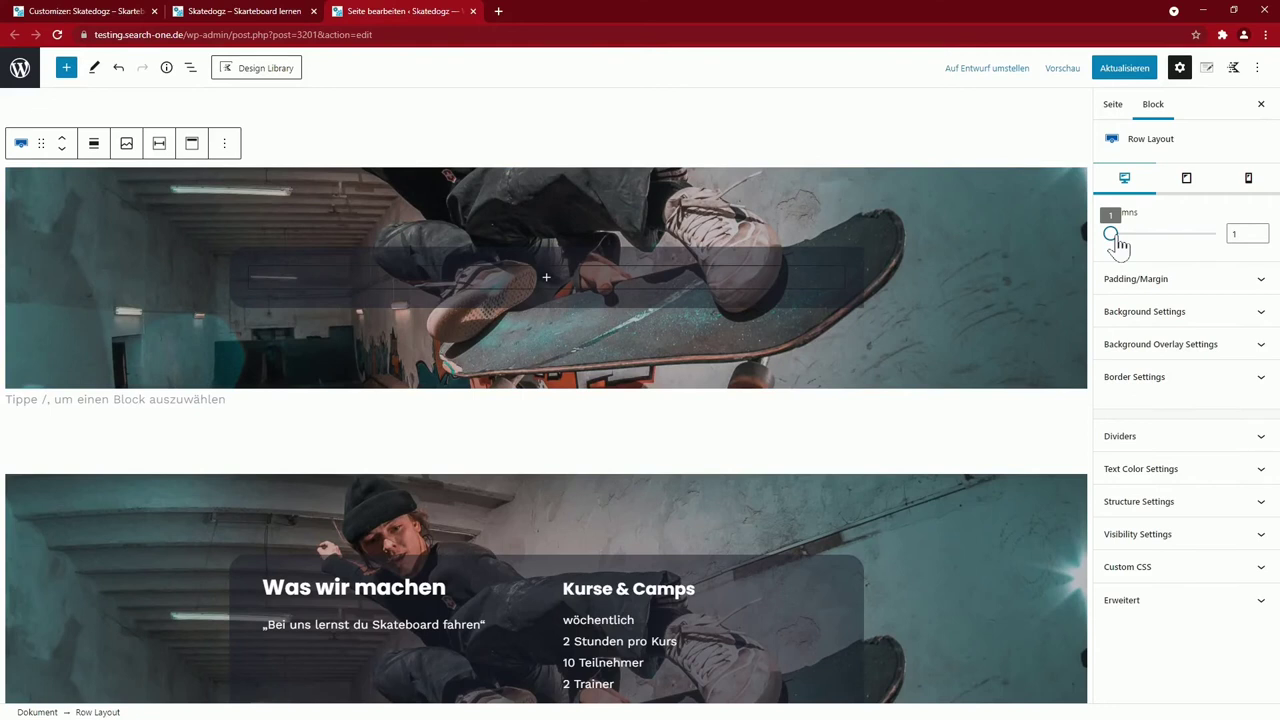
# Link the remaining section's corners to a uniform border radius of 25
pyautogui.click(786, 258)
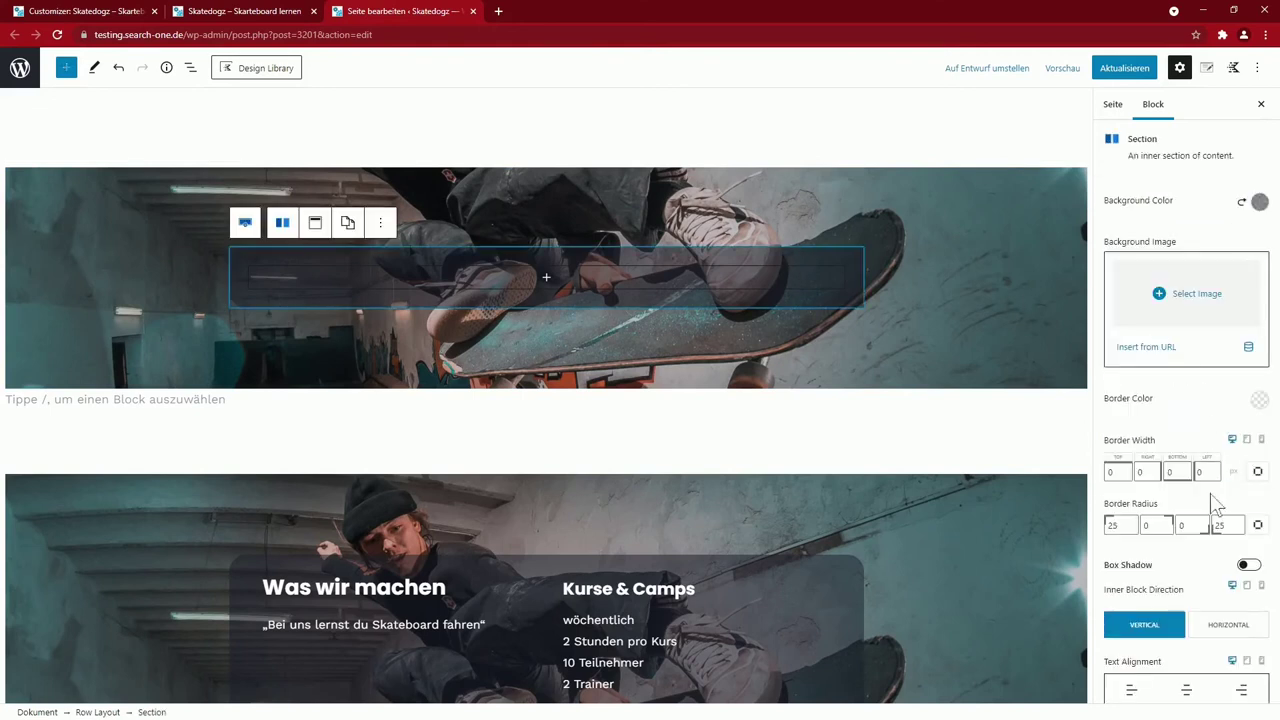
pyautogui.click(1258, 526)
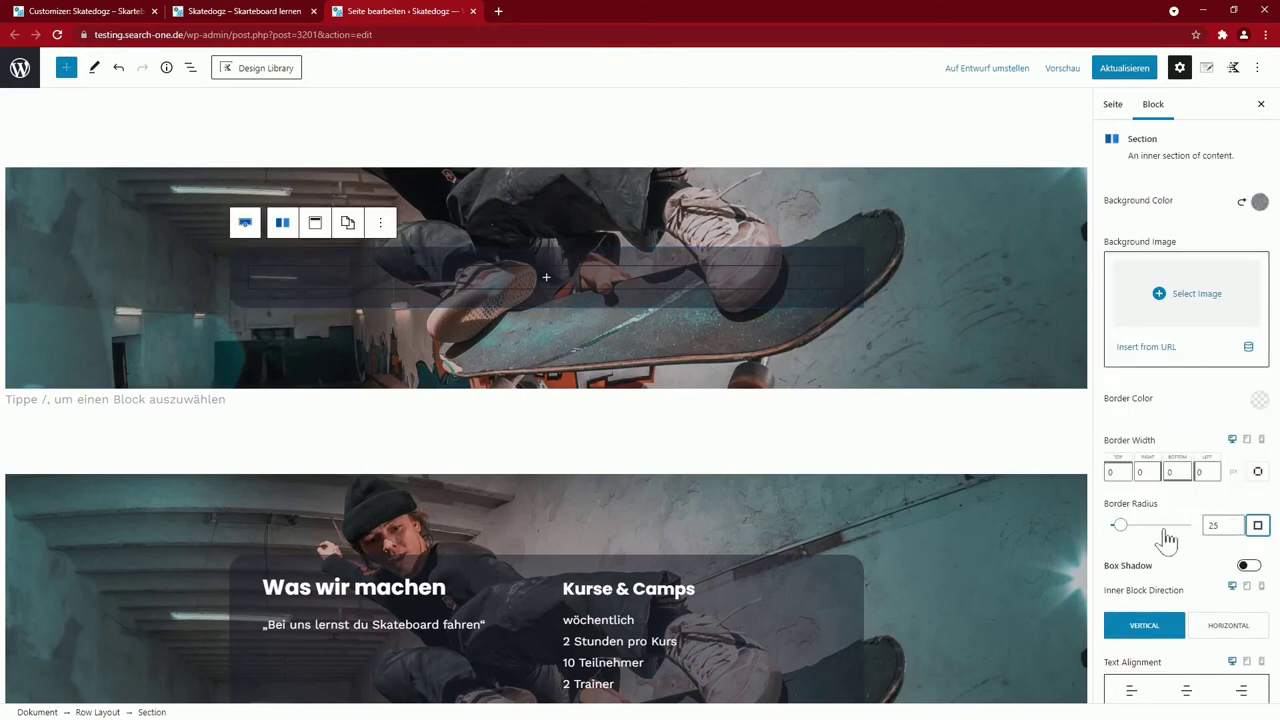
pyautogui.click(1233, 523)
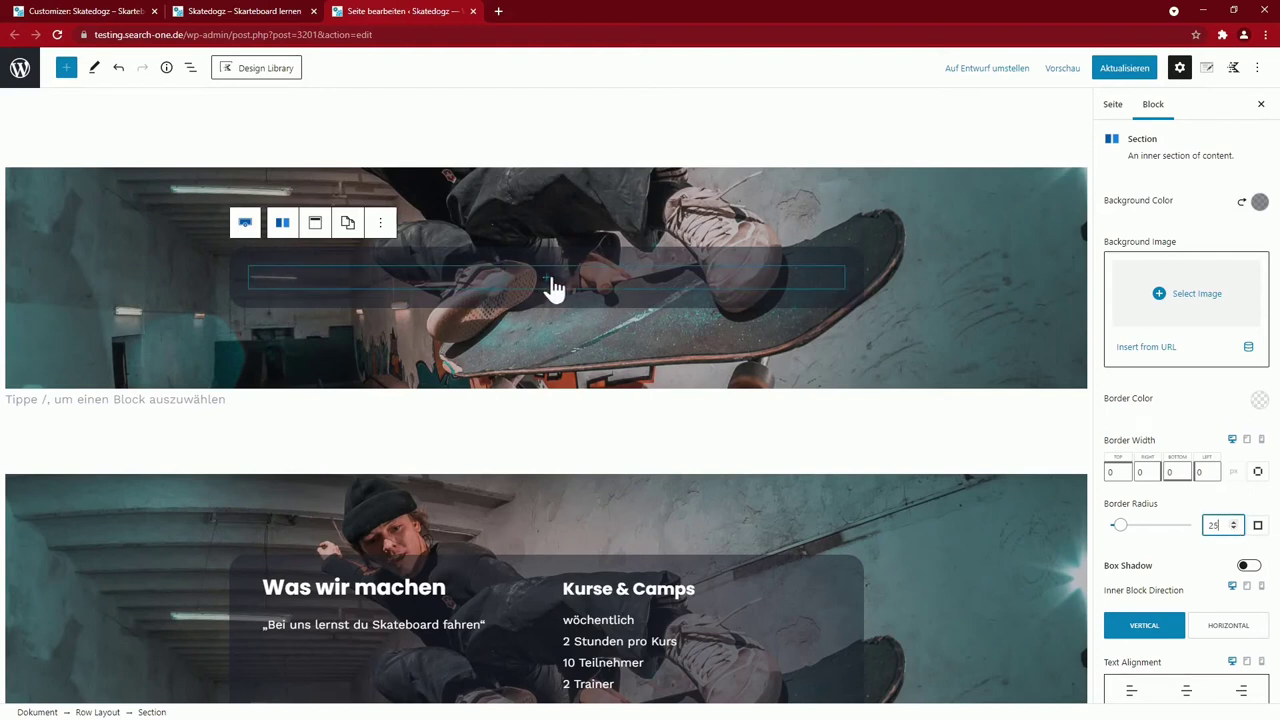
# Insert a nested Row Layout block with two equal columns inside the rounded section
pyautogui.click(546, 278)
pyautogui.click(626, 398)
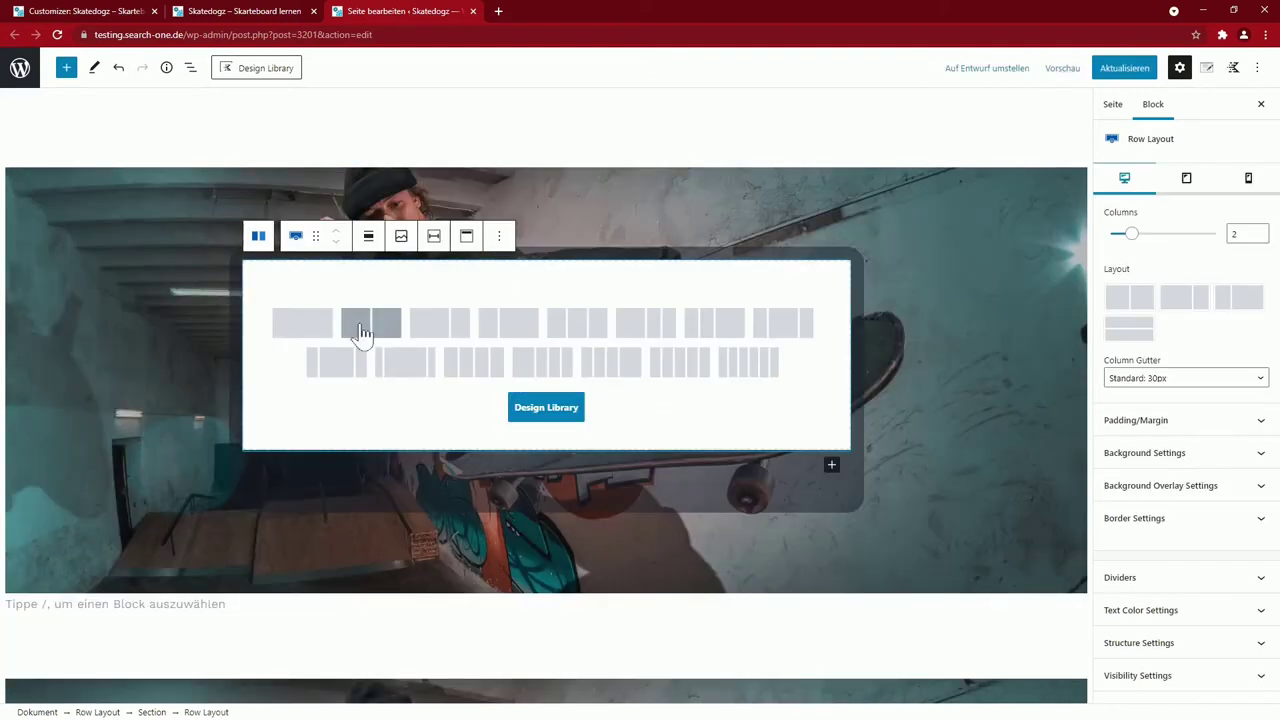
pyautogui.click(362, 330)
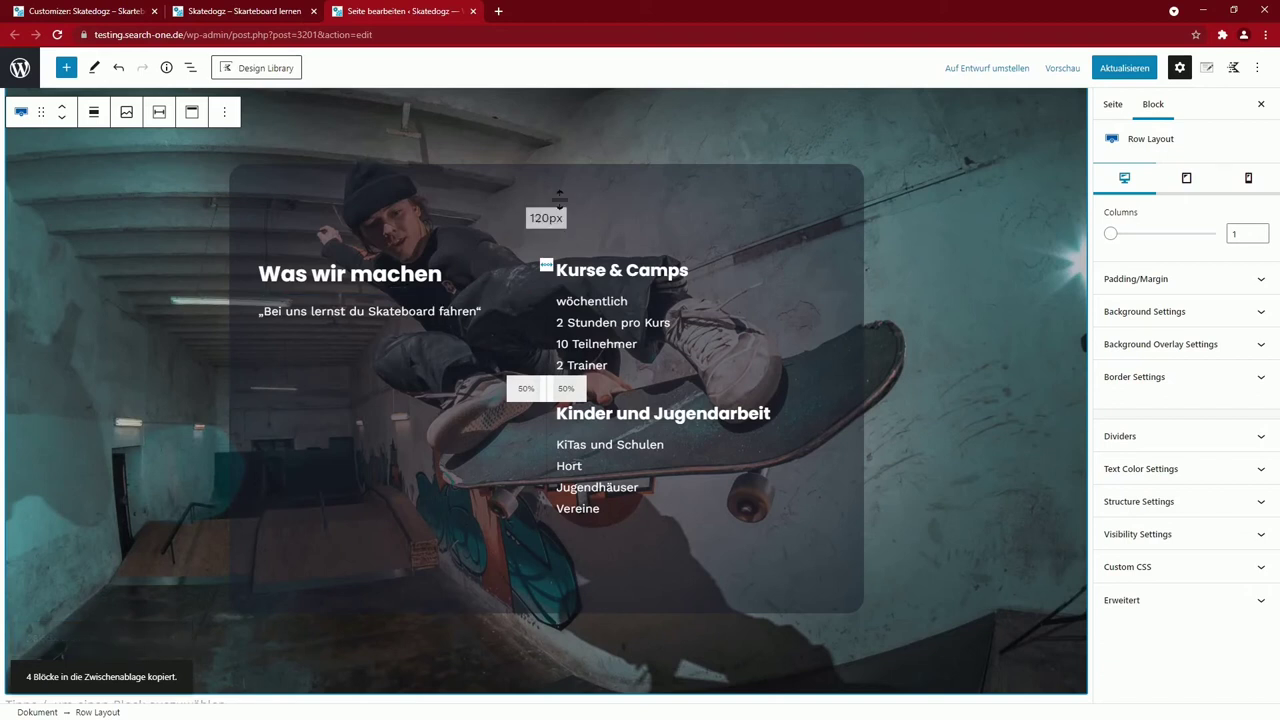
# Reduce the nested row's top padding and set the surrounding section's padding to 0 px
pyautogui.click(560, 195)
pyautogui.moveTo(560, 195); pyautogui.dragTo(556, 180)
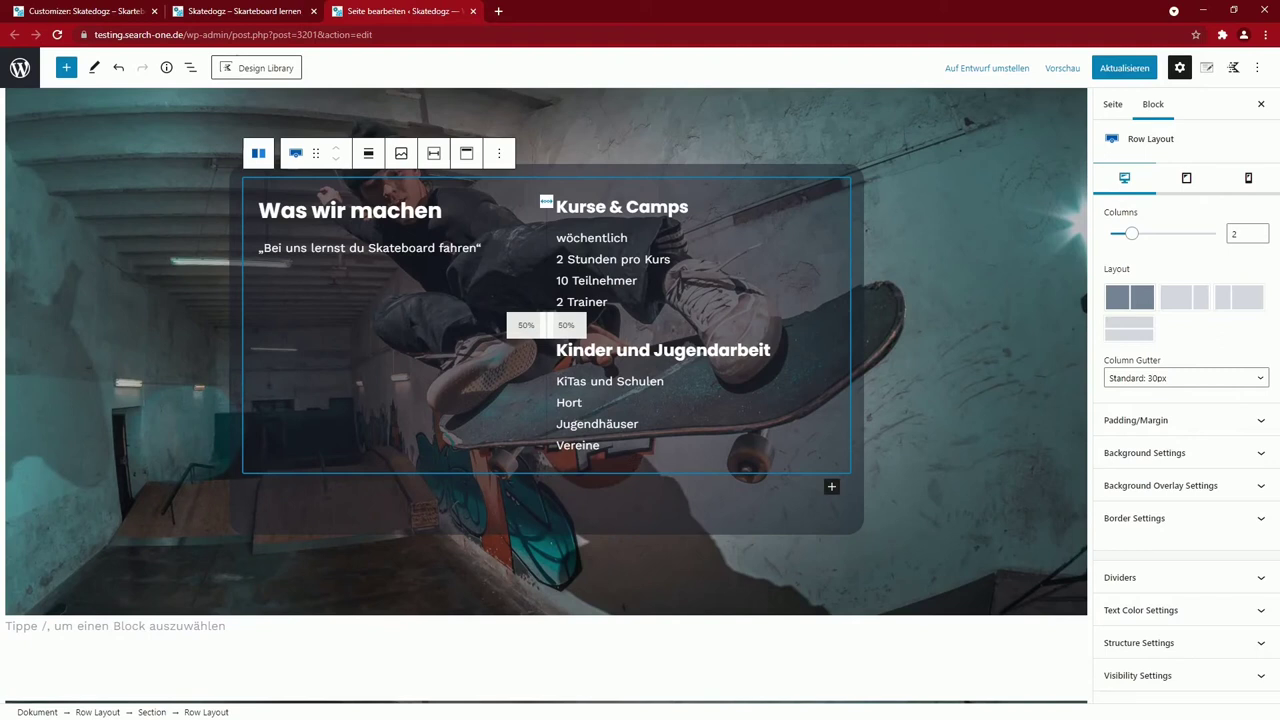
pyautogui.click(673, 483)
pyautogui.click(673, 483)
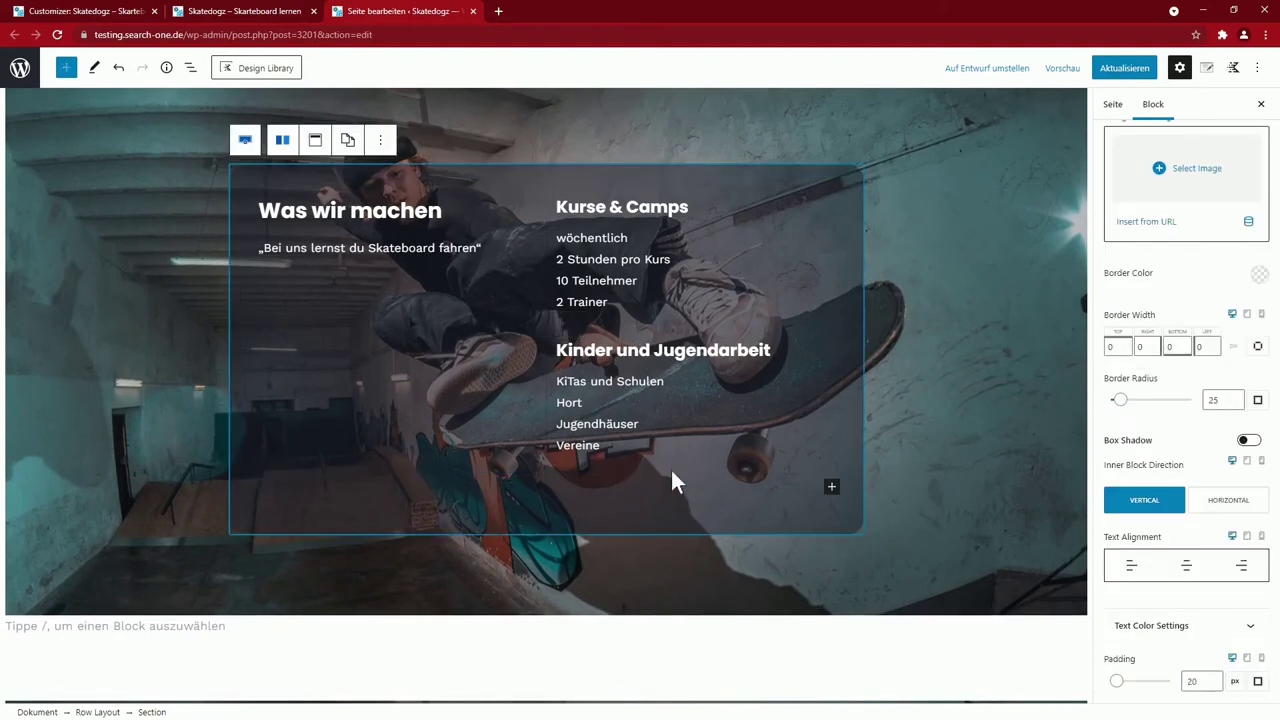
pyautogui.scroll(-2, 1186, 575)
pyautogui.click(1198, 547)
pyautogui.doubleClick(1193, 547)
pyautogui.write('0')
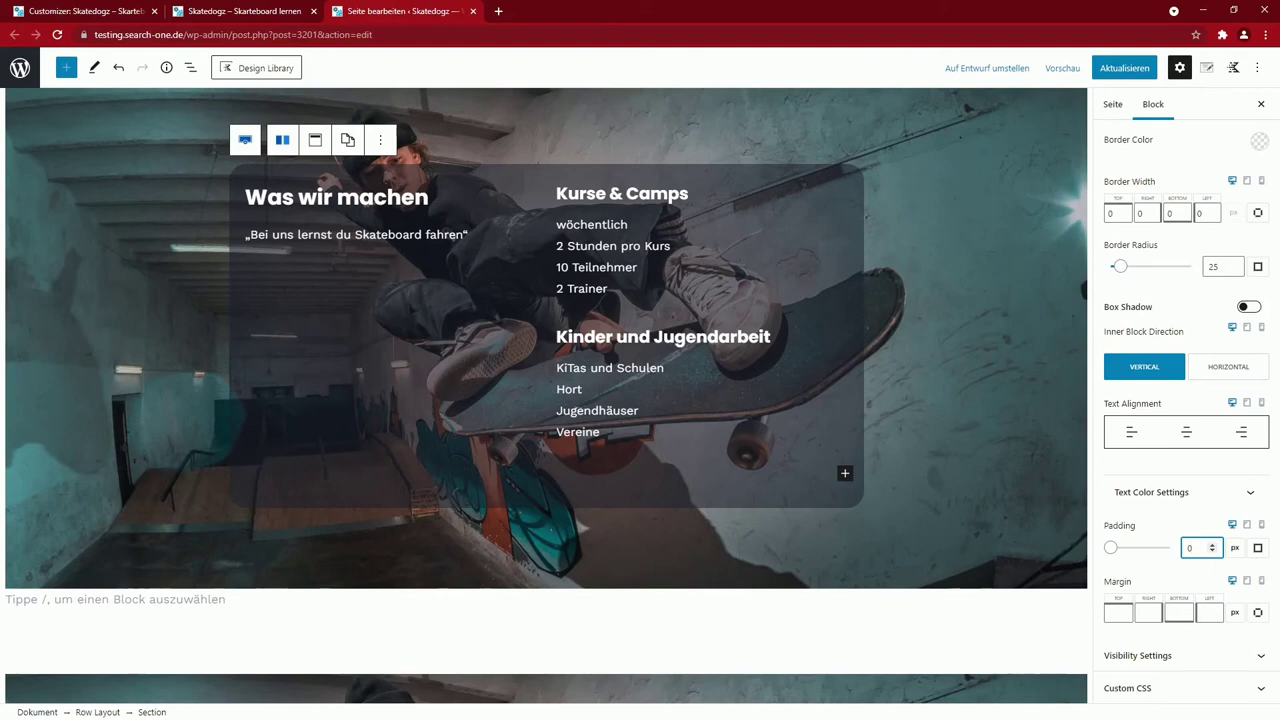
# Move the nested two-column row below the empty paragraph inside the rounded "Was wir machen" section
pyautogui.scroll(-3, 589, 496)
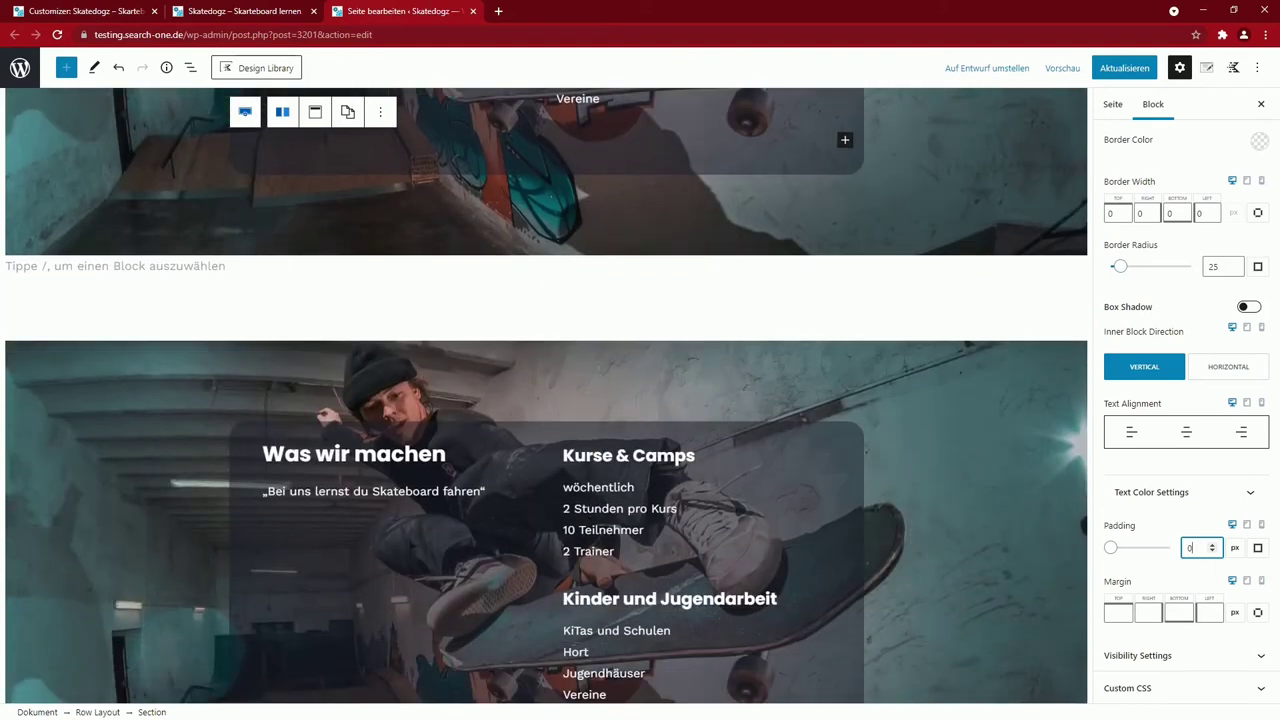
pyautogui.scroll(-2, 589, 496)
pyautogui.click(557, 541)
pyautogui.click(548, 528)
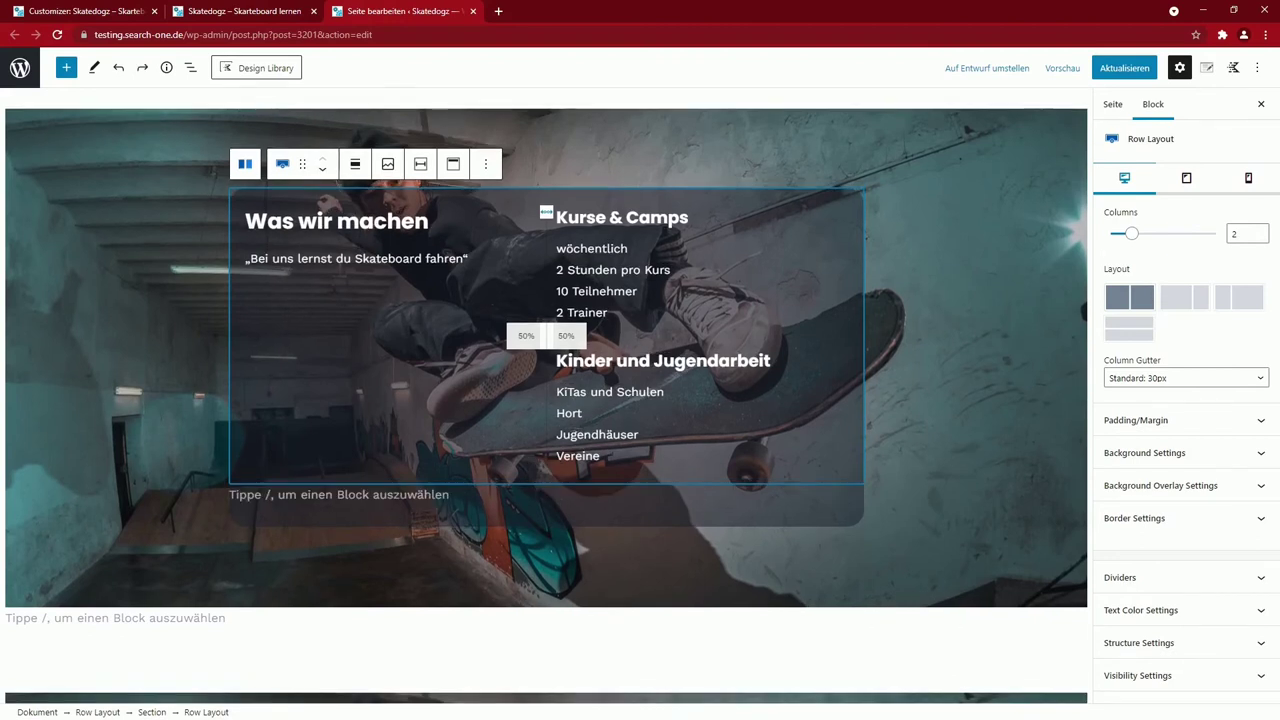
pyautogui.click(452, 510)
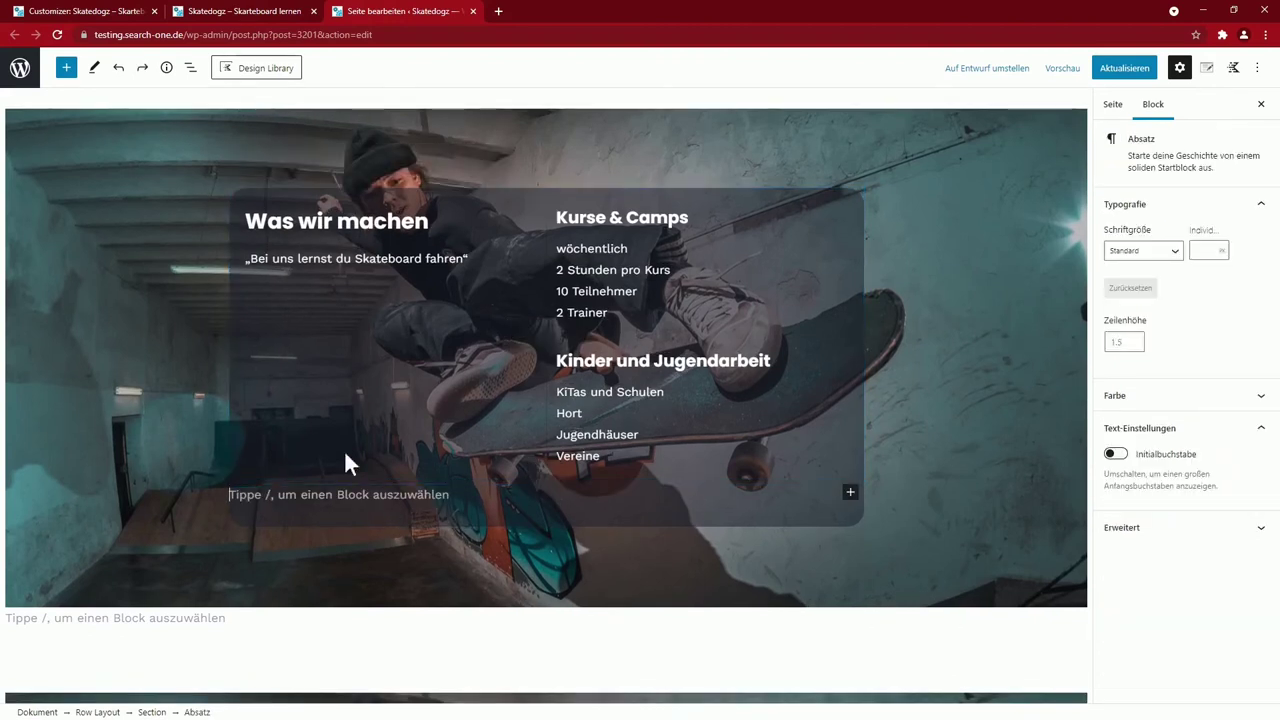
pyautogui.click(355, 260)
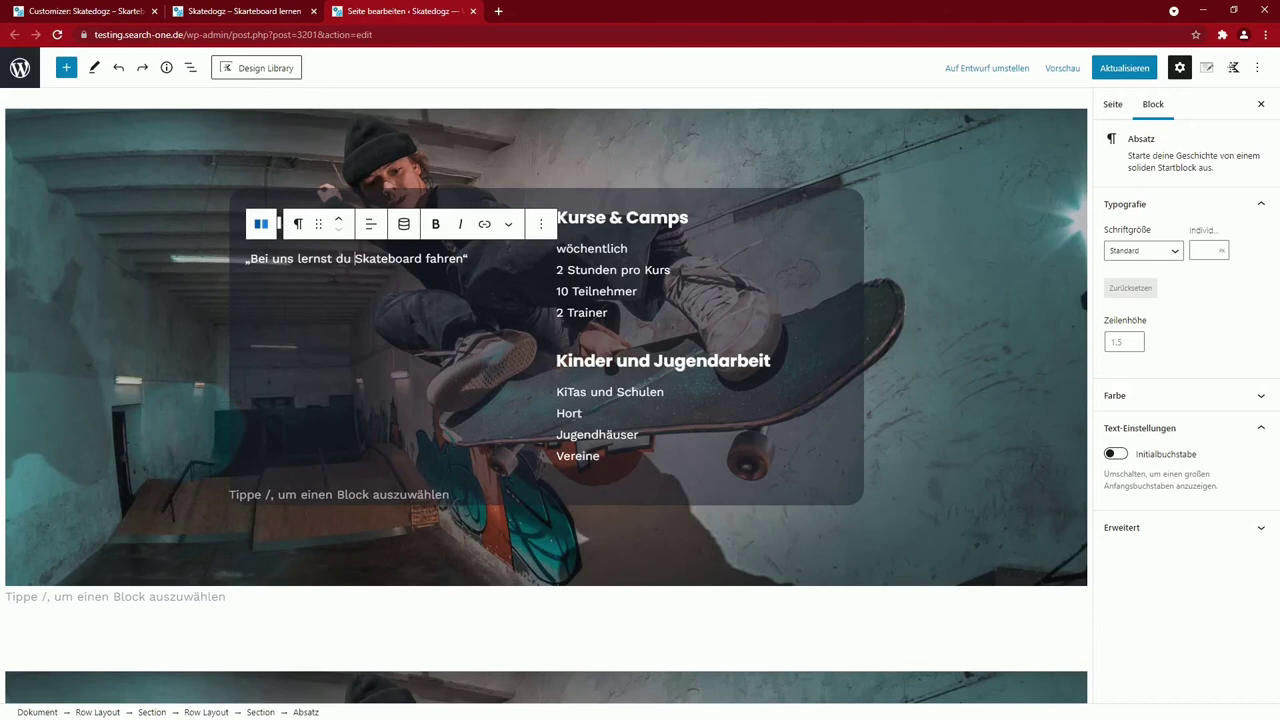
pyautogui.click(260, 220)
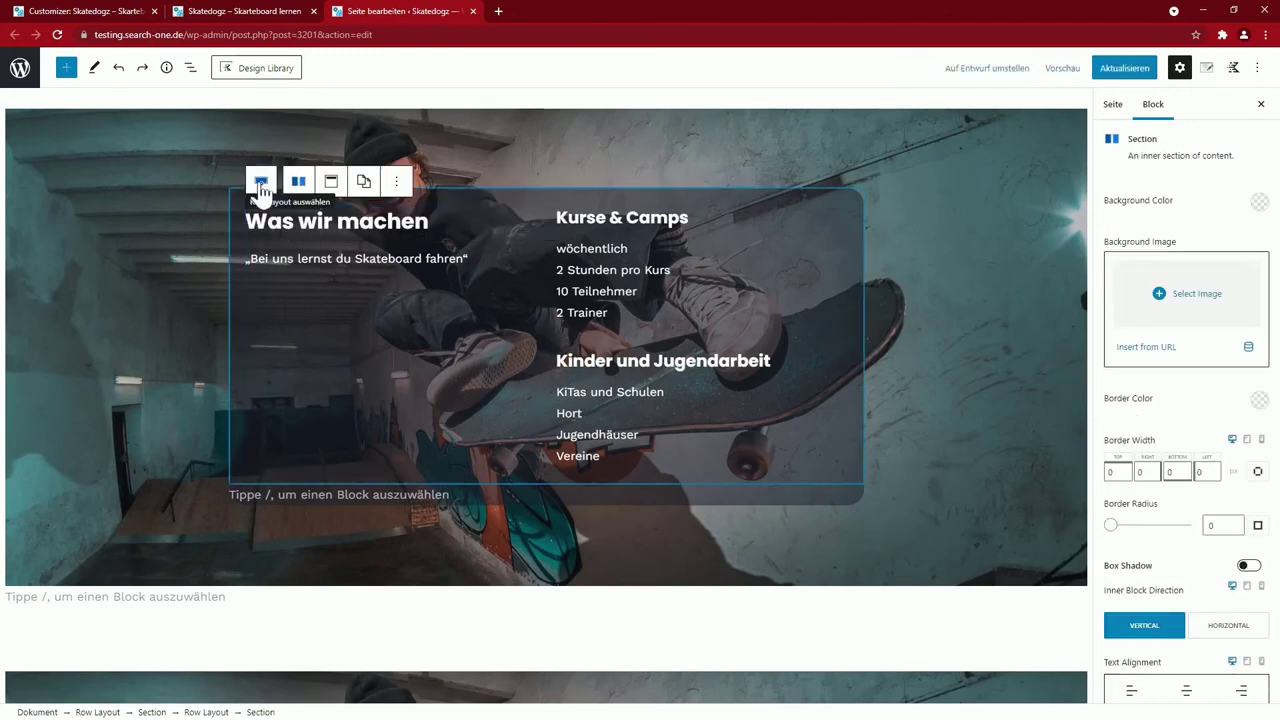
pyautogui.click(261, 184)
pyautogui.click(325, 180)
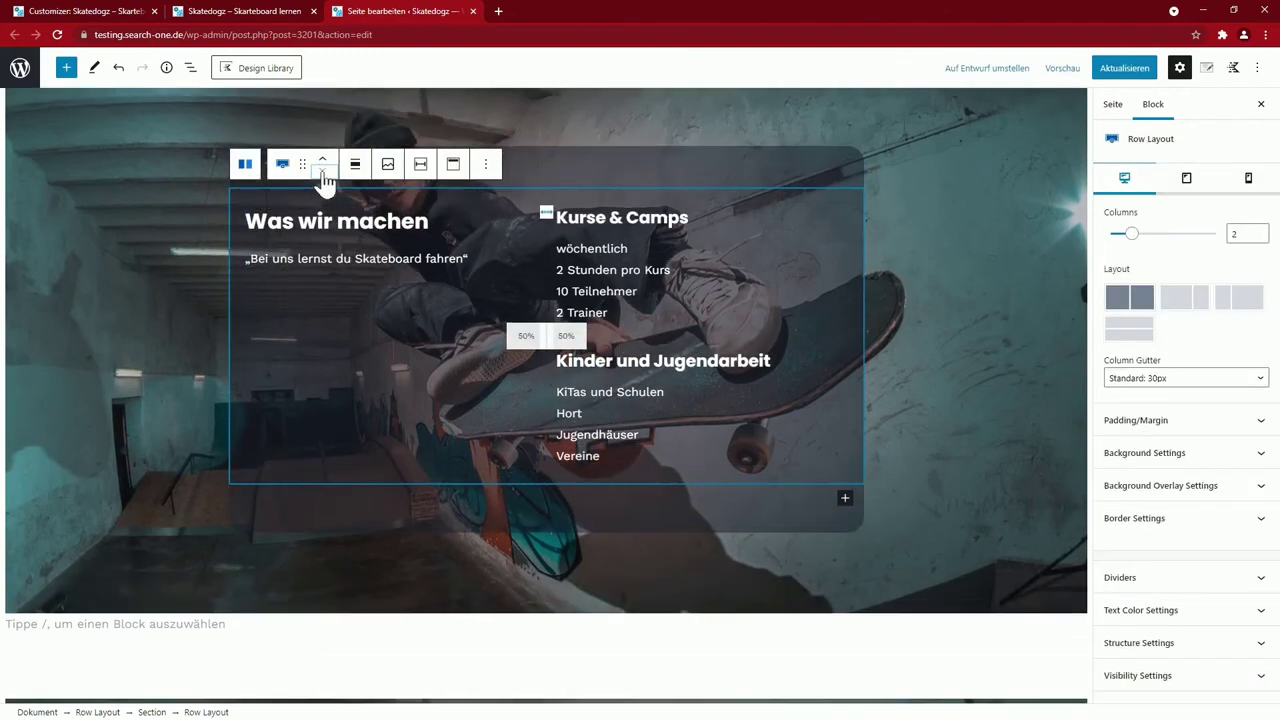
# Delete the empty paragraph above the nested row in the rounded section
pyautogui.click(518, 166)
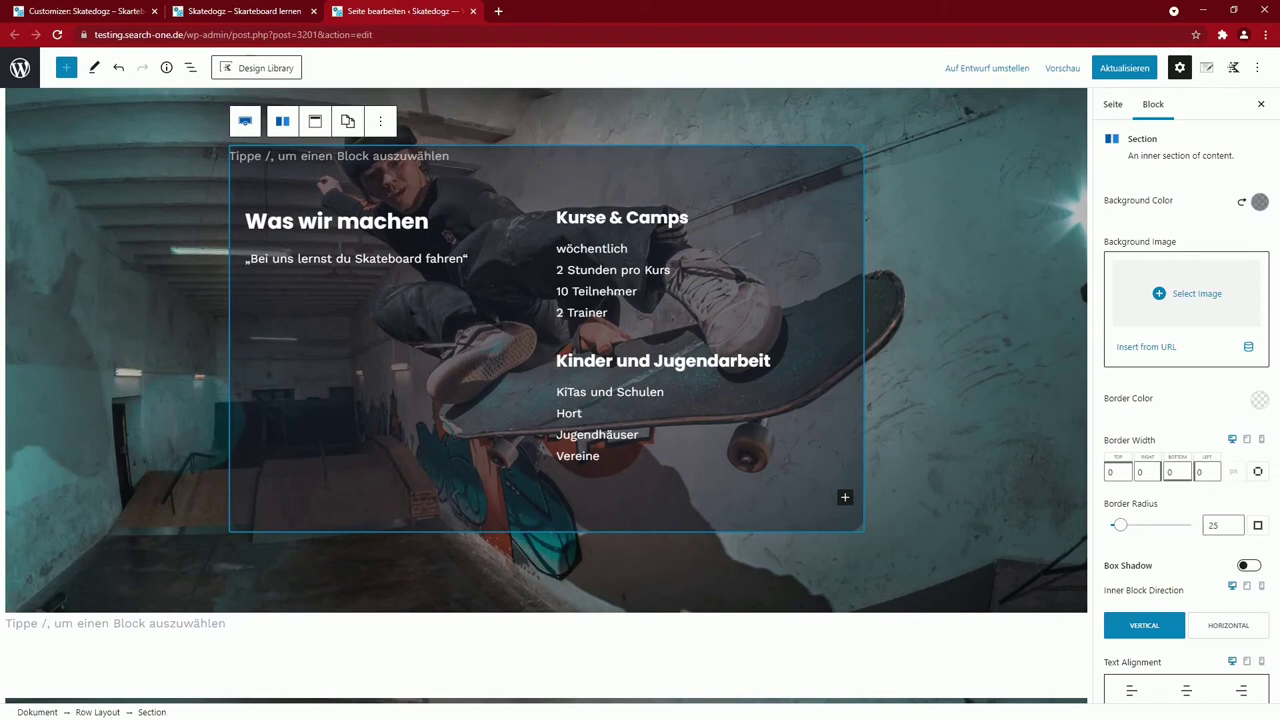
pyautogui.click(300, 156)
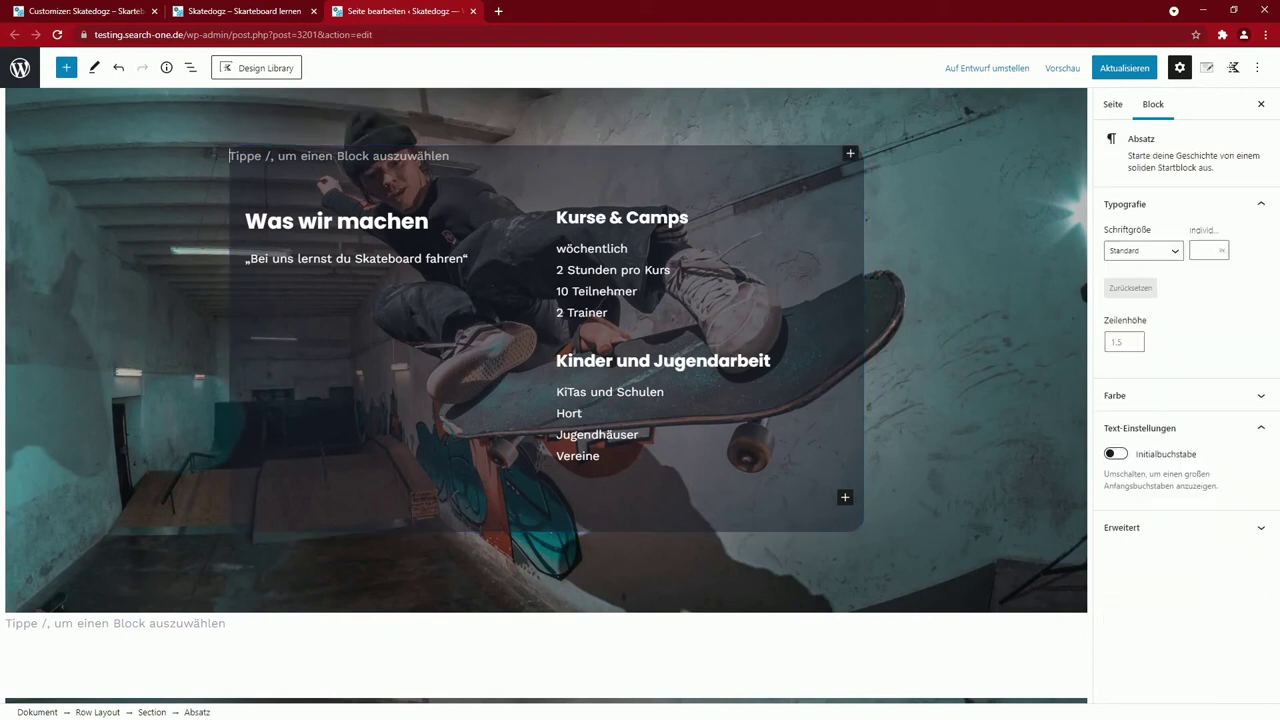
pyautogui.press('BackSpace')
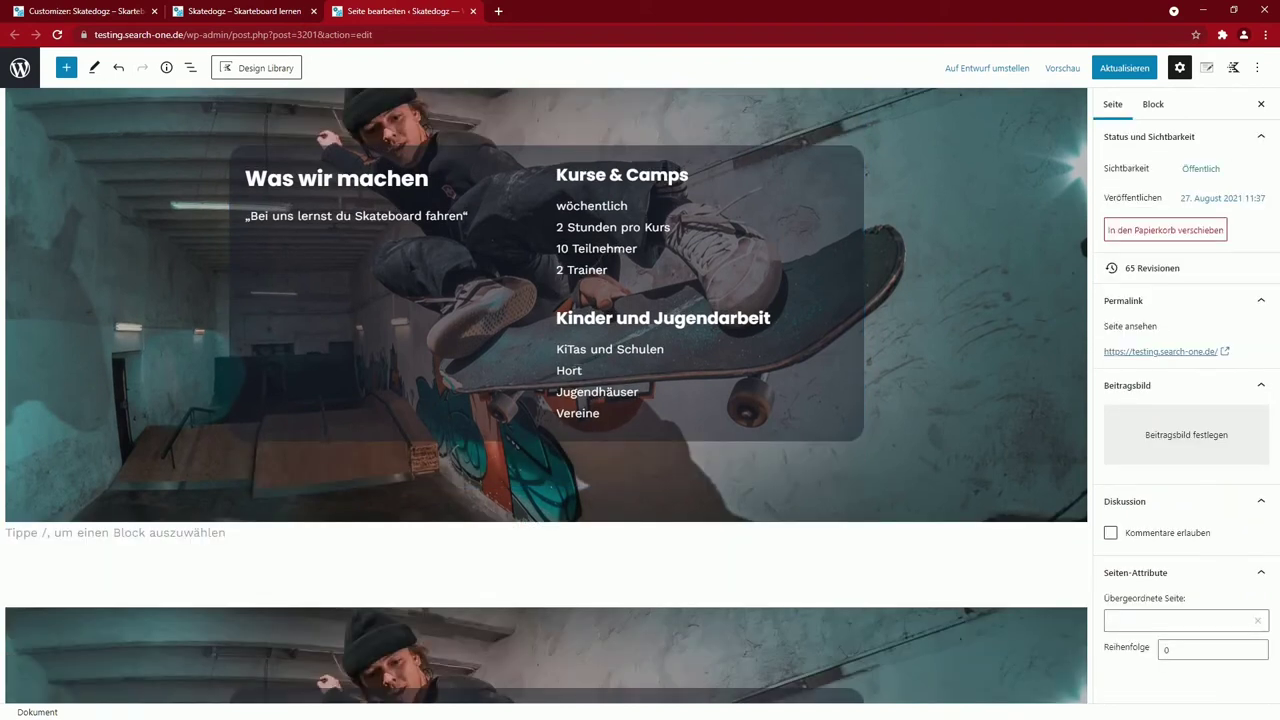
# Compare the block structure of the nested "Was wir machen" version with the plain two-column version in the block outline
pyautogui.scroll(-4, 594, 523)
pyautogui.scroll(3, 594, 523)
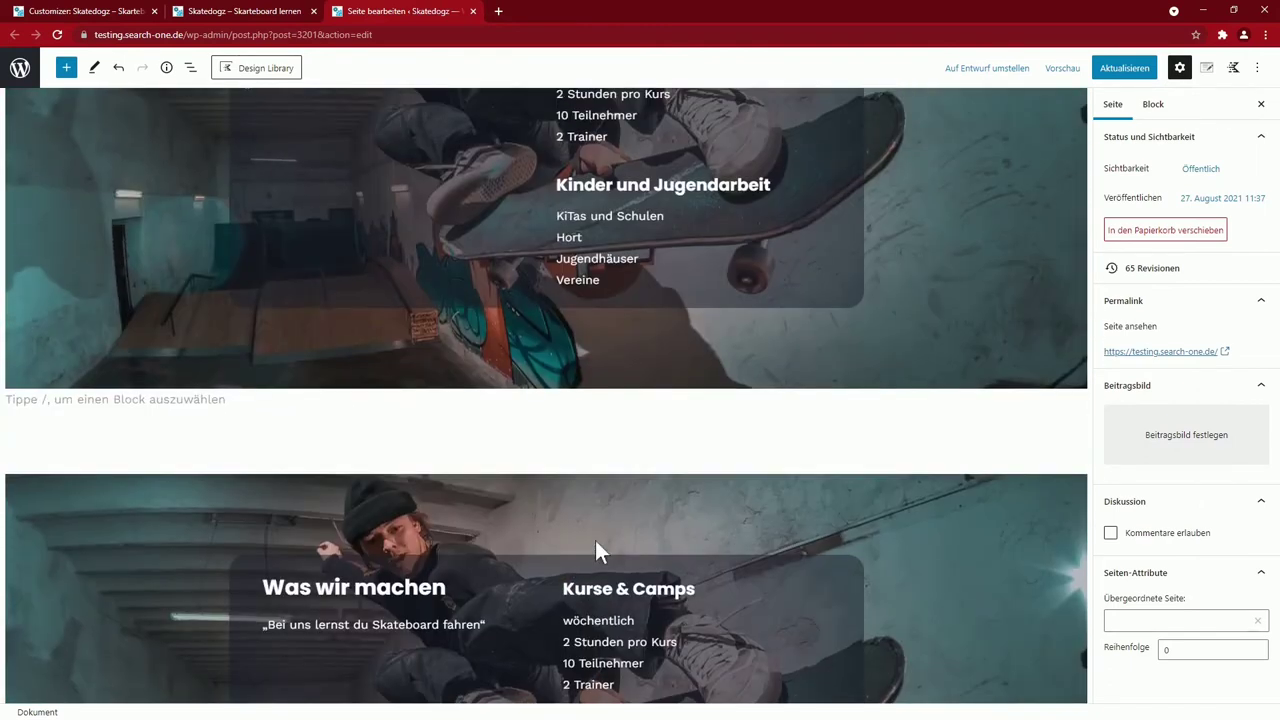
pyautogui.scroll(-2, 595, 540)
pyautogui.scroll(-2, 595, 540)
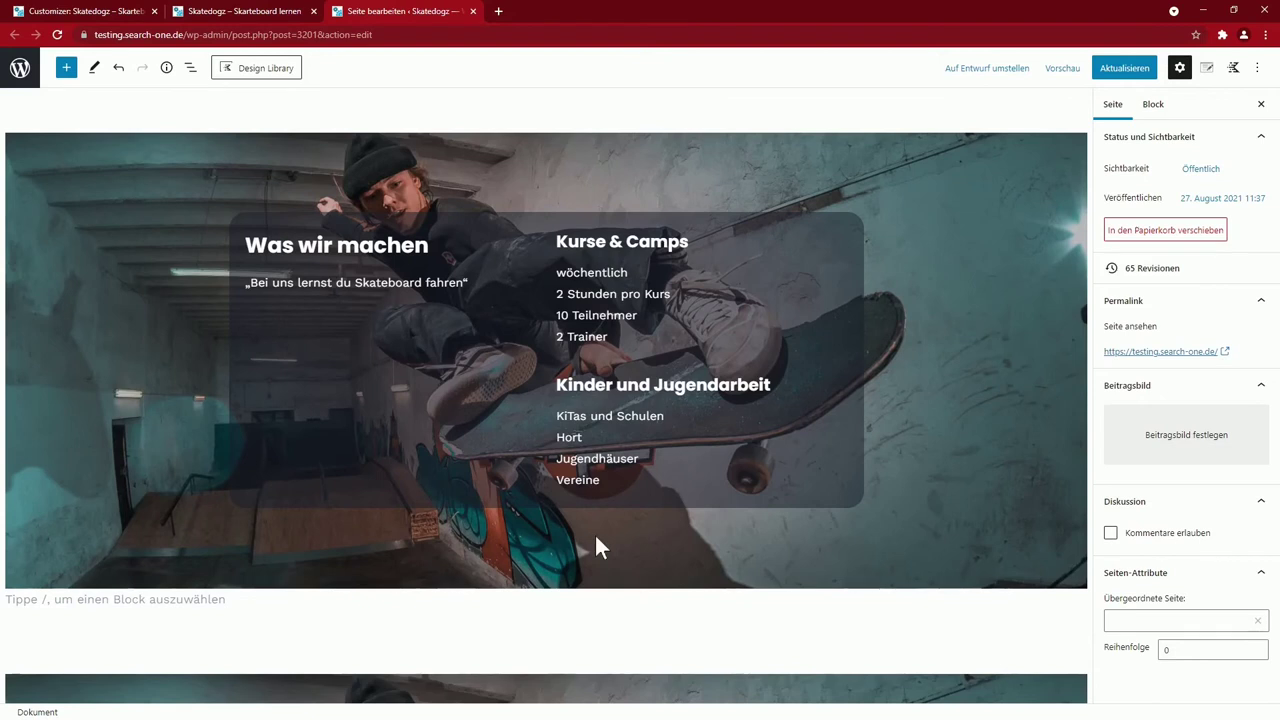
pyautogui.click(191, 70)
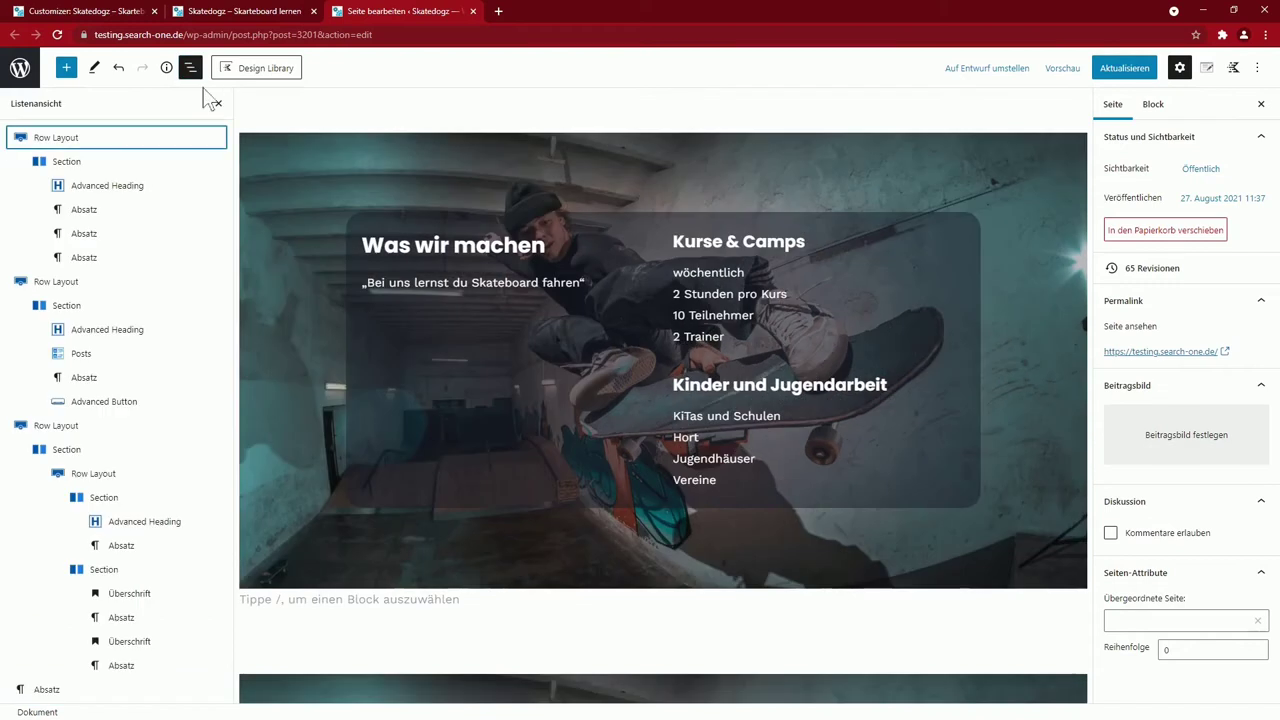
pyautogui.click(489, 303)
pyautogui.scroll(-1, 155, 468)
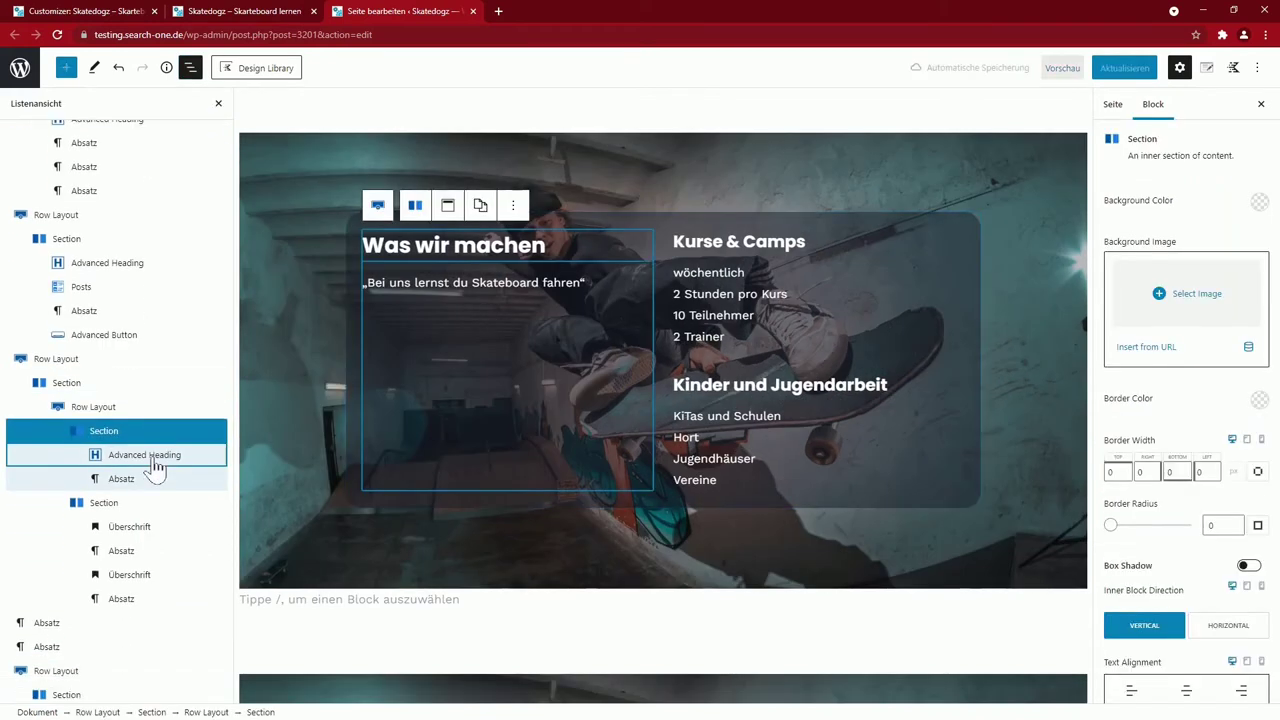
pyautogui.click(62, 359)
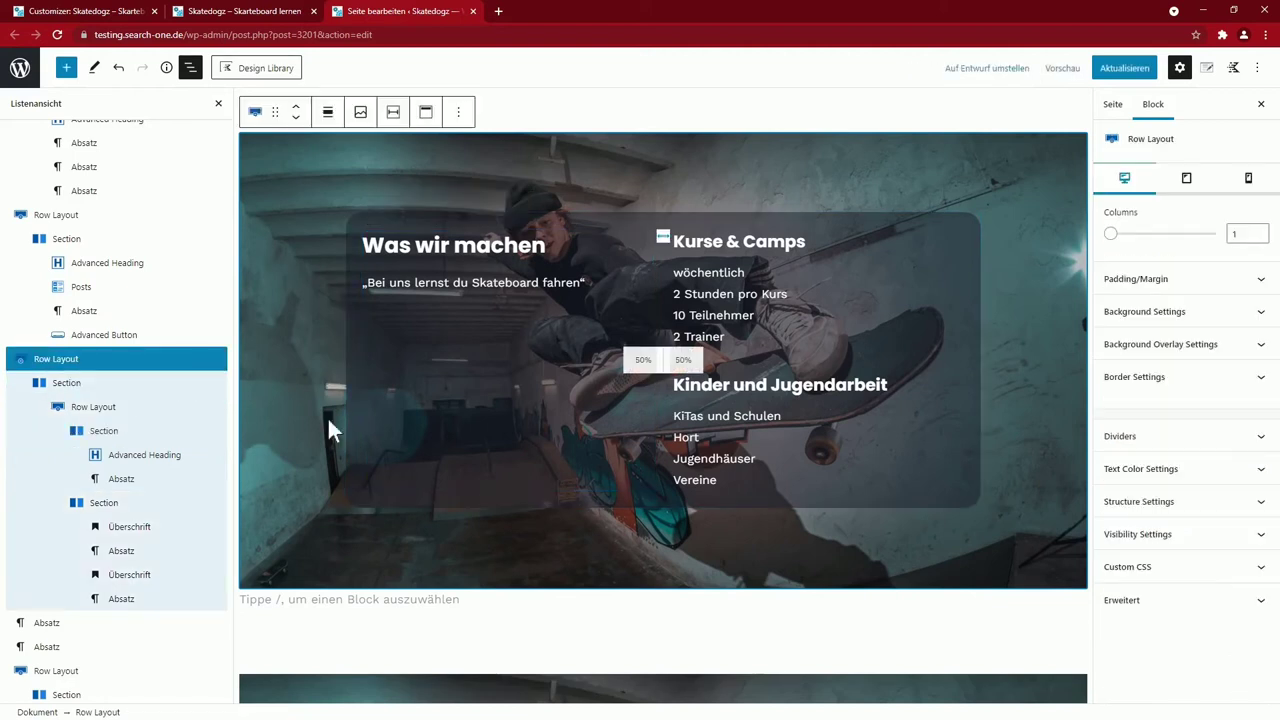
pyautogui.click(63, 386)
pyautogui.click(112, 410)
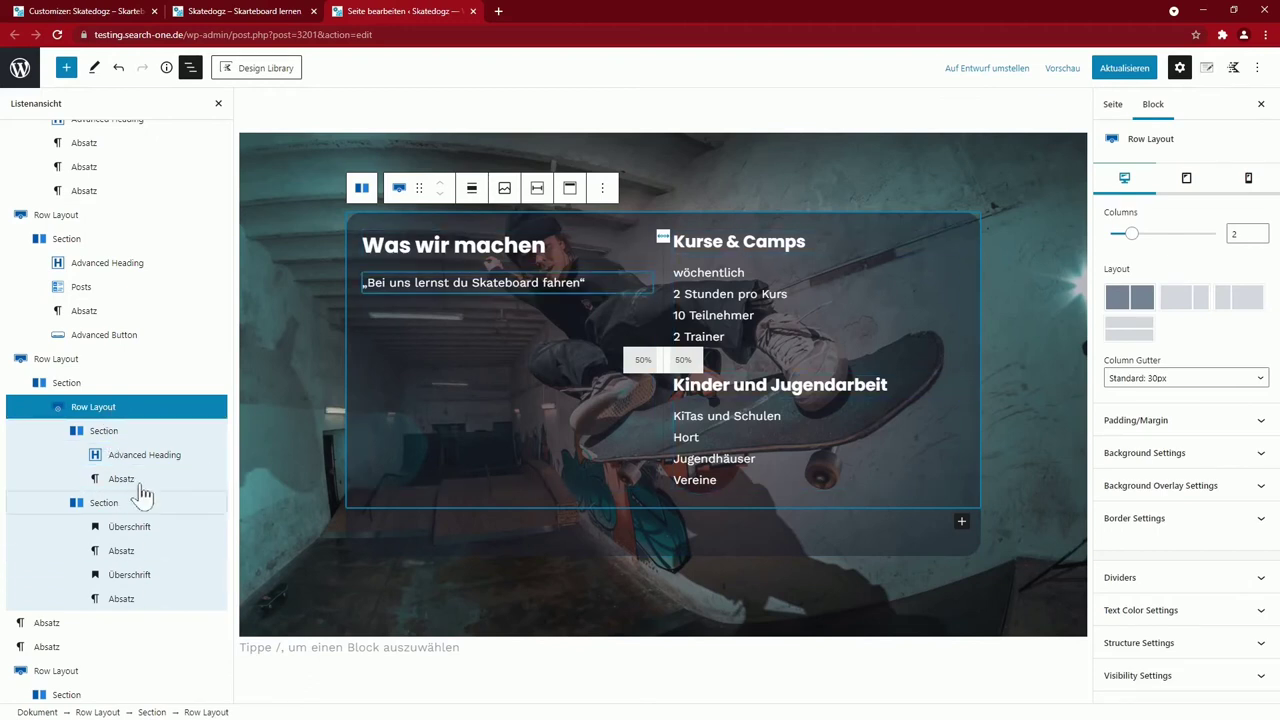
pyautogui.scroll(-3, 137, 500)
pyautogui.click(78, 406)
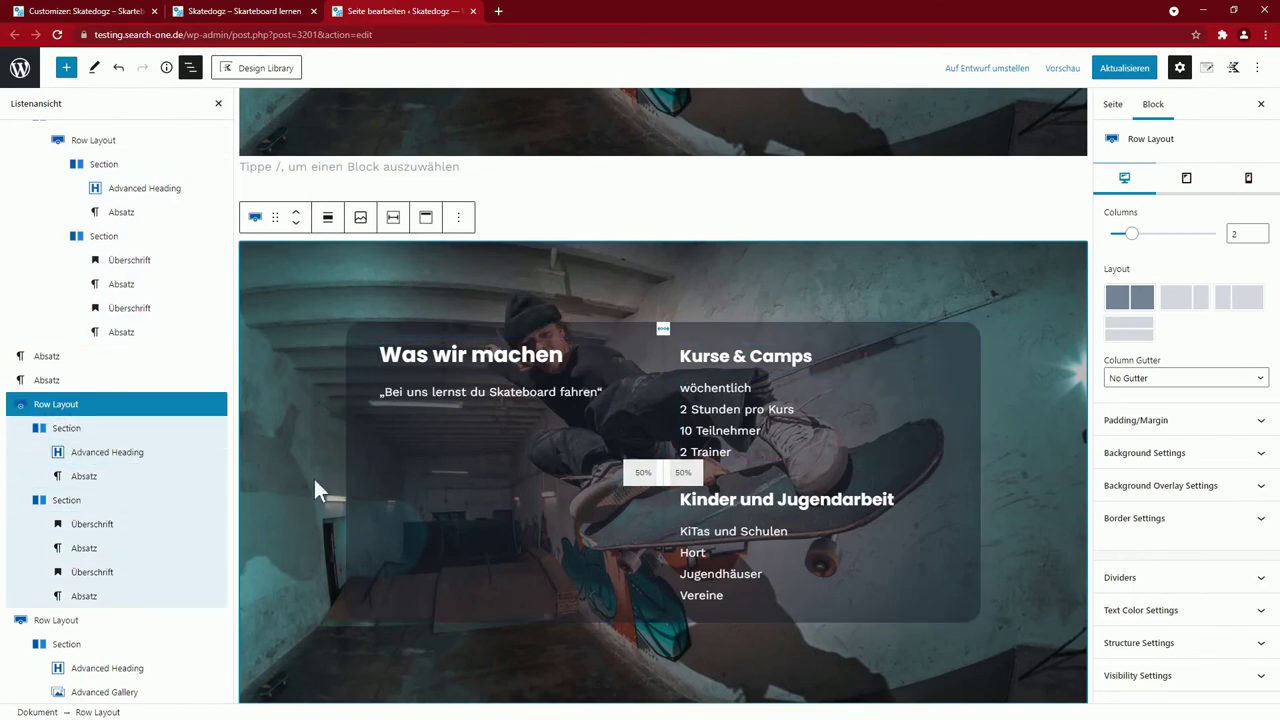
pyautogui.scroll(1, 312, 477)
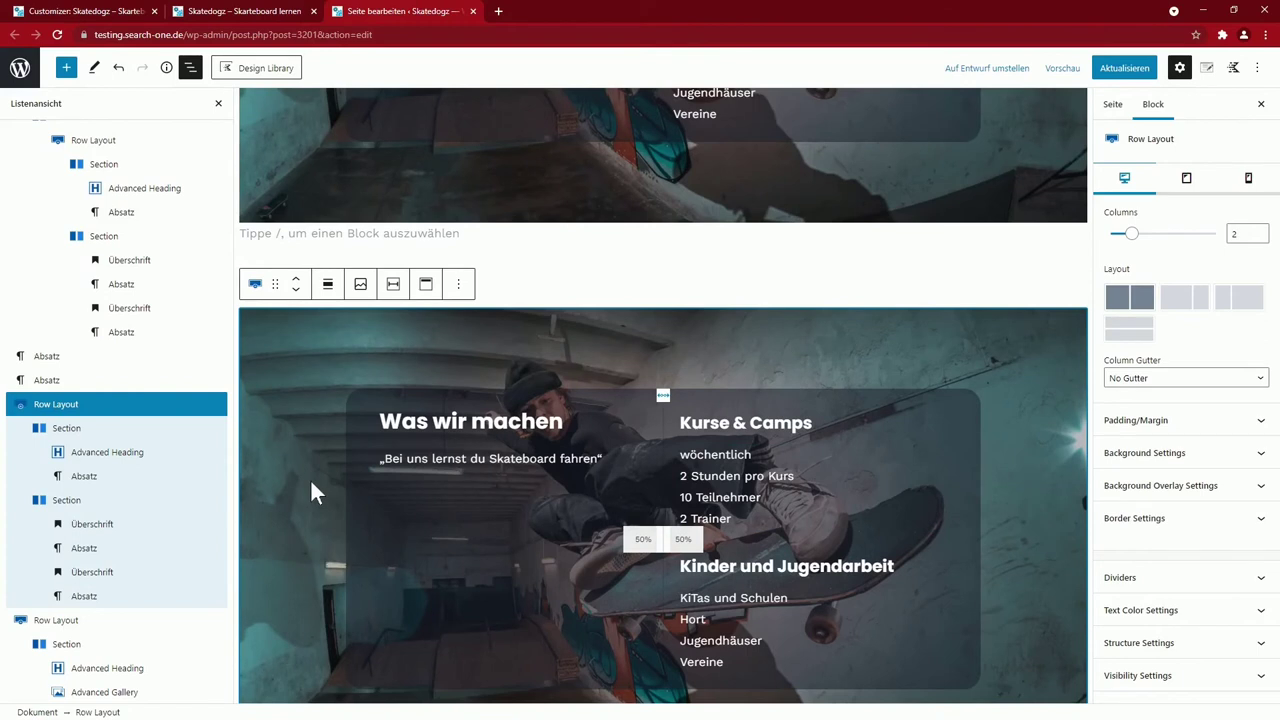
pyautogui.scroll(1, 311, 481)
pyautogui.scroll(3, 155, 478)
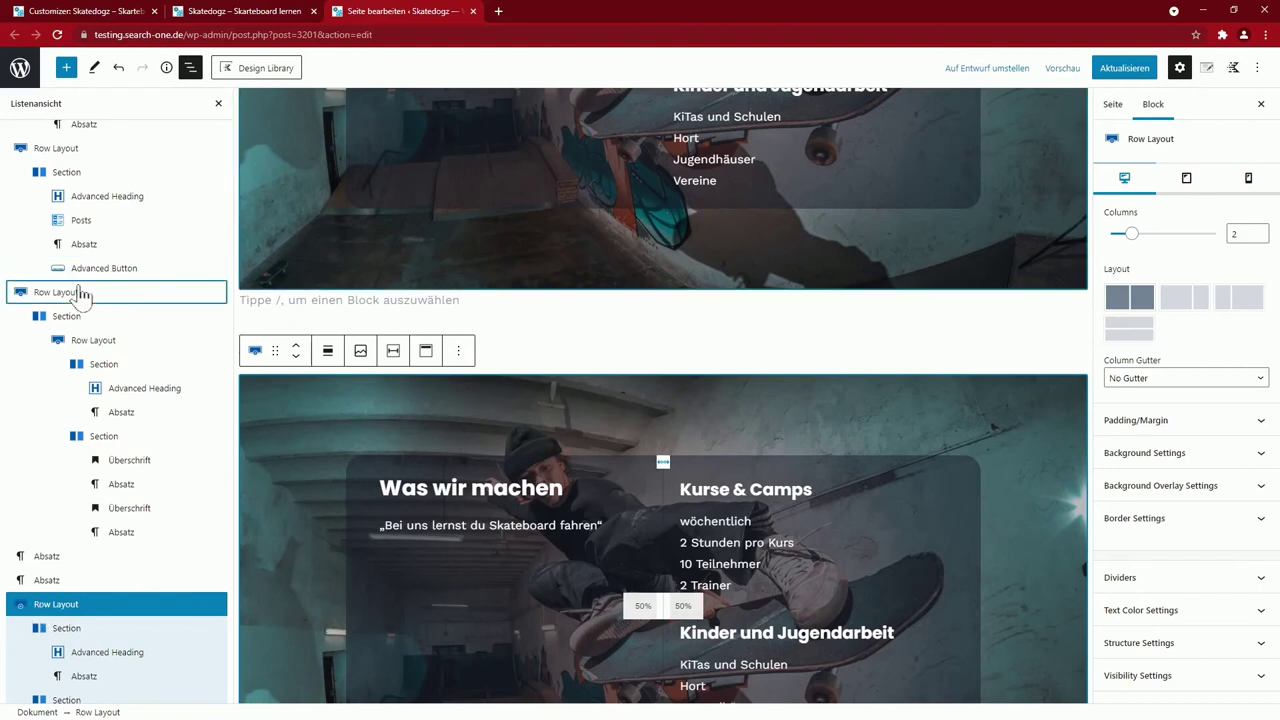
pyautogui.scroll(2, 462, 544)
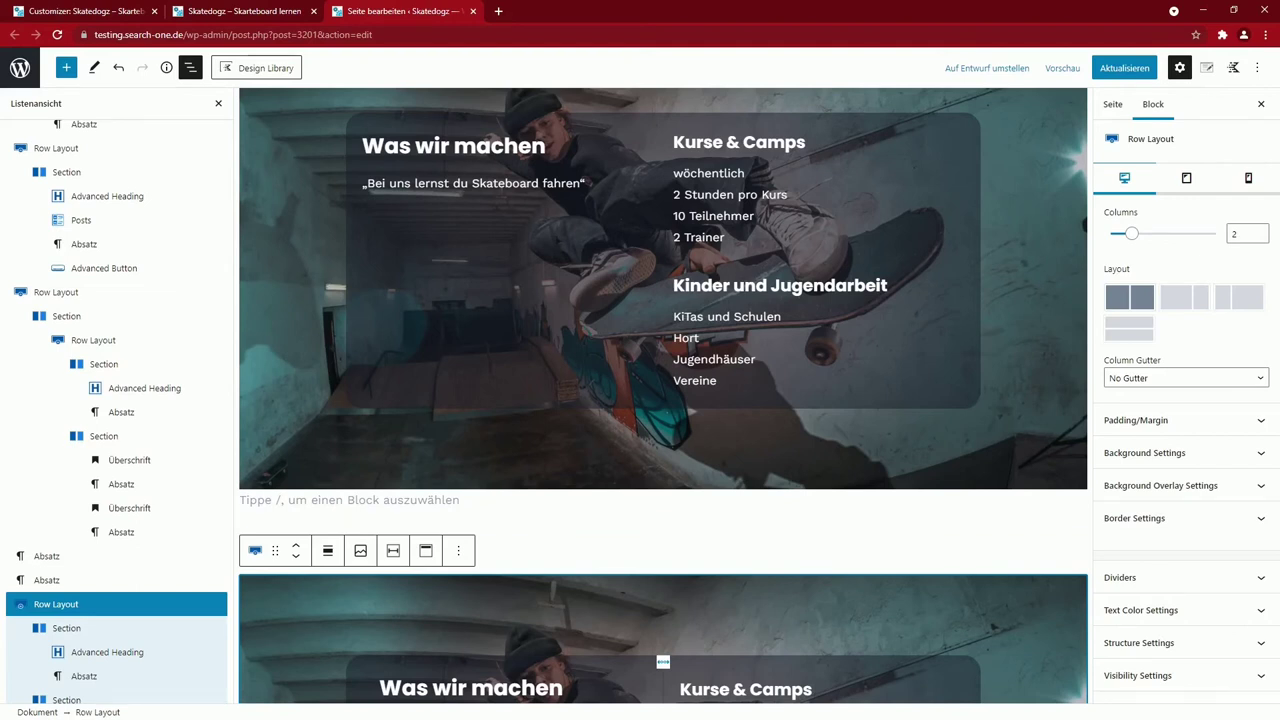
pyautogui.scroll(1, 530, 546)
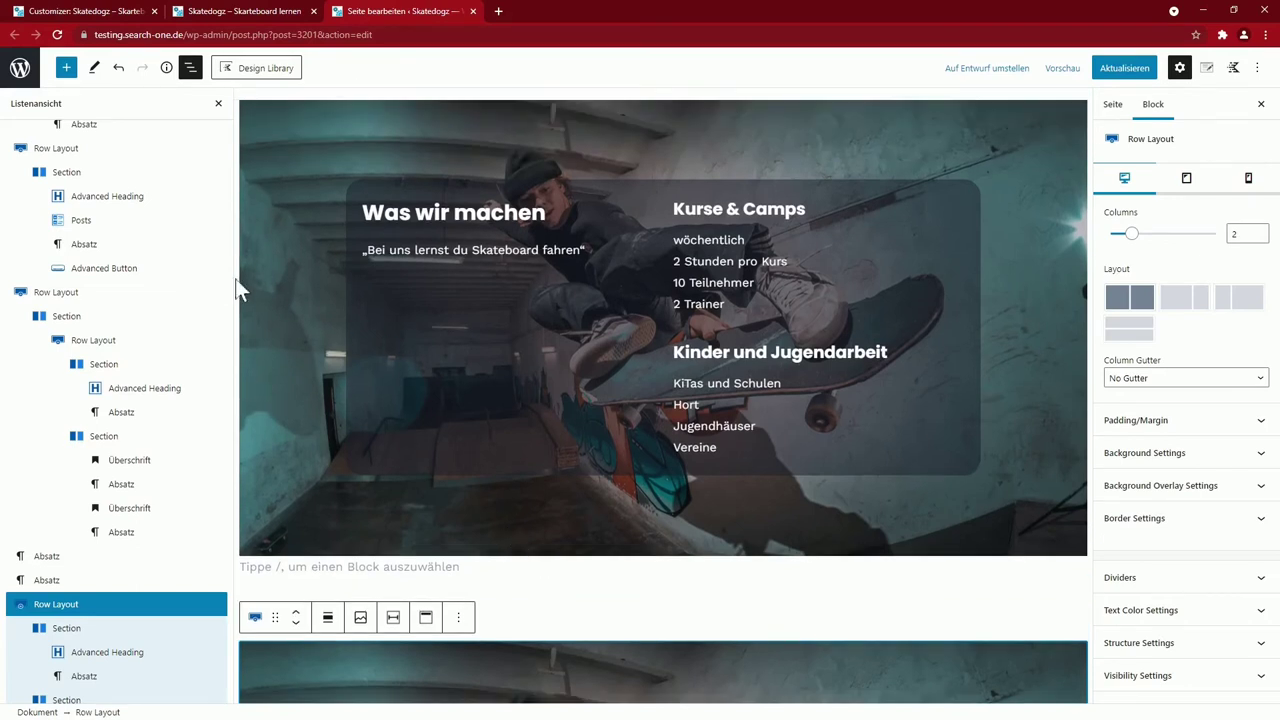
# Delete the "Was wir machen" row layout with the nested columns and the empty paragraphs below it
pyautogui.click(94, 291)
pyautogui.click(457, 113)
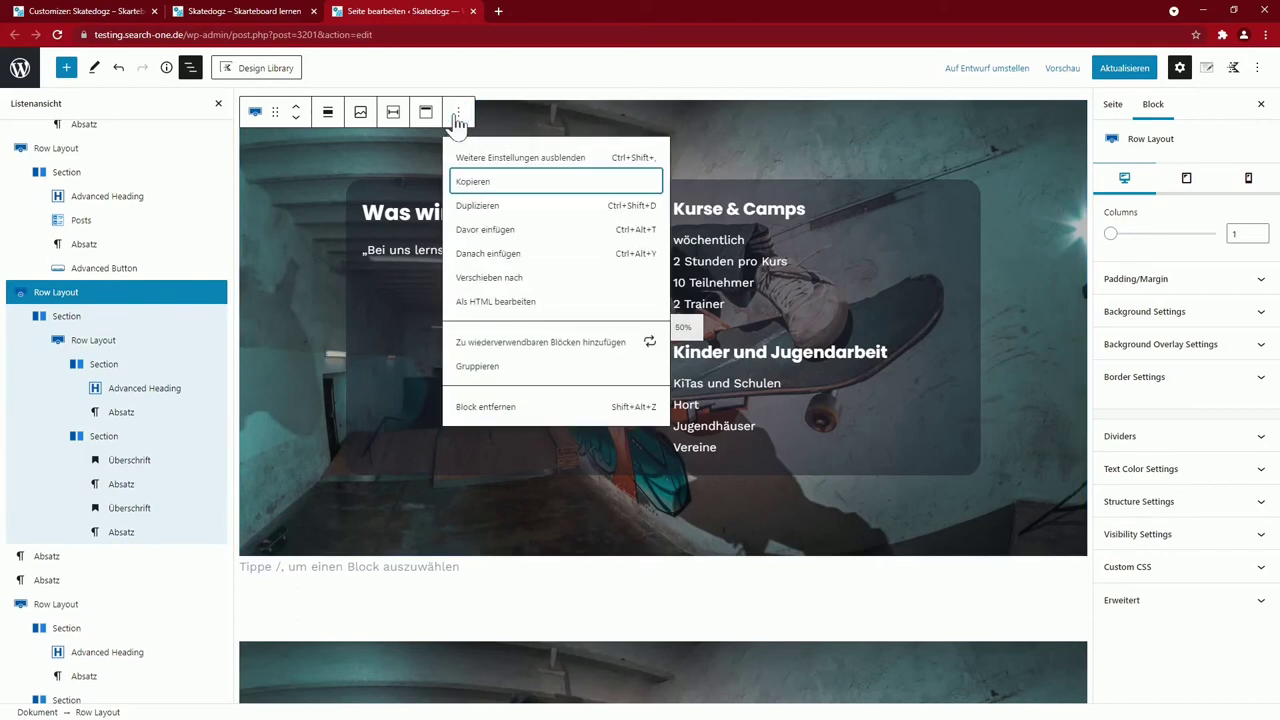
pyautogui.click(500, 408)
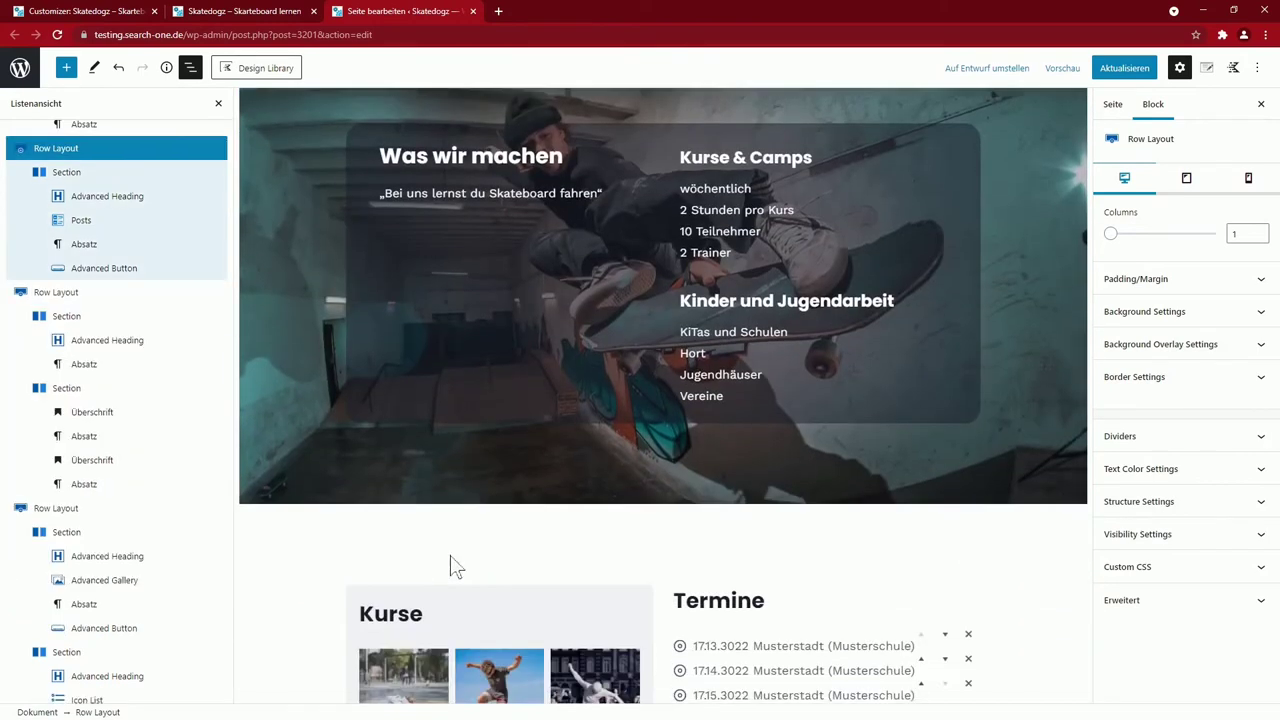
# Insert empty paragraphs directly before the row layout containing Kurse and Termine
pyautogui.scroll(-4, 453, 568)
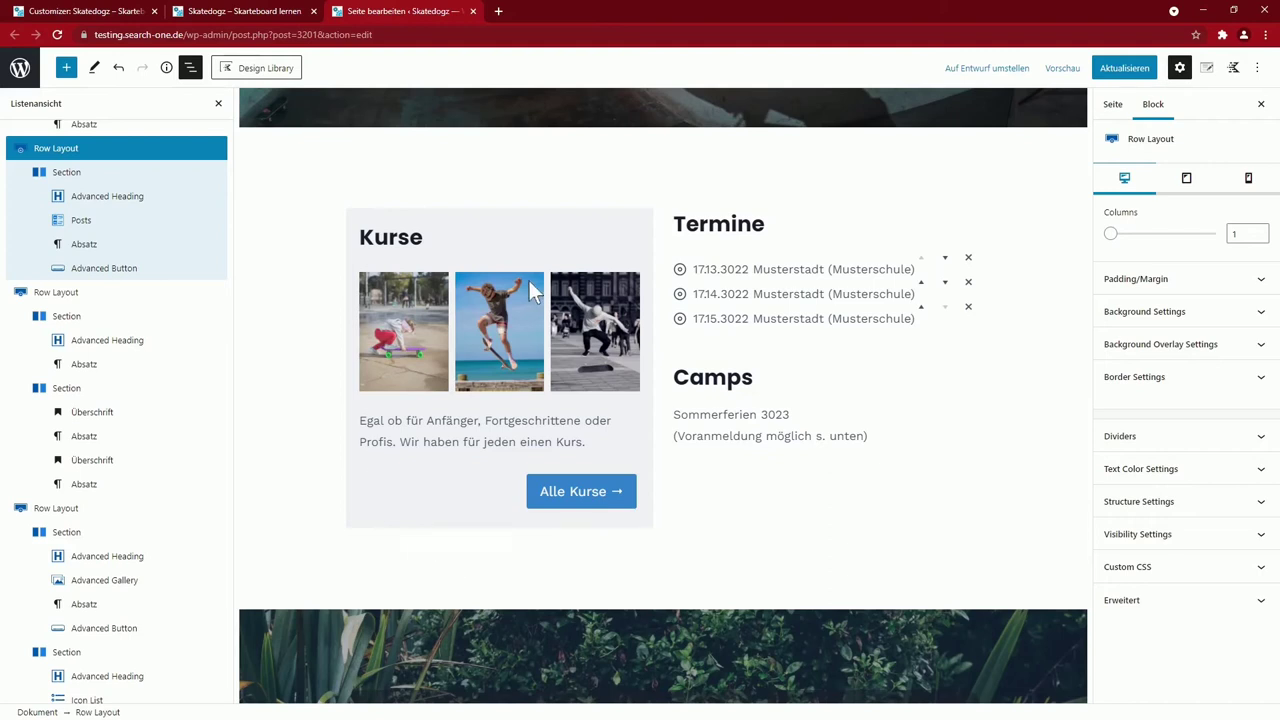
pyautogui.click(376, 314)
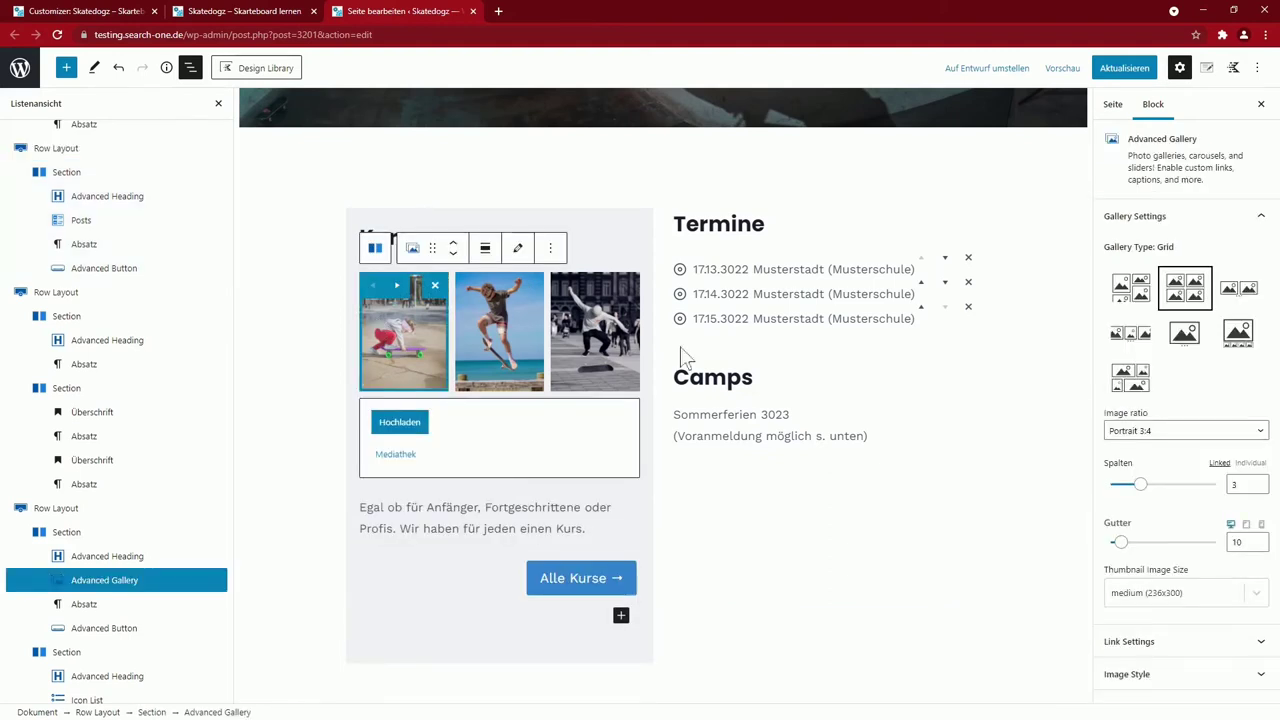
pyautogui.click(265, 412)
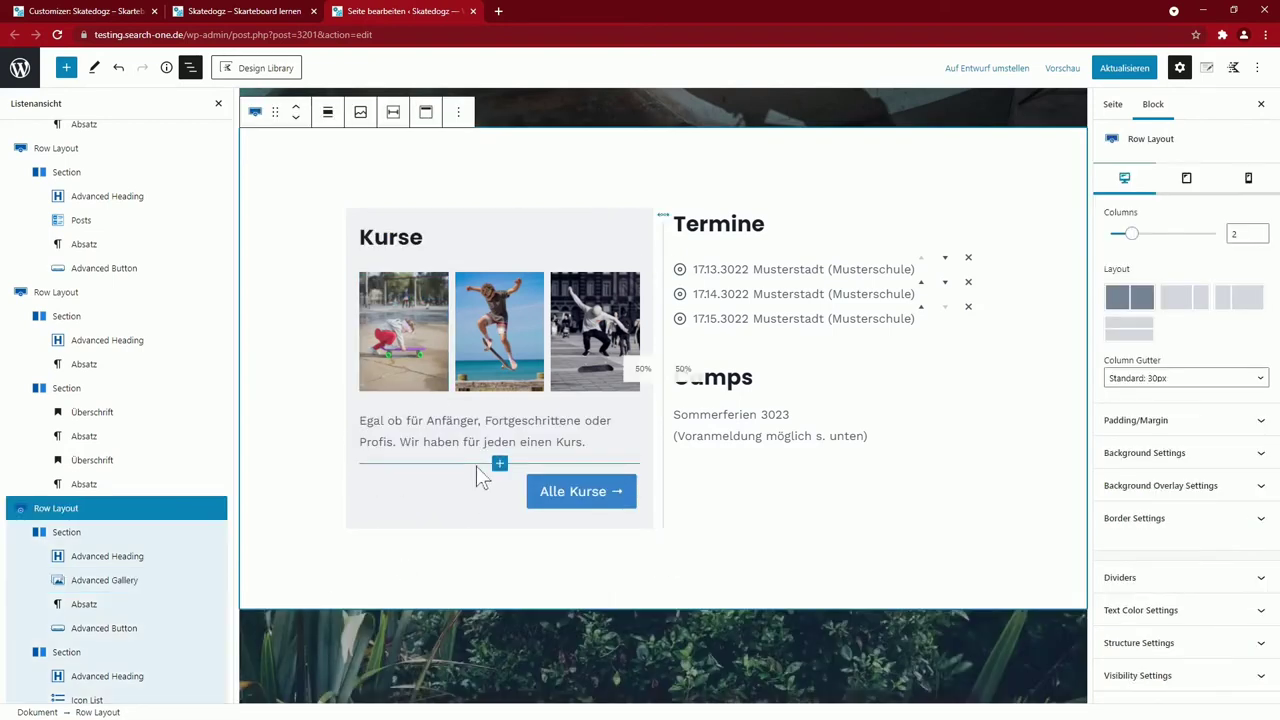
pyautogui.scroll(2, 337, 460)
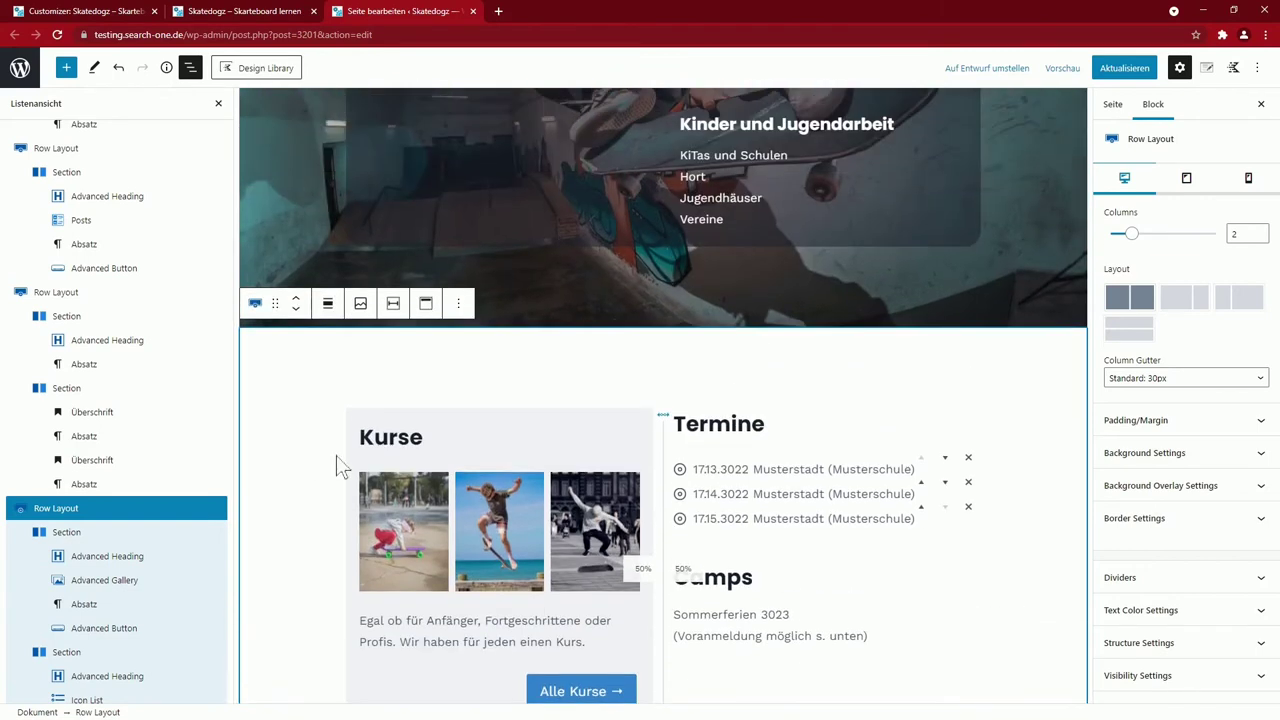
pyautogui.click(460, 305)
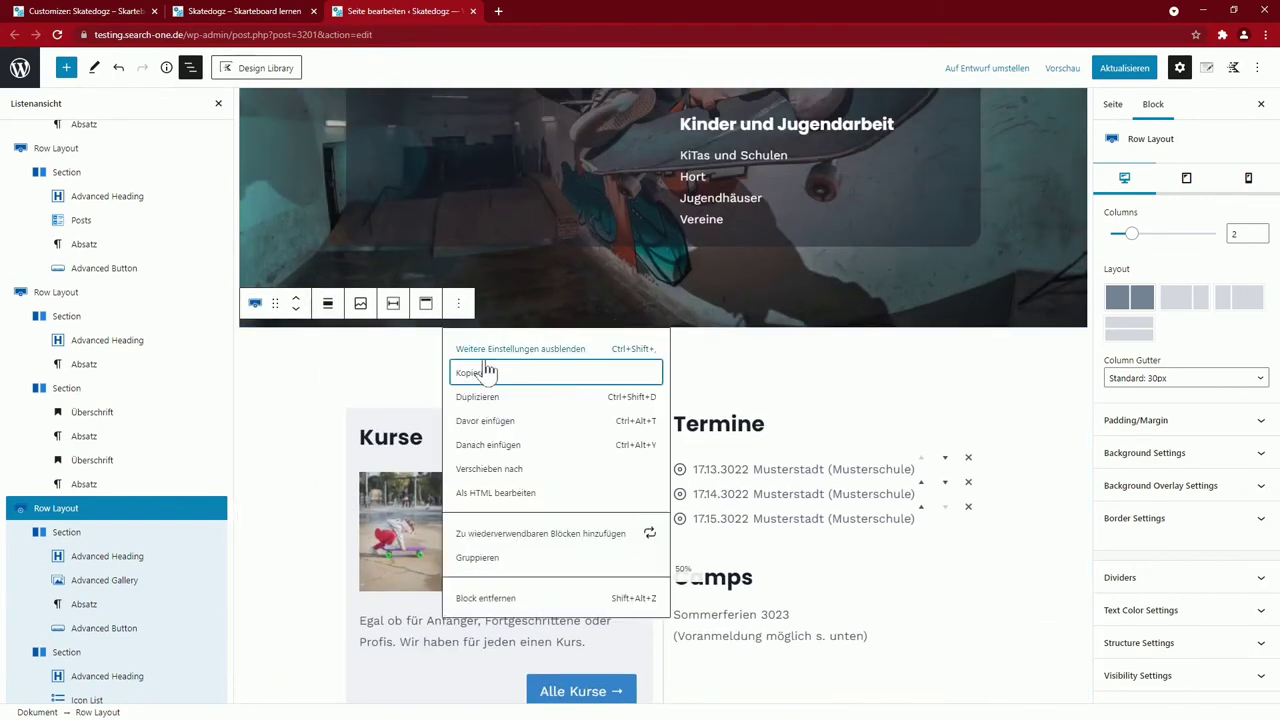
pyautogui.click(487, 372)
pyautogui.press('Return')
pyautogui.press('Return')
pyautogui.press('Return')
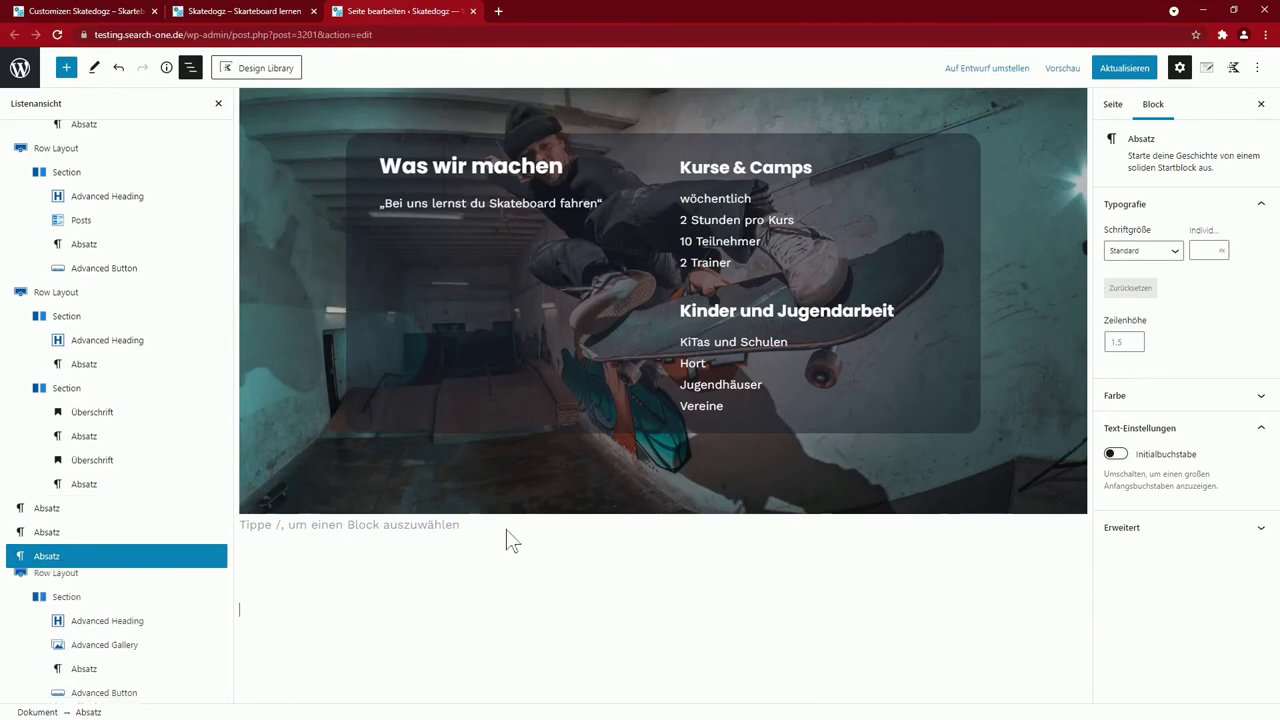
# Insert a Row Layout block with two equal columns above the existing Kurse and Termine row
pyautogui.scroll(-2, 470, 555)
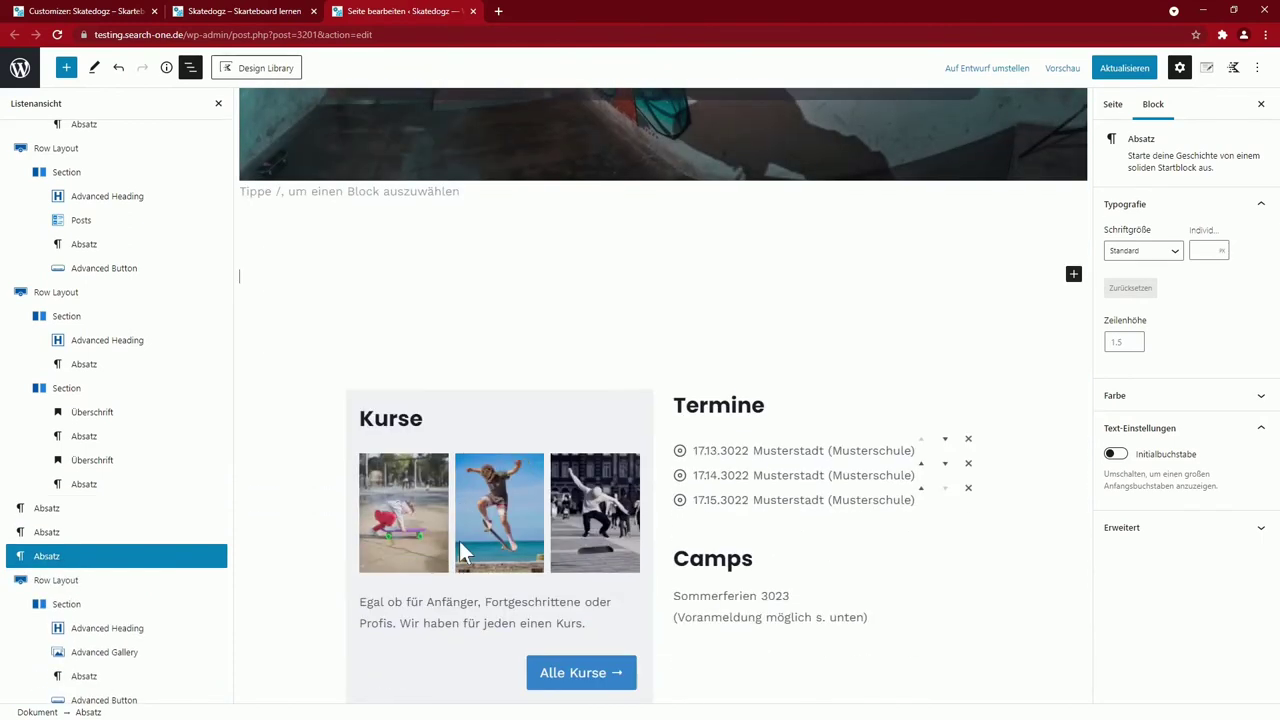
pyautogui.click(190, 67)
pyautogui.click(1073, 273)
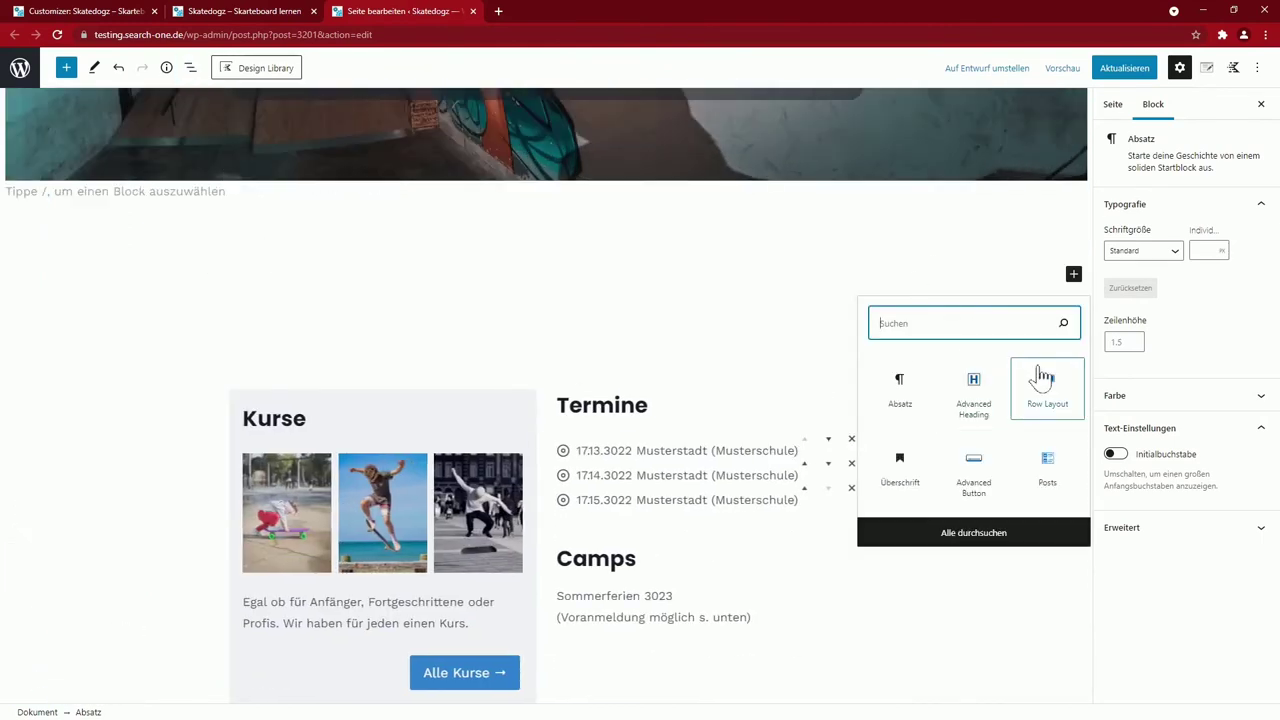
pyautogui.click(1043, 385)
pyautogui.click(349, 338)
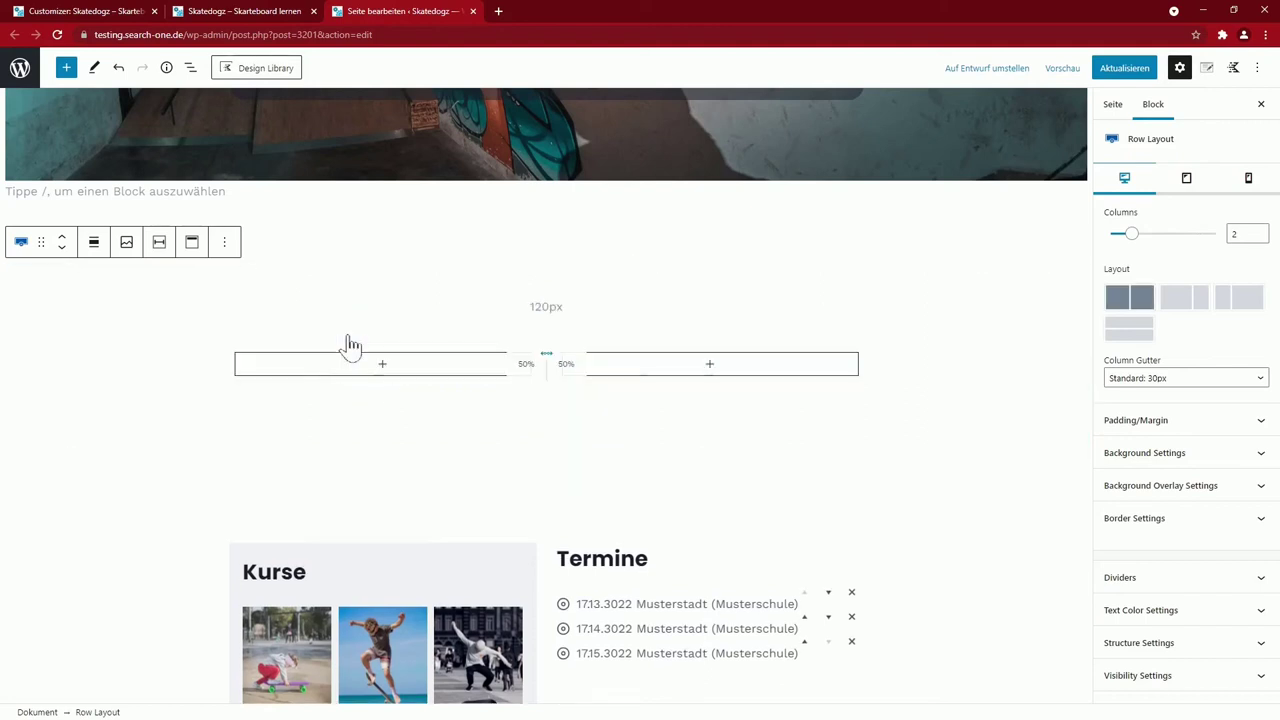
# Add an Advanced Heading reading "Kurse" to the first column of the new row
pyautogui.click(383, 366)
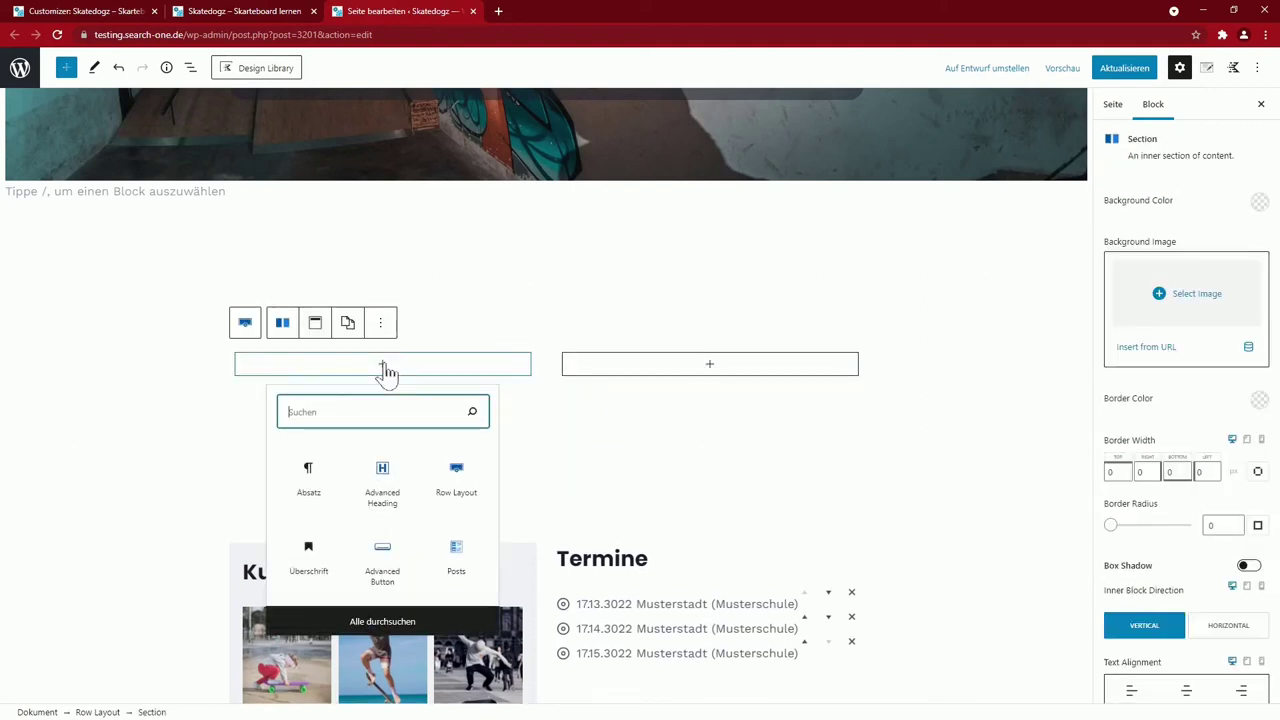
pyautogui.click(381, 477)
pyautogui.write('Kurse')
pyautogui.scroll(-3, 423, 463)
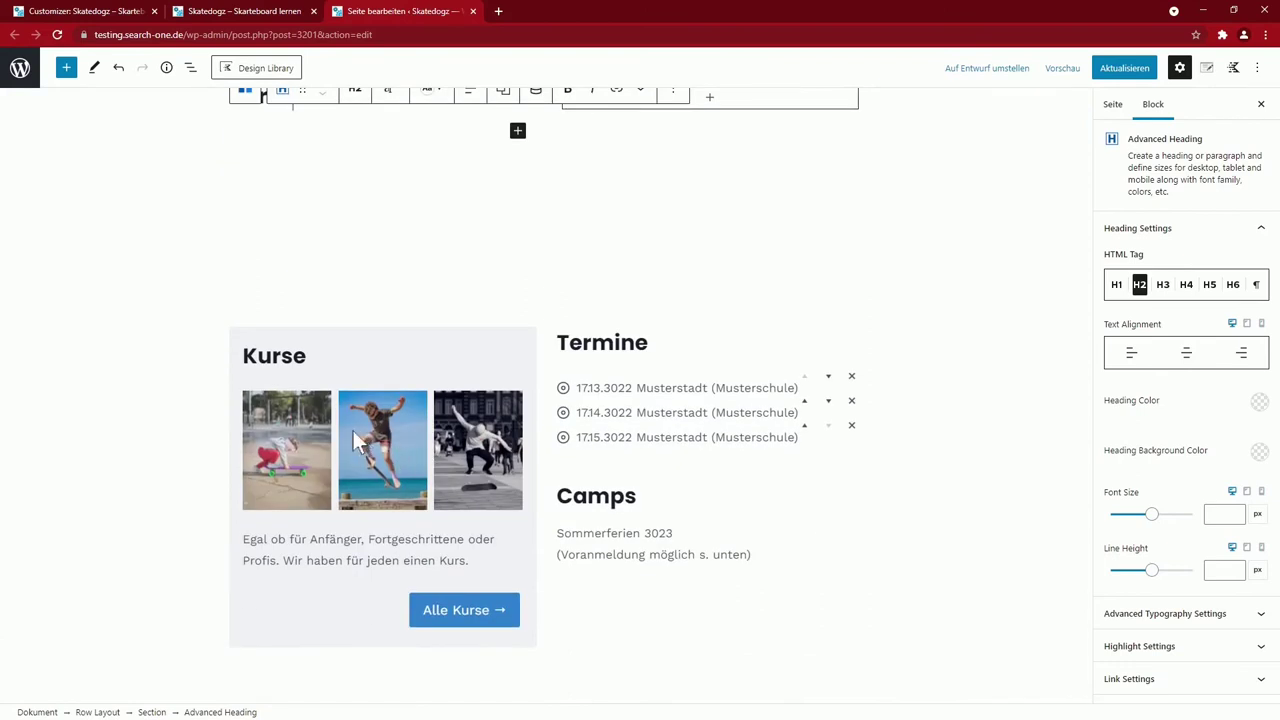
# Save the page update and enlarge the first Kurse gallery image on the live site
pyautogui.click(1126, 67)
pyautogui.click(272, 14)
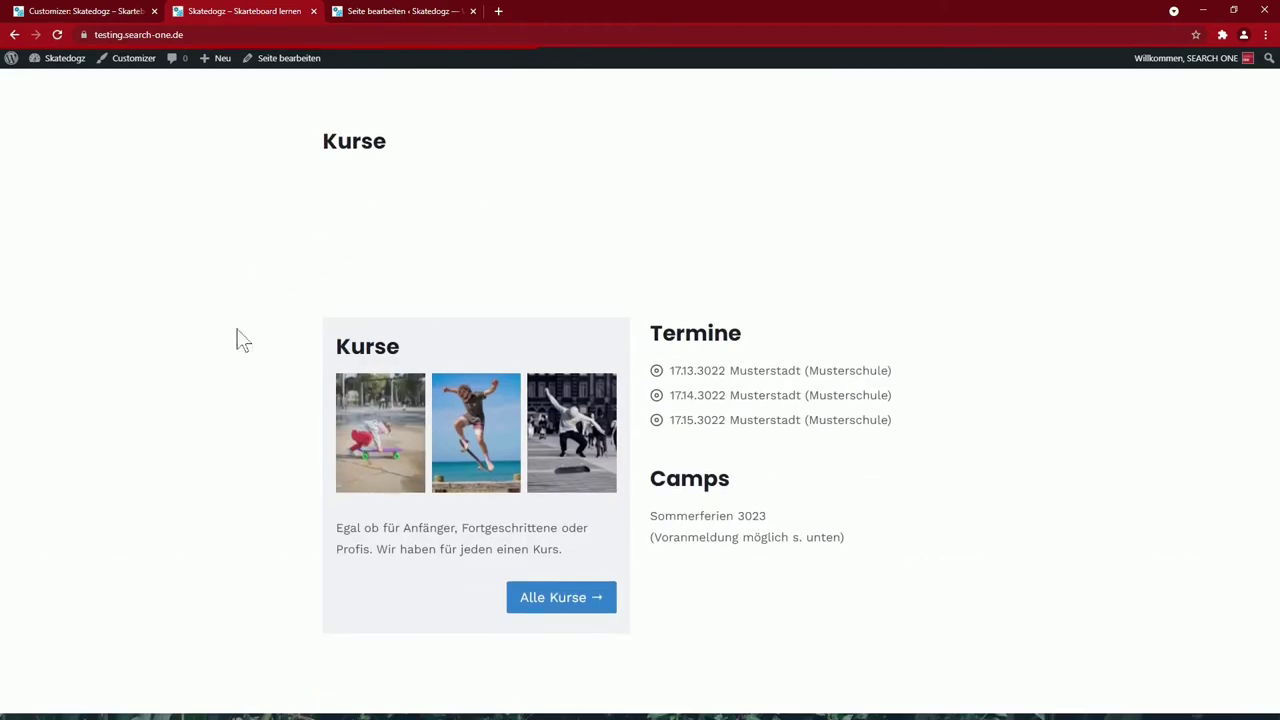
pyautogui.click(388, 410)
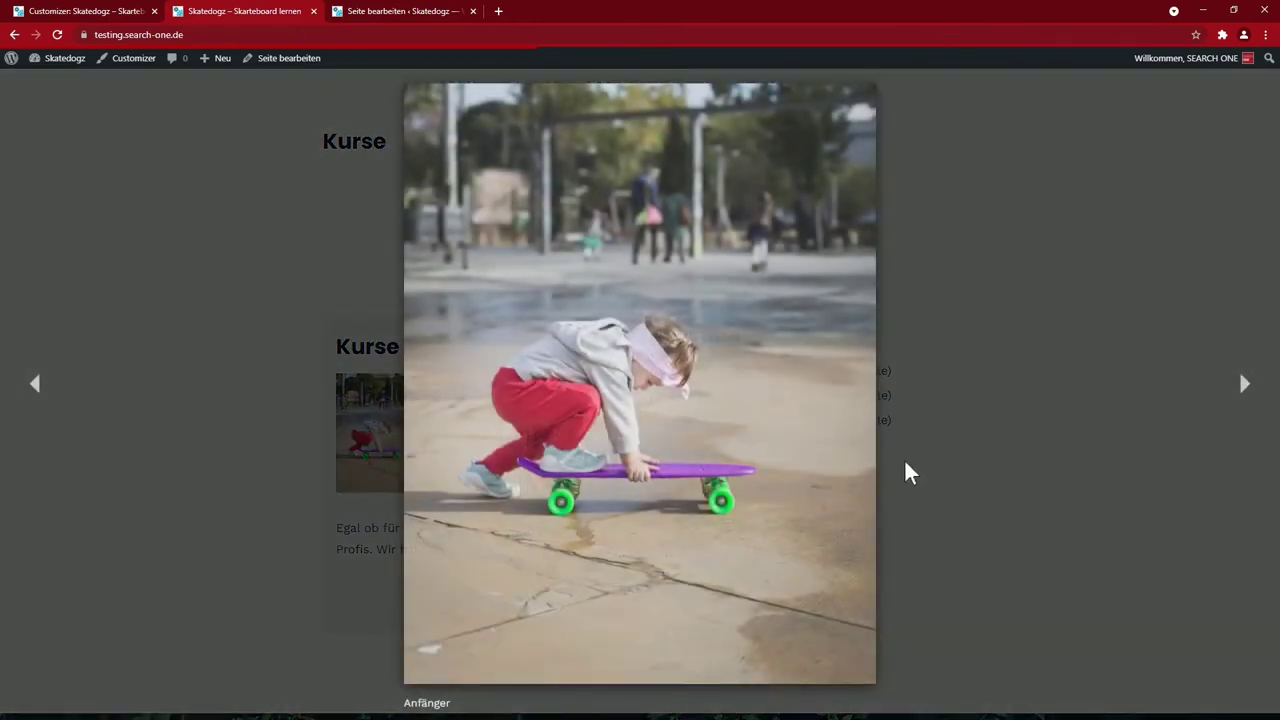
# Browse through the remaining enlarged Kurse gallery images on the live site and close the enlarged view
pyautogui.click(1244, 388)
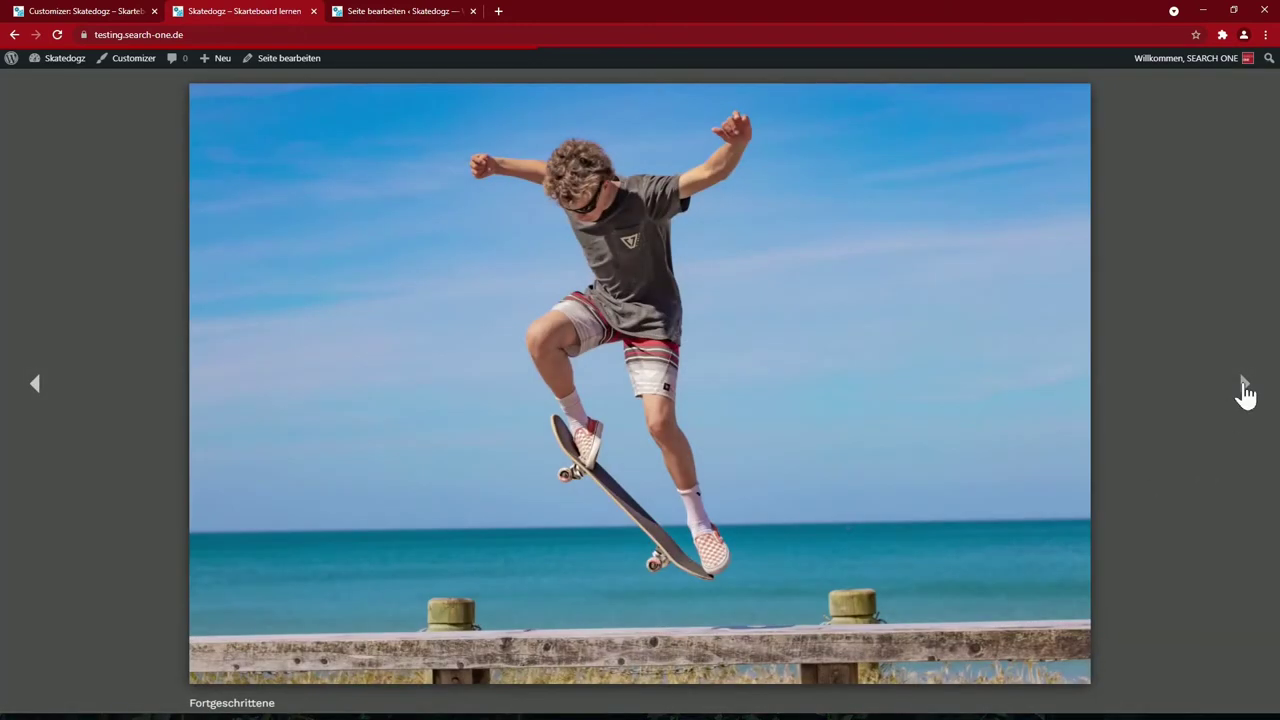
pyautogui.click(1244, 390)
pyautogui.click(1120, 373)
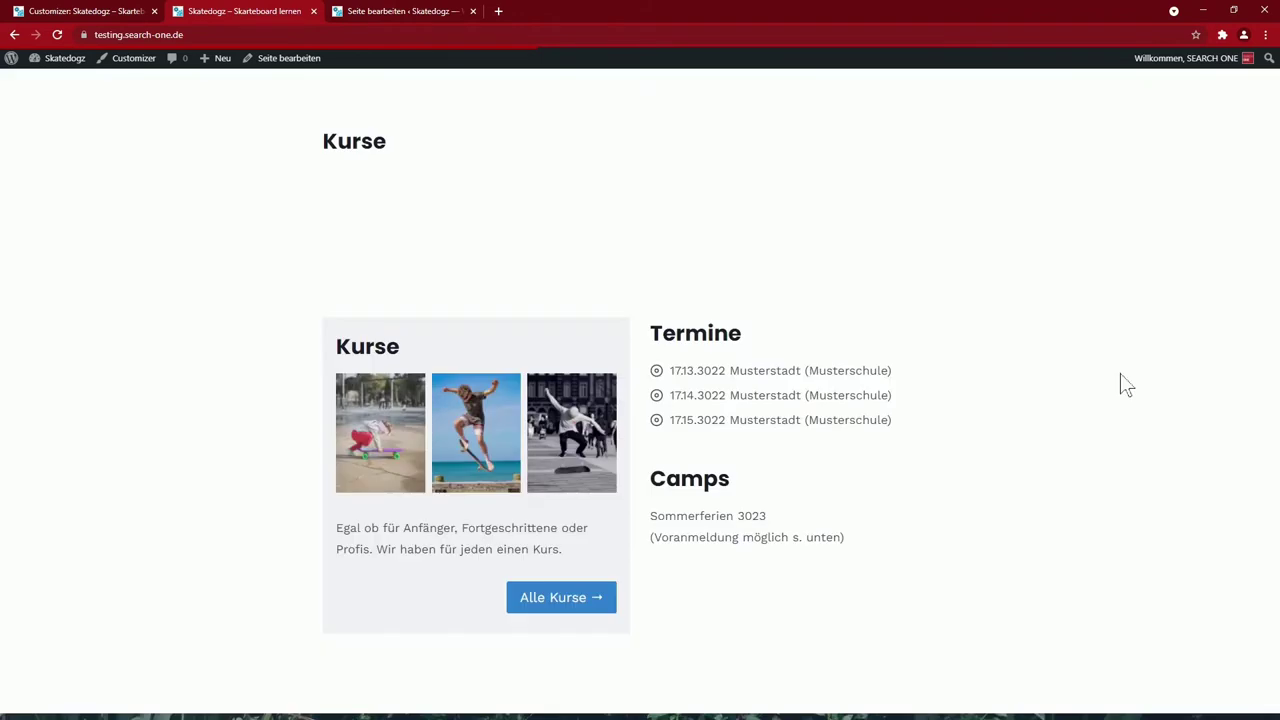
pyautogui.scroll(1, 278, 410)
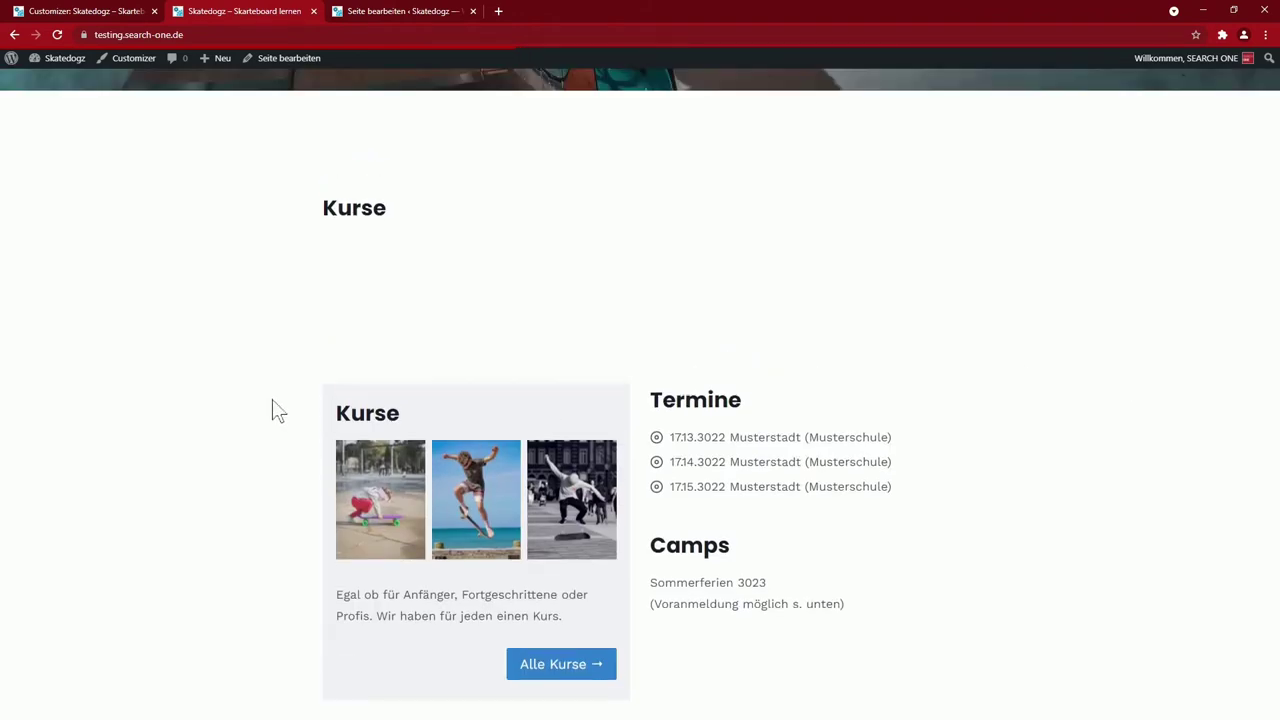
# In the page editor, insert an Advanced Gallery with the Anfänger, Fortgeschrittene and Profi images below the new Kurse heading
pyautogui.hotkey('ctrl', 'Tab')
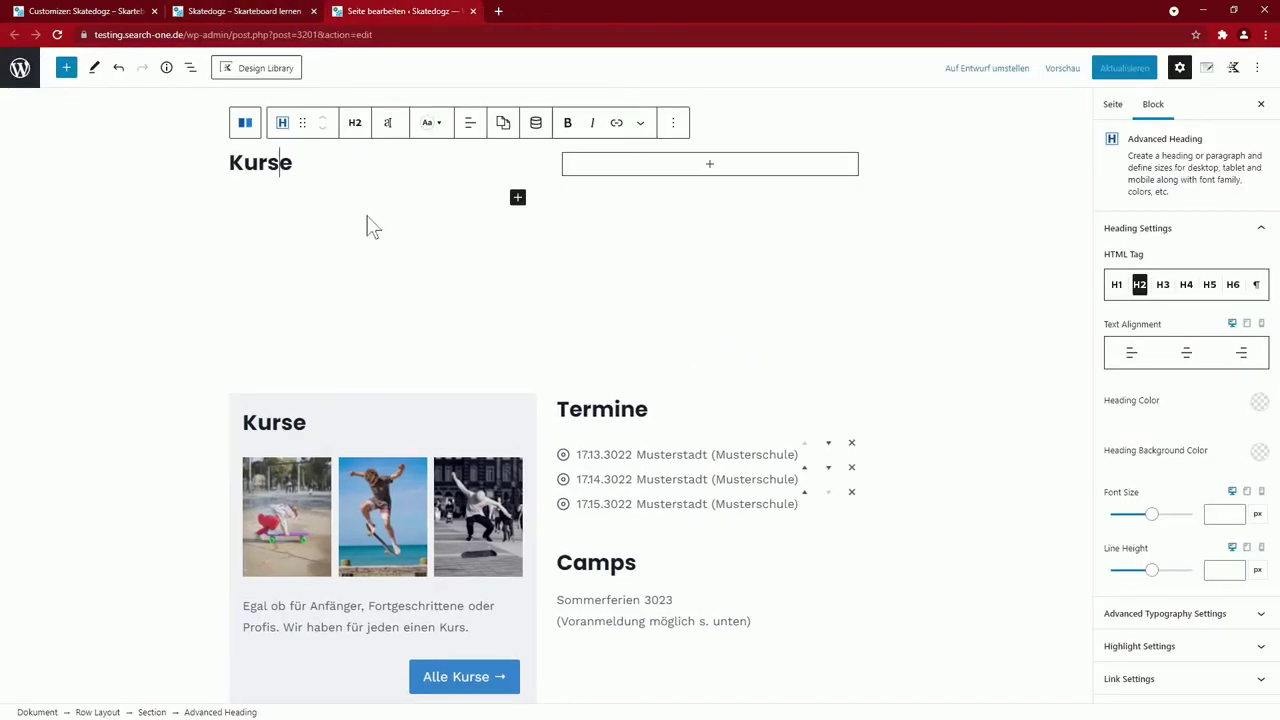
pyautogui.click(517, 197)
pyautogui.click(617, 454)
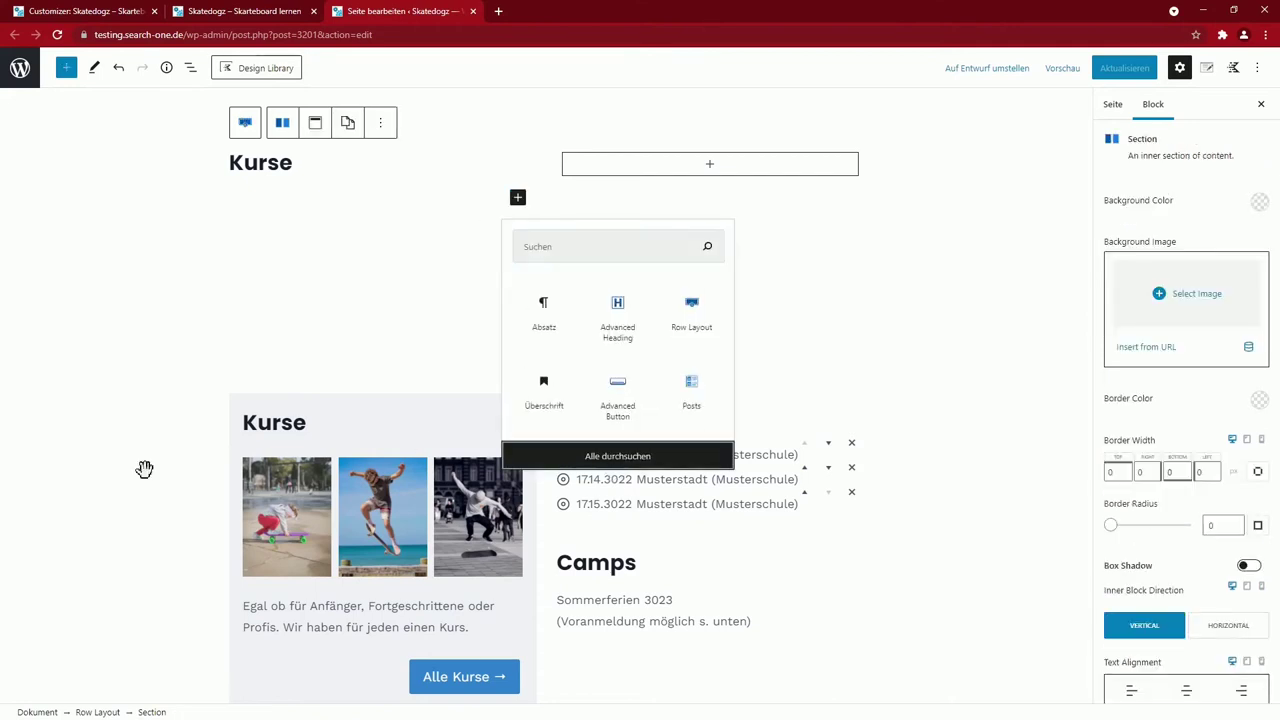
pyautogui.click(120, 410)
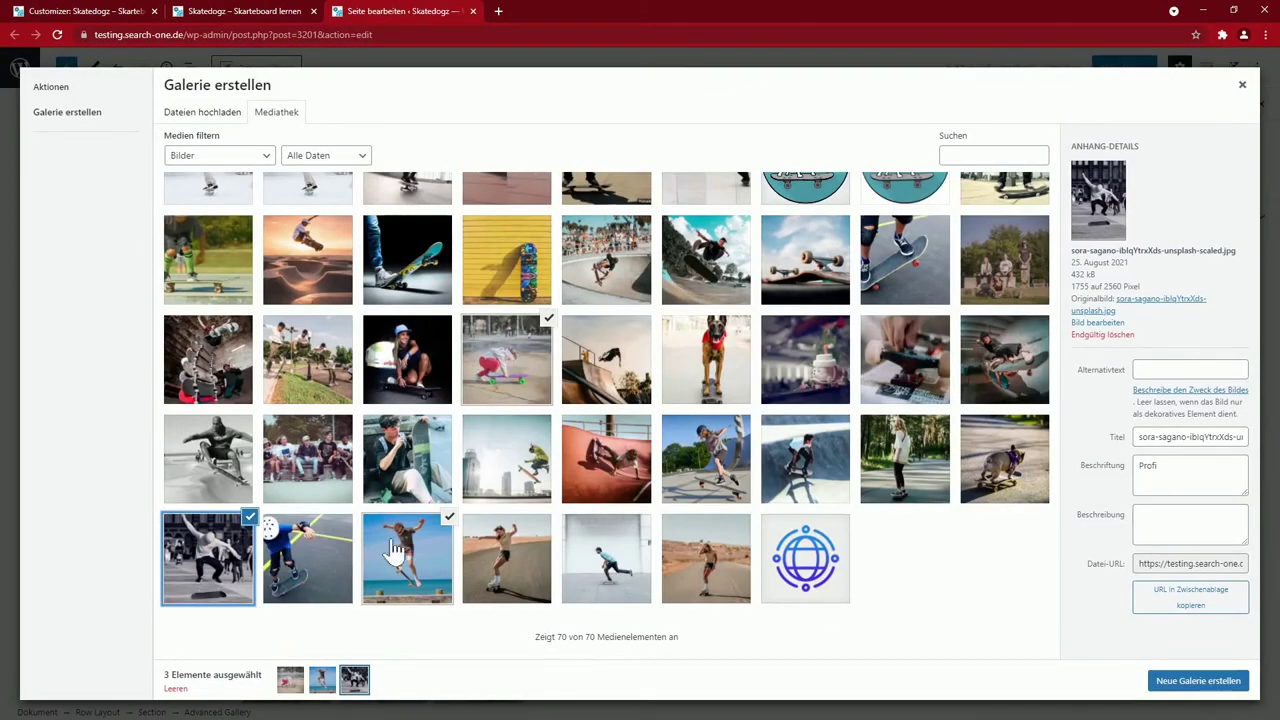
pyautogui.click(1174, 689)
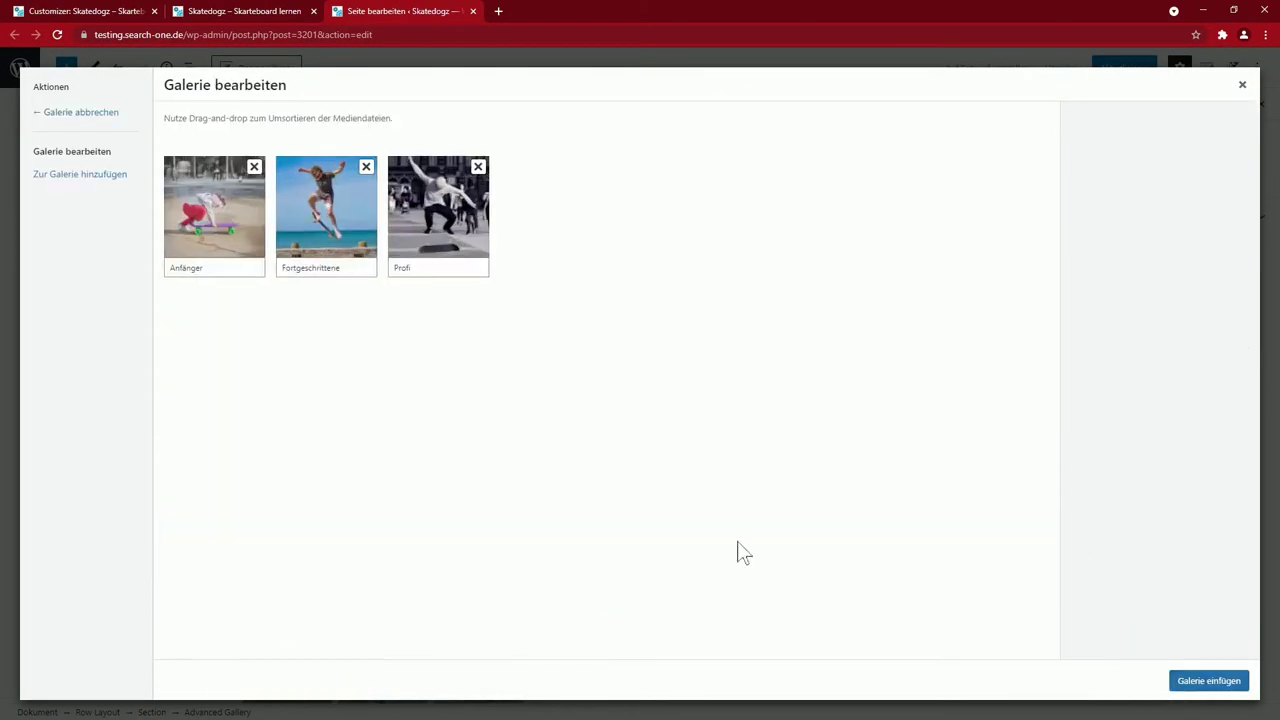
pyautogui.click(1178, 688)
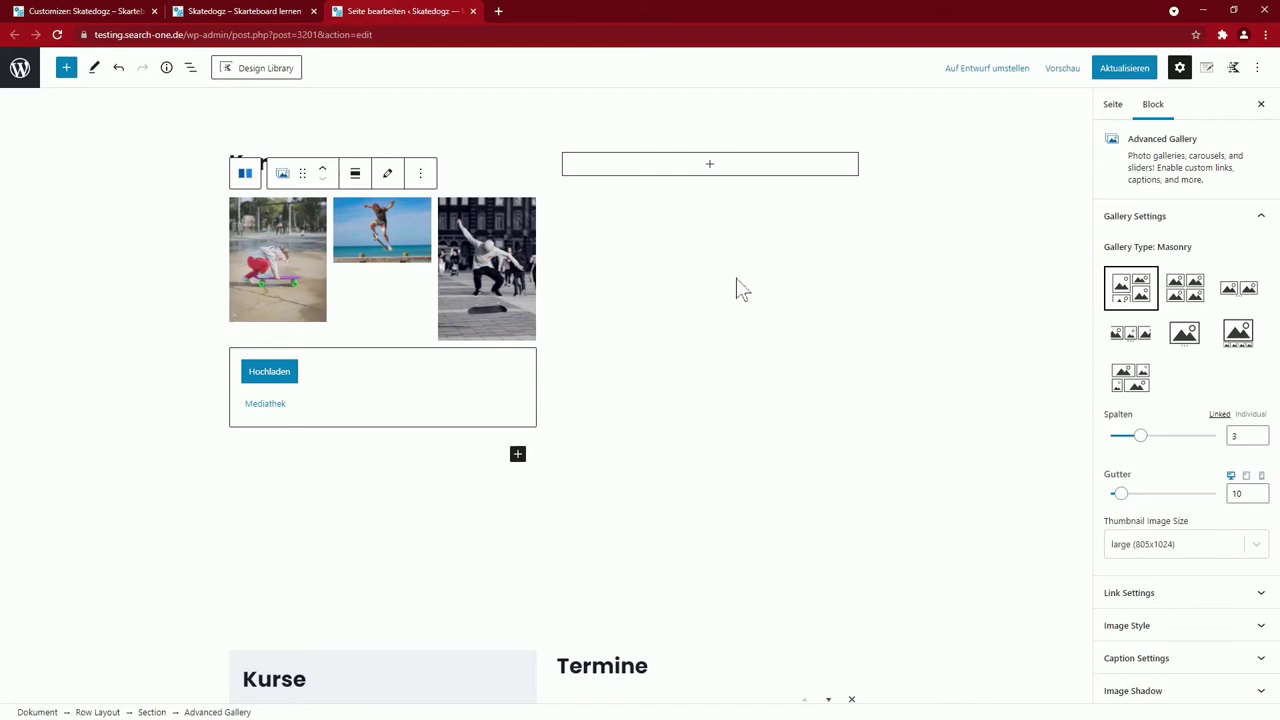
# Try the Grid, Carousel, Fluid Carousel, Slider, thumbnail slider and Tiles types on the new gallery
pyautogui.click(1188, 296)
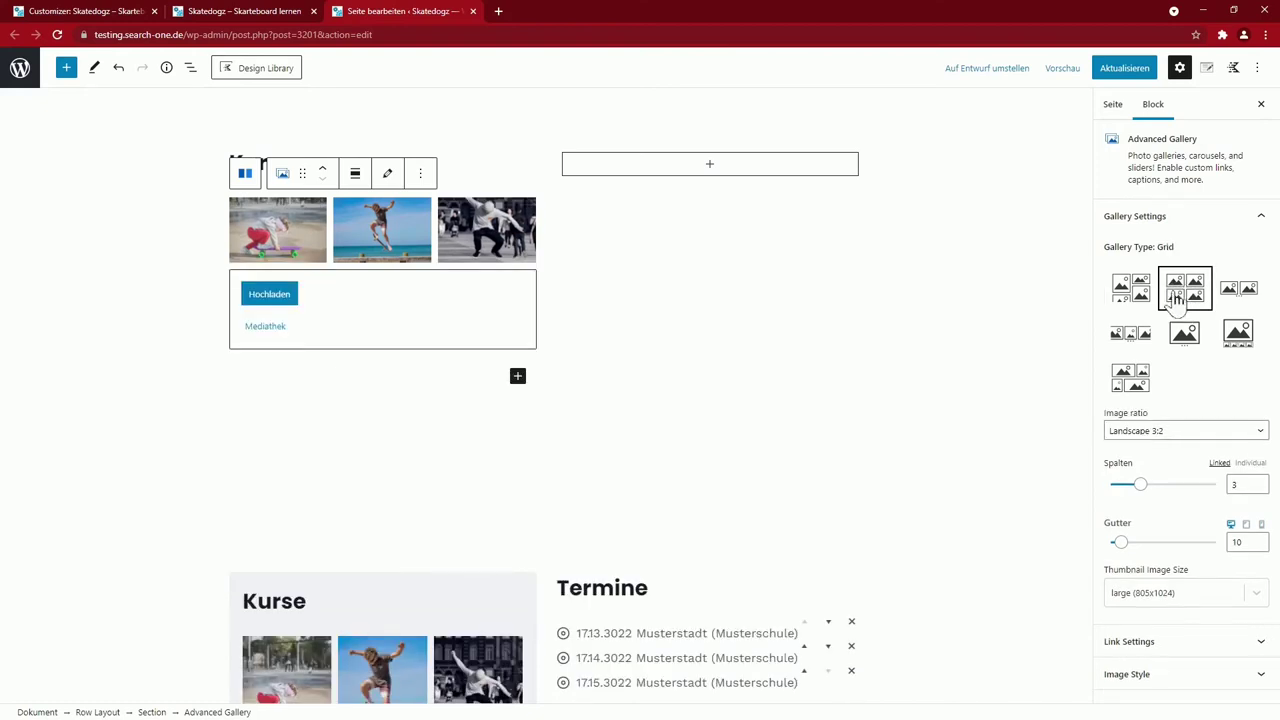
pyautogui.click(1250, 298)
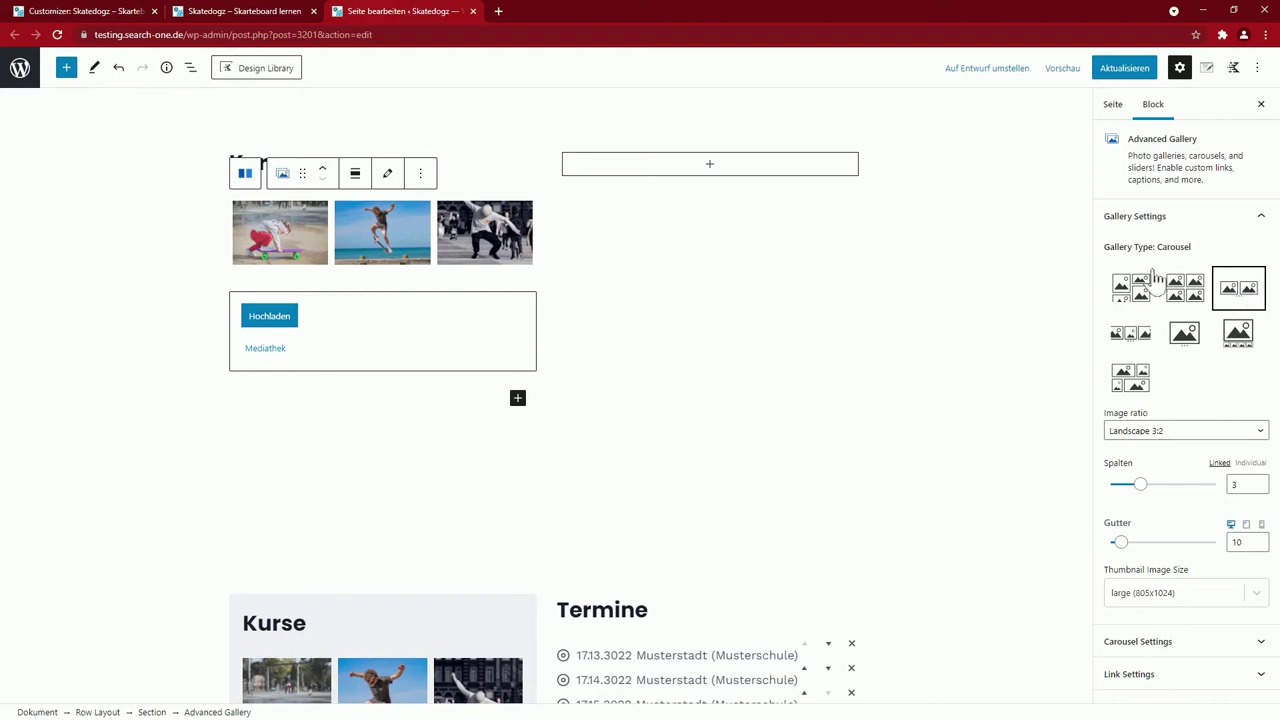
pyautogui.click(1129, 337)
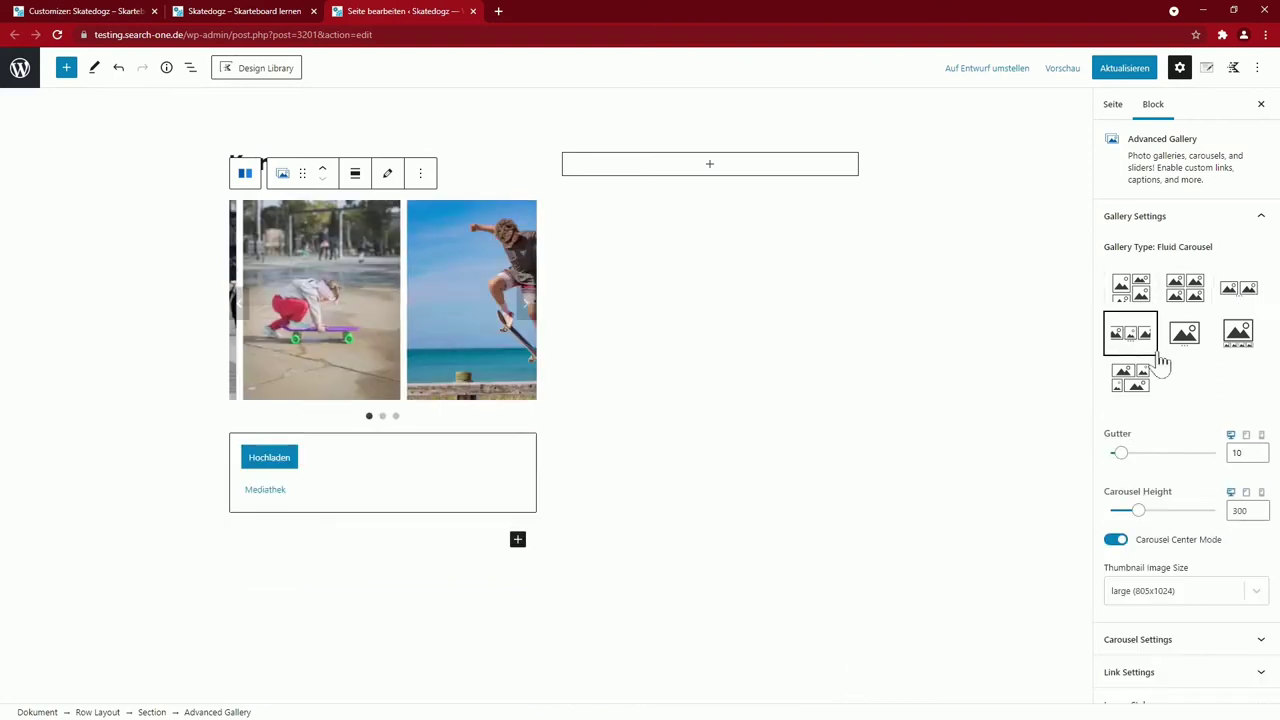
pyautogui.click(1188, 337)
pyautogui.click(527, 306)
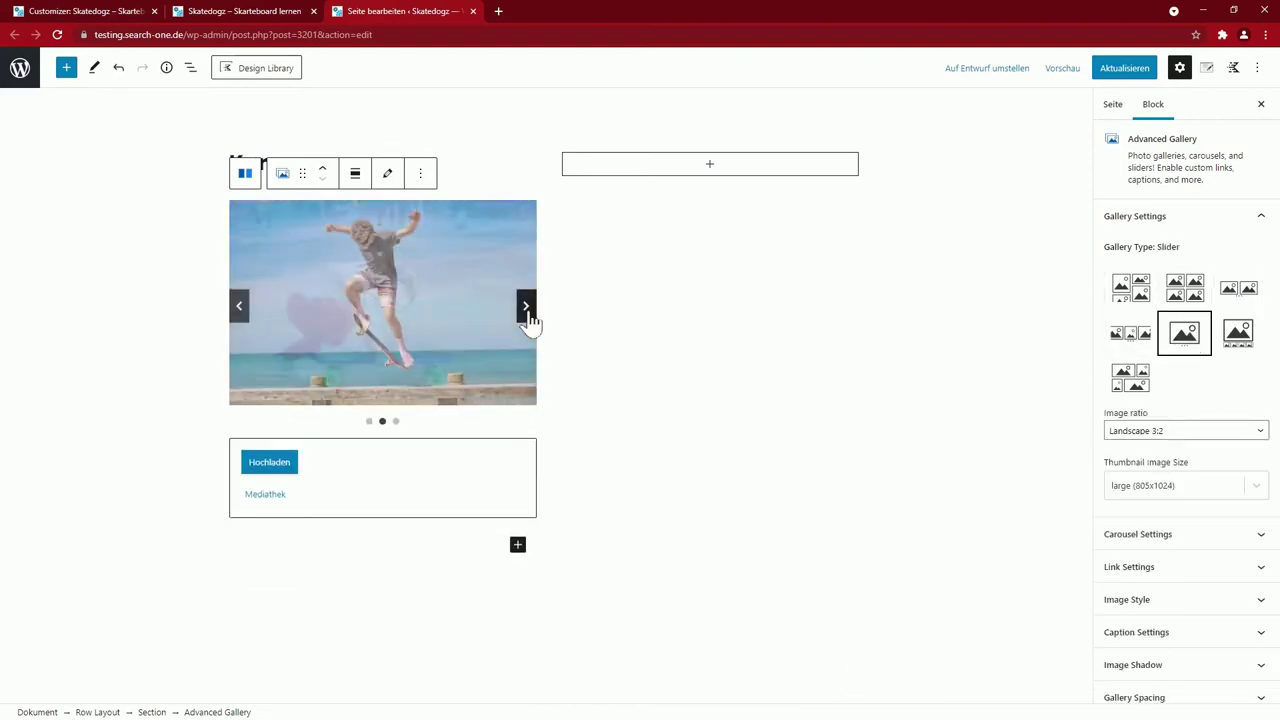
pyautogui.click(527, 306)
pyautogui.click(527, 306)
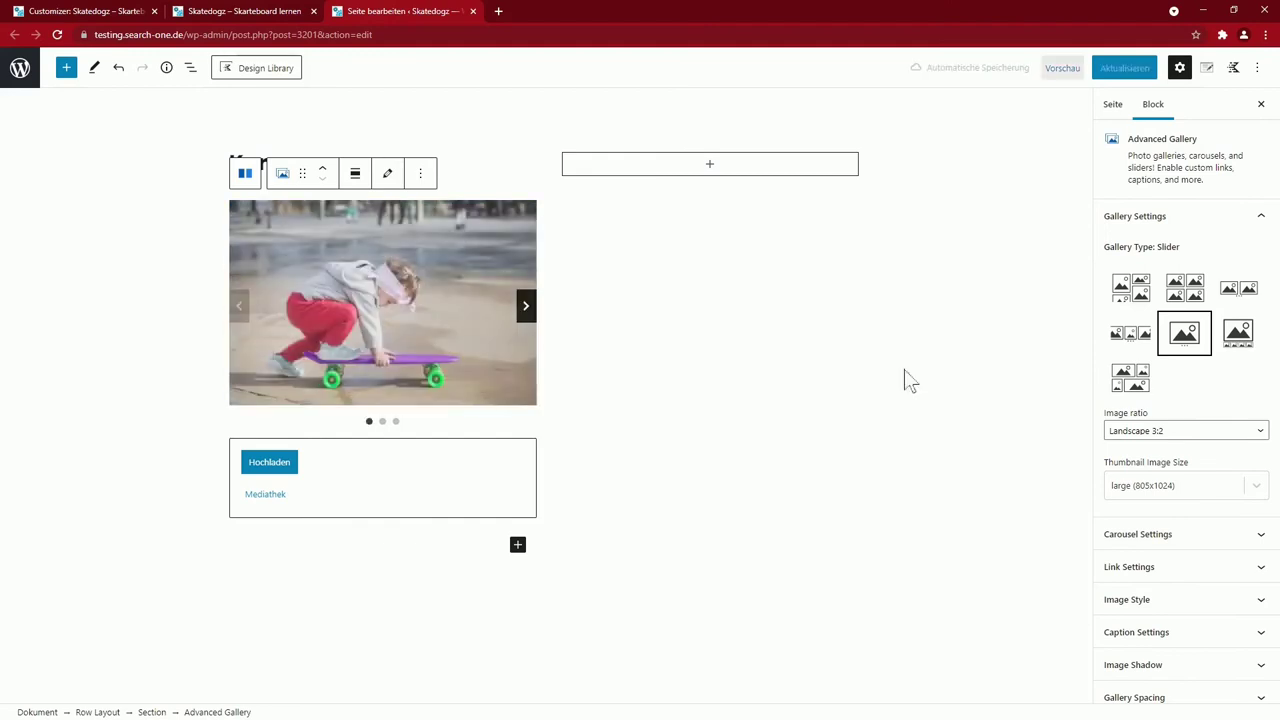
pyautogui.click(1236, 343)
pyautogui.click(1140, 380)
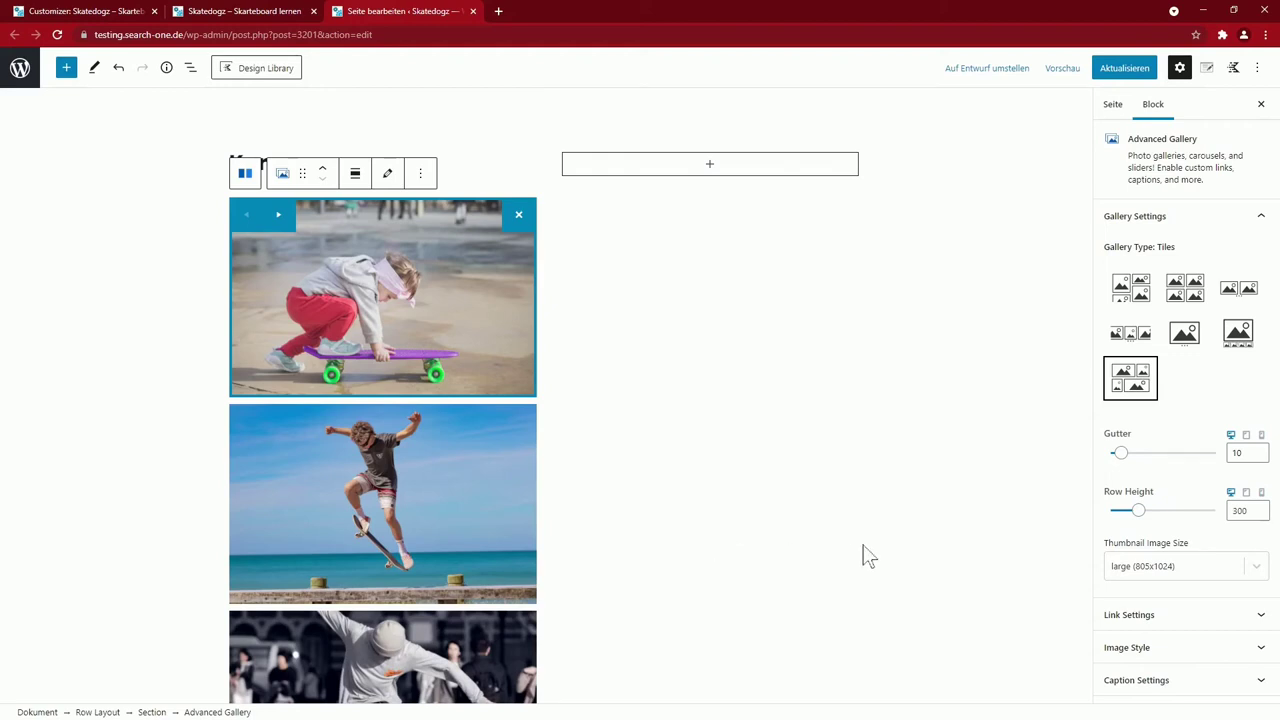
# Set the new gallery's type to Grid with a Portrait 3:4 image ratio
pyautogui.click(1197, 300)
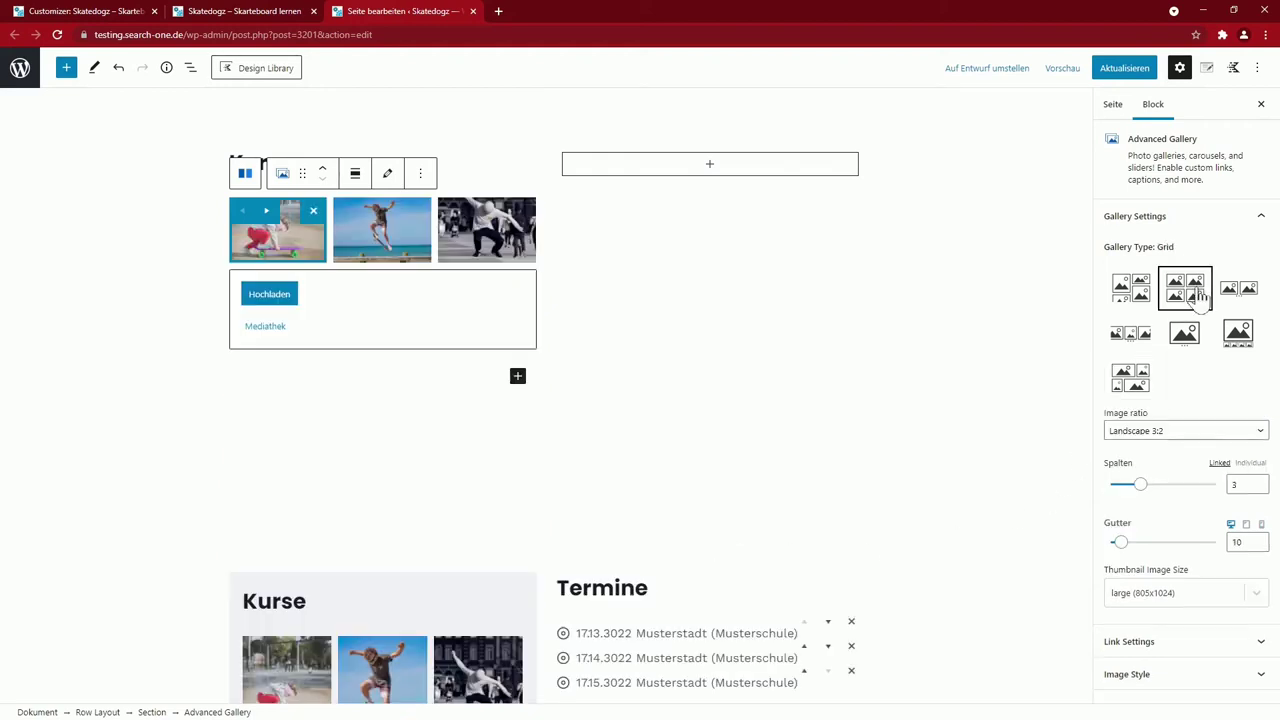
pyautogui.click(1238, 432)
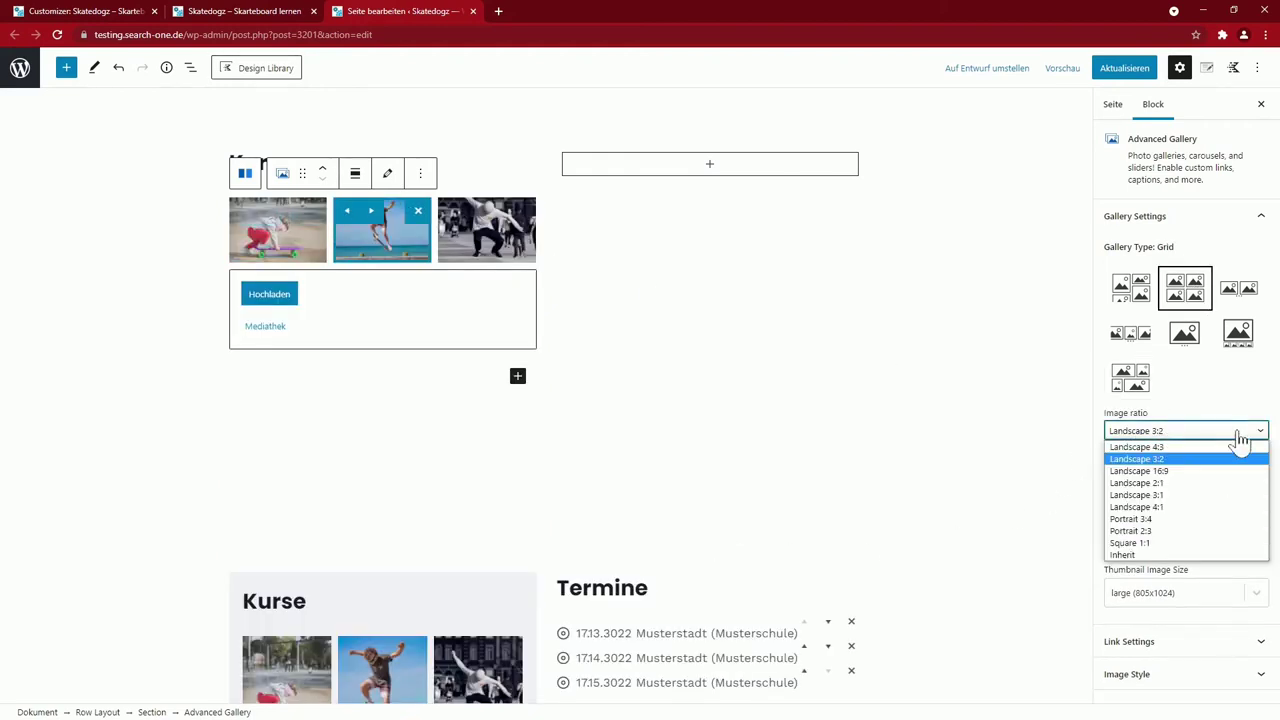
pyautogui.click(1180, 447)
pyautogui.click(1178, 432)
pyautogui.click(1160, 519)
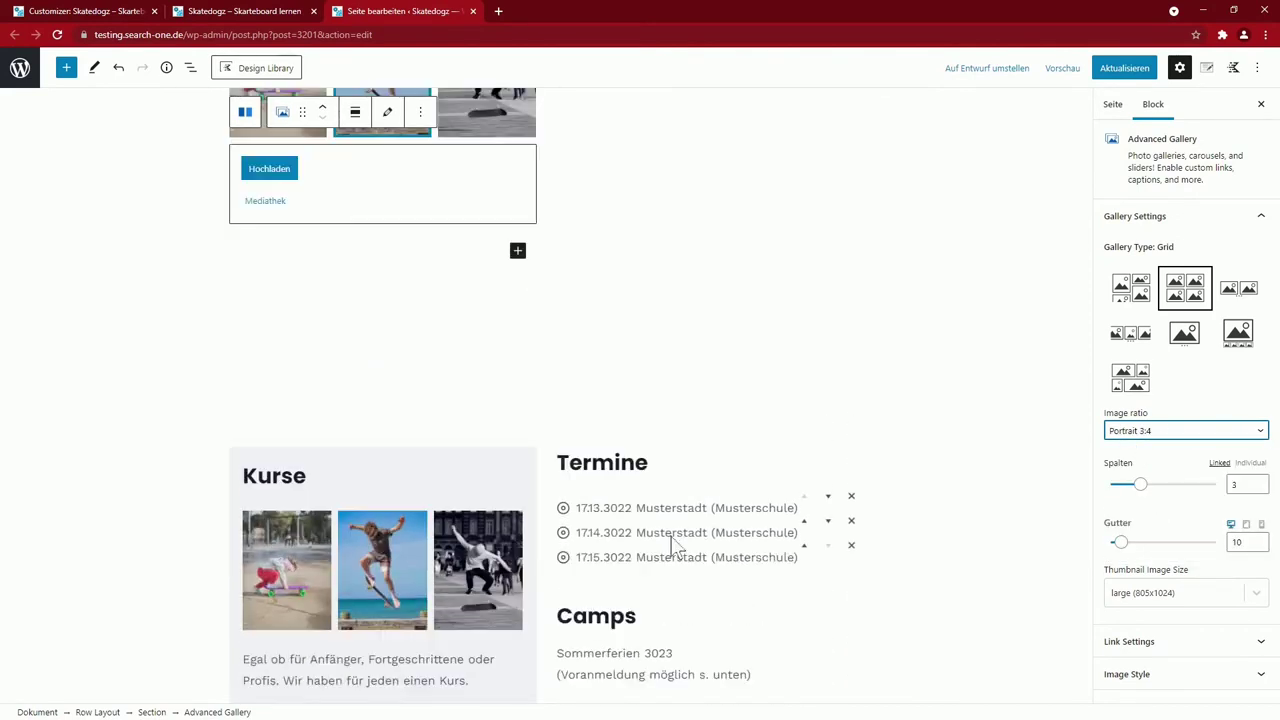
# Add a paragraph below the new gallery reading "Egal ob für Anfänger, Fortgeschrittene oder Profis. Wir haben für jeden einen Kurs."
pyautogui.click(686, 540)
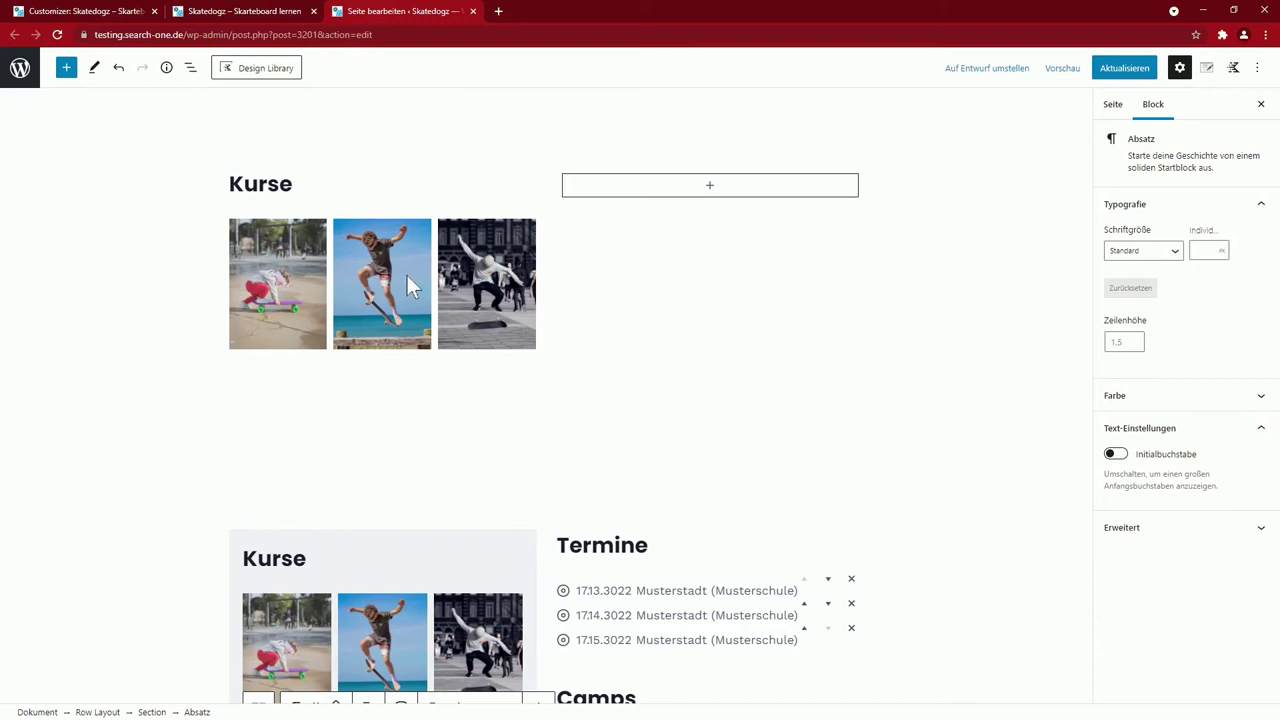
pyautogui.click(424, 380)
pyautogui.click(519, 476)
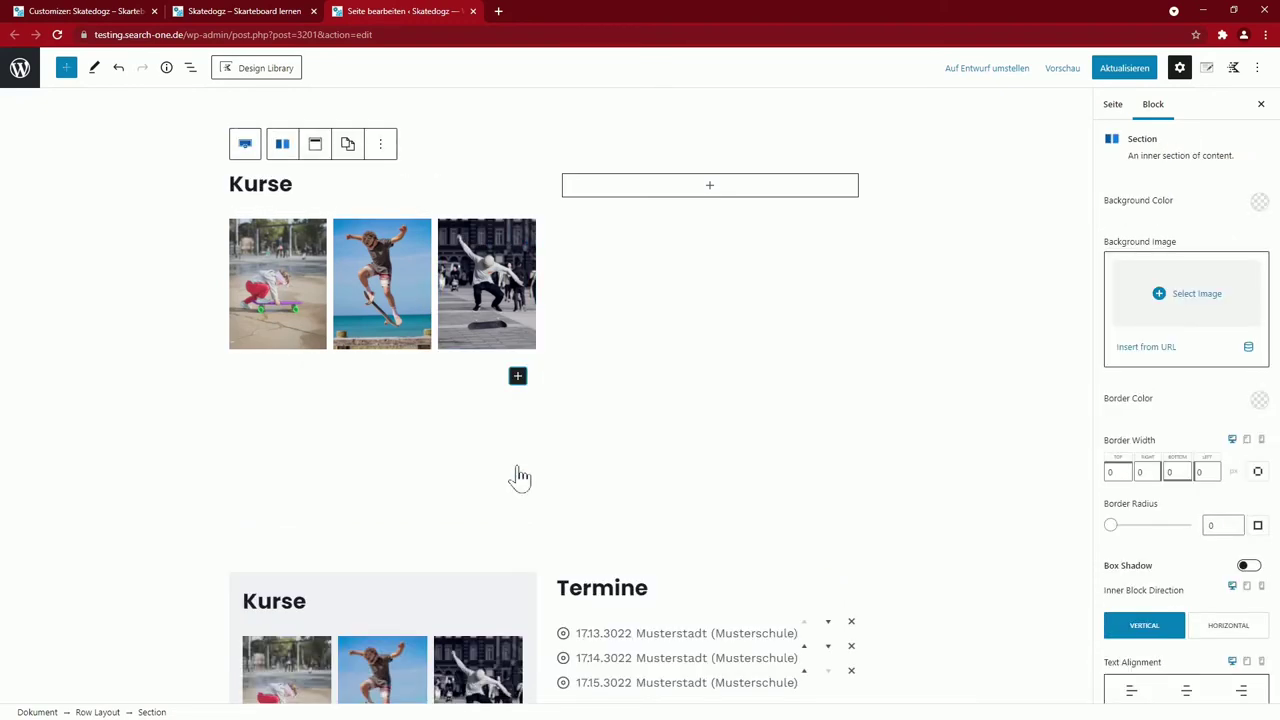
pyautogui.click(397, 423)
pyautogui.write('Egal ob für Anfänger, Fortgeschrittene oder Profis. Wir haben für jeden einen Kurs.')
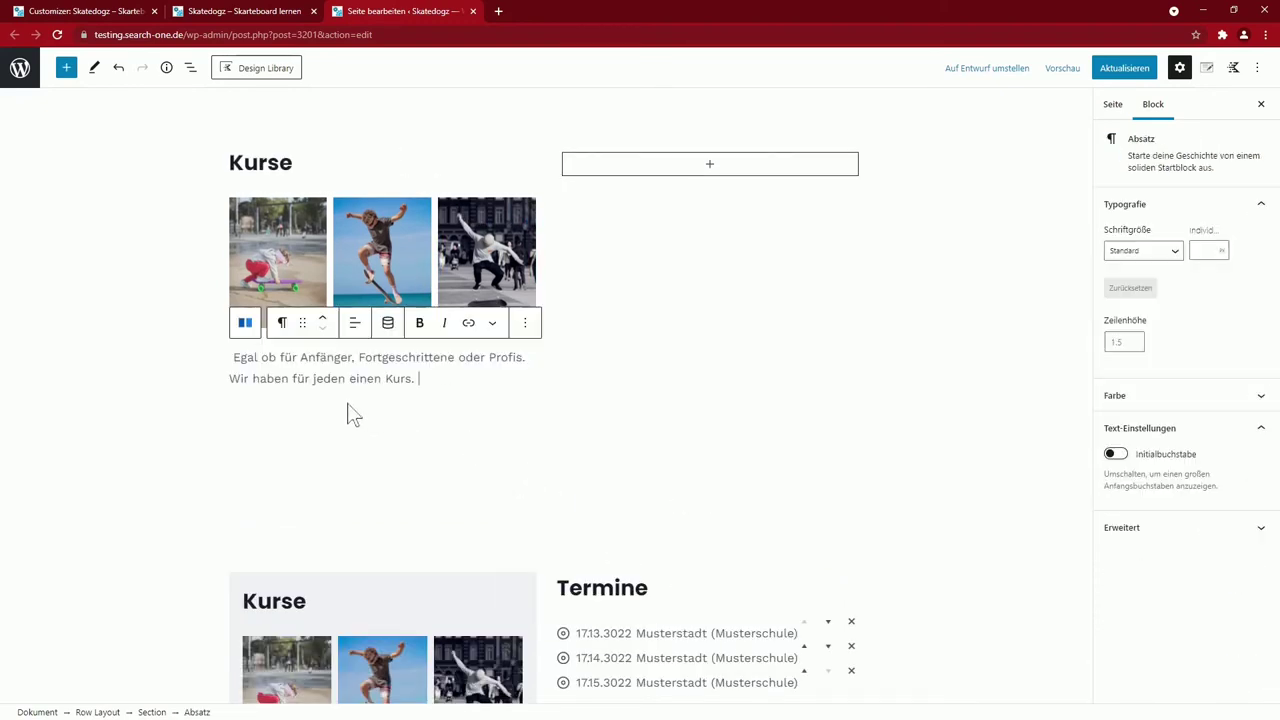
# Add an Advanced Button labelled "Alle Kurse →" below the paragraph and link it to the kurse page
pyautogui.press('Return')
pyautogui.click(523, 376)
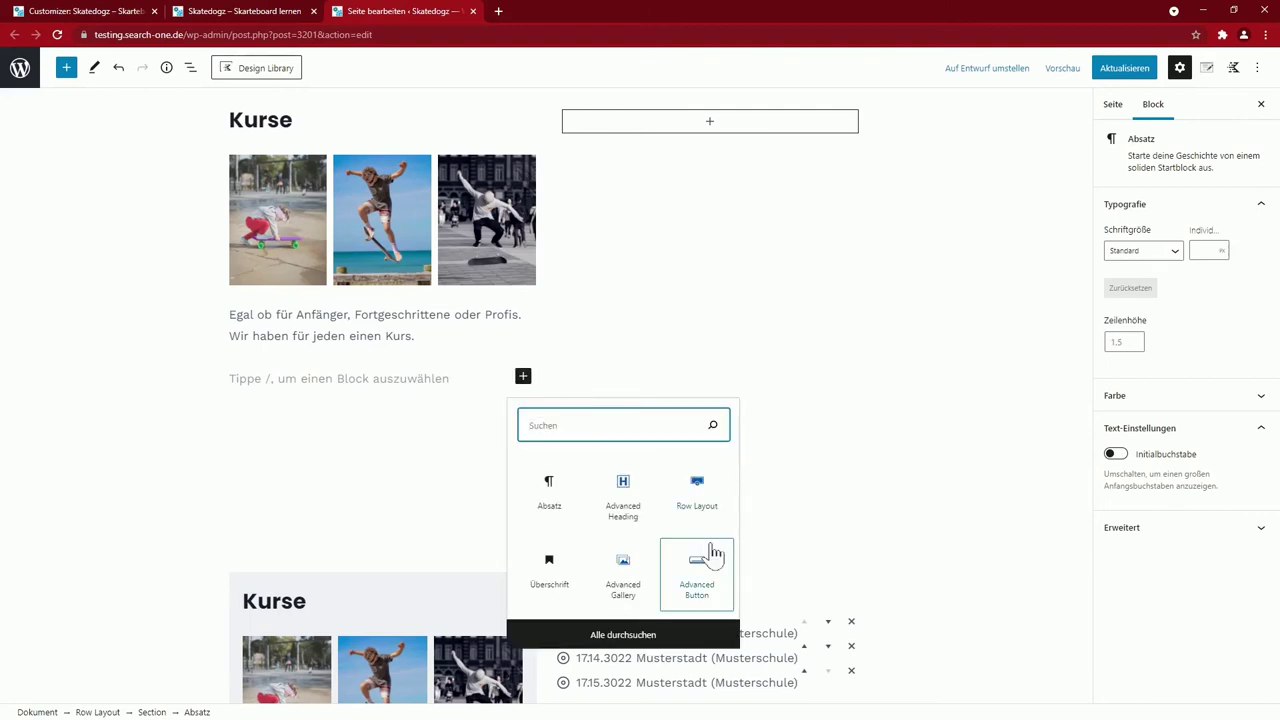
pyautogui.click(697, 575)
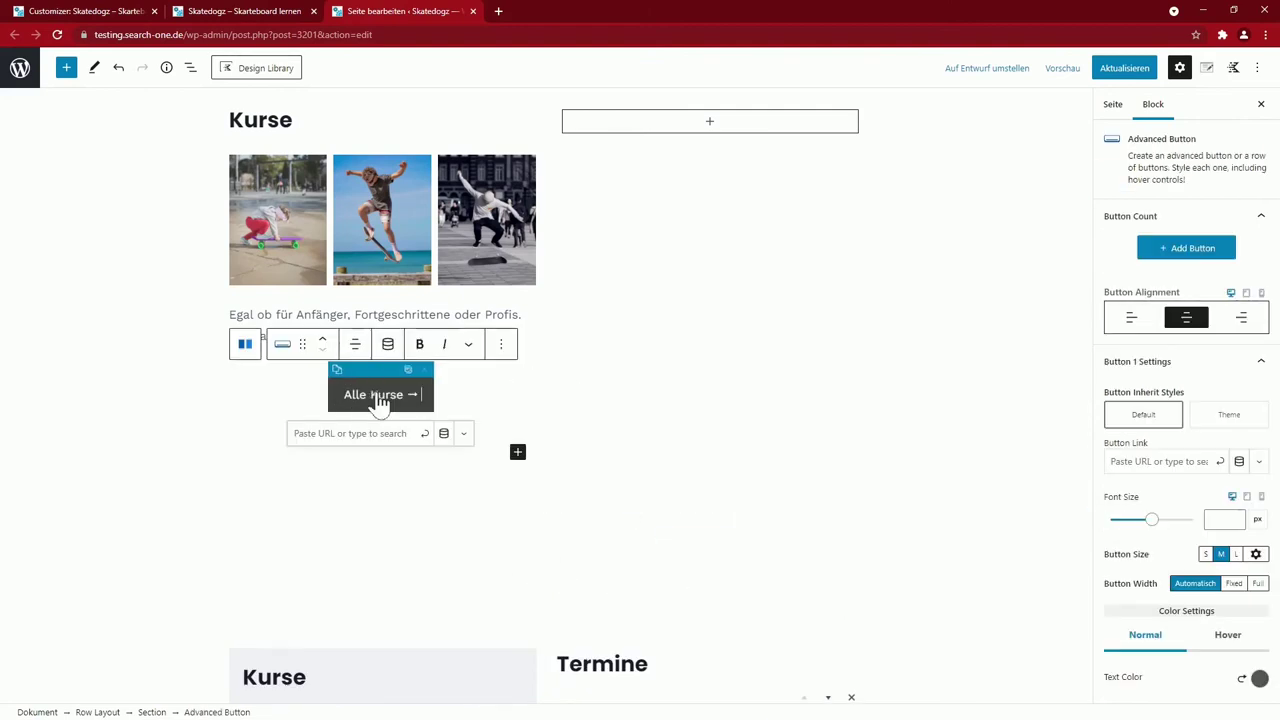
pyautogui.write('kurse')
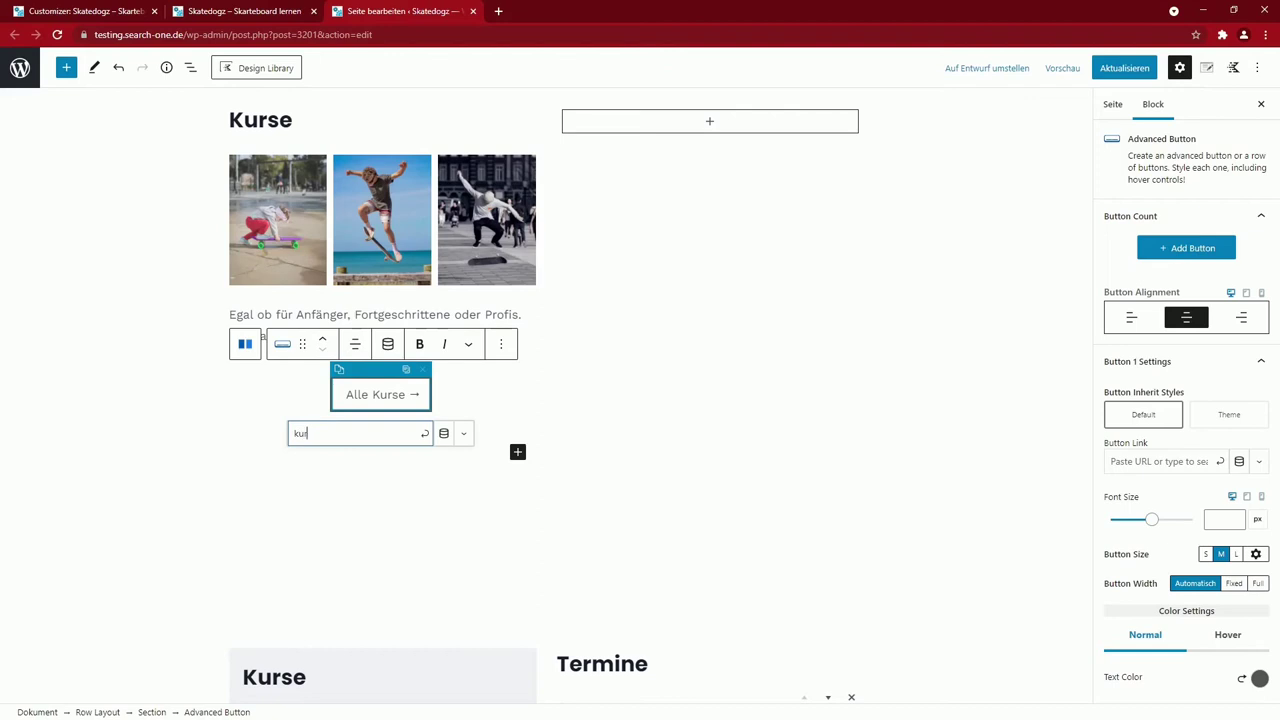
pyautogui.click(363, 477)
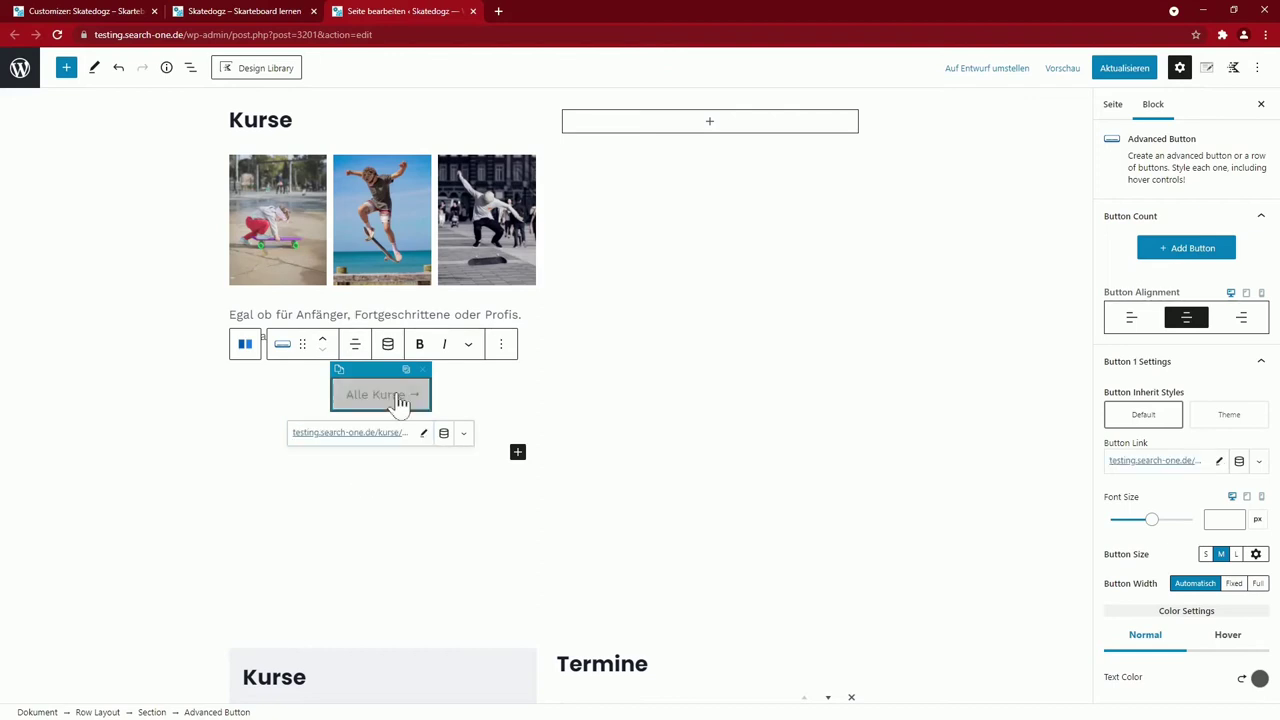
# Make the Alle Kurse button inherit the Theme style and align it right in its column
pyautogui.click(1231, 418)
pyautogui.click(355, 343)
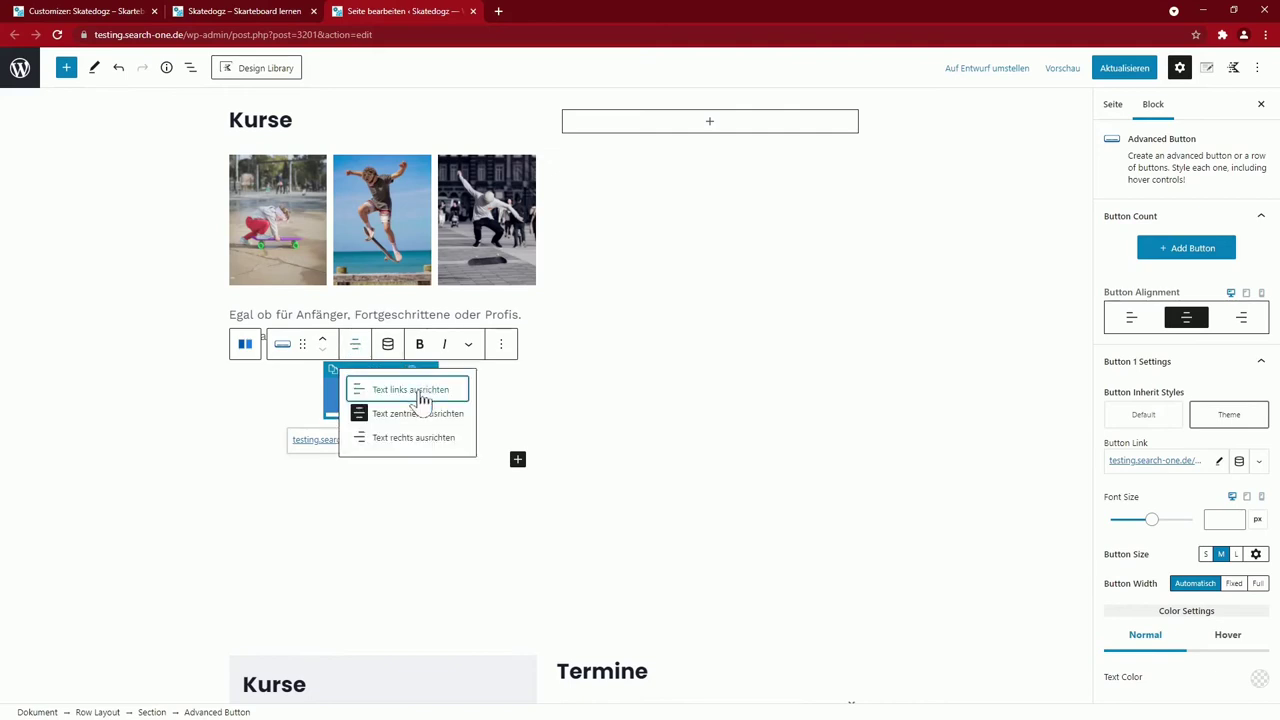
pyautogui.click(425, 438)
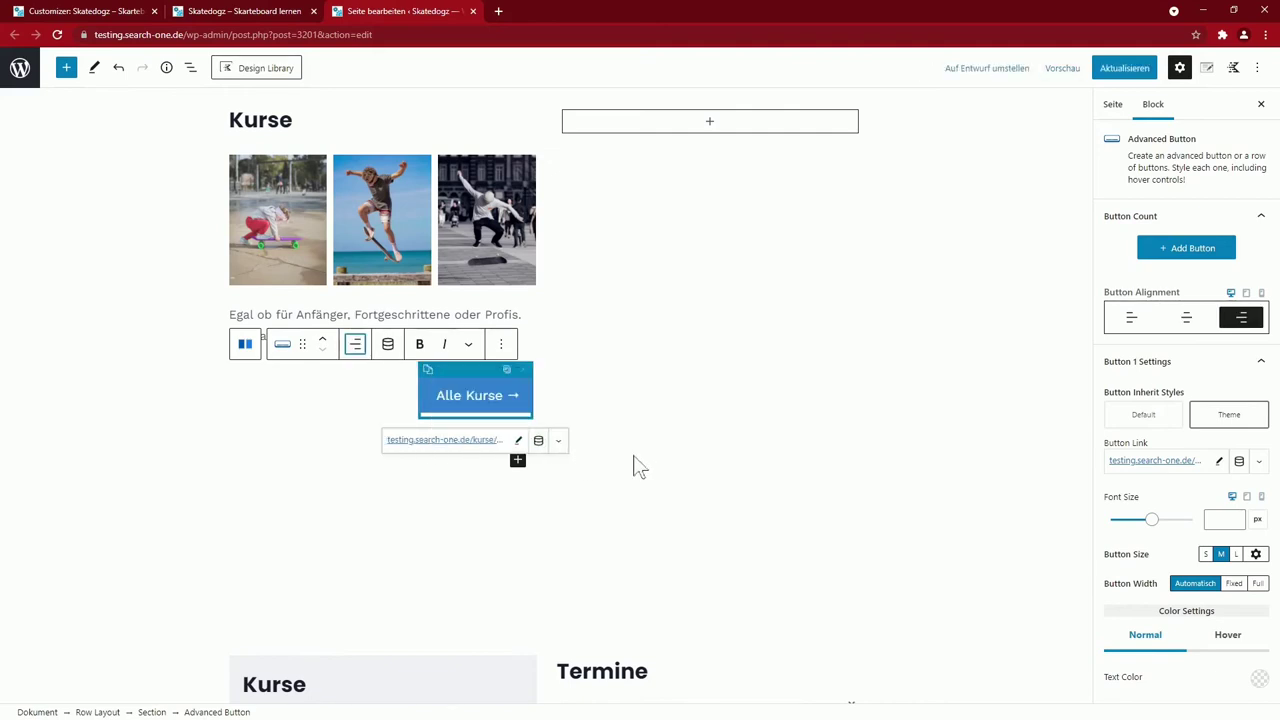
pyautogui.scroll(-2, 640, 467)
pyautogui.scroll(3, 371, 437)
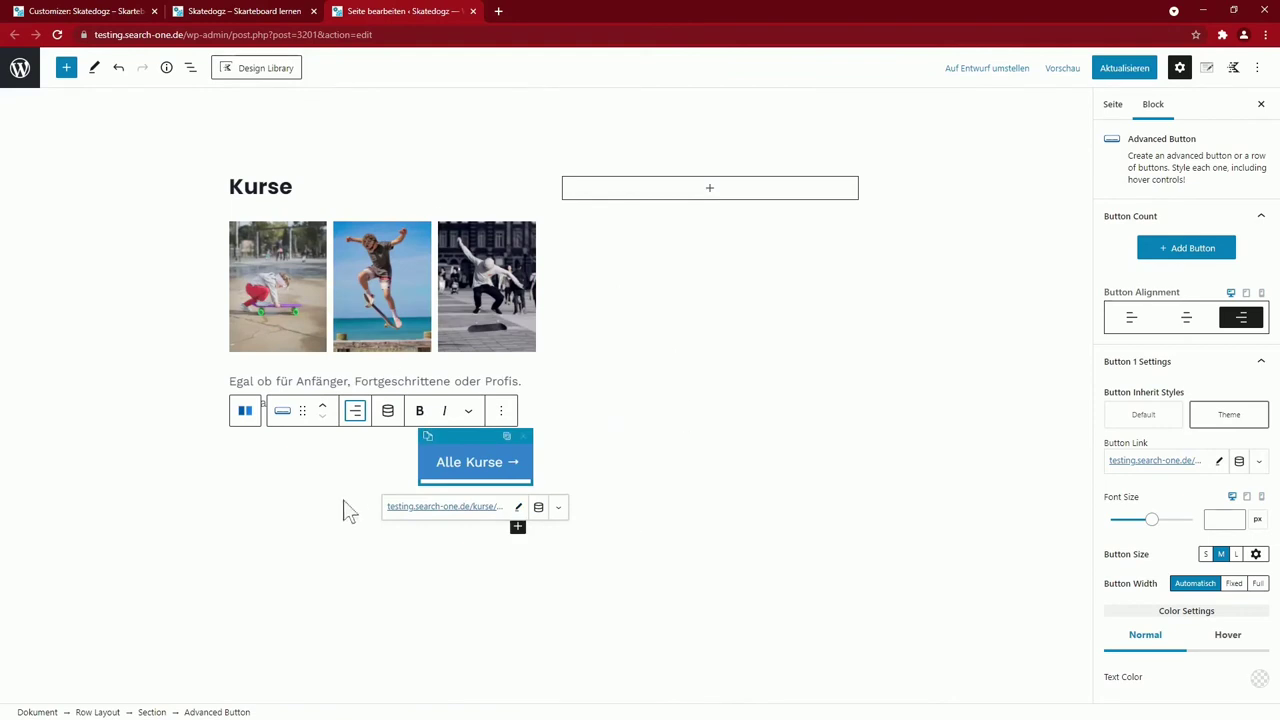
# Try the blue palette color 3182CE as the new Kurse section's background and select the existing Kurse section for comparison
pyautogui.click(245, 412)
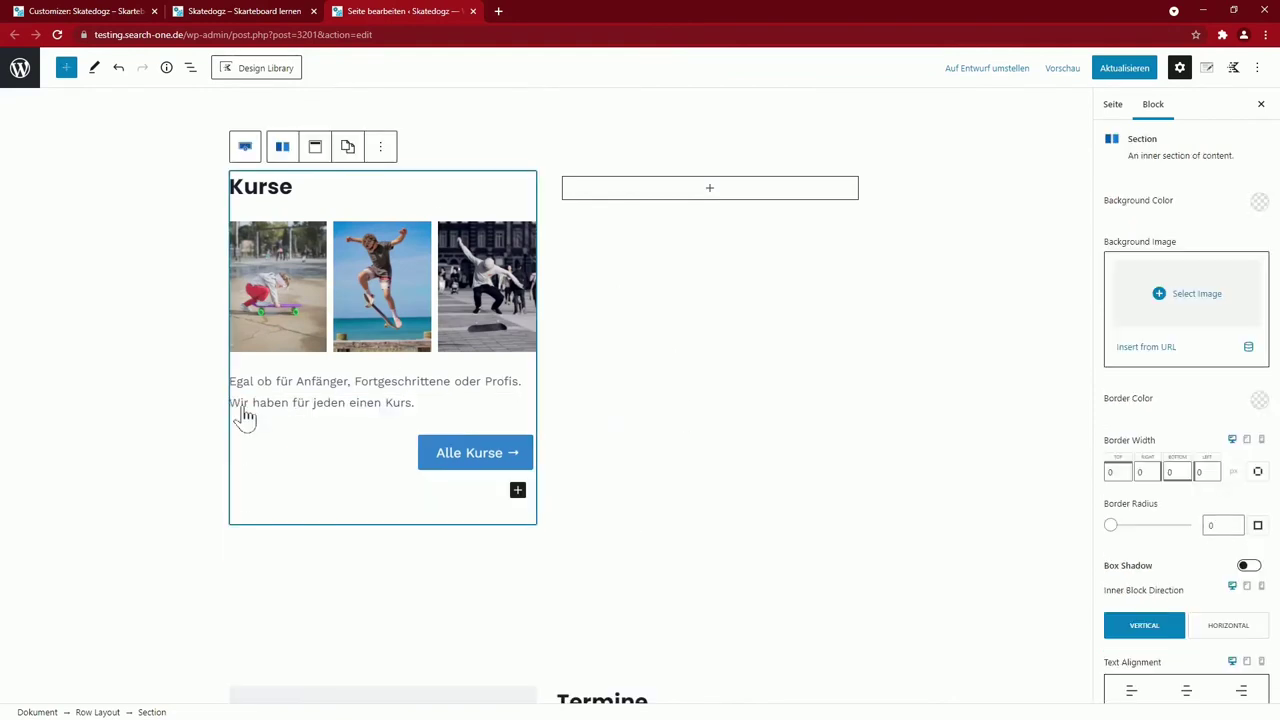
pyautogui.click(1259, 203)
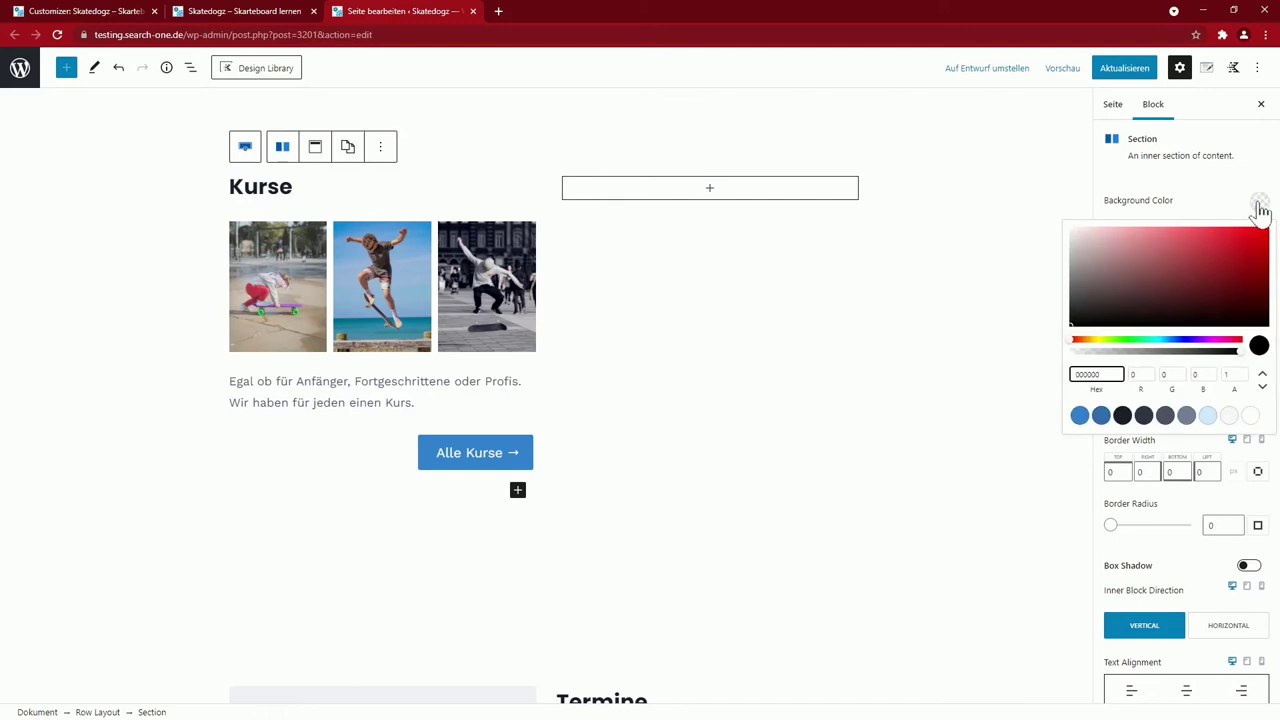
pyautogui.click(1079, 415)
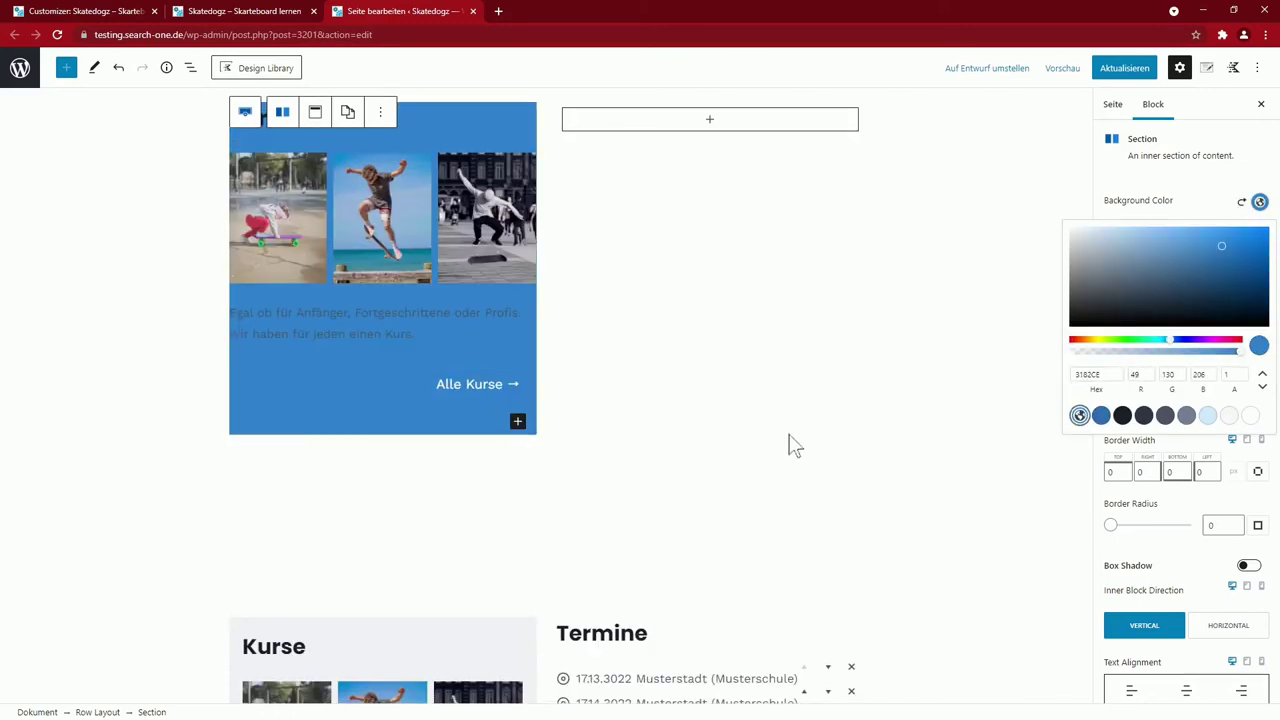
pyautogui.scroll(-3, 790, 445)
pyautogui.click(275, 381)
pyautogui.click(535, 449)
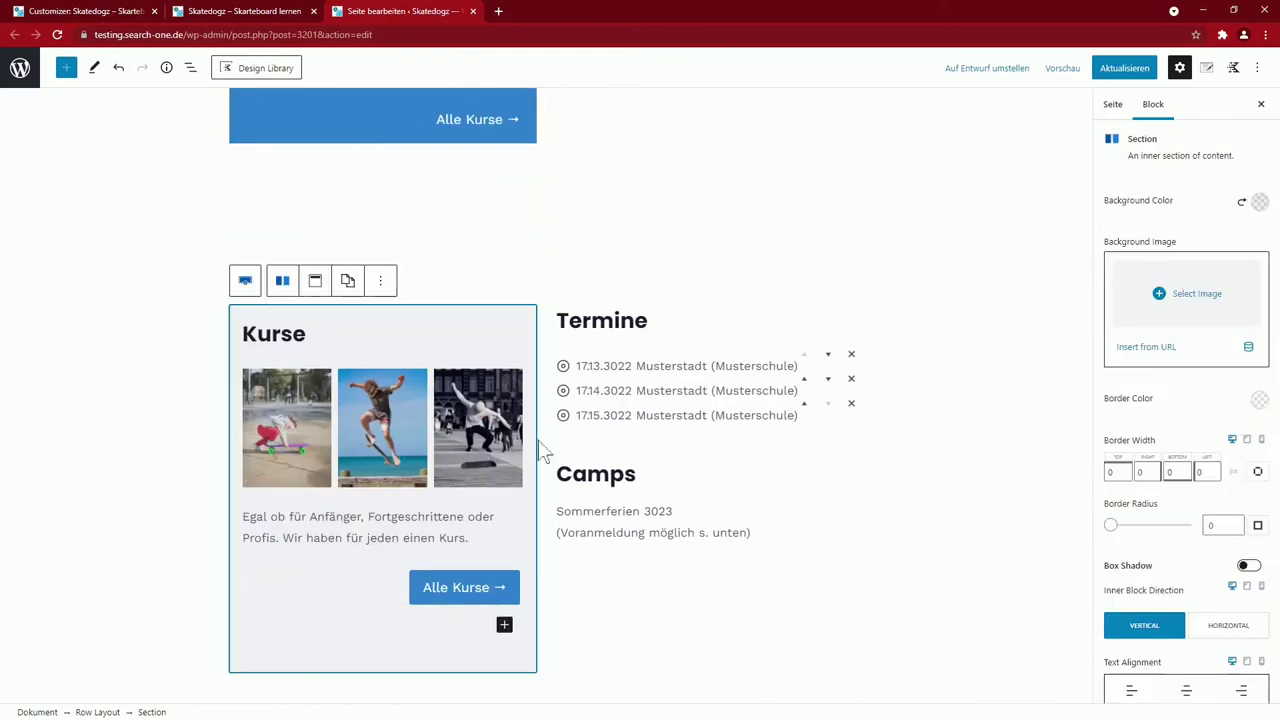
# Set the new Kurse section's background color to palette color 718096 with an alpha of 0.1
pyautogui.scroll(3, 265, 290)
pyautogui.click(265, 290)
pyautogui.click(263, 286)
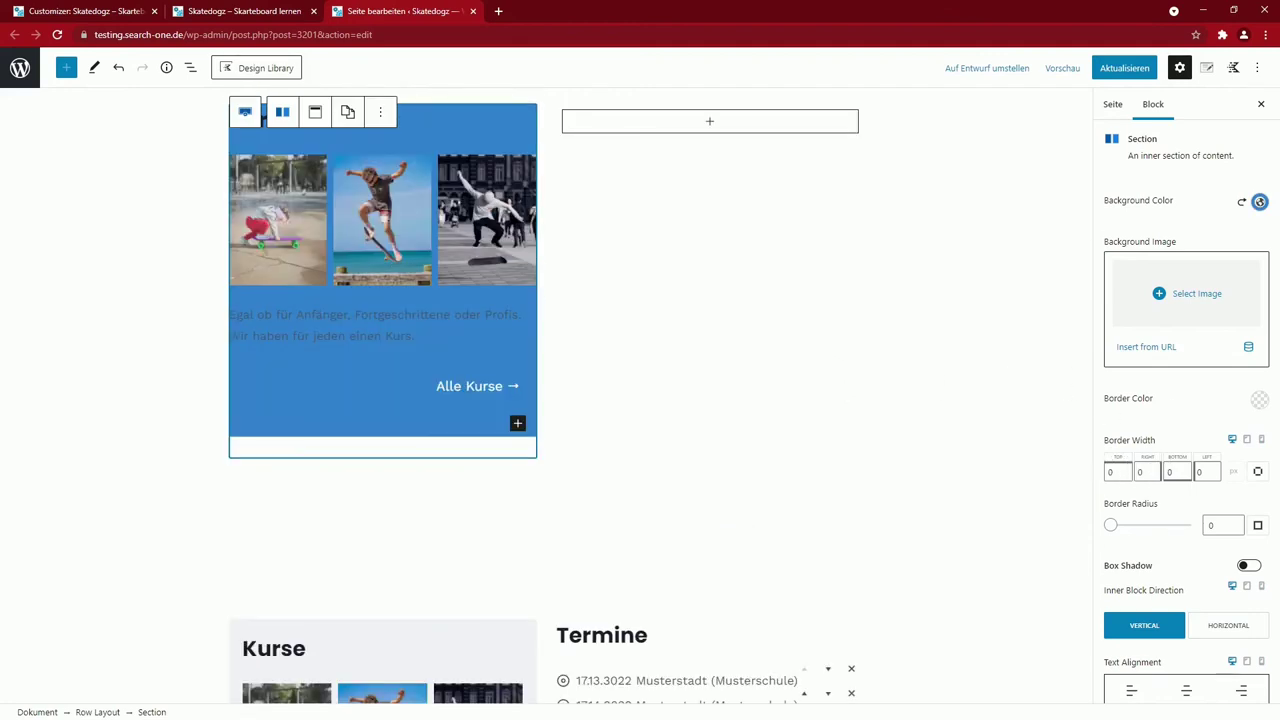
pyautogui.click(1248, 398)
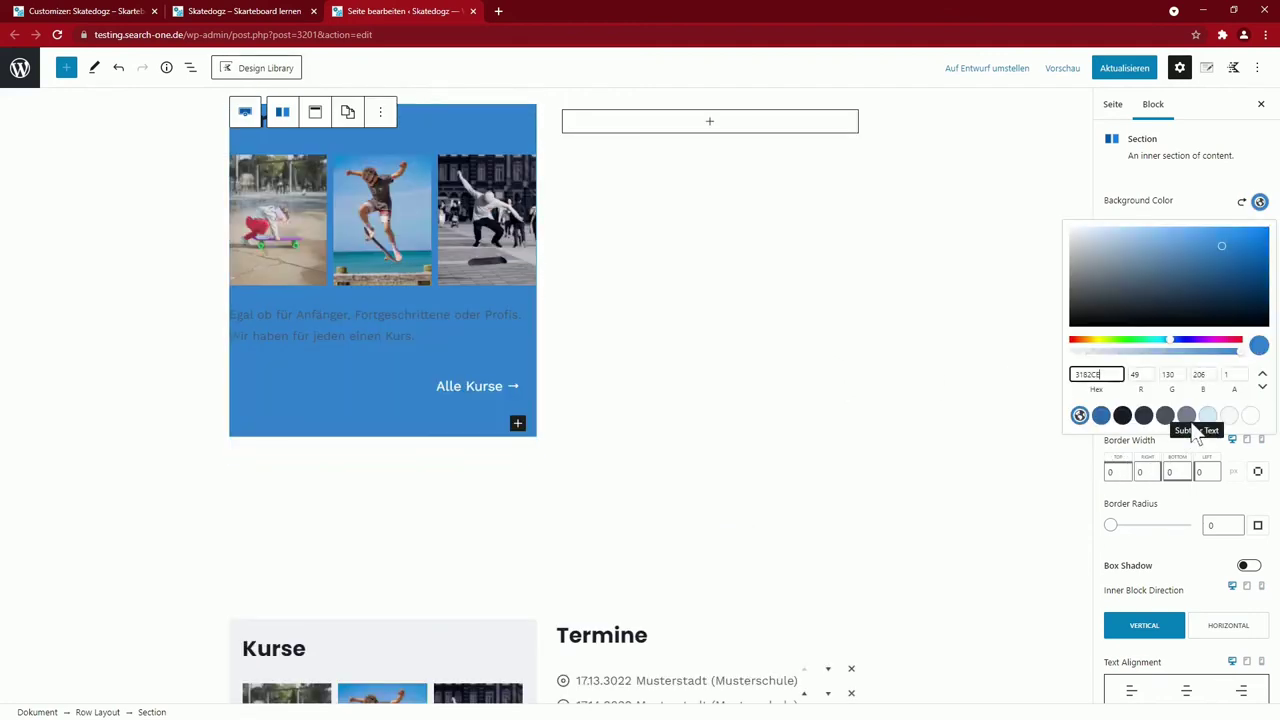
pyautogui.click(1187, 418)
pyautogui.click(1226, 378)
pyautogui.write('0')
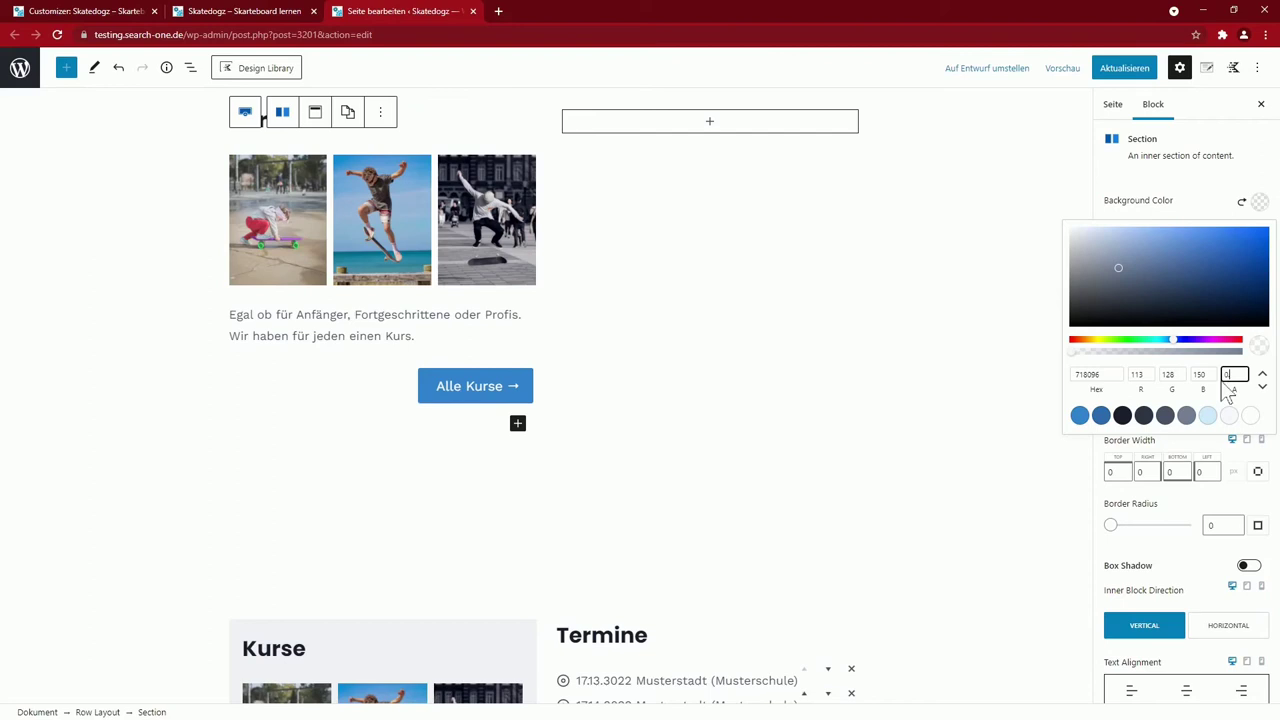
pyautogui.write('.1')
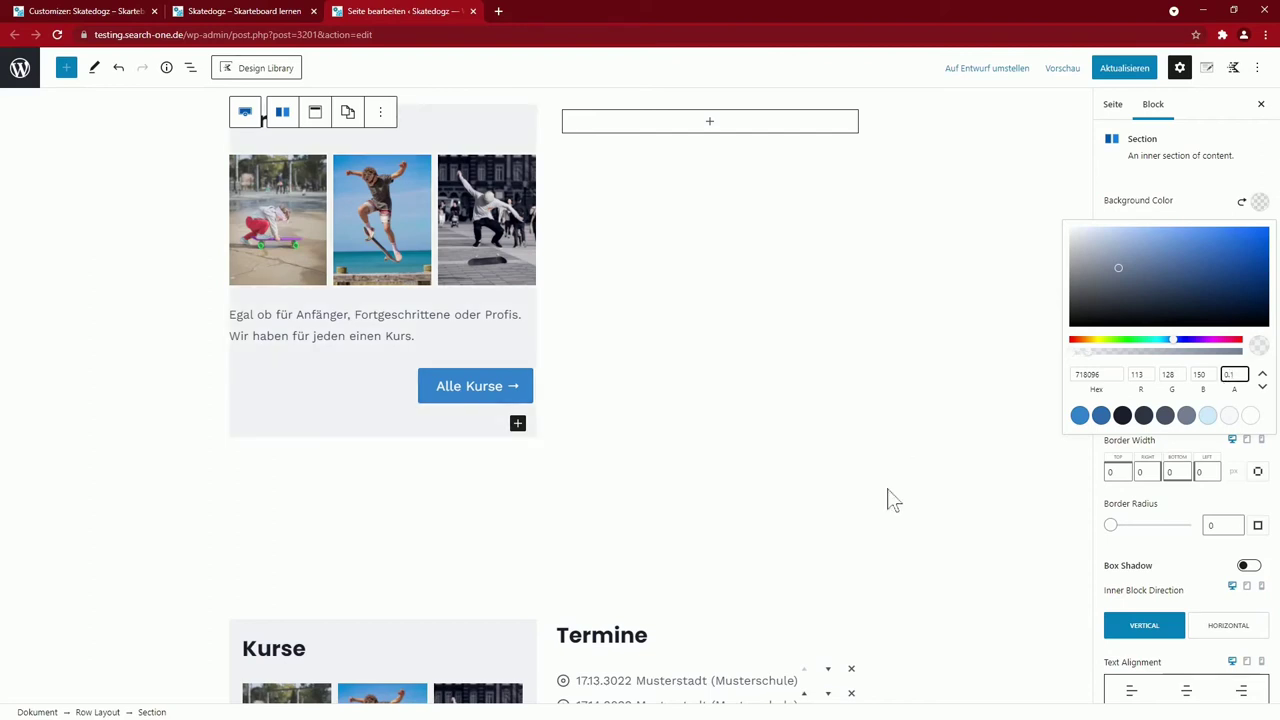
# Set the padding of the new Kurse section to 20 px on all sides
pyautogui.click(893, 500)
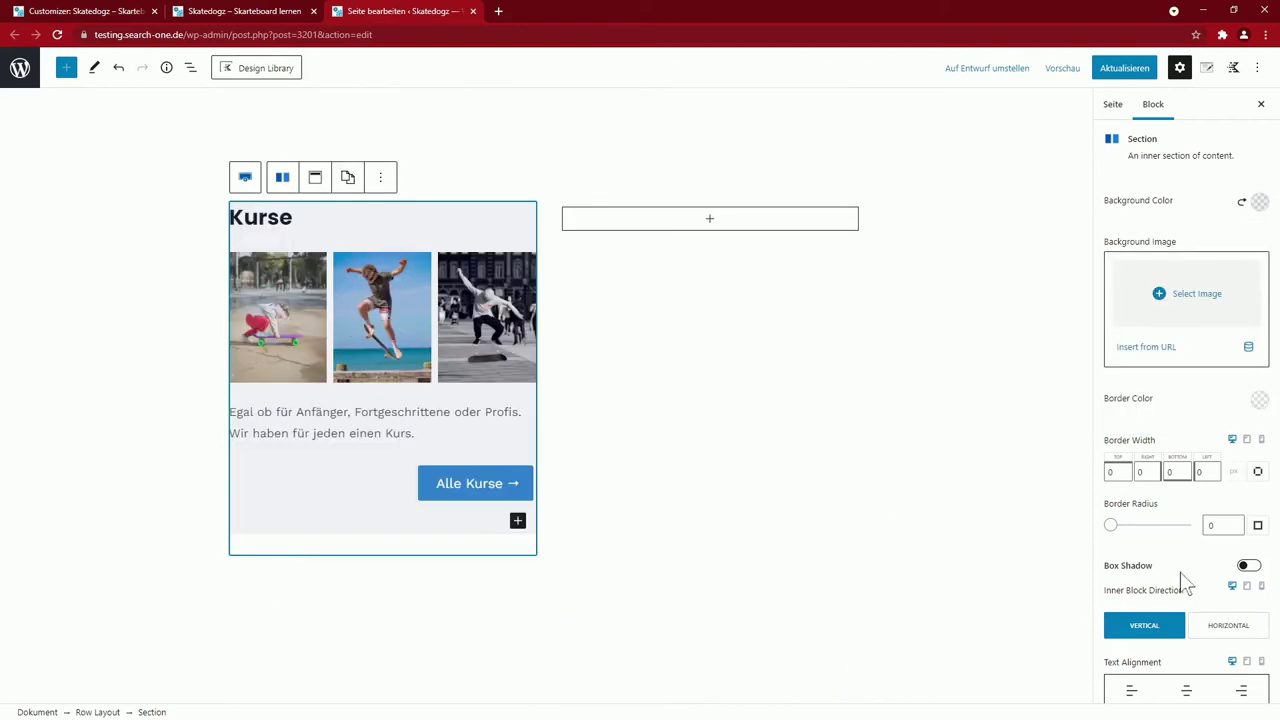
pyautogui.scroll(-3, 1238, 598)
pyautogui.click(1258, 482)
pyautogui.click(1200, 481)
pyautogui.write('20')
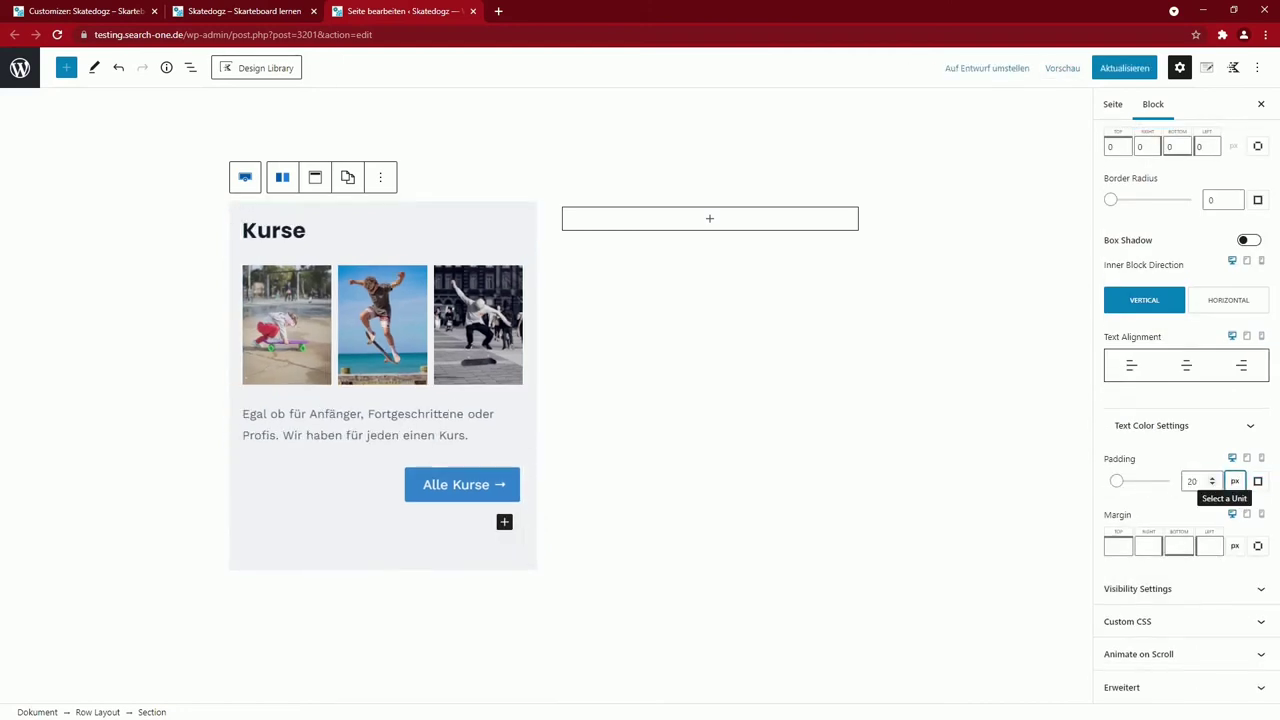
pyautogui.click(504, 521)
pyautogui.scroll(-2, 540, 600)
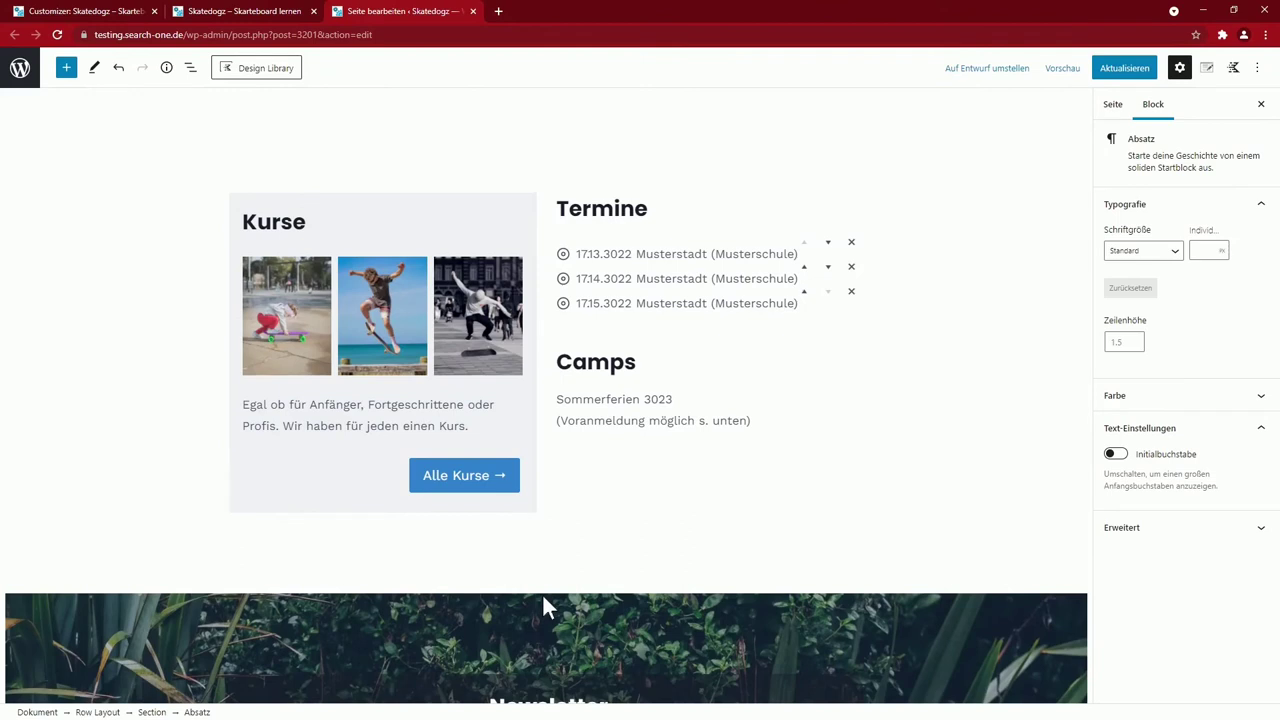
pyautogui.scroll(3, 542, 604)
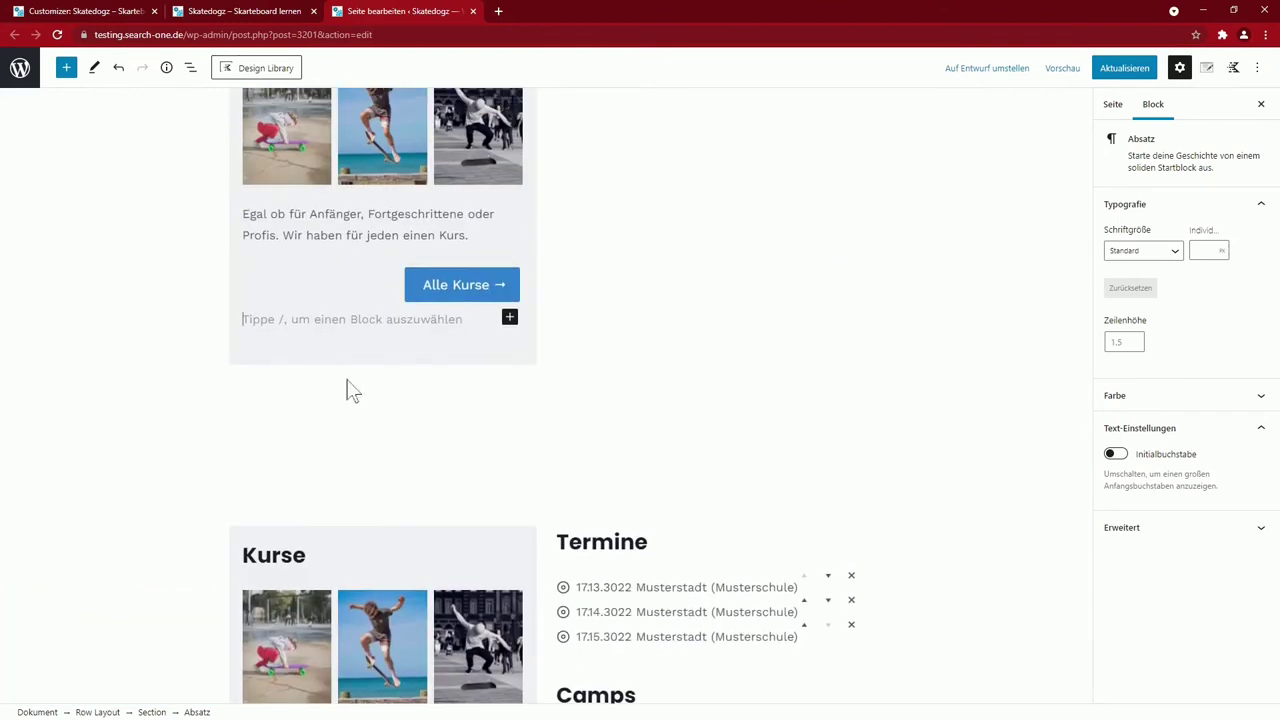
pyautogui.scroll(1, 350, 390)
pyautogui.click(450, 325)
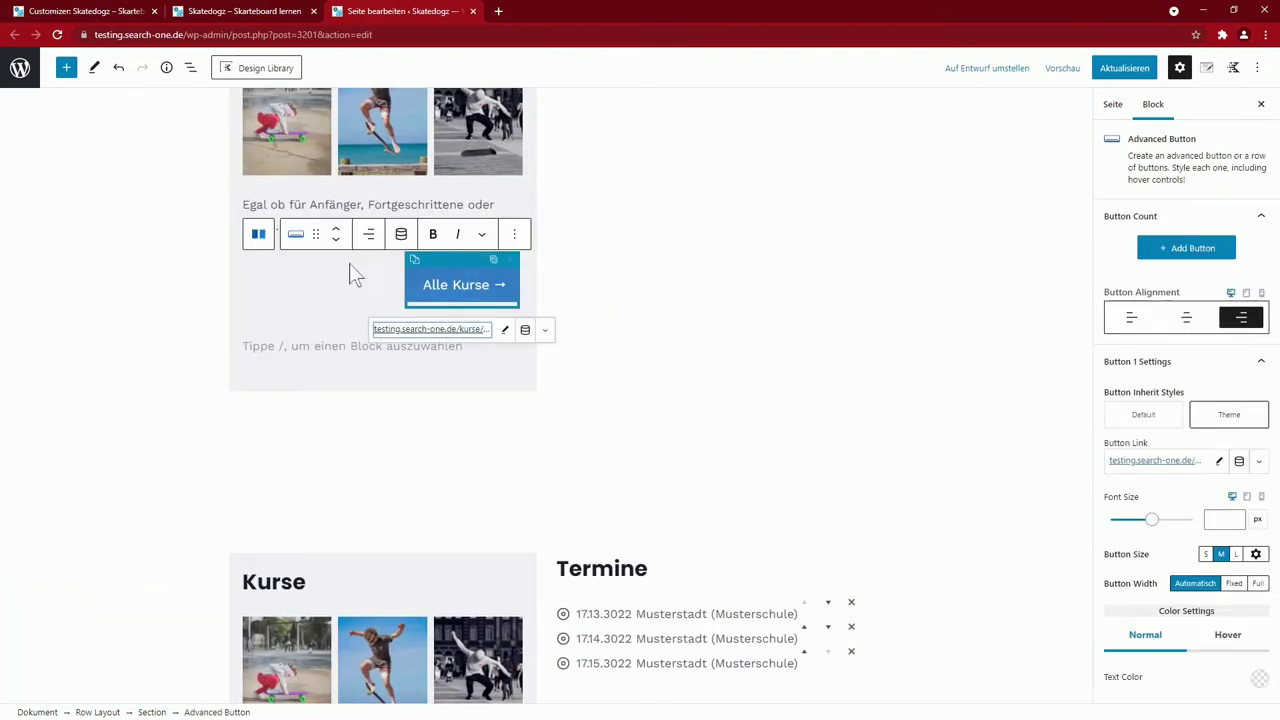
pyautogui.click(433, 237)
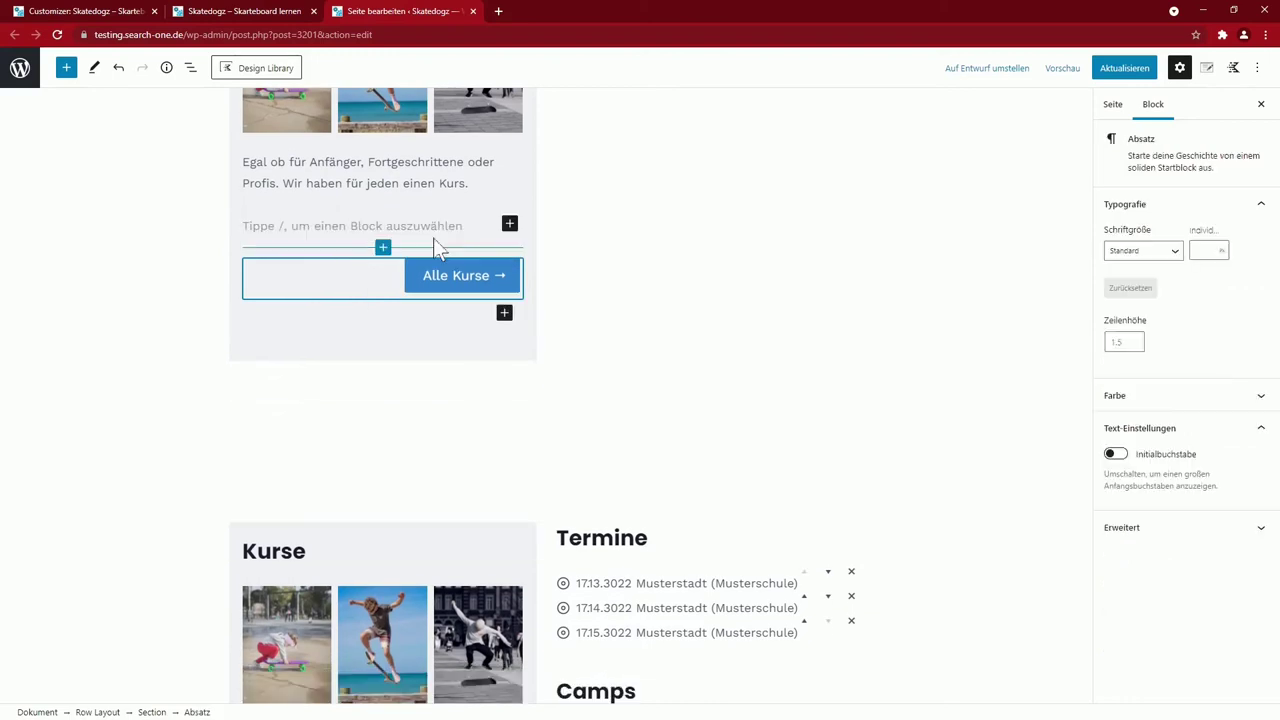
pyautogui.press('BackSpace')
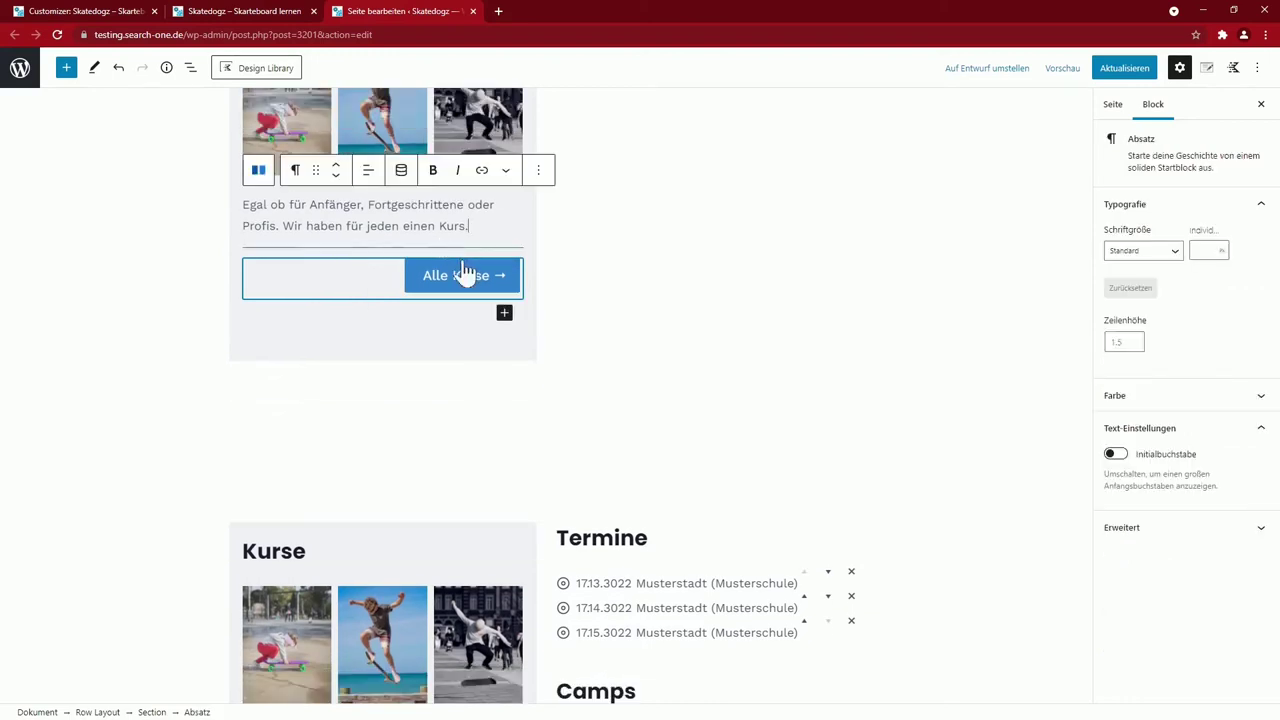
# Save the page and delete the rebuilt Kurse row above the original Kurse and Termine row
pyautogui.hotkey('ctrl', 's')
pyautogui.click(594, 431)
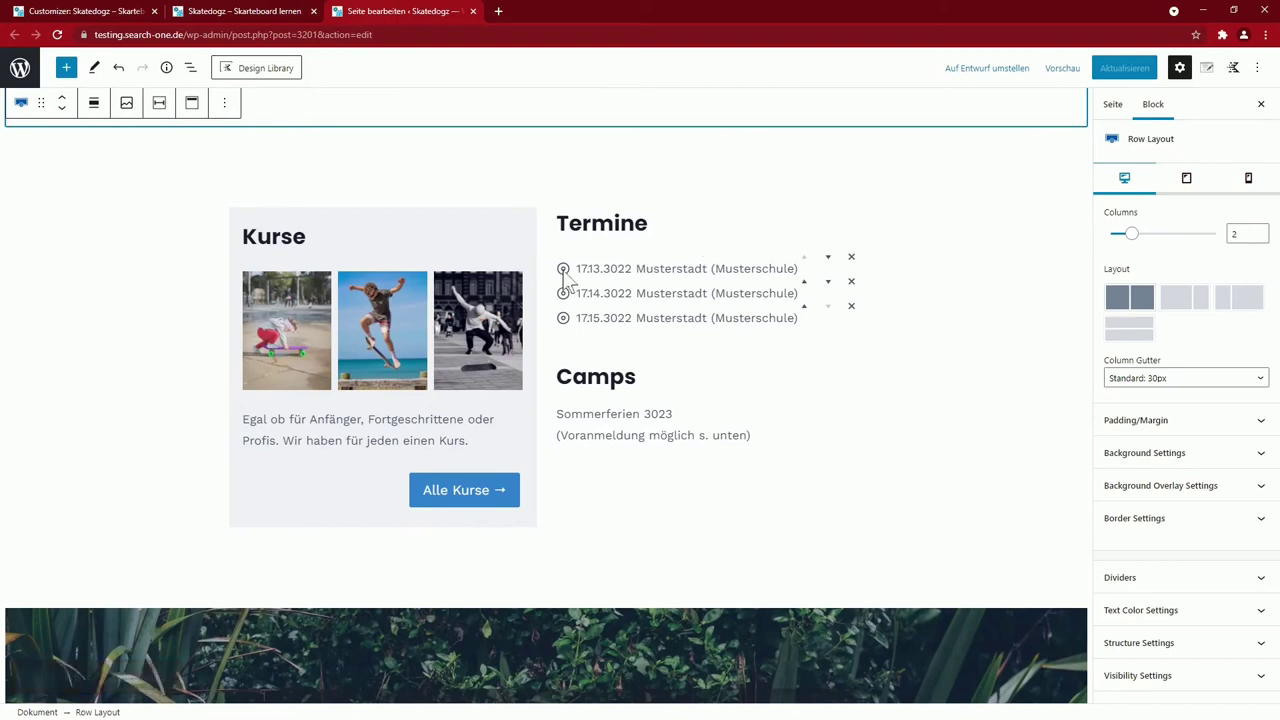
pyautogui.hotkey('ctrl', 'shift', 'd')
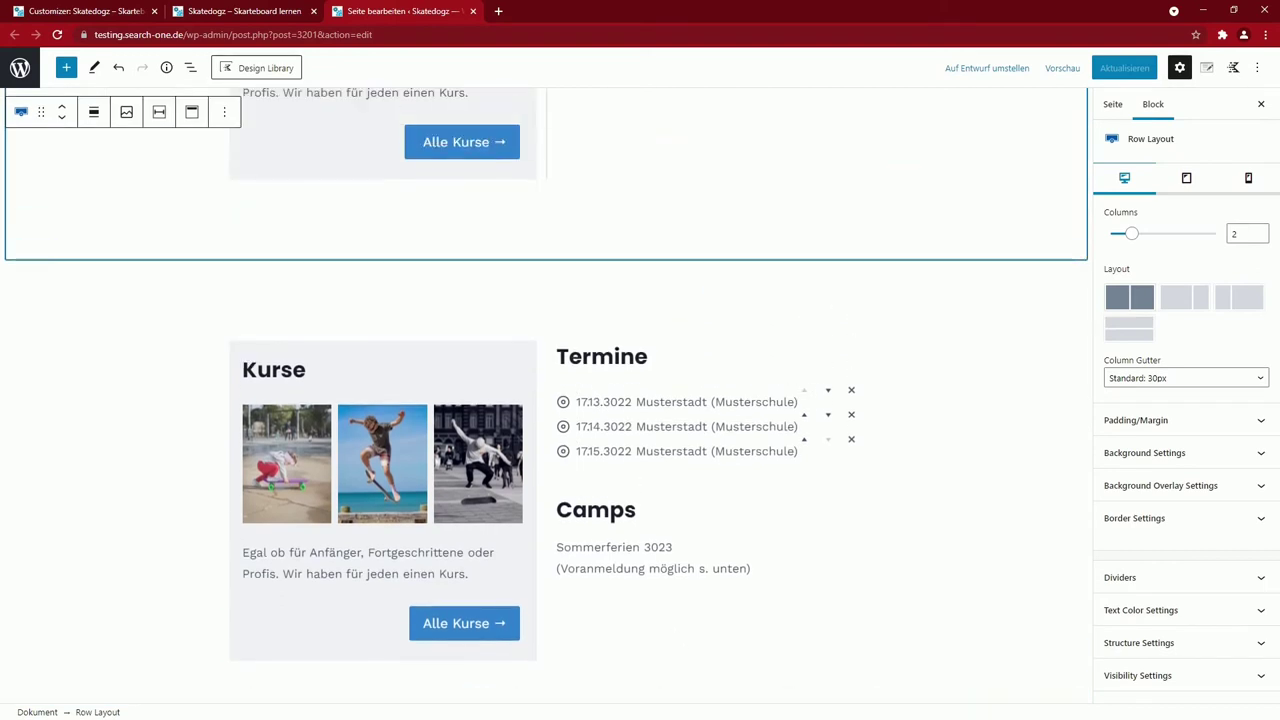
# Insert a new Icon List block between the existing Termine list and the Camps heading
pyautogui.click(794, 449)
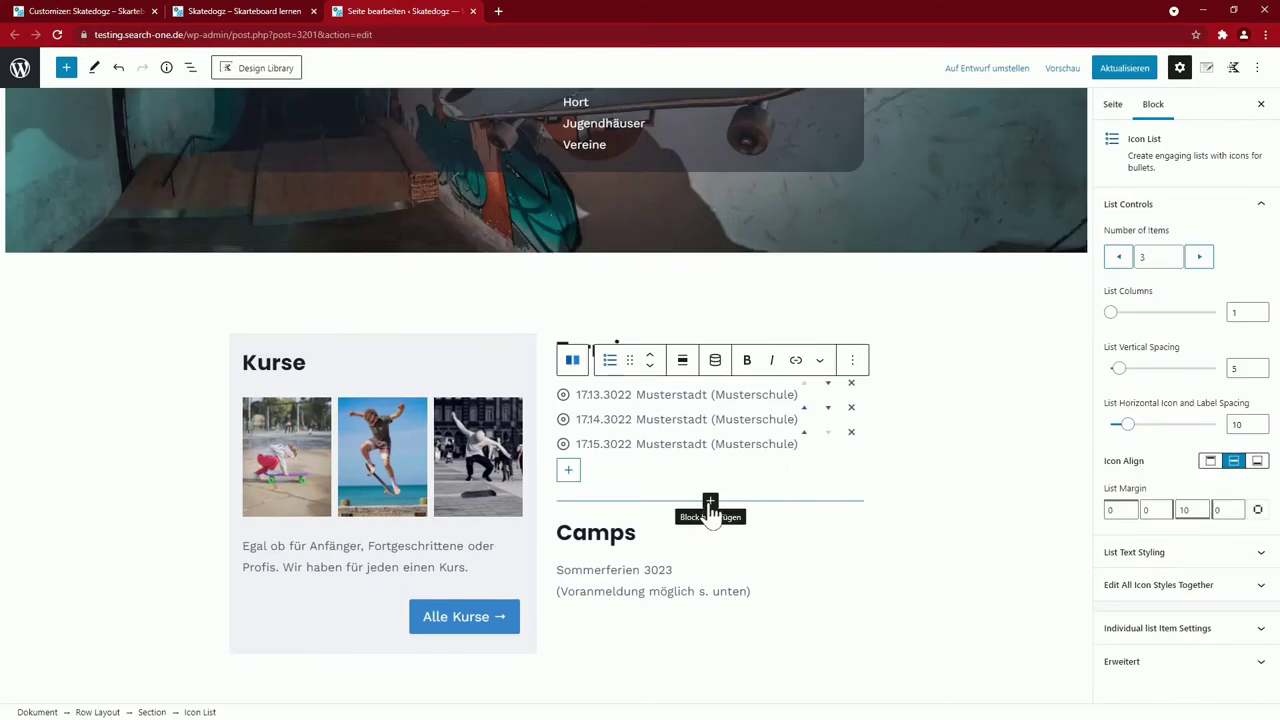
pyautogui.click(710, 507)
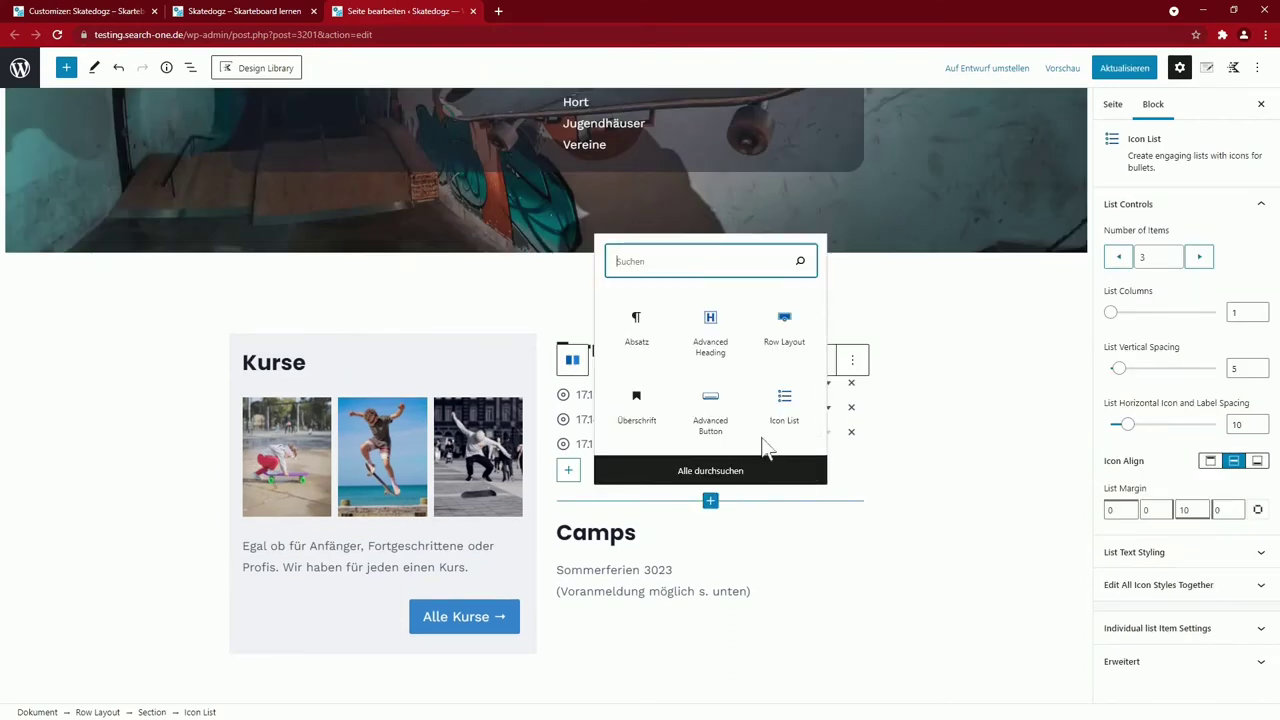
pyautogui.click(786, 406)
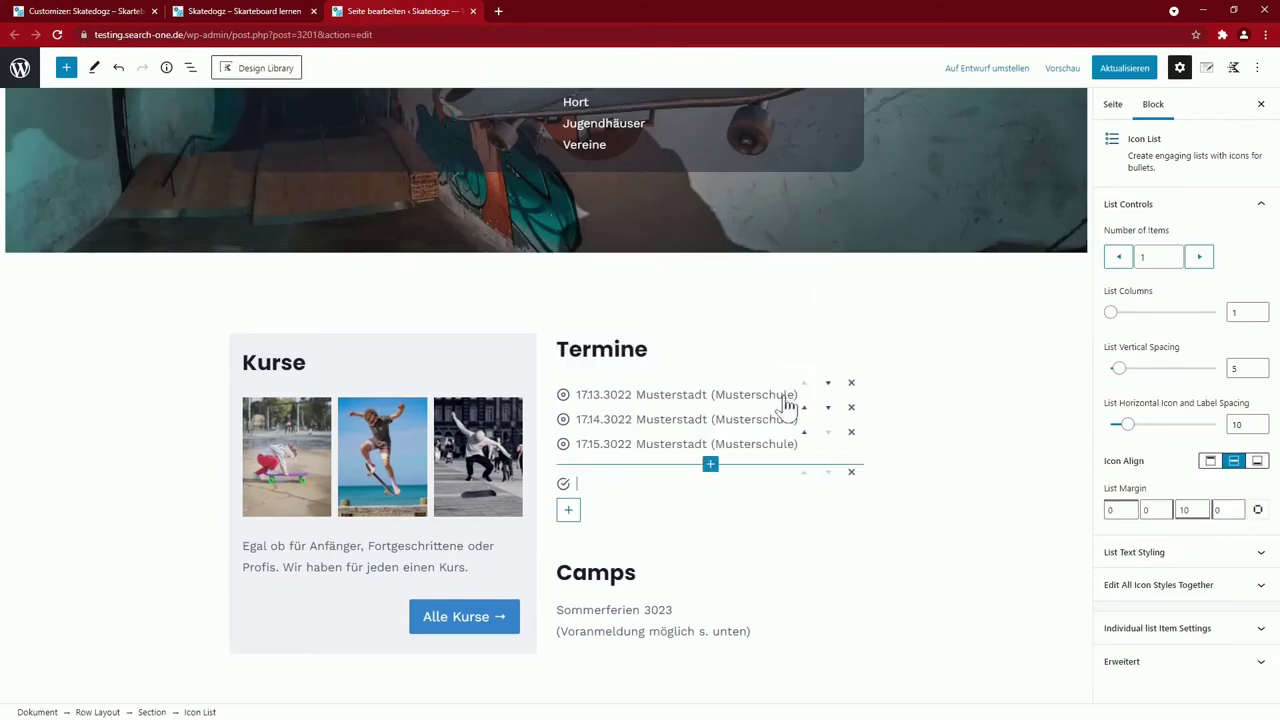
# Change the icon for all items of the new list to the circle with a smaller inner ring
pyautogui.click(1157, 585)
pyautogui.click(1252, 469)
pyautogui.click(1249, 257)
pyautogui.click(1249, 257)
pyautogui.click(1249, 257)
pyautogui.click(1249, 257)
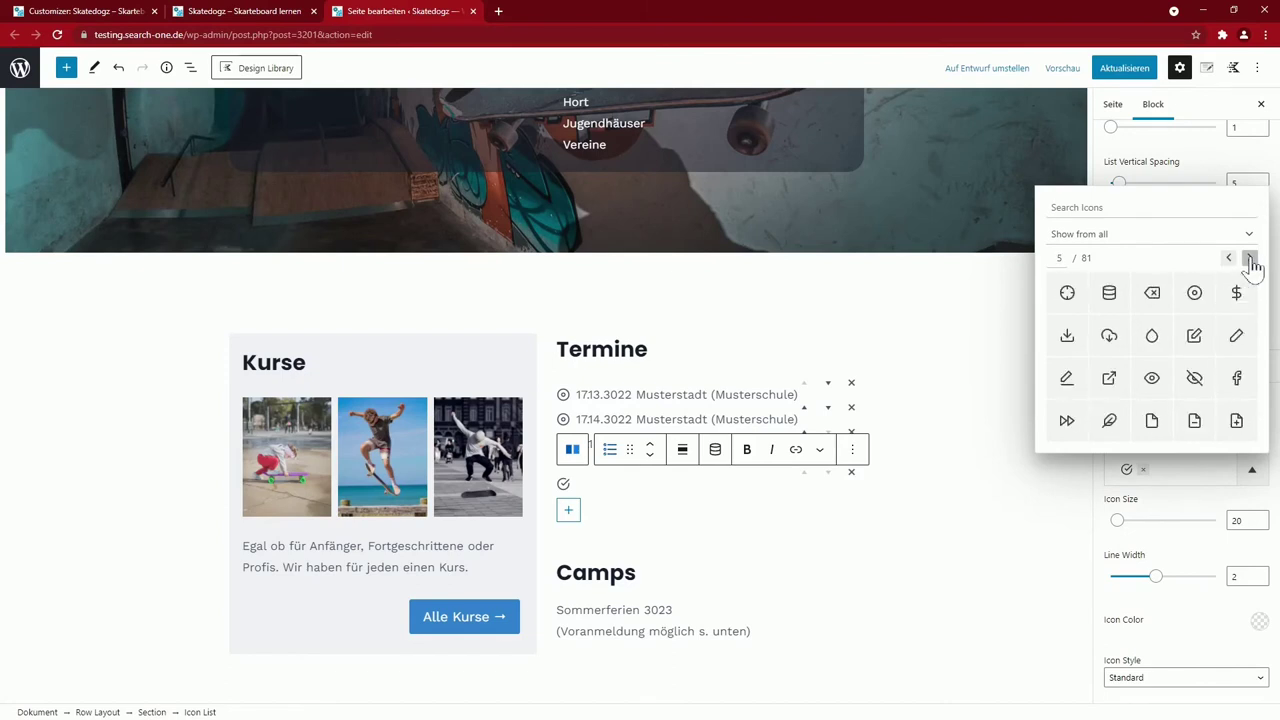
pyautogui.click(1205, 298)
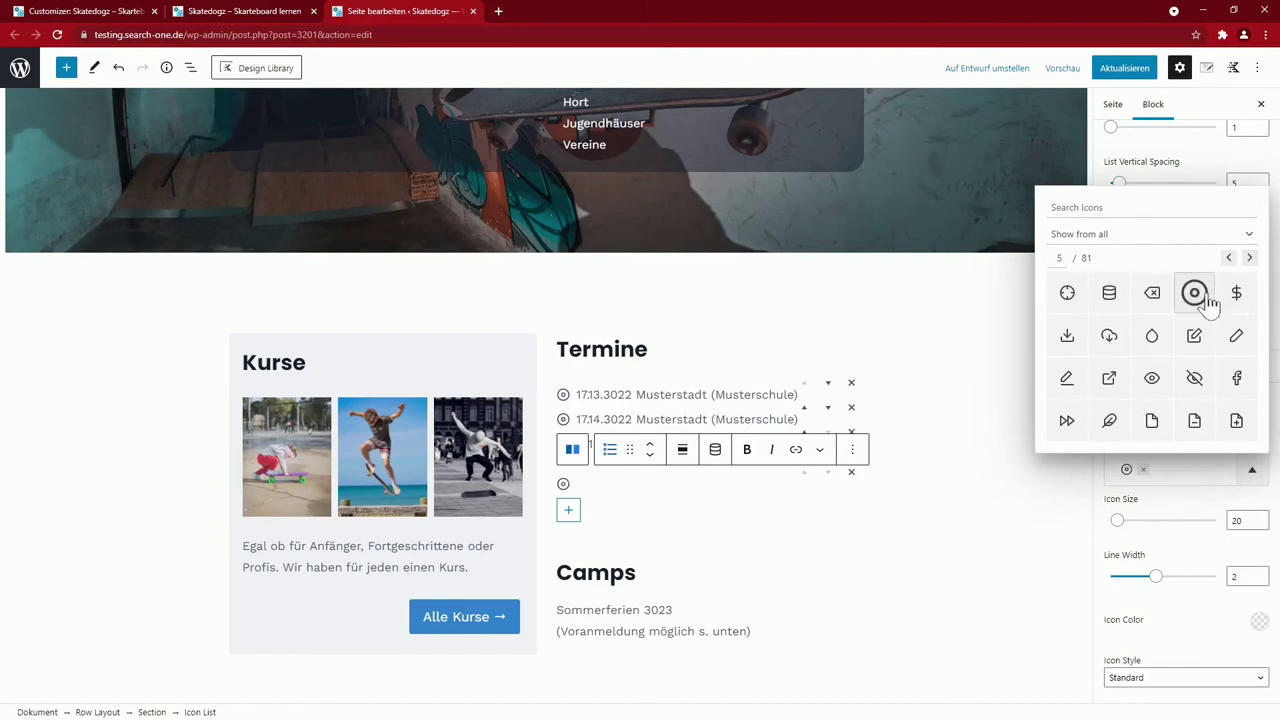
pyautogui.press('Escape')
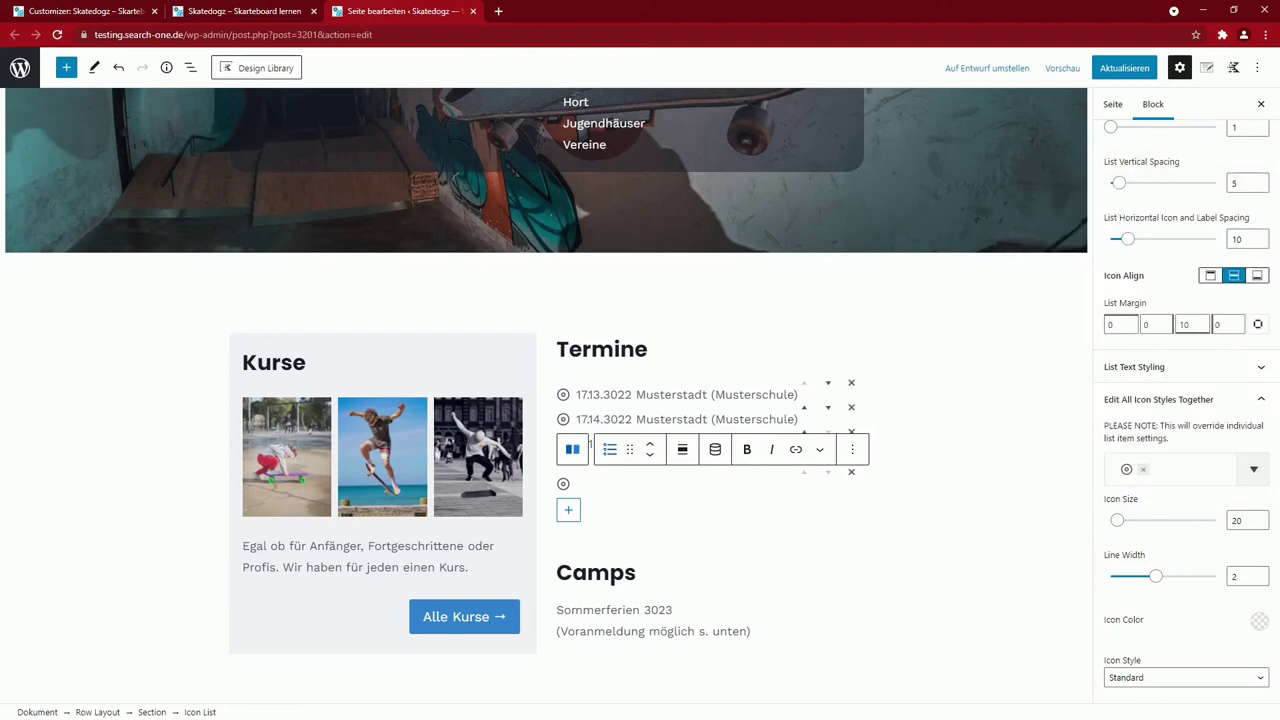
# Enter 1 and 2 as the new list's items and remove the surplus third item
pyautogui.write('1')
pyautogui.press('Return')
pyautogui.press('Return')
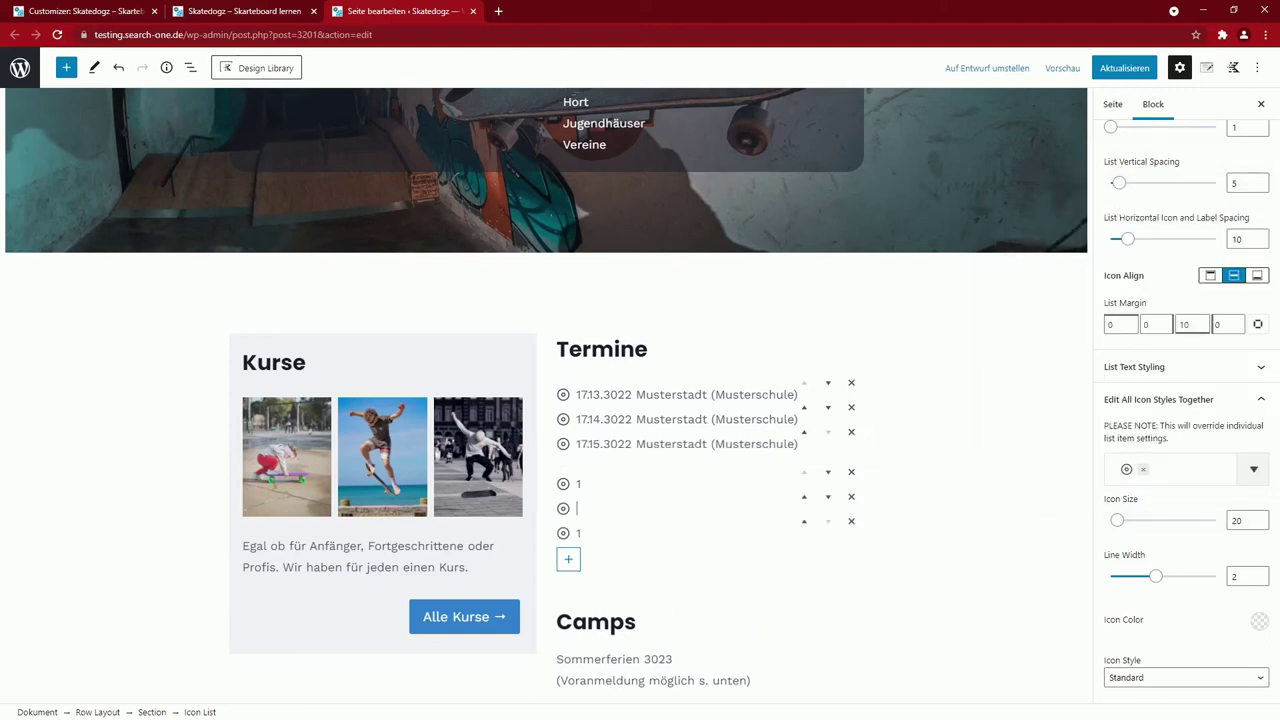
pyautogui.write('2')
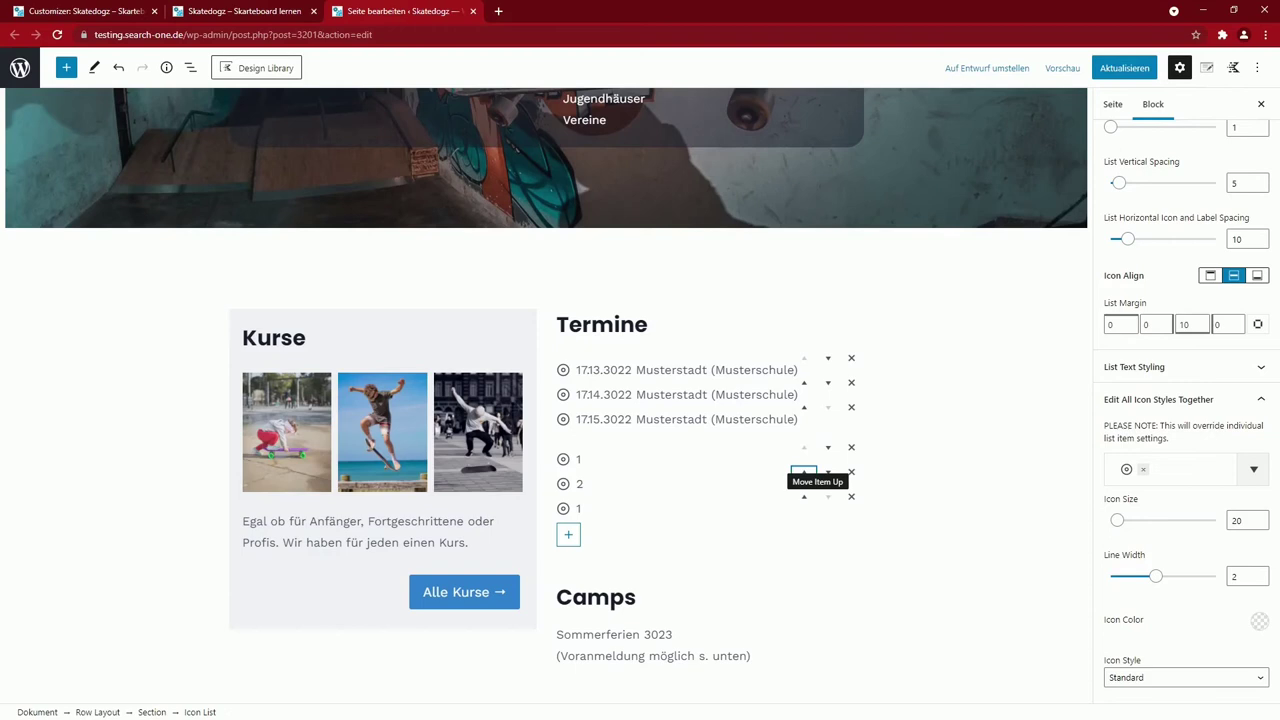
pyautogui.click(803, 472)
pyautogui.click(803, 472)
pyautogui.click(851, 496)
# Delete the test Icon List block below the Termine list and update the page
pyautogui.click(714, 424)
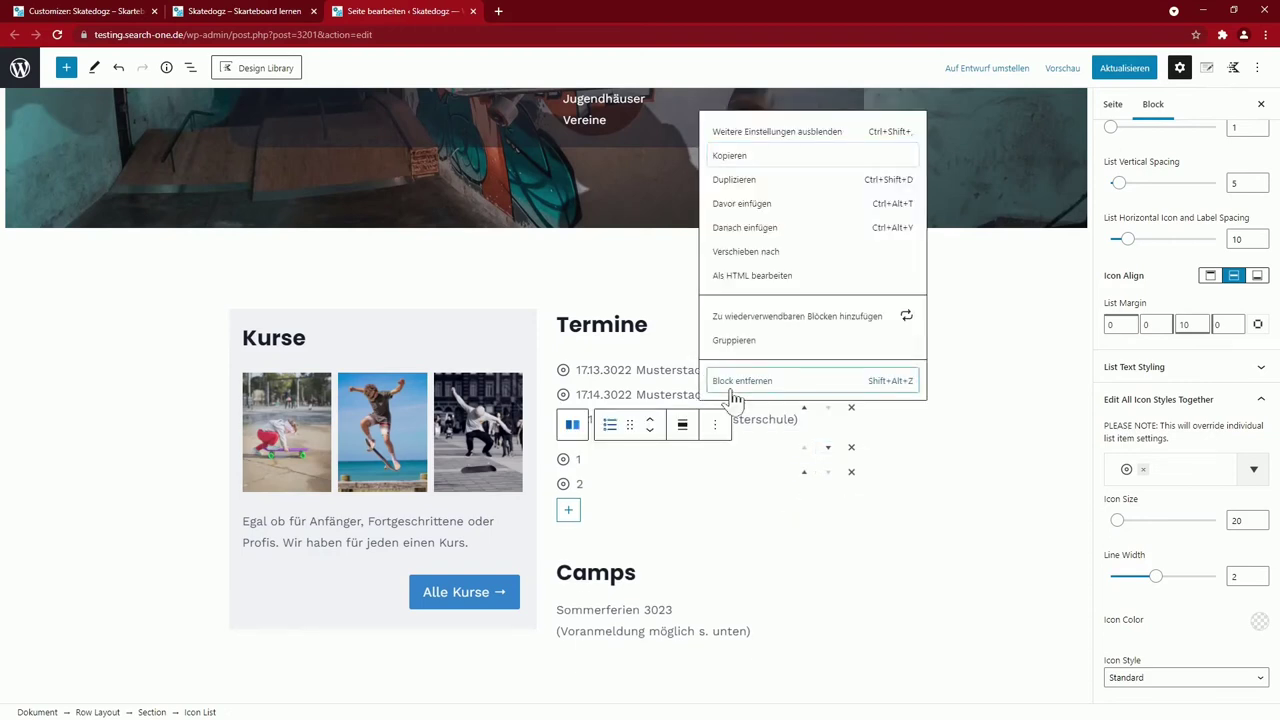
pyautogui.click(740, 381)
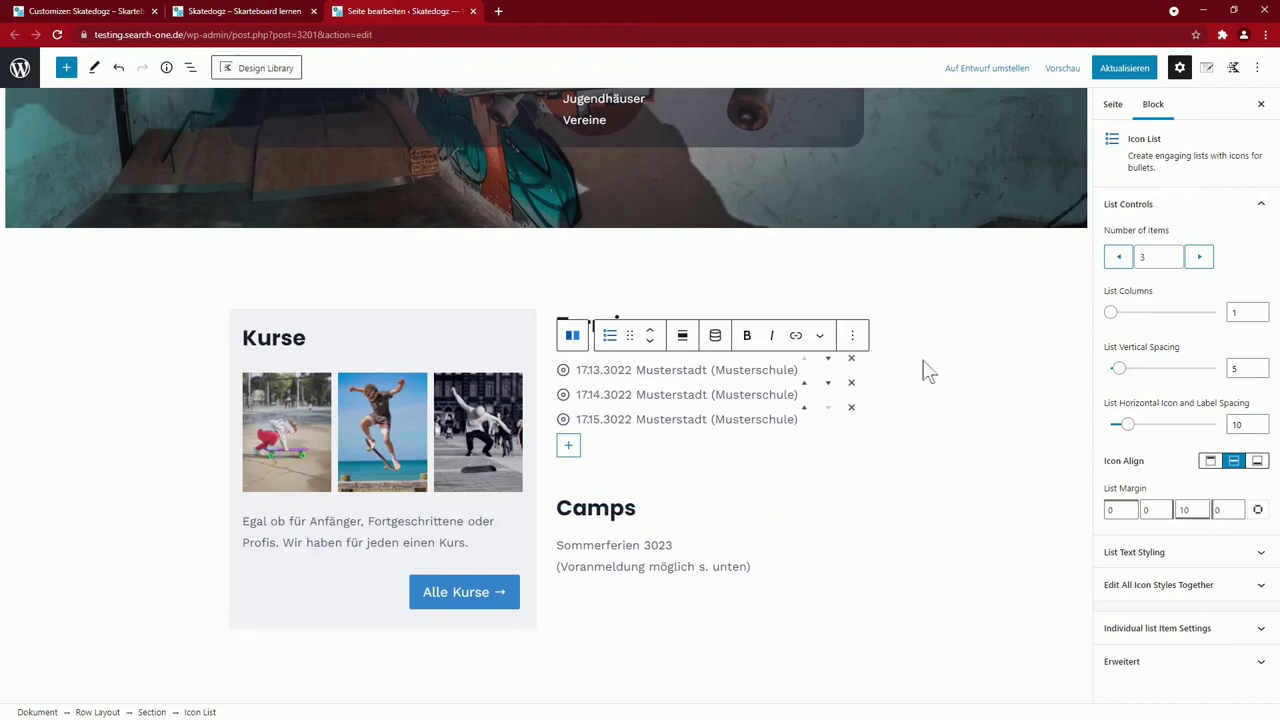
pyautogui.click(1130, 67)
# Insert a one-column Row Layout block directly above the Newsletter section
pyautogui.scroll(-5, 727, 400)
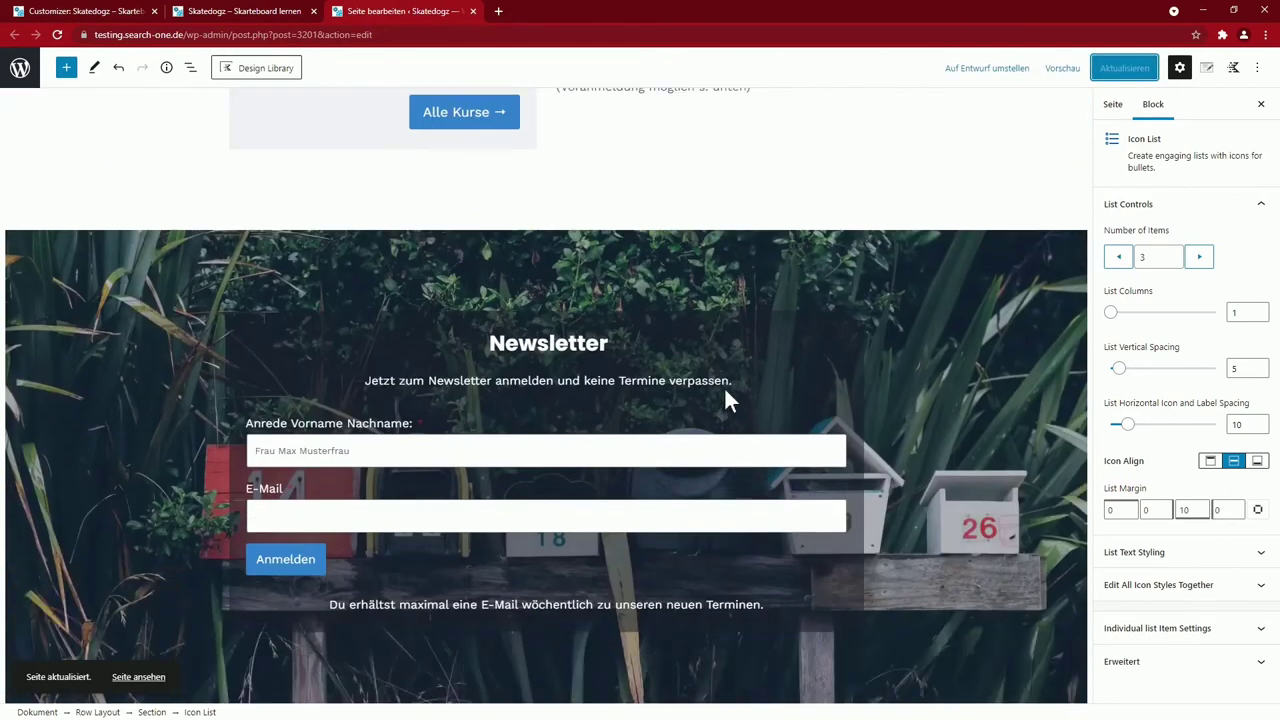
pyautogui.scroll(-2, 727, 396)
pyautogui.scroll(1, 727, 396)
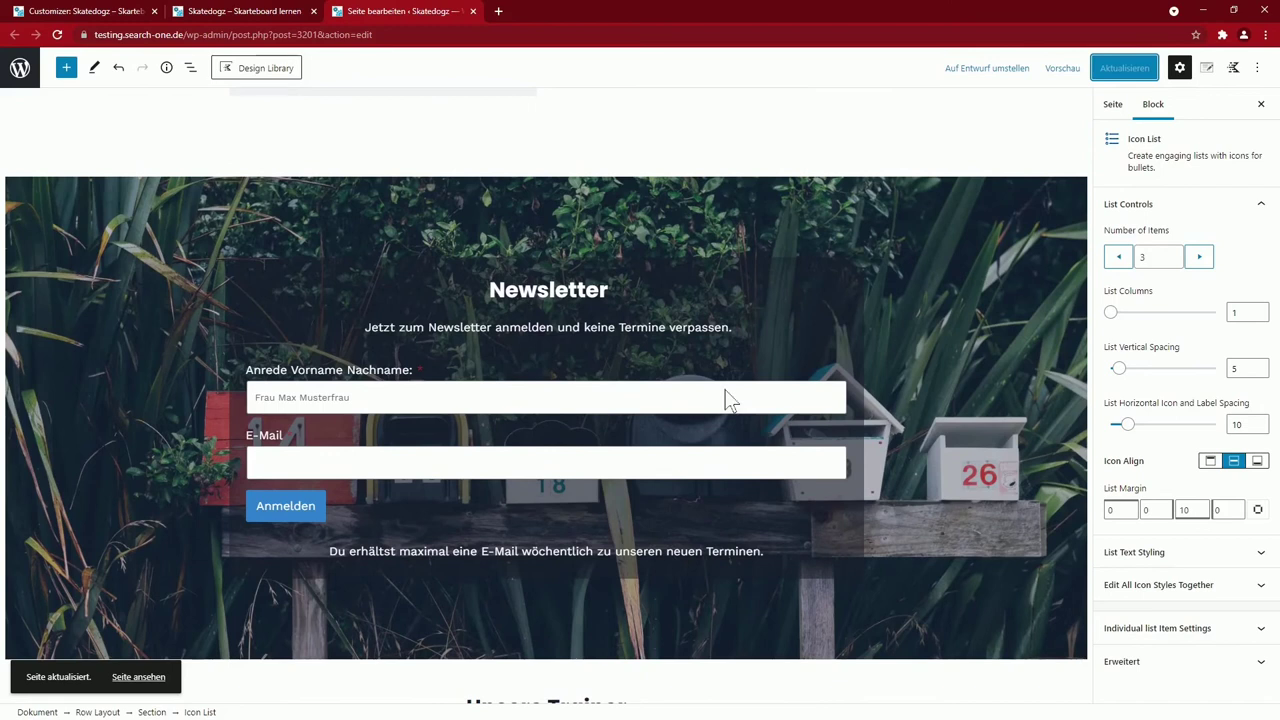
pyautogui.click(1075, 217)
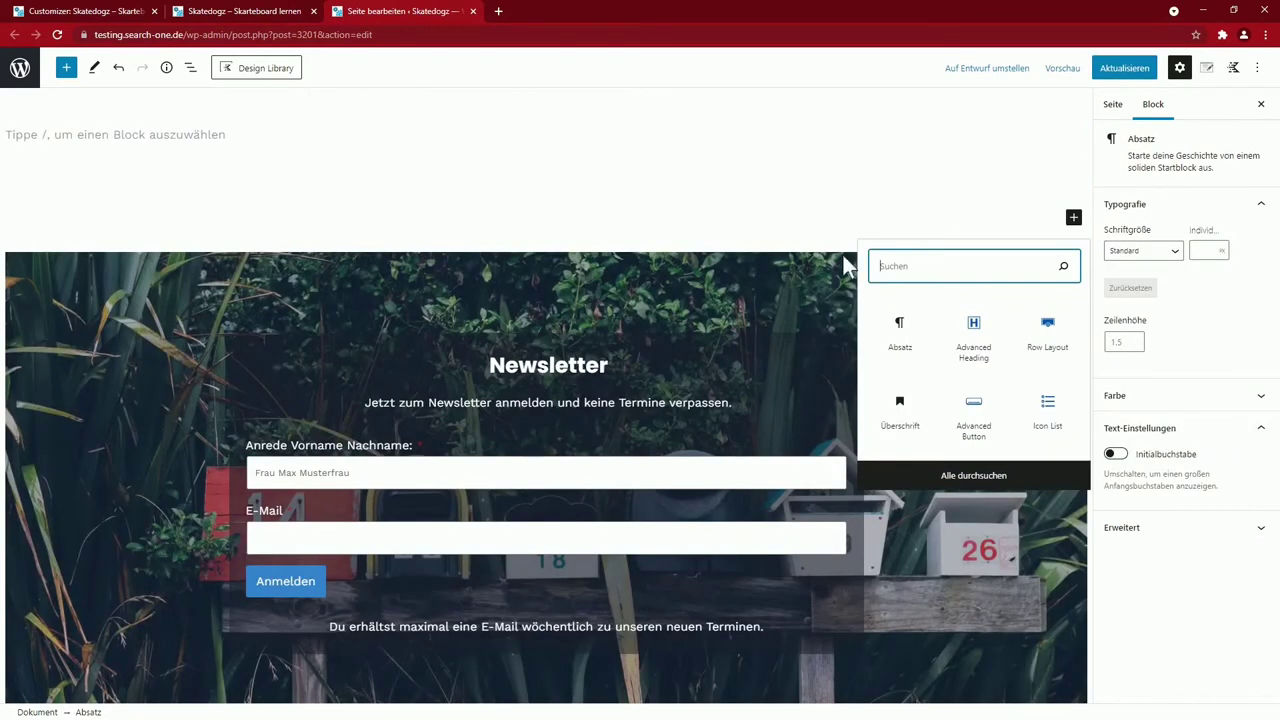
pyautogui.click(1036, 332)
pyautogui.scroll(-1, 343, 457)
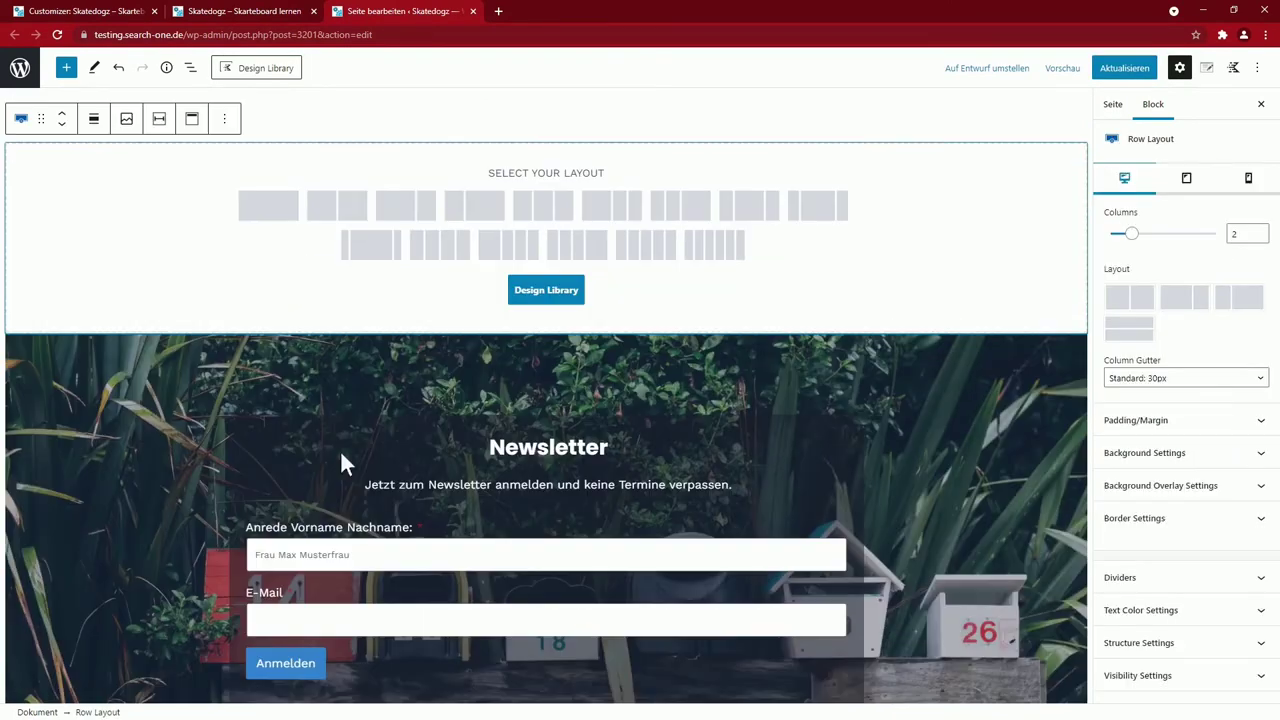
pyautogui.click(285, 212)
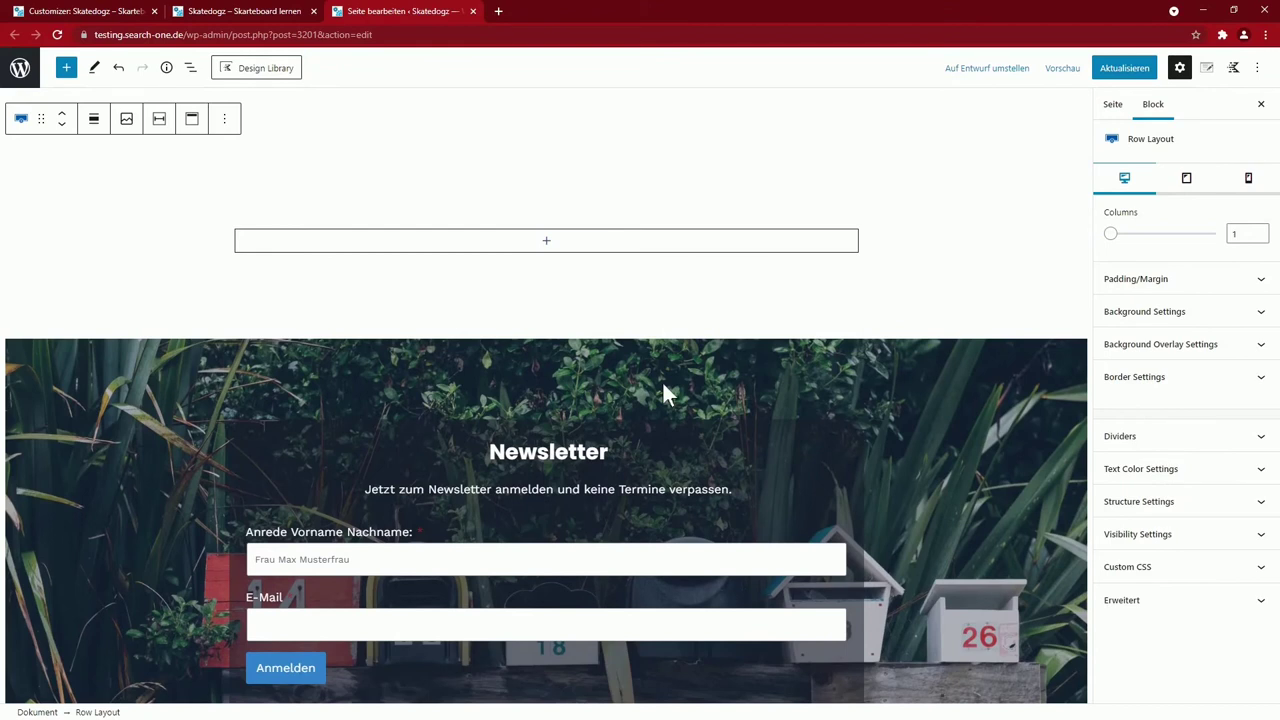
# Set the mailbox photo from the media library as the new row's background image
pyautogui.click(1126, 314)
pyautogui.click(1170, 460)
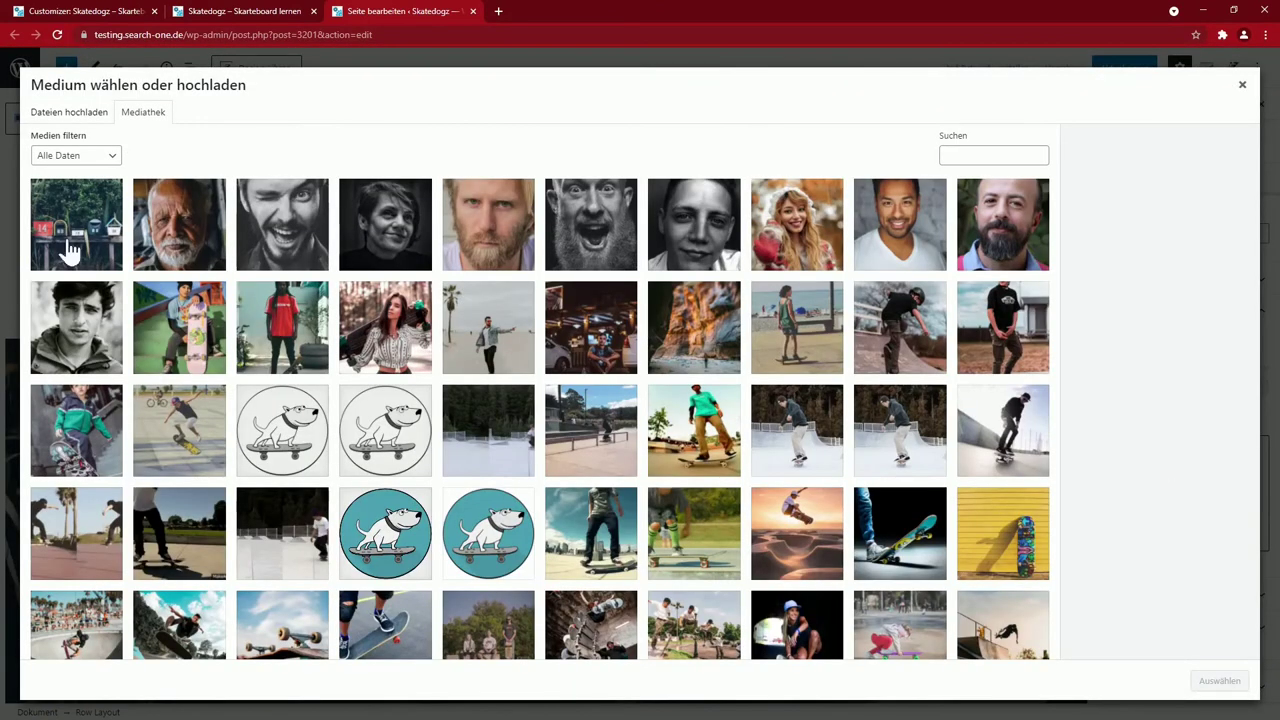
pyautogui.click(63, 243)
pyautogui.click(1219, 681)
# Insert an empty paragraph block after the new mailbox row
pyautogui.click(224, 118)
pyautogui.click(238, 187)
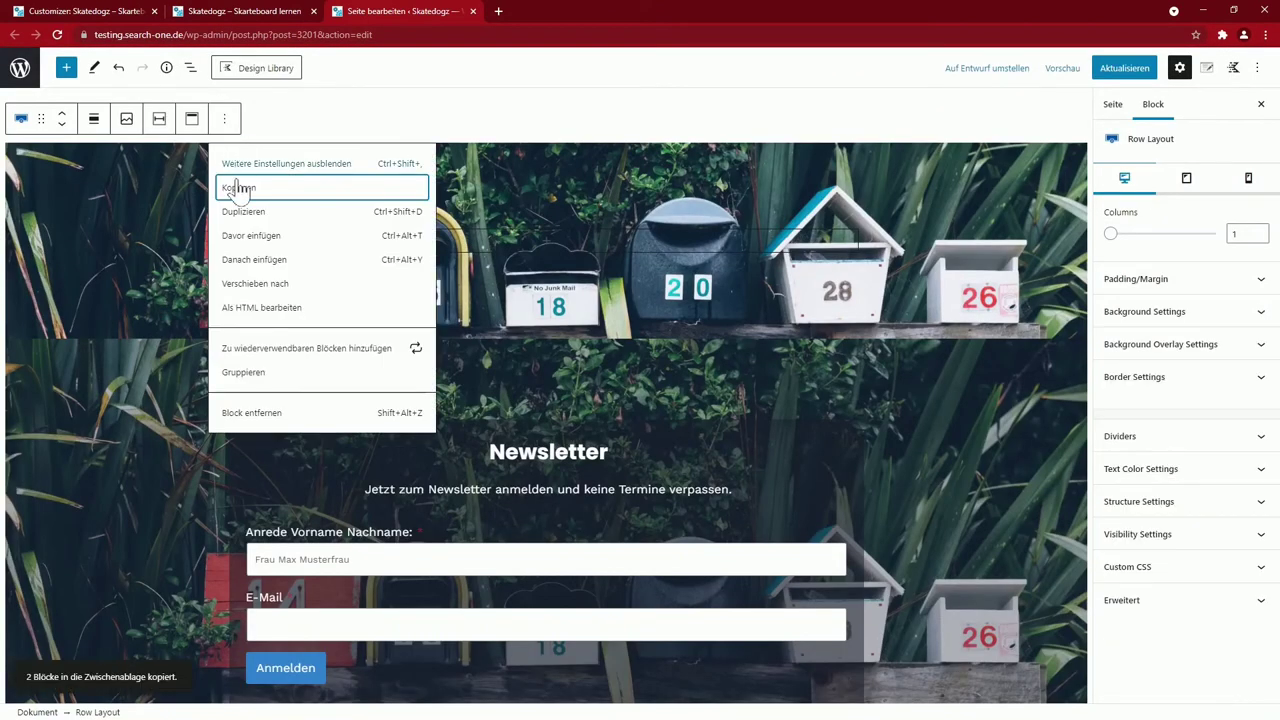
pyautogui.click(287, 263)
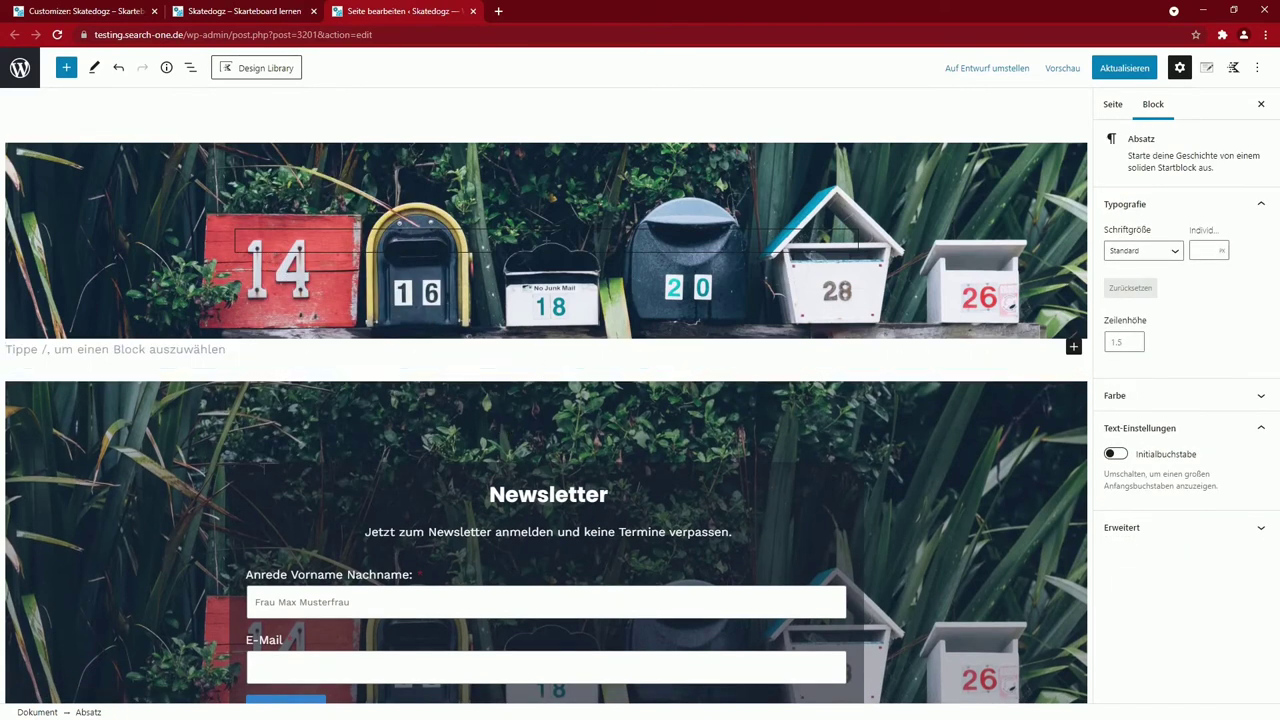
# Add the heading "Newsletter" and the paragraph "Jetzt zum Newsletter anmelden und keine Termine verpassen." to the new row
pyautogui.click(546, 248)
pyautogui.click(490, 350)
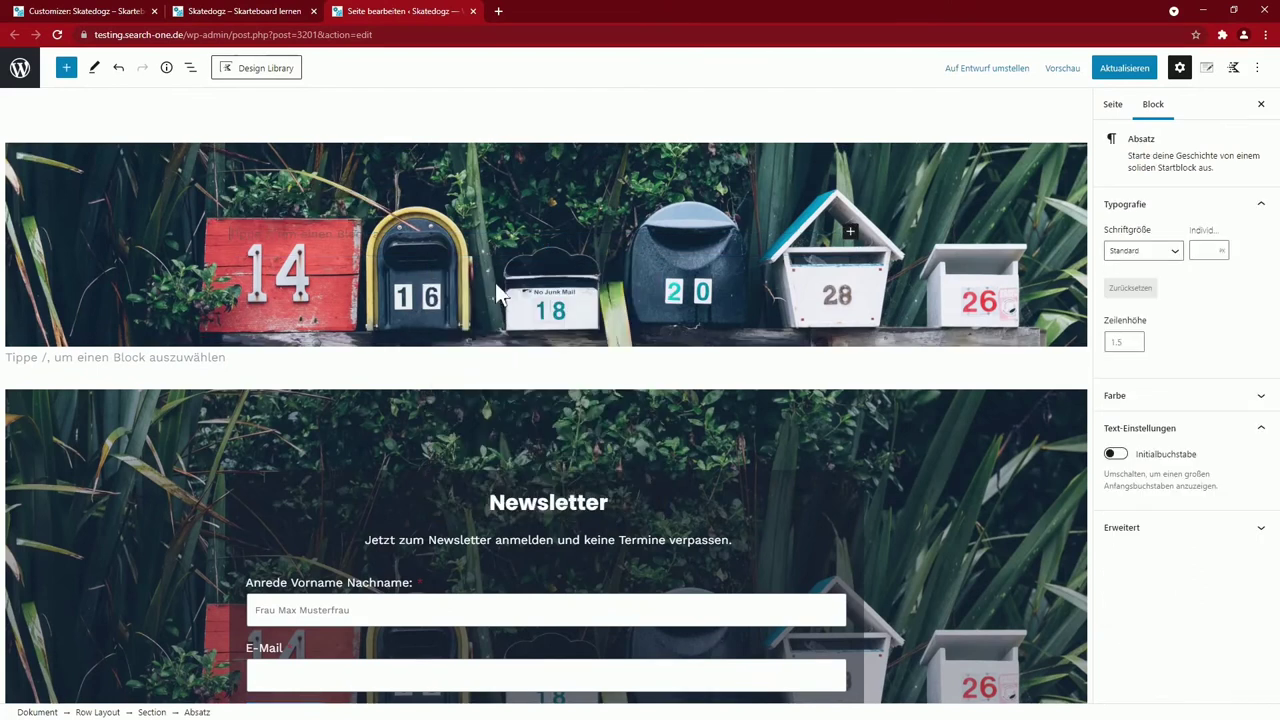
pyautogui.write('Jetzt zum Newsletter anmelden und keine Termine verpassen.')
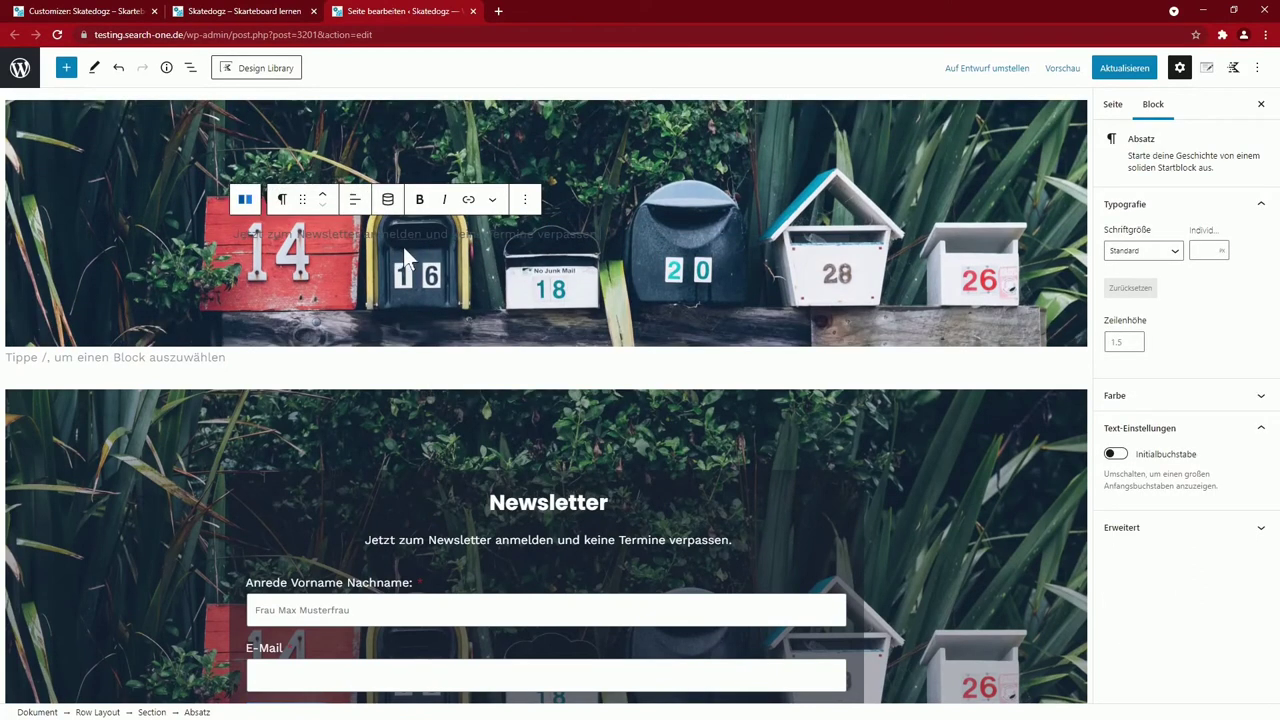
# Set the new Newsletter row's text color to white FFFFFF
pyautogui.click(403, 246)
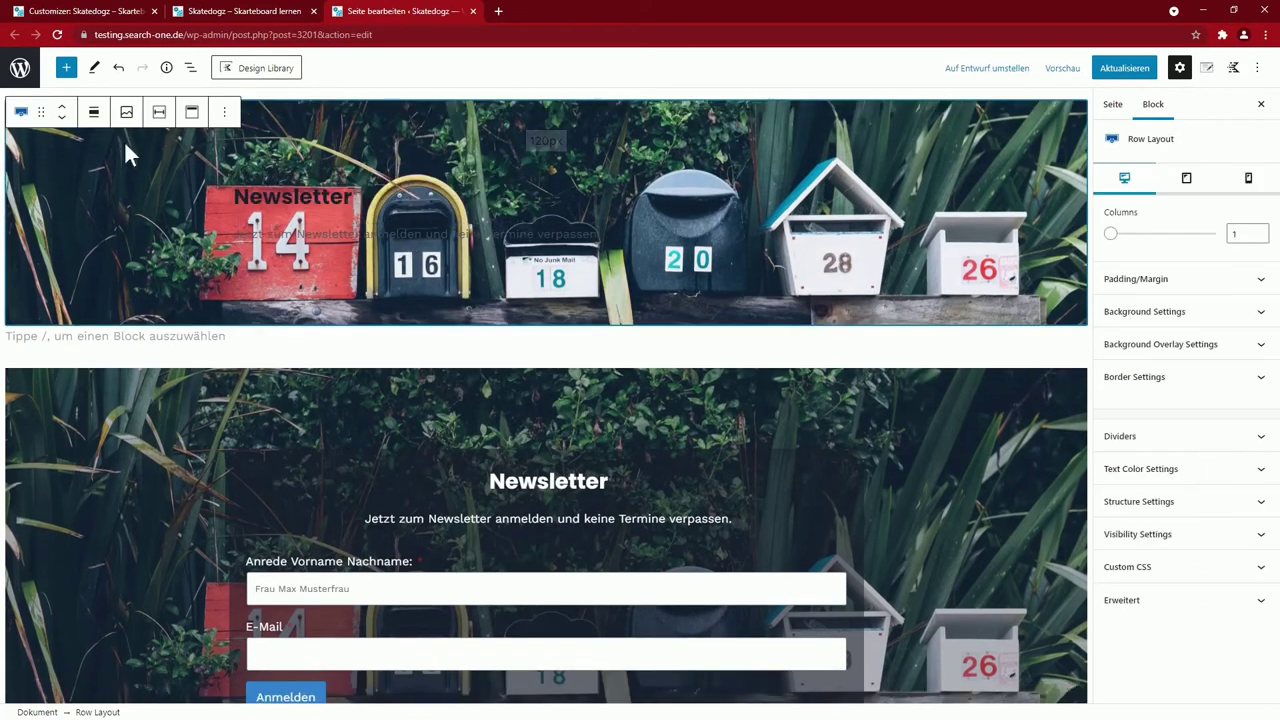
pyautogui.click(21, 111)
pyautogui.click(1145, 468)
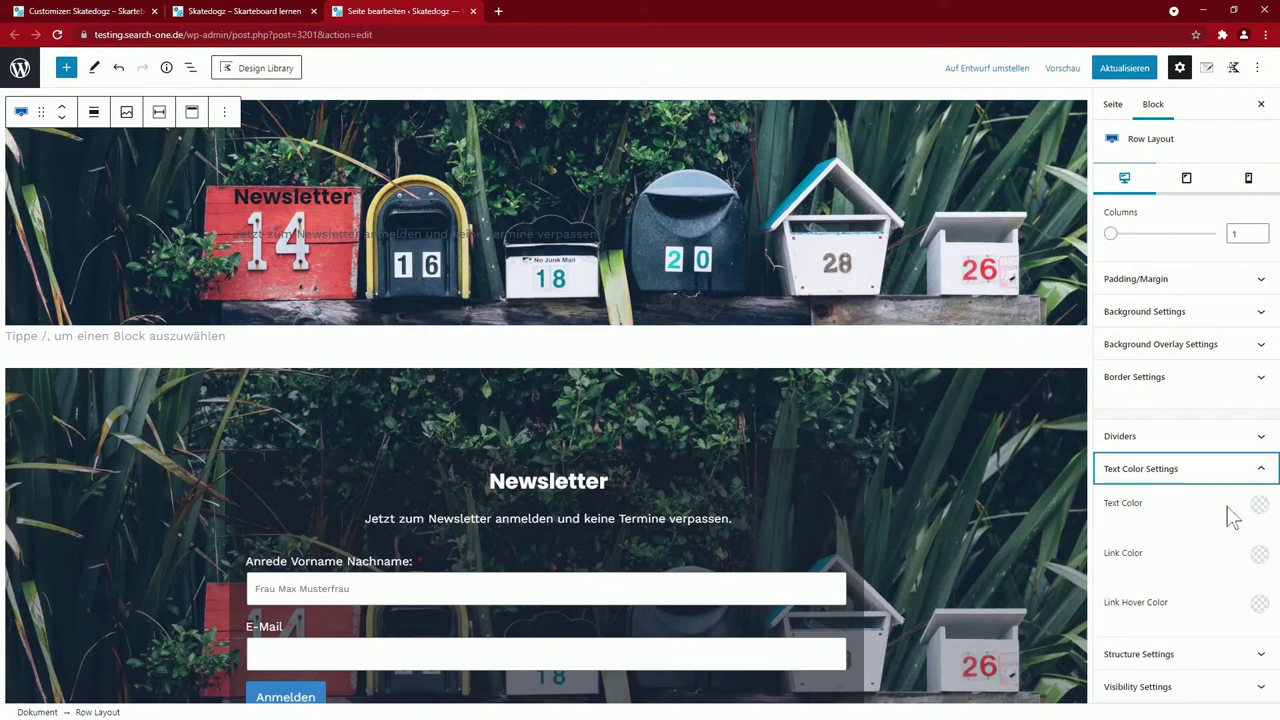
pyautogui.click(1259, 508)
pyautogui.click(1250, 469)
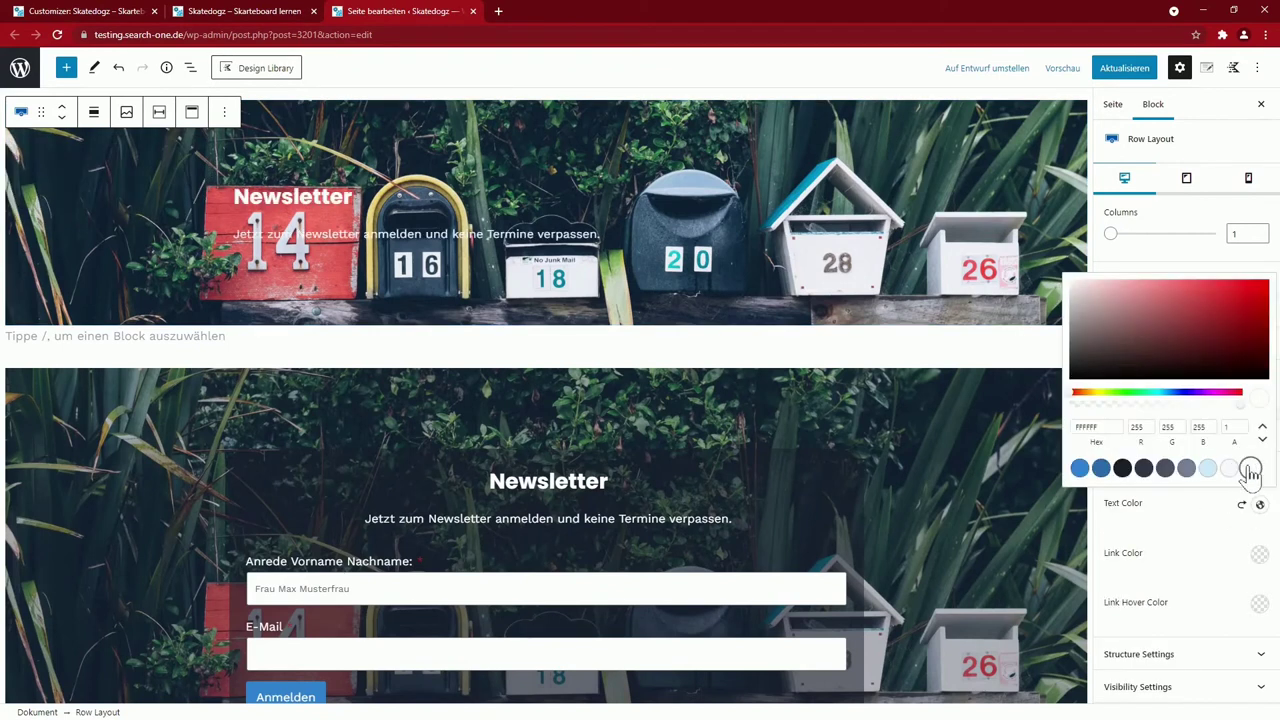
# Center the text in the new row's section and add an empty paragraph below the newsletter text
pyautogui.click(285, 165)
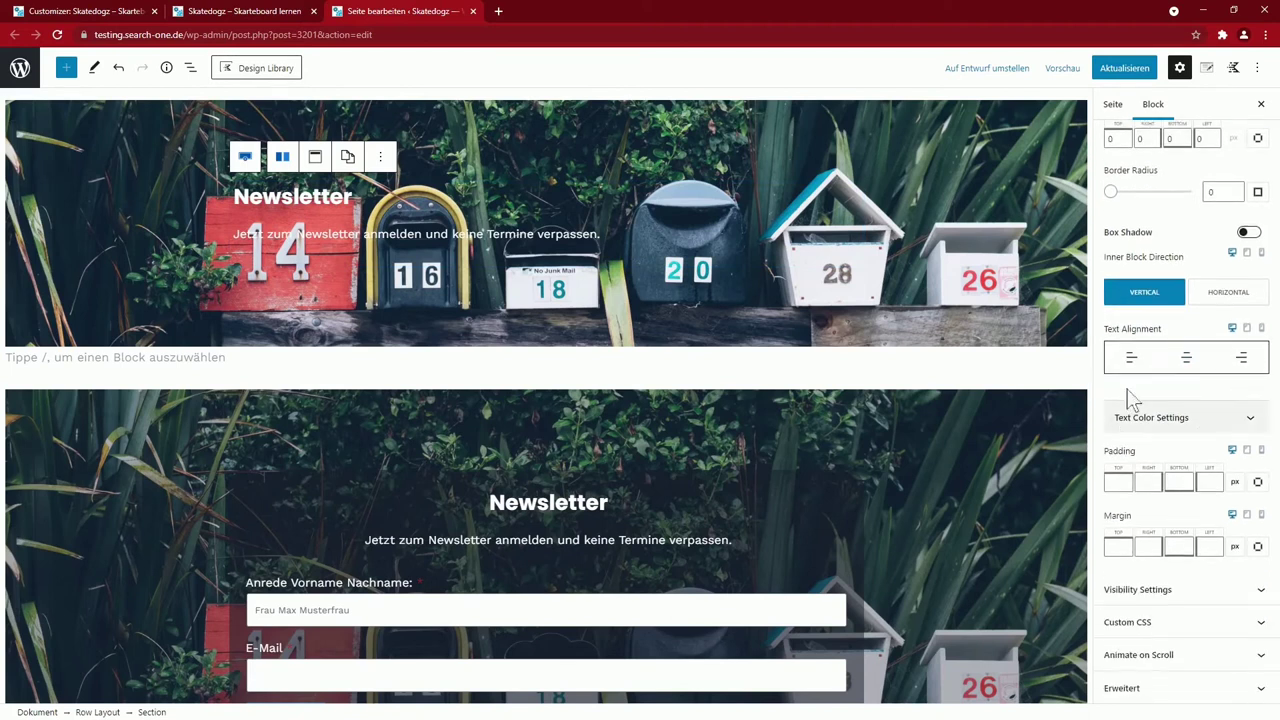
pyautogui.click(1186, 357)
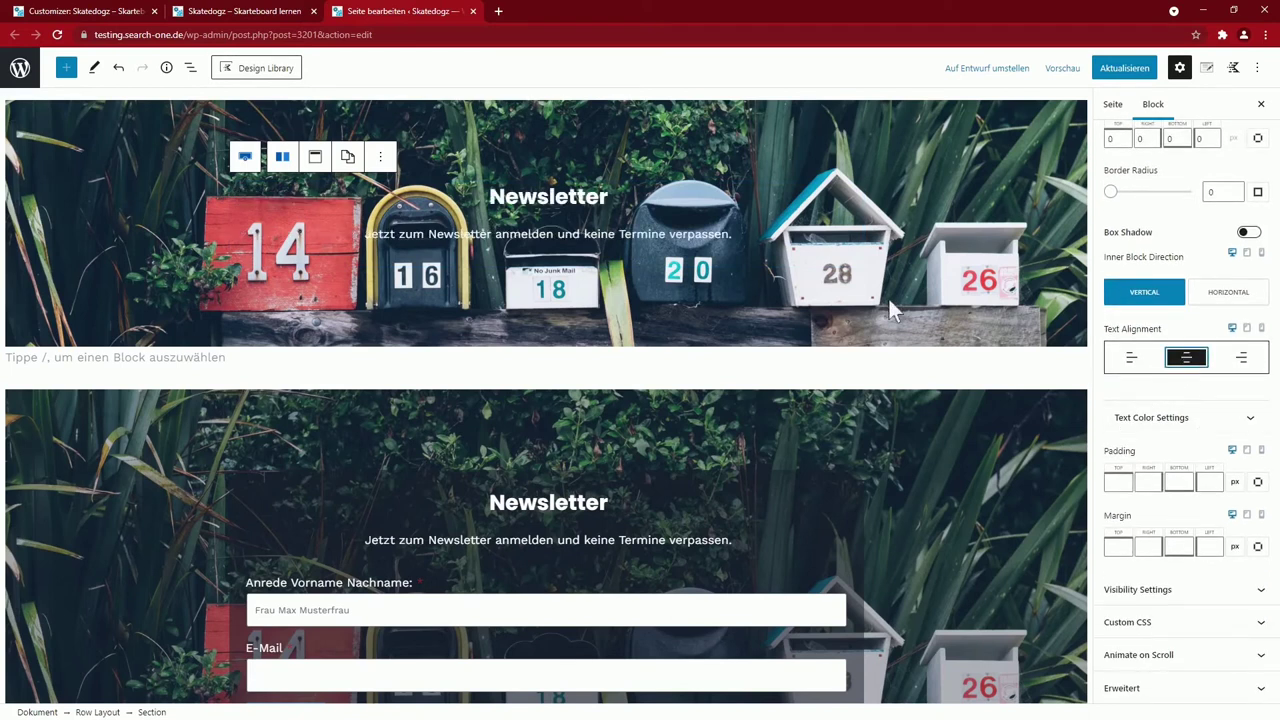
pyautogui.click(590, 287)
pyautogui.scroll(-2, 588, 283)
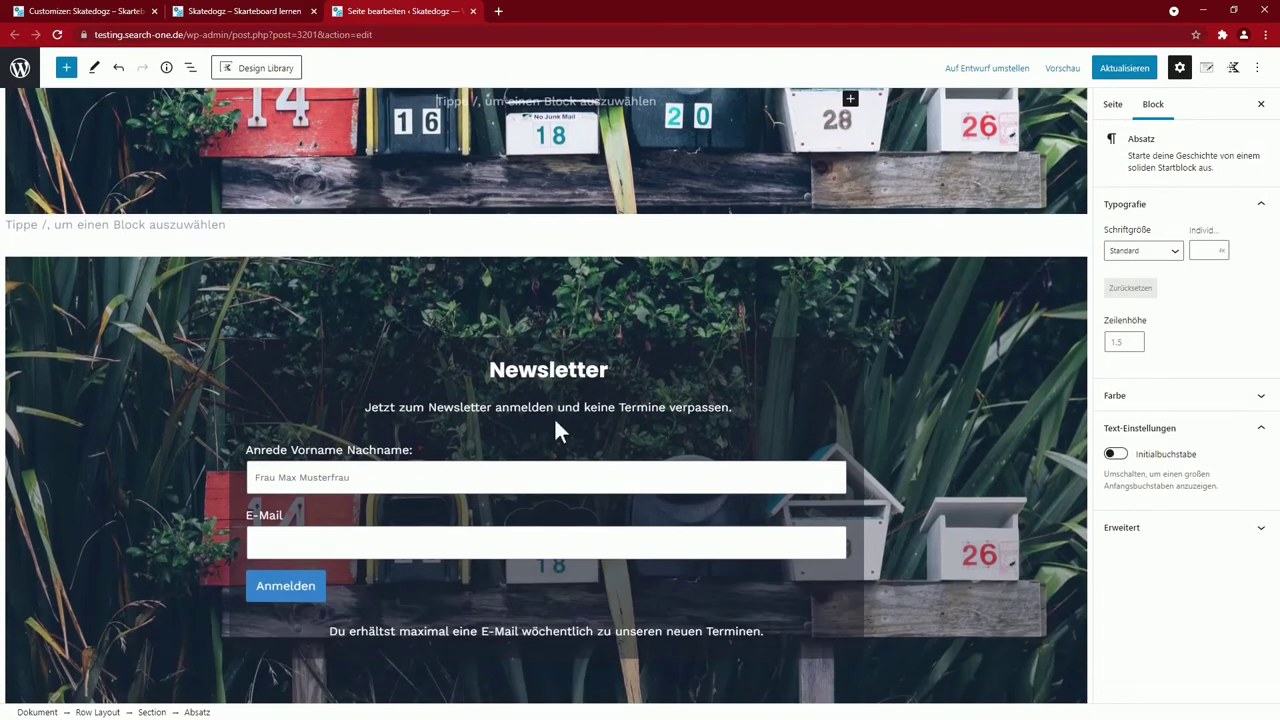
# Insert a Kadence Form block below the newsletter text in the new row
pyautogui.scroll(2, 454, 527)
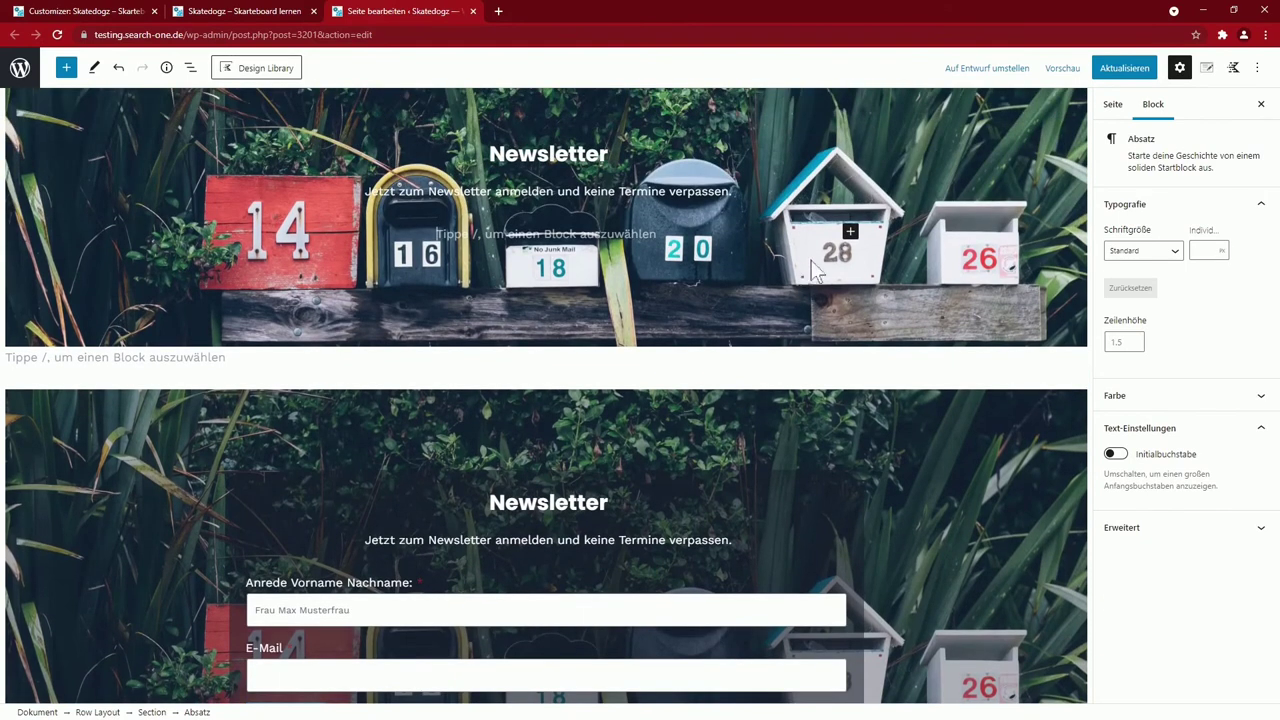
pyautogui.click(852, 238)
pyautogui.click(946, 491)
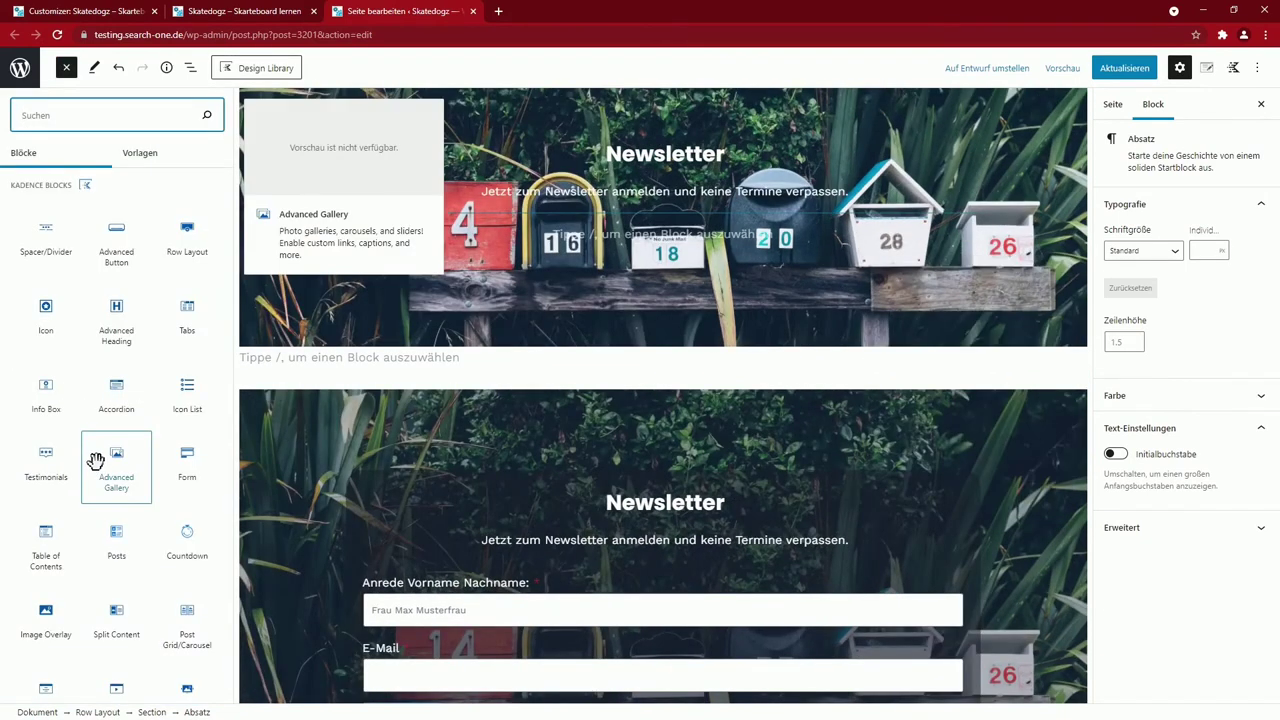
pyautogui.click(187, 456)
pyautogui.scroll(-4, 588, 390)
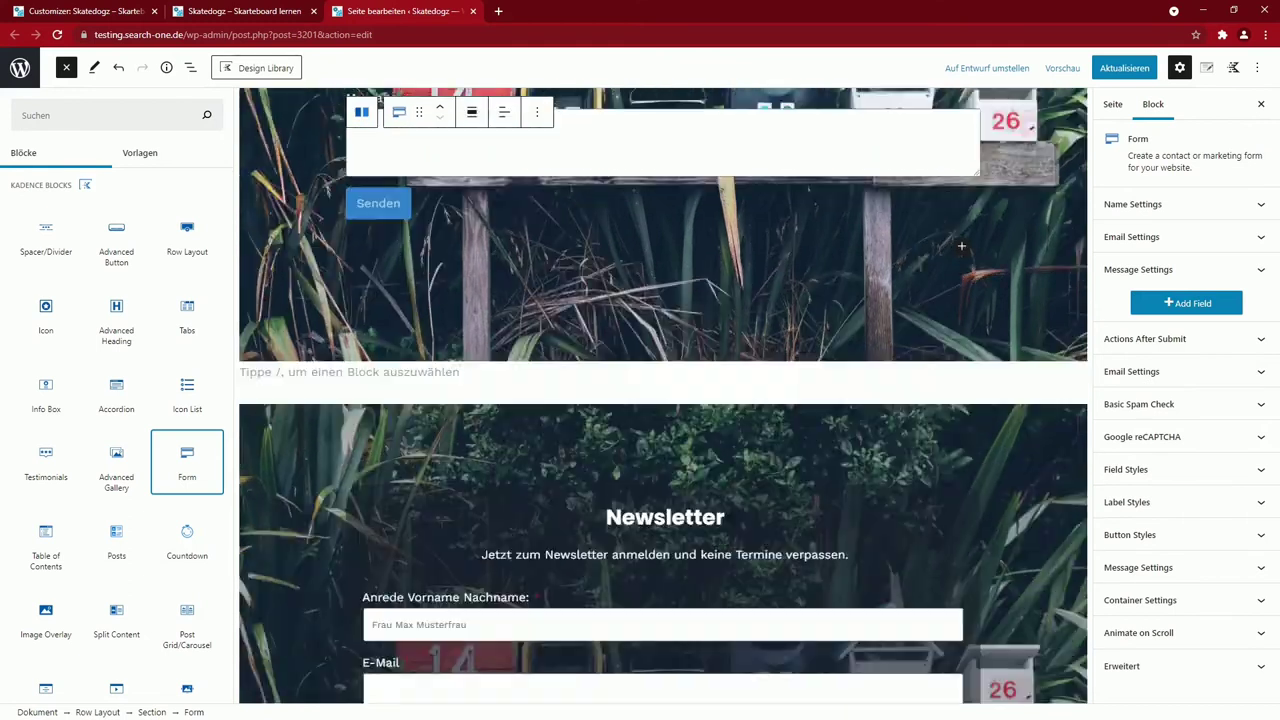
pyautogui.scroll(3, 588, 390)
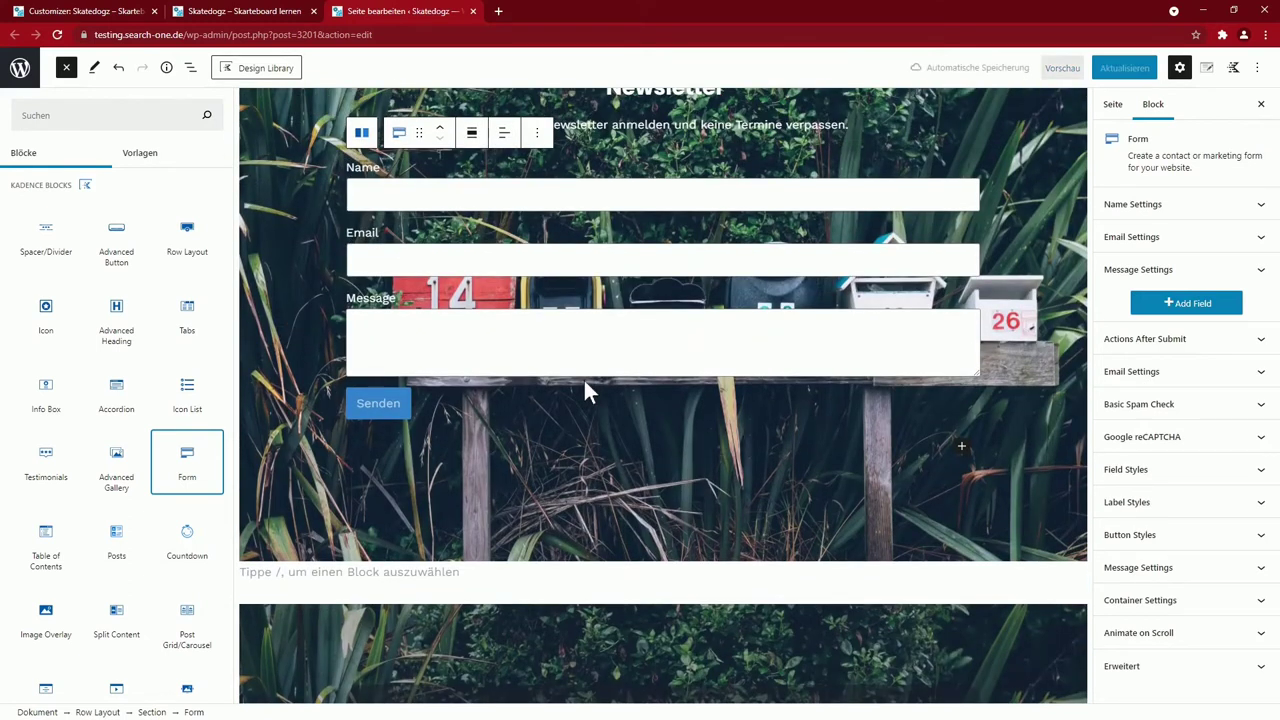
pyautogui.scroll(1, 583, 389)
pyautogui.press('Escape')
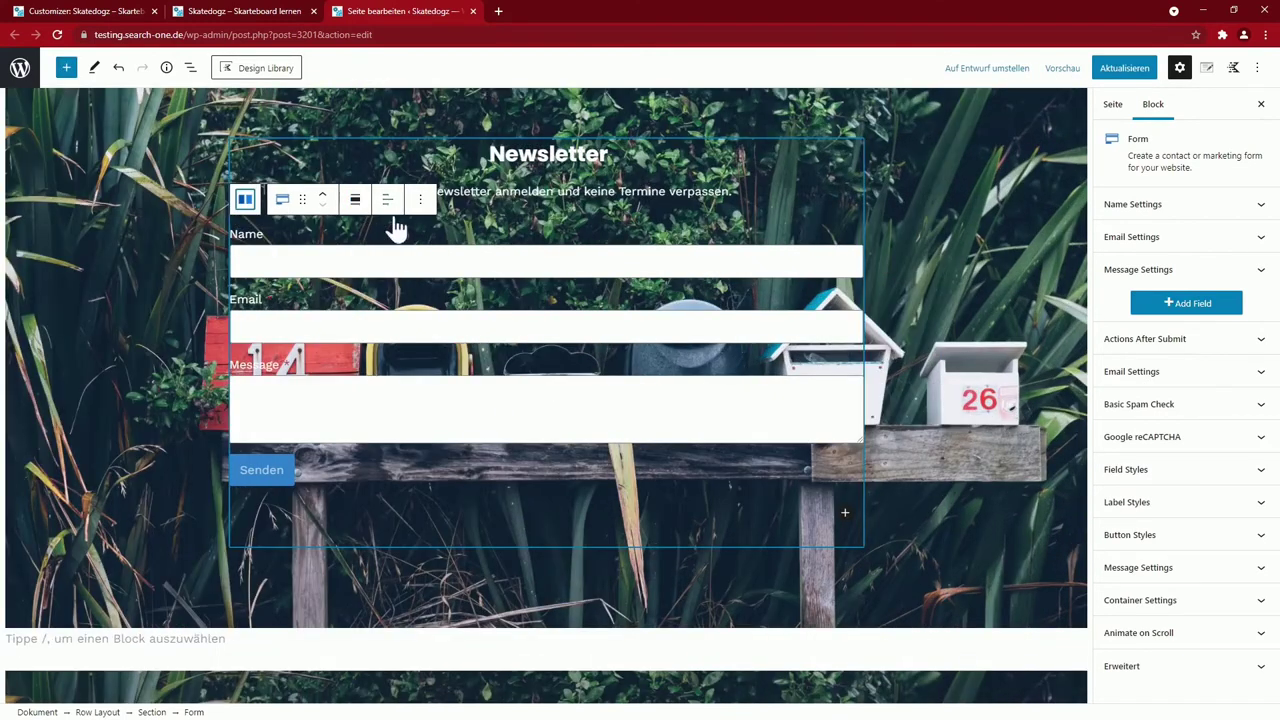
# Set the background color of the section containing the form to 1A202C with 0.5 opacity
pyautogui.click(245, 201)
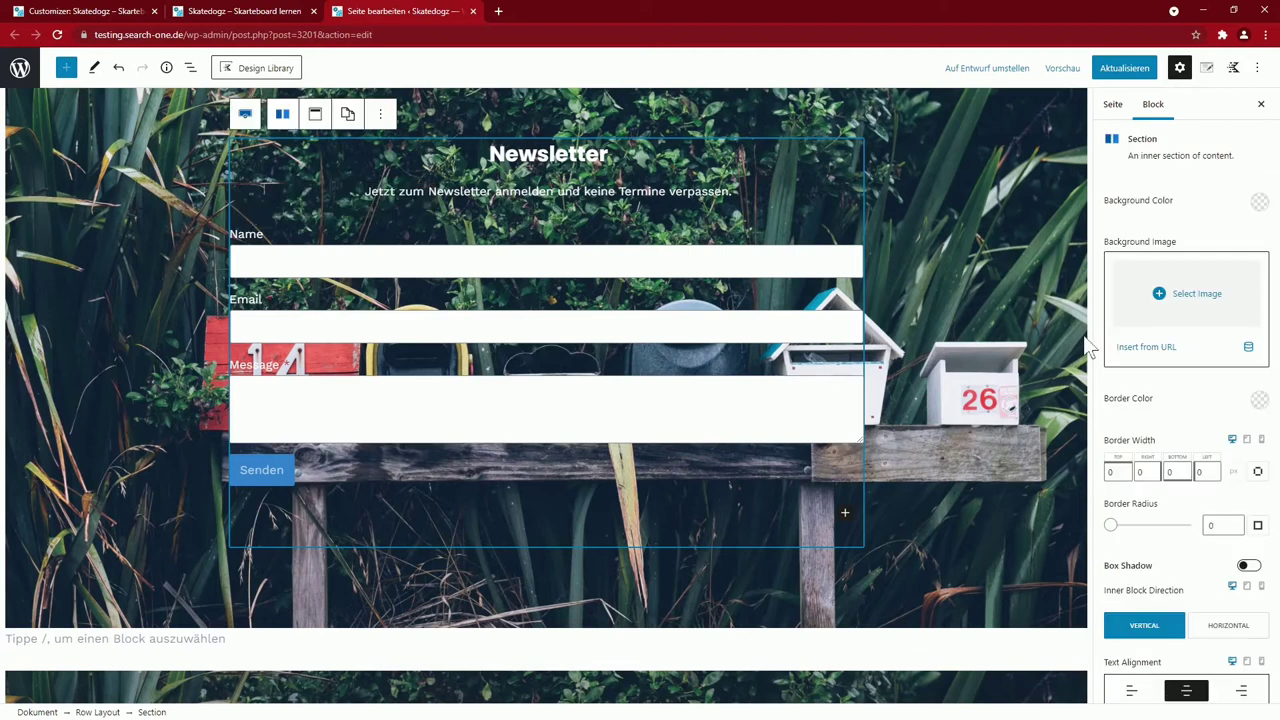
pyautogui.click(1259, 201)
pyautogui.click(1122, 415)
pyautogui.doubleClick(1228, 376)
pyautogui.write('0.3')
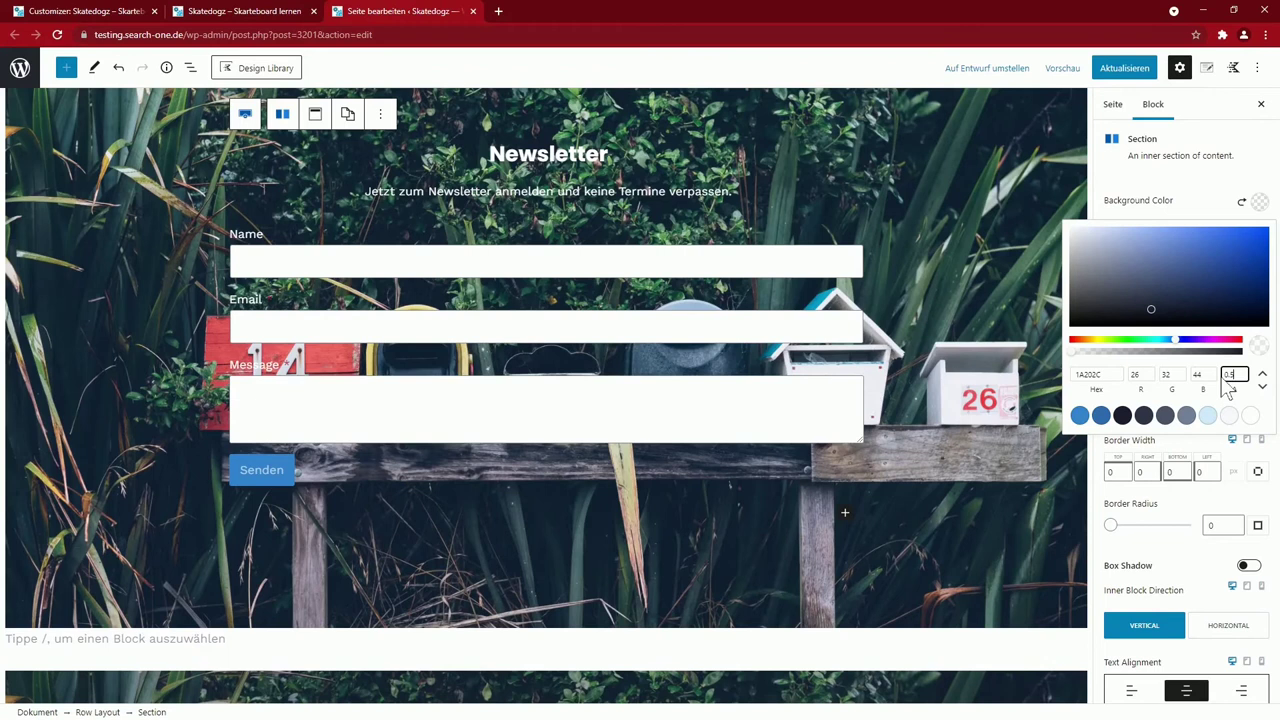
# Set the section's padding to 20 px and its border radius to 25
pyautogui.scroll(-3, 1190, 450)
pyautogui.click(1195, 540)
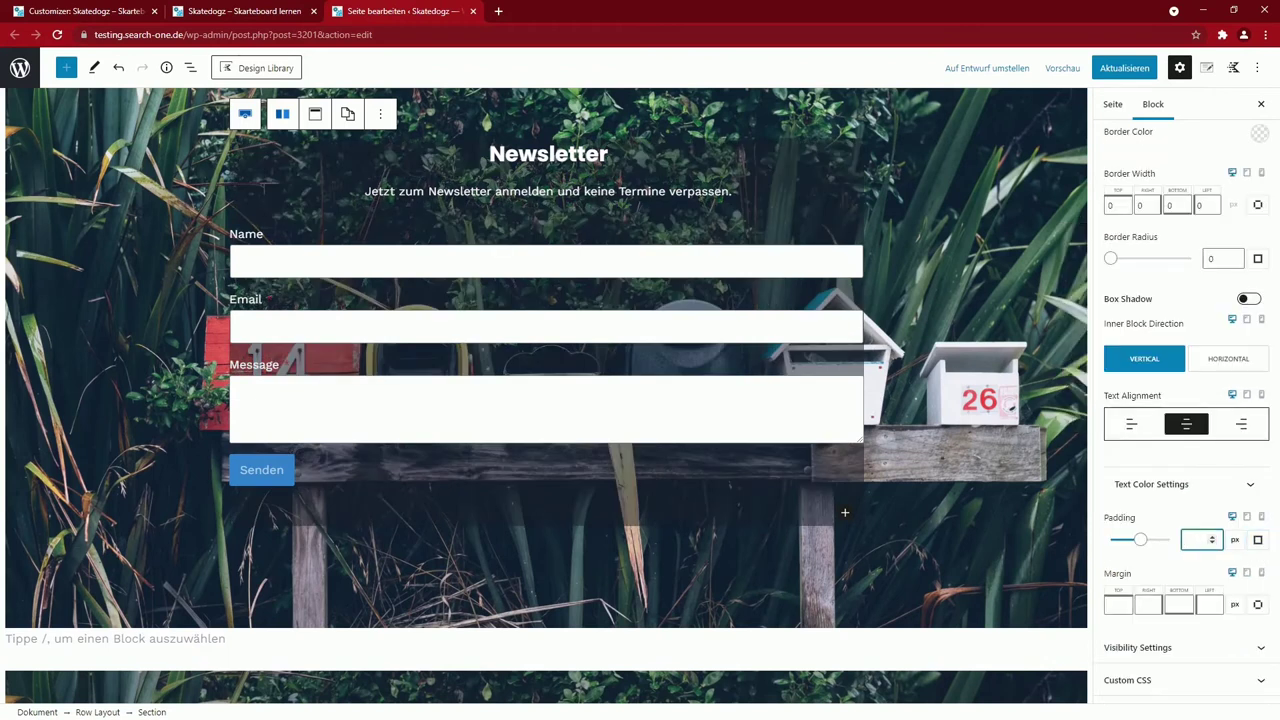
pyautogui.write('20')
pyautogui.doubleClick(1210, 259)
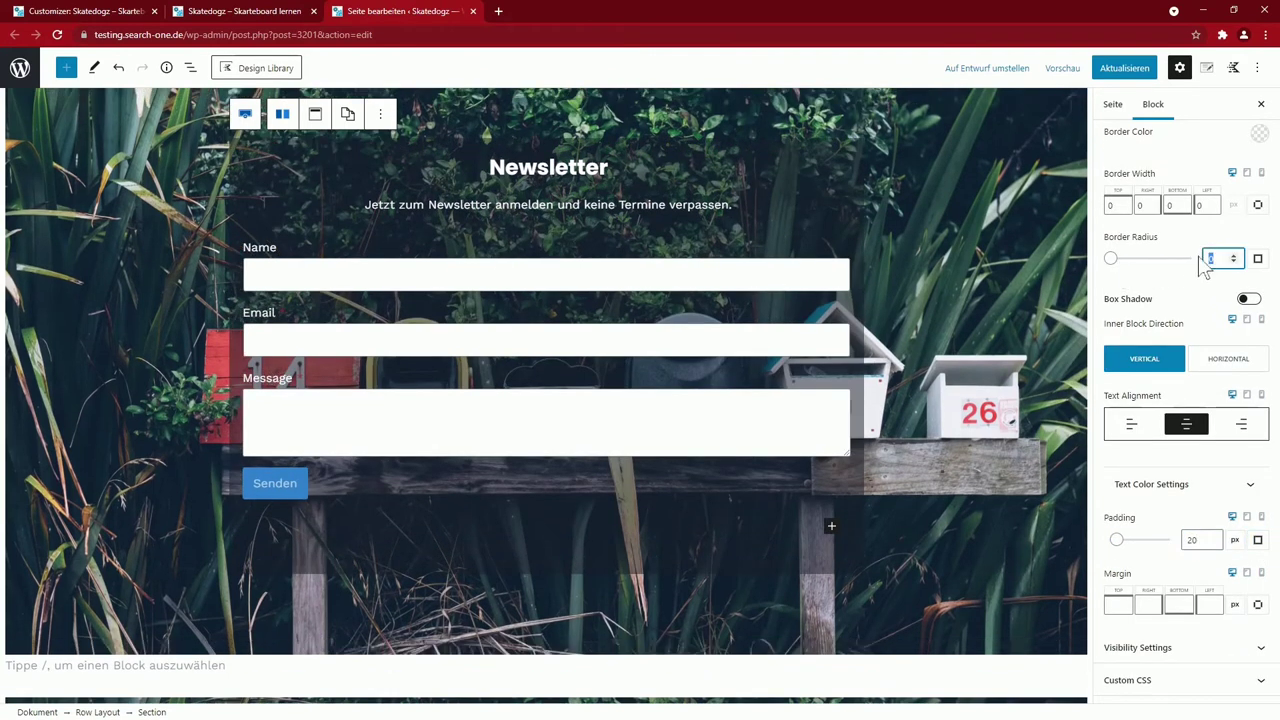
pyautogui.write('25')
pyautogui.scroll(3, 945, 487)
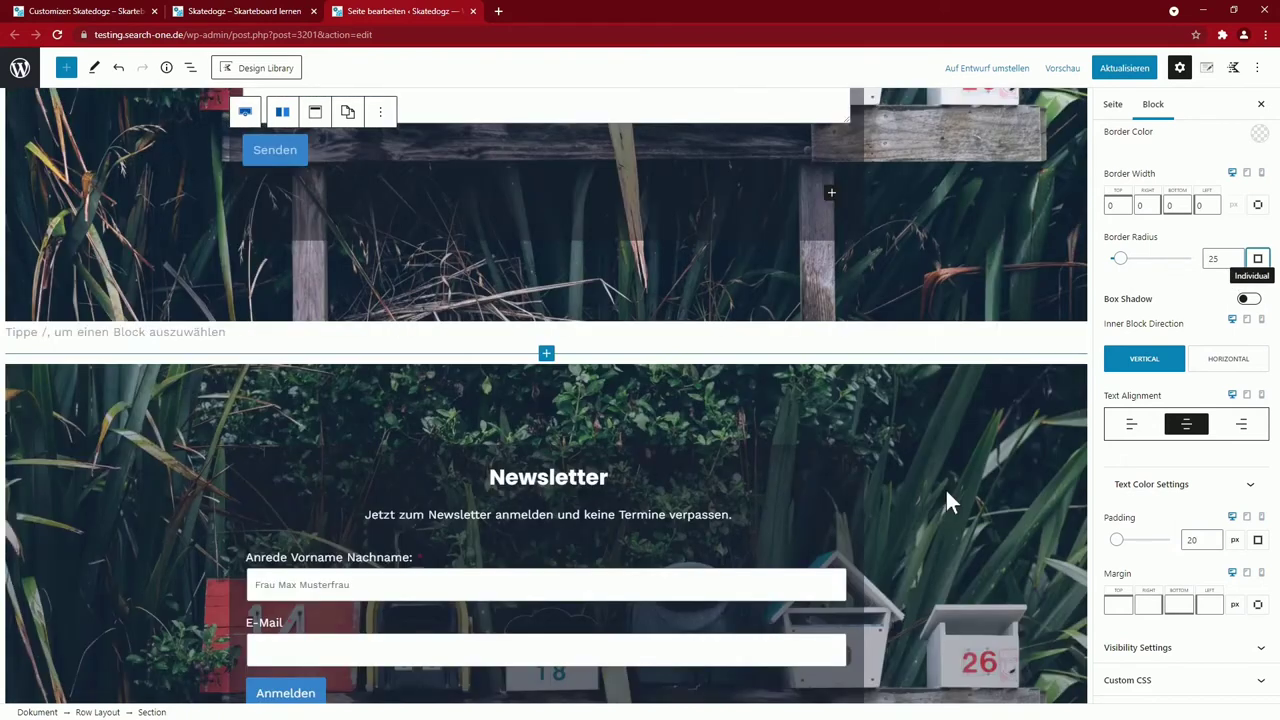
pyautogui.scroll(-3, 945, 487)
# Apply a dark palette color as the background overlay of the new Newsletter row
pyautogui.click(965, 197)
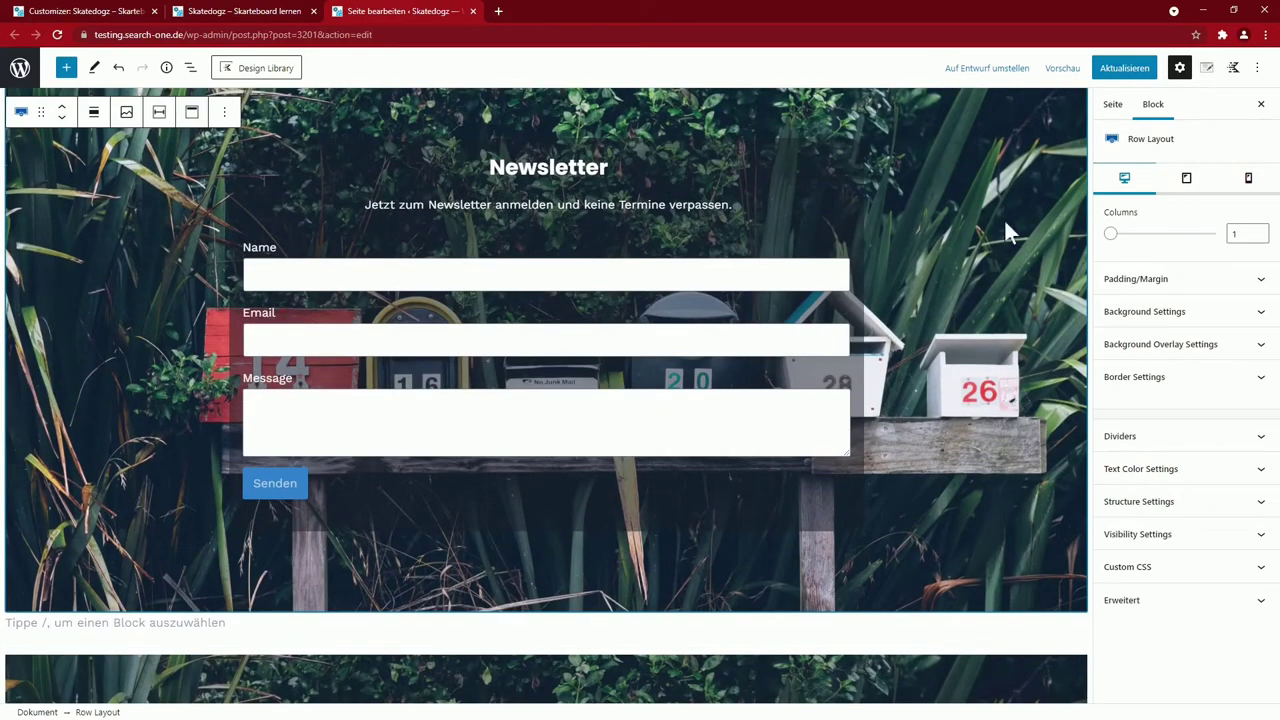
pyautogui.hotkey('alt', 'F10')
pyautogui.press('Down')
pyautogui.click(1180, 343)
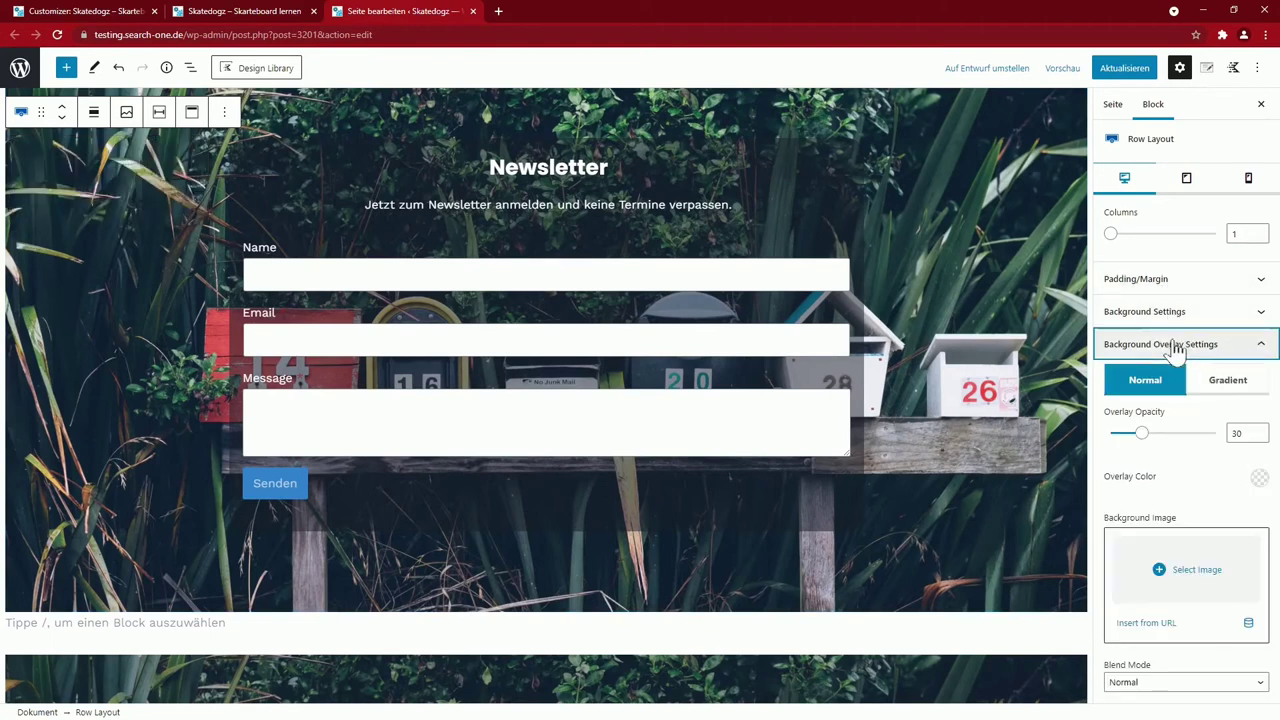
pyautogui.click(1259, 478)
pyautogui.click(1010, 412)
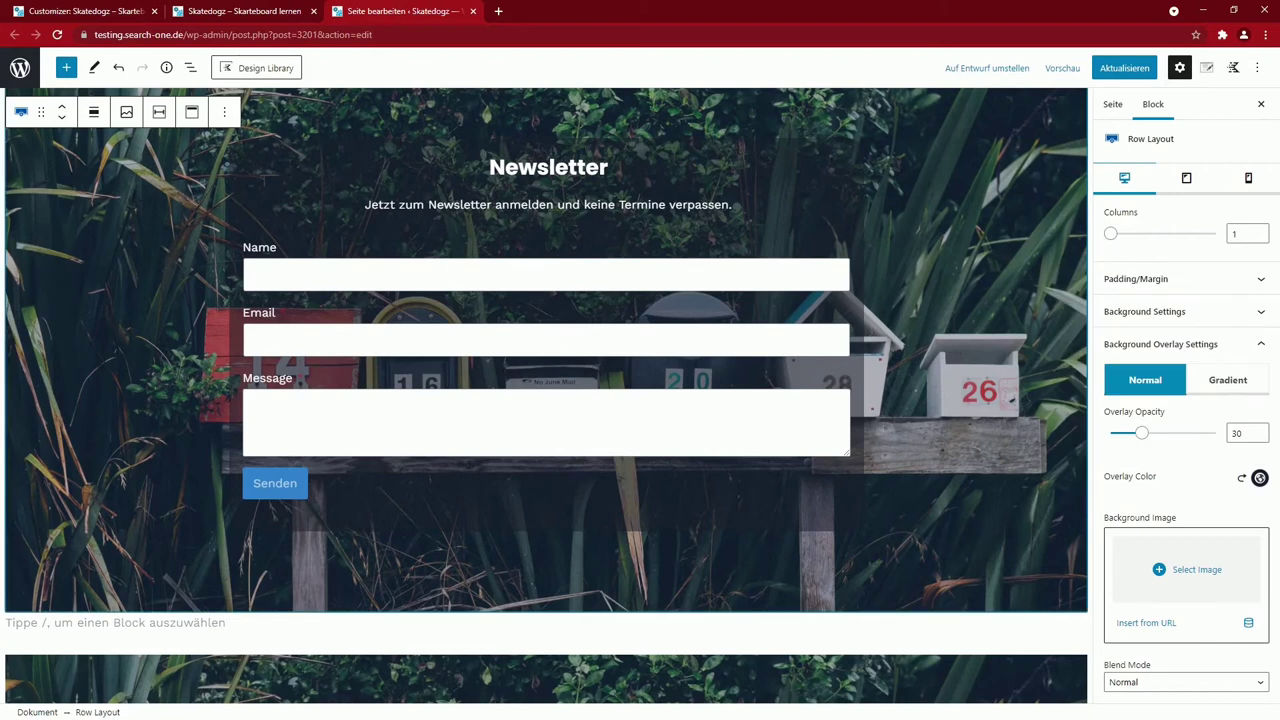
# Add the paragraph "Du erhältst maximal eine E-Mail wöchentlich zu unseren neuen Terminen." below the form
pyautogui.click(785, 490)
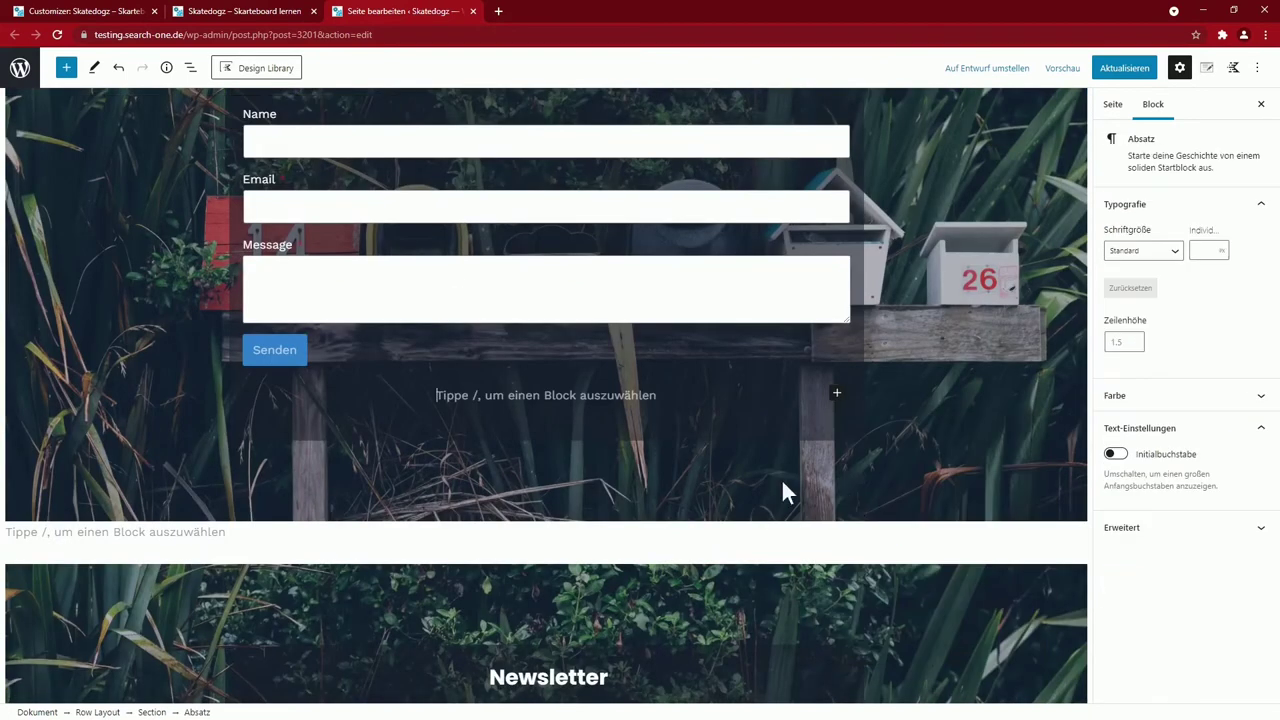
pyautogui.write('Du erhältst maximal eine E-Mail wöchentlich zu unseren neuen Terminen.')
pyautogui.scroll(2, 389, 331)
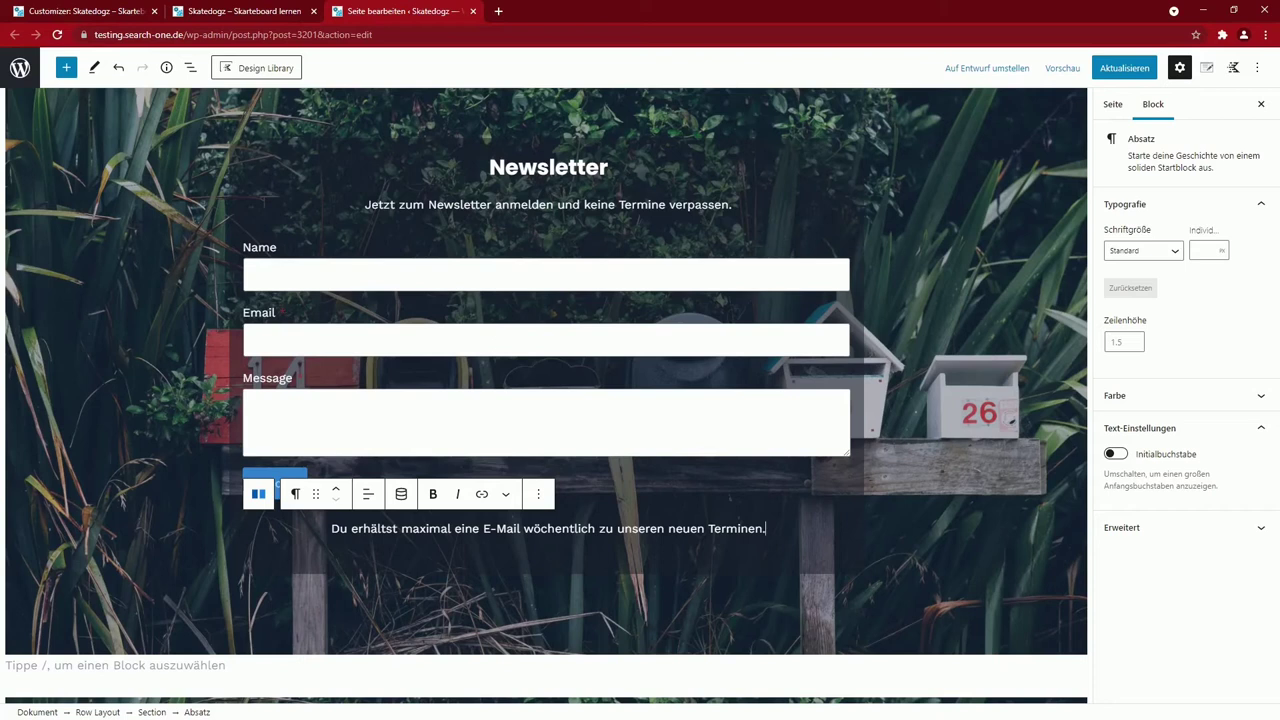
# Copy the label "Anrede Vorname Nachname:" from the original newsletter form into the new form's Name field label
pyautogui.click(332, 282)
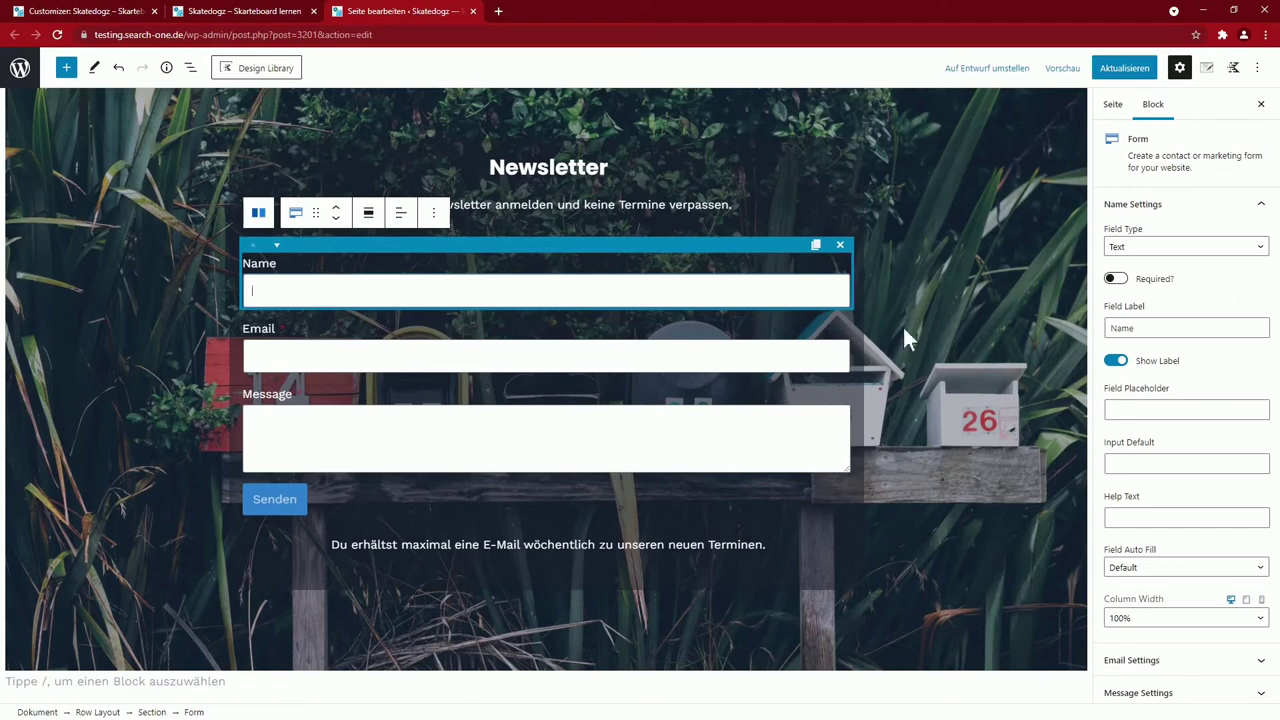
pyautogui.scroll(-5, 562, 523)
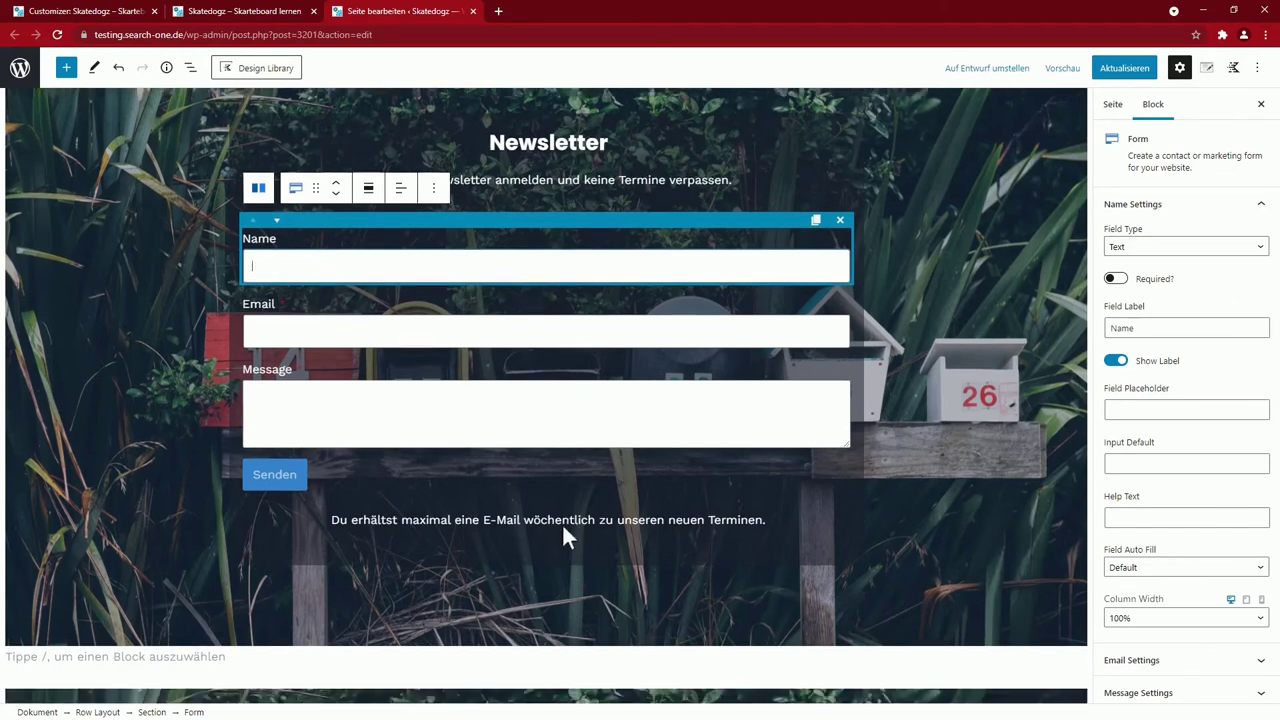
pyautogui.click(255, 516)
pyautogui.hotkey('ctrl', 'c')
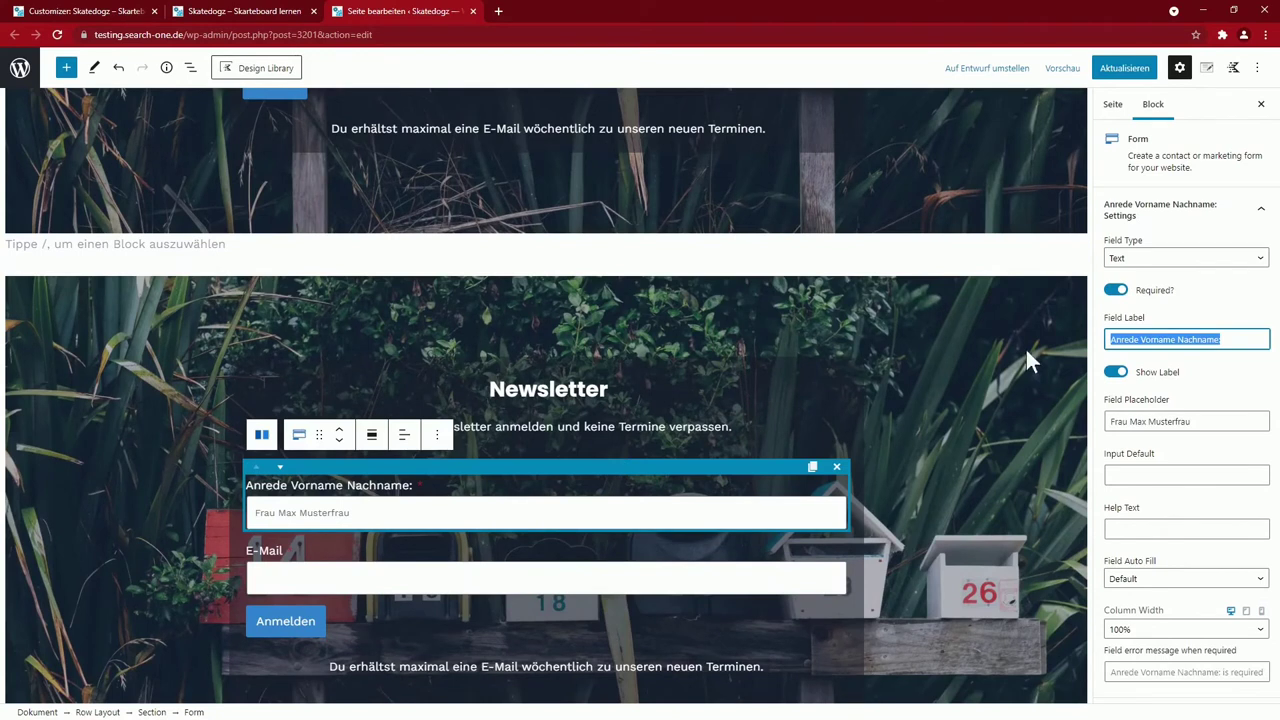
pyautogui.scroll(4, 780, 425)
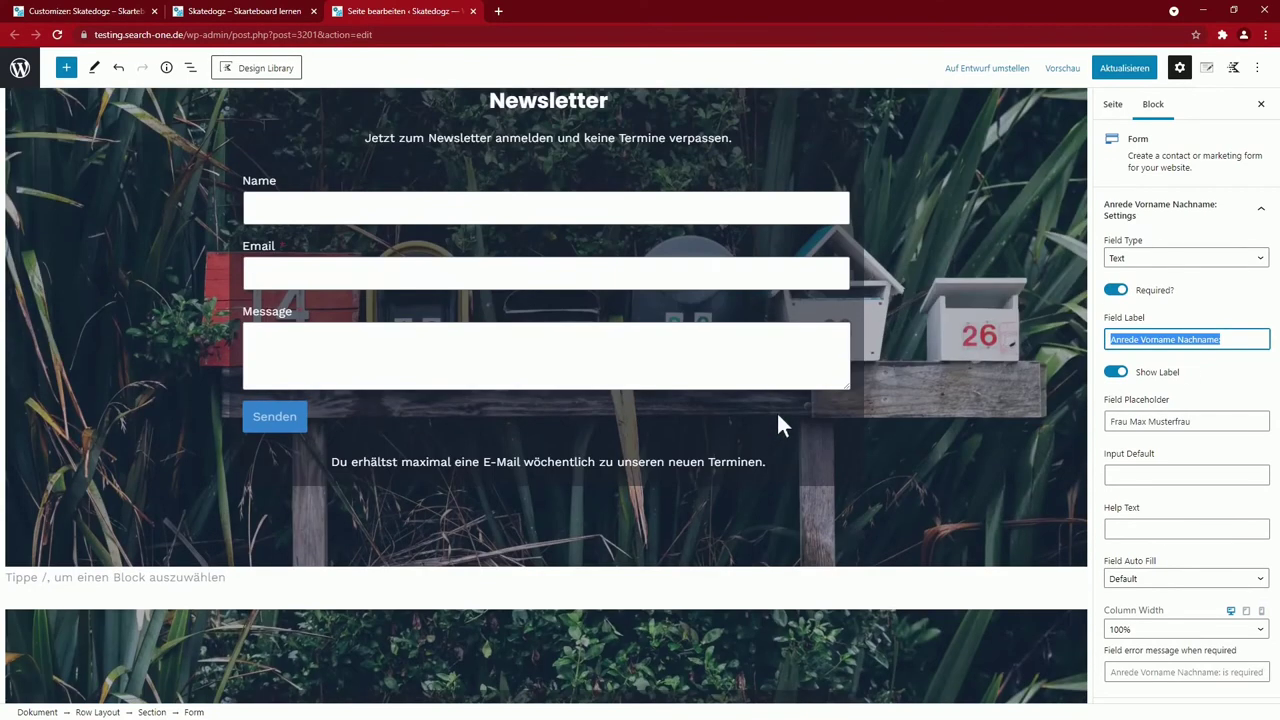
pyautogui.click(392, 284)
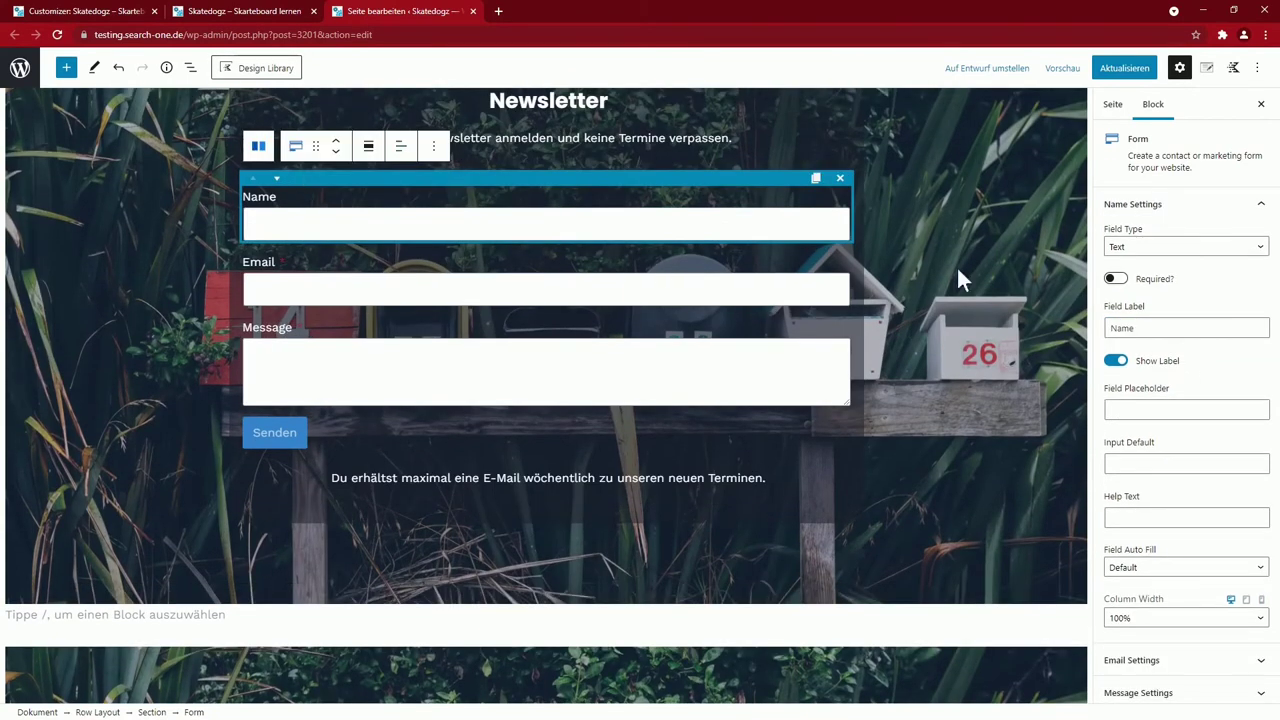
pyautogui.click(1160, 328)
pyautogui.doubleClick(1112, 330)
pyautogui.hotkey('ctrl', 'v')
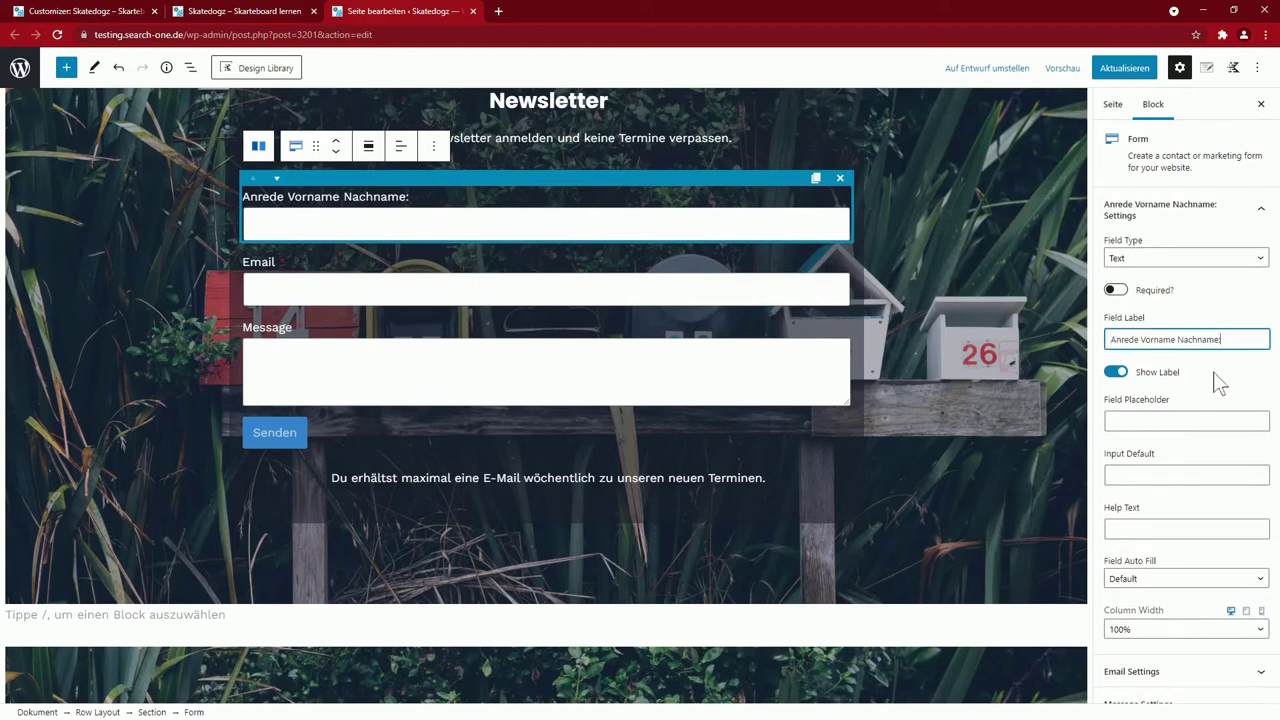
# Change the label of the new form's Email field to "E-Mail:"
pyautogui.click(1131, 671)
pyautogui.click(1112, 372)
pyautogui.write('-mail')
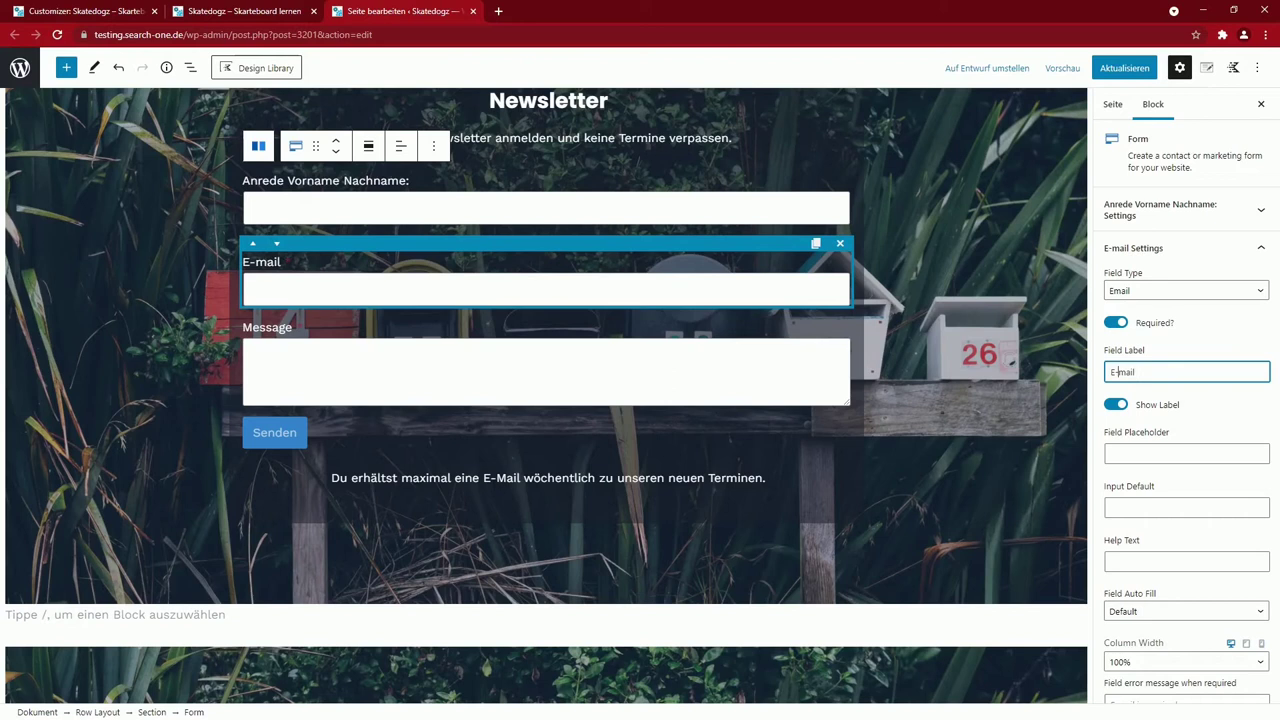
pyautogui.press('BackSpace')
pyautogui.press('BackSpace')
pyautogui.press('BackSpace')
pyautogui.press('BackSpace')
pyautogui.write('Mail:')
# Delete the Message field from the new form and change the submit button text to "Anmelden"
pyautogui.click(251, 351)
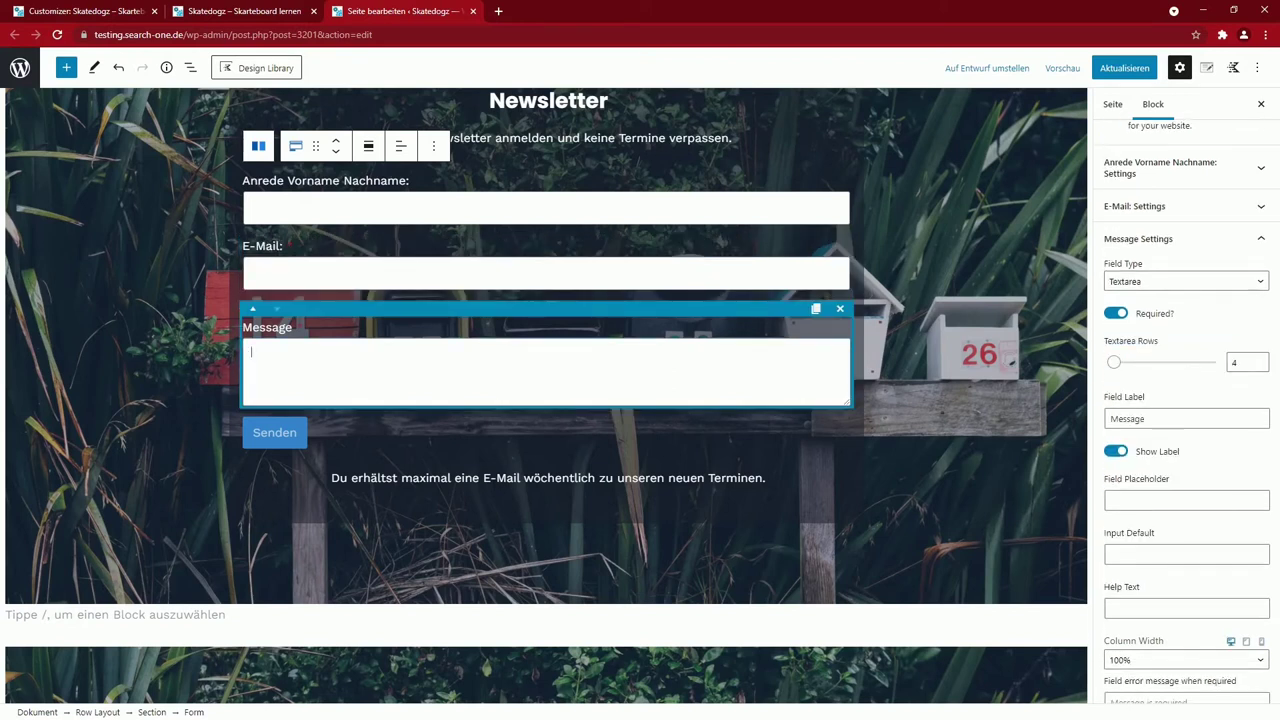
pyautogui.click(840, 312)
pyautogui.scroll(1, 840, 318)
pyautogui.click(253, 383)
pyautogui.hotkey('ctrl', 'a')
pyautogui.write('Anmelden')
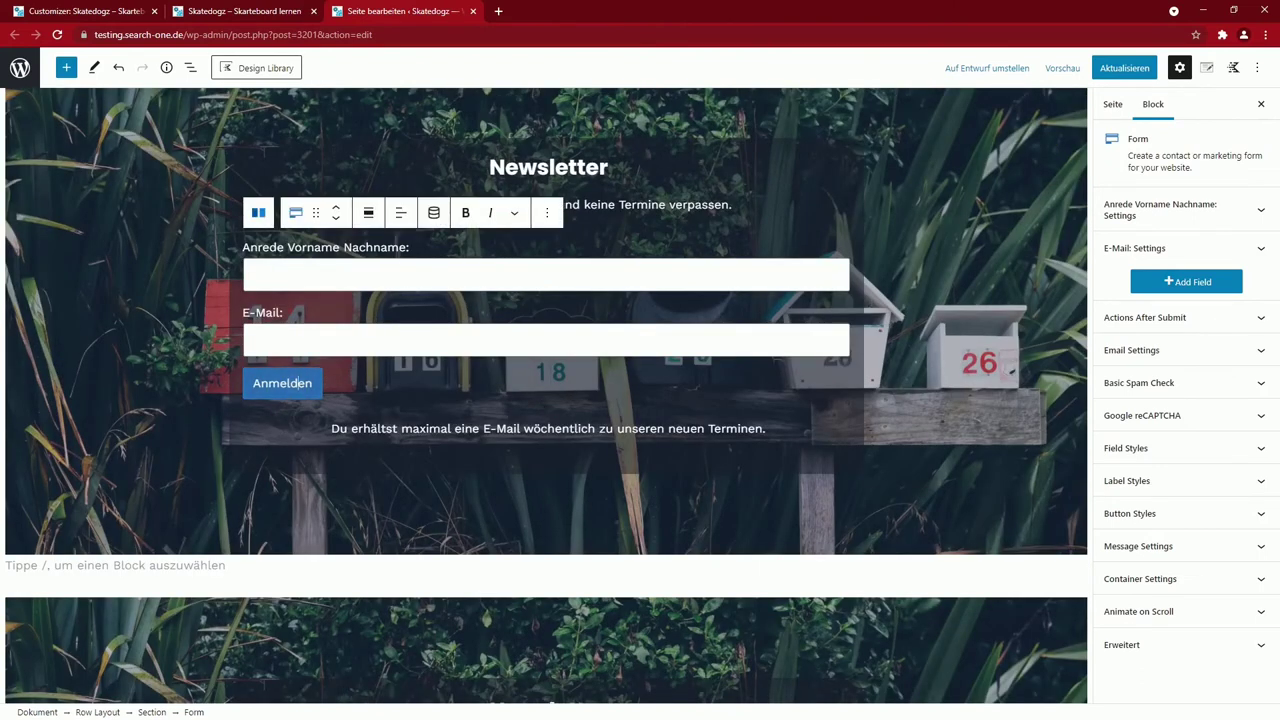
# Compare the new form with the original and open its settings for actions after submission
pyautogui.scroll(-5, 410, 413)
pyautogui.scroll(6, 410, 413)
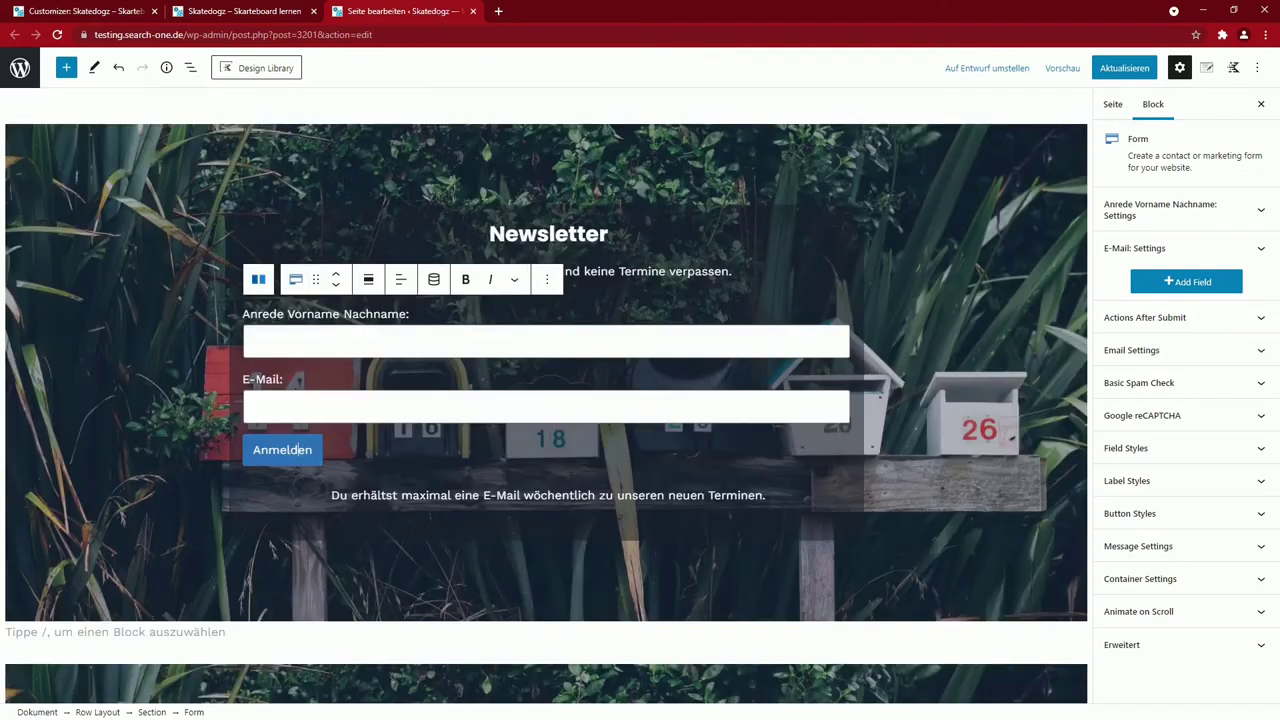
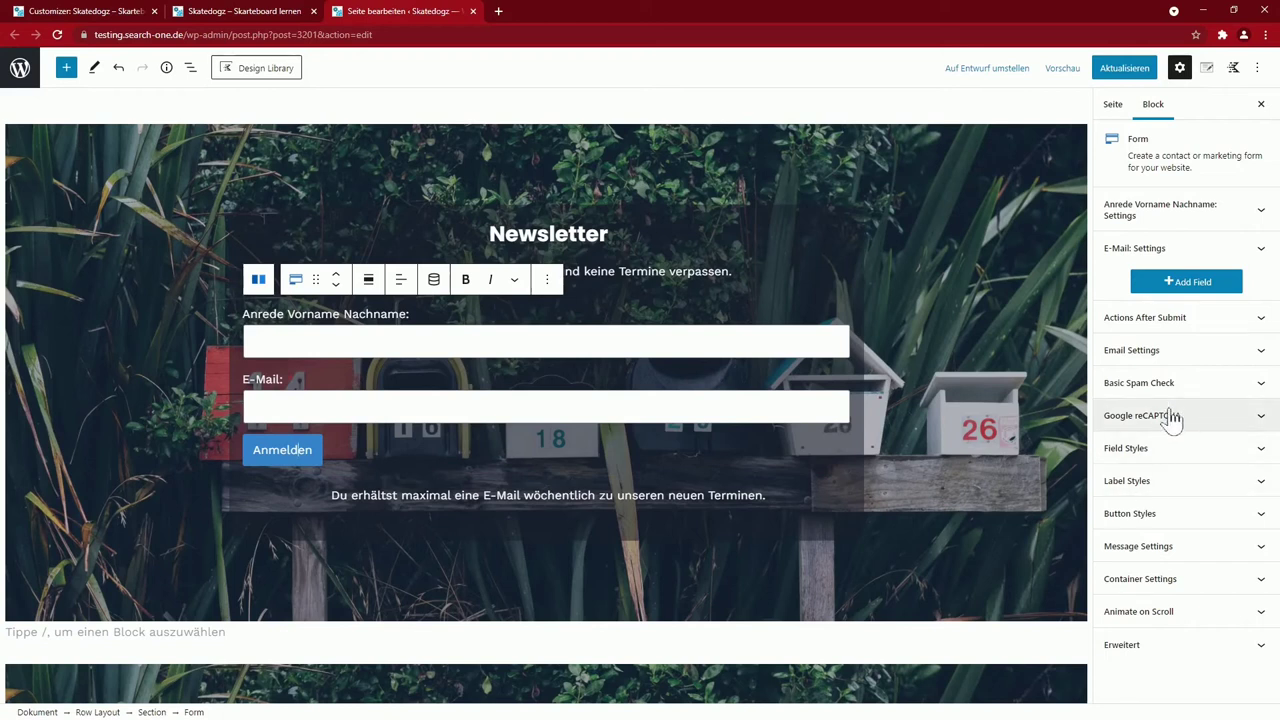
pyautogui.click(1170, 317)
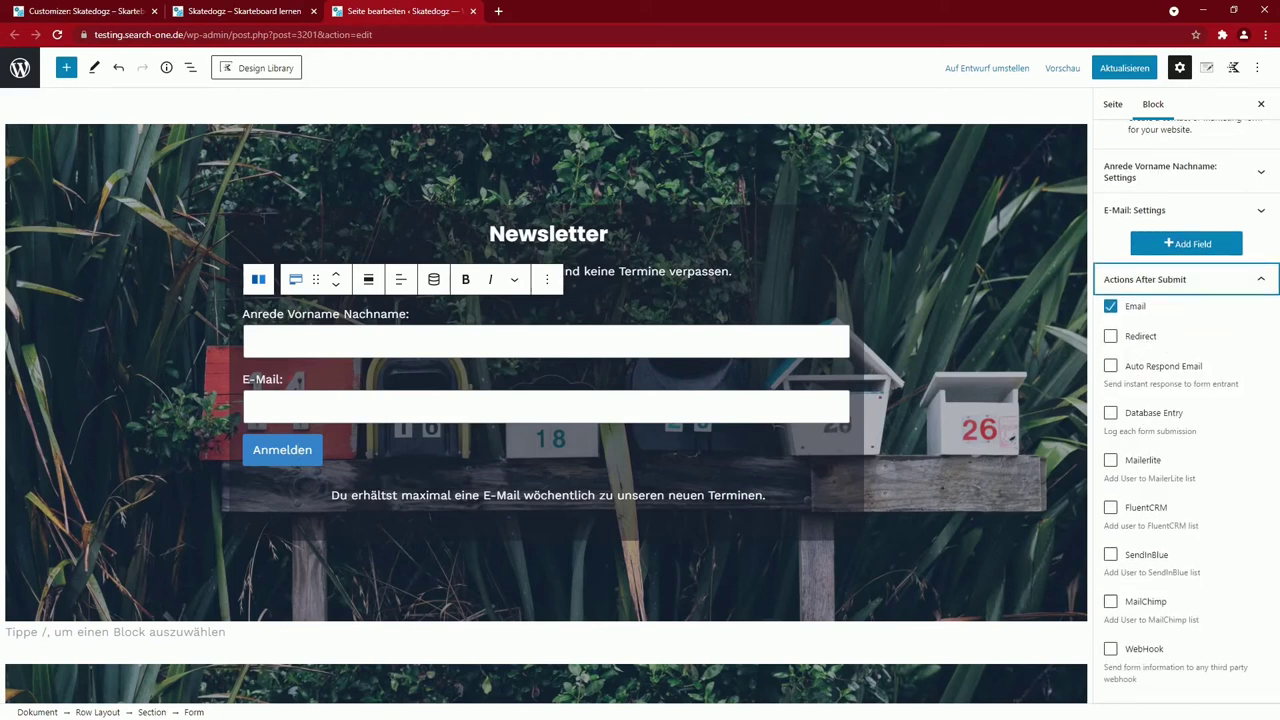
# Add SendInBlue to the newsletter form's actions after submit and check the Sendinblue plugin entry in the dashboard
pyautogui.scroll(-2, 1152, 528)
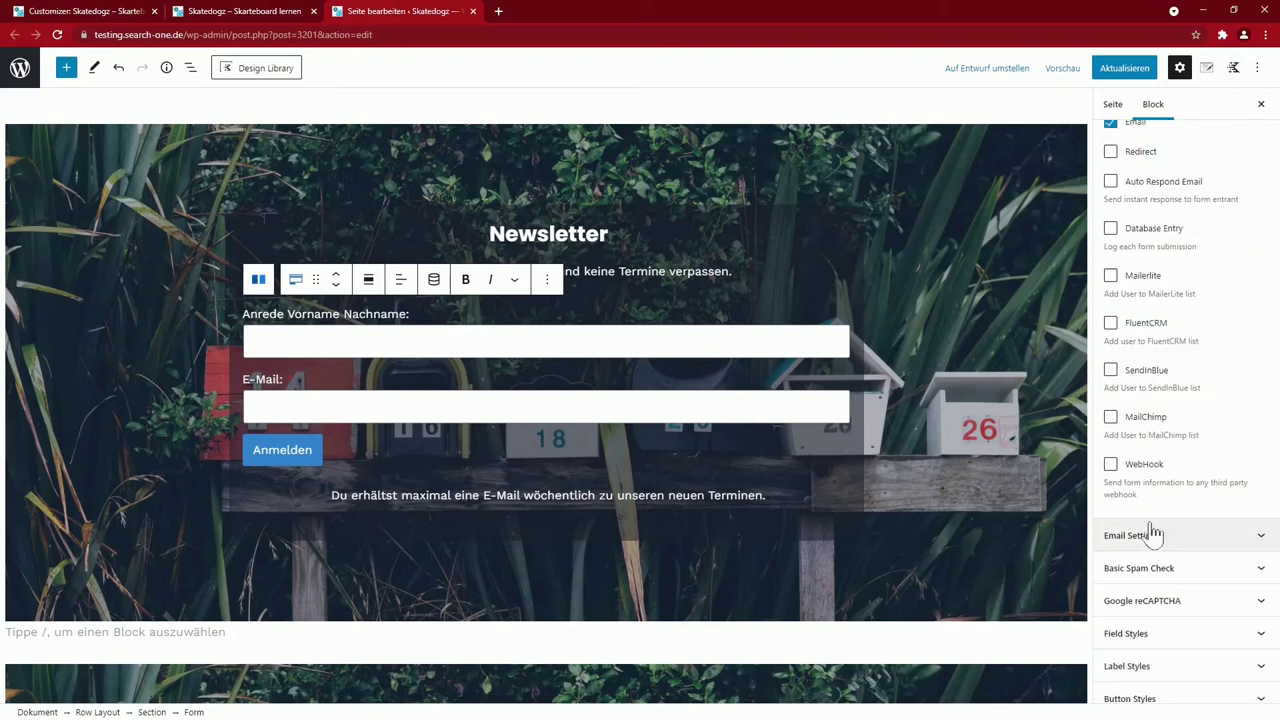
pyautogui.scroll(2, 1152, 531)
pyautogui.click(1111, 489)
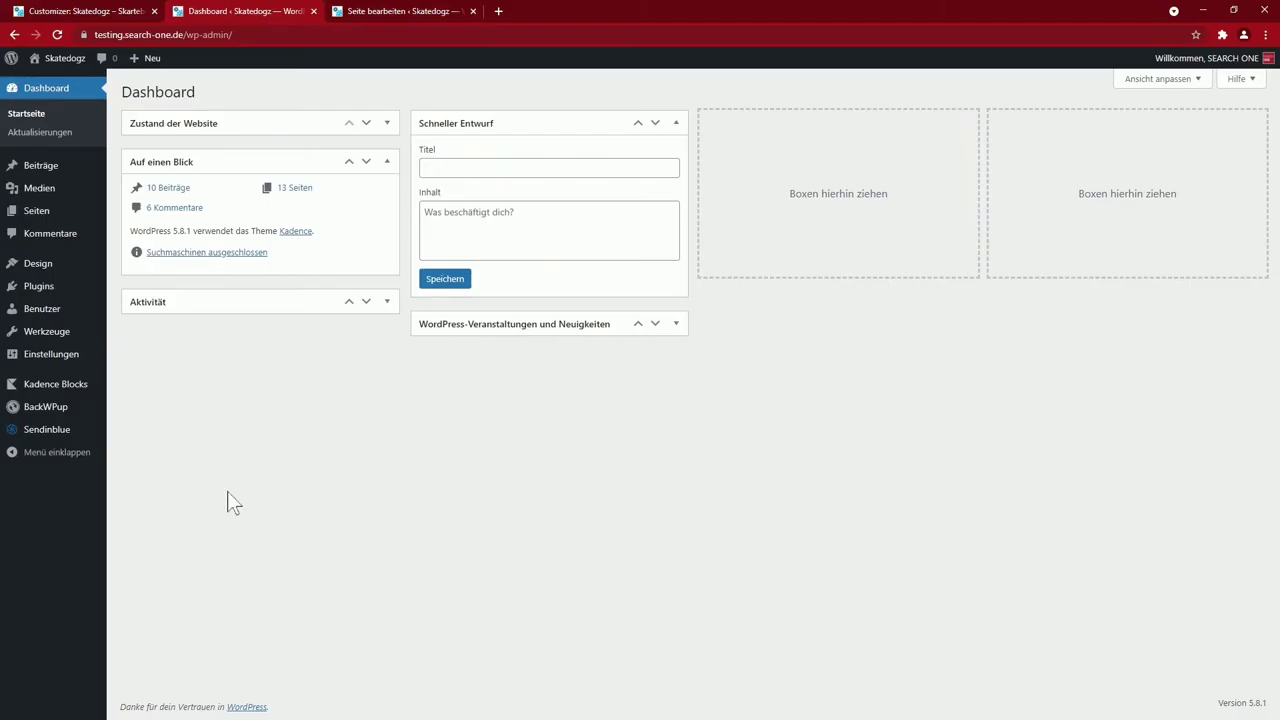
pyautogui.moveTo(60, 436)
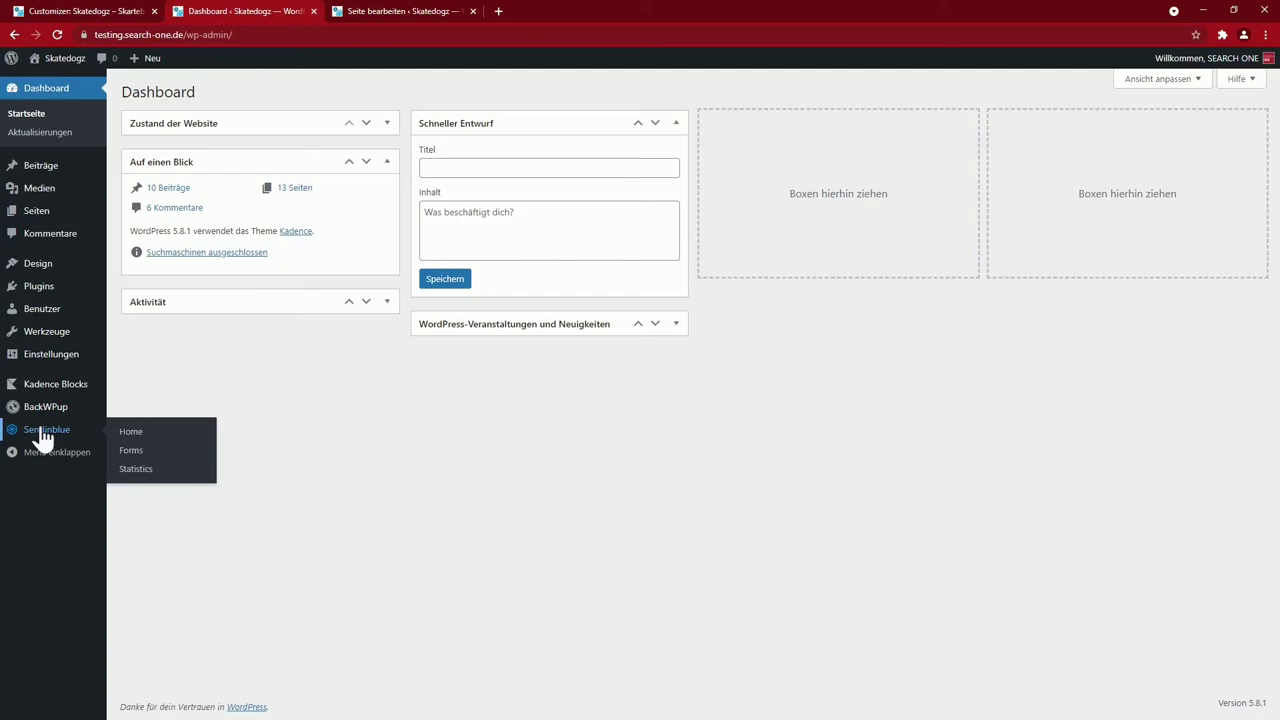
pyautogui.click(385, 11)
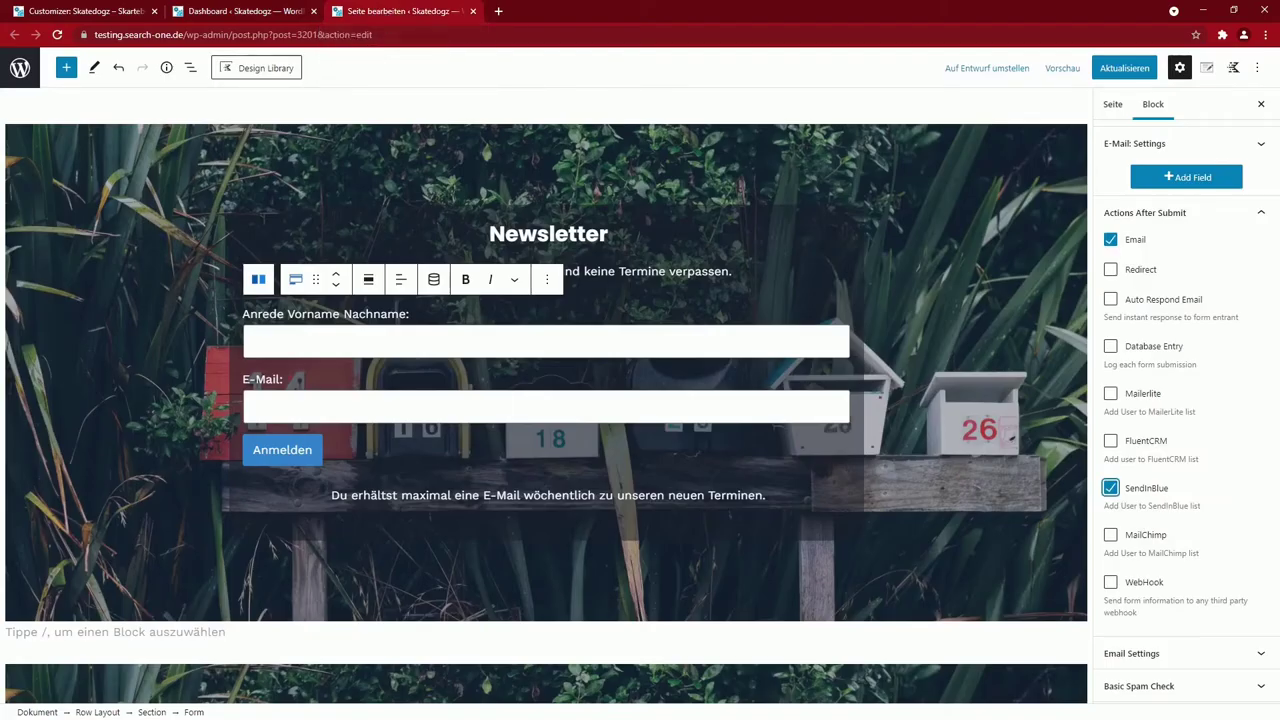
# Examine the newsletter form's Email Settings and Basic Spam Check options
pyautogui.click(1140, 653)
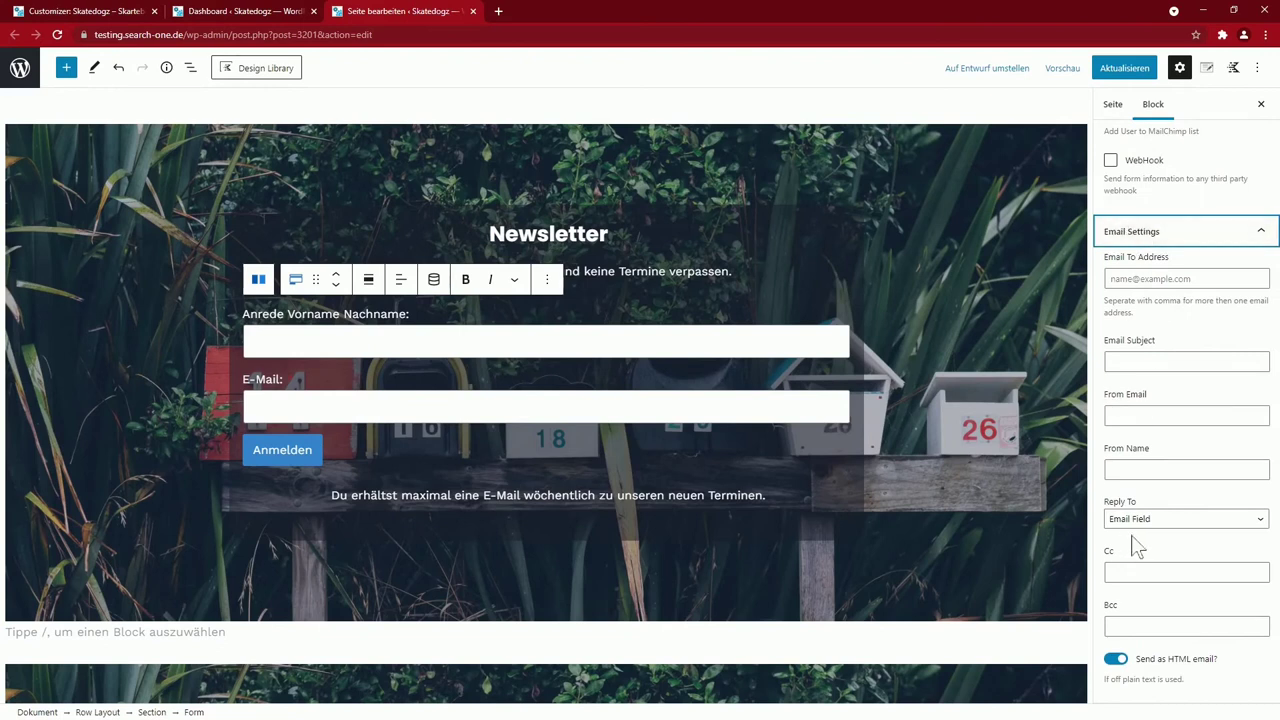
pyautogui.scroll(-3, 1135, 545)
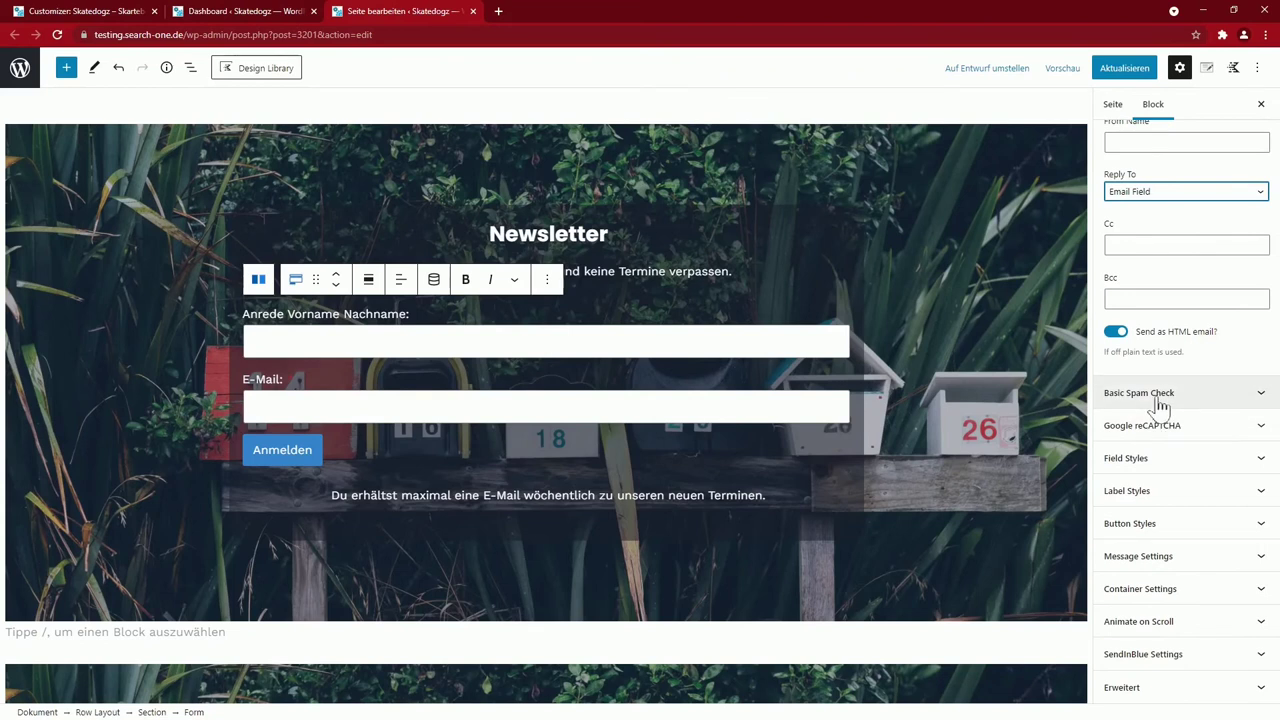
pyautogui.click(1160, 400)
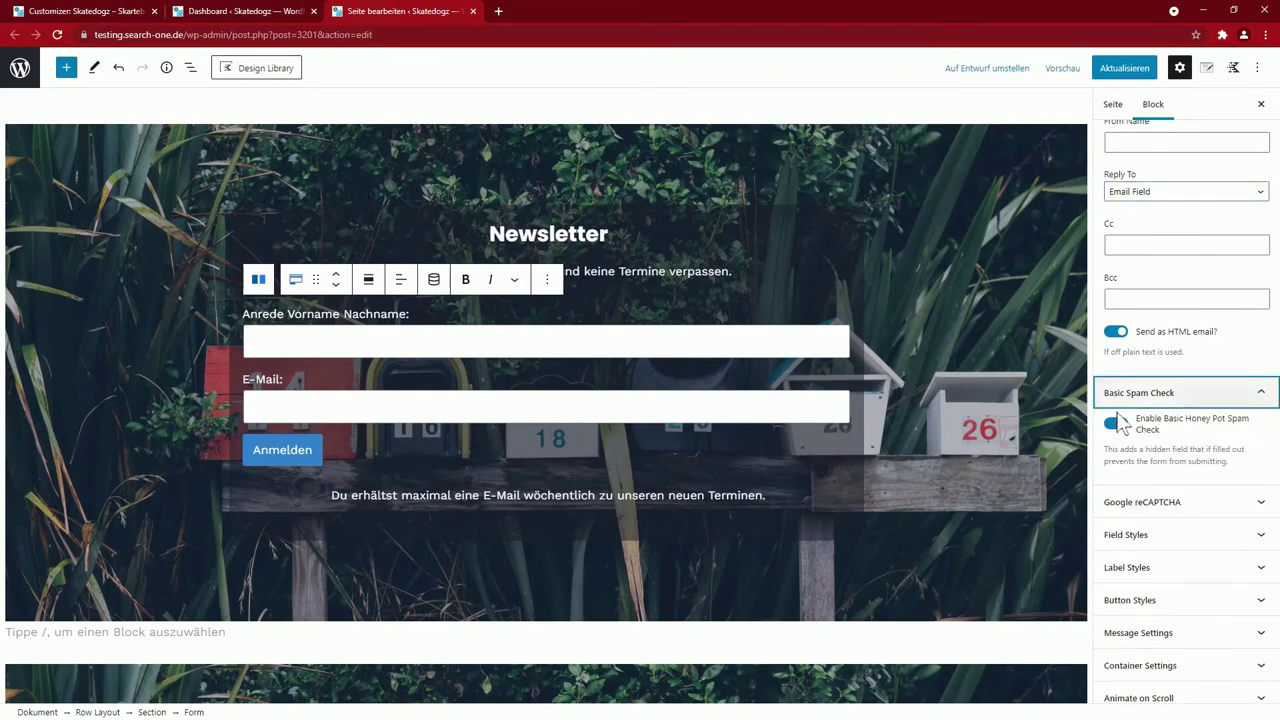
pyautogui.click(1150, 395)
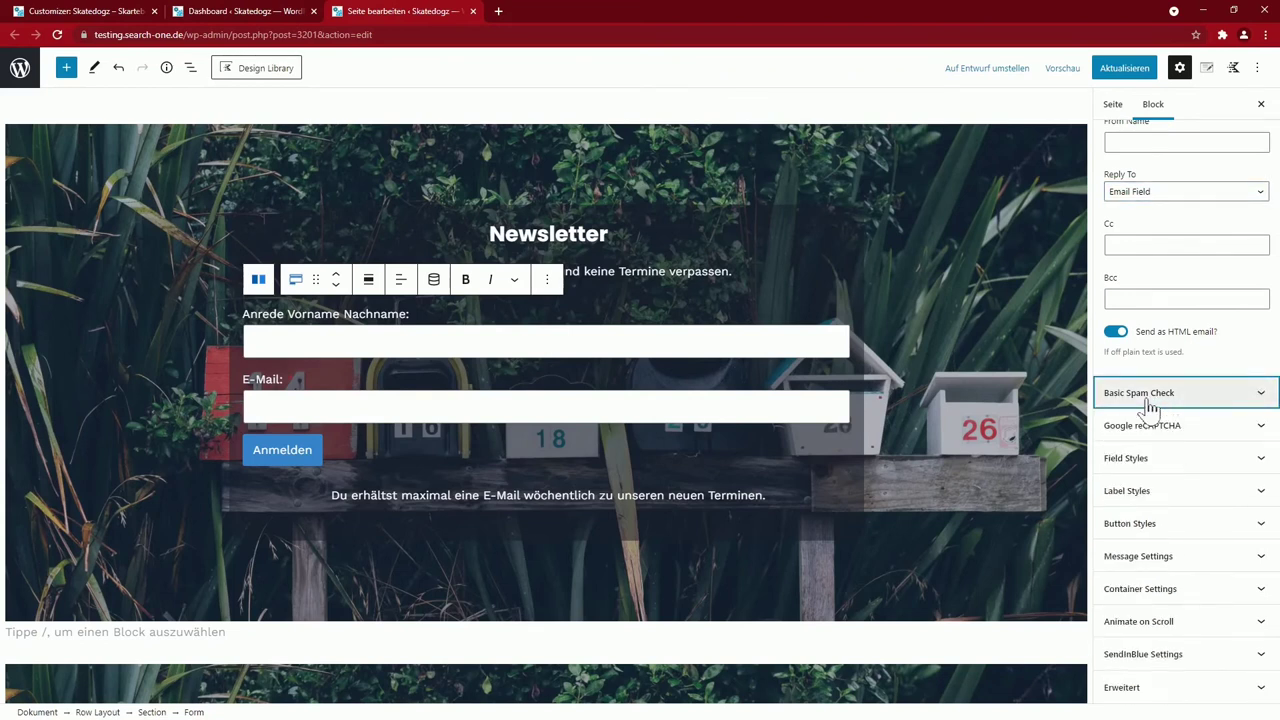
# Try enabling Google reCAPTCHA for the newsletter form and turn it off again
pyautogui.click(1155, 428)
pyautogui.click(1115, 451)
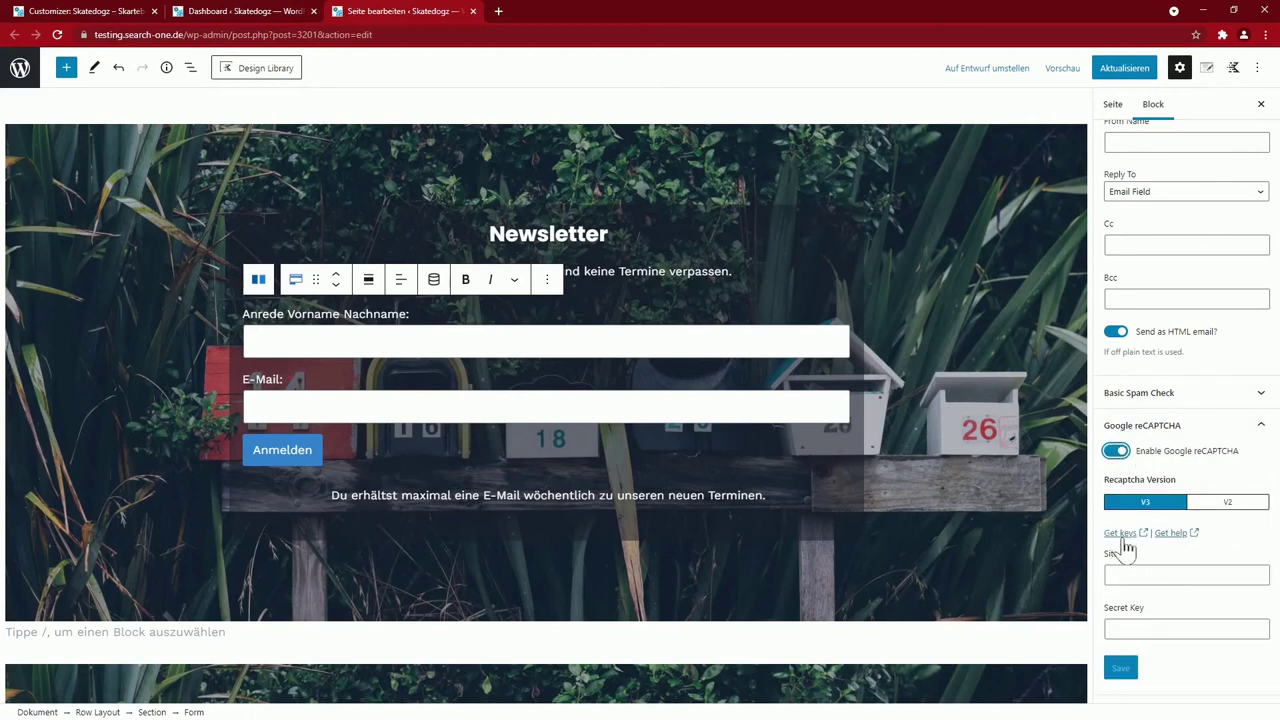
pyautogui.click(1120, 451)
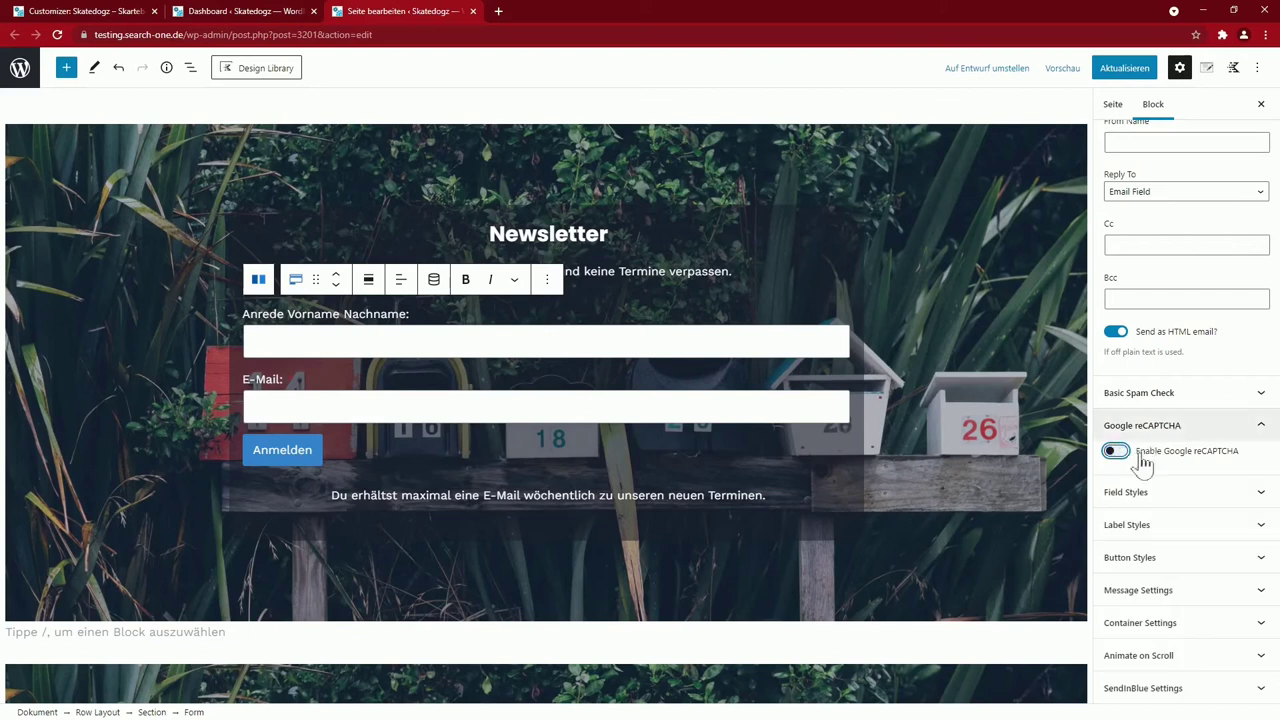
# Try a font size of 45 px for the form fields and clear the value again
pyautogui.click(1138, 459)
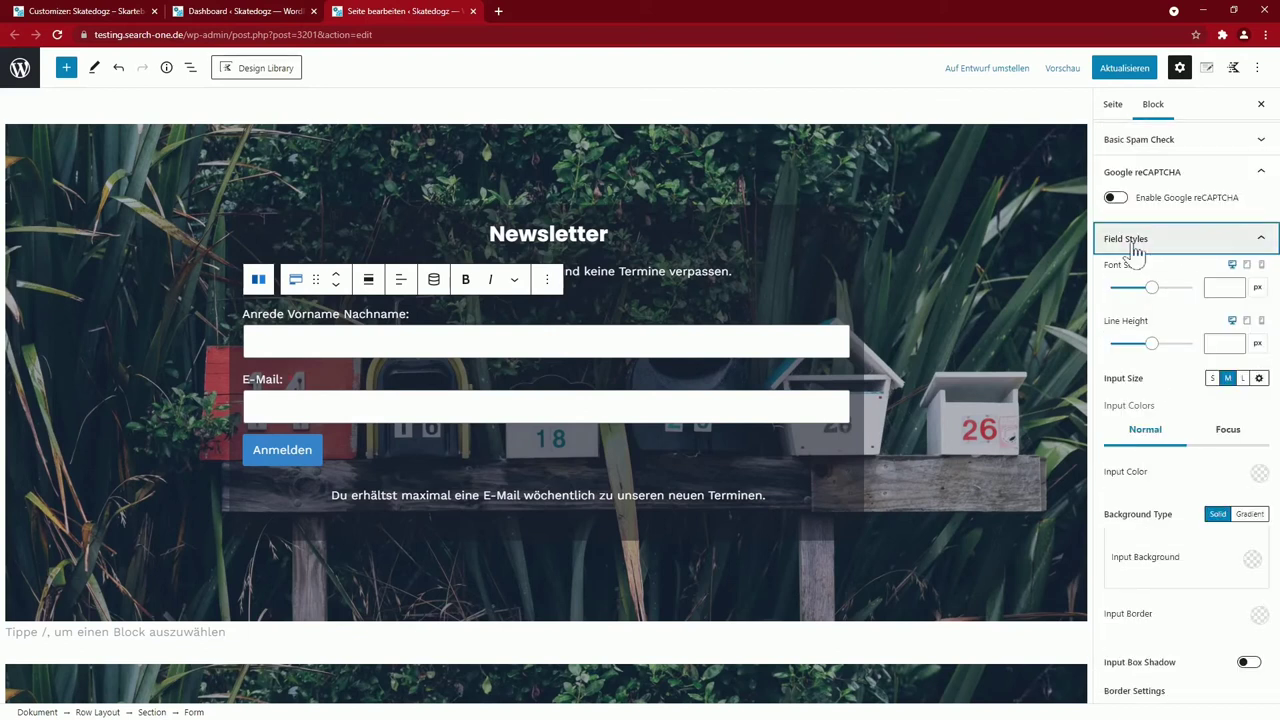
pyautogui.click(1152, 290)
pyautogui.moveTo(1154, 294); pyautogui.dragTo(1126, 289)
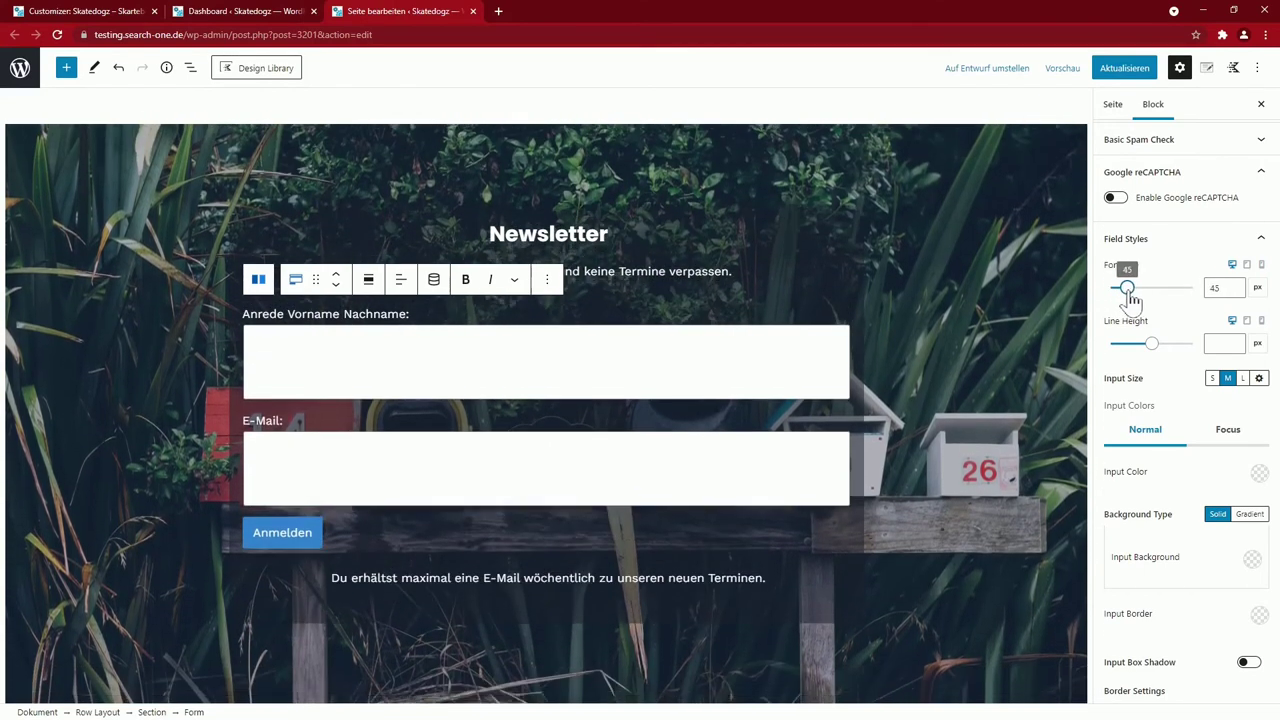
pyautogui.doubleClick(1218, 288)
pyautogui.press('BackSpace')
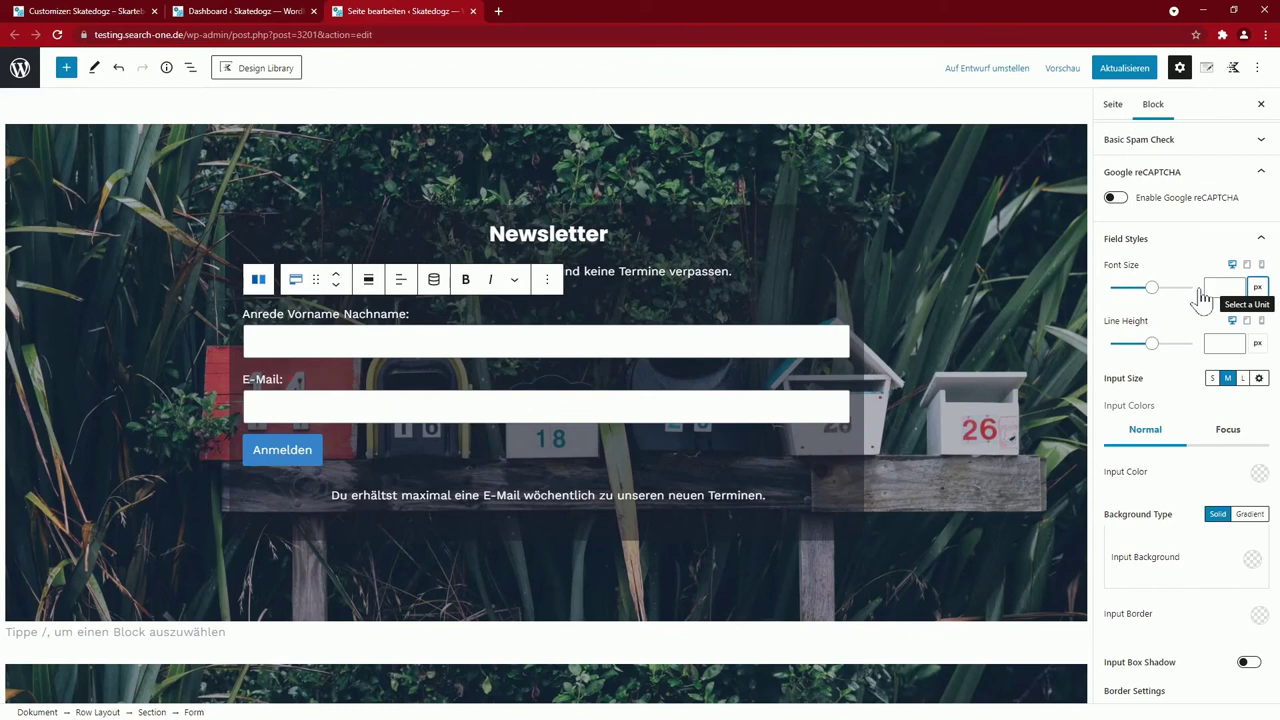
# Examine the newsletter form's Message Settings and SendInBlue Settings
pyautogui.scroll(-5, 1192, 438)
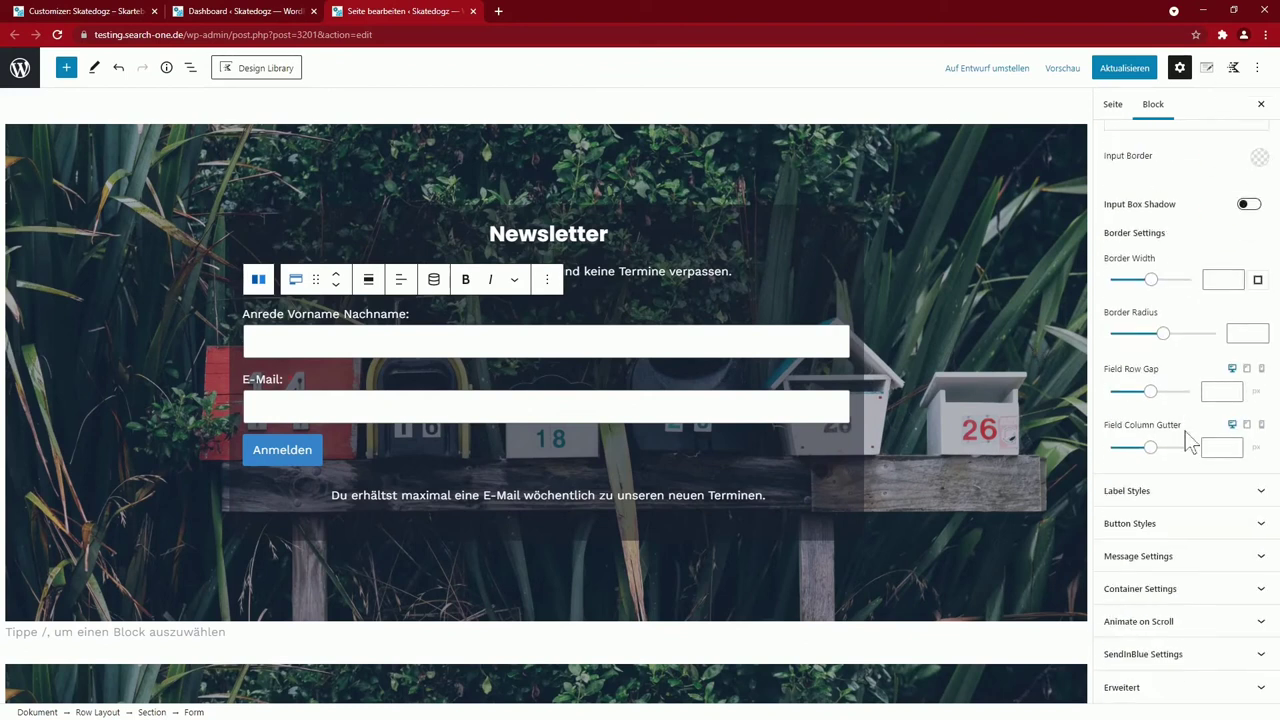
pyautogui.click(1140, 556)
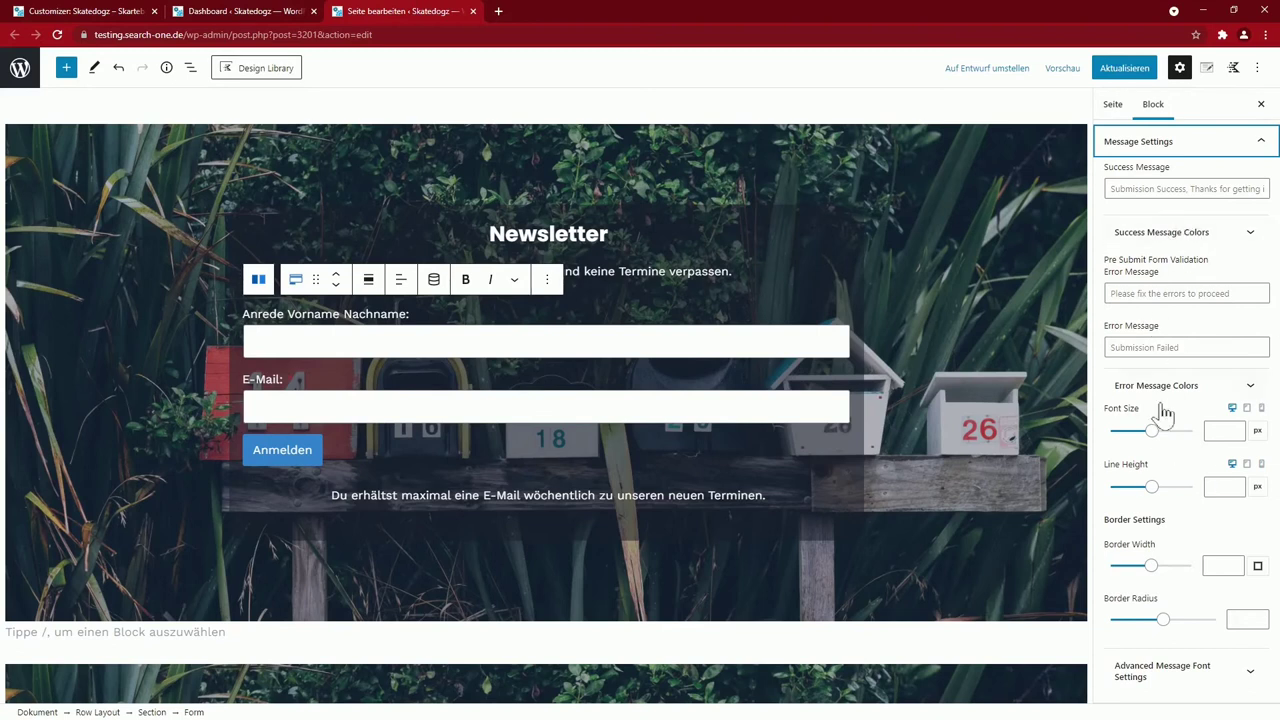
pyautogui.scroll(-2, 1154, 489)
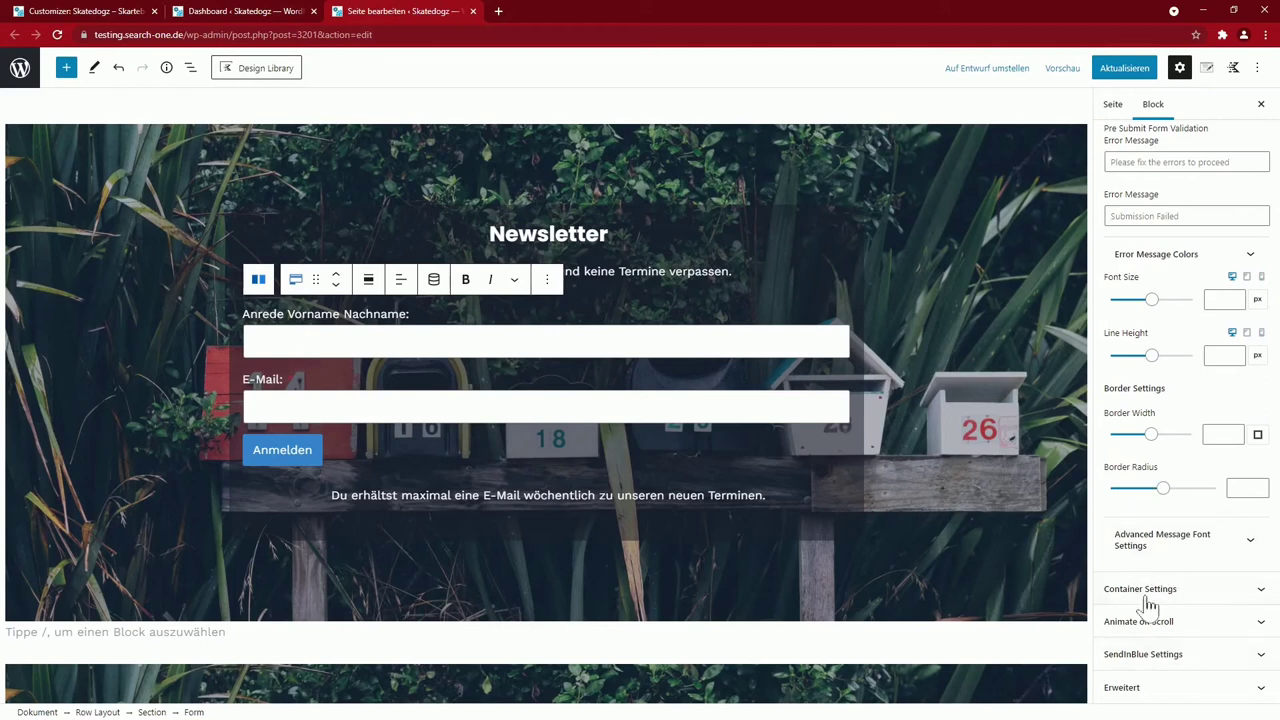
pyautogui.click(1157, 655)
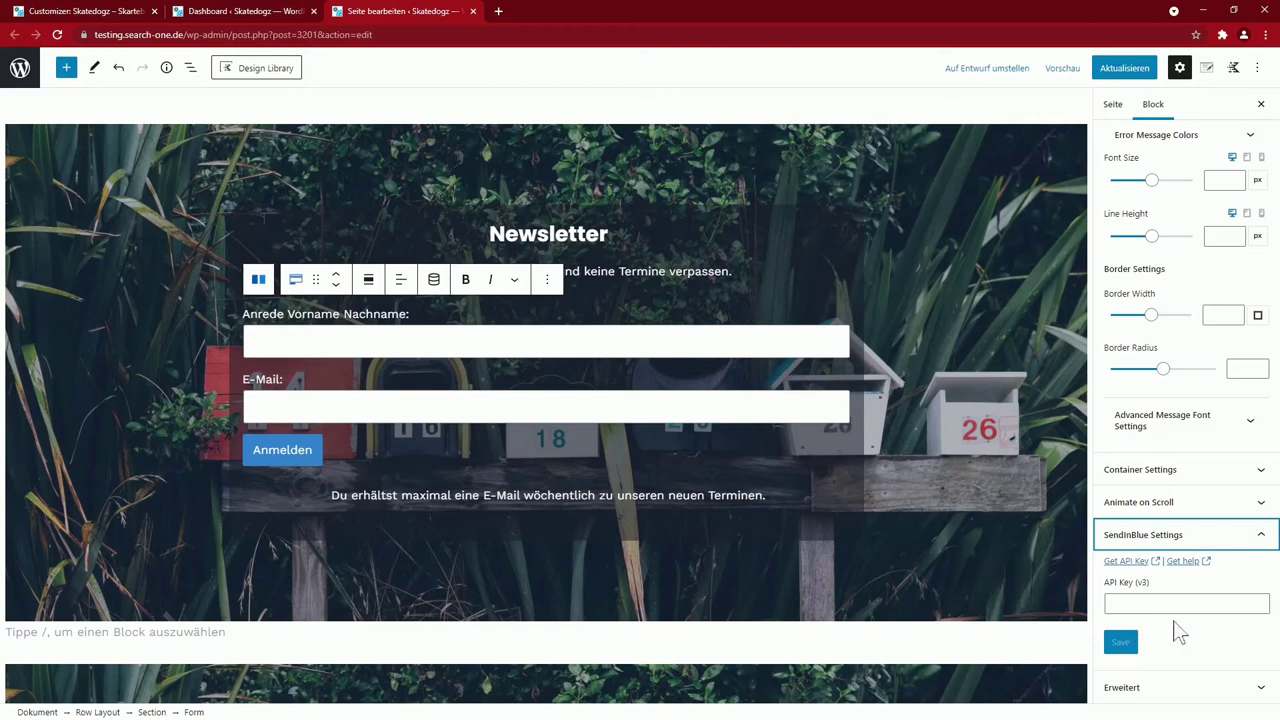
# Enable the Redirect action, set its target to the Danke Newsletter page, and update the page
pyautogui.scroll(10, 1186, 450)
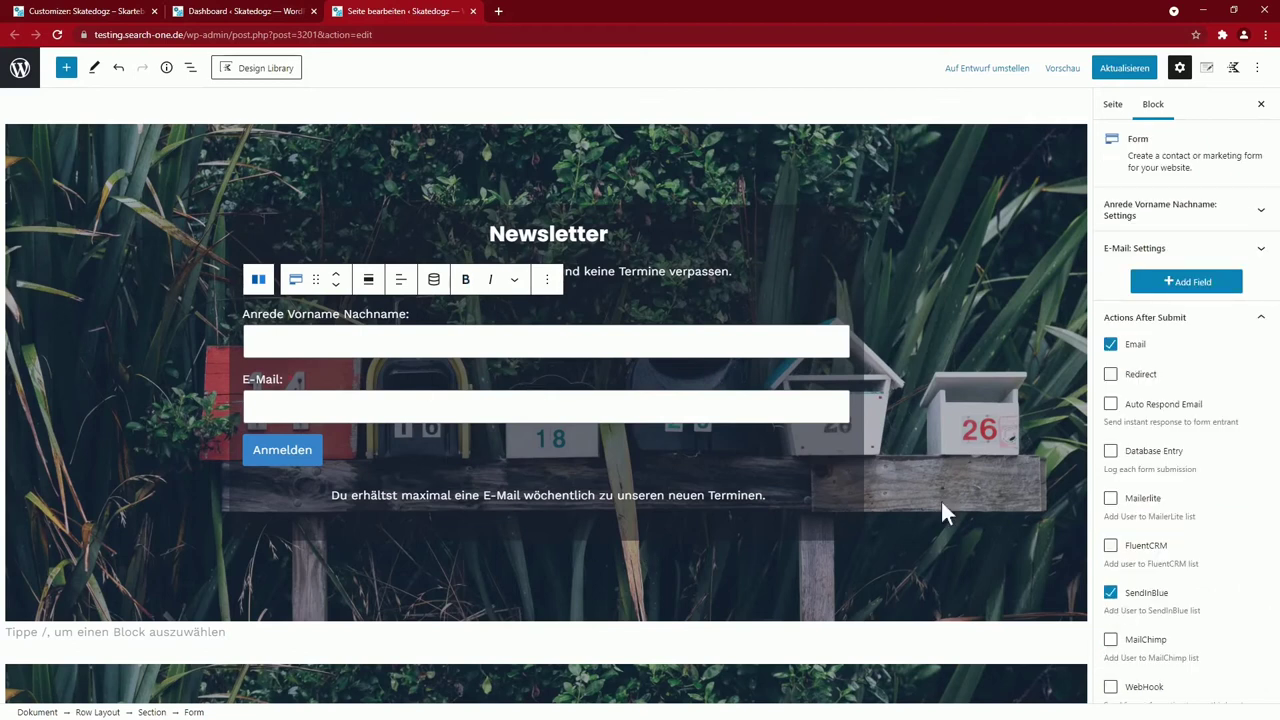
pyautogui.click(1141, 80)
pyautogui.scroll(-6, 1157, 410)
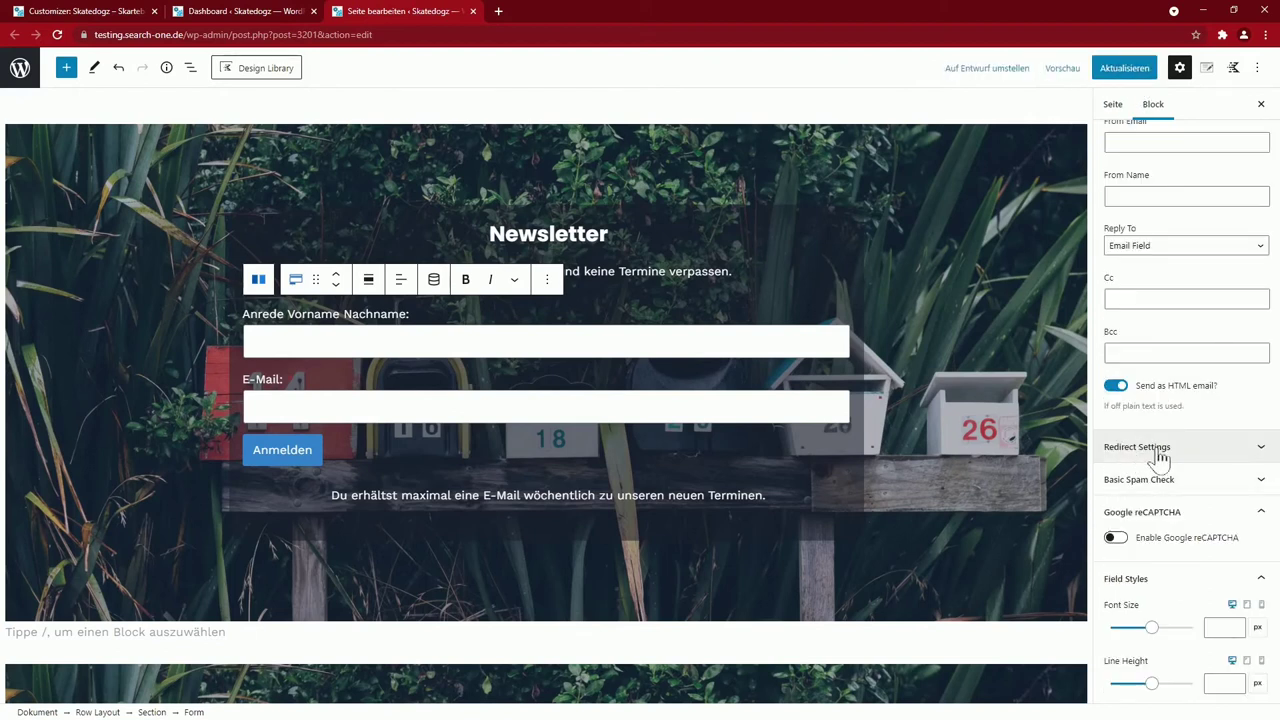
pyautogui.click(1160, 457)
pyautogui.click(1194, 488)
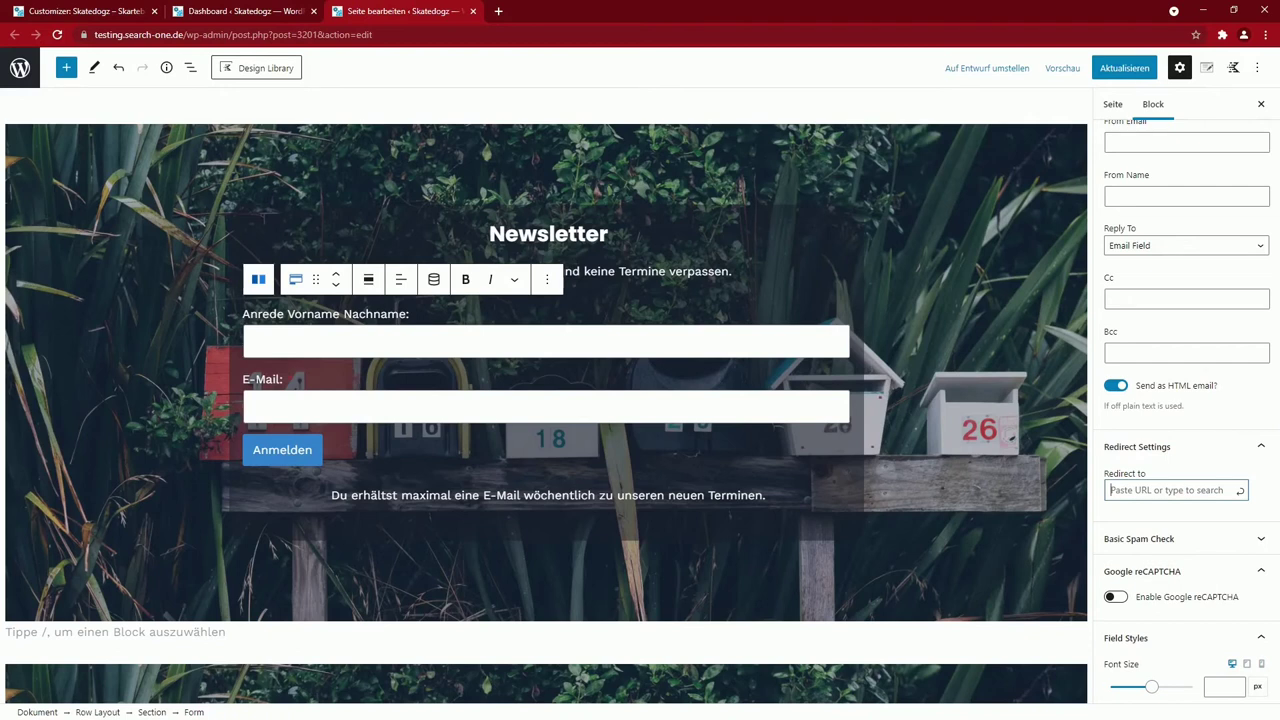
pyautogui.write('danke')
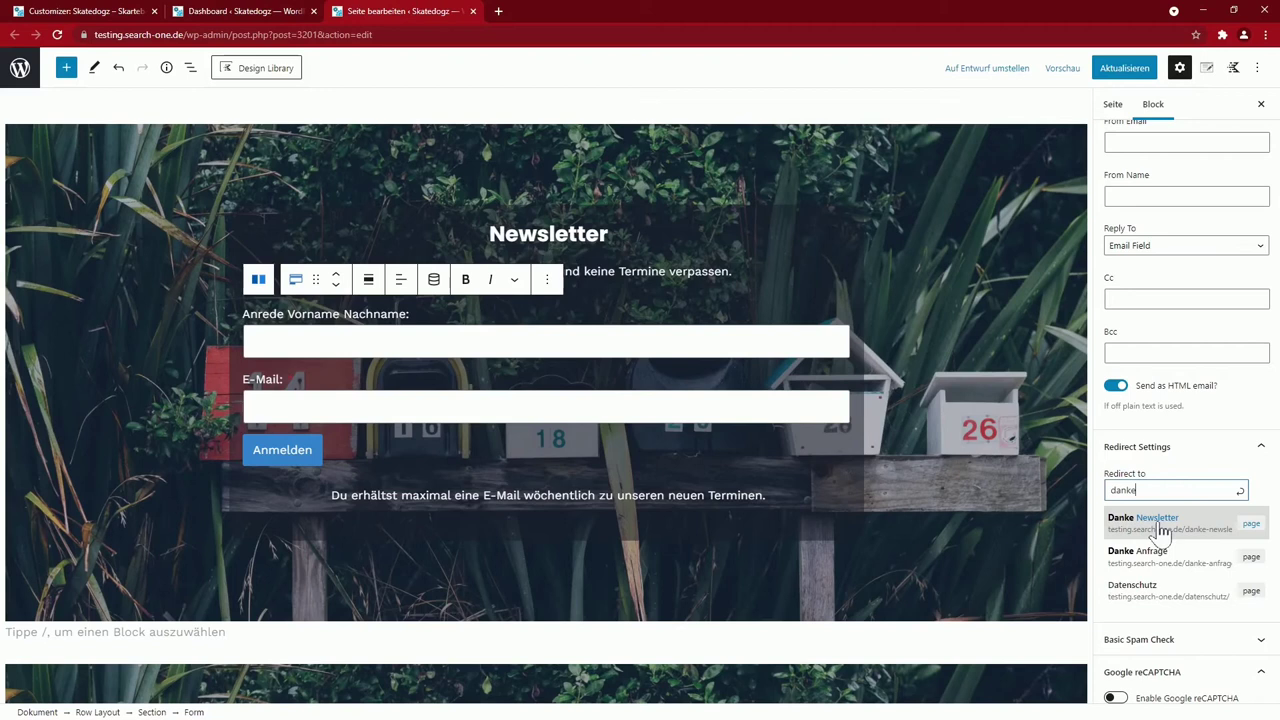
pyautogui.click(1160, 527)
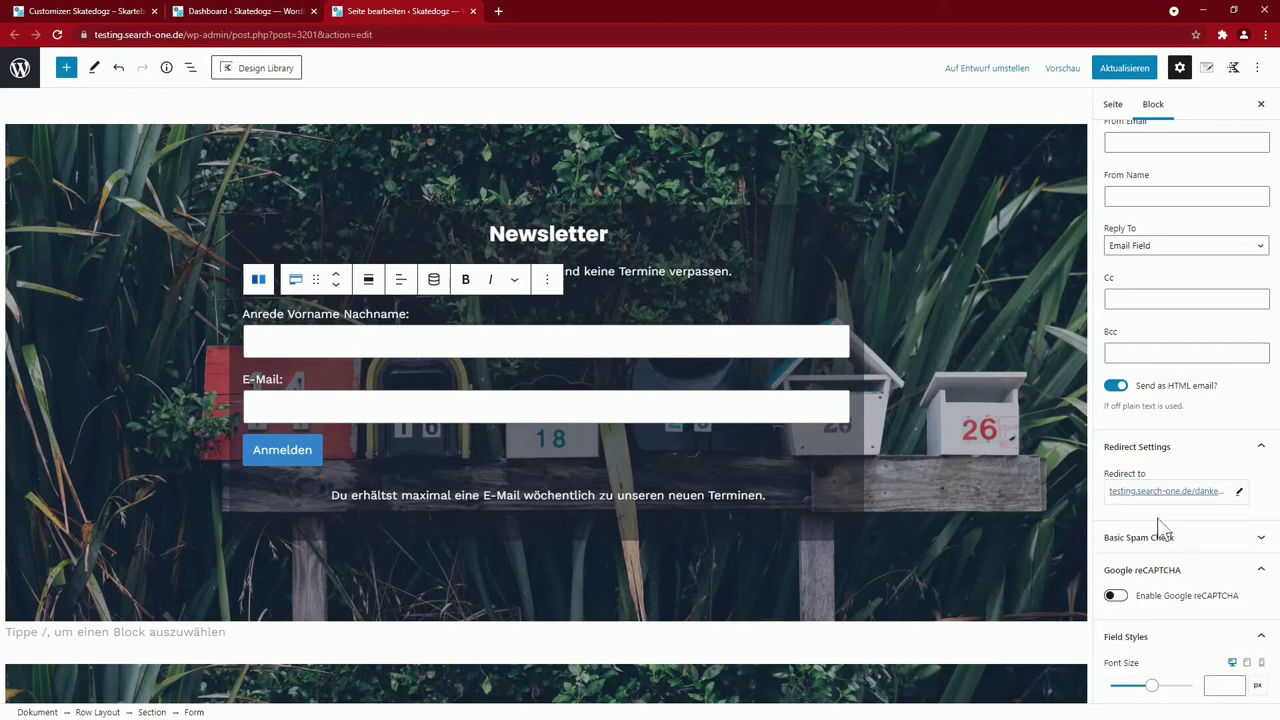
pyautogui.click(1133, 66)
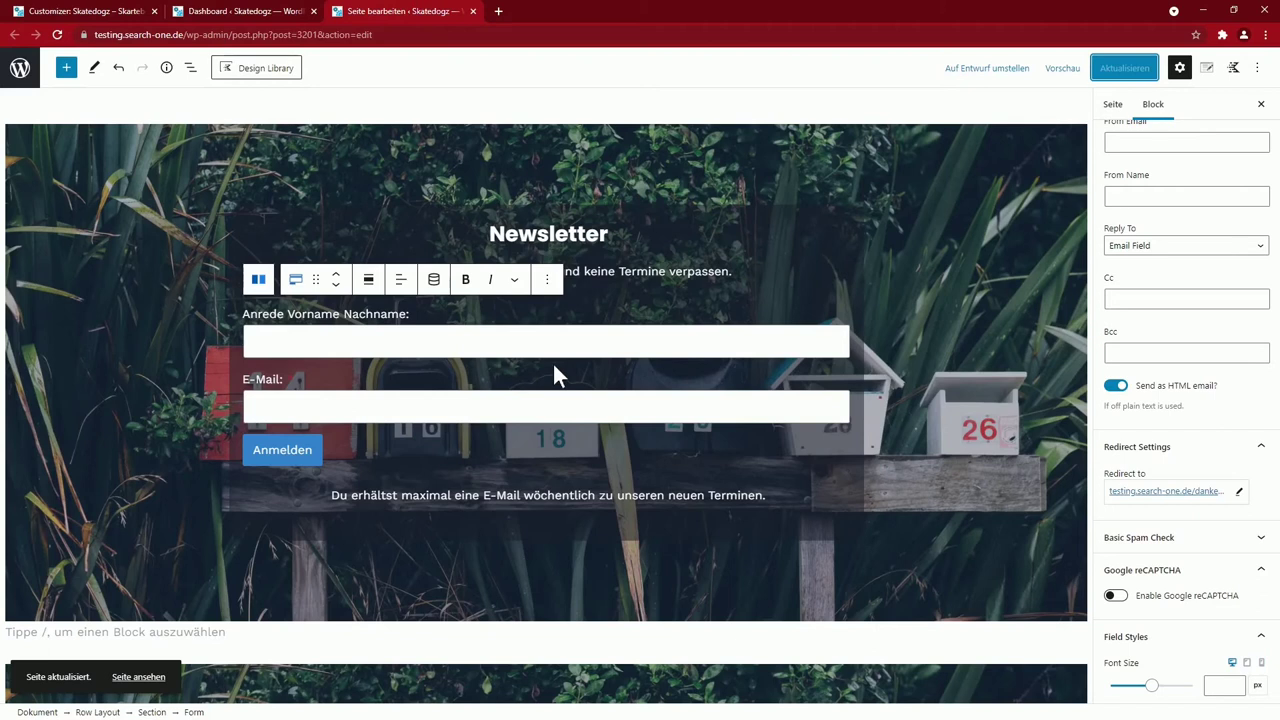
# Remove the Row Layout block that contains the newsletter form being edited
pyautogui.click(924, 480)
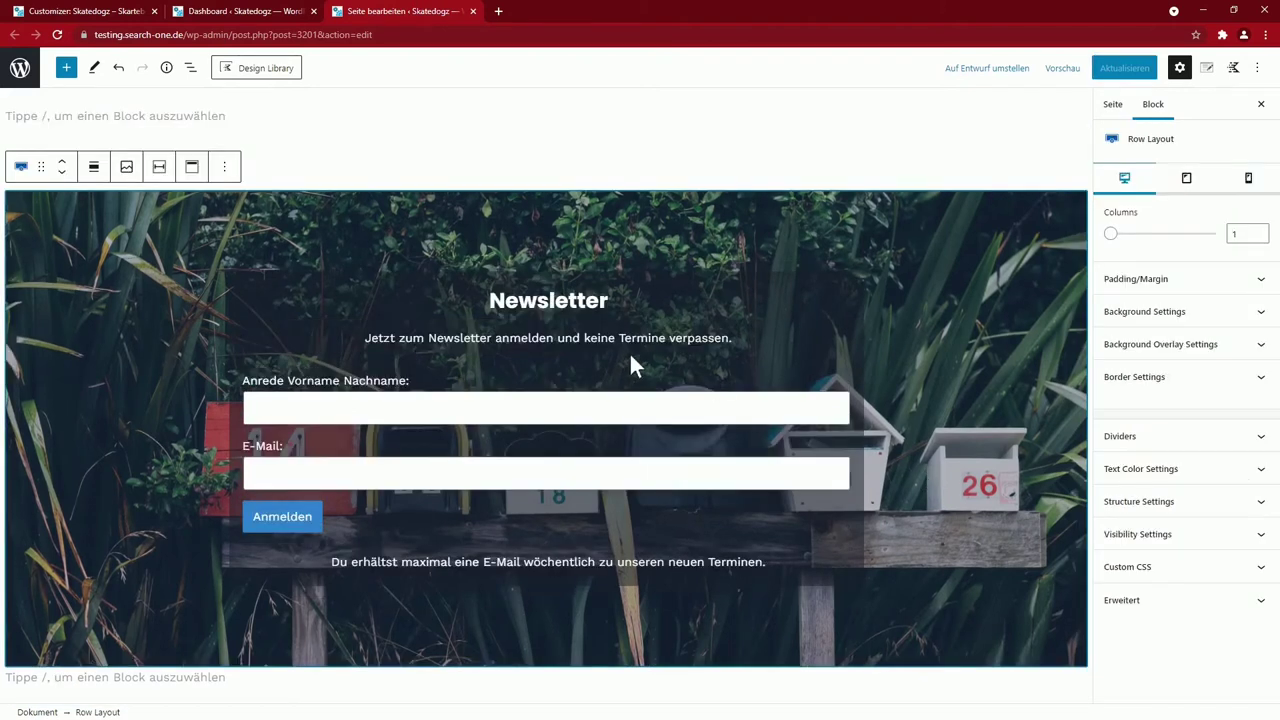
pyautogui.click(224, 166)
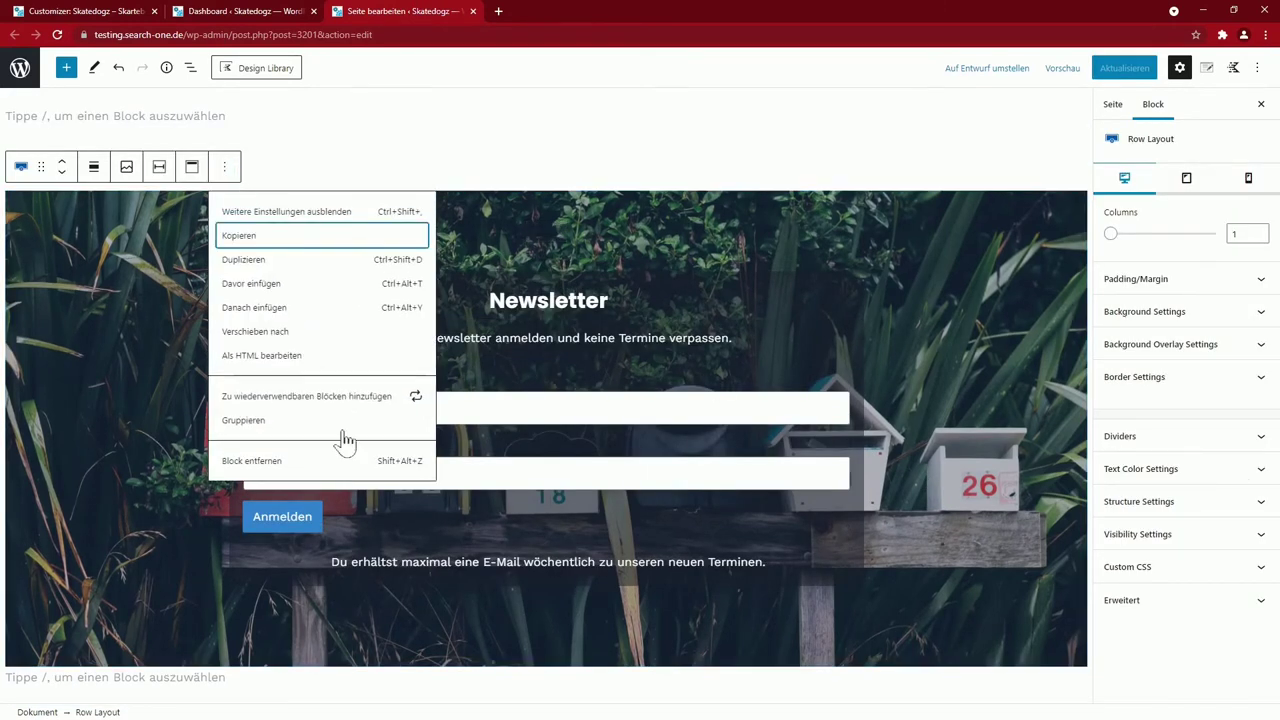
pyautogui.click(293, 477)
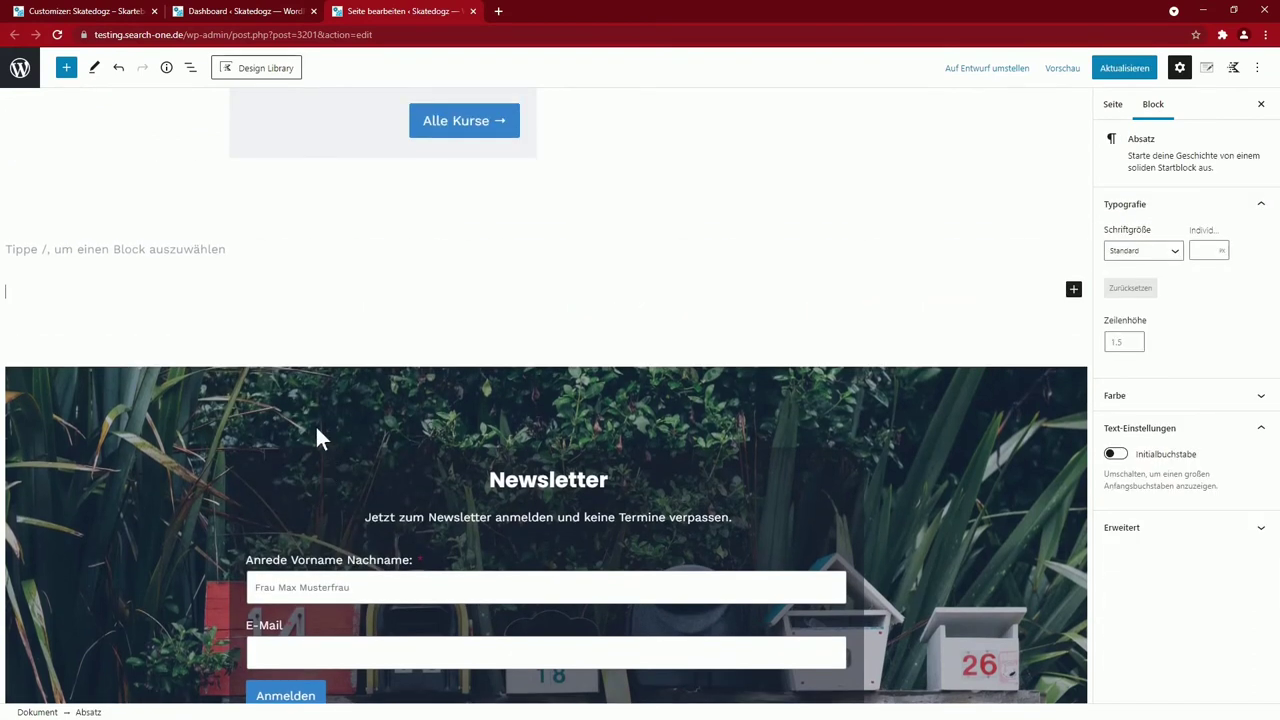
# Select the three-column trainer row below Unsere Trainer and preview the hover effects of its cards
pyautogui.scroll(-7, 918, 487)
pyautogui.click(918, 487)
pyautogui.scroll(-1, 920, 494)
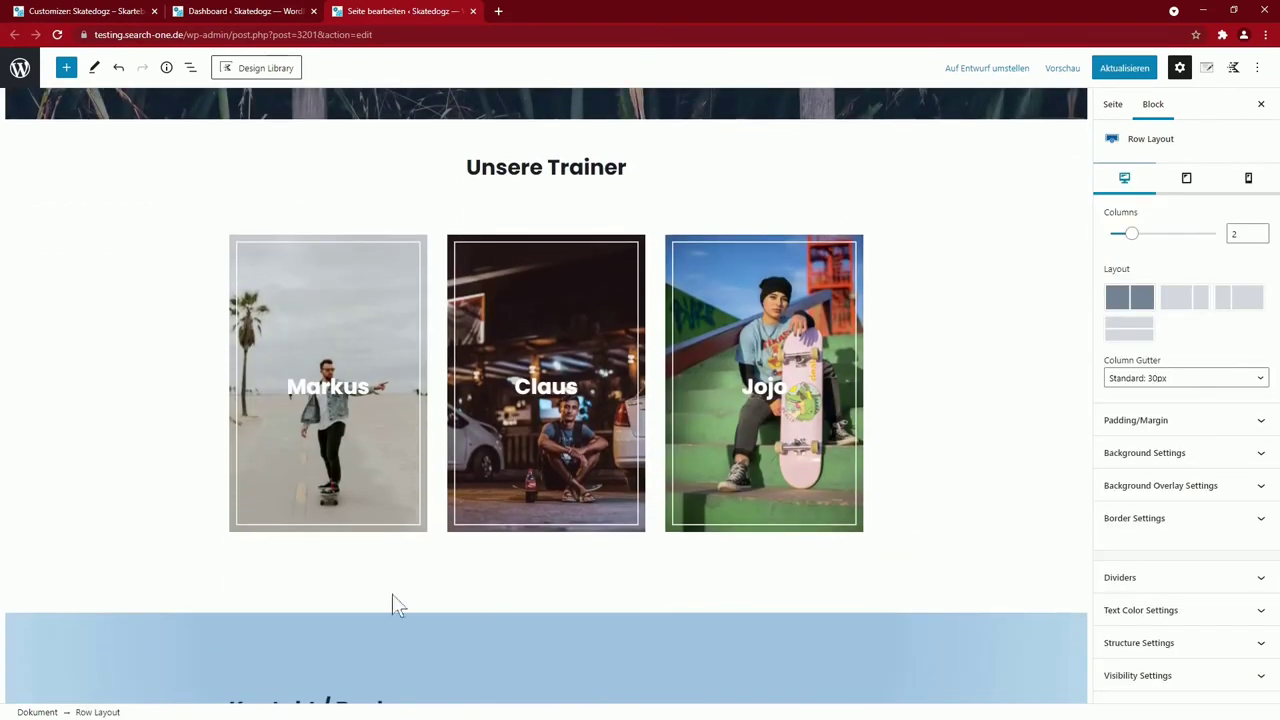
pyautogui.click(134, 421)
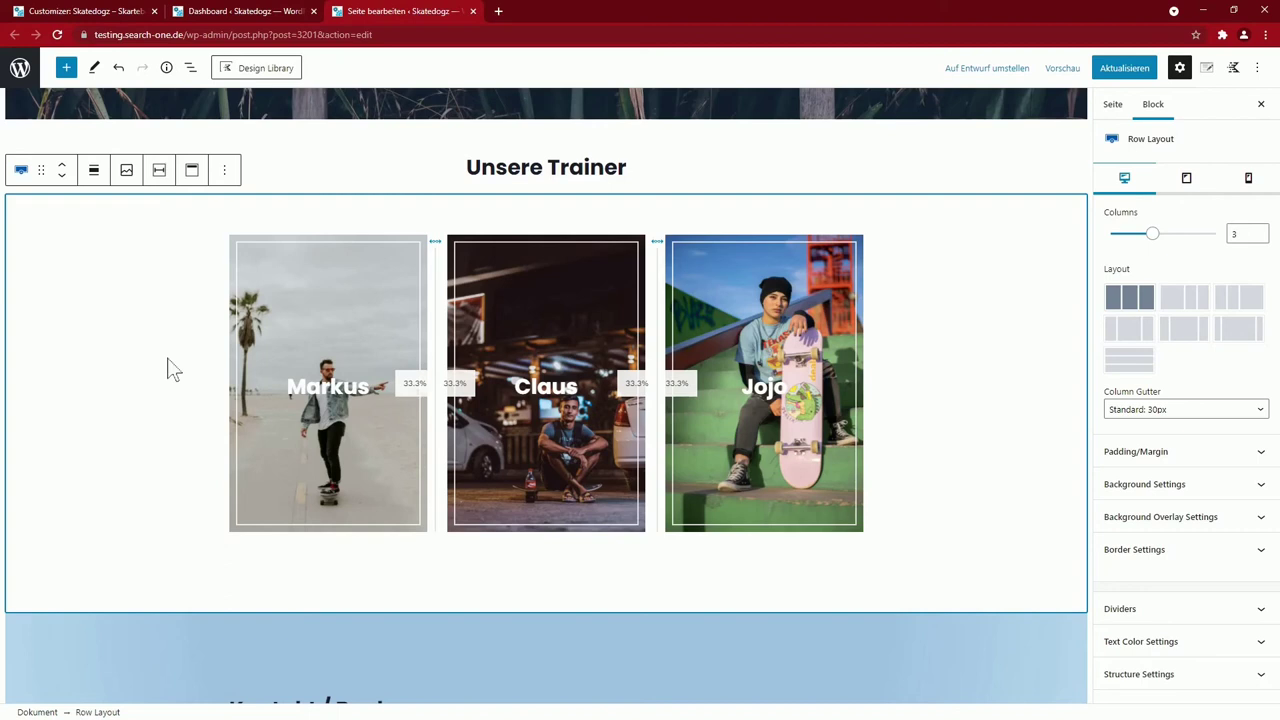
pyautogui.moveTo(260, 400)
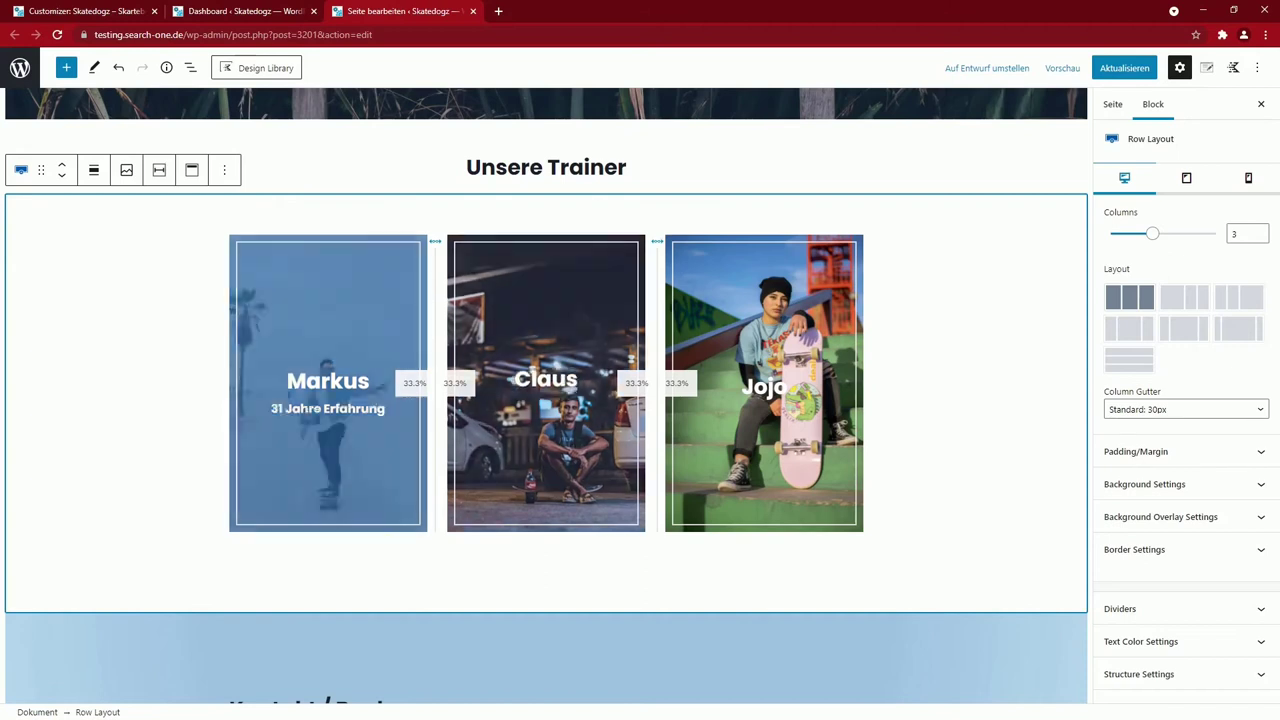
pyautogui.moveTo(764, 400)
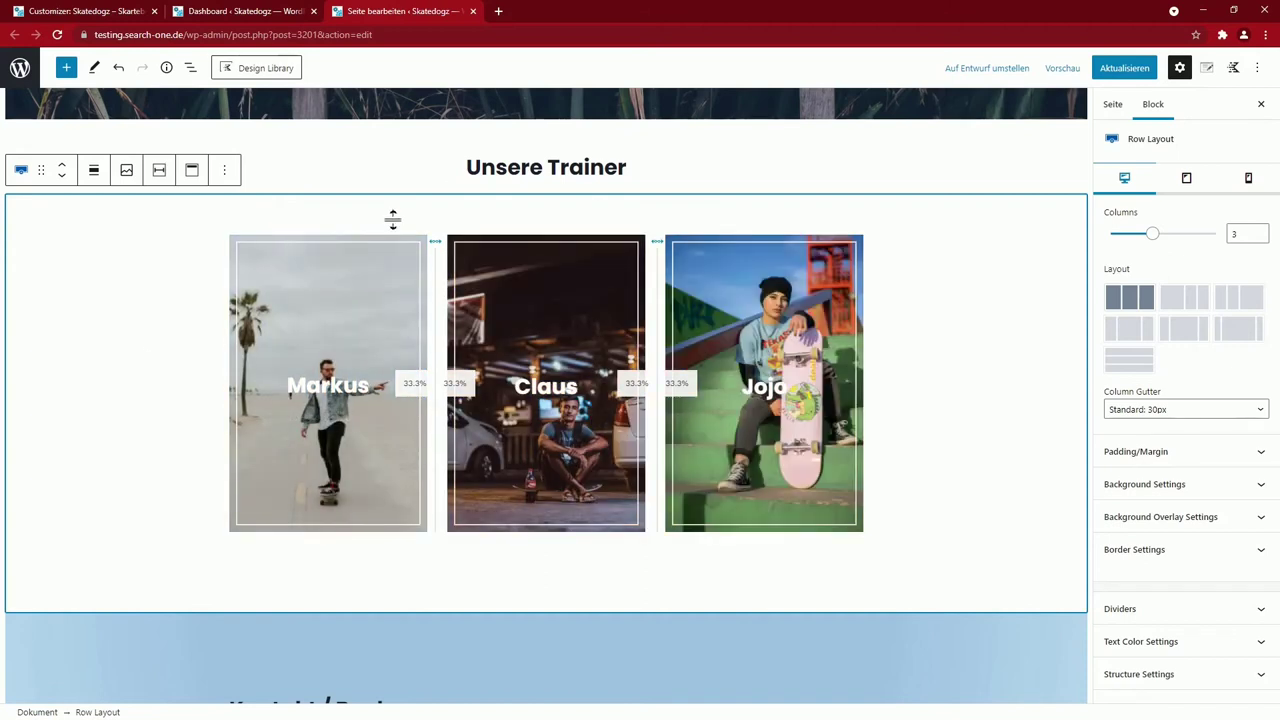
# Insert a new Row Layout block above the trainer cards and give it three equal columns
pyautogui.click(227, 172)
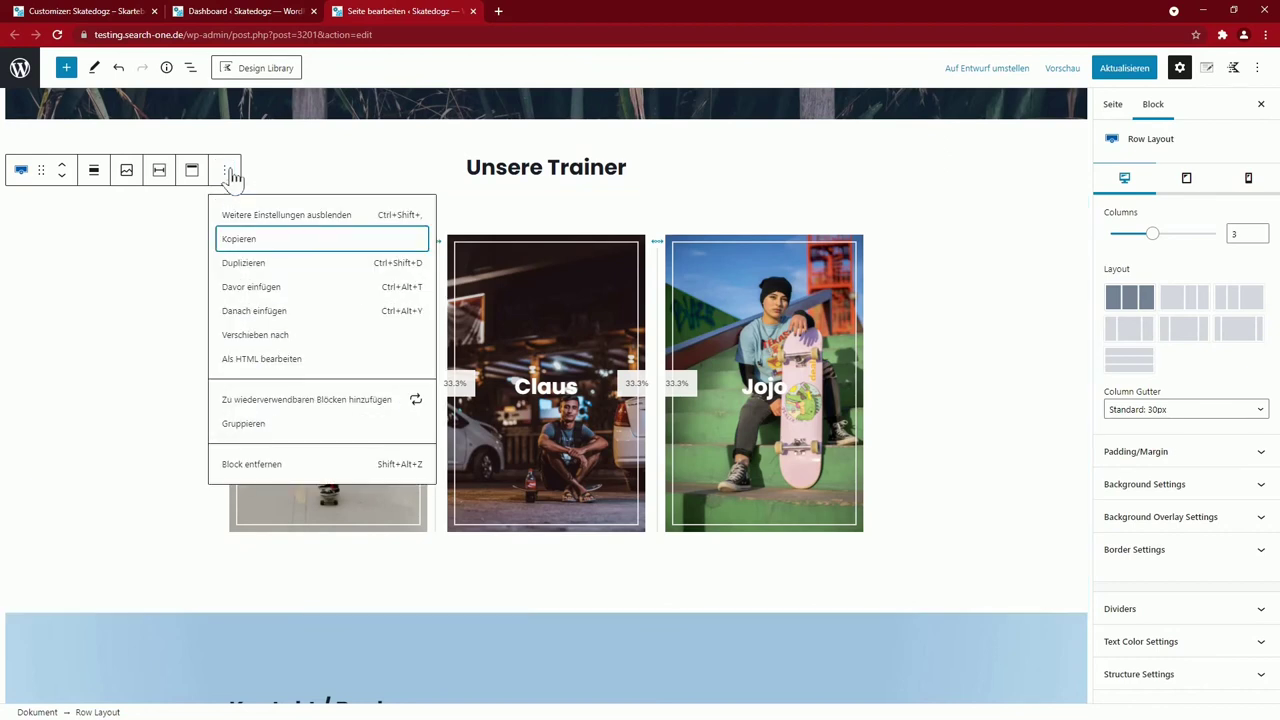
pyautogui.click(260, 287)
pyautogui.click(1071, 200)
pyautogui.click(1049, 306)
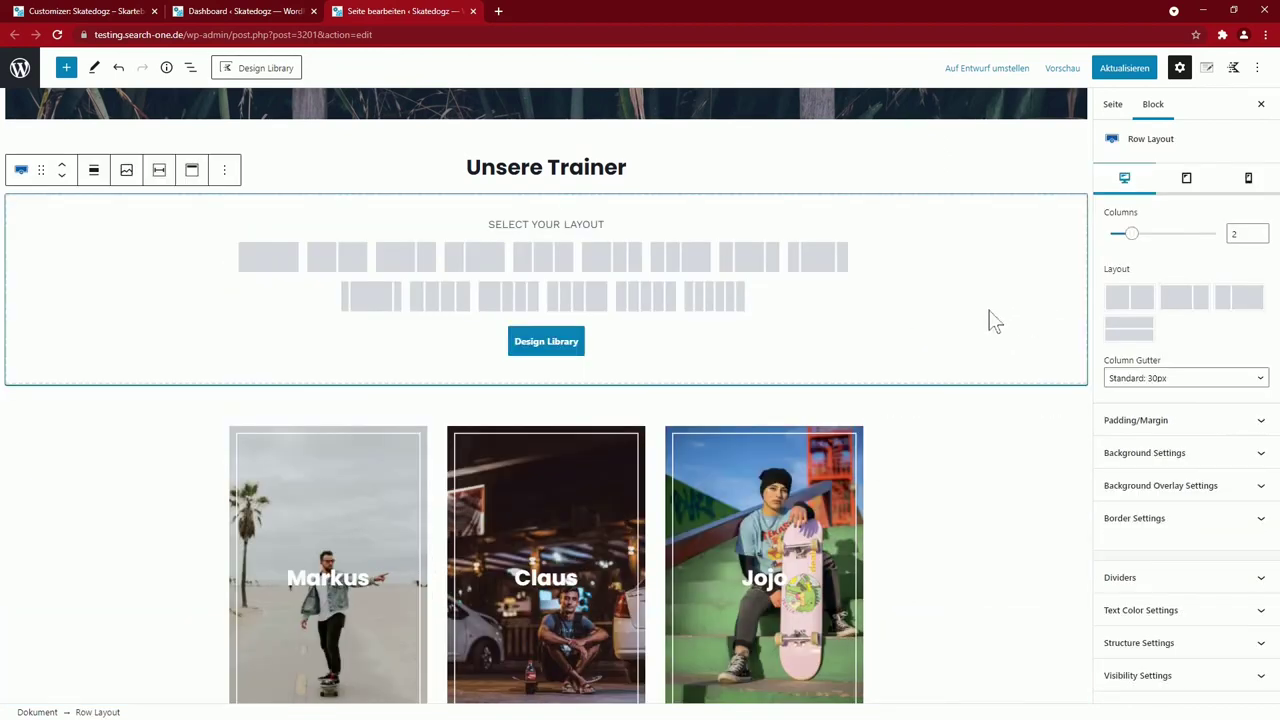
pyautogui.click(270, 262)
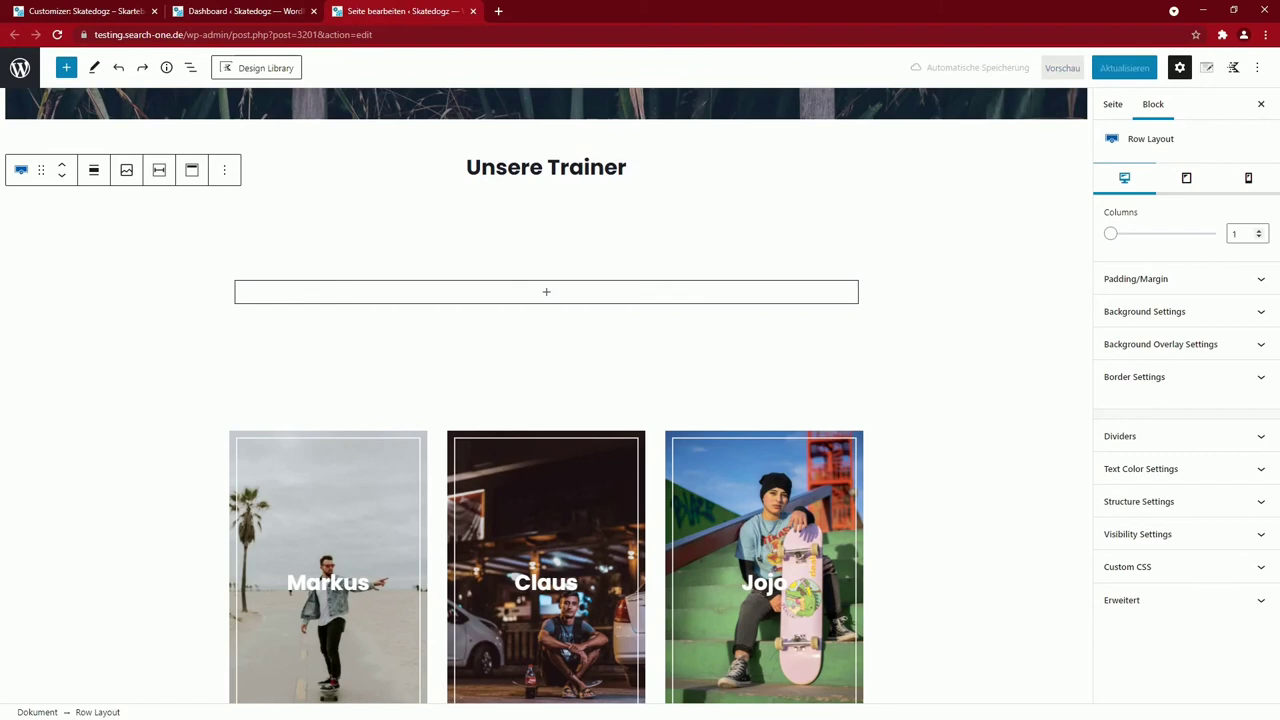
pyautogui.doubleClick(1236, 233)
pyautogui.write('3')
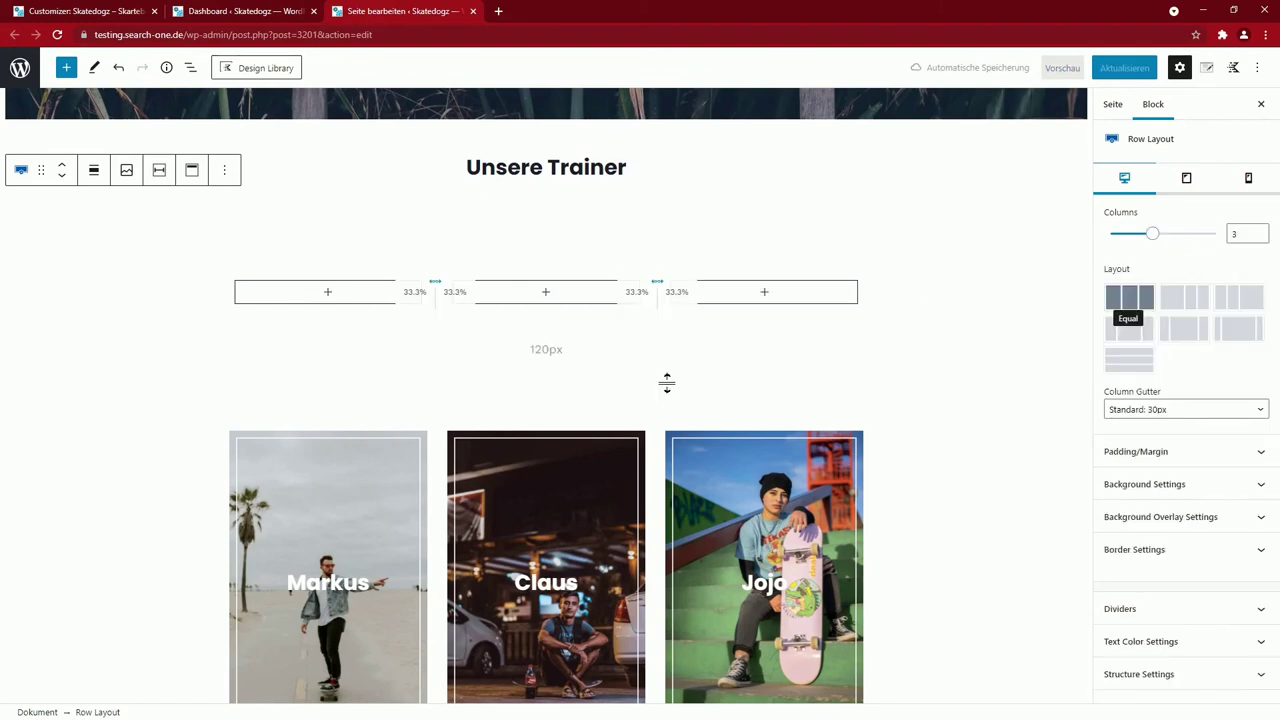
# Insert an Image Overlay block in the first column, using the palm-tree beach skateboarder photo at large (683x1024) size
pyautogui.click(329, 293)
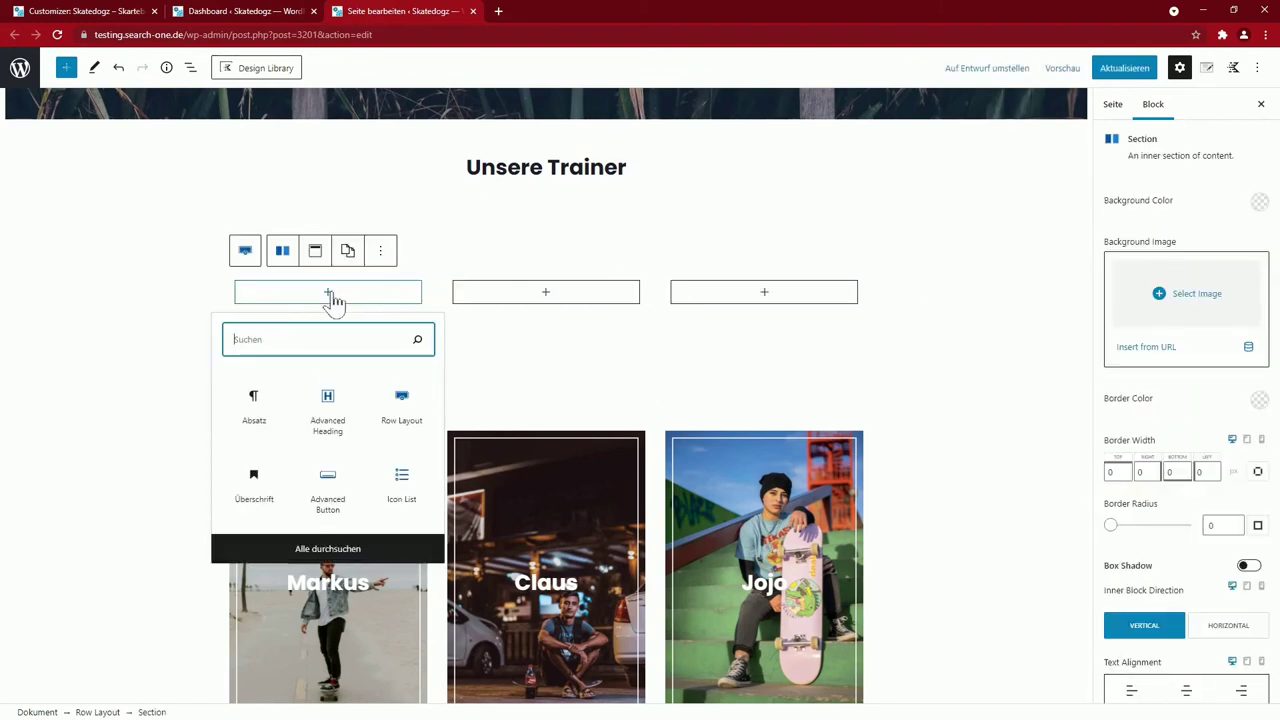
pyautogui.write('im')
pyautogui.click(323, 408)
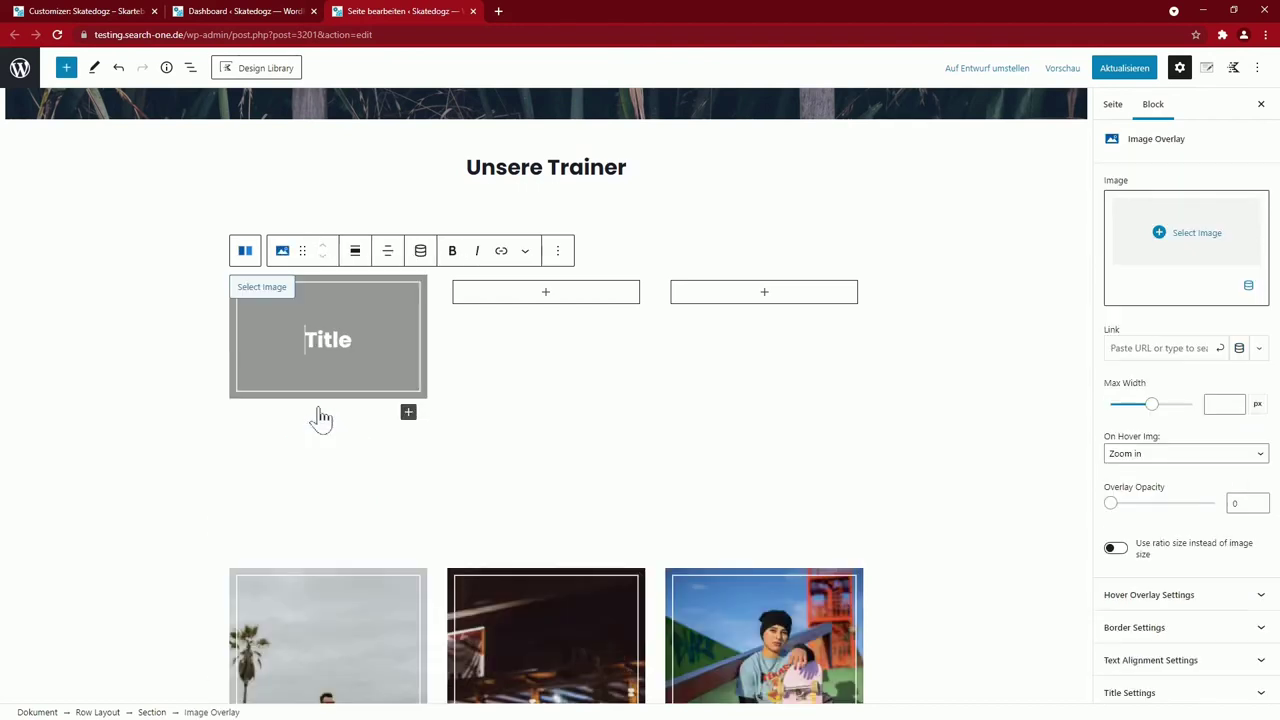
pyautogui.click(266, 289)
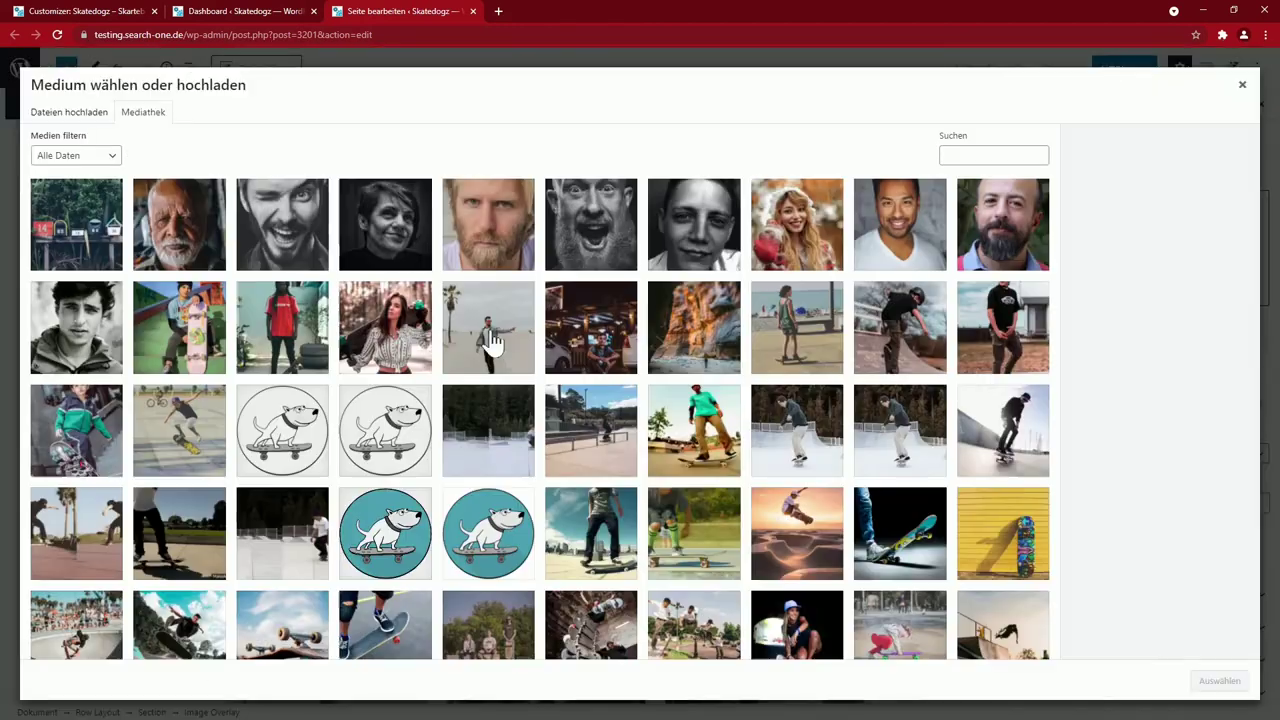
pyautogui.click(492, 342)
pyautogui.click(1200, 684)
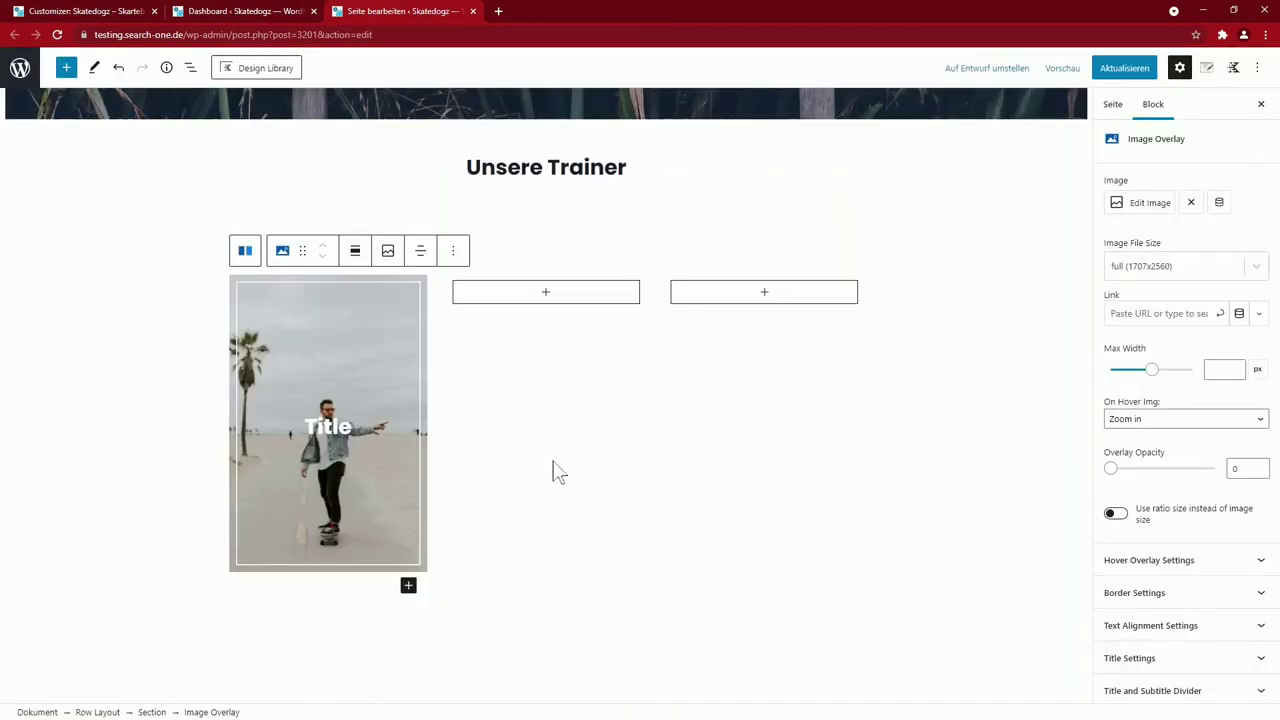
pyautogui.click(1256, 267)
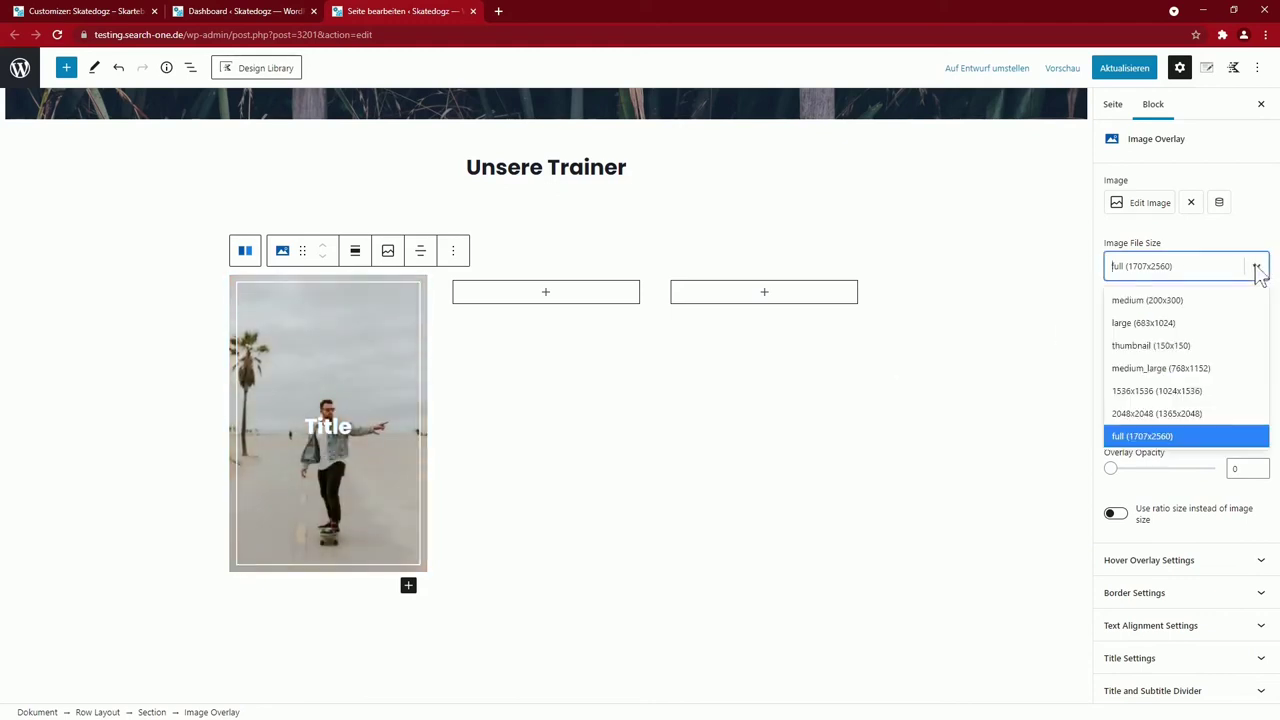
pyautogui.click(1180, 323)
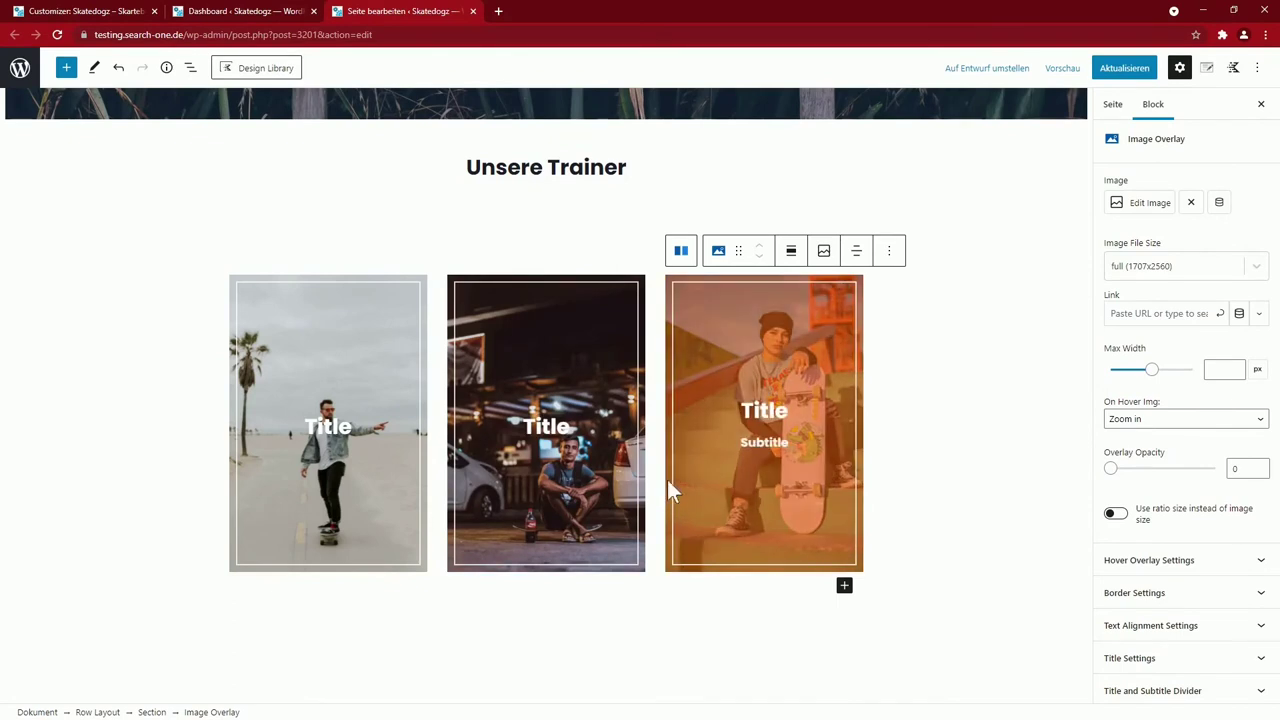
# Try the Slide, Gray Scale and Blur hover effects on the first card's image
pyautogui.scroll(-3, 549, 557)
pyautogui.scroll(2, 534, 574)
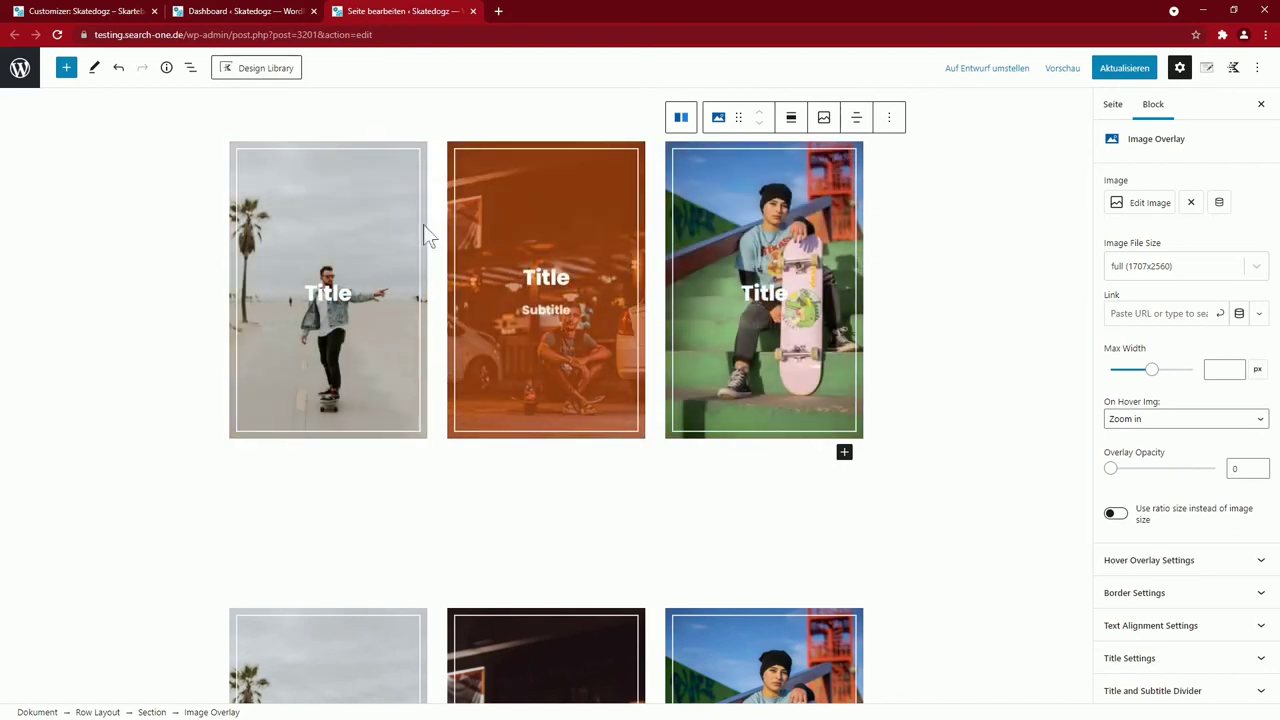
pyautogui.click(387, 224)
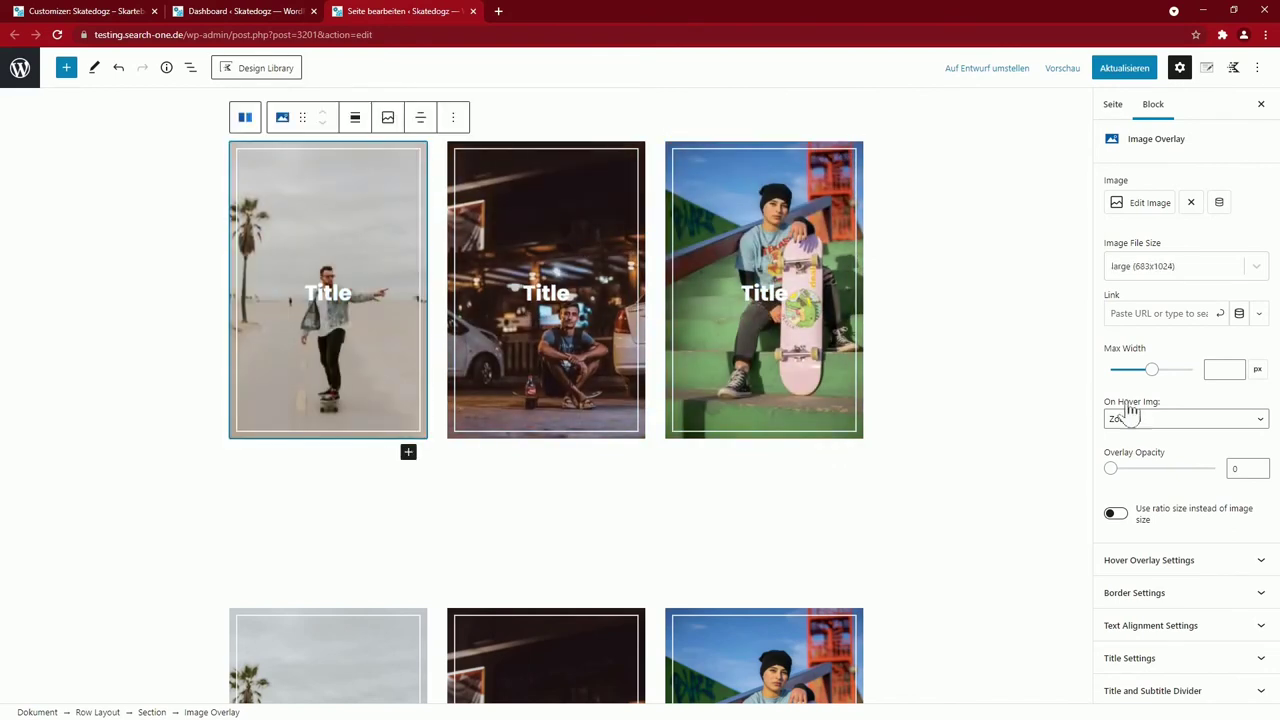
pyautogui.click(1168, 421)
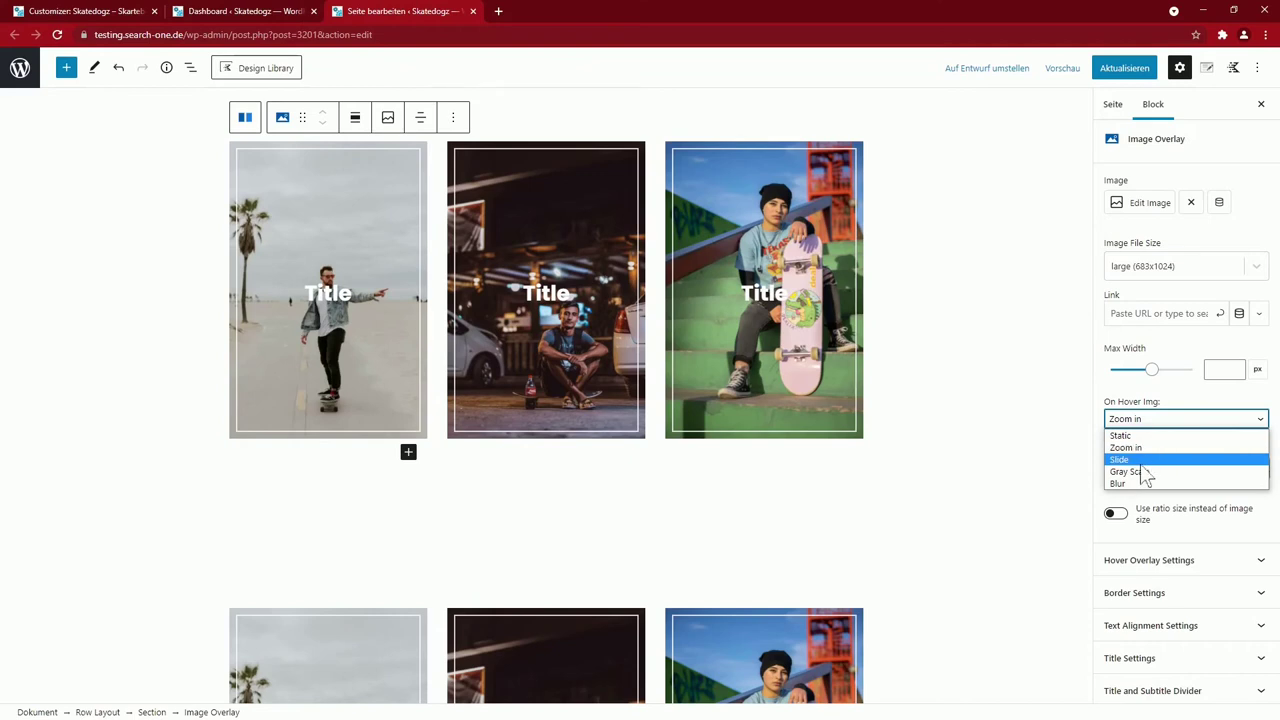
pyautogui.click(1140, 460)
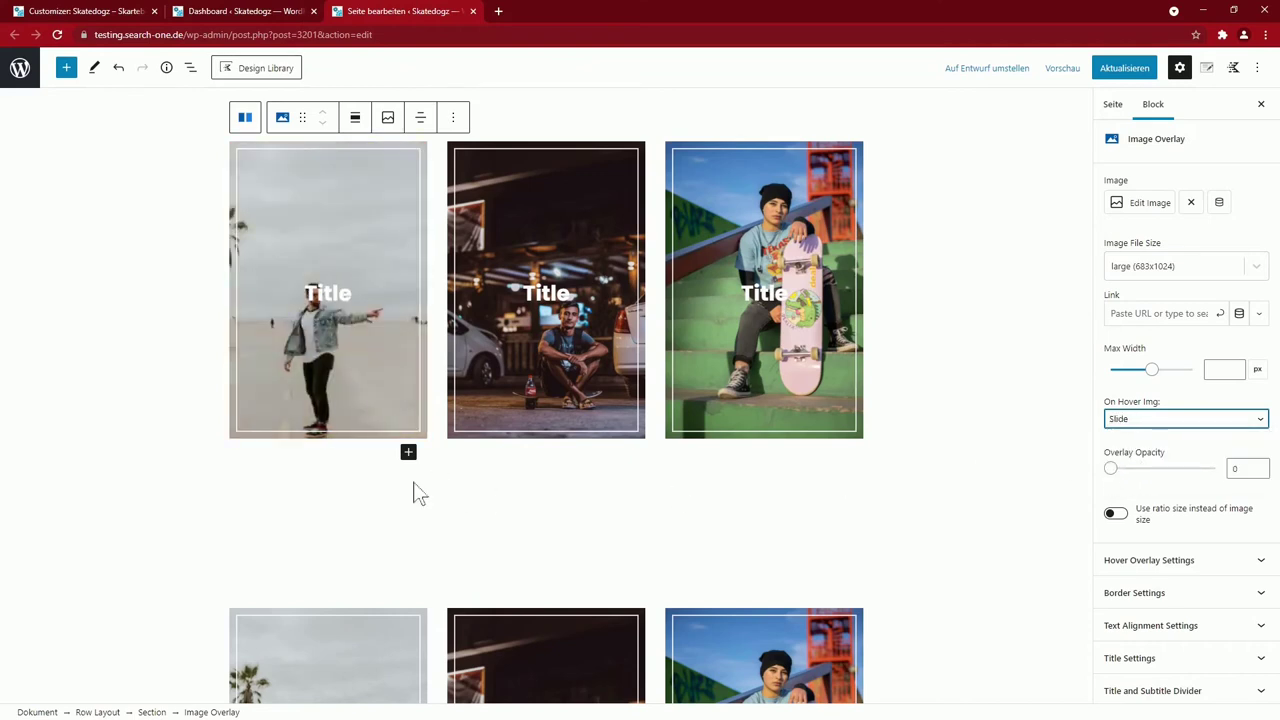
pyautogui.press('Down')
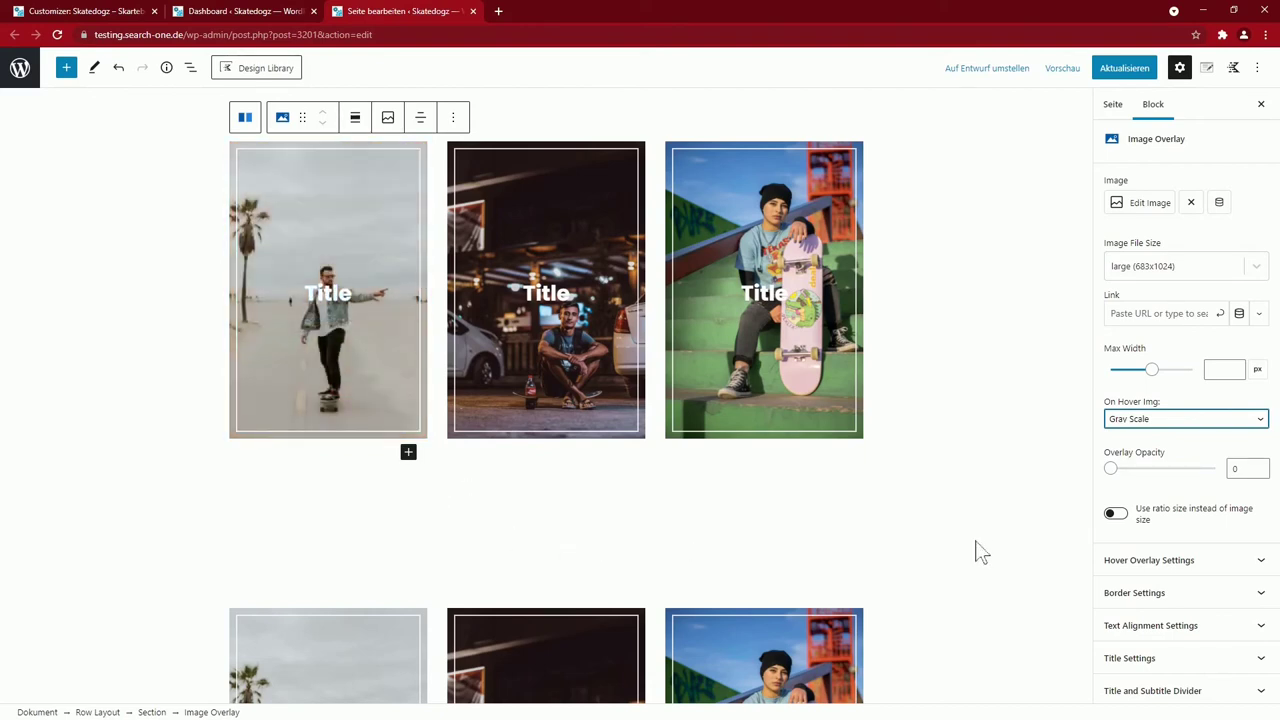
pyautogui.press('Down')
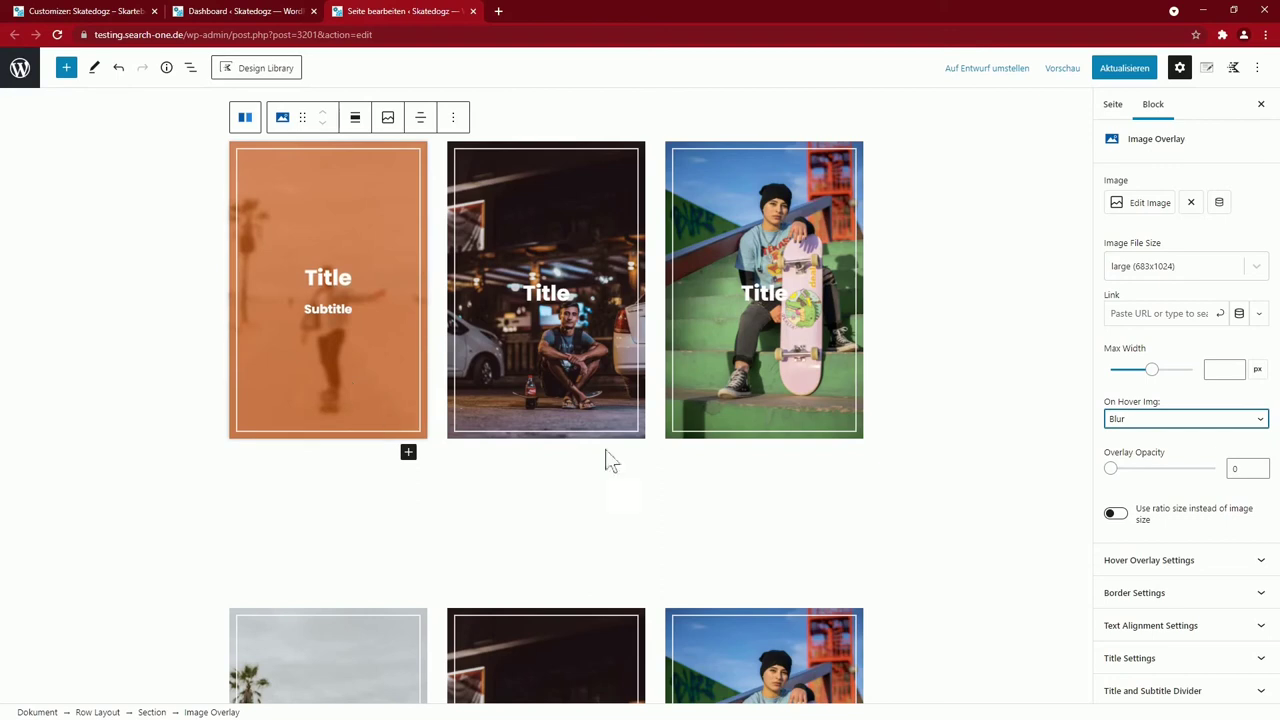
# Set the first card's hover overlay colour to the palette blue 2B6CB0 and preview it on the card
pyautogui.click(1150, 562)
pyautogui.scroll(-2, 1153, 572)
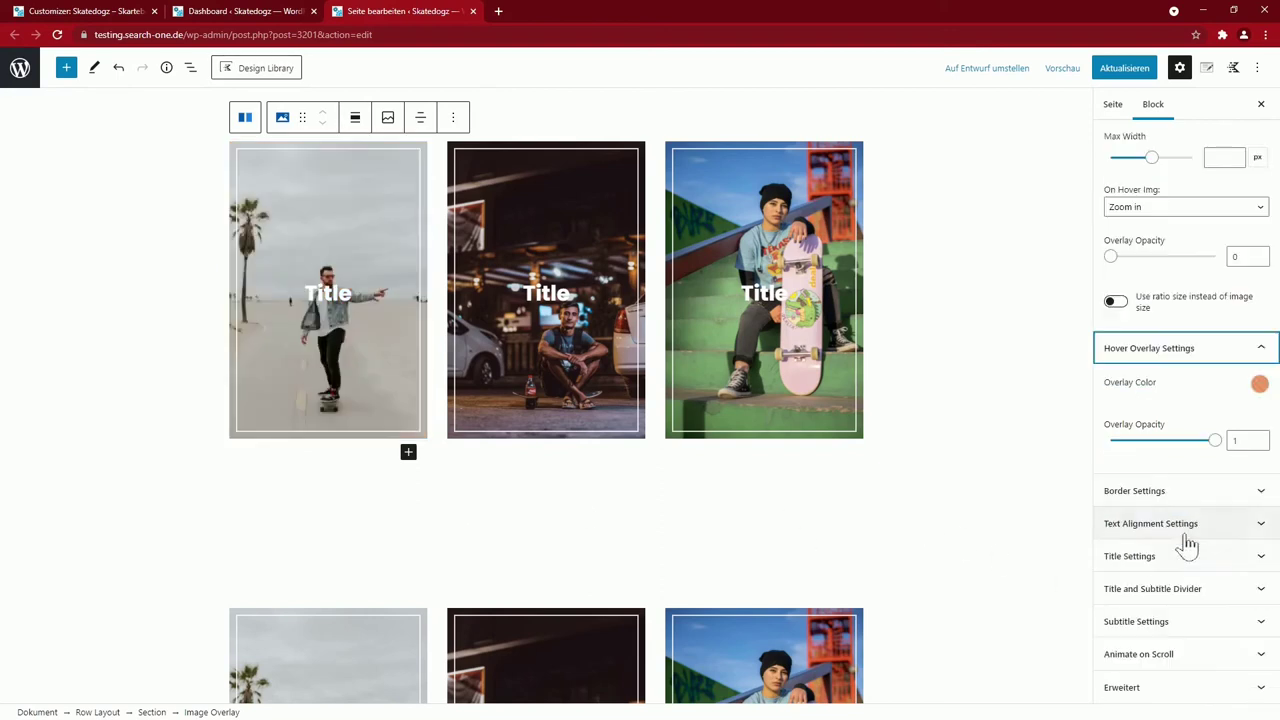
pyautogui.click(1261, 388)
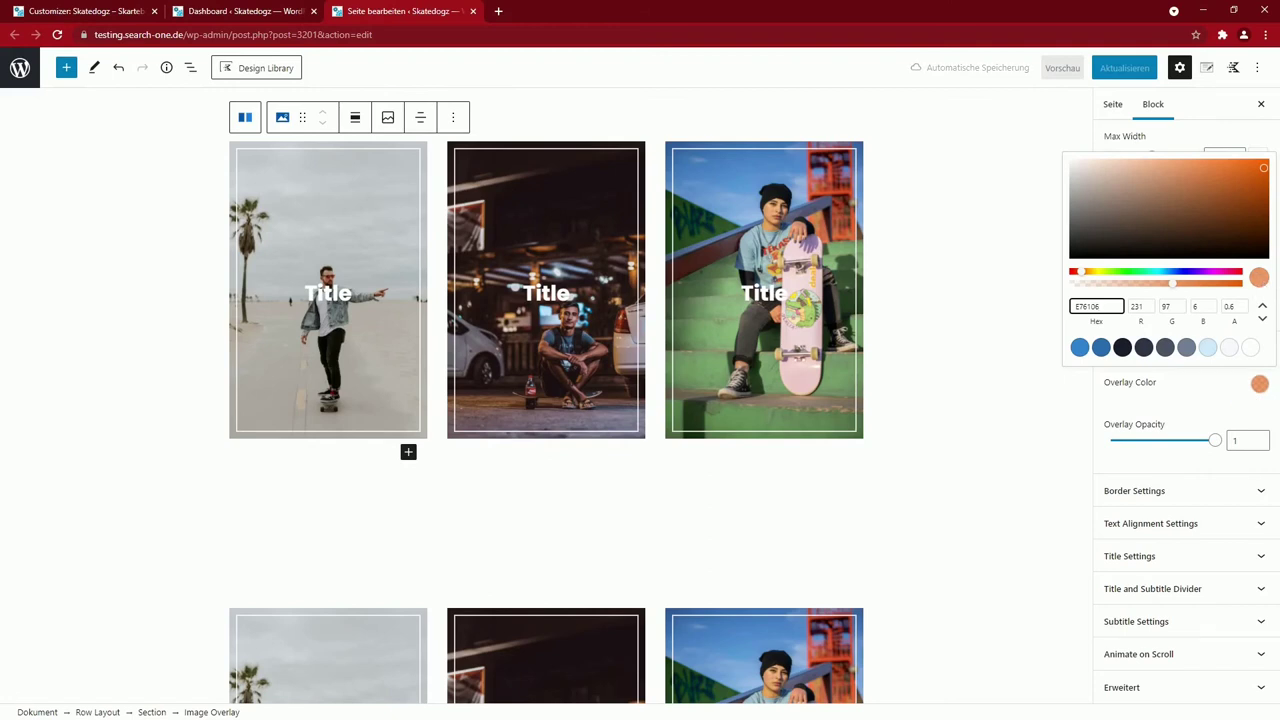
pyautogui.click(1101, 347)
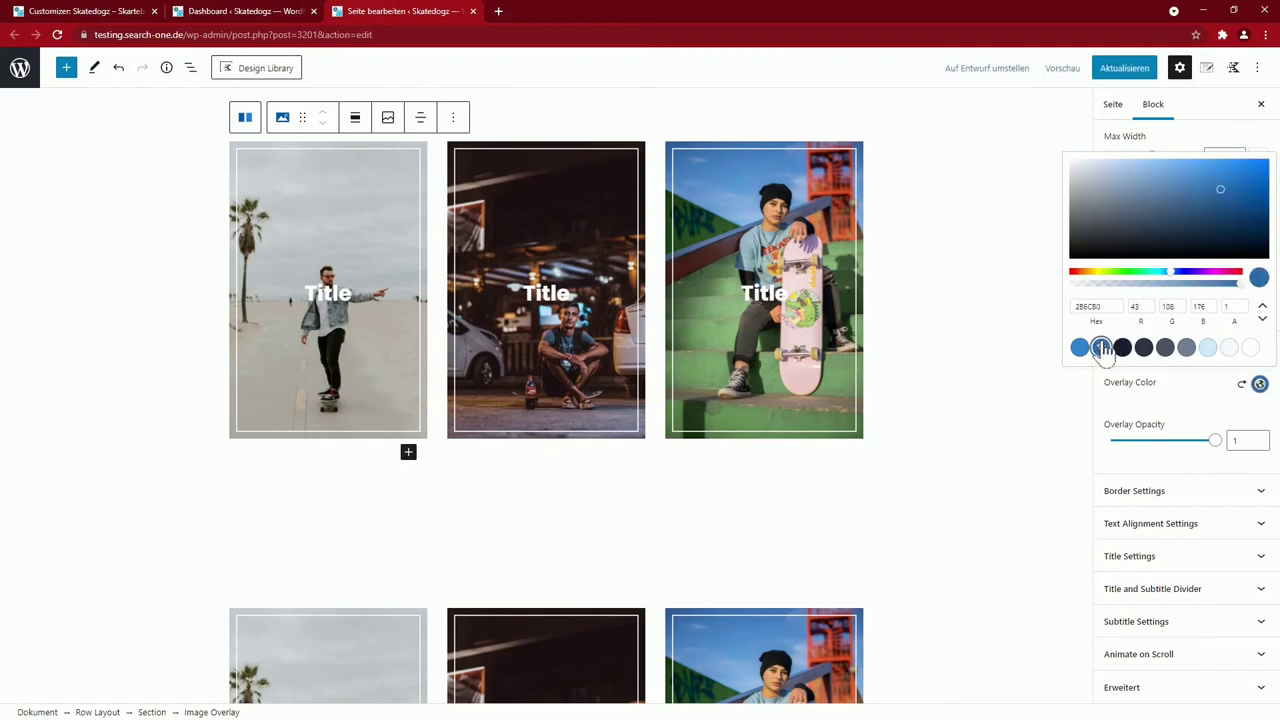
pyautogui.click(374, 362)
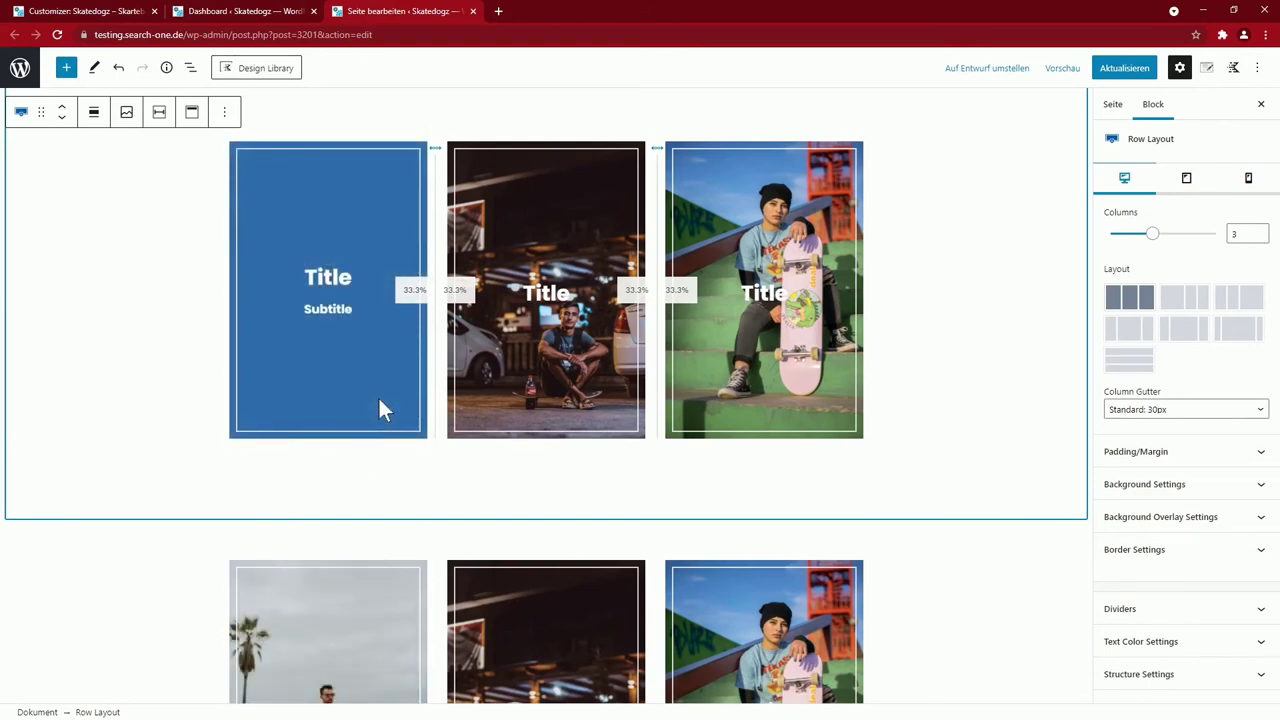
# Set the first card's hover overlay opacity to 0.3 and preview it on the card
pyautogui.click(380, 392)
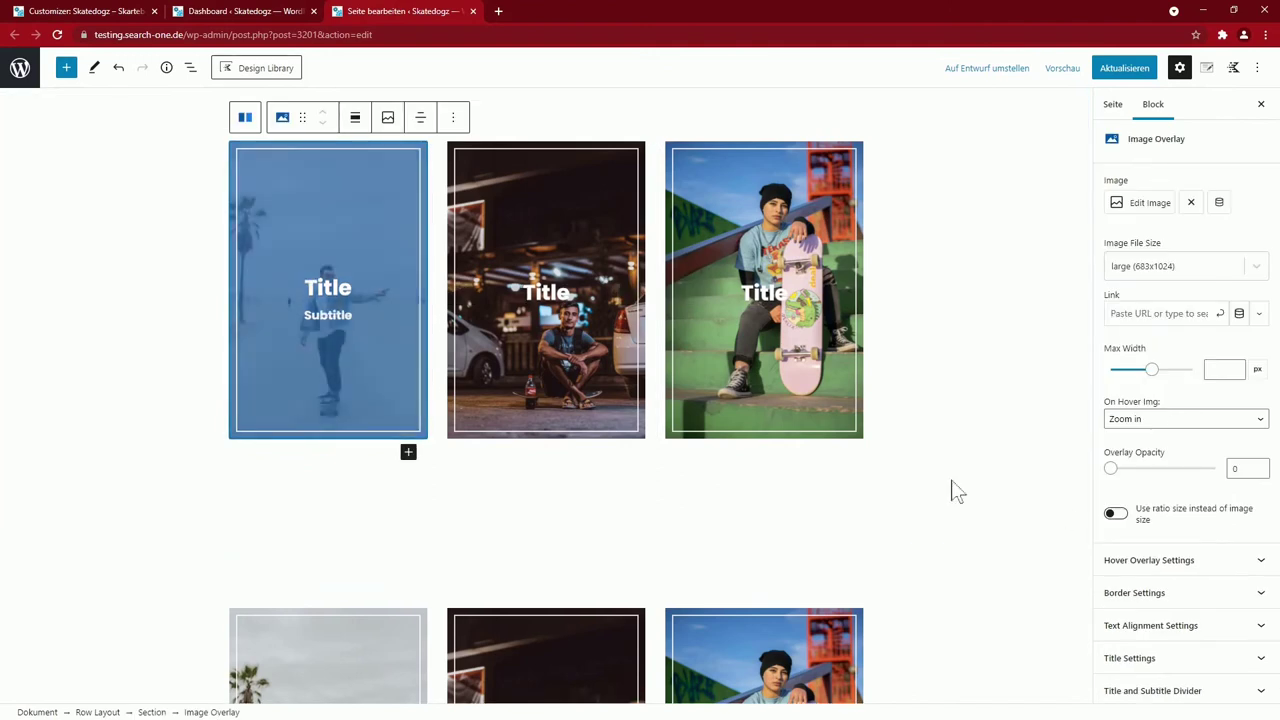
pyautogui.moveTo(1111, 469); pyautogui.dragTo(1080, 497)
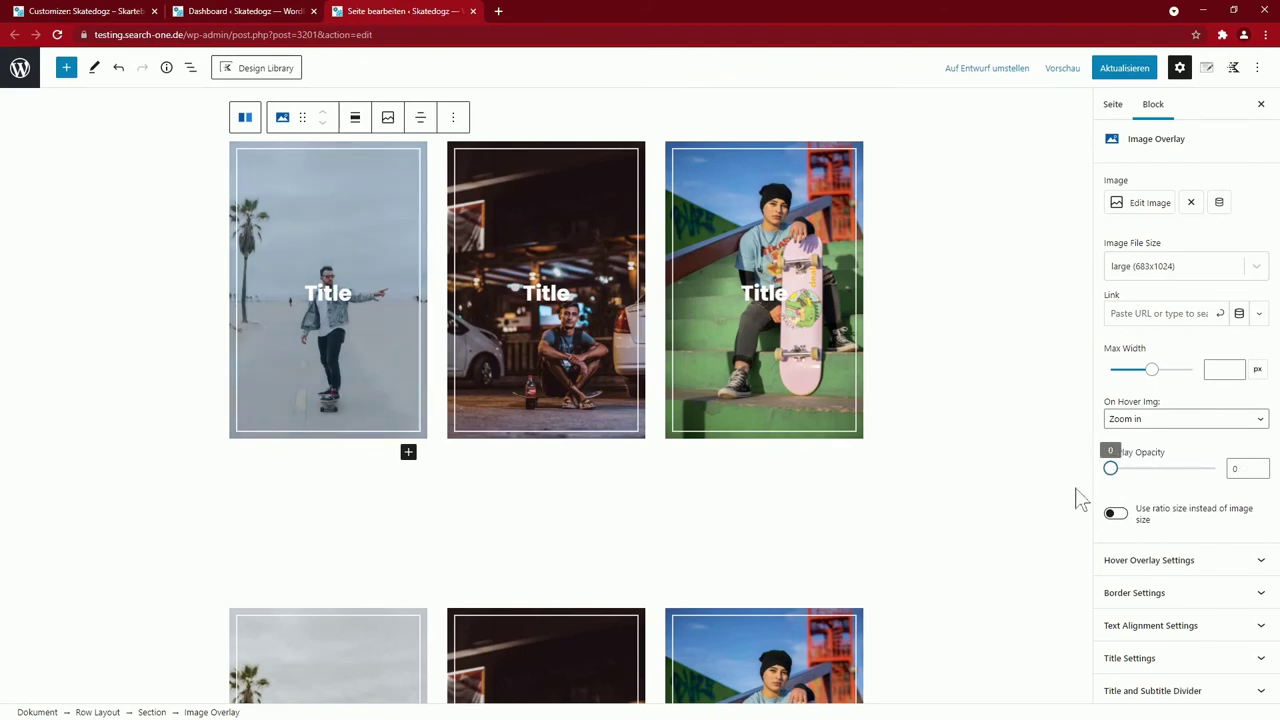
pyautogui.click(1140, 563)
pyautogui.scroll(-2, 1131, 614)
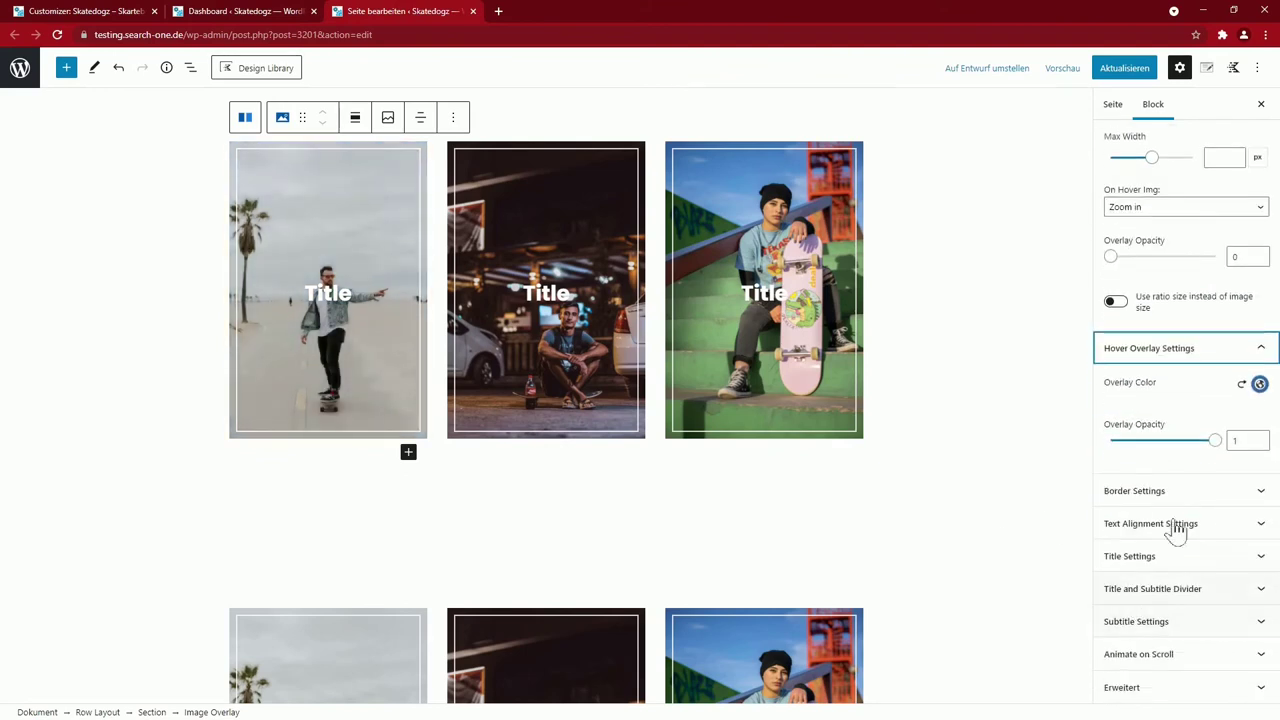
pyautogui.moveTo(1214, 450); pyautogui.dragTo(1142, 458)
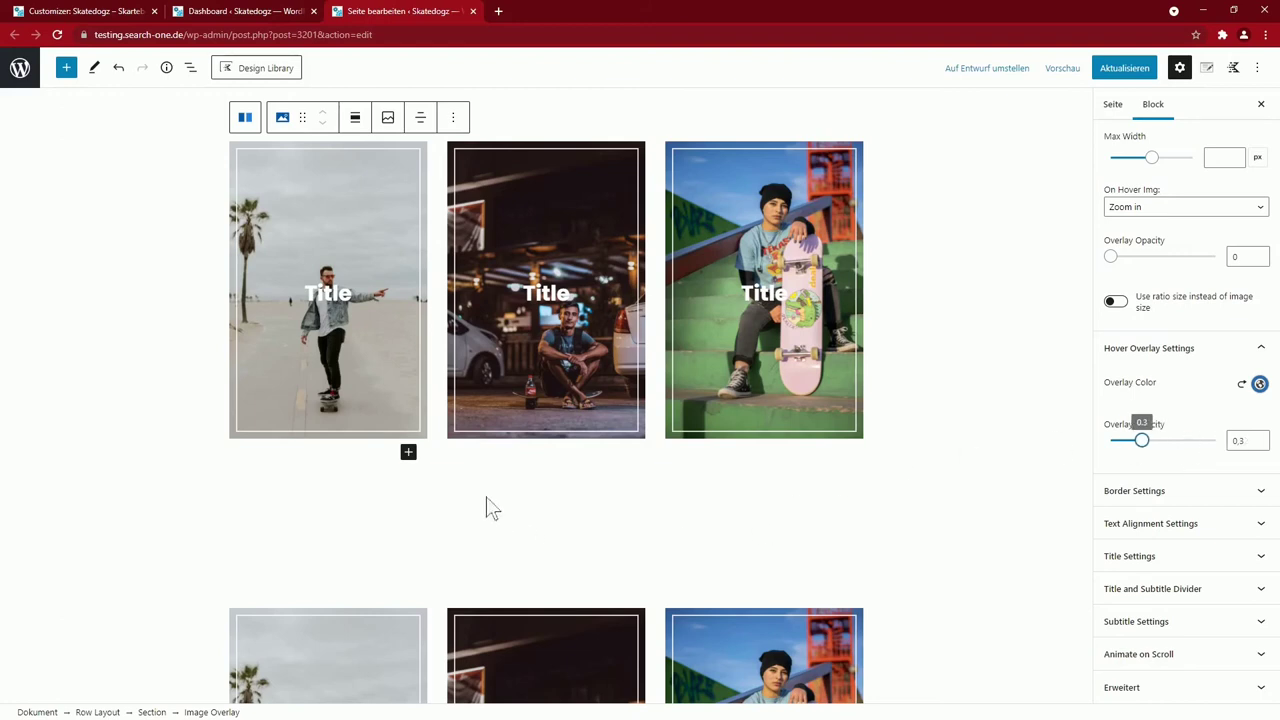
pyautogui.click(353, 371)
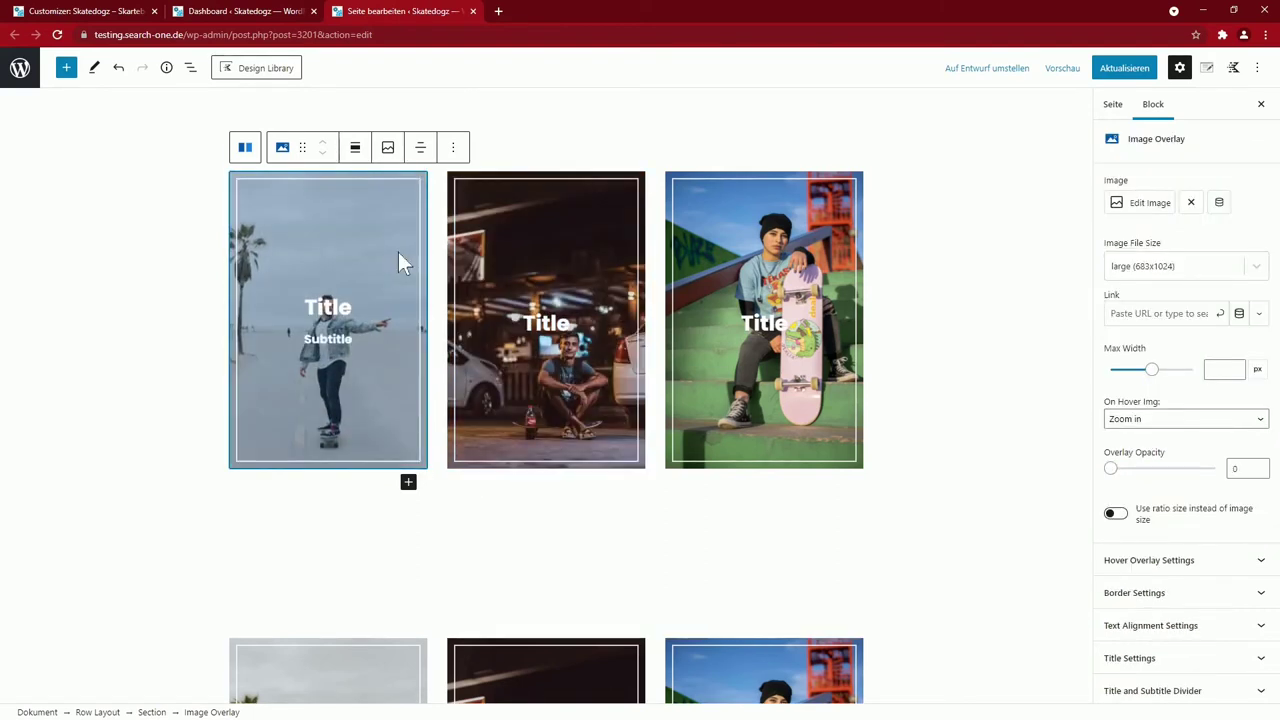
# Try to copy the first card's section styles and paste them onto the middle card's section
pyautogui.click(246, 150)
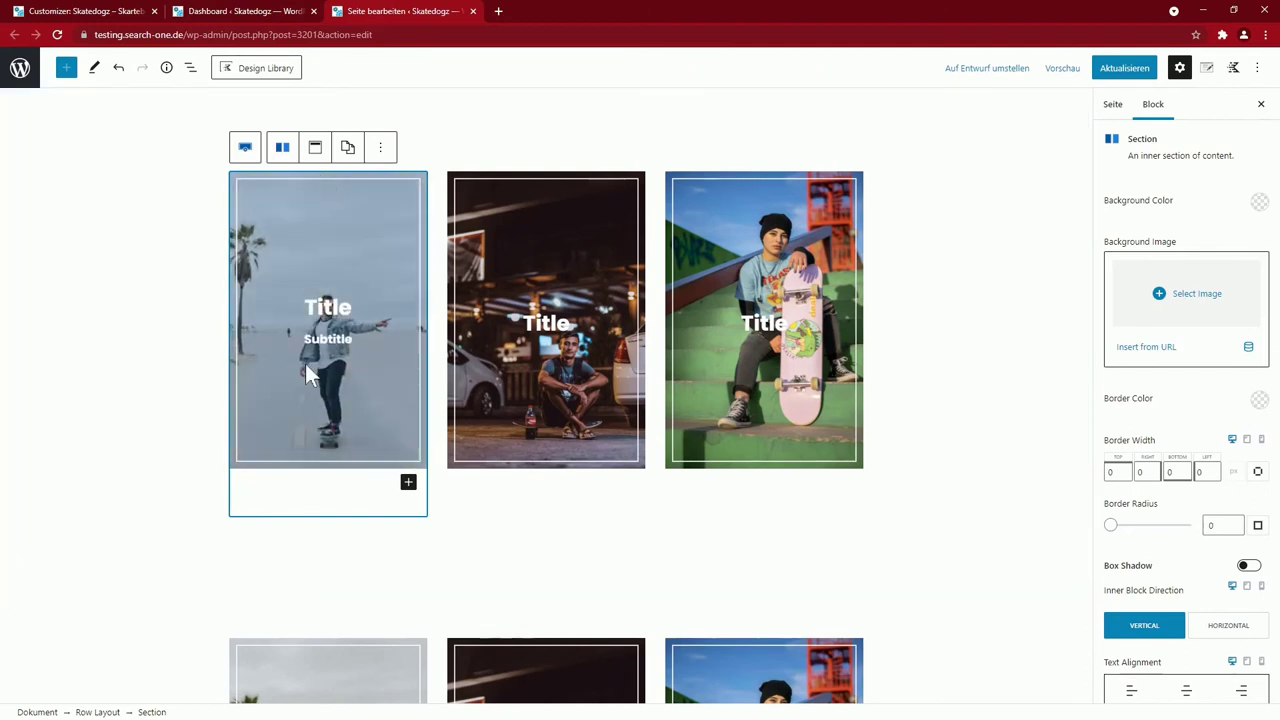
pyautogui.click(348, 150)
pyautogui.click(366, 193)
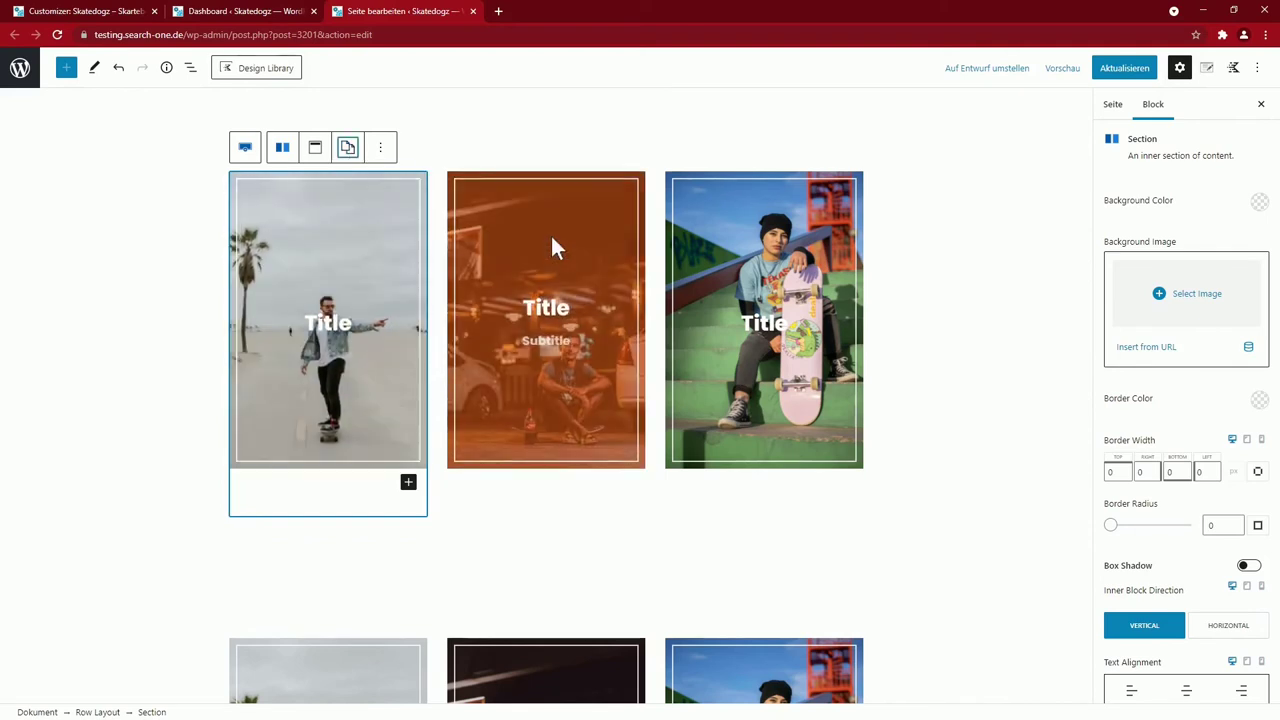
pyautogui.click(549, 230)
pyautogui.click(554, 177)
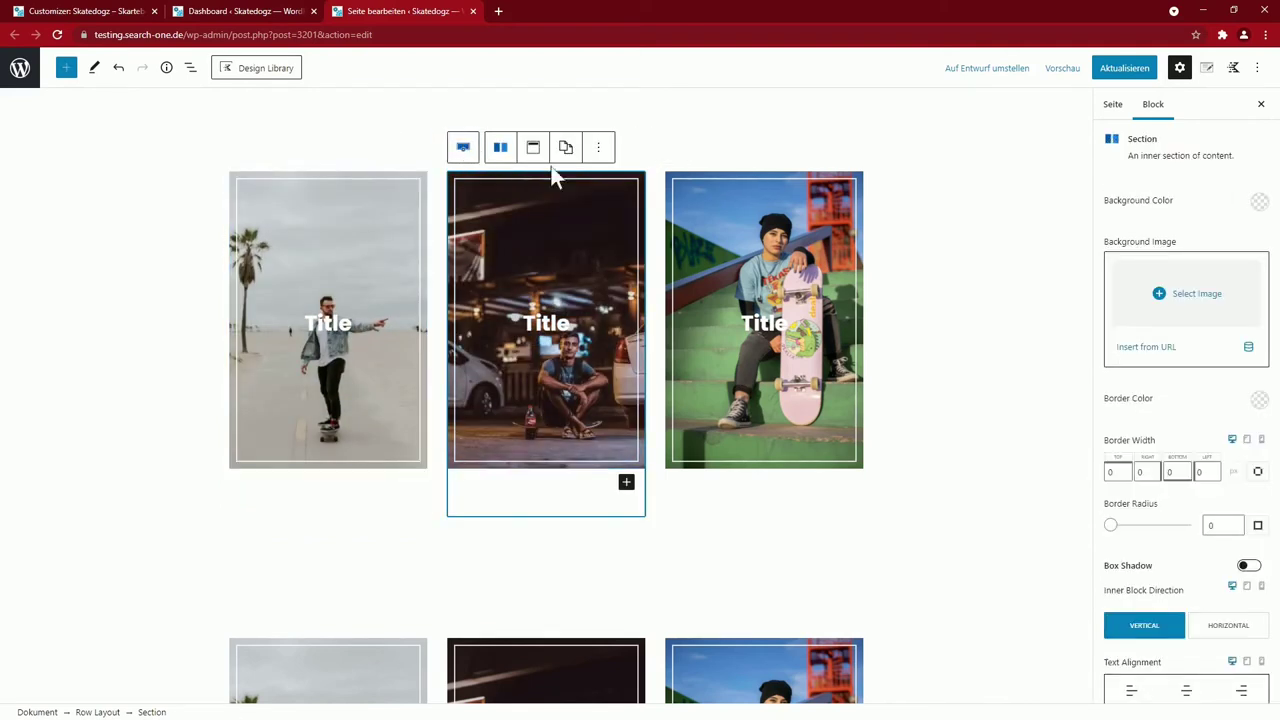
pyautogui.click(568, 150)
pyautogui.click(589, 220)
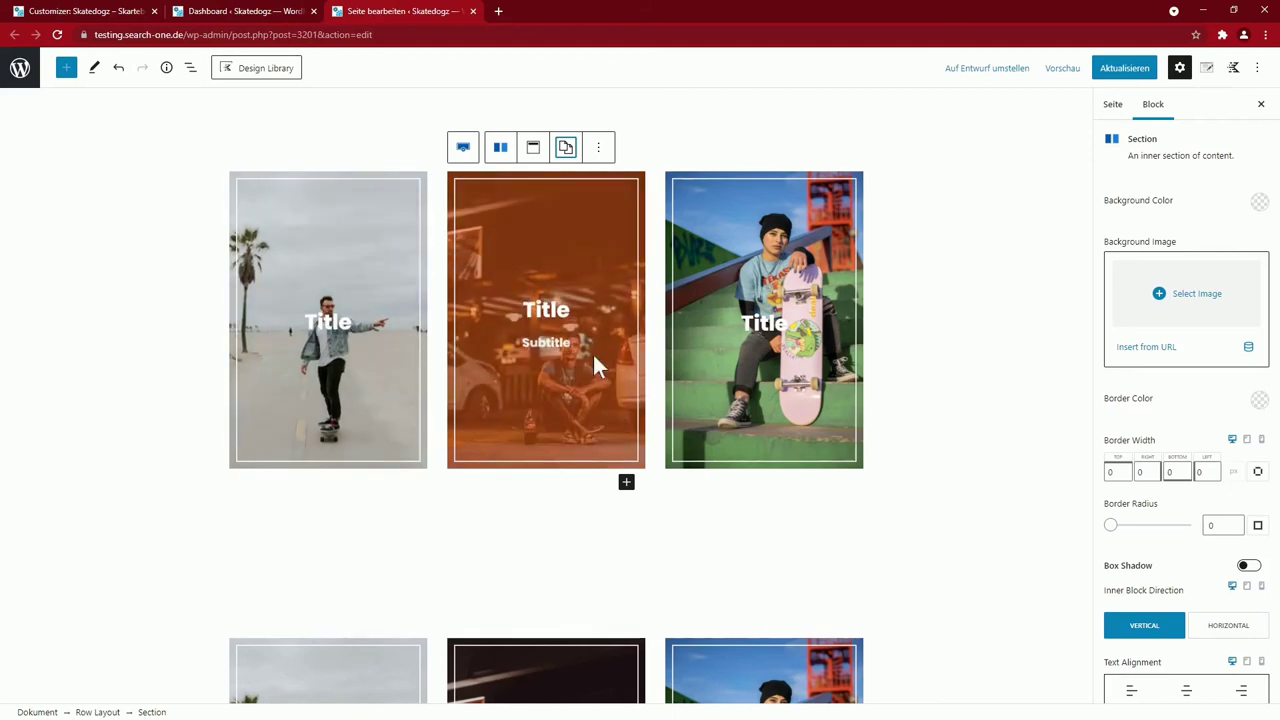
pyautogui.press('Right')
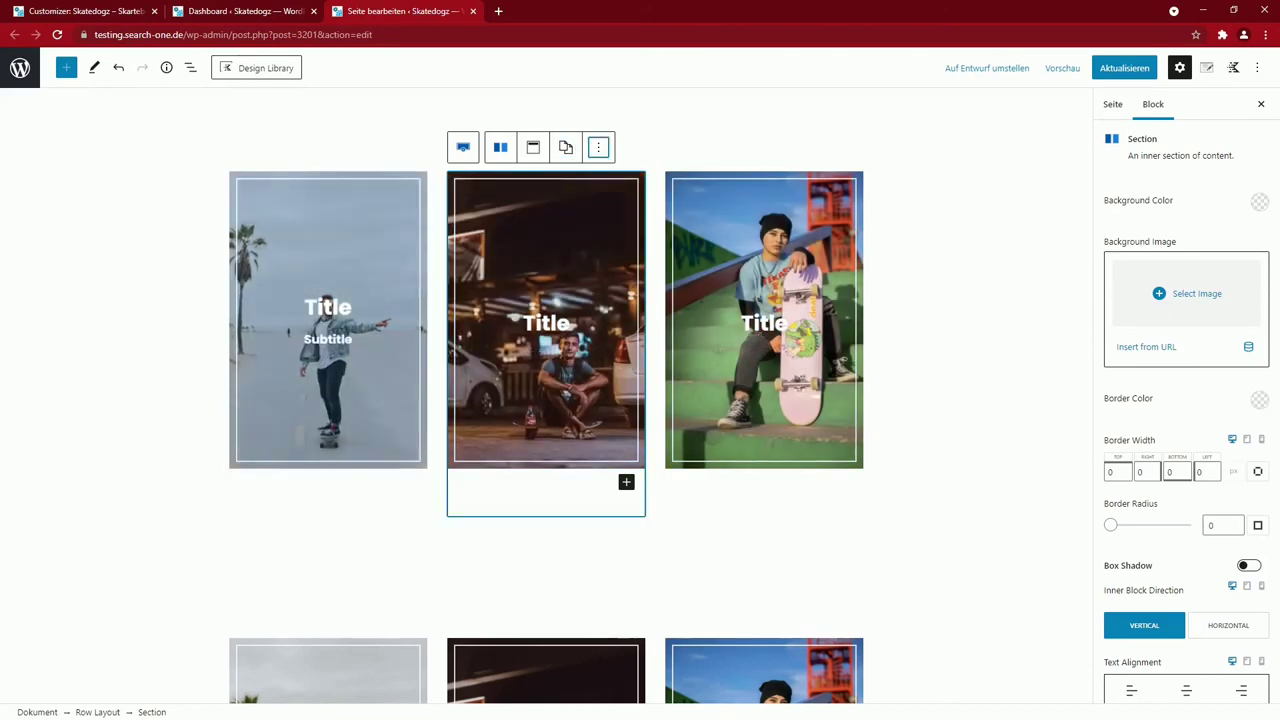
# Set the middle card's hover overlay colour to the same dark blue as the first card
pyautogui.click(562, 376)
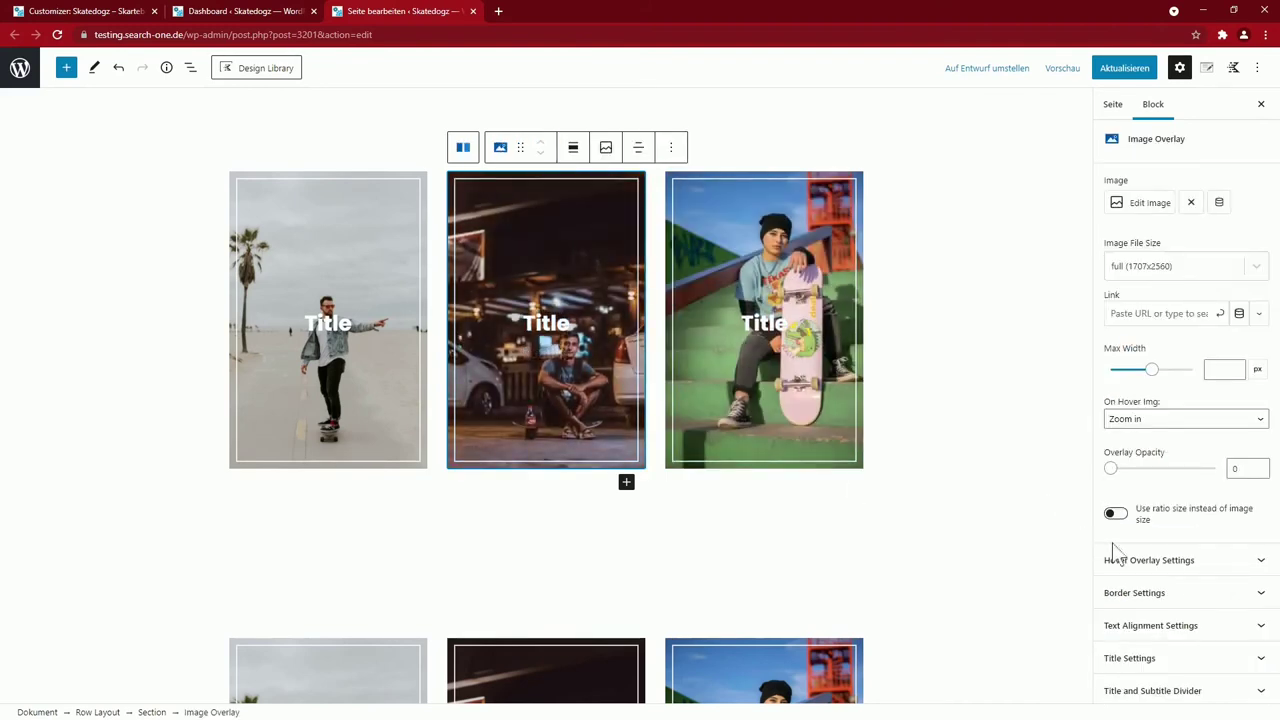
pyautogui.click(1120, 558)
pyautogui.click(1257, 594)
pyautogui.click(594, 402)
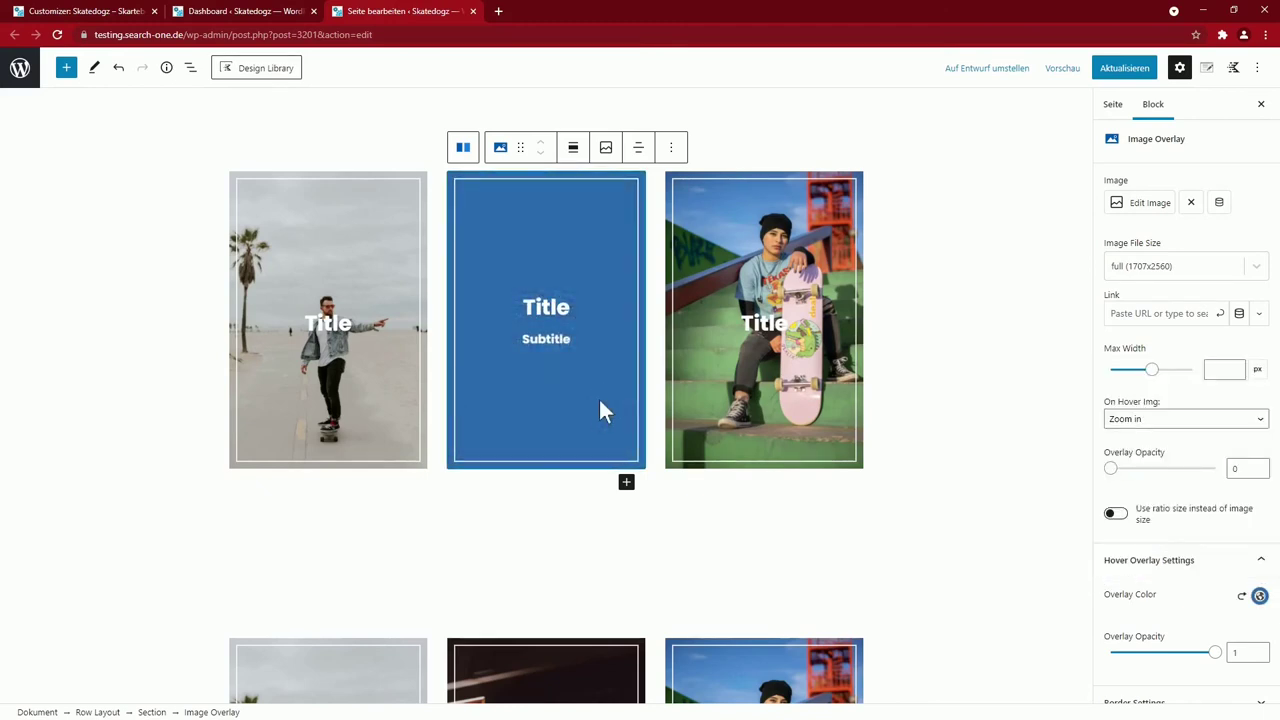
# Set the third card's hover overlay to the same dark blue with an opacity of 0.3
pyautogui.click(747, 412)
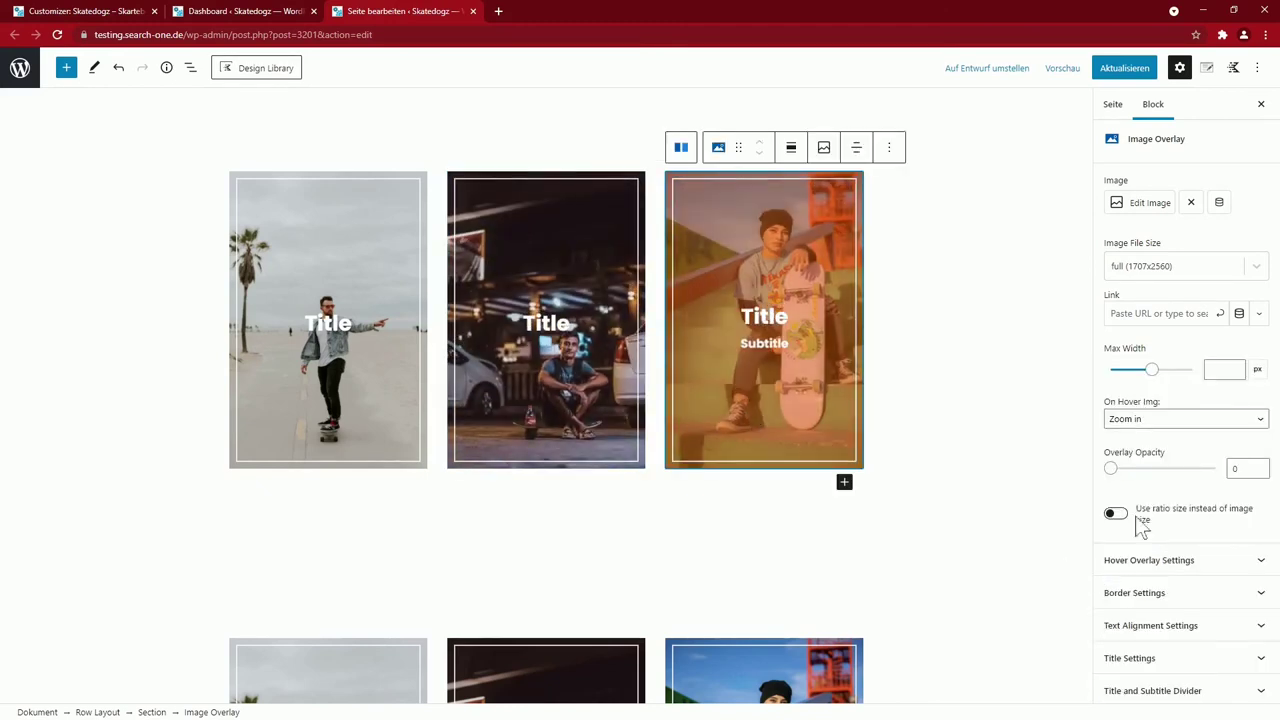
pyautogui.click(1149, 560)
pyautogui.scroll(1, 766, 383)
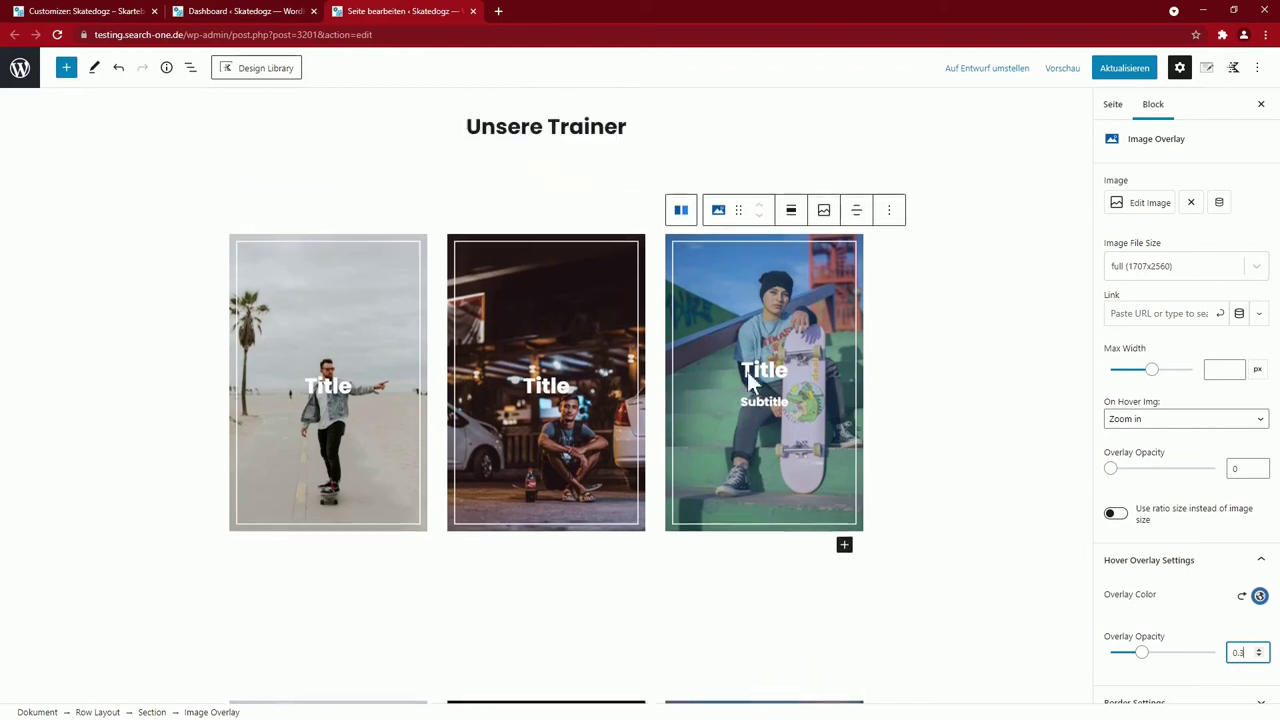
# Remove the old three-column trainer row with the named cards below the new row
pyautogui.scroll(-3, 750, 390)
pyautogui.click(535, 456)
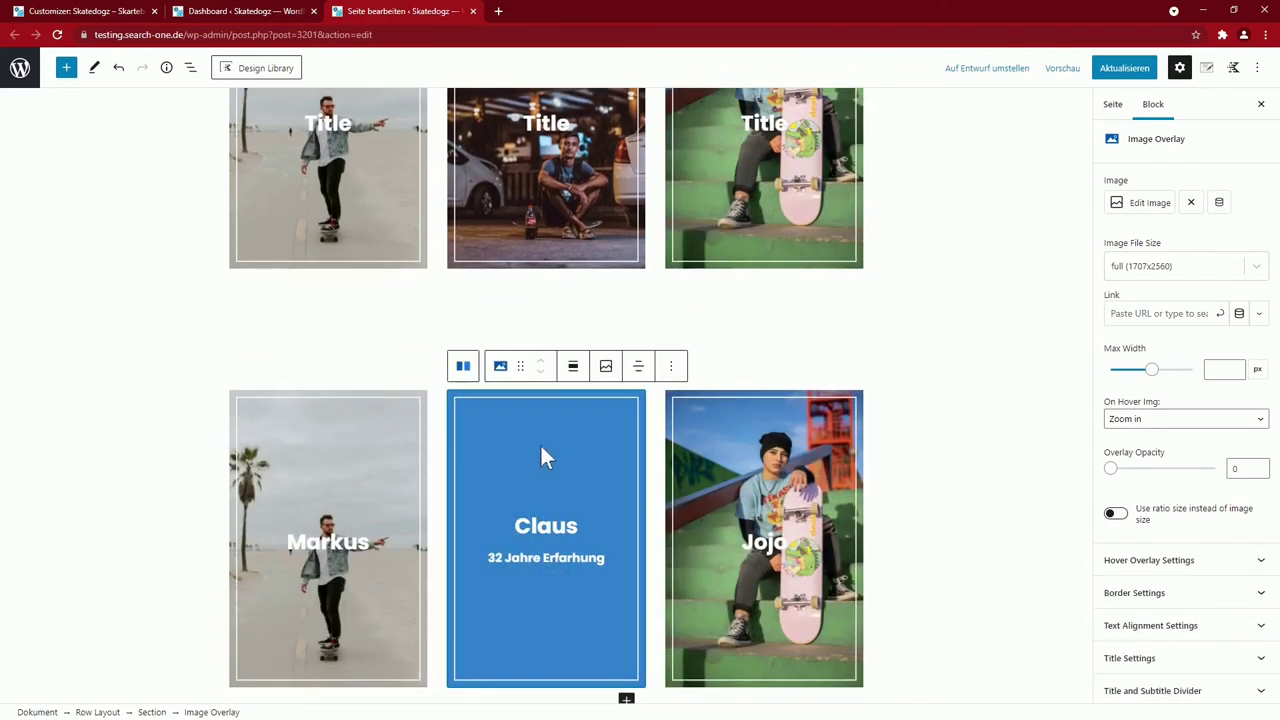
pyautogui.click(670, 378)
pyautogui.click(462, 372)
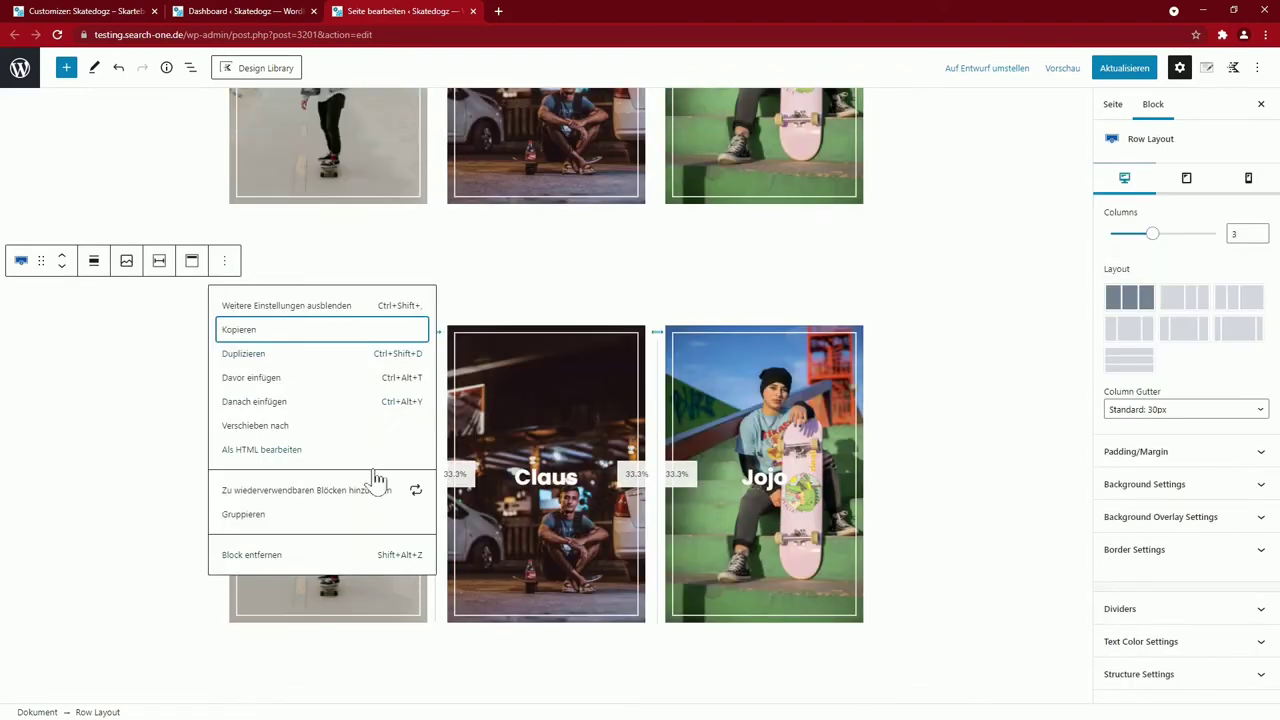
pyautogui.click(265, 555)
# Insert an empty paragraph block between the Unsere Trainer heading and the new row of trainer cards
pyautogui.scroll(2, 526, 469)
pyautogui.click(548, 261)
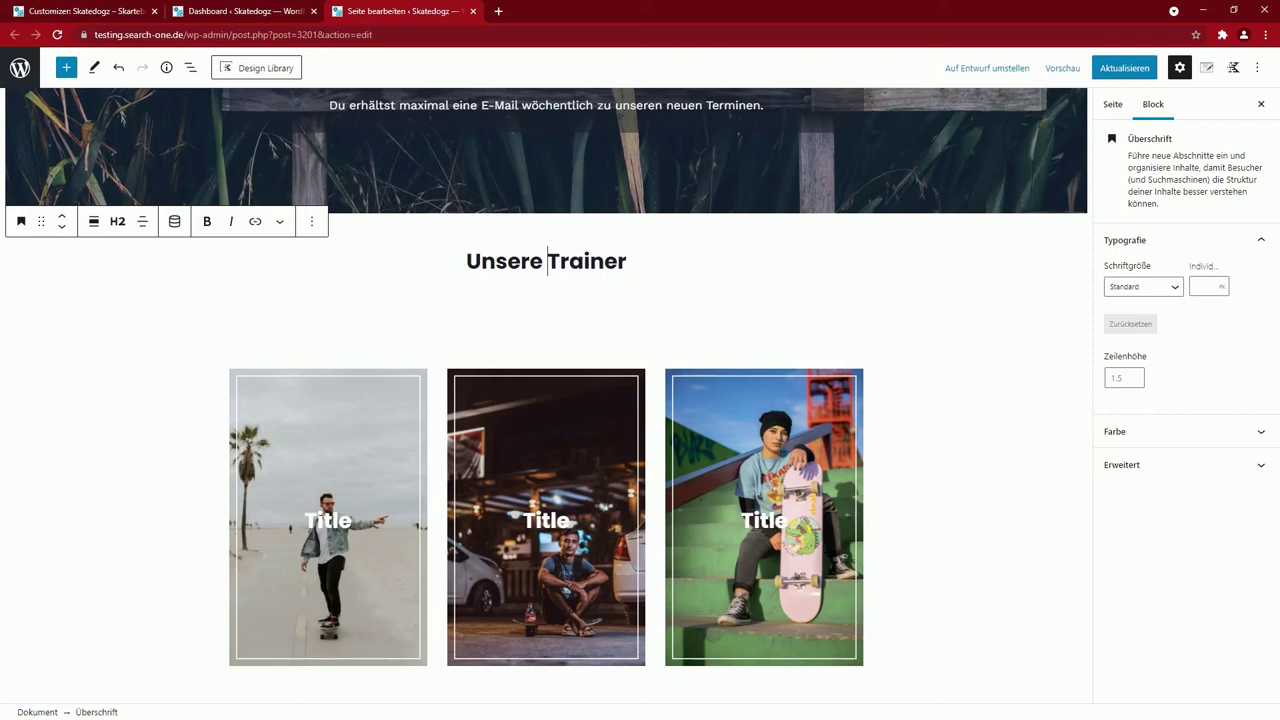
pyautogui.click(530, 350)
pyautogui.click(226, 266)
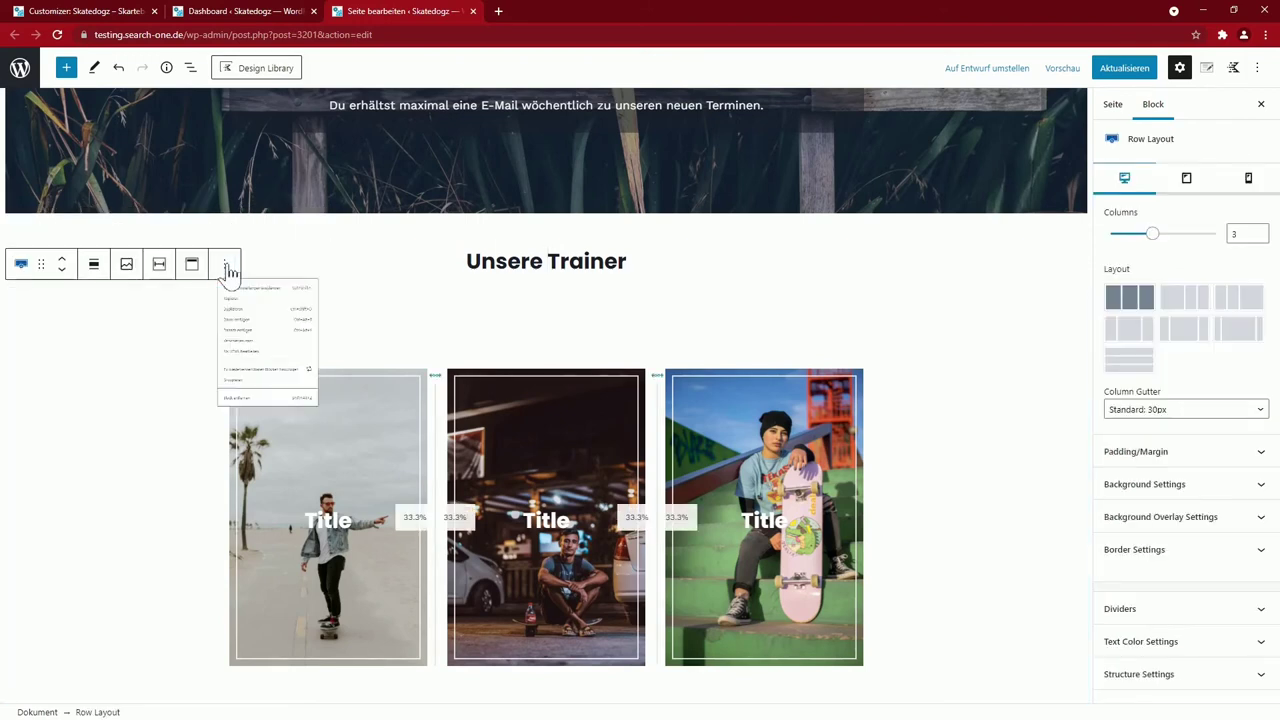
pyautogui.click(274, 380)
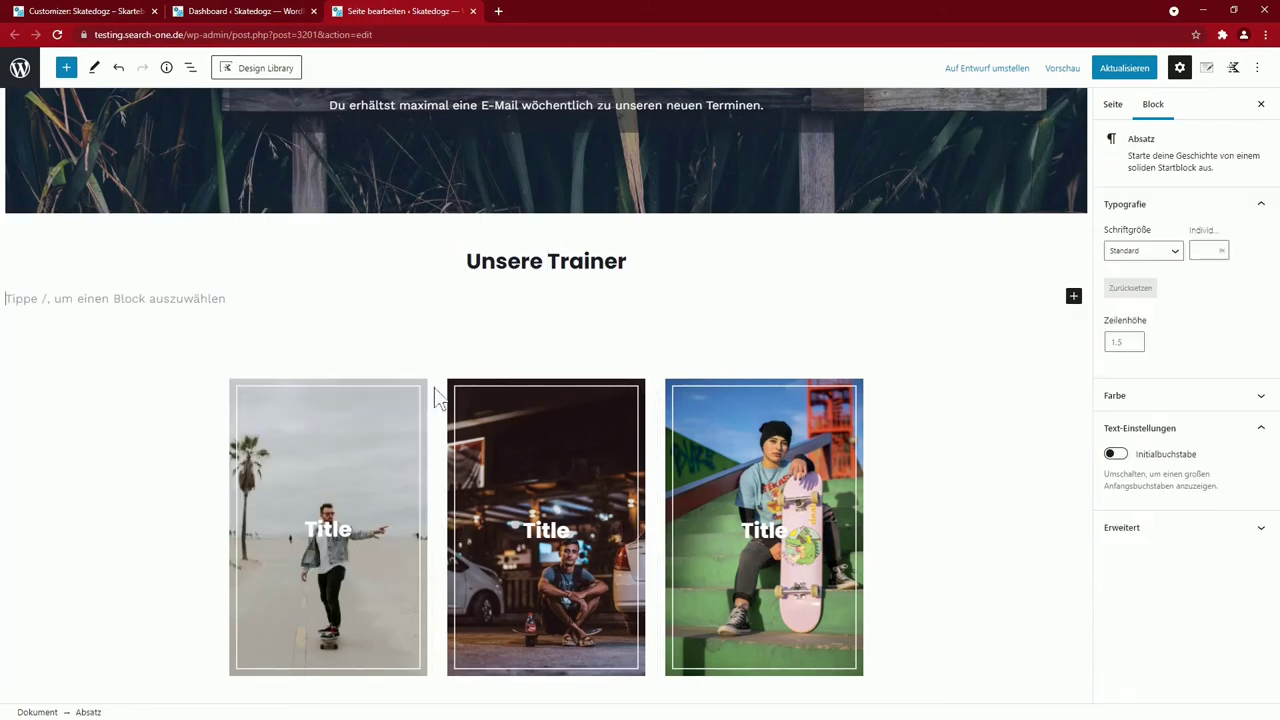
# Insert a single-column Row Layout between the Unsere Trainer heading and the trainer cards
pyautogui.click(1073, 296)
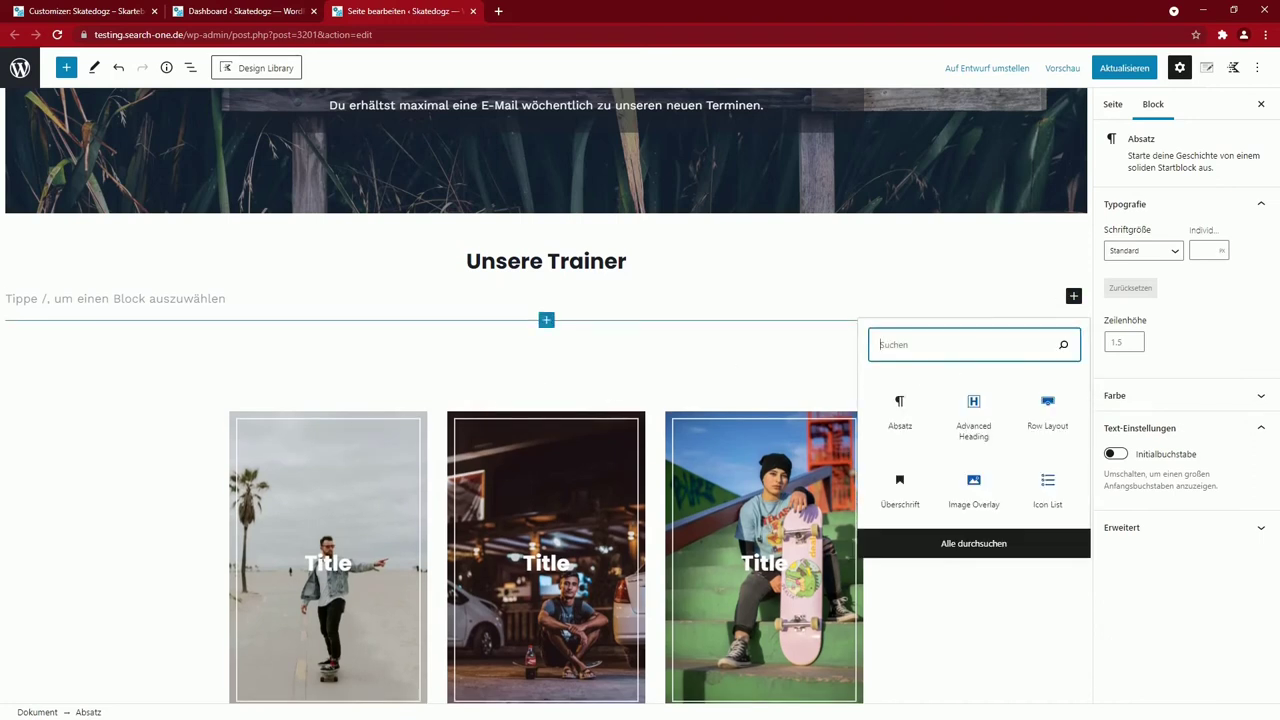
pyautogui.click(1040, 408)
pyautogui.click(268, 351)
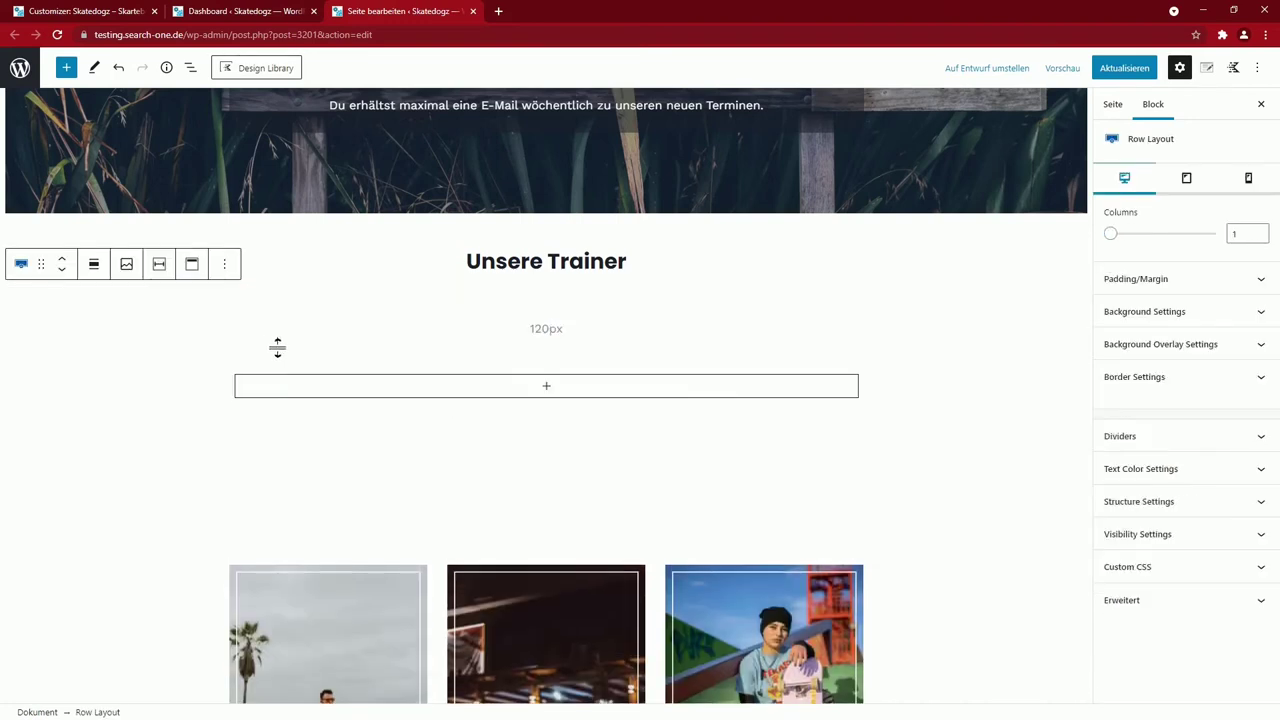
# Move the Unsere Trainer heading into the new single-column row and reduce that row's bottom padding
pyautogui.click(330, 262)
pyautogui.moveTo(39, 222); pyautogui.dragTo(546, 400)
pyautogui.moveTo(549, 480); pyautogui.dragTo(554, 409)
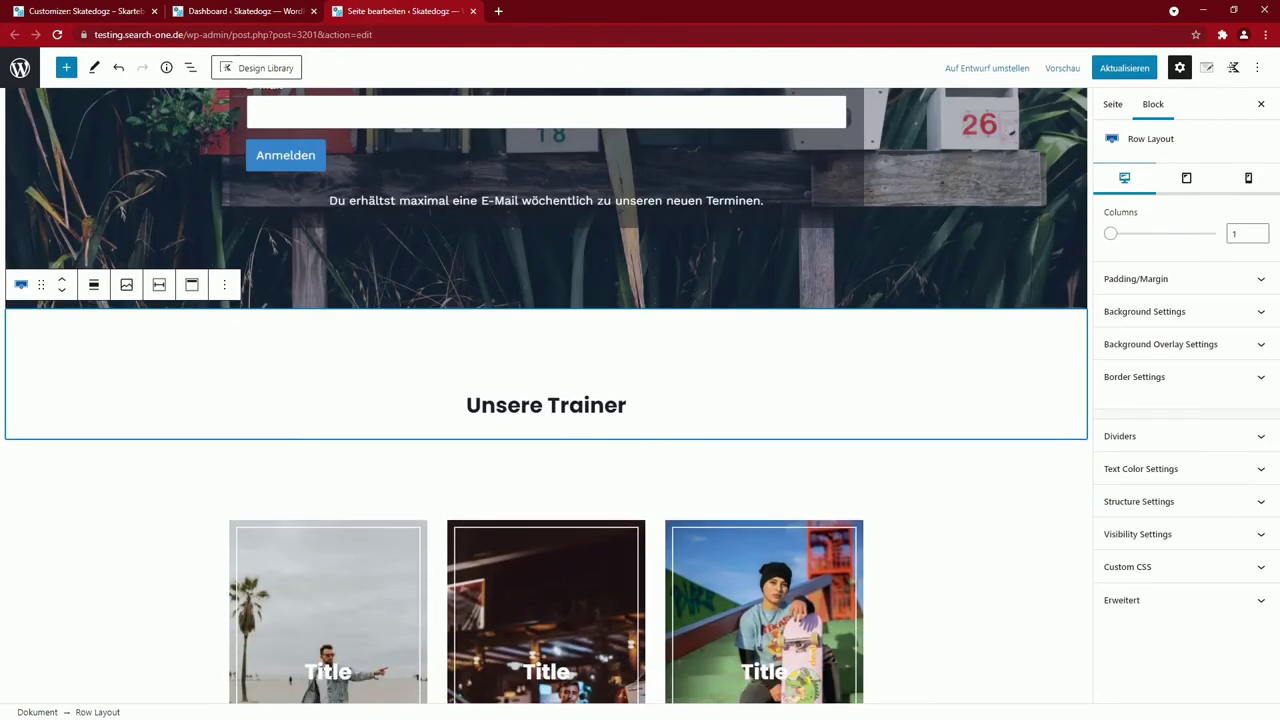
# Reduce the top padding of the three-column trainer cards row to 20 px
pyautogui.click(543, 488)
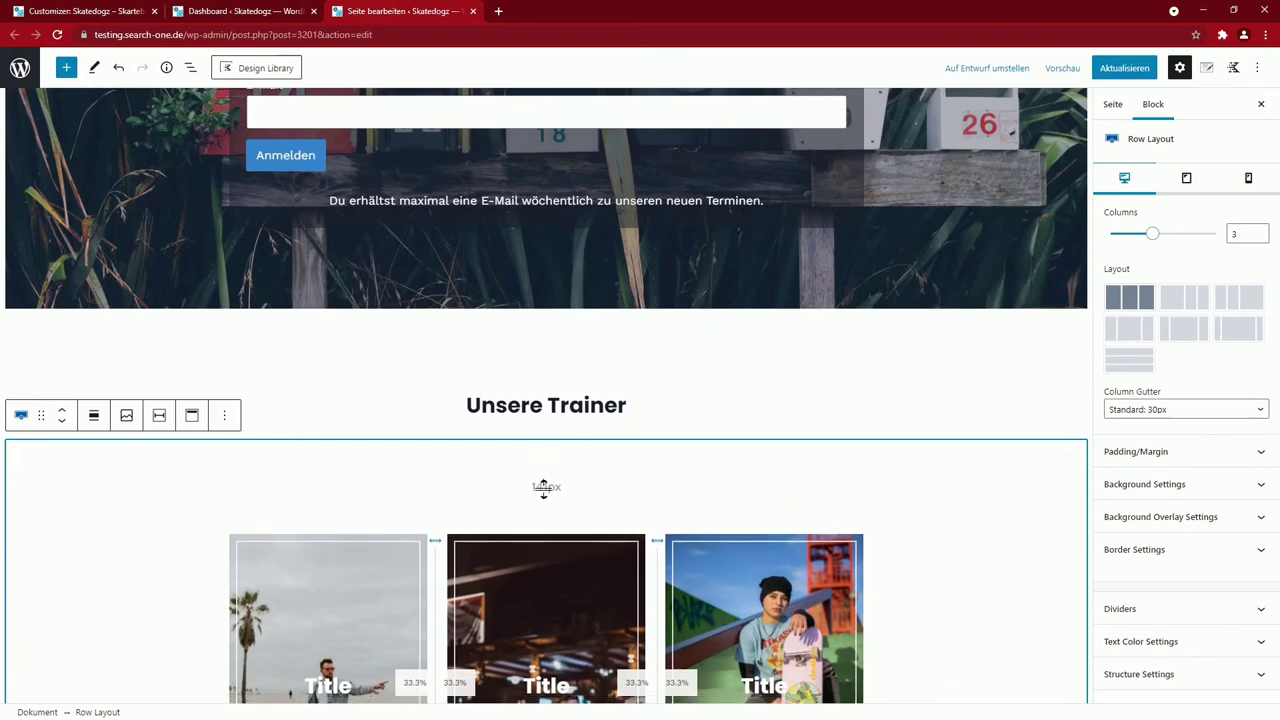
pyautogui.click(541, 530)
pyautogui.click(546, 448)
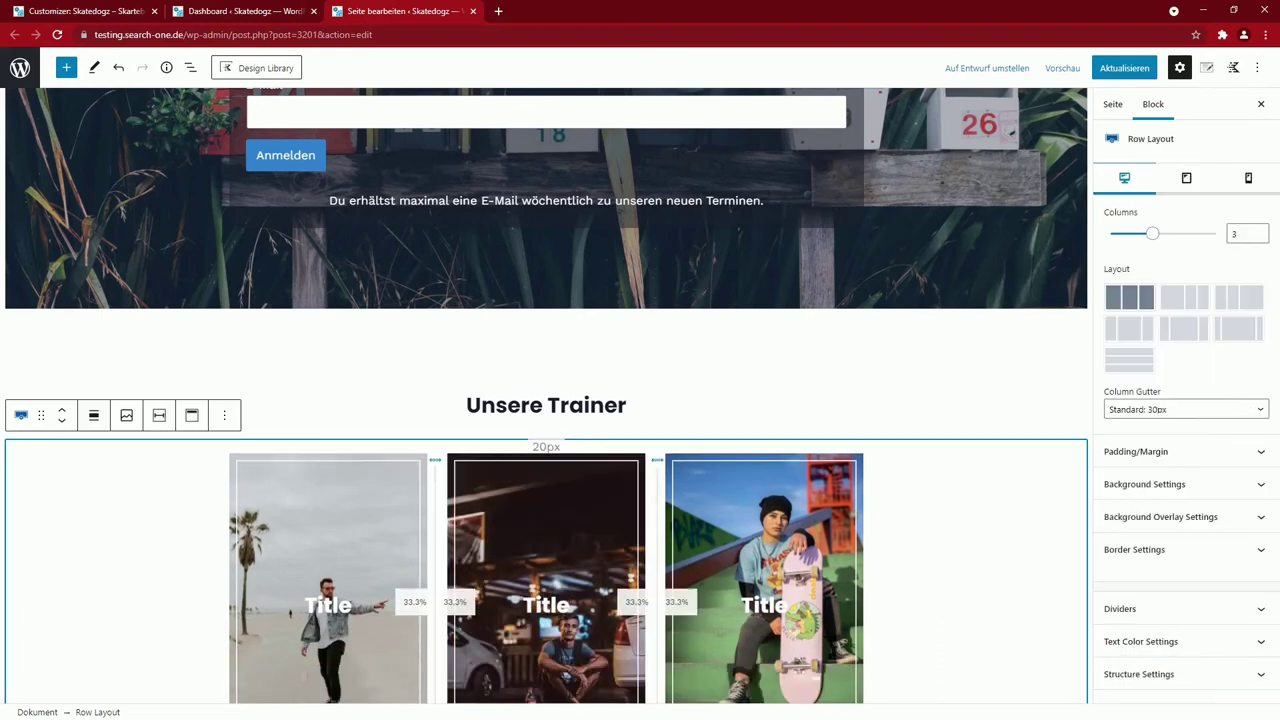
pyautogui.click(503, 365)
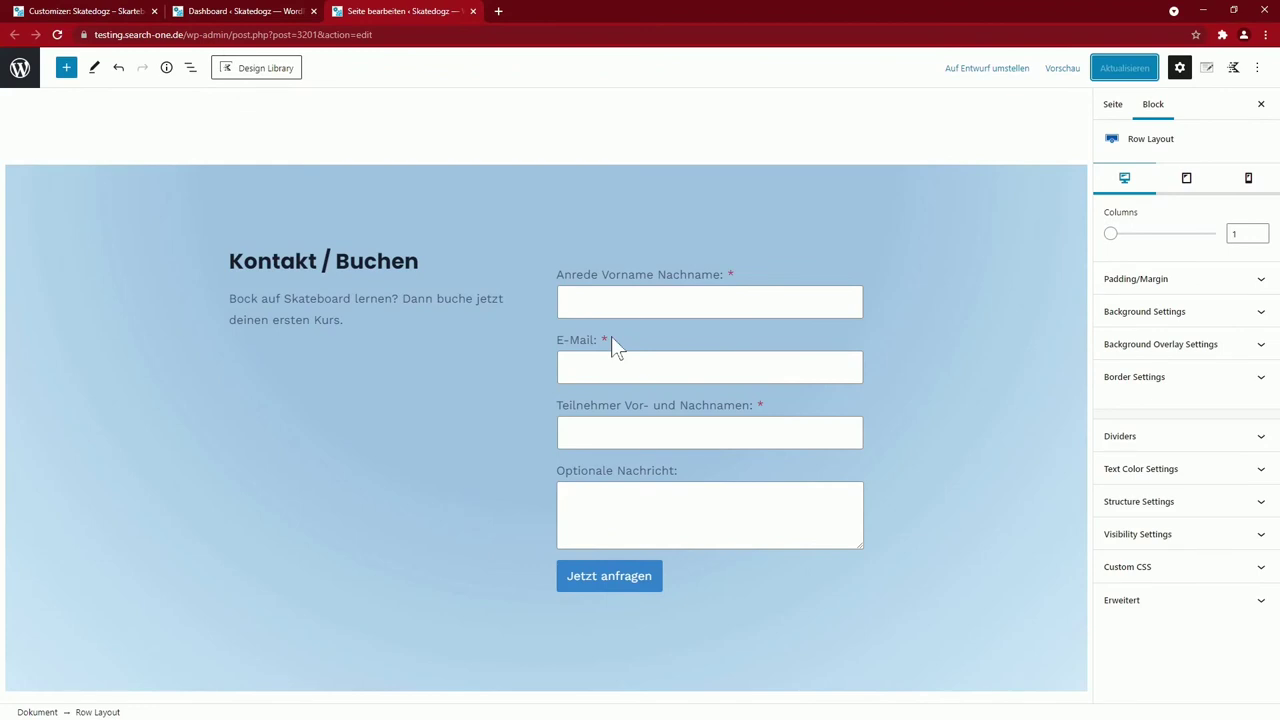
# Add a fifth field to the booking form in the Kontakt / Buchen section
pyautogui.click(364, 353)
pyautogui.click(890, 366)
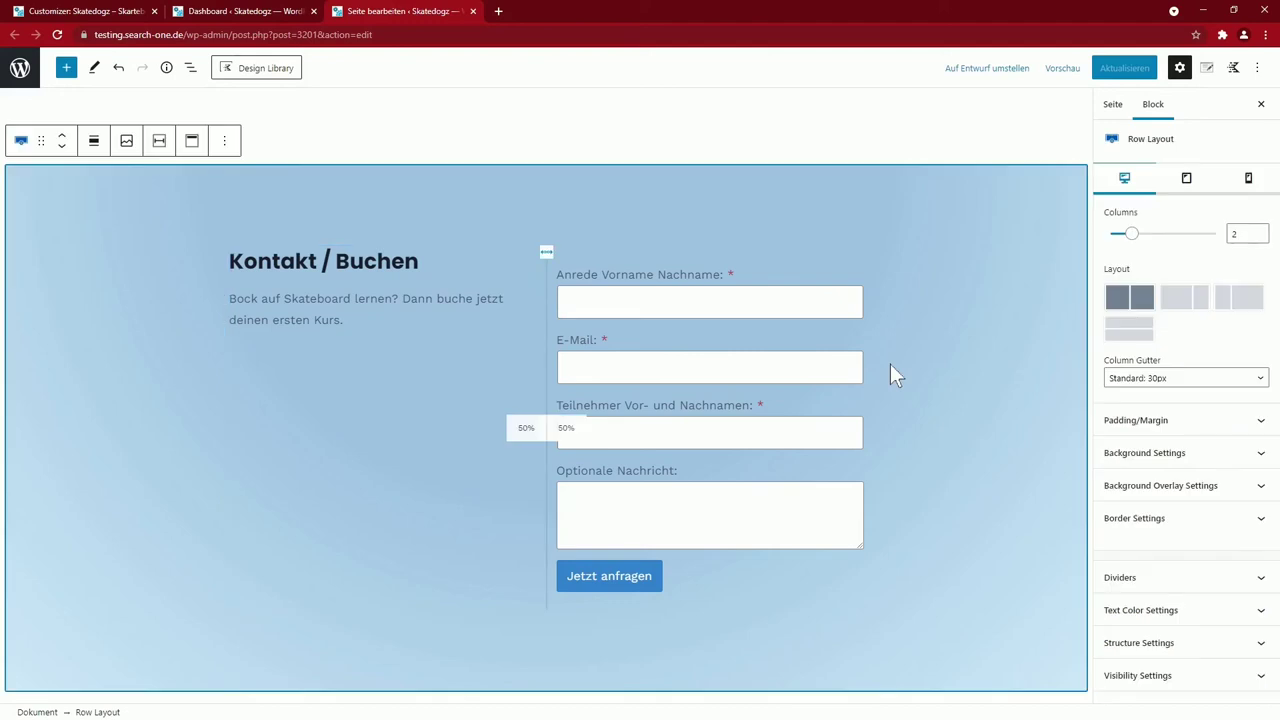
pyautogui.click(858, 392)
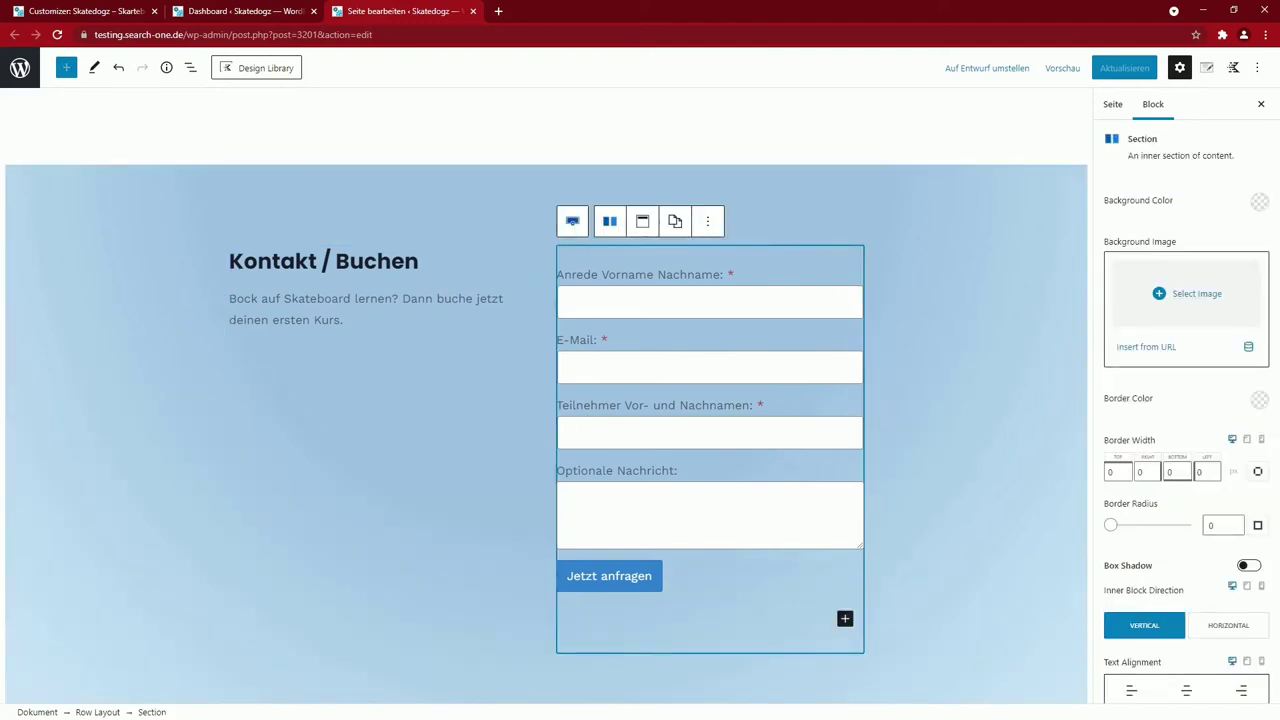
pyautogui.click(709, 367)
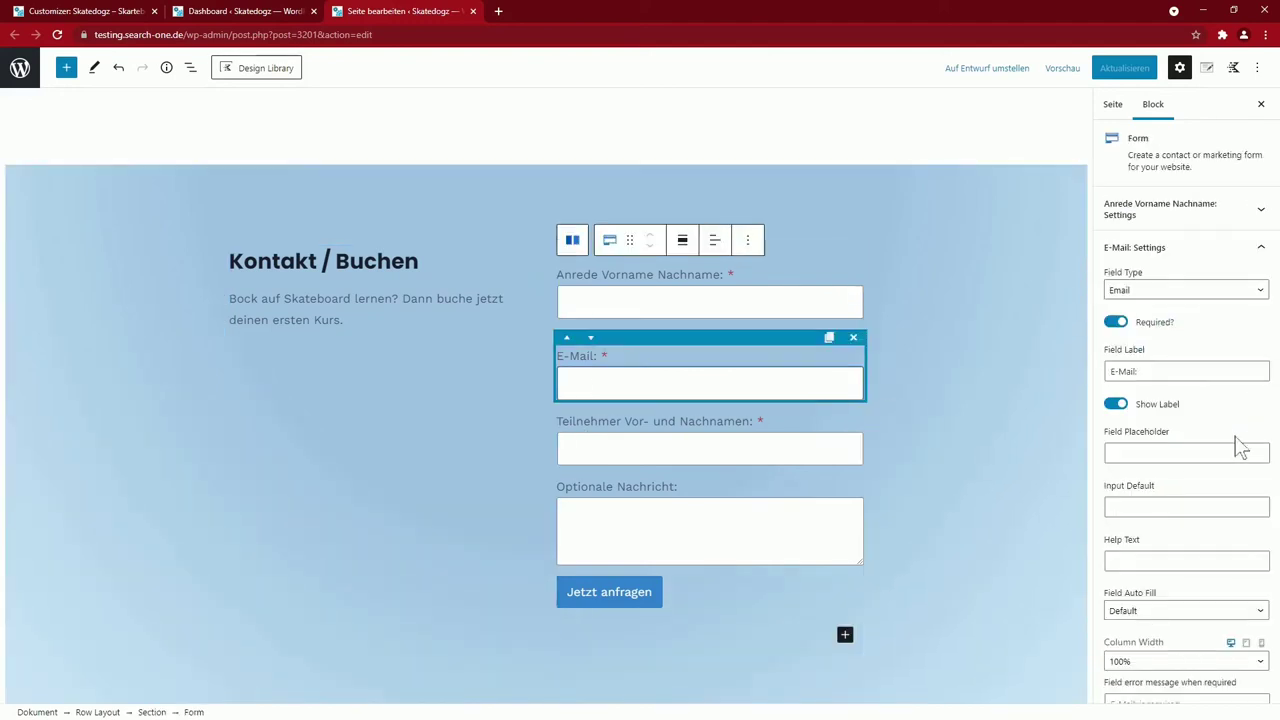
pyautogui.scroll(-4, 1188, 410)
pyautogui.scroll(-1, 1188, 410)
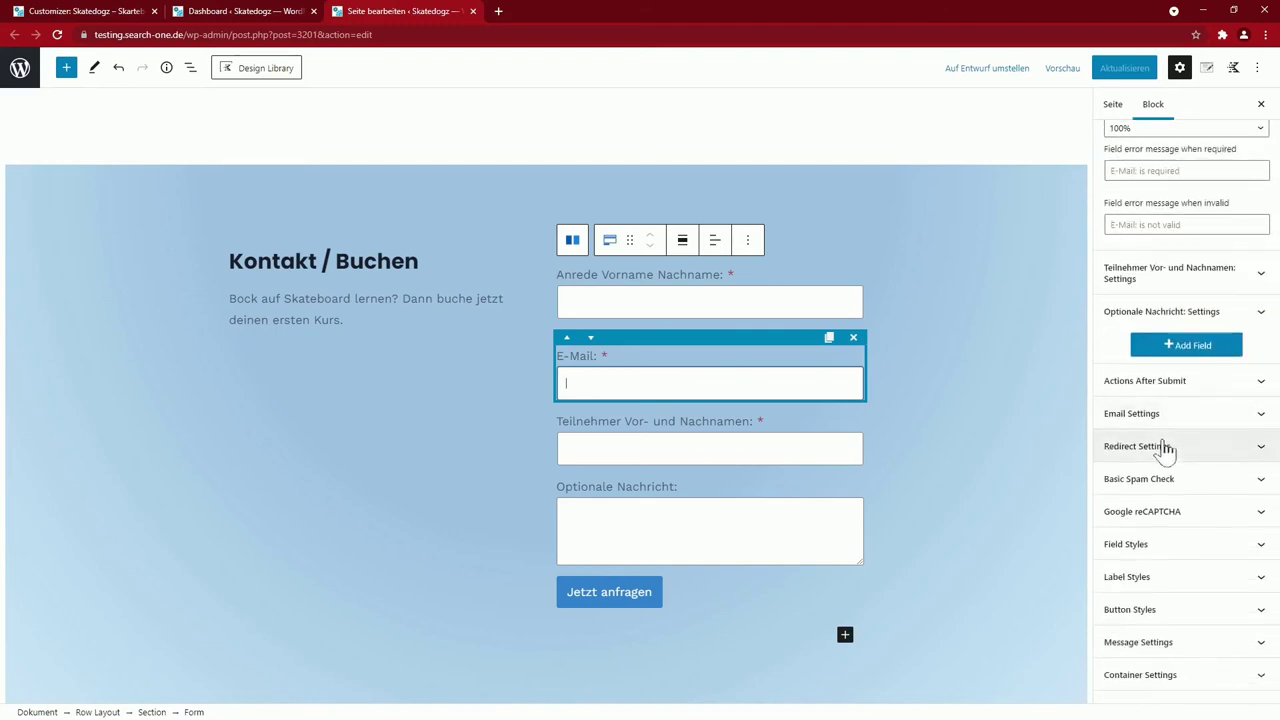
pyautogui.click(1173, 352)
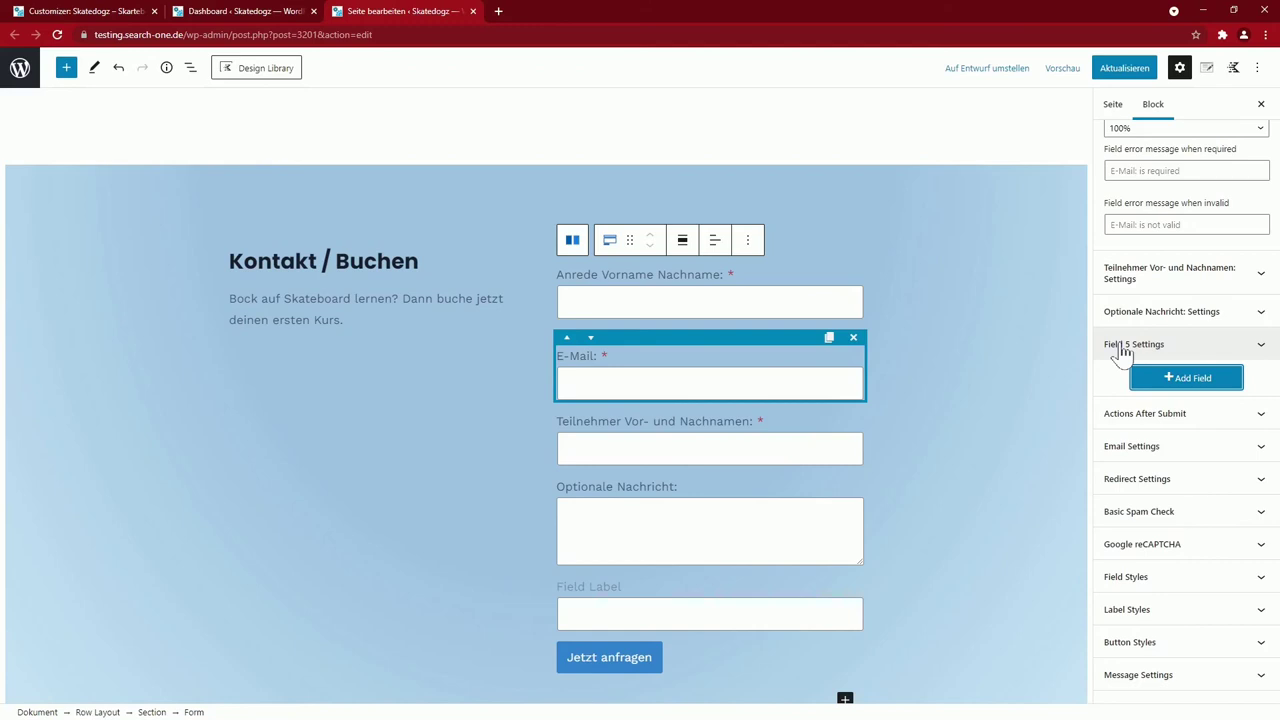
# Set the type of the form's new fifth field to Radio
pyautogui.click(1123, 346)
pyautogui.scroll(-1, 1150, 350)
pyautogui.click(1149, 334)
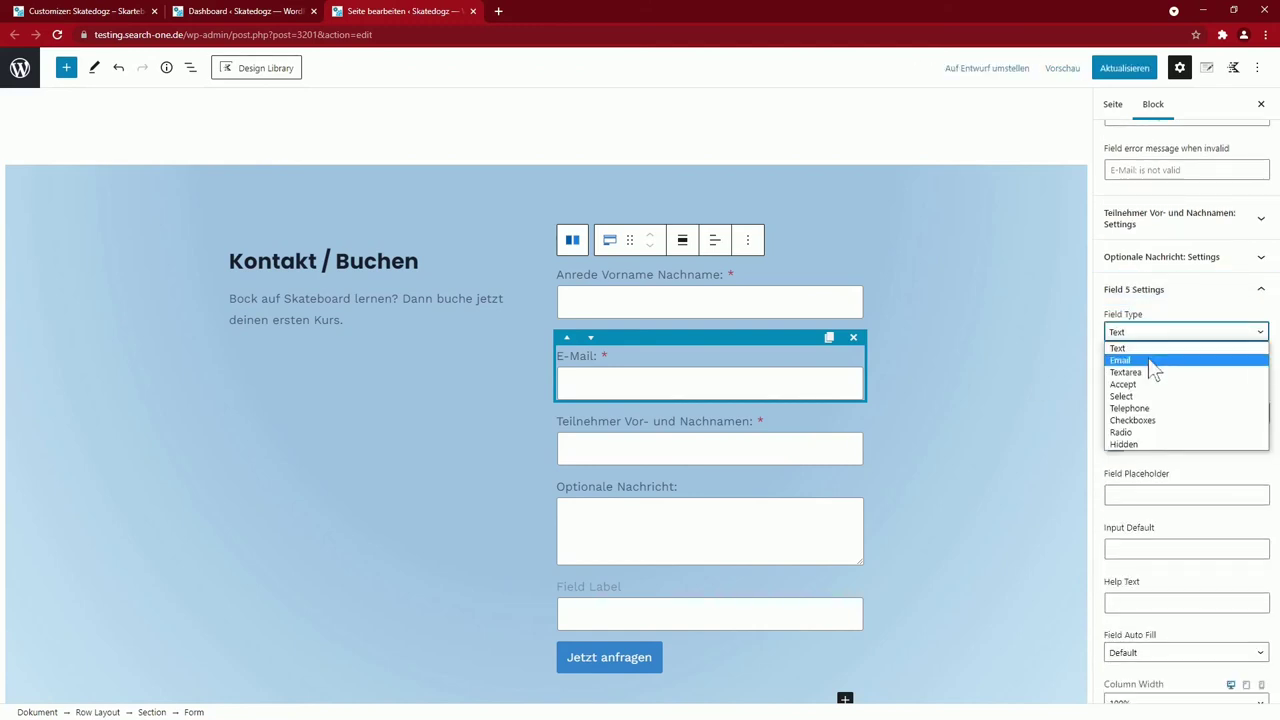
pyautogui.click(1141, 432)
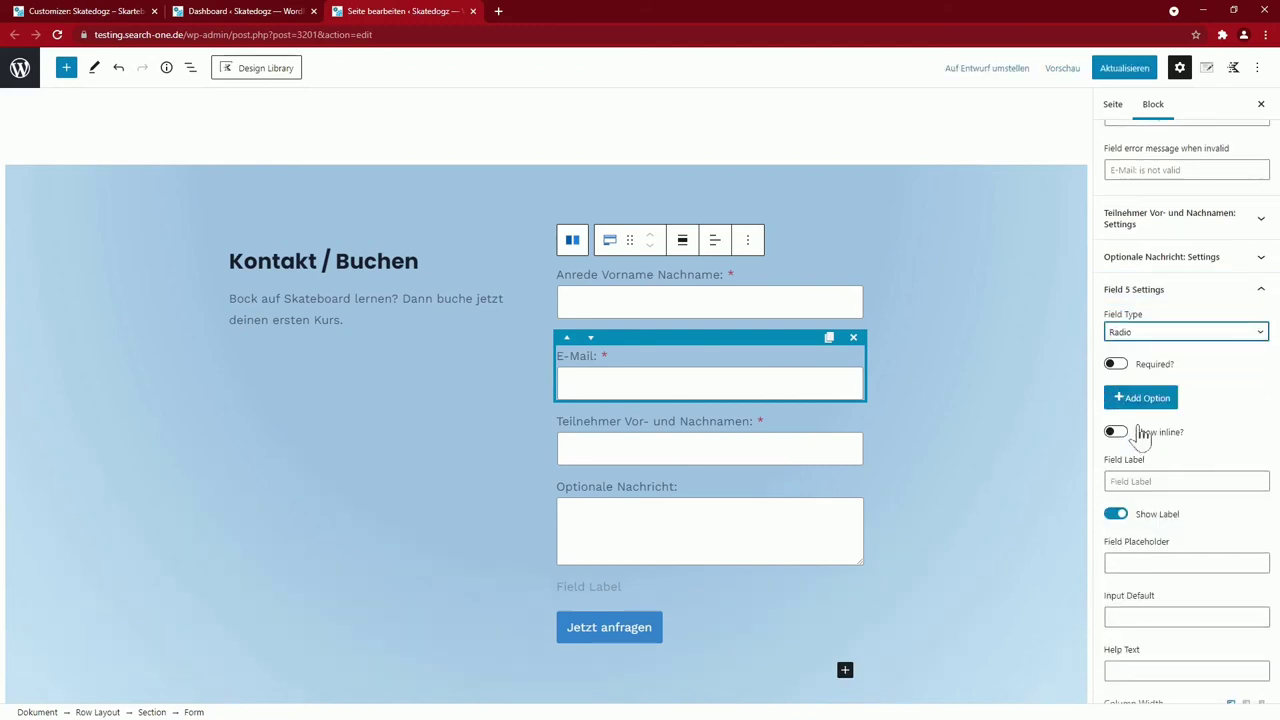
# Change the fifth field's type back to Text and remove the field from the form
pyautogui.click(1132, 334)
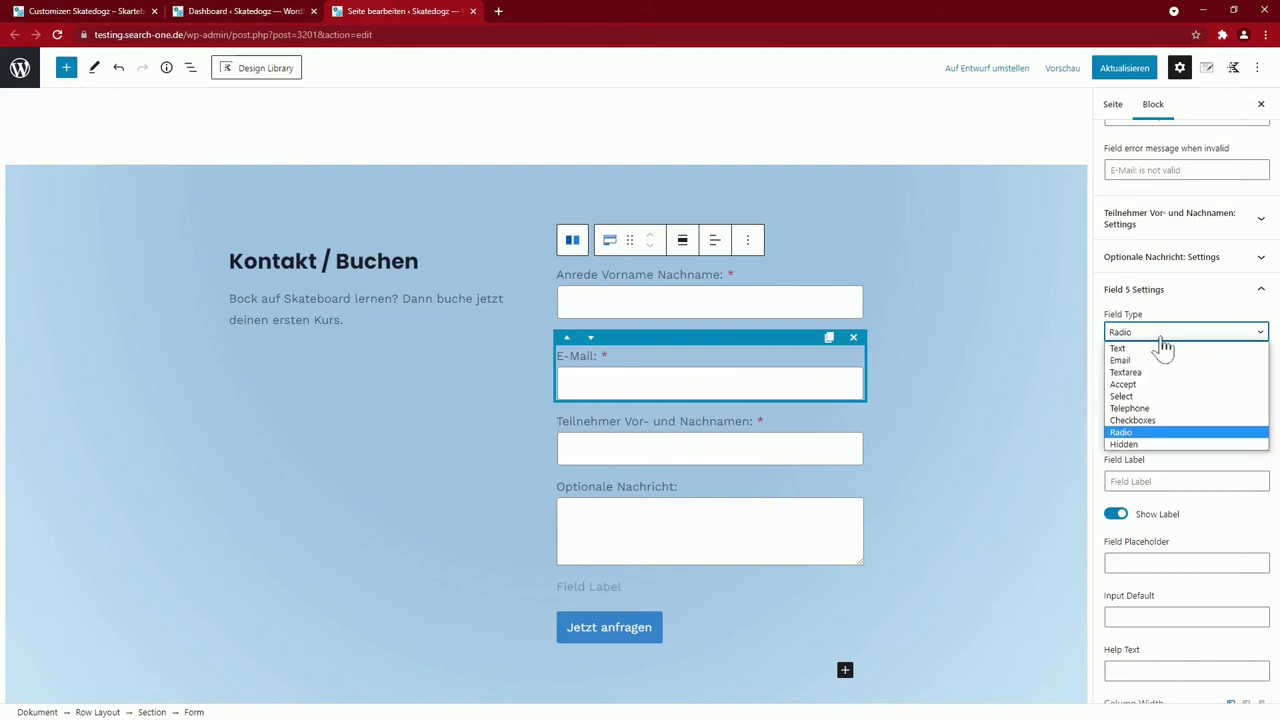
pyautogui.click(1167, 348)
pyautogui.click(760, 614)
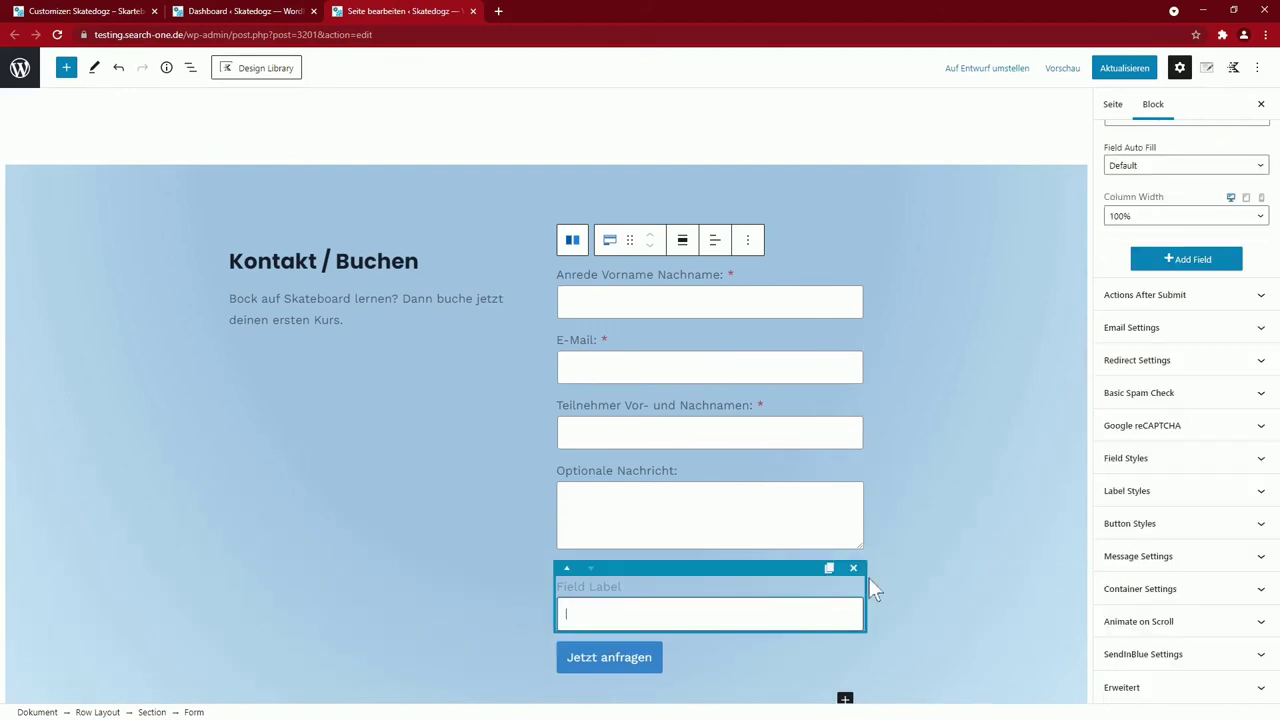
pyautogui.click(854, 568)
# Open the gradient options of the background overlay for the Kontakt / Buchen row
pyautogui.click(543, 251)
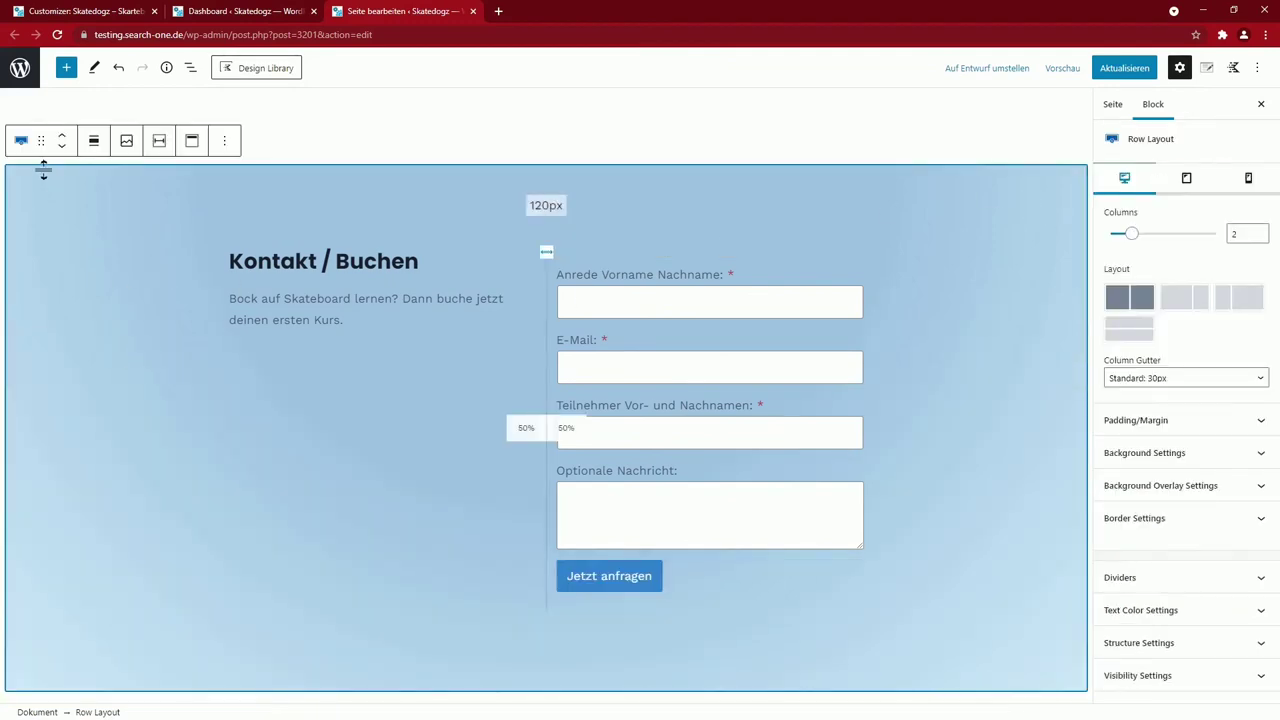
pyautogui.click(21, 141)
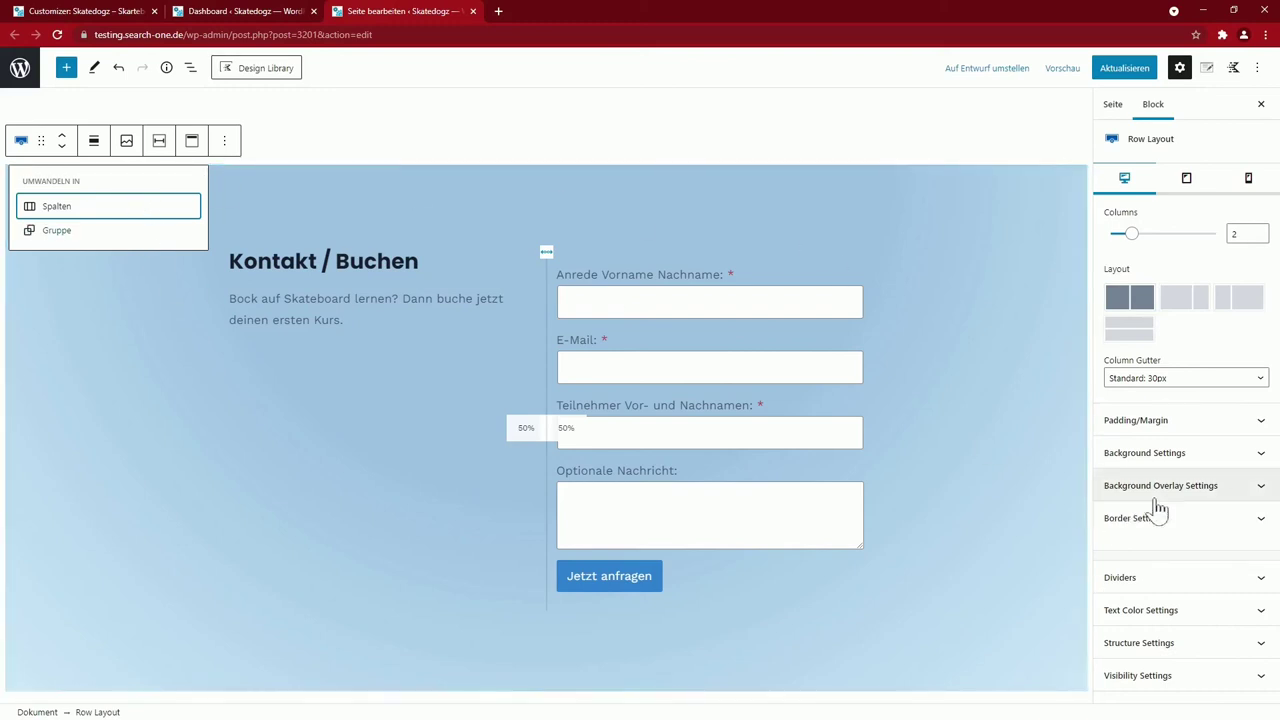
pyautogui.click(1150, 452)
pyautogui.click(1259, 327)
pyautogui.click(1208, 290)
pyautogui.click(1200, 360)
pyautogui.click(1160, 536)
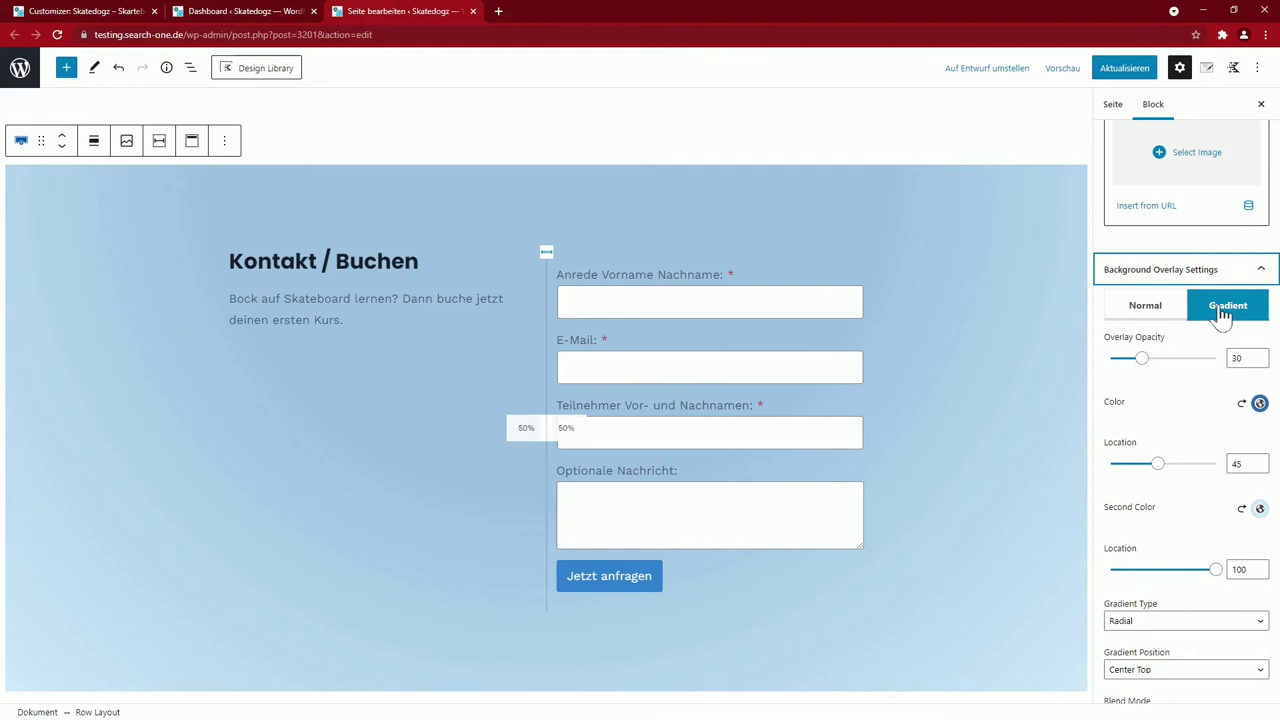
# Examine the overlay gradient's first and second colours and the location setting
pyautogui.click(1258, 404)
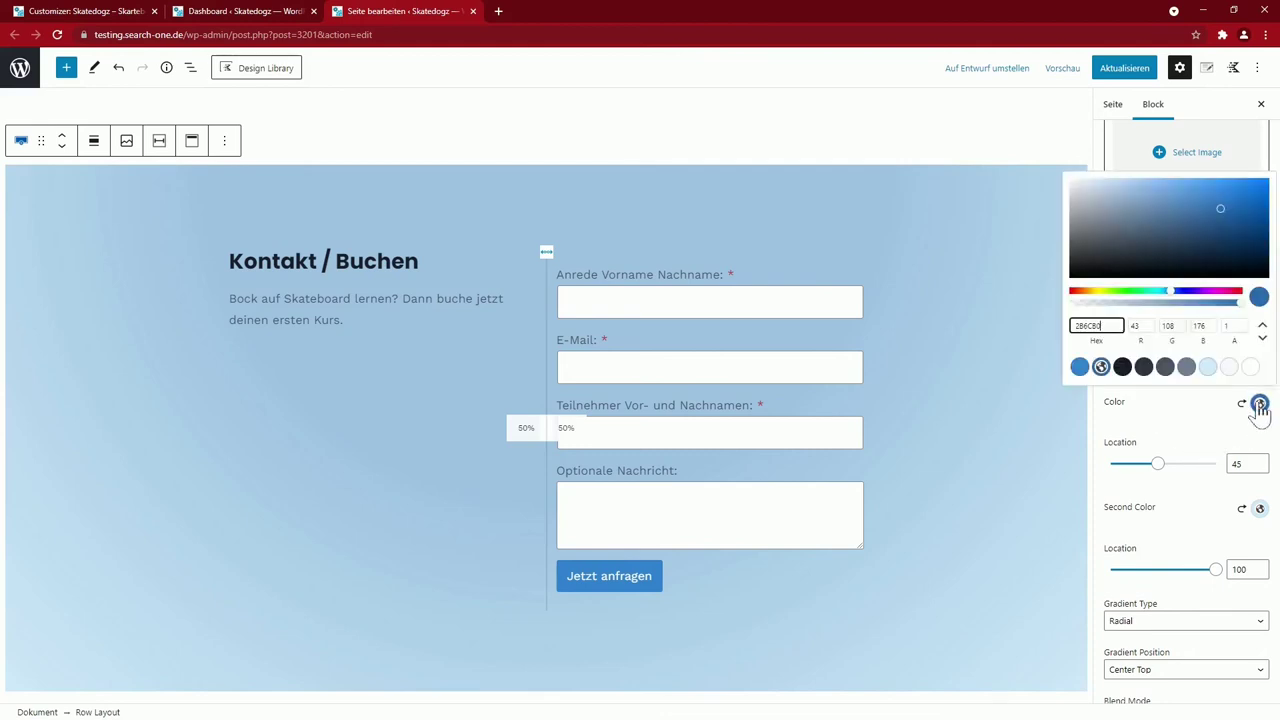
pyautogui.click(1188, 418)
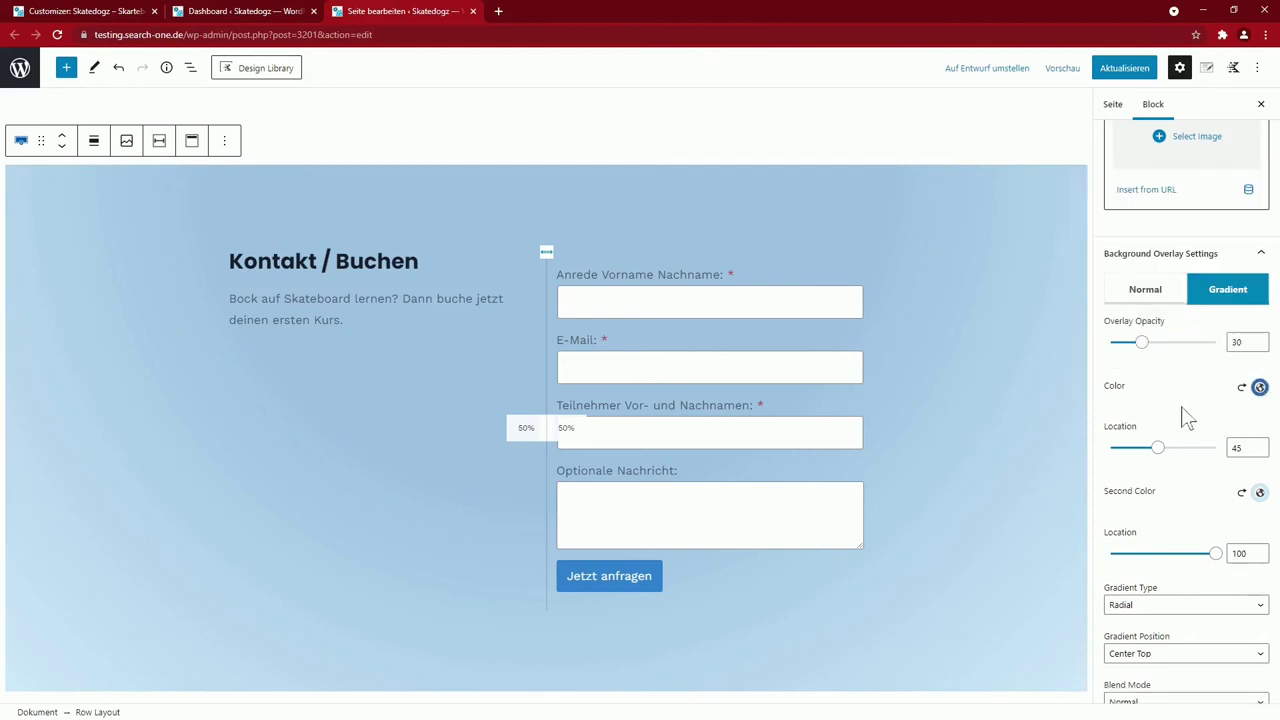
pyautogui.scroll(-2, 1185, 416)
pyautogui.moveTo(1158, 338)
pyautogui.mouseDown()
pyautogui.moveTo(1184, 343)
pyautogui.moveTo(1156, 342)
pyautogui.mouseUp()
pyautogui.click(1259, 376)
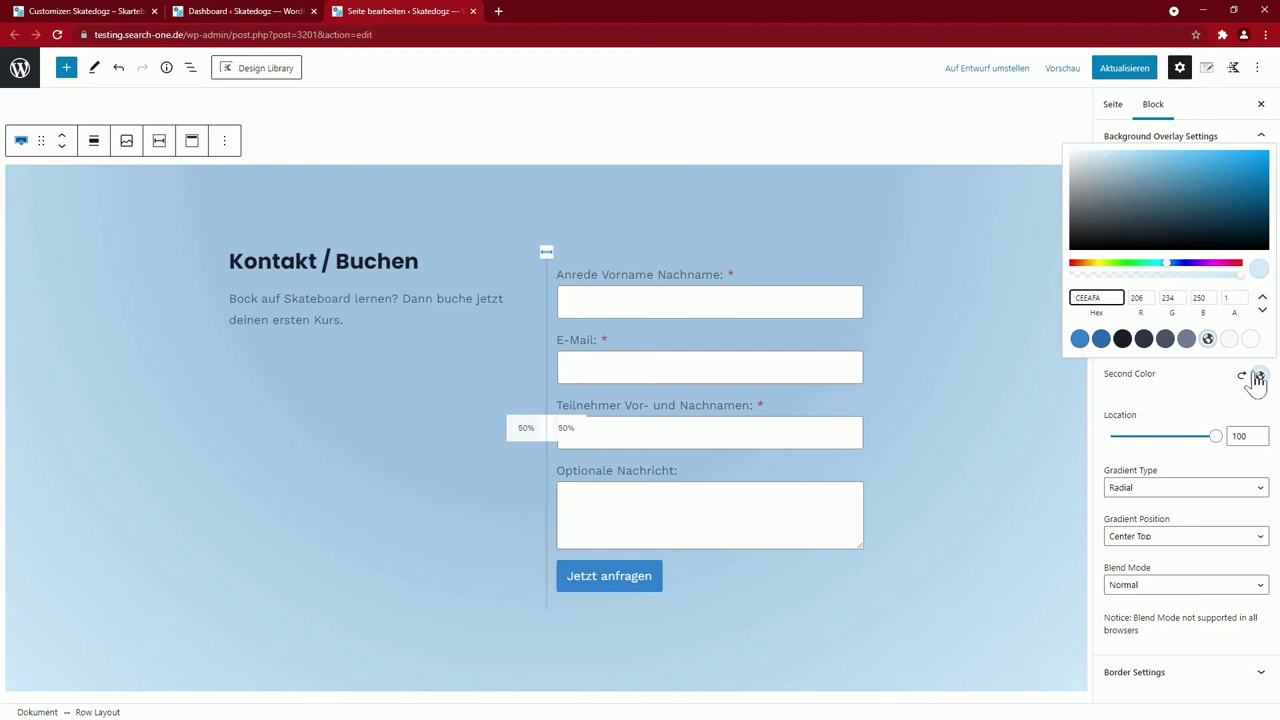
pyautogui.click(1188, 383)
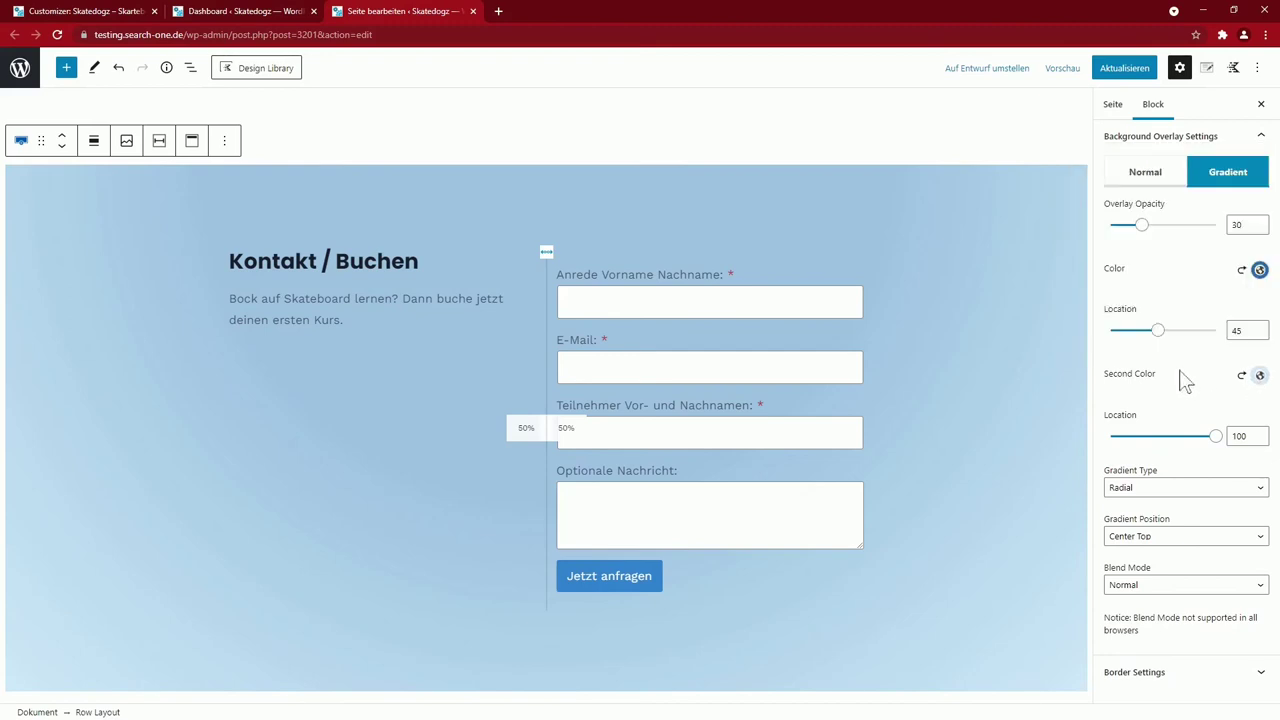
# Switch the overlay gradient type to Linear and back to Radial
pyautogui.click(1137, 490)
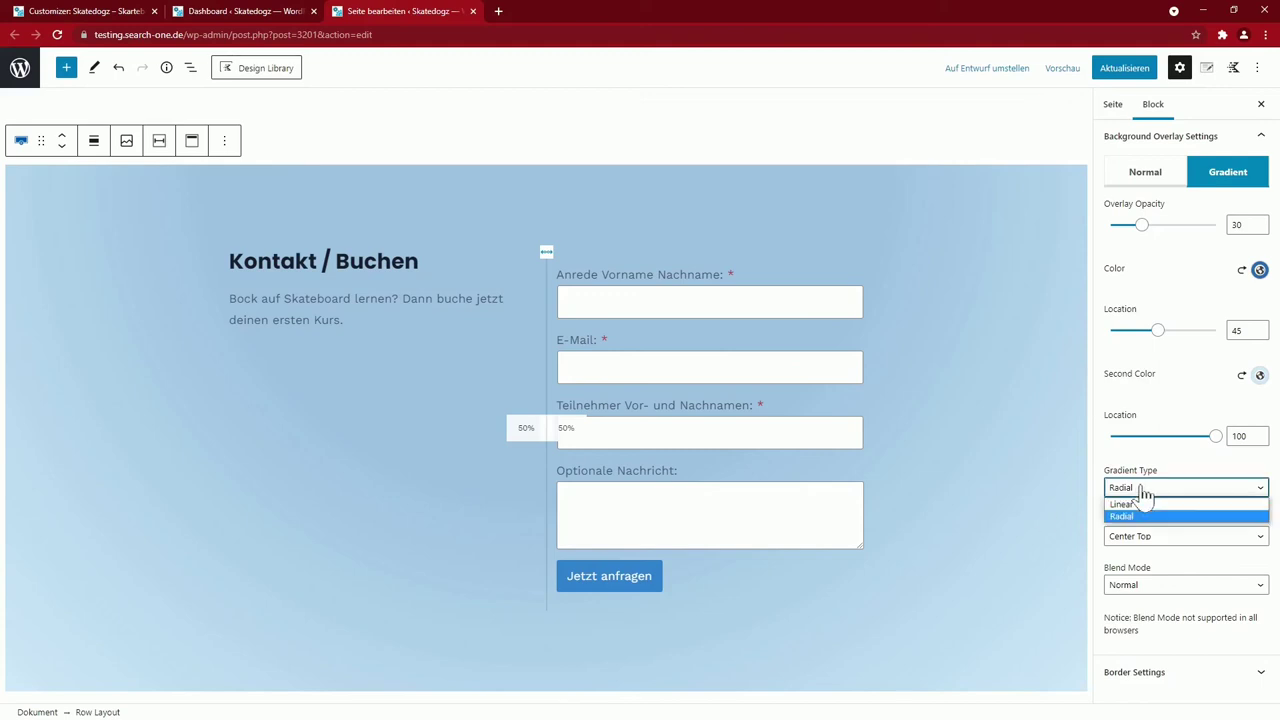
pyautogui.click(1146, 512)
pyautogui.click(1150, 488)
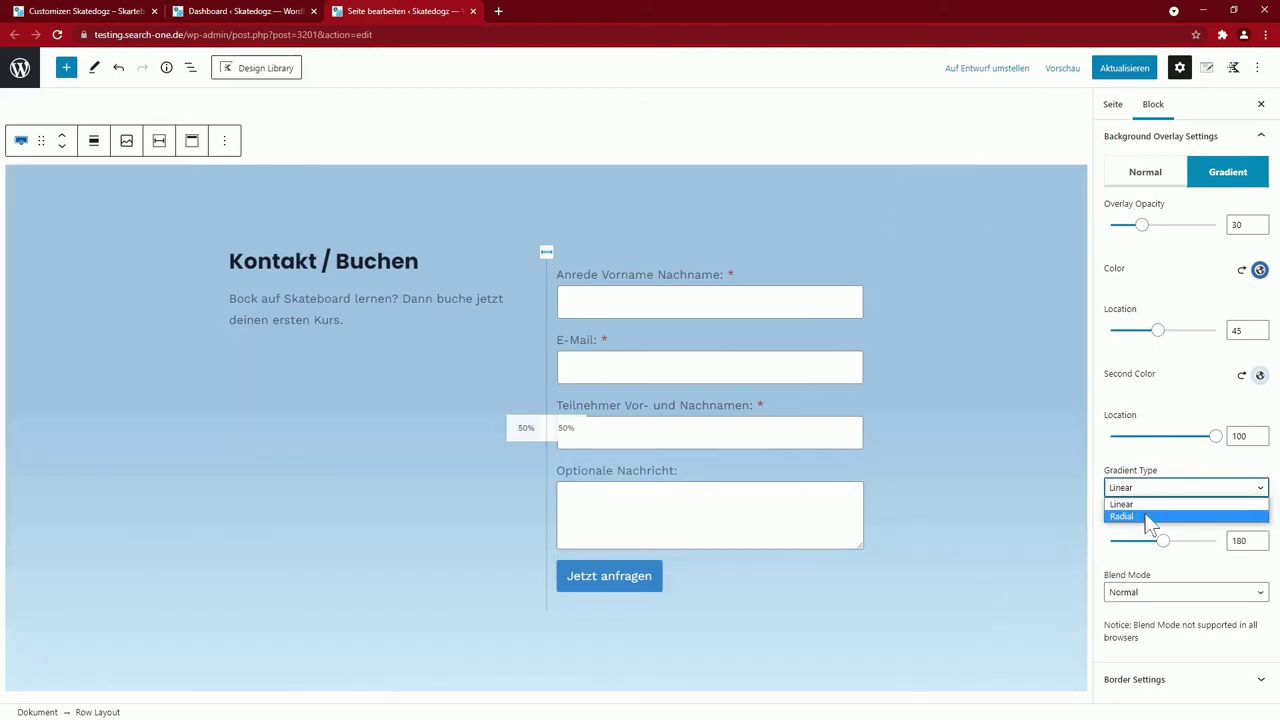
pyautogui.click(1149, 518)
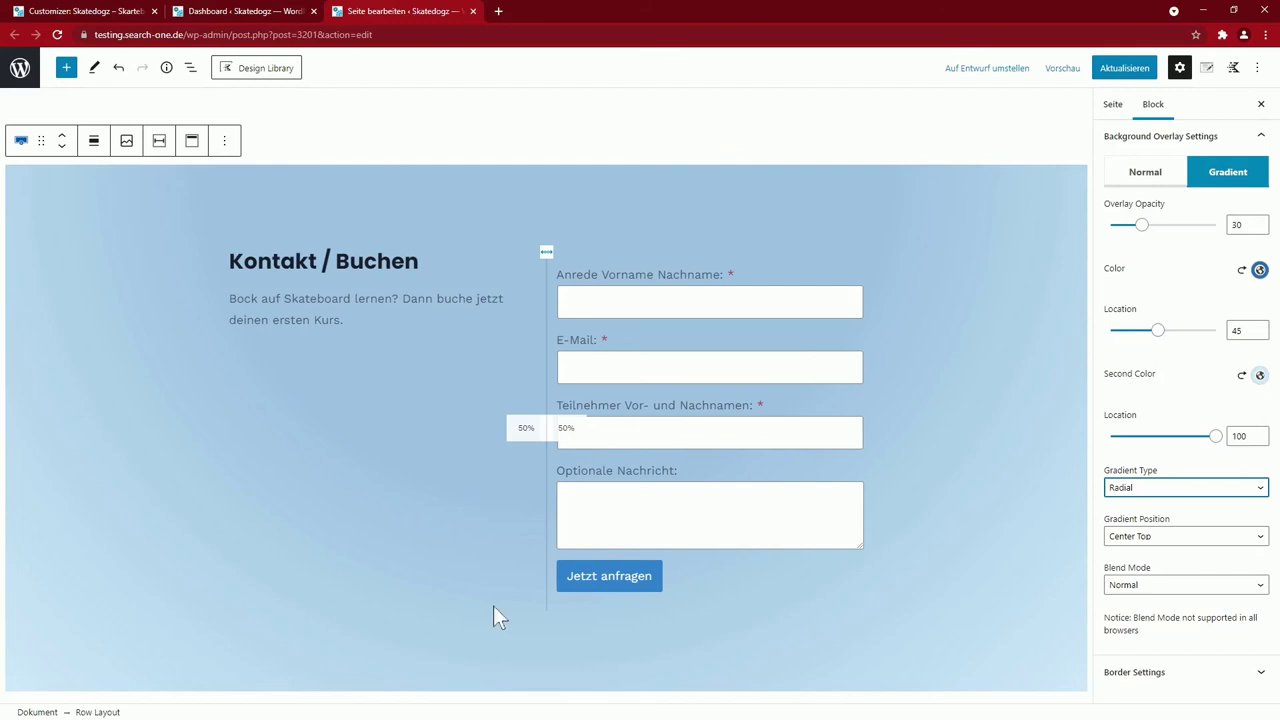
# Set the radial overlay gradient's position to Center Bottom for the Kontakt / Buchen row
pyautogui.click(1180, 541)
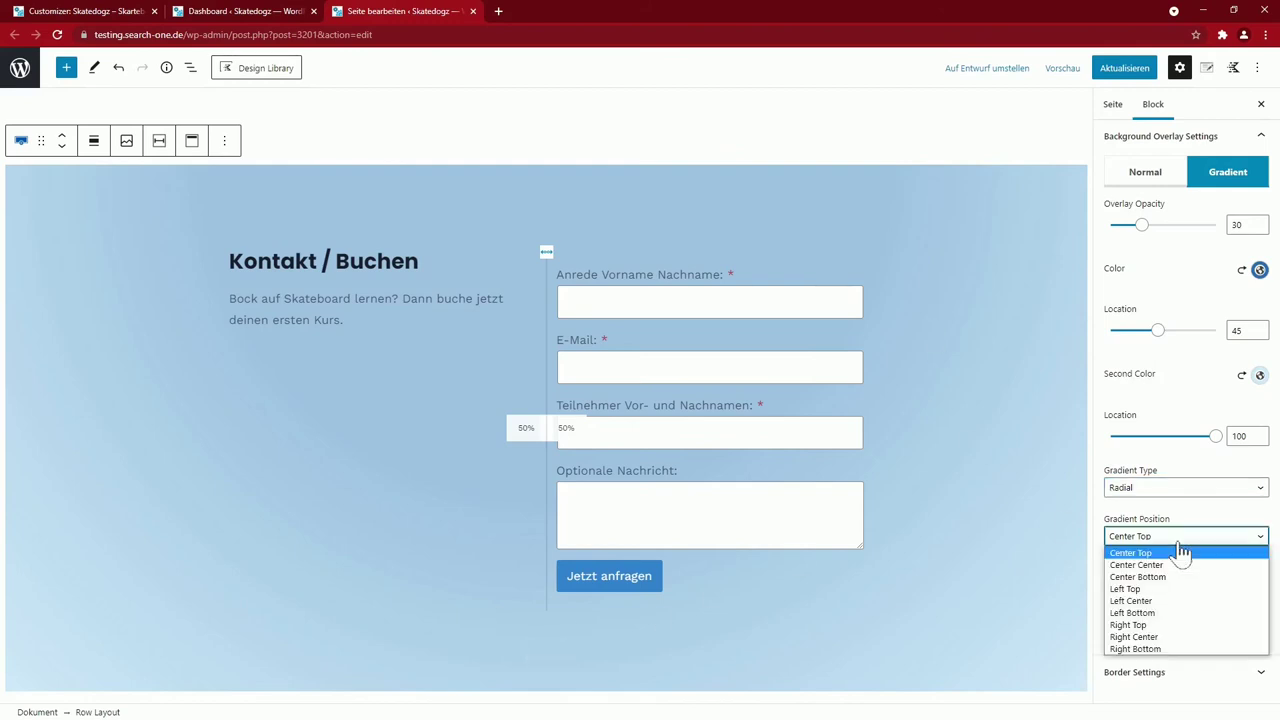
pyautogui.click(1178, 577)
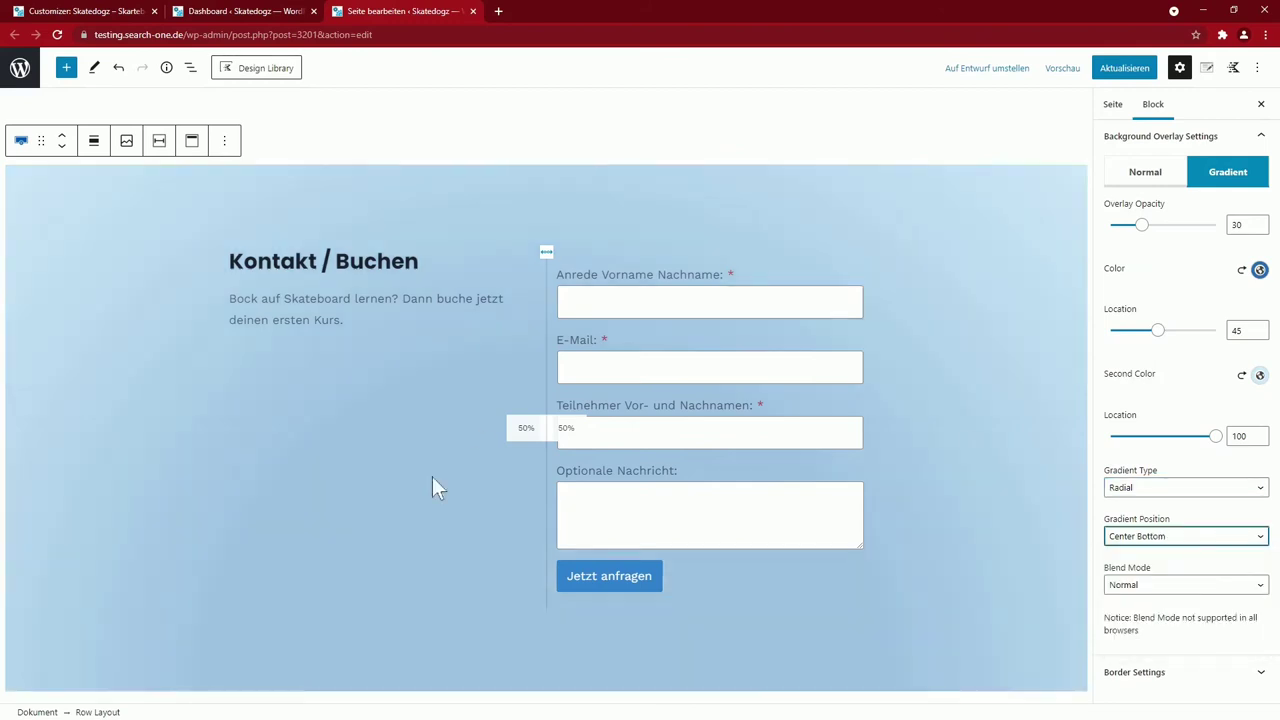
# Insert an empty paragraph block before the Testimonials carousel, below the Unser Teilnehmer über die Skatedogz heading
pyautogui.scroll(-6, 449, 489)
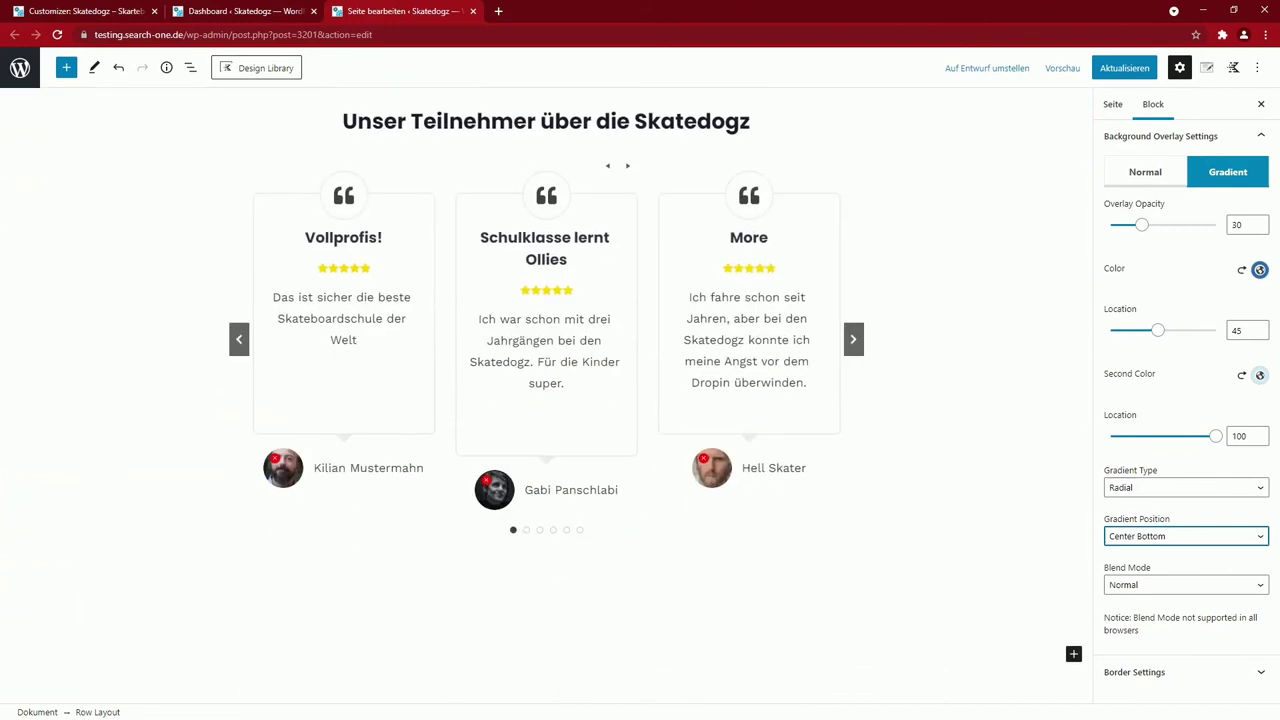
pyautogui.scroll(1, 546, 400)
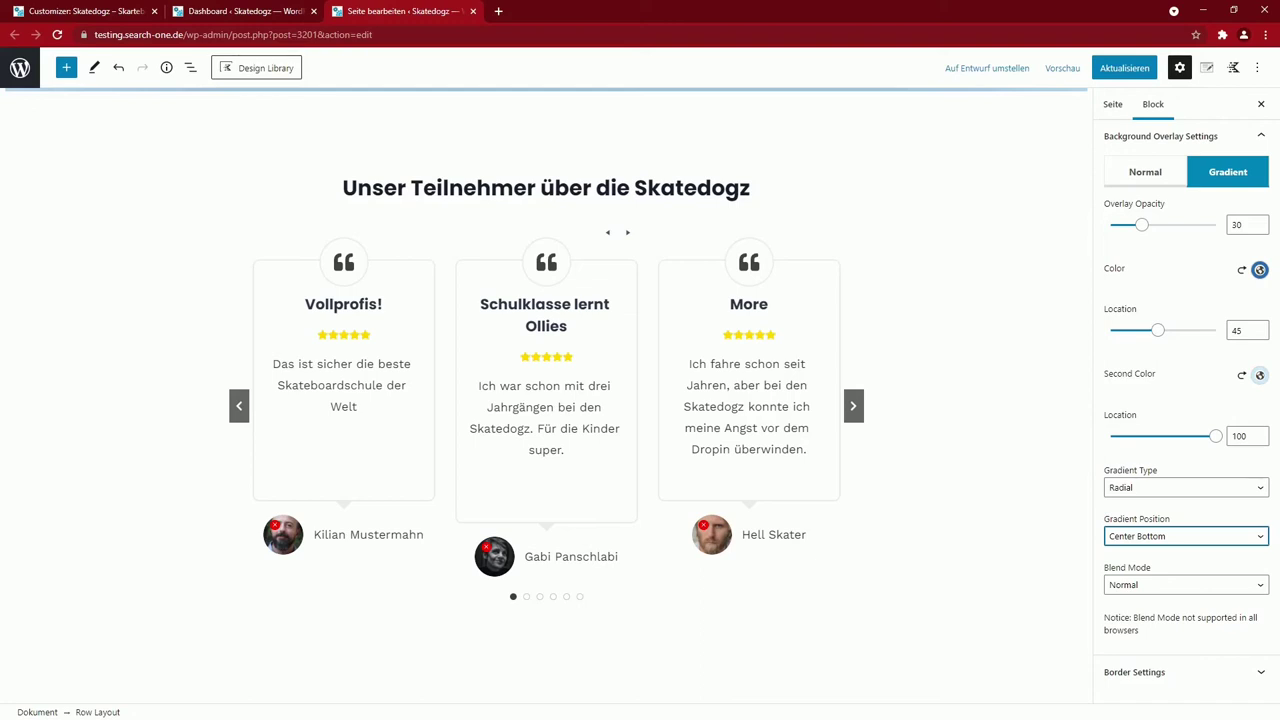
pyautogui.click(546, 650)
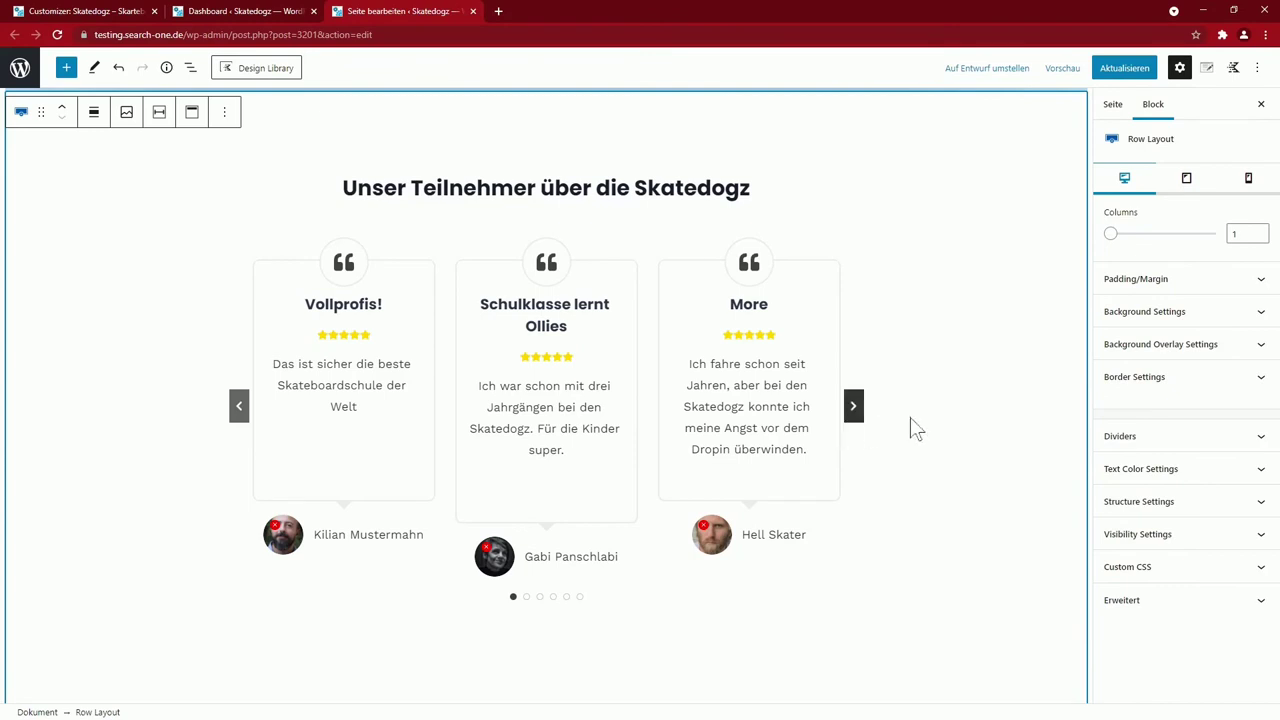
pyautogui.click(270, 262)
pyautogui.click(245, 198)
pyautogui.click(248, 165)
pyautogui.click(246, 150)
pyautogui.click(246, 150)
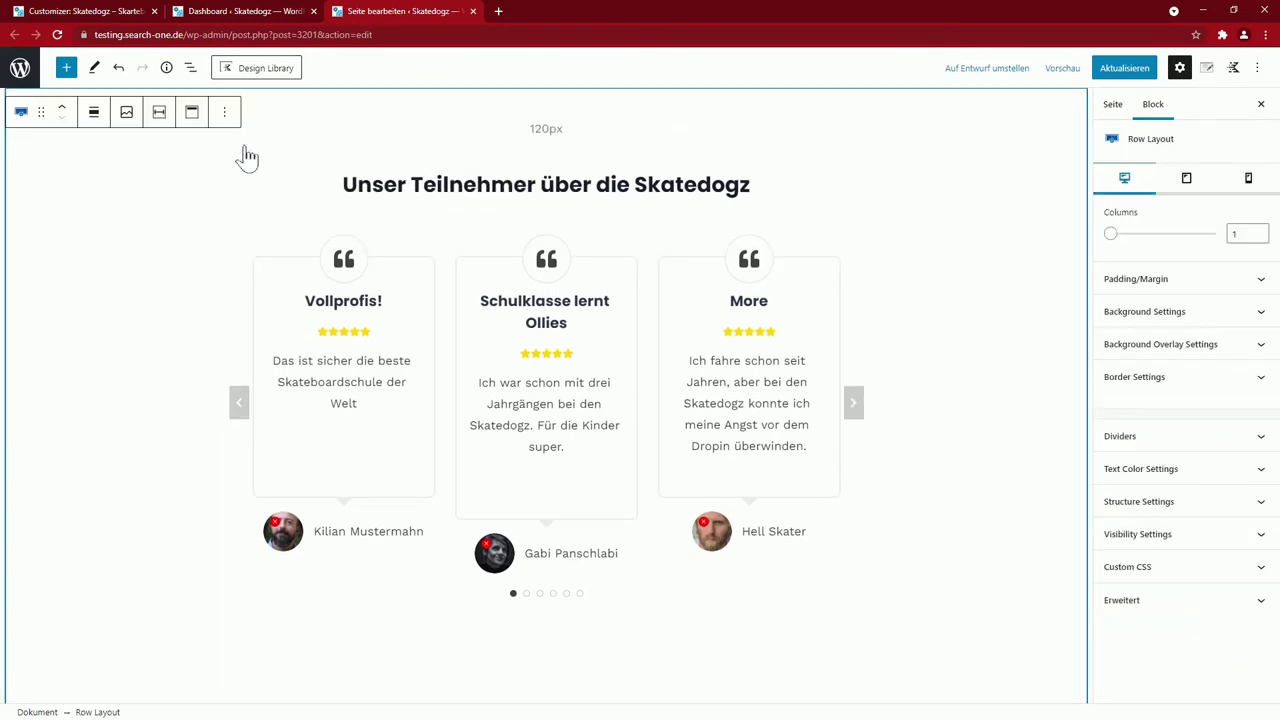
pyautogui.click(280, 240)
pyautogui.click(388, 195)
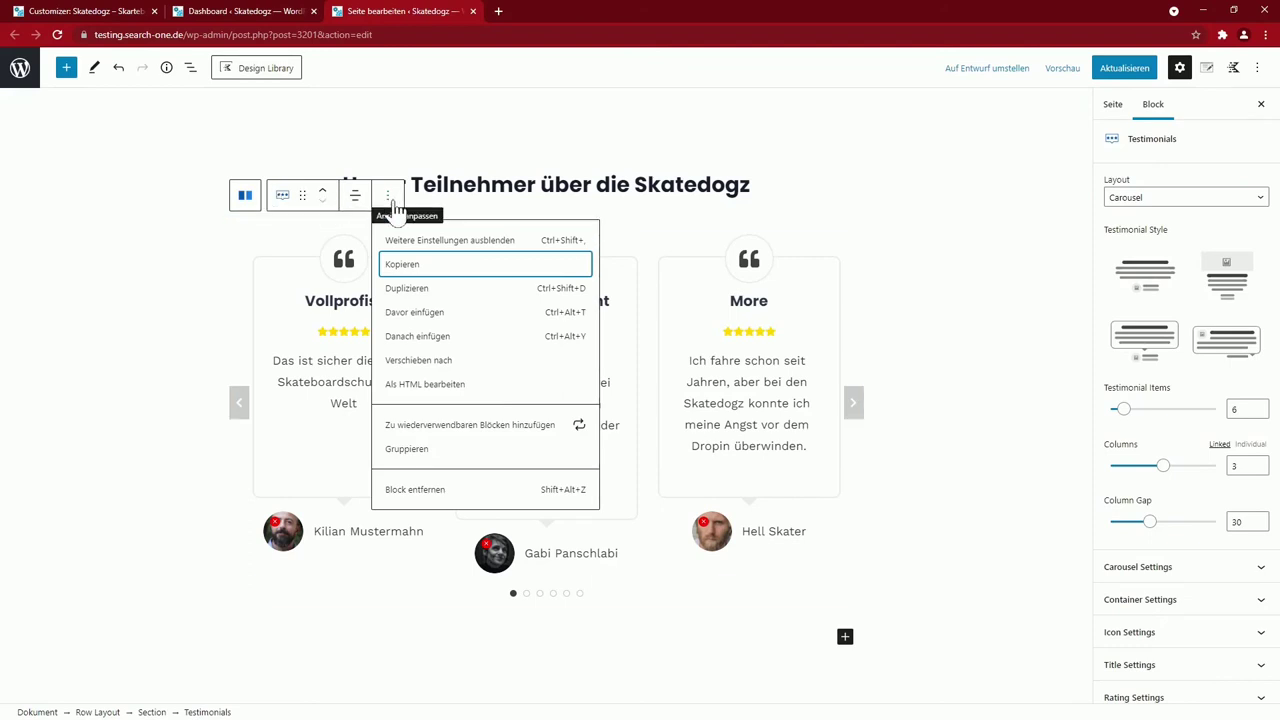
pyautogui.click(420, 314)
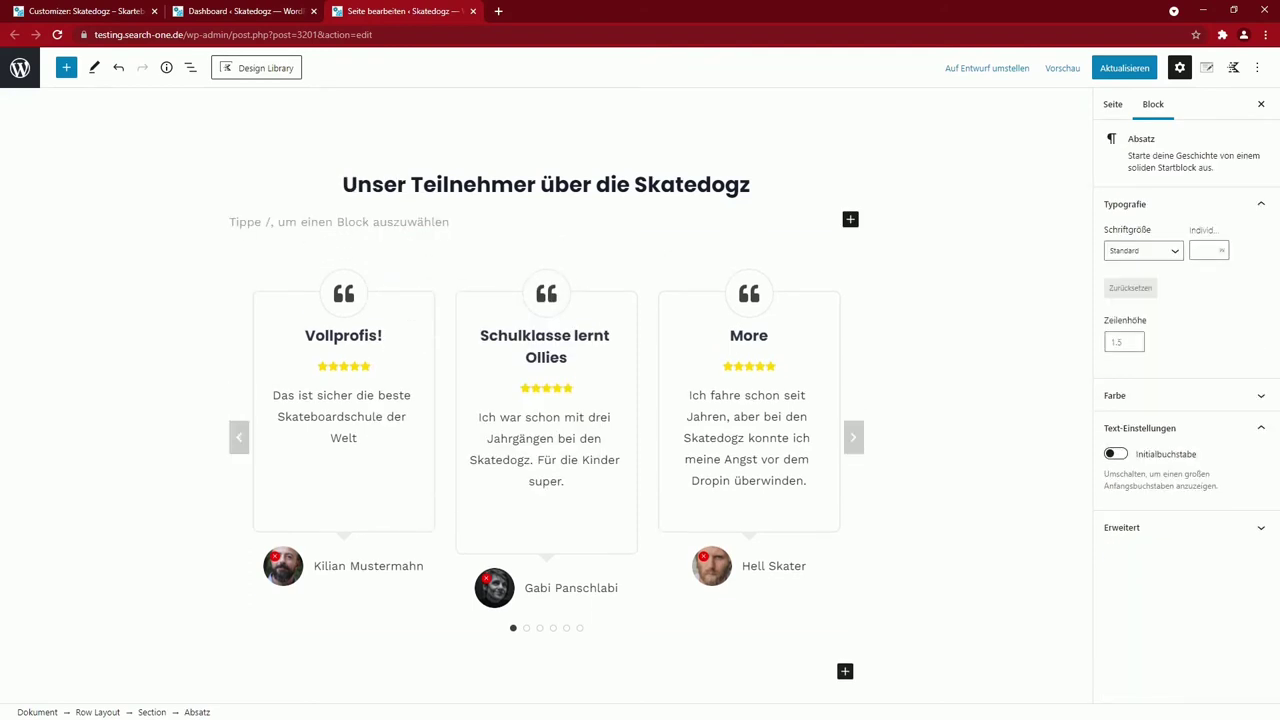
# Insert a Testimonials block above the existing carousel, using the initial style with a bordered bubble and the author below
pyautogui.click(851, 222)
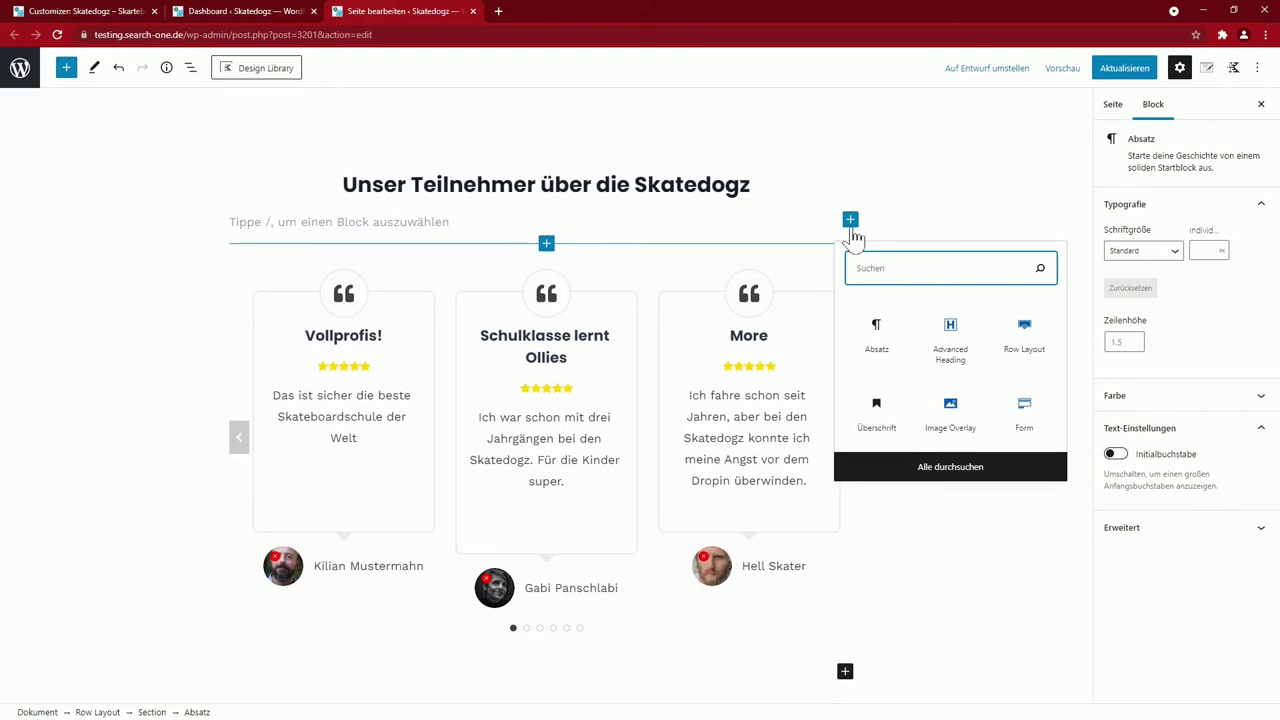
pyautogui.write('test')
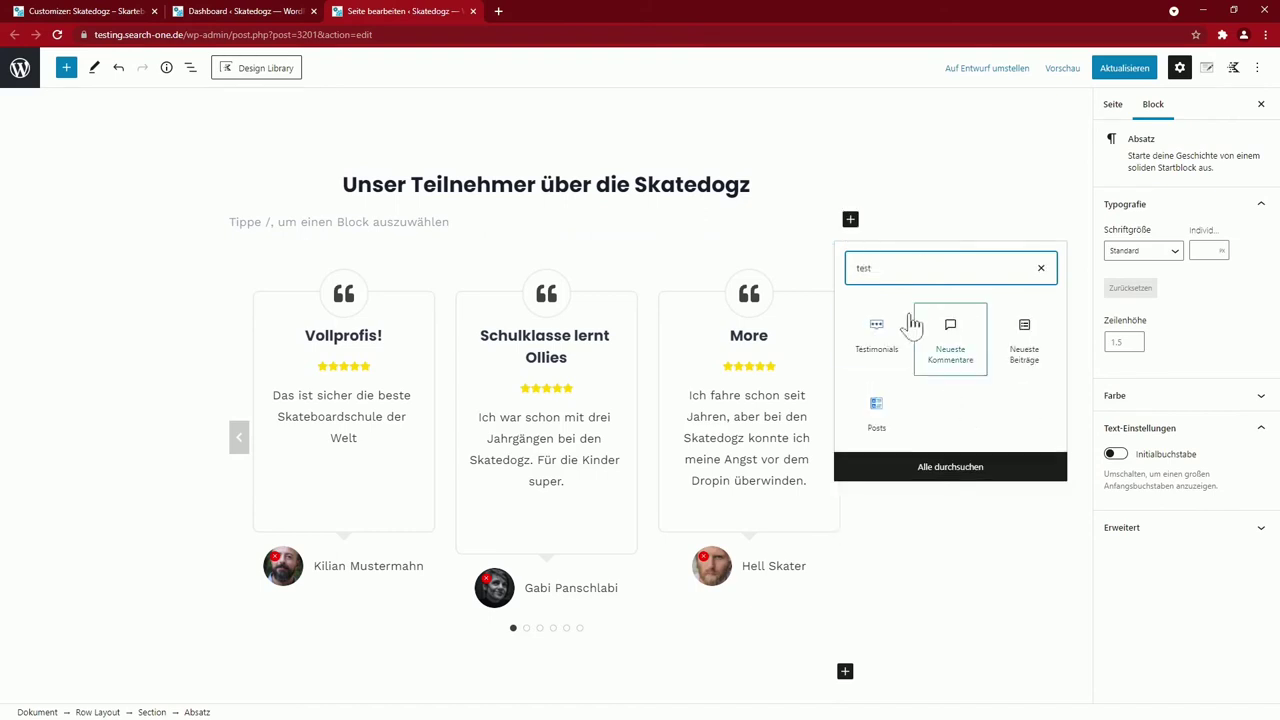
pyautogui.click(886, 334)
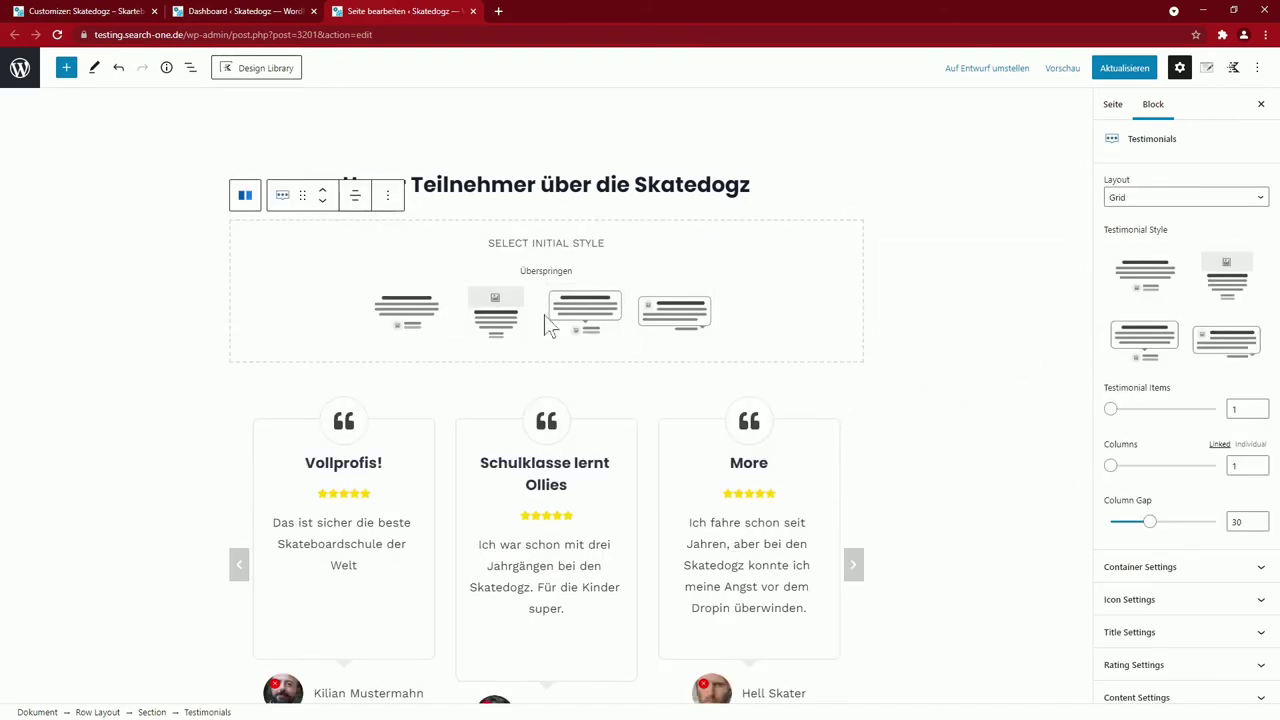
pyautogui.click(605, 319)
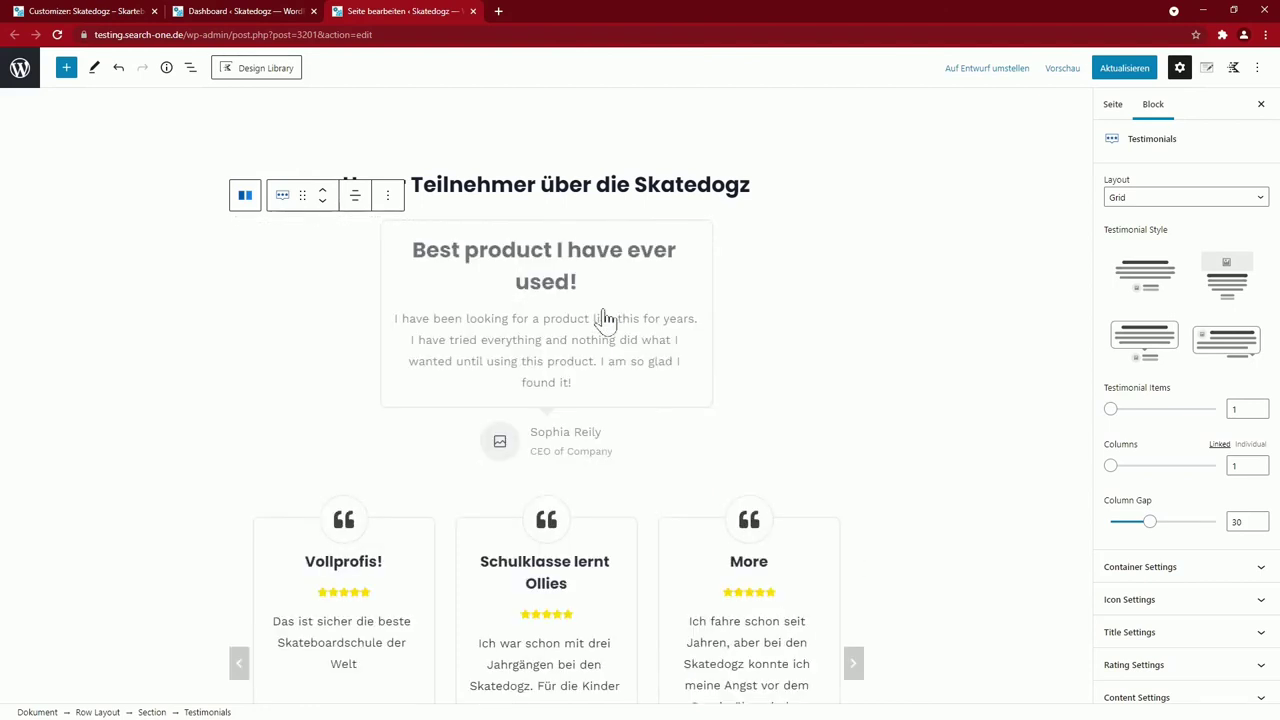
# Enable the new testimonial's top icon and replace it with the angular closing-quotes icon found by searching for "quo"
pyautogui.click(1140, 603)
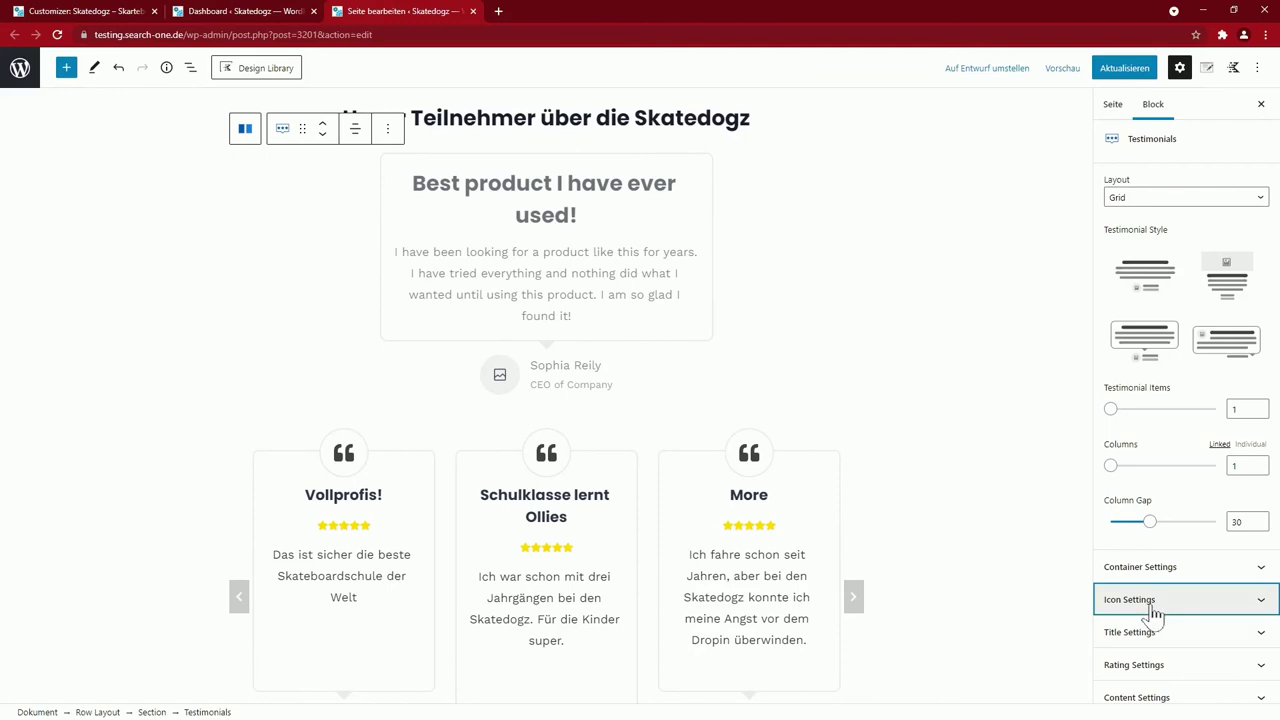
pyautogui.click(1114, 627)
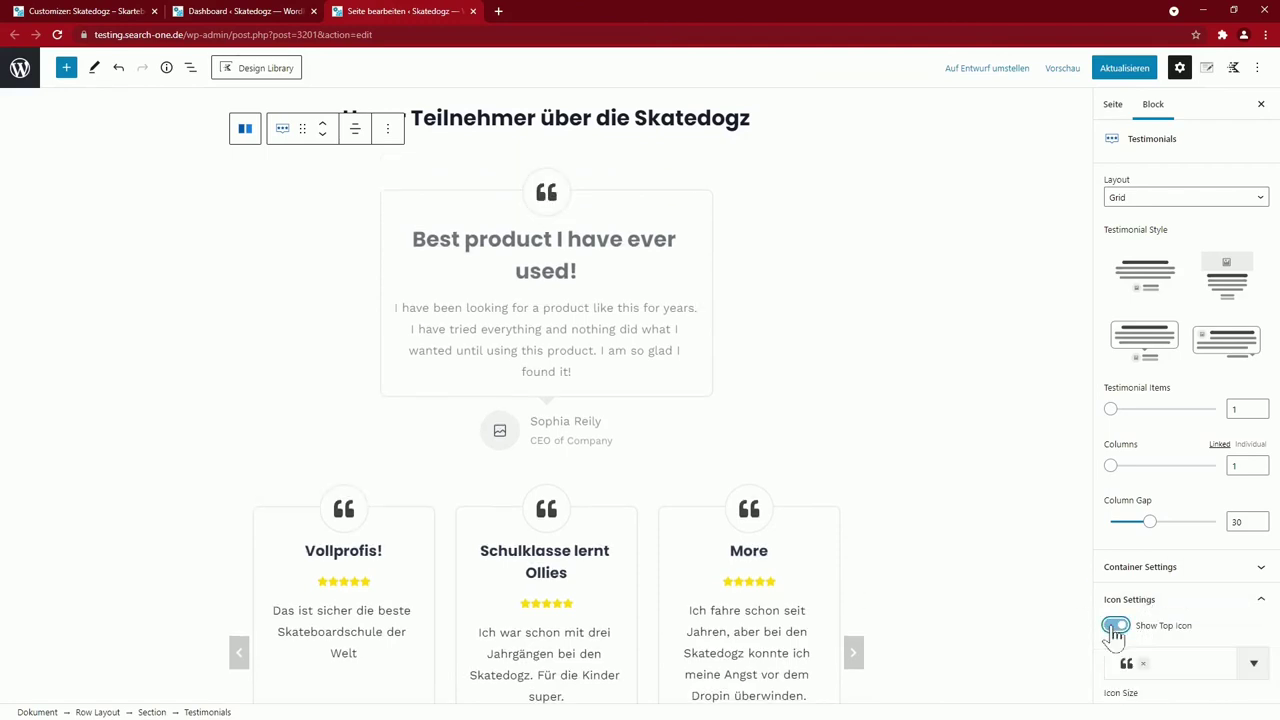
pyautogui.scroll(-1, 1160, 620)
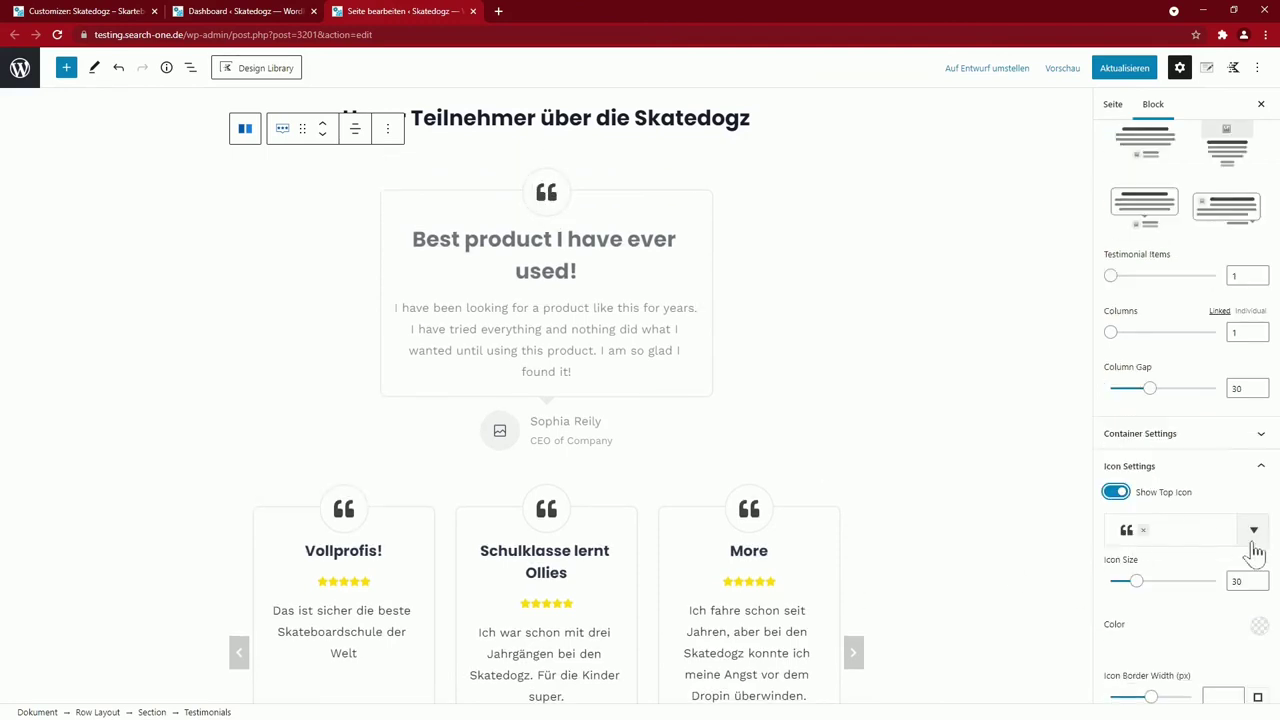
pyautogui.click(1251, 530)
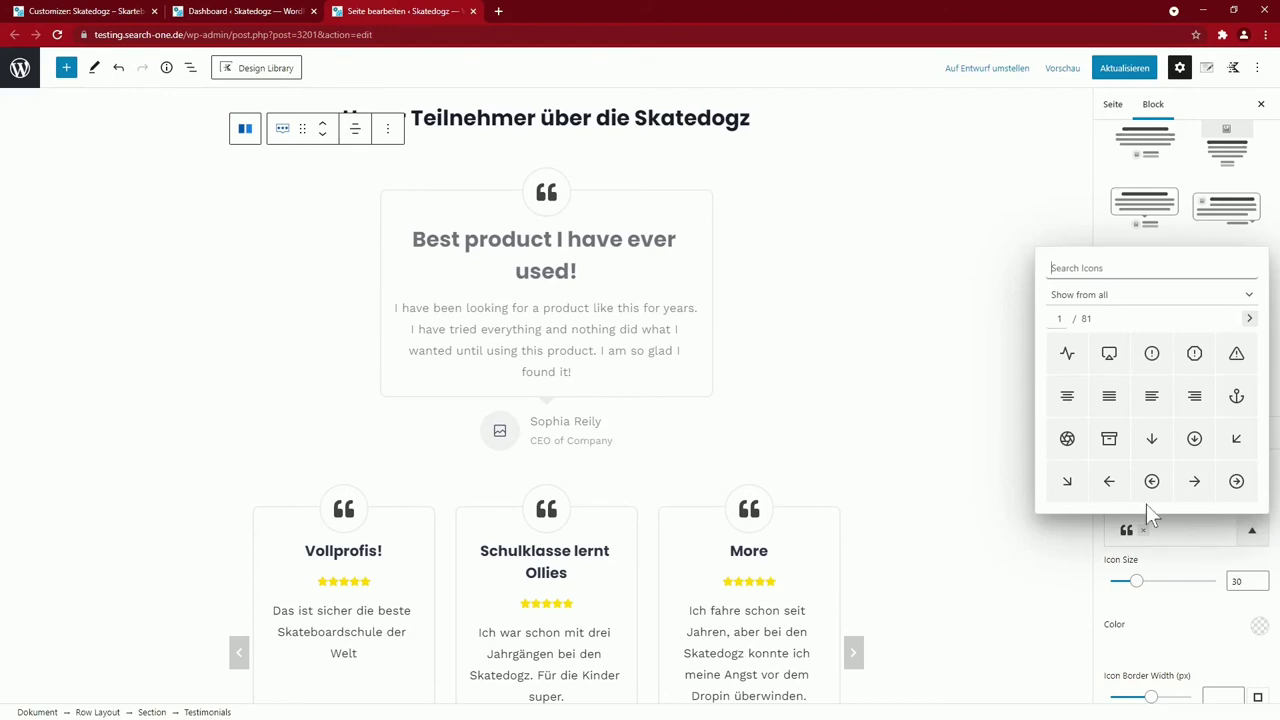
pyautogui.click(1066, 356)
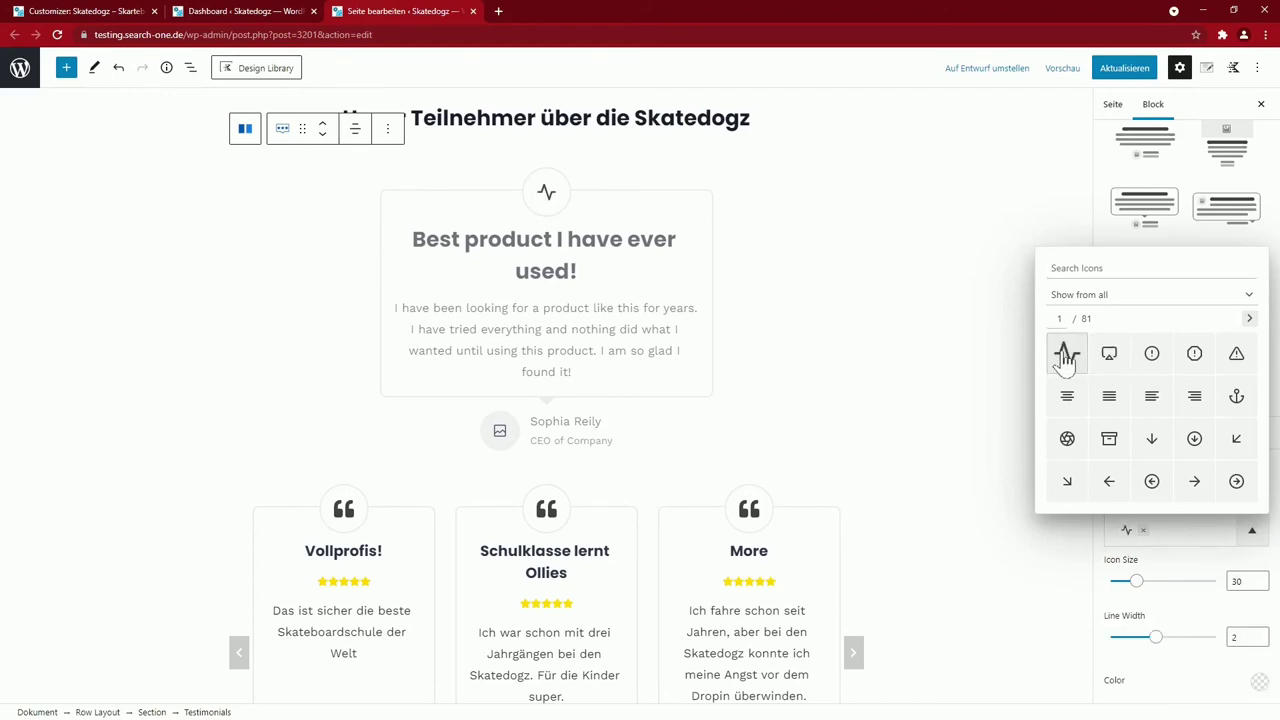
pyautogui.click(1109, 355)
pyautogui.write('quo')
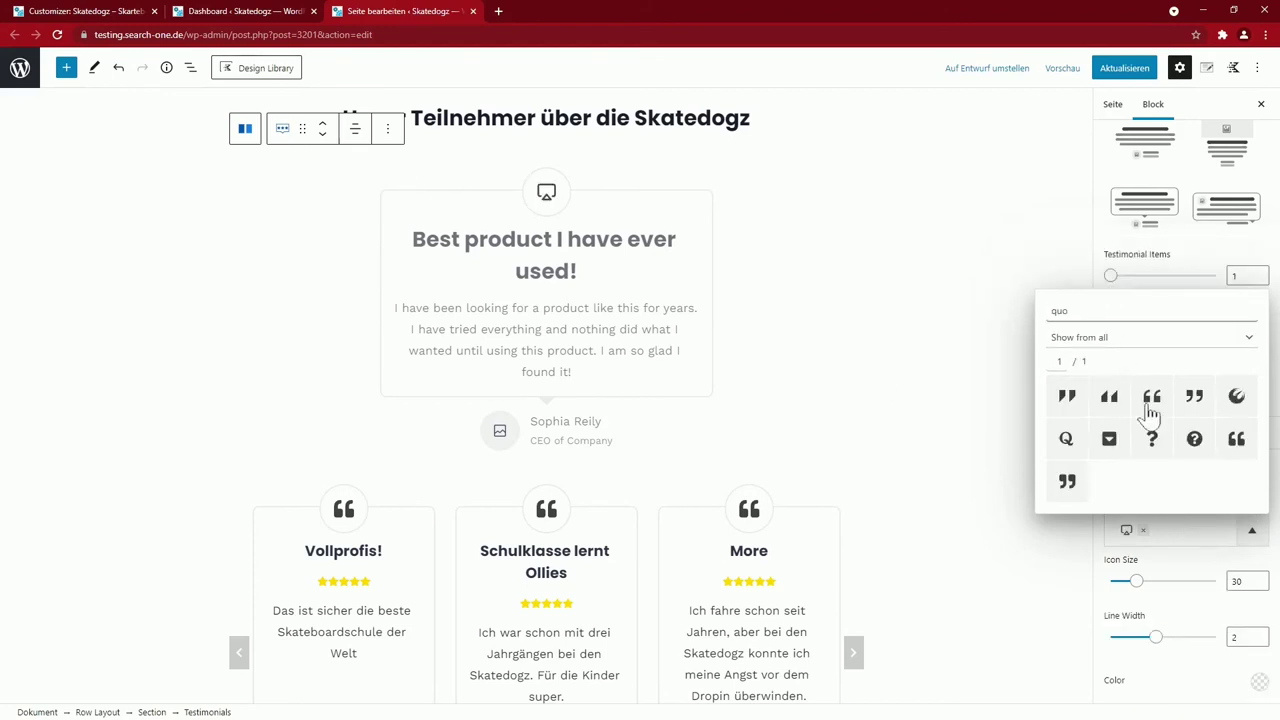
pyautogui.click(1072, 400)
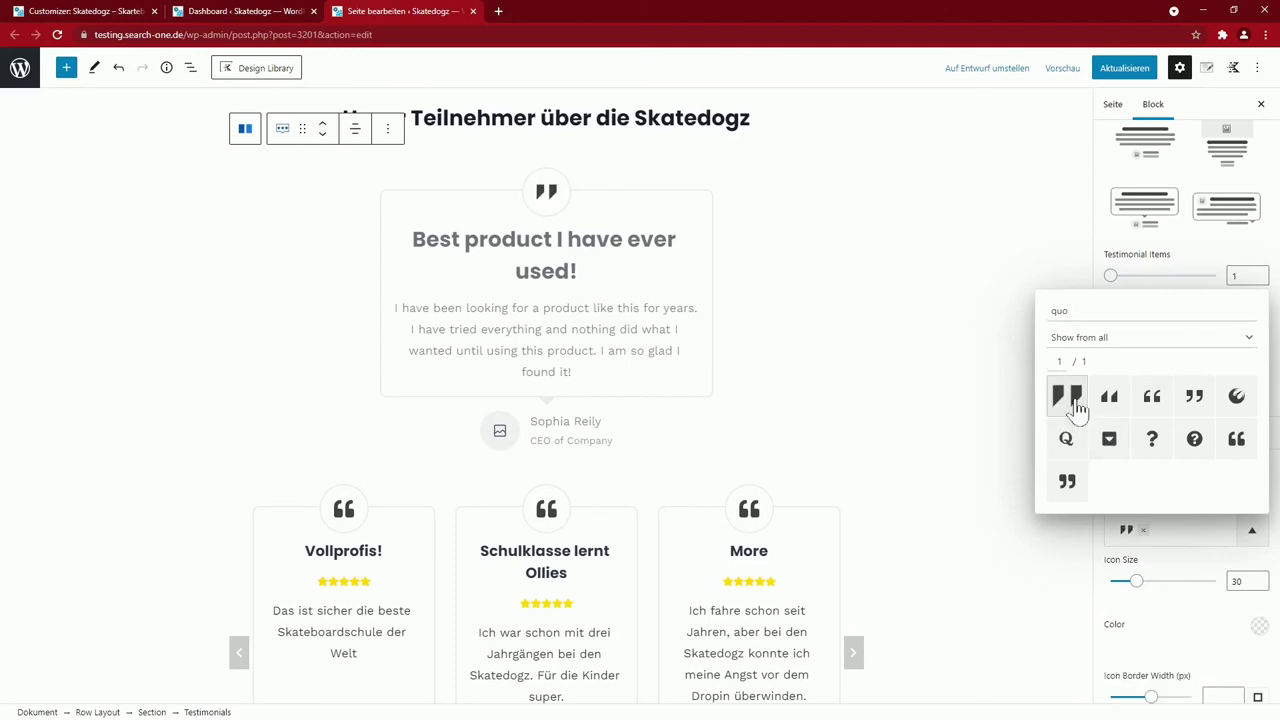
pyautogui.click(978, 524)
pyautogui.click(395, 308)
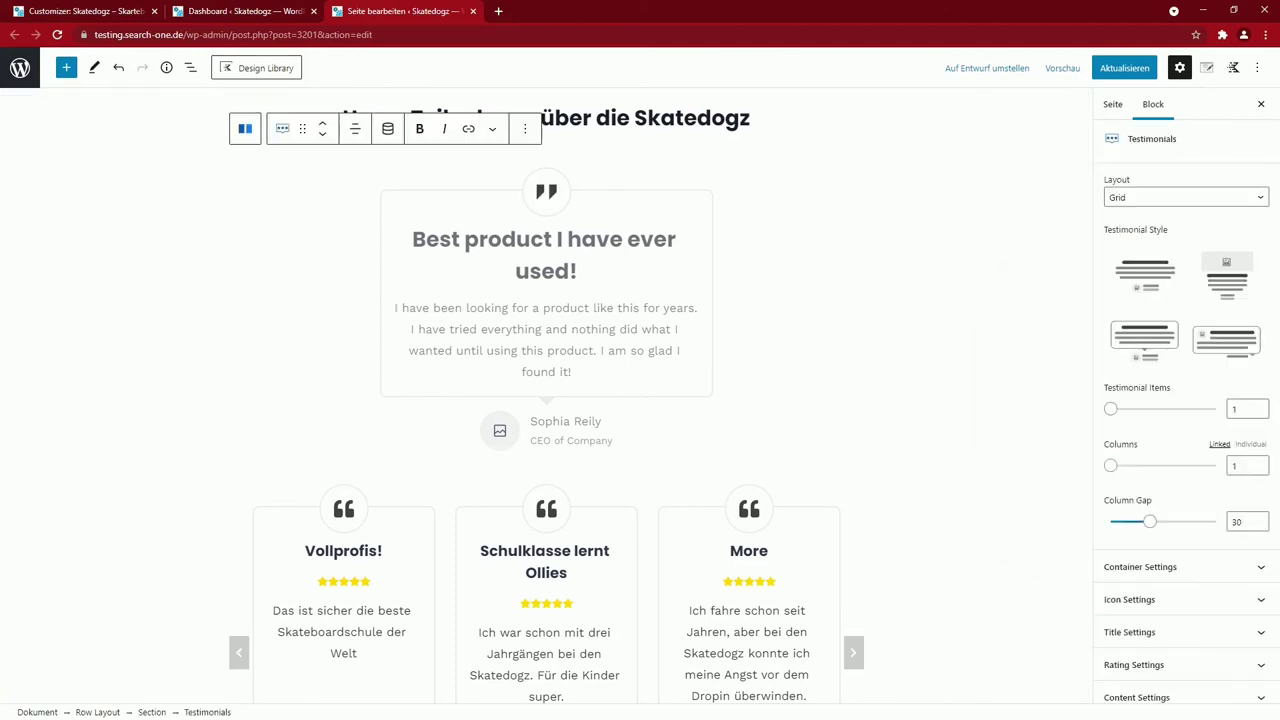
# Arrange the new Testimonials block as a carousel of 6 items in 3 columns
pyautogui.moveTo(1112, 411); pyautogui.dragTo(1124, 413)
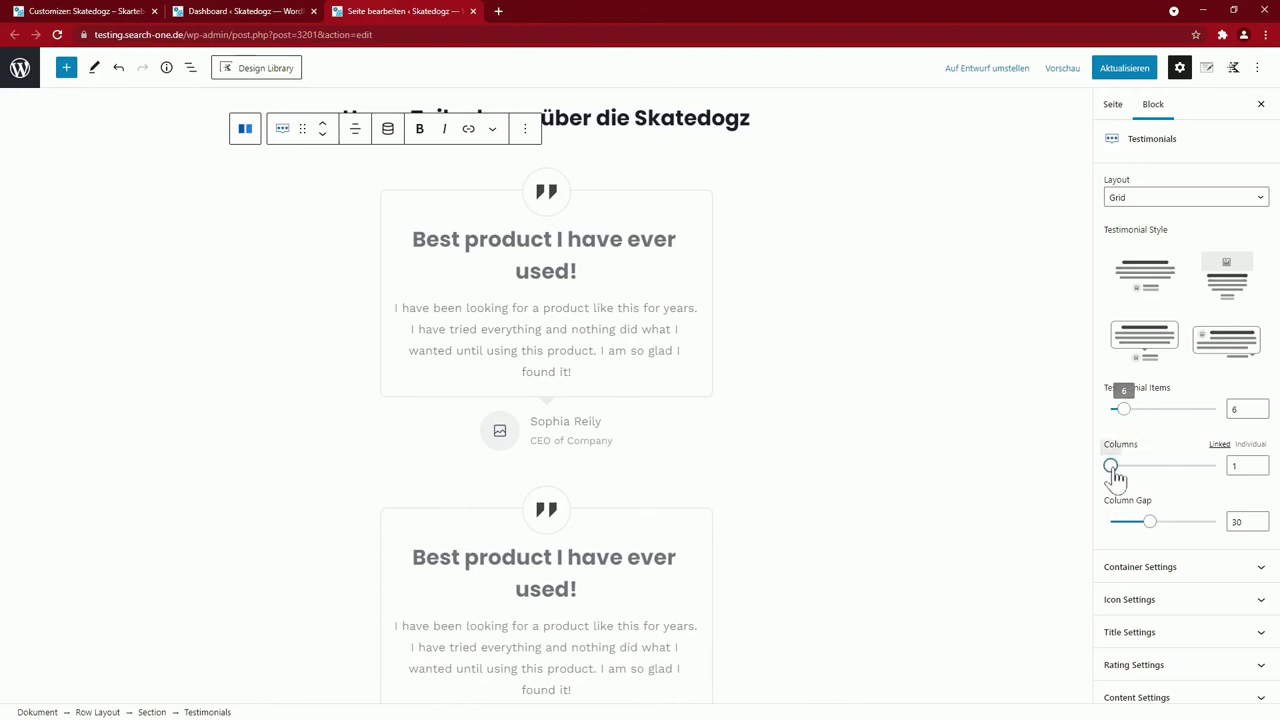
pyautogui.moveTo(1111, 466); pyautogui.dragTo(1157, 481)
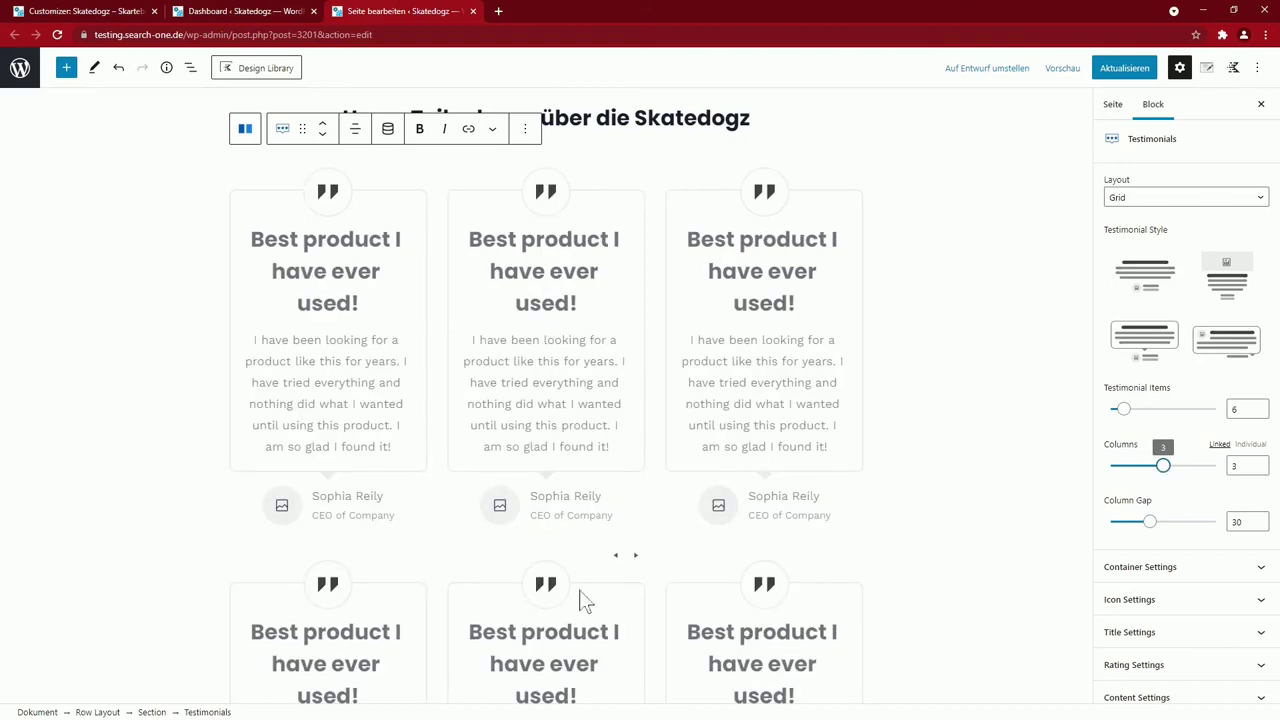
pyautogui.click(1126, 199)
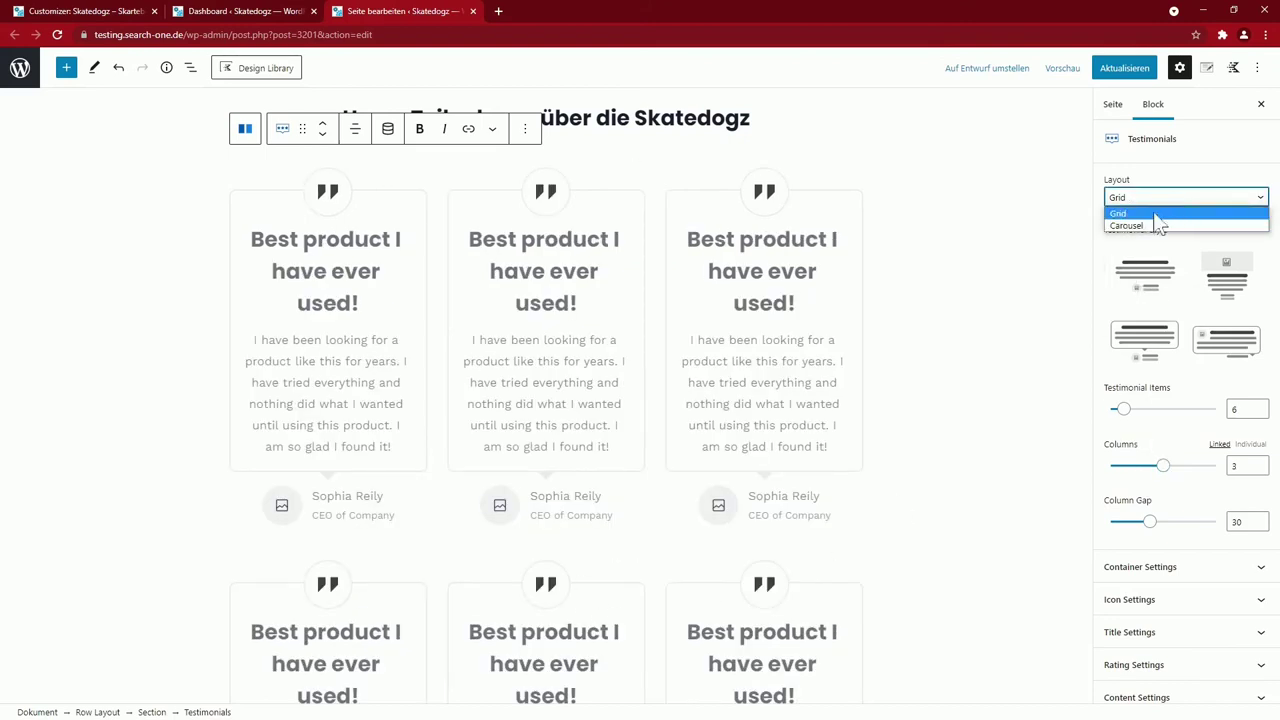
pyautogui.click(1152, 225)
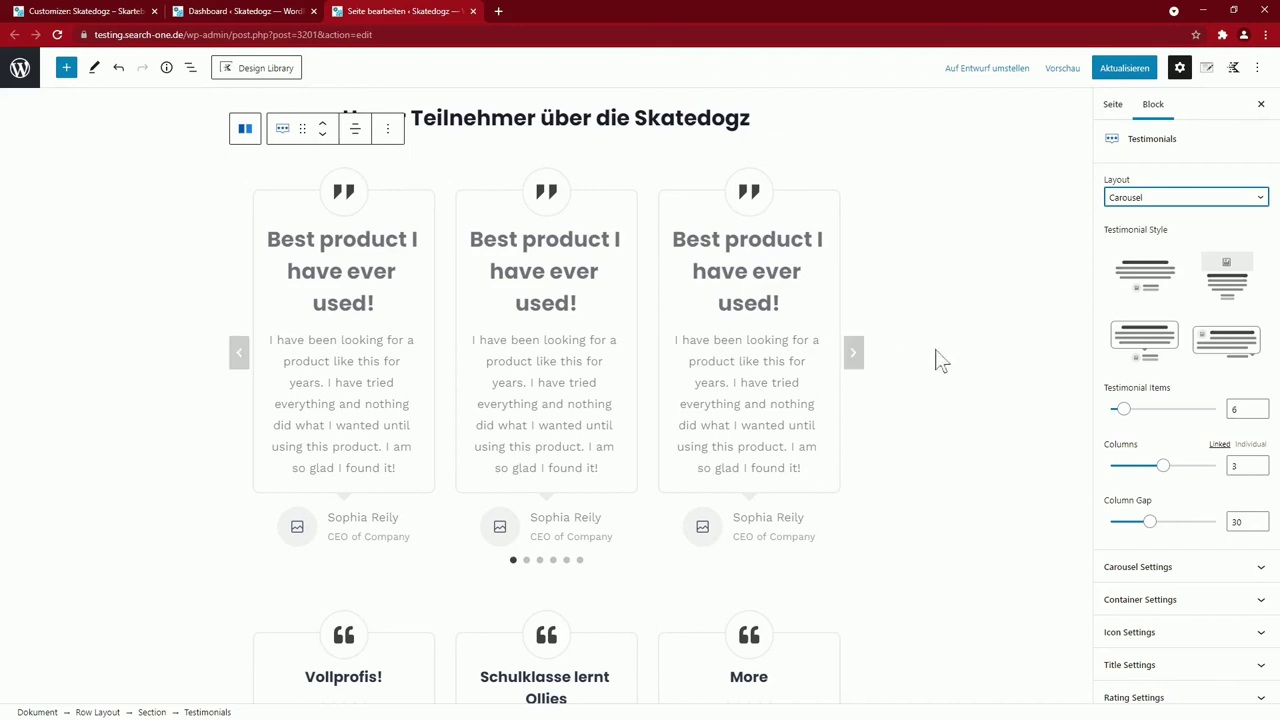
# Show the star rating on the new Testimonials block and look through its remaining settings
pyautogui.scroll(-2, 1140, 340)
pyautogui.click(1140, 566)
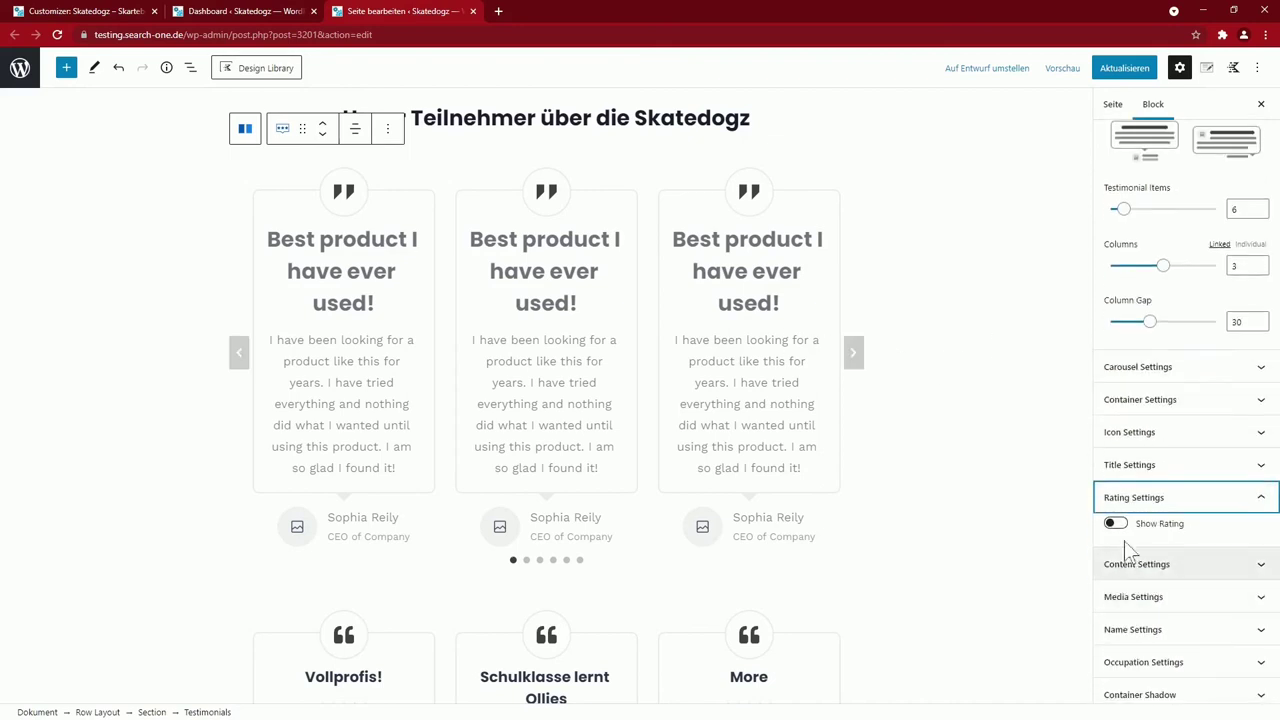
pyautogui.click(1115, 523)
pyautogui.scroll(-3, 390, 432)
pyautogui.scroll(3, 354, 434)
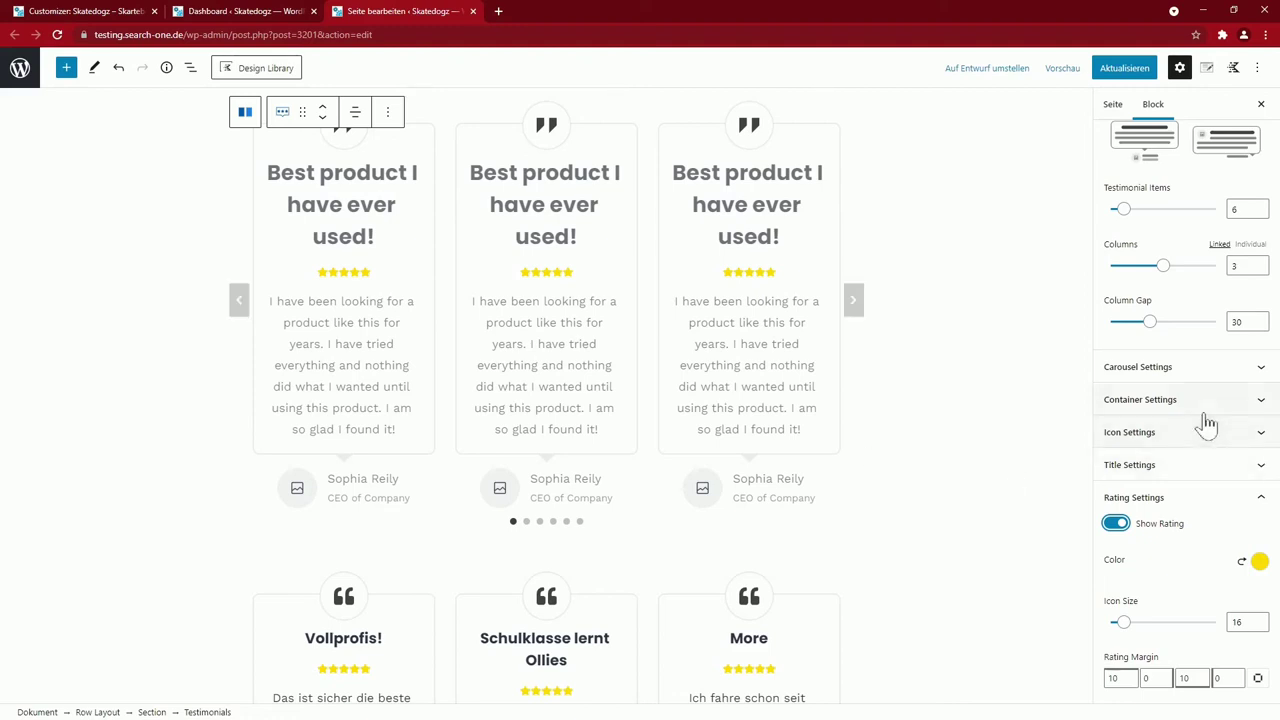
pyautogui.scroll(-3, 1206, 423)
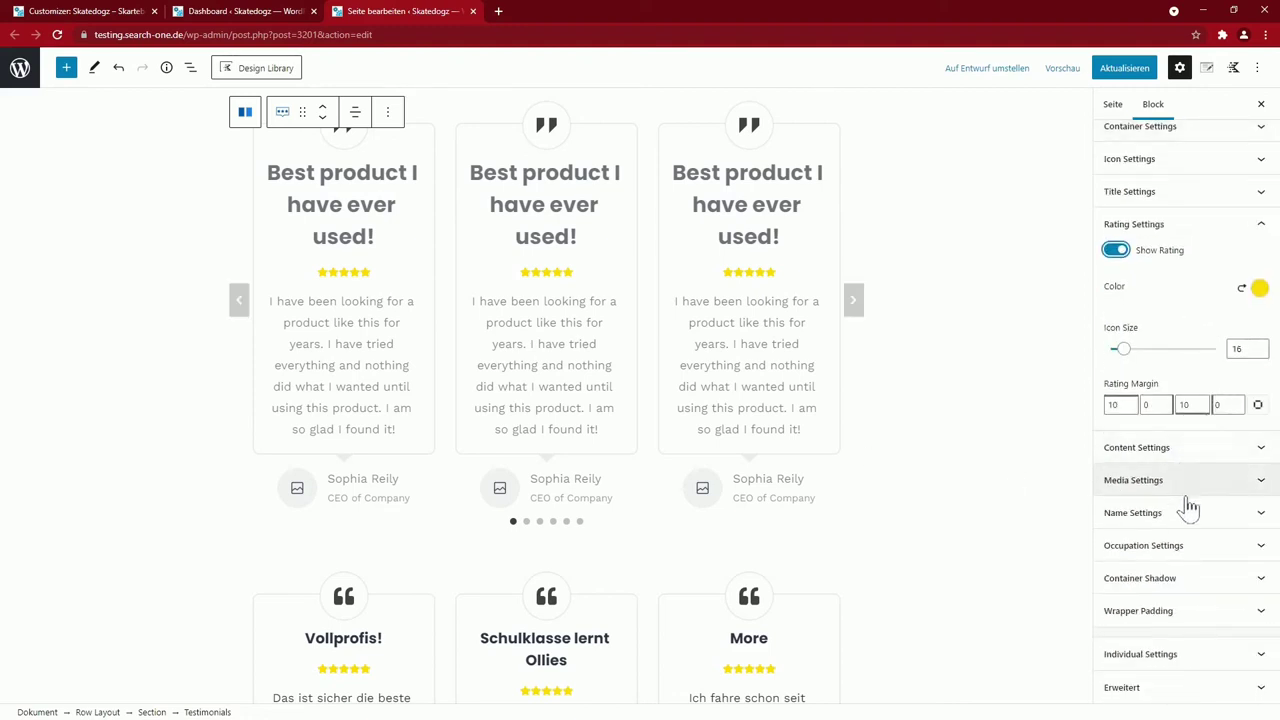
pyautogui.scroll(2, 540, 300)
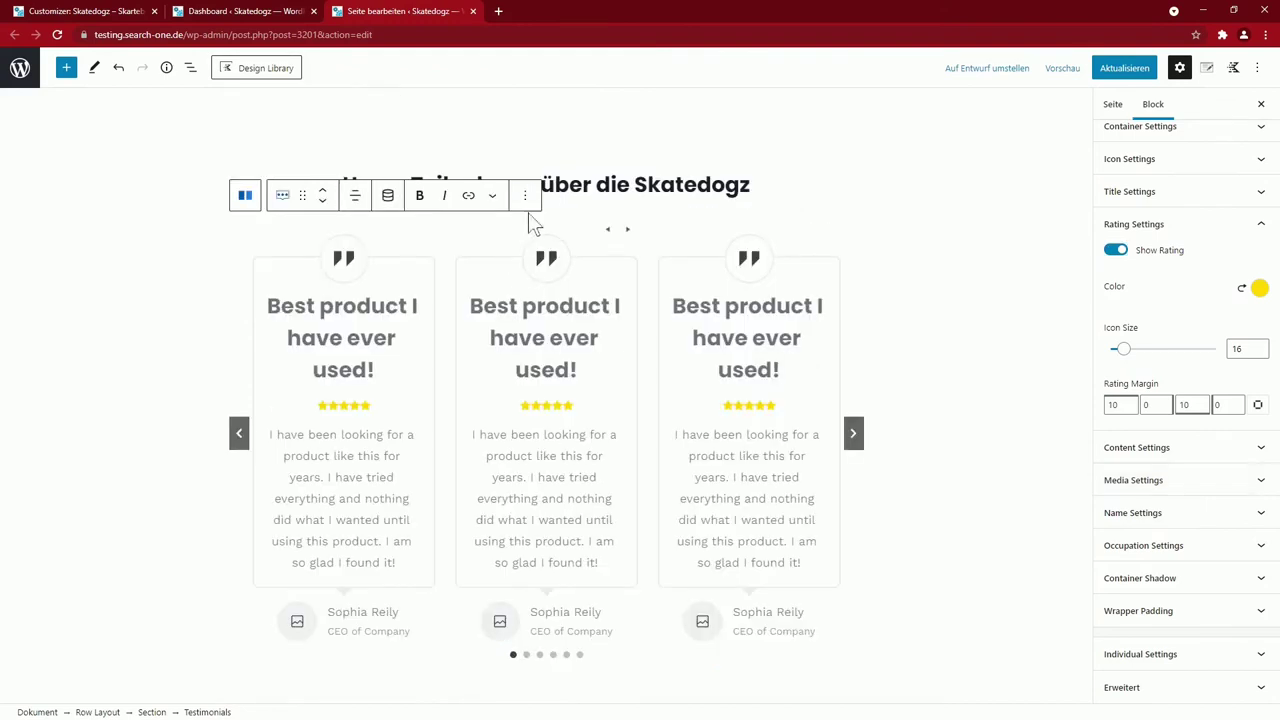
# Remove the newly added Testimonials block below the Unser Teilnehmer über die Skatedogz heading
pyautogui.click(286, 198)
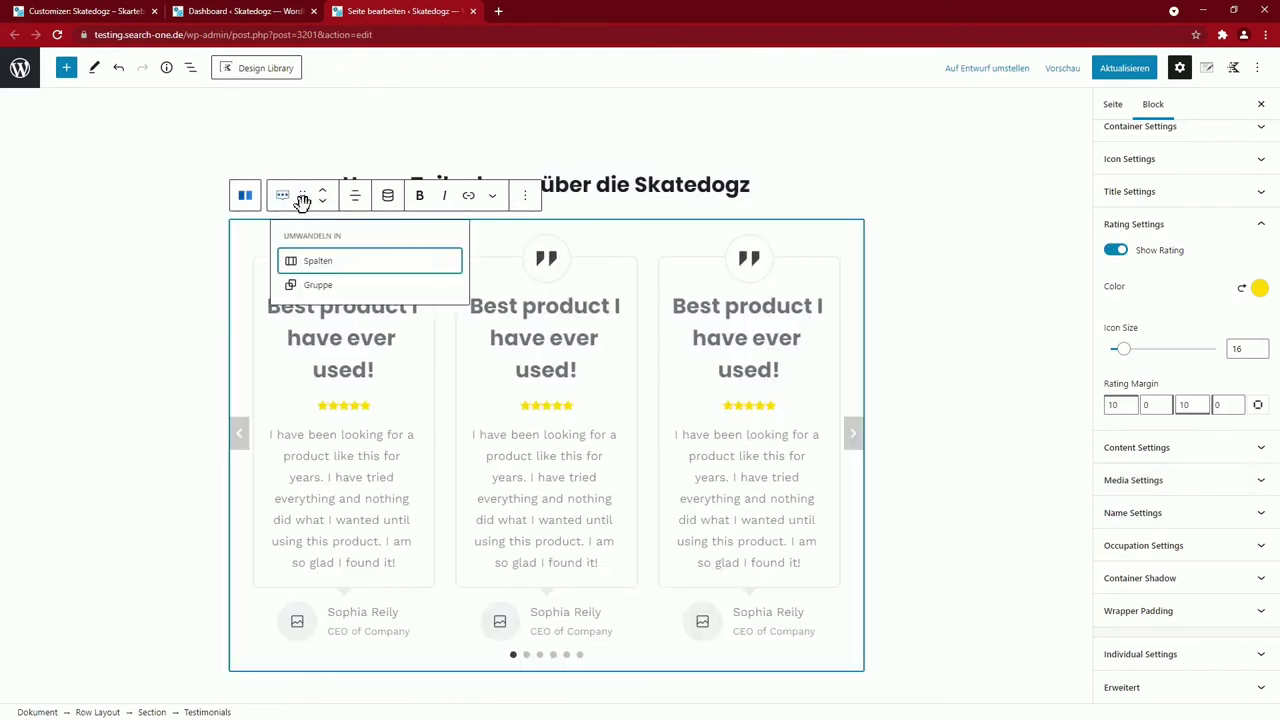
pyautogui.click(525, 195)
pyautogui.click(568, 493)
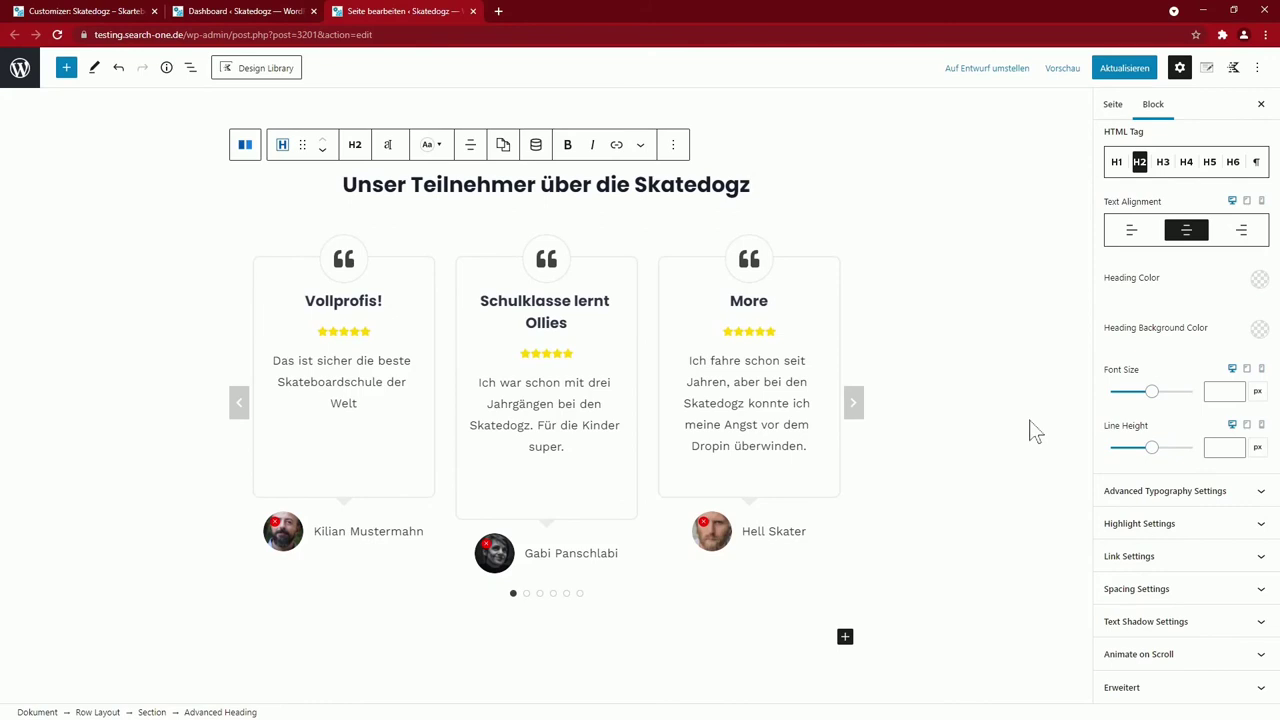
# Switch to the live Skatedogz homepage and review its sections from the hero image down to the testimonials and footer
pyautogui.scroll(-4, 600, 430)
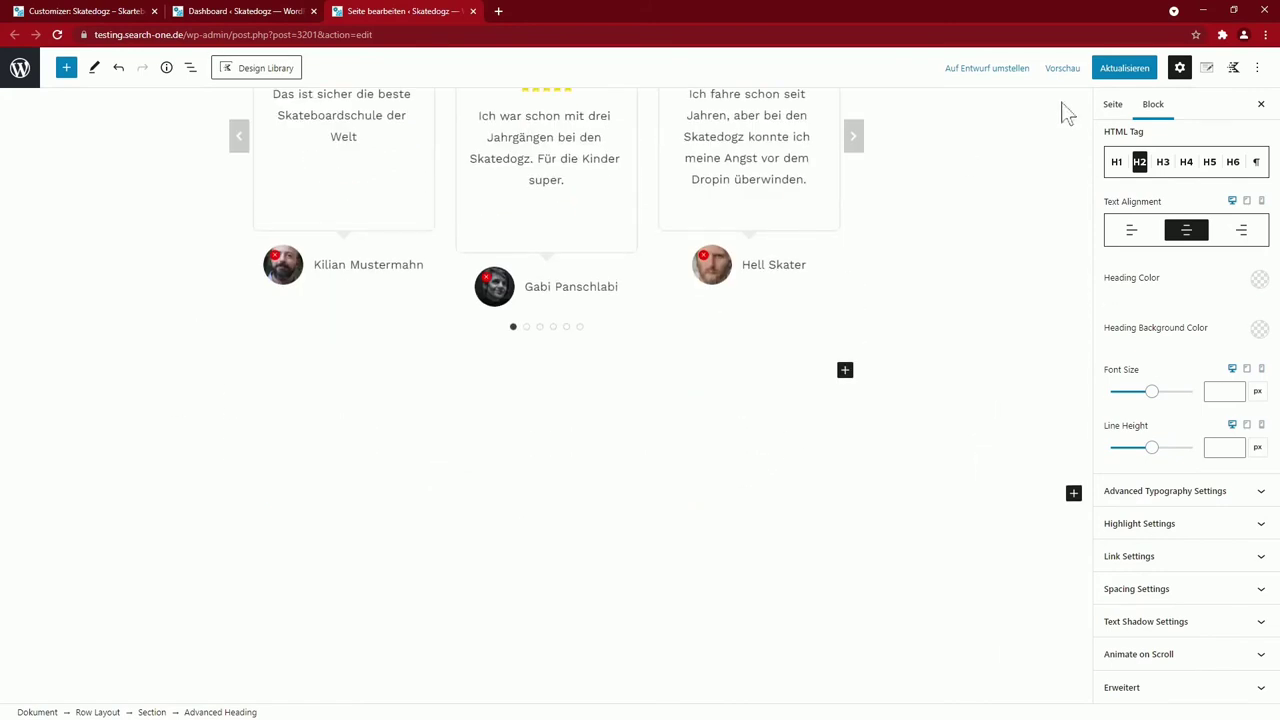
pyautogui.click(240, 13)
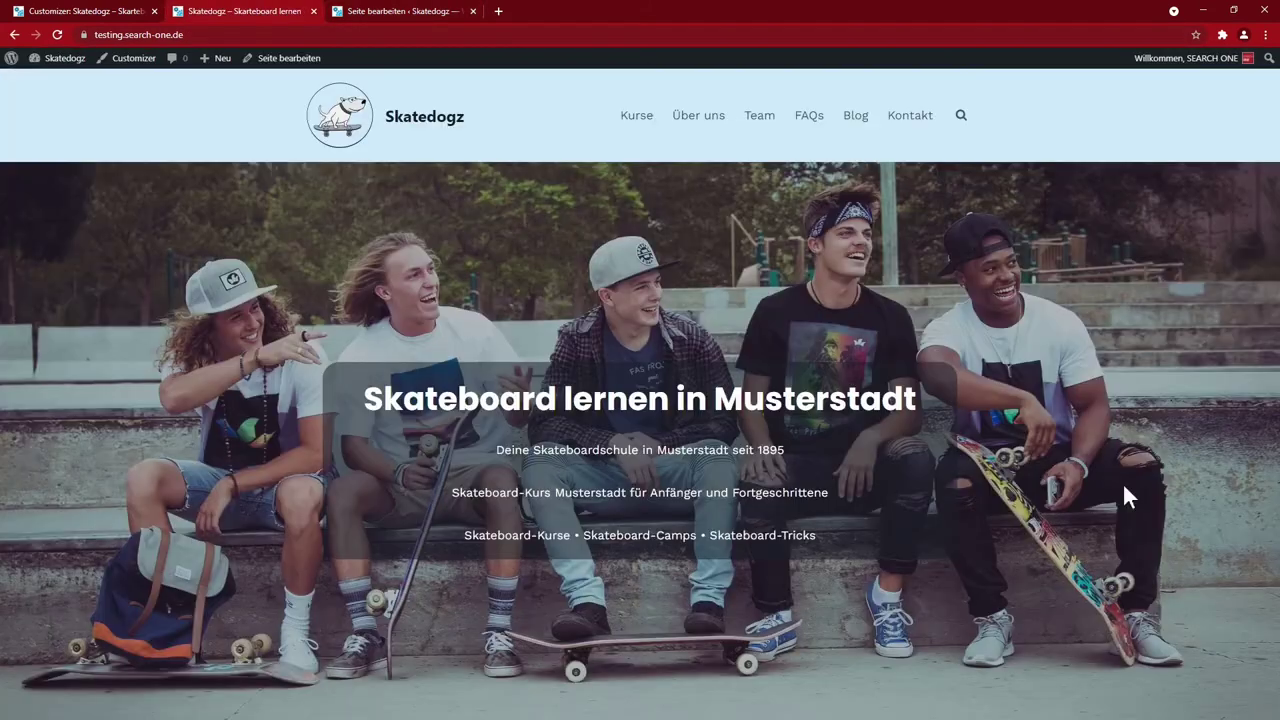
pyautogui.scroll(-6, 1125, 490)
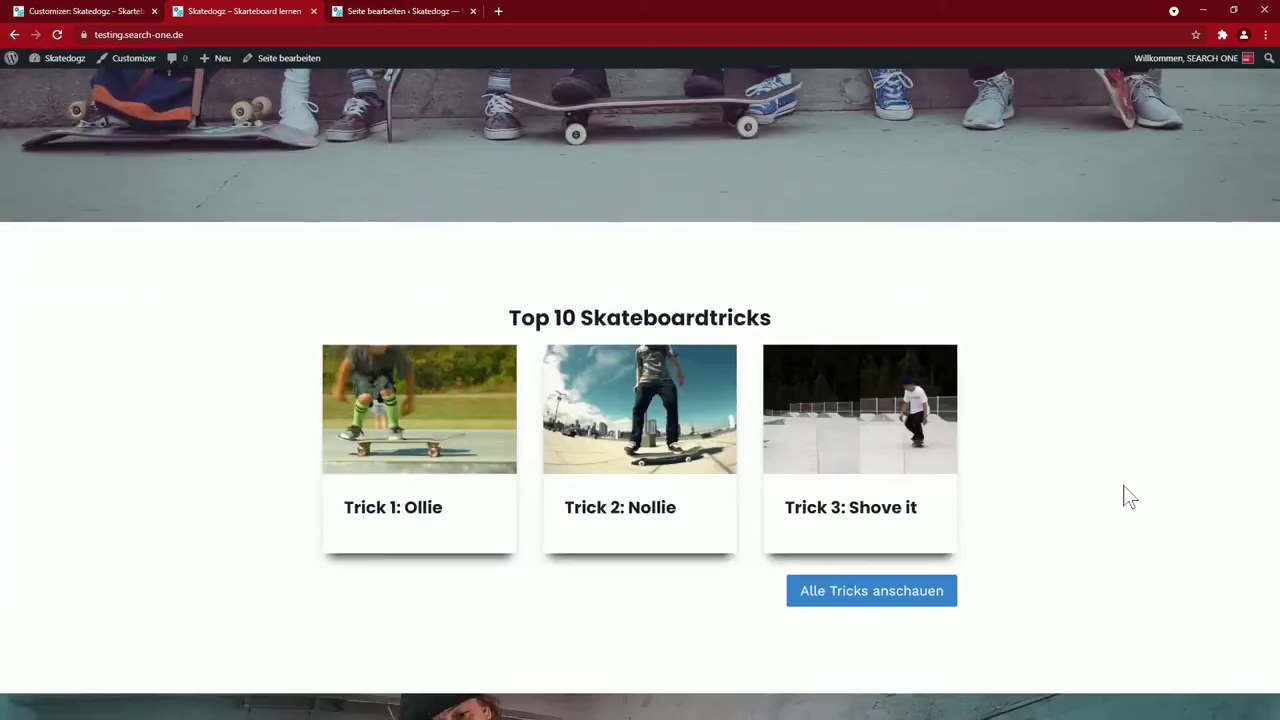
pyautogui.scroll(-10, 1124, 488)
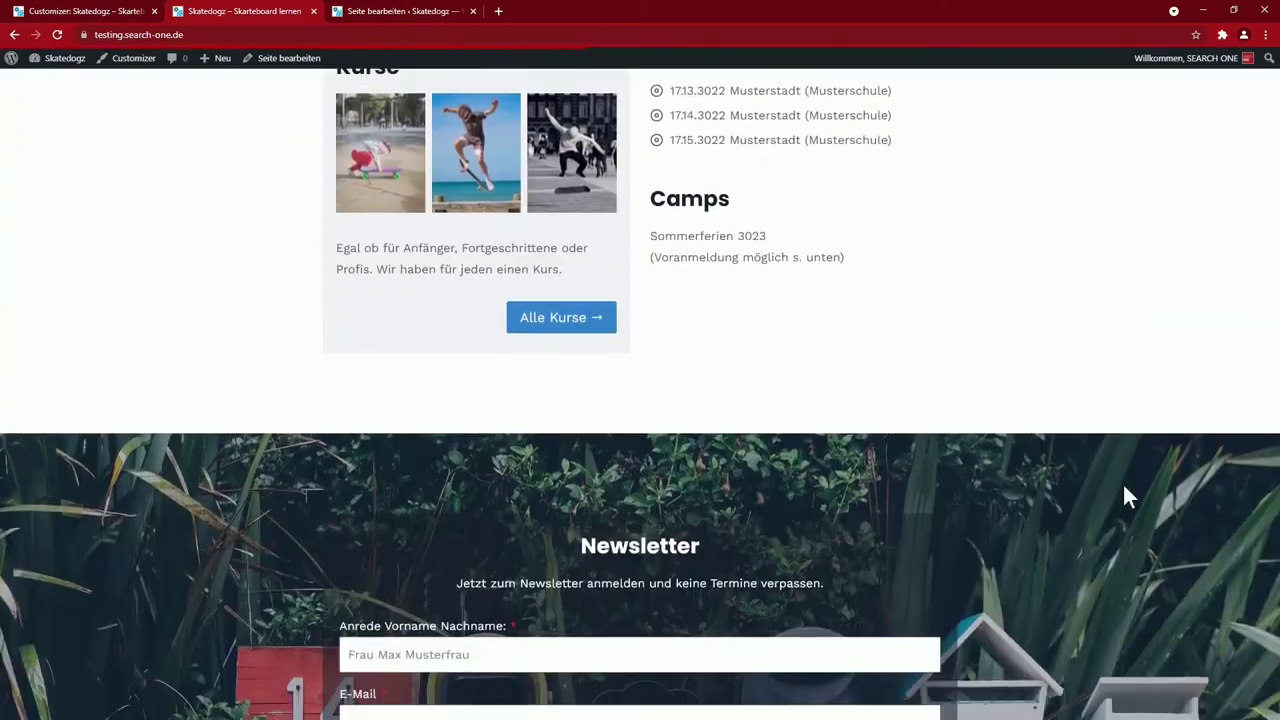
pyautogui.scroll(-8, 1124, 488)
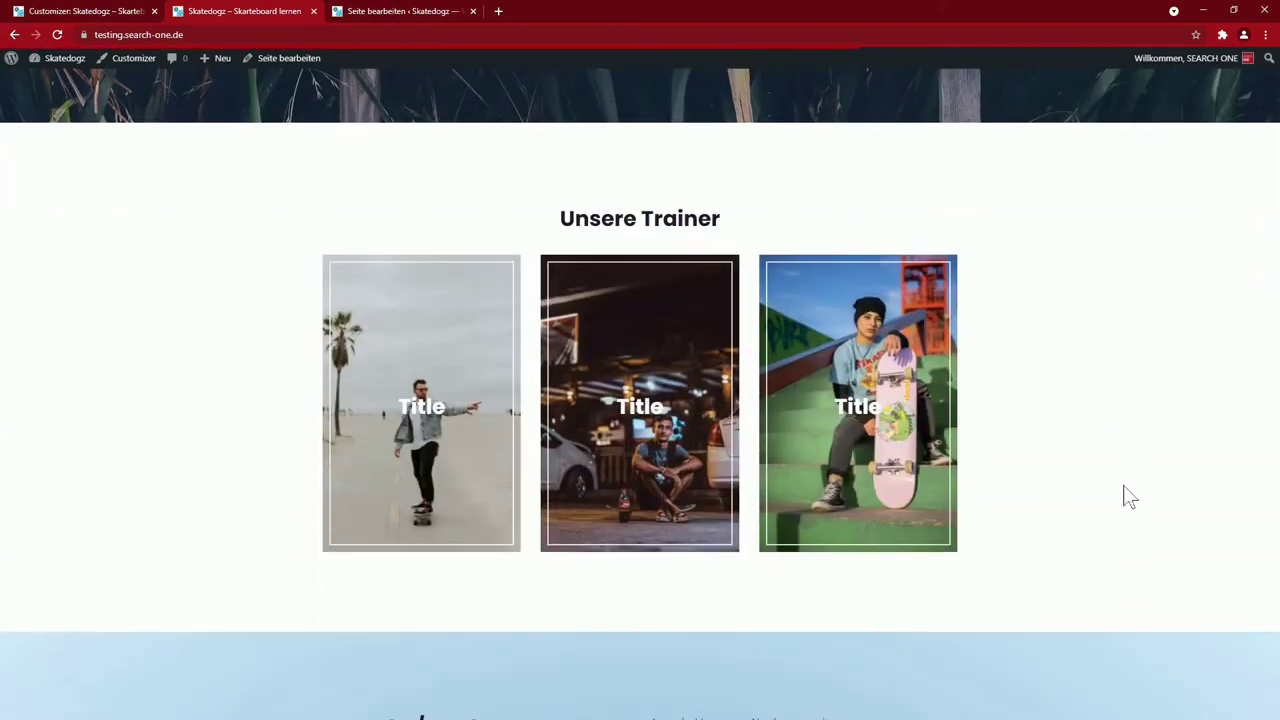
pyautogui.scroll(-10, 1128, 497)
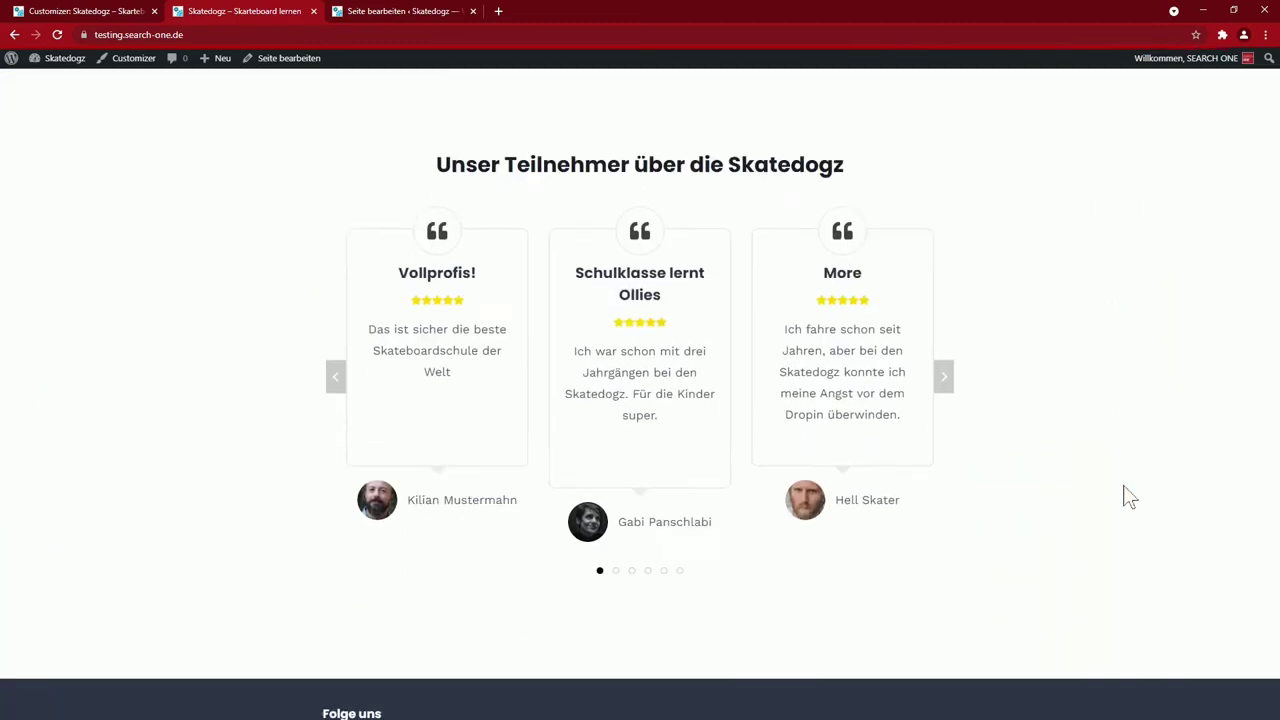
pyautogui.scroll(-2, 1128, 497)
pyautogui.press('Home')
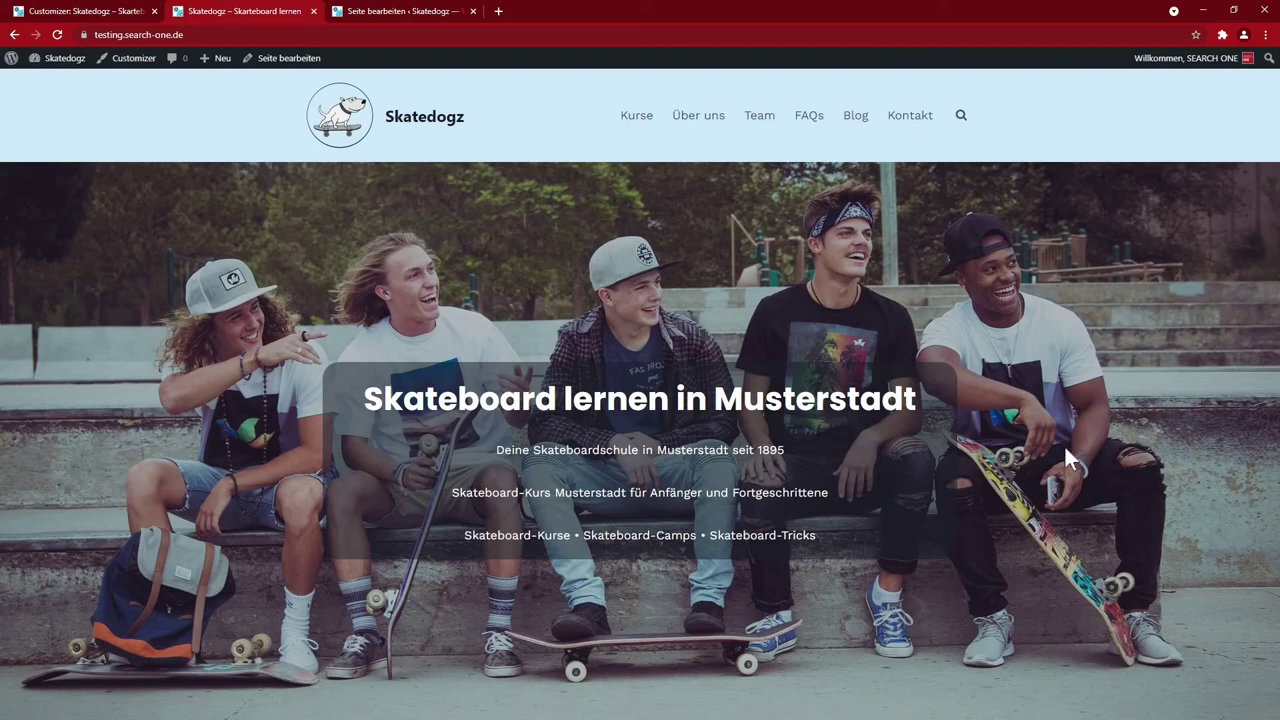
# Return to the page editor and open the divider settings of the hero row with the Skateboard lernen in Musterstadt heading
pyautogui.hotkey('ctrl', 'Tab')
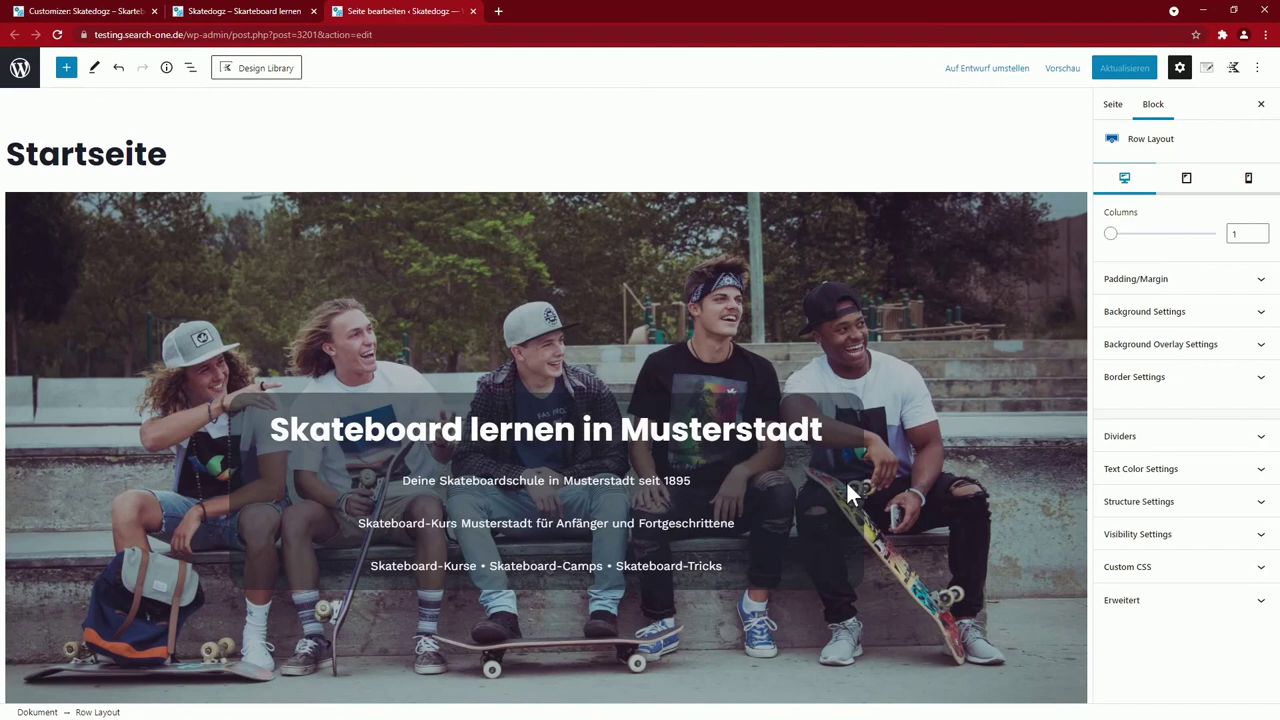
pyautogui.scroll(-2, 952, 477)
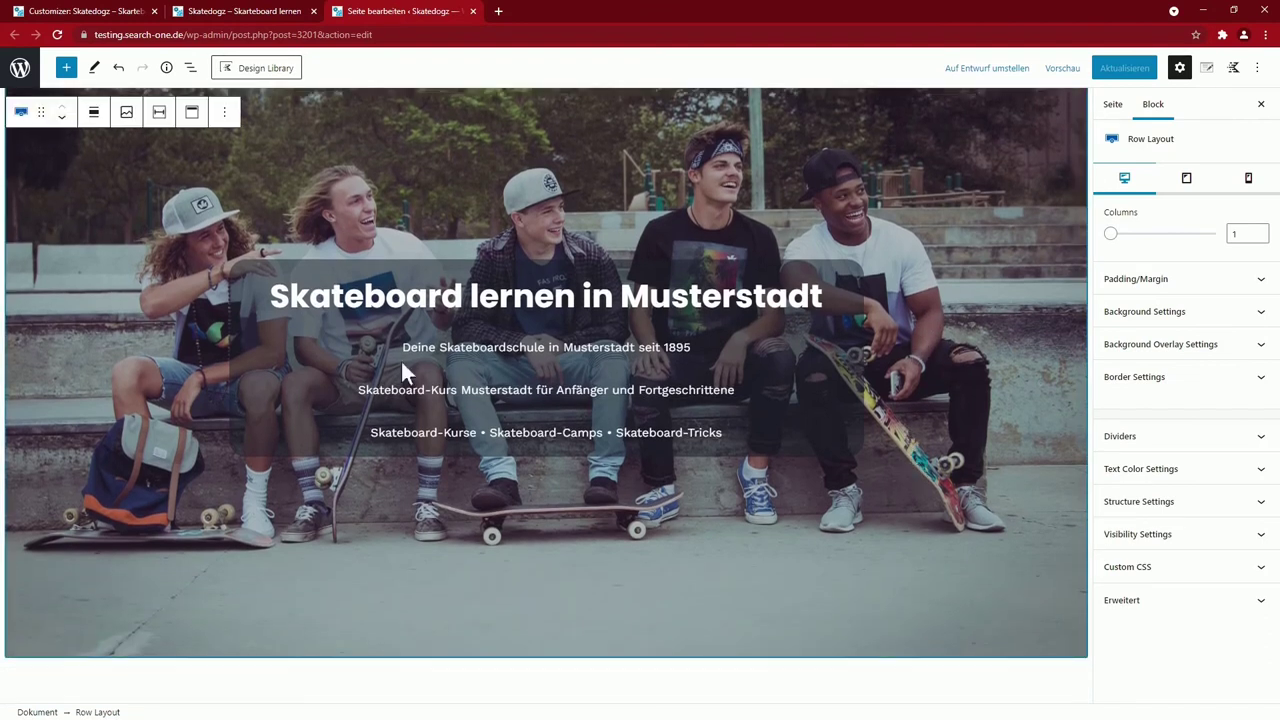
pyautogui.click(20, 114)
pyautogui.click(604, 224)
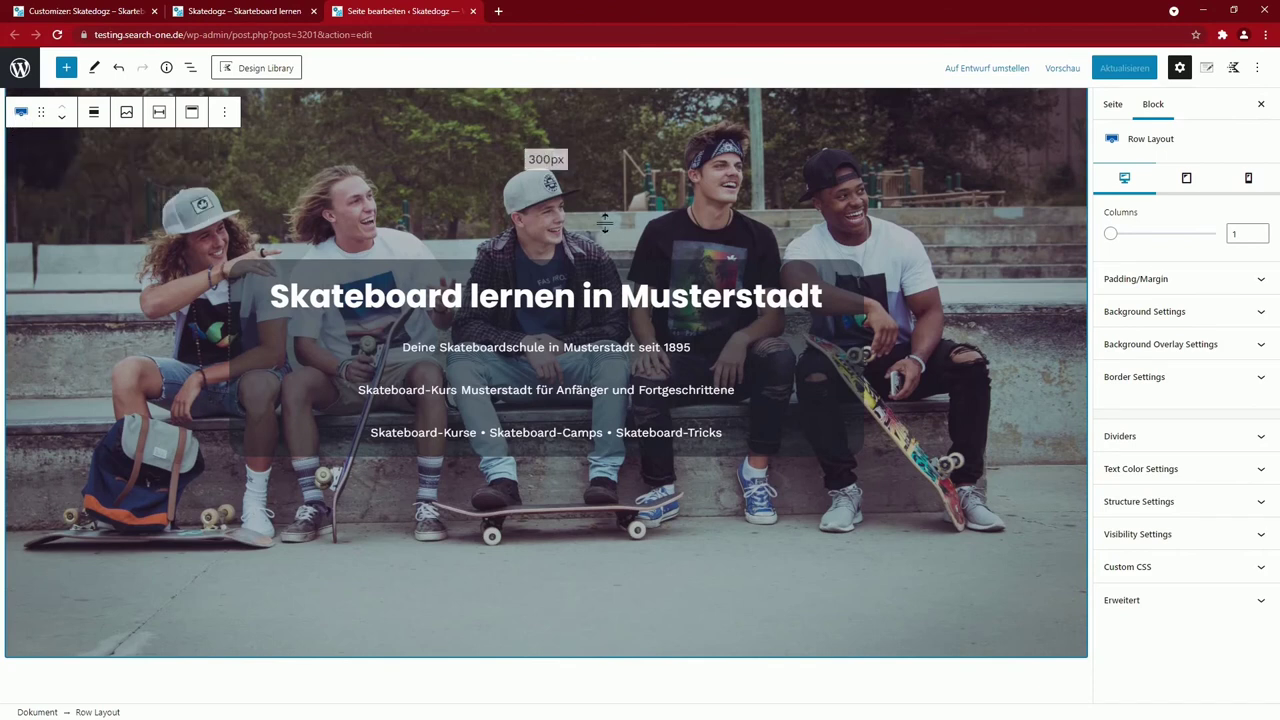
pyautogui.click(1105, 436)
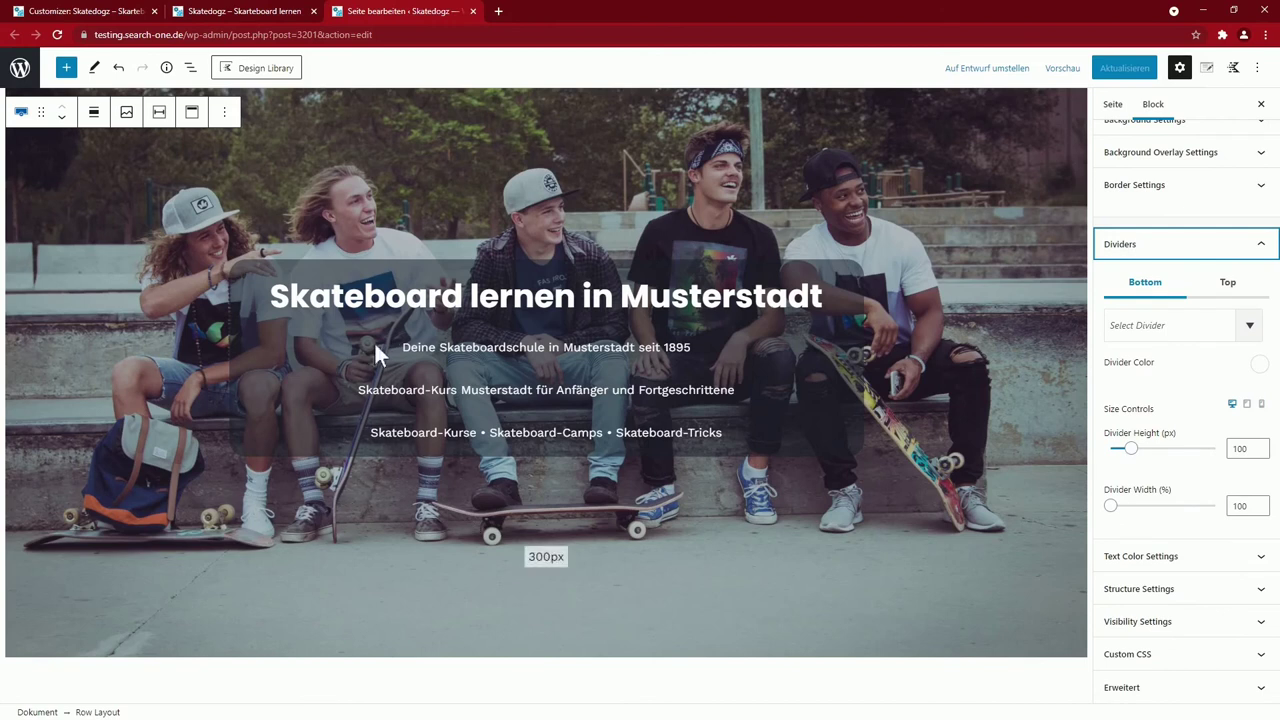
# Apply a downward-curving bottom divider to the hero row and look over its shape above the Top 10 Skateboardtricks section
pyautogui.click(1250, 327)
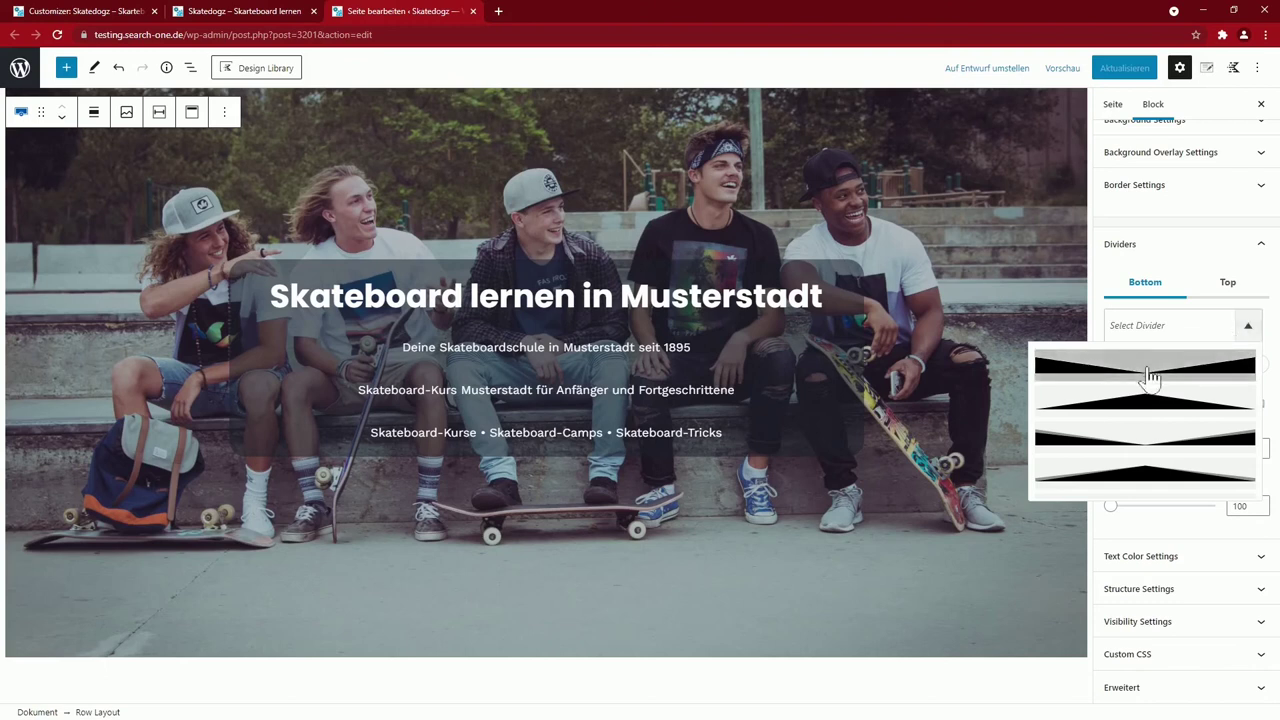
pyautogui.scroll(-4, 1146, 376)
pyautogui.scroll(-2, 1140, 390)
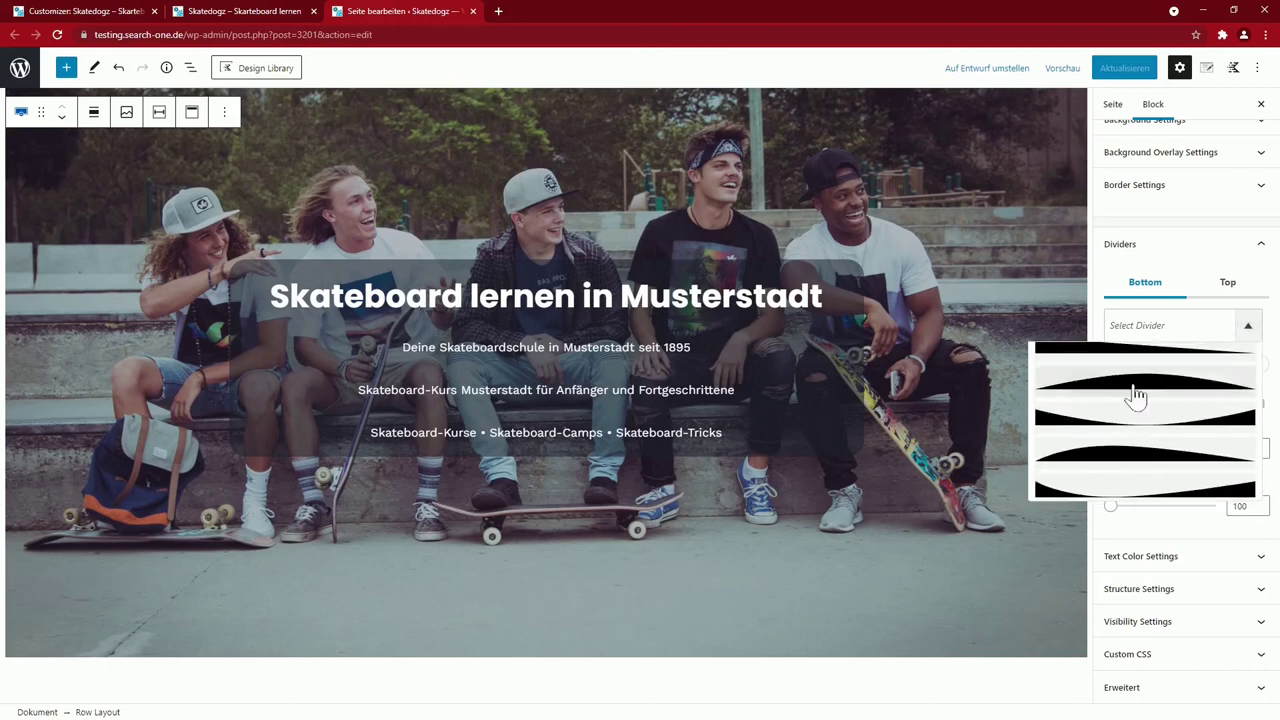
pyautogui.scroll(-2, 1158, 428)
pyautogui.scroll(-5, 1158, 428)
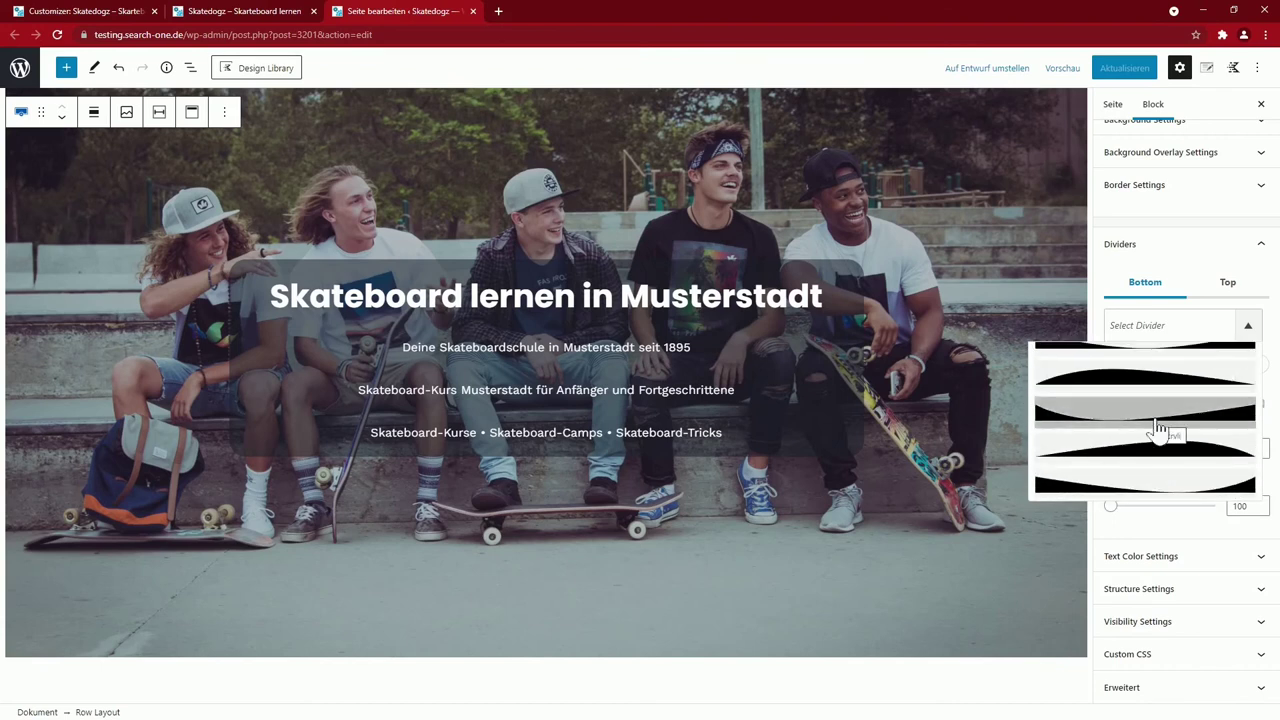
pyautogui.scroll(-2, 1158, 428)
pyautogui.click(1143, 413)
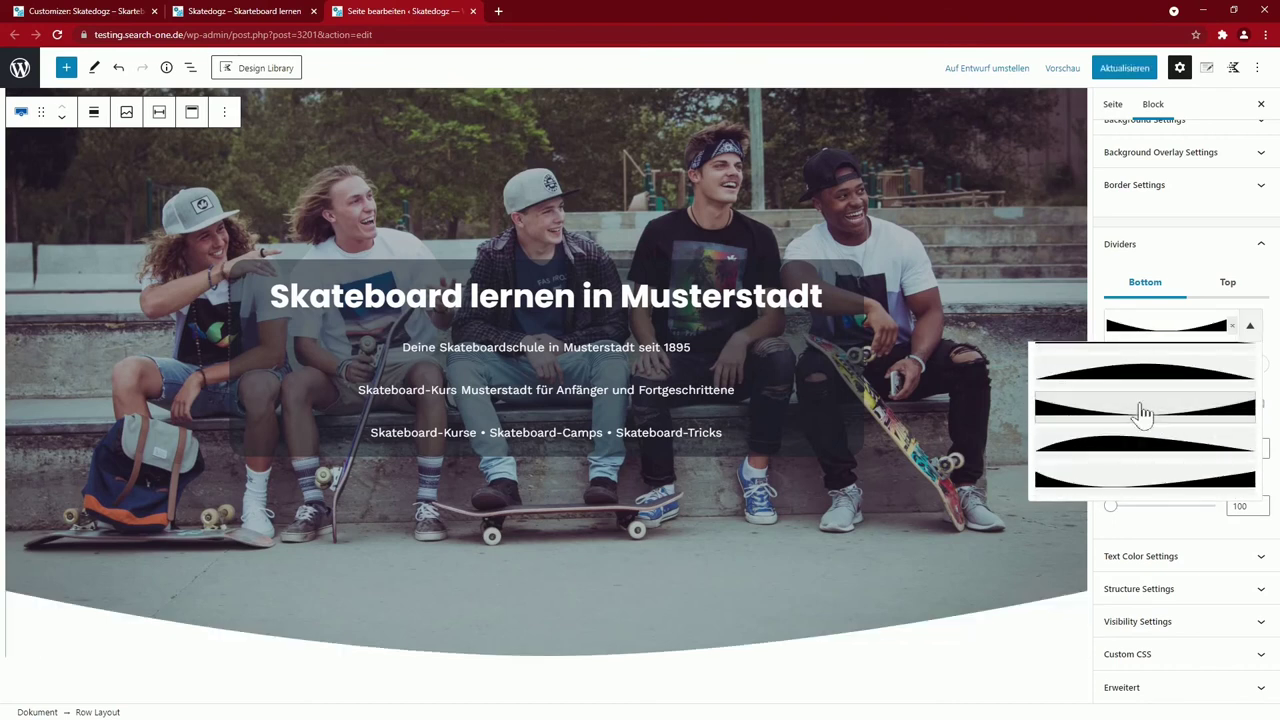
pyautogui.click(1188, 252)
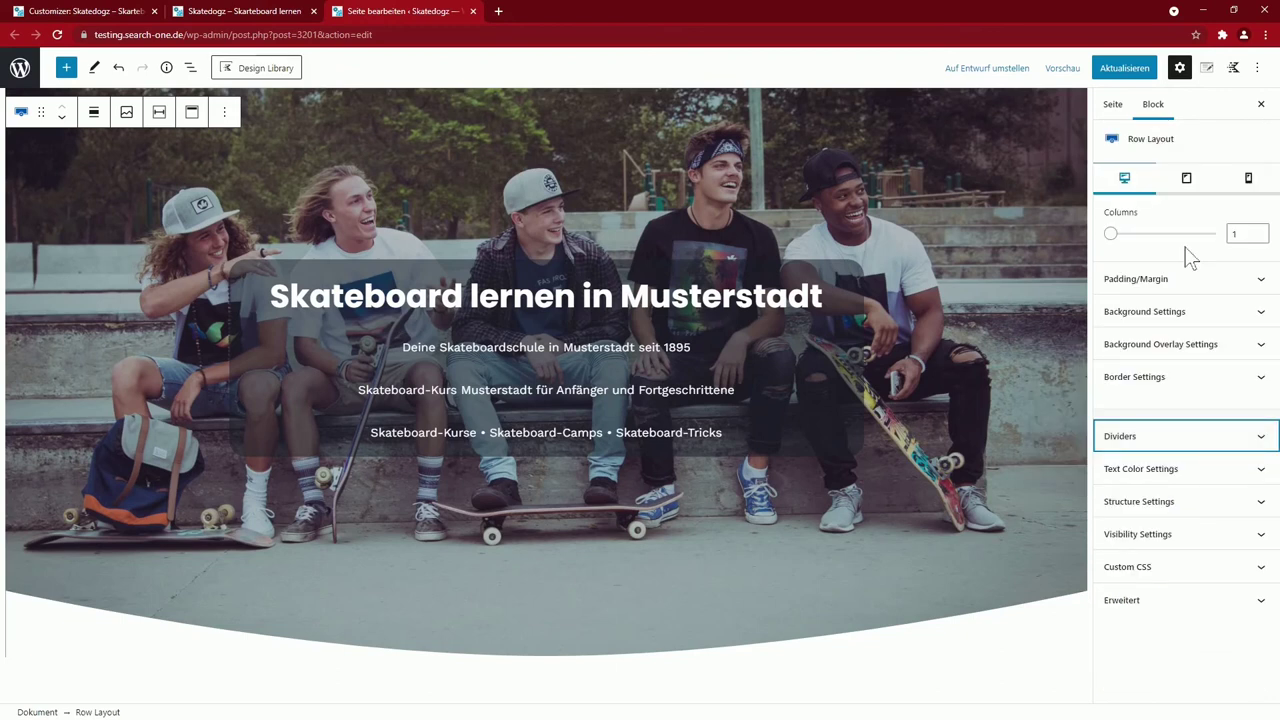
pyautogui.click(1120, 436)
pyautogui.scroll(2, 996, 405)
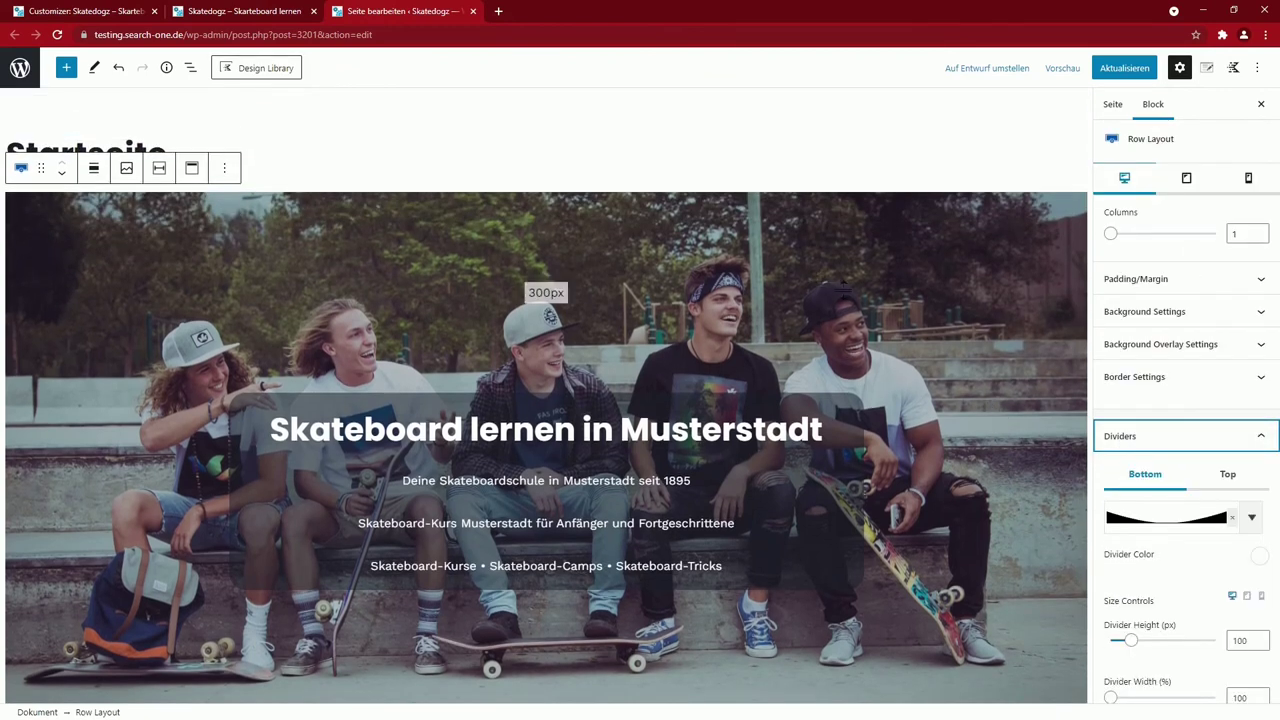
pyautogui.scroll(-3, 797, 354)
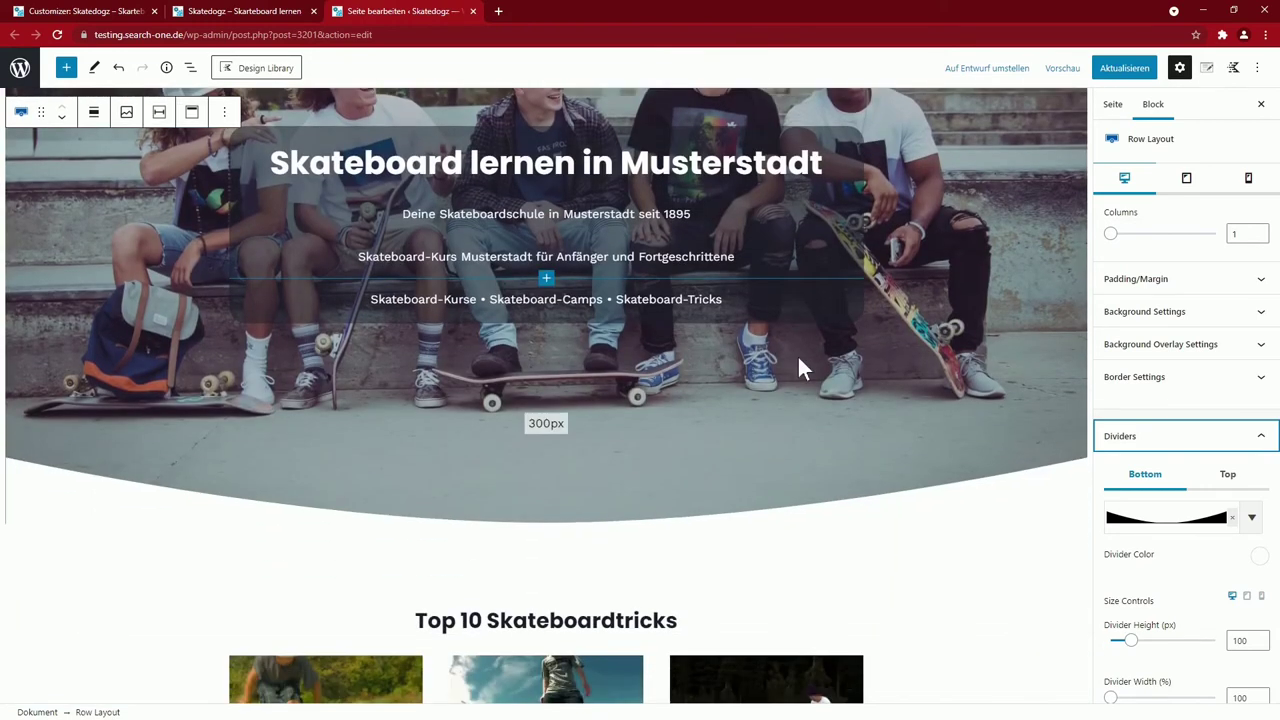
# Update the page and check the hero's curved bottom edge on the live homepage
pyautogui.click(1128, 66)
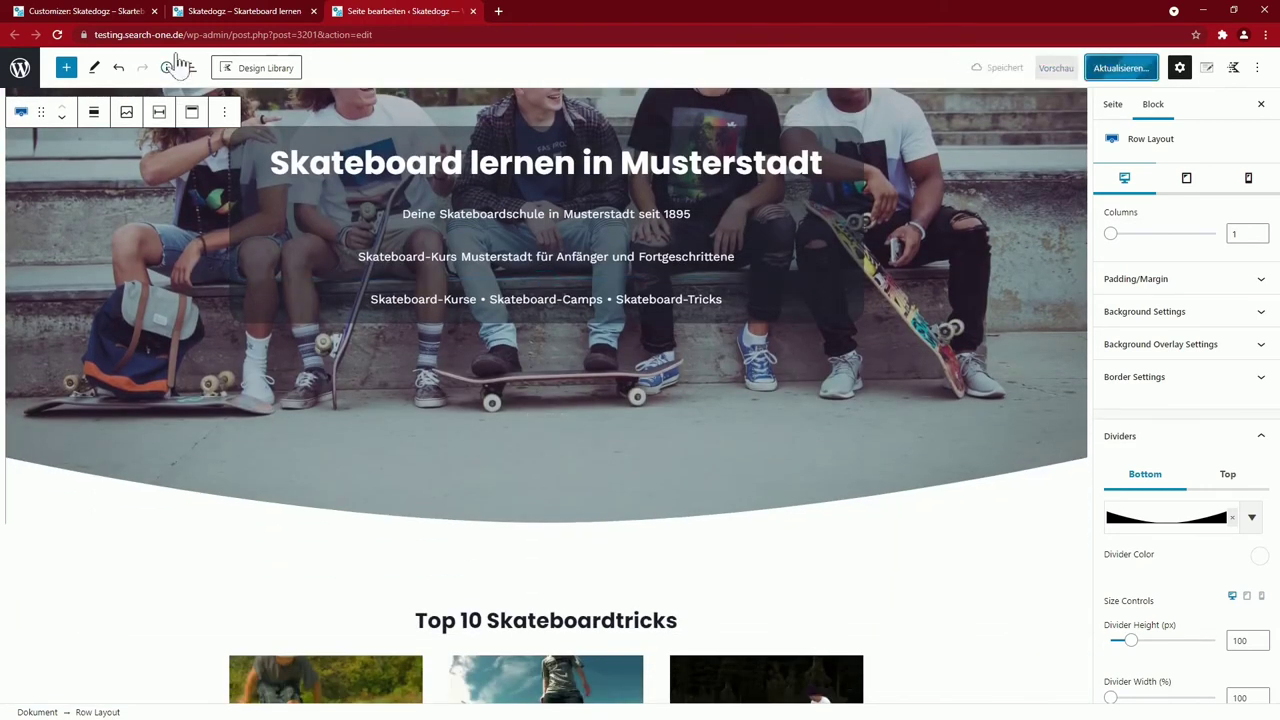
pyautogui.click(224, 14)
pyautogui.scroll(-6, 371, 355)
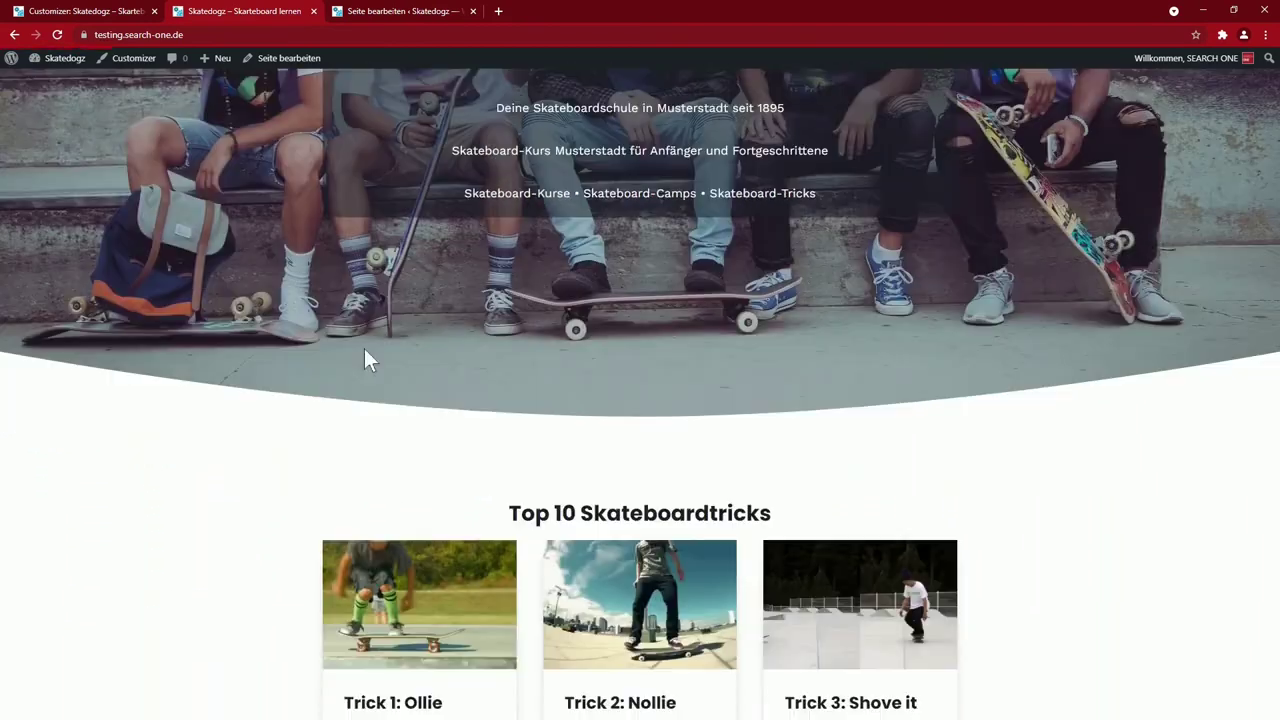
pyautogui.scroll(6, 366, 358)
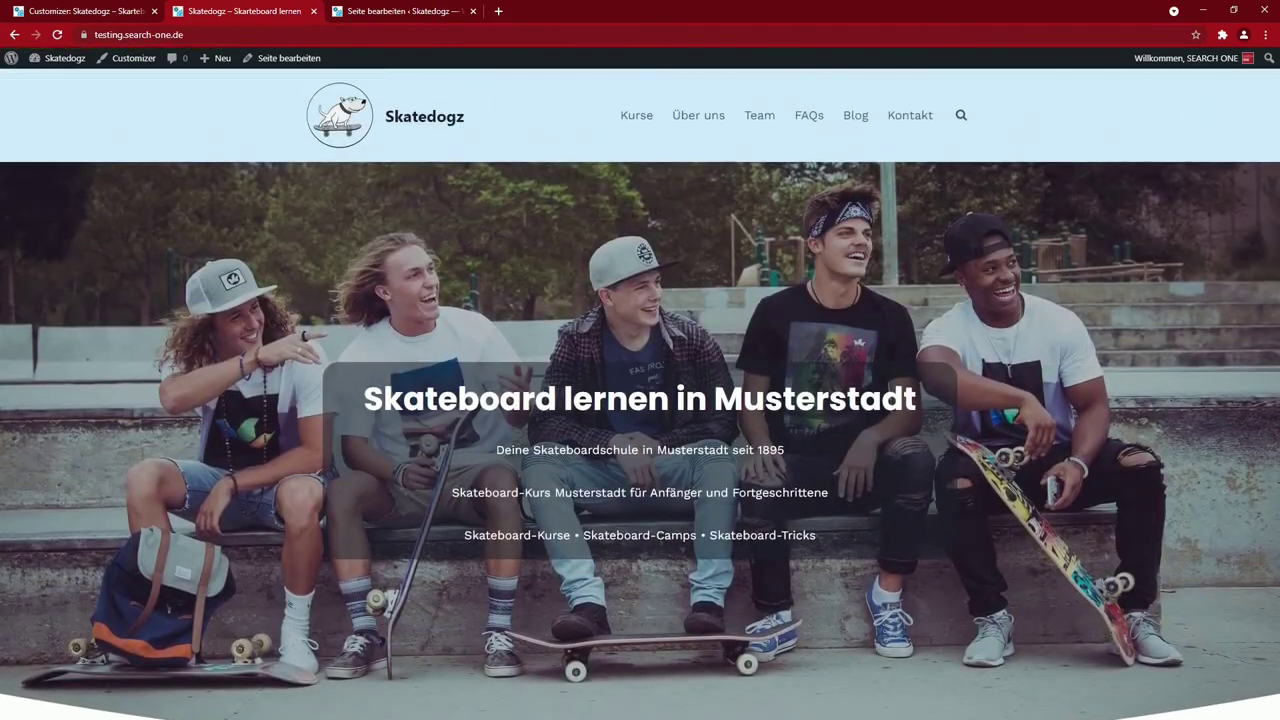
pyautogui.scroll(-5, 365, 346)
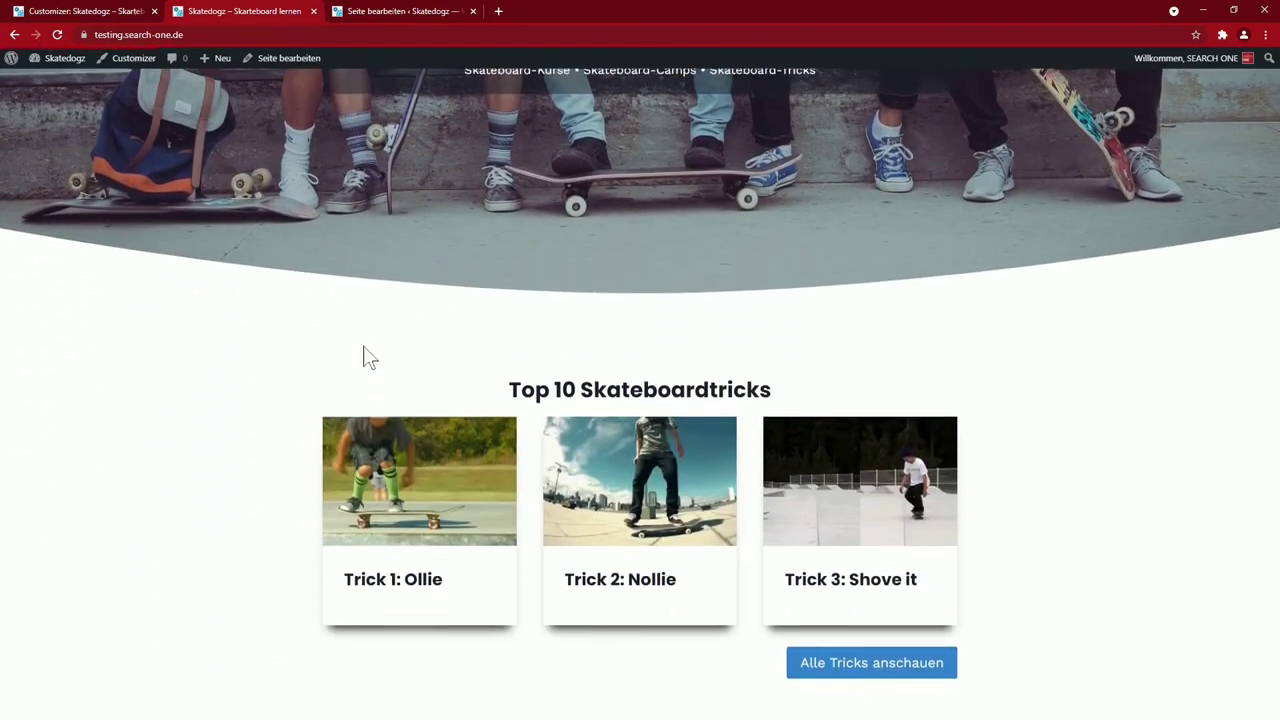
# Go back to the editor and apply the plain V-shaped bottom divider to the Was wir machen row
pyautogui.click(395, 12)
pyautogui.scroll(-8, 380, 440)
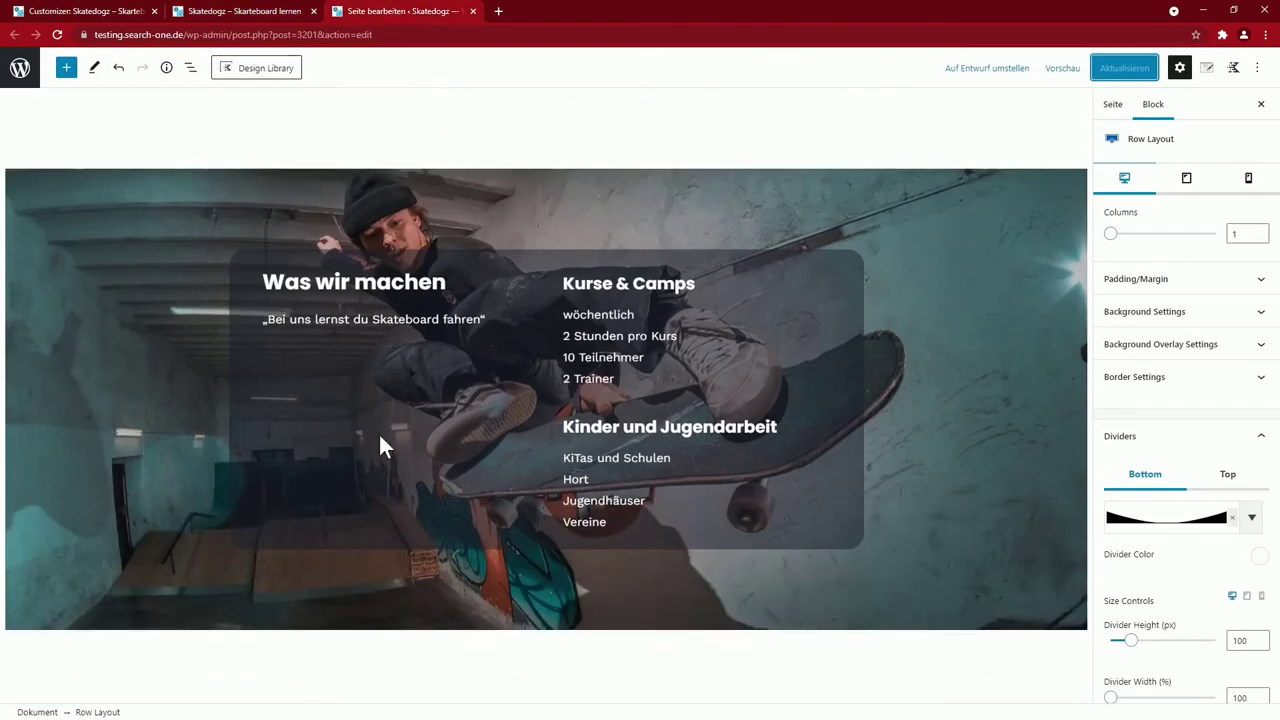
pyautogui.click(926, 355)
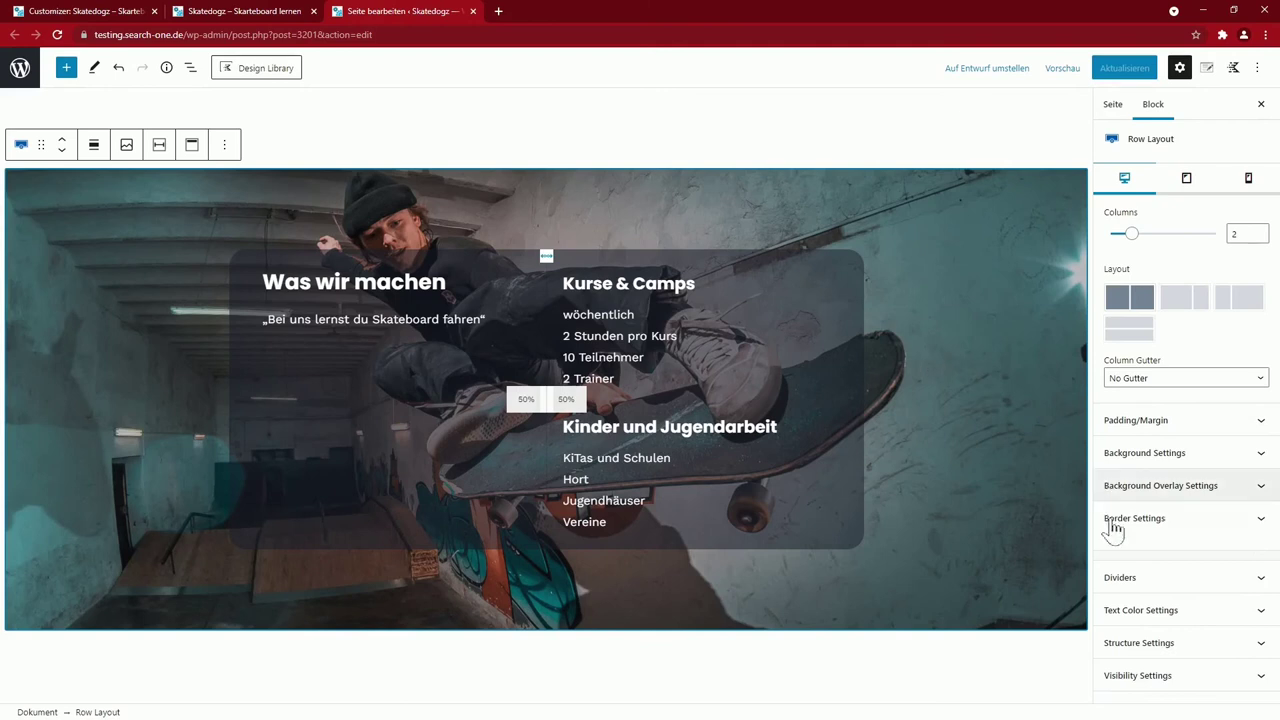
pyautogui.click(1126, 574)
pyautogui.click(1250, 459)
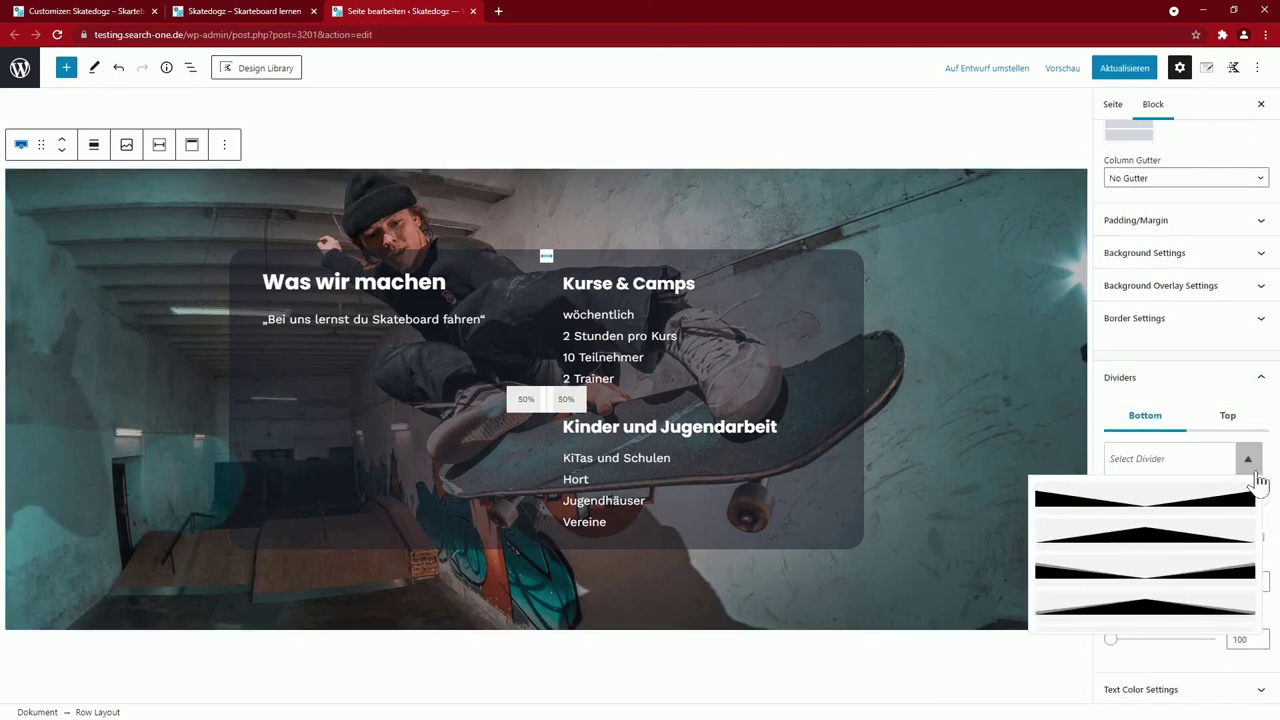
pyautogui.click(1245, 497)
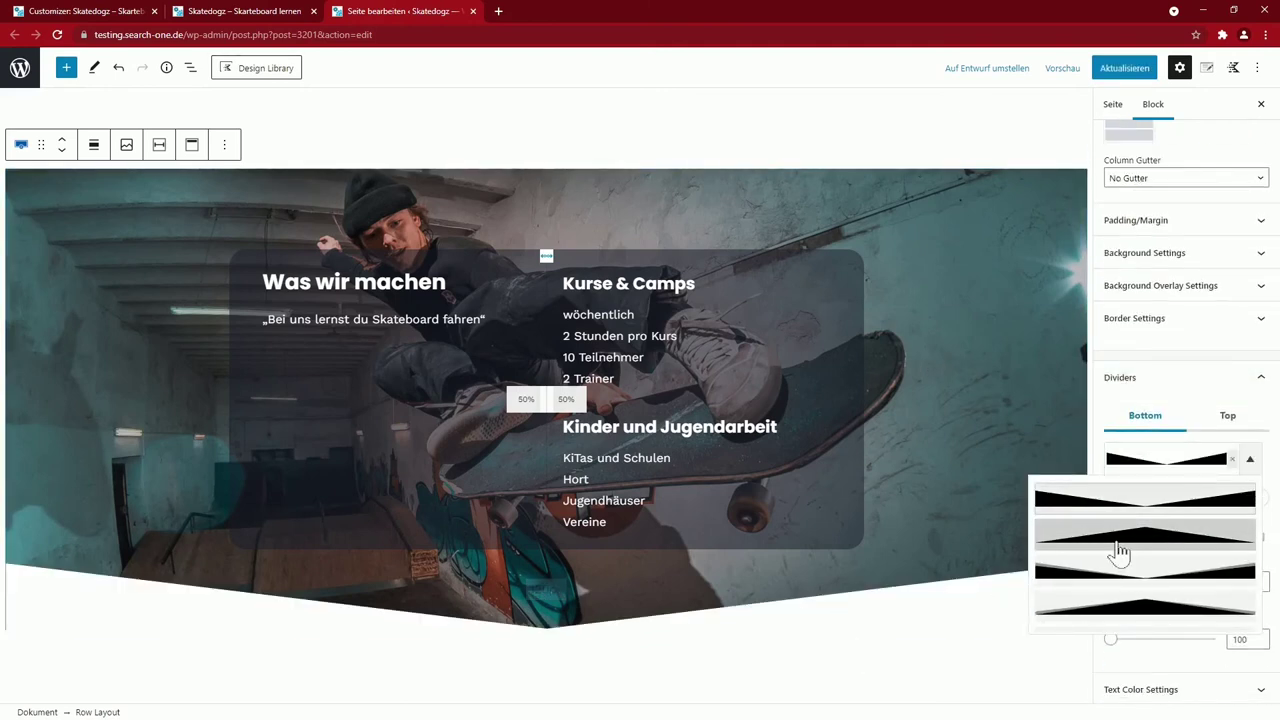
# Try top dividers on the Was wir machen row, ending with the layered V shape that points down at the centre
pyautogui.click(1227, 418)
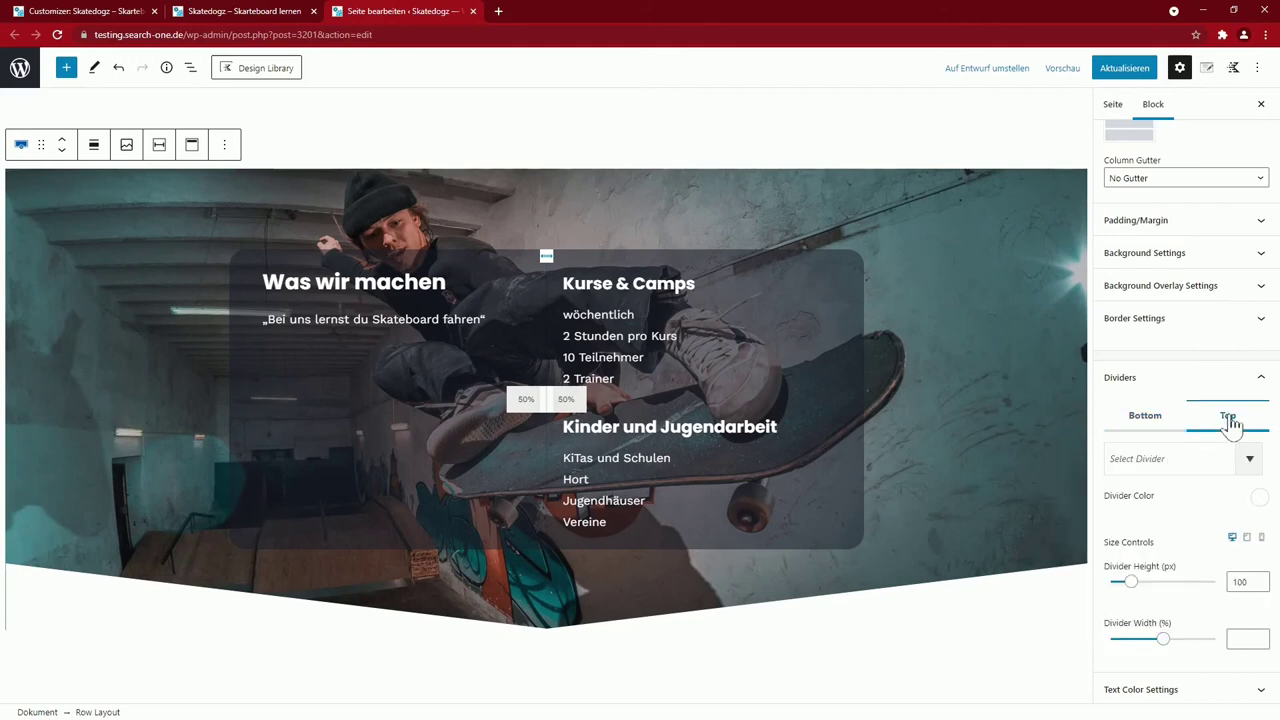
pyautogui.click(1190, 459)
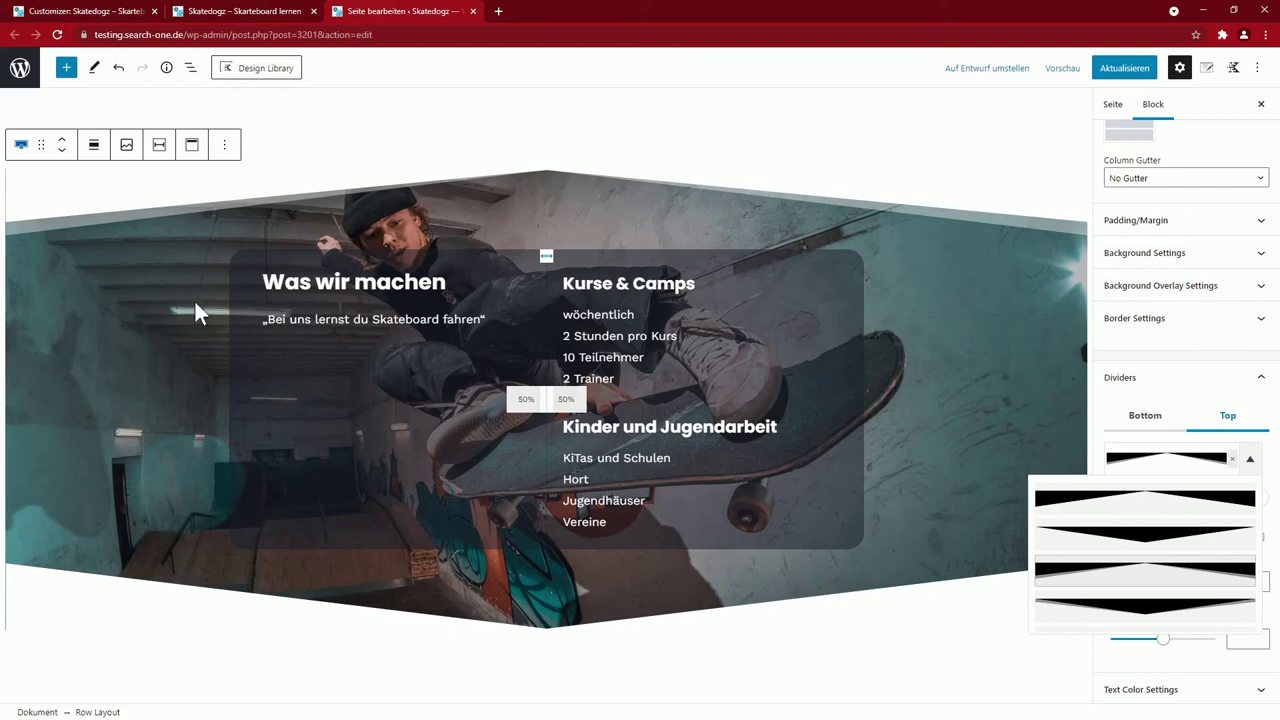
pyautogui.scroll(-3, 1180, 555)
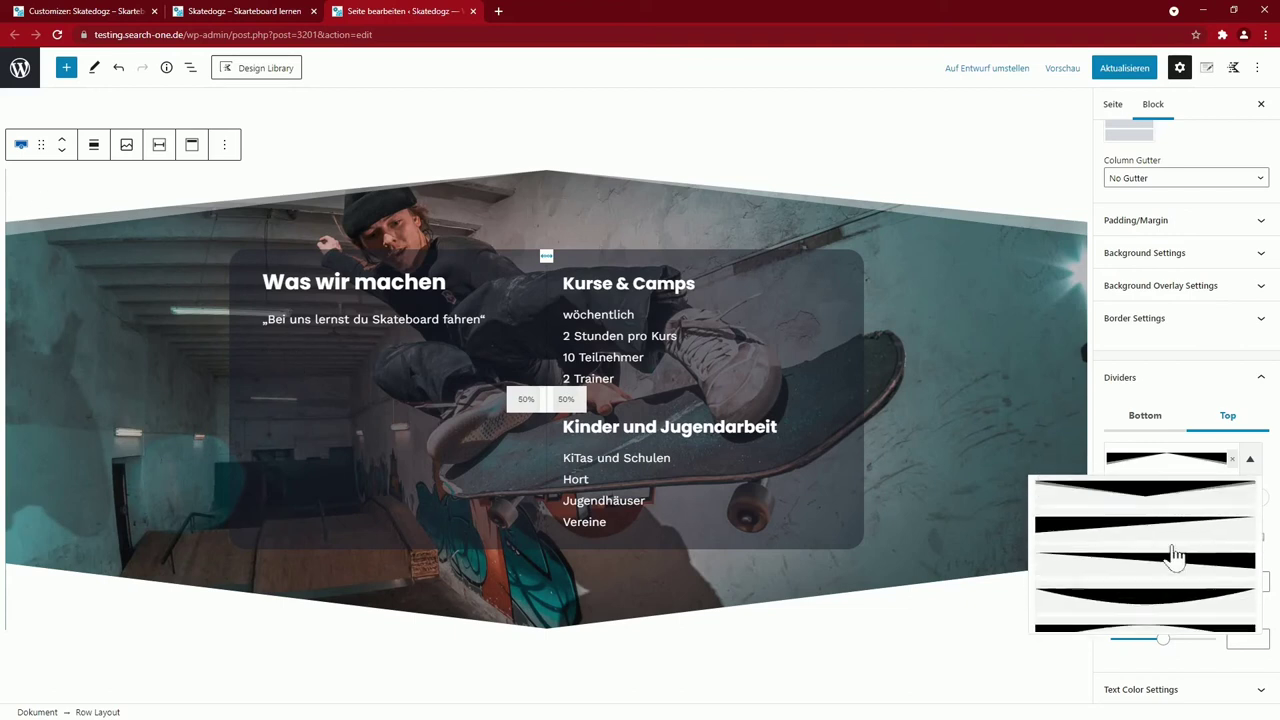
pyautogui.click(1174, 554)
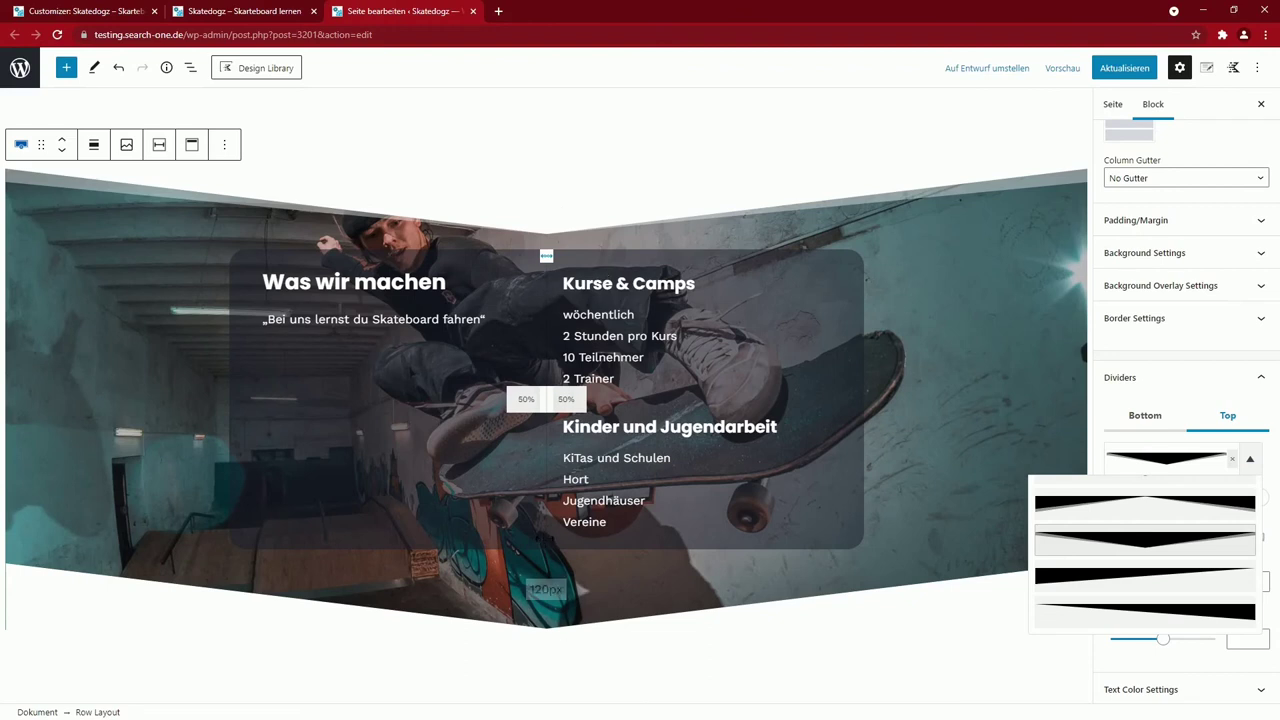
# Increase the Was wir machen row's padding to 250 px above and 200 px below its content
pyautogui.moveTo(543, 232); pyautogui.dragTo(543, 143)
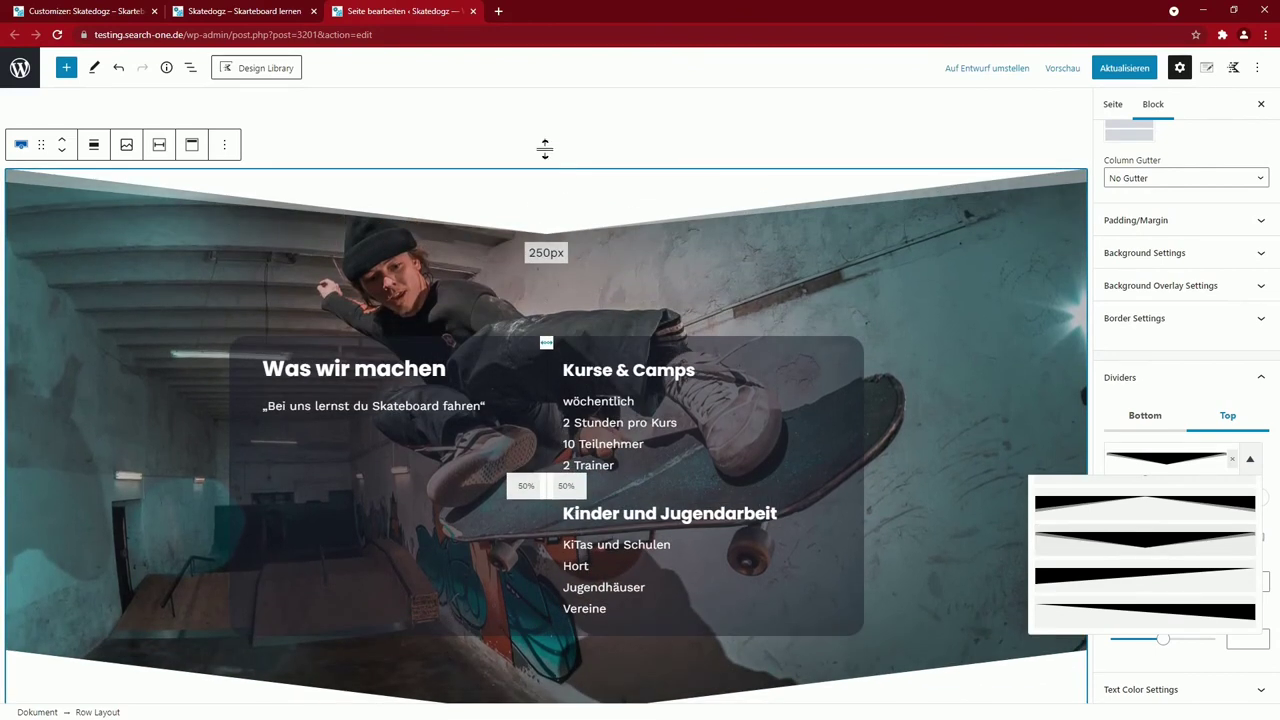
pyautogui.scroll(-2, 546, 400)
pyautogui.moveTo(647, 521); pyautogui.dragTo(555, 597)
pyautogui.scroll(2, 555, 597)
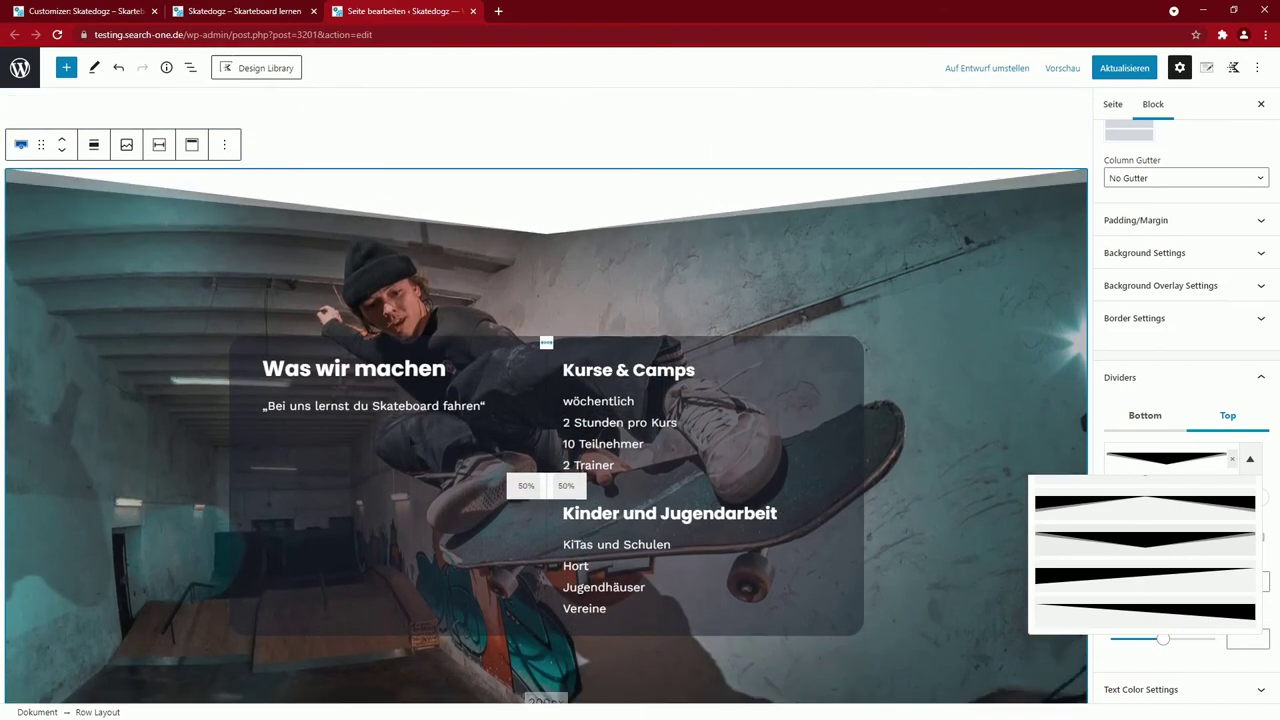
pyautogui.scroll(1, 309, 240)
pyautogui.scroll(-5, 537, 477)
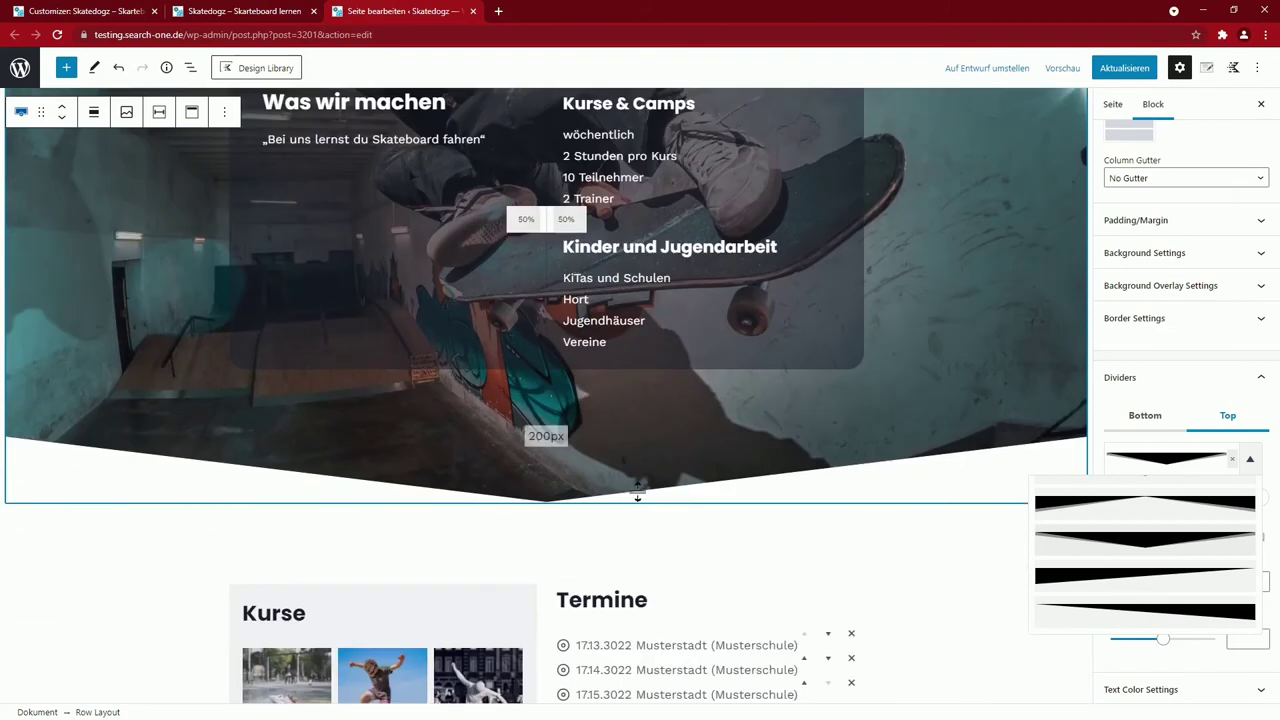
# Look over the reshaped Was wir machen row above Kurse and Termine, and undo its recent changes
pyautogui.scroll(-4, 637, 490)
pyautogui.click(842, 516)
pyautogui.scroll(4, 920, 430)
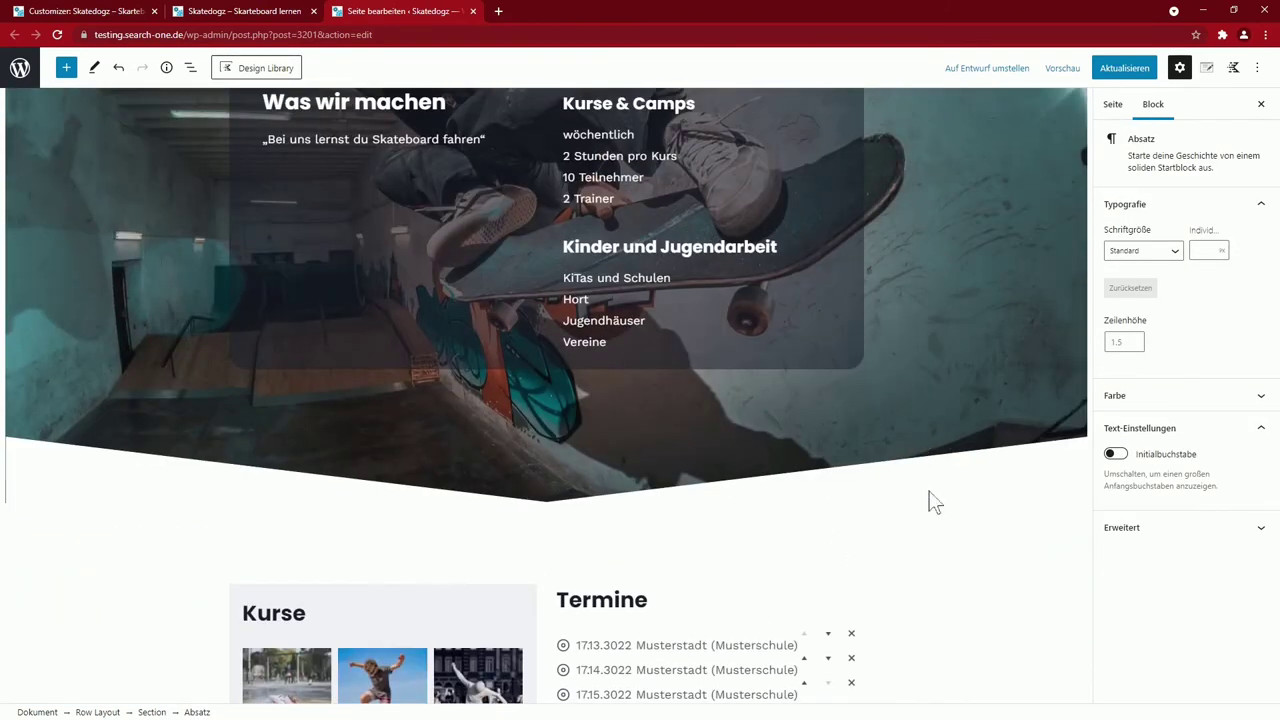
pyautogui.hotkey('ctrl', 'z')
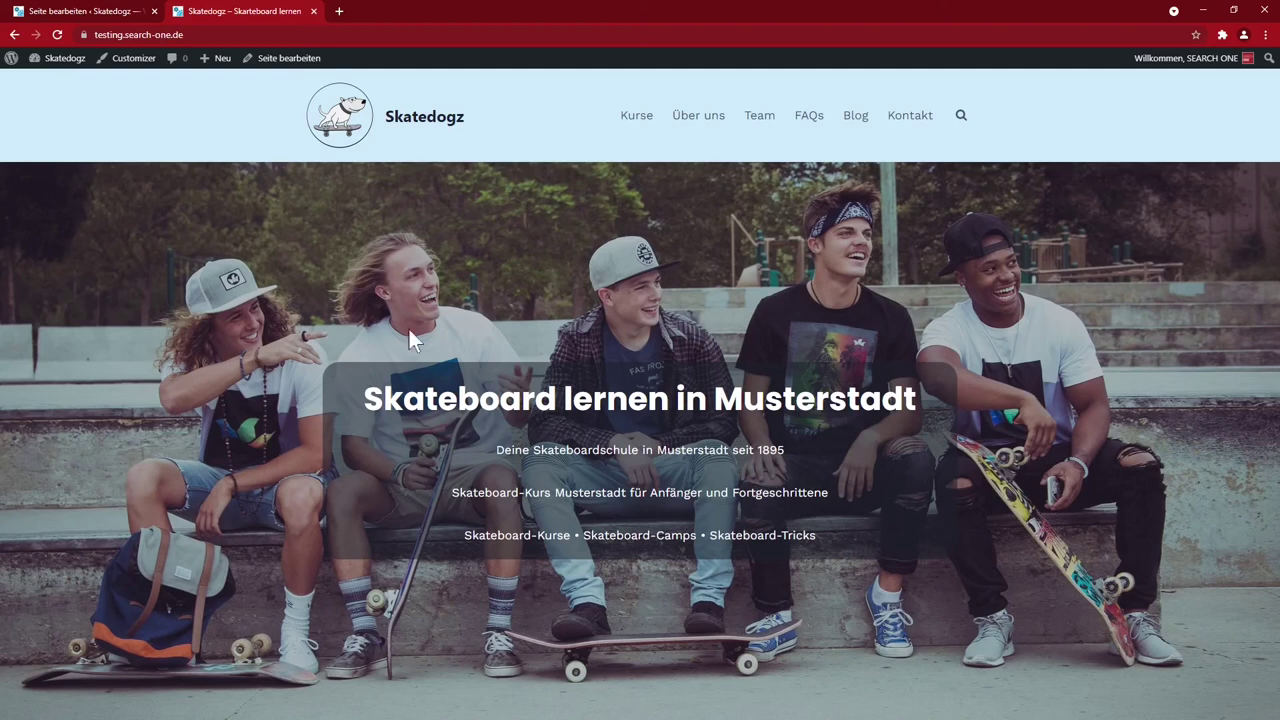
# Open the Datenschutz page from the live homepage and look through its numbered sections
pyautogui.scroll(-15, 806, 615)
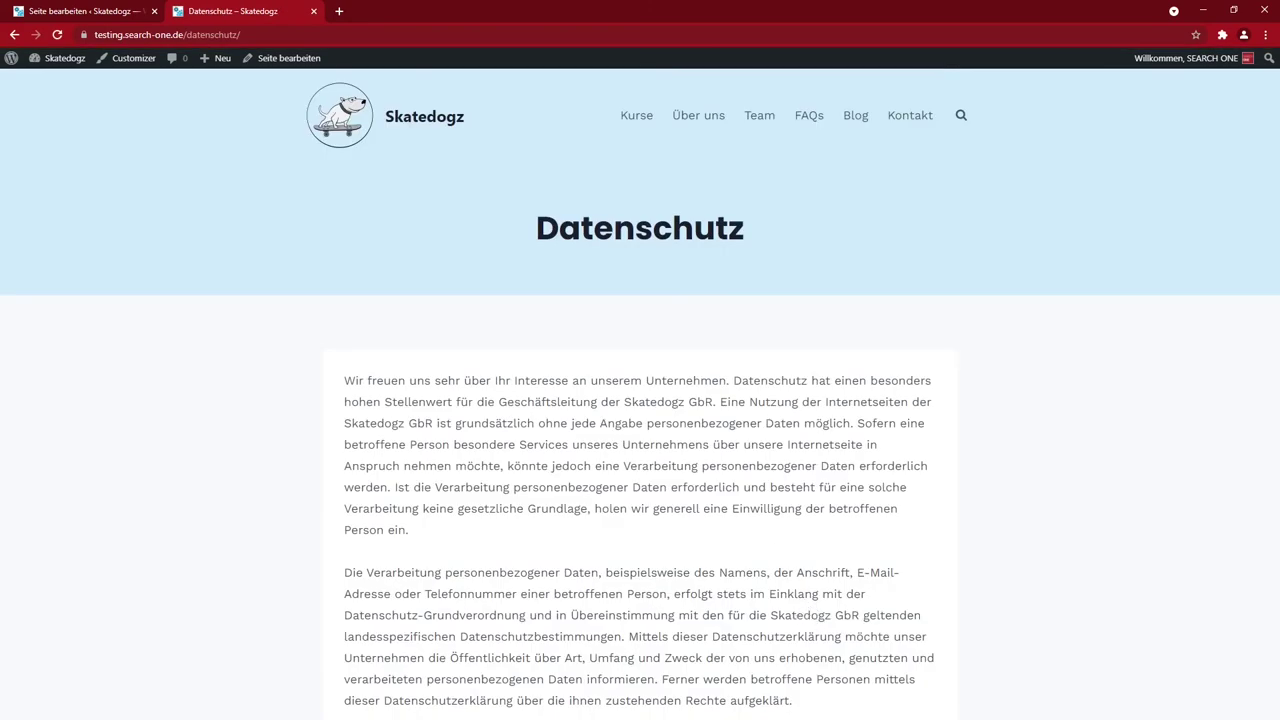
pyautogui.scroll(-20, 624, 590)
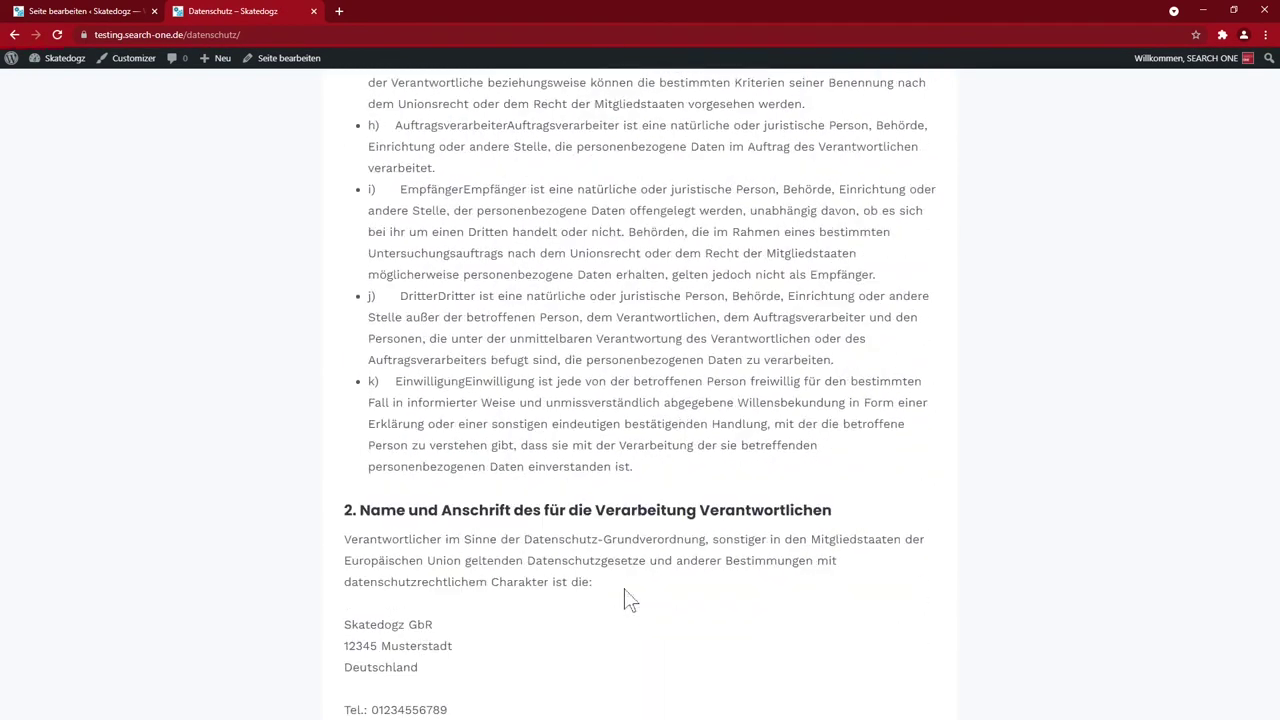
pyautogui.scroll(-3, 628, 598)
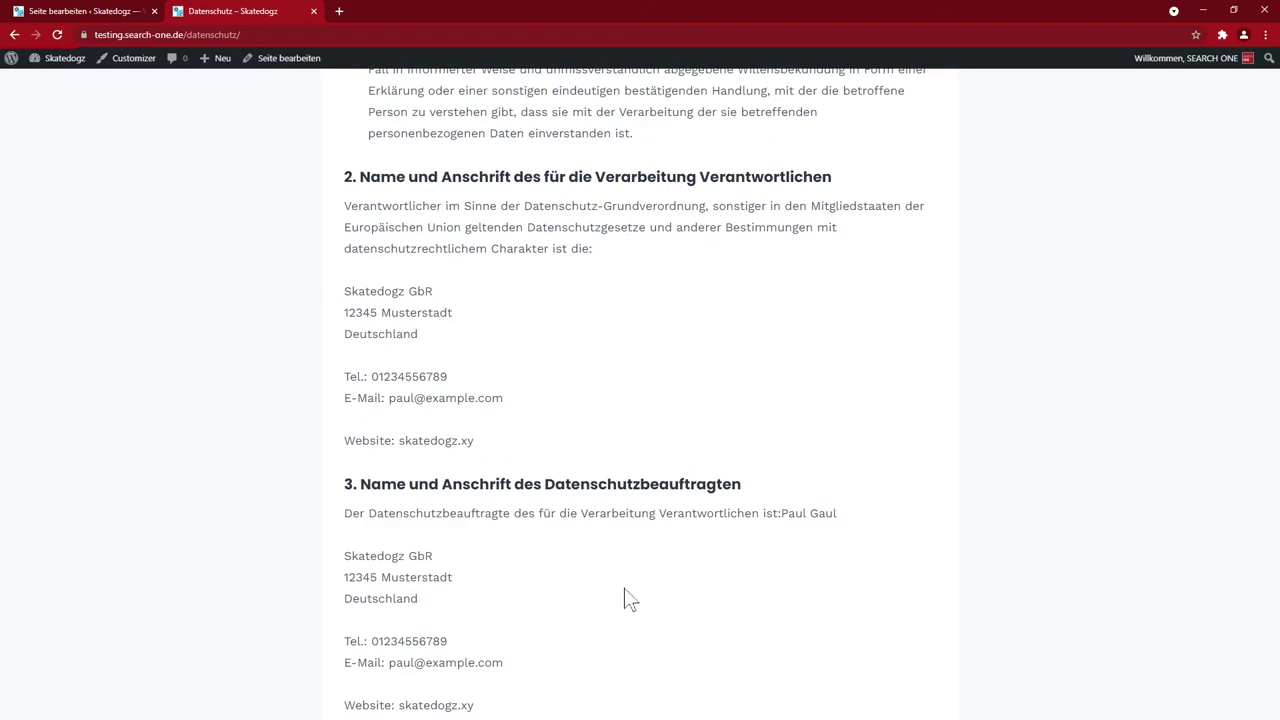
pyautogui.scroll(-20, 628, 598)
pyautogui.scroll(-20, 628, 598)
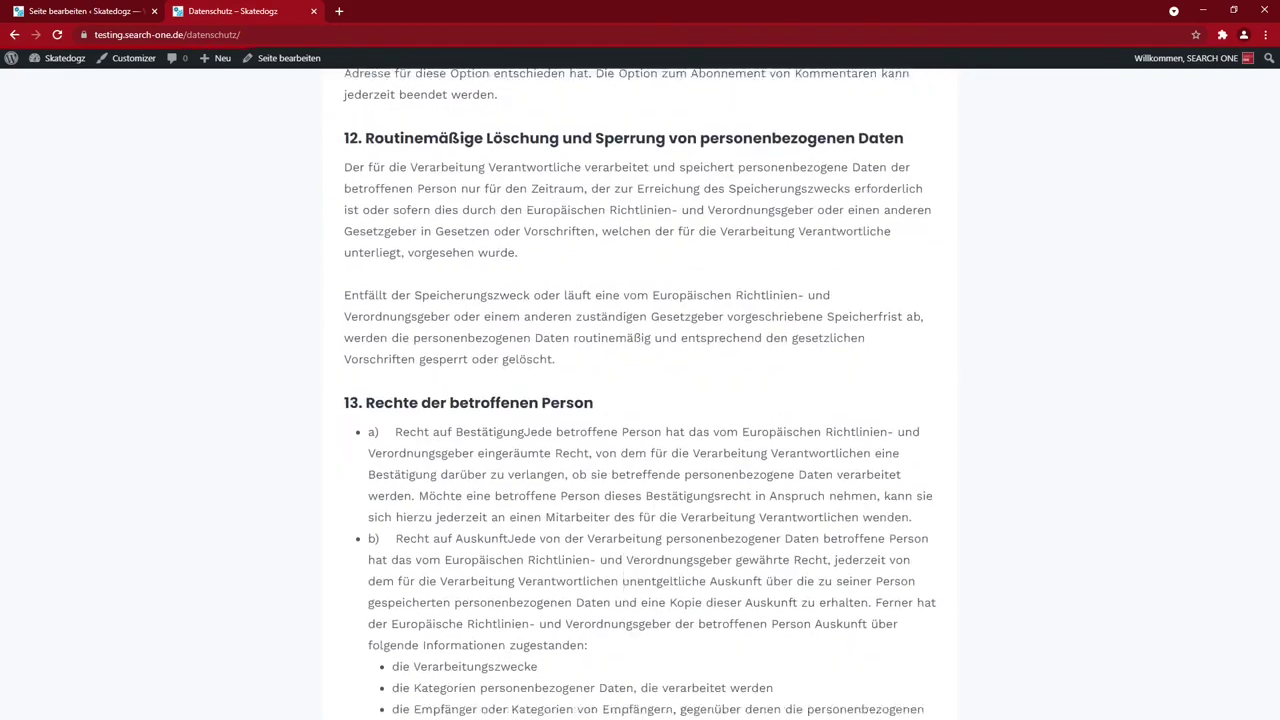
pyautogui.scroll(-6, 640, 400)
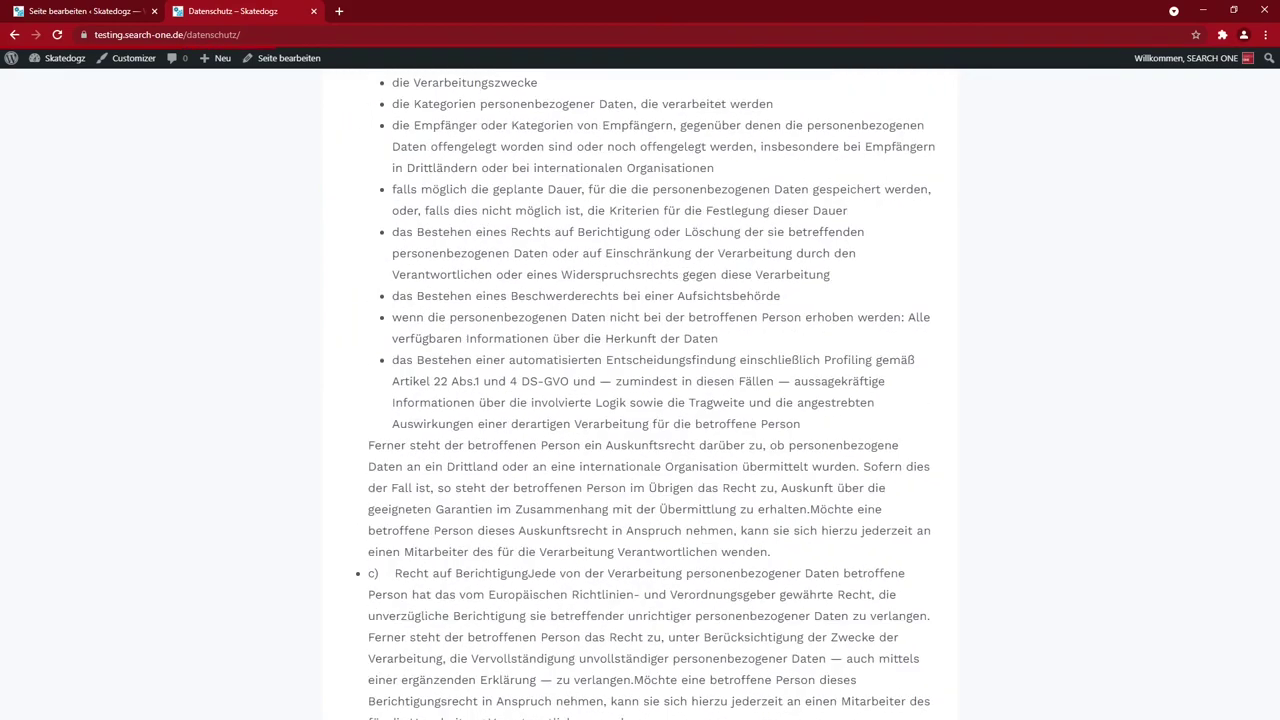
# Insert a Kadence Table of Contents block above the first paragraph of the Datenschutz page and look over its entries
pyautogui.press('Home')
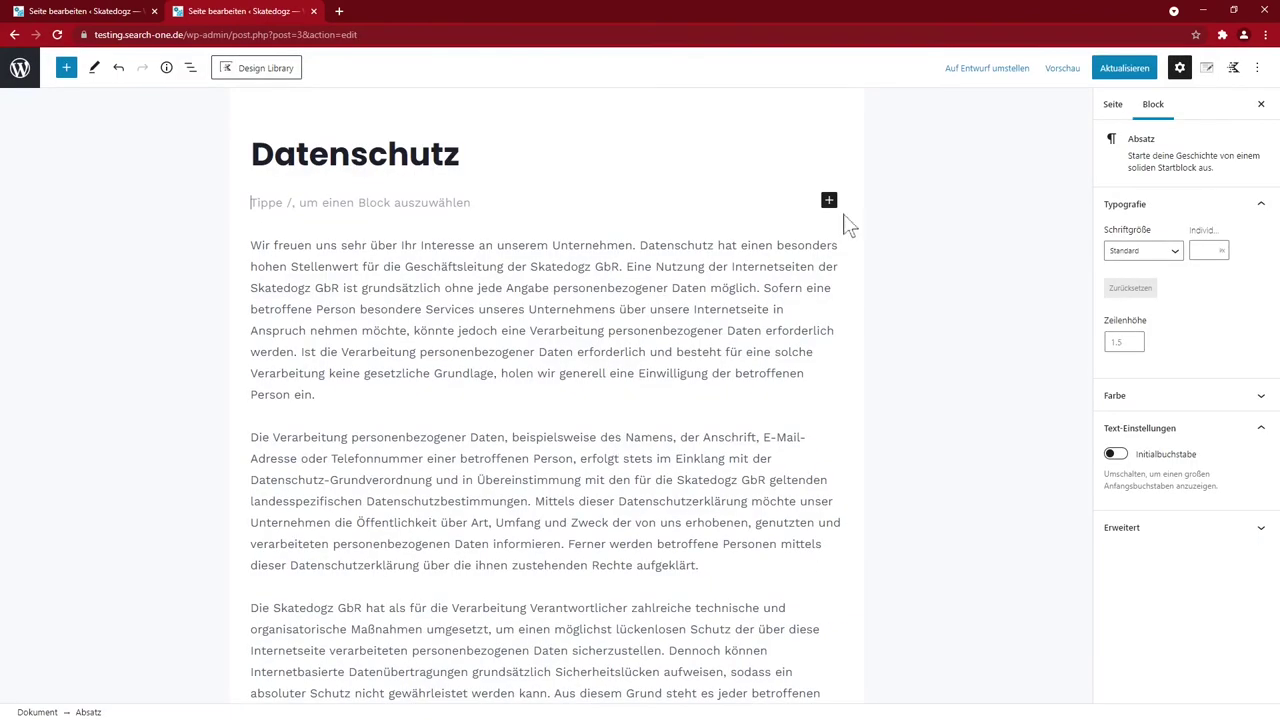
pyautogui.click(829, 203)
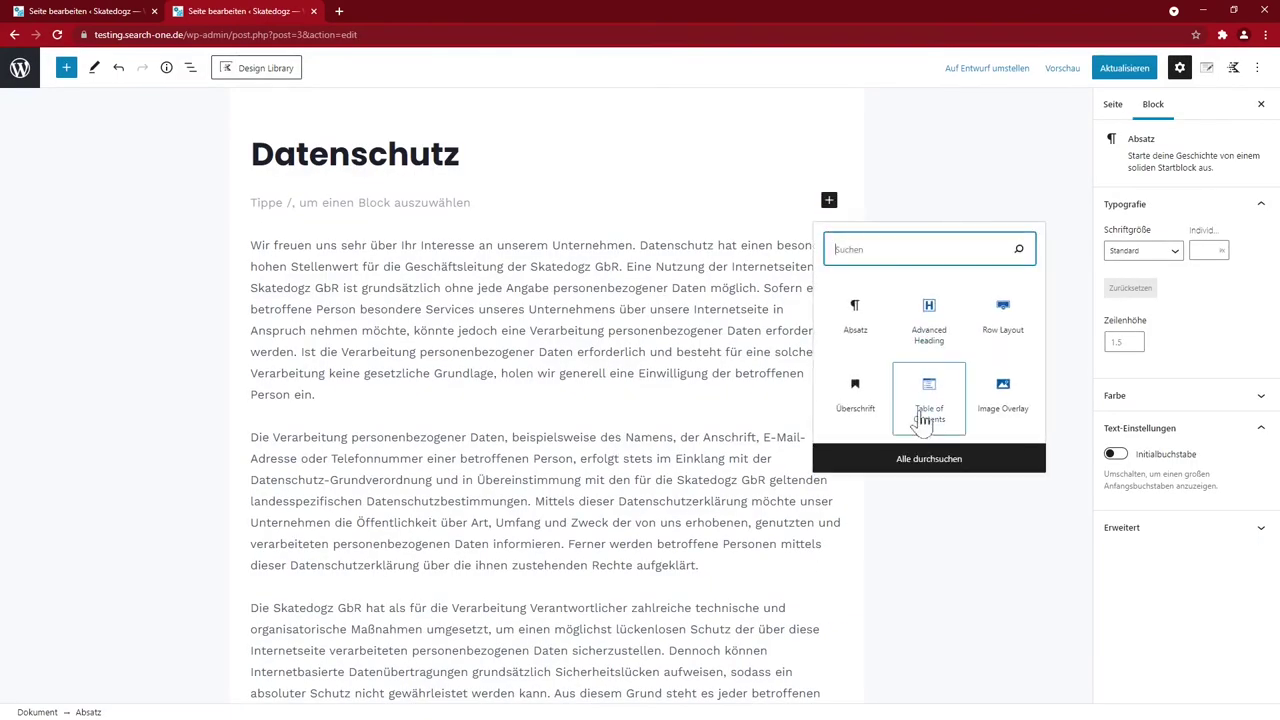
pyautogui.click(65, 75)
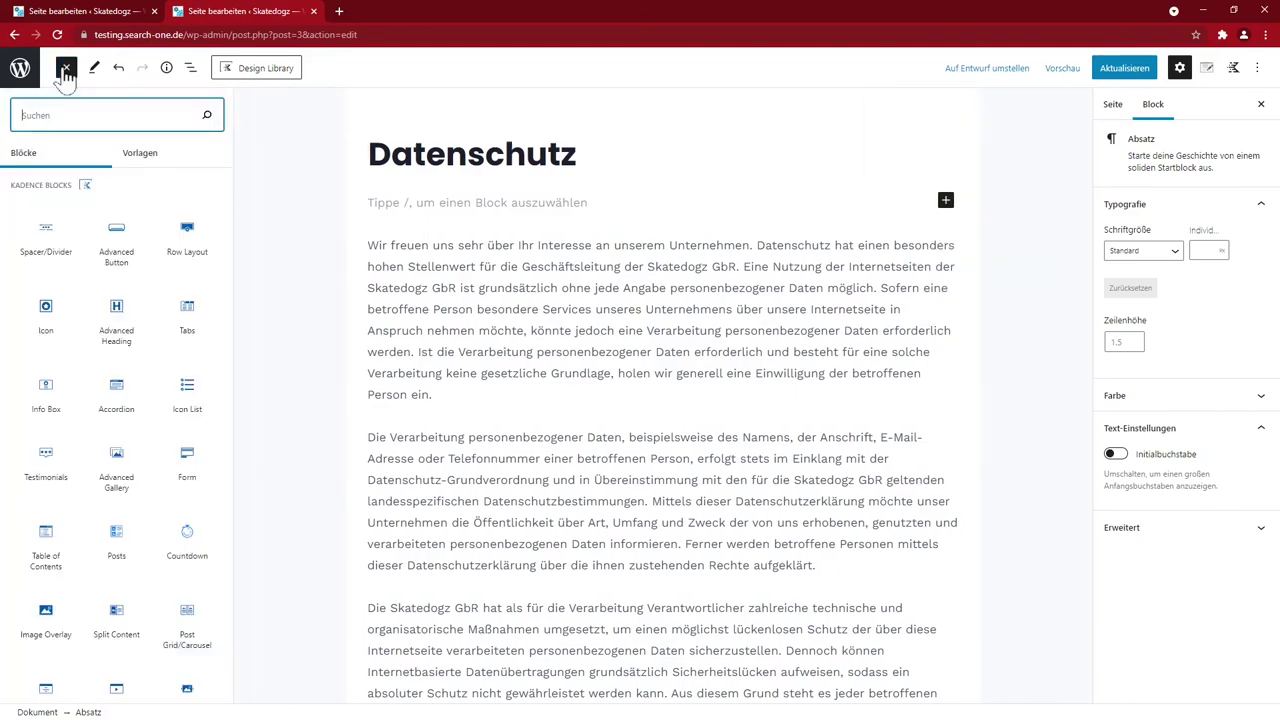
pyautogui.click(52, 538)
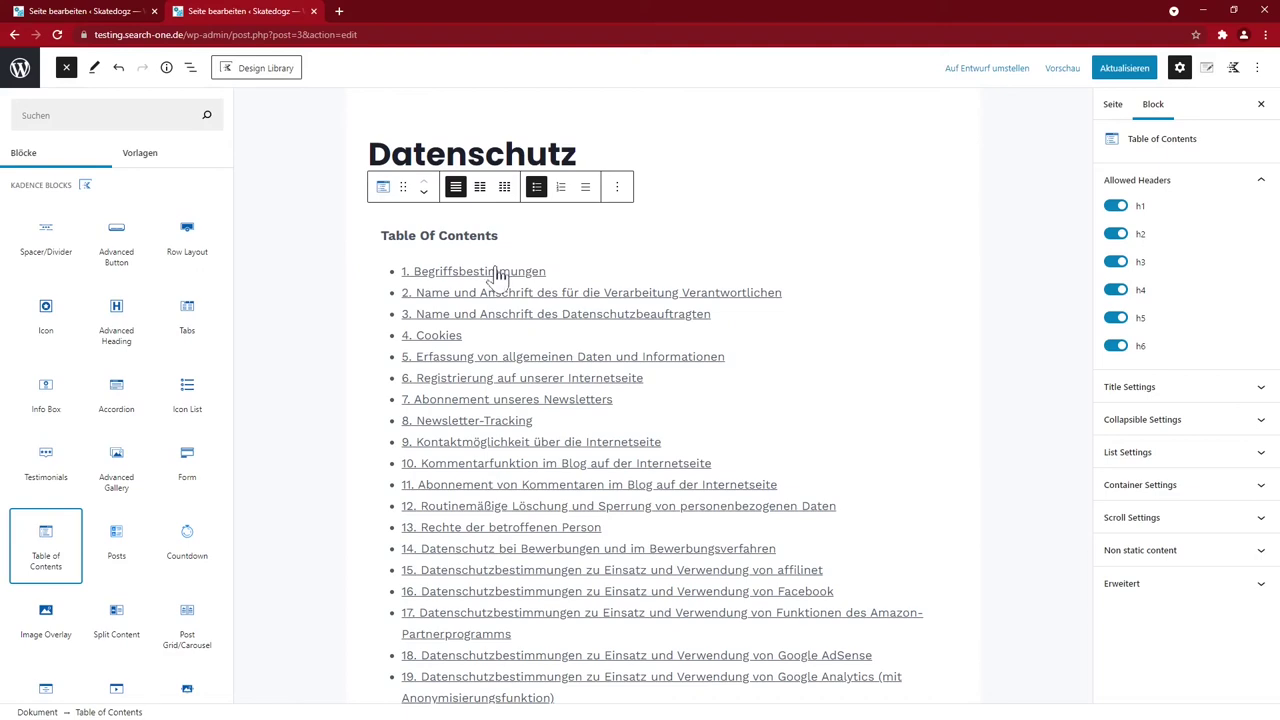
pyautogui.scroll(-10, 588, 500)
pyautogui.scroll(4, 590, 505)
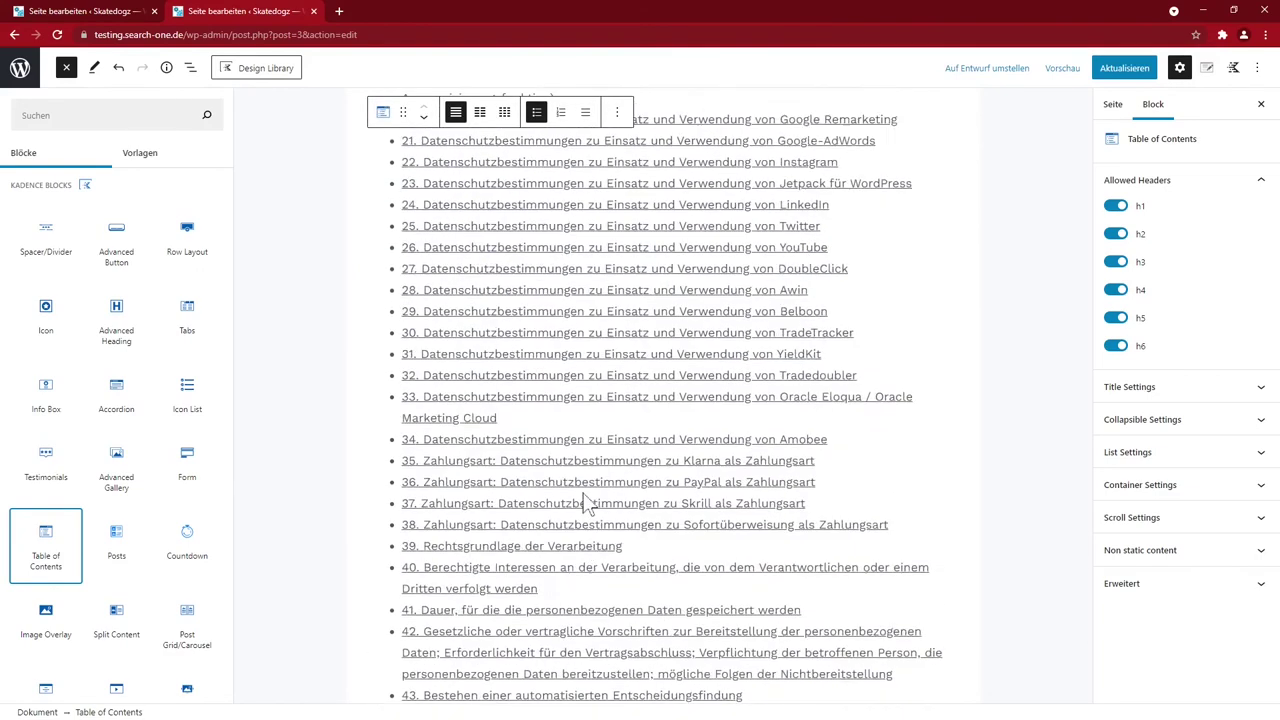
pyautogui.scroll(5, 588, 505)
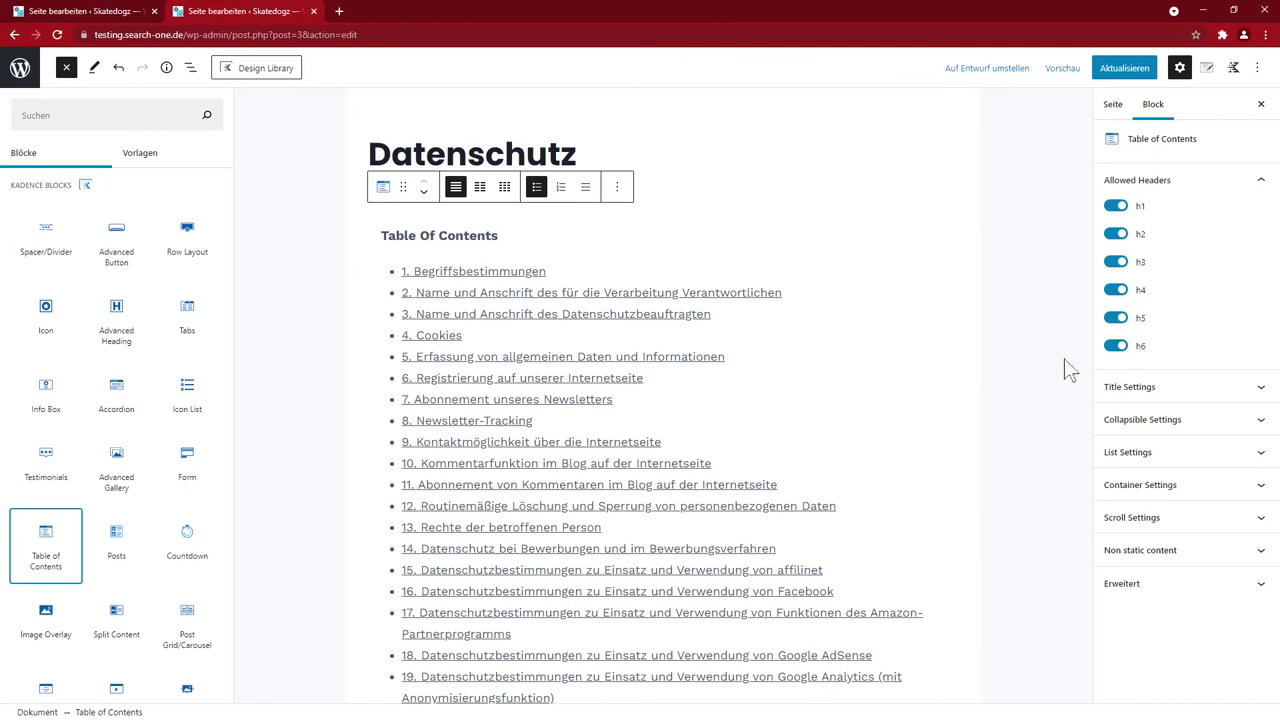
# Exclude h5 and h6 headings from the table of contents, and briefly try excluding h4 before allowing it again
pyautogui.click(1117, 348)
pyautogui.click(1117, 347)
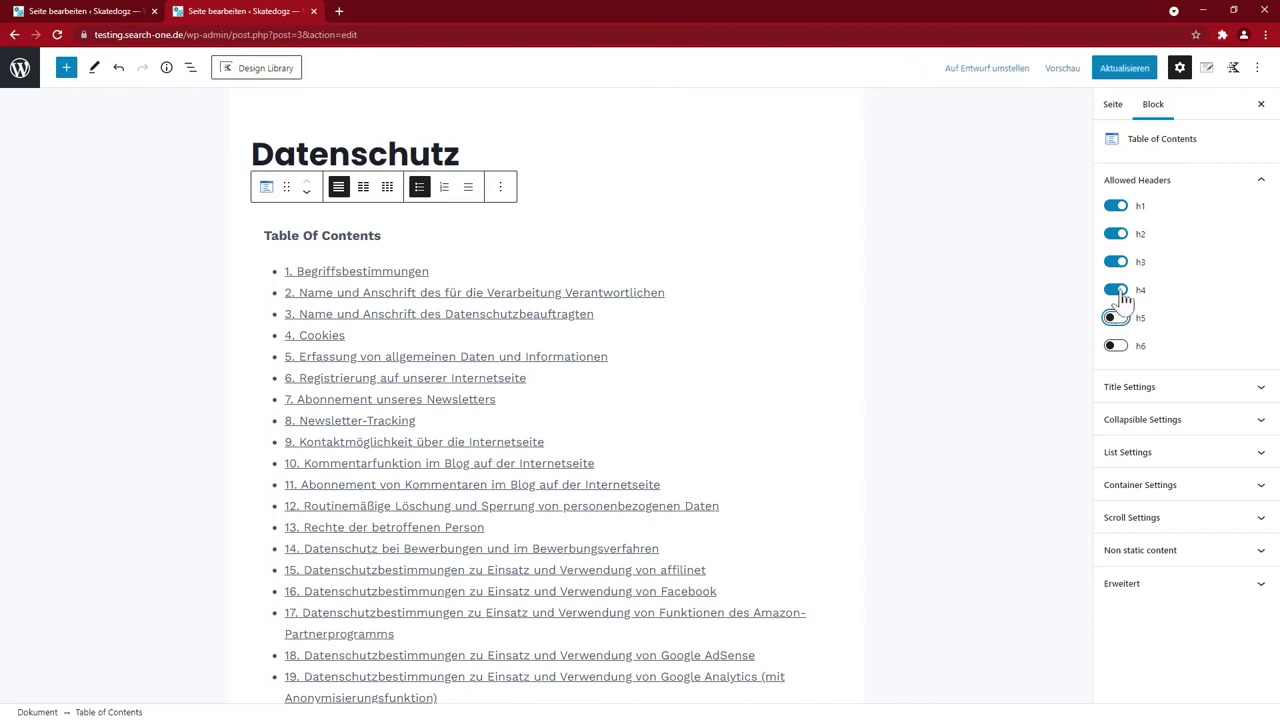
pyautogui.click(1118, 291)
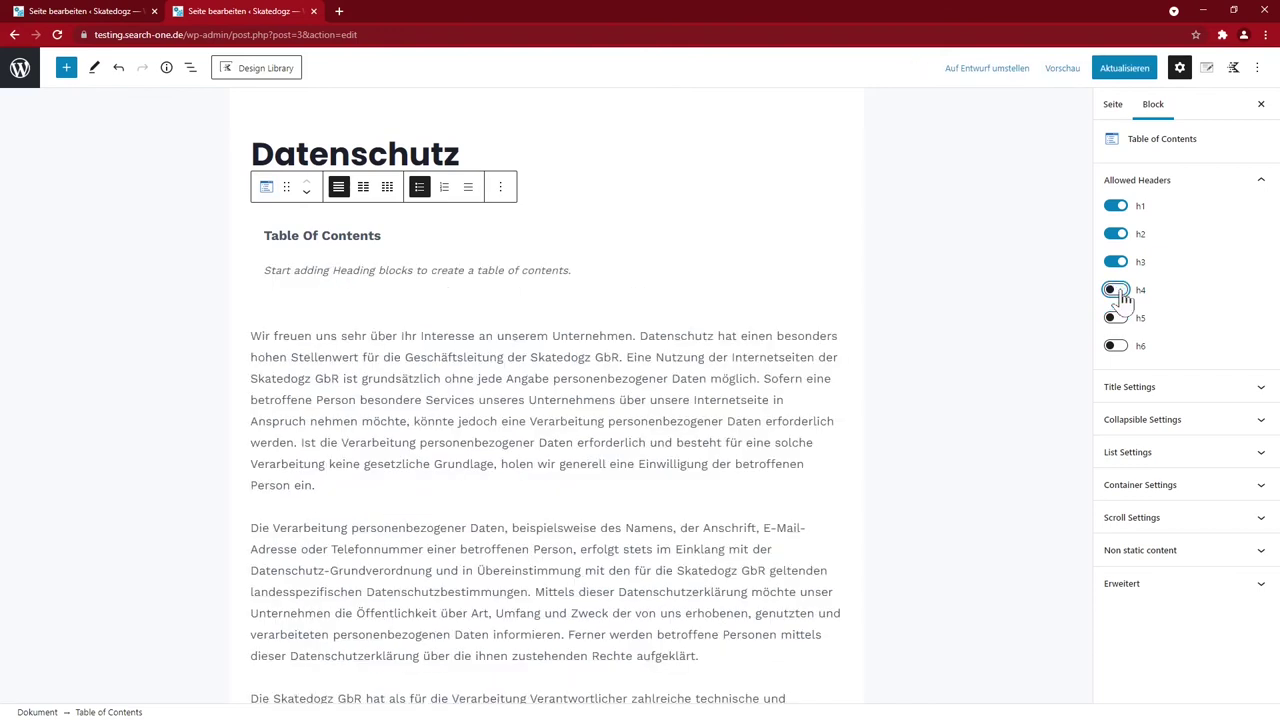
pyautogui.click(1117, 291)
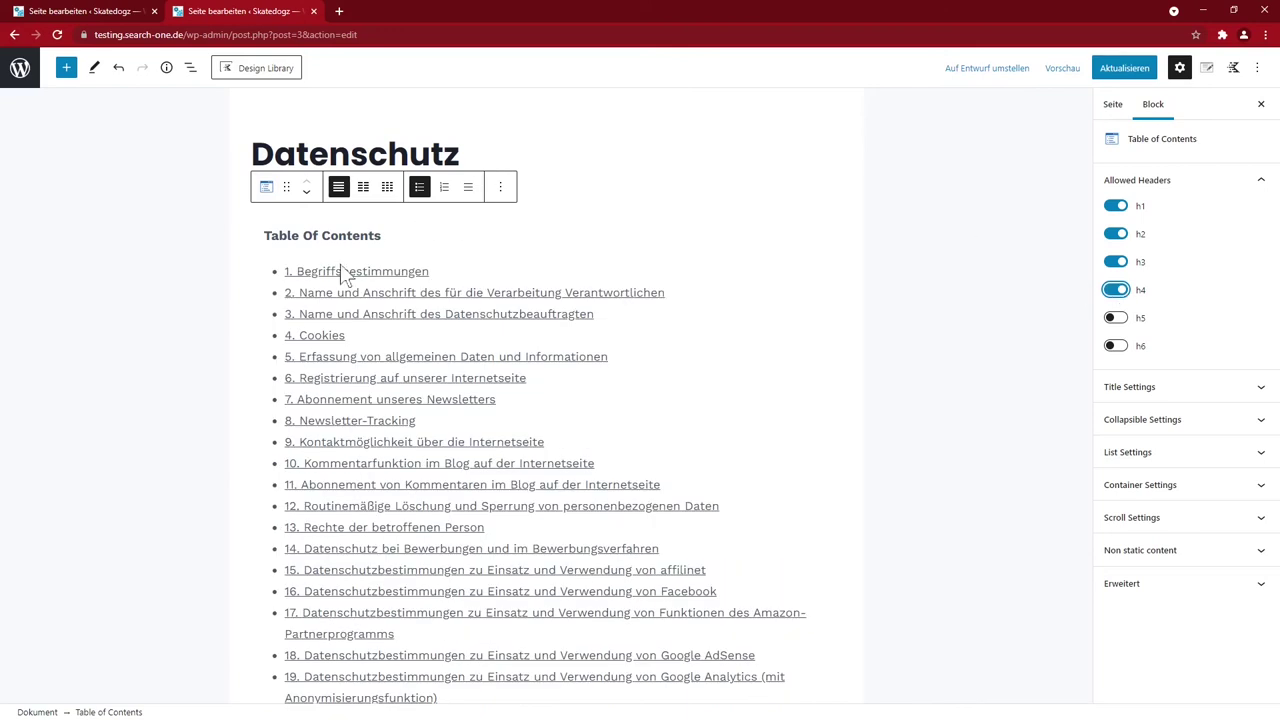
# Try numbered markers on the table of contents, settle on a list without markers, and retitle it Inhaltsverzeichnis
pyautogui.click(447, 195)
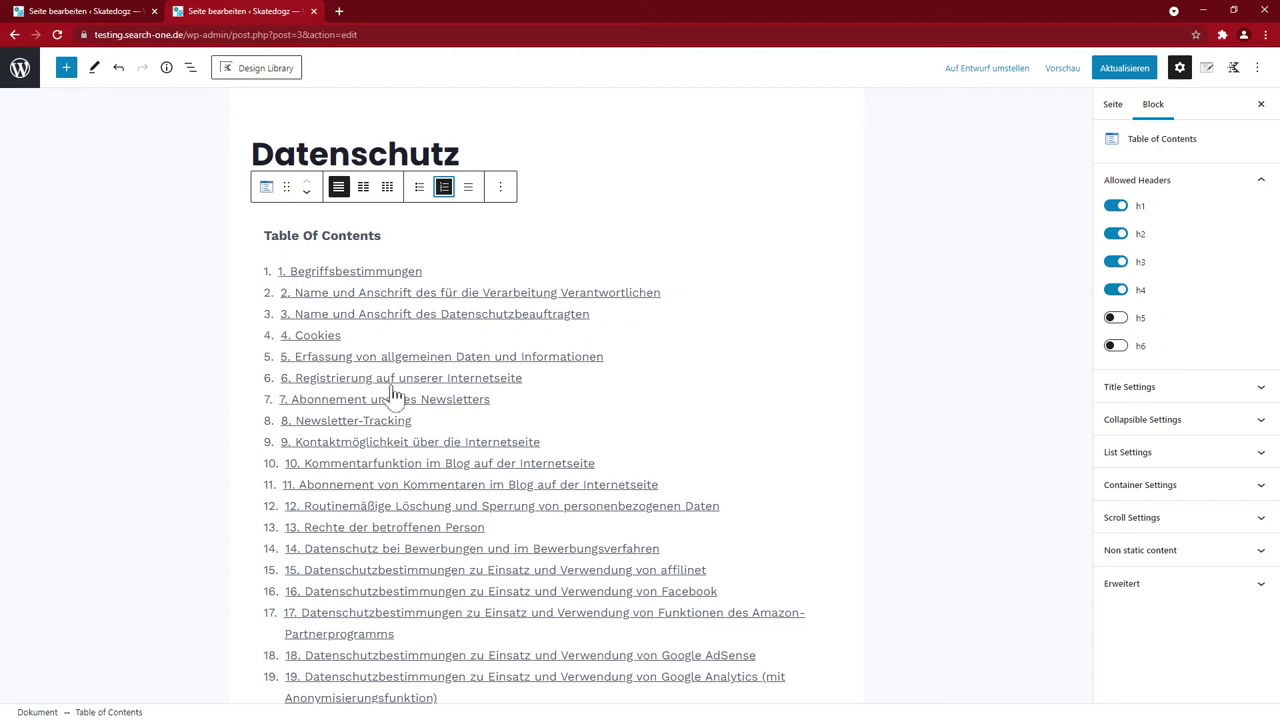
pyautogui.click(468, 188)
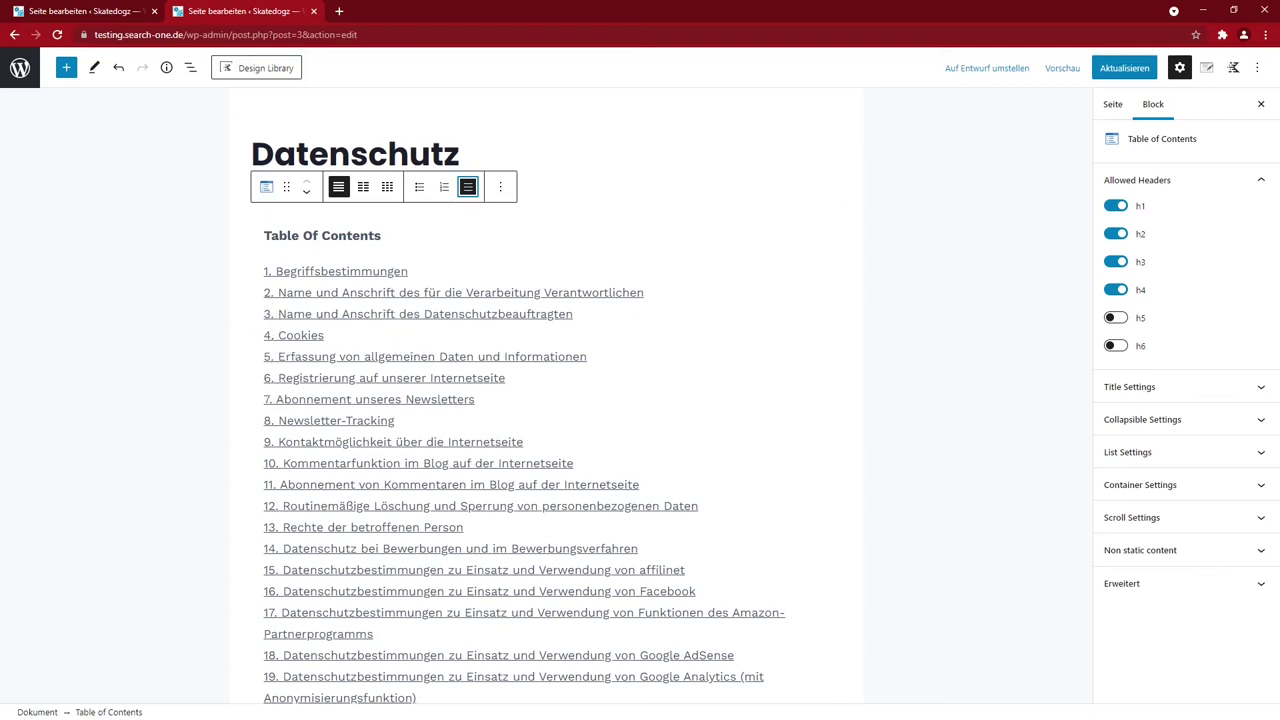
pyautogui.doubleClick(310, 236)
pyautogui.click(310, 236)
pyautogui.tripleClick(310, 236)
pyautogui.write('Inhaltsverzeichnis')
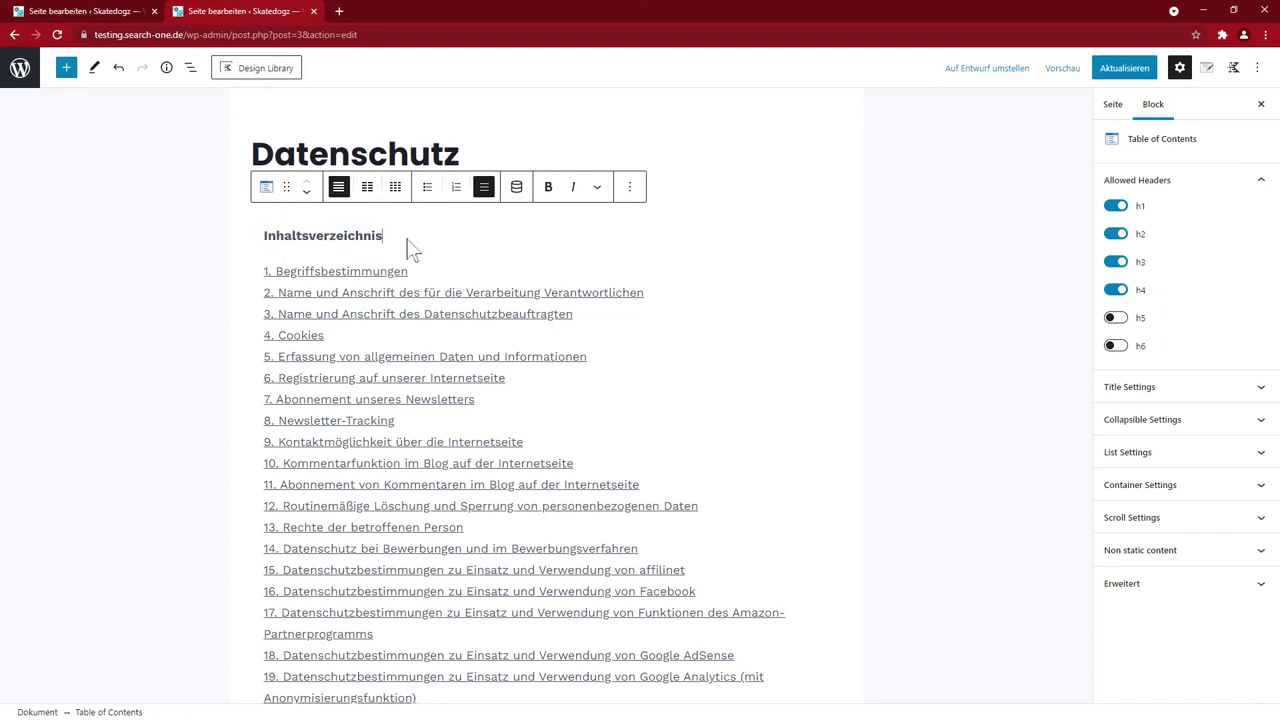
# Try two-column and three-column layouts for the table of contents and return it to a single column
pyautogui.click(367, 192)
pyautogui.click(396, 192)
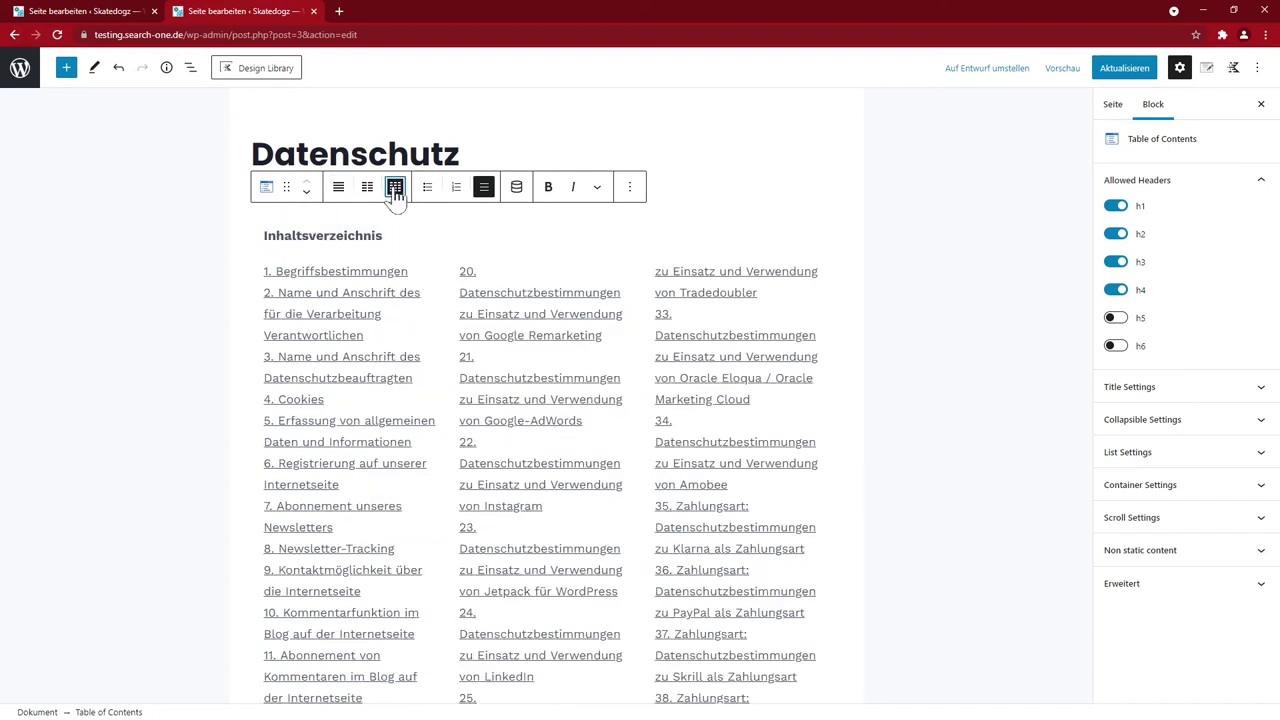
pyautogui.click(339, 192)
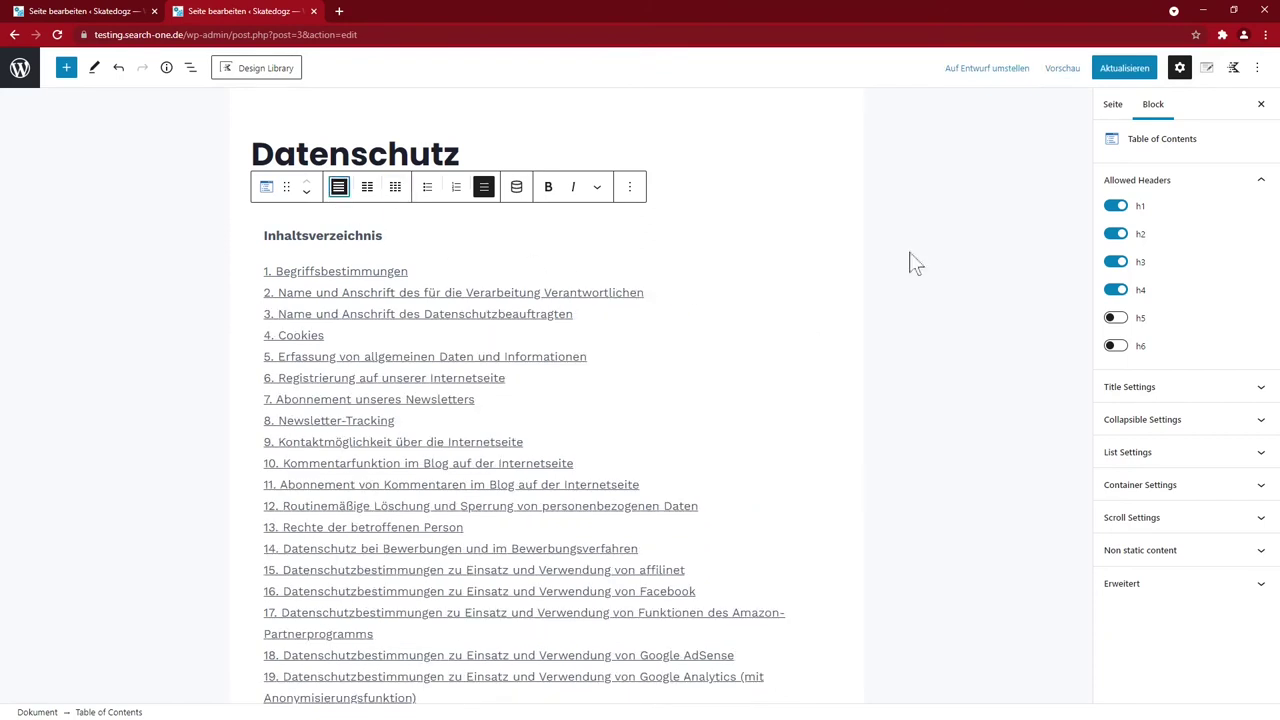
# Look through the title settings of the table of contents, including its typography, padding and border options
pyautogui.click(1170, 180)
pyautogui.click(1150, 212)
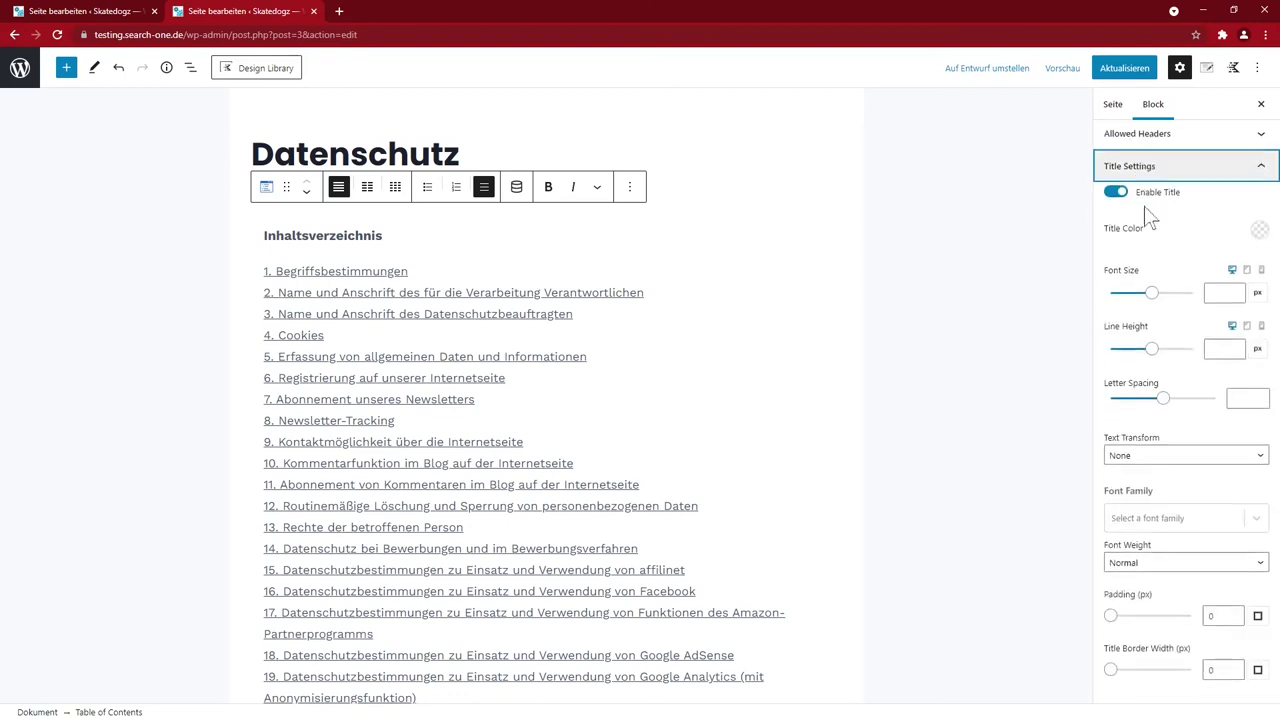
pyautogui.scroll(-4, 1148, 395)
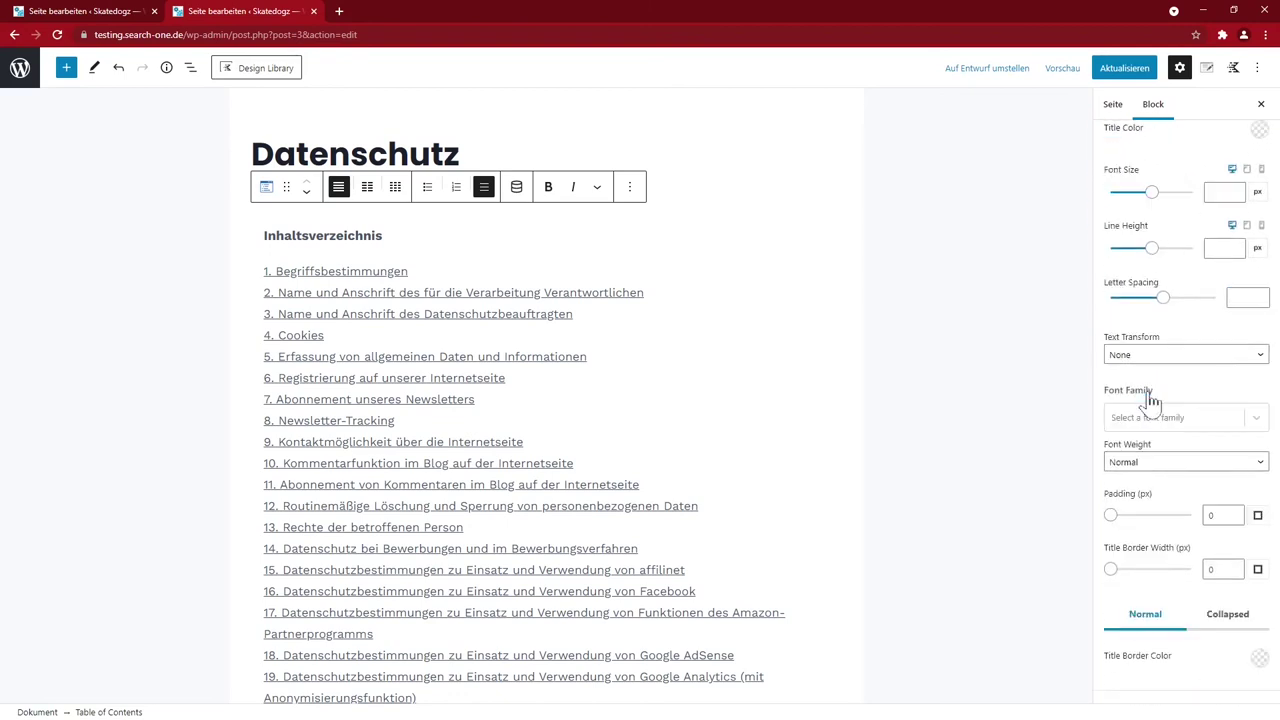
pyautogui.scroll(5, 1146, 394)
pyautogui.click(1138, 214)
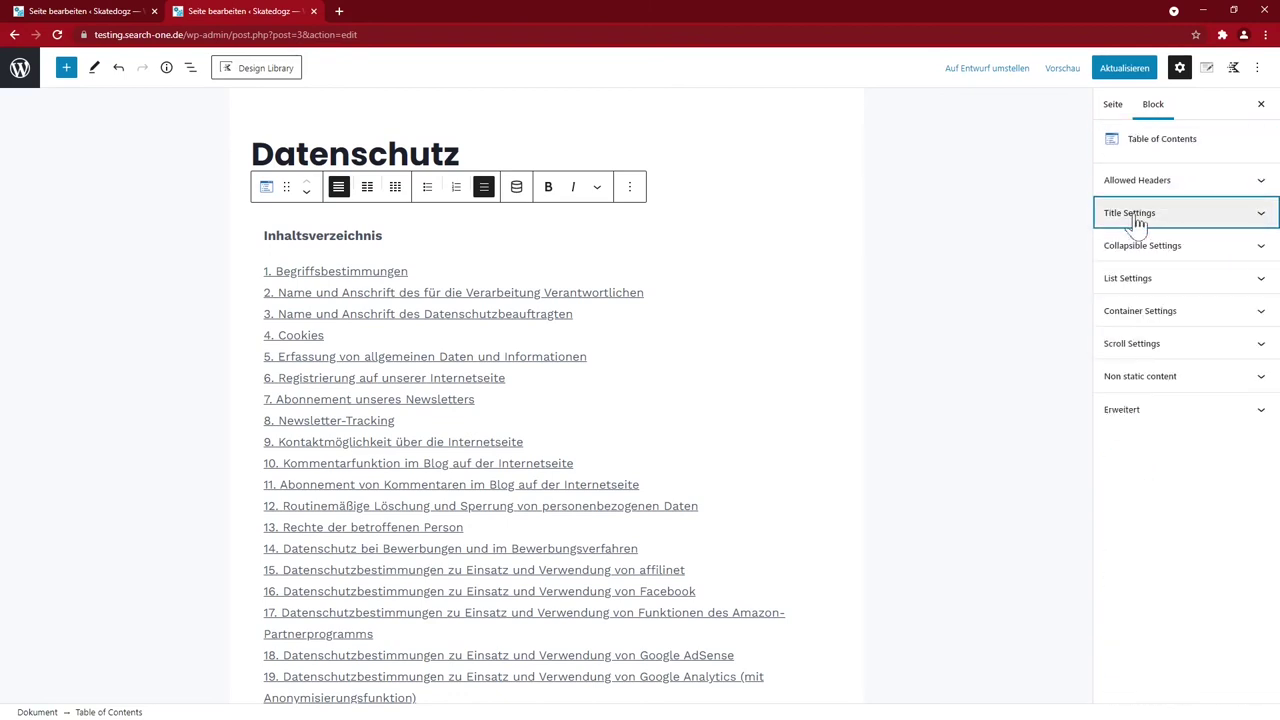
# Try collapsible content on the table of contents, test folding and unfolding the list, and disable the option again
pyautogui.click(1133, 250)
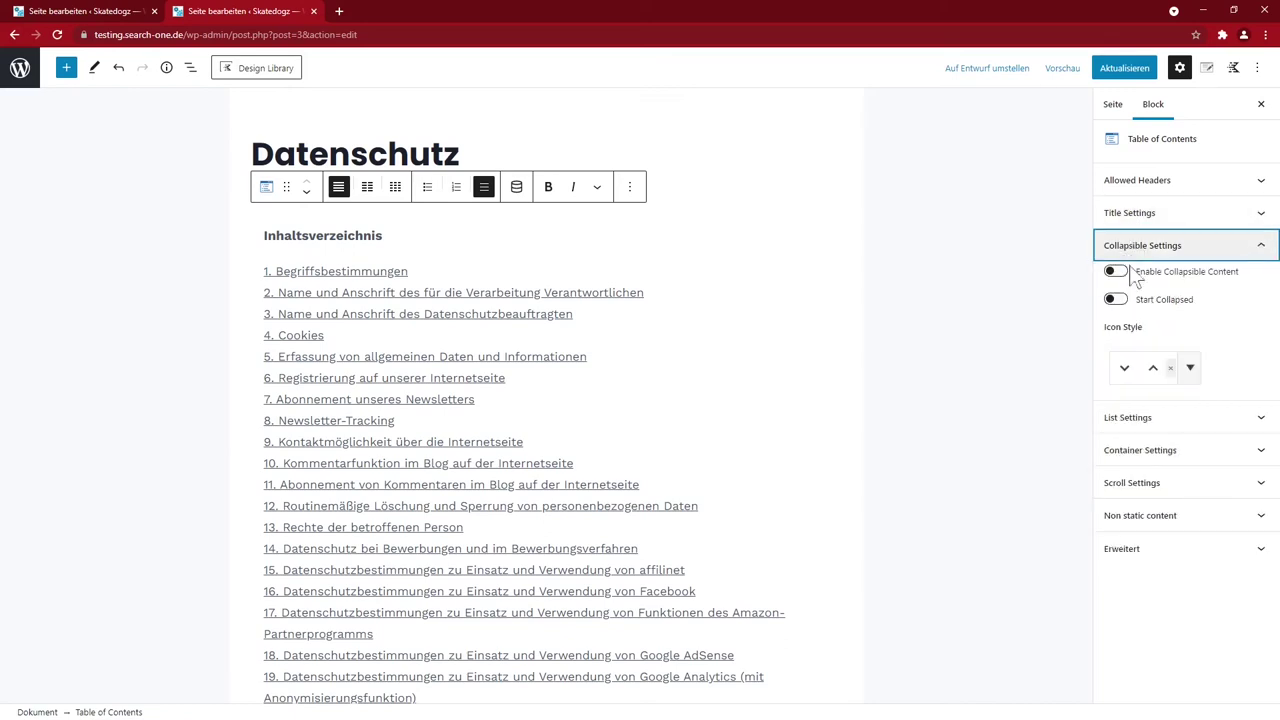
pyautogui.click(1112, 271)
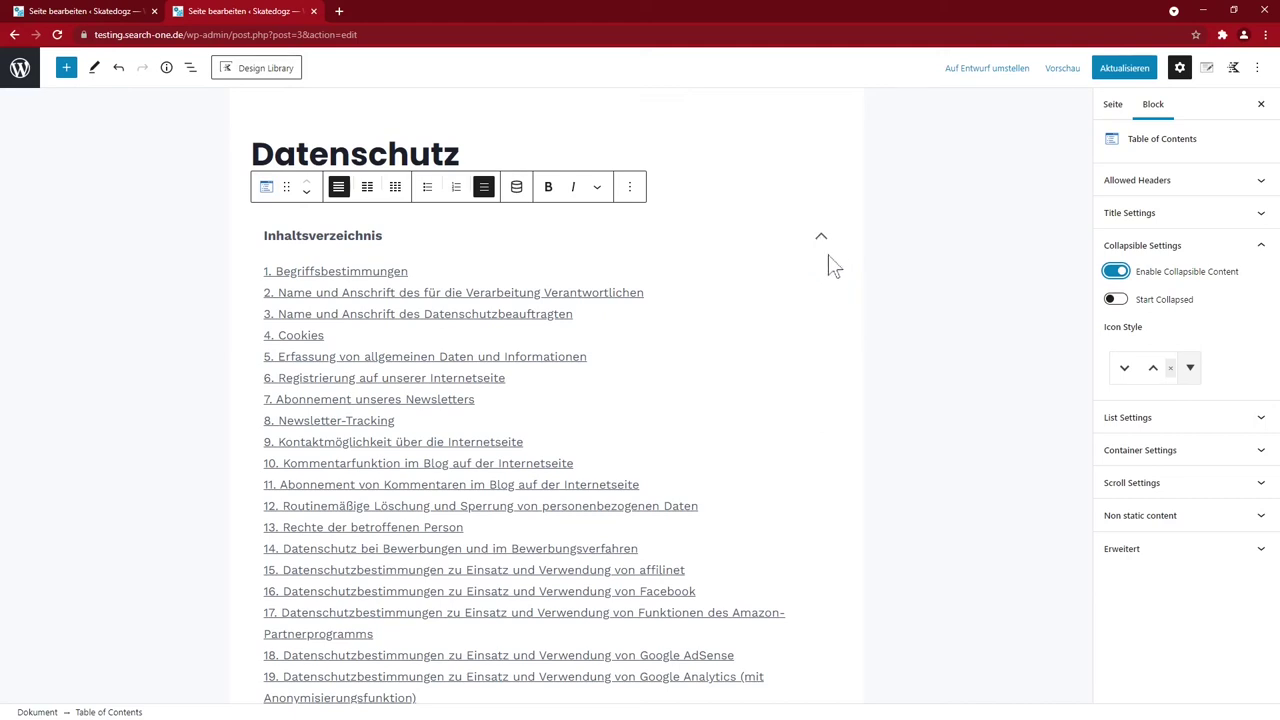
pyautogui.click(821, 242)
pyautogui.click(821, 242)
pyautogui.click(821, 242)
pyautogui.click(1122, 274)
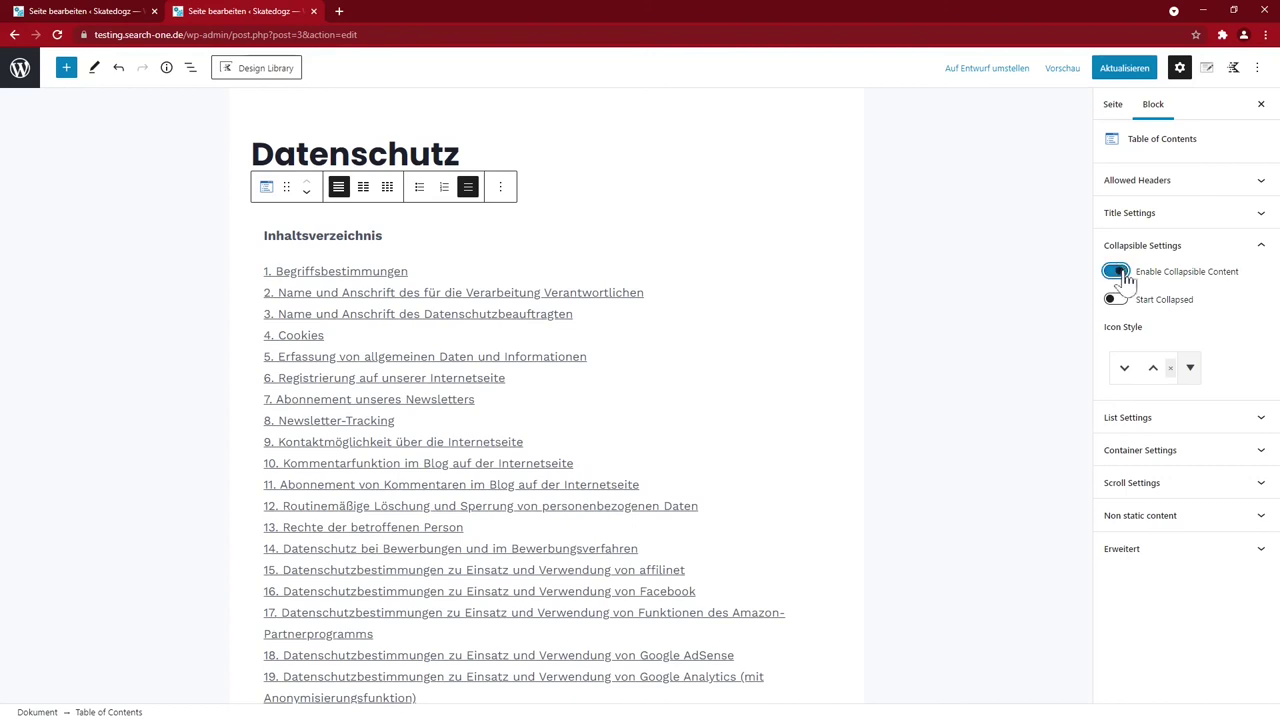
# Look through the list settings of the table of contents, including item gap, link style, typography and container margin
pyautogui.click(1255, 250)
pyautogui.click(1131, 280)
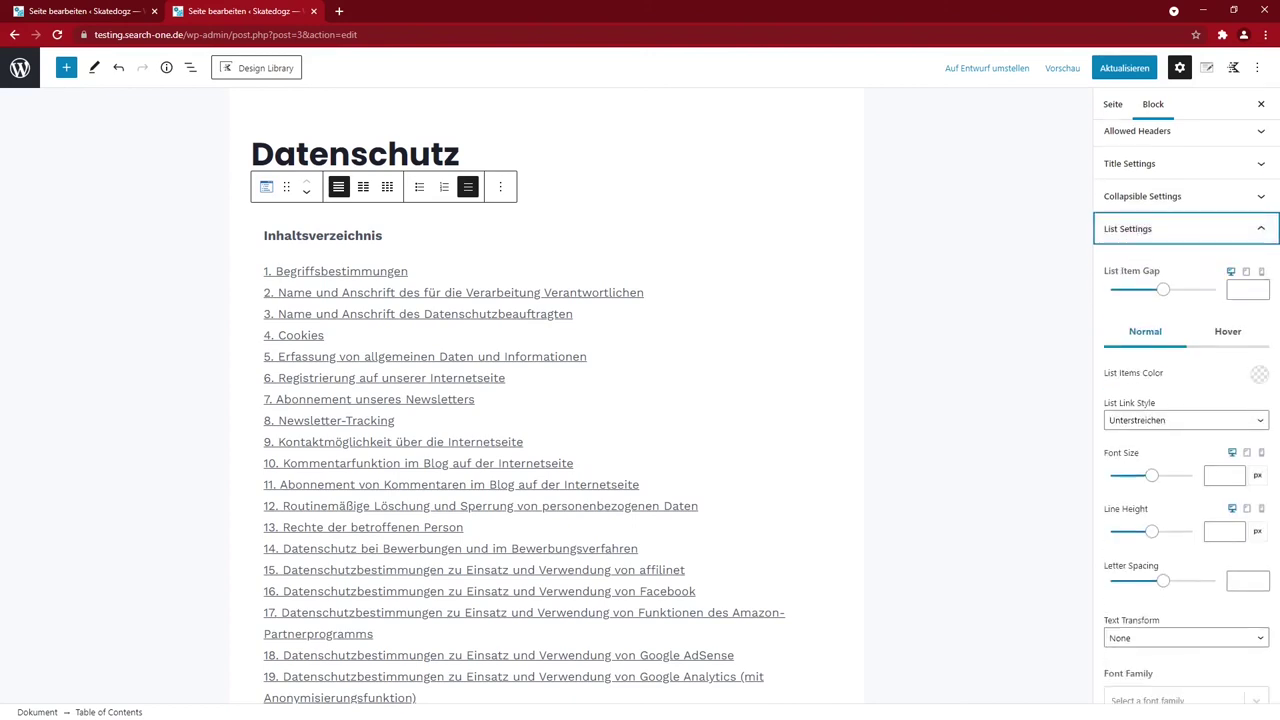
pyautogui.scroll(-3, 1186, 400)
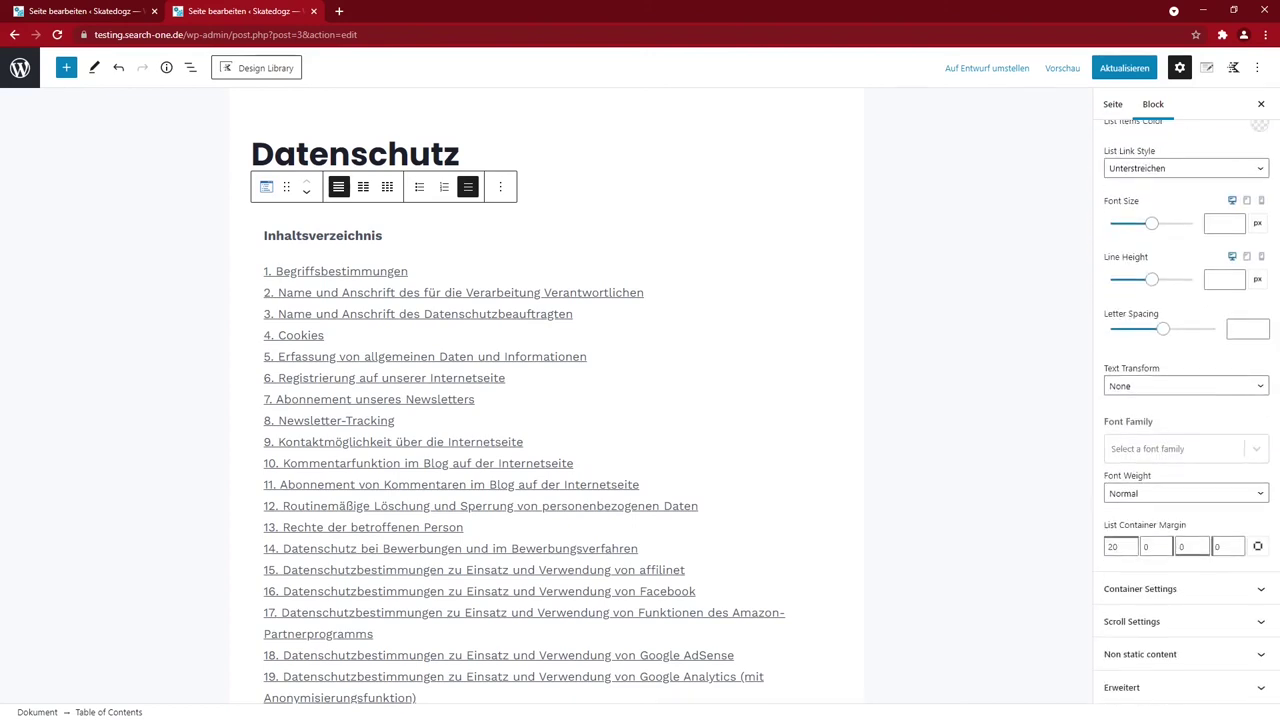
pyautogui.scroll(3, 1130, 283)
pyautogui.click(1130, 280)
# Try the light palette colour F7FAFC as the table of contents' container background and reset it
pyautogui.click(1131, 312)
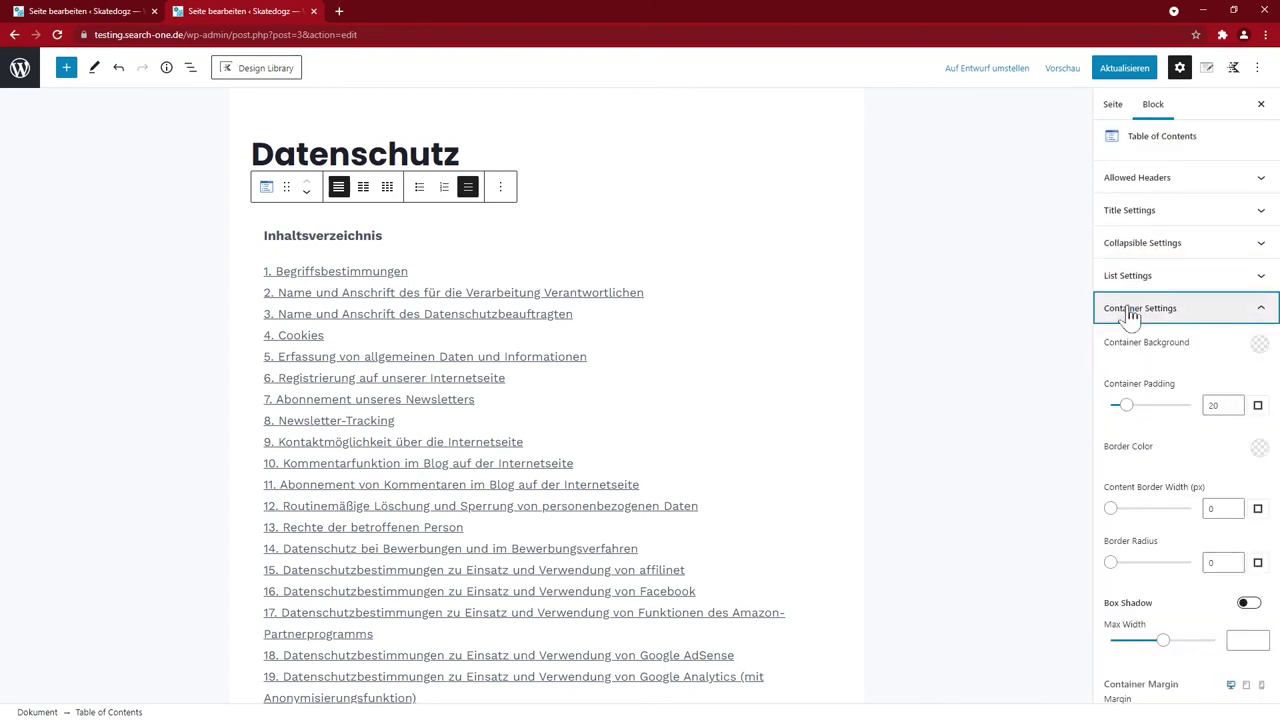
pyautogui.click(1259, 343)
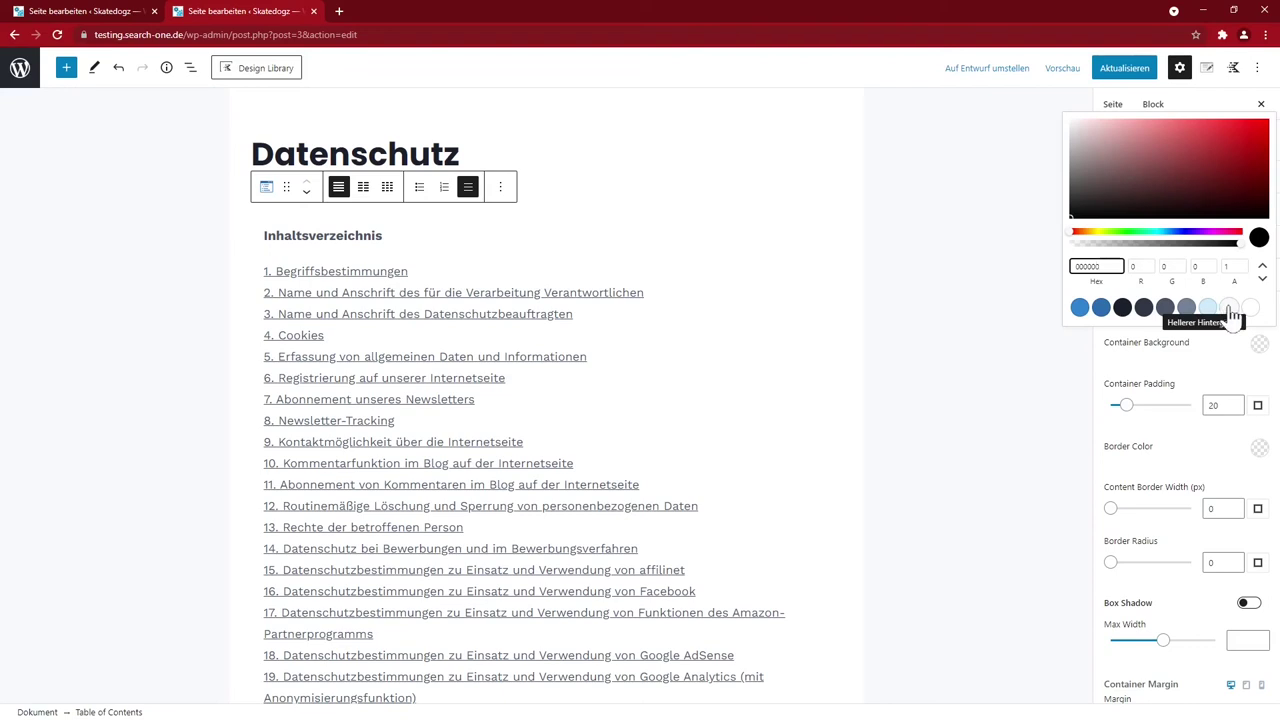
pyautogui.click(1229, 308)
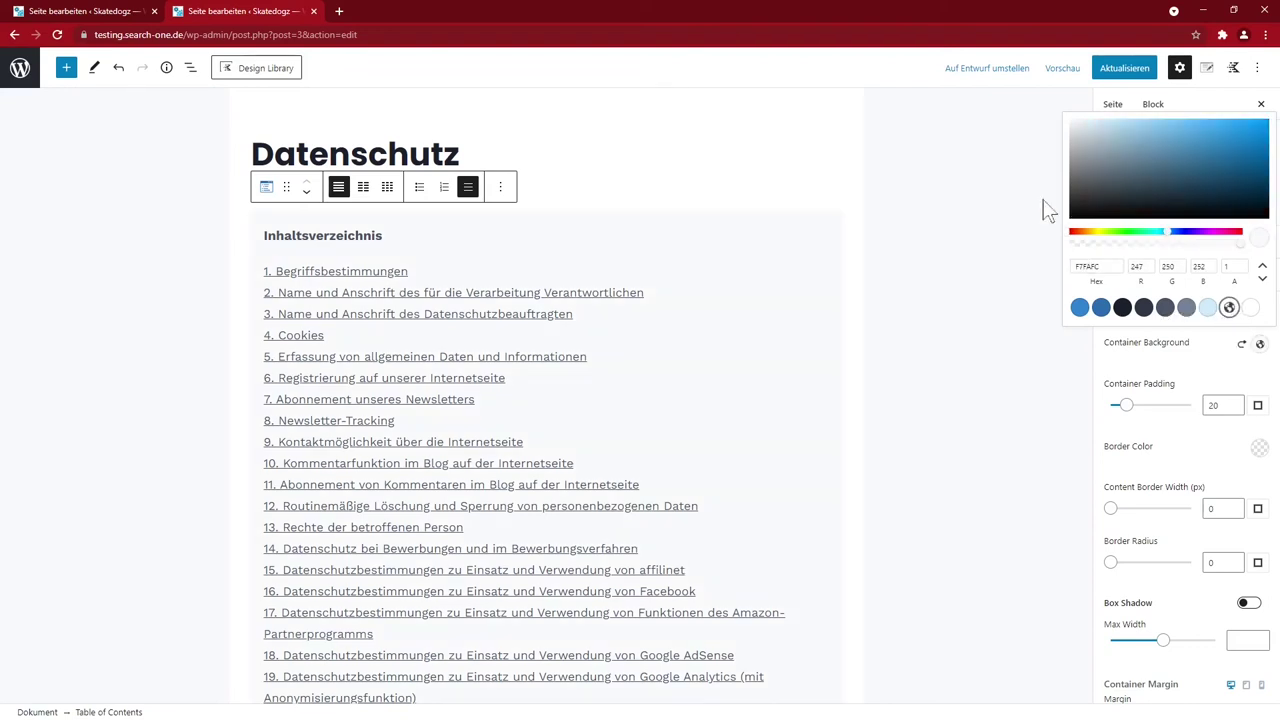
pyautogui.click(1241, 344)
pyautogui.click(1140, 308)
# Check the table of contents' scroll settings, update the page, and test the Newsletter-Tracking entry on the live Datenschutz page
pyautogui.click(1146, 343)
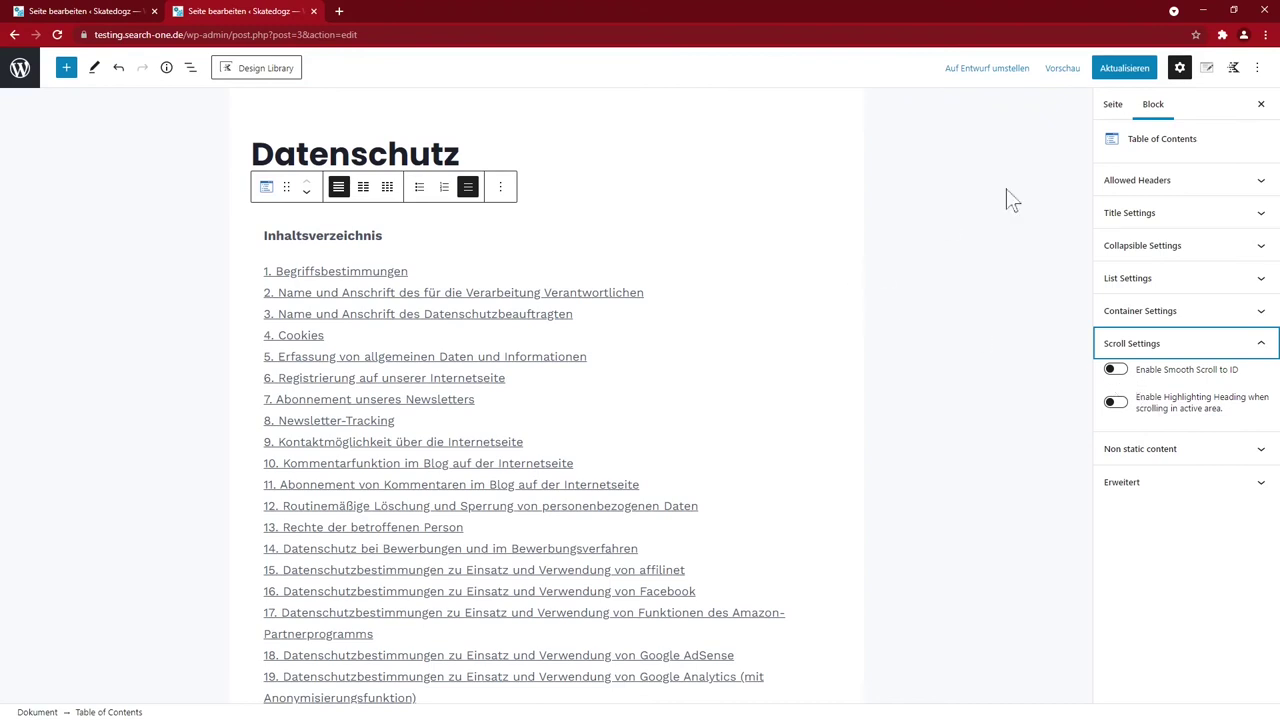
pyautogui.click(1113, 76)
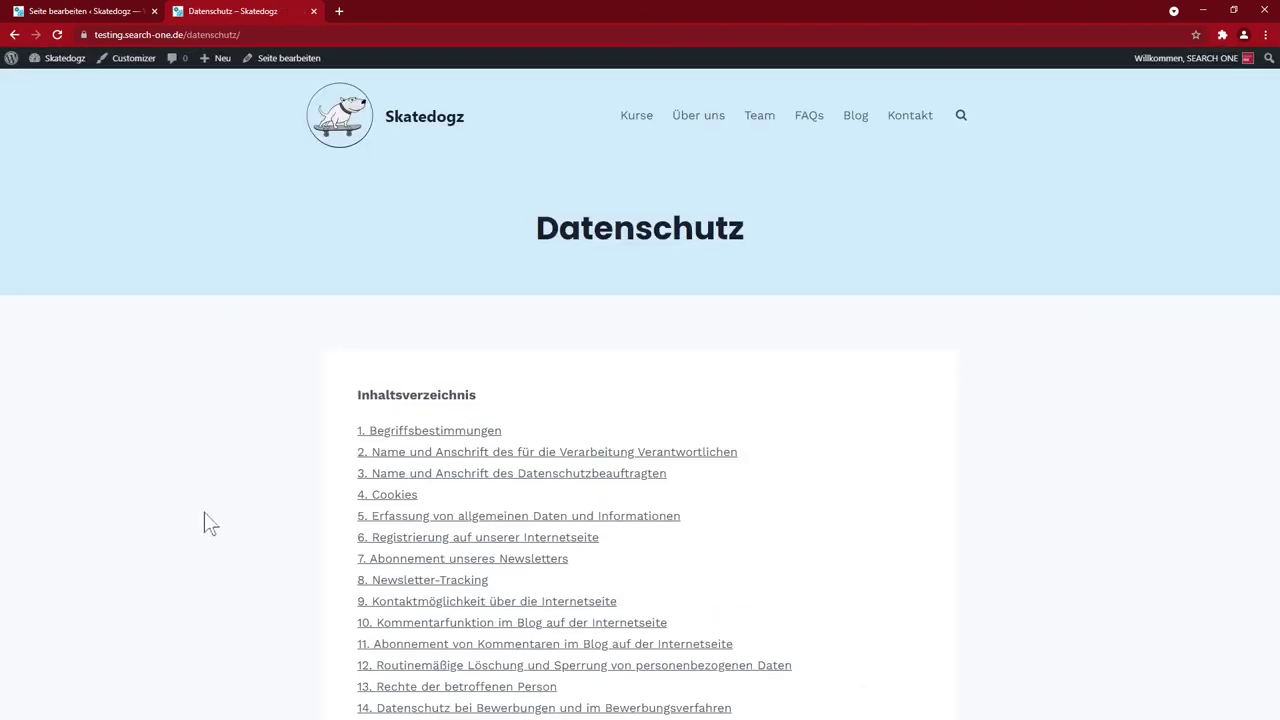
pyautogui.click(392, 582)
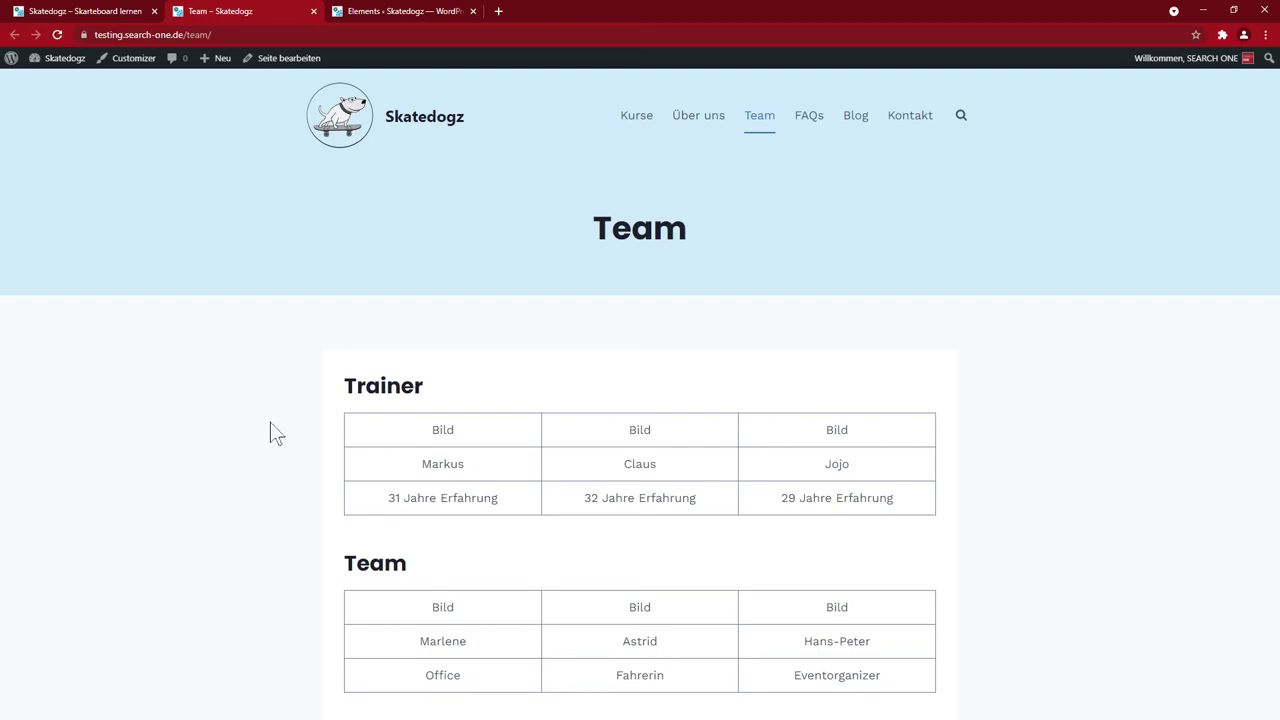
# Compare the live homepage with the Team page, and add a new Kadence element of the Default type
pyautogui.hotkey('ctrl', 'shift', 'Tab')
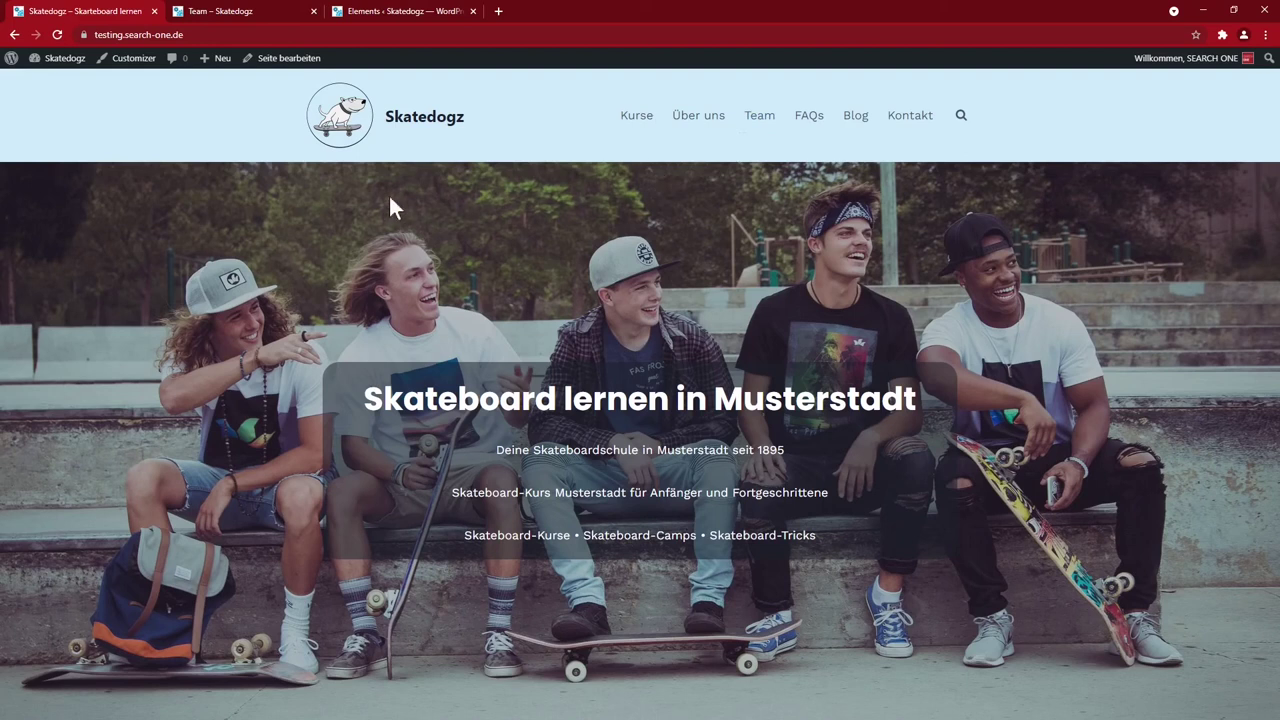
pyautogui.click(257, 12)
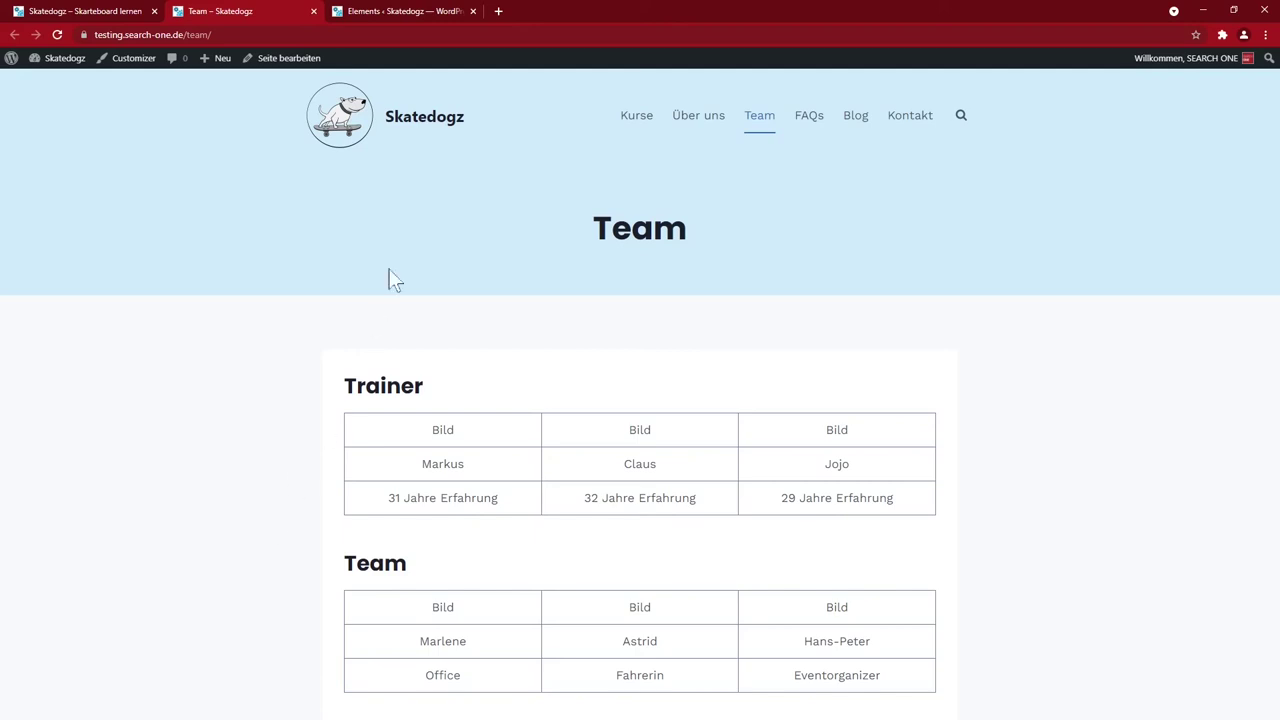
pyautogui.click(372, 14)
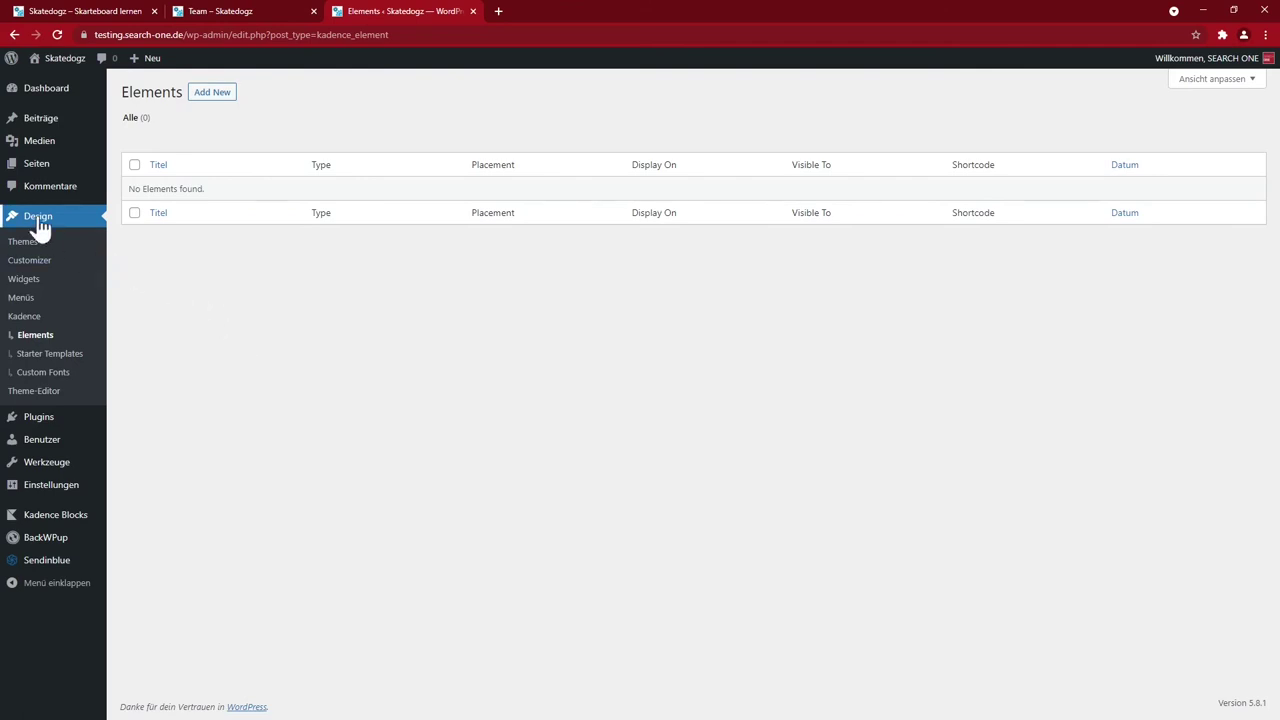
pyautogui.click(222, 96)
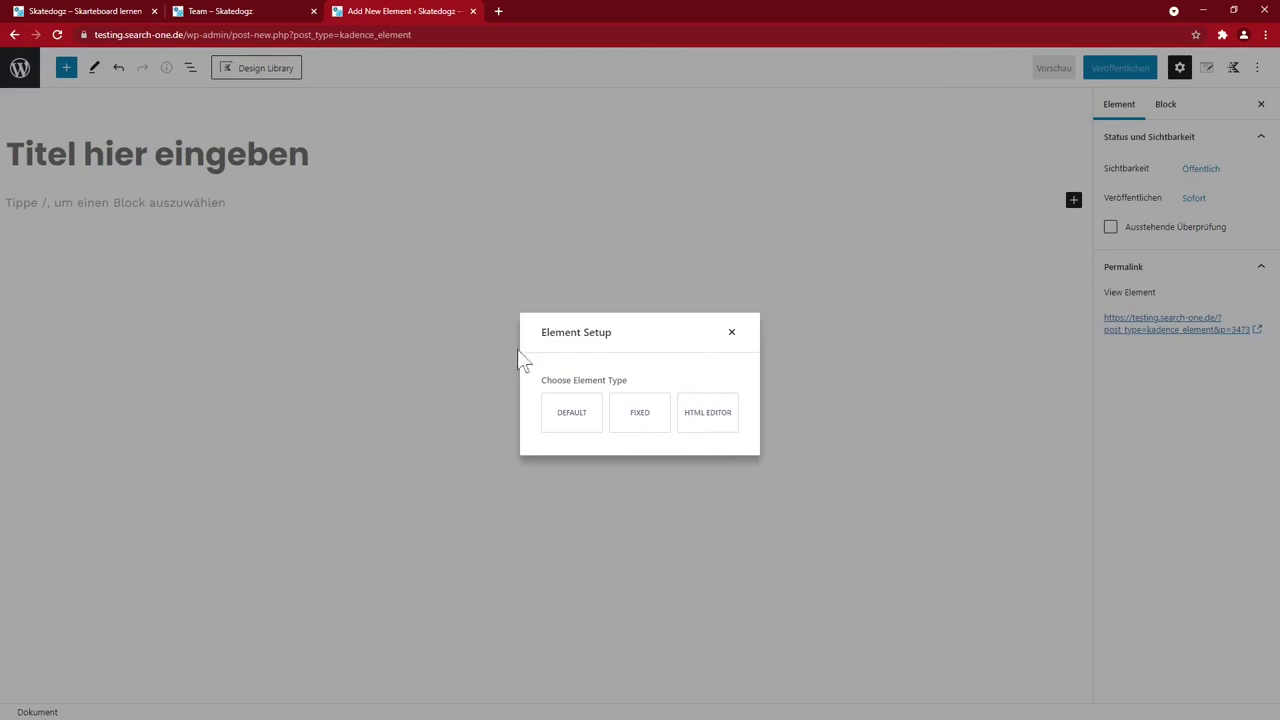
pyautogui.click(570, 414)
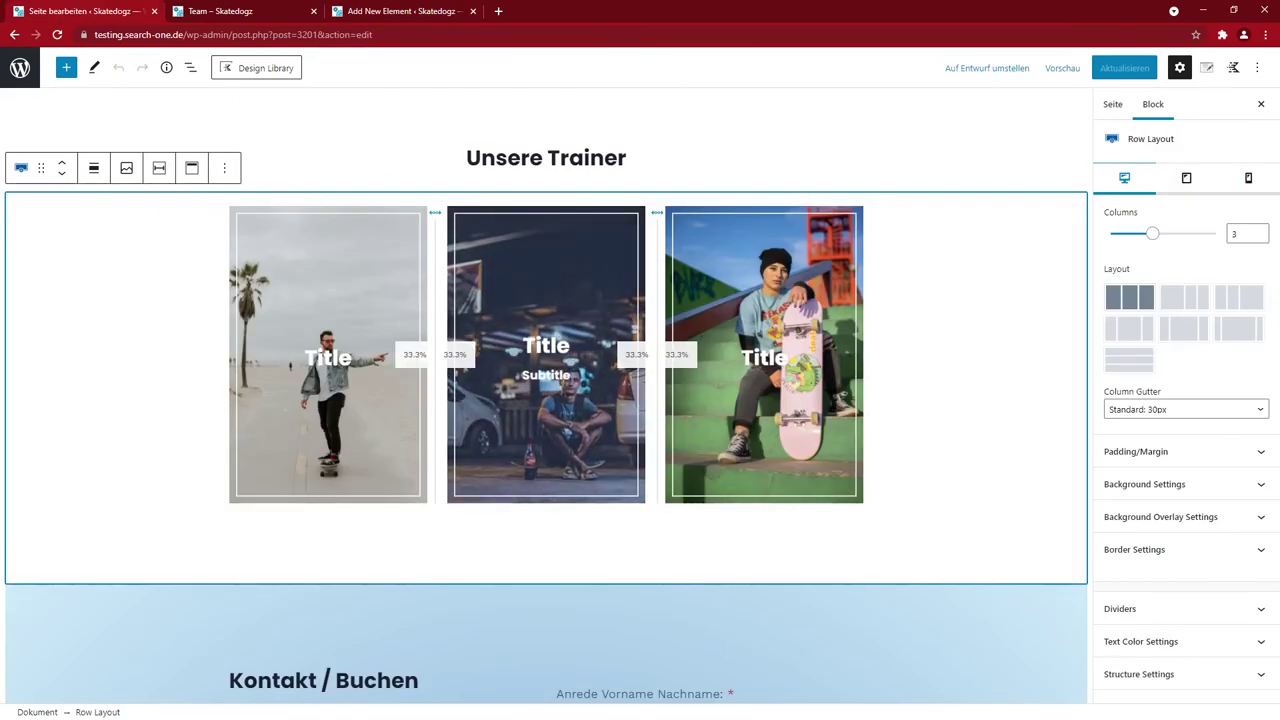
# Copy the three-column Row Layout block with the trainer images below Unsere Trainer in the homepage editor
pyautogui.click(224, 168)
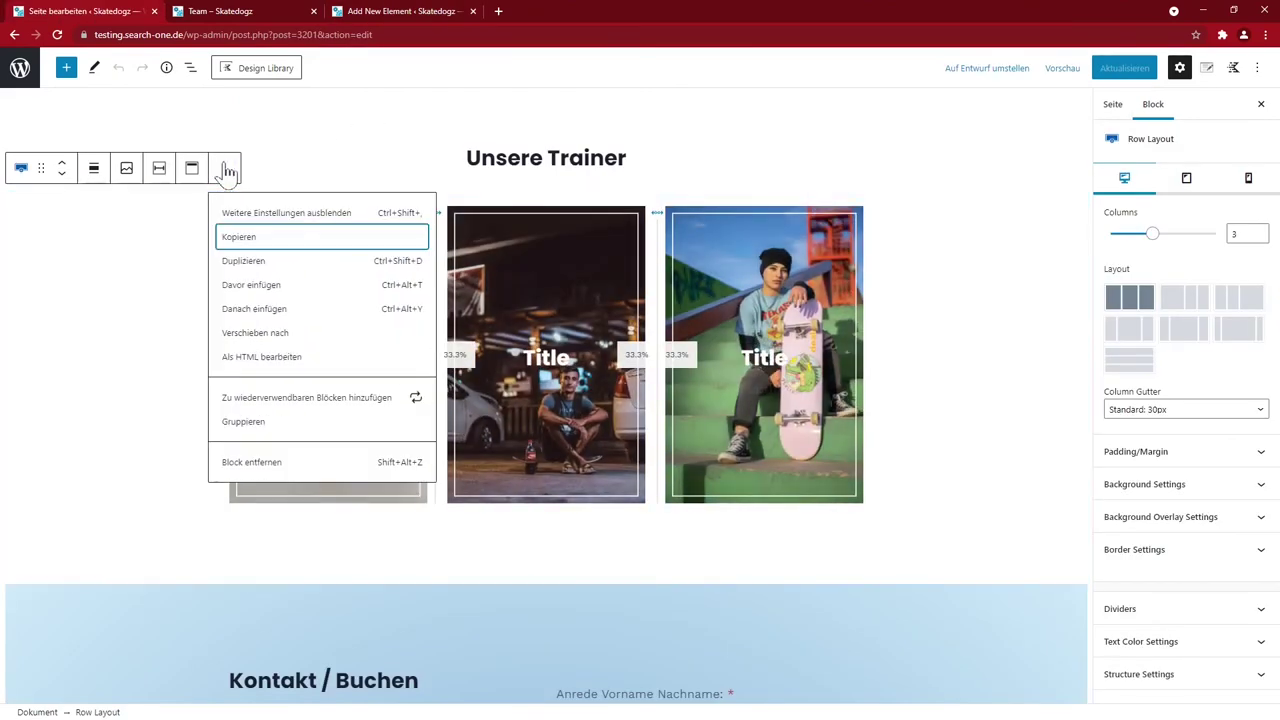
pyautogui.click(258, 240)
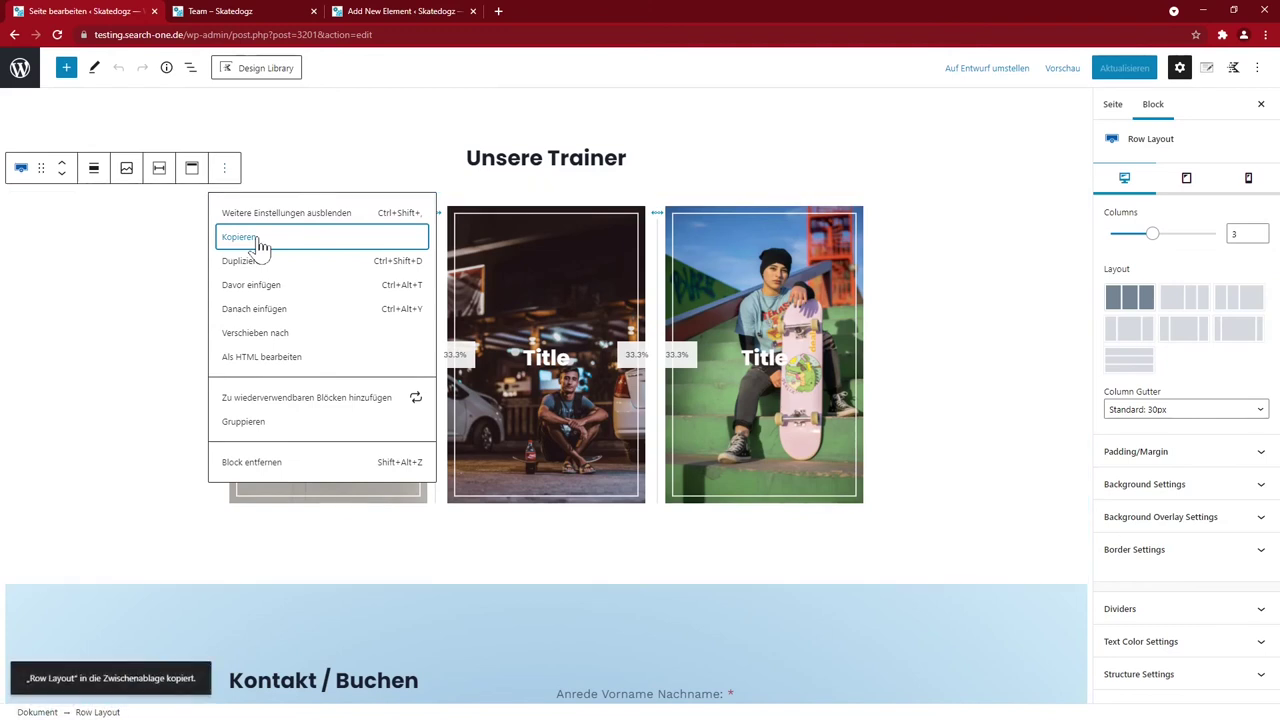
# Paste the copied three-column trainer Row Layout into the empty content block of the new Kadence element
pyautogui.click(420, 11)
pyautogui.click(115, 202)
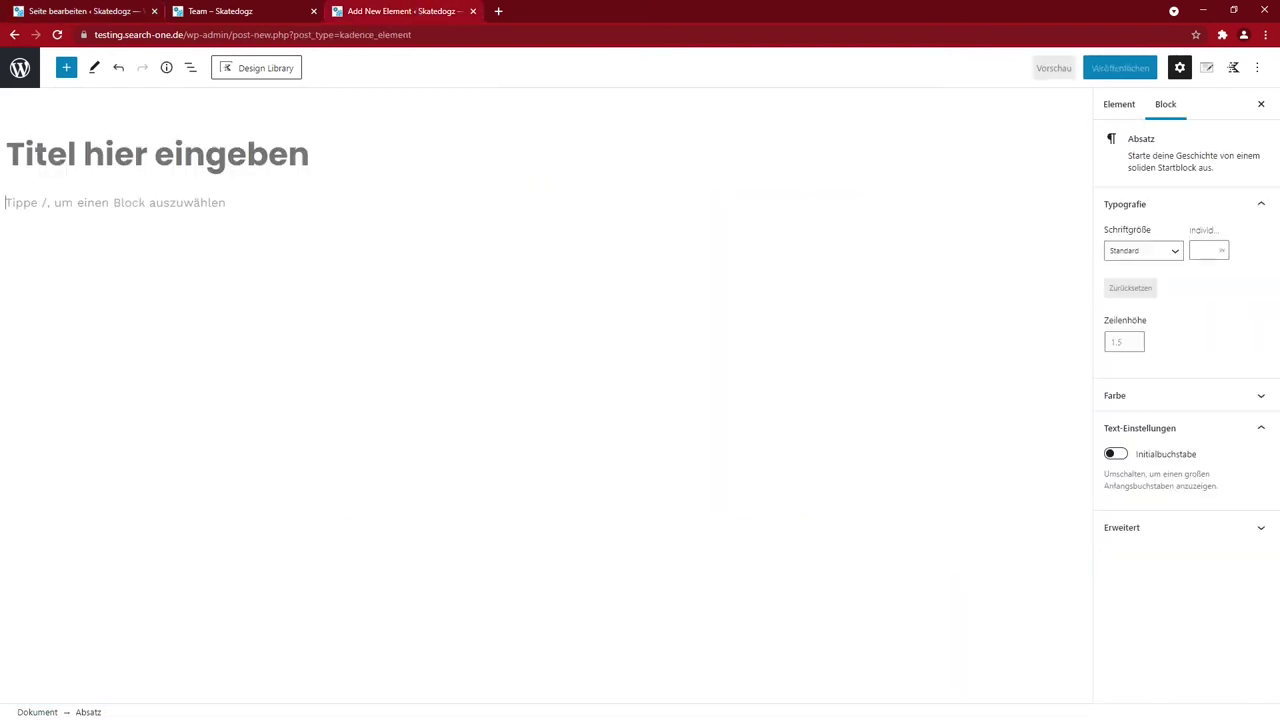
pyautogui.rightClick(170, 212)
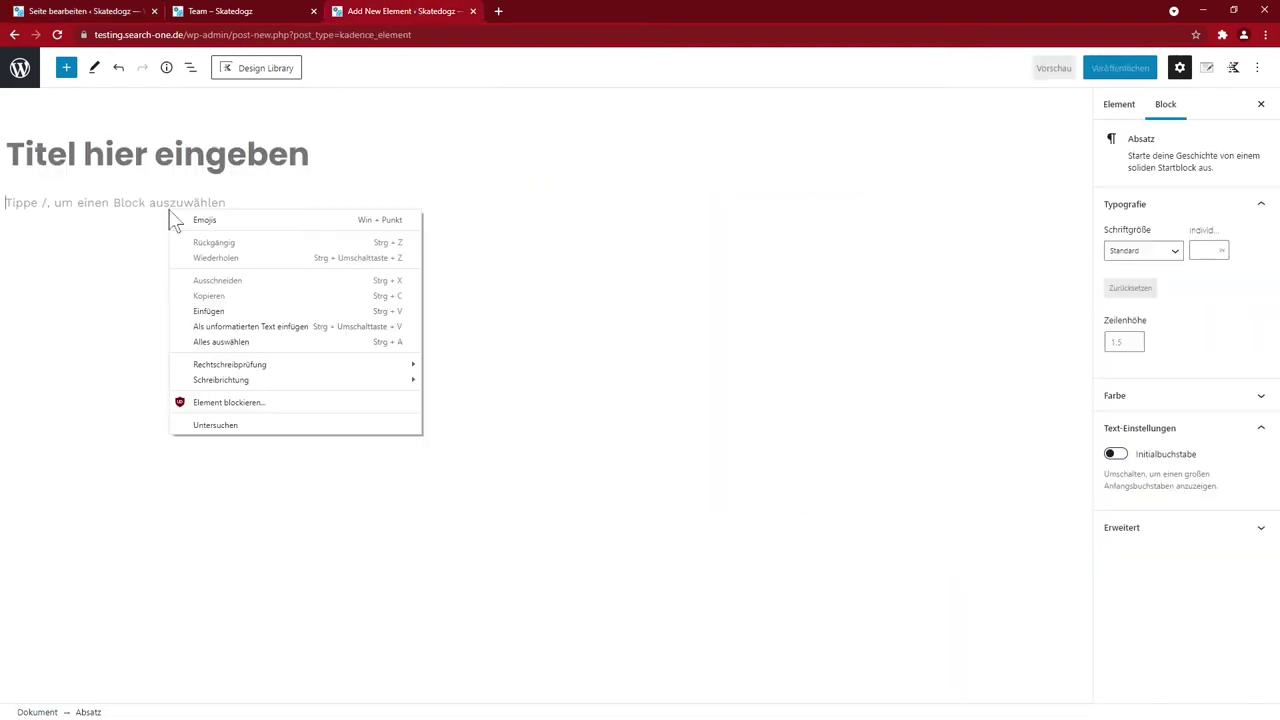
pyautogui.click(209, 312)
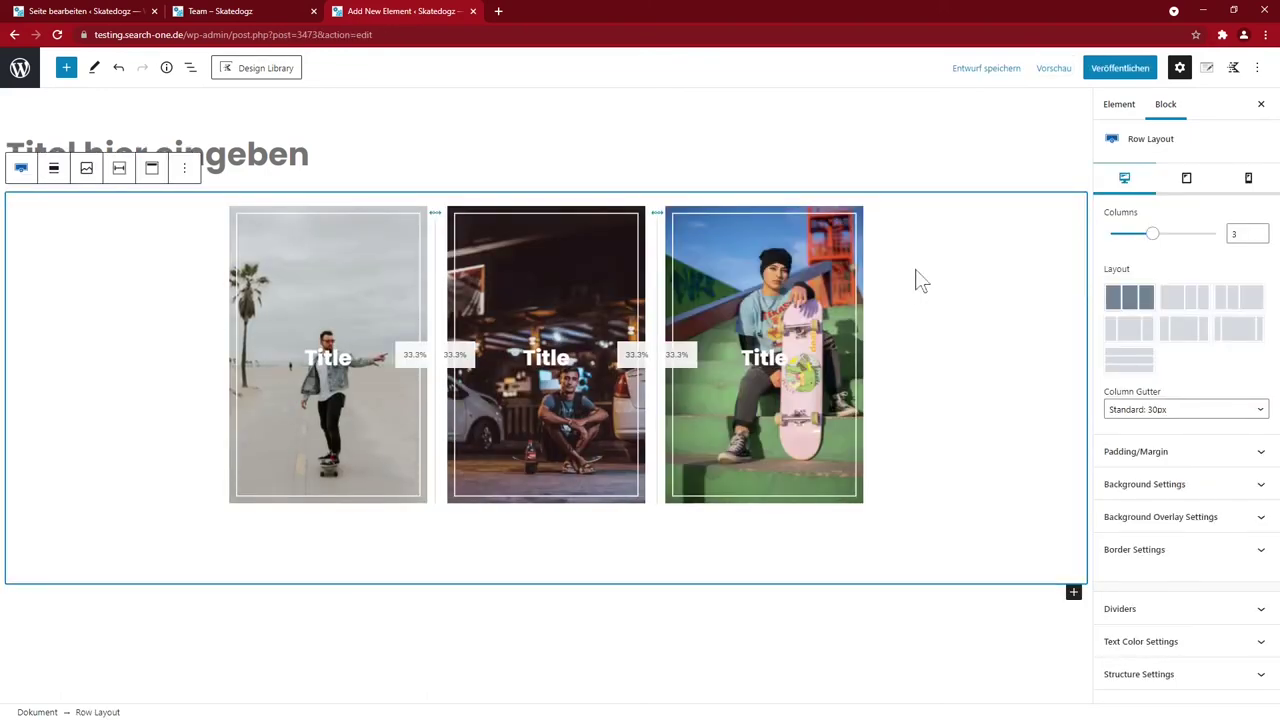
# Title the new Kadence element Unsere Trainer and publish it
pyautogui.click(7, 154)
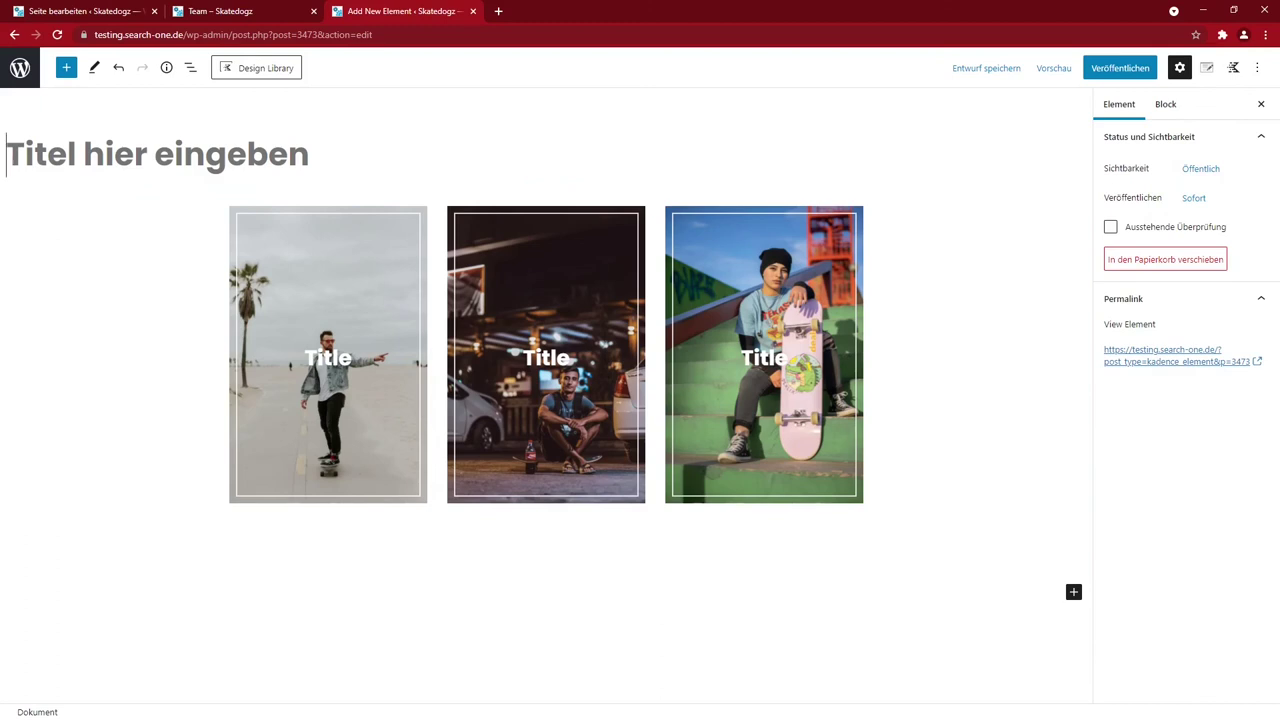
pyautogui.write('Unsere Trainer')
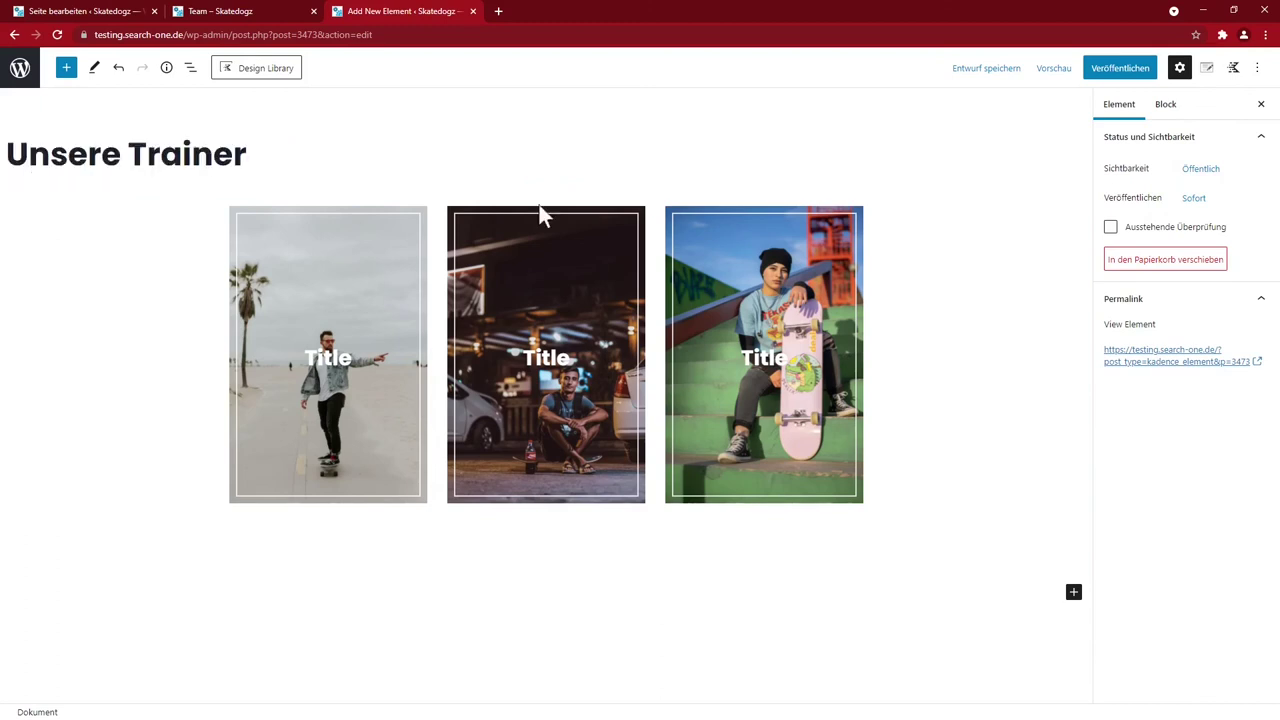
pyautogui.click(1118, 70)
pyautogui.click(1118, 74)
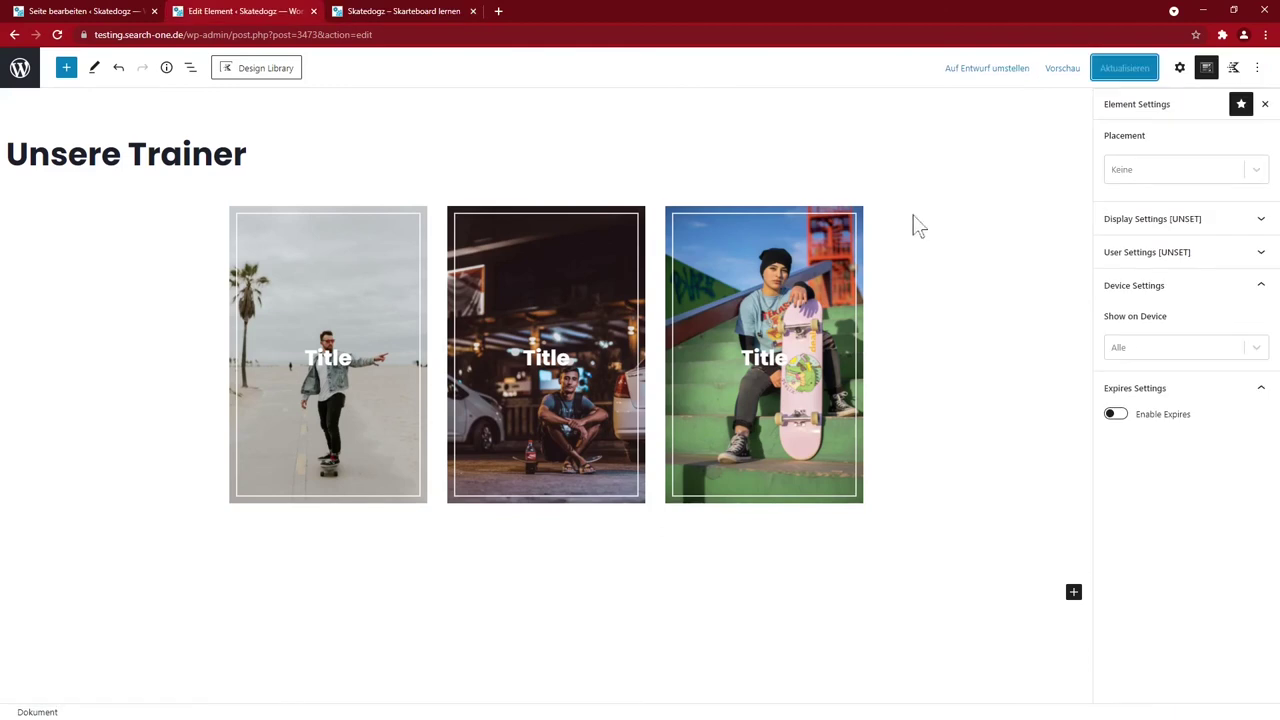
# Examine the Placement options in the element settings without choosing one
pyautogui.click(1207, 68)
pyautogui.click(1207, 68)
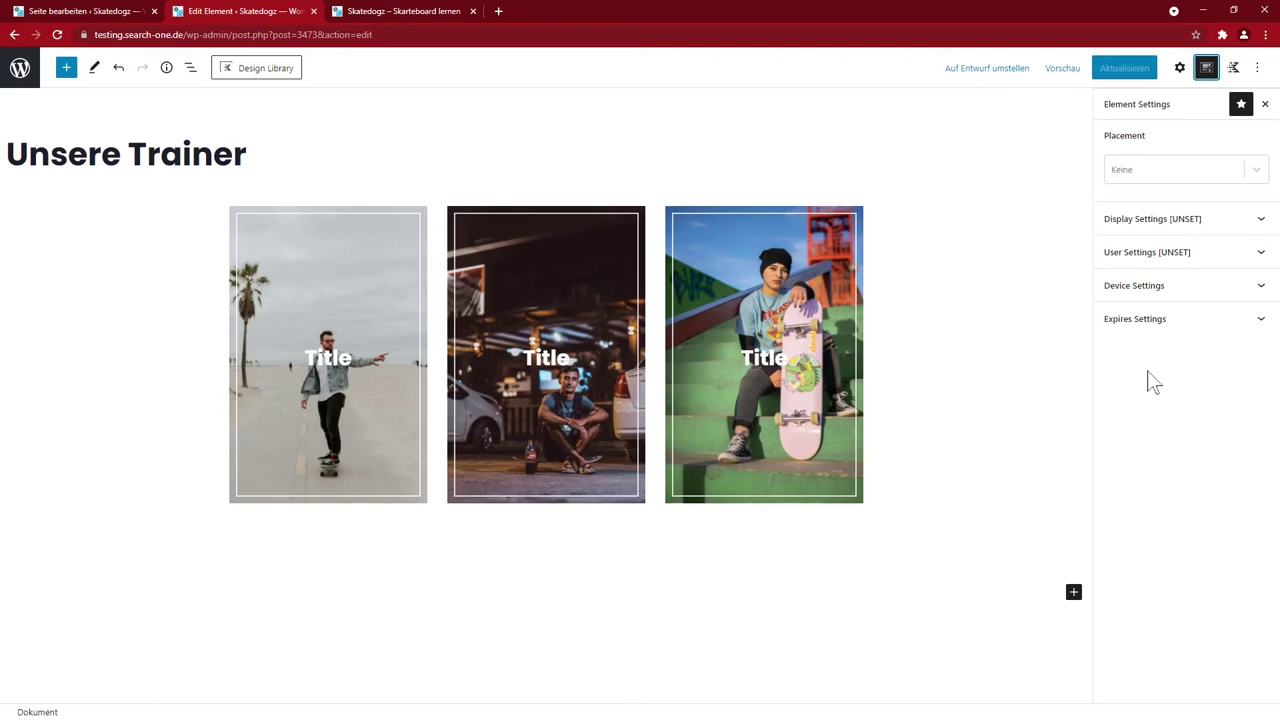
pyautogui.click(1256, 170)
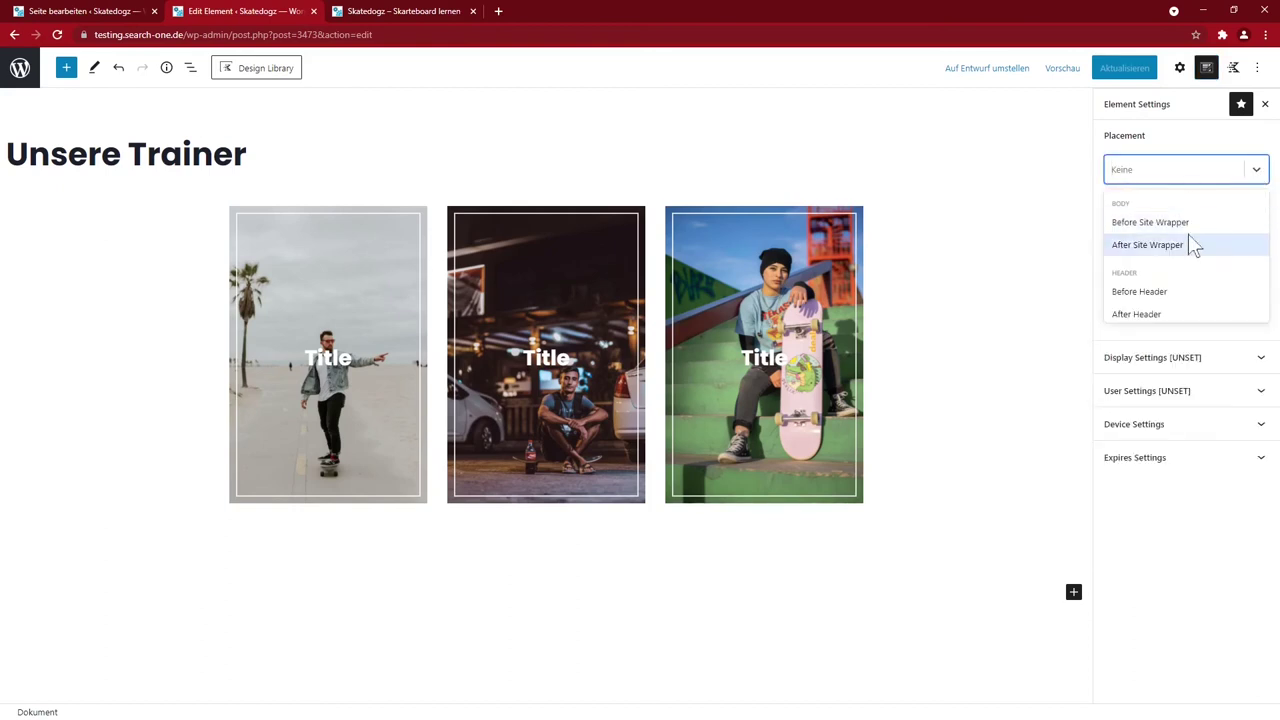
pyautogui.scroll(-2, 1188, 233)
pyautogui.scroll(-1, 1193, 250)
pyautogui.scroll(-5, 1195, 252)
pyautogui.scroll(-6, 1200, 248)
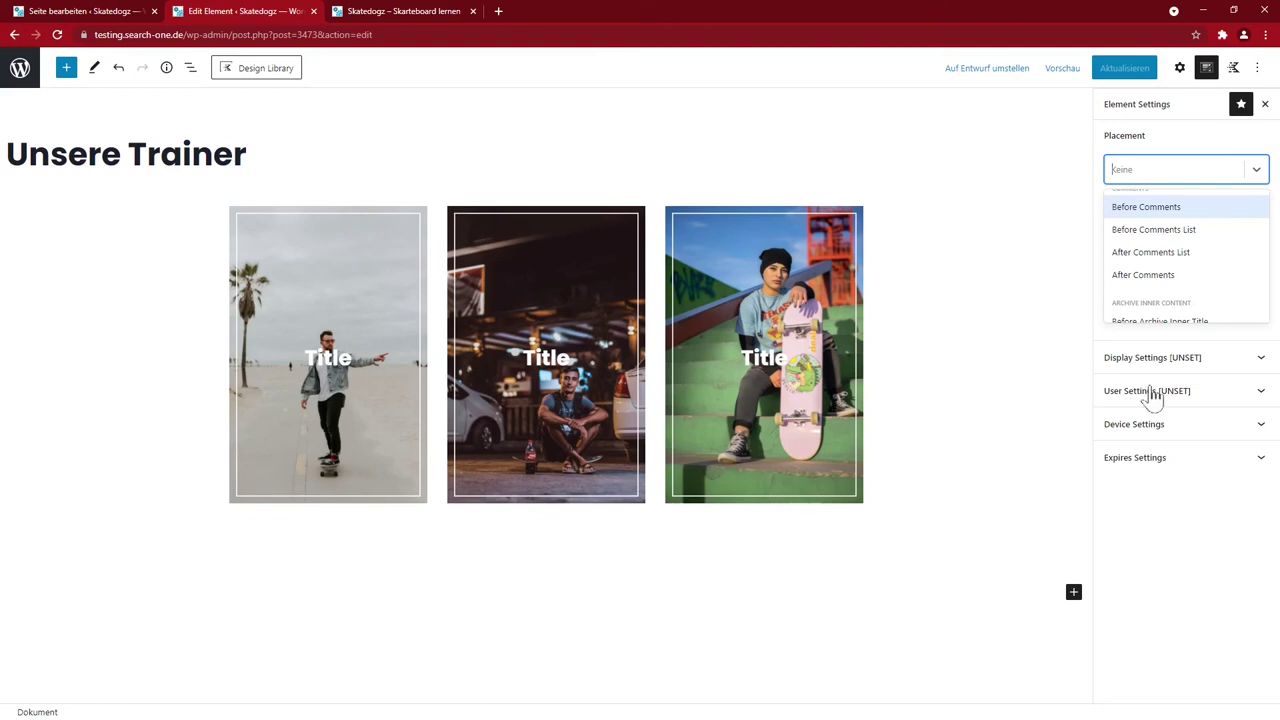
pyautogui.click(1168, 508)
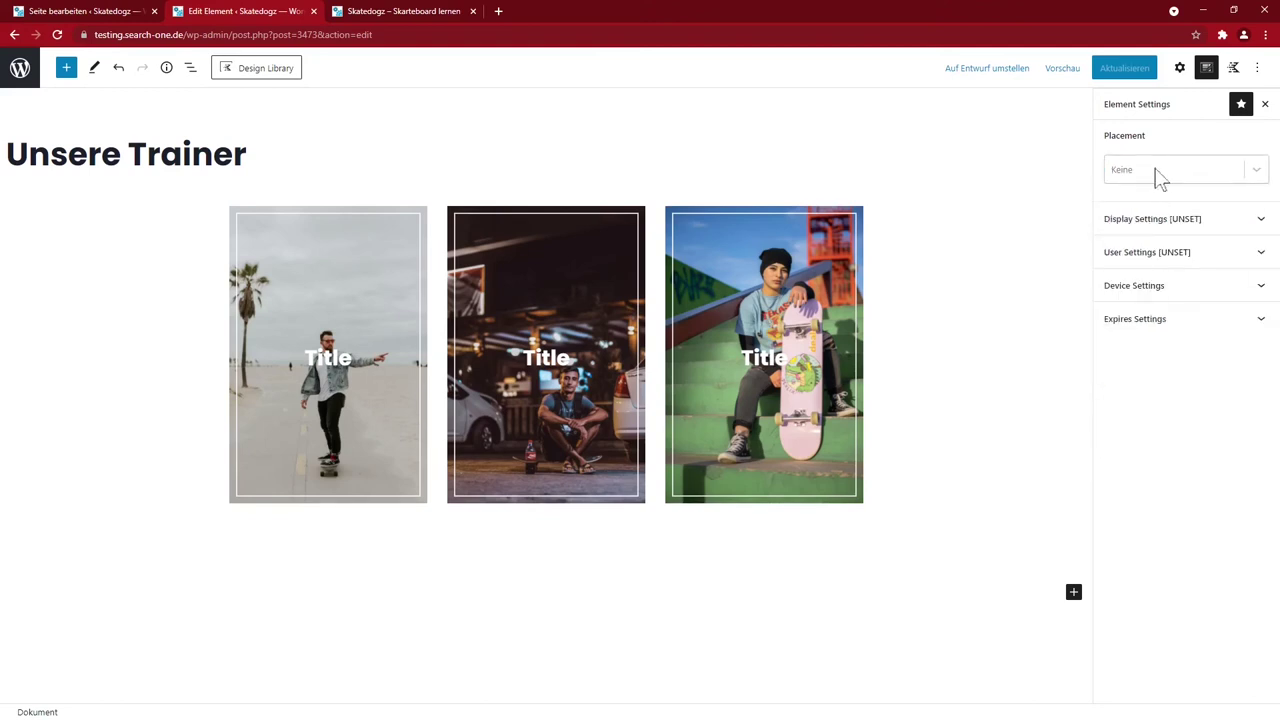
# Set the element's display rule to Entire Site, with no additional show rule and no exclusion
pyautogui.click(1166, 219)
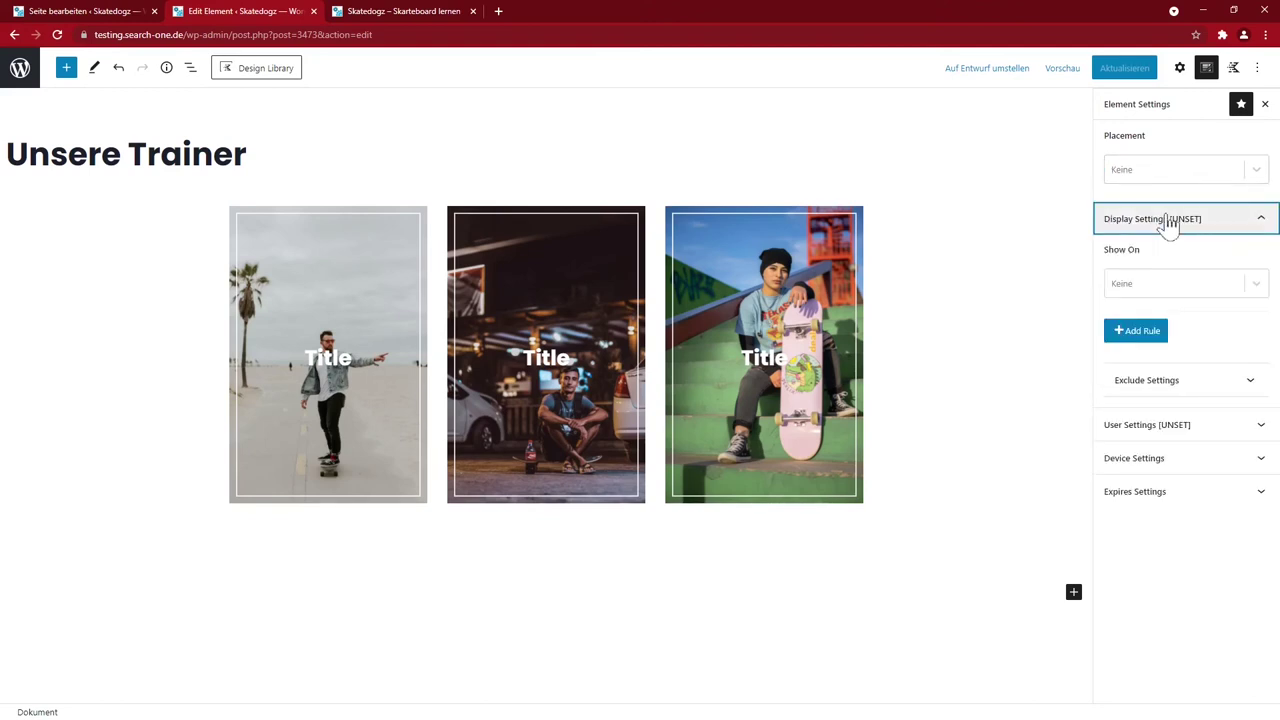
pyautogui.click(1257, 285)
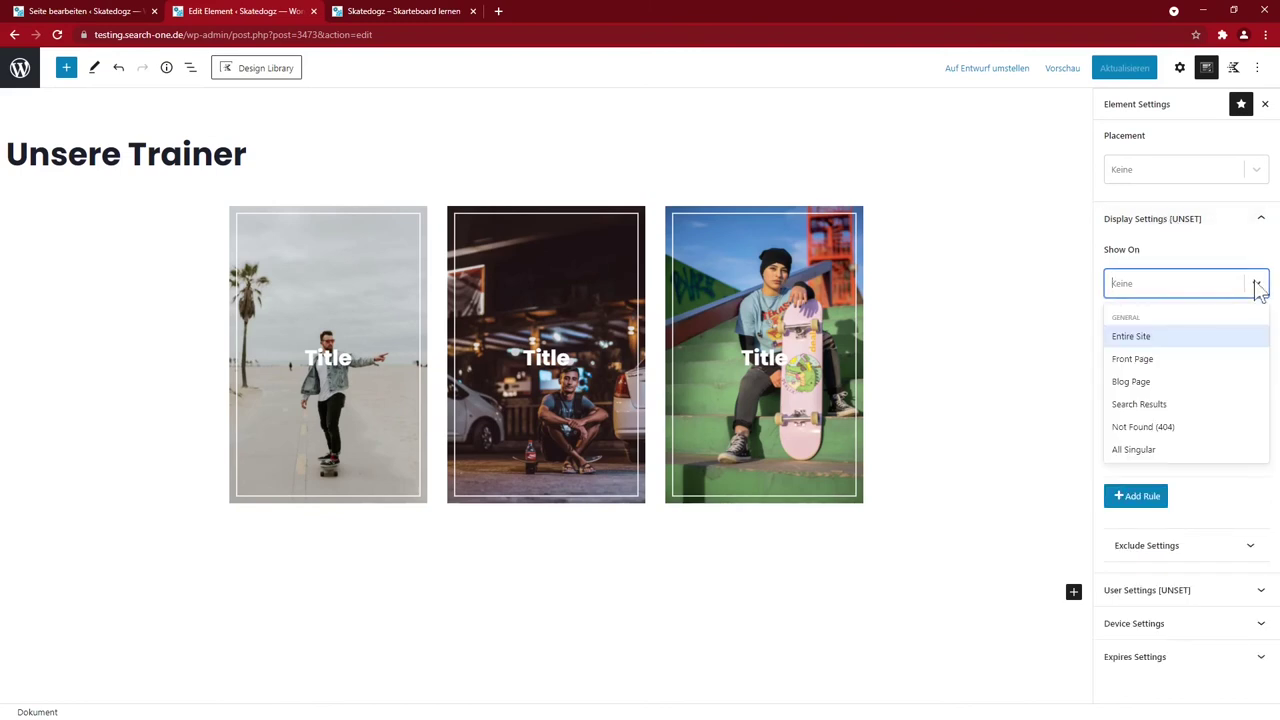
pyautogui.click(1134, 338)
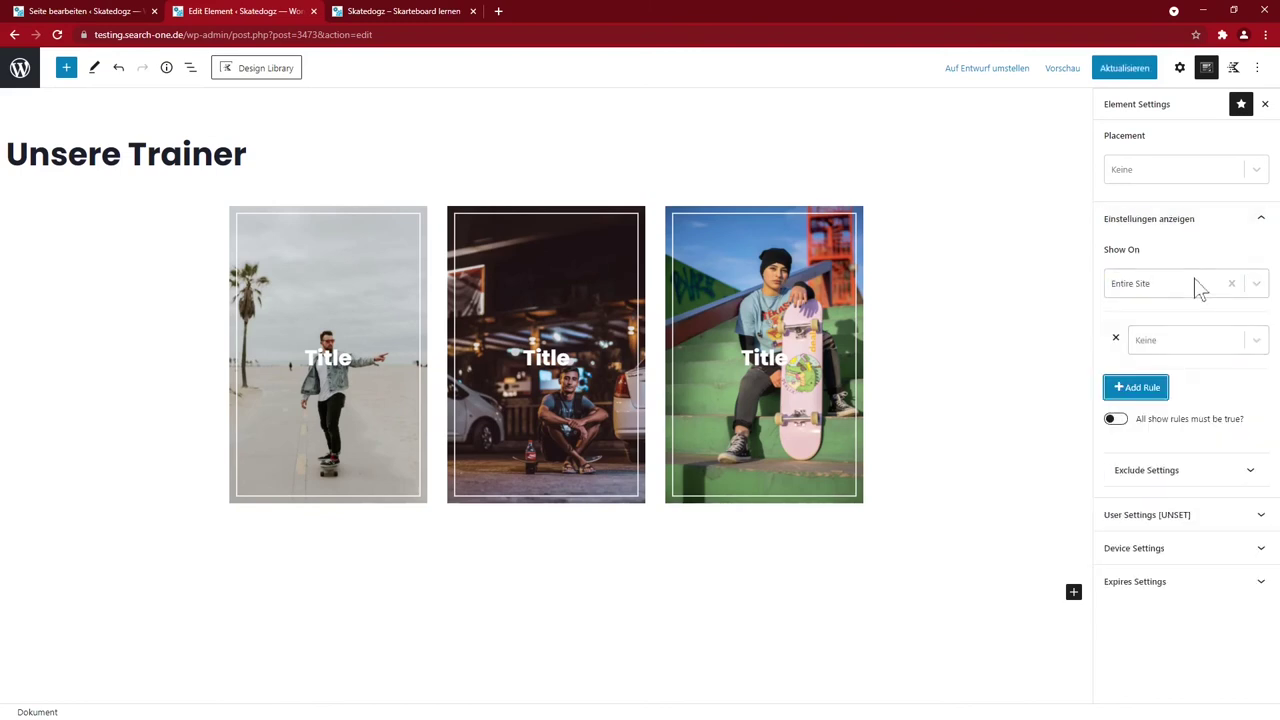
pyautogui.click(1116, 338)
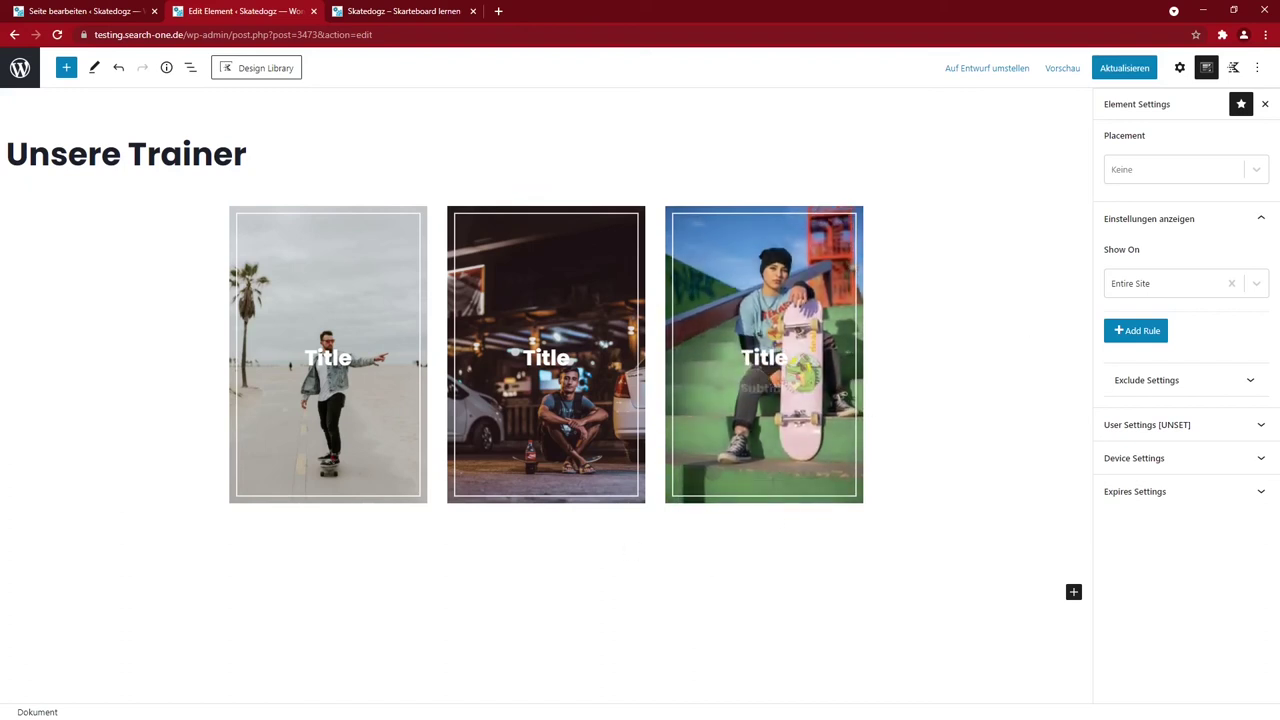
pyautogui.click(1135, 391)
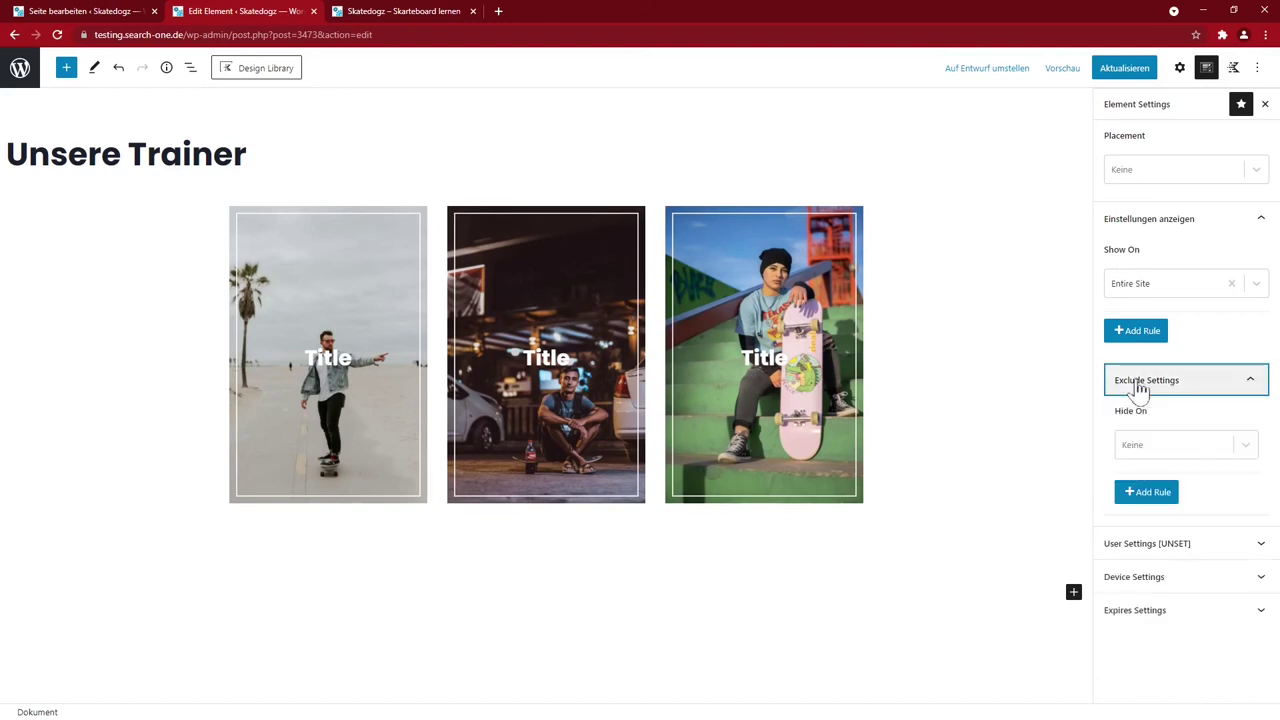
pyautogui.click(1165, 392)
# Make the element visible to All Users in its user settings
pyautogui.click(1145, 427)
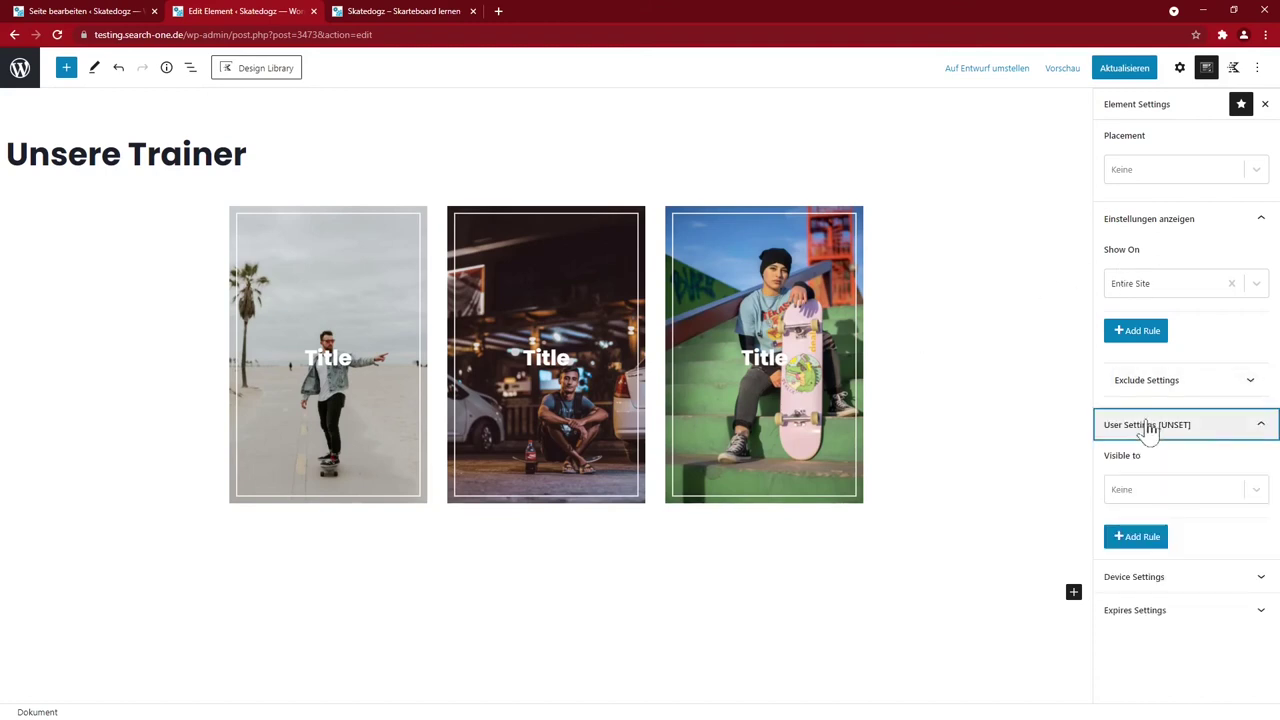
pyautogui.click(1256, 490)
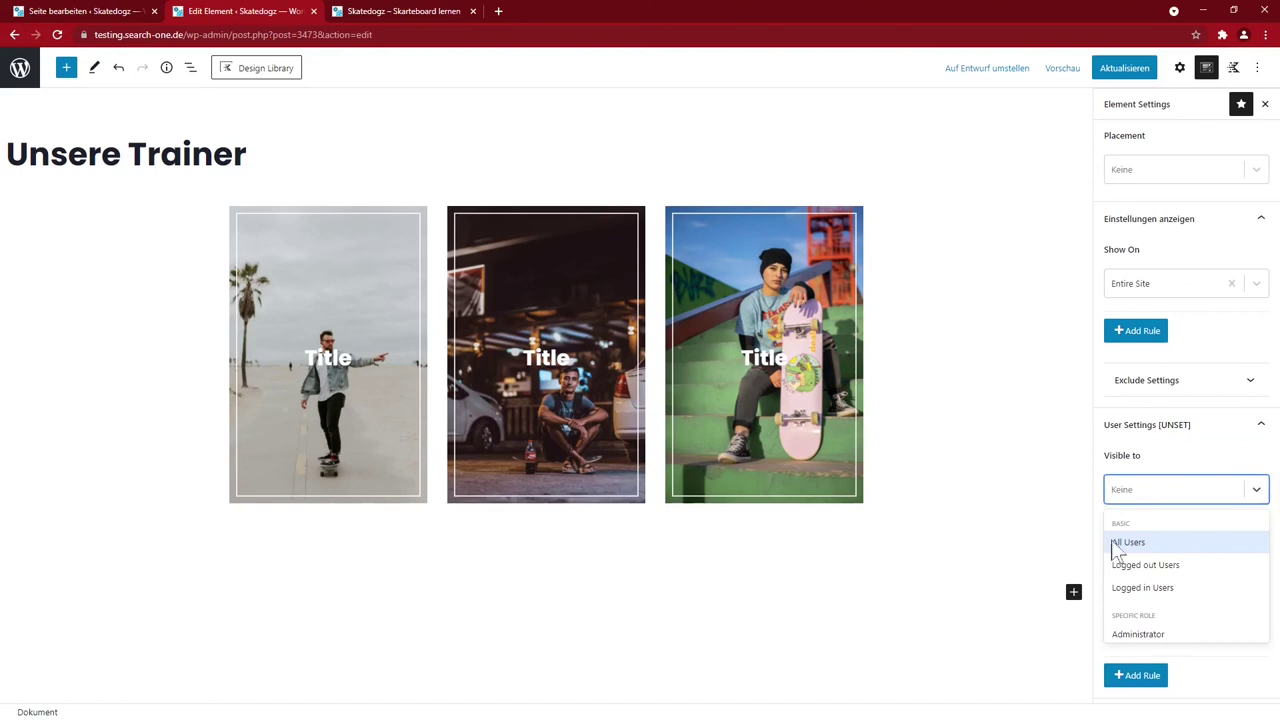
pyautogui.scroll(-3, 1146, 550)
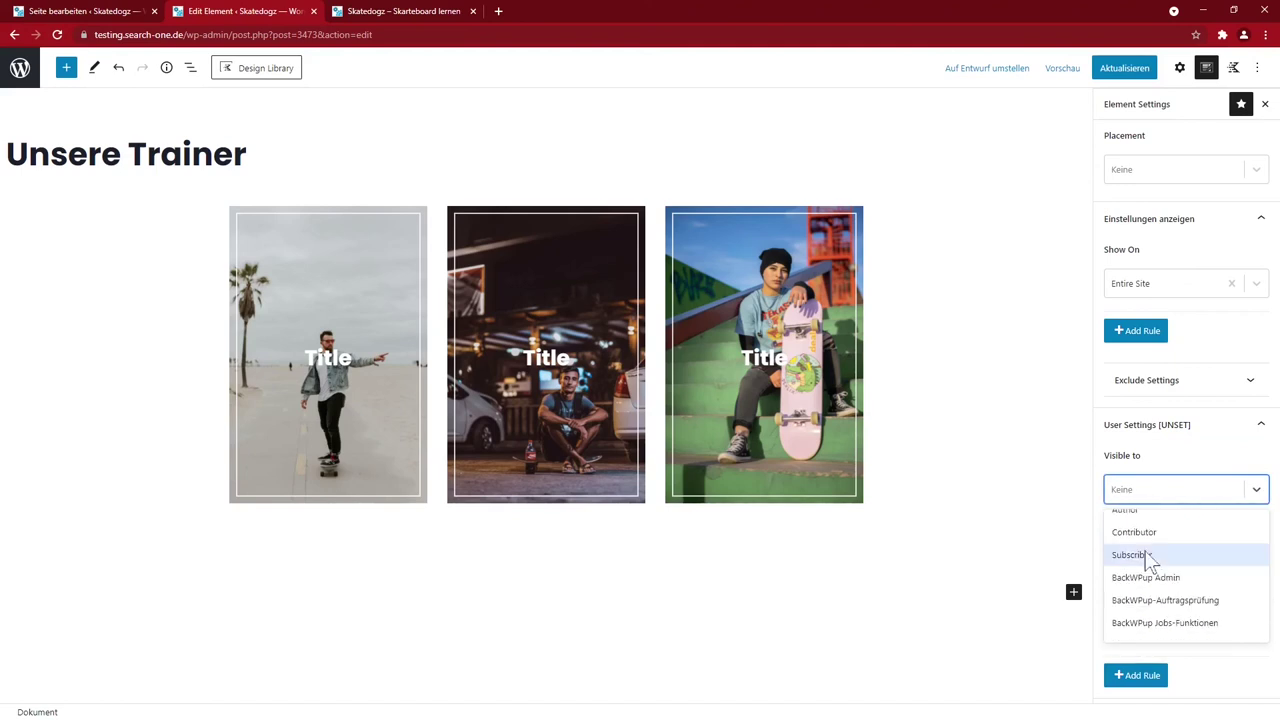
pyautogui.scroll(4, 1150, 560)
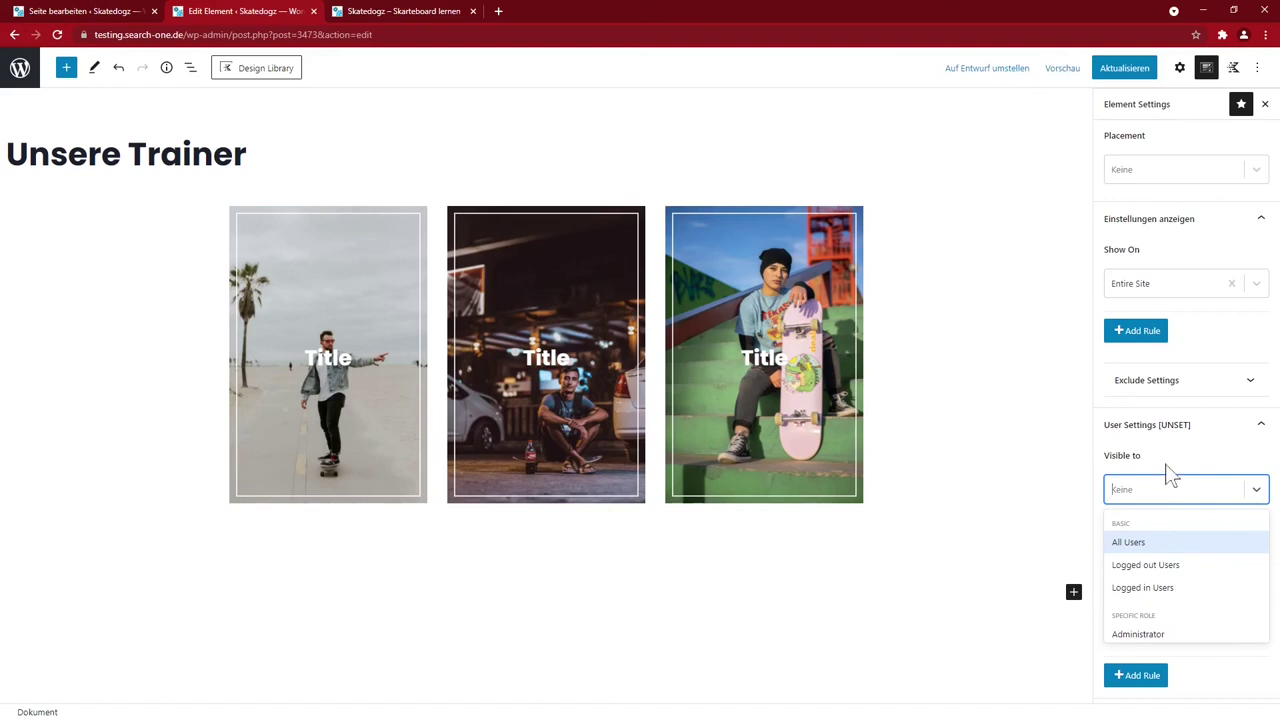
pyautogui.click(1138, 545)
# Check the Show on Device options, and try the Enable Expires option before turning it off again
pyautogui.click(1138, 576)
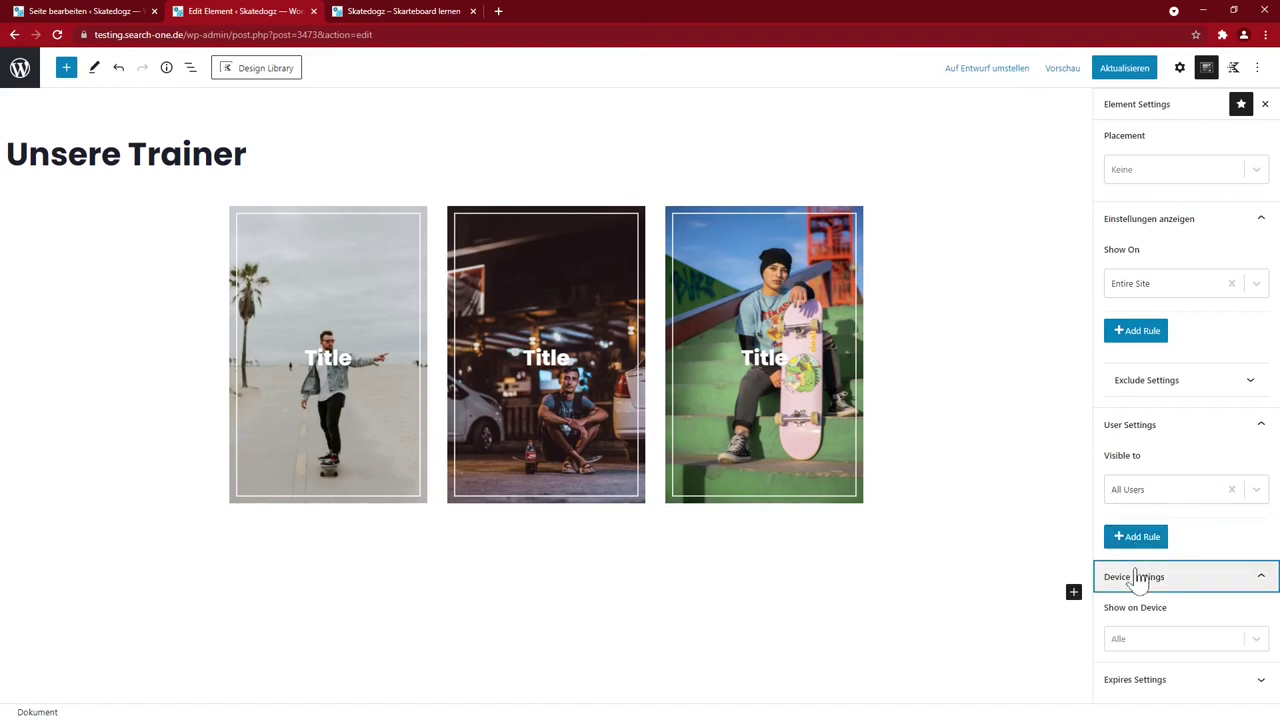
pyautogui.click(1256, 640)
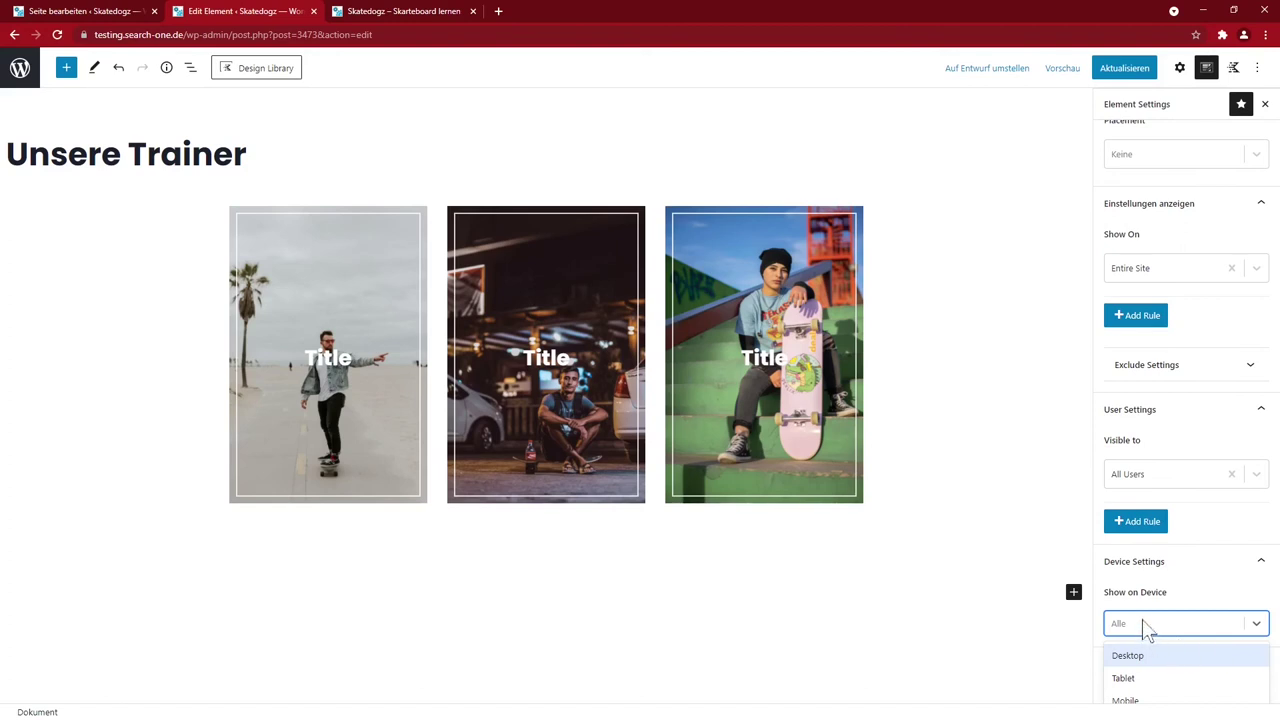
pyautogui.click(1038, 630)
pyautogui.click(1155, 680)
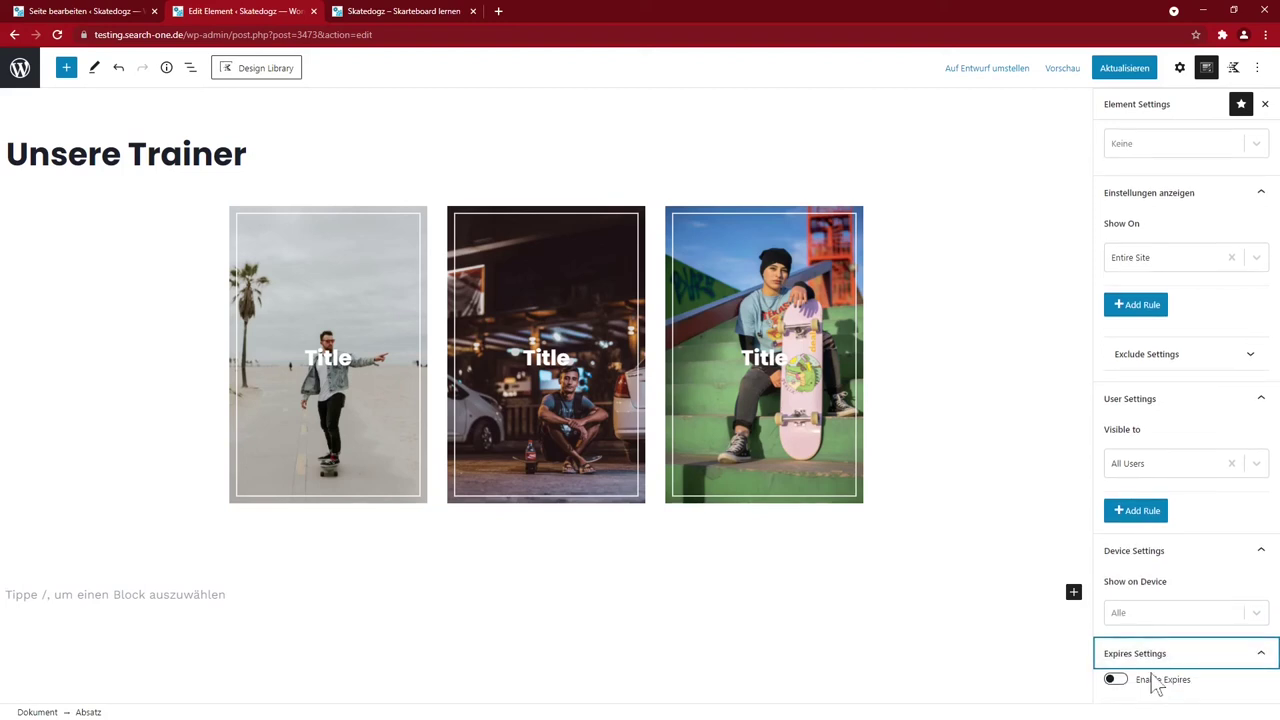
pyautogui.click(1115, 680)
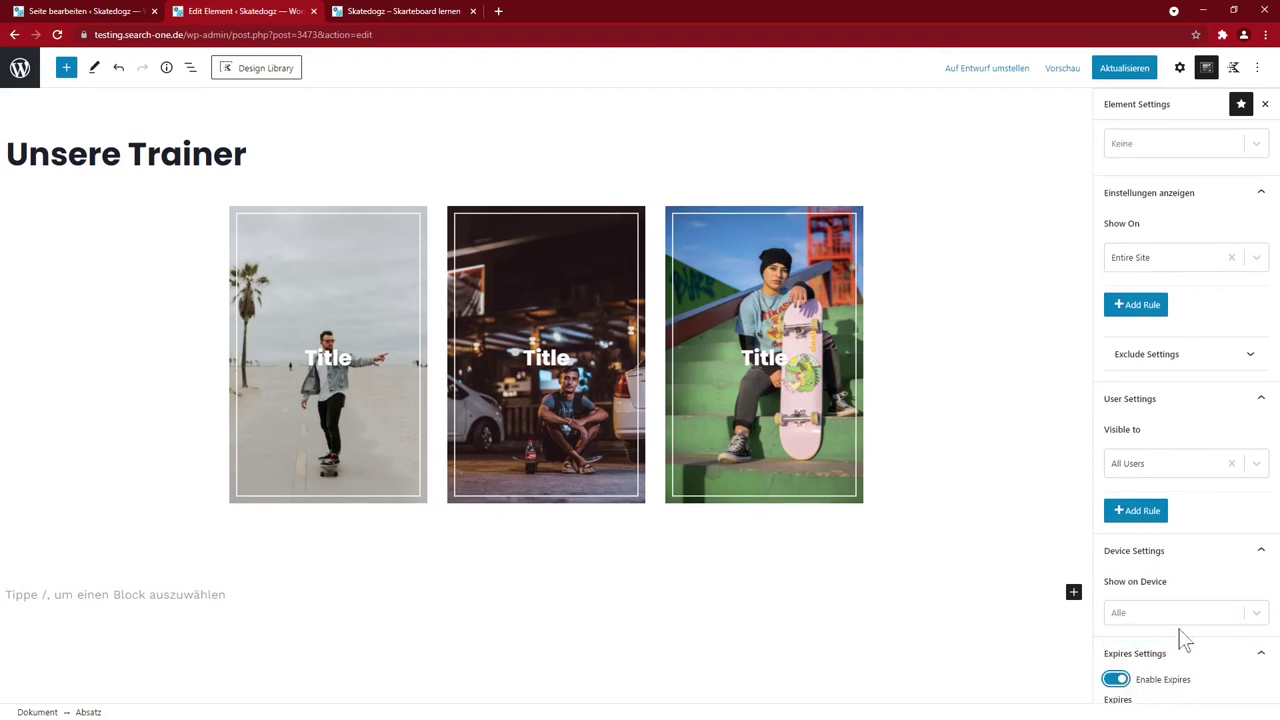
pyautogui.scroll(-3, 1183, 640)
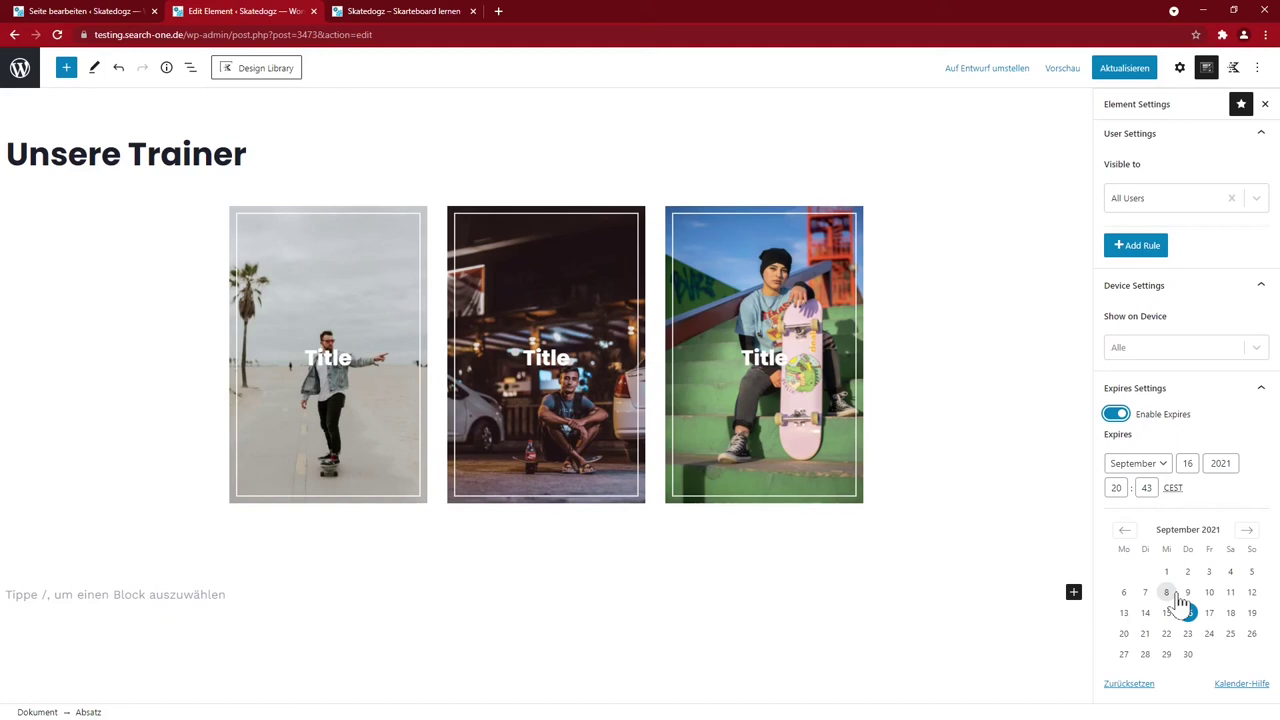
pyautogui.click(1124, 418)
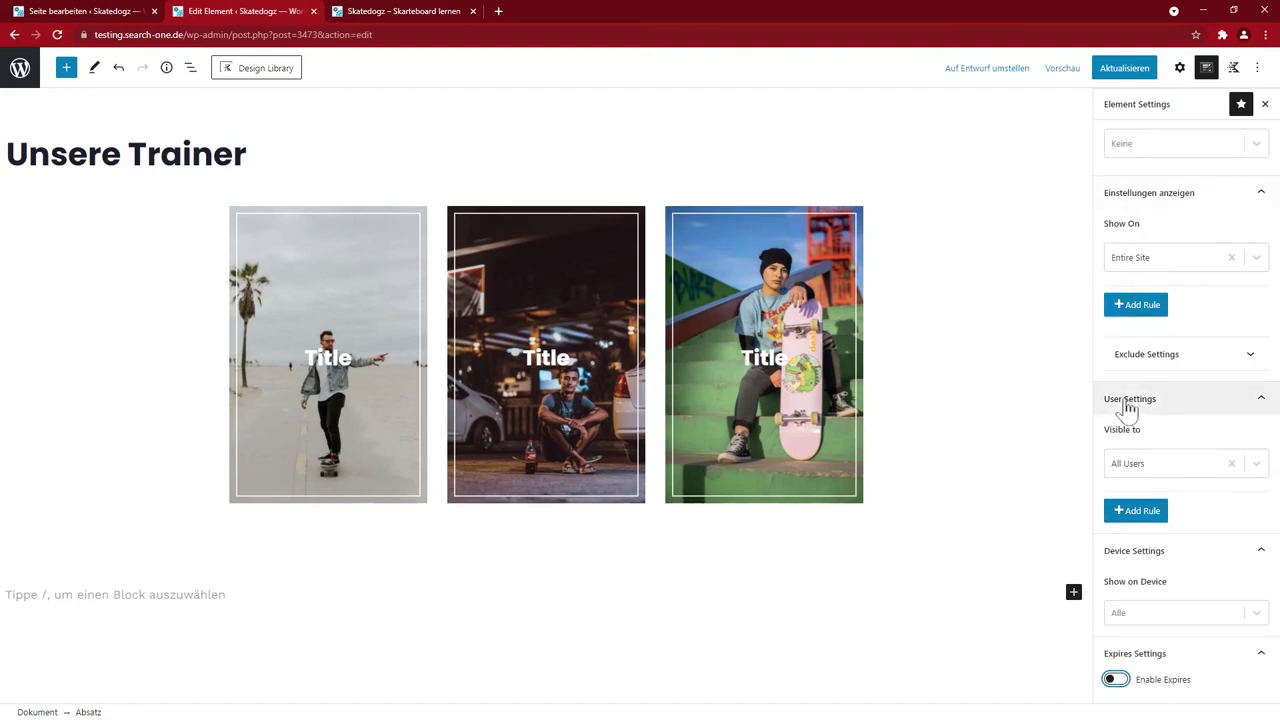
# Update the element and replace the homepage's trainer row with its shortcode [kadence_element id="3473"], checking the live homepage
pyautogui.click(1120, 69)
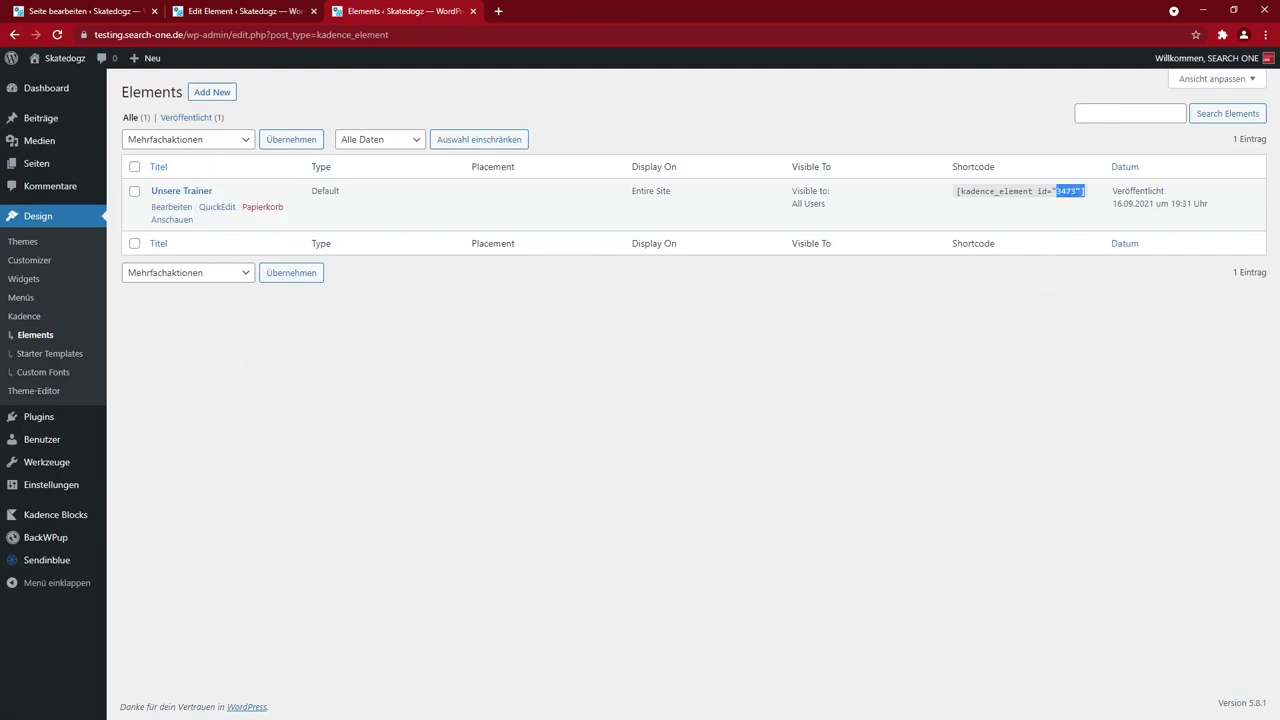
pyautogui.moveTo(1056, 191); pyautogui.dragTo(960, 191)
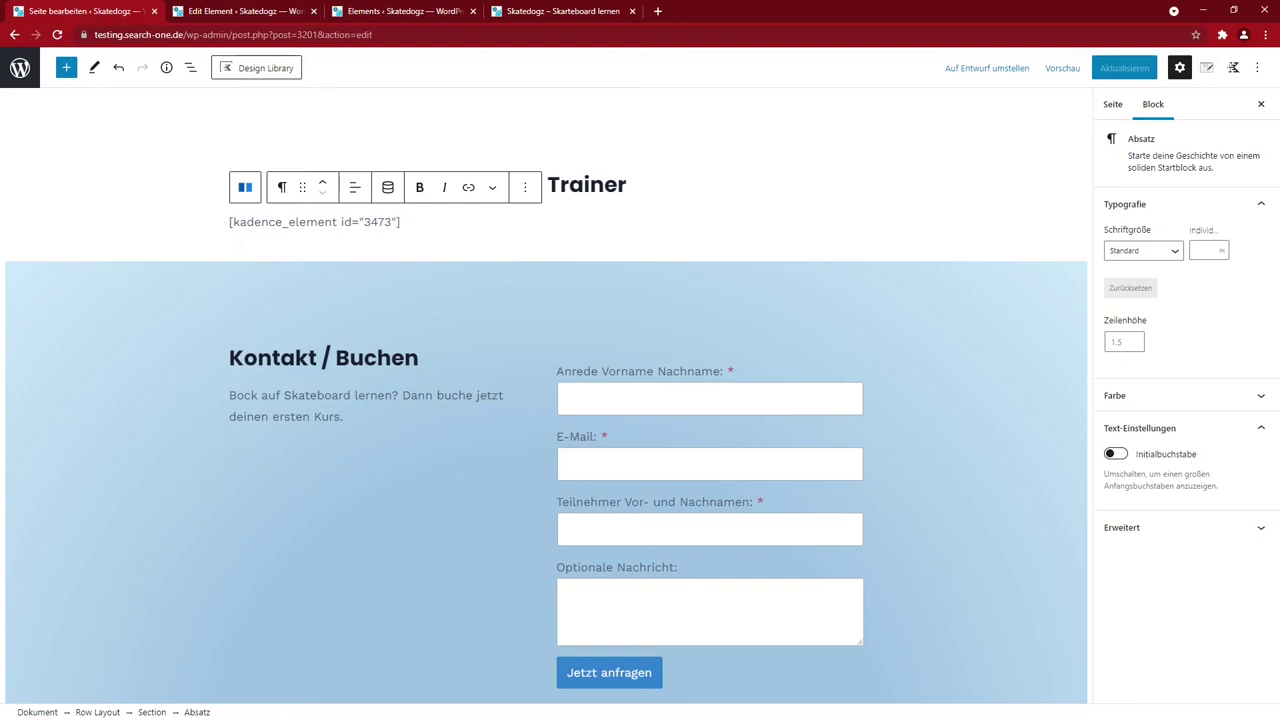
pyautogui.click(560, 12)
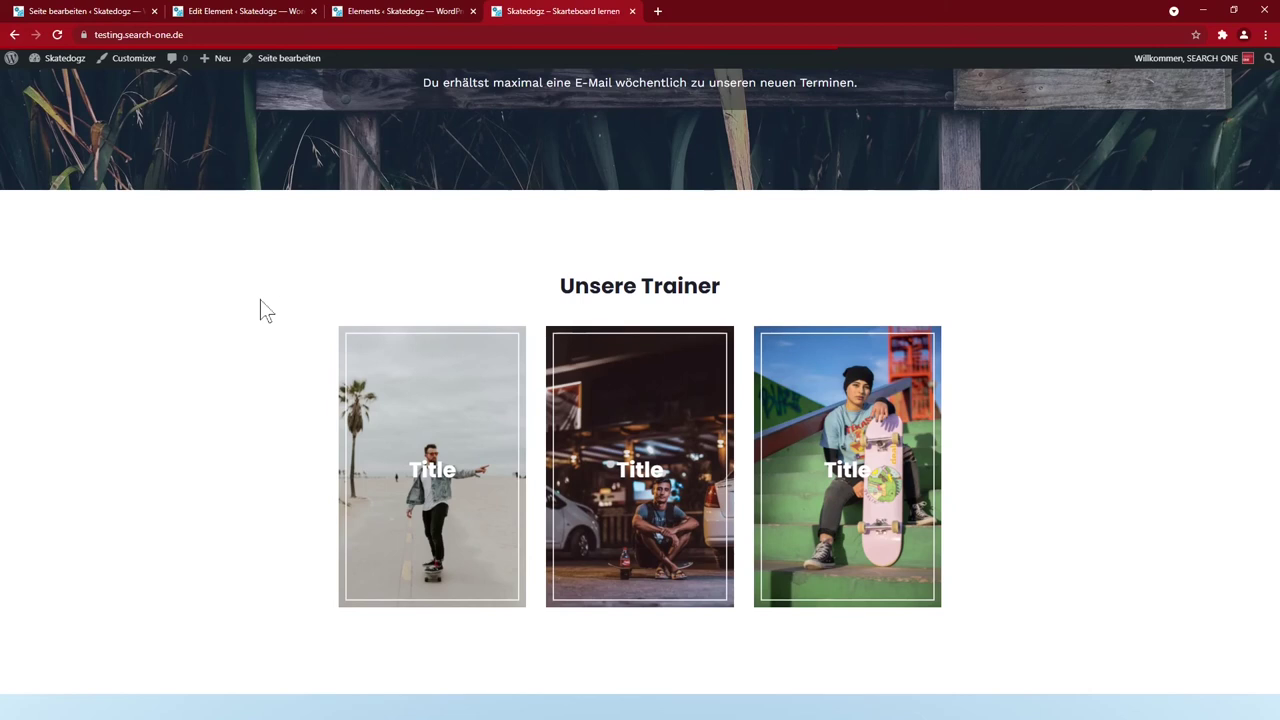
# Open the Team page for editing and change its first section heading to Unsere Trainer
pyautogui.click(369, 11)
pyautogui.moveTo(55, 168)
pyautogui.moveTo(165, 598)
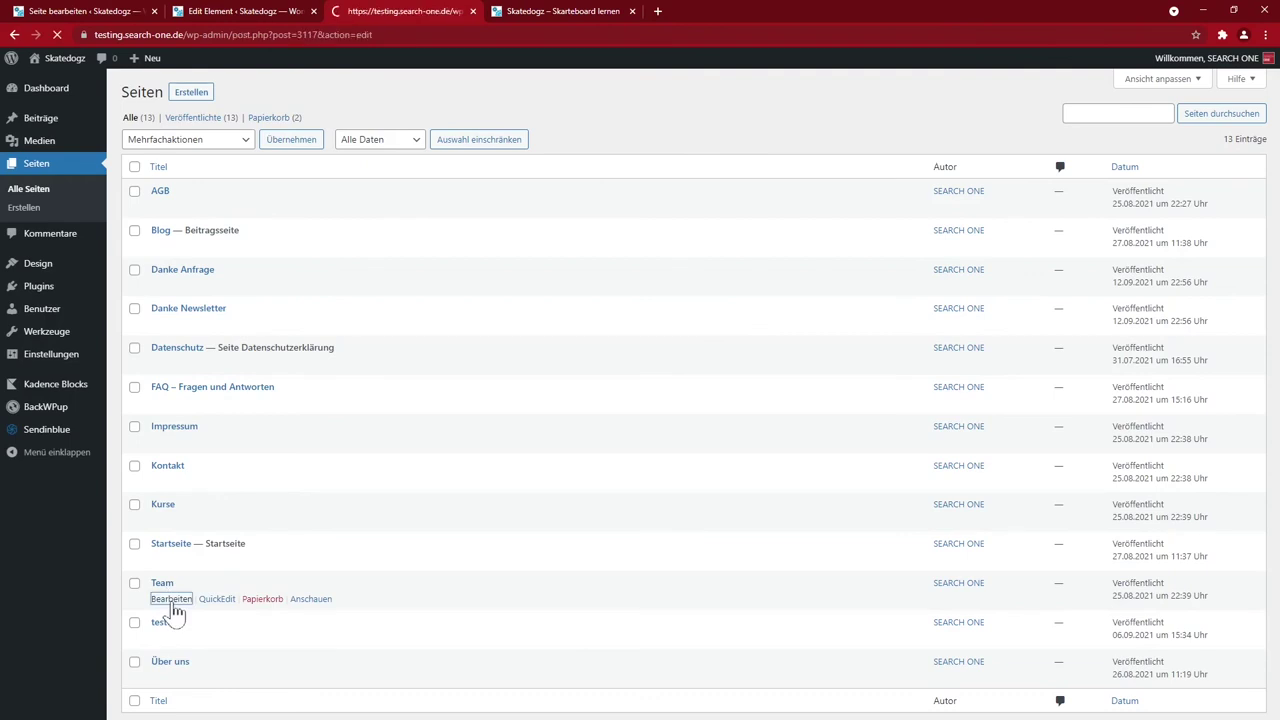
pyautogui.write('UnsererTrainer')
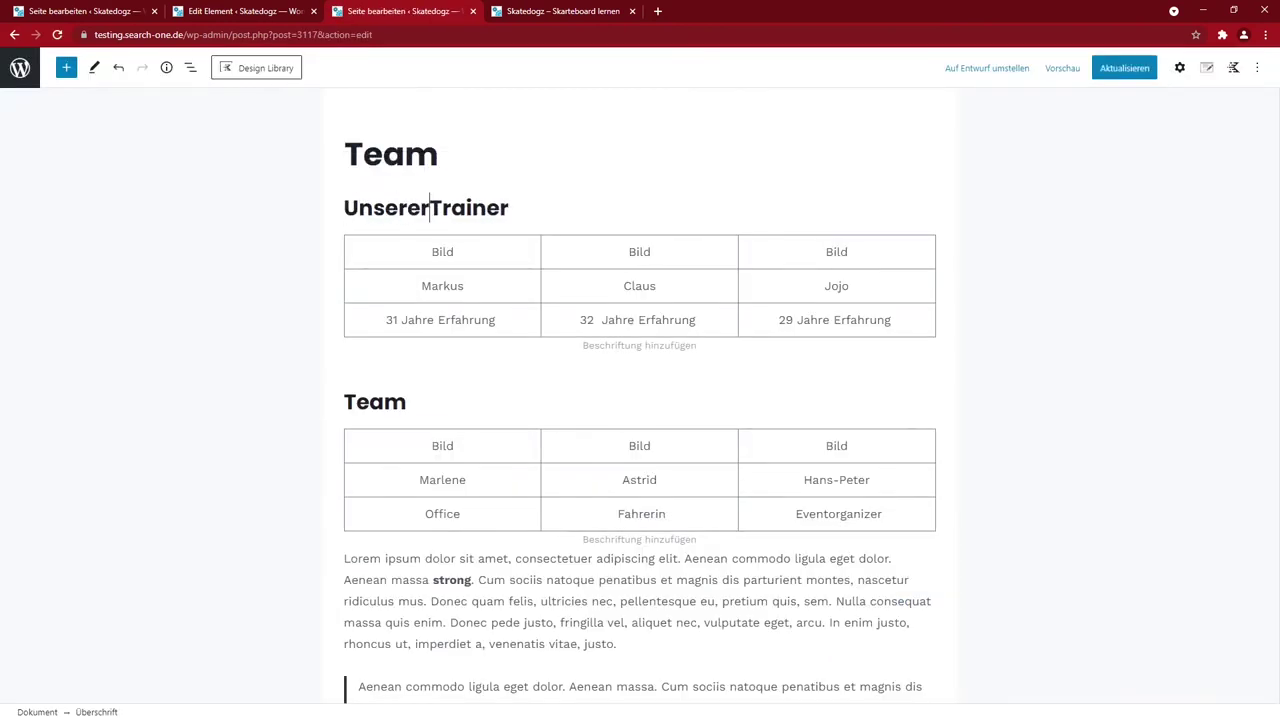
# Insert [kadence_element id="3473"] below the Unsere Trainer heading, update the Team page and check it live
pyautogui.press('End')
pyautogui.press('Return')
pyautogui.write('[kadence_element id="3473"]')
pyautogui.click(1140, 69)
pyautogui.click(137, 680)
pyautogui.click(575, 10)
pyautogui.scroll(-3, 580, 479)
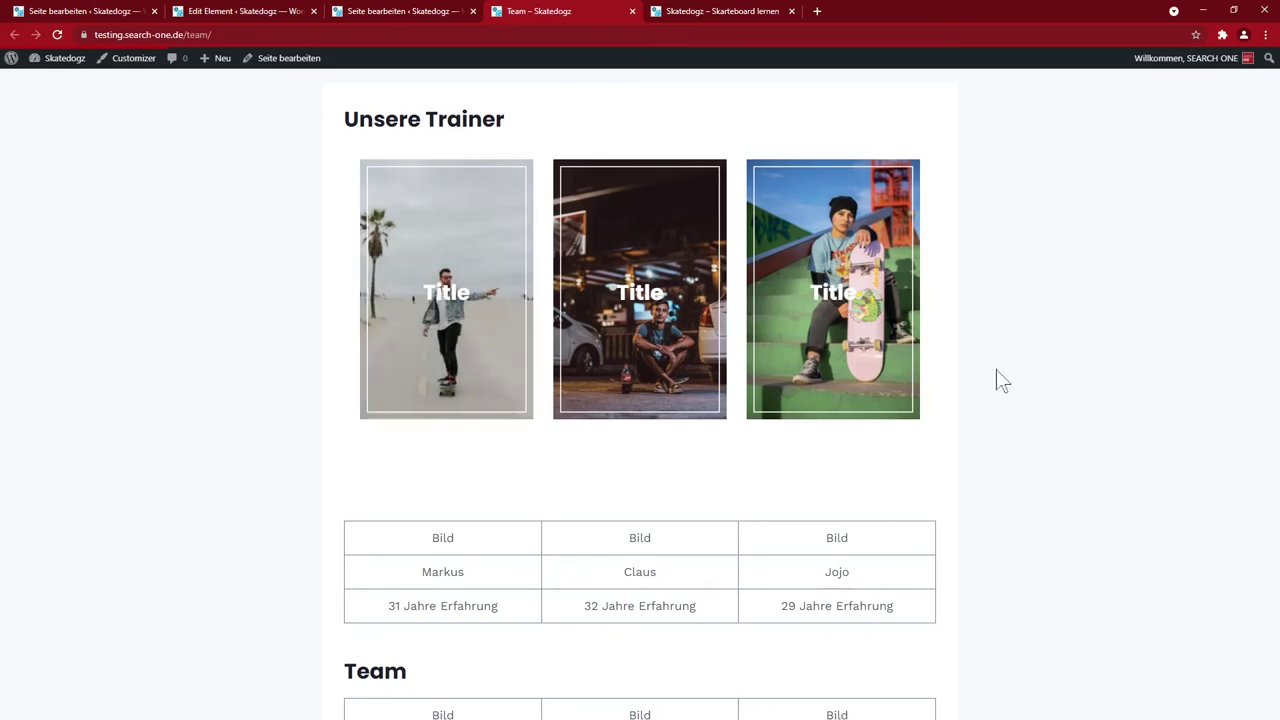
# Replace the three image titles in the Unsere Trainer element with the trainers' first names, update it and reload the live Team page
pyautogui.click(226, 10)
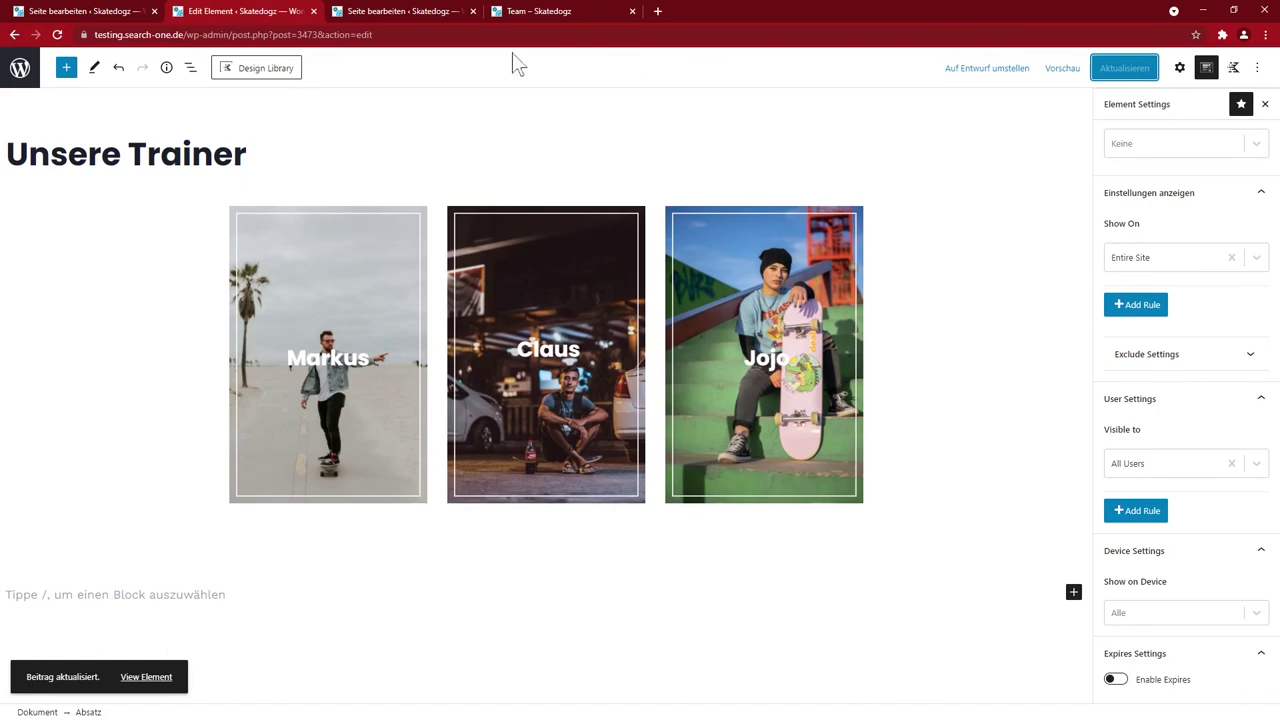
pyautogui.click(525, 11)
pyautogui.click(56, 33)
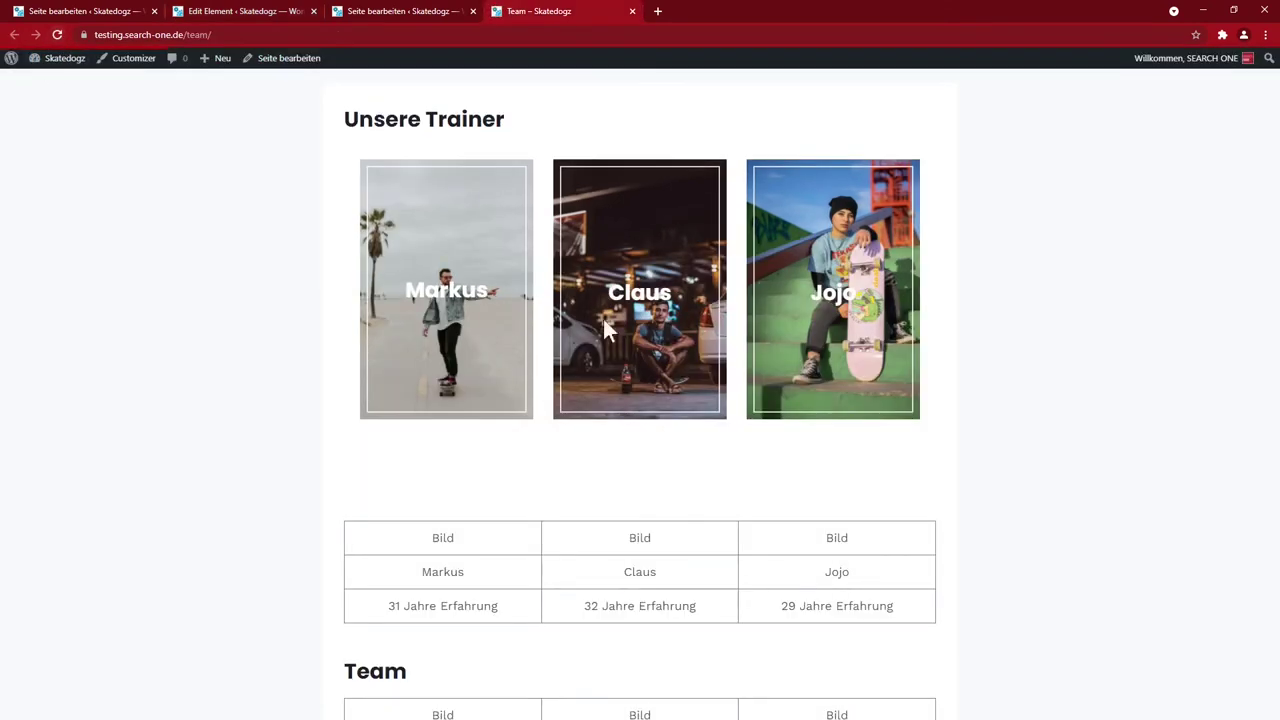
# Review the Unsere Trainer and Backoffice image rows on the live Team page
pyautogui.moveTo(65, 58)
pyautogui.click(105, 82)
pyautogui.click(58, 58)
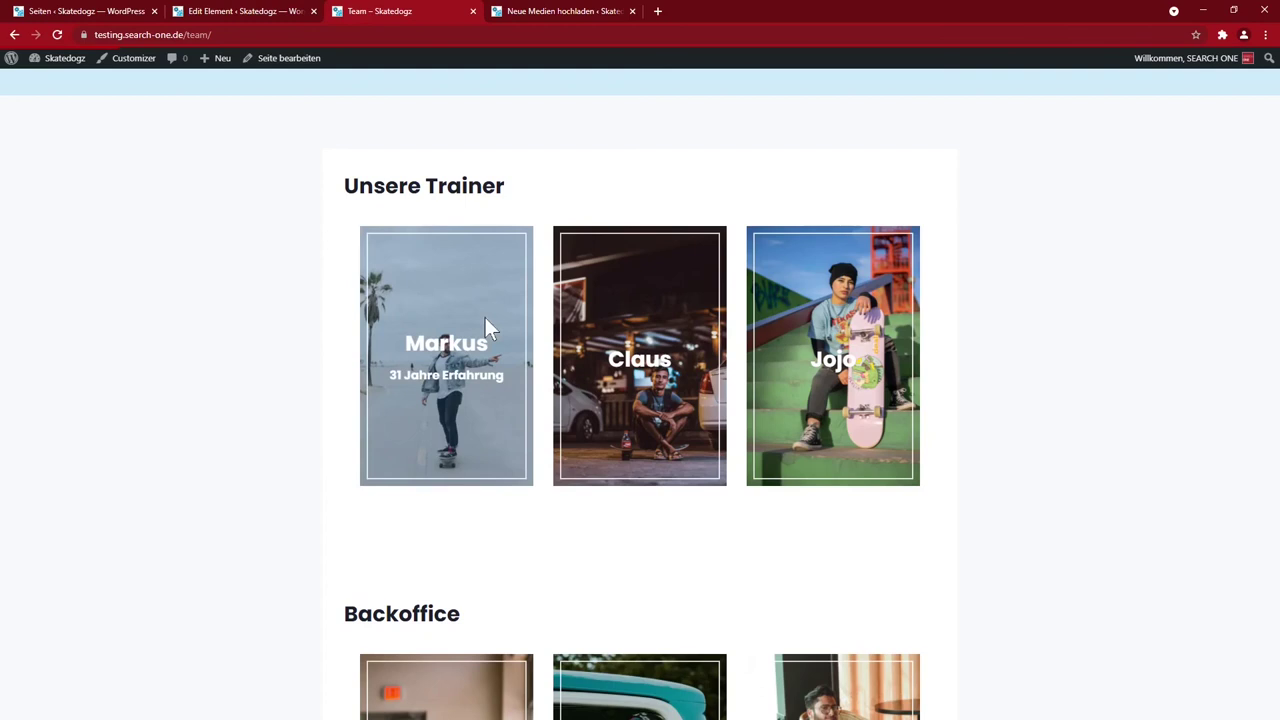
pyautogui.scroll(-4, 900, 340)
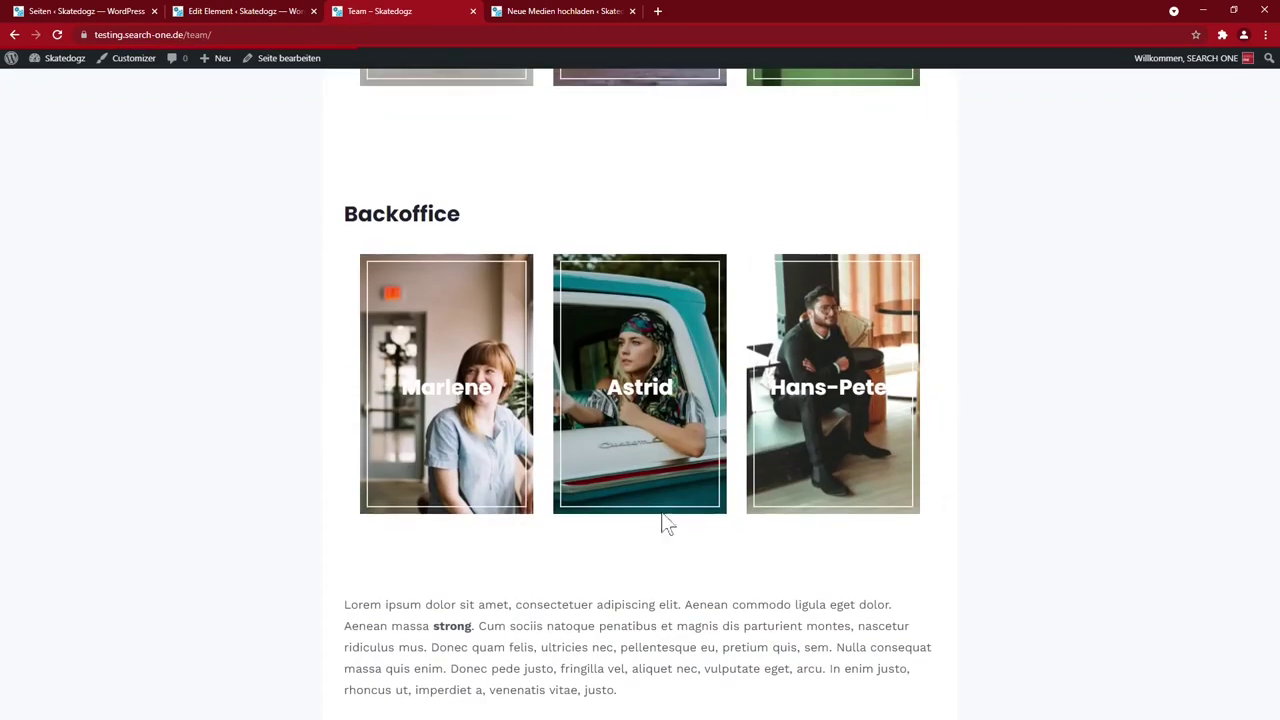
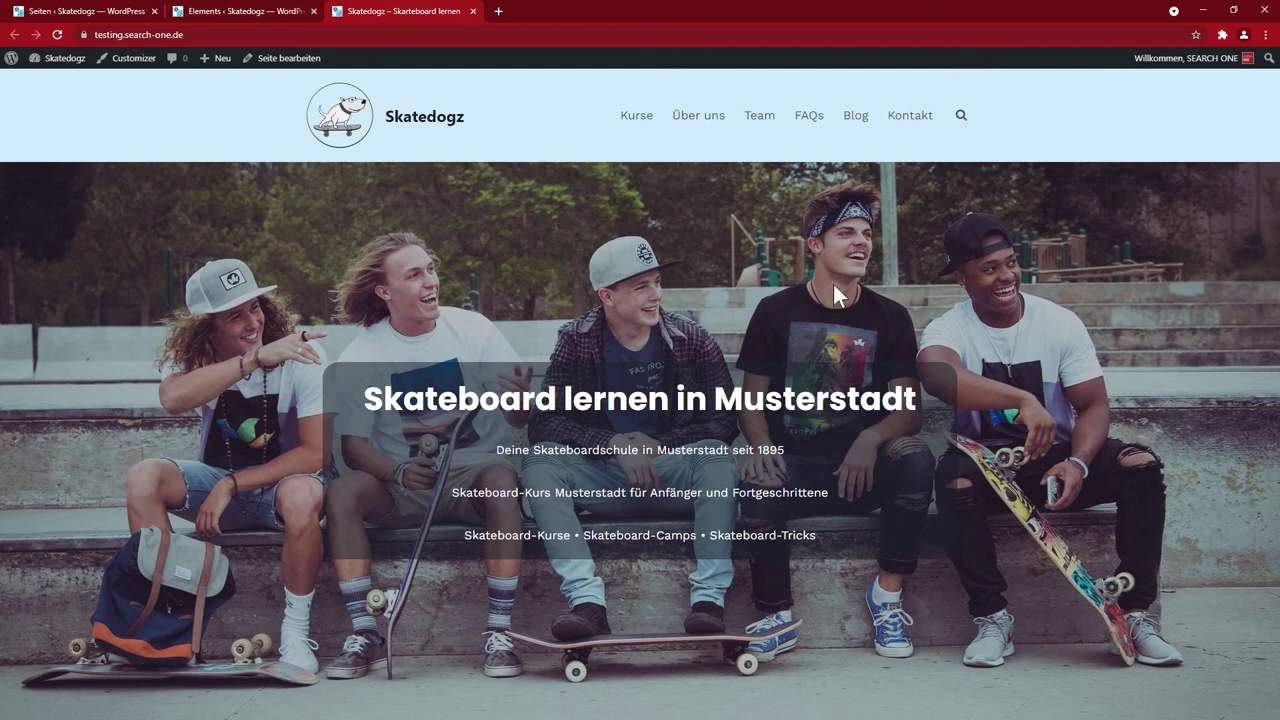
# Create a new Kadence element of type Fixed and title it Newsletter-Box
pyautogui.hotkey('ctrl', 'pageup')
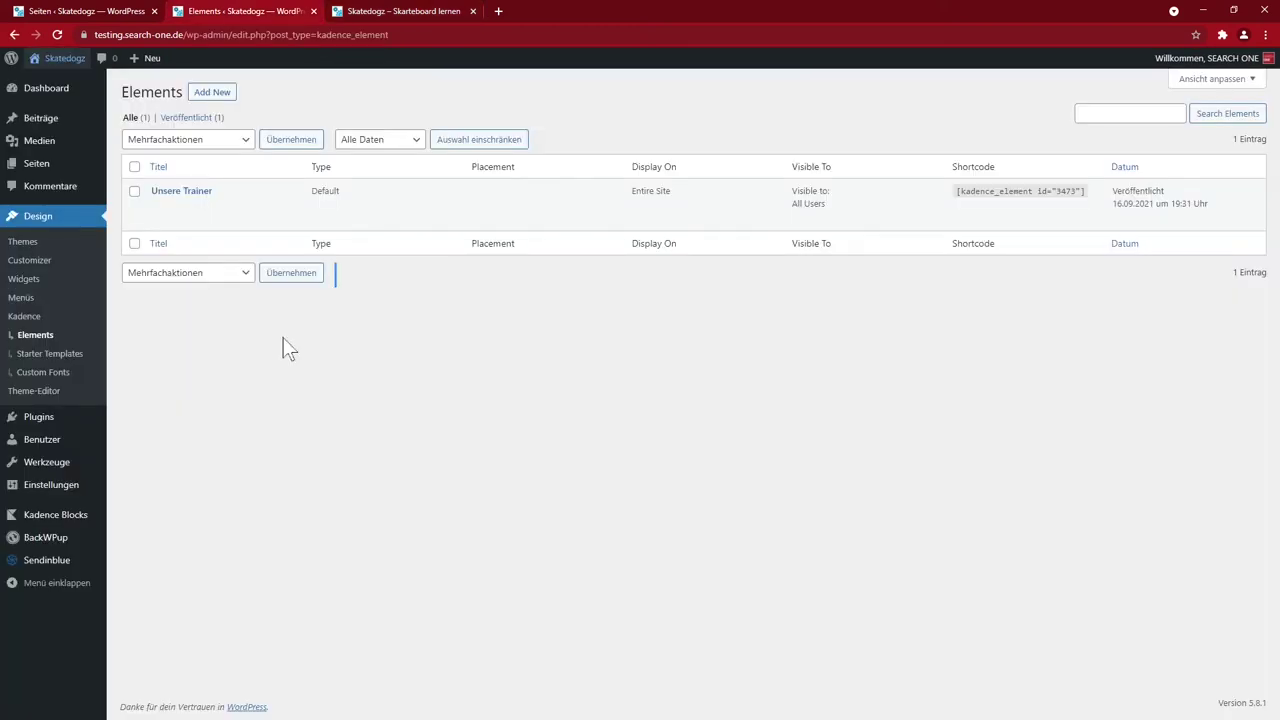
pyautogui.click(221, 94)
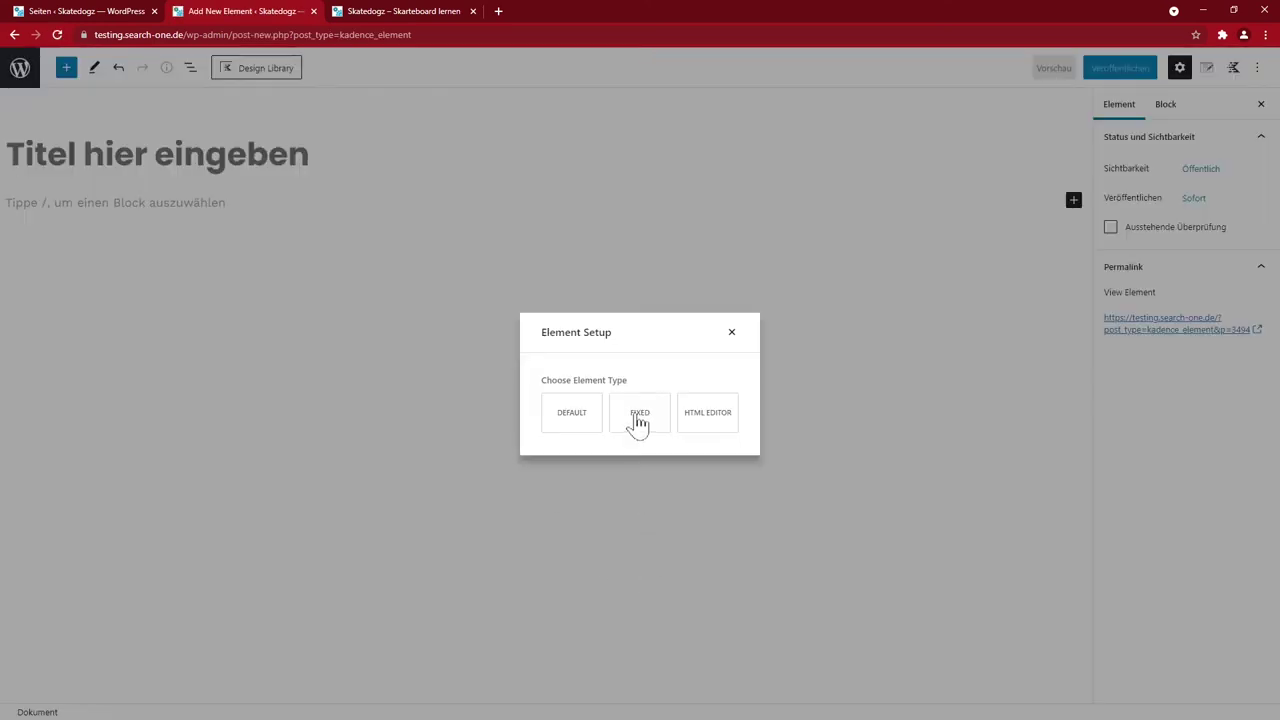
pyautogui.click(638, 420)
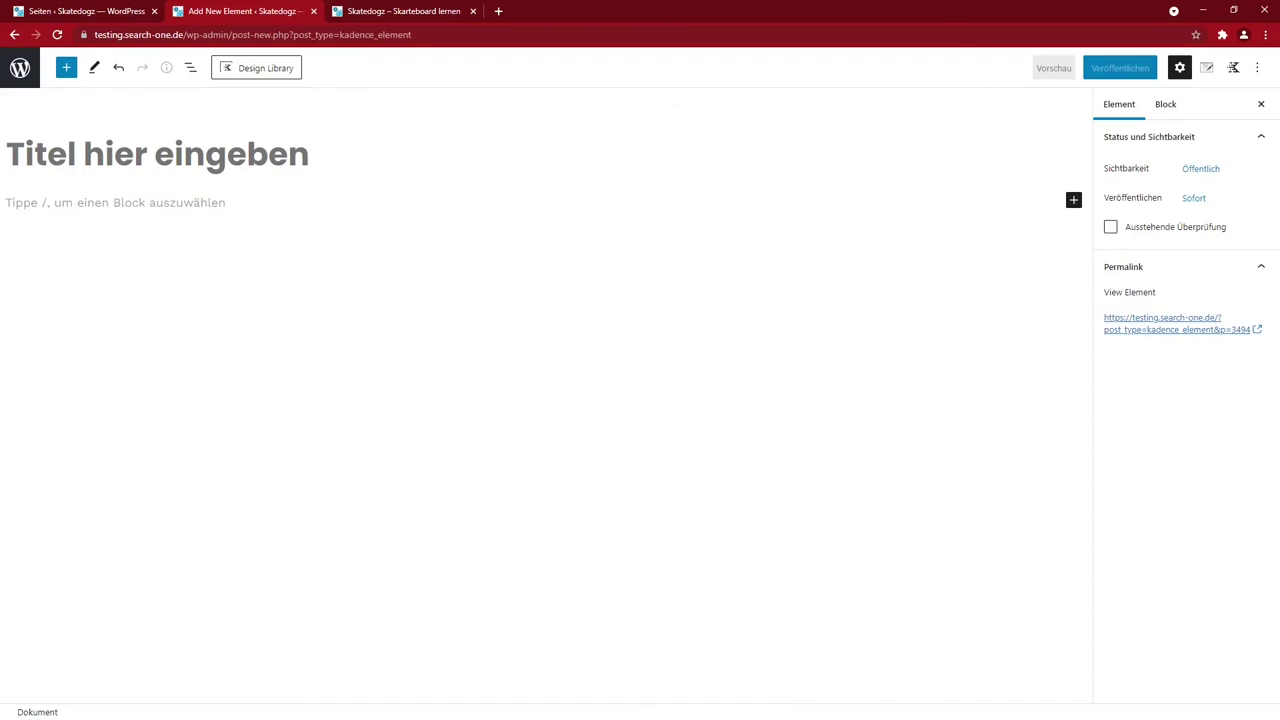
pyautogui.write('Newsletter-Box')
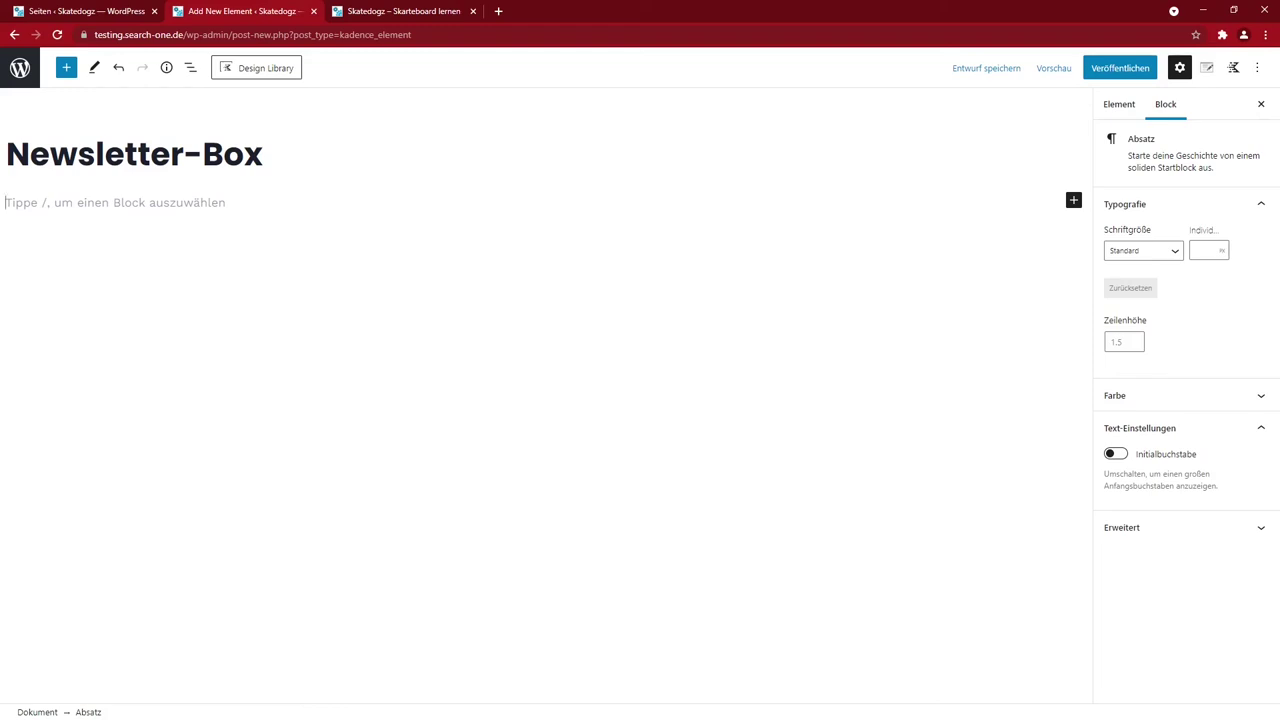
# Insert a Kadence Modal block into the Newsletter-Box element
pyautogui.click(65, 72)
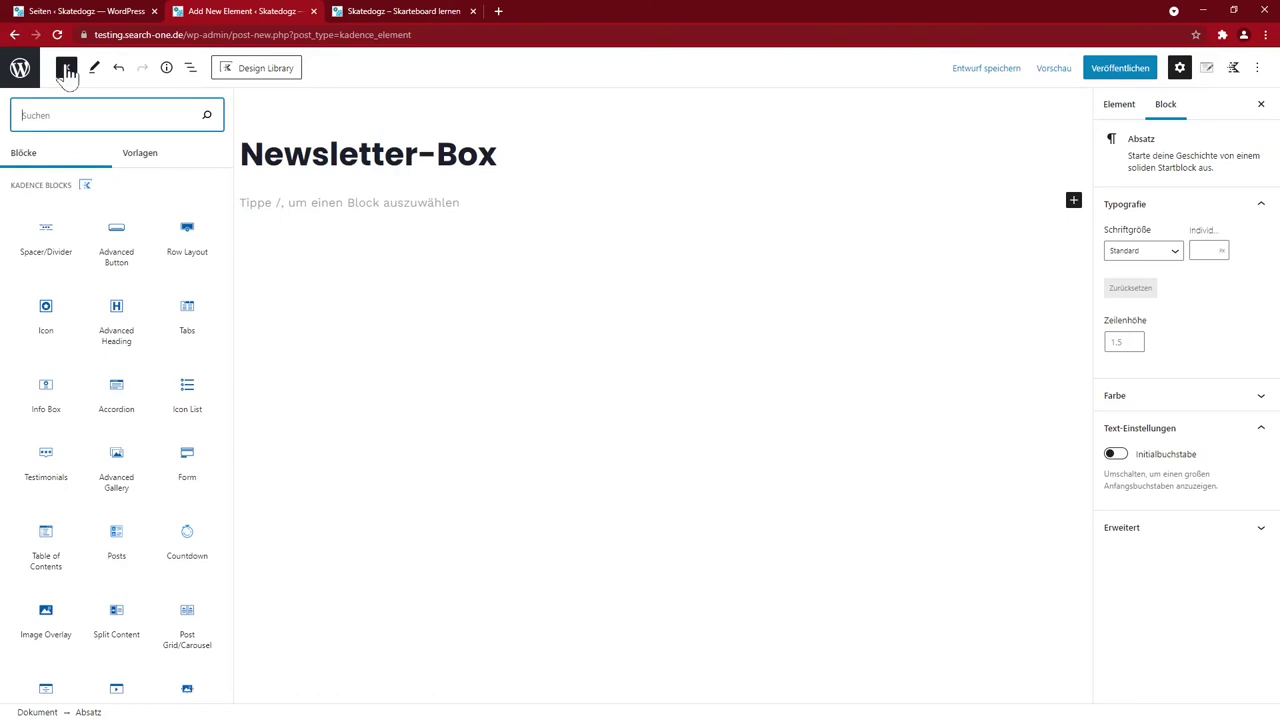
pyautogui.scroll(-3, 105, 540)
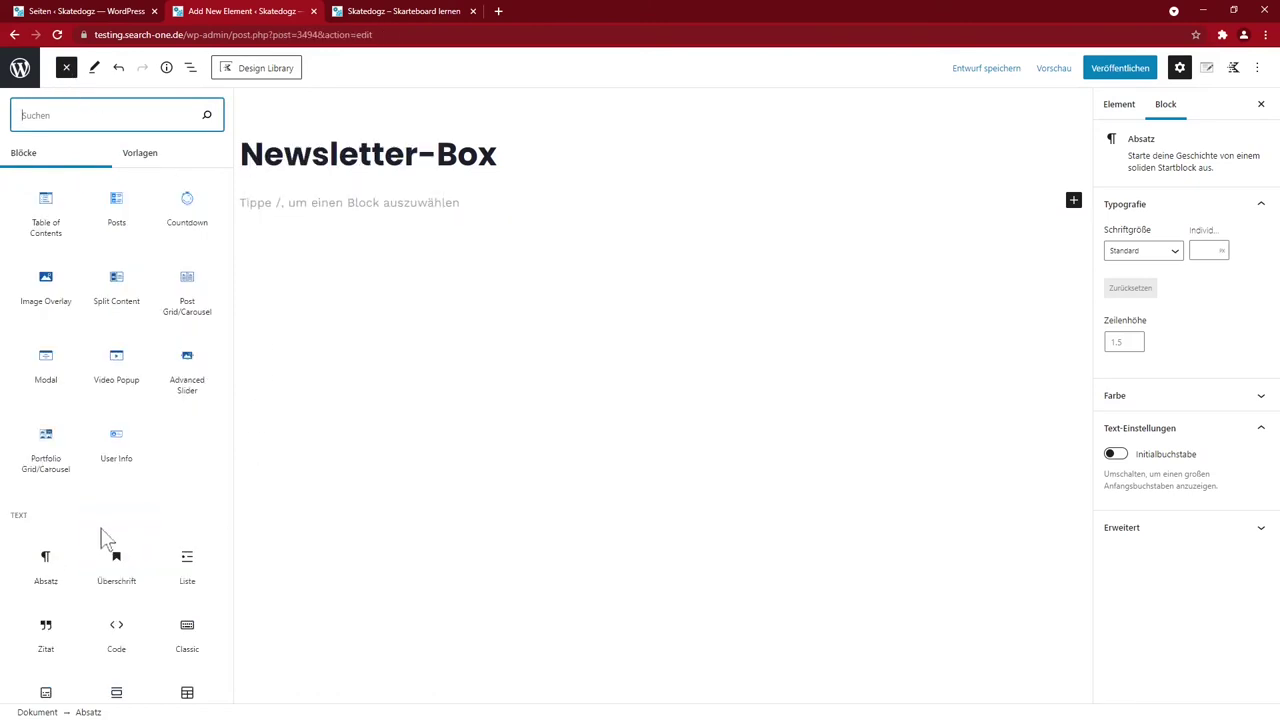
pyautogui.click(45, 365)
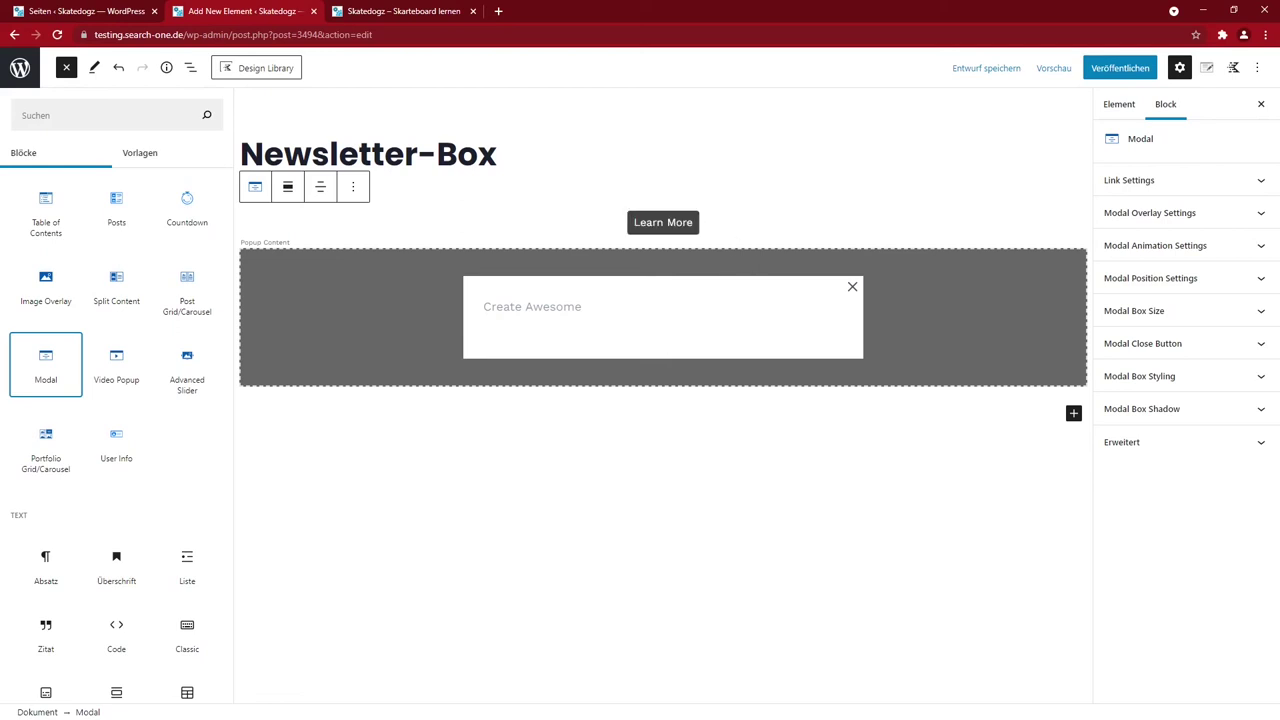
# Find an icon with the term mail and add the envelope icon to the modal's Learn More link
pyautogui.click(662, 222)
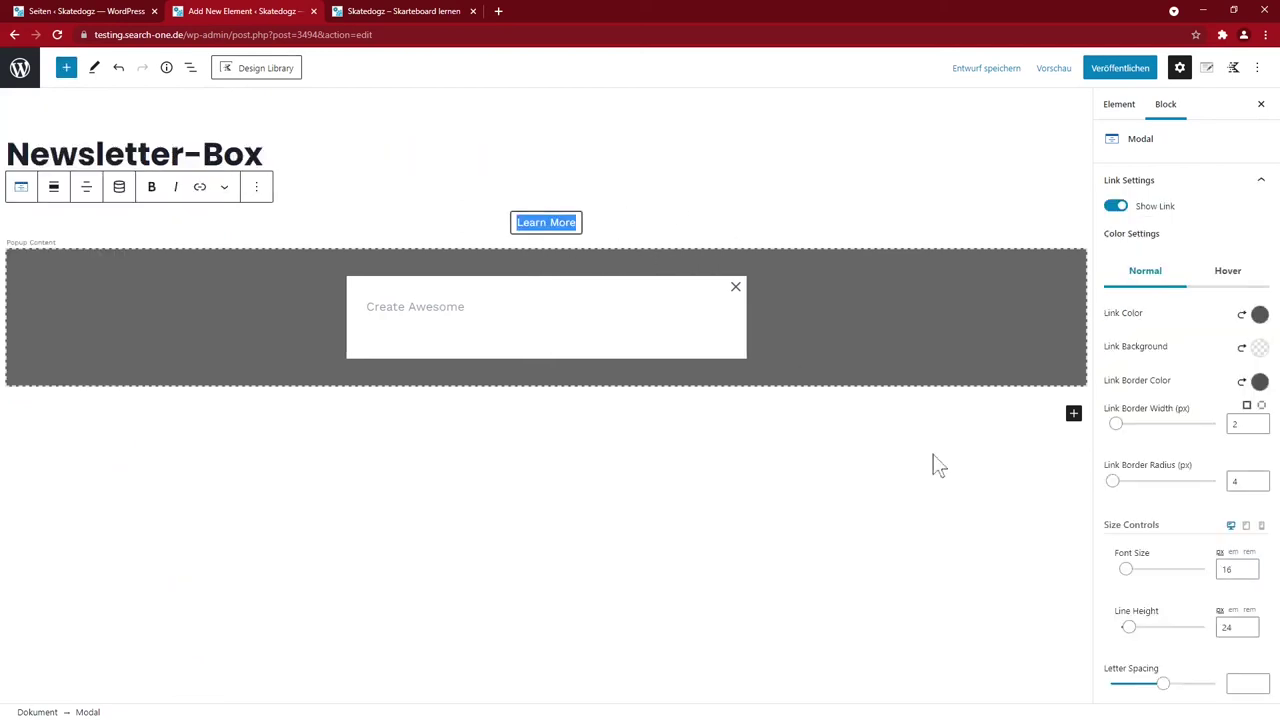
pyautogui.scroll(-5, 1158, 497)
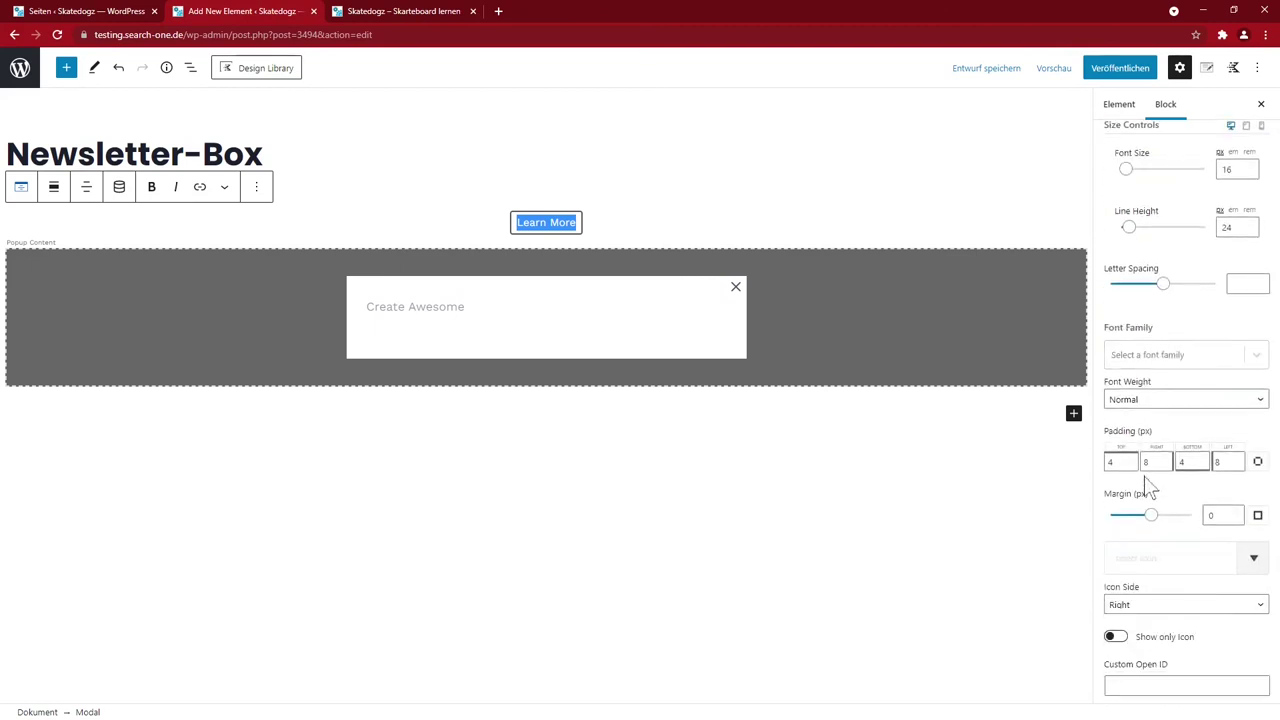
pyautogui.scroll(-3, 1147, 484)
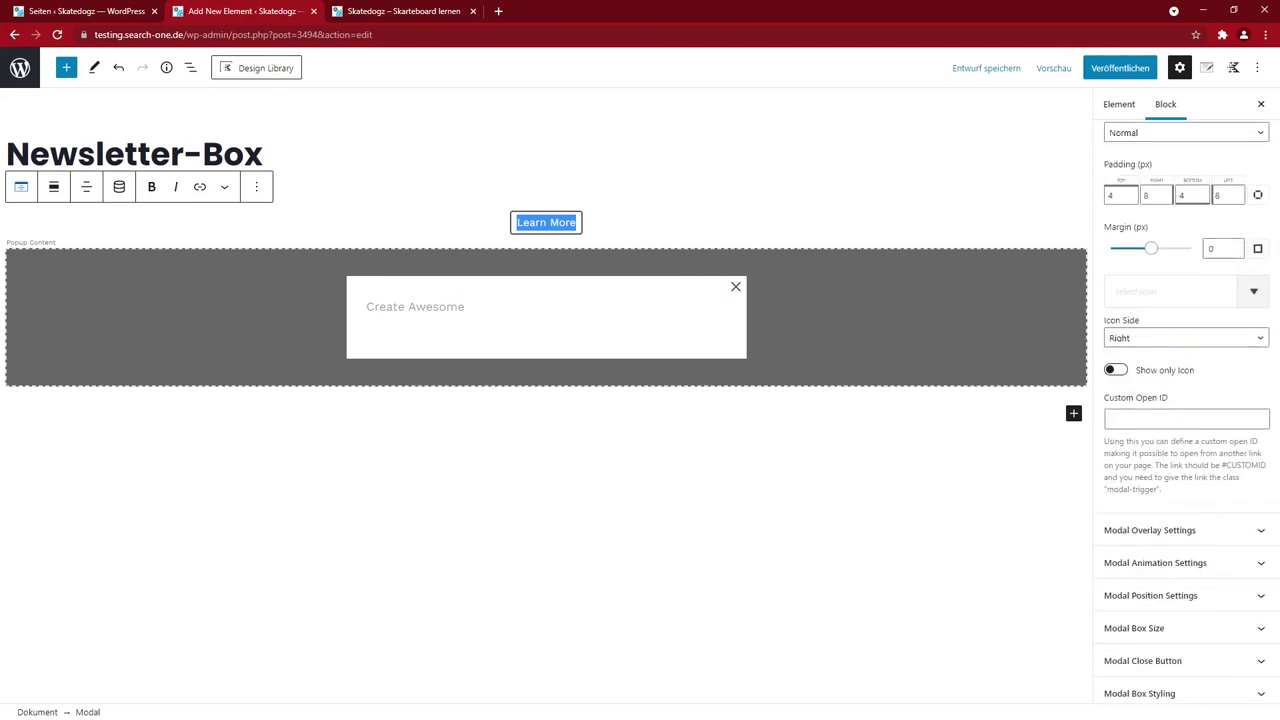
pyautogui.click(1253, 291)
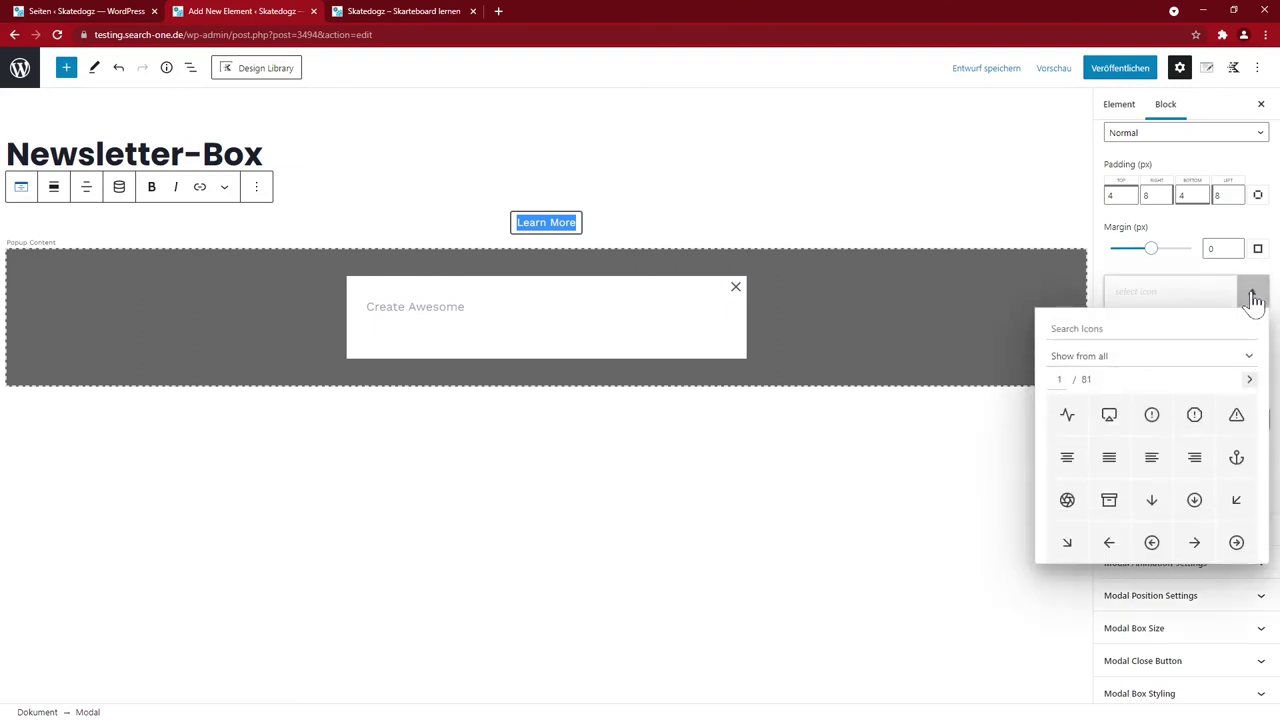
pyautogui.write('mail')
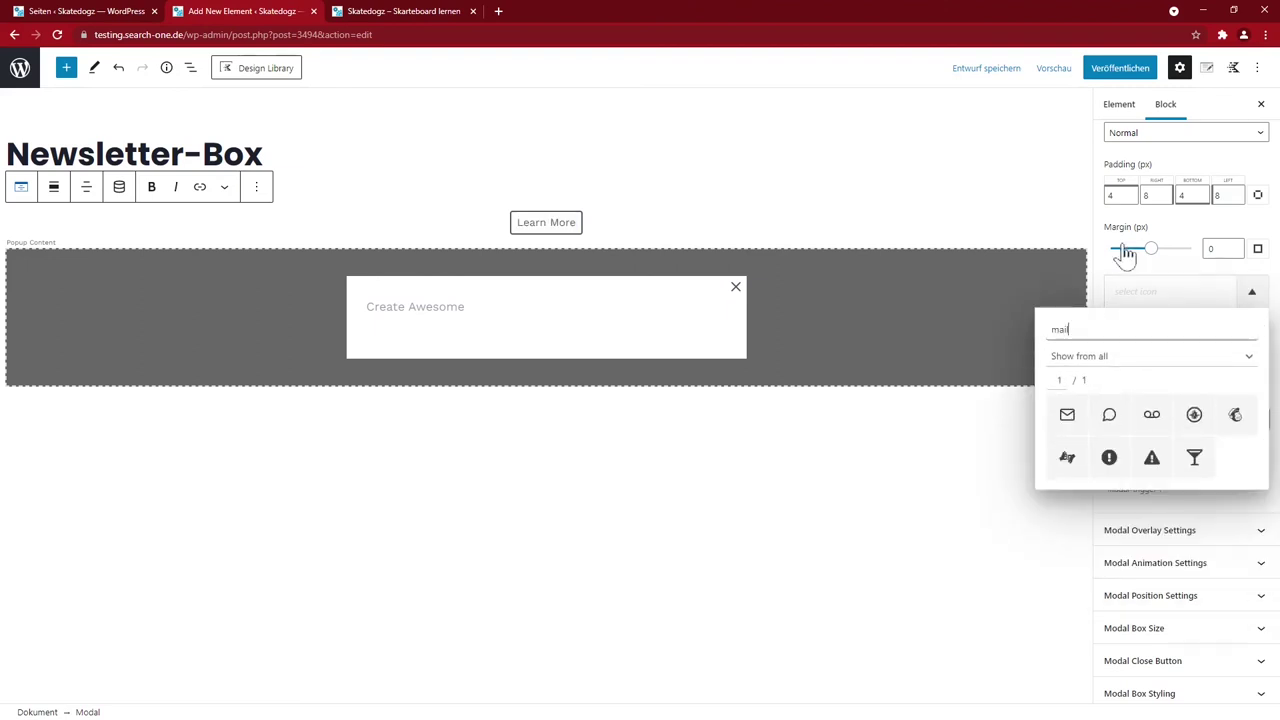
pyautogui.click(1066, 427)
# Set the modal link's font size to 24 px and make it show only the icon
pyautogui.doubleClick(555, 222)
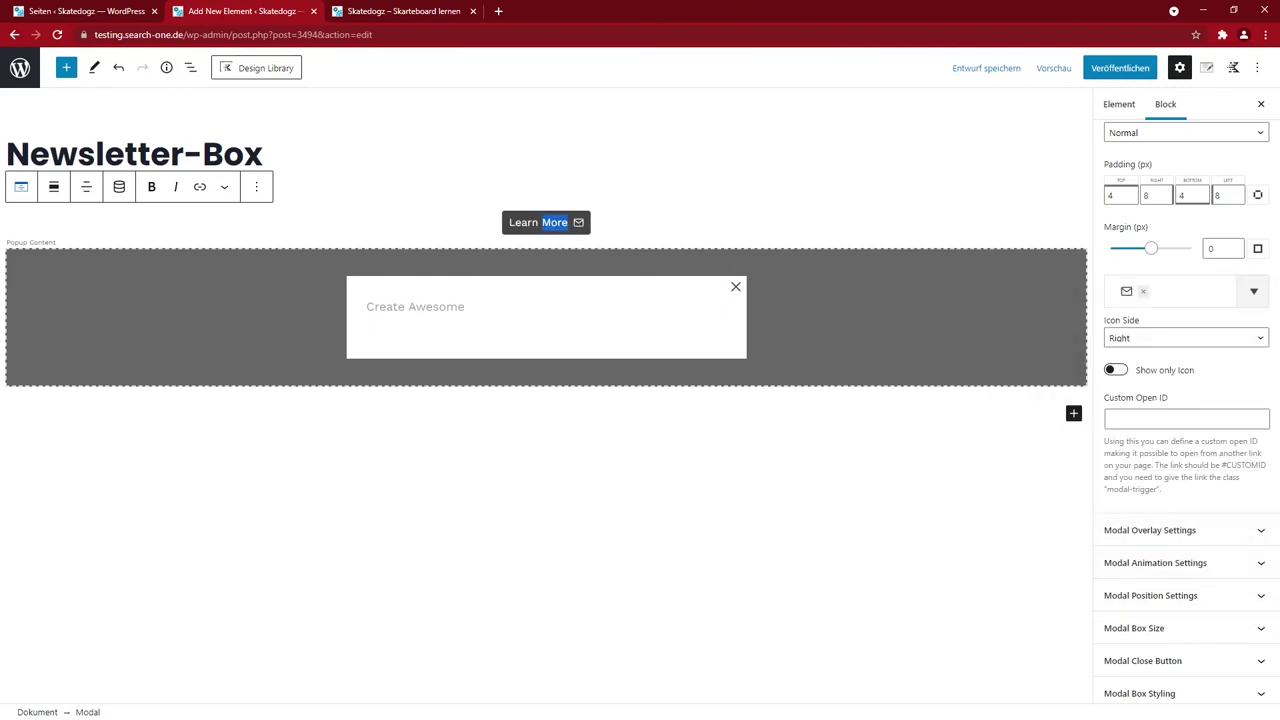
pyautogui.scroll(5, 1220, 592)
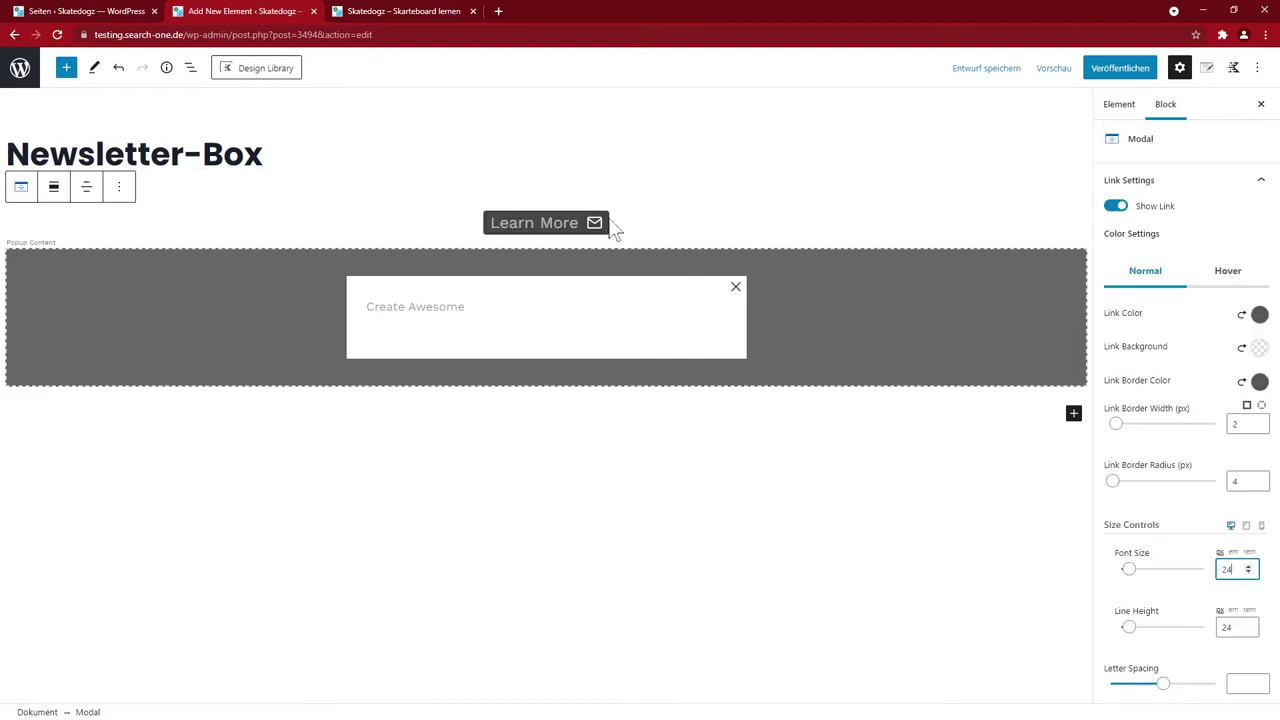
pyautogui.press('Tab')
pyautogui.press('Tab')
pyautogui.press('Tab')
pyautogui.press('Tab')
pyautogui.press('Tab')
pyautogui.press('Tab')
pyautogui.press('Tab')
pyautogui.press('Tab')
pyautogui.press('Tab')
pyautogui.press('Tab')
pyautogui.press('Tab')
pyautogui.press('Tab')
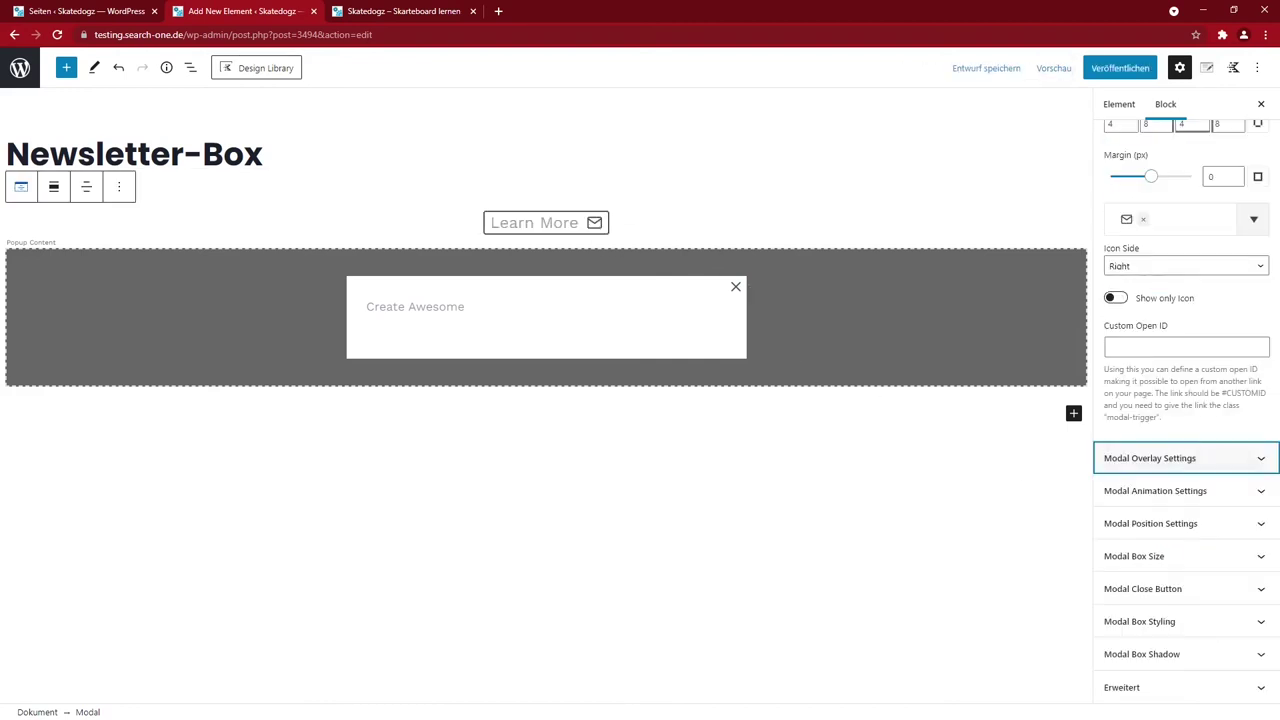
pyautogui.click(1117, 300)
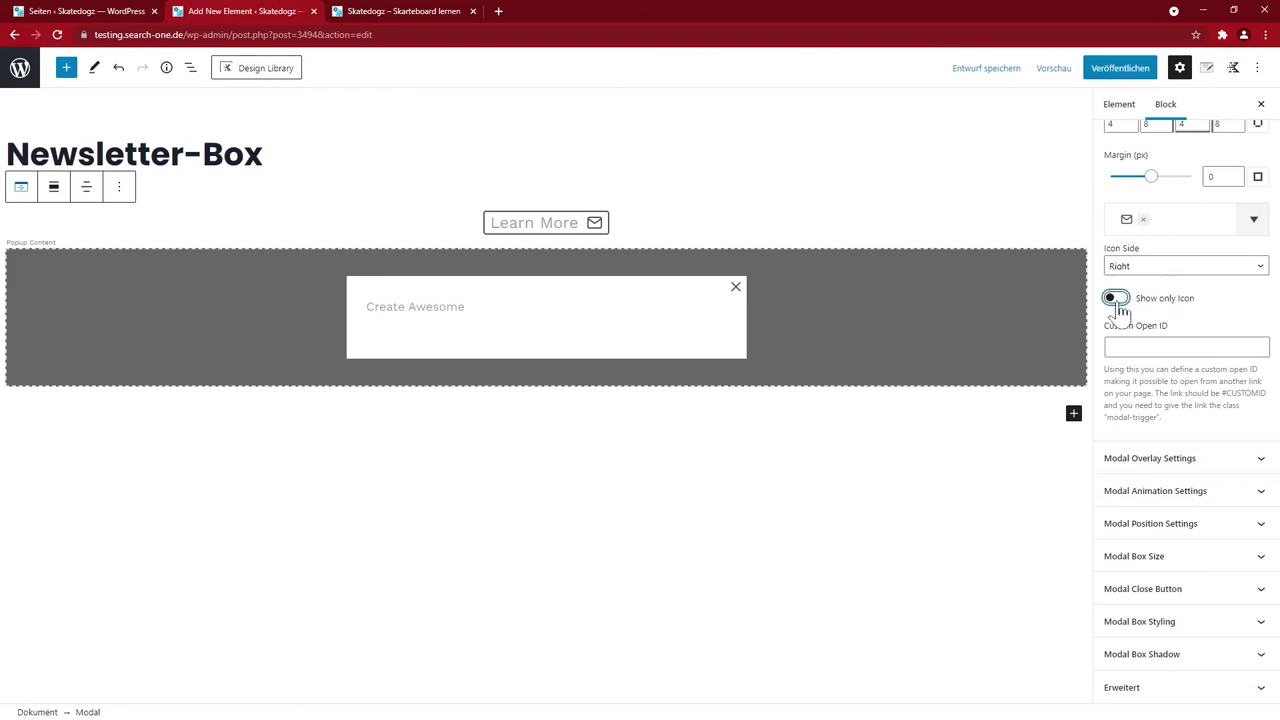
pyautogui.click(552, 232)
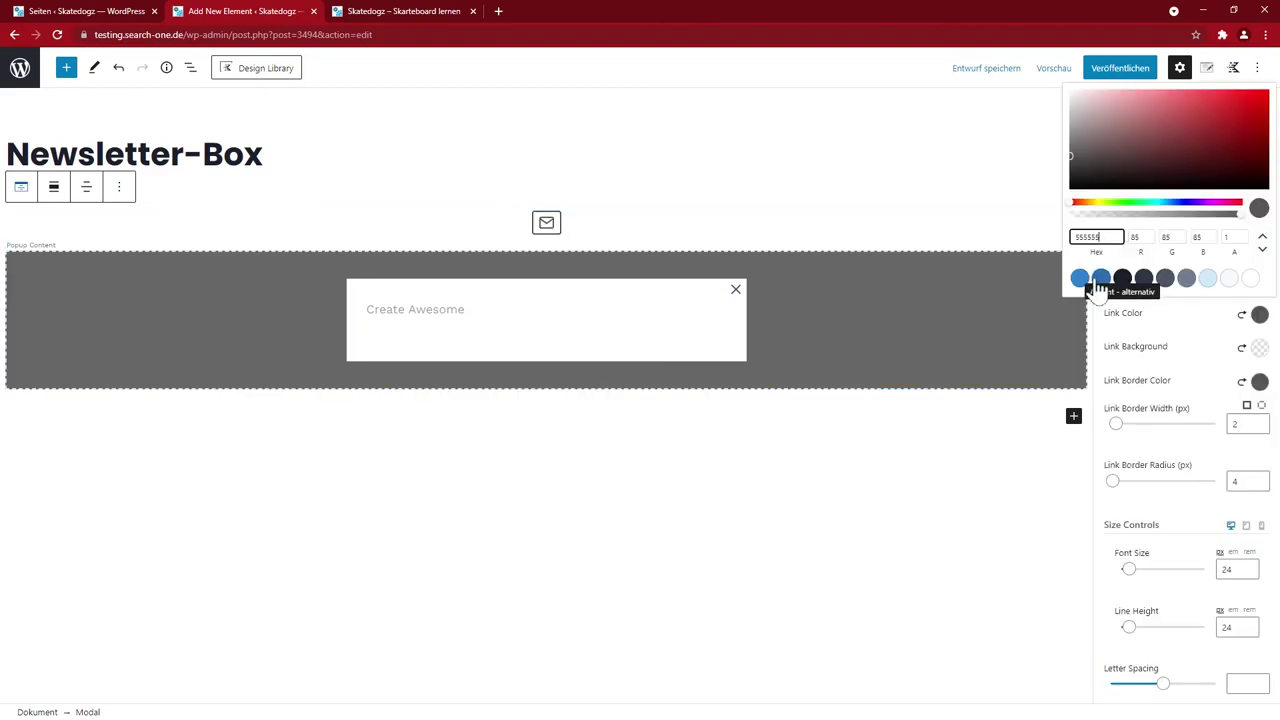
# Try blue 2B6CB0 for the modal link's icon and border with a light blue background
pyautogui.click(1100, 280)
pyautogui.click(1260, 350)
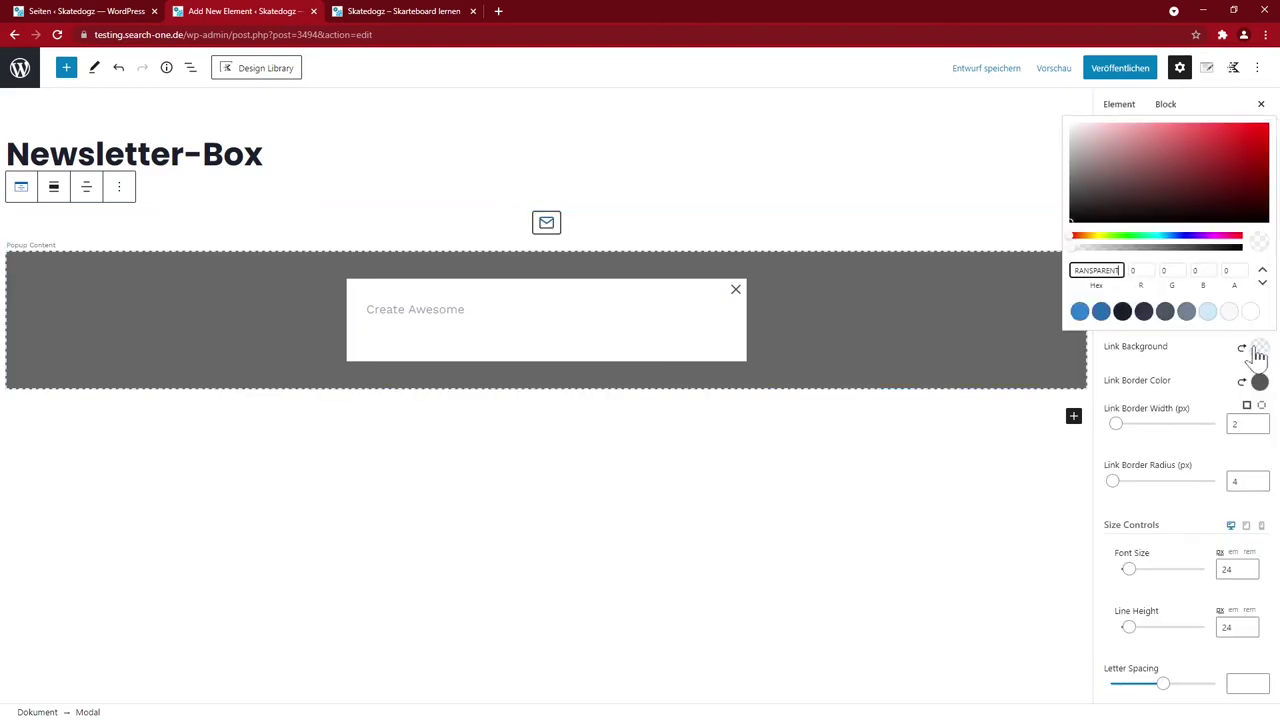
pyautogui.click(1207, 311)
pyautogui.click(1262, 385)
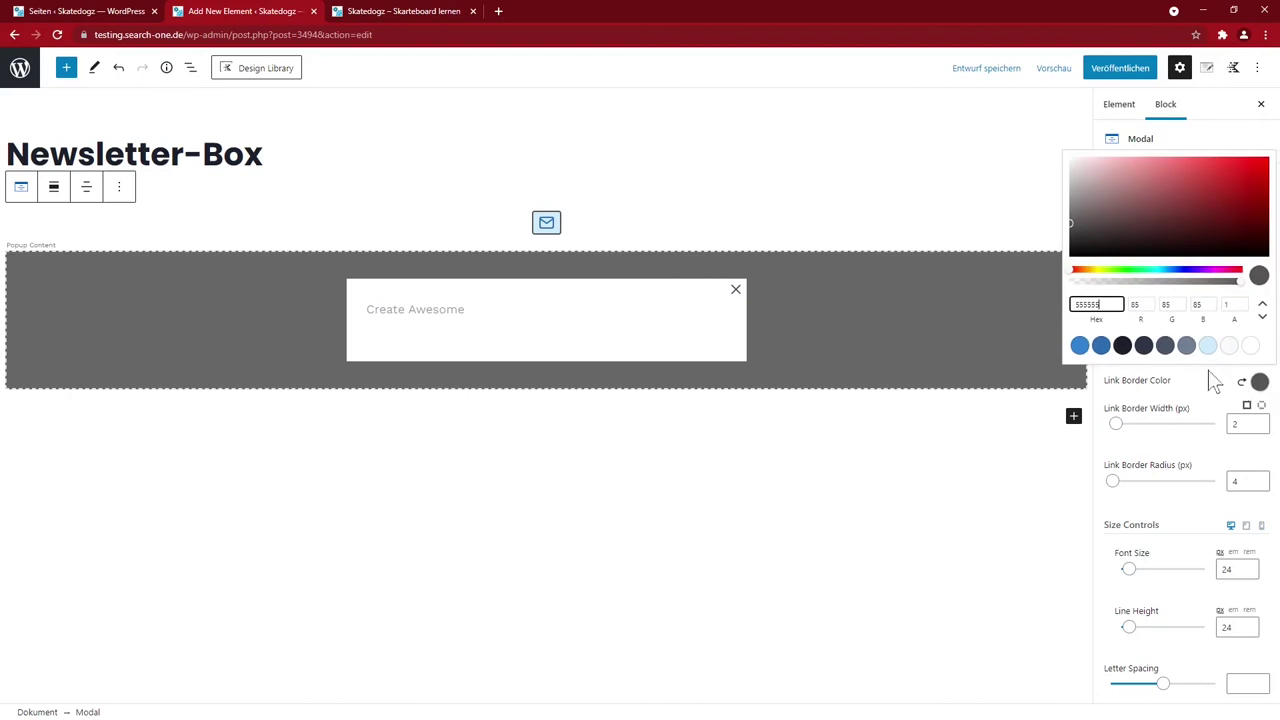
pyautogui.click(1100, 345)
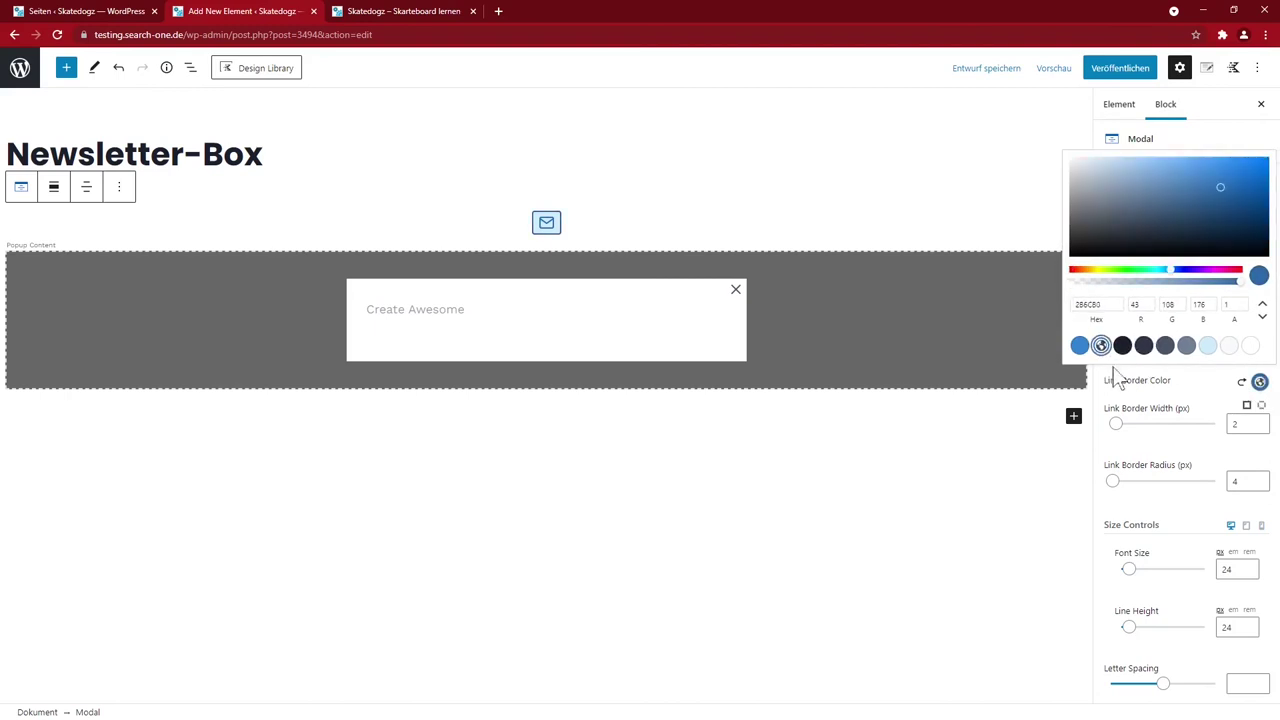
# Clear the link's border colour, set its background to blue 2B6CB0 and its icon colour to white
pyautogui.click(1242, 382)
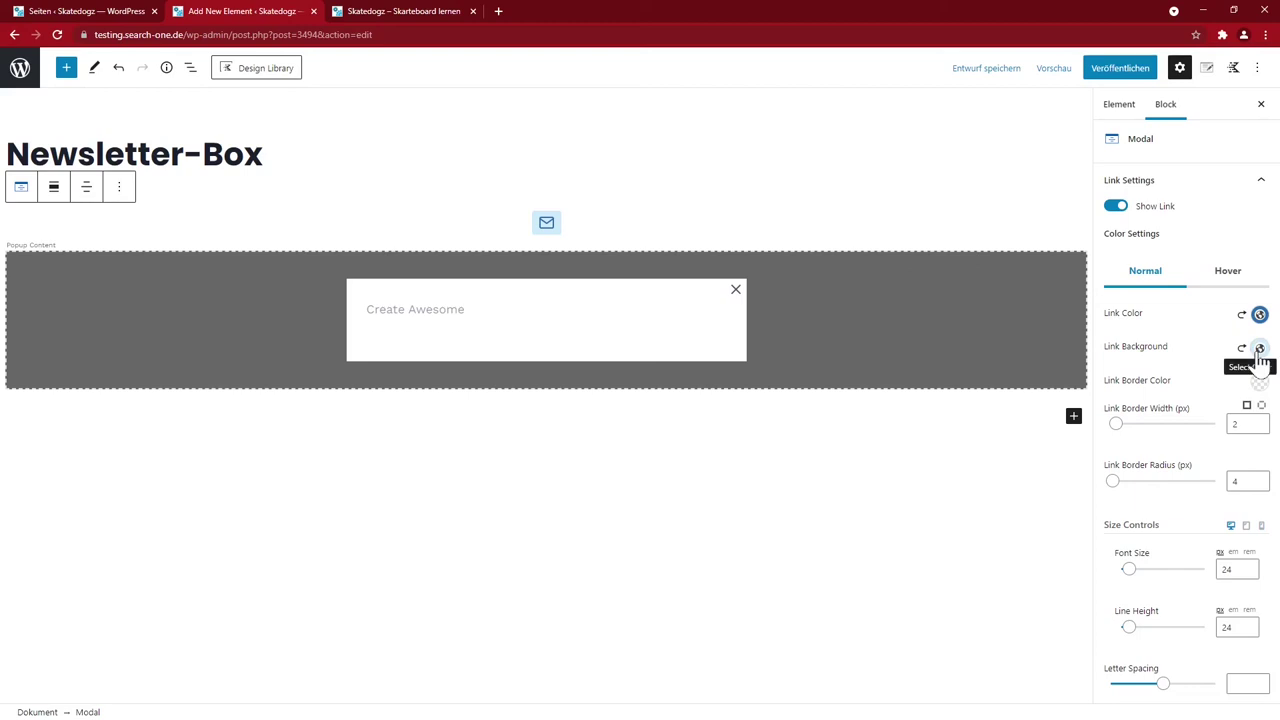
pyautogui.click(1259, 348)
pyautogui.click(1102, 312)
pyautogui.click(1259, 314)
pyautogui.click(1259, 314)
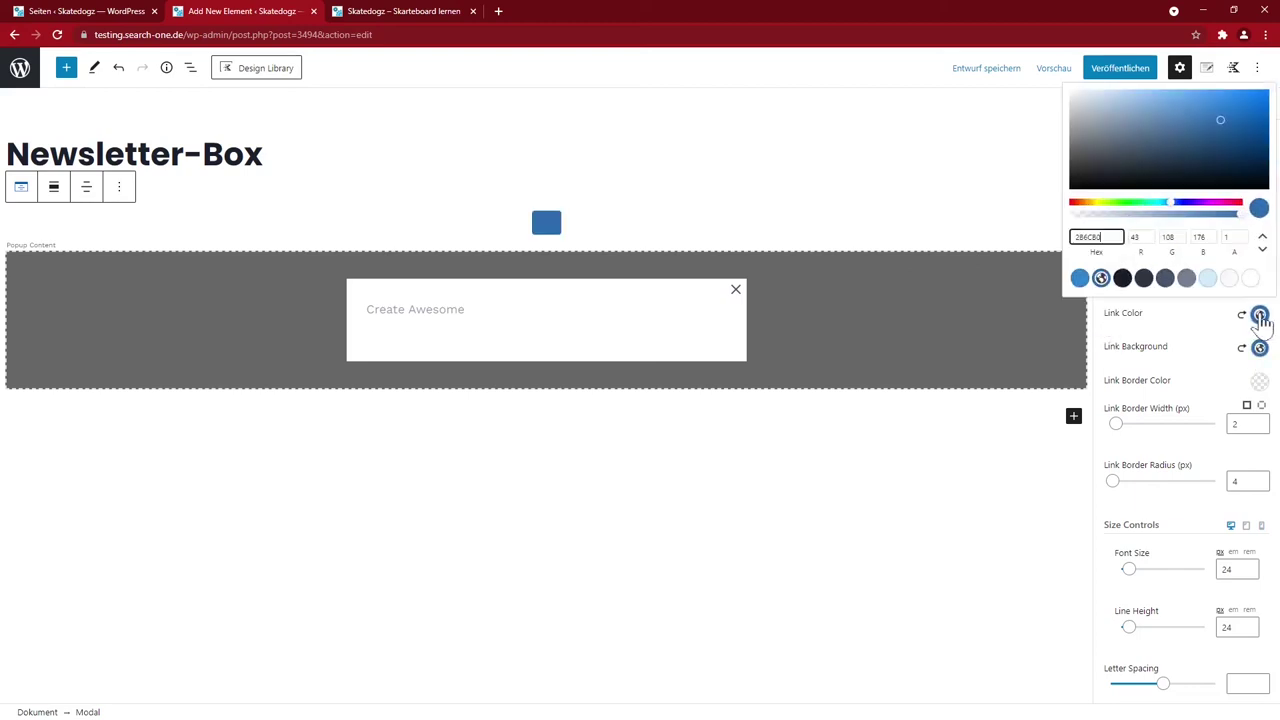
pyautogui.click(1250, 278)
pyautogui.click(1197, 325)
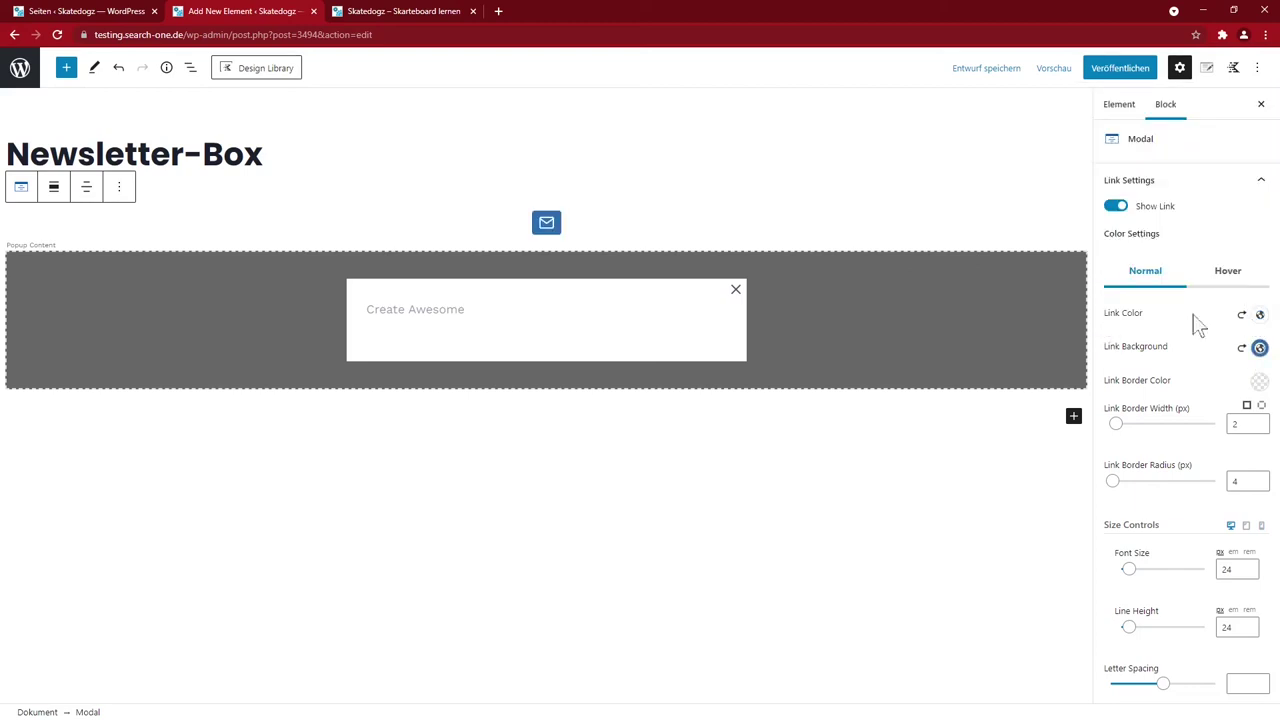
# Increase the modal link's font size to 32 px
pyautogui.scroll(-1, 1199, 325)
pyautogui.click(1248, 495)
pyautogui.click(1248, 495)
pyautogui.click(1248, 495)
pyautogui.click(1248, 495)
pyautogui.click(1248, 495)
pyautogui.click(1248, 495)
pyautogui.click(1248, 495)
pyautogui.click(1248, 495)
# Set the link's hover background to the palette's first, lighter blue and clear its hover border colour
pyautogui.scroll(1, 1194, 526)
pyautogui.click(1236, 276)
pyautogui.click(1259, 348)
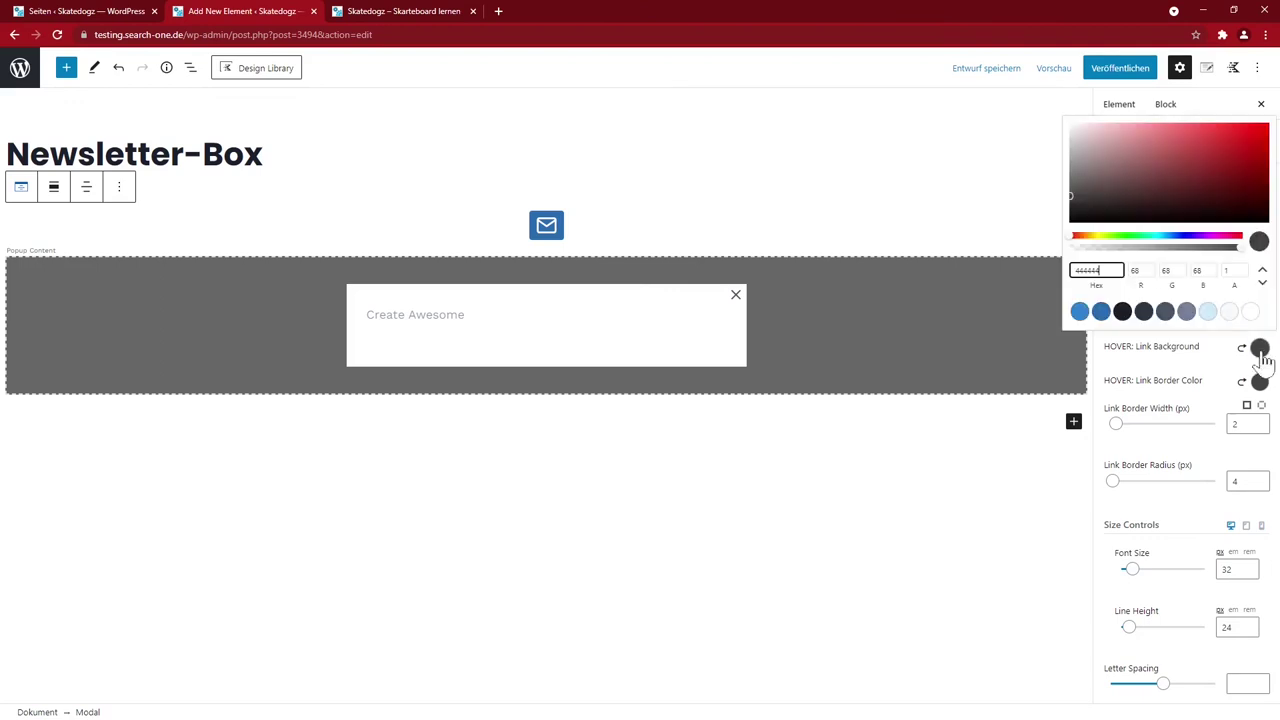
pyautogui.click(1080, 312)
pyautogui.click(1260, 382)
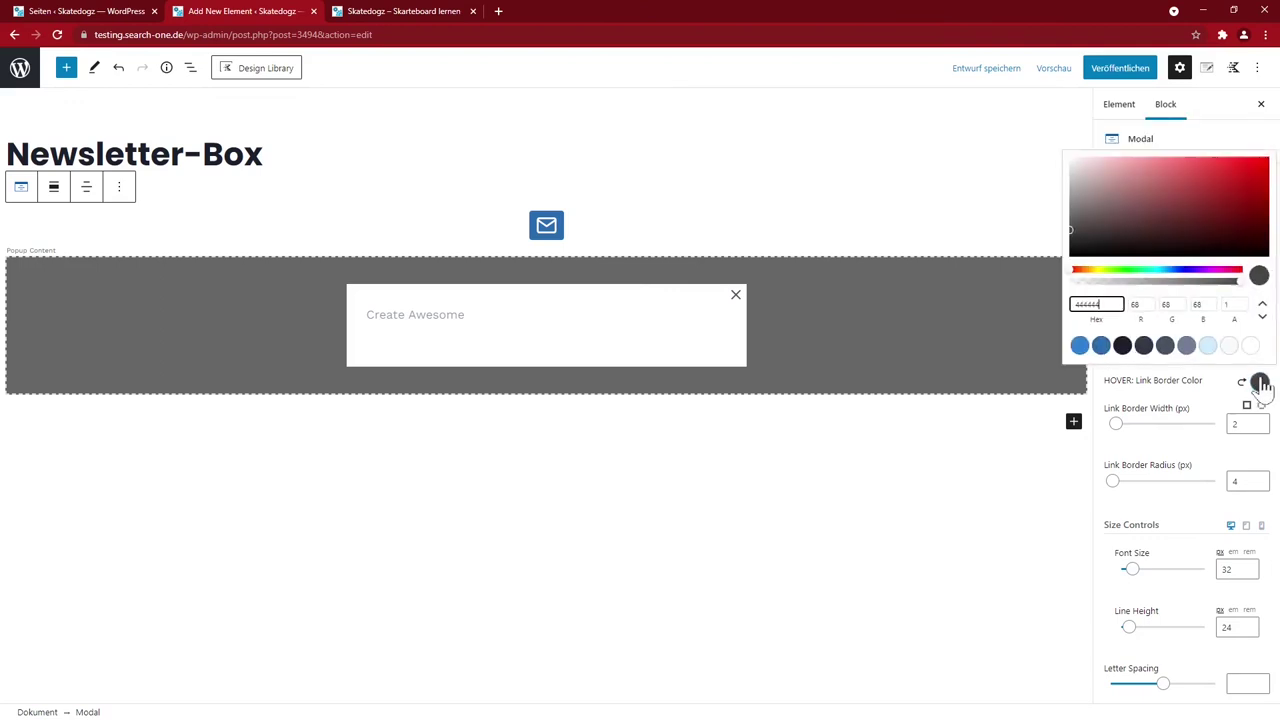
pyautogui.click(1259, 348)
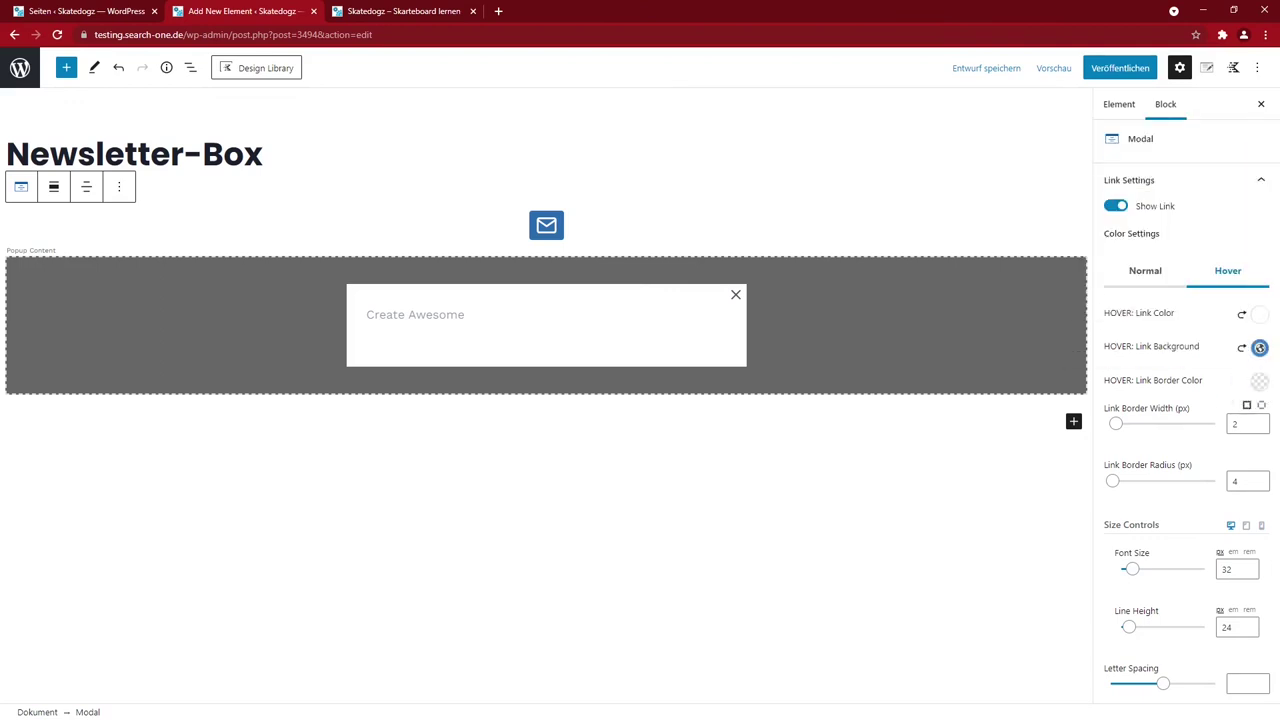
# Set the link's border radius to 24 px and reduce its font size slightly
pyautogui.click(1145, 270)
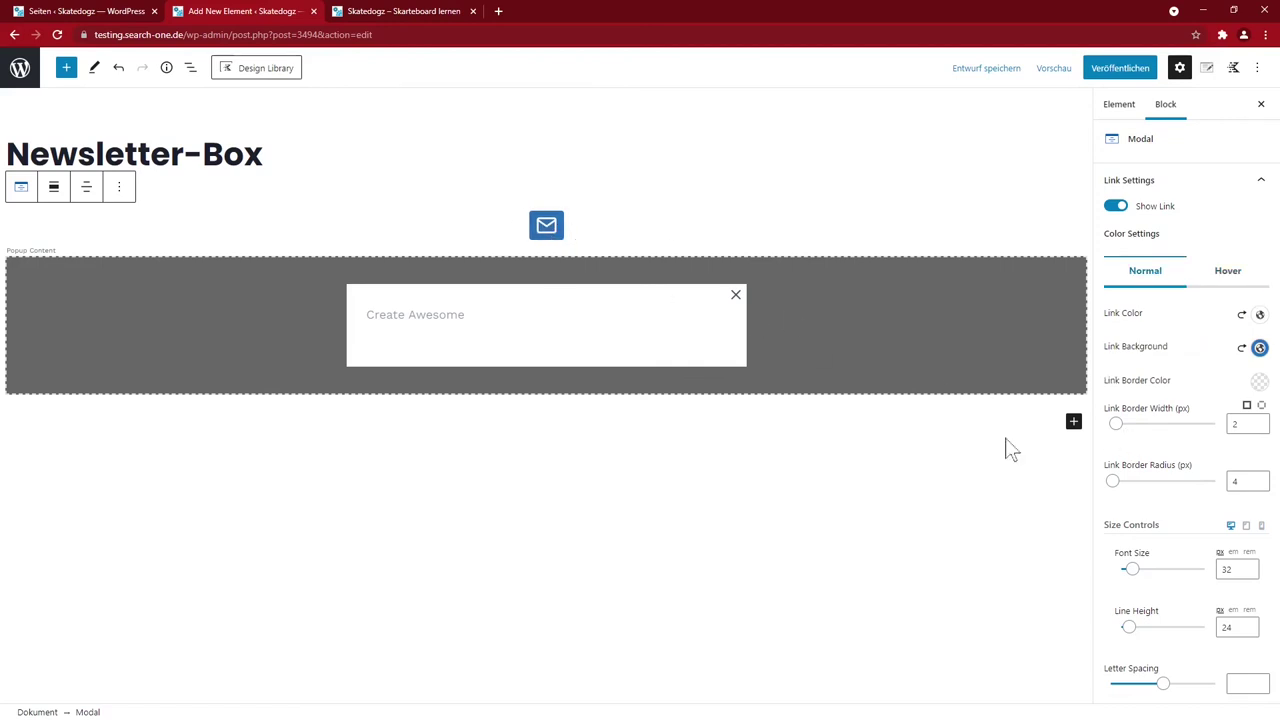
pyautogui.moveTo(1114, 484); pyautogui.dragTo(1123, 493)
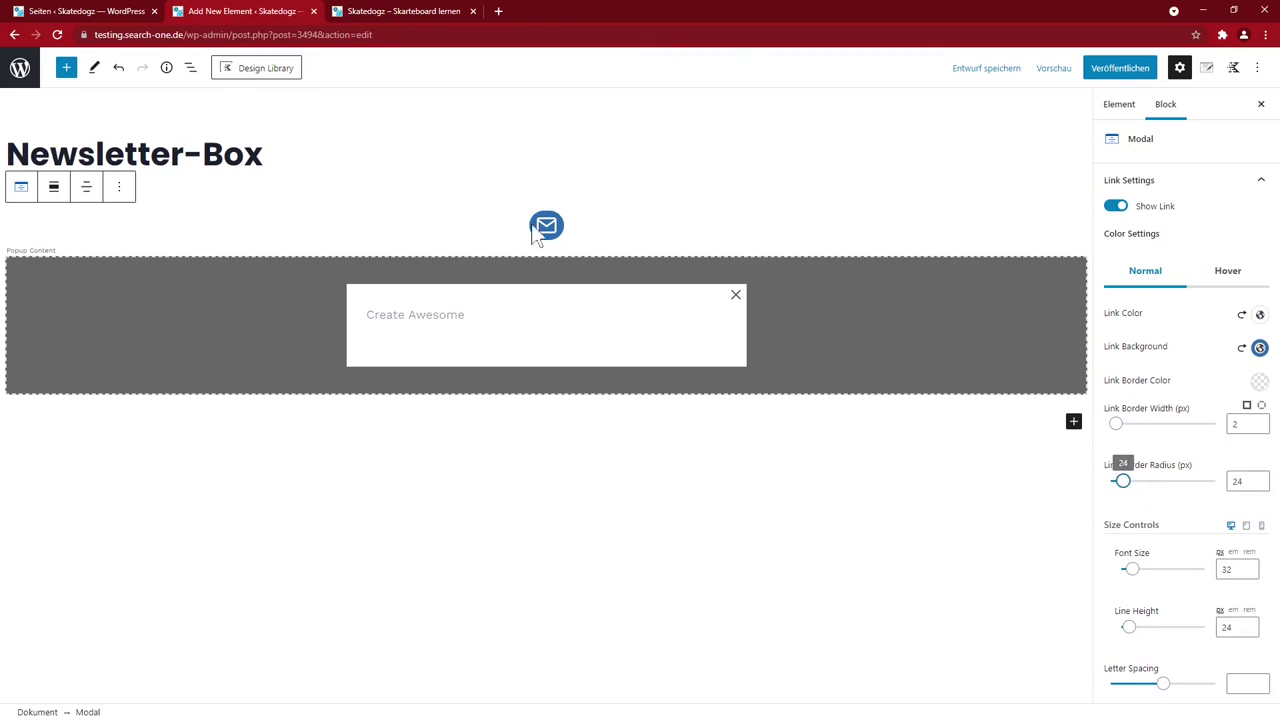
pyautogui.moveTo(1133, 572); pyautogui.dragTo(1131, 572)
# Give the link equal, larger padding on all sides and readjust its border radius for a round icon button
pyautogui.scroll(-5, 1200, 480)
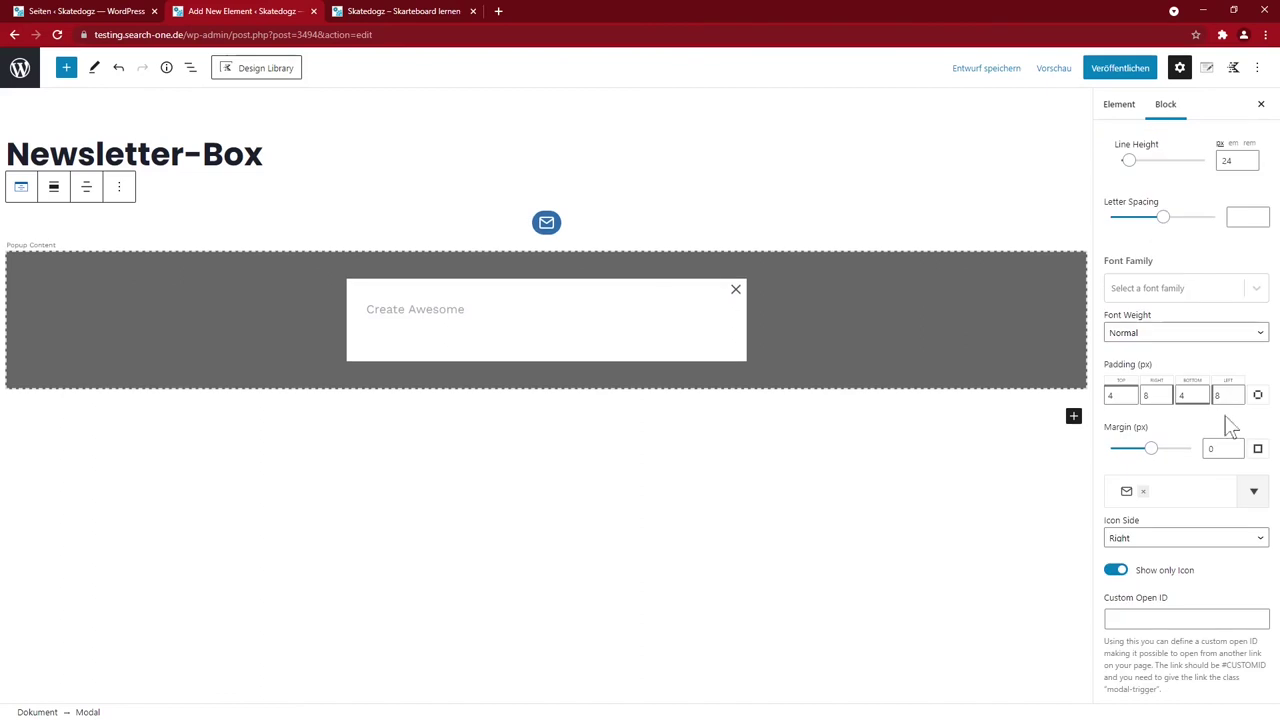
pyautogui.click(1234, 383)
pyautogui.click(1234, 383)
pyautogui.click(1234, 383)
pyautogui.click(1234, 383)
pyautogui.click(1234, 383)
pyautogui.click(1234, 383)
pyautogui.click(1234, 383)
pyautogui.click(1234, 383)
pyautogui.click(1234, 383)
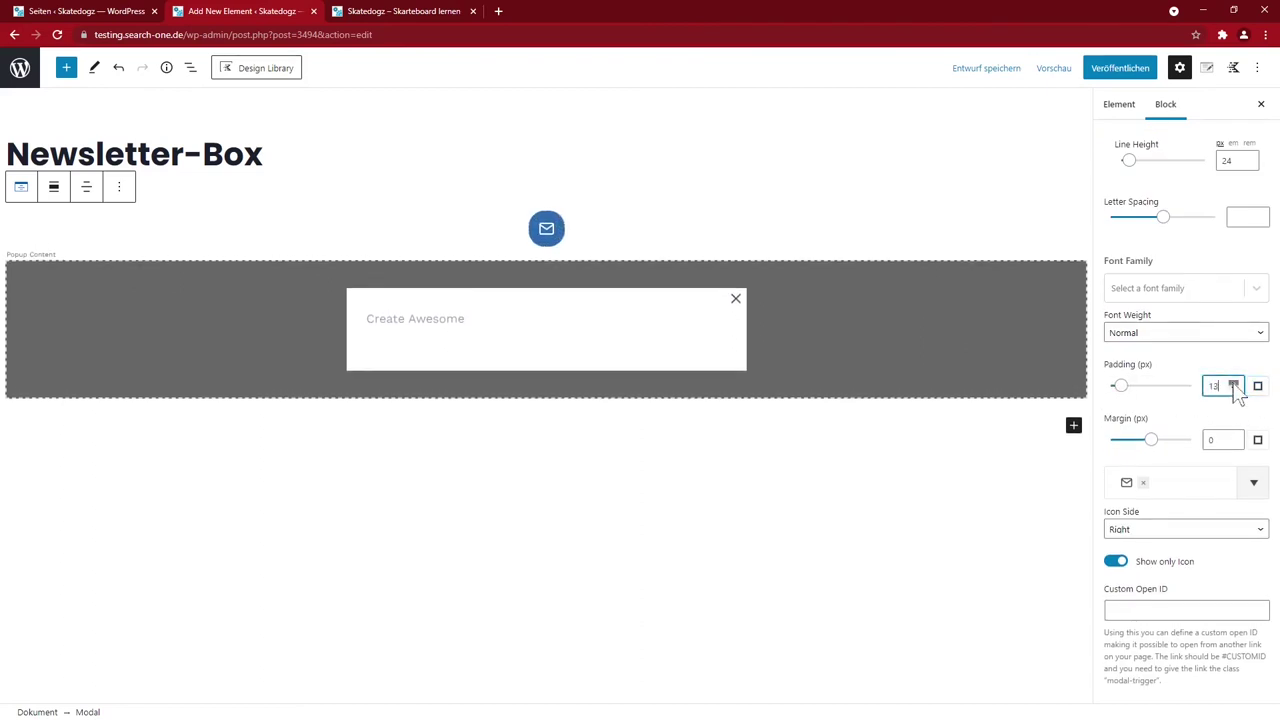
pyautogui.click(1234, 384)
pyautogui.click(1234, 384)
pyautogui.click(1234, 384)
pyautogui.scroll(3, 1180, 340)
pyautogui.moveTo(1123, 289); pyautogui.dragTo(1124, 297)
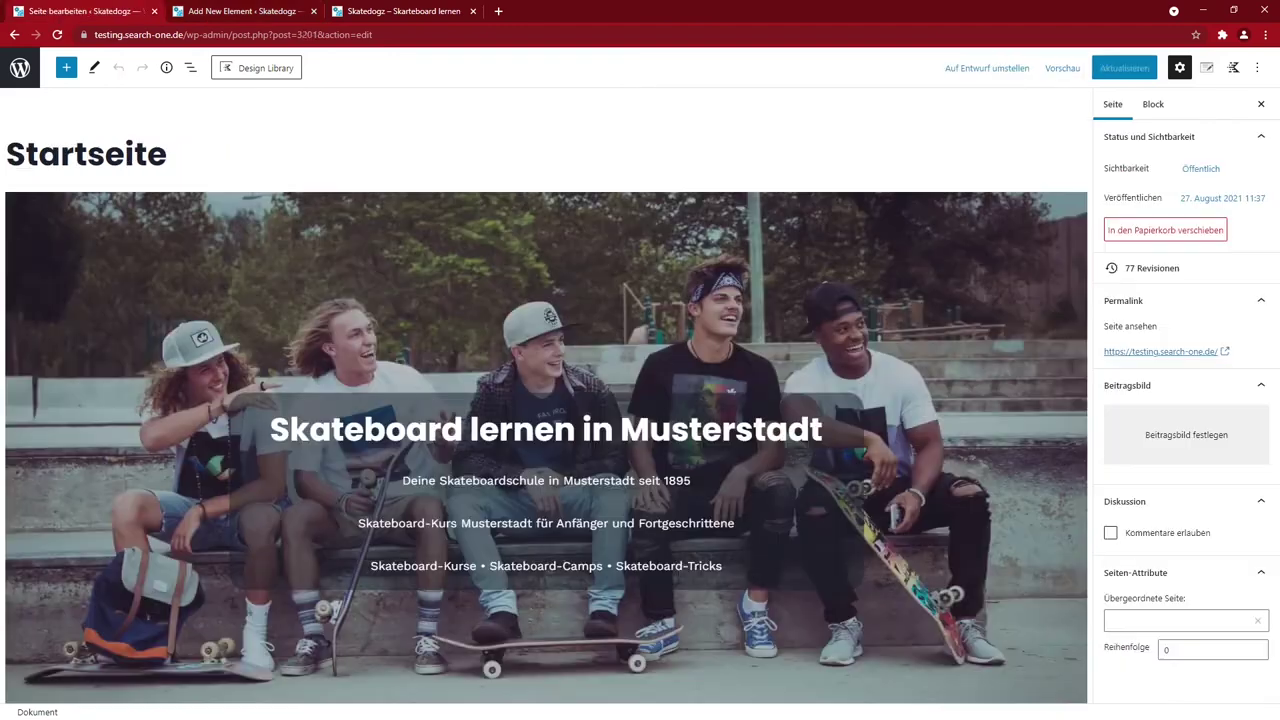
# Cut the heading, intro text, sign-up form and closing note out of the start page's newsletter section
pyautogui.scroll(-15, 334, 470)
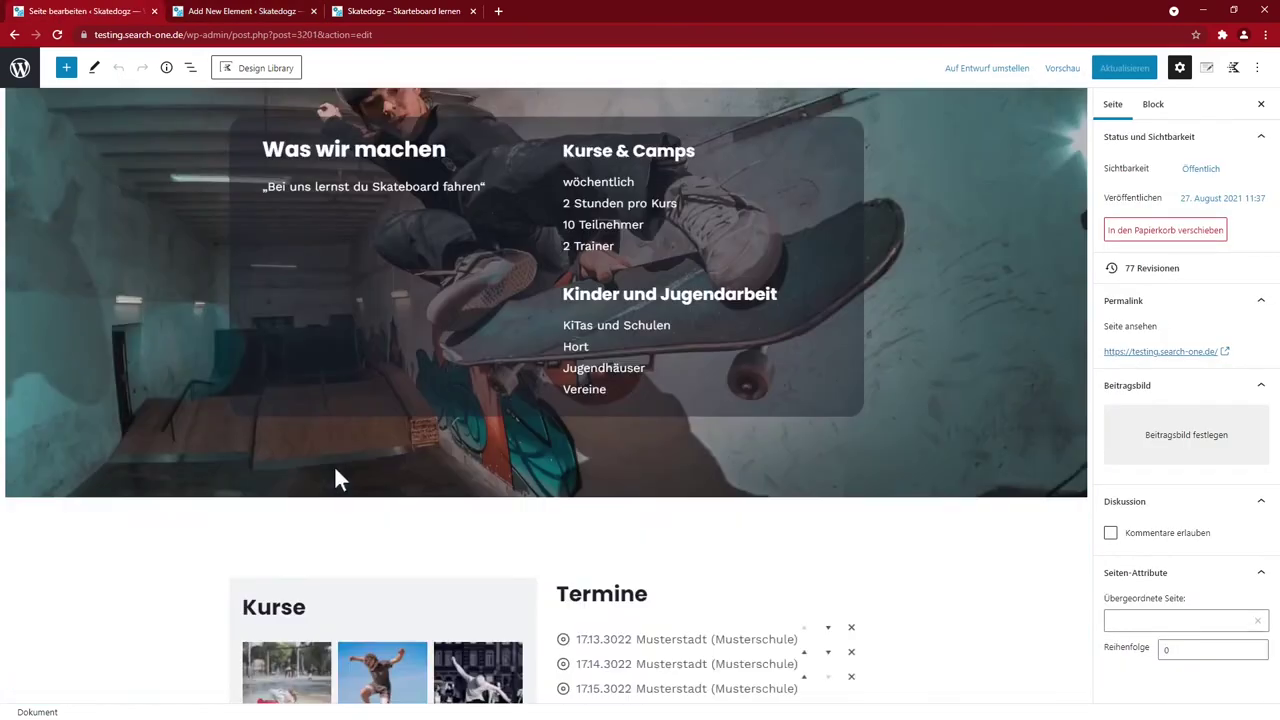
pyautogui.scroll(-5, 334, 476)
pyautogui.scroll(2, 334, 476)
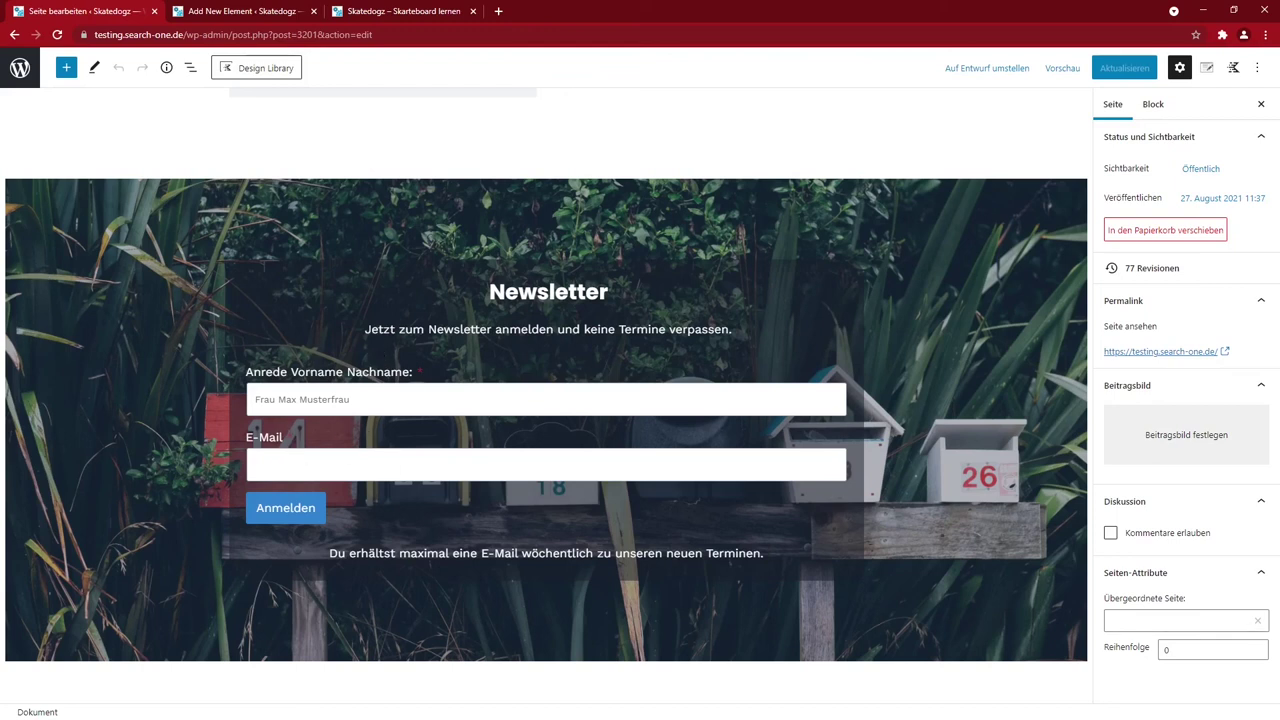
pyautogui.hotkey('ctrl', 'a')
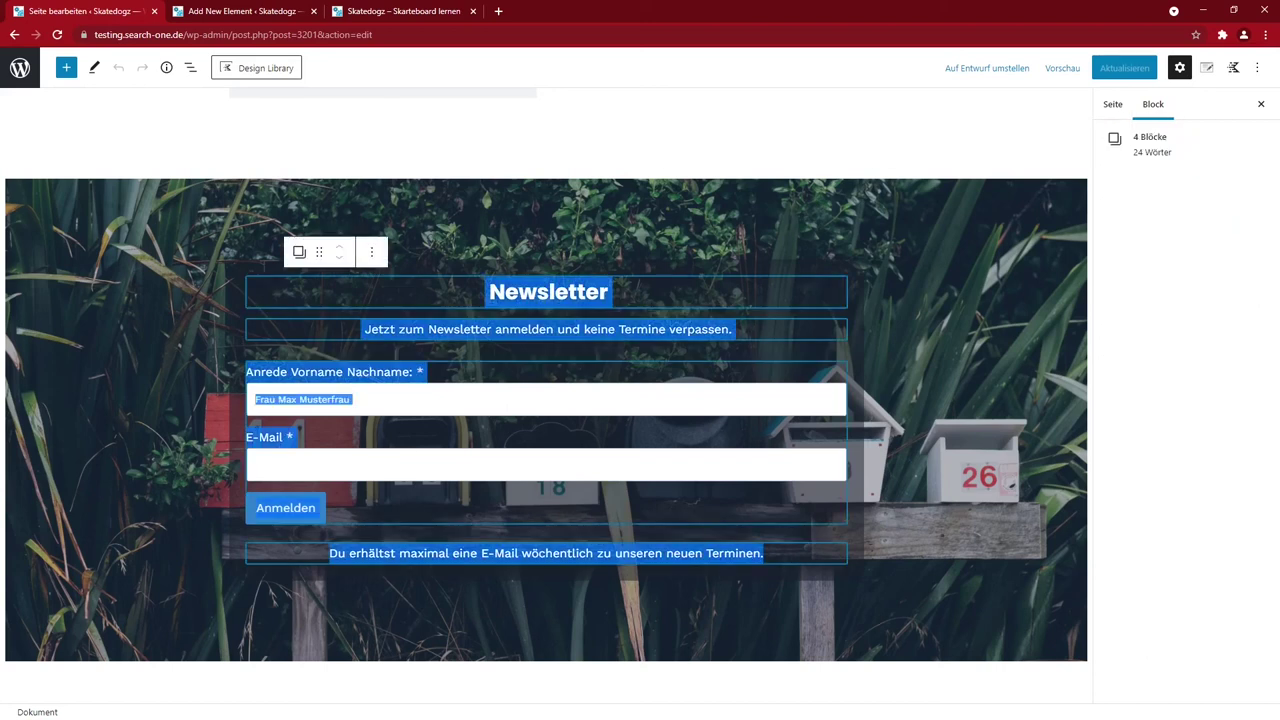
pyautogui.hotkey('ctrl', 'x')
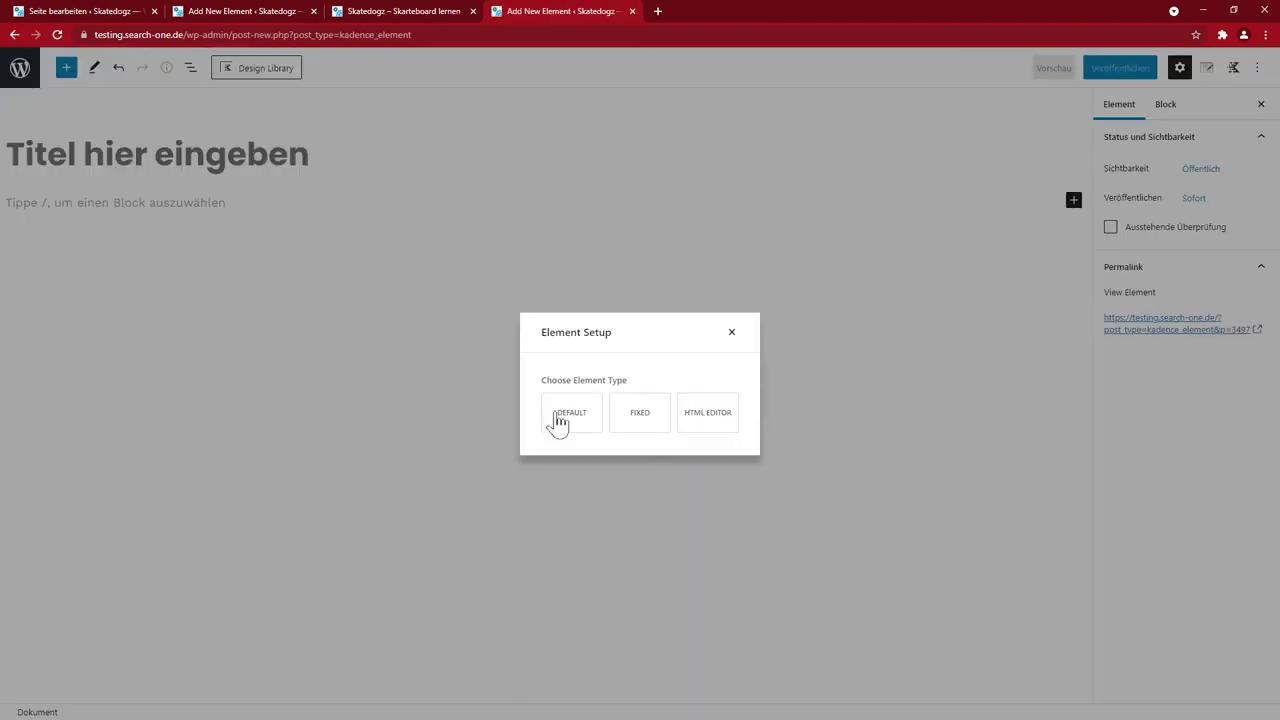
# Set up a default-type element titled Newsletter-Formular and paste the cut newsletter blocks into it
pyautogui.click(557, 415)
pyautogui.write('Newsletter-Formular')
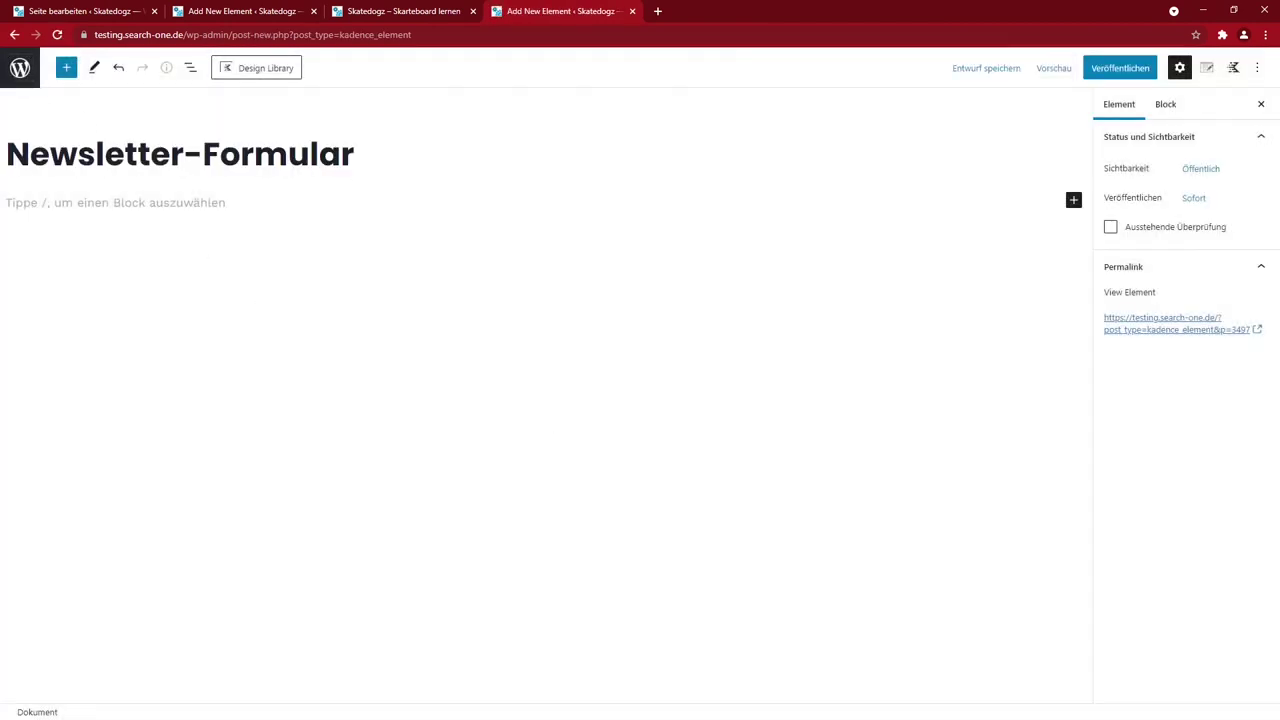
pyautogui.click(288, 246)
pyautogui.hotkey('ctrl', 'v')
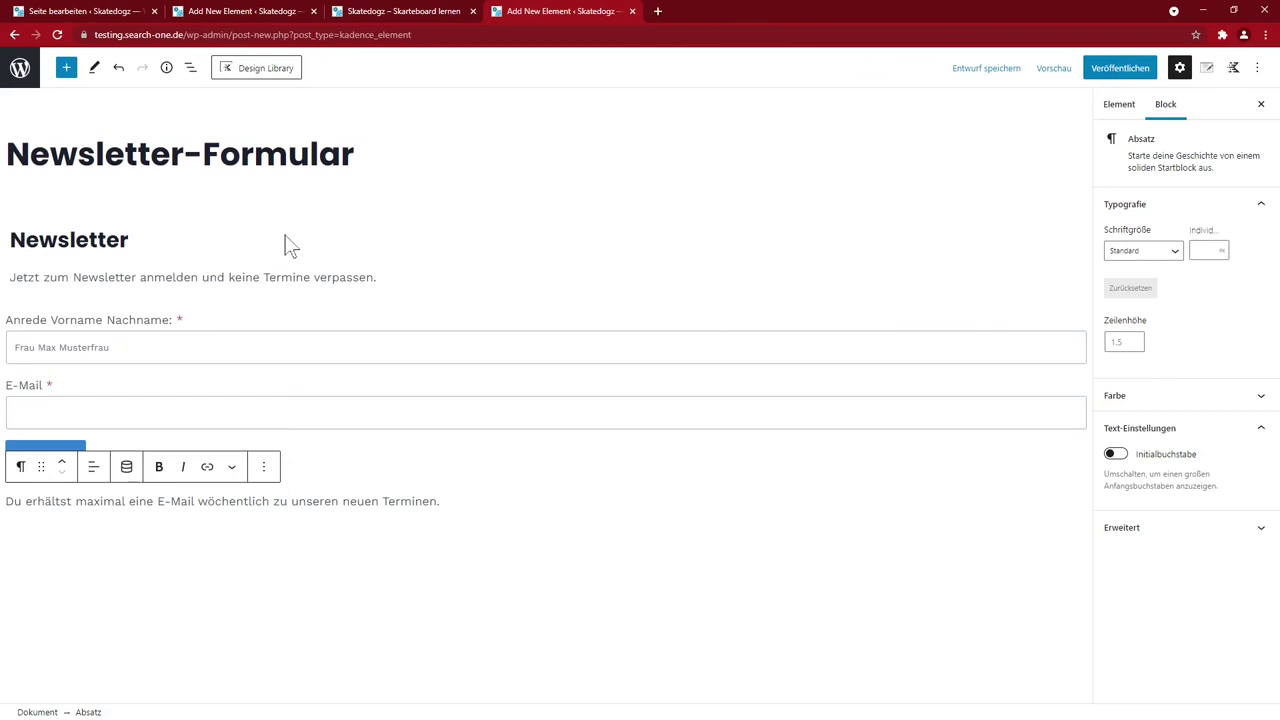
pyautogui.click(288, 246)
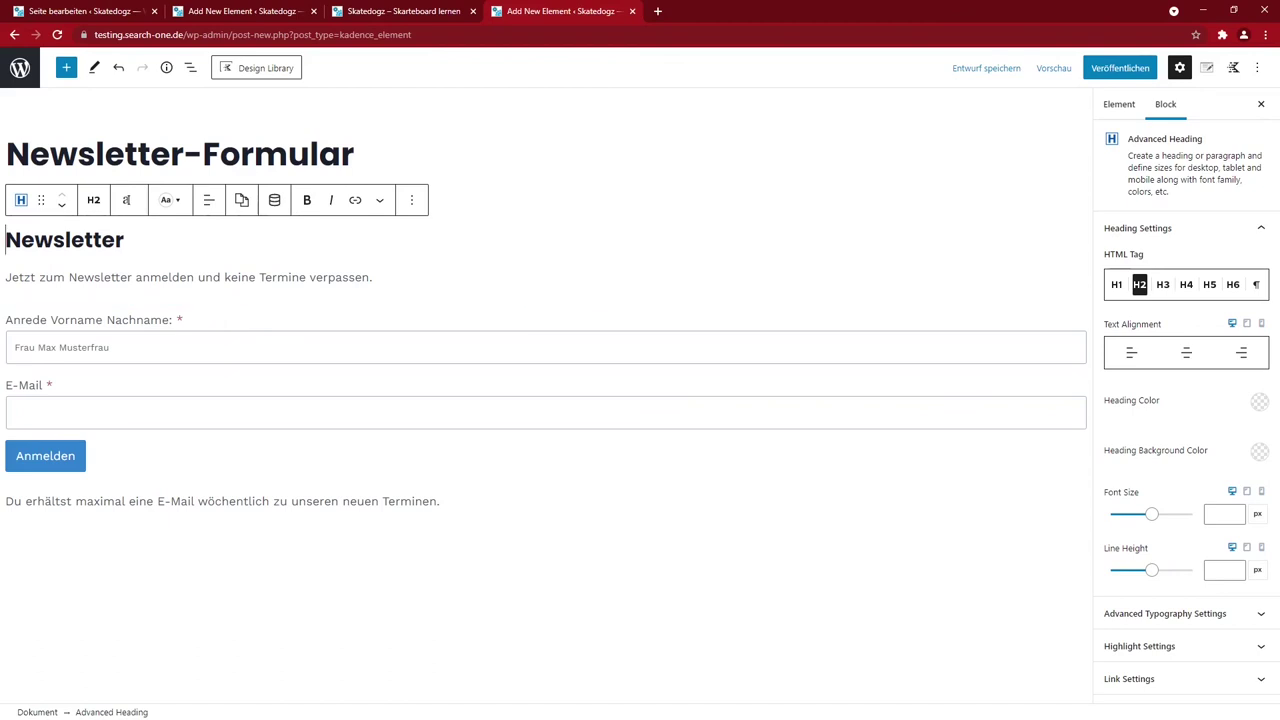
# Set the Newsletter-Formular element to show on Entire Site for All Users and publish it
pyautogui.click(1121, 106)
pyautogui.click(1207, 67)
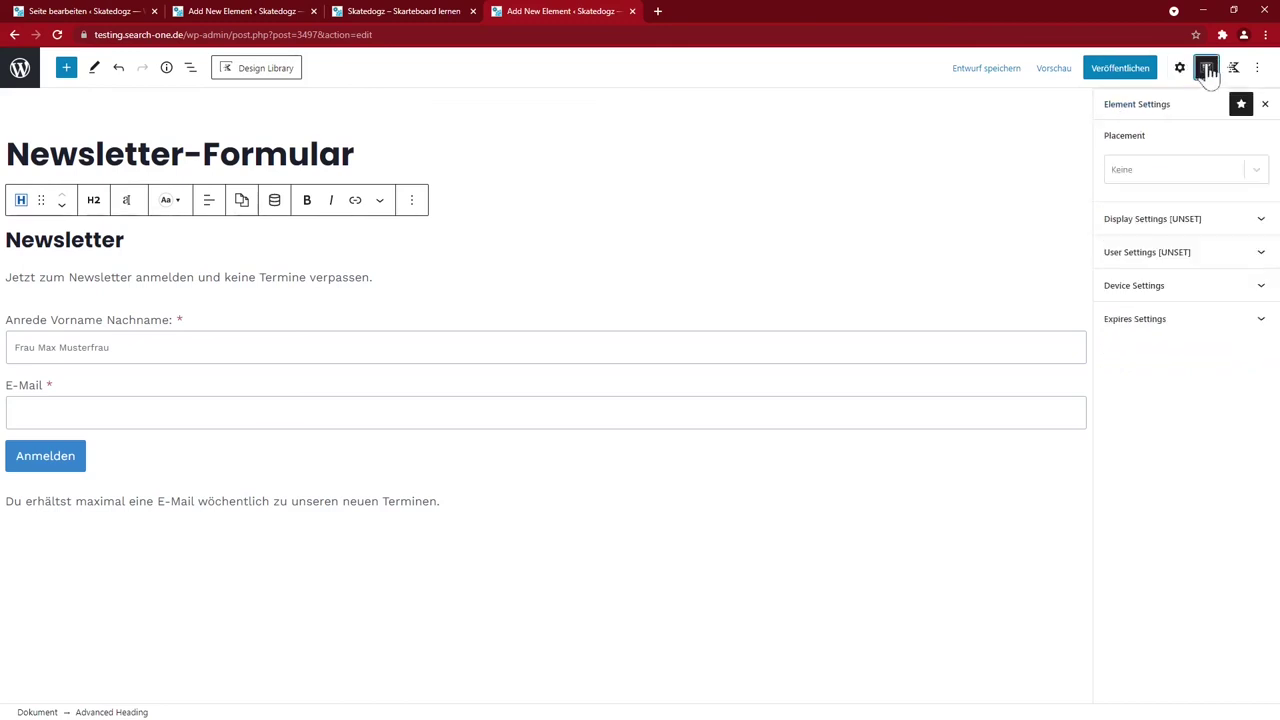
pyautogui.click(1171, 226)
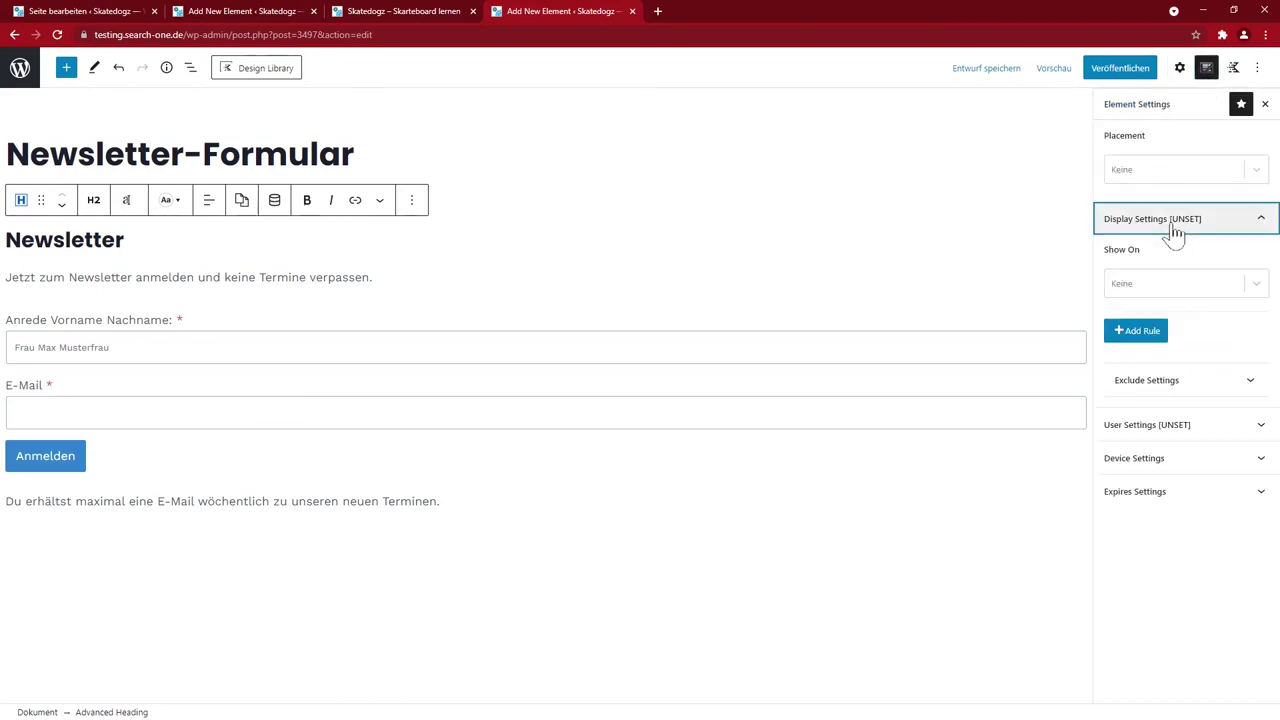
pyautogui.click(1261, 290)
pyautogui.click(1160, 336)
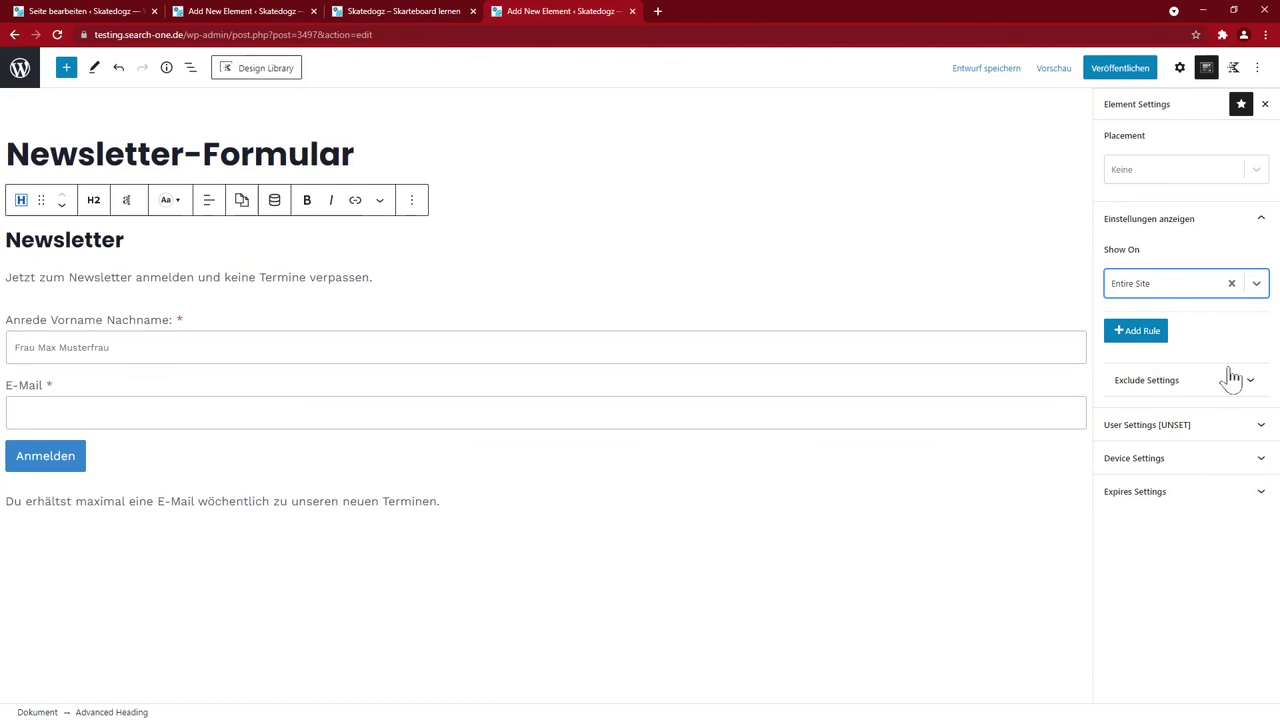
pyautogui.click(1186, 424)
pyautogui.click(1180, 489)
pyautogui.click(1147, 543)
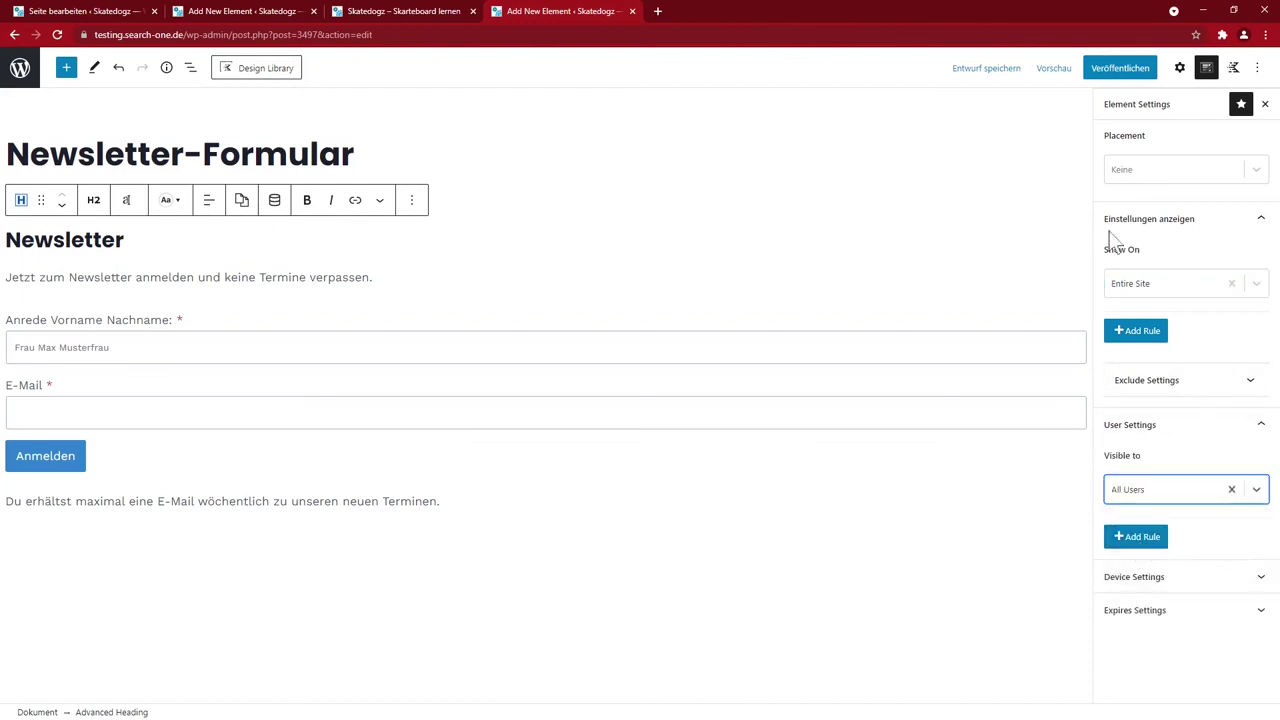
pyautogui.click(1119, 72)
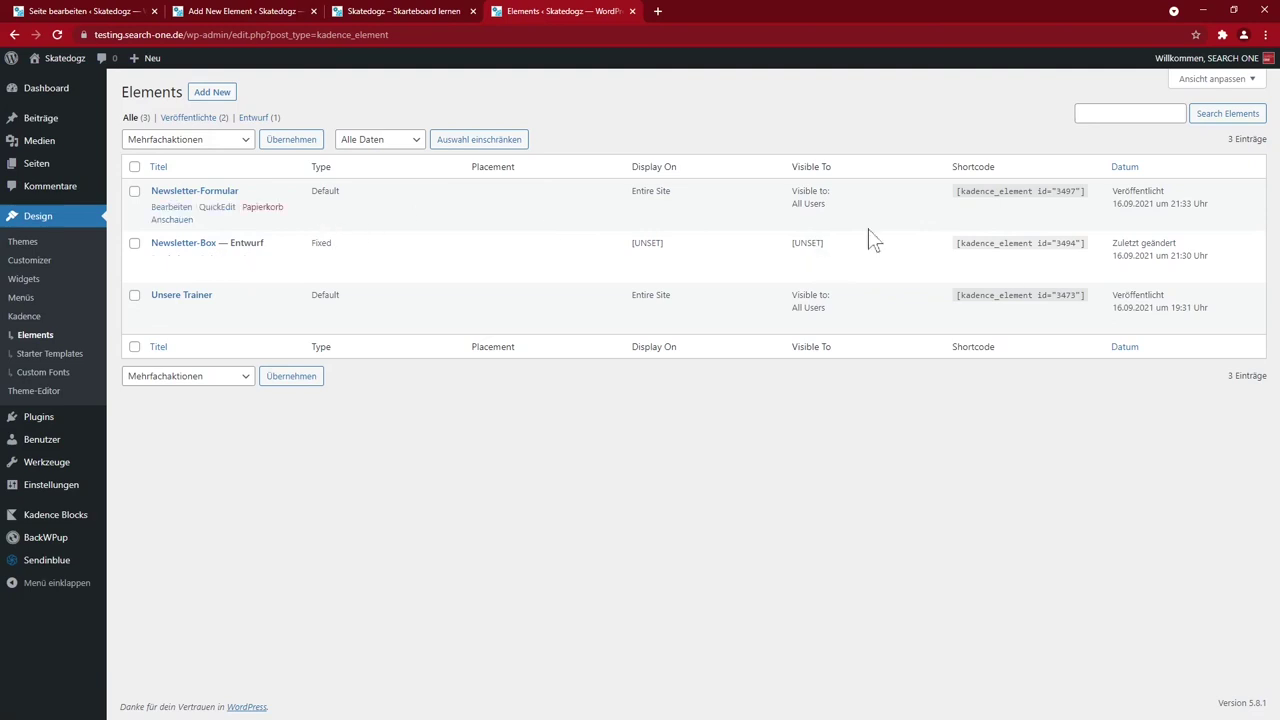
# Copy the Newsletter-Formular shortcode into the Newsletter-Box modal's content and publish the Newsletter-Box element
pyautogui.moveTo(1086, 192); pyautogui.dragTo(960, 215)
pyautogui.hotkey('ctrl', 'c')
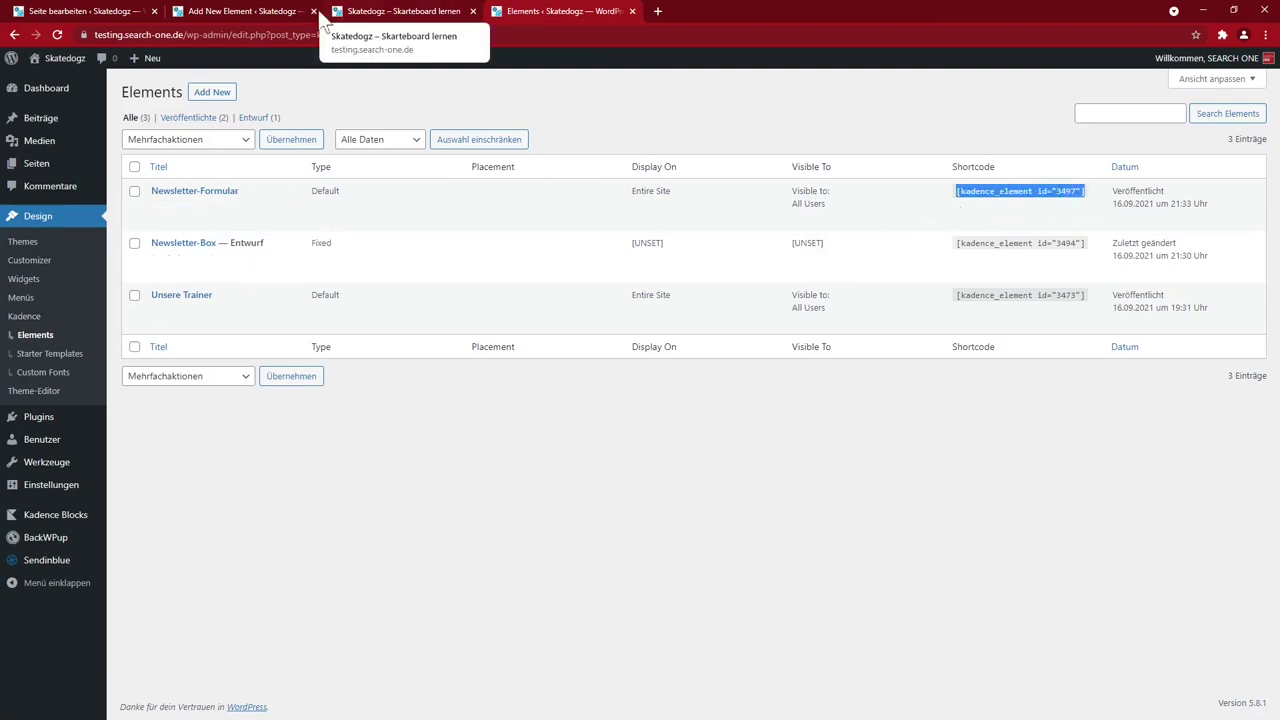
pyautogui.click(245, 11)
pyautogui.hotkey('ctrl', 'v')
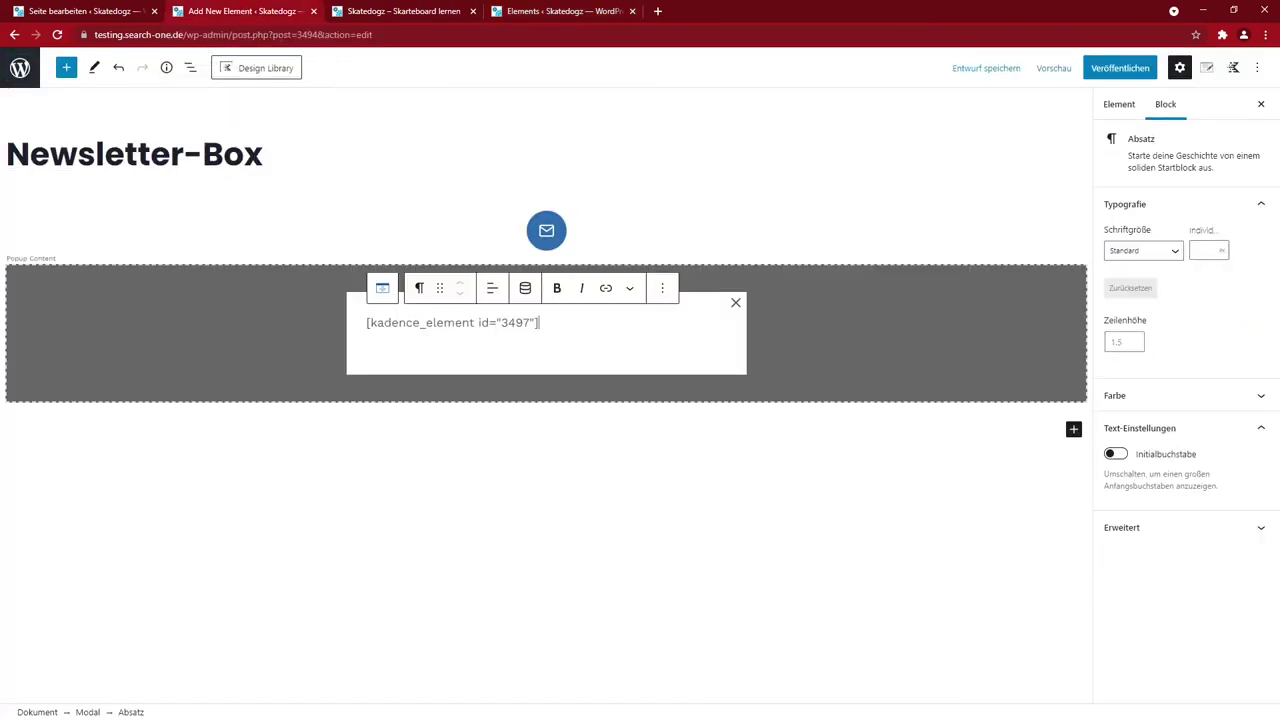
pyautogui.click(1118, 70)
pyautogui.click(1133, 72)
# Set the Newsletter-Box placement to Fixed On Bottom and show it on Entire Site
pyautogui.click(1207, 68)
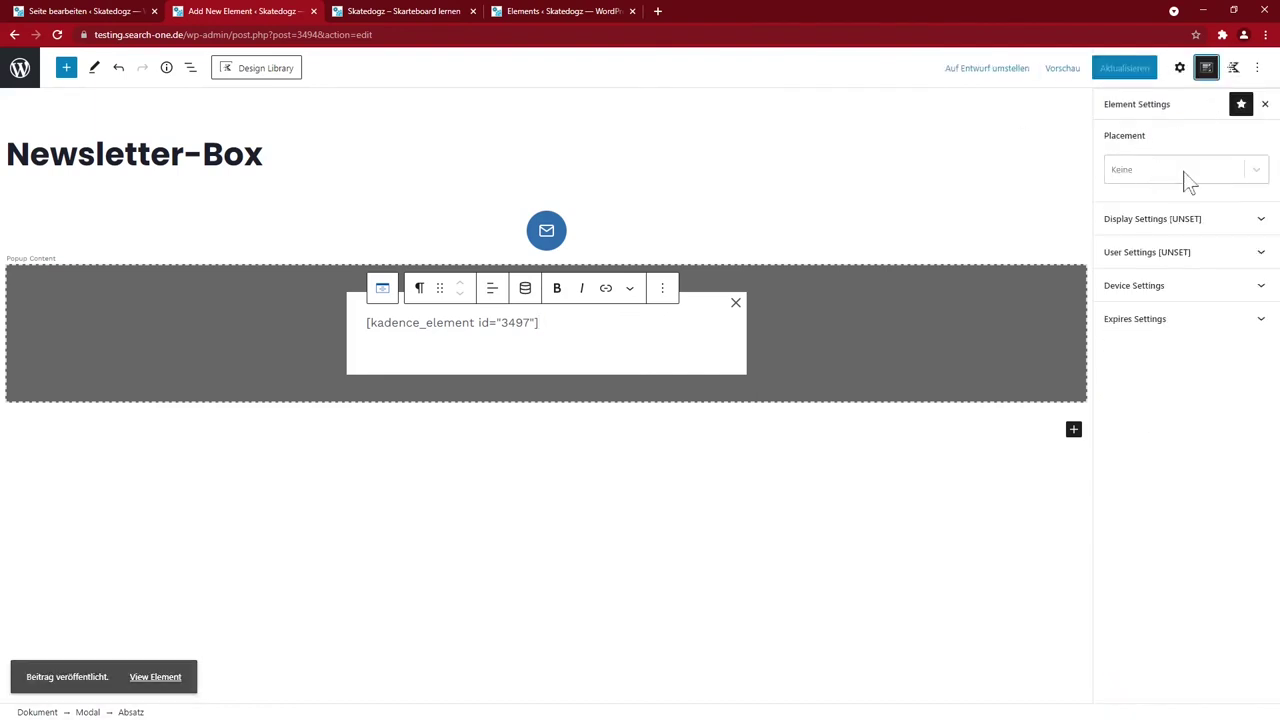
pyautogui.click(1254, 172)
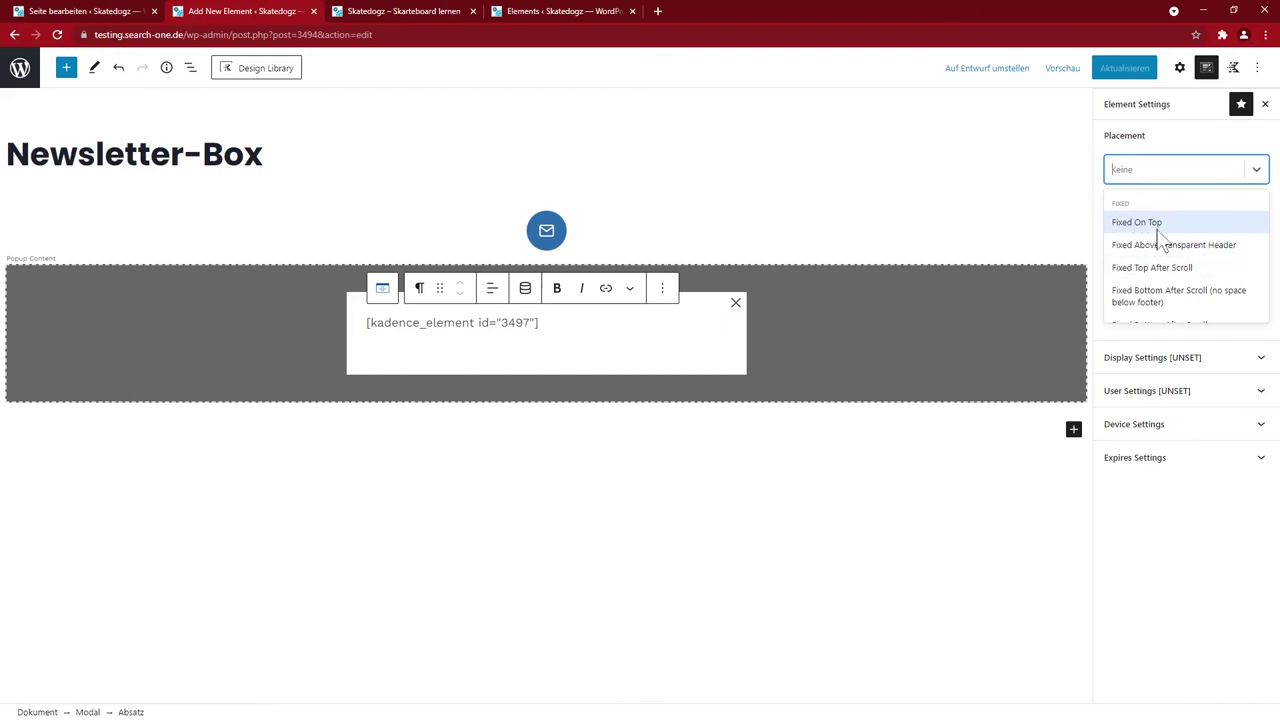
pyautogui.scroll(-2, 1188, 280)
pyautogui.click(1170, 284)
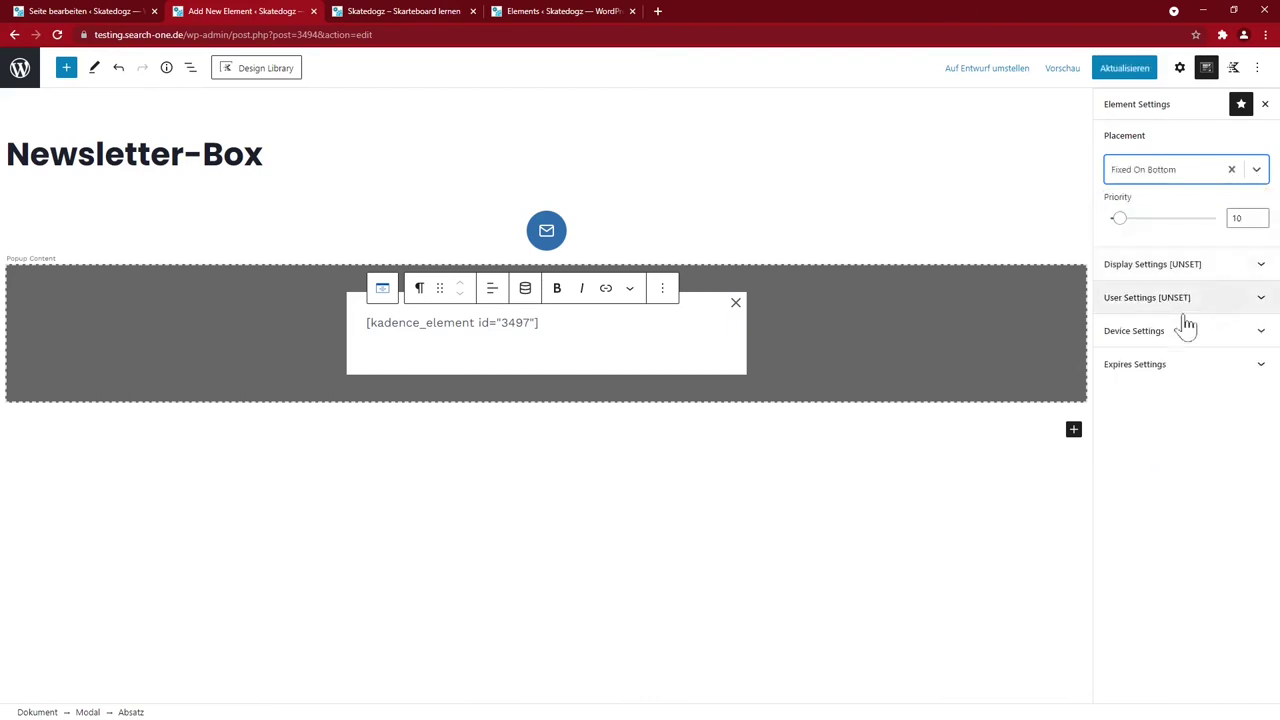
pyautogui.click(1178, 266)
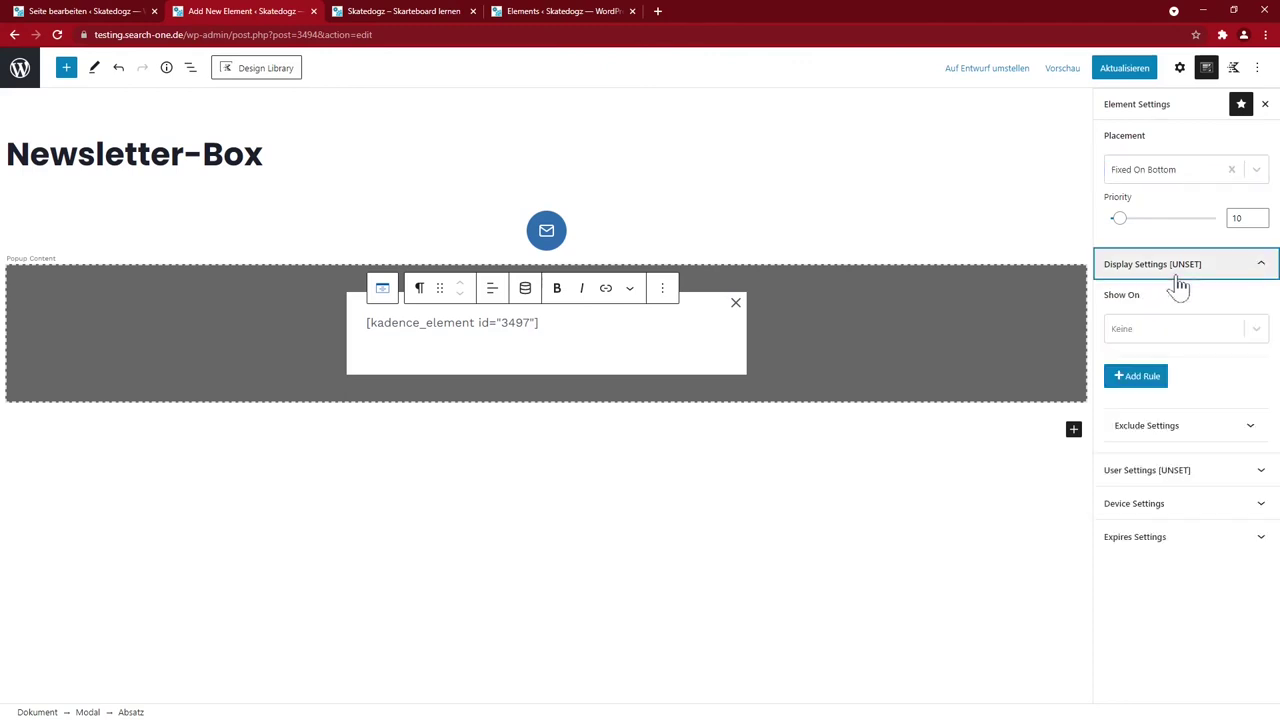
pyautogui.click(1251, 338)
pyautogui.click(1148, 382)
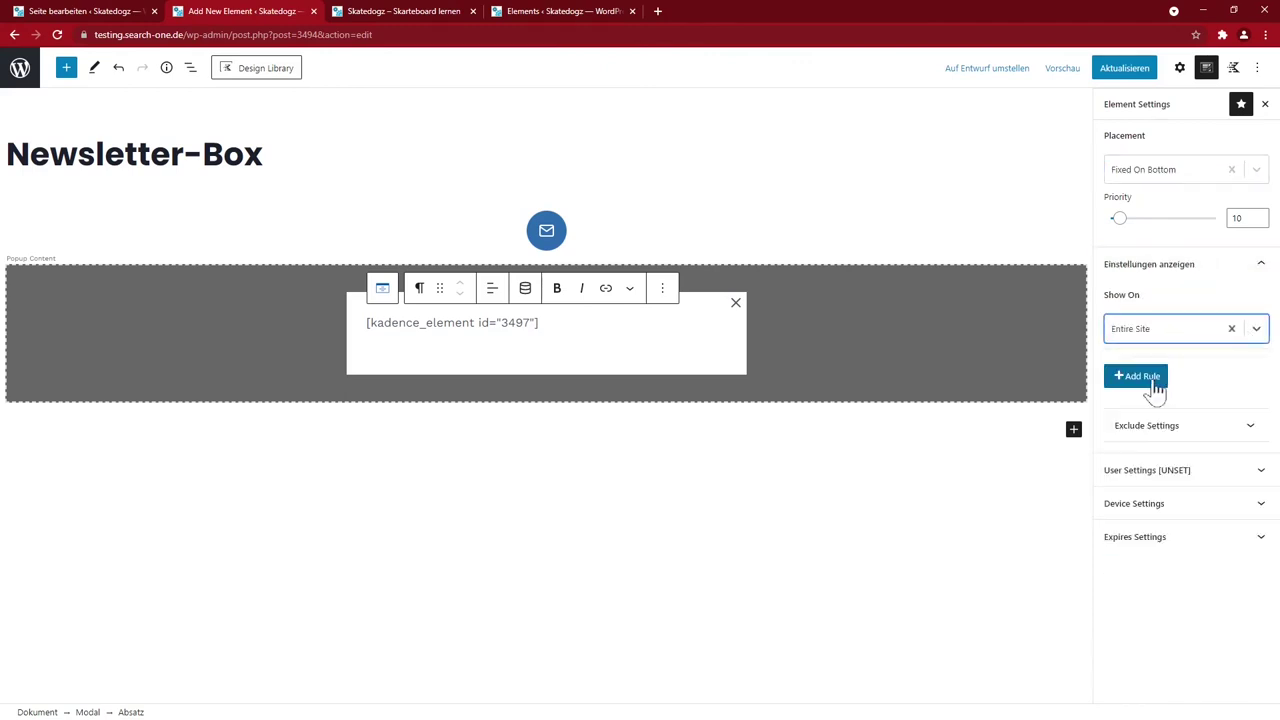
# Exclude the Front Page and the Blog Page from the Newsletter-Box display rules
pyautogui.click(1165, 440)
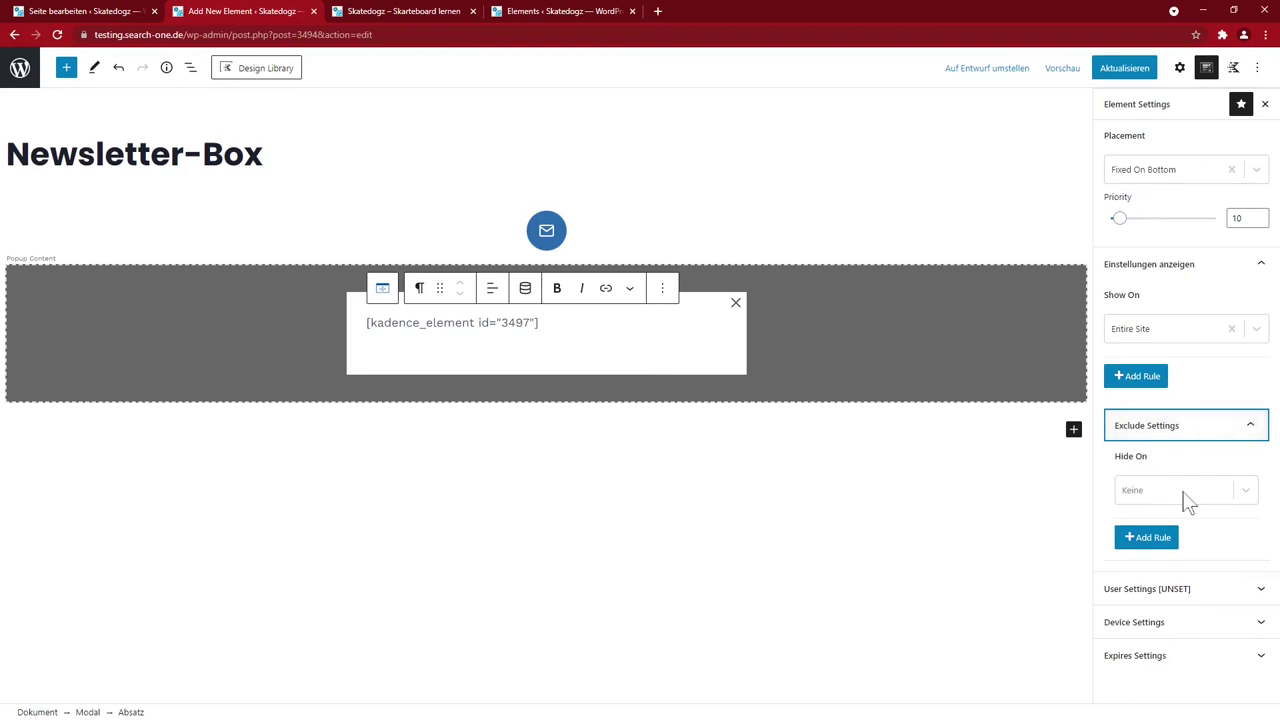
pyautogui.click(1247, 491)
pyautogui.click(1160, 565)
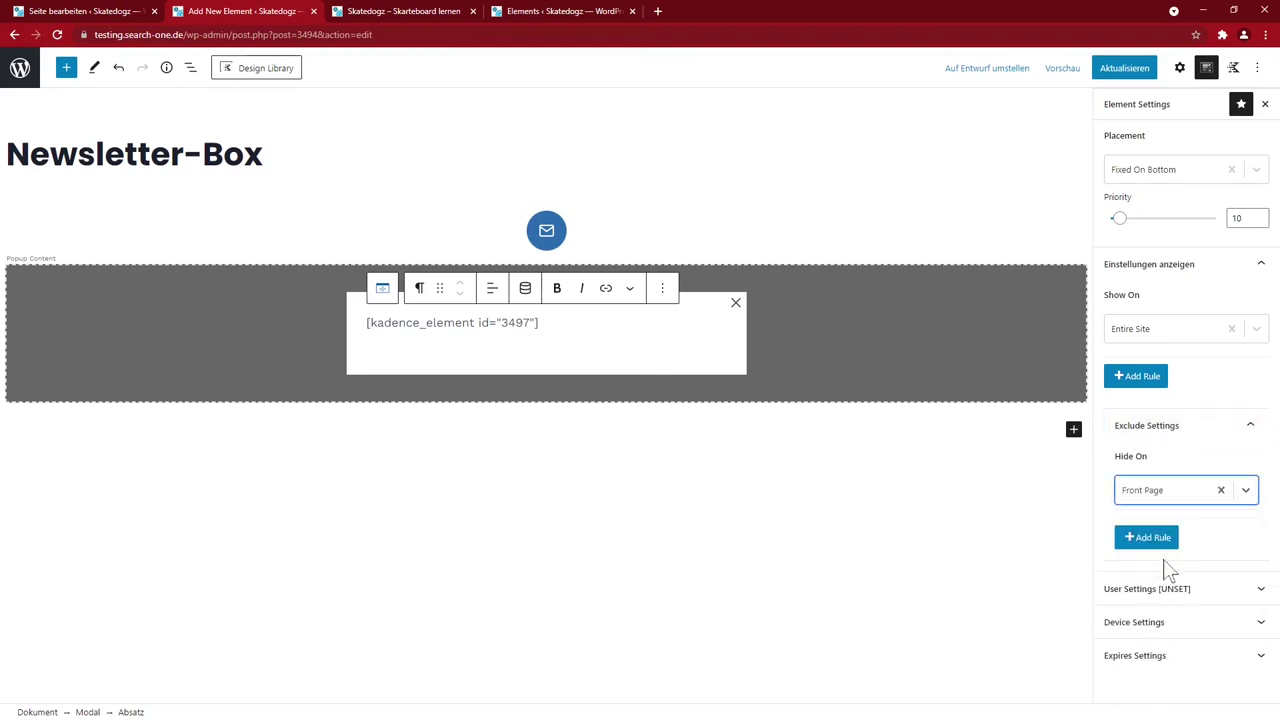
pyautogui.click(1150, 538)
pyautogui.click(1183, 635)
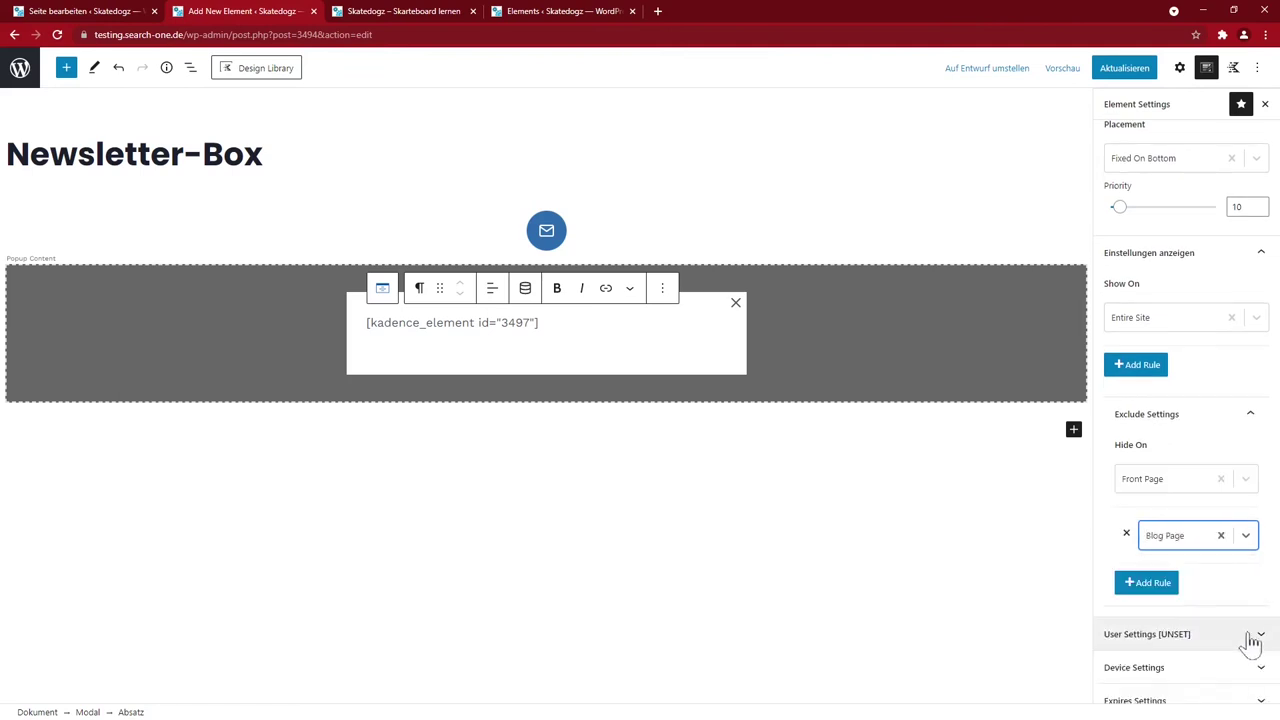
# Make the Newsletter-Box visible to All Users and update the element
pyautogui.click(1178, 642)
pyautogui.click(1172, 640)
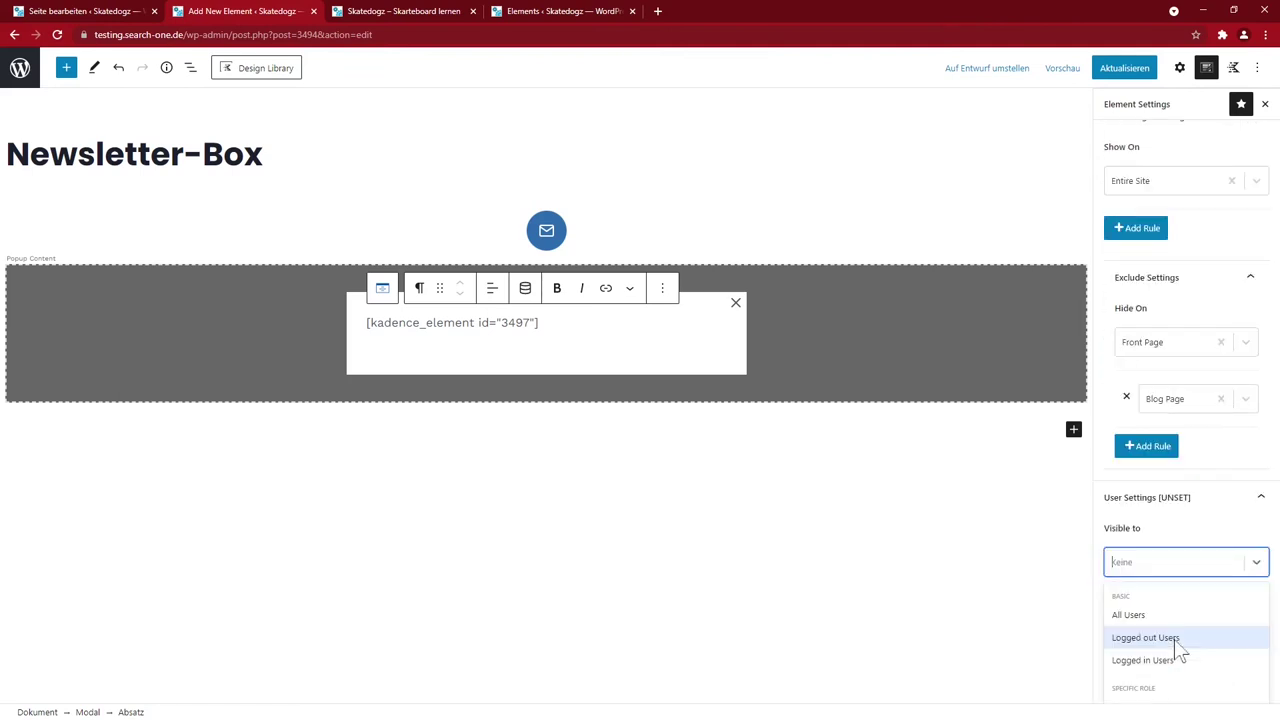
pyautogui.click(1226, 615)
pyautogui.click(1122, 67)
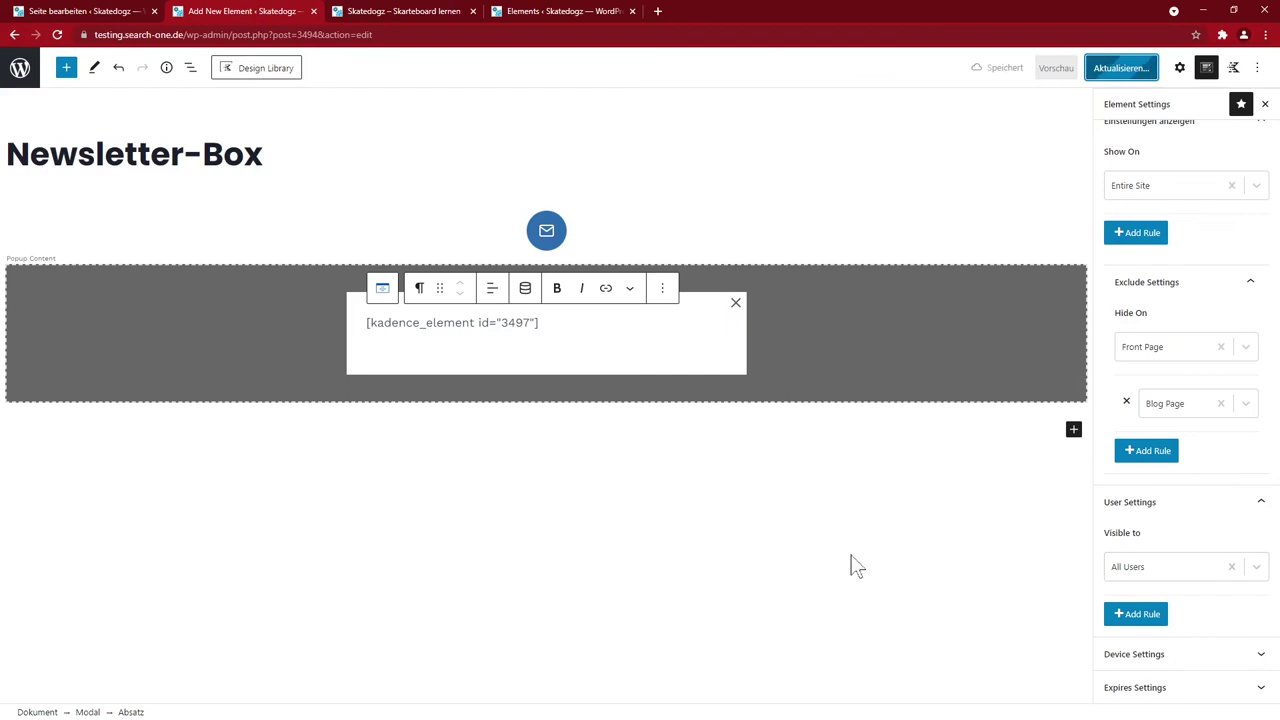
# Turn on Load Content After Footer in the modal's advanced settings
pyautogui.click(1130, 443)
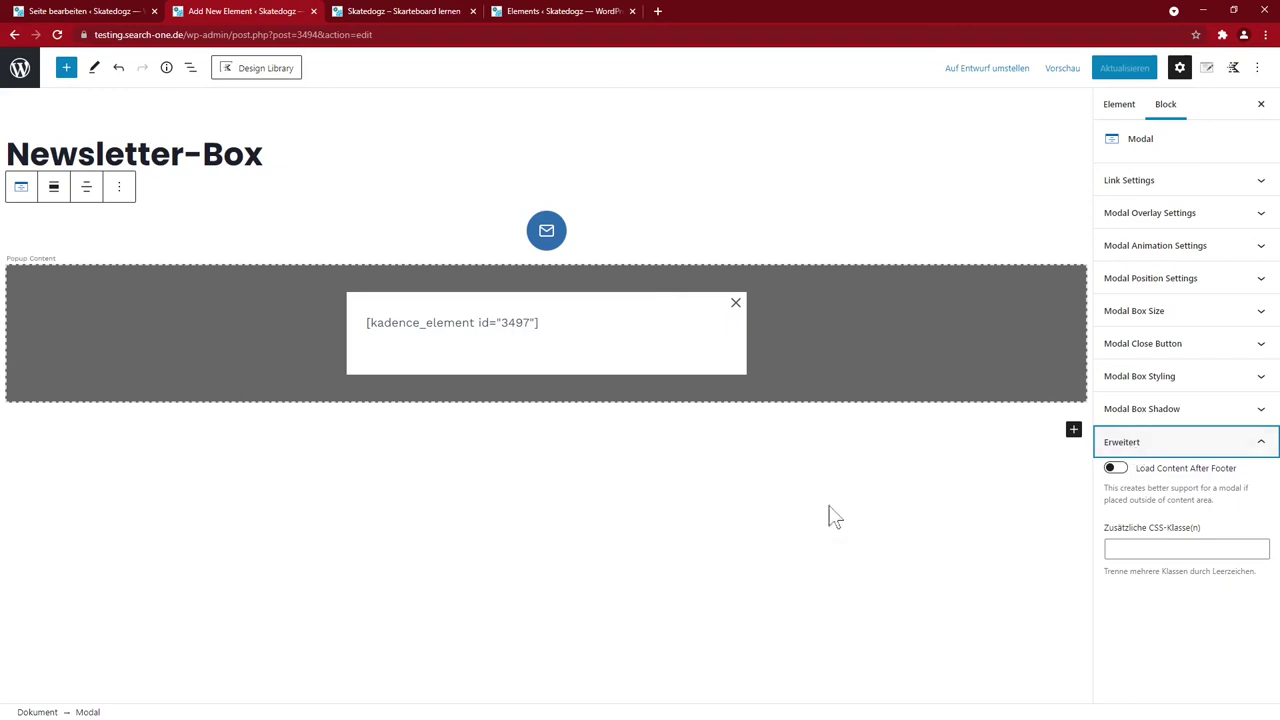
pyautogui.click(1113, 467)
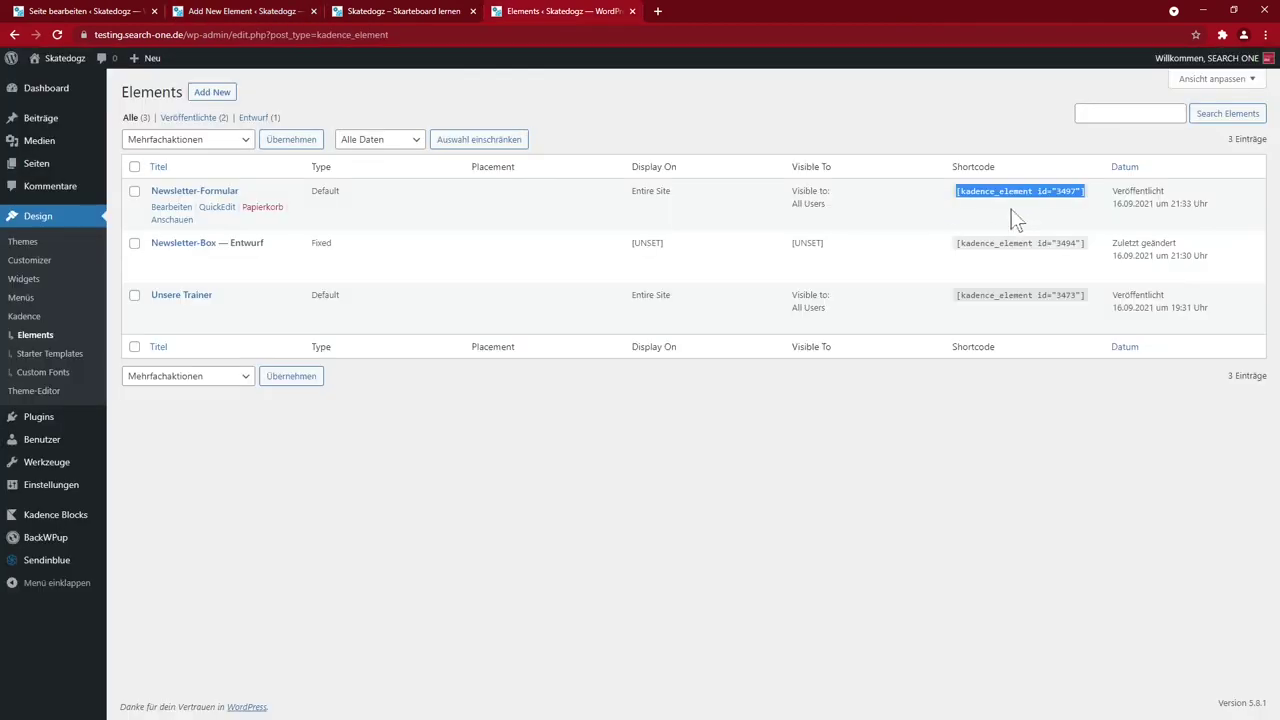
# Paste the Newsletter-Formular shortcode into the start page's emptied mailbox-background section and update the page
pyautogui.hotkey('ctrl', '1')
pyautogui.scroll(-8, 383, 357)
pyautogui.scroll(-10, 383, 347)
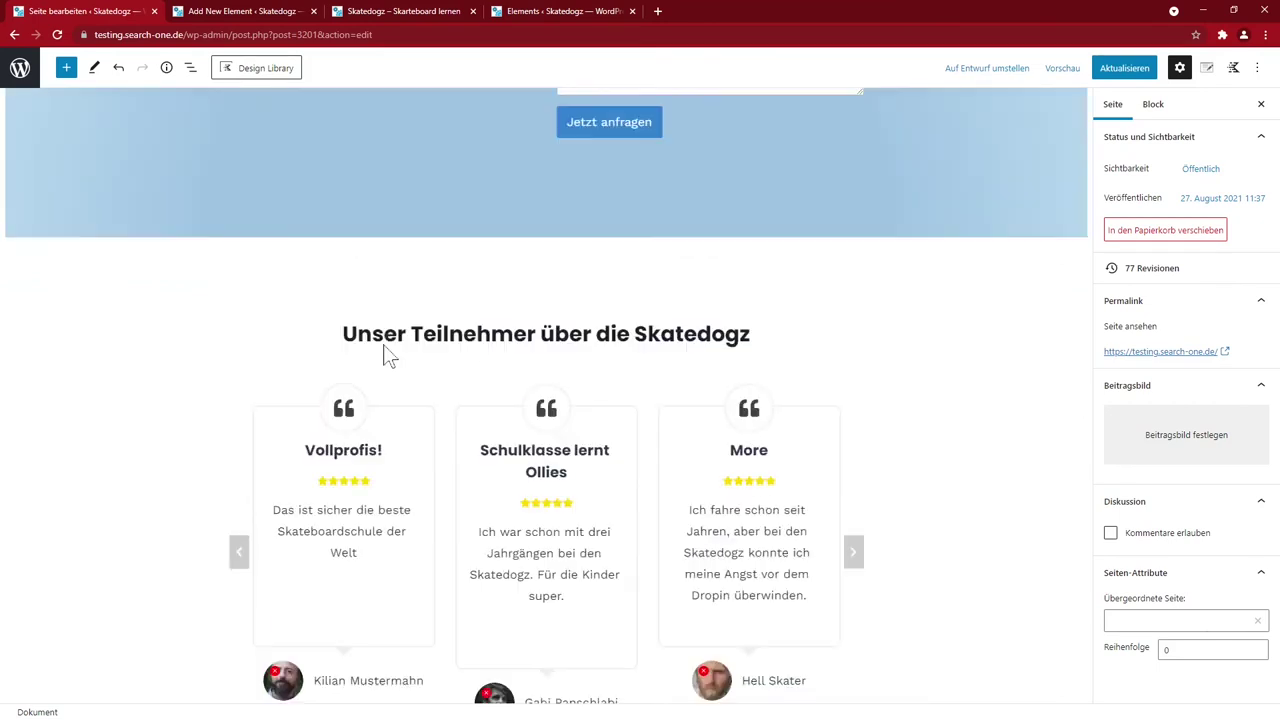
pyautogui.scroll(5, 389, 355)
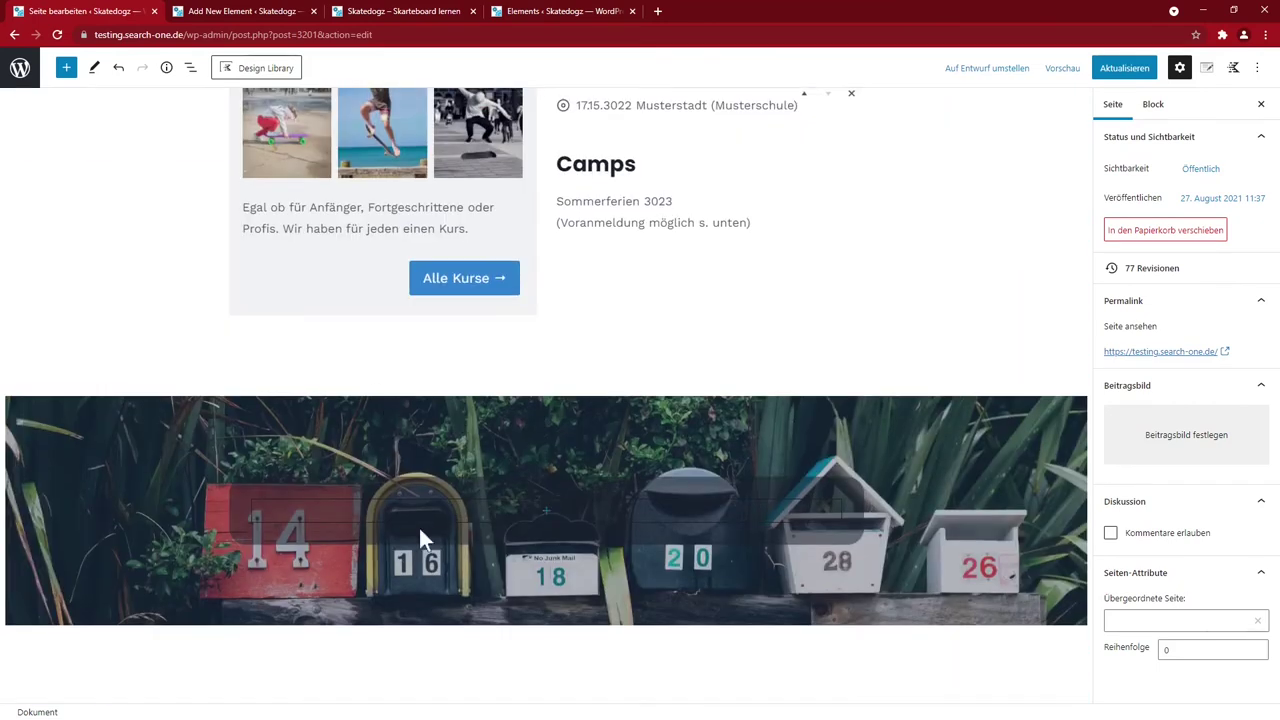
pyautogui.click(548, 515)
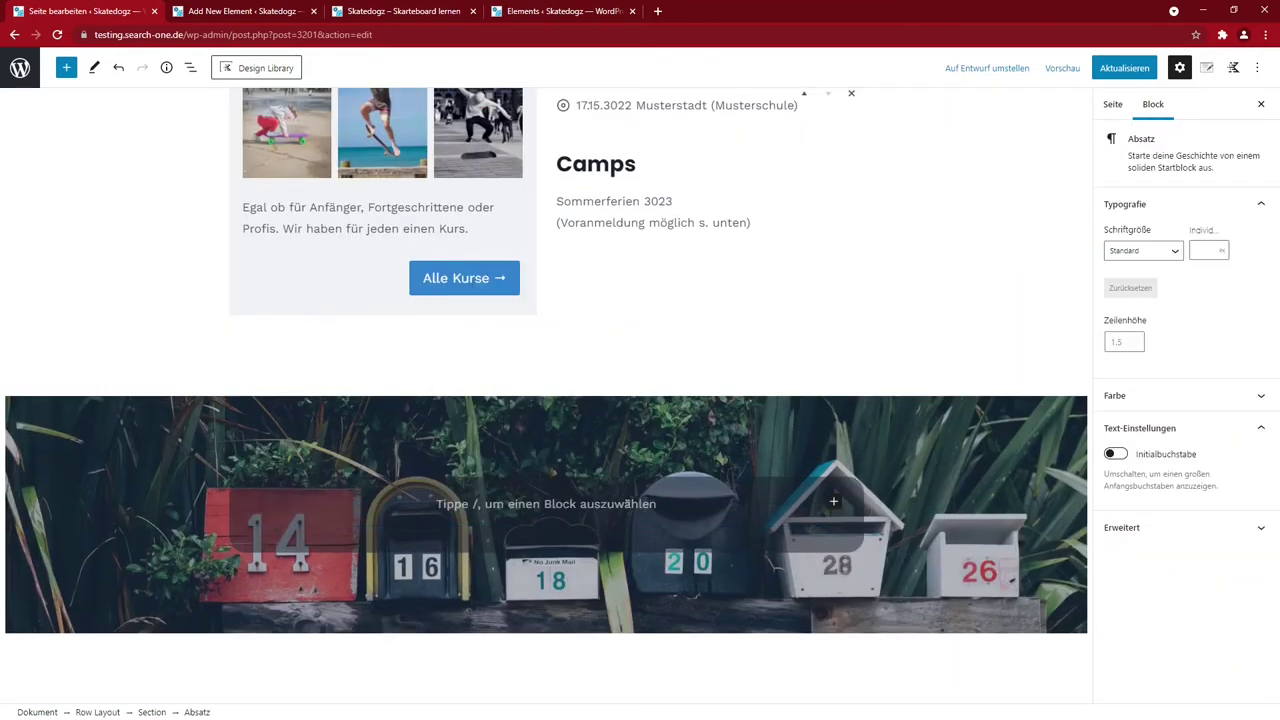
pyautogui.hotkey('ctrl', 'v')
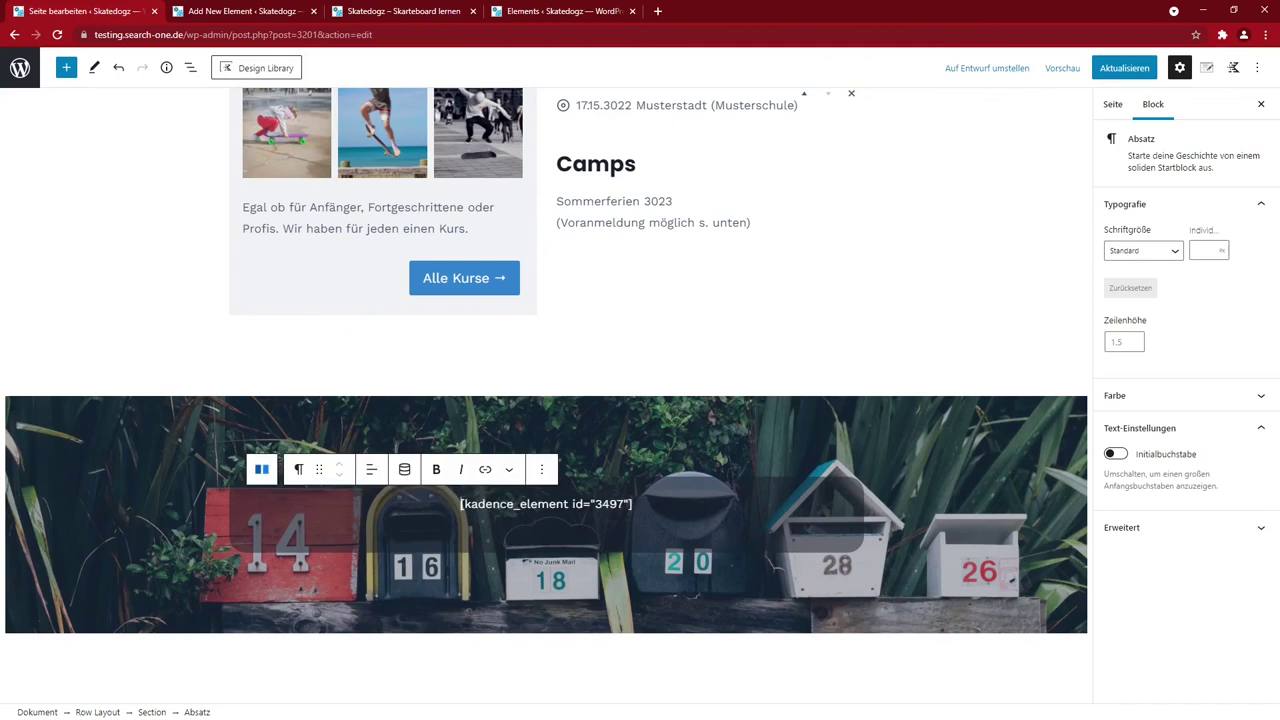
pyautogui.click(1124, 68)
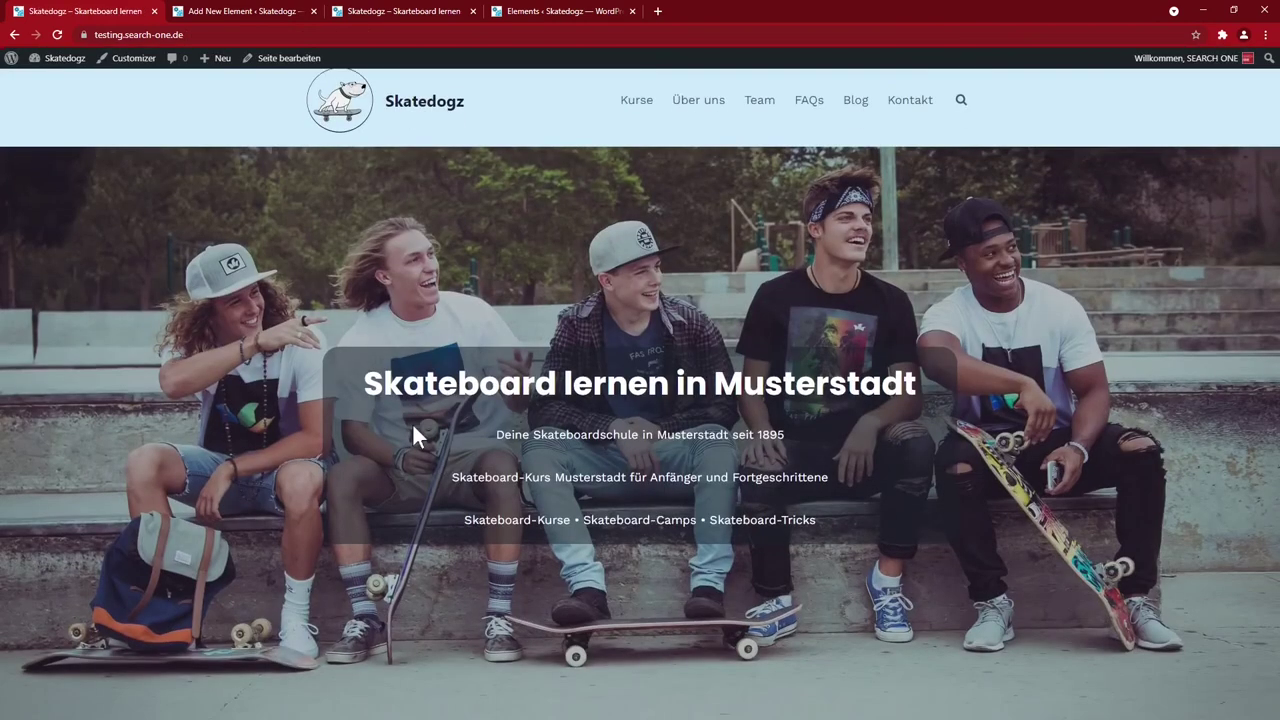
# Check the newsletter section with its embedded form on the published start page
pyautogui.scroll(-5, 418, 430)
pyautogui.scroll(-10, 420, 428)
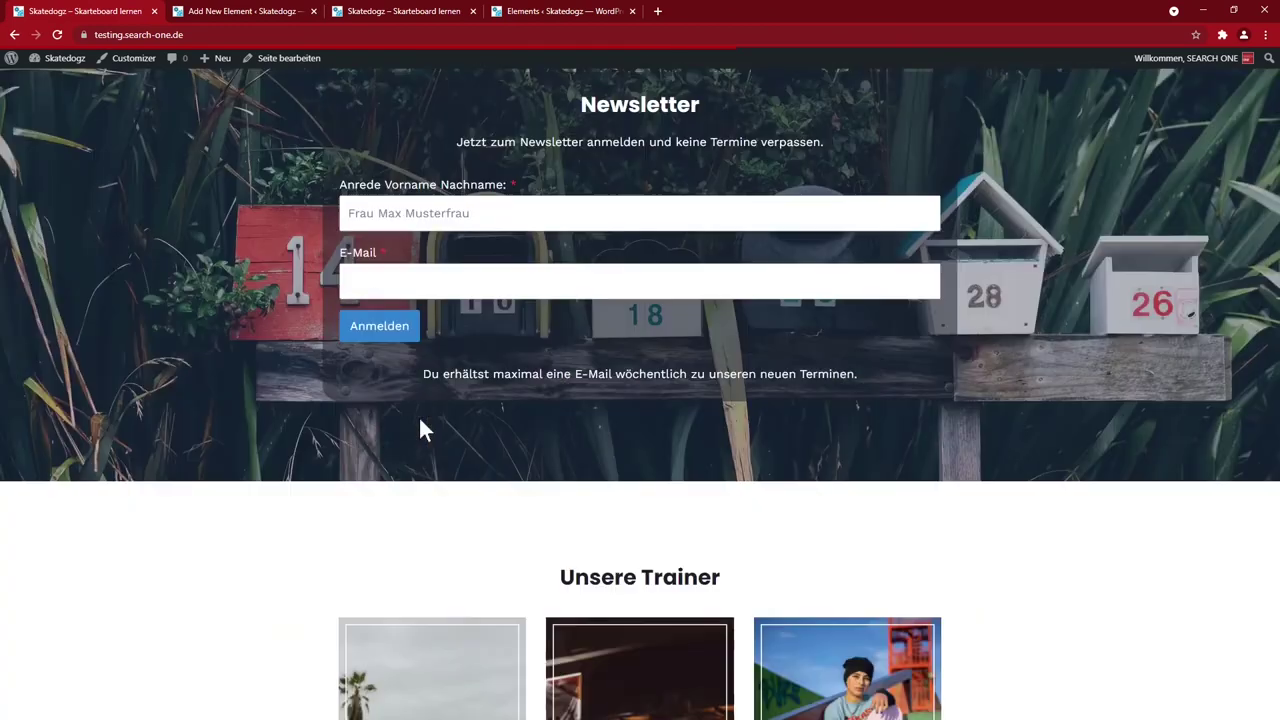
pyautogui.scroll(1, 420, 430)
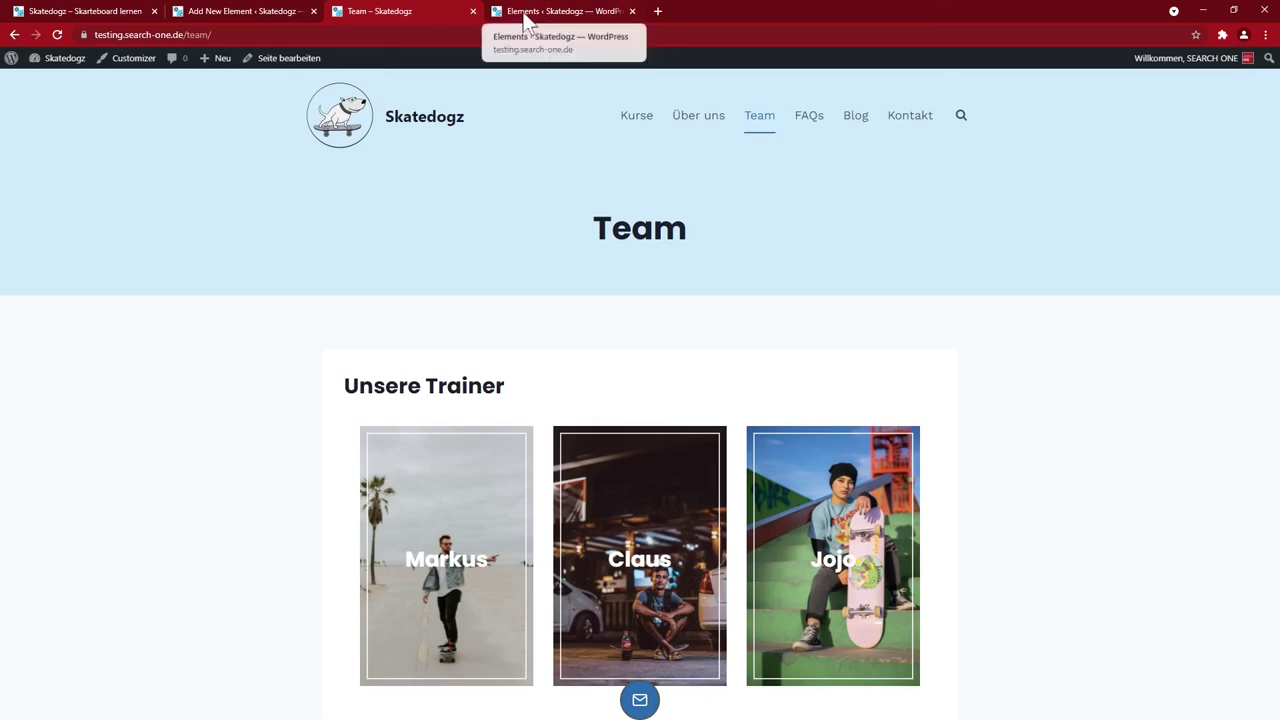
# Align the Newsletter-Box modal's mail icon link to the right
pyautogui.hotkey('ctrl', 'shift', 'Tab')
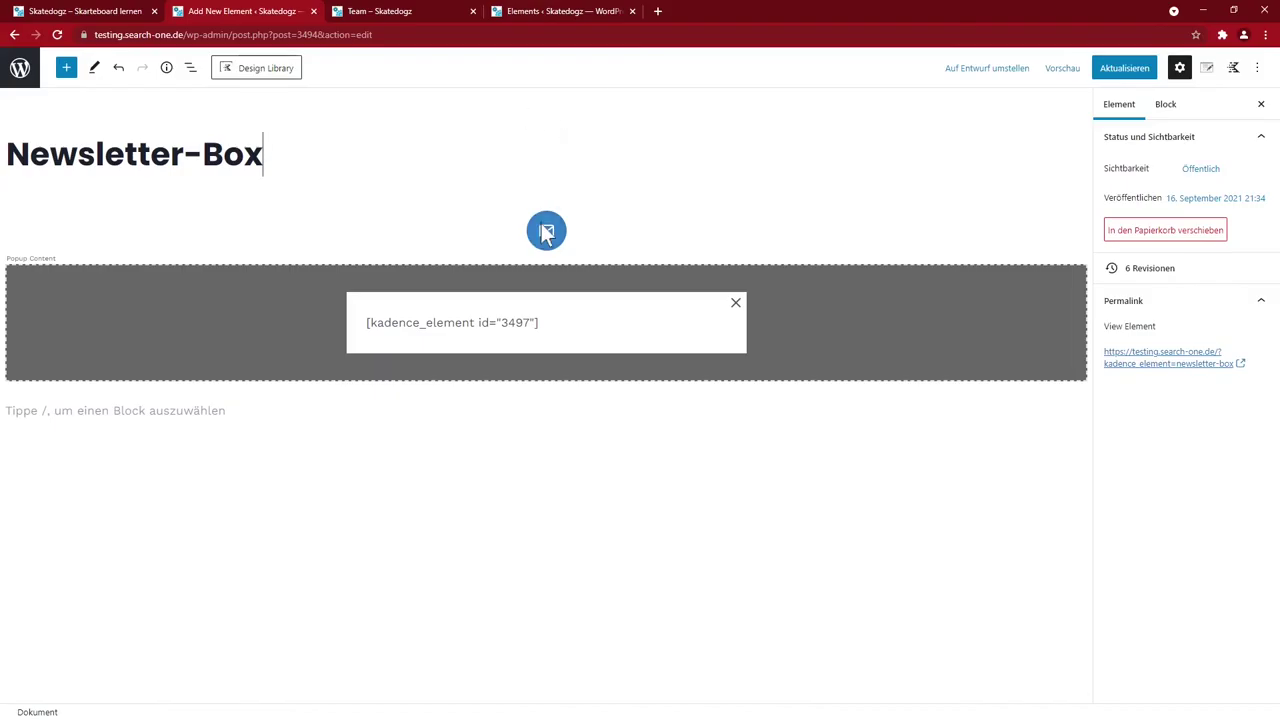
pyautogui.click(546, 232)
pyautogui.click(126, 188)
pyautogui.click(170, 281)
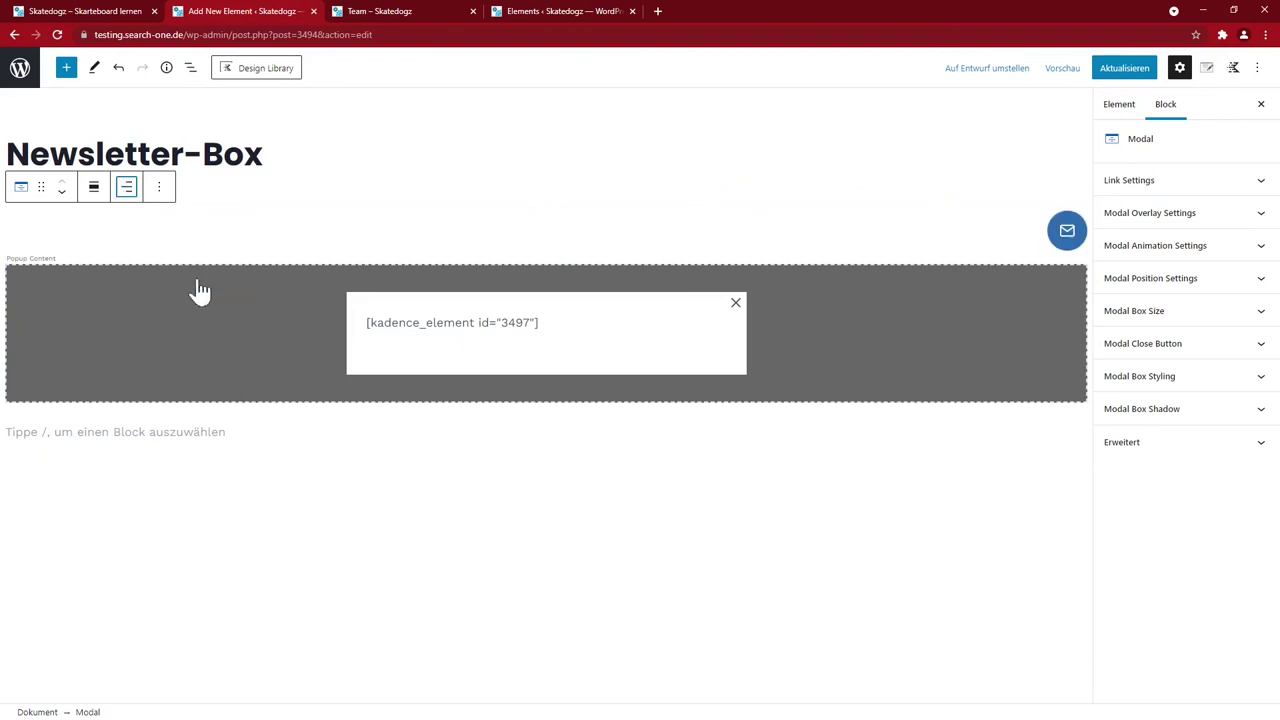
# Review the placement options in the Newsletter-Box's element settings
pyautogui.click(1206, 67)
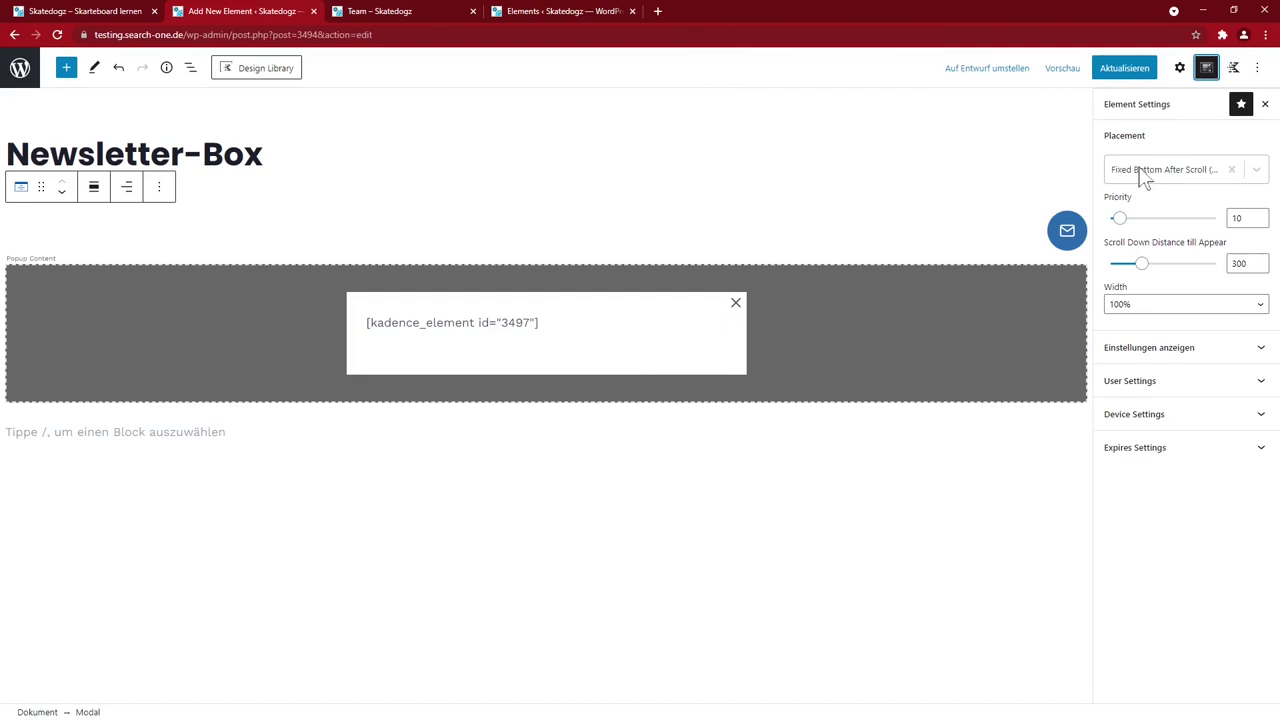
pyautogui.click(1256, 172)
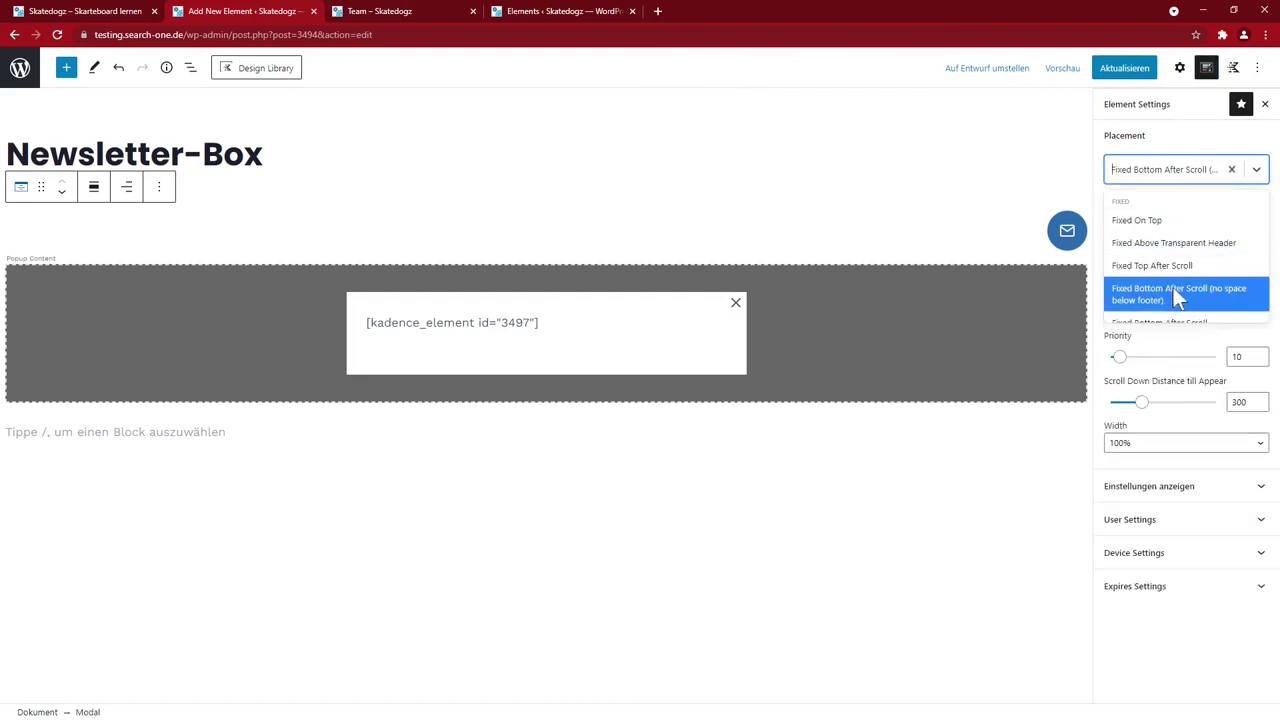
pyautogui.click(1178, 140)
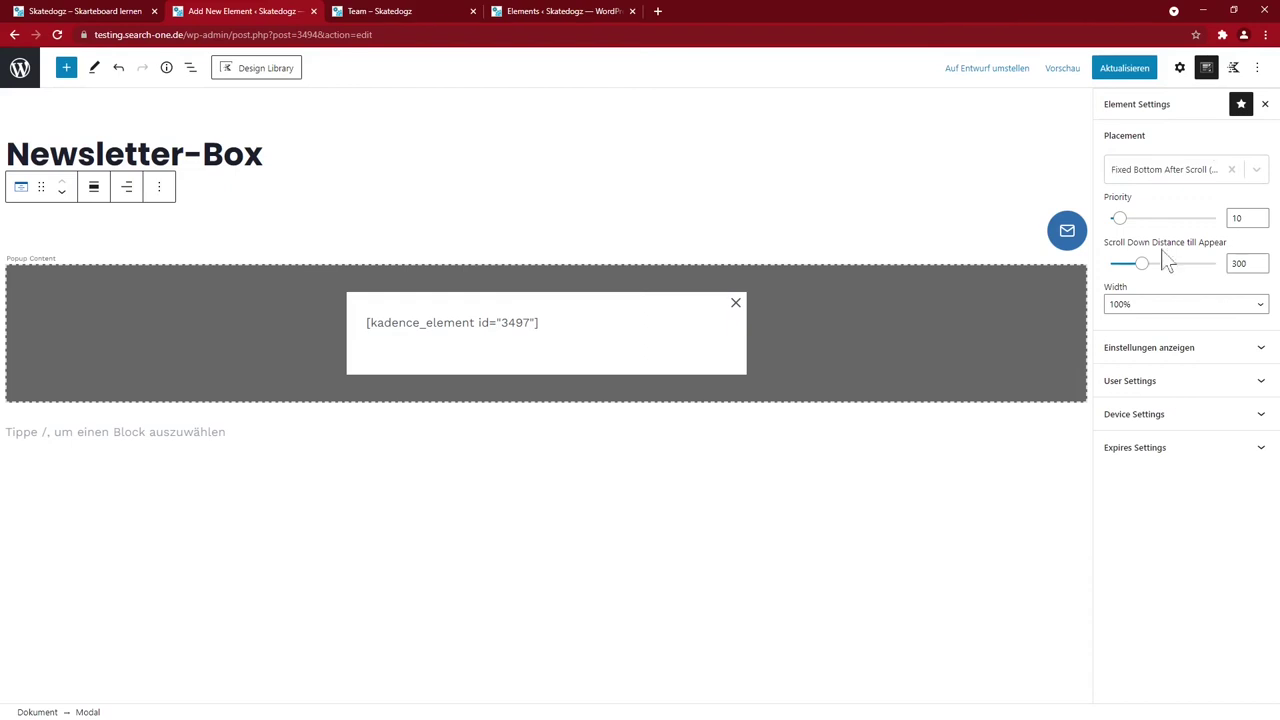
# Update the Newsletter-Box element and check the mail icon's position on the reloaded Team page
pyautogui.click(1124, 67)
pyautogui.hotkey('ctrl', 'Tab')
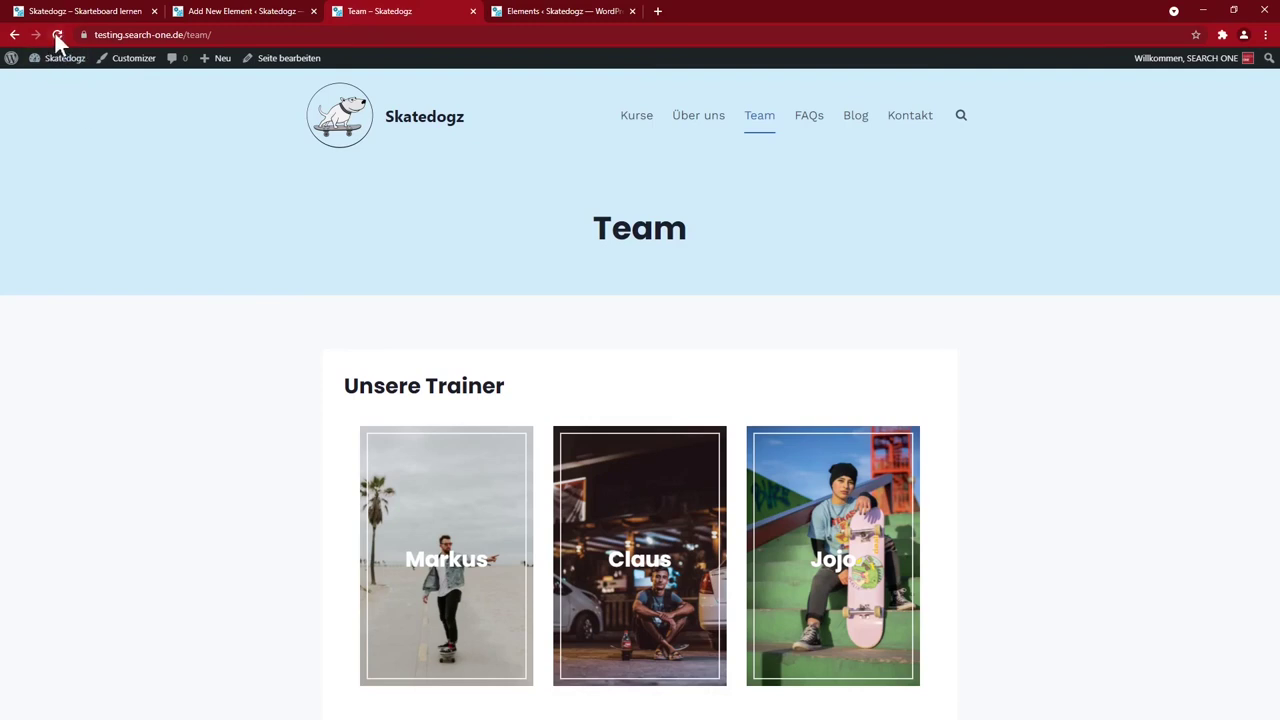
pyautogui.scroll(-5, 1060, 372)
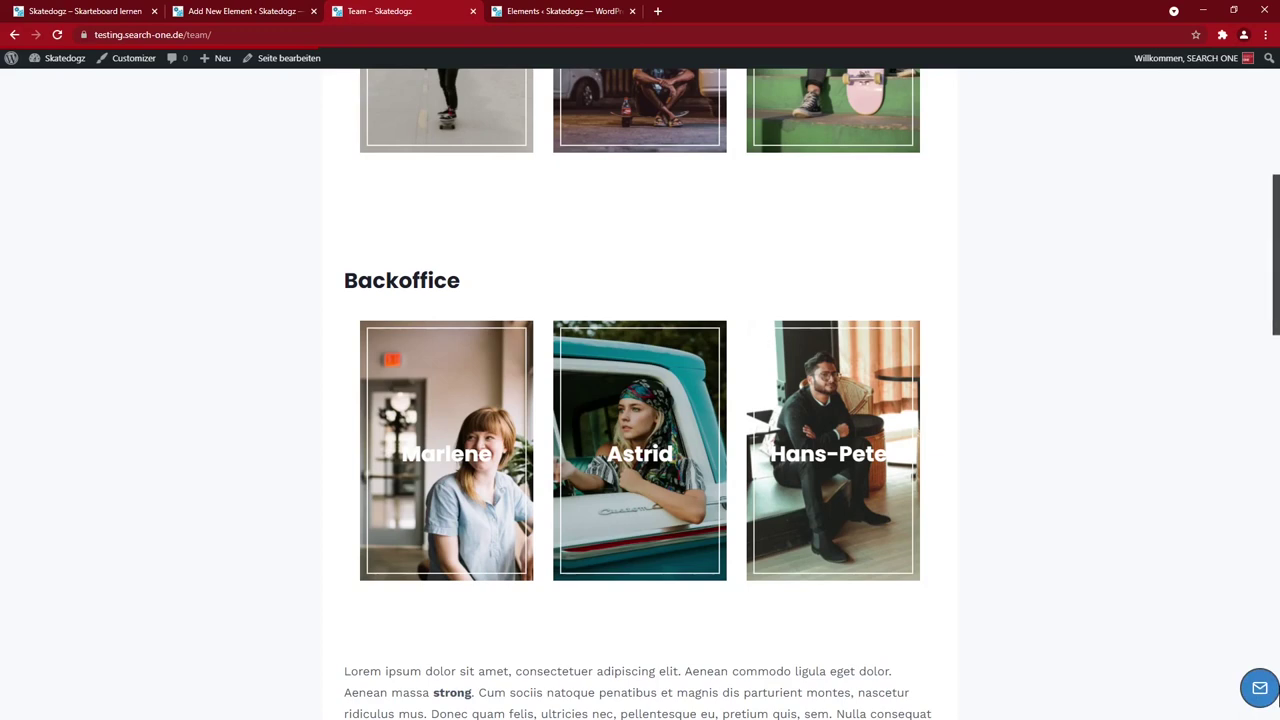
# Set the modal link's right margin to 20 px in the Newsletter-Box and update the element
pyautogui.hotkey('ctrl', 'shift', 'Tab')
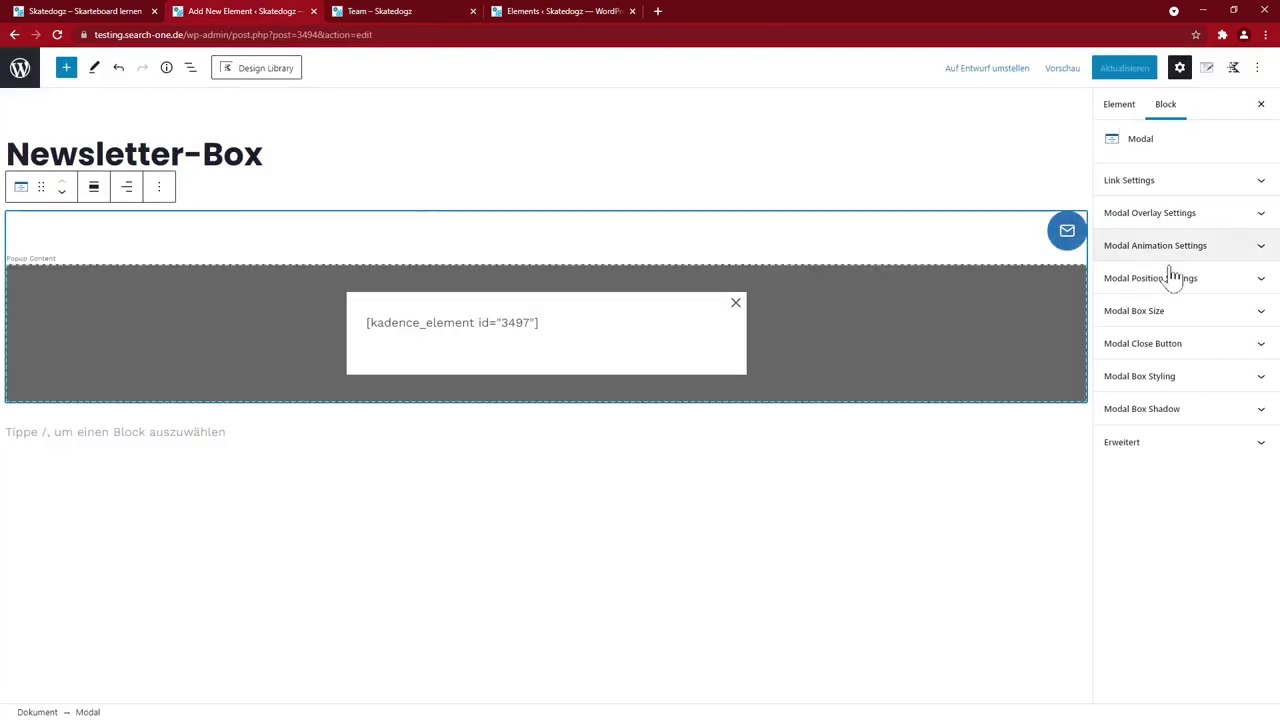
pyautogui.click(1150, 190)
pyautogui.scroll(-5, 1174, 463)
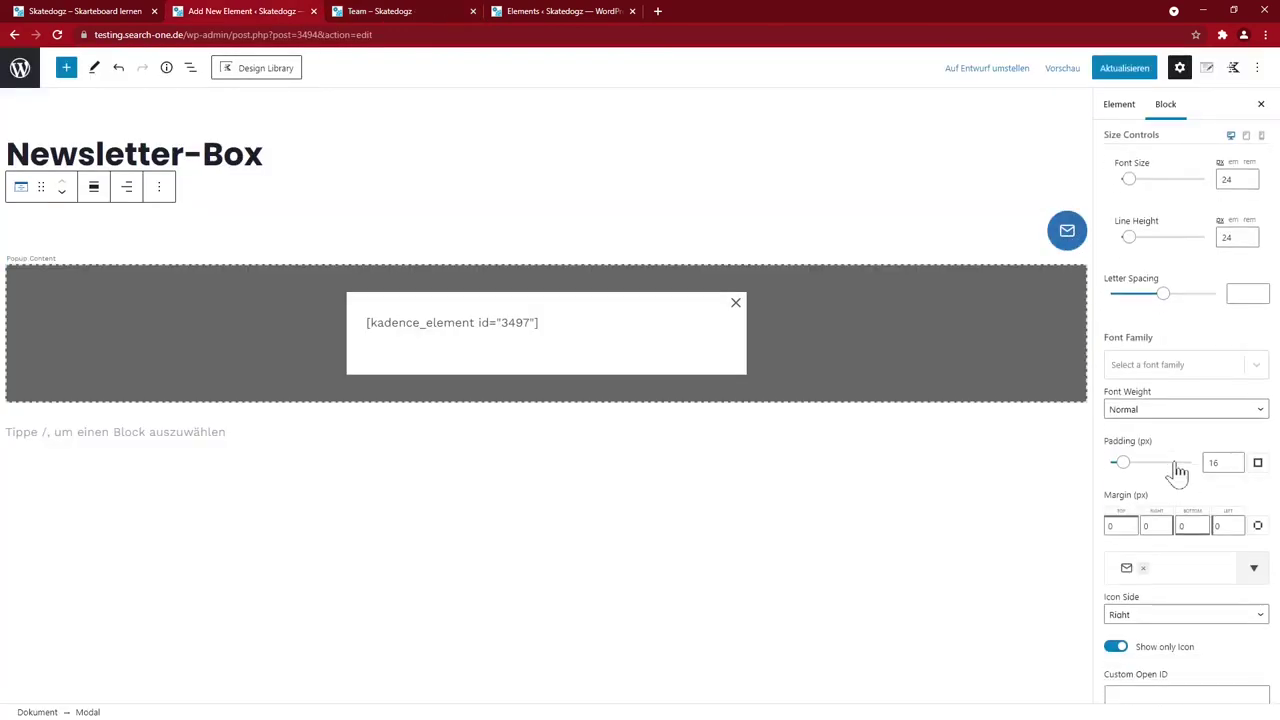
pyautogui.doubleClick(1155, 441)
pyautogui.write('20')
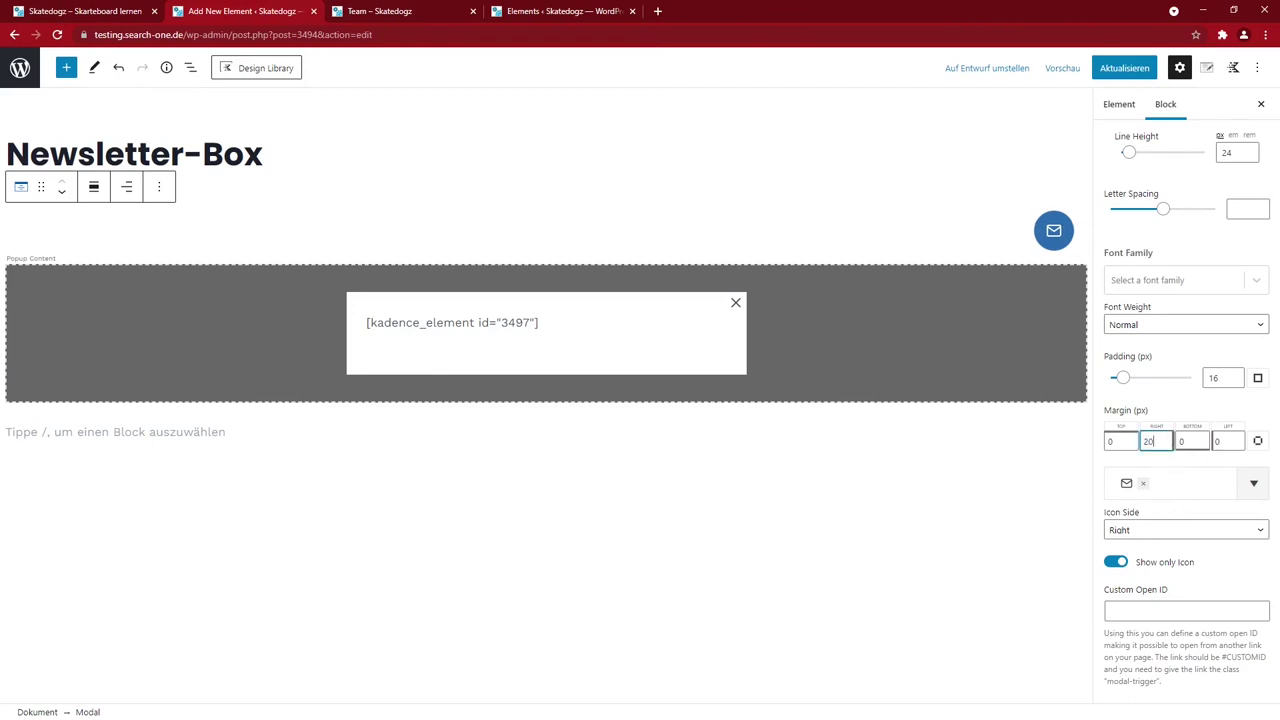
pyautogui.click(1121, 69)
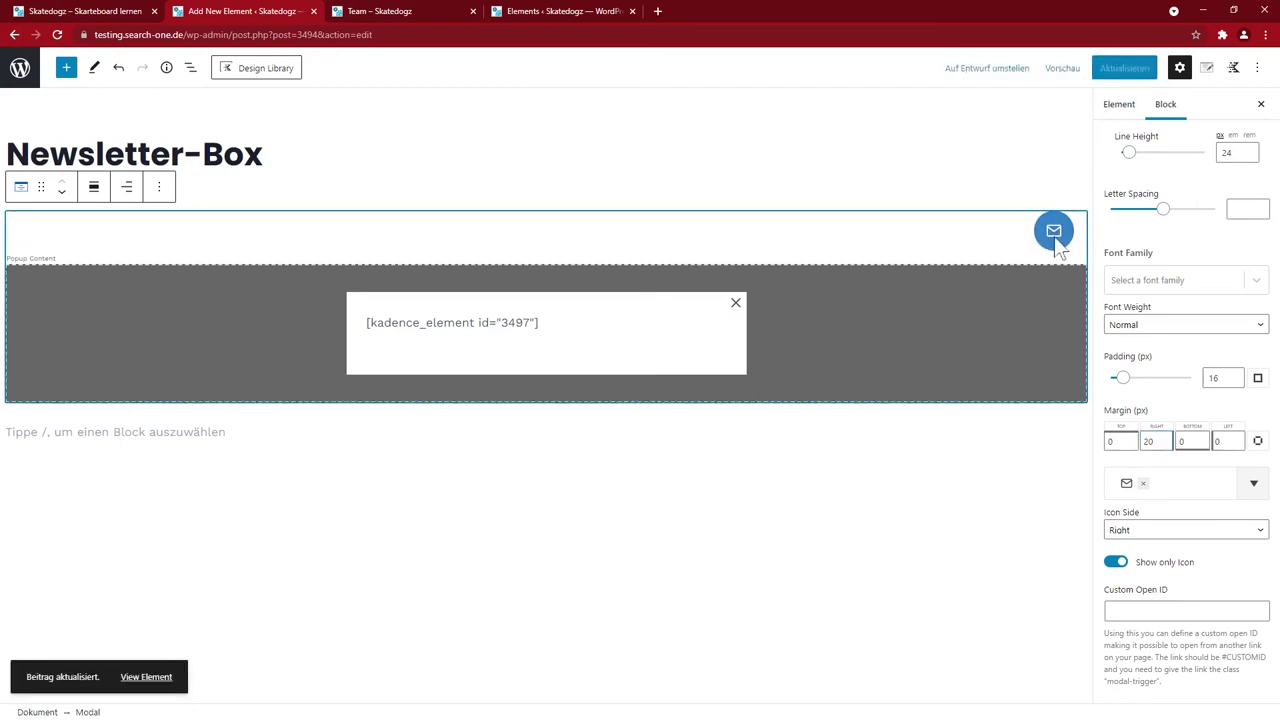
# Set the modal link's border colour to the palette blue 2B6CB0 and update the element
pyautogui.scroll(4, 1168, 205)
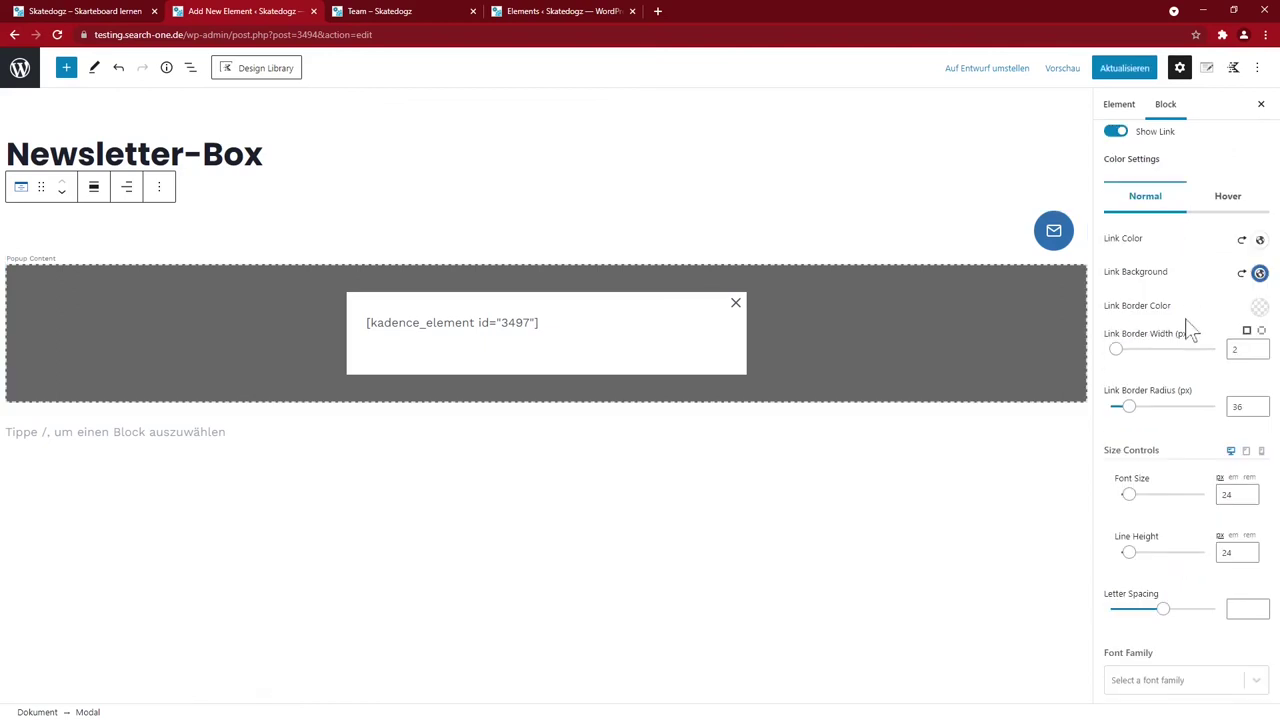
pyautogui.click(1261, 308)
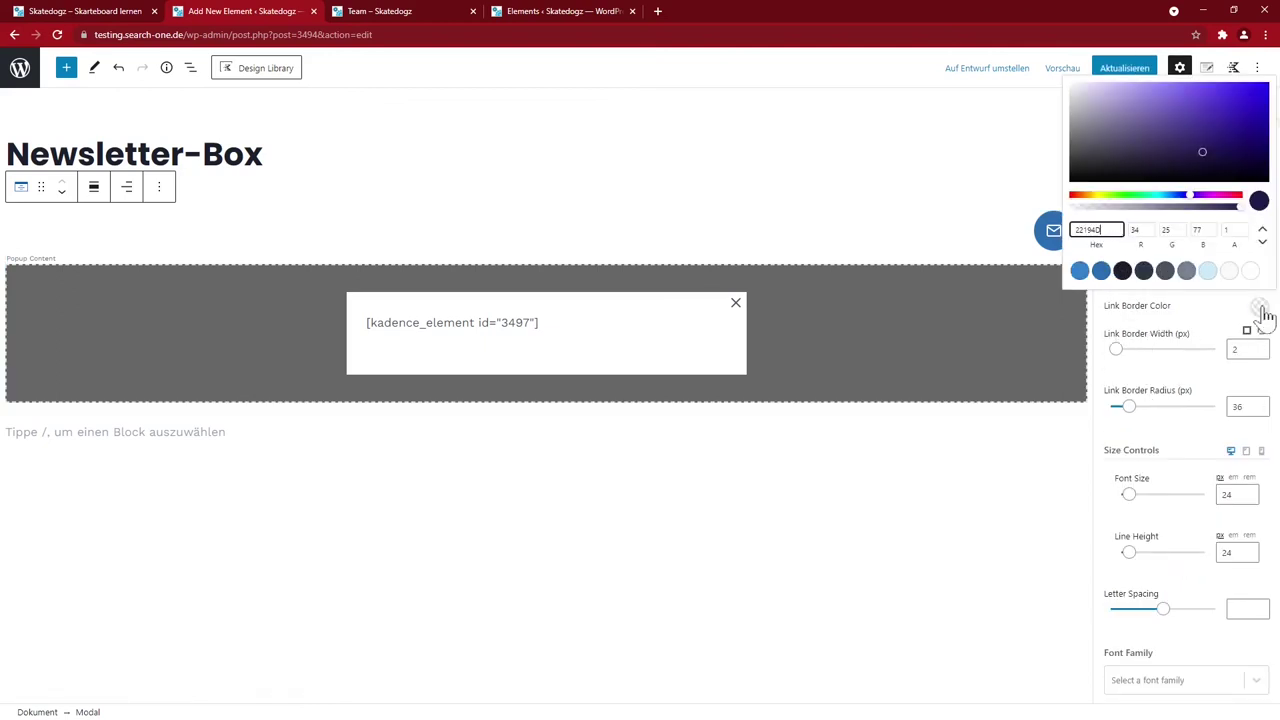
pyautogui.click(1103, 271)
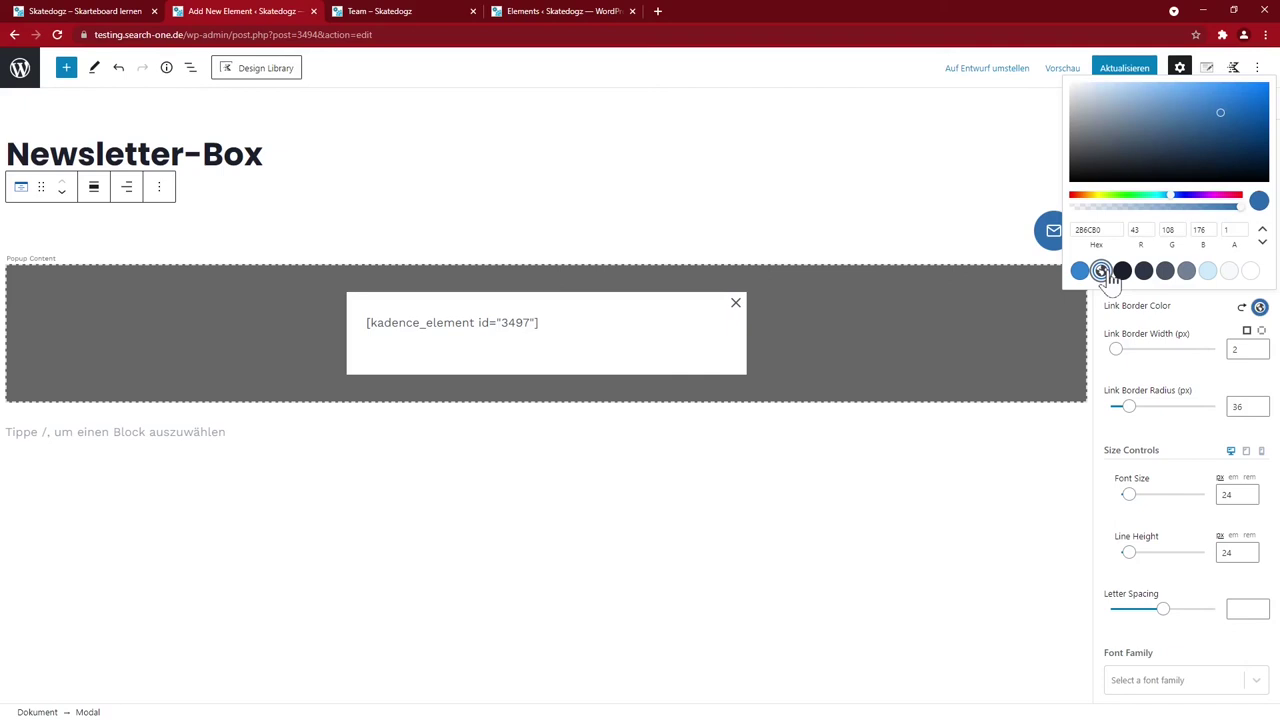
pyautogui.click(1259, 307)
pyautogui.click(1122, 68)
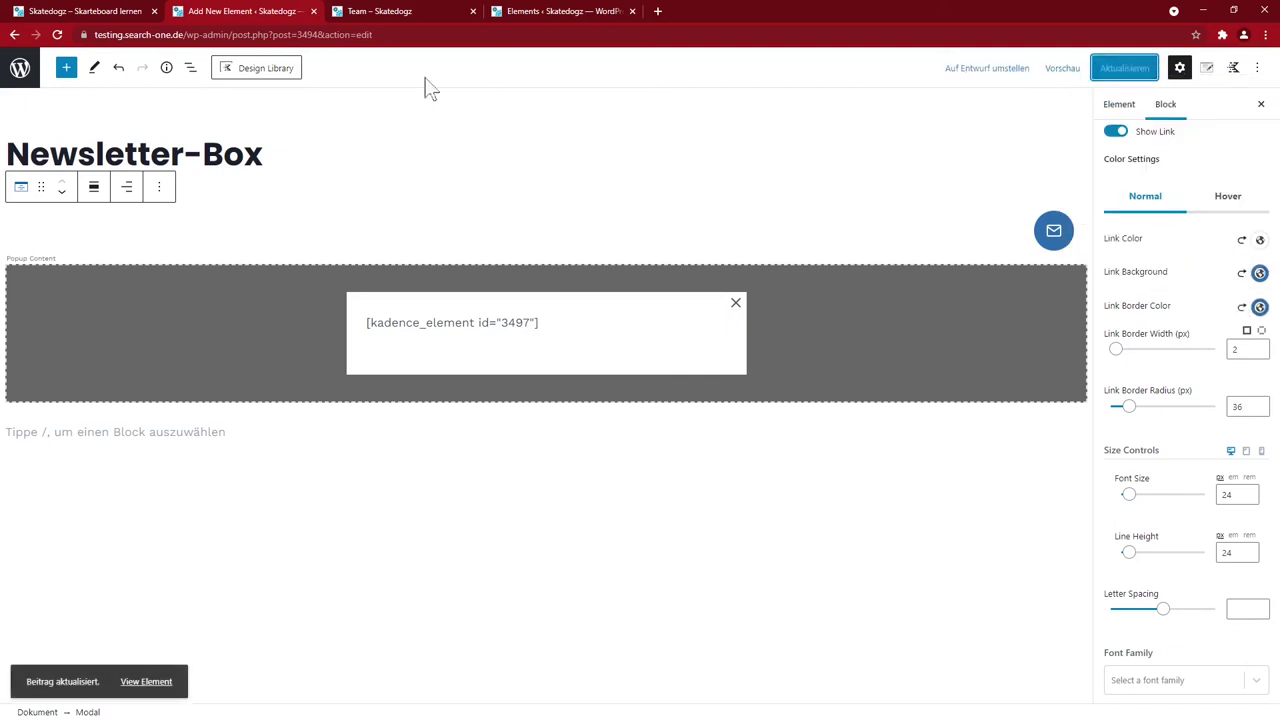
# Reload the Team page, check how the fixed mail icon behaves along the page, and open its newsletter modal
pyautogui.click(380, 11)
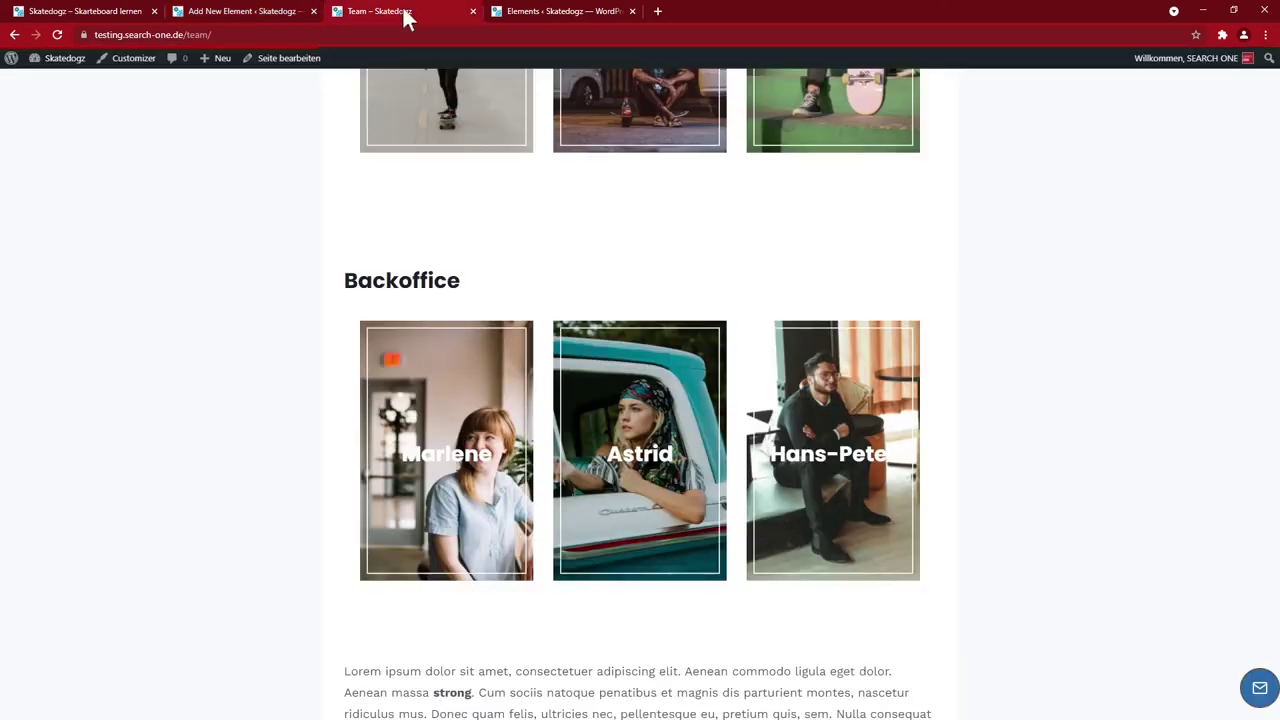
pyautogui.click(57, 33)
pyautogui.scroll(-6, 200, 278)
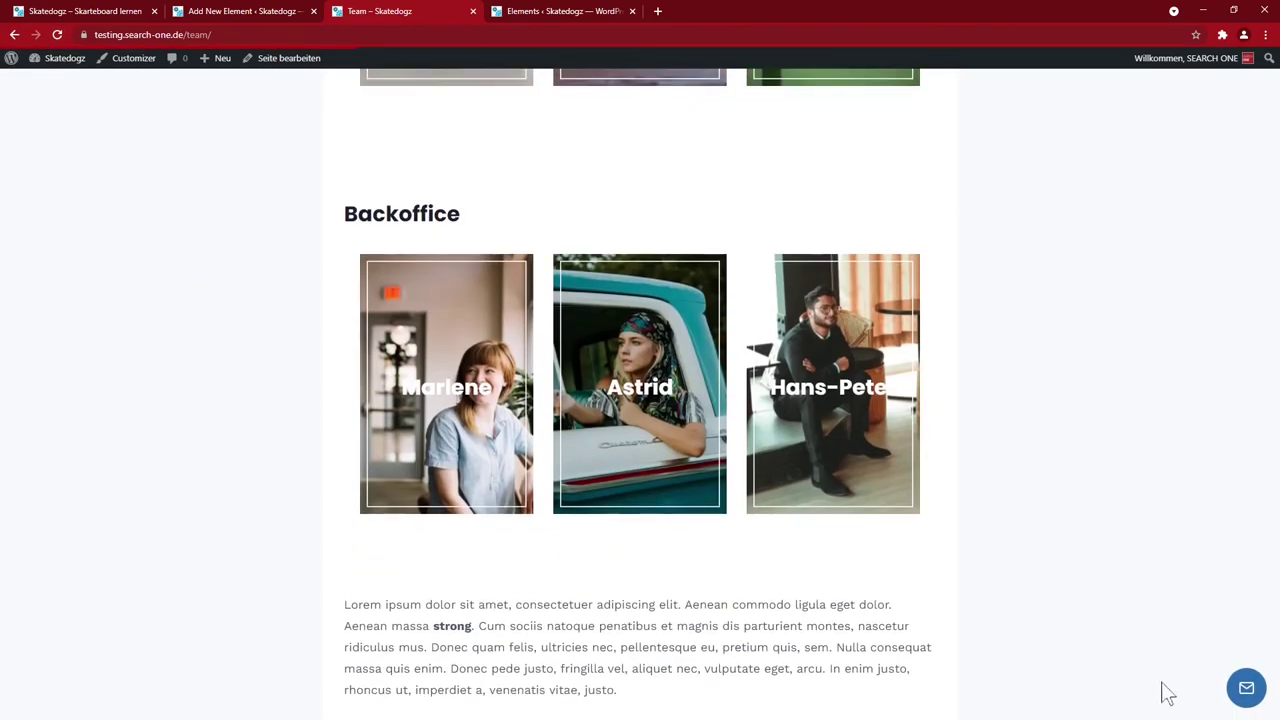
pyautogui.scroll(-10, 1090, 574)
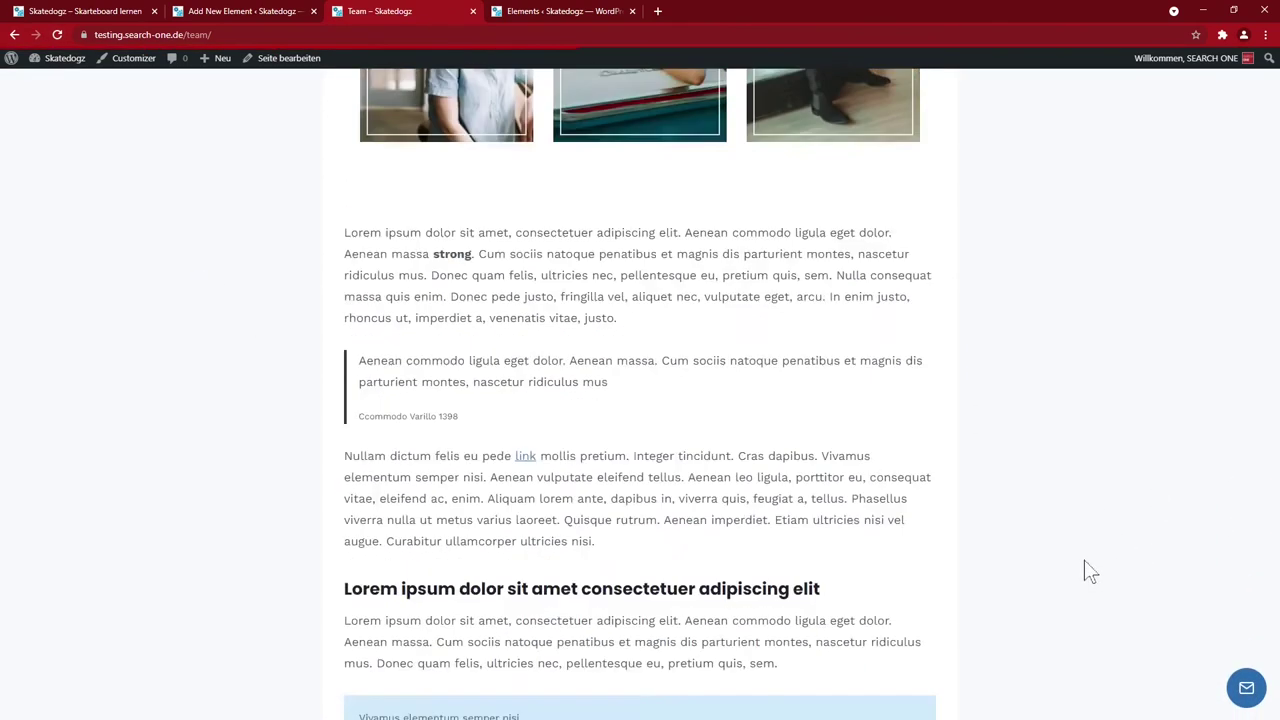
pyautogui.press('Home')
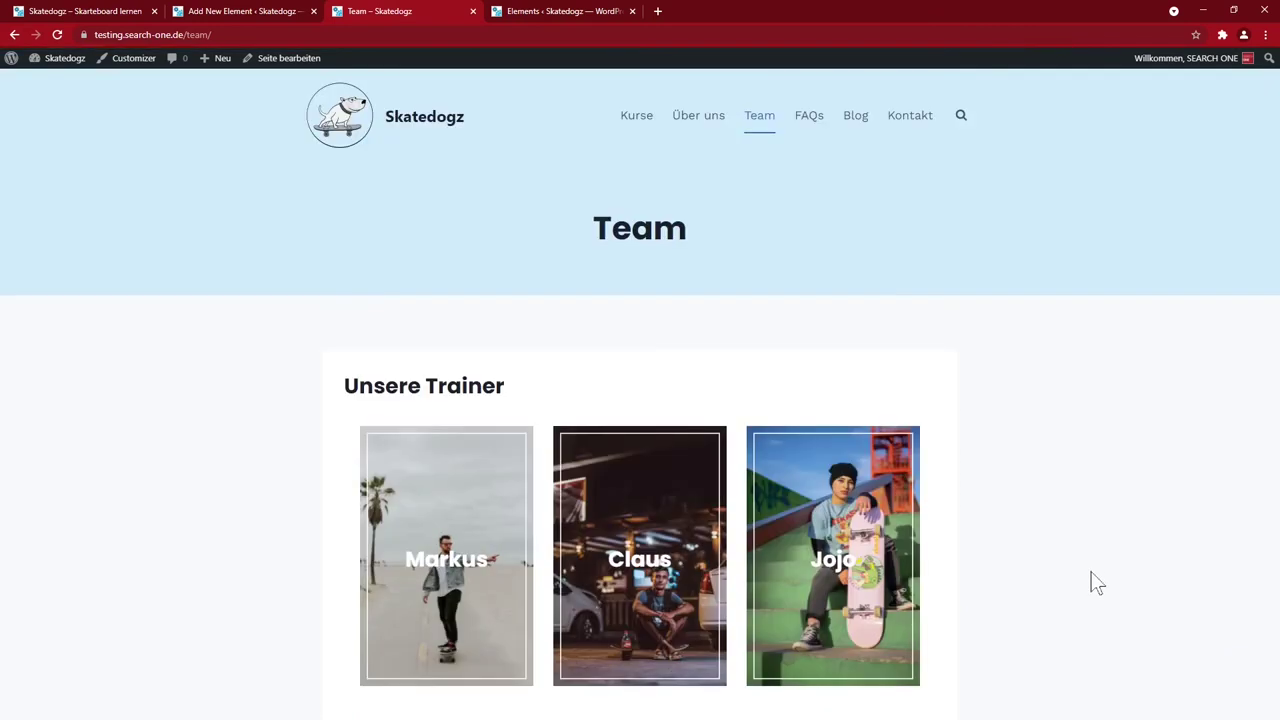
pyautogui.scroll(-5, 1128, 569)
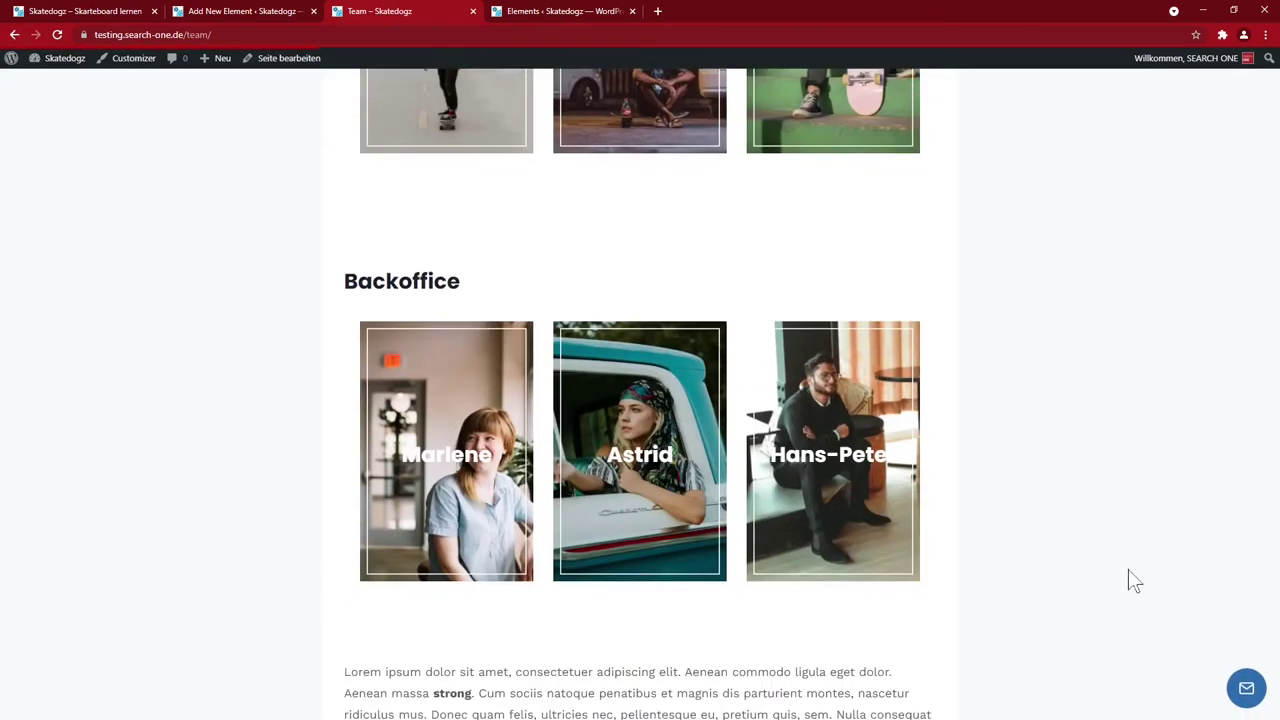
pyautogui.scroll(4, 1128, 569)
pyautogui.scroll(2, 1128, 581)
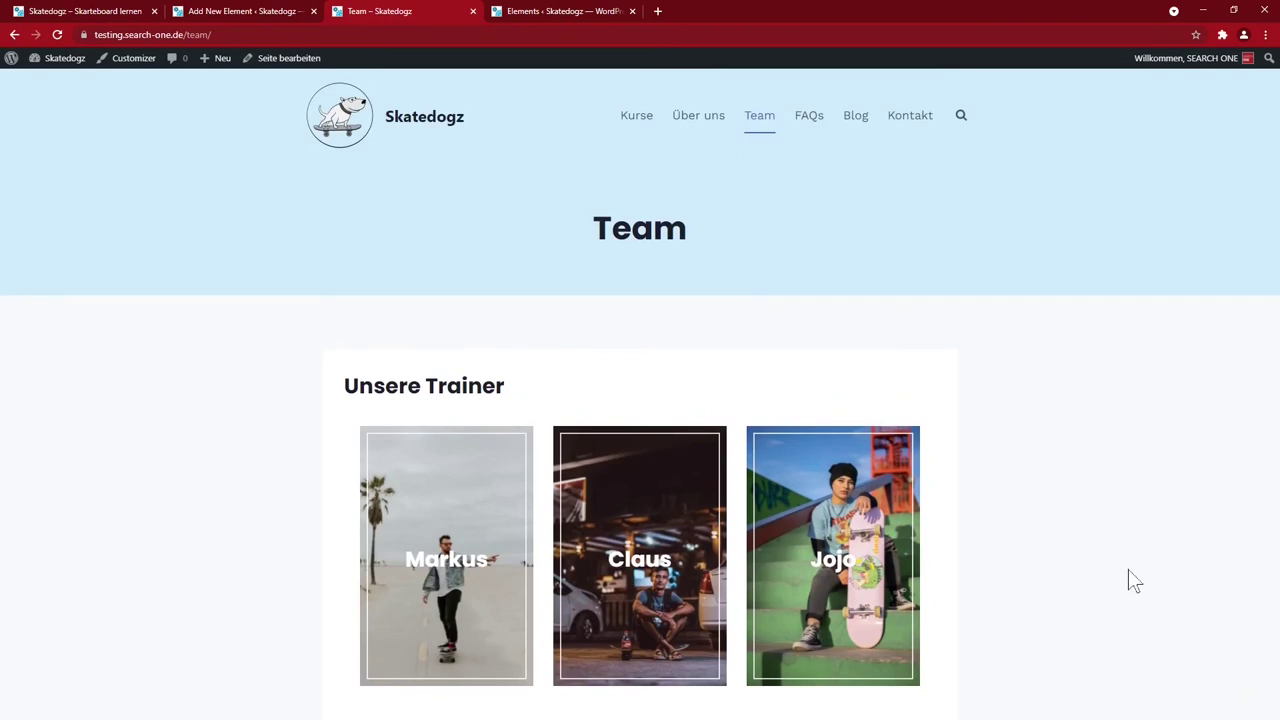
pyautogui.scroll(-6, 1128, 570)
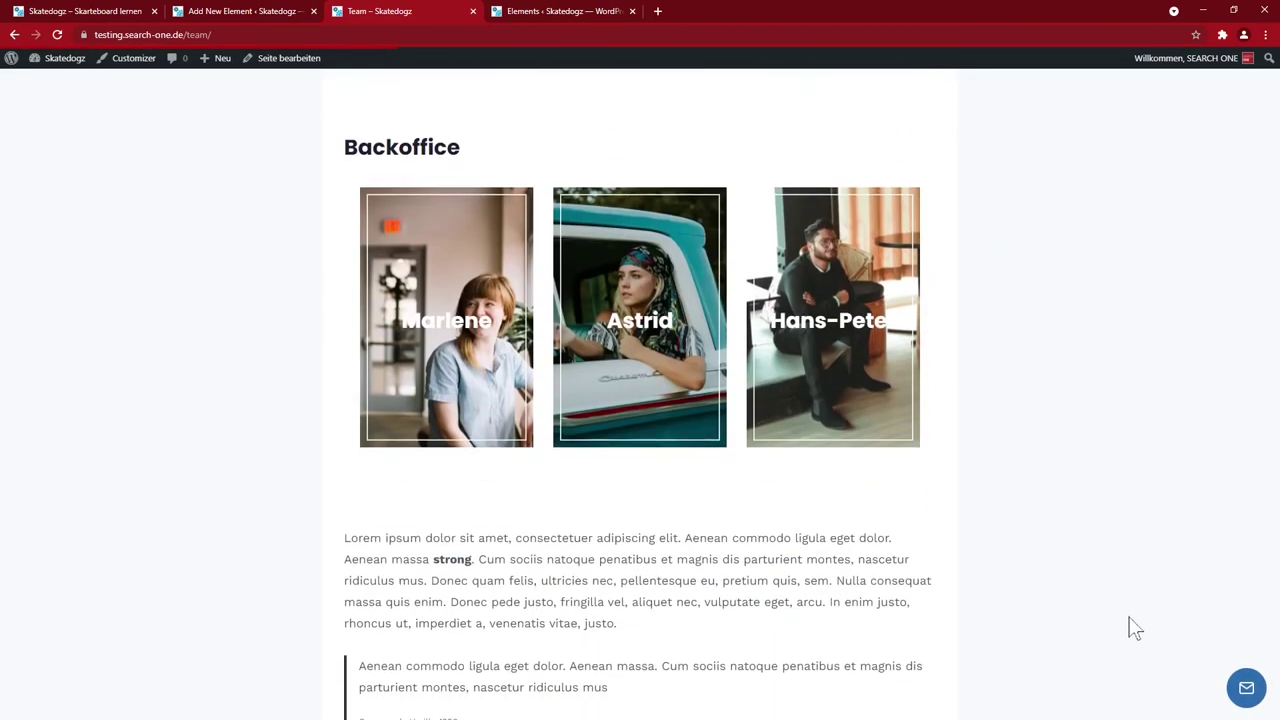
pyautogui.click(1247, 690)
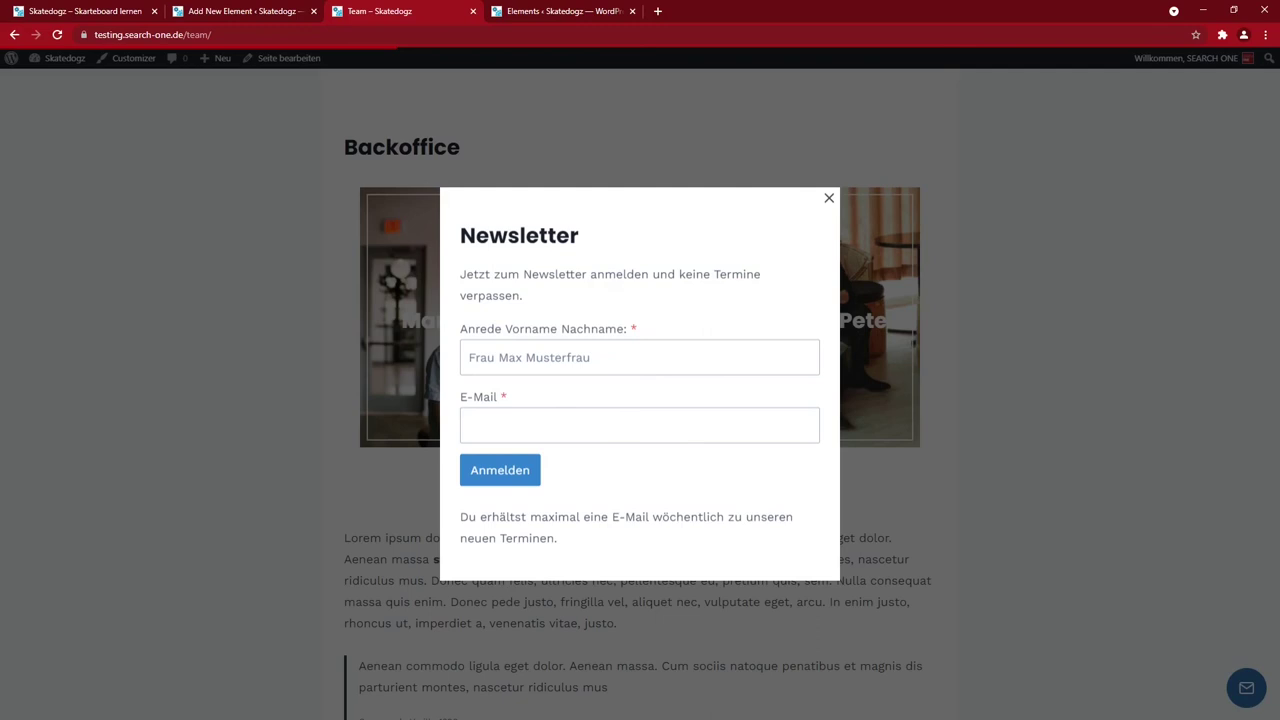
# Review the Newsletter-Box, Newsletter-Formular and Unsere Trainer entries in the Kadence Elements overview
pyautogui.click(300, 12)
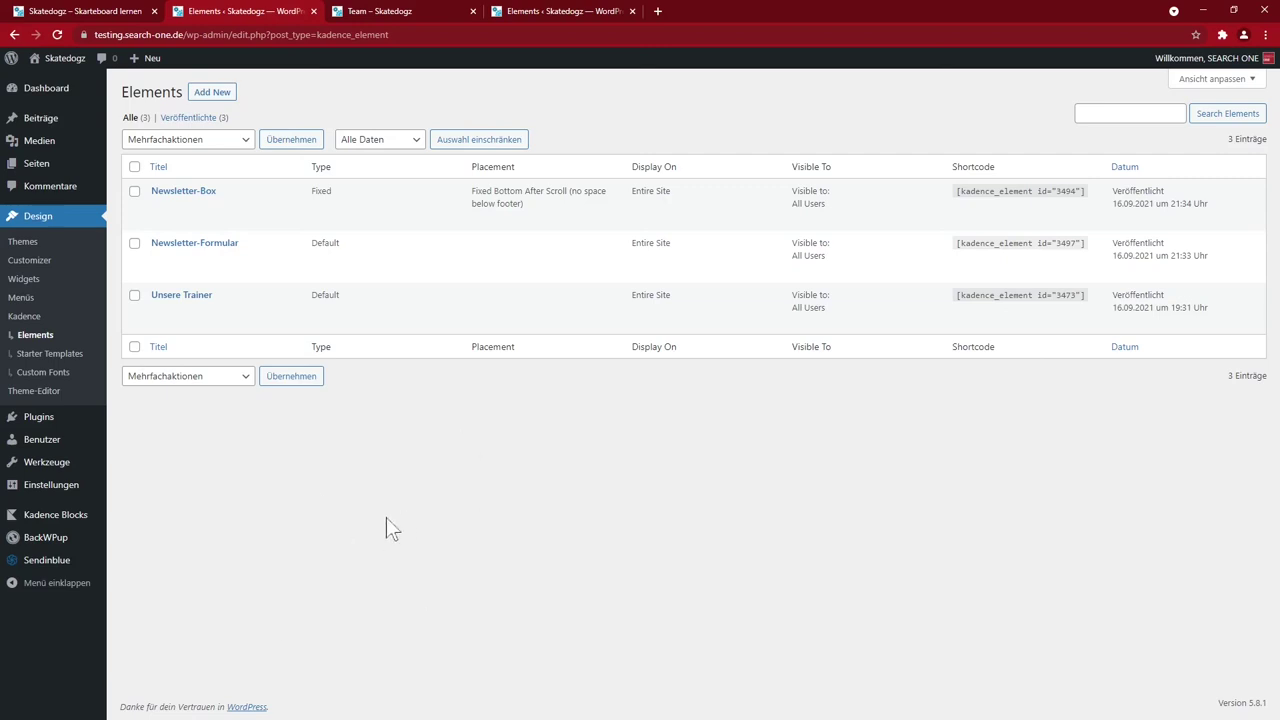
pyautogui.moveTo(415, 322)
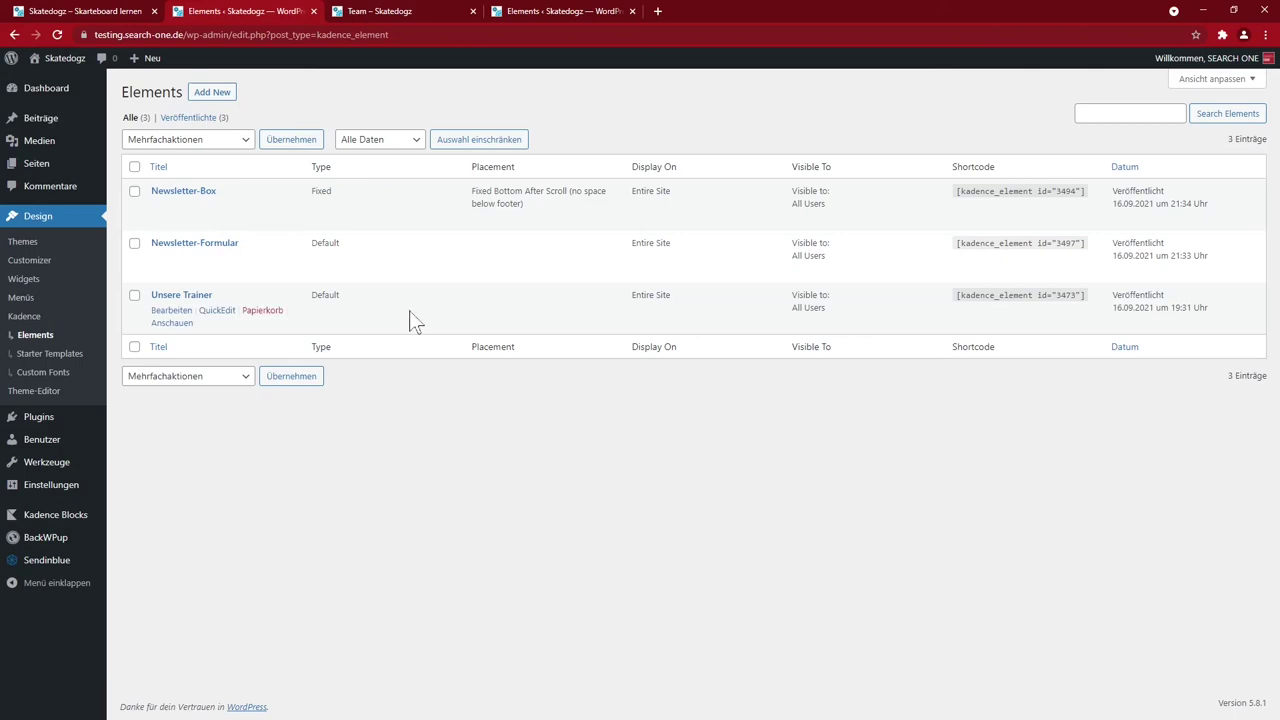
pyautogui.moveTo(400, 225)
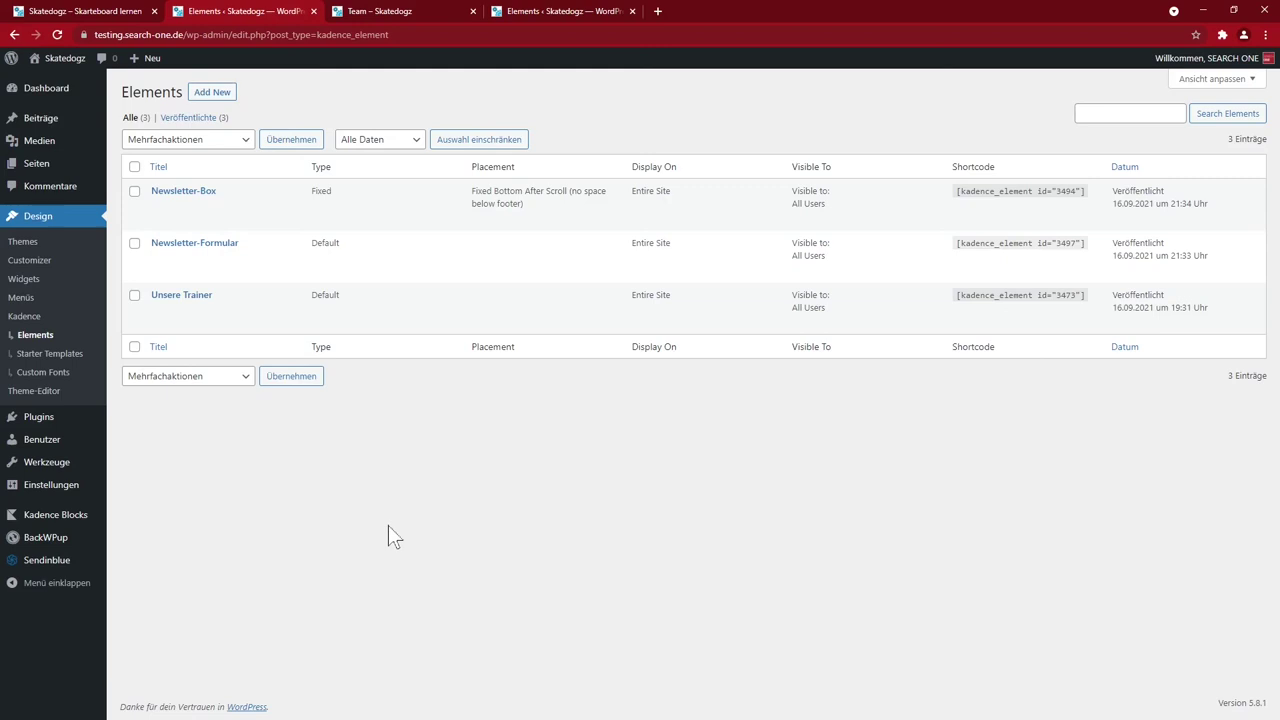
# Insert a Kadence Accordion block below the FAQ page's title, using the initial style with the dark title bar
pyautogui.hotkey('ctrl', 'Tab')
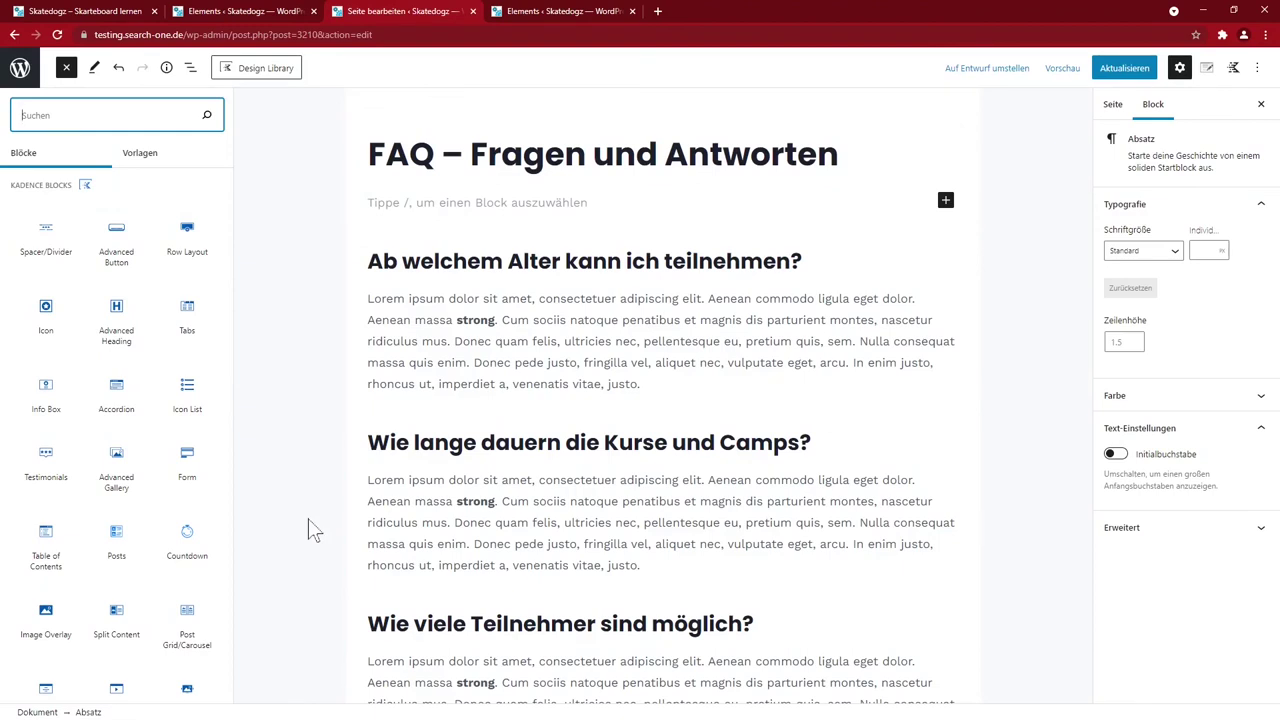
pyautogui.press('Escape')
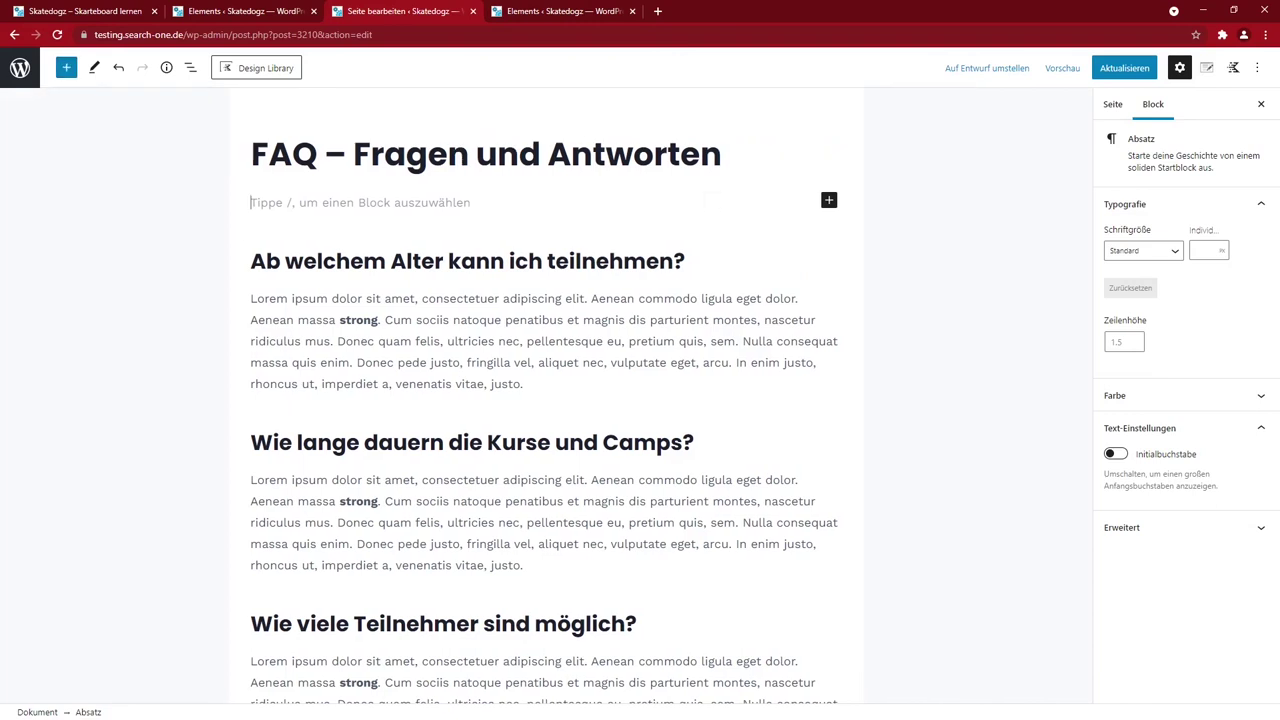
pyautogui.click(66, 67)
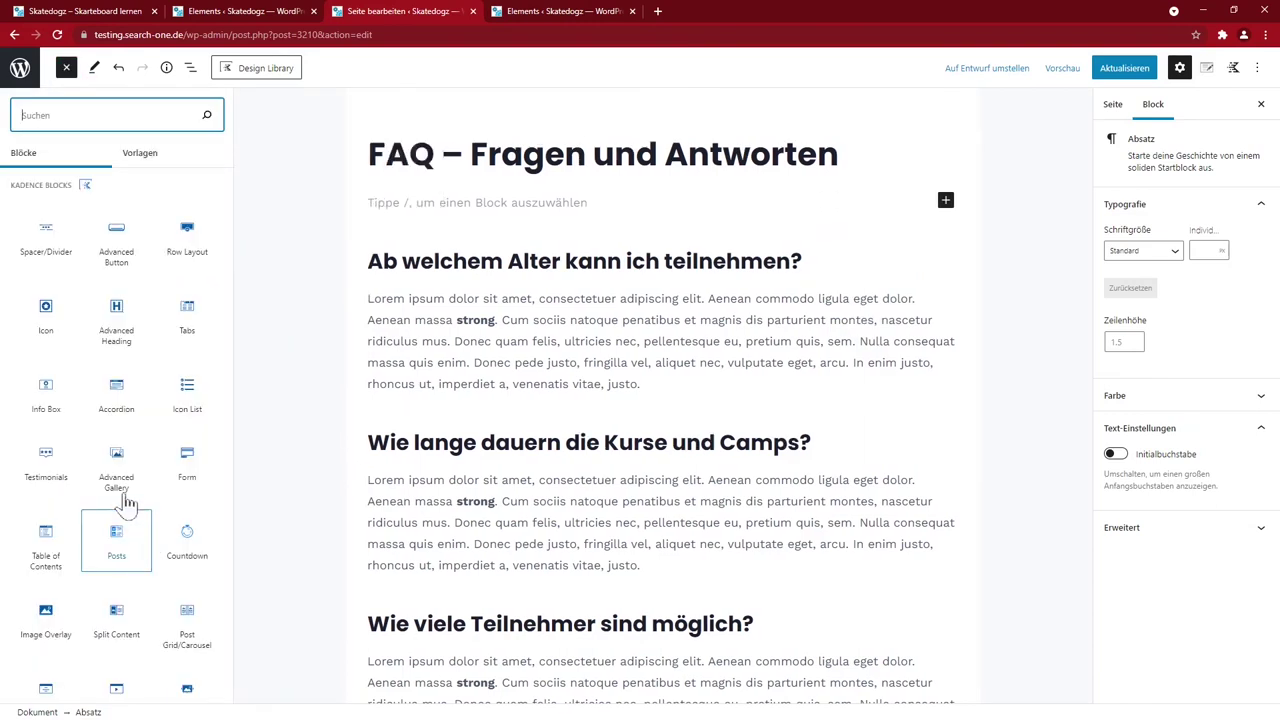
pyautogui.click(124, 392)
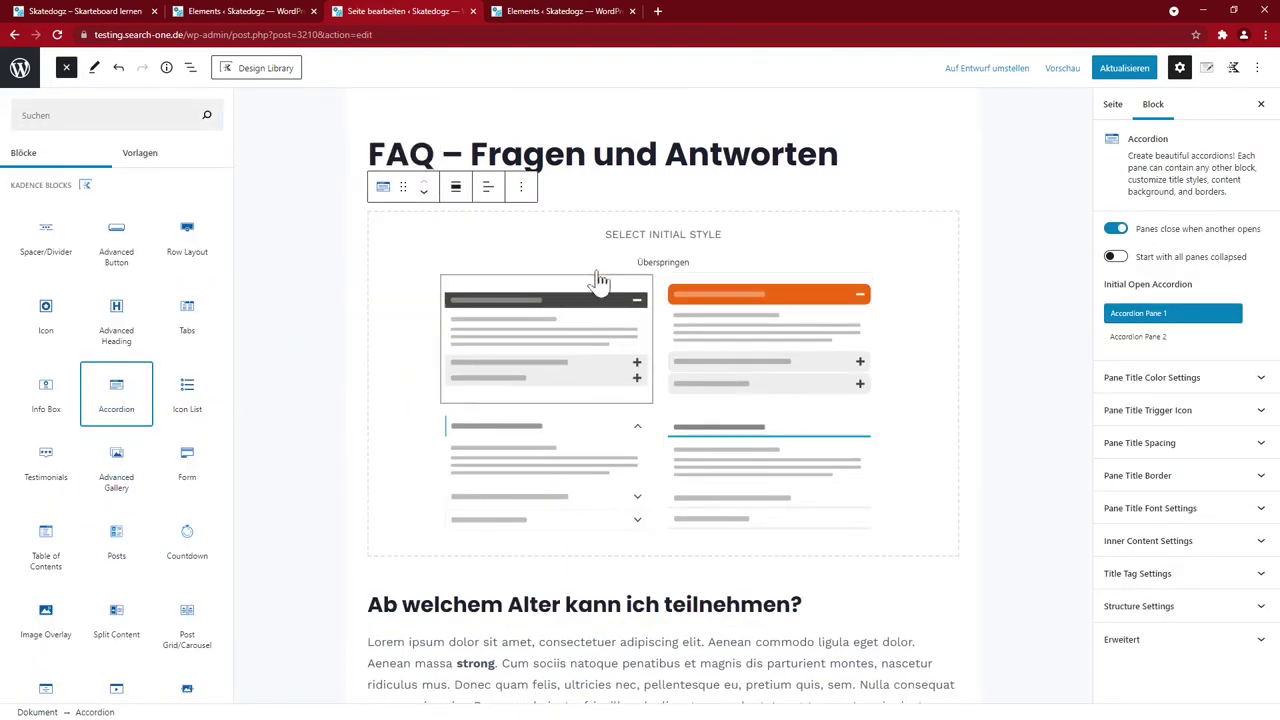
pyautogui.click(549, 357)
# Copy the question "Ab welchem Alter kann ich teilnehmen?" into the first accordion pane's title
pyautogui.moveTo(252, 467); pyautogui.dragTo(688, 467)
pyautogui.hotkey('ctrl', 'c')
pyautogui.click(300, 260)
pyautogui.hotkey('ctrl', 'v')
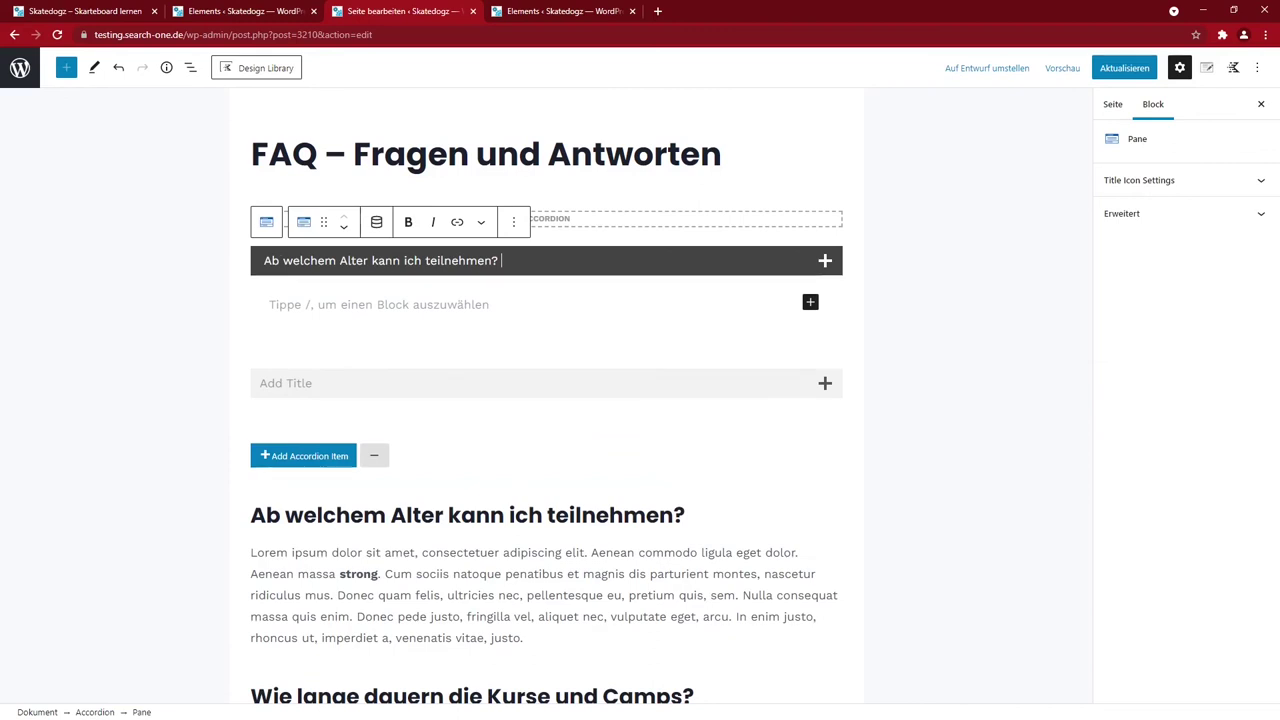
# Copy the answer paragraph beneath the first question heading into the accordion pane's content
pyautogui.tripleClick(450, 547)
pyautogui.hotkey('ctrl', 'c')
pyautogui.click(323, 340)
pyautogui.click(270, 375)
pyautogui.hotkey('ctrl', 'v')
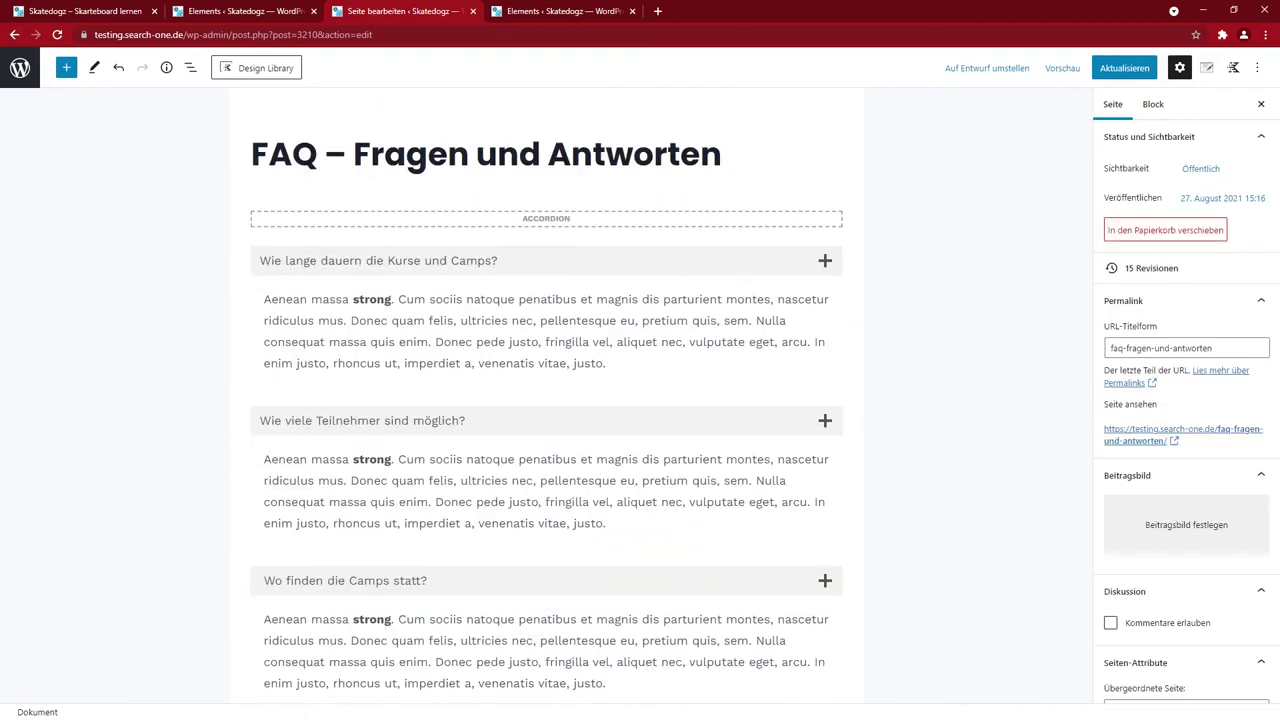
# Delete all the old question headings and answer paragraphs below the accordion and update the FAQ page
pyautogui.scroll(-6, 546, 400)
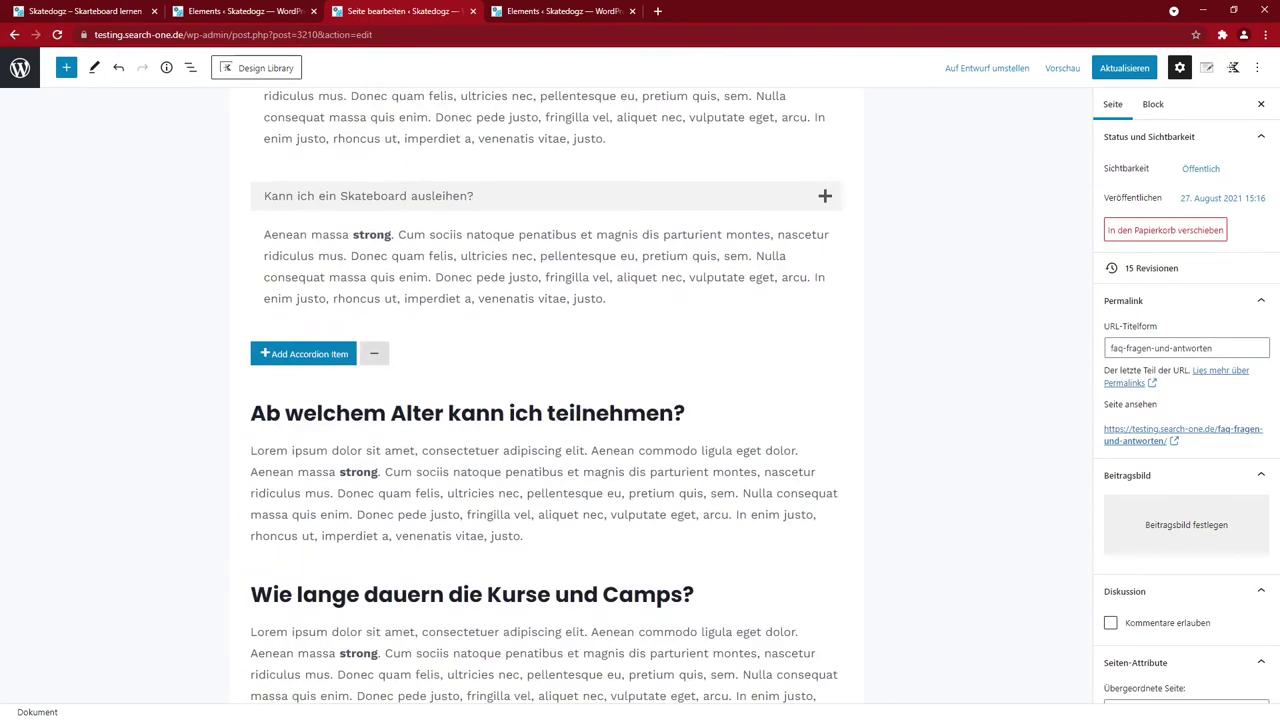
pyautogui.click(467, 358)
pyautogui.scroll(-9, 414, 437)
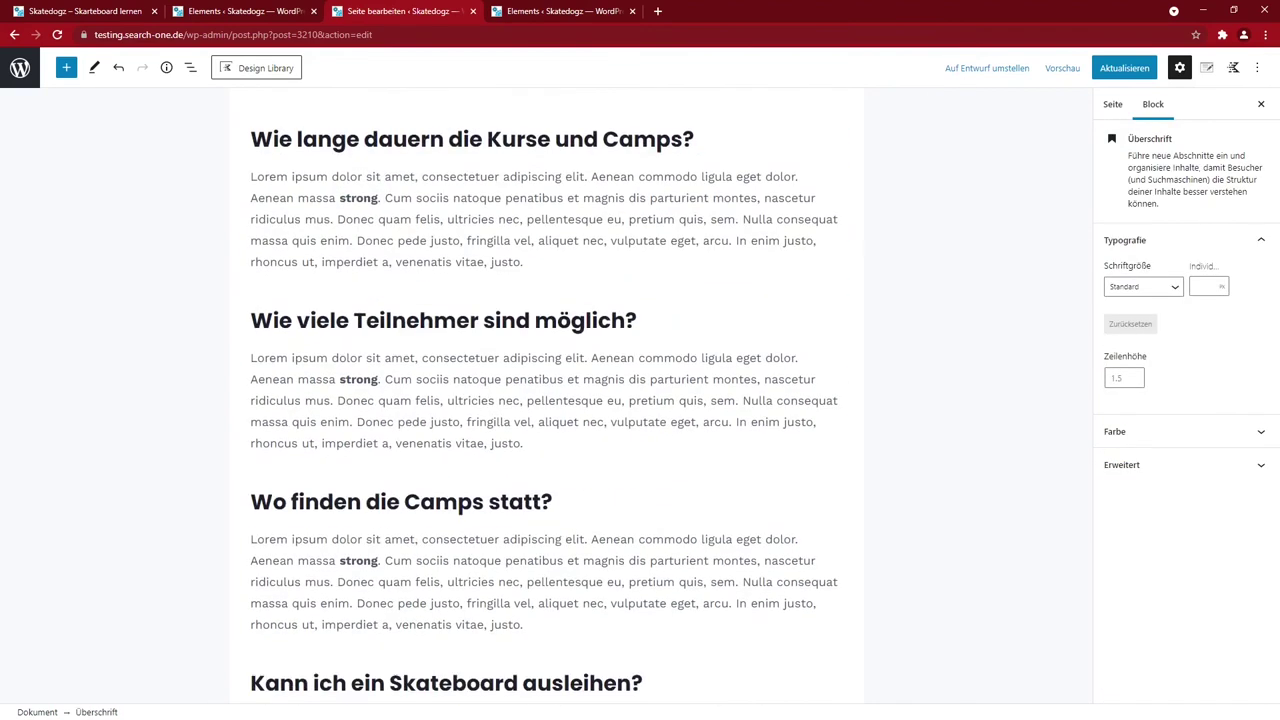
pyautogui.keyDown('shift'); pyautogui.click(466, 415); pyautogui.keyUp('shift')
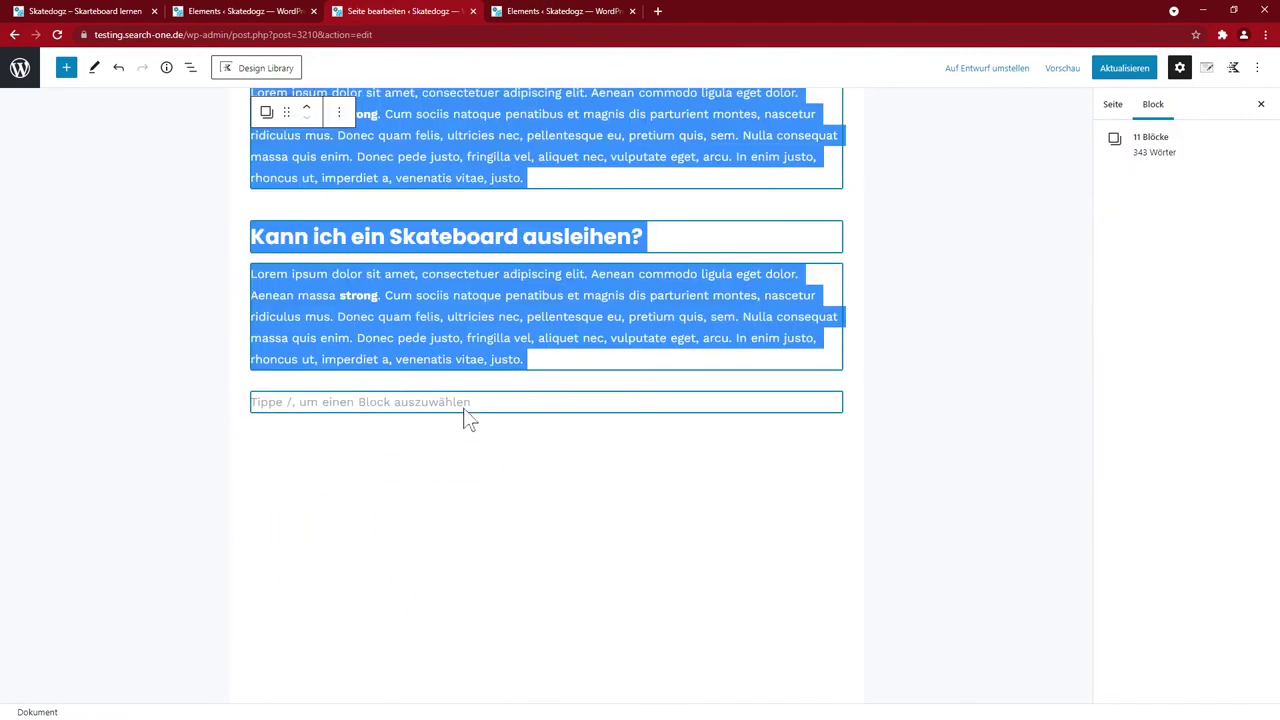
pyautogui.press('BackSpace')
pyautogui.scroll(2, 600, 330)
pyautogui.click(1100, 67)
# Test the accordion on the published FAQ page by toggling the "Wie lange dauern die Kurse und Camps?" pane
pyautogui.click(541, 12)
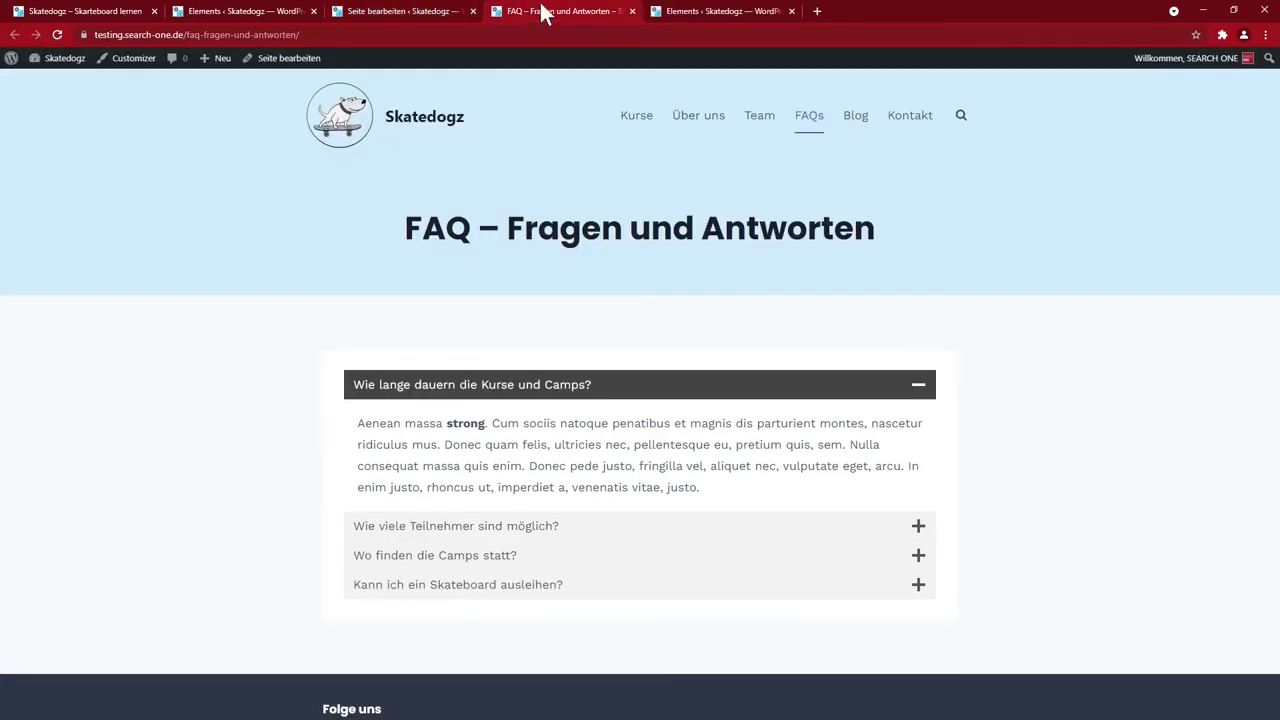
pyautogui.click(500, 393)
pyautogui.click(500, 393)
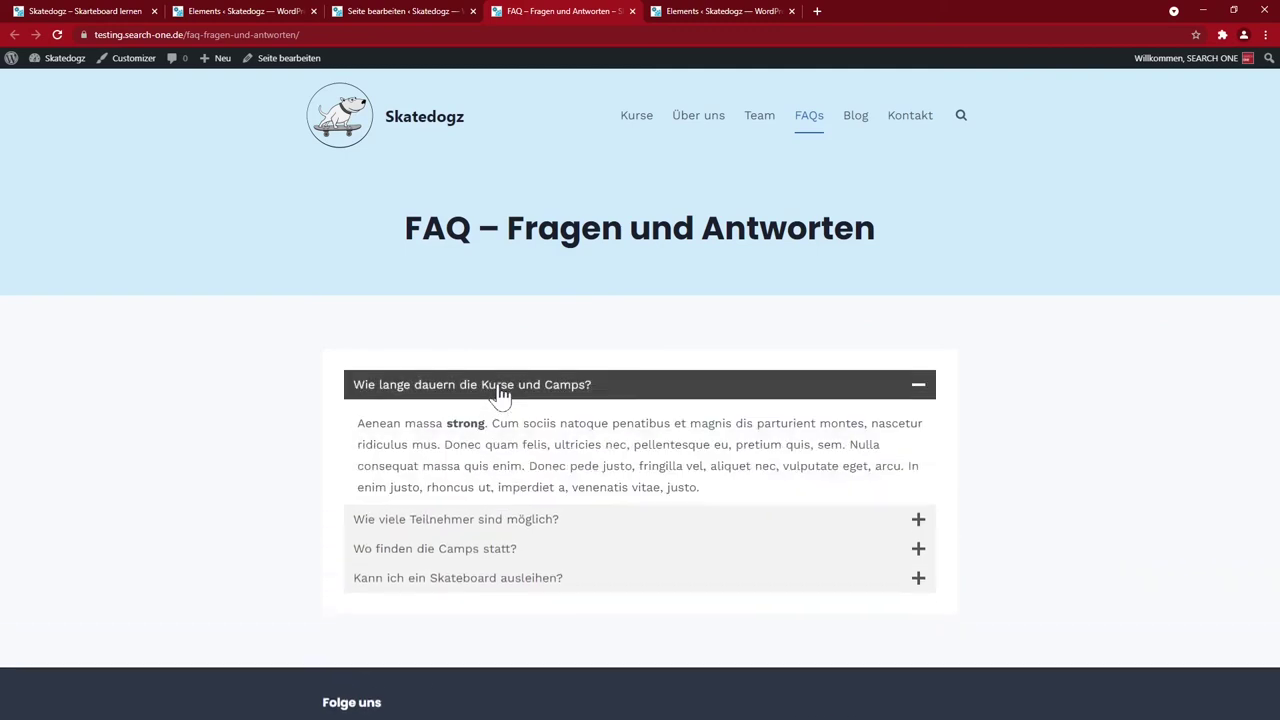
# Test the remaining accordion panes on the FAQ page, from "Wie viele Teilnehmer sind möglich?" to "Kann ich ein Skateboard ausleihen?"
pyautogui.click(522, 527)
pyautogui.click(503, 558)
pyautogui.click(502, 580)
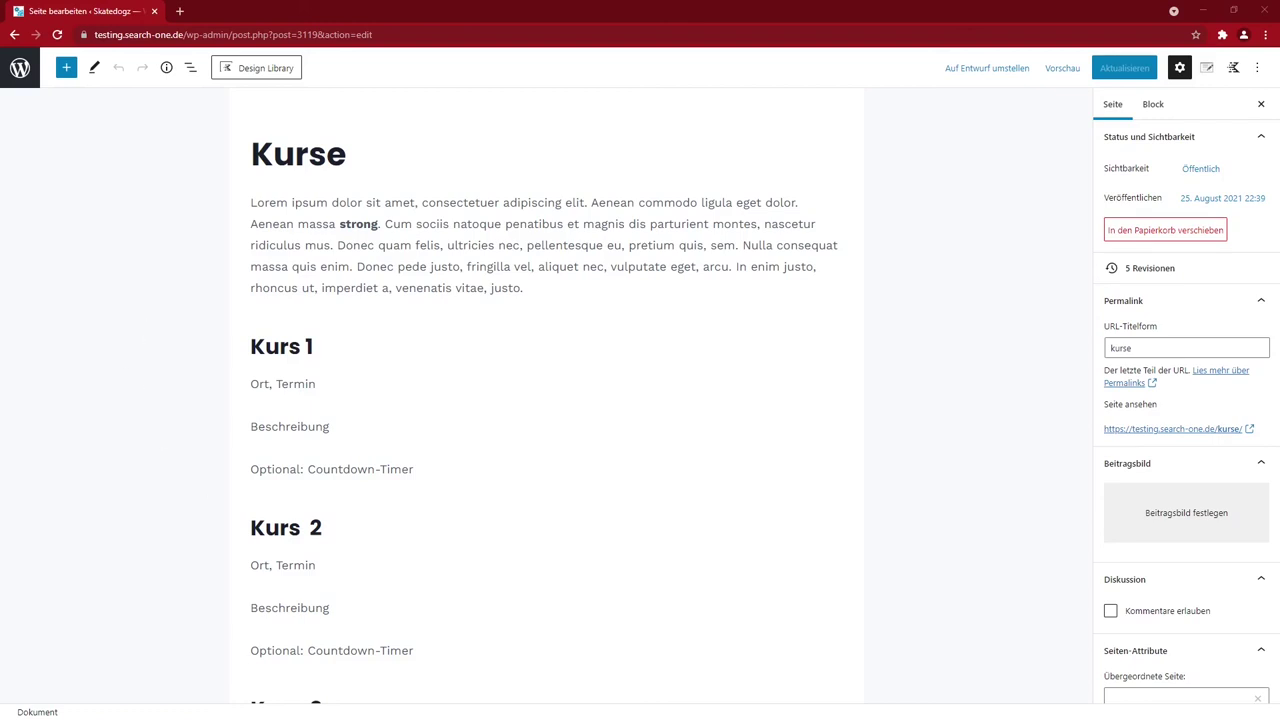
# Insert a single Countdown block below "Optional: Countdown-Timer" in the Kurs 1 section and set its end date to 30 September 2021
pyautogui.click(413, 469)
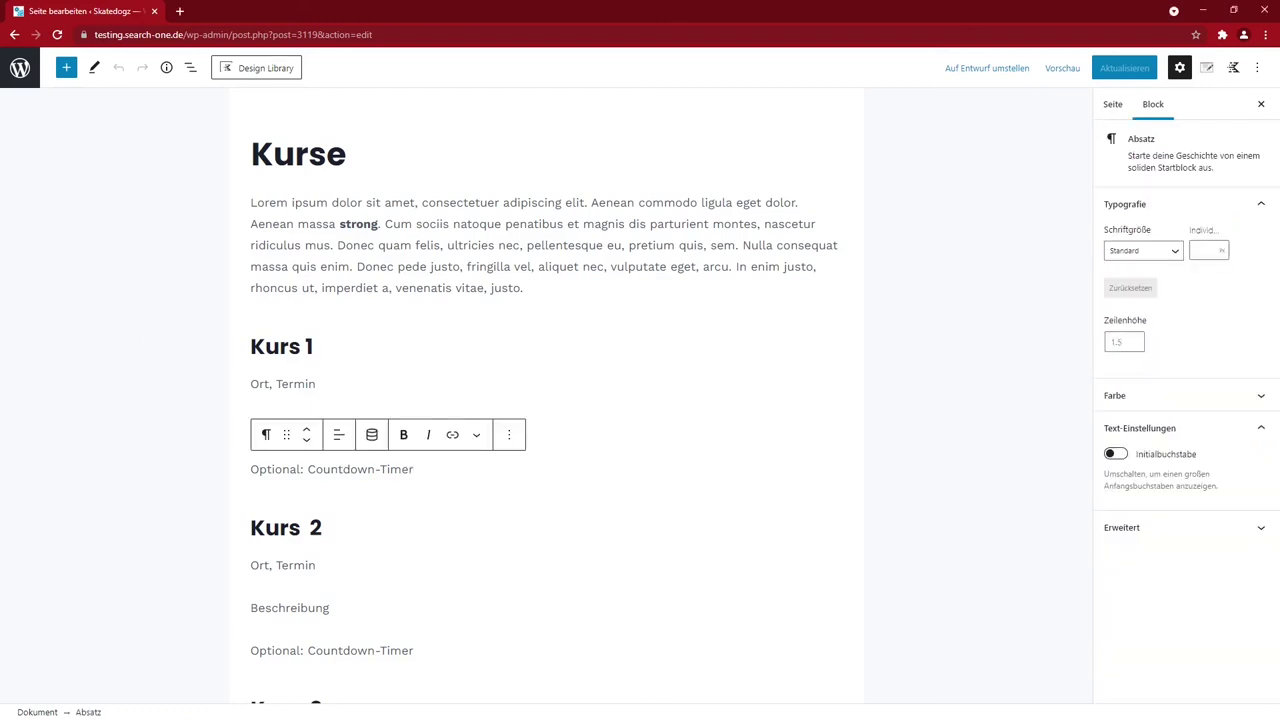
pyautogui.press('Return')
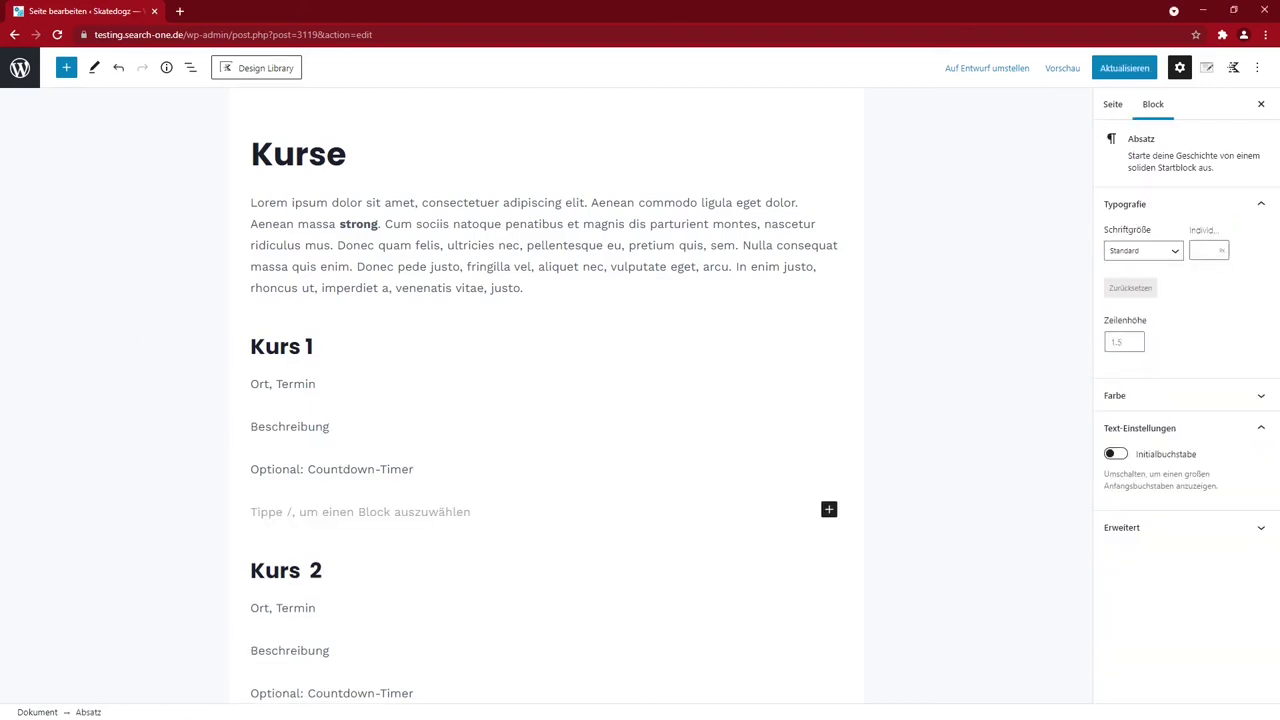
pyautogui.click(66, 67)
pyautogui.click(205, 532)
pyautogui.click(405, 548)
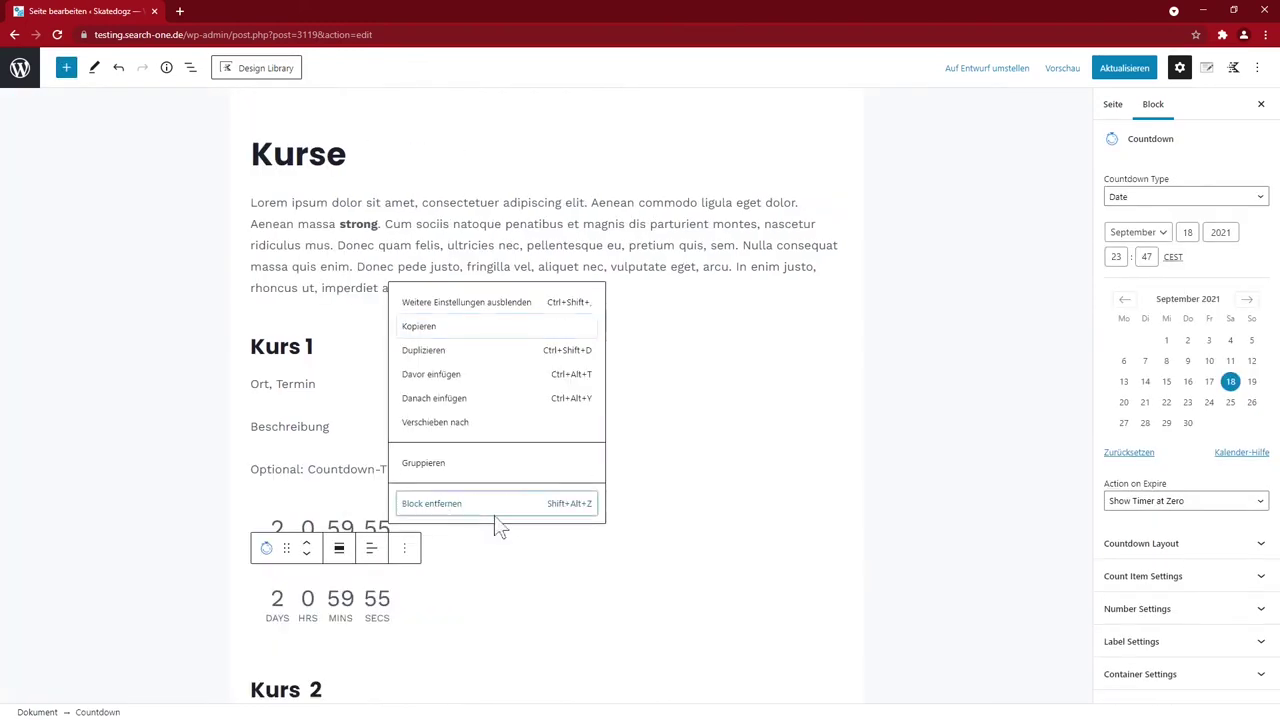
pyautogui.click(466, 586)
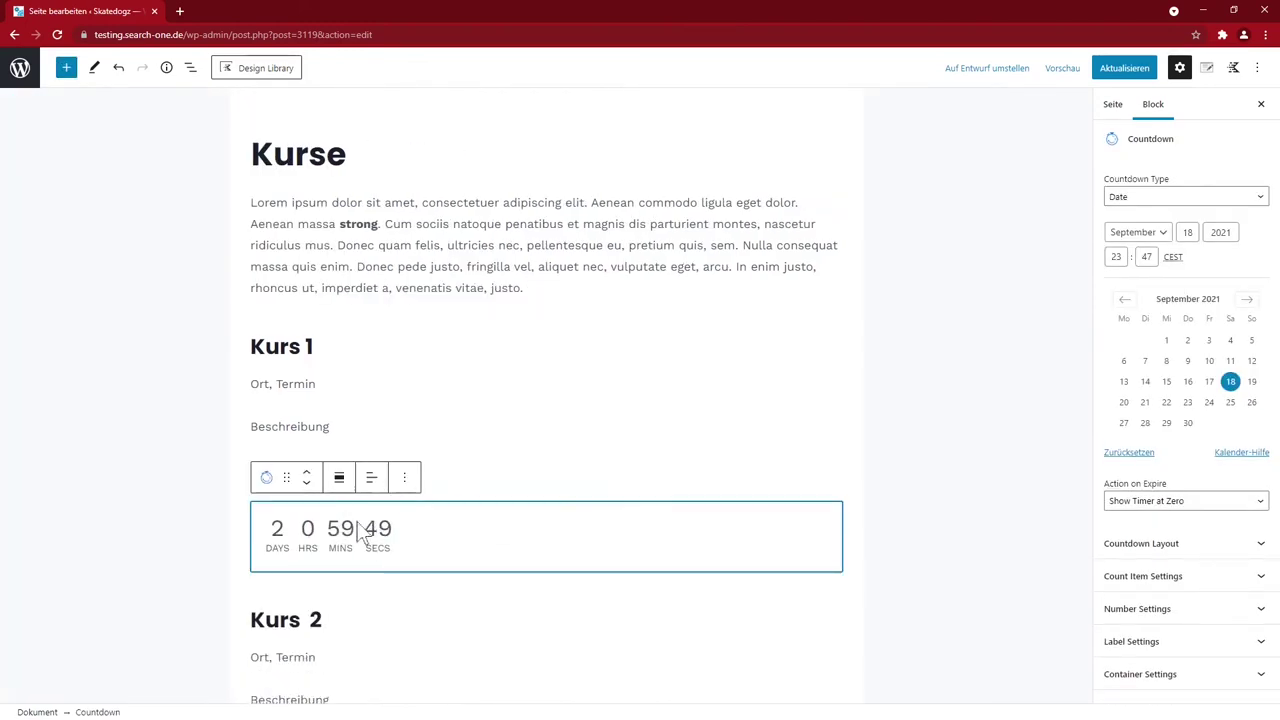
pyautogui.click(1187, 423)
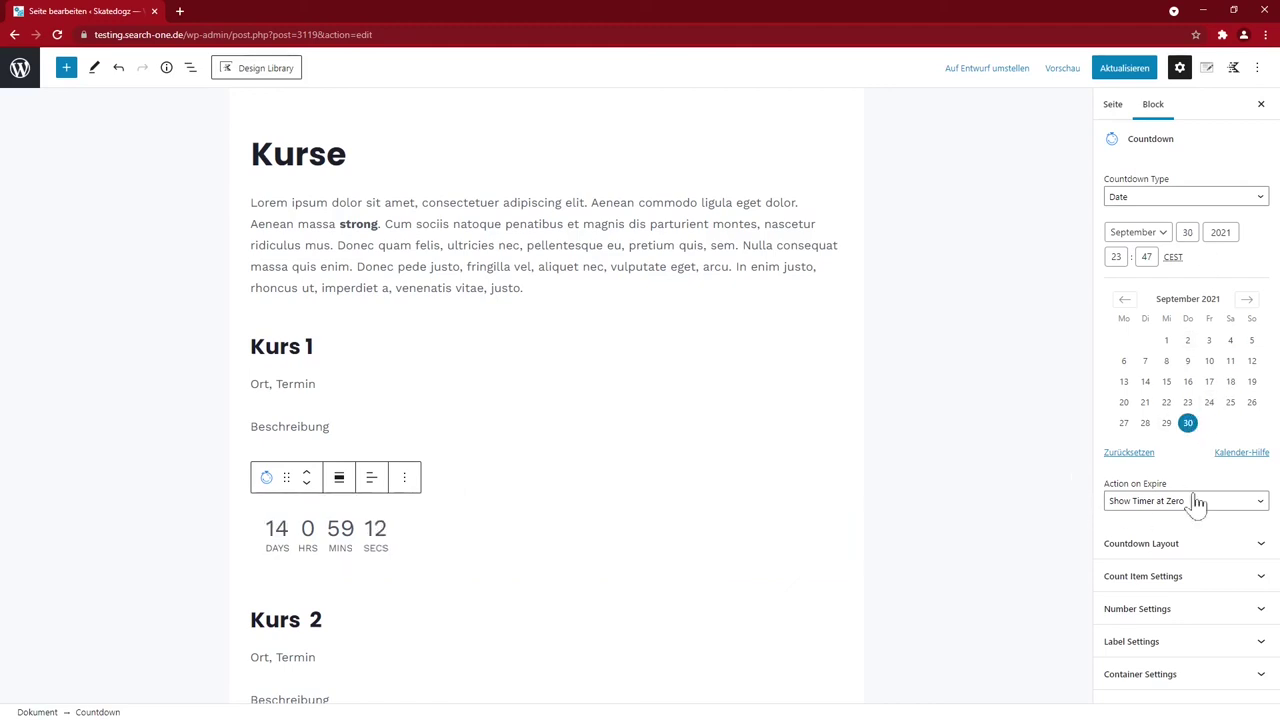
# Try the countdown's inline layout and divider, restore the block layout without divider, and enable the 00 number format
pyautogui.scroll(-1, 1210, 490)
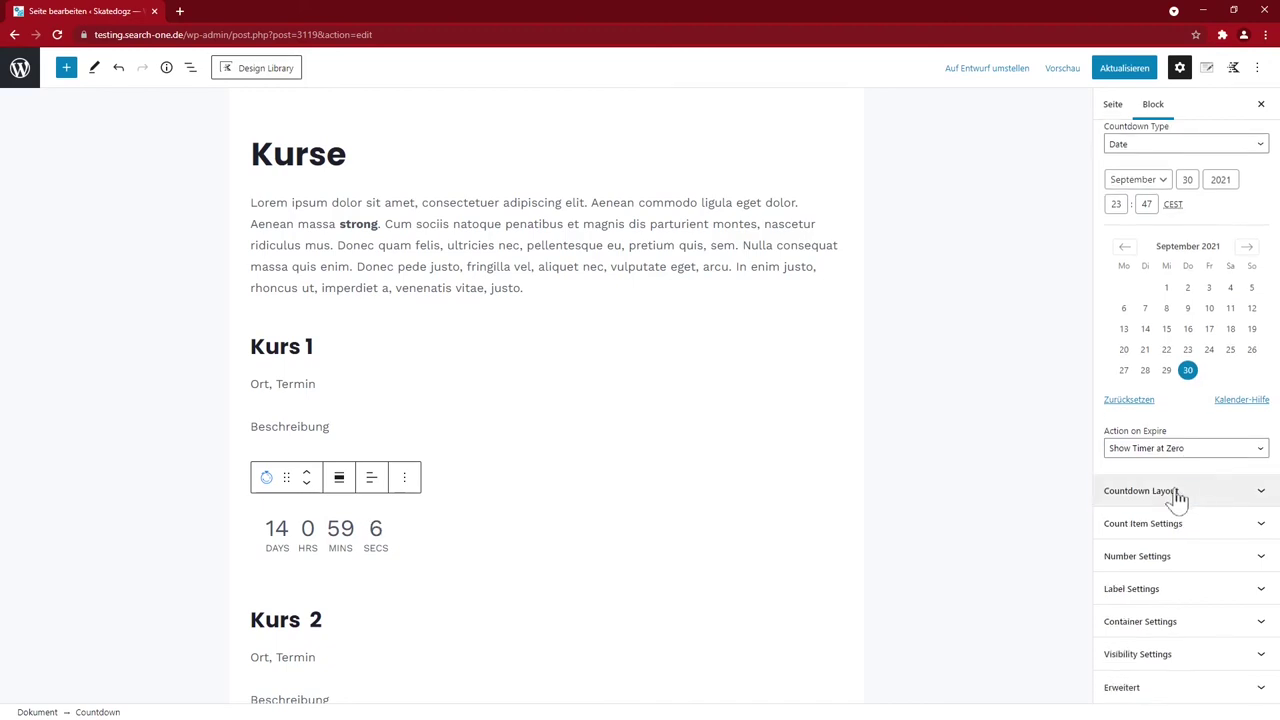
pyautogui.click(1177, 492)
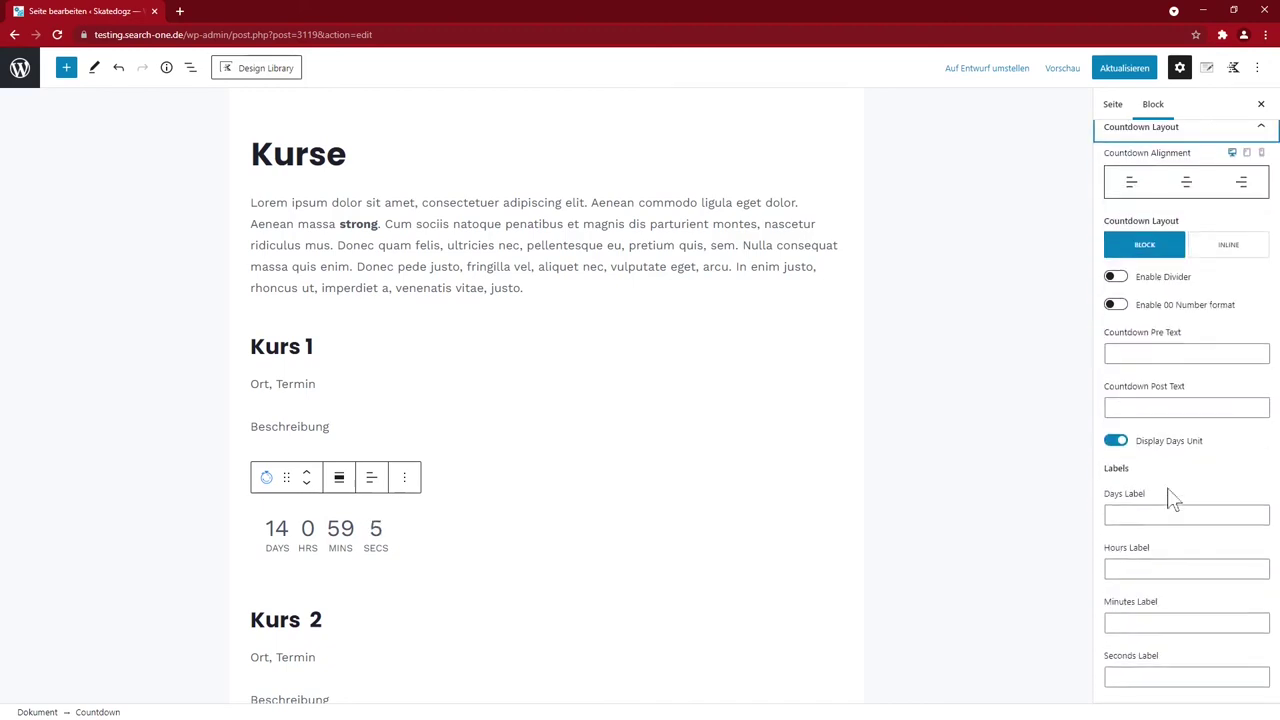
pyautogui.click(1233, 248)
pyautogui.click(1158, 250)
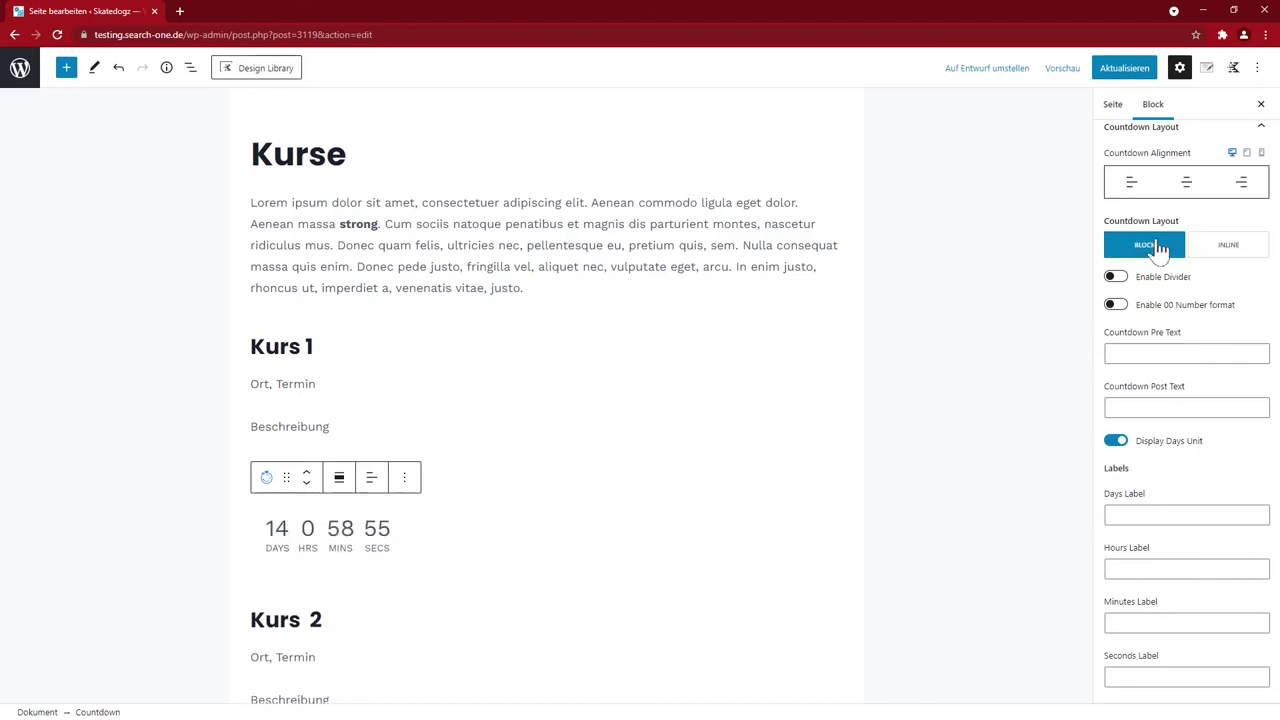
pyautogui.click(1116, 279)
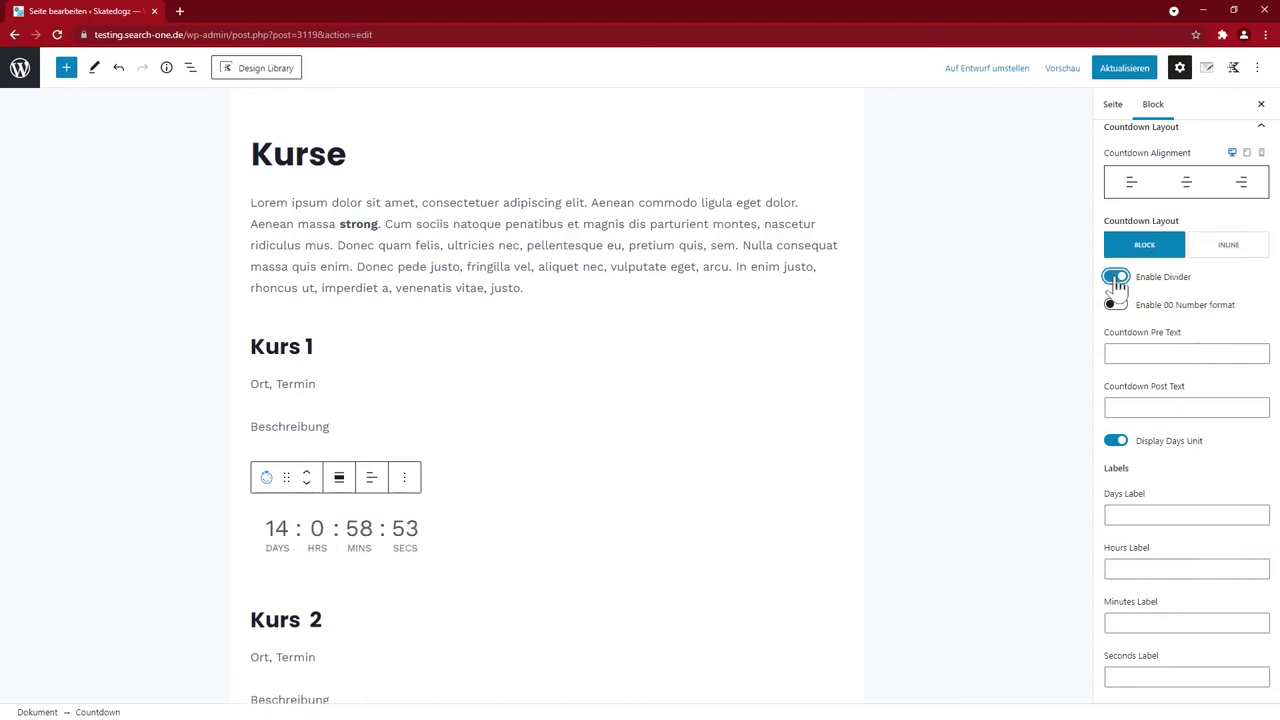
pyautogui.click(1116, 279)
pyautogui.click(1116, 305)
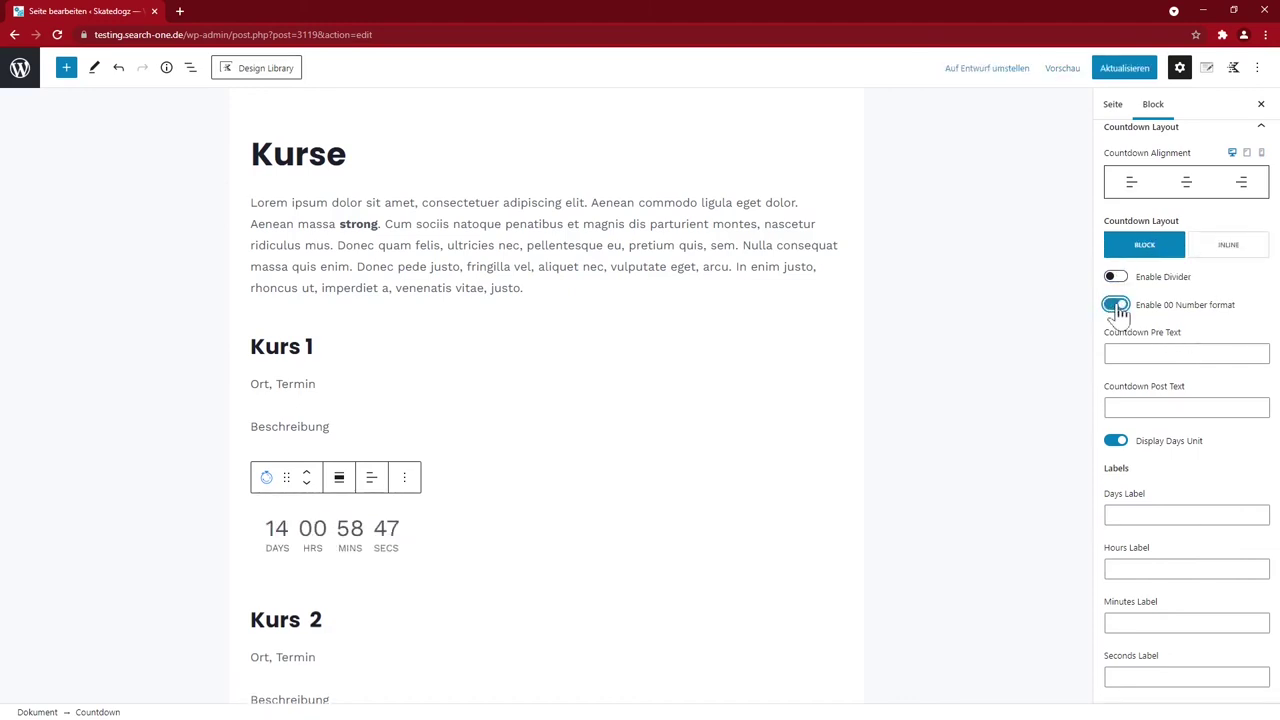
# Set the countdown's days label to "Tage"
pyautogui.scroll(-2, 1163, 392)
pyautogui.click(1186, 318)
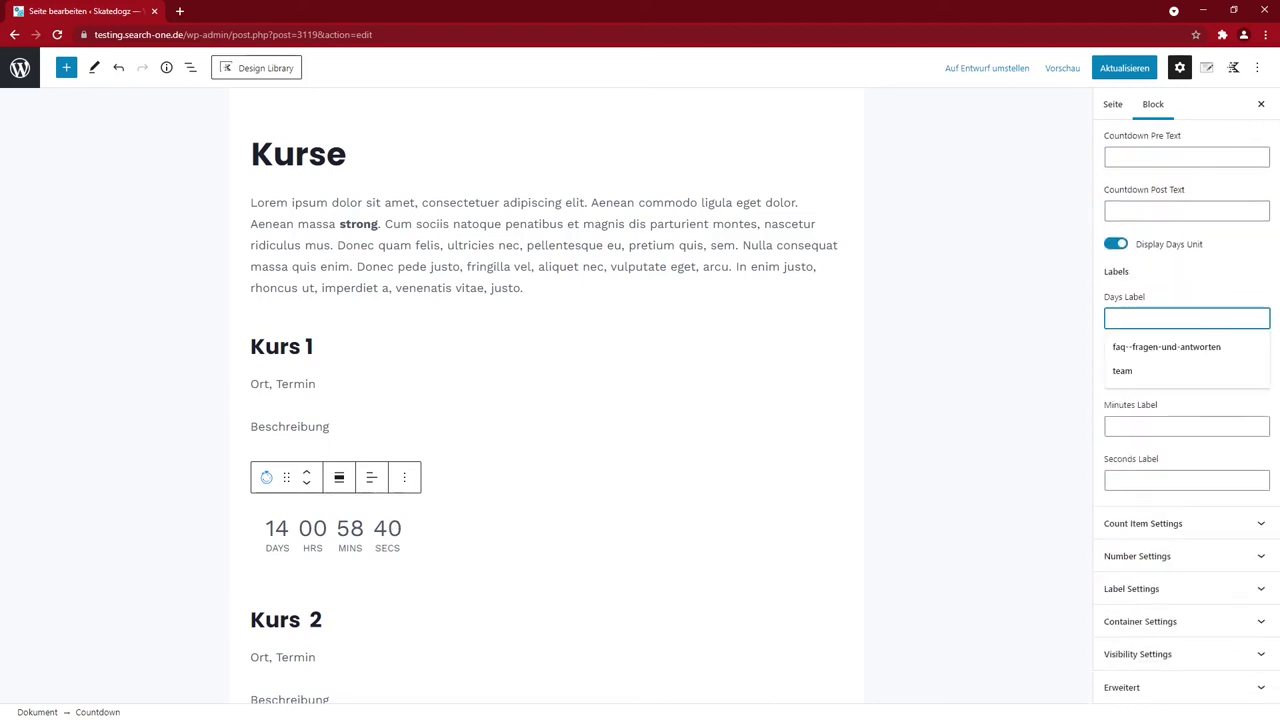
pyautogui.write('Tage')
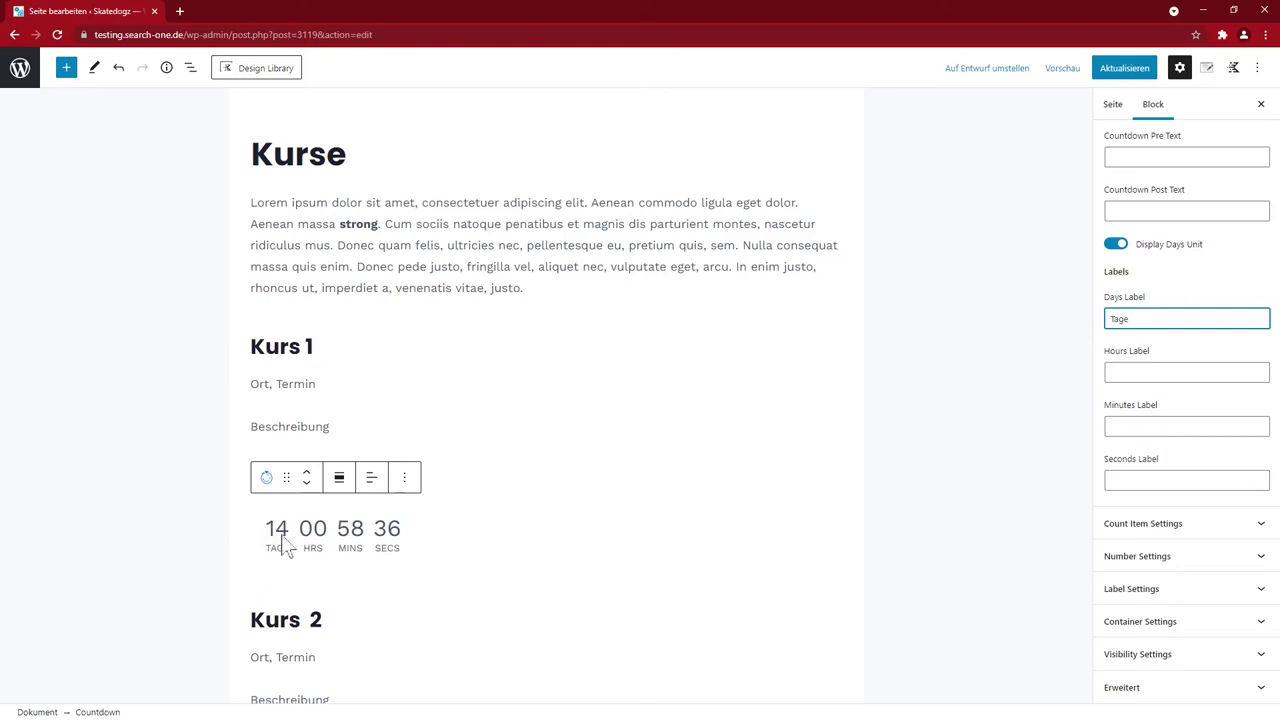
# Give the countdown items a light background color, a border radius of 30 and a padding of 32 px
pyautogui.click(1101, 276)
pyautogui.moveTo(1101, 273); pyautogui.dragTo(1058, 227)
pyautogui.click(1229, 409)
pyautogui.scroll(-2, 1206, 457)
pyautogui.moveTo(1110, 457); pyautogui.dragTo(1123, 460)
pyautogui.moveTo(1140, 513); pyautogui.dragTo(1120, 513)
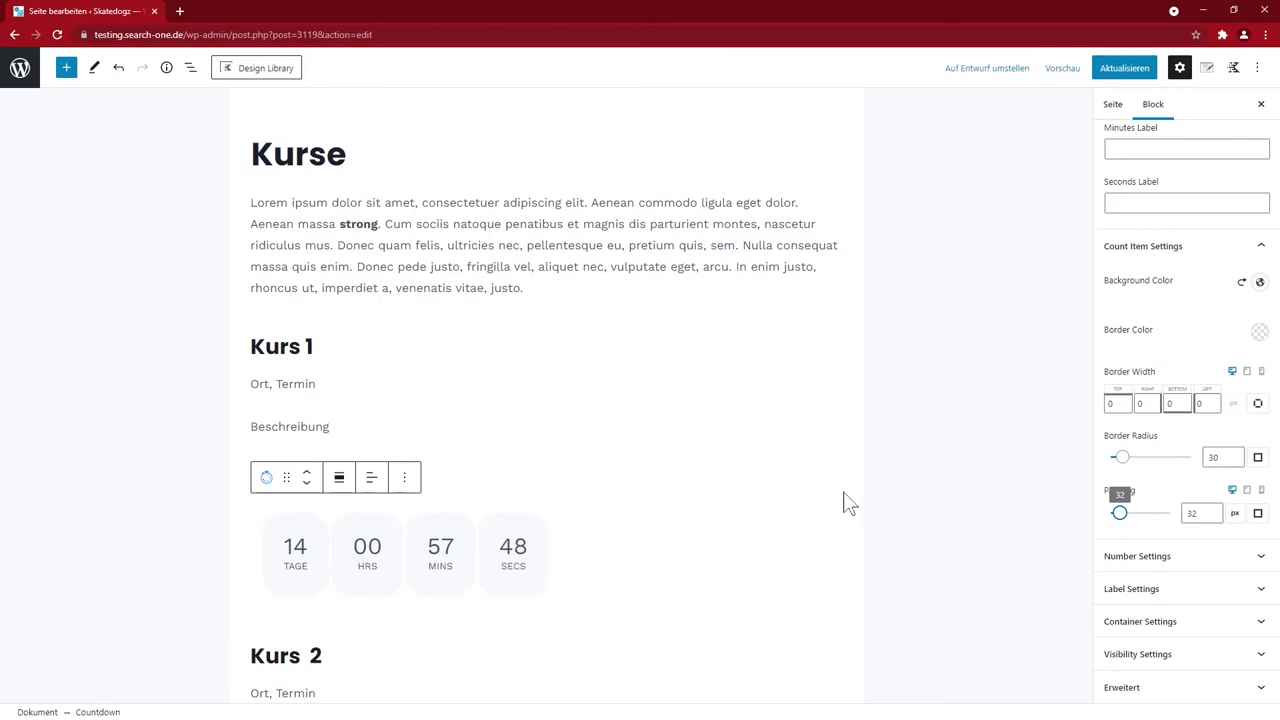
# Remove the countdown block from the Kurs 1 section and update the Kurse page
pyautogui.scroll(-2, 800, 530)
pyautogui.click(404, 344)
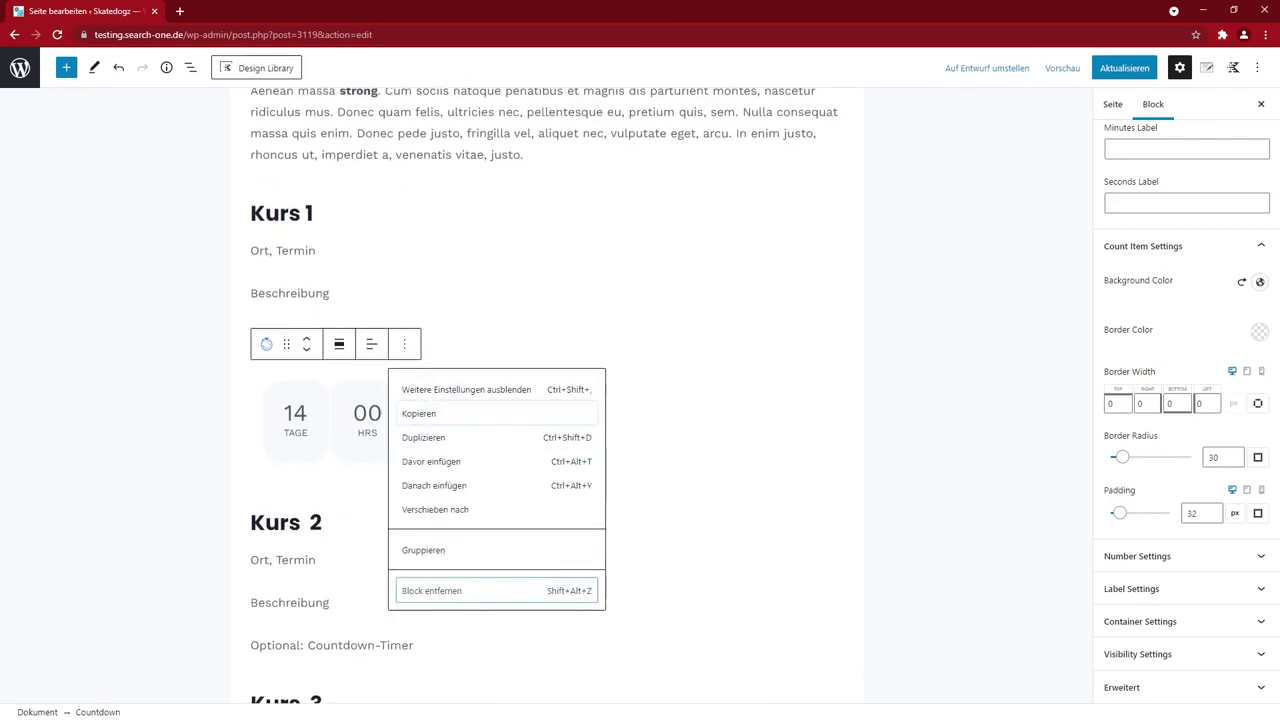
pyautogui.click(450, 590)
pyautogui.click(1125, 68)
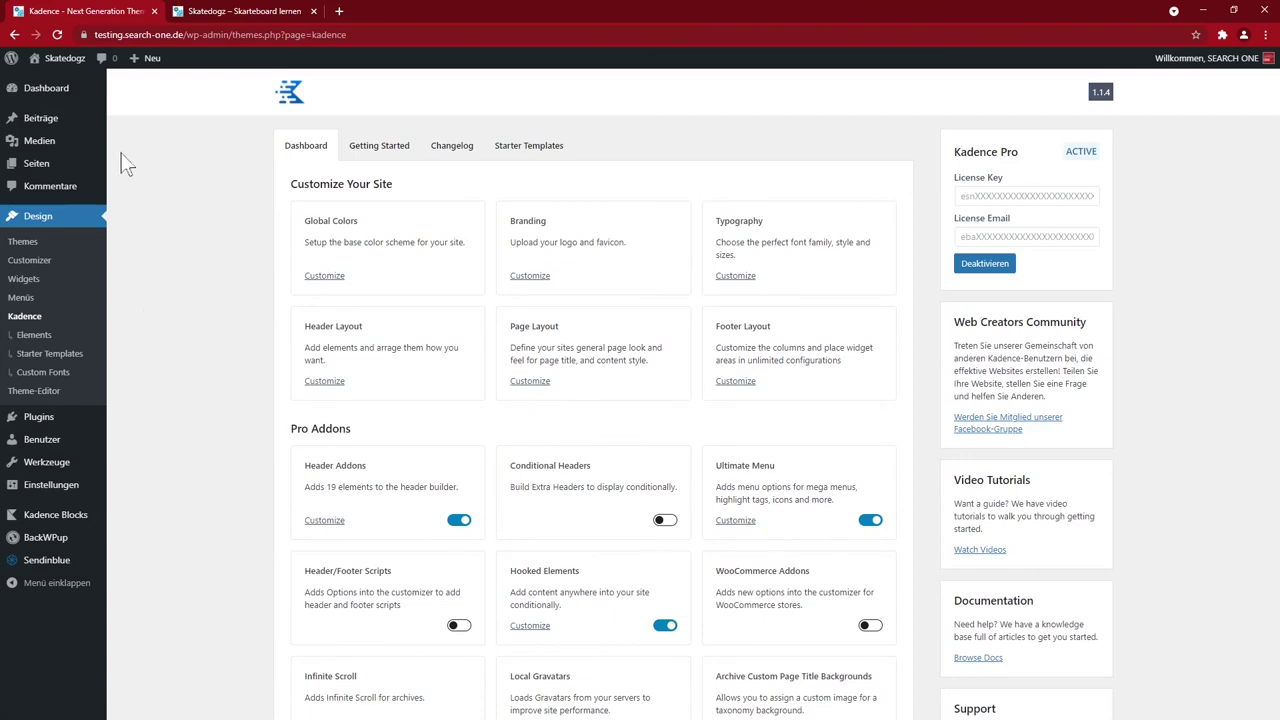
# Open the Startseite page for editing, select the hero image's Row Layout and check its block outline and padding/margin settings
pyautogui.click(38, 164)
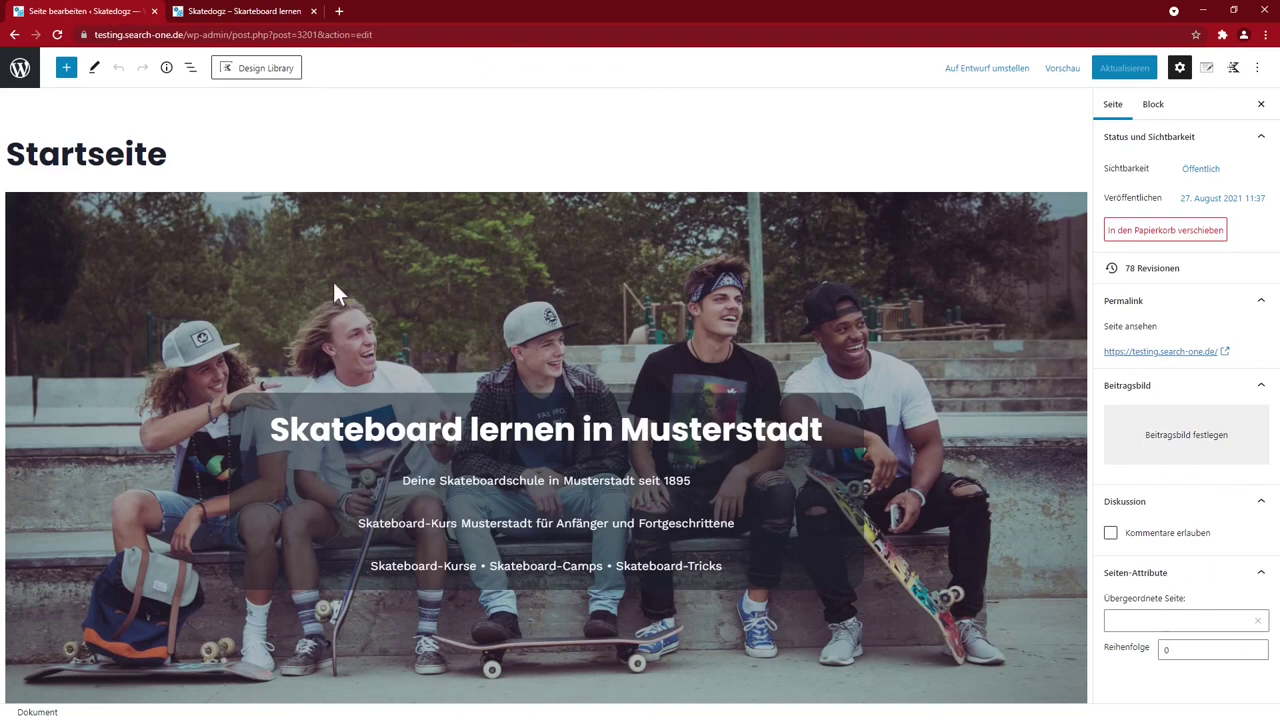
pyautogui.click(202, 263)
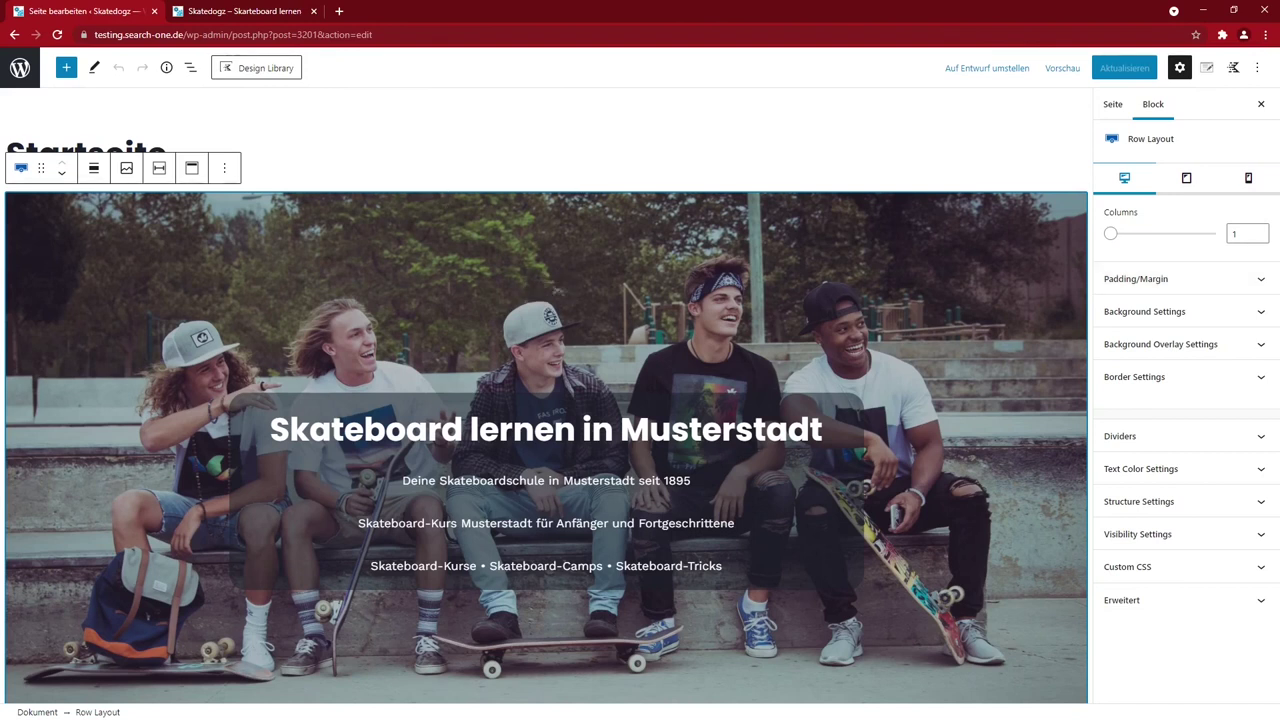
pyautogui.click(190, 67)
pyautogui.click(190, 67)
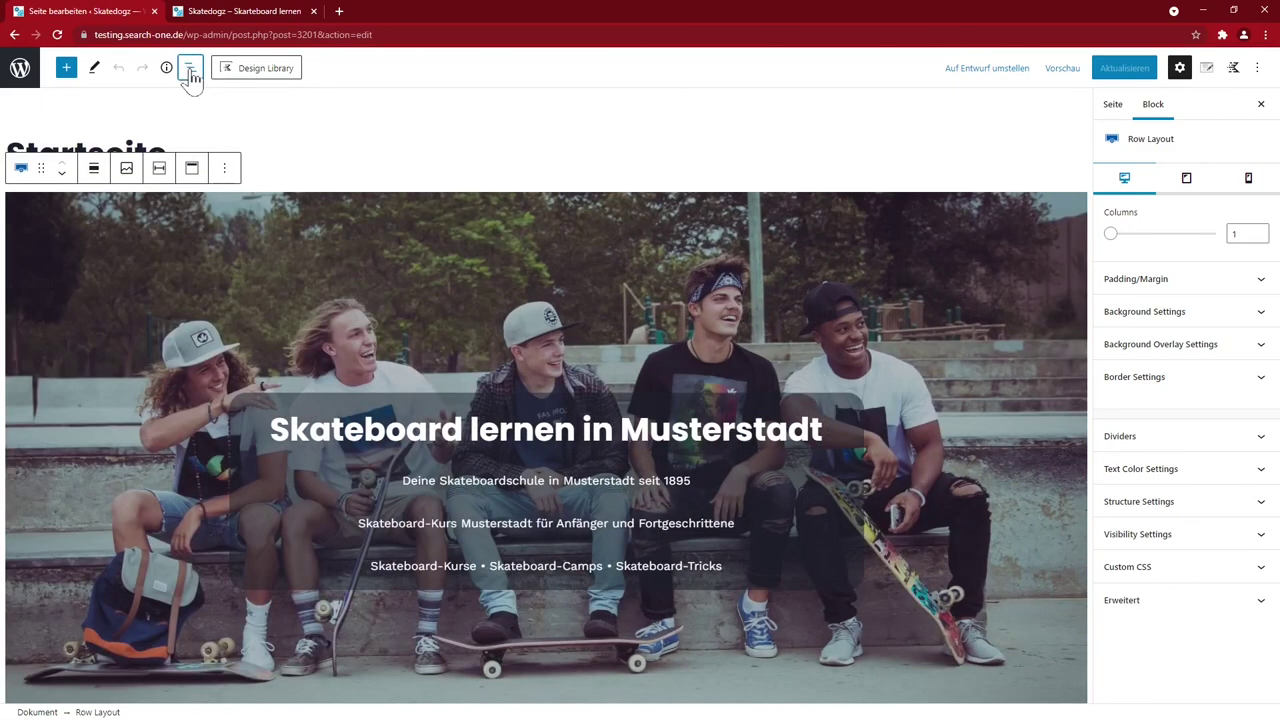
pyautogui.click(422, 378)
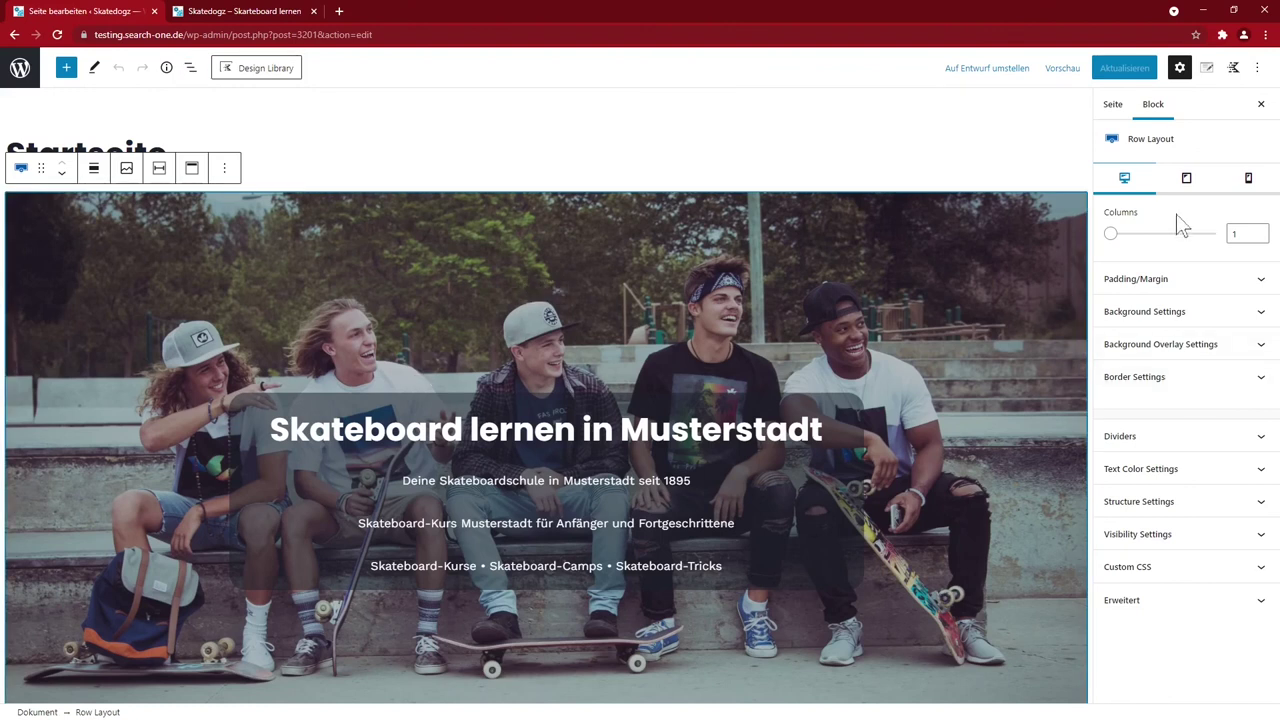
pyautogui.click(1158, 286)
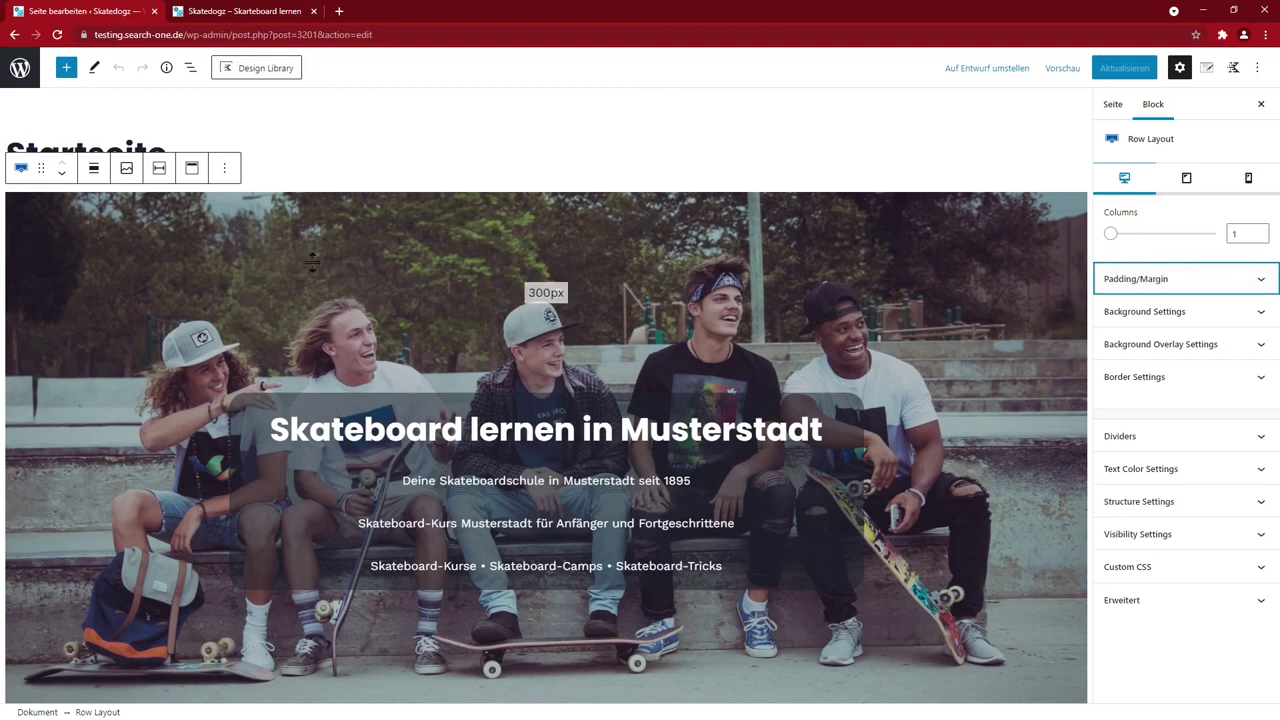
# Examine the Startseite's sections below the hero, including the skateboard tricks, courses, contact form and participant testimonials
pyautogui.scroll(-5, 330, 367)
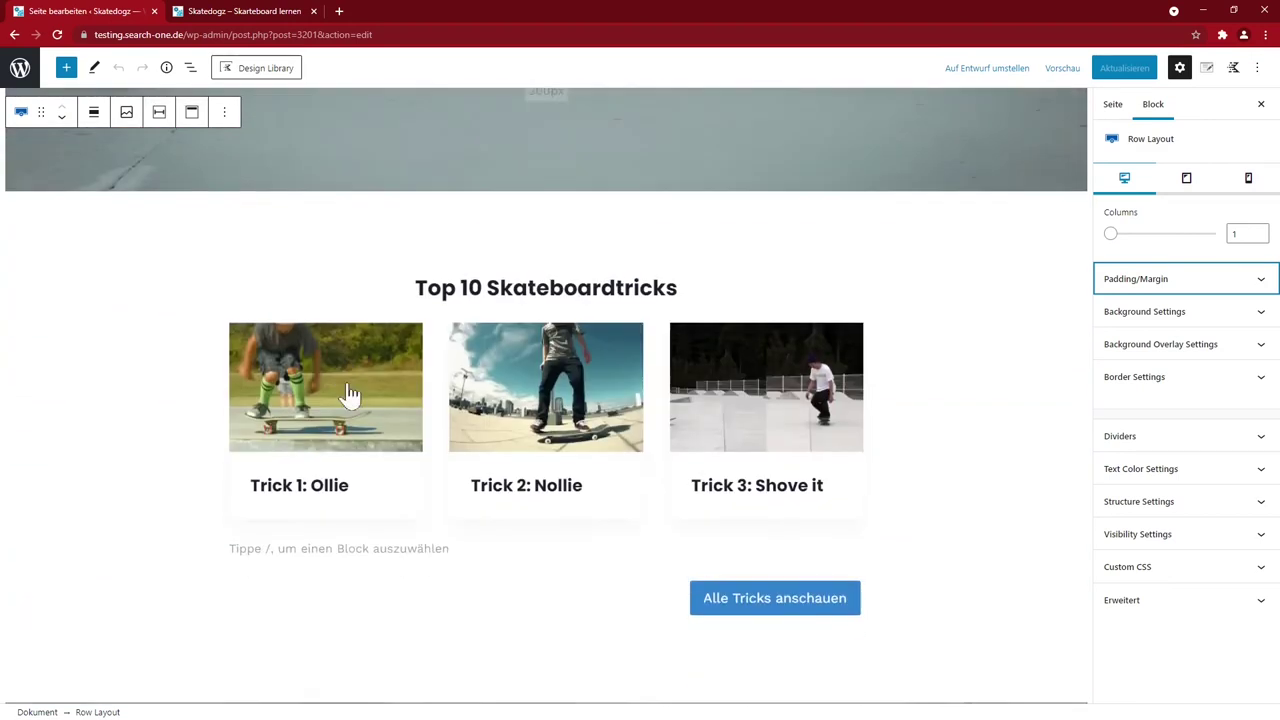
pyautogui.scroll(-2, 321, 469)
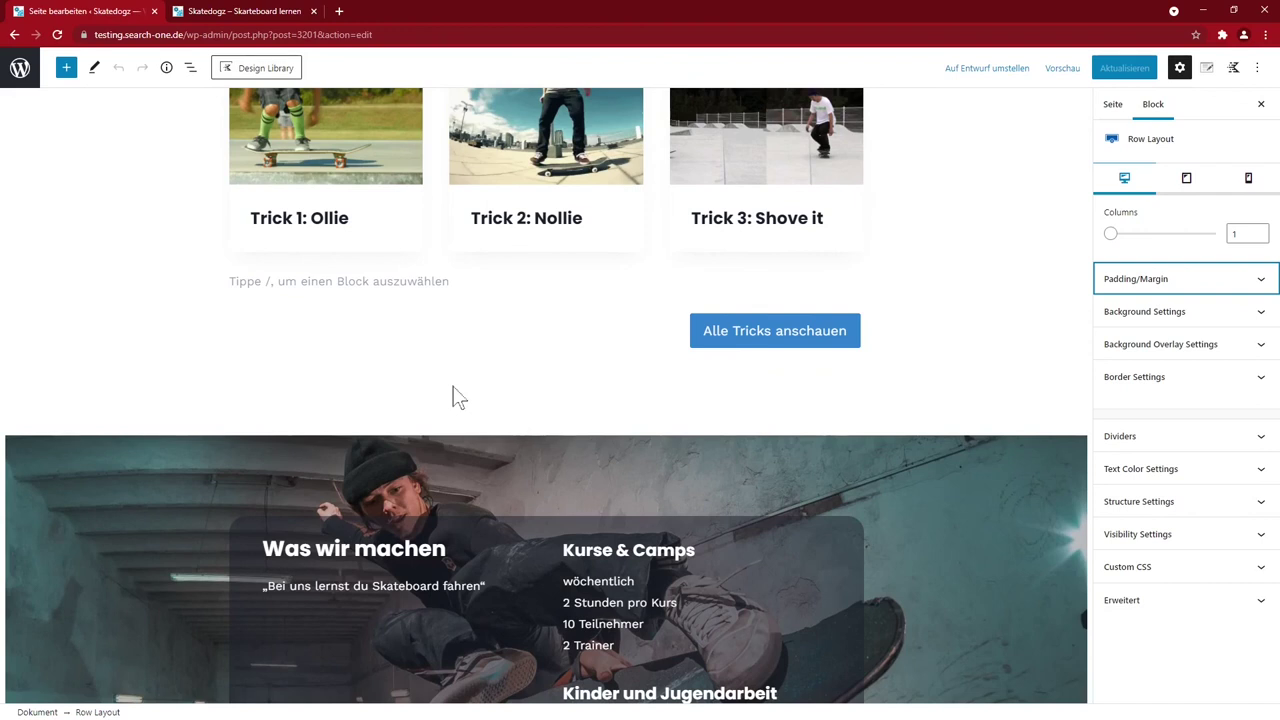
pyautogui.scroll(-4, 394, 410)
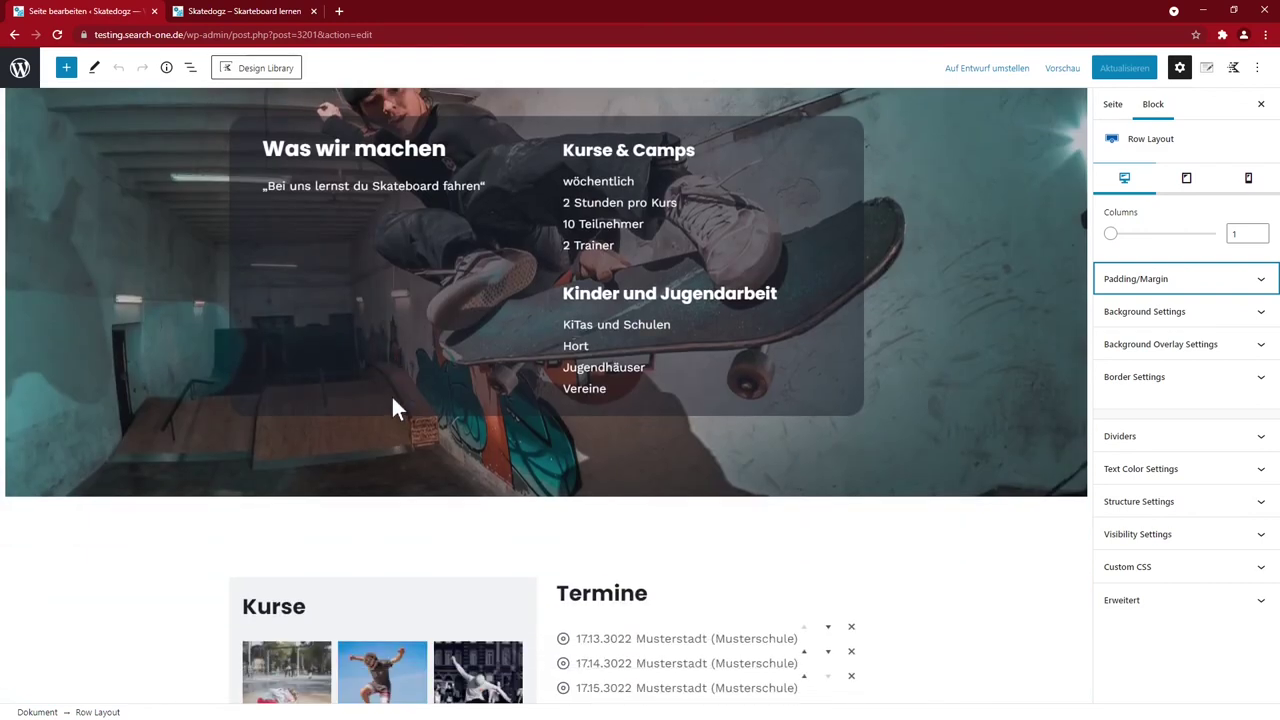
pyautogui.scroll(2, 388, 404)
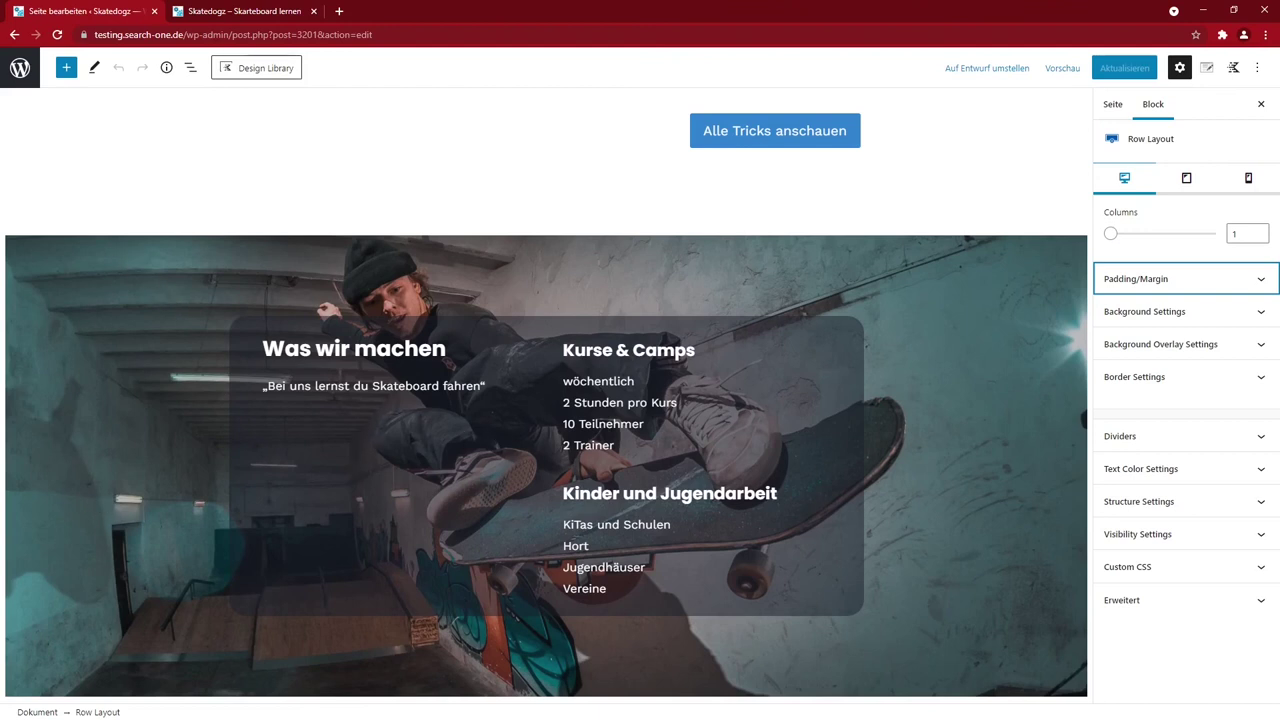
pyautogui.scroll(-12, 346, 405)
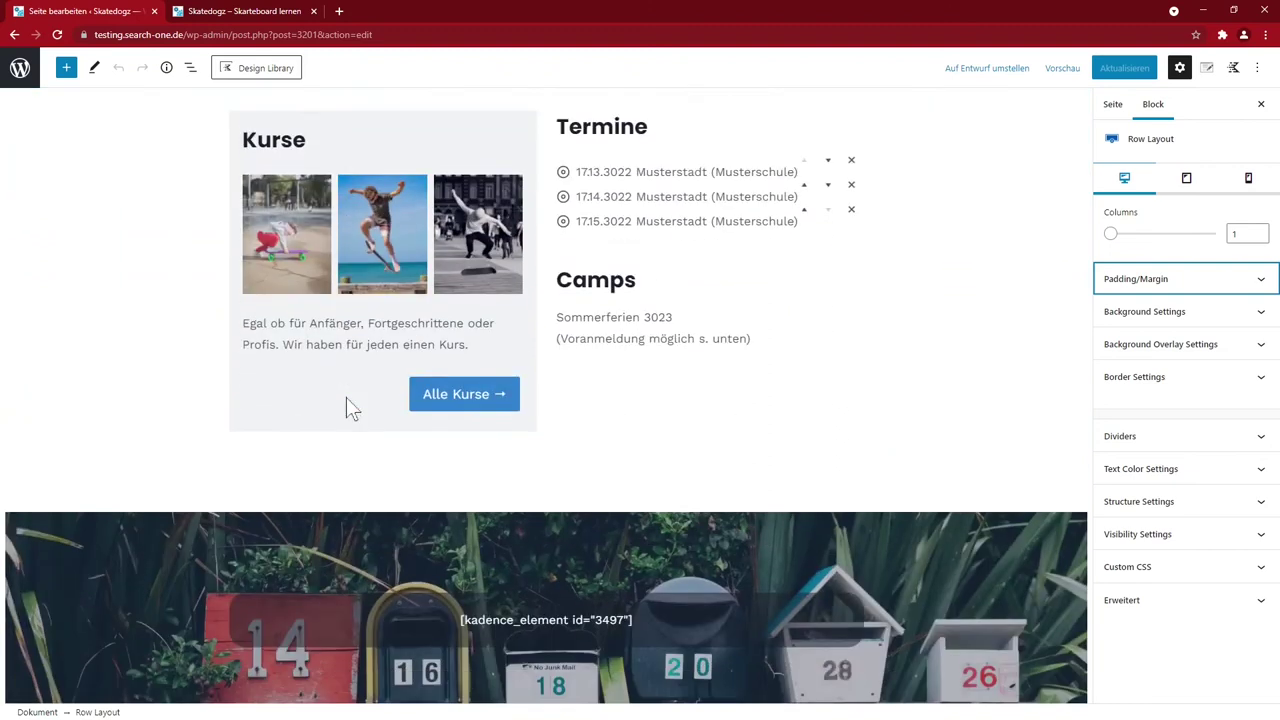
pyautogui.scroll(-6, 346, 397)
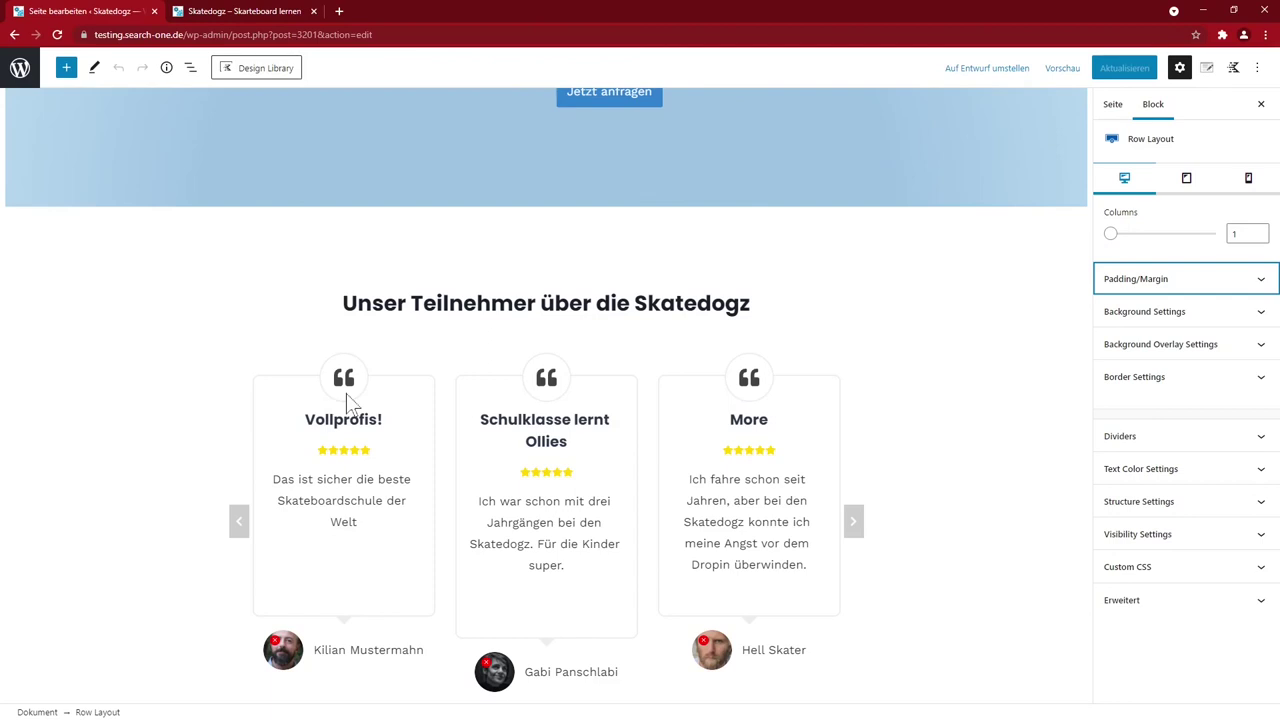
pyautogui.scroll(-4, 346, 400)
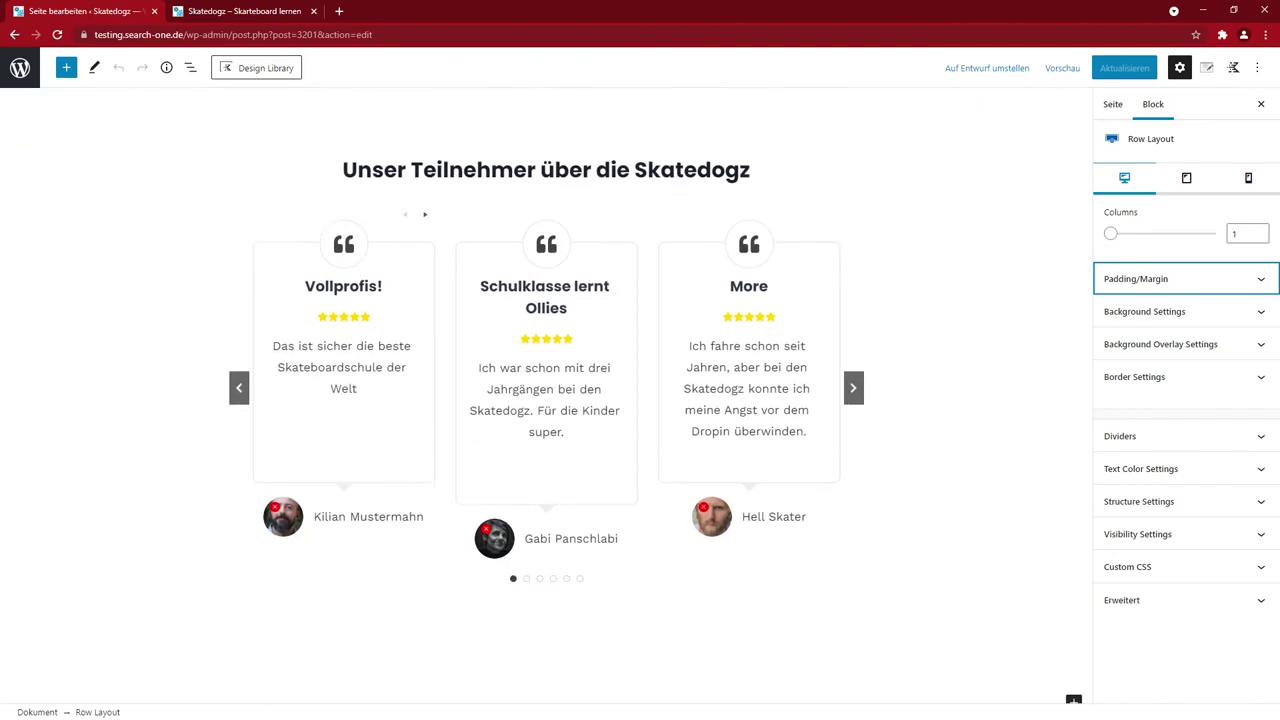
pyautogui.scroll(3, 346, 400)
pyautogui.scroll(-5, 546, 400)
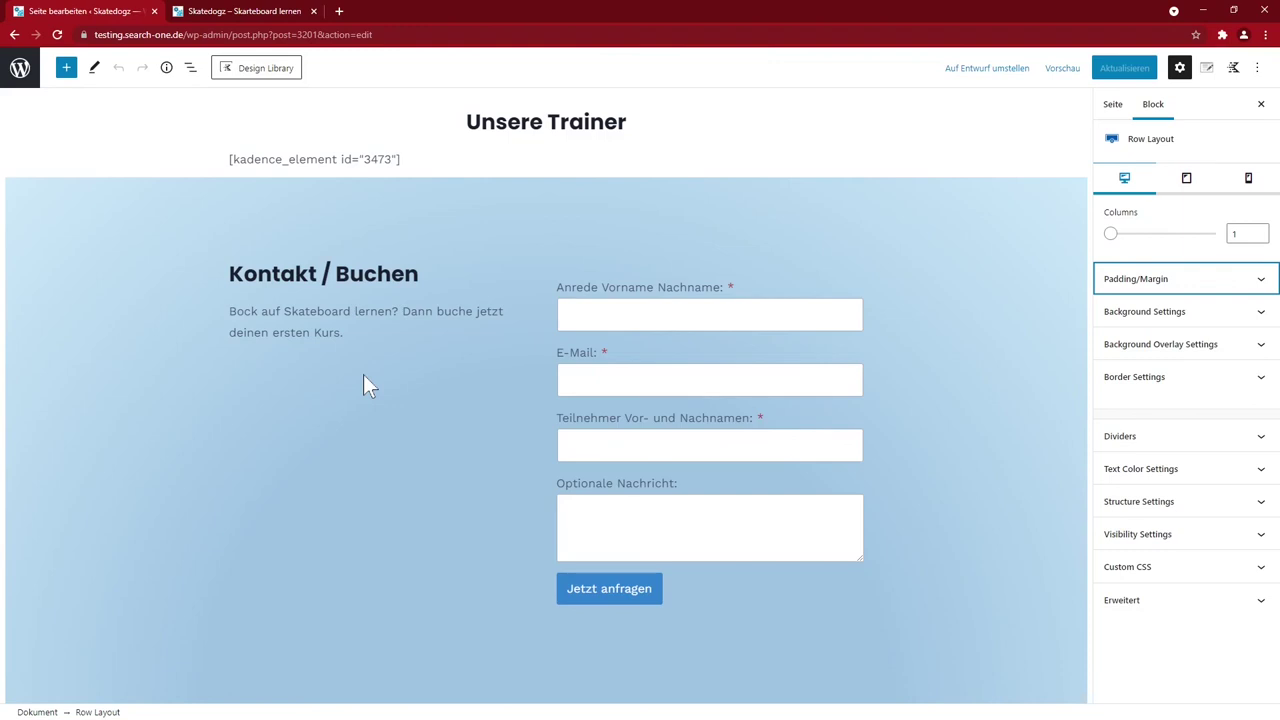
pyautogui.scroll(10, 365, 380)
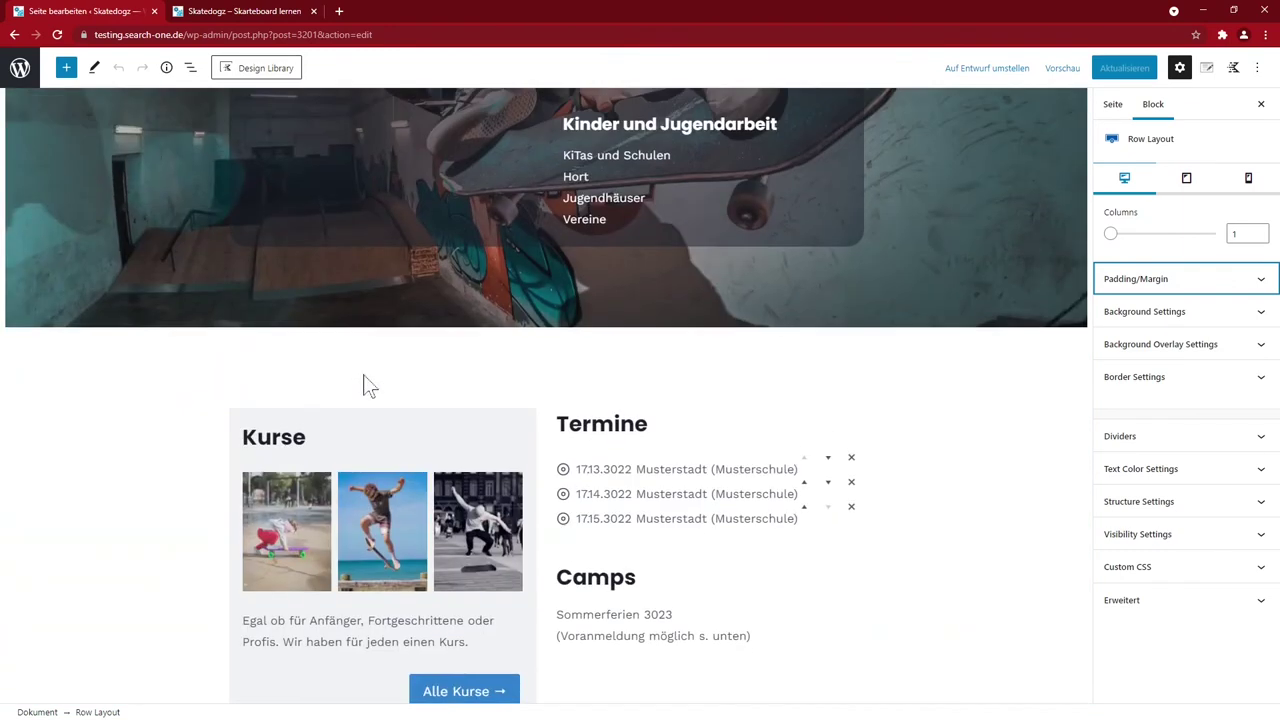